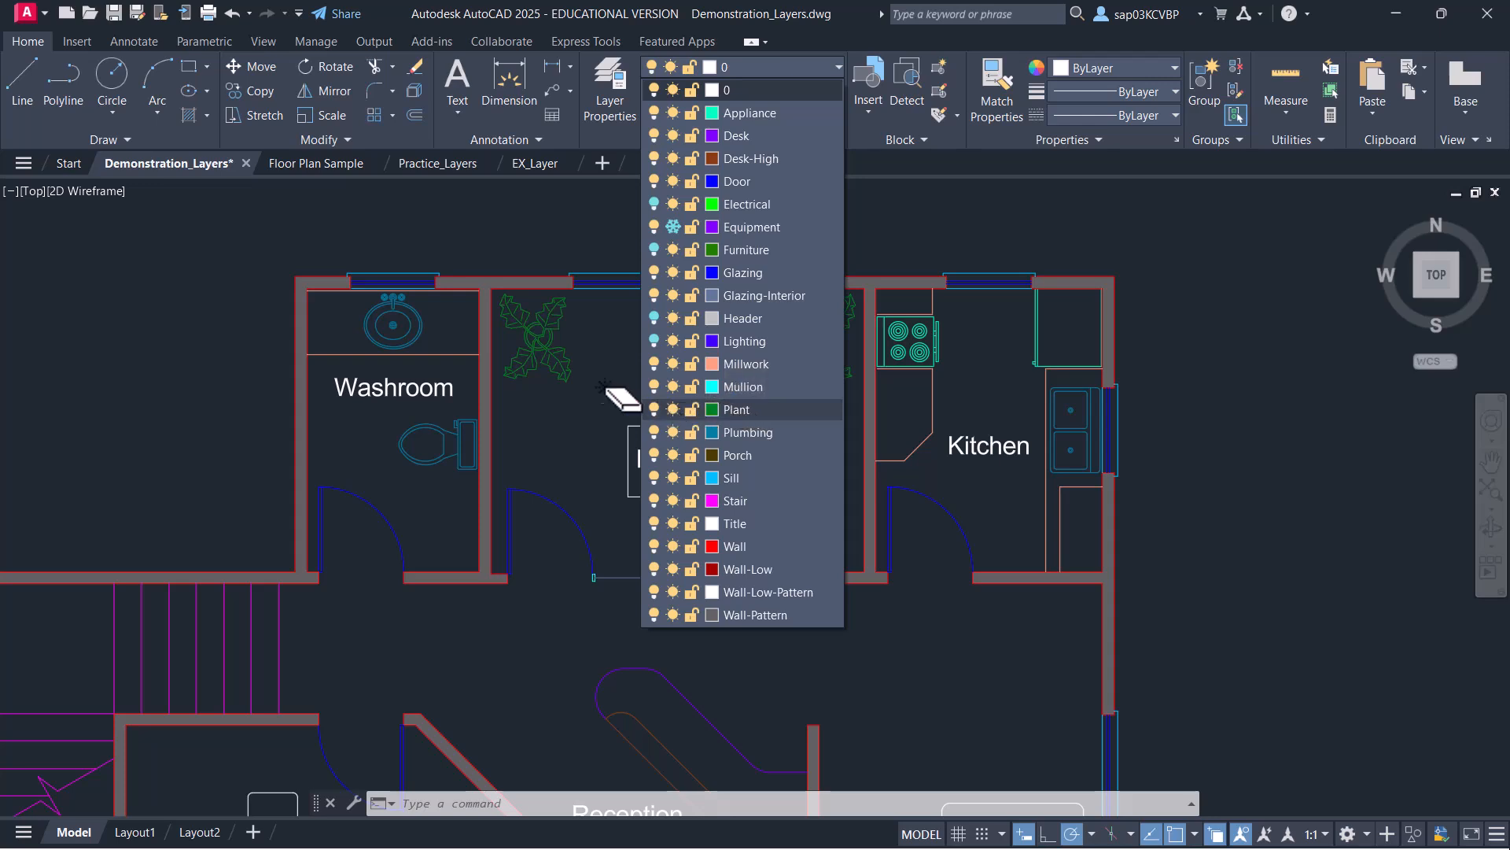
Turn the Plant layer off and back on, then close the layer list
click(654, 409)
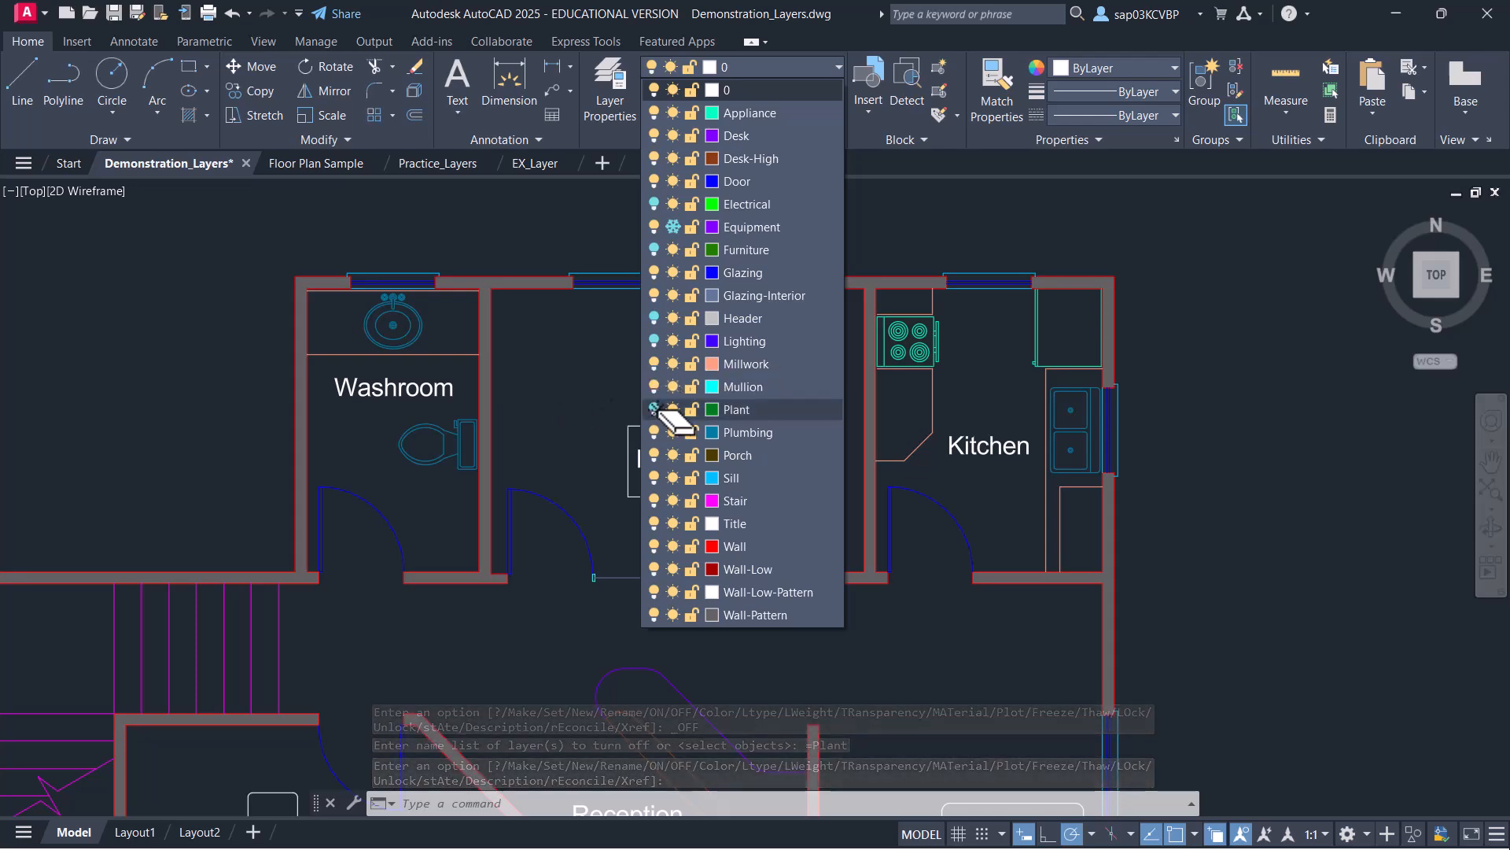
click(654, 409)
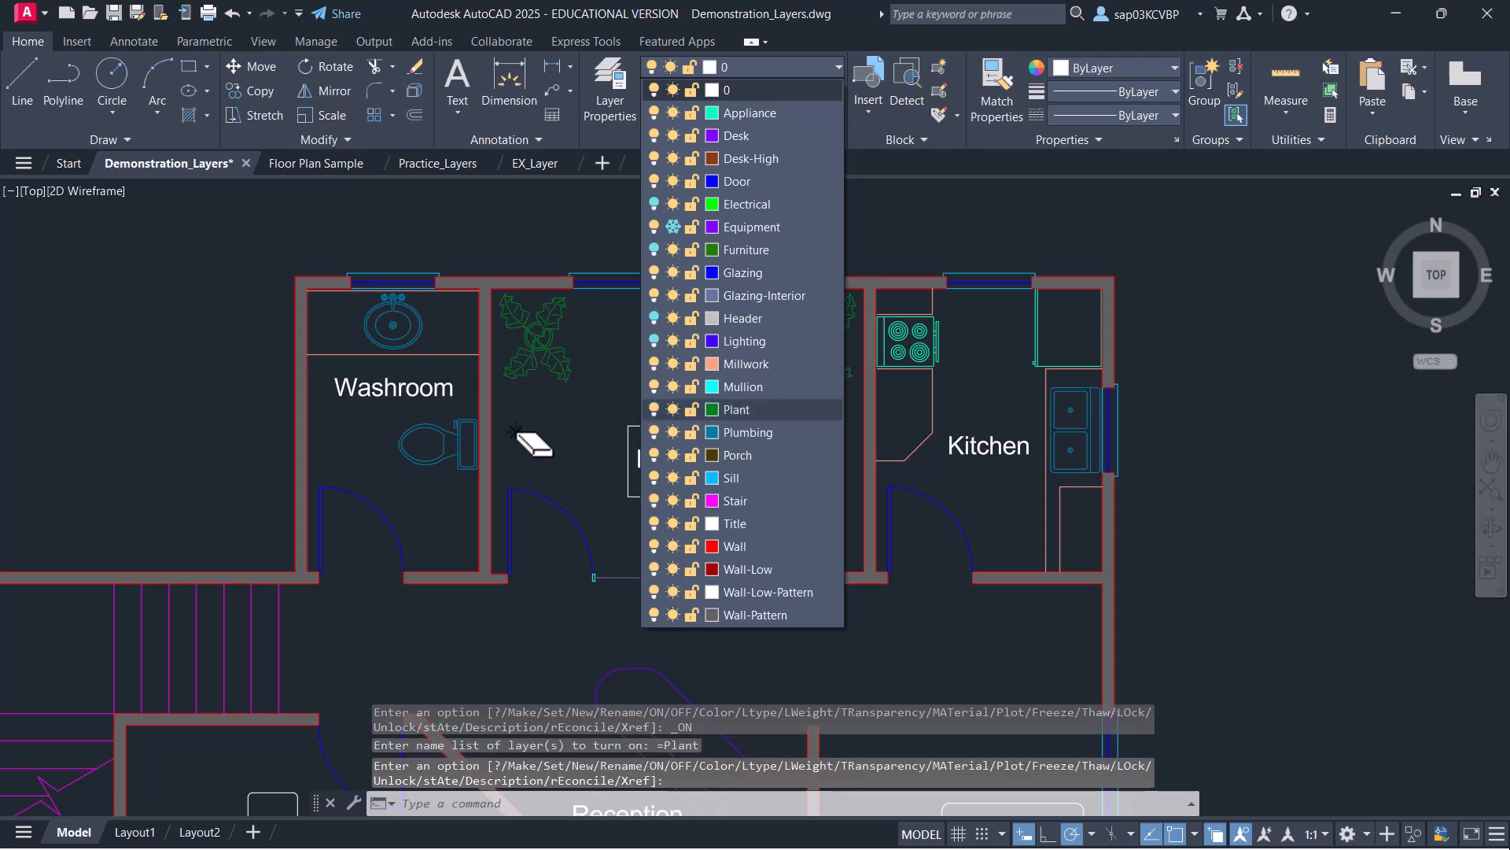
click(543, 236)
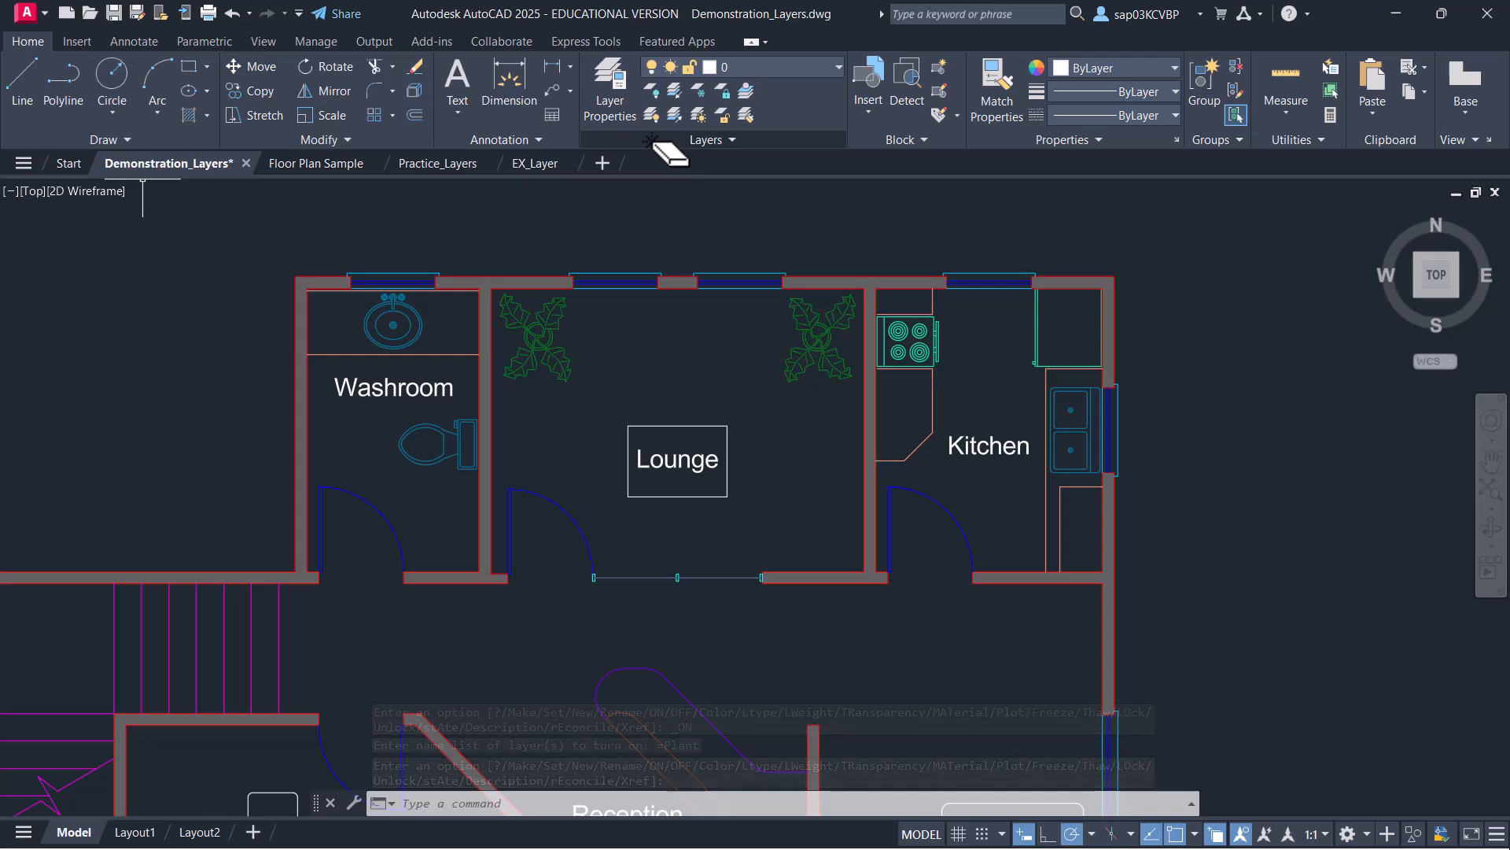
Open the Layer Properties Manager as a floating palette, move it over the floor plan and enlarge it to show more layers
click(610, 101)
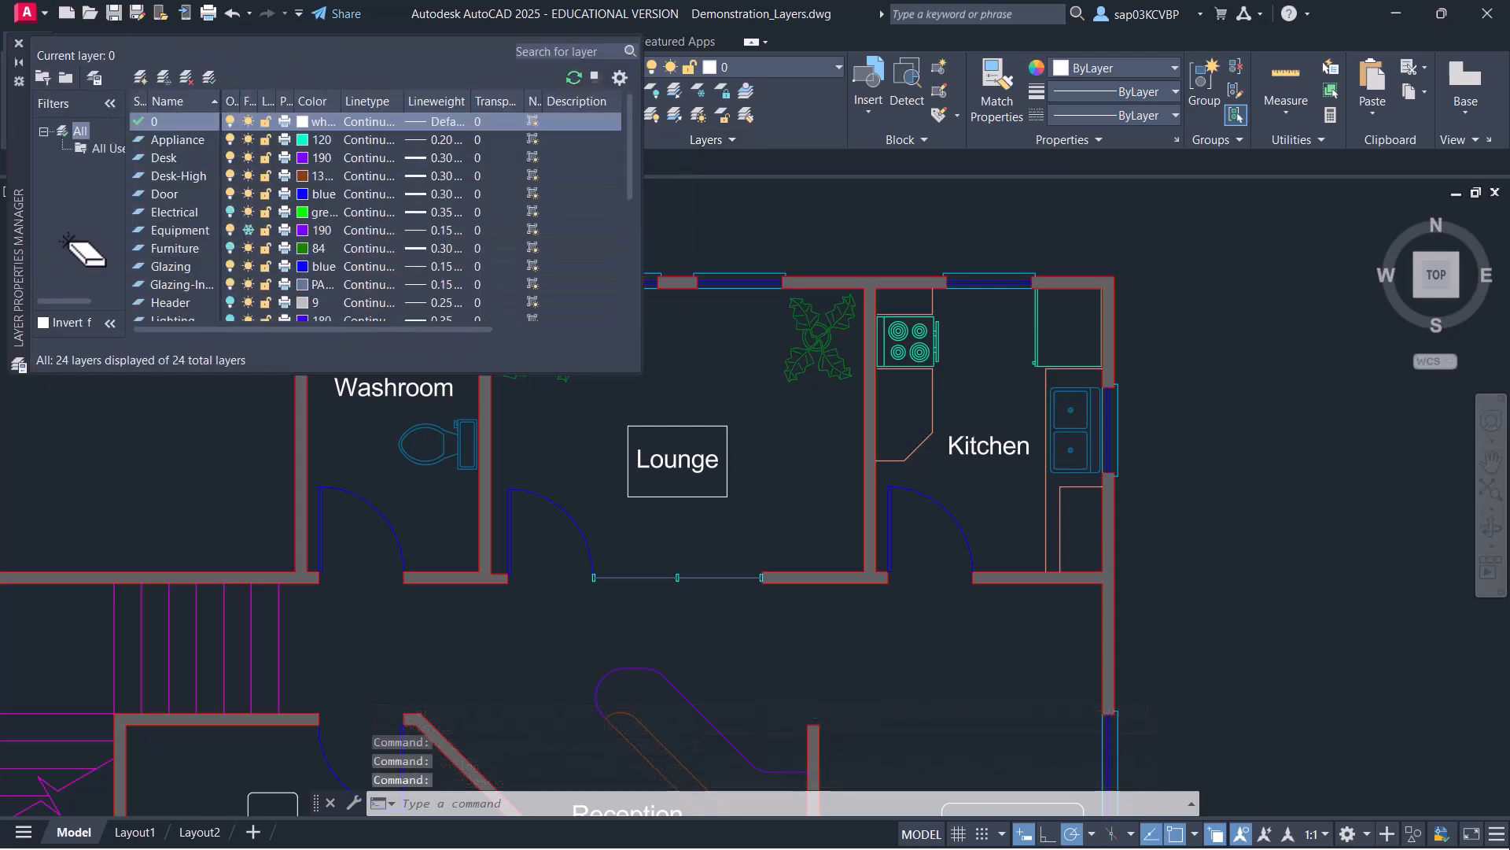
double_click(19, 184)
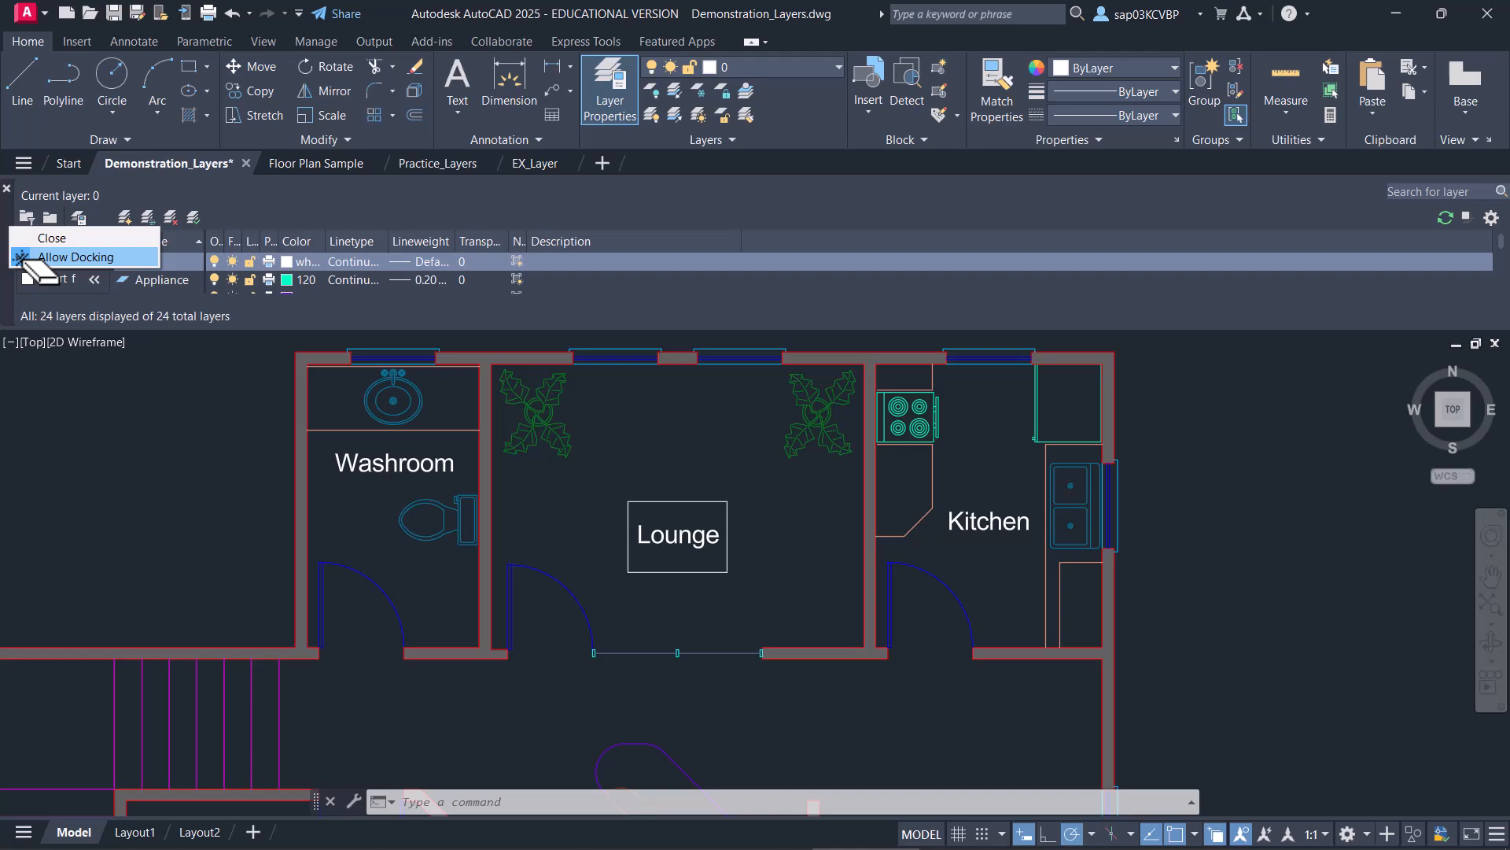
click(25, 262)
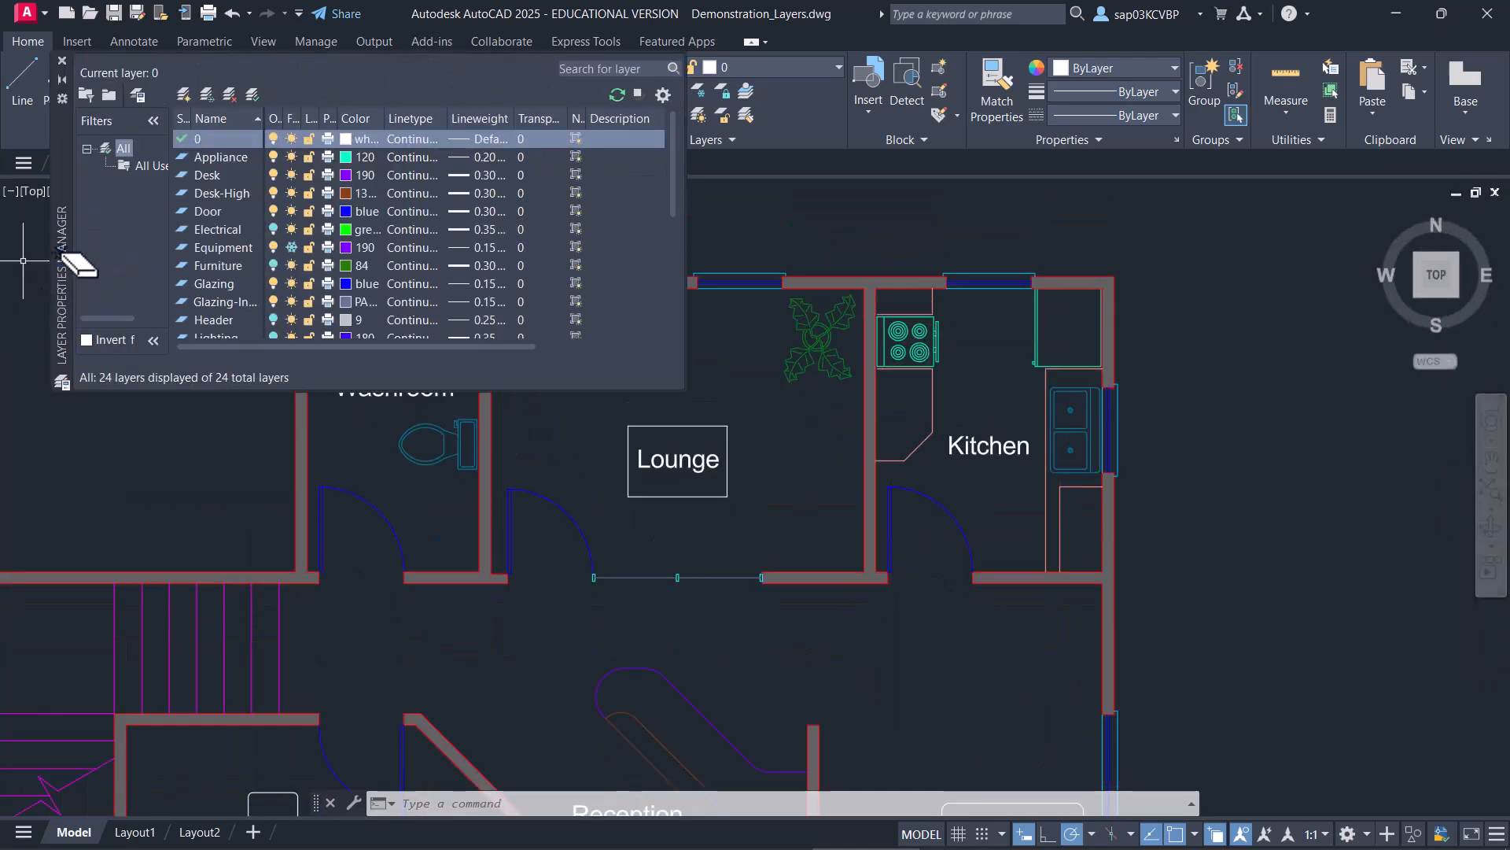
drag(63, 306, 104, 509)
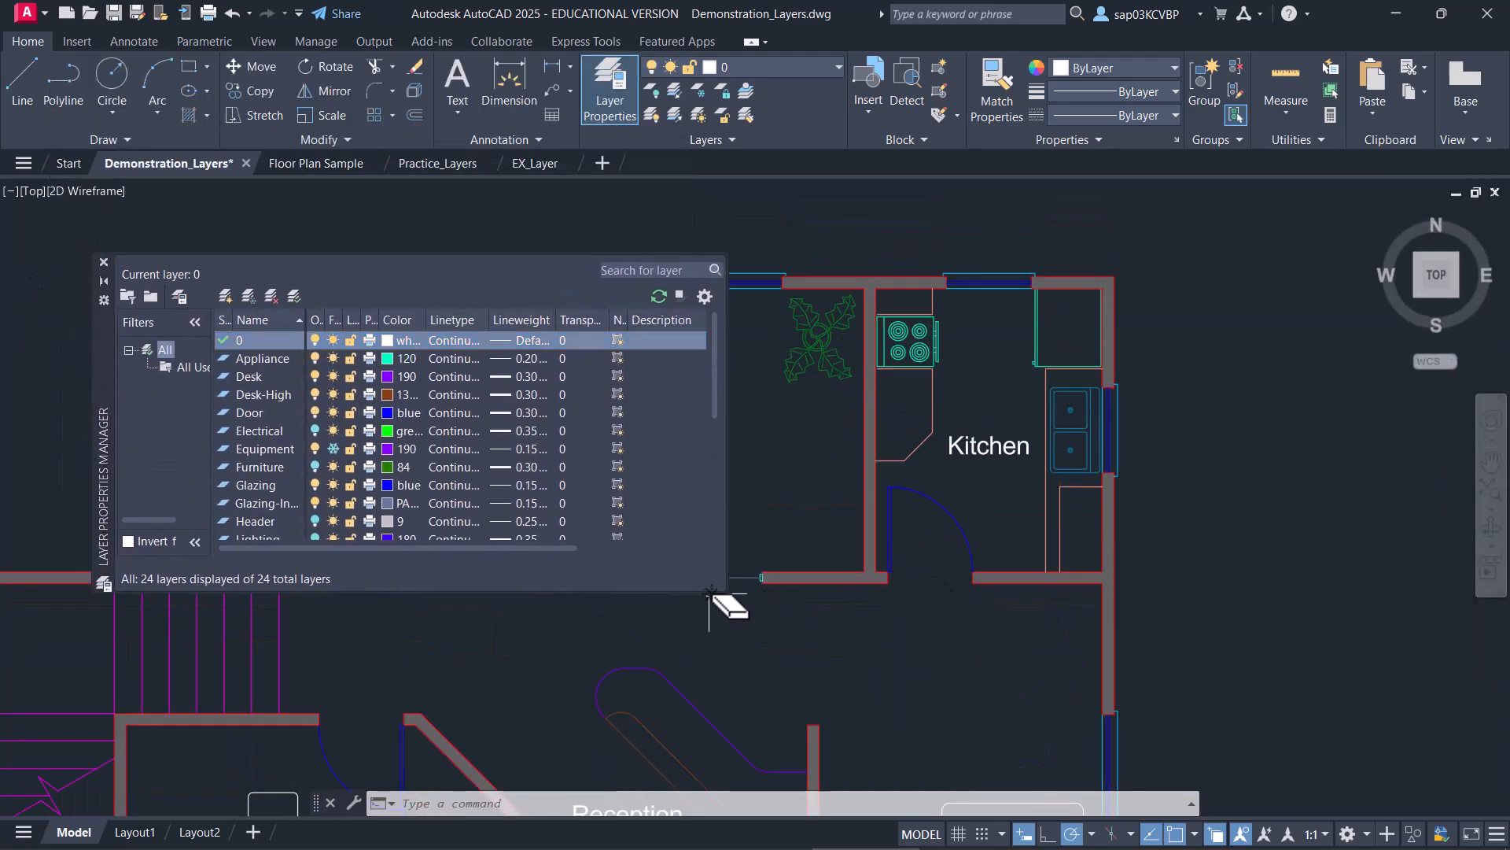
drag(724, 592, 1206, 731)
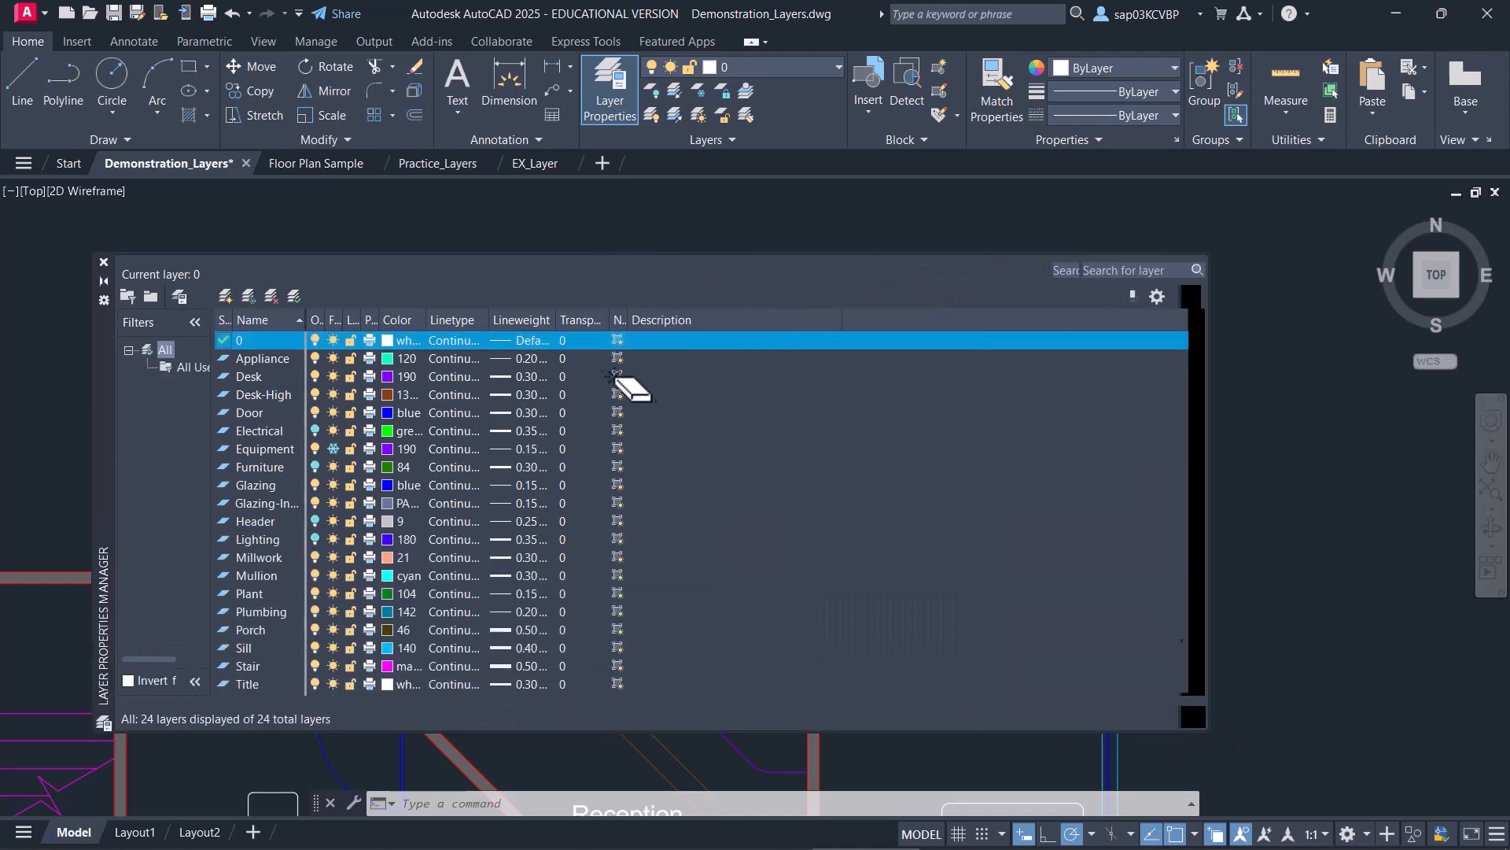
Widen the Name, On, Freeze, Lock and New VP Freeze columns of the layer table so their headings are readable
drag(329, 319, 486, 321)
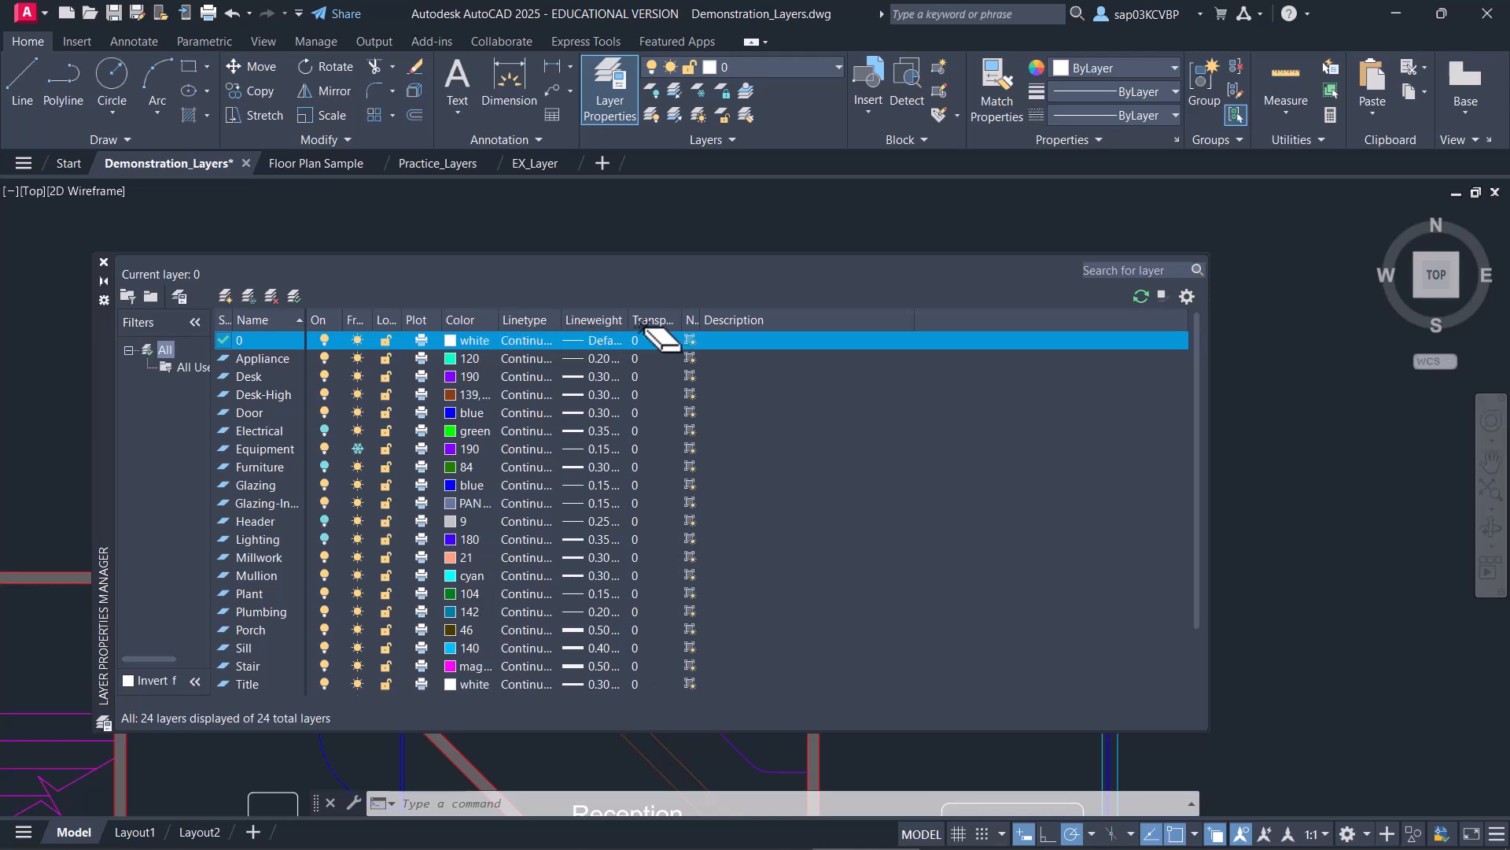
drag(703, 319, 750, 320)
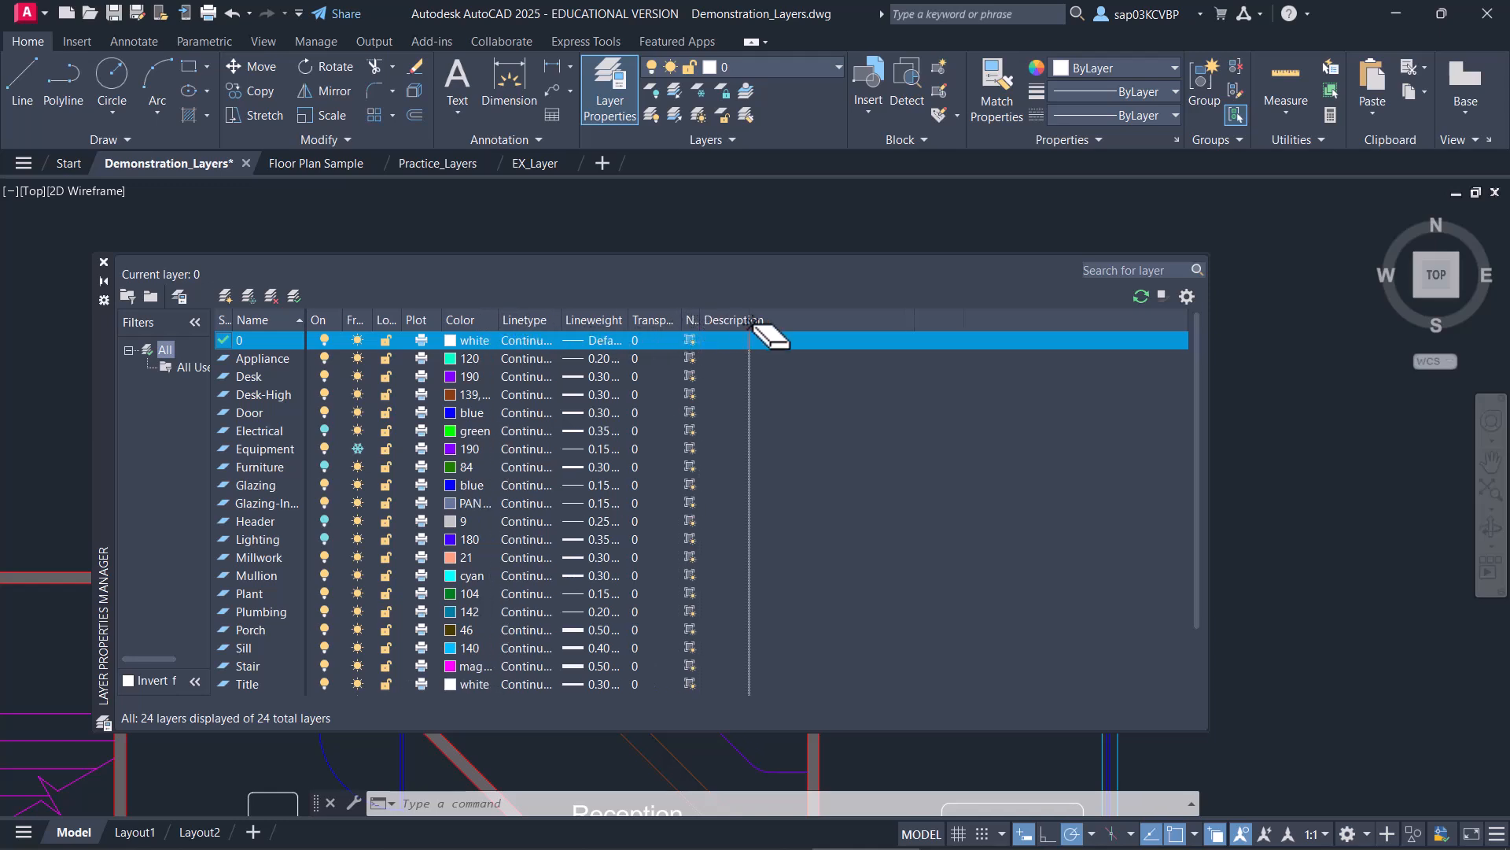
drag(402, 320, 319, 321)
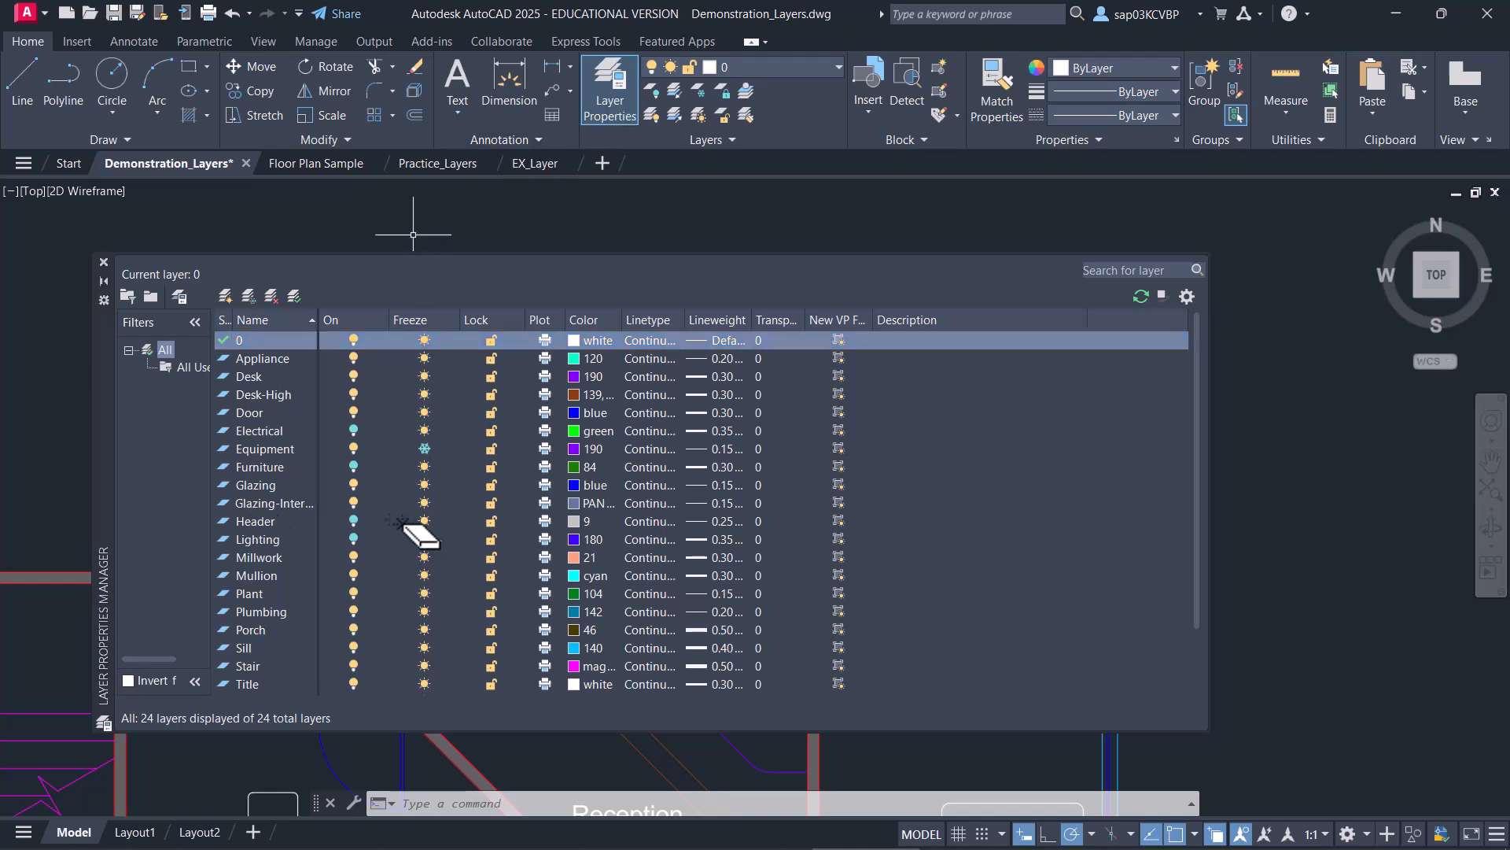
Close the Layer Properties Manager, reopen it with the LA command and thaw the Equipment layer
click(103, 262)
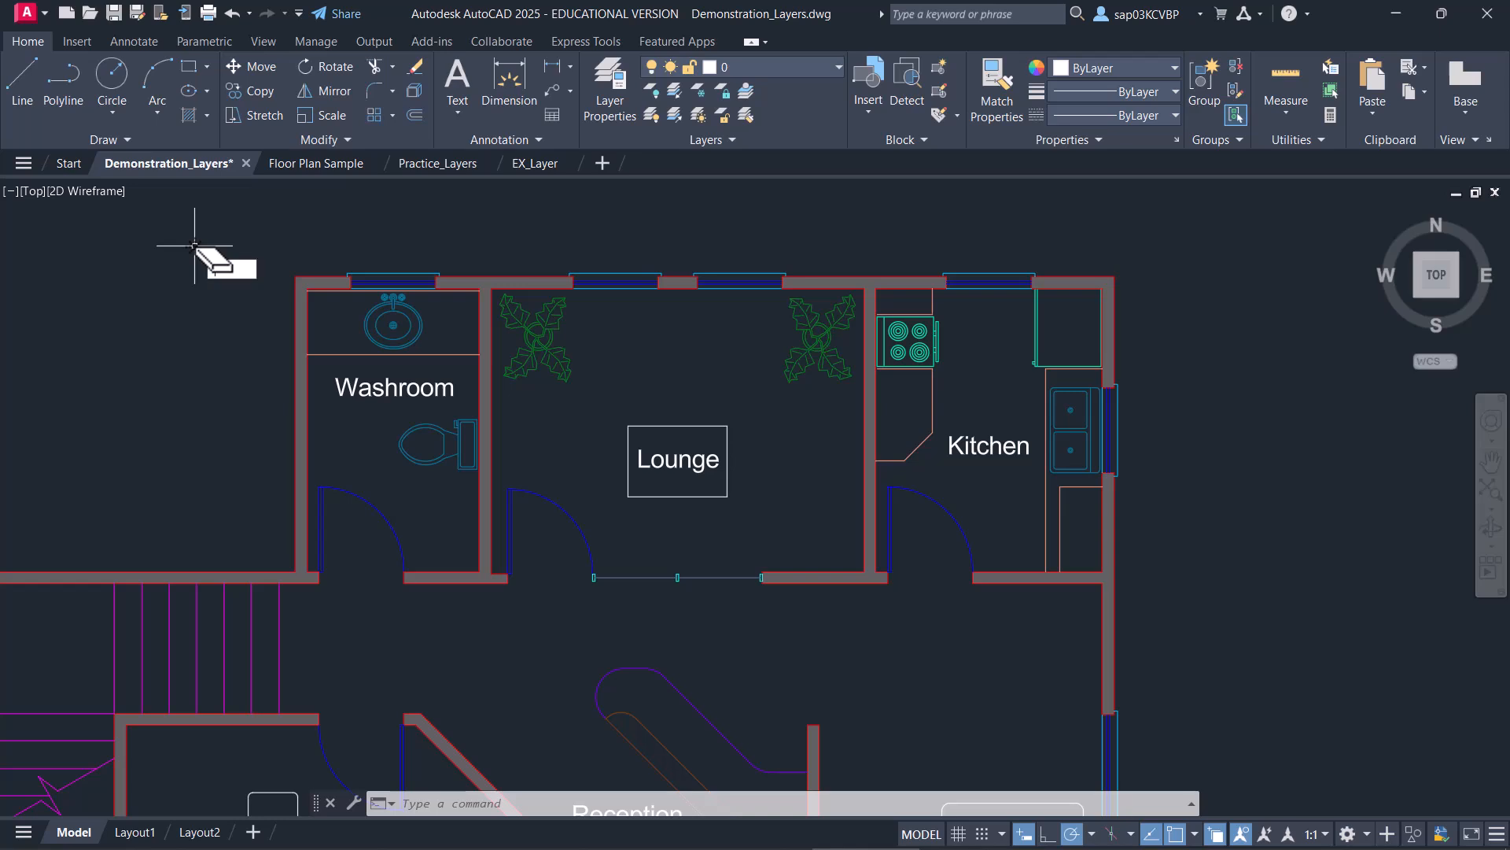
text(LA)
key(Return)
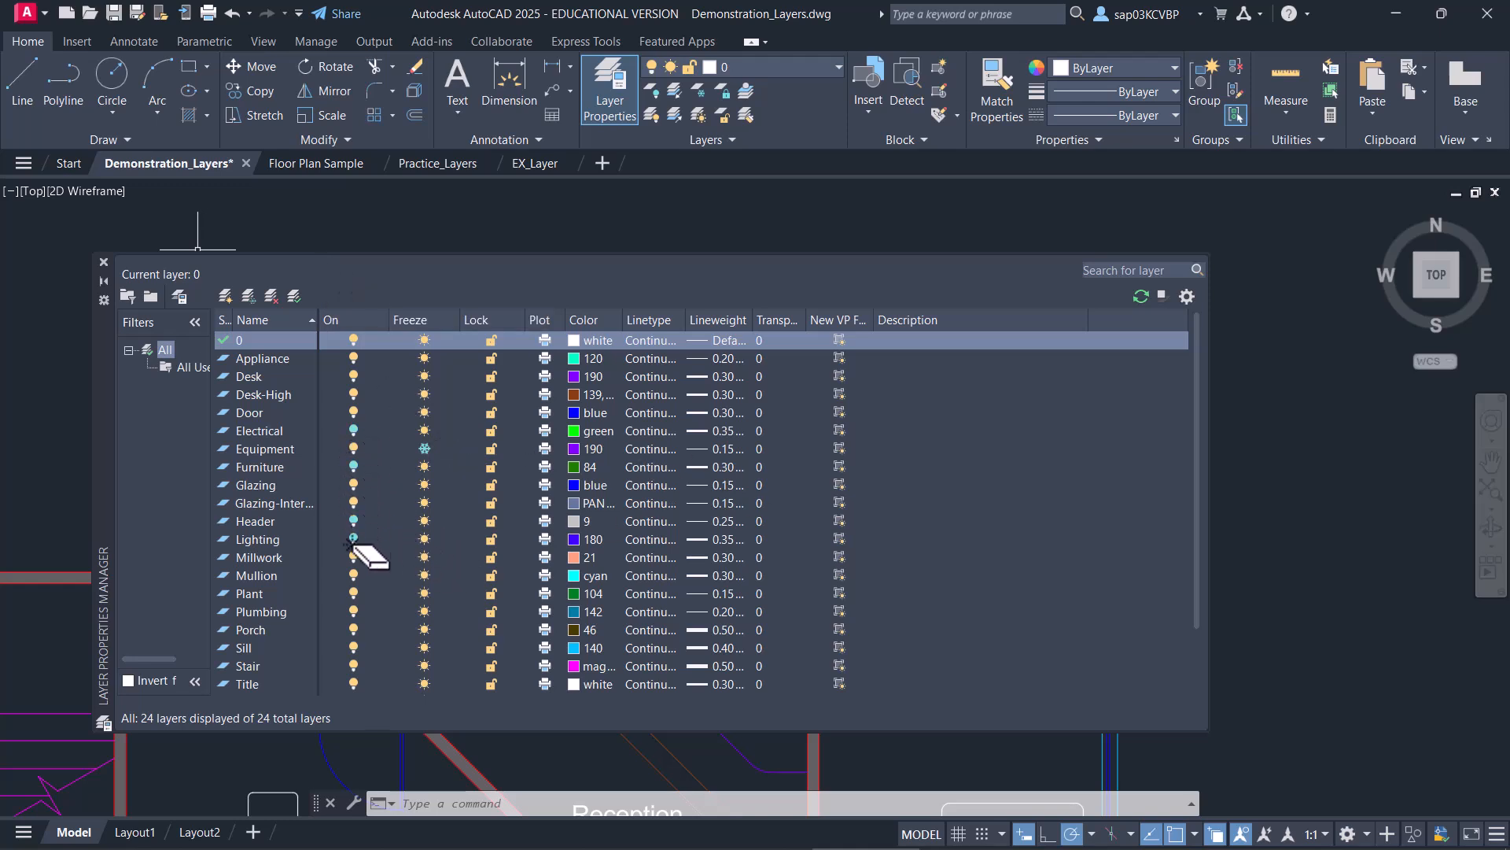
click(429, 450)
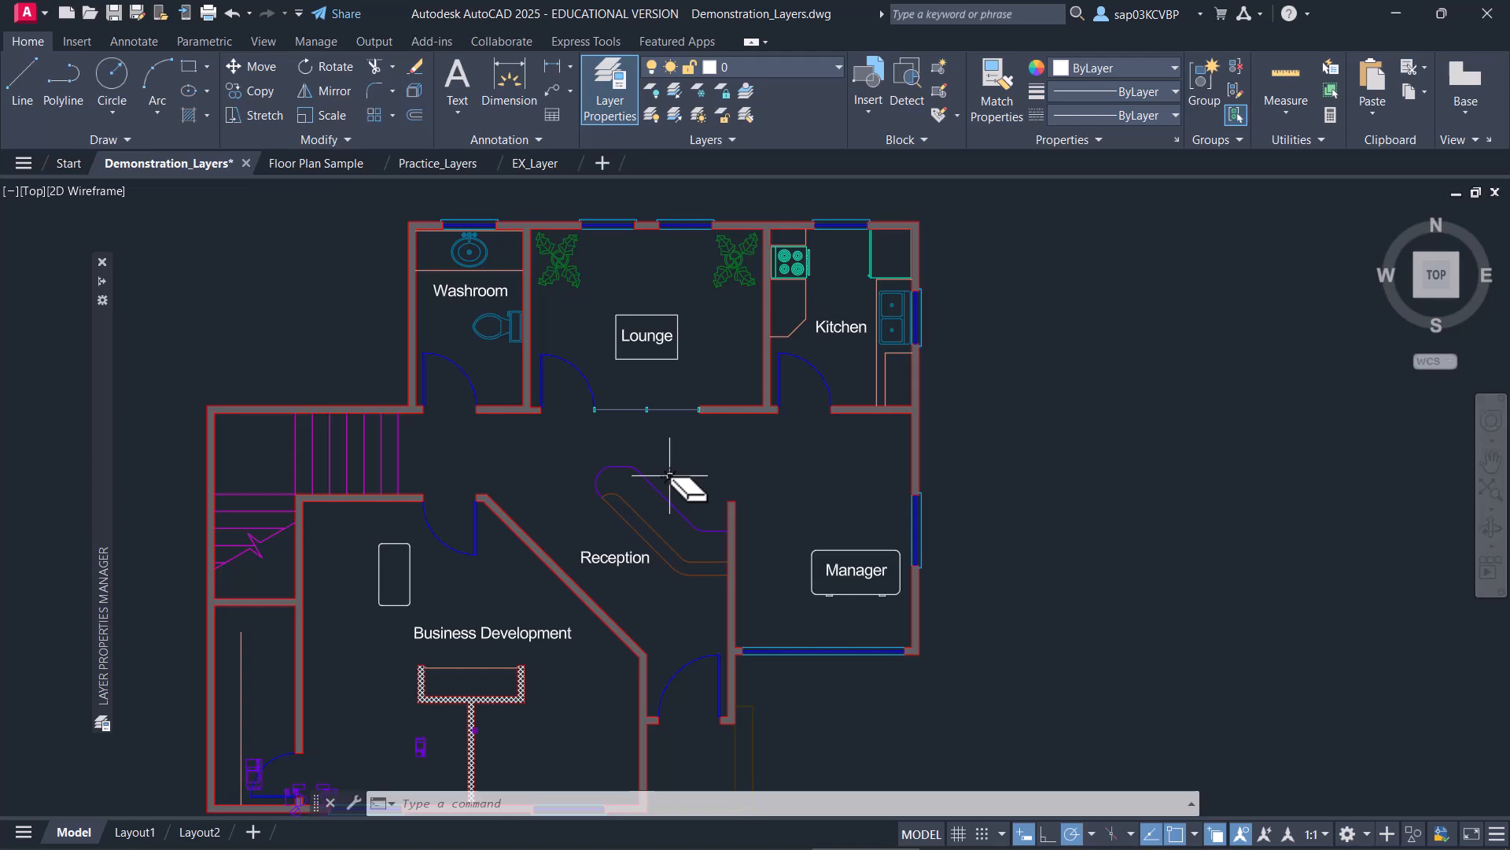
Switch to the Floor Plan Sample drawing and examine its workstations, stairs, doors and room labels up close
click(325, 164)
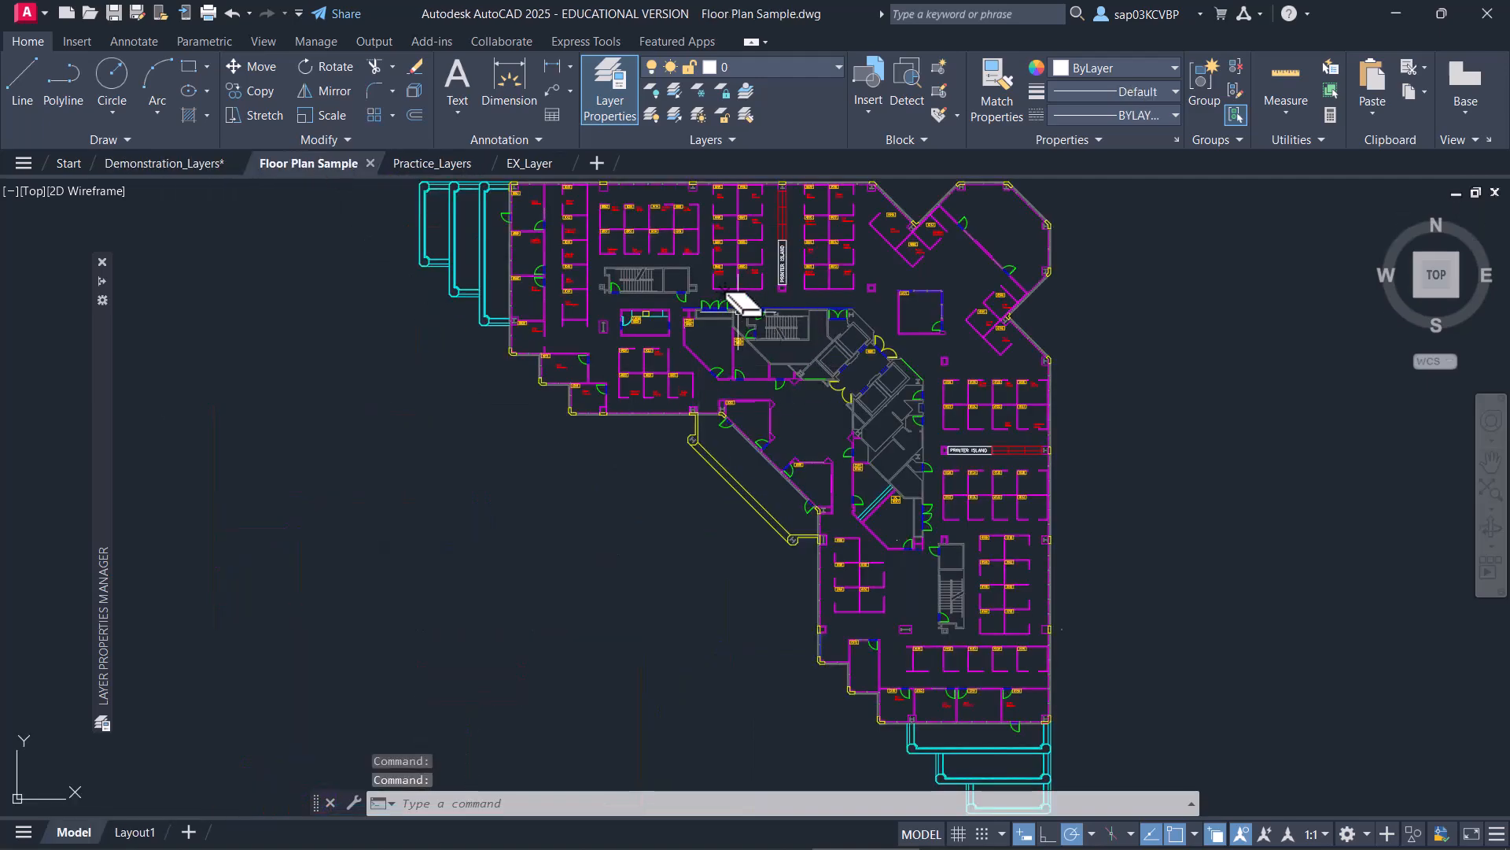
scroll(782, 325, up, 3)
scroll(602, 406, up, 2)
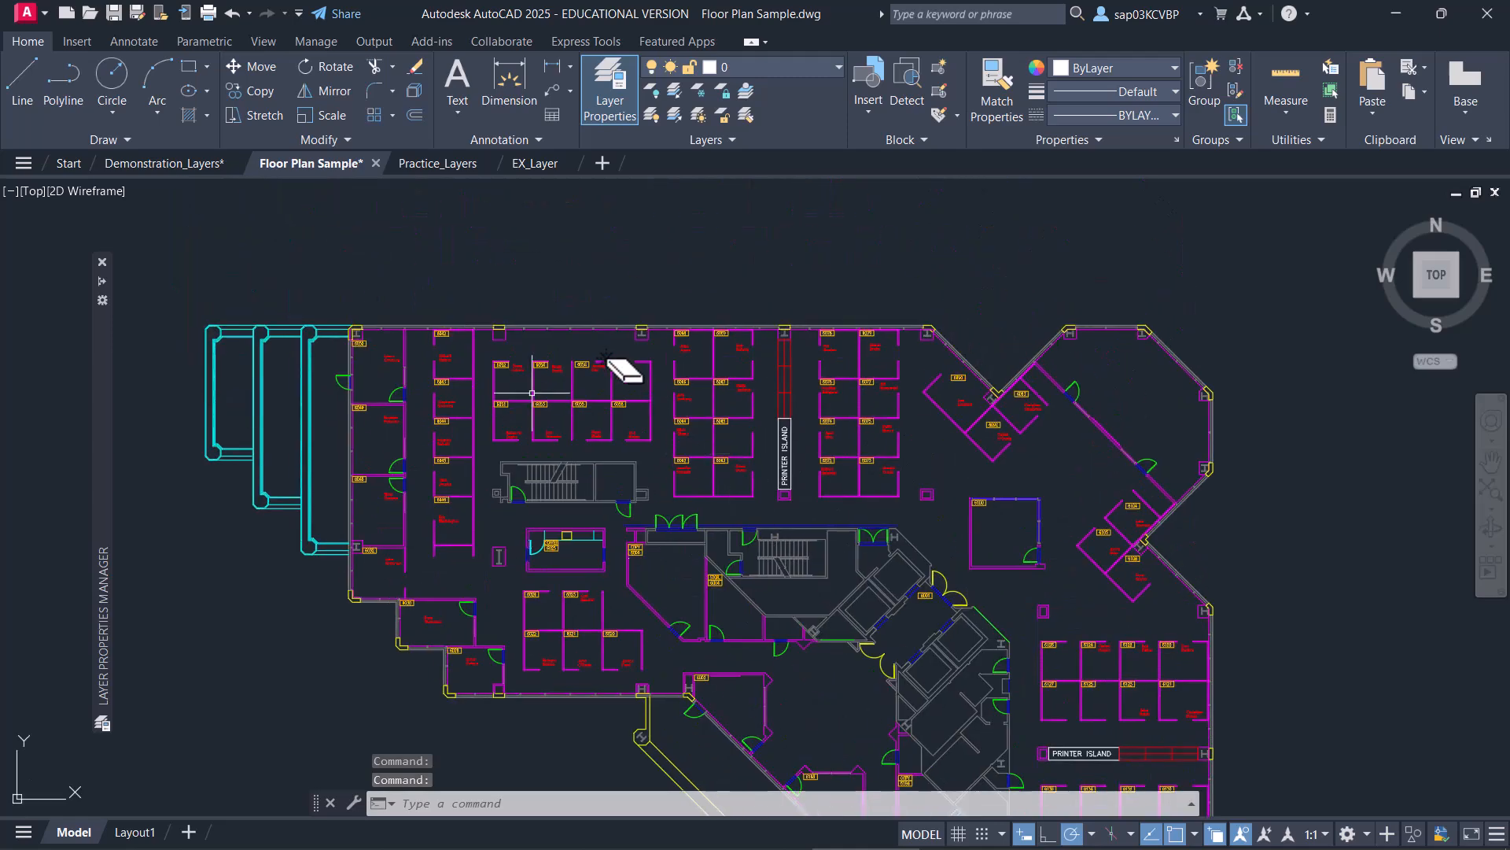
scroll(602, 406, up, 2)
scroll(482, 380, up, 2)
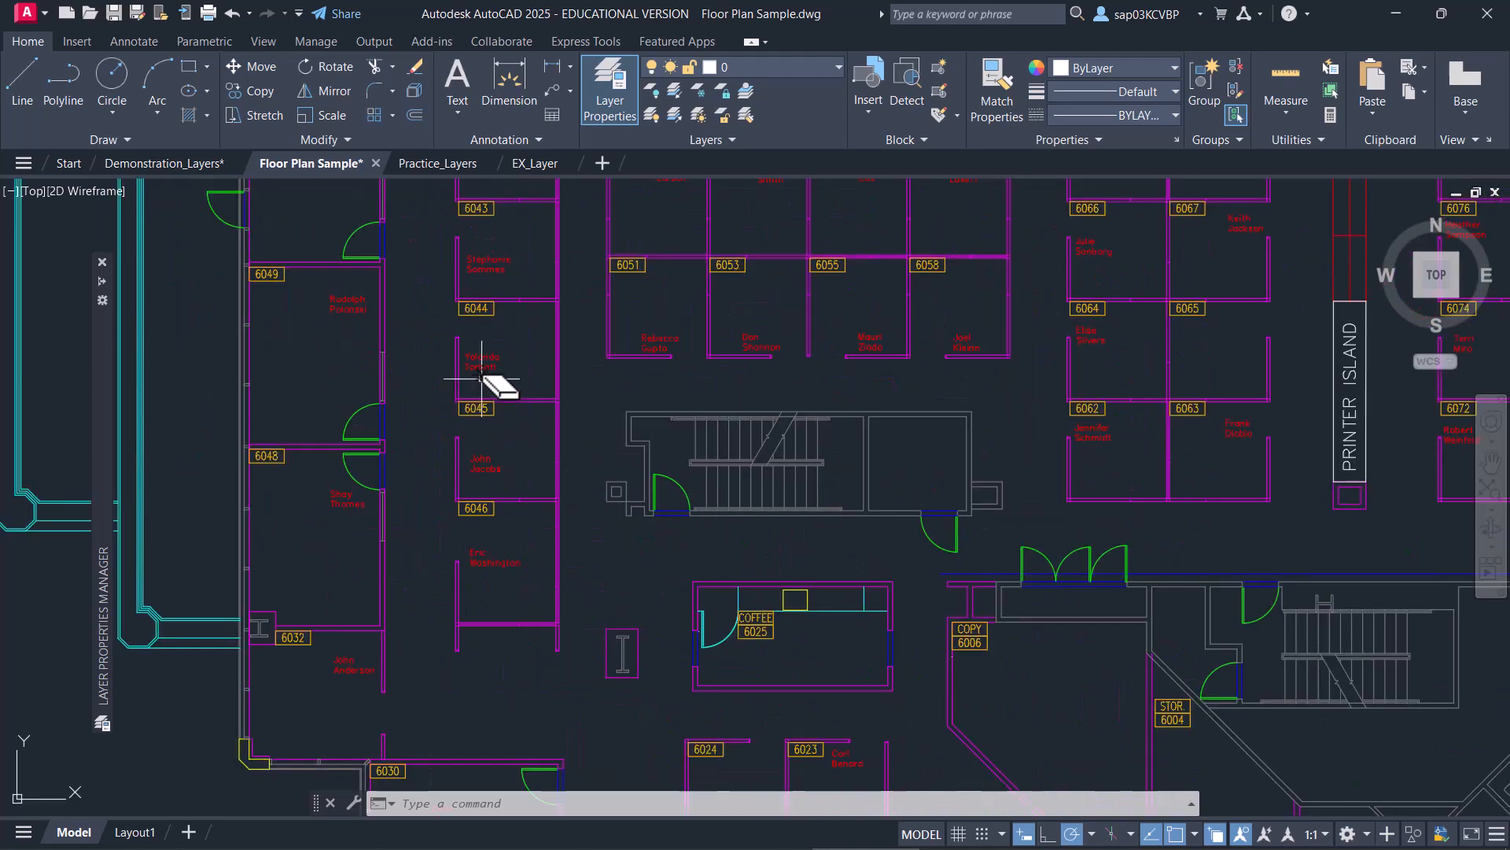
middle_drag(720, 347, 653, 494)
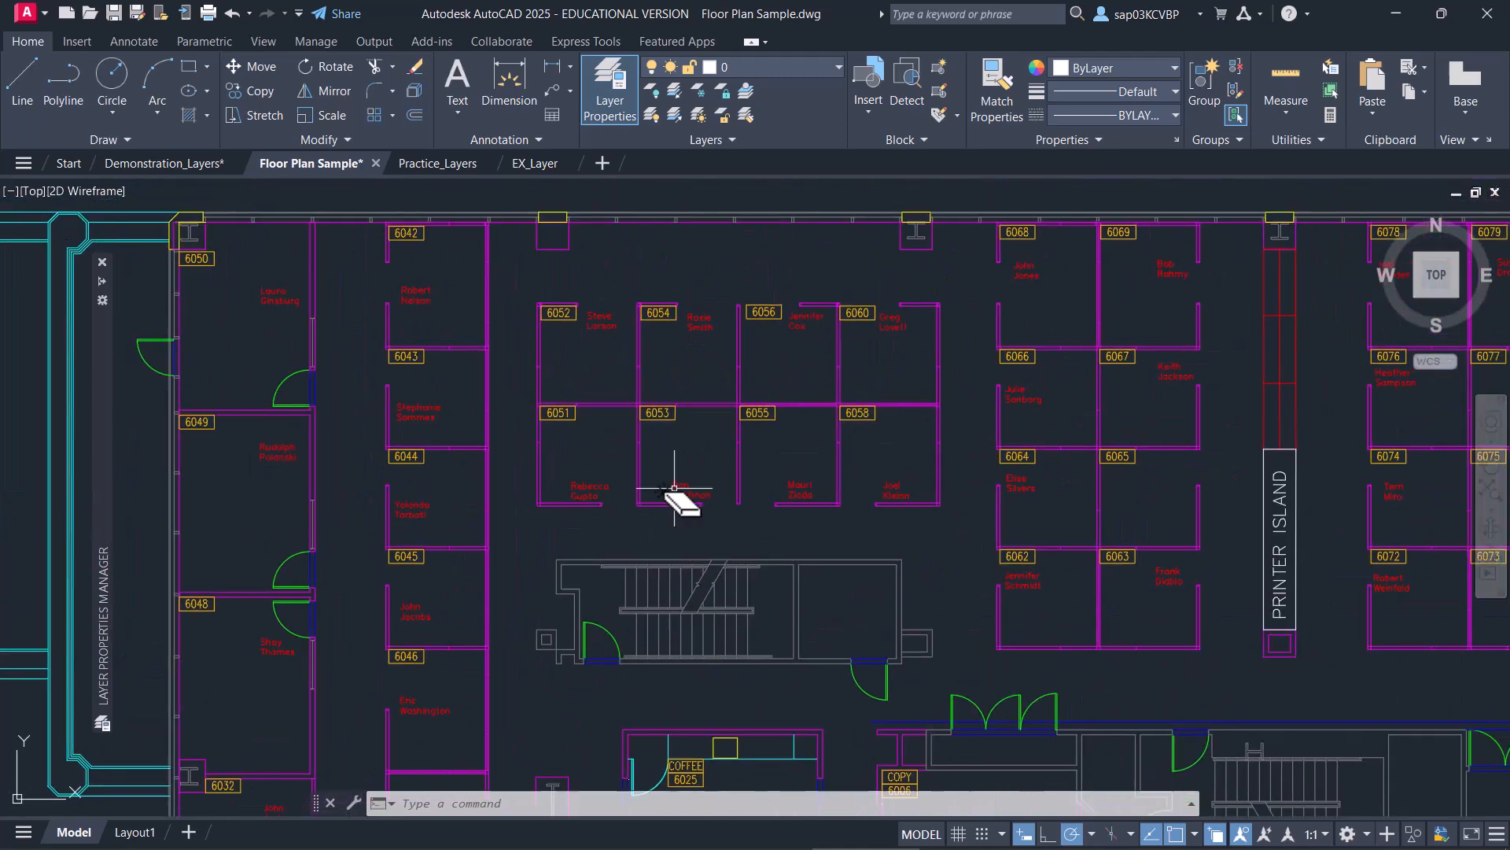
middle_drag(944, 520, 680, 486)
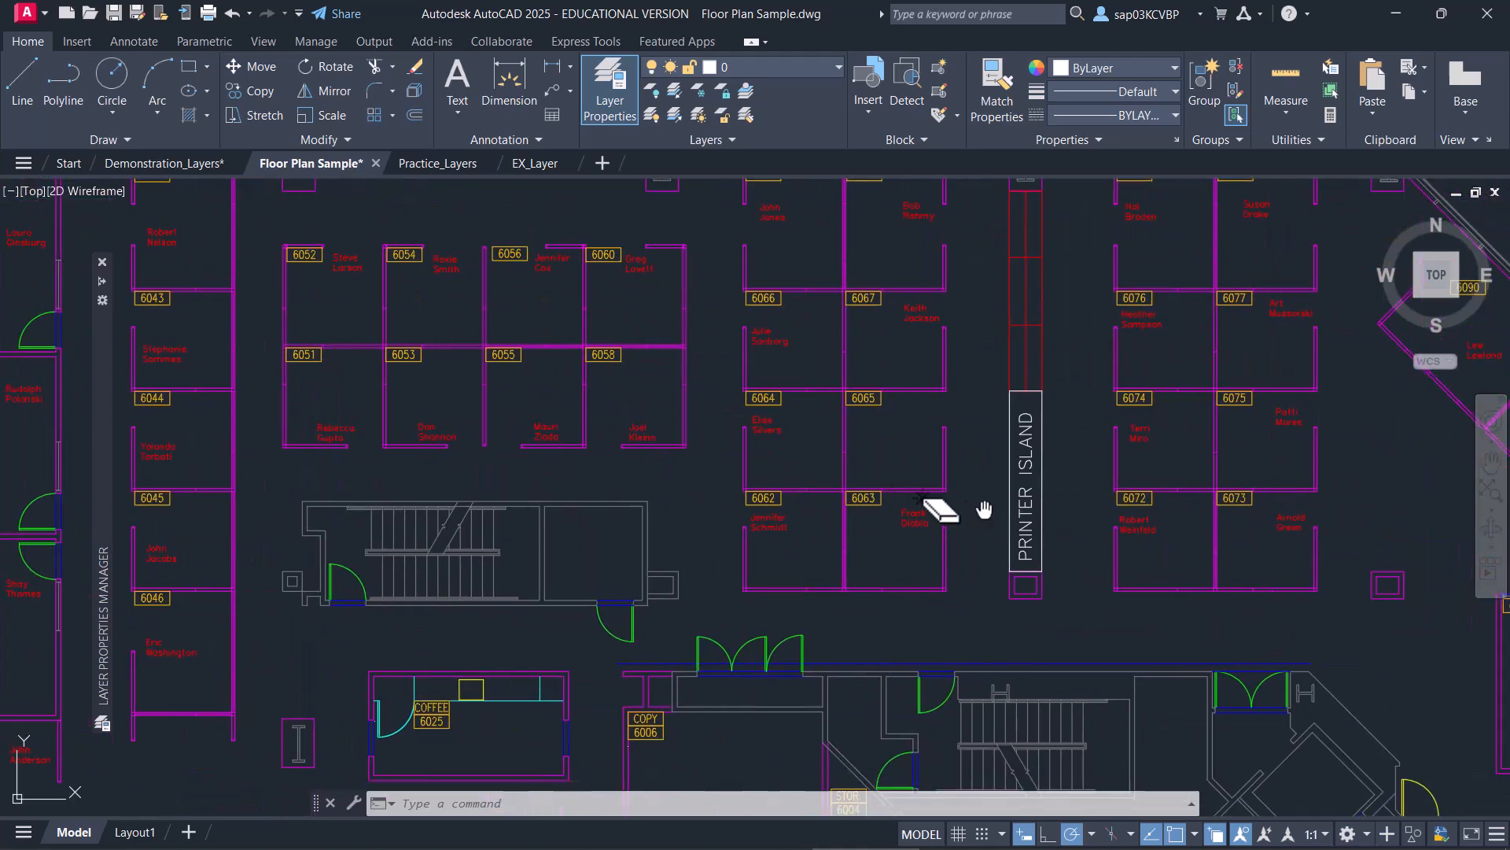
middle_drag(985, 508, 644, 375)
middle_drag(939, 579, 876, 358)
scroll(851, 335, up, 2)
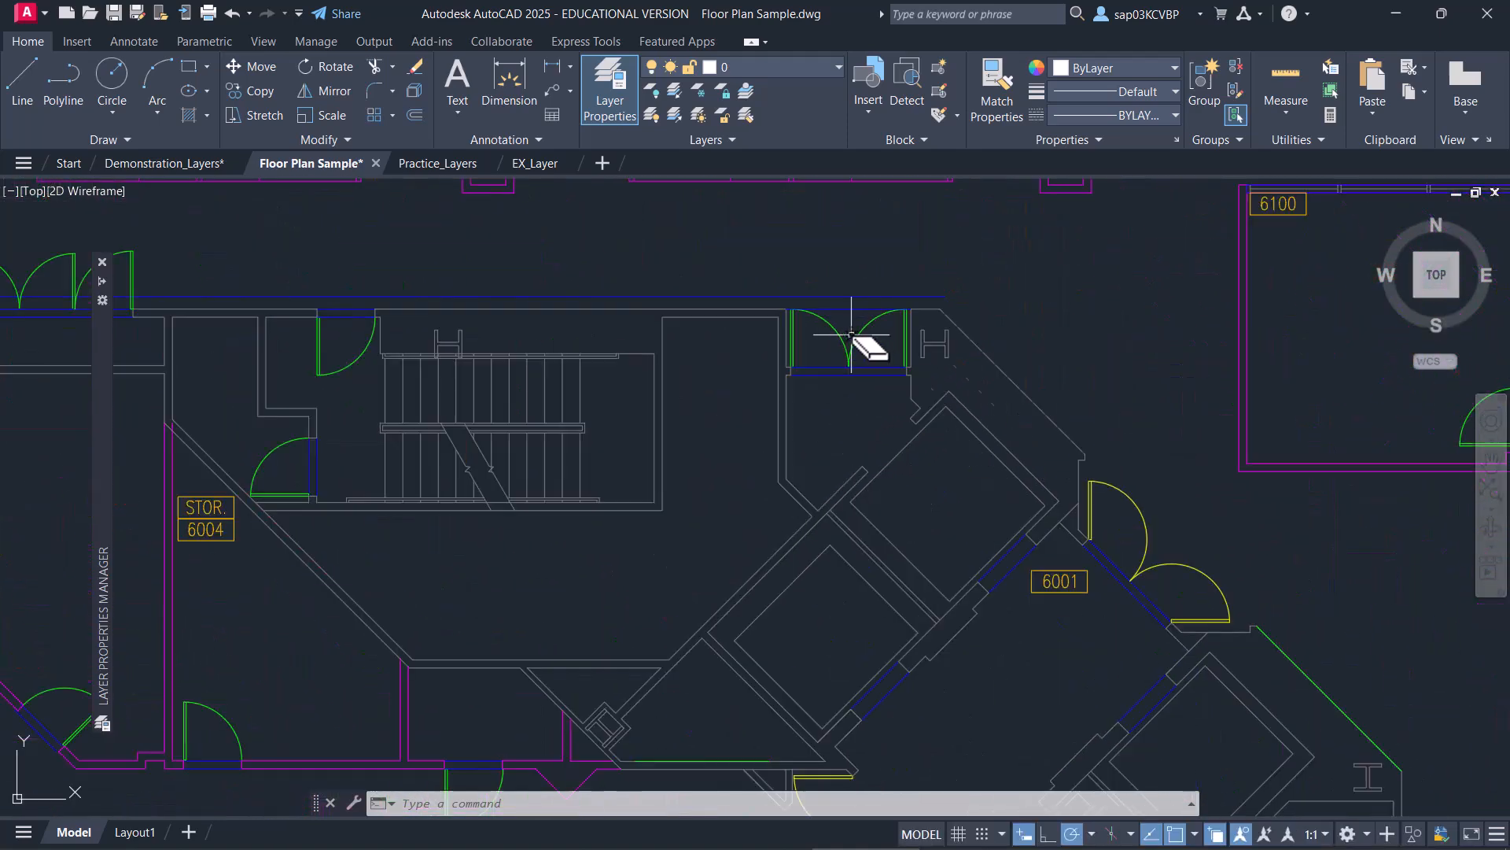
scroll(869, 393, down, 2)
middle_drag(880, 425, 1082, 569)
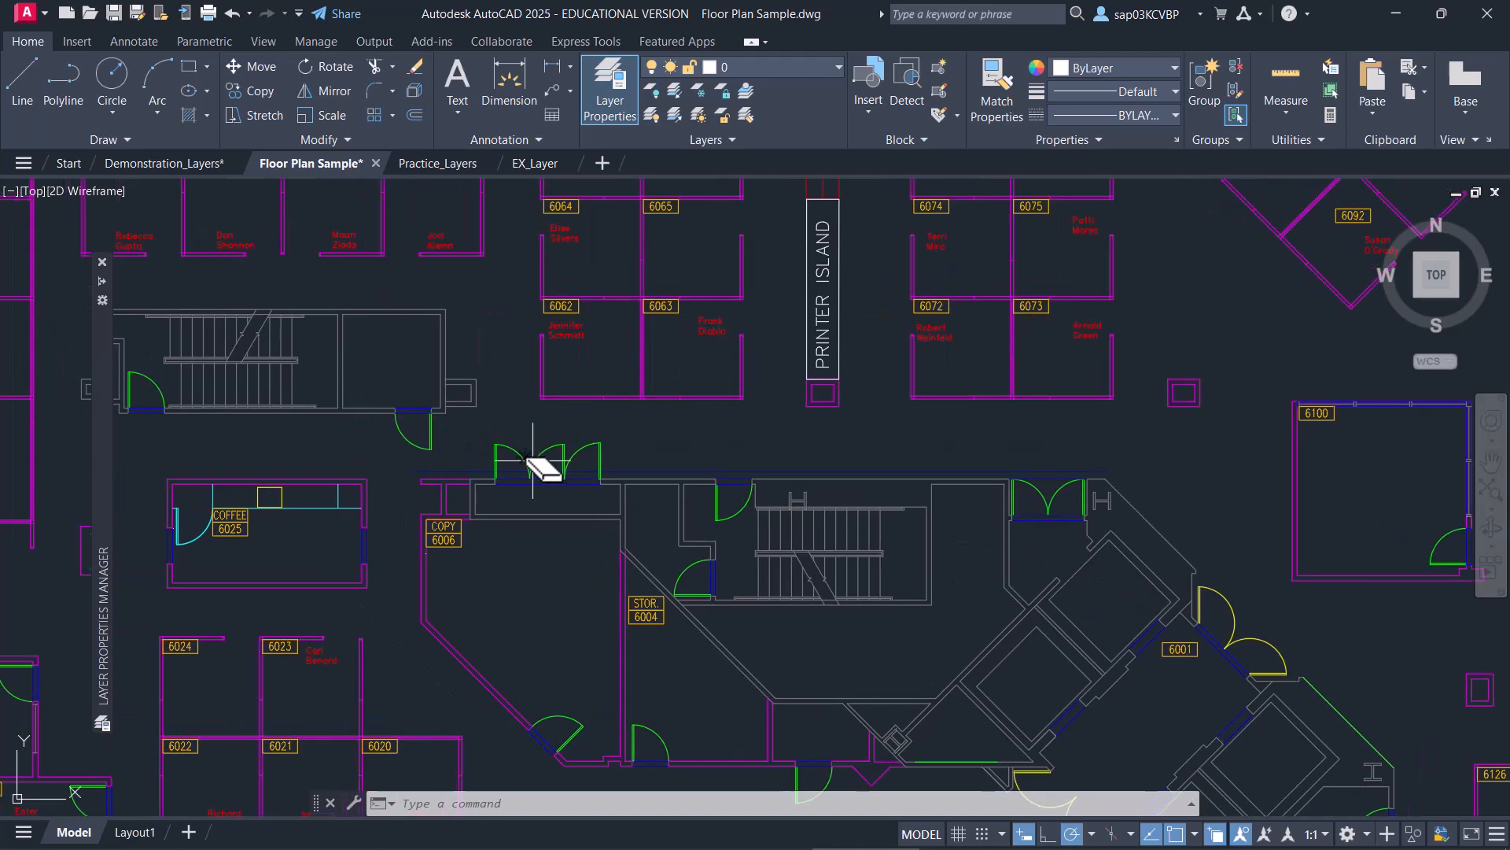
middle_drag(466, 459, 514, 472)
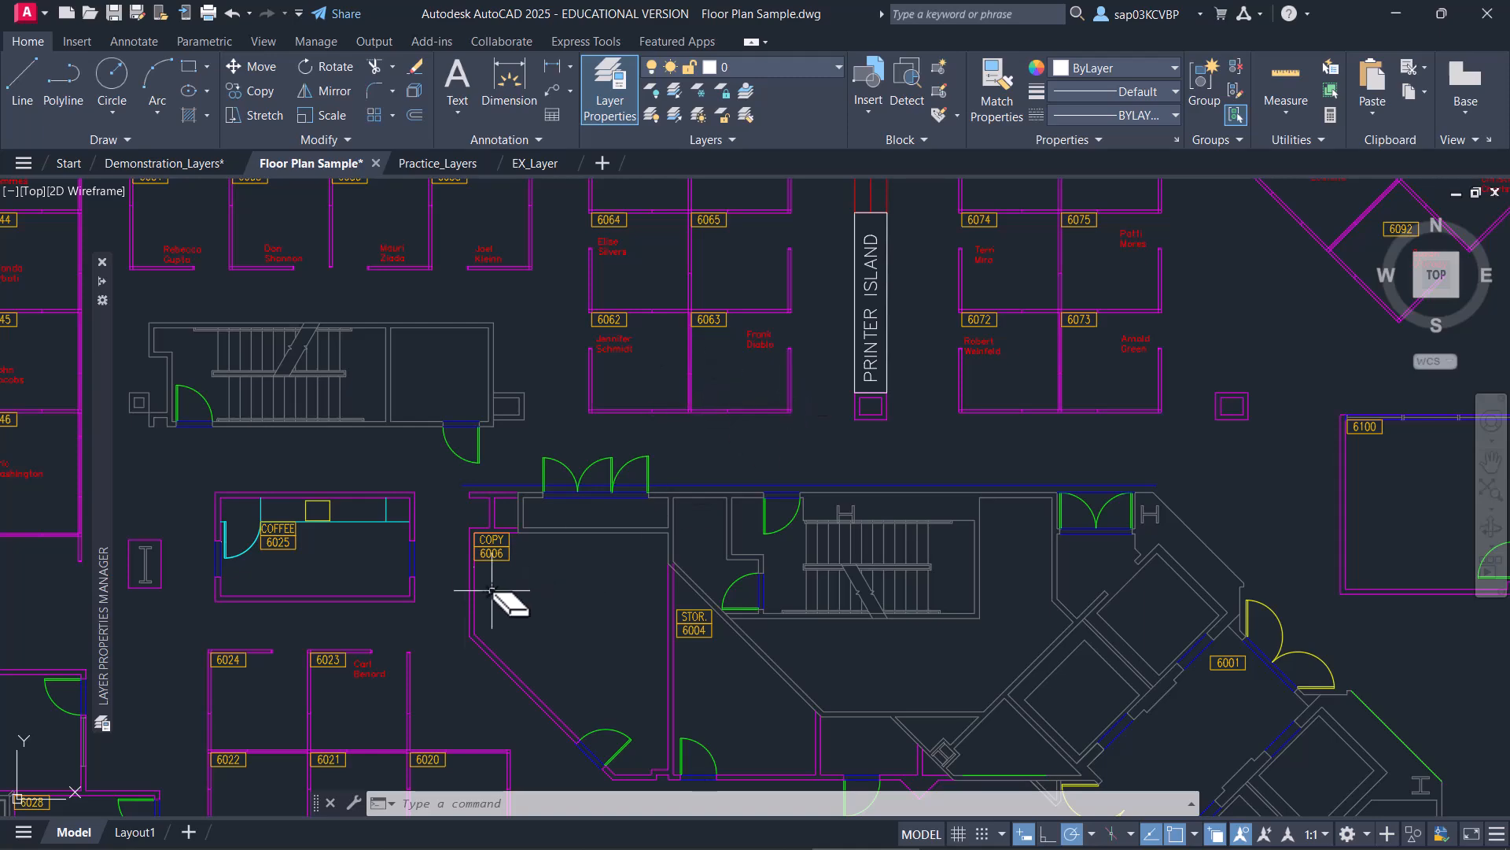
mouse_move(594, 504)
middle_down()
mouse_move(639, 646)
mouse_move(713, 670)
mouse_move(810, 637)
mouse_move(814, 613)
mouse_move(937, 614)
middle_up()
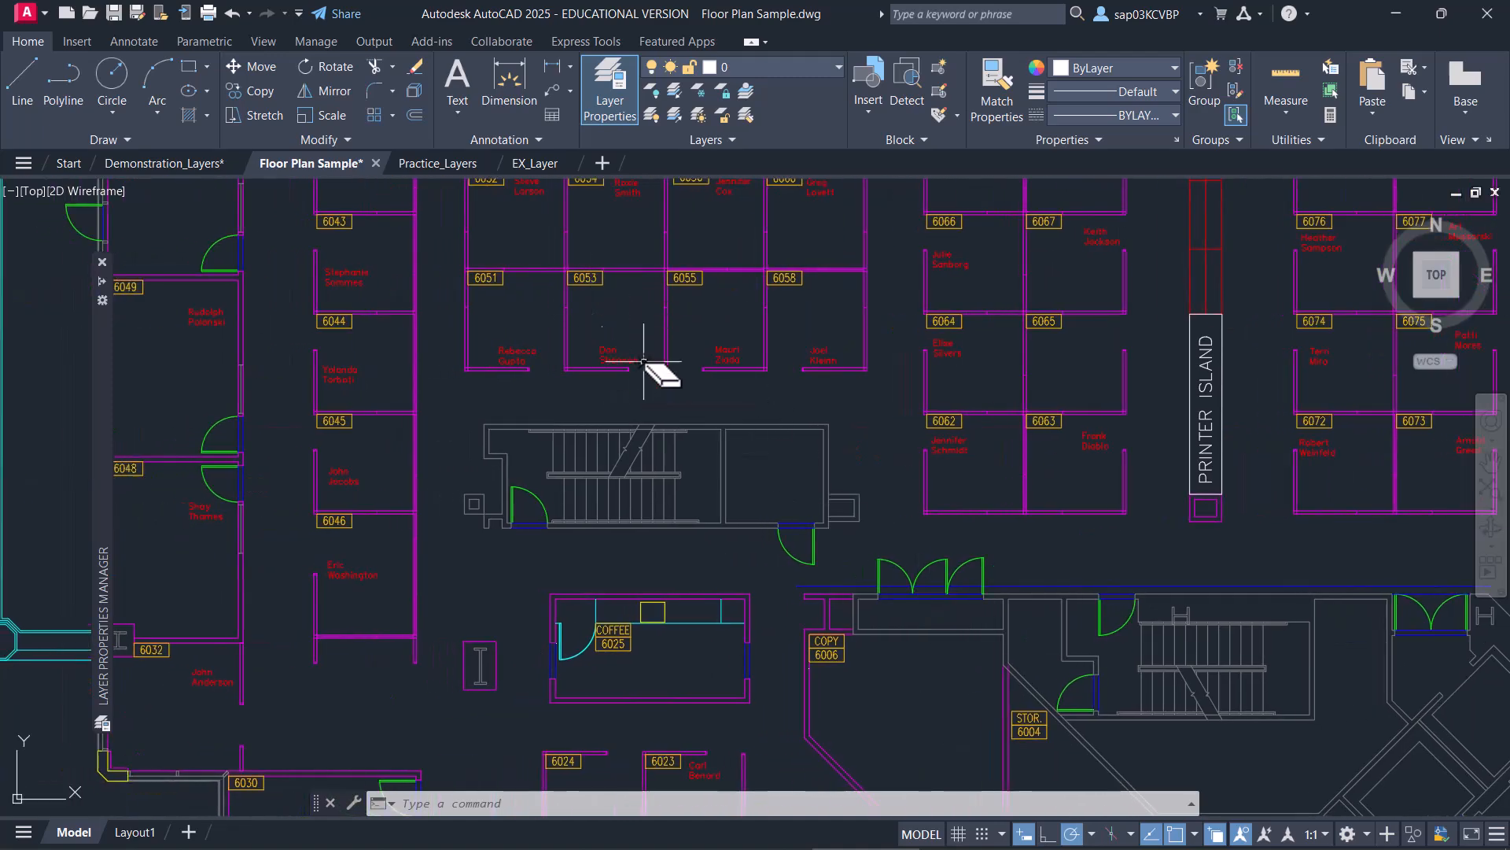
Show the Properties palette for the door block of the stairwell below workstations 6051 and 6053, then clear the selection
click(535, 494)
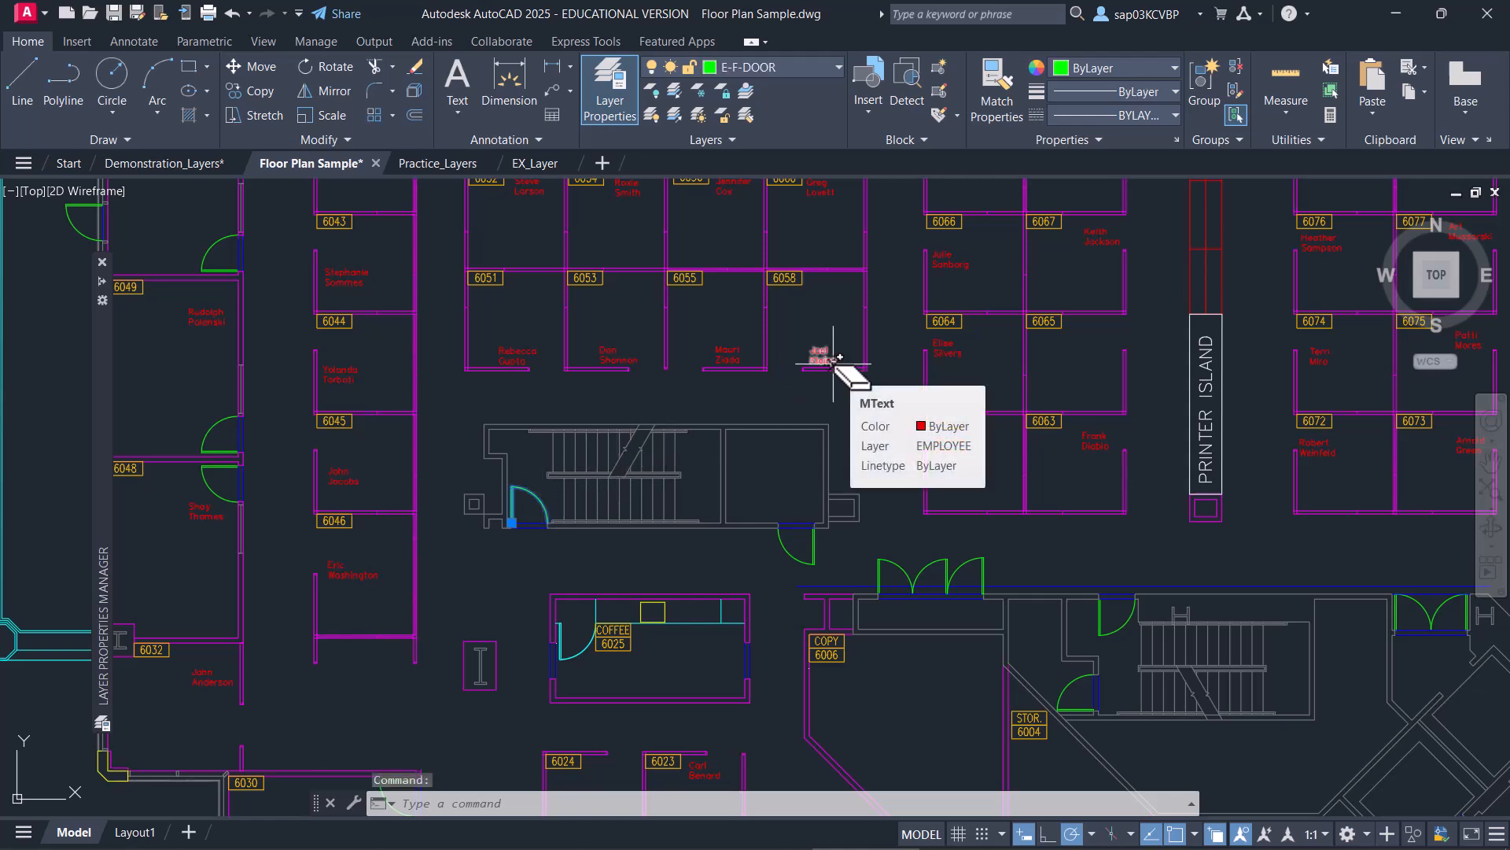
key(ctrl+1)
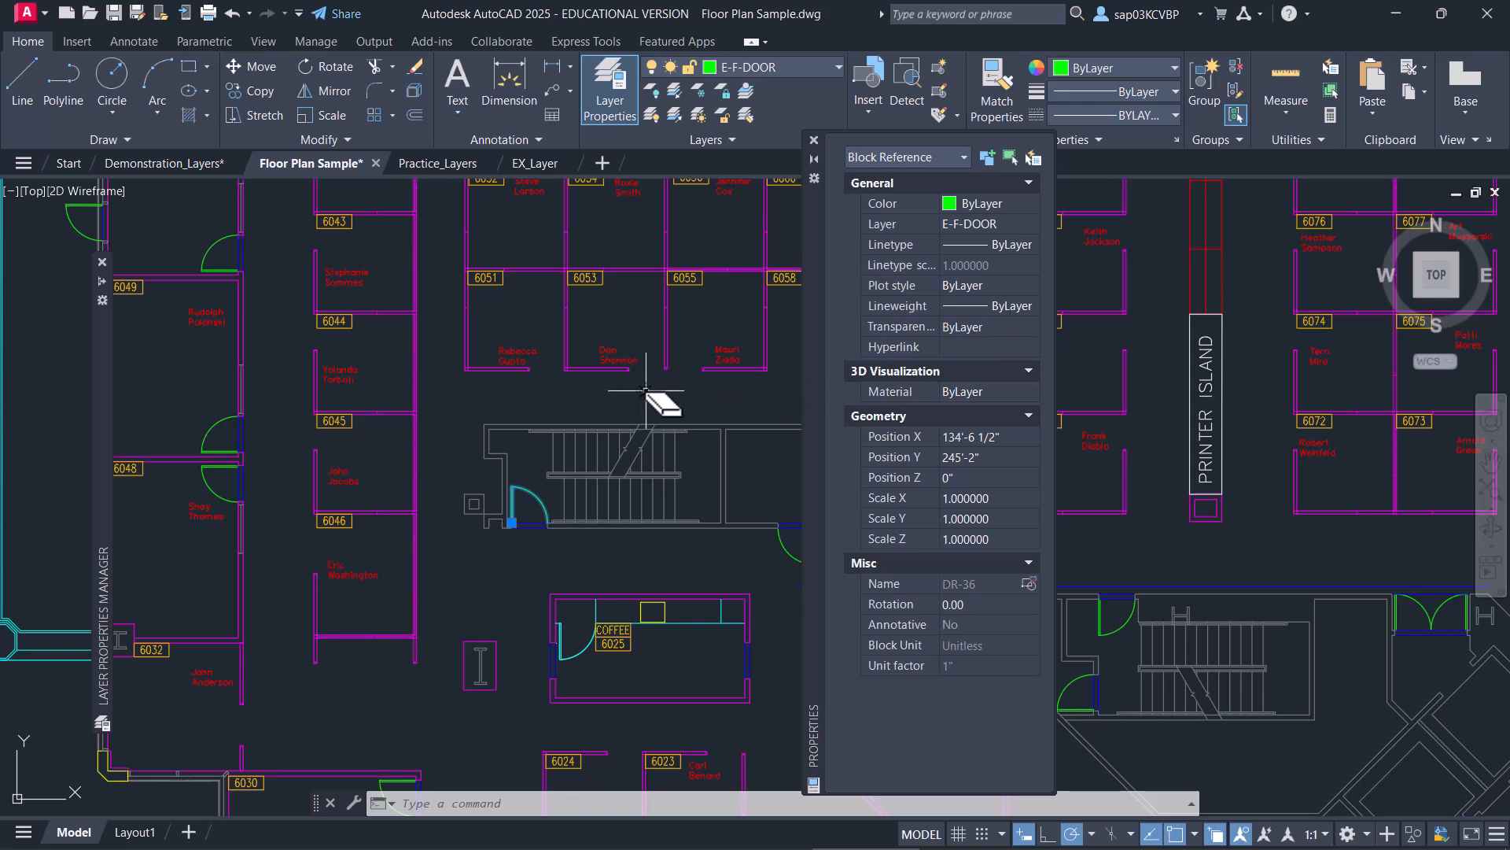
key(Escape)
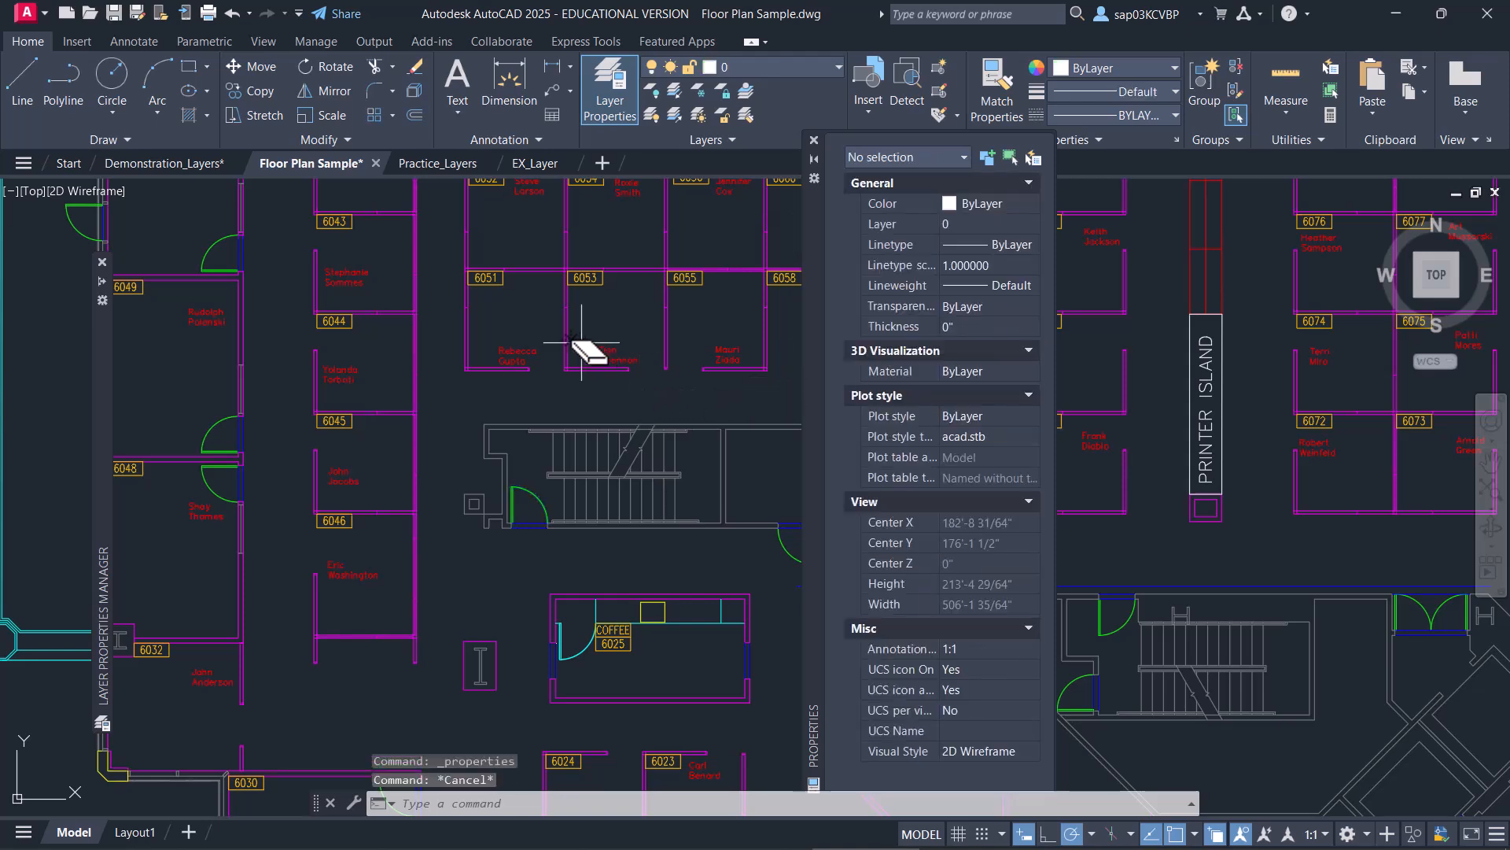
Inspect the properties of the partition polylines between workstations 6051 and 6053, then deselect them
click(565, 333)
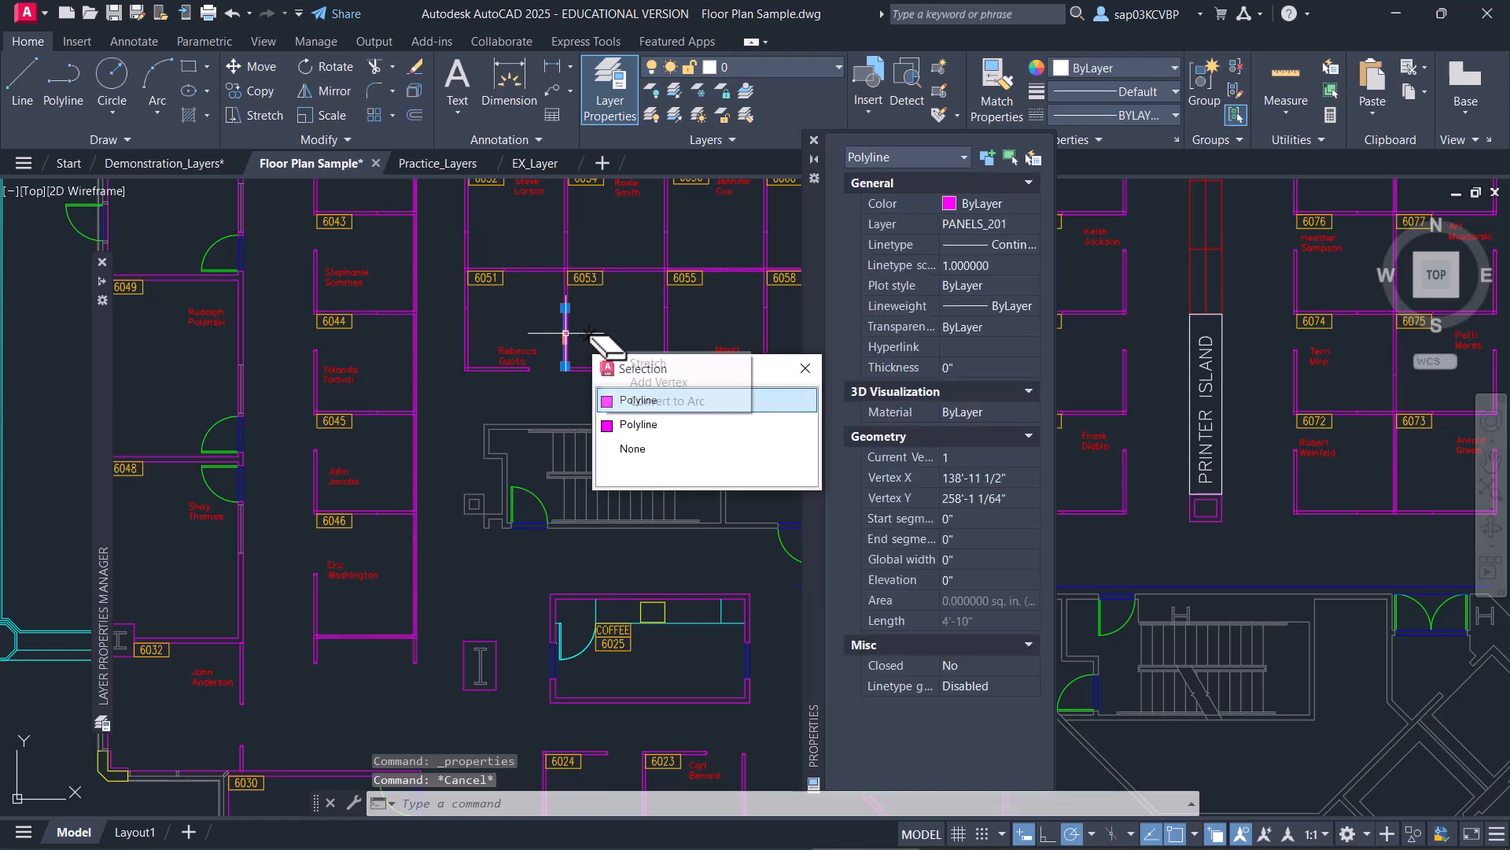
key(Escape)
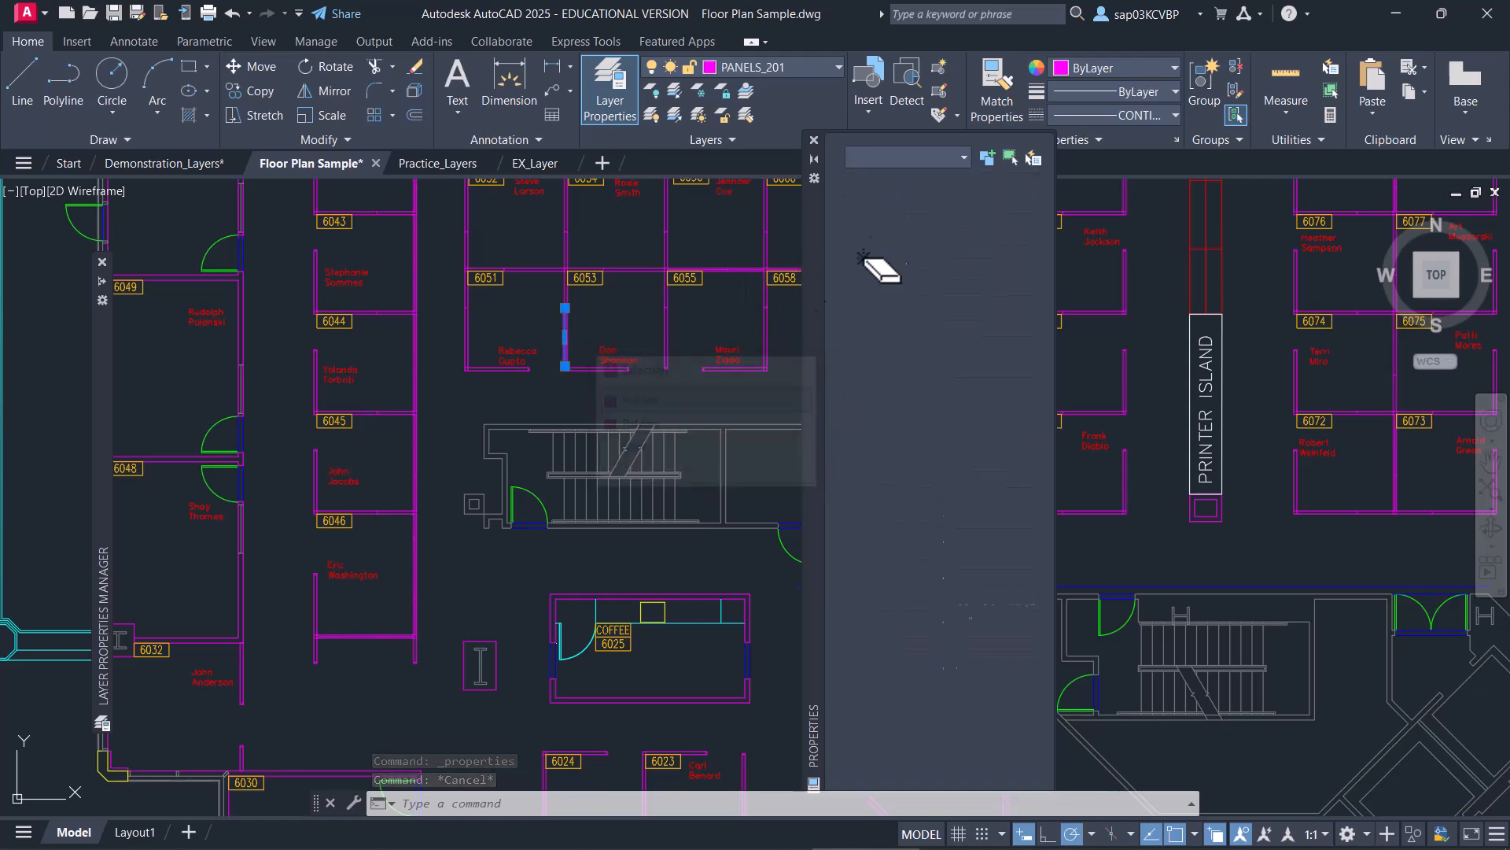
click(590, 350)
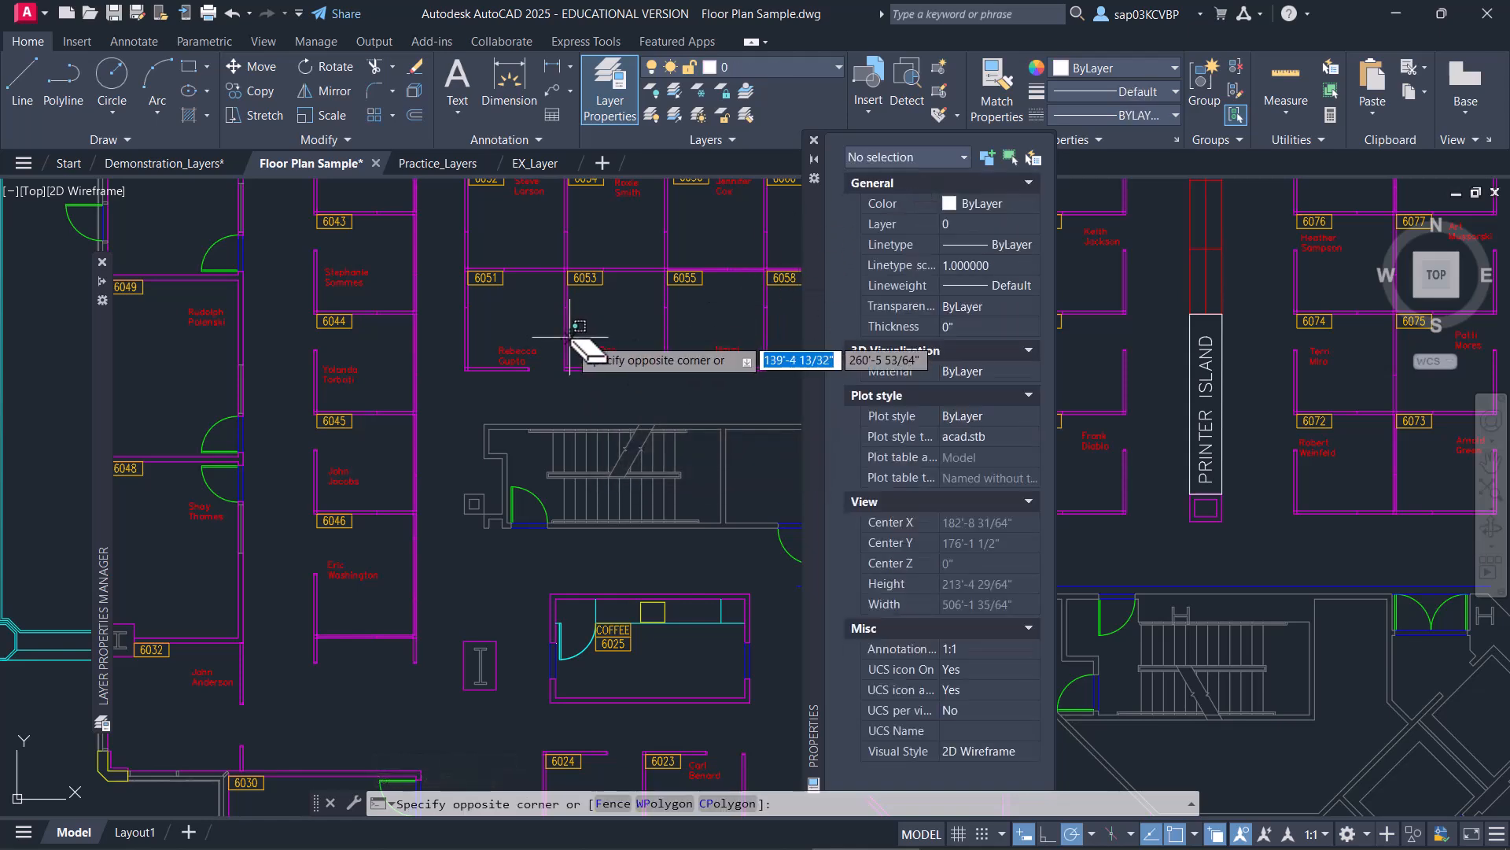
click(562, 342)
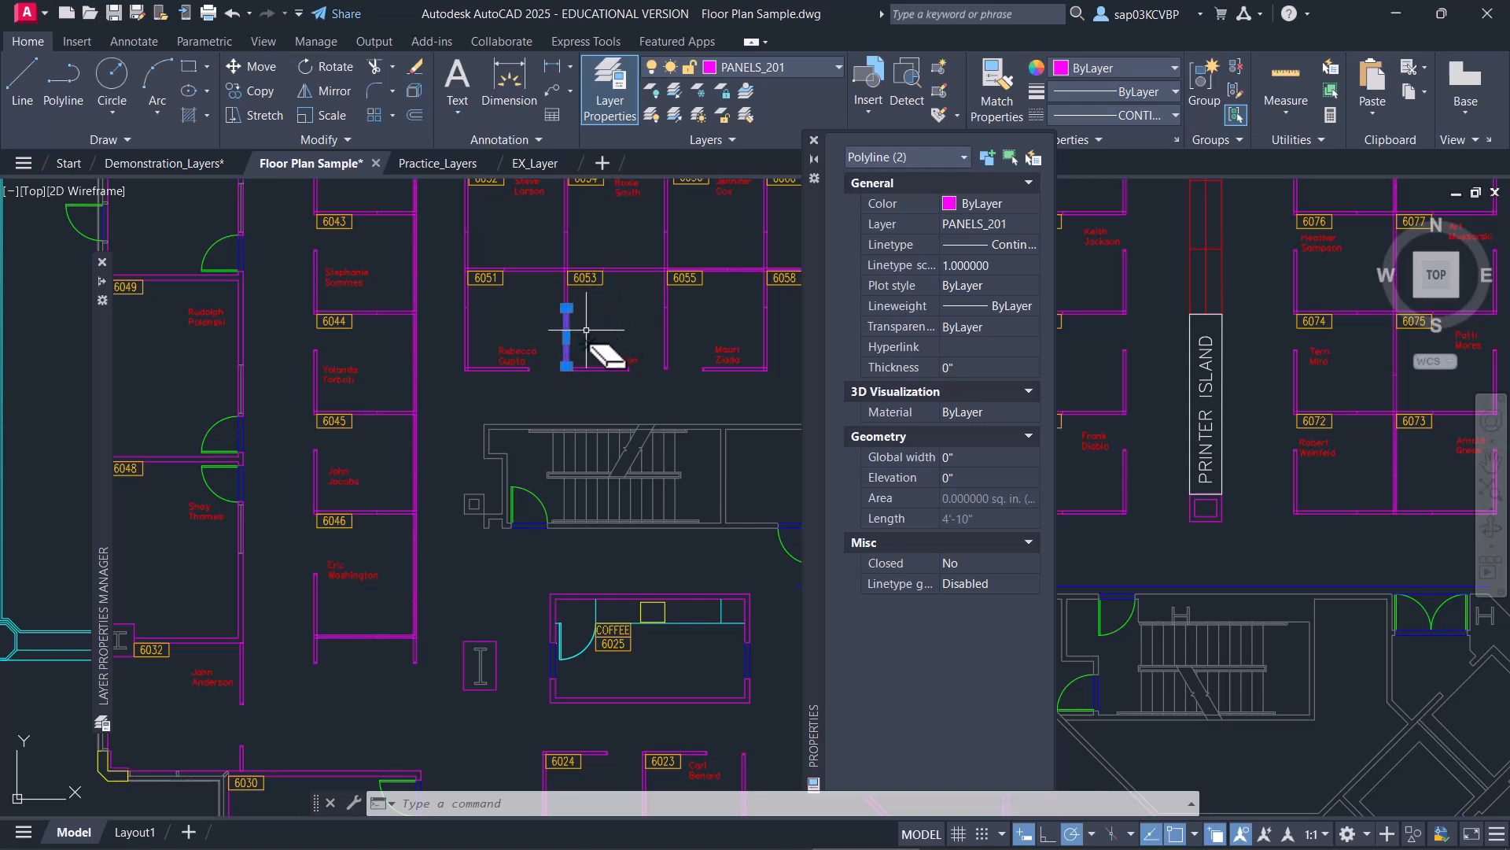
click(446, 412)
key(Escape)
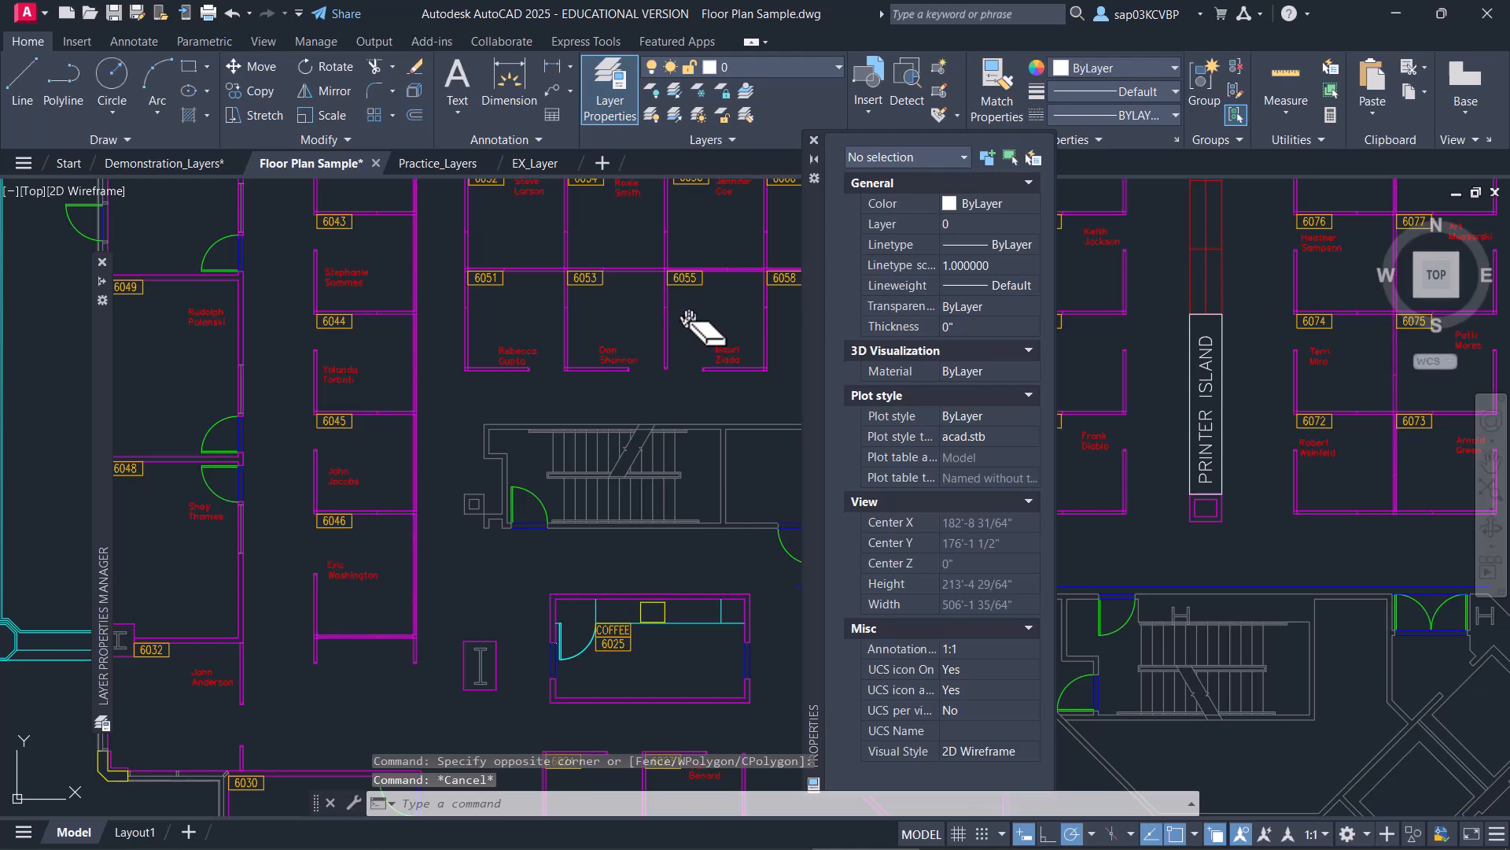
Set the color of the employee name text in workstation 6054 to Yellow
scroll(687, 318, up, 10)
middle_drag(631, 302, 493, 446)
scroll(536, 392, up, 2)
click(515, 415)
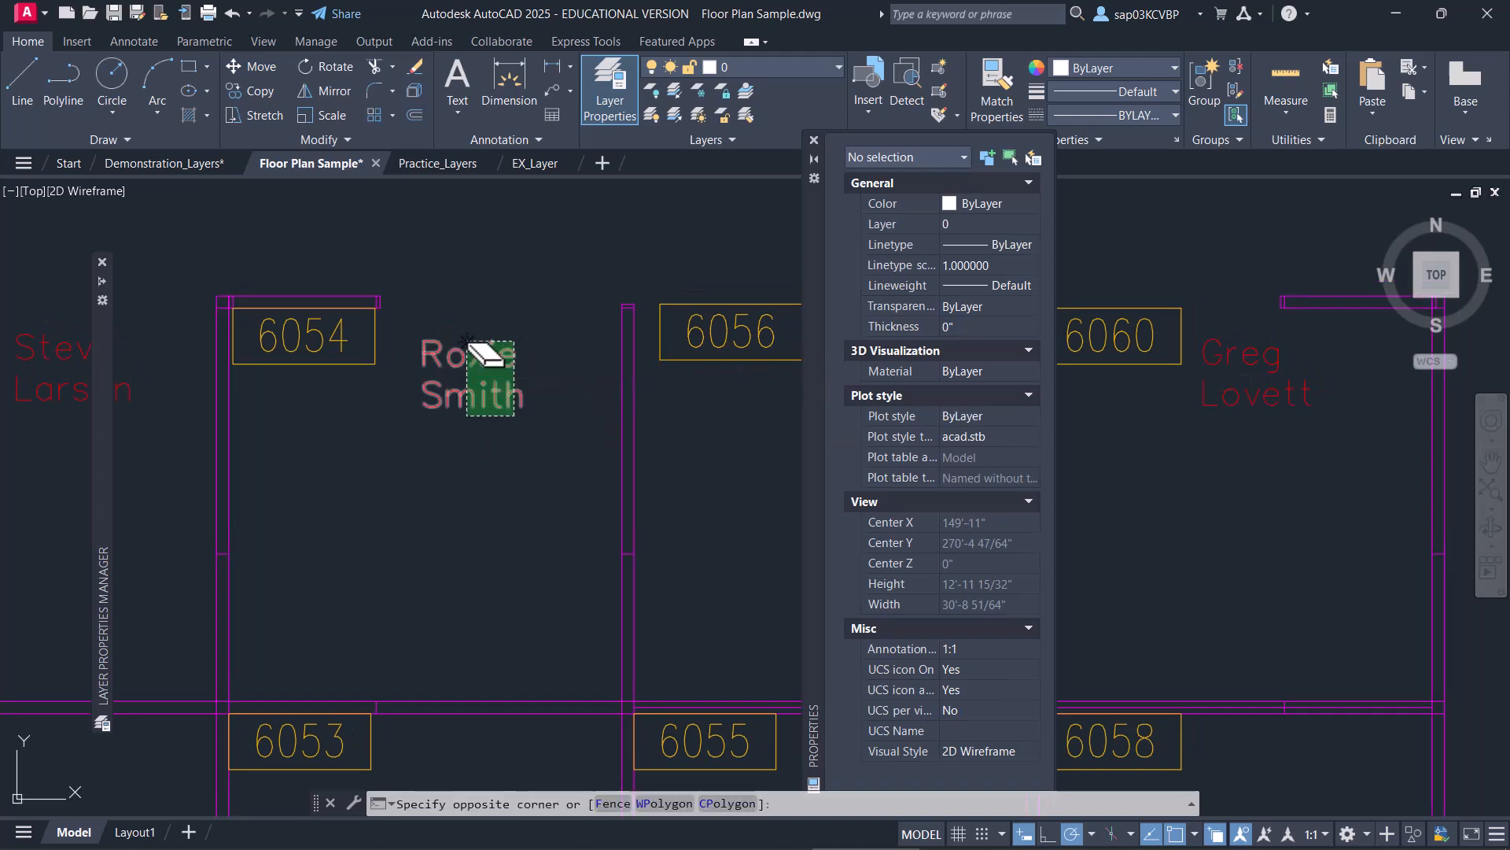
click(469, 341)
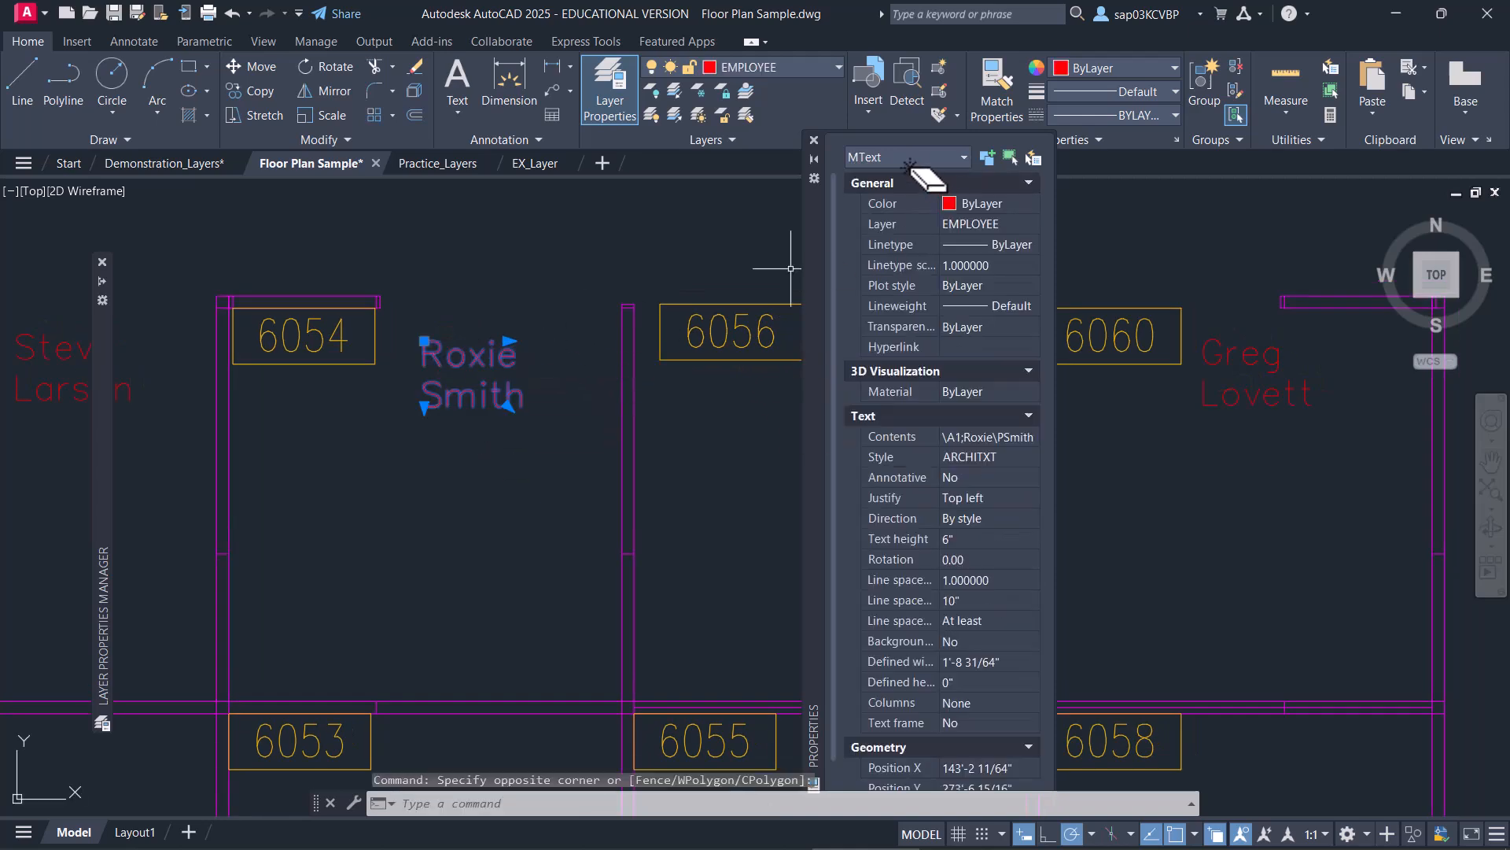
click(954, 206)
click(955, 207)
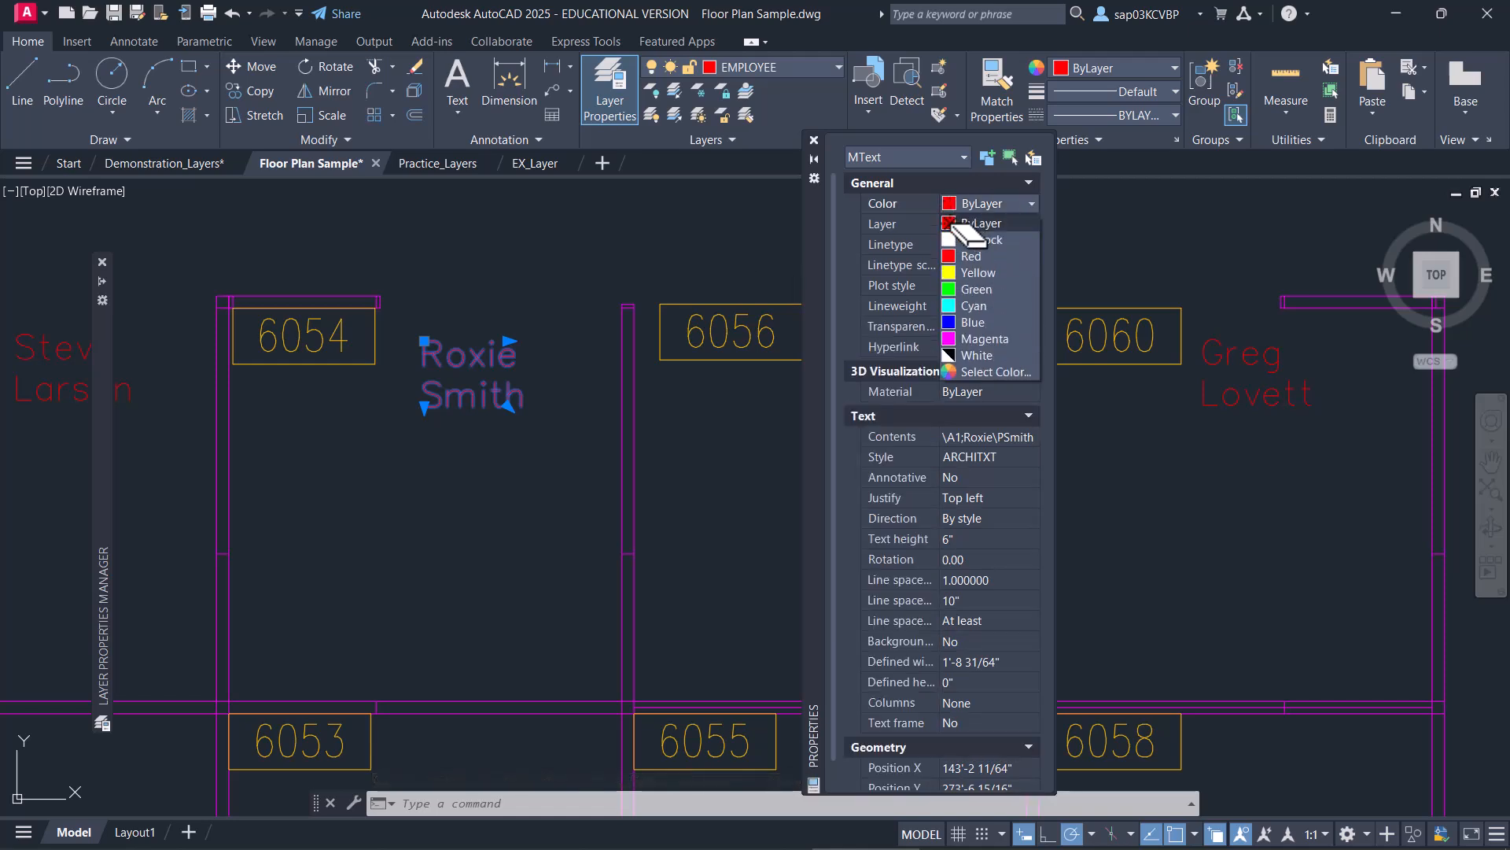
click(954, 273)
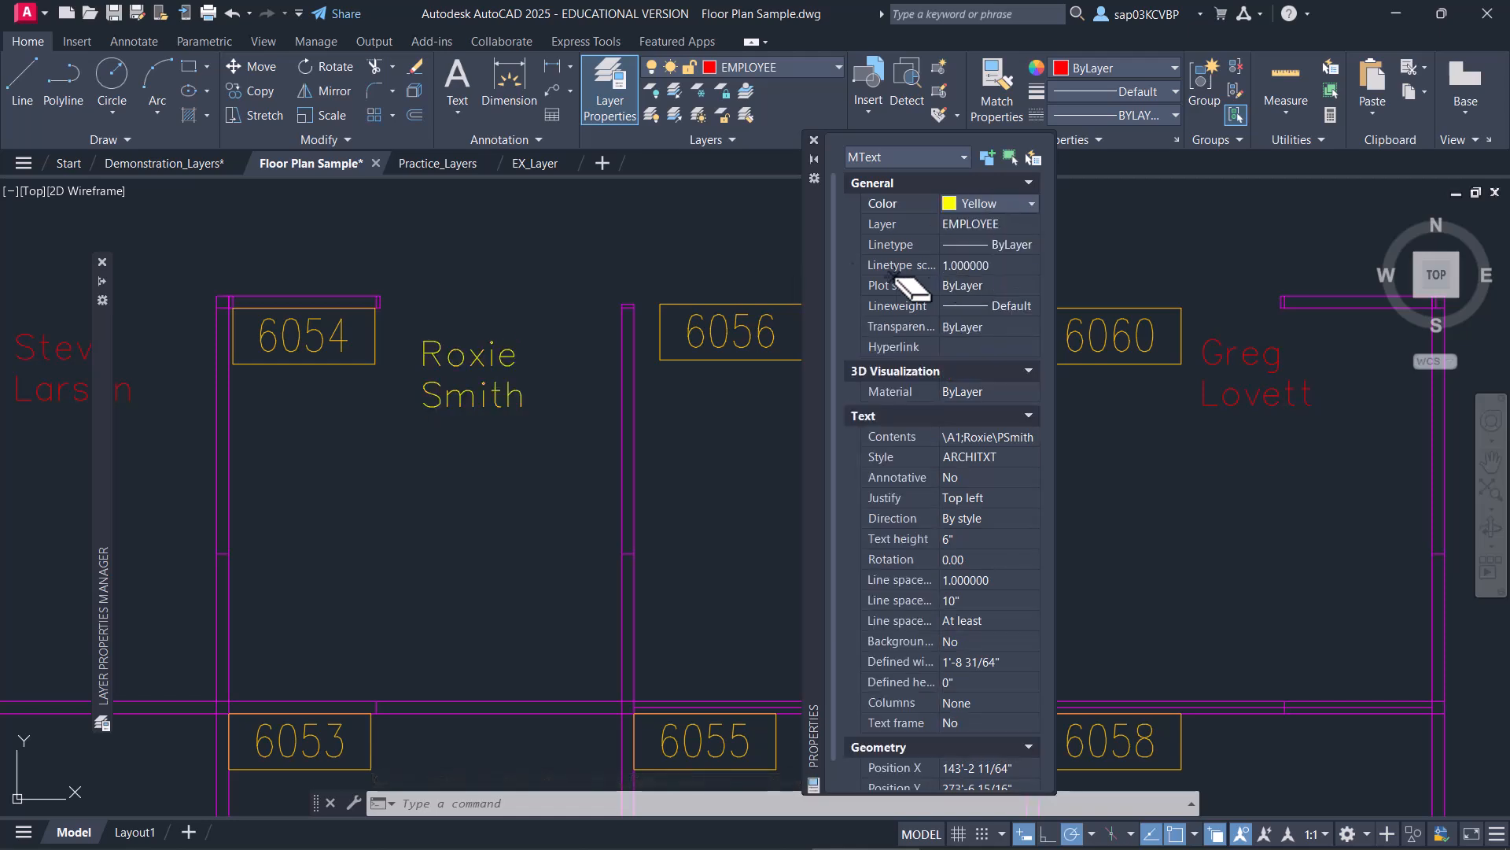
Clear the selection and undo the color override on the employee name text in workstation 6054
click(695, 241)
key(Escape)
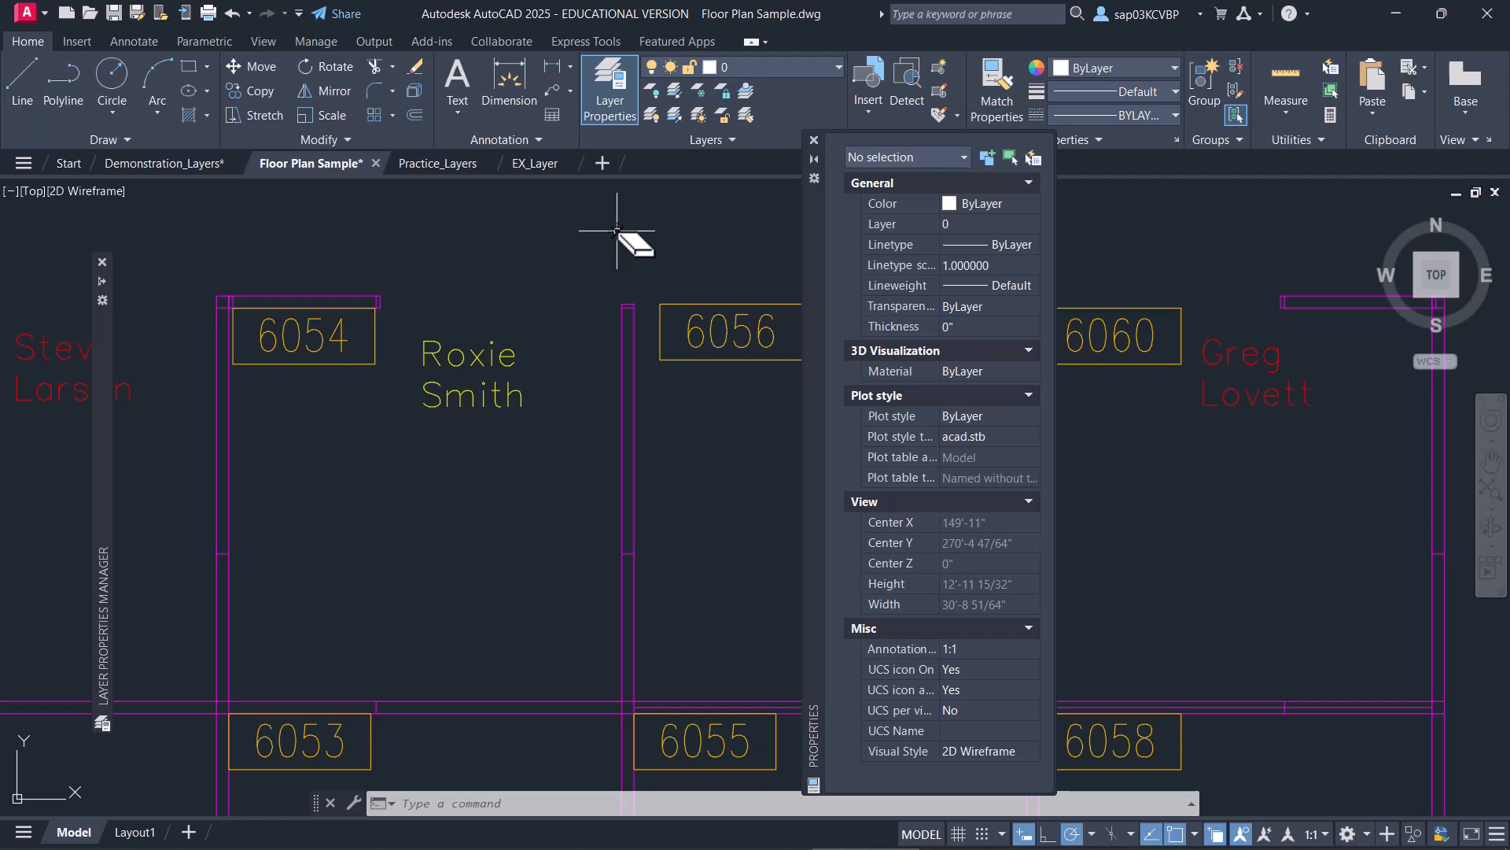
click(572, 272)
click(448, 367)
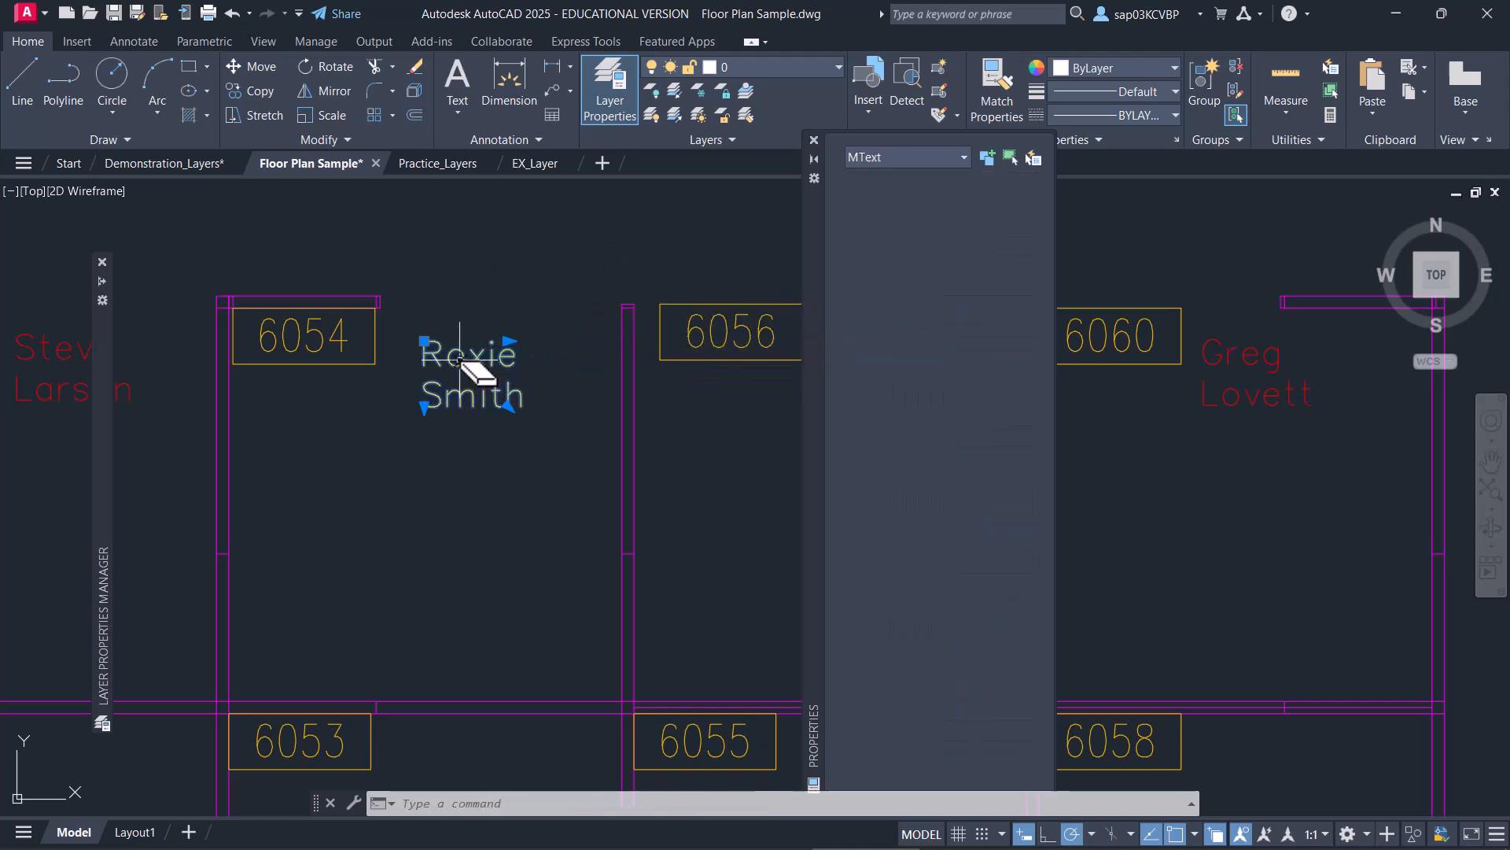
key(Escape)
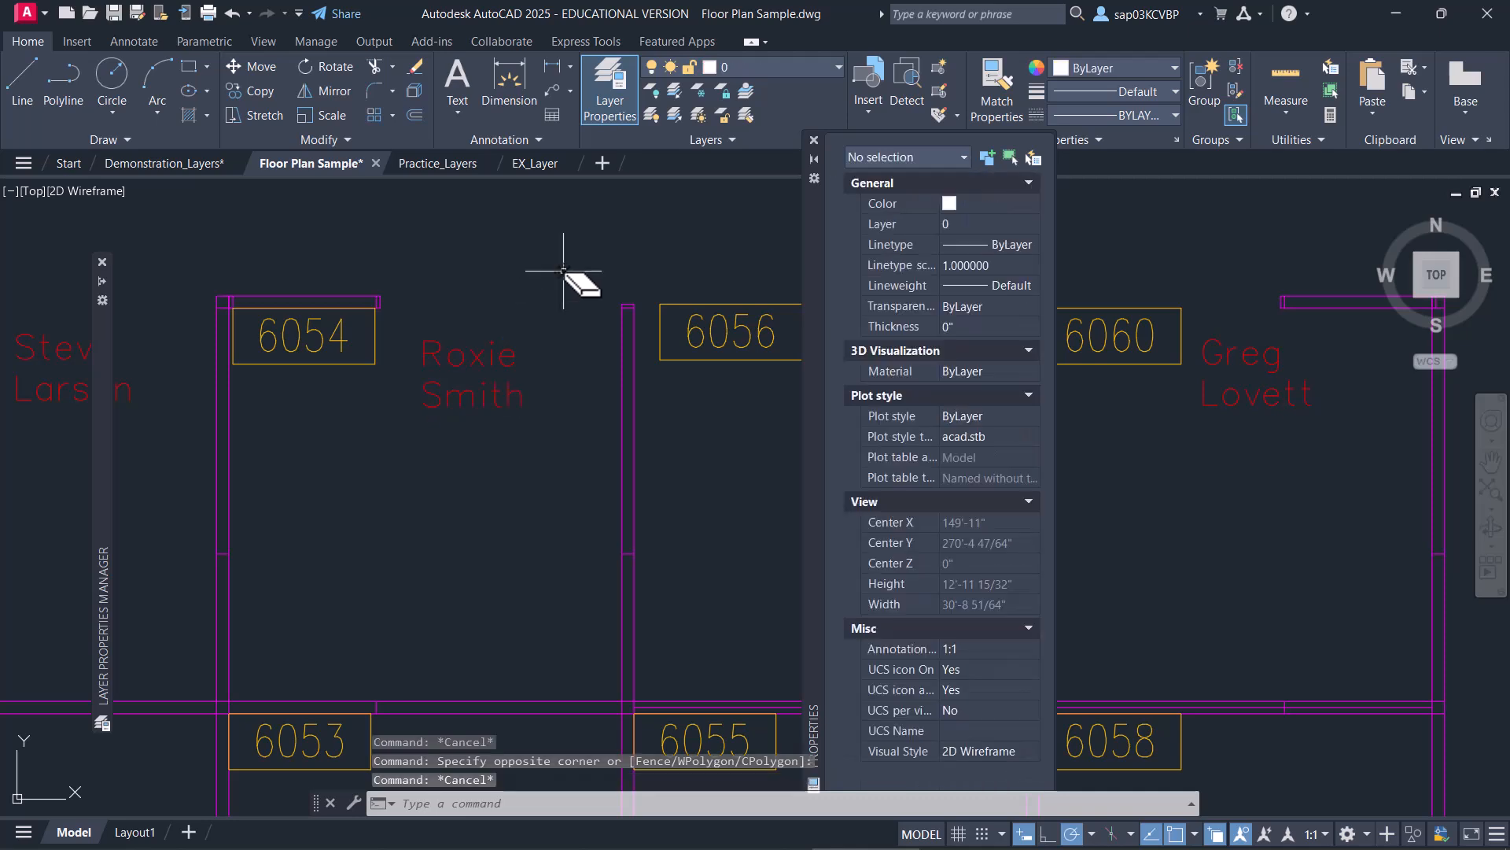
key(ctrl+z)
Check the color property of the employee name text in workstation 6054, then close the Properties palette and deselect the text
click(488, 354)
click(450, 349)
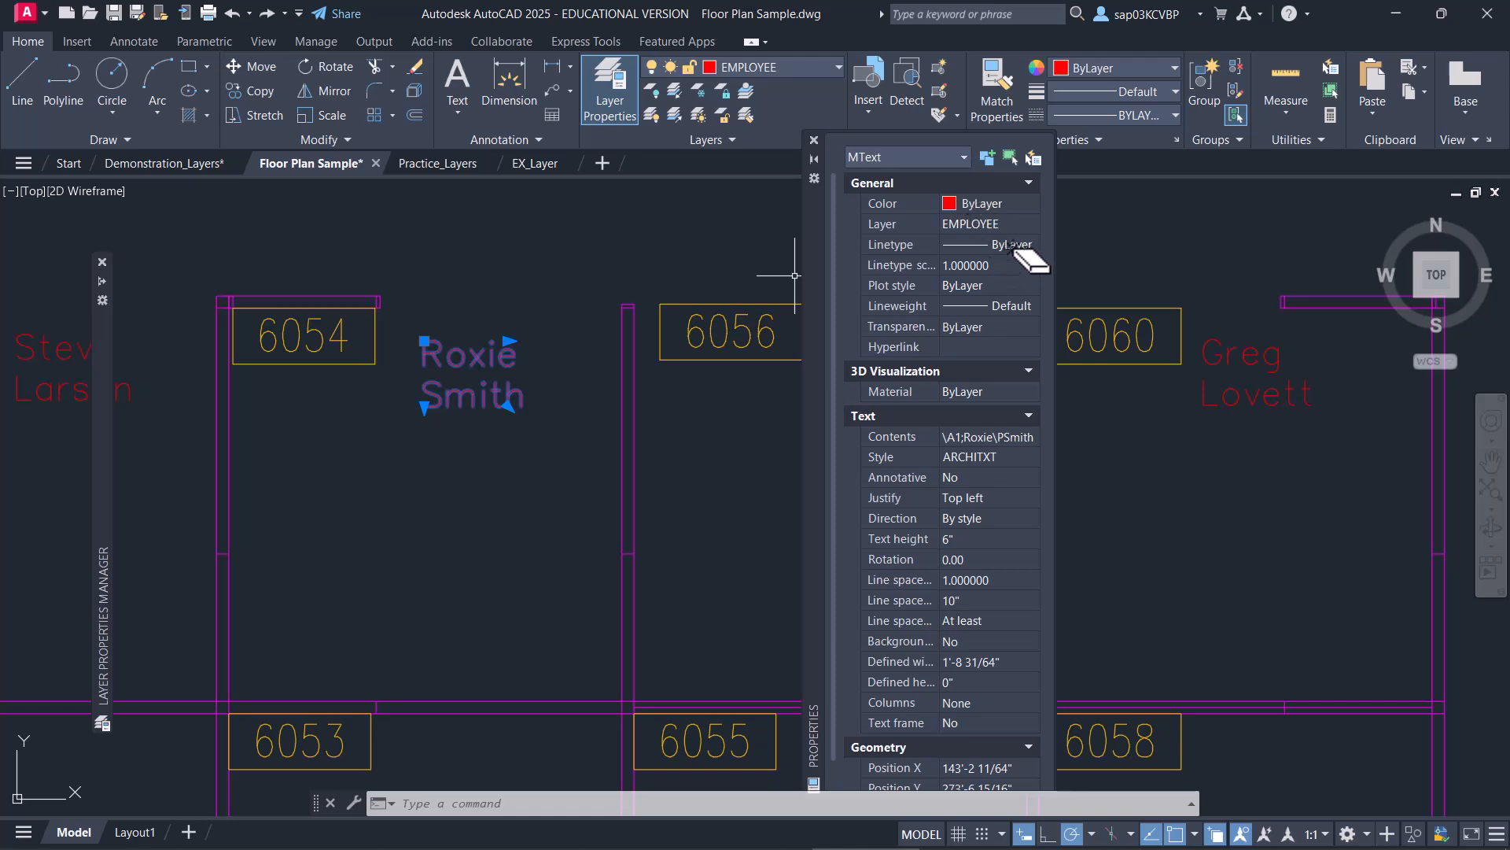
click(813, 139)
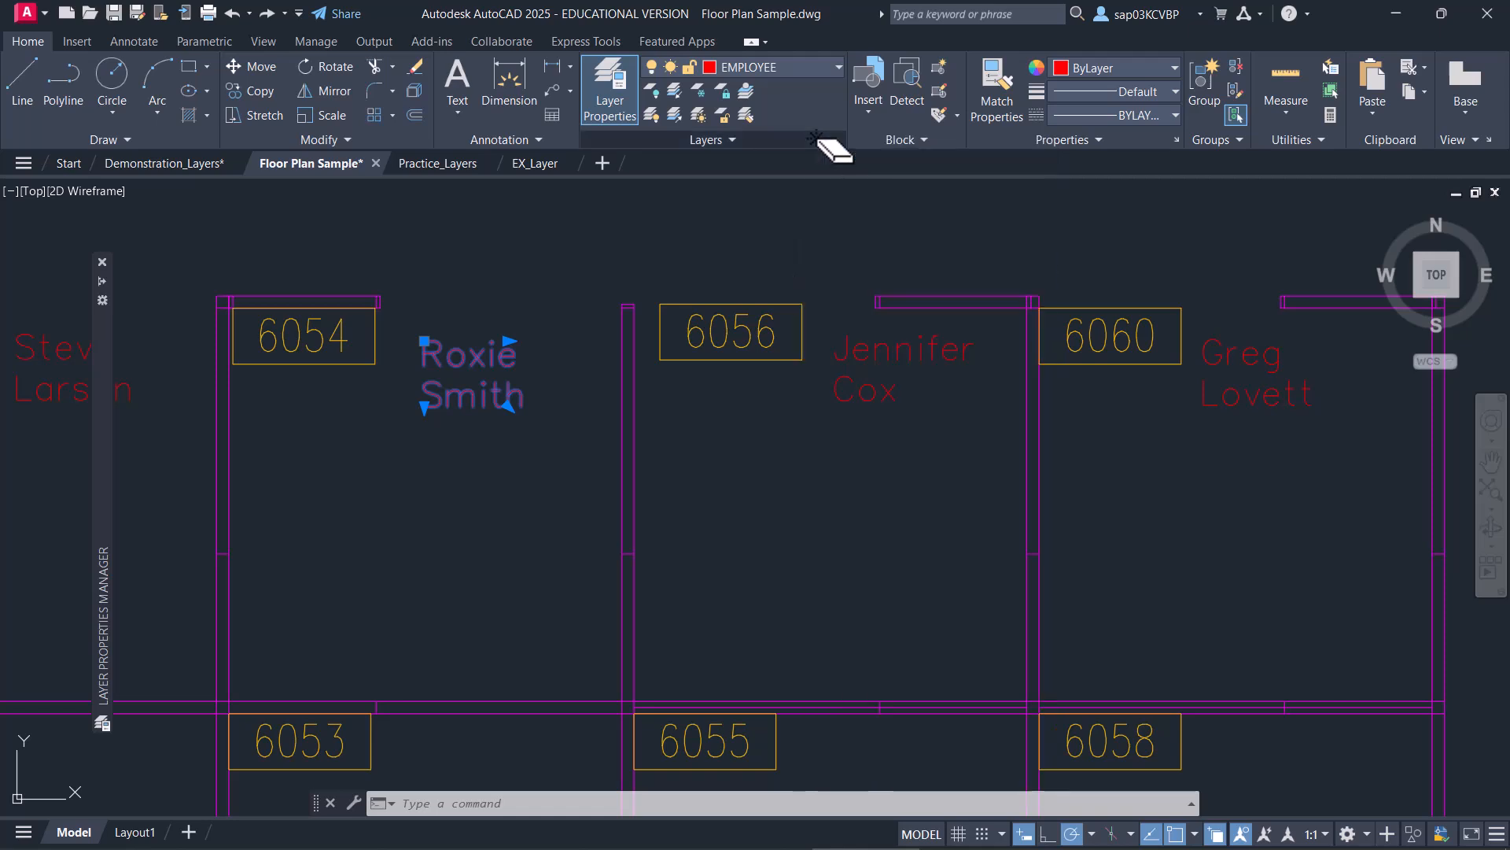
click(540, 386)
key(Escape)
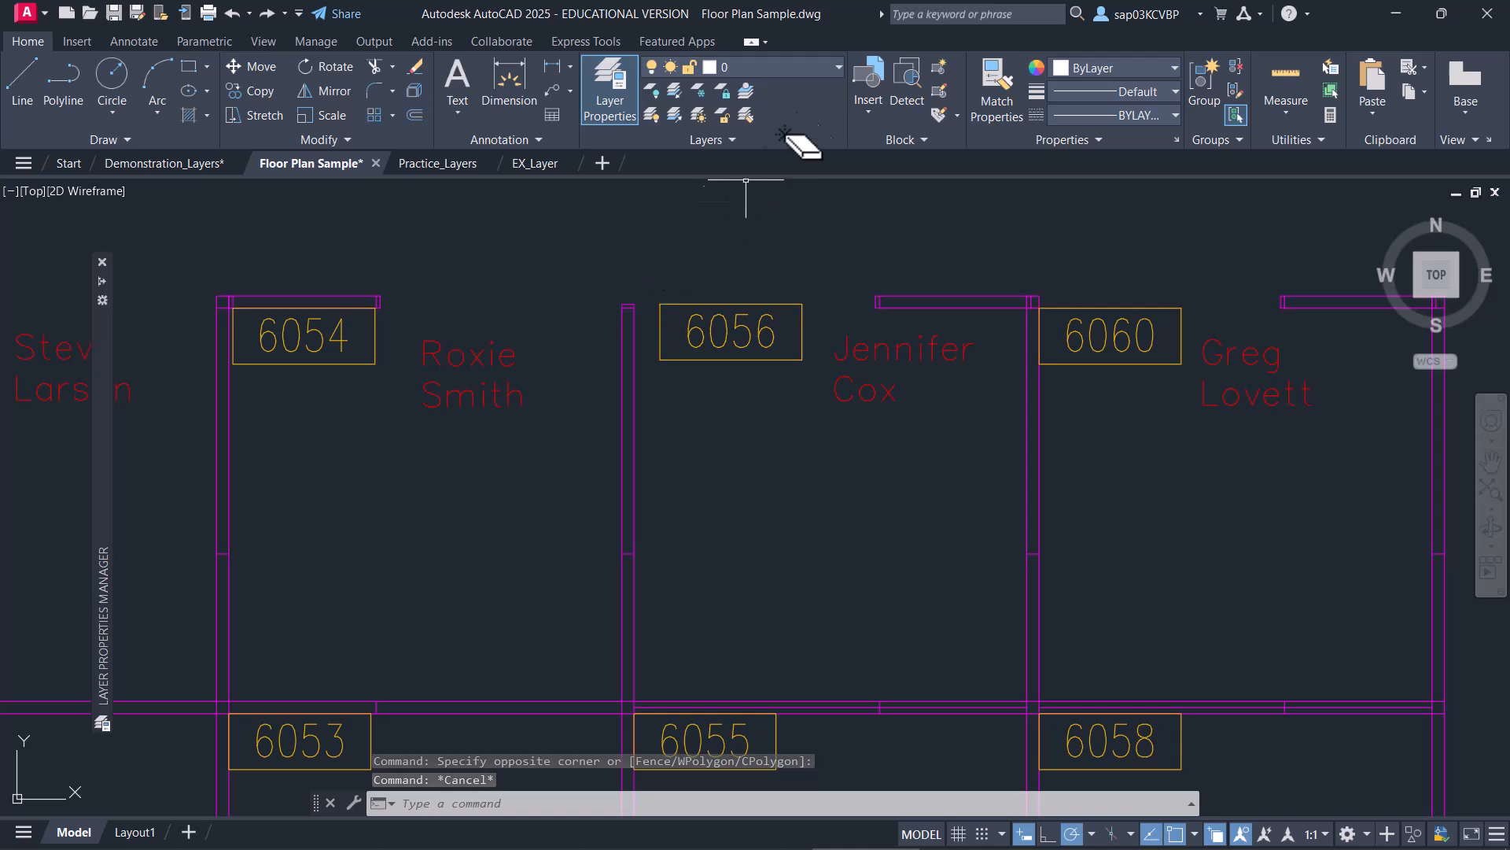
Show the Layer Properties Manager and widen its filter tree pane and Color column
click(834, 70)
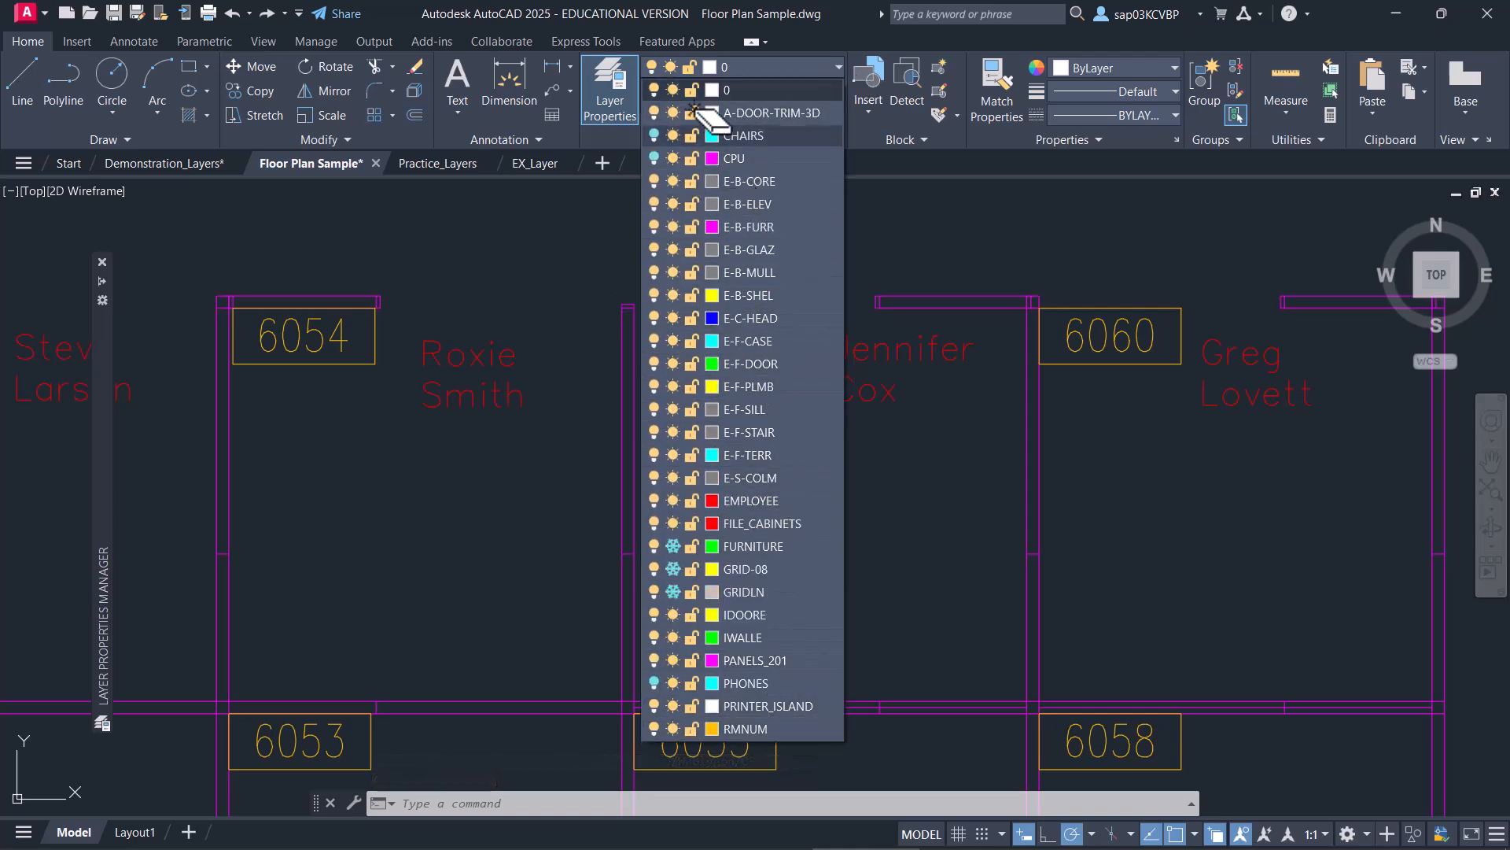
click(578, 260)
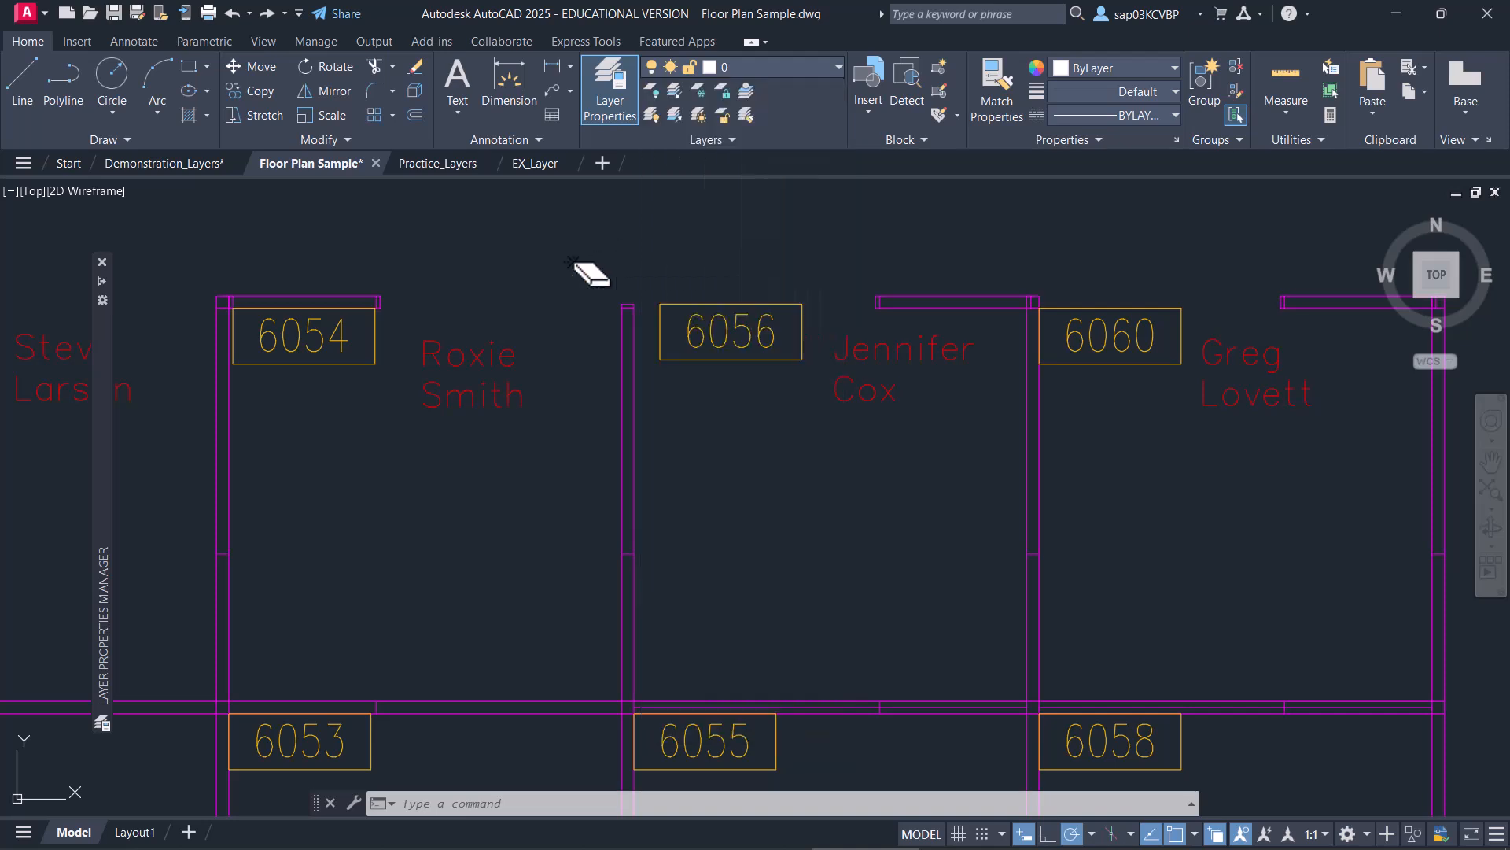
click(616, 118)
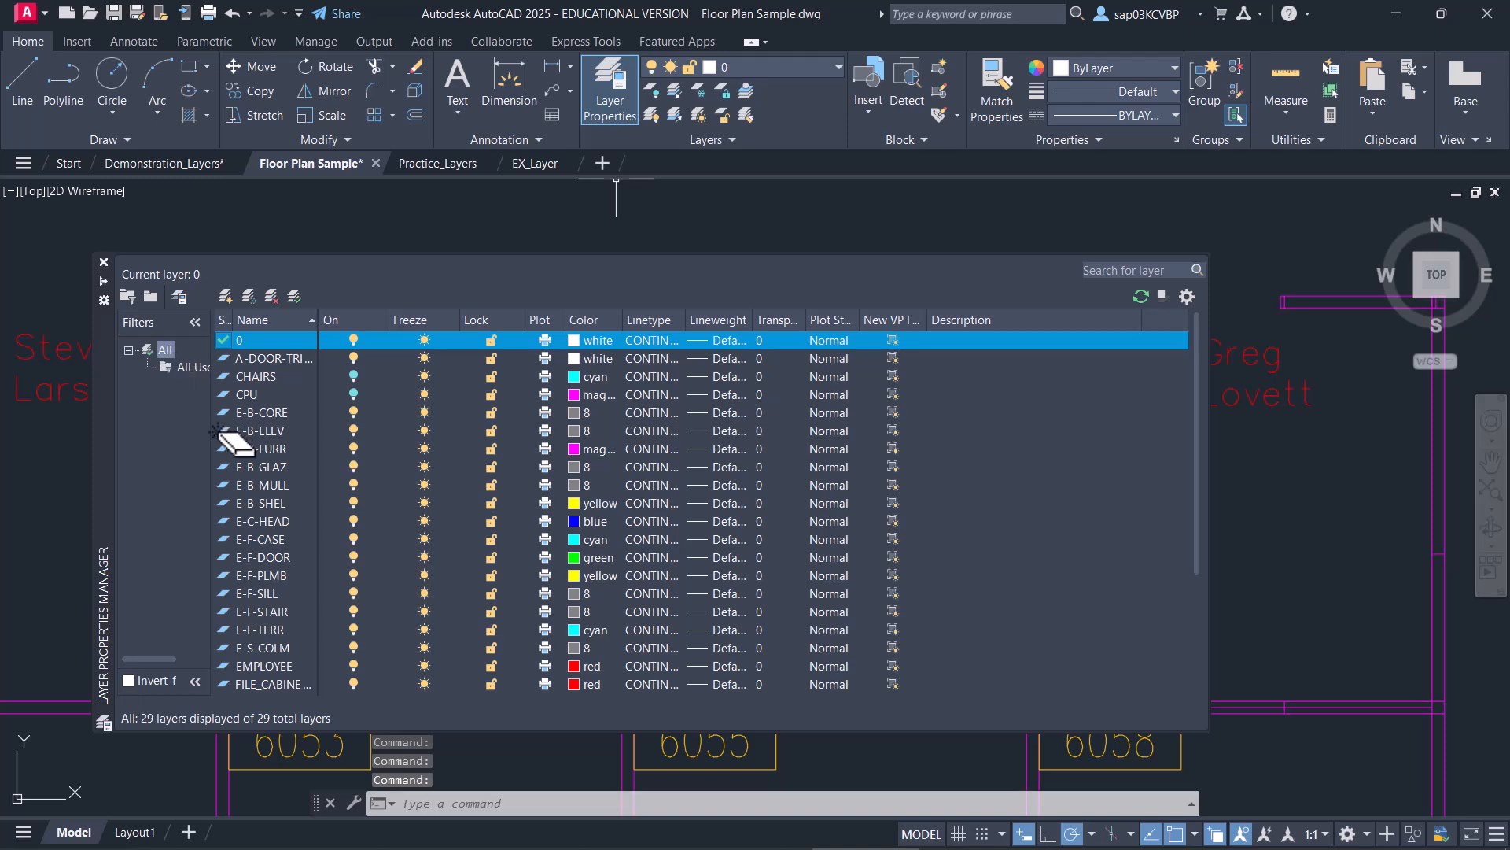
drag(210, 441, 299, 442)
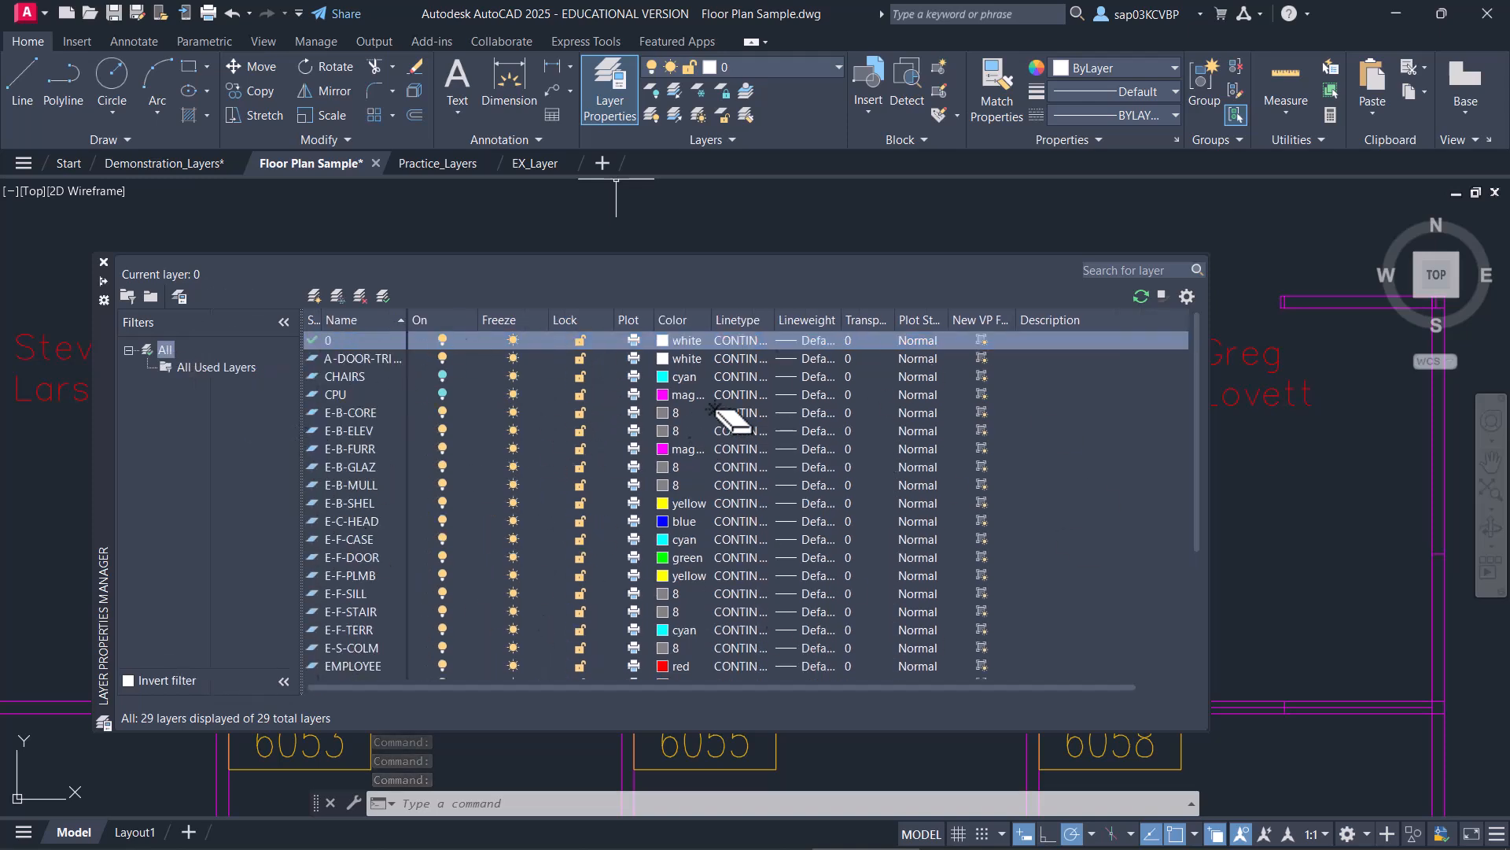
drag(713, 321, 762, 322)
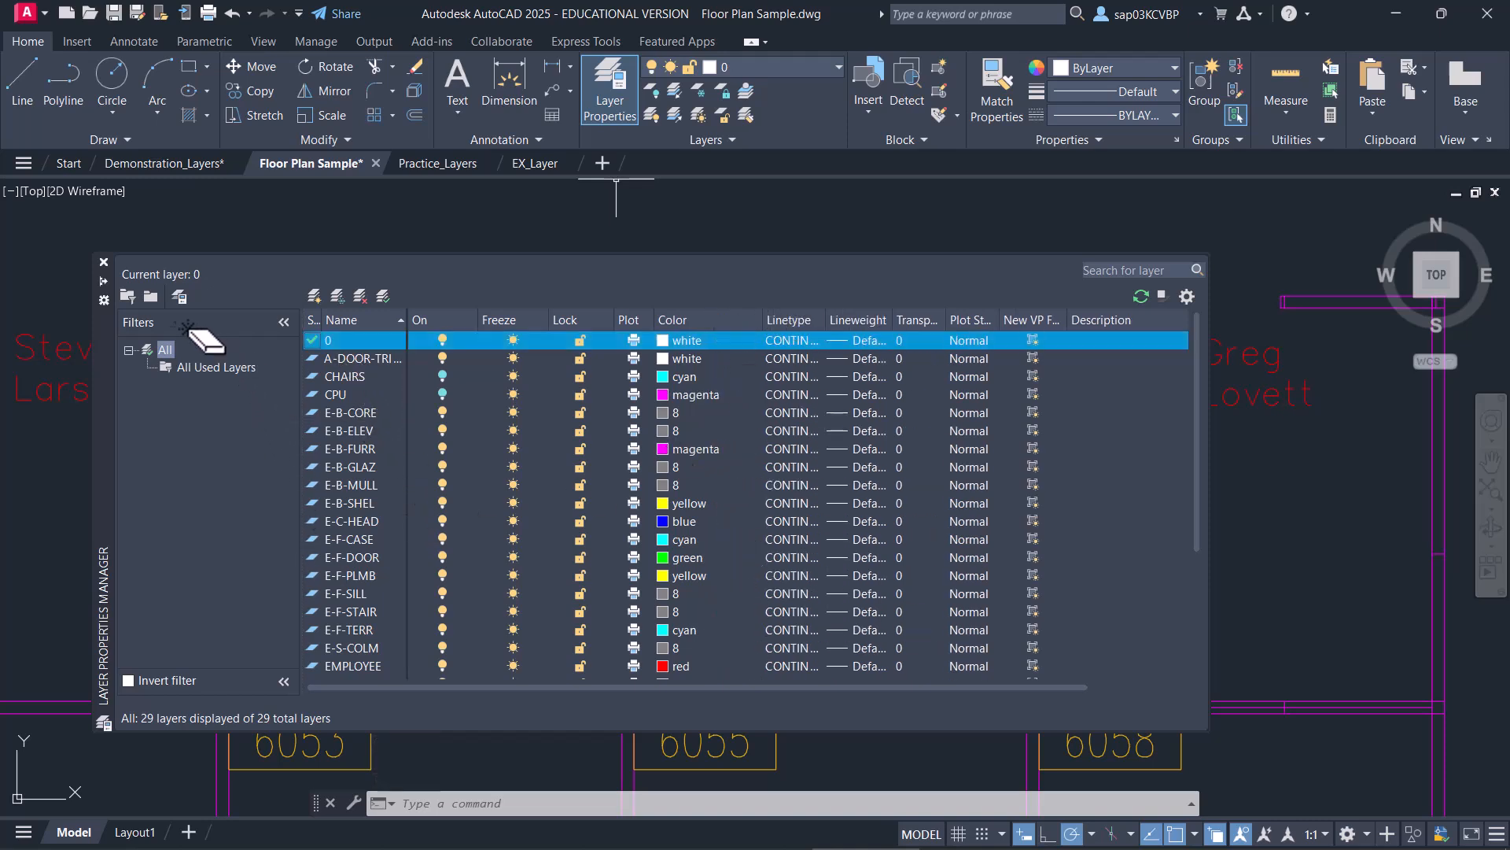
Create a layer property filter named ELE under All, with the layer name criterion E*
click(183, 367)
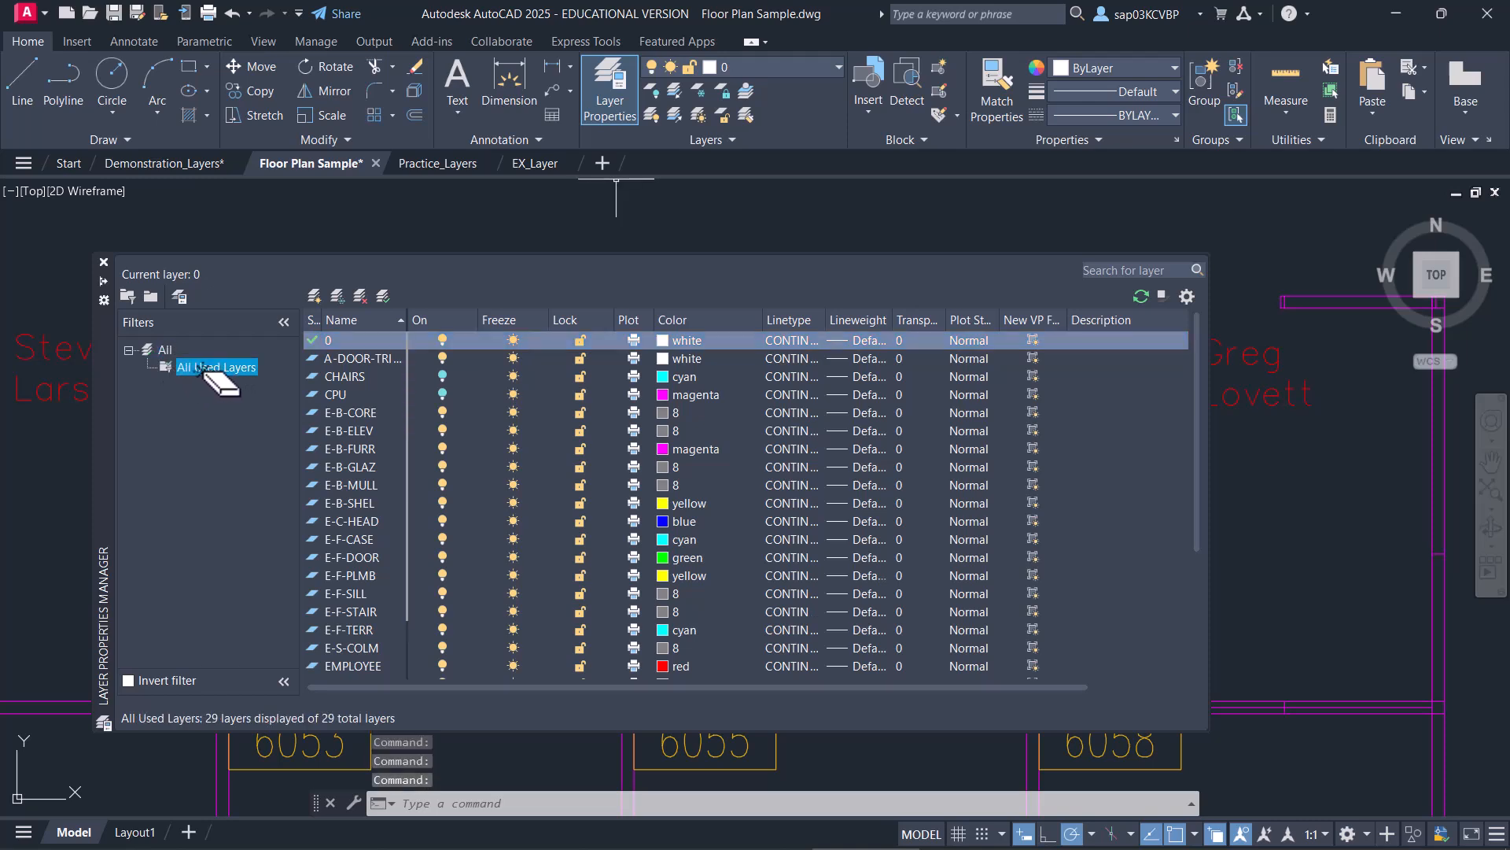
click(166, 350)
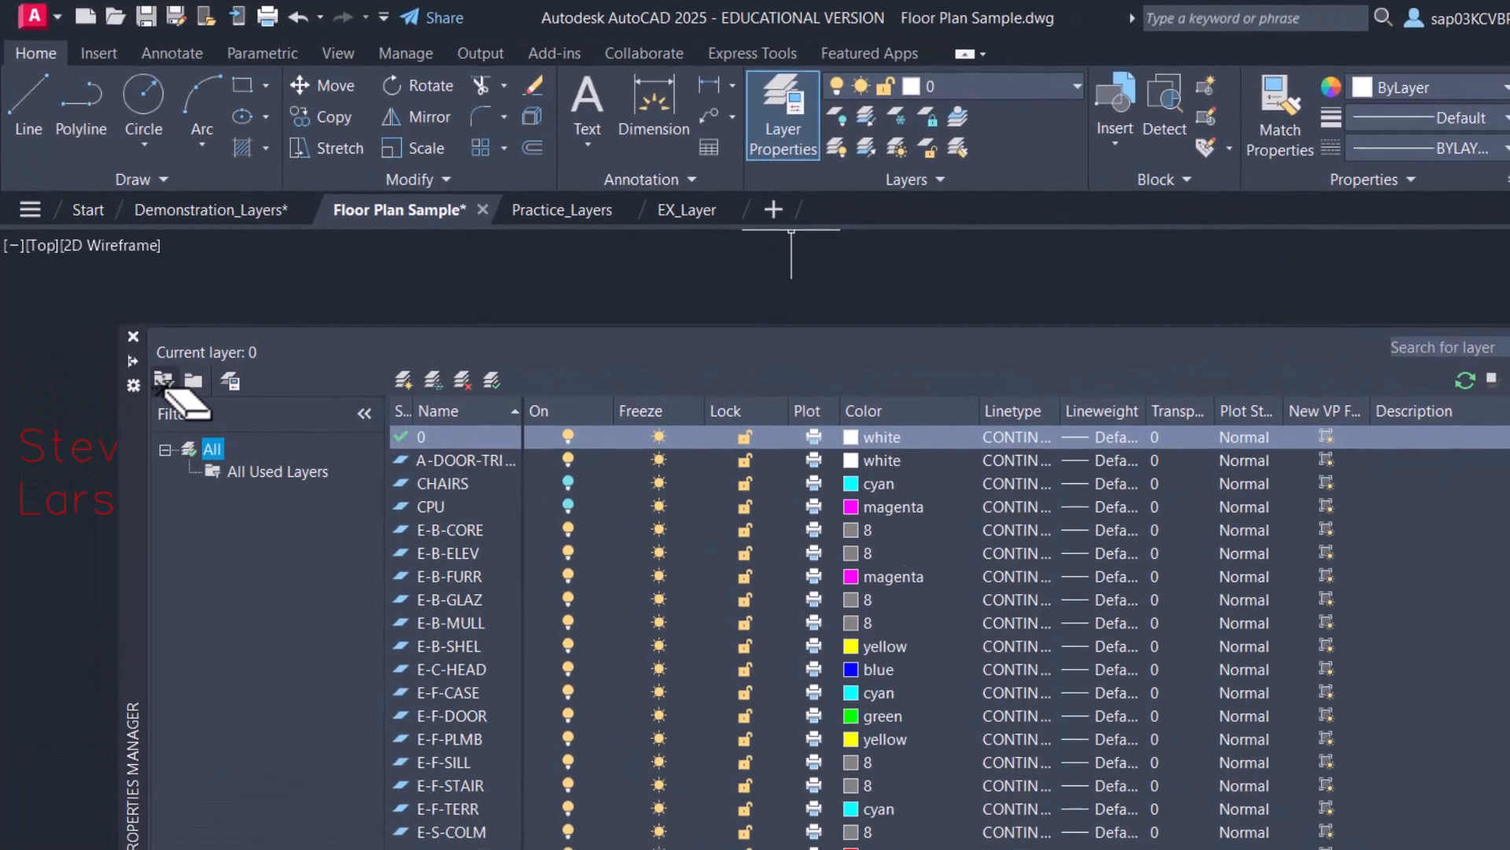
click(128, 298)
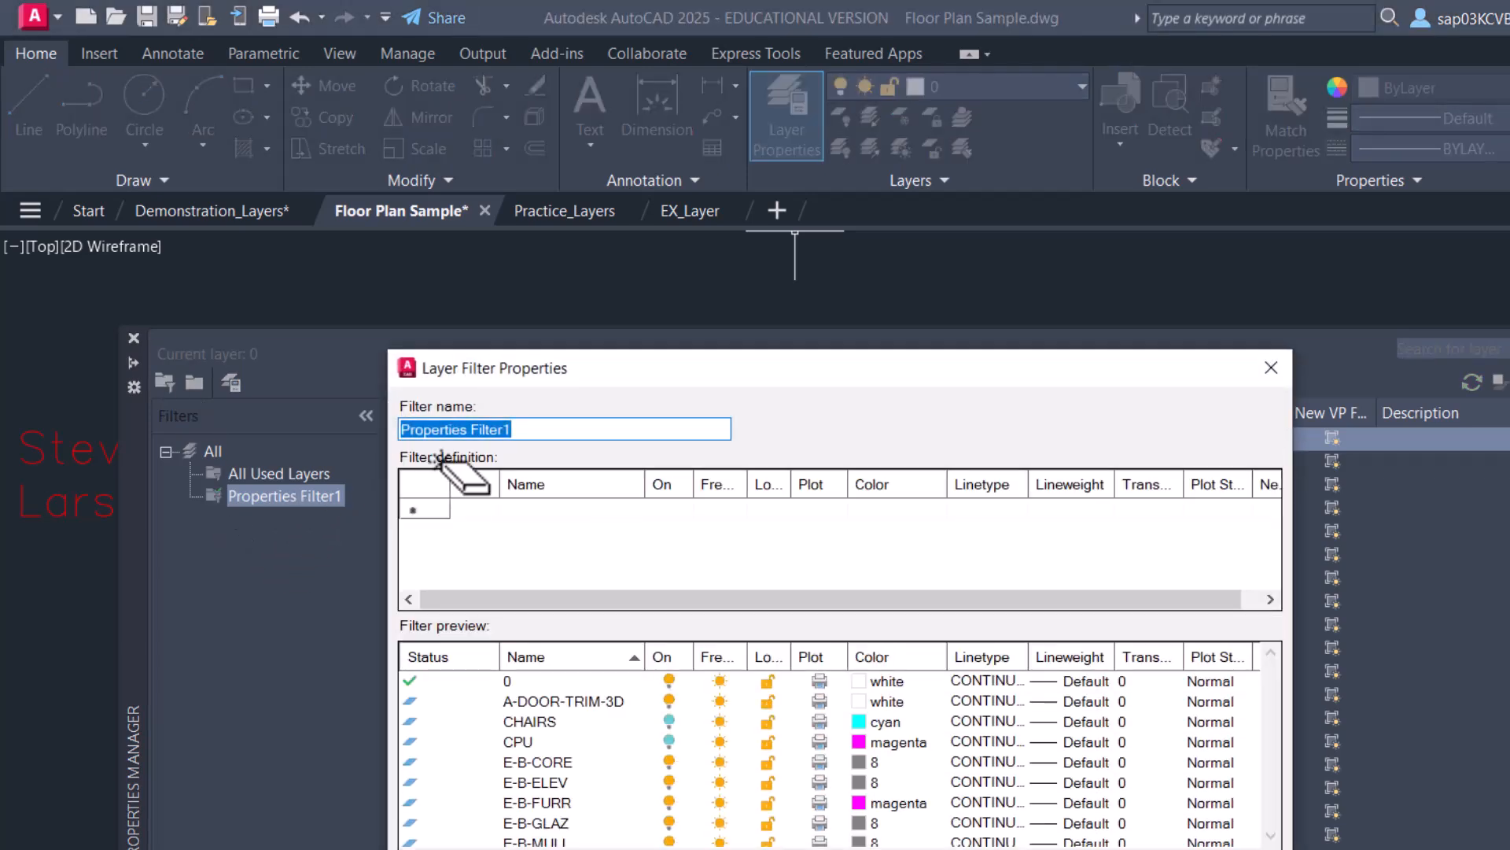
click(507, 431)
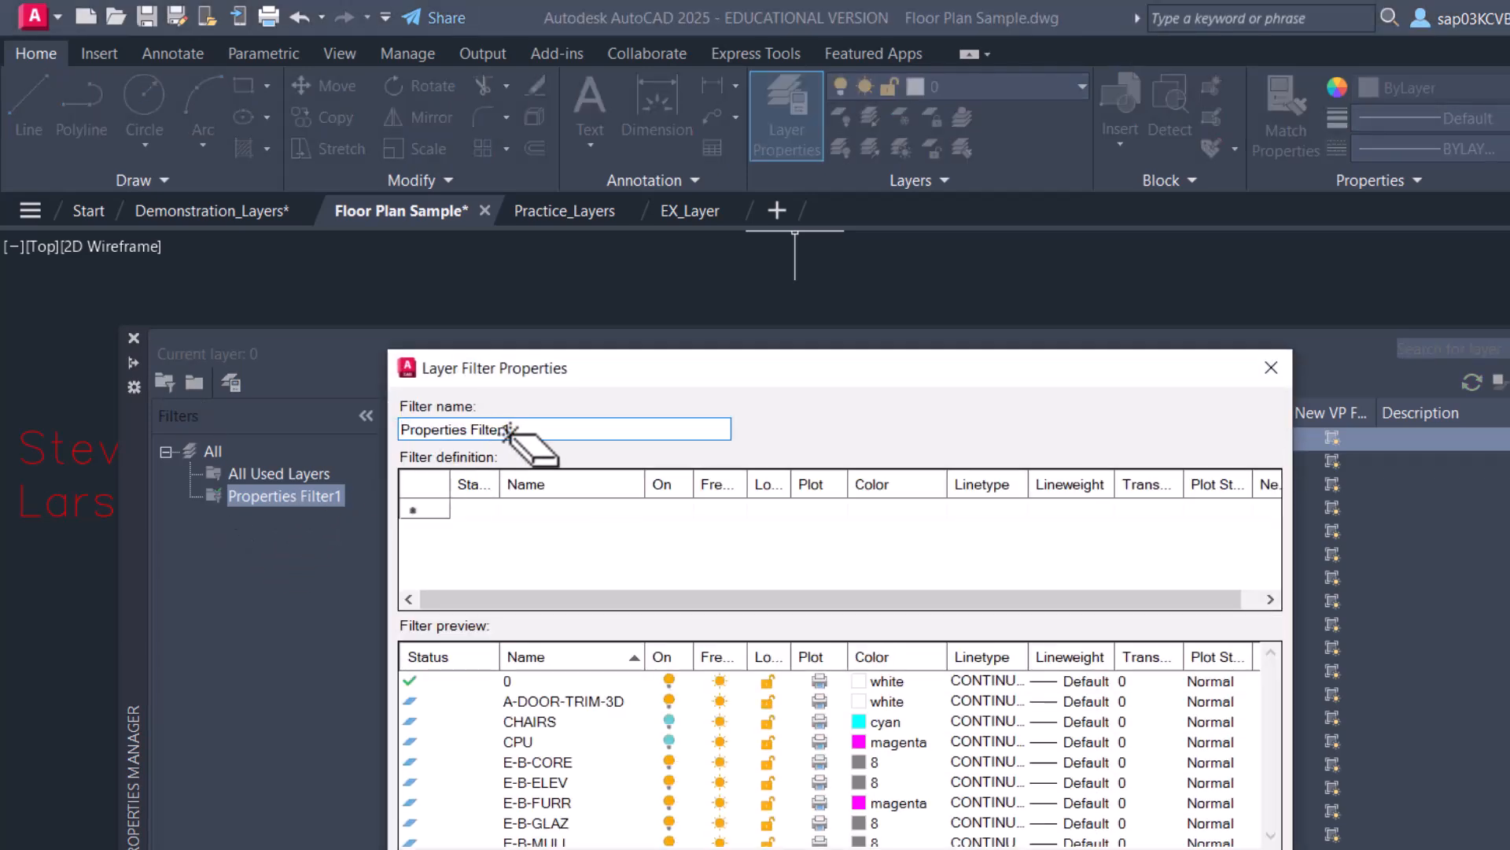
drag(543, 429, 375, 438)
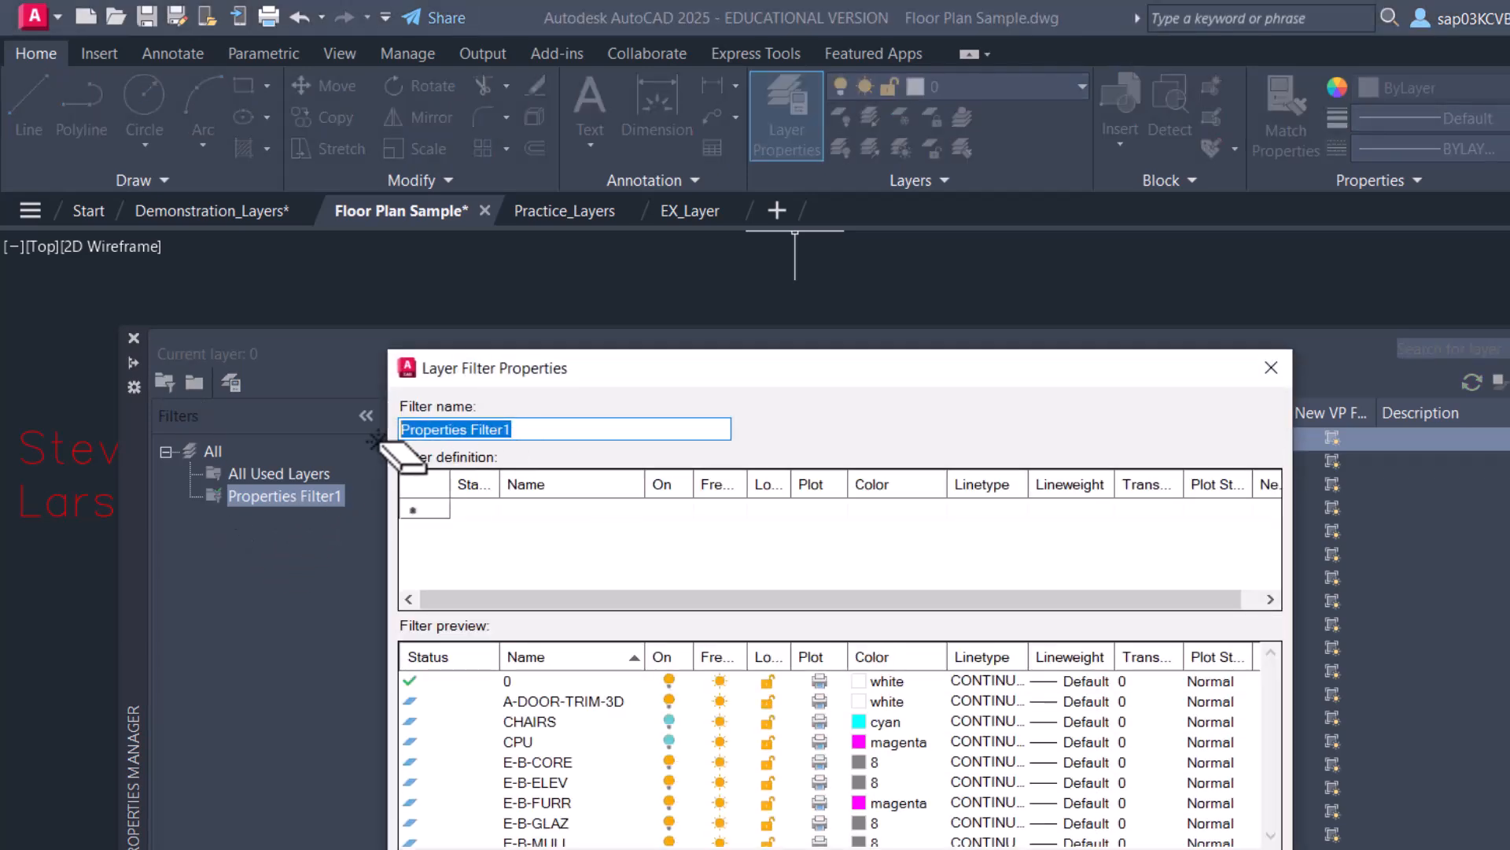
text(ELE)
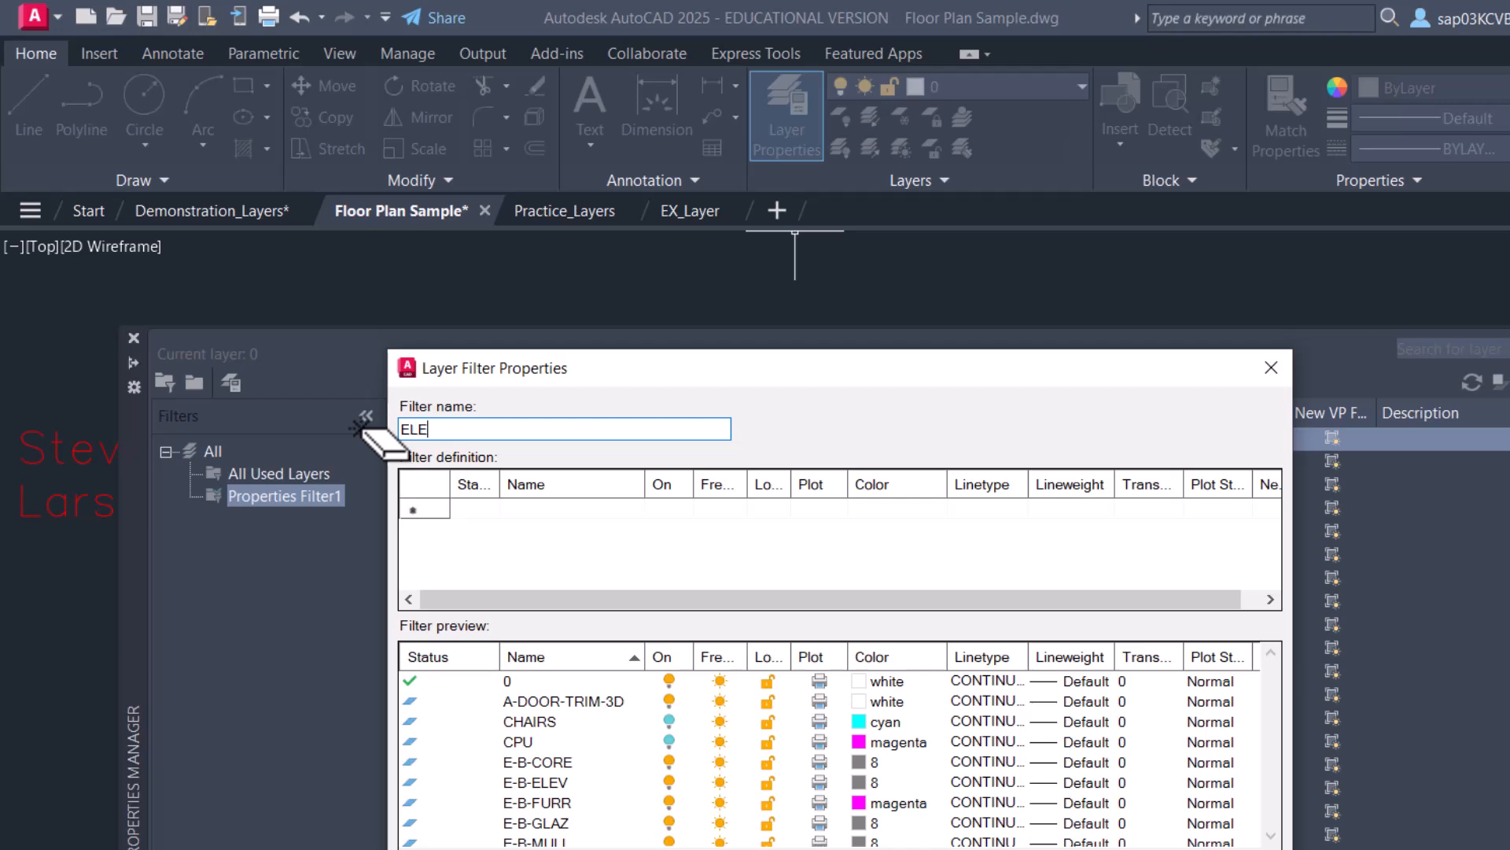
drag(501, 483, 528, 483)
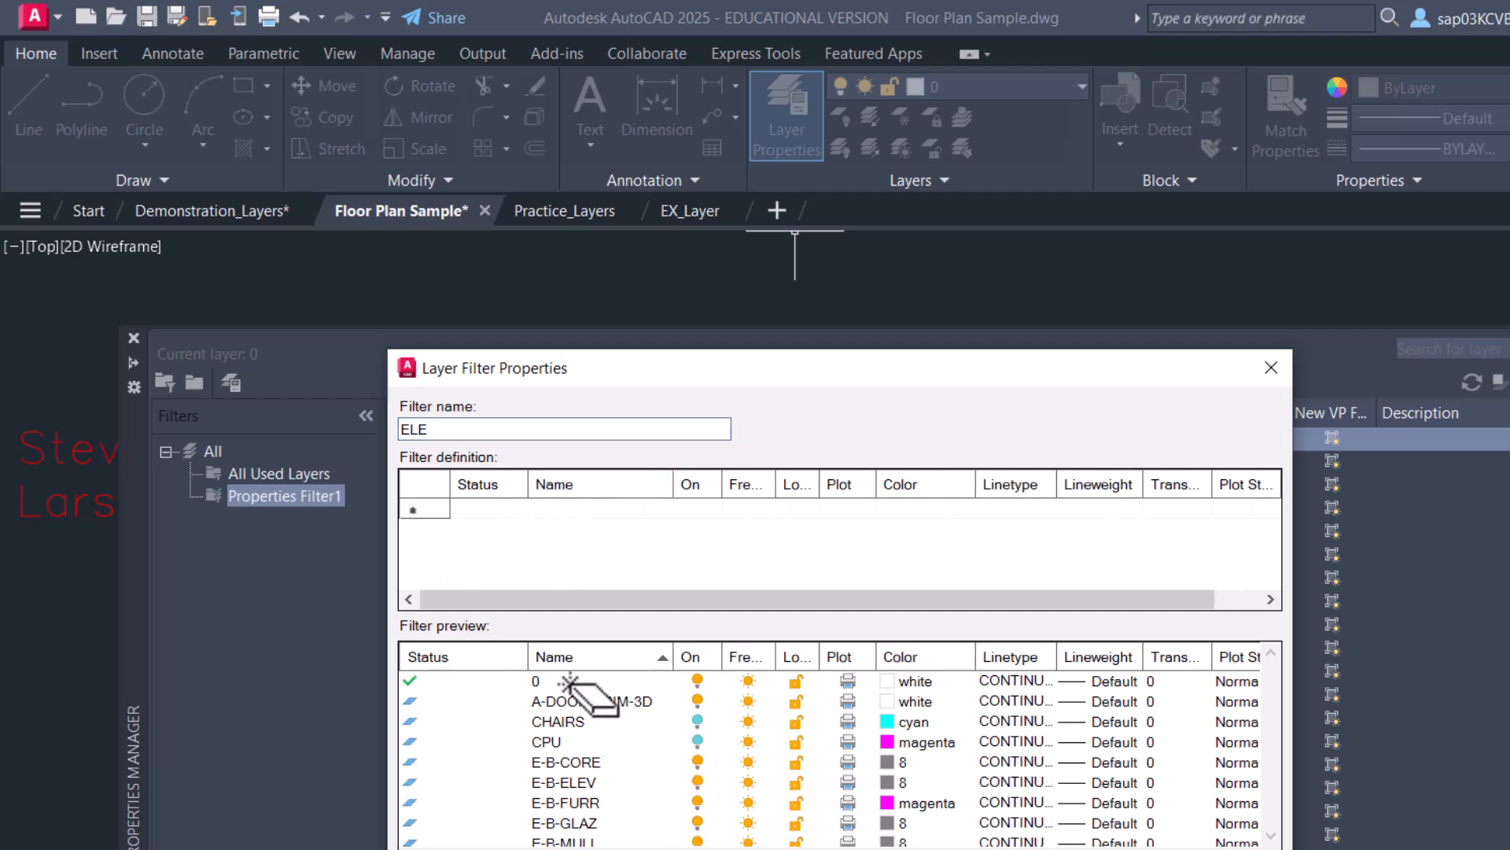
click(562, 513)
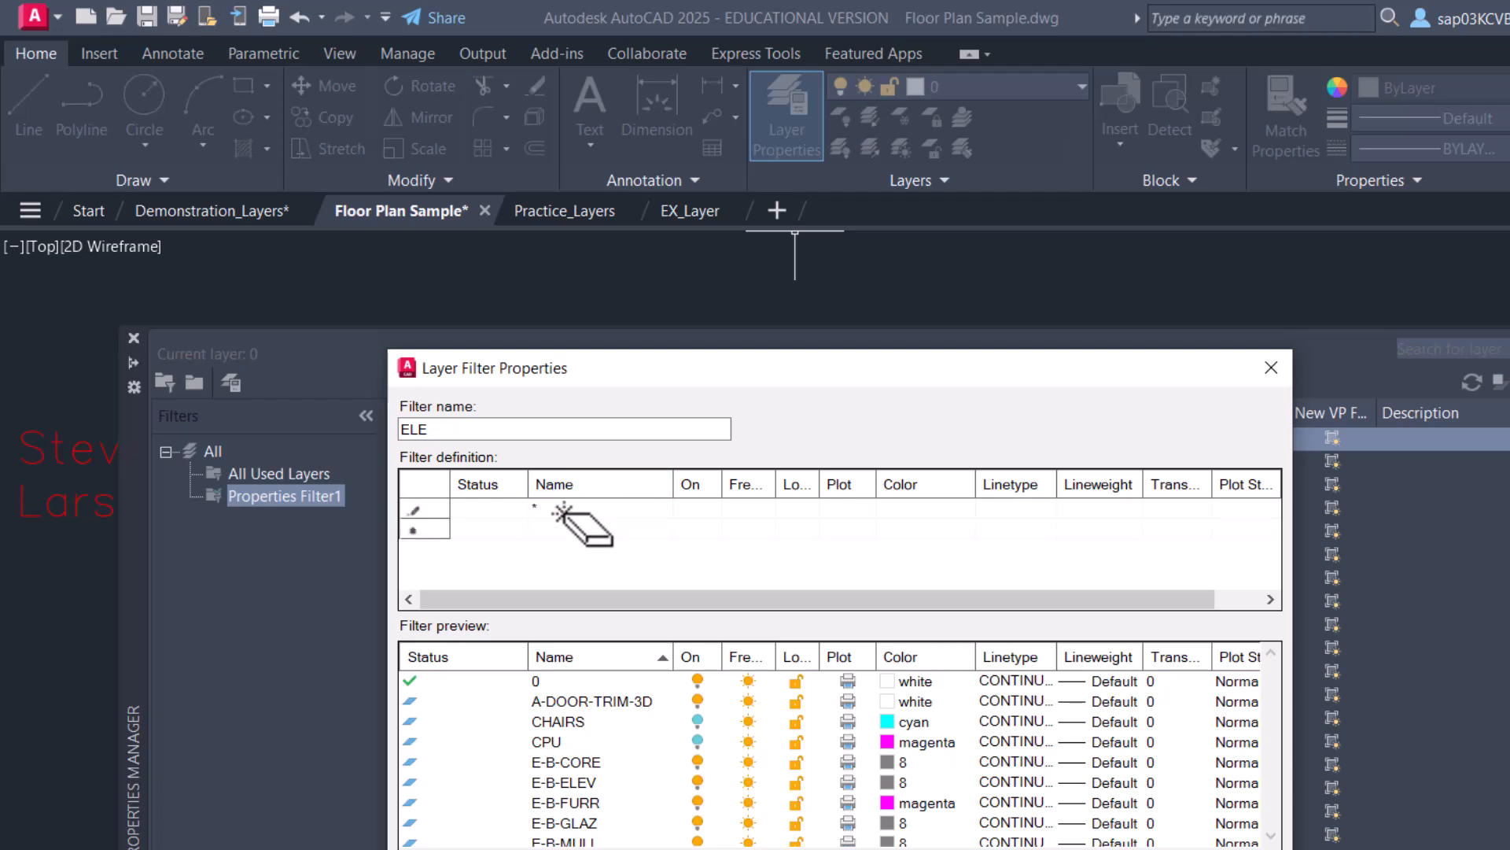
text(E)
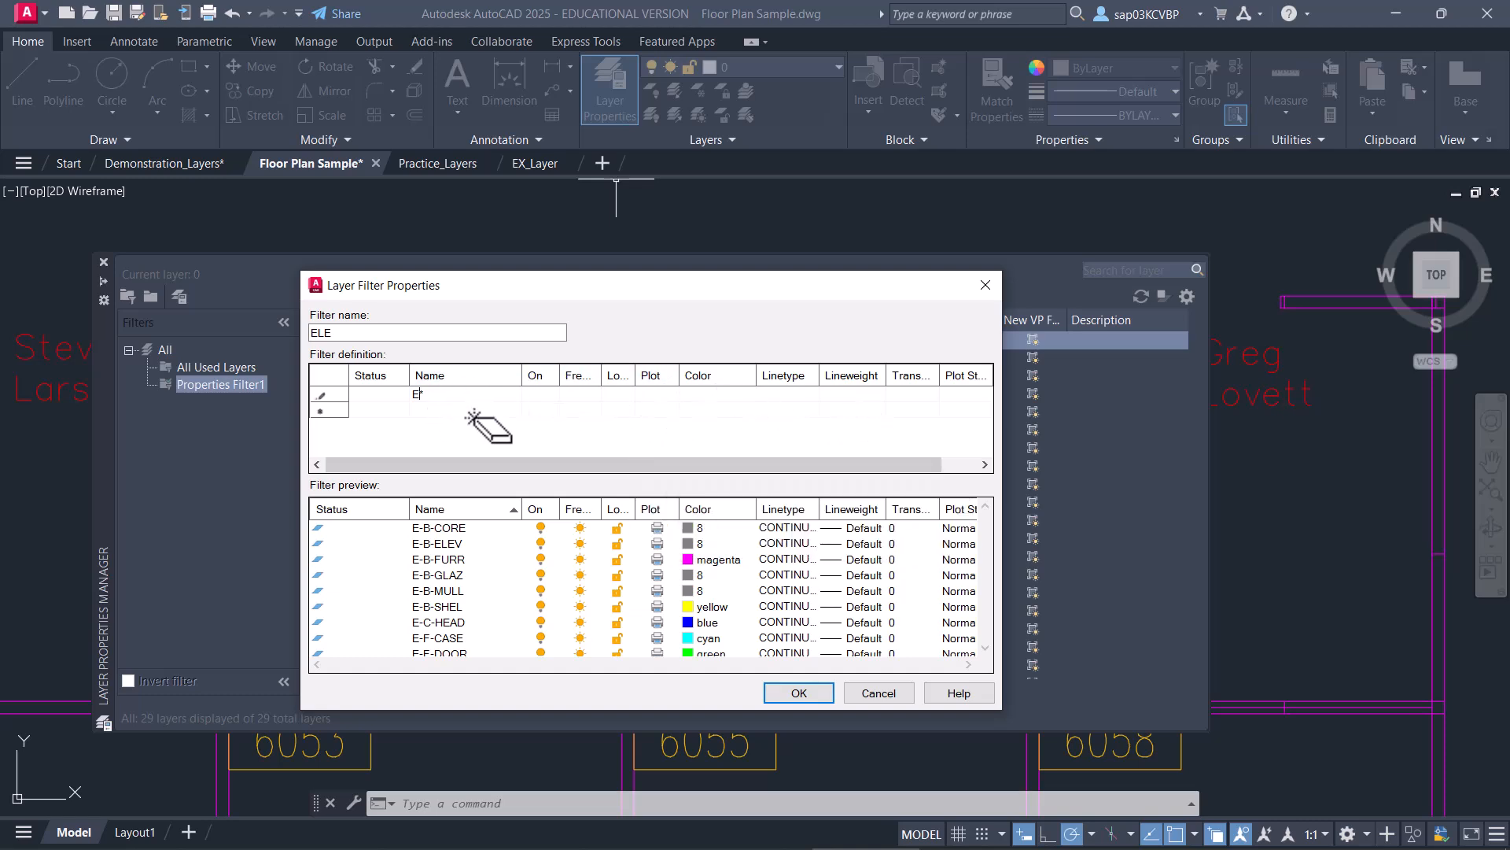
click(783, 691)
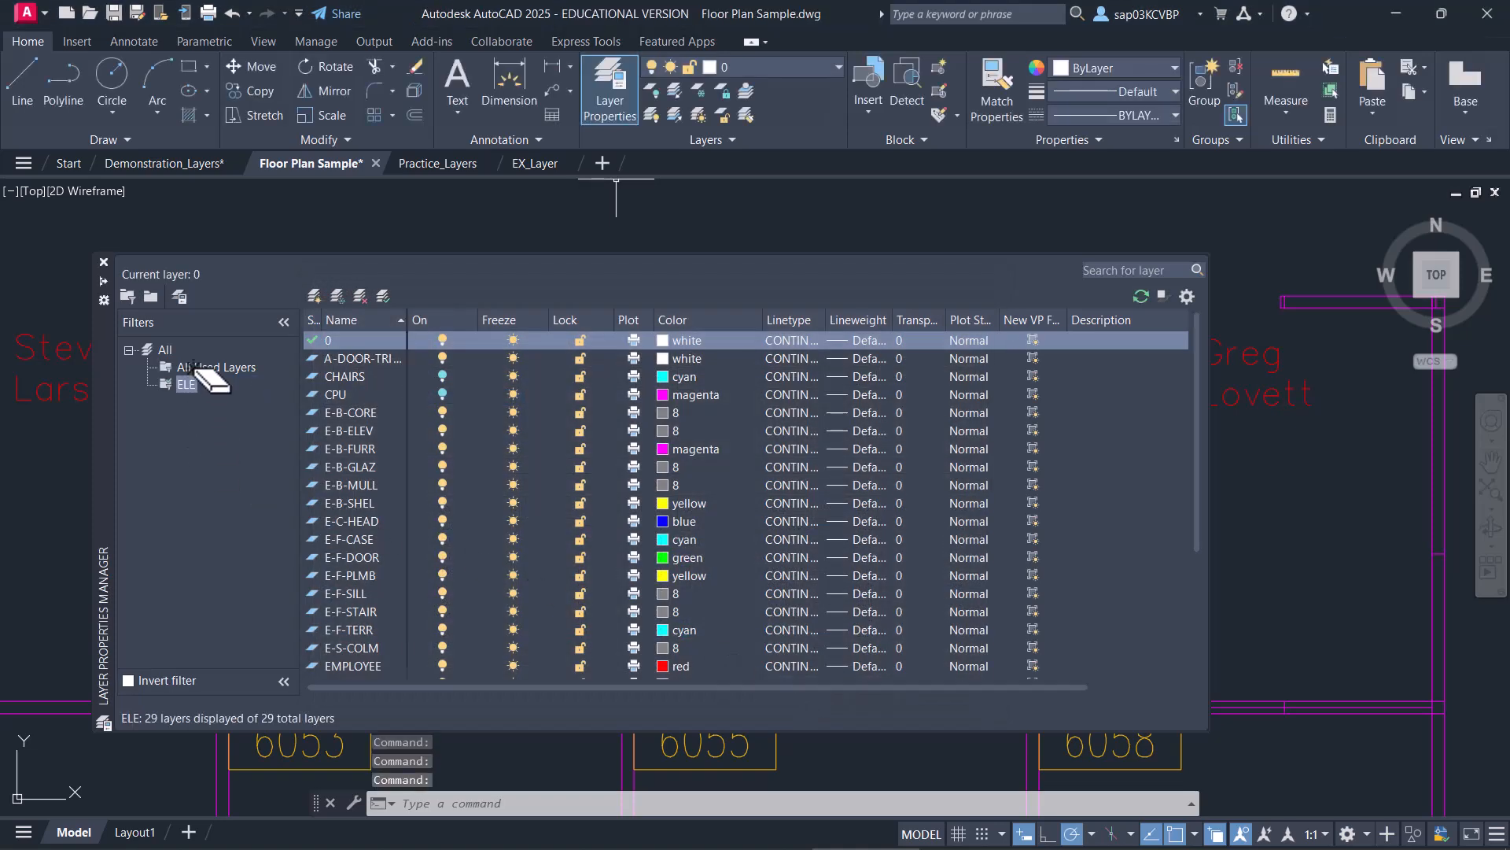
Browse the layers under All Used Layers, then apply the ELE filter and view the layer list for choosing the current layer
click(198, 368)
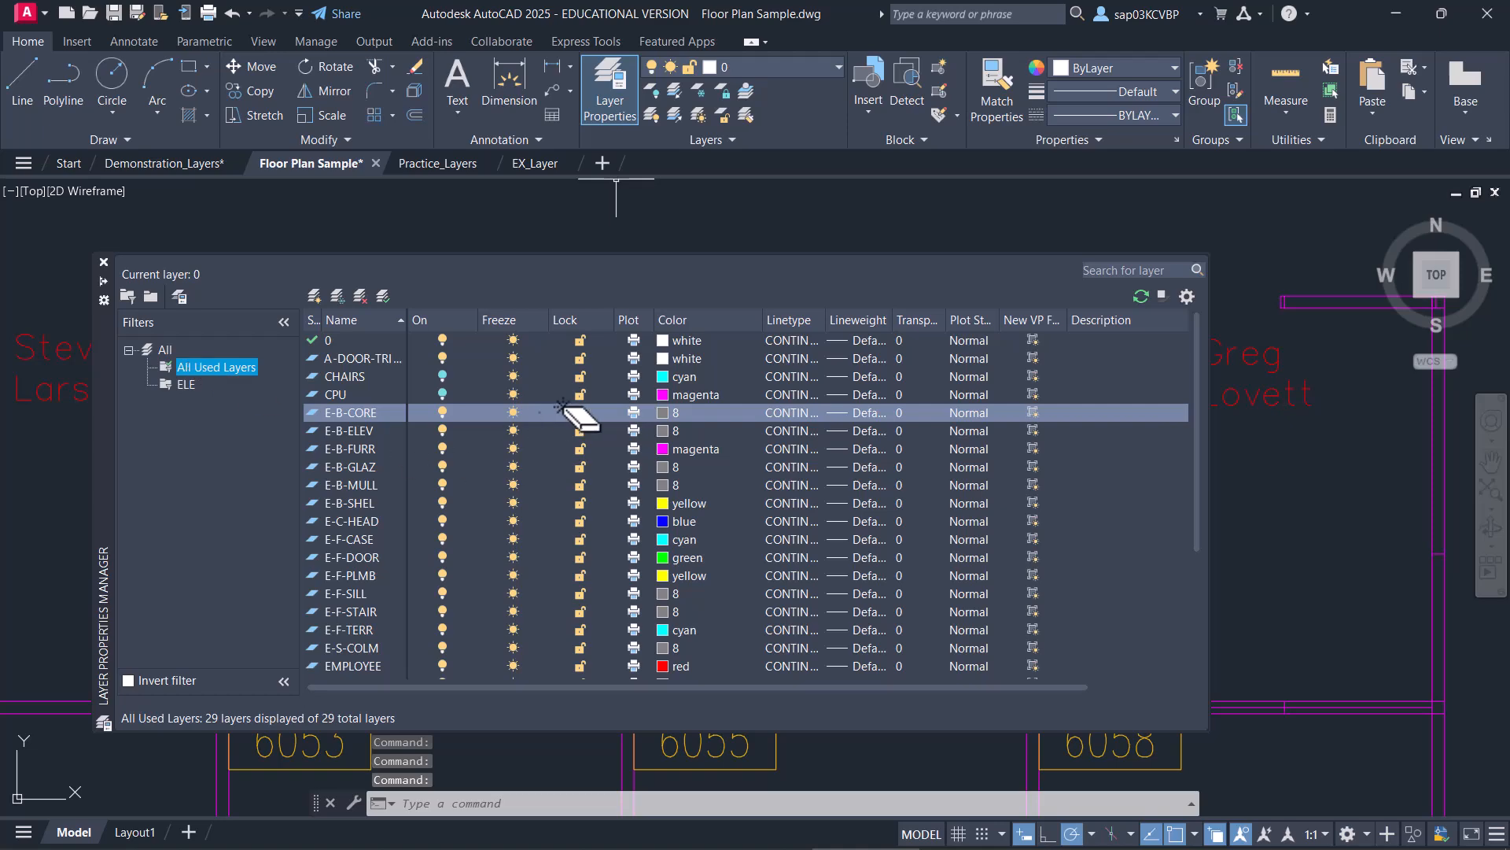
scroll(555, 417, down, 4)
scroll(566, 441, up, 4)
scroll(567, 472, down, 4)
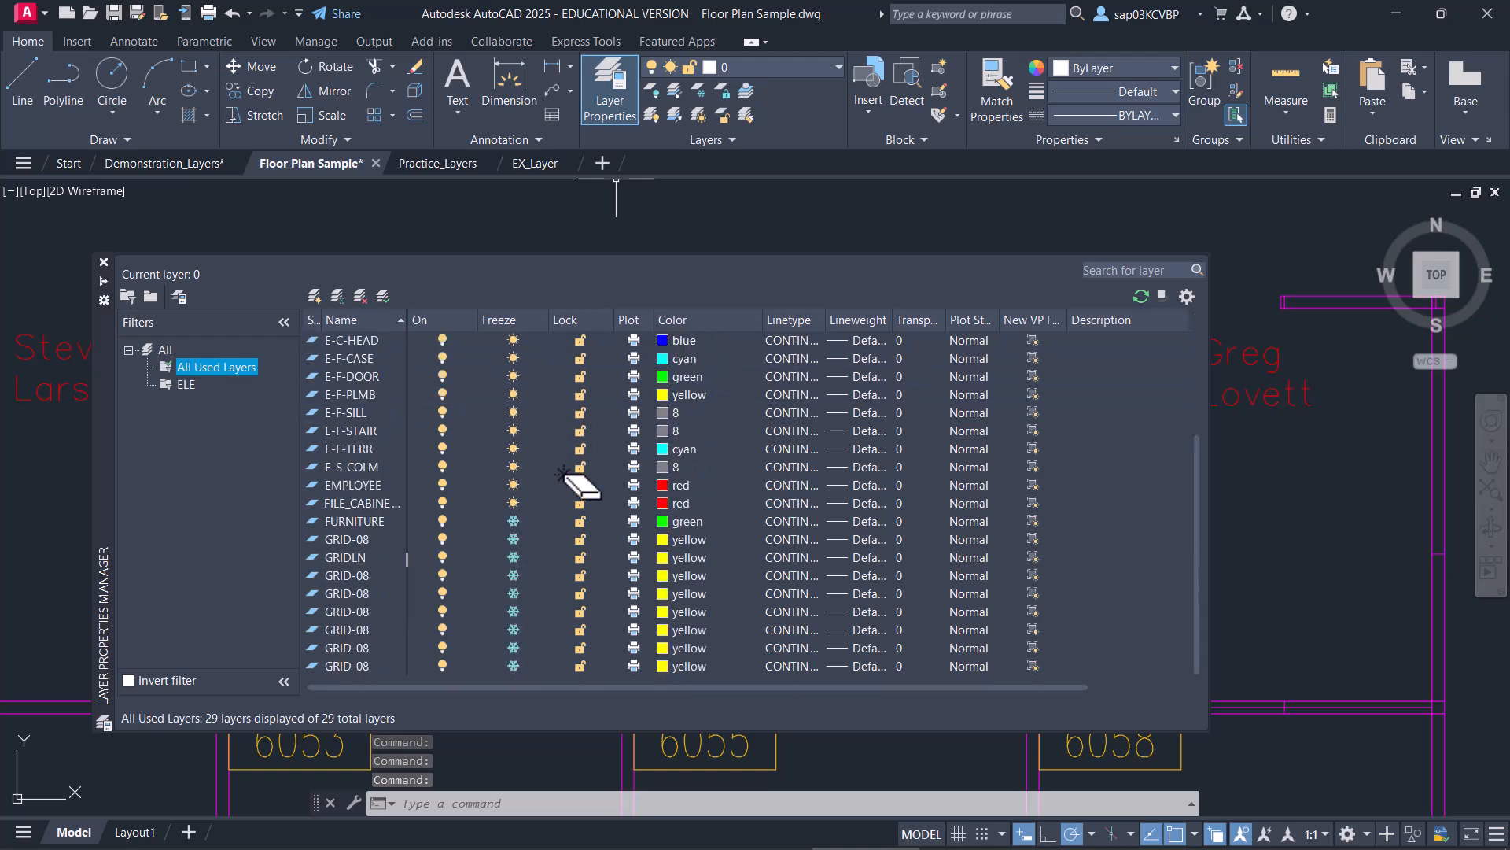
click(186, 384)
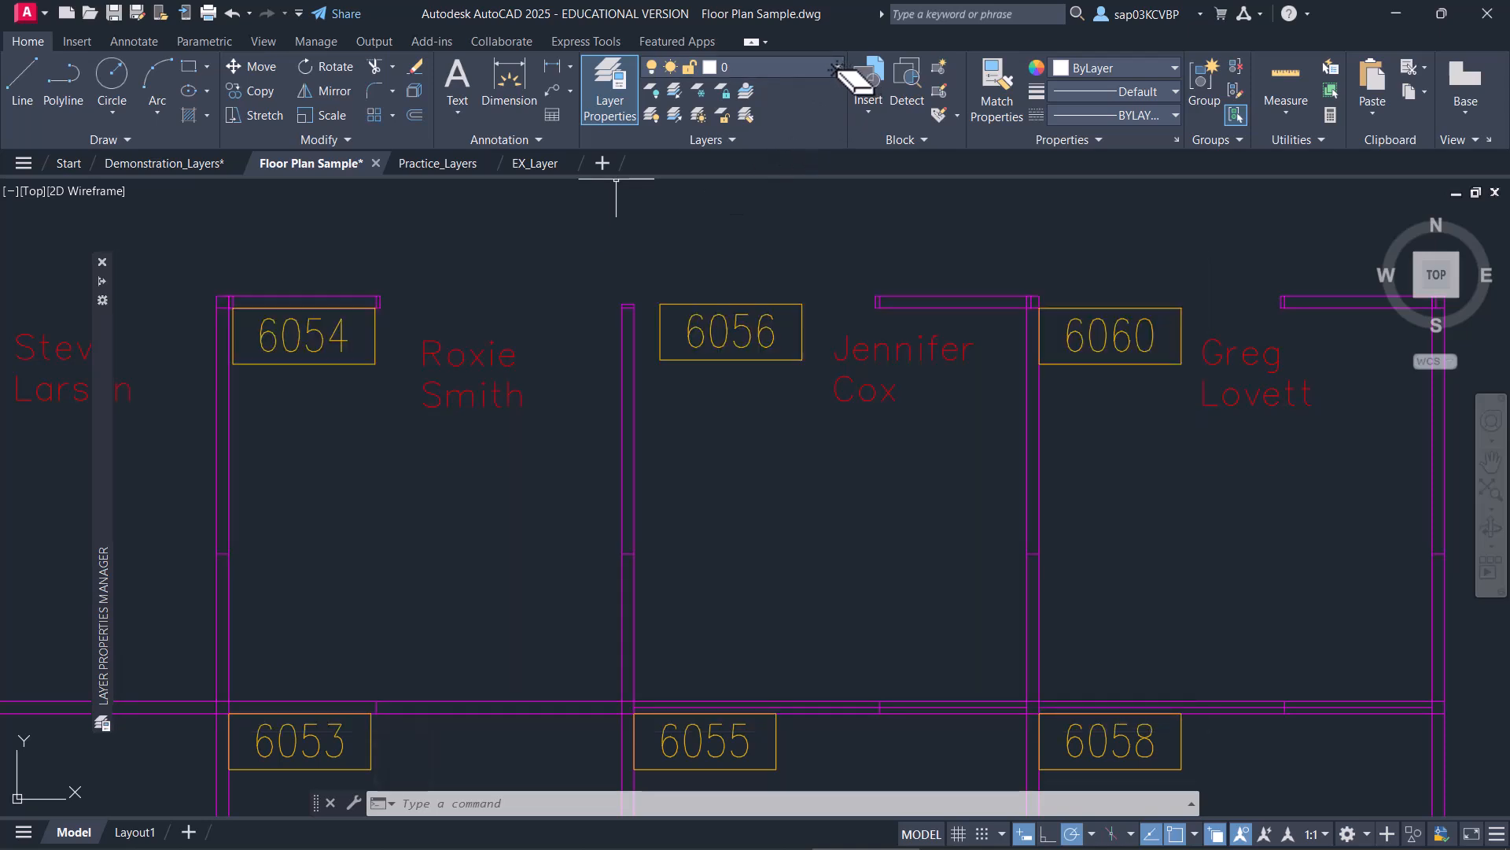
click(835, 69)
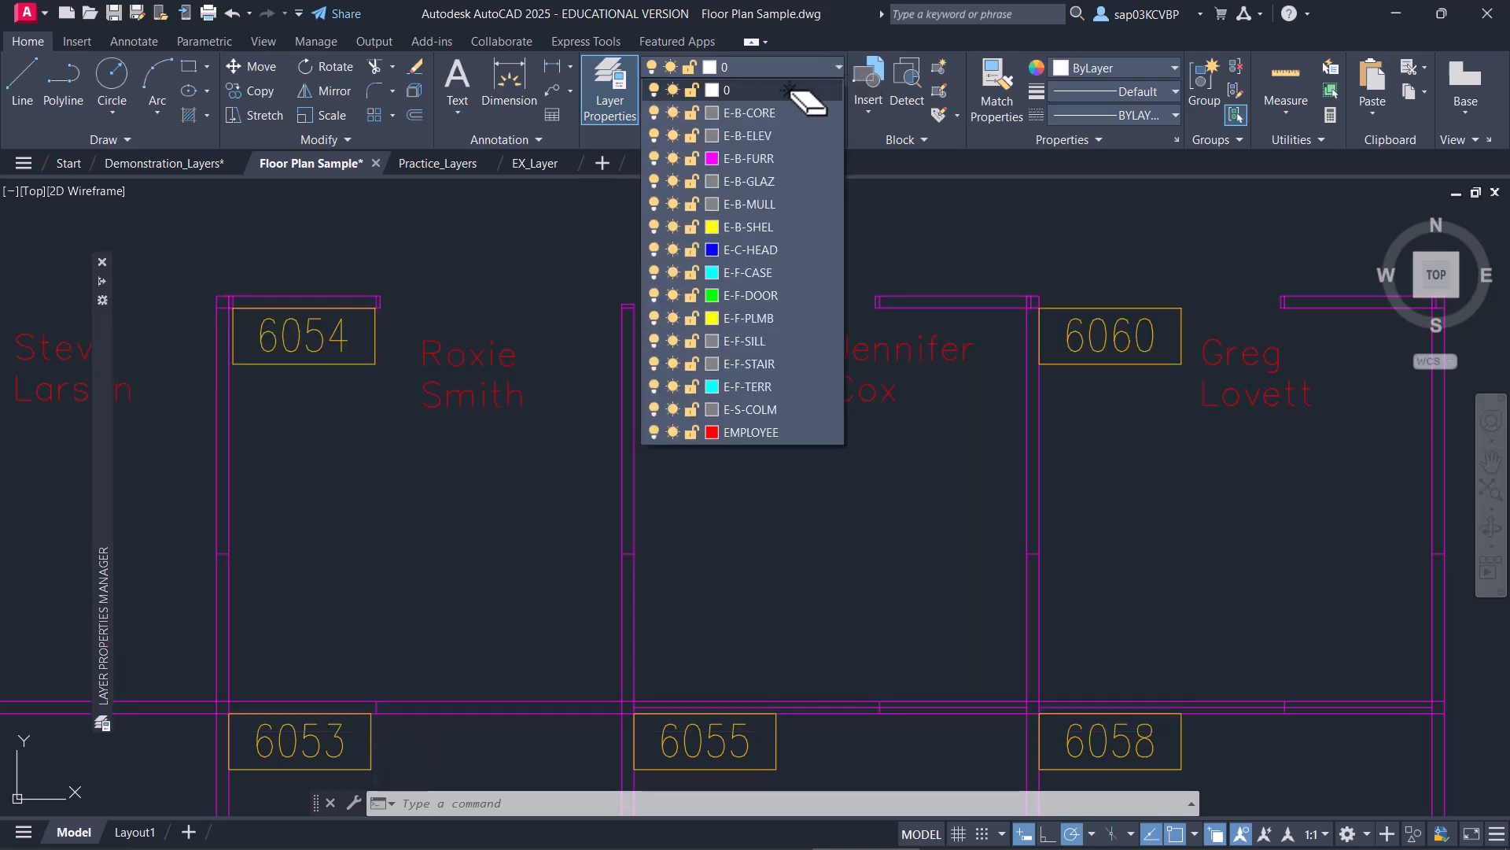
Switch the layer filter to All Used Layers and back to ELE, checking the current-layer list under each filter
click(101, 418)
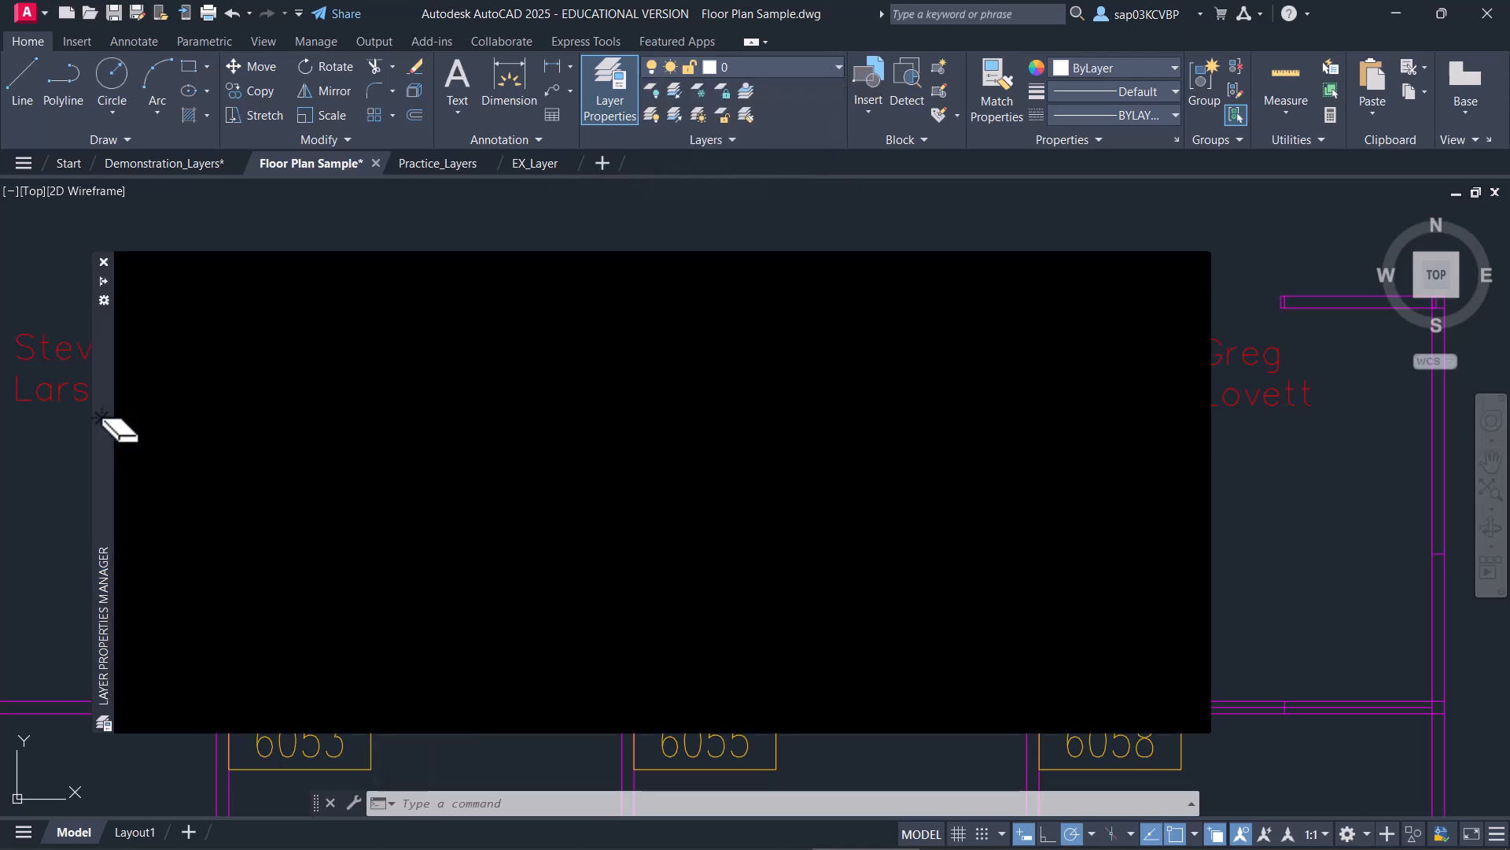
click(196, 367)
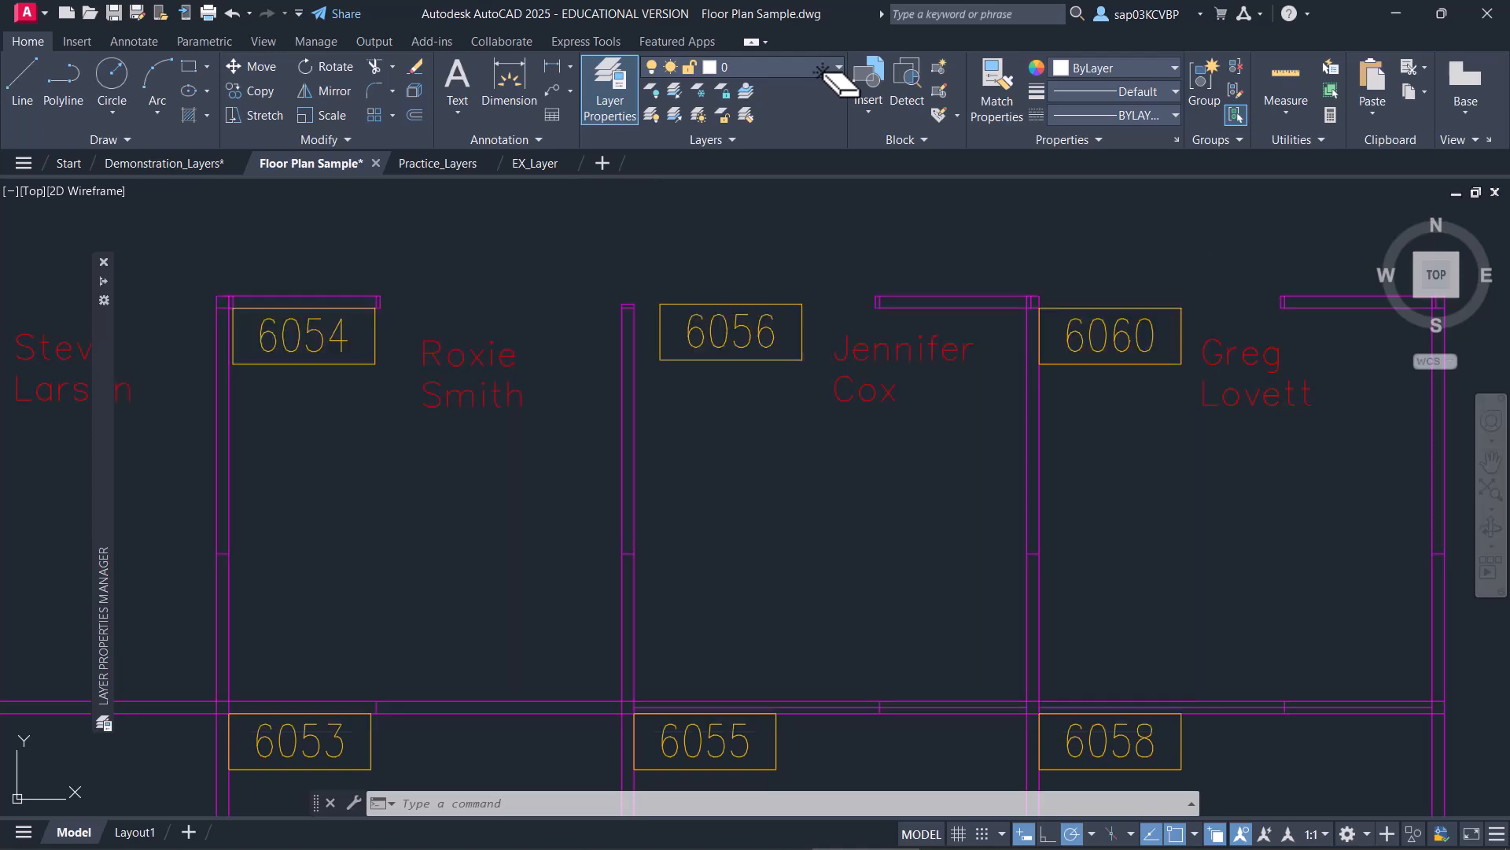
click(822, 69)
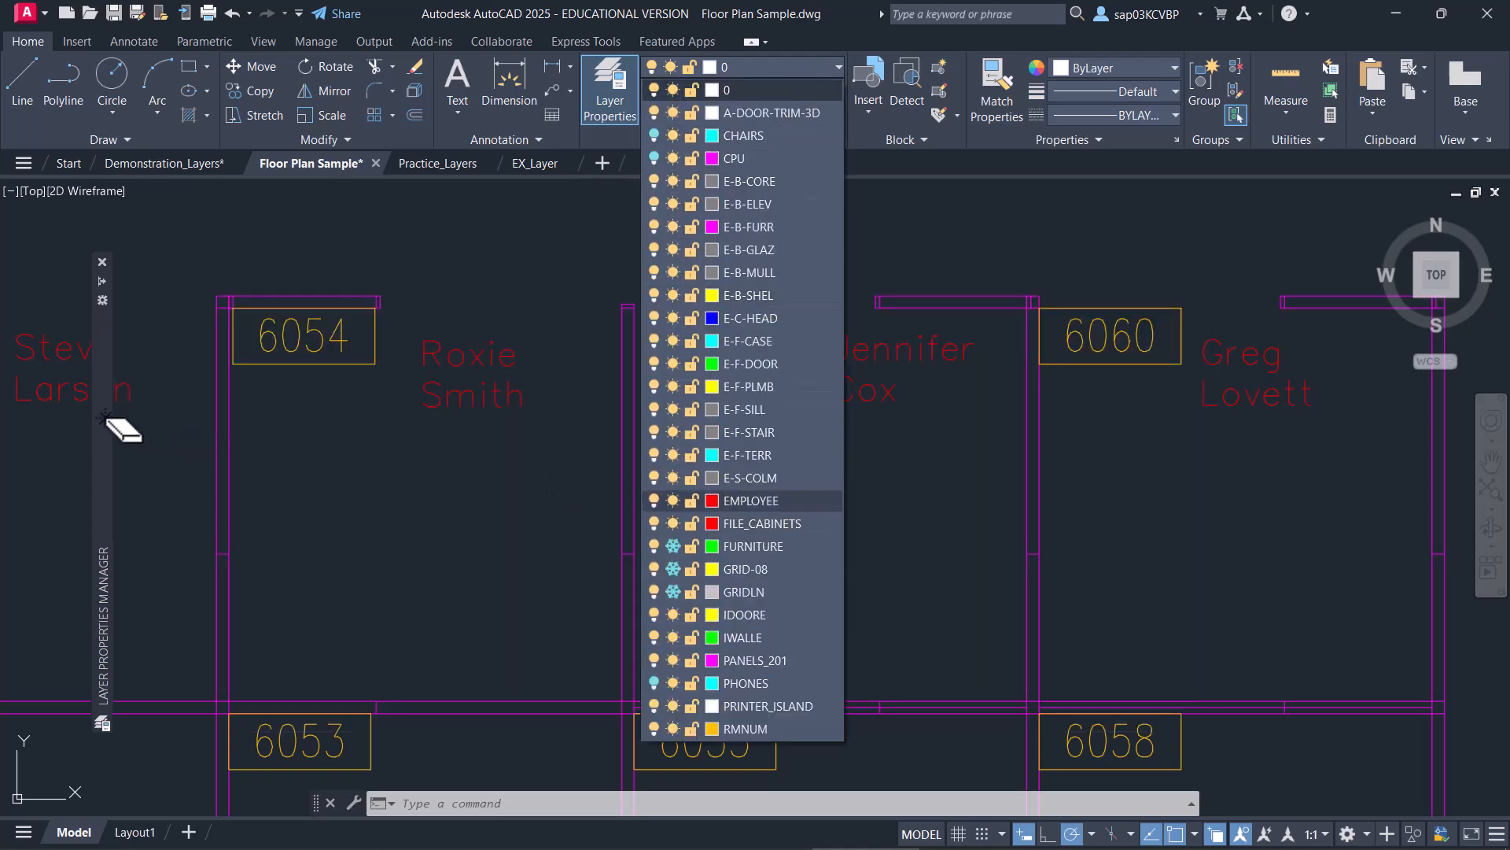
mouse_move(105, 421)
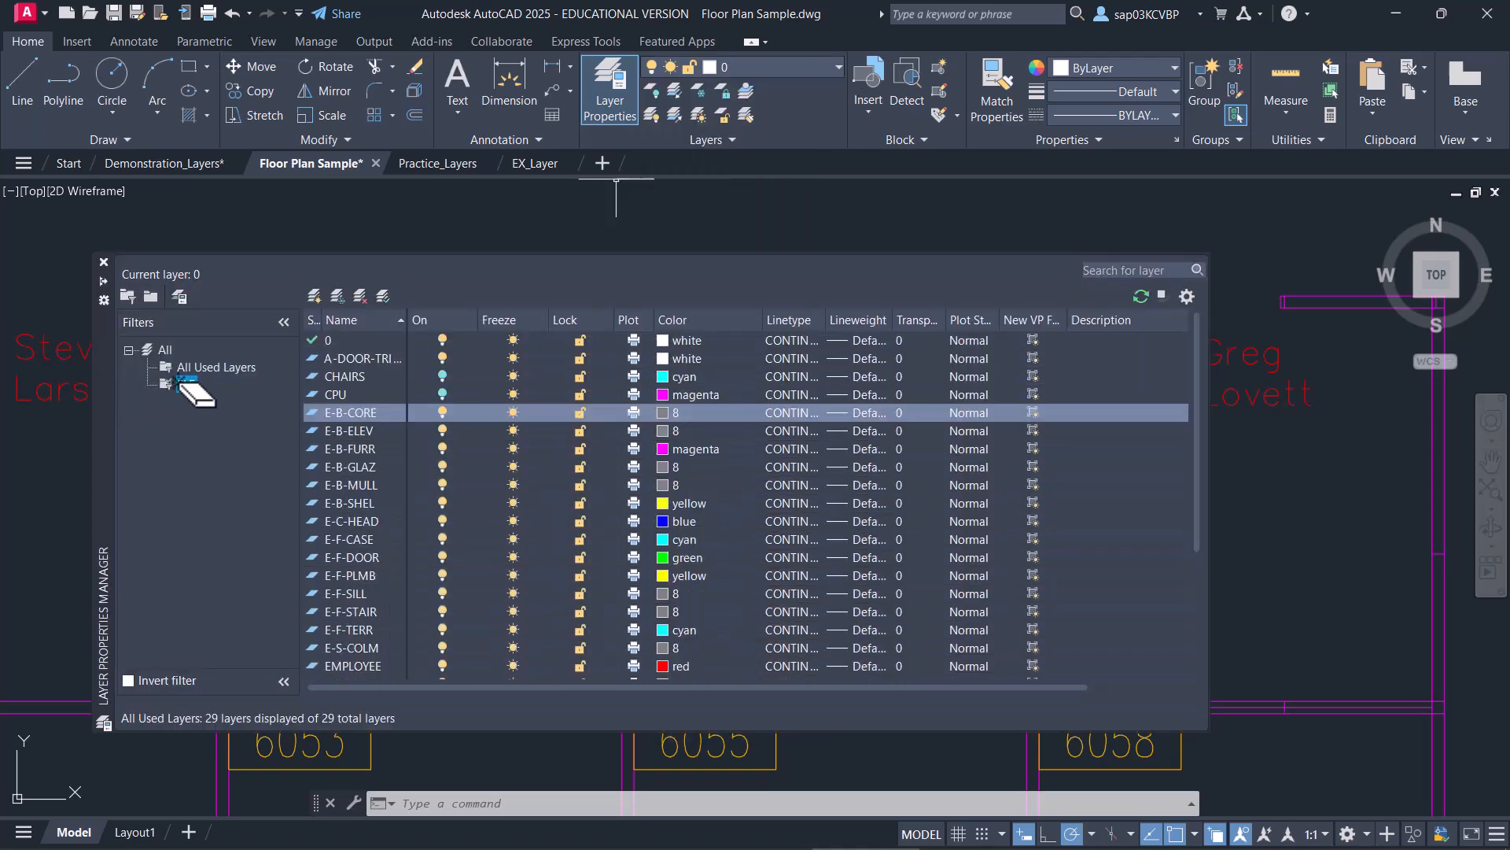
click(185, 384)
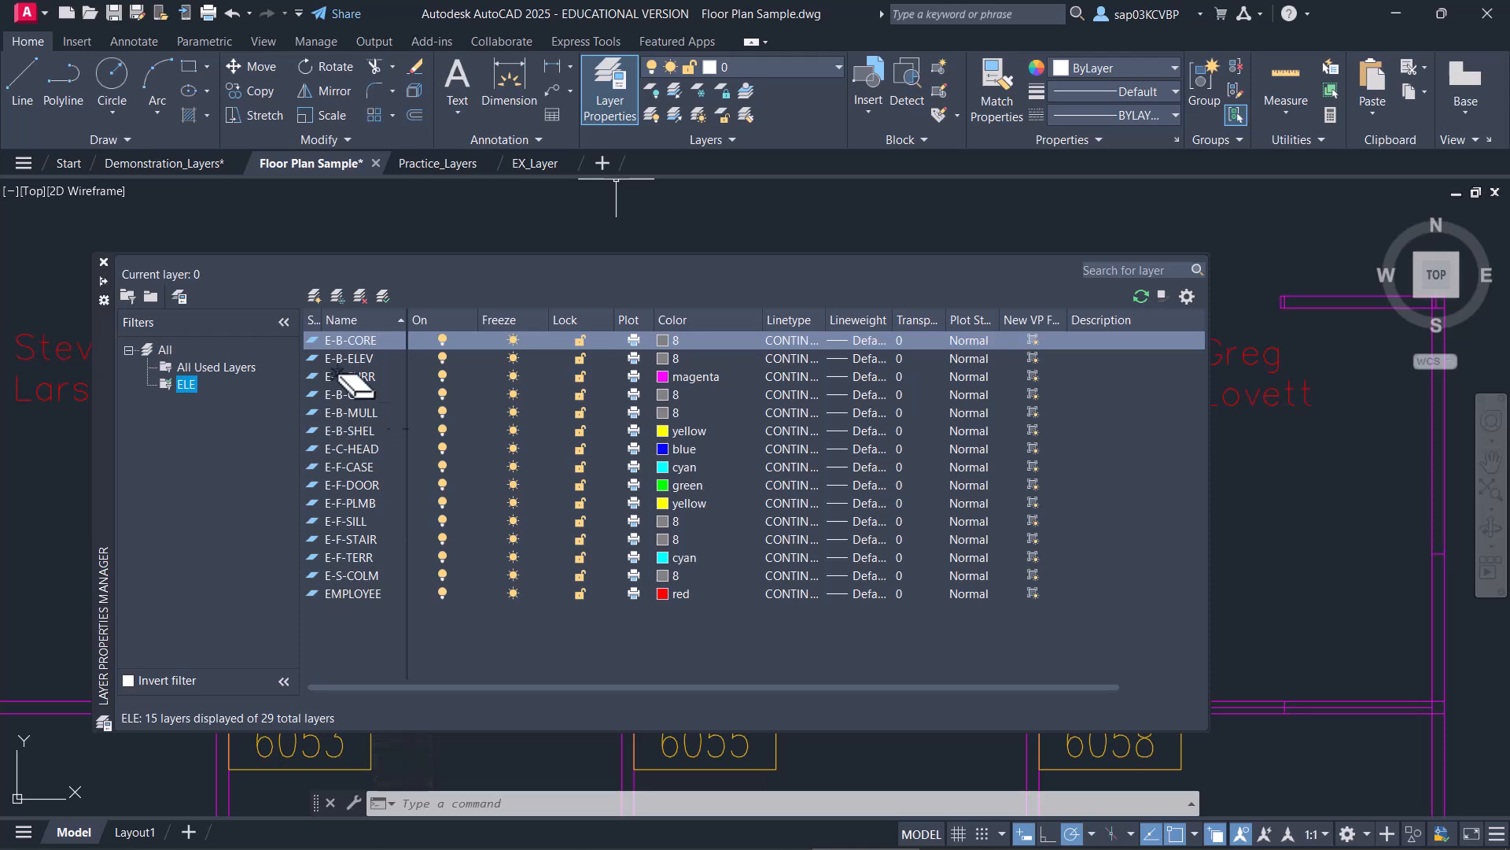
click(823, 67)
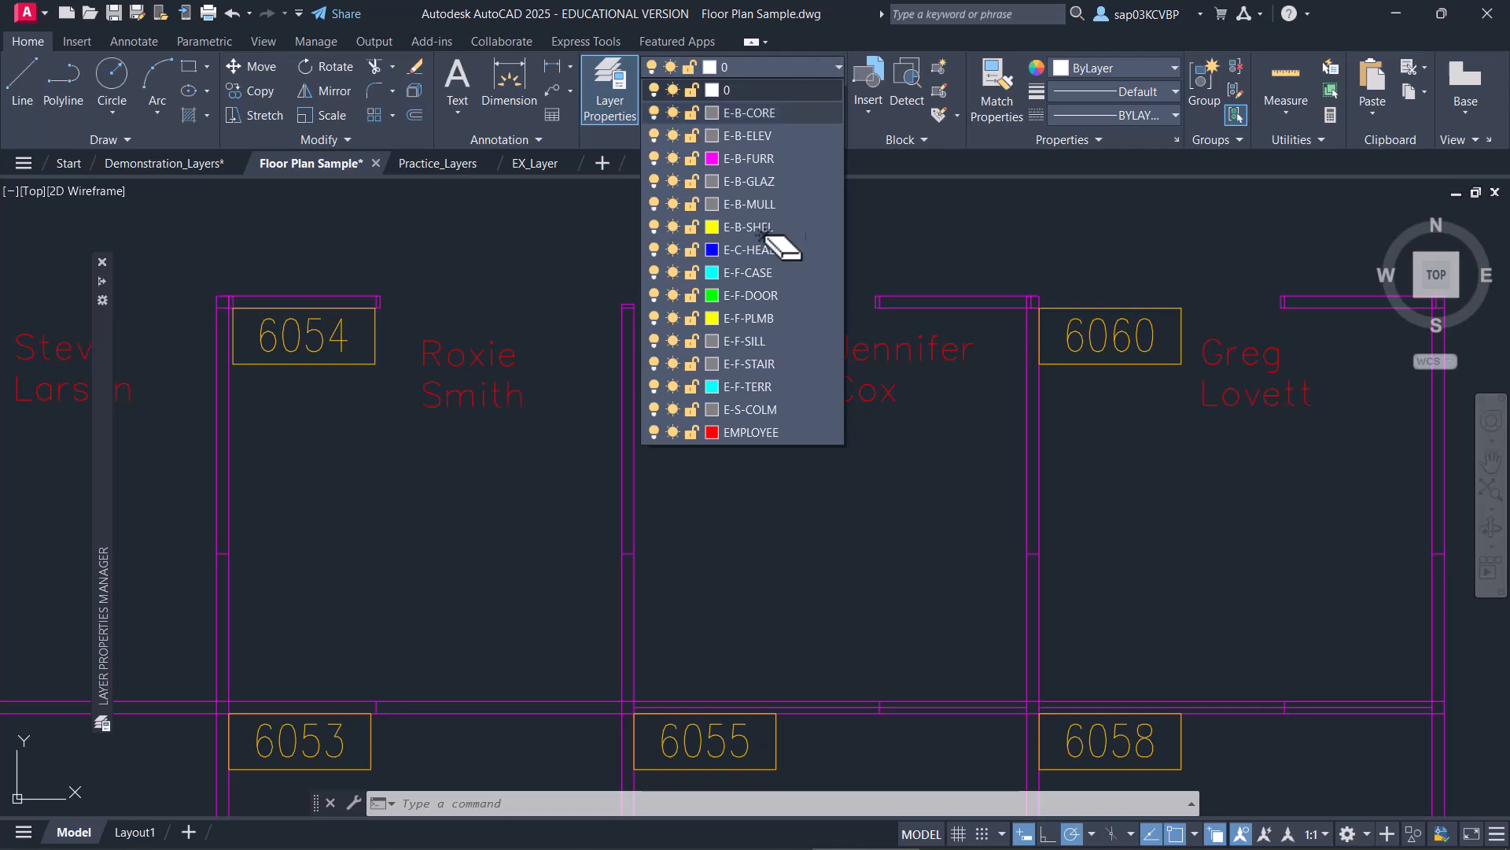
Set the layer filter to All and review the current-layer list without choosing another layer
click(102, 400)
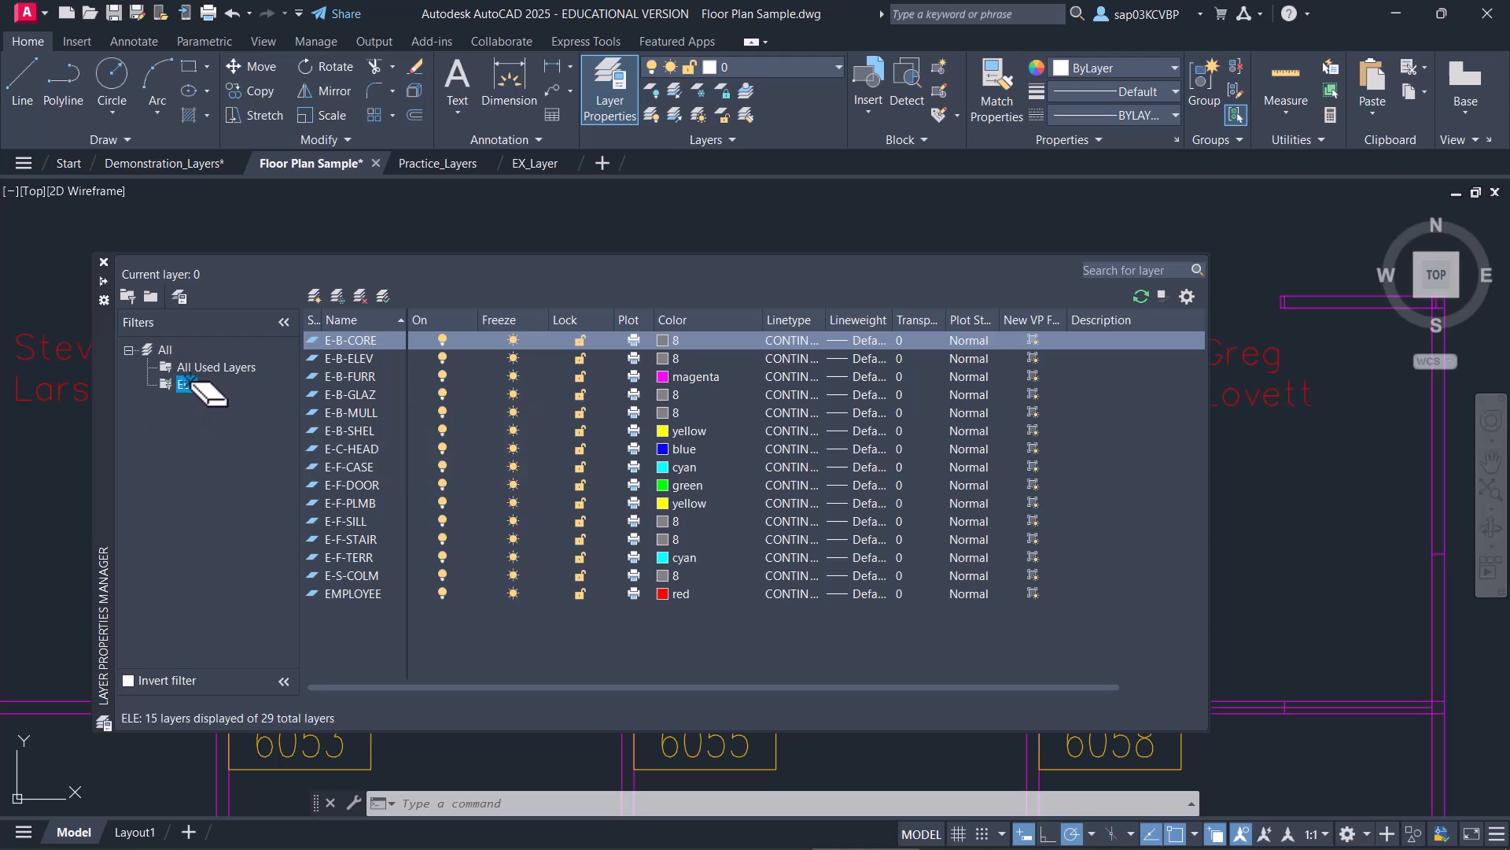
click(166, 348)
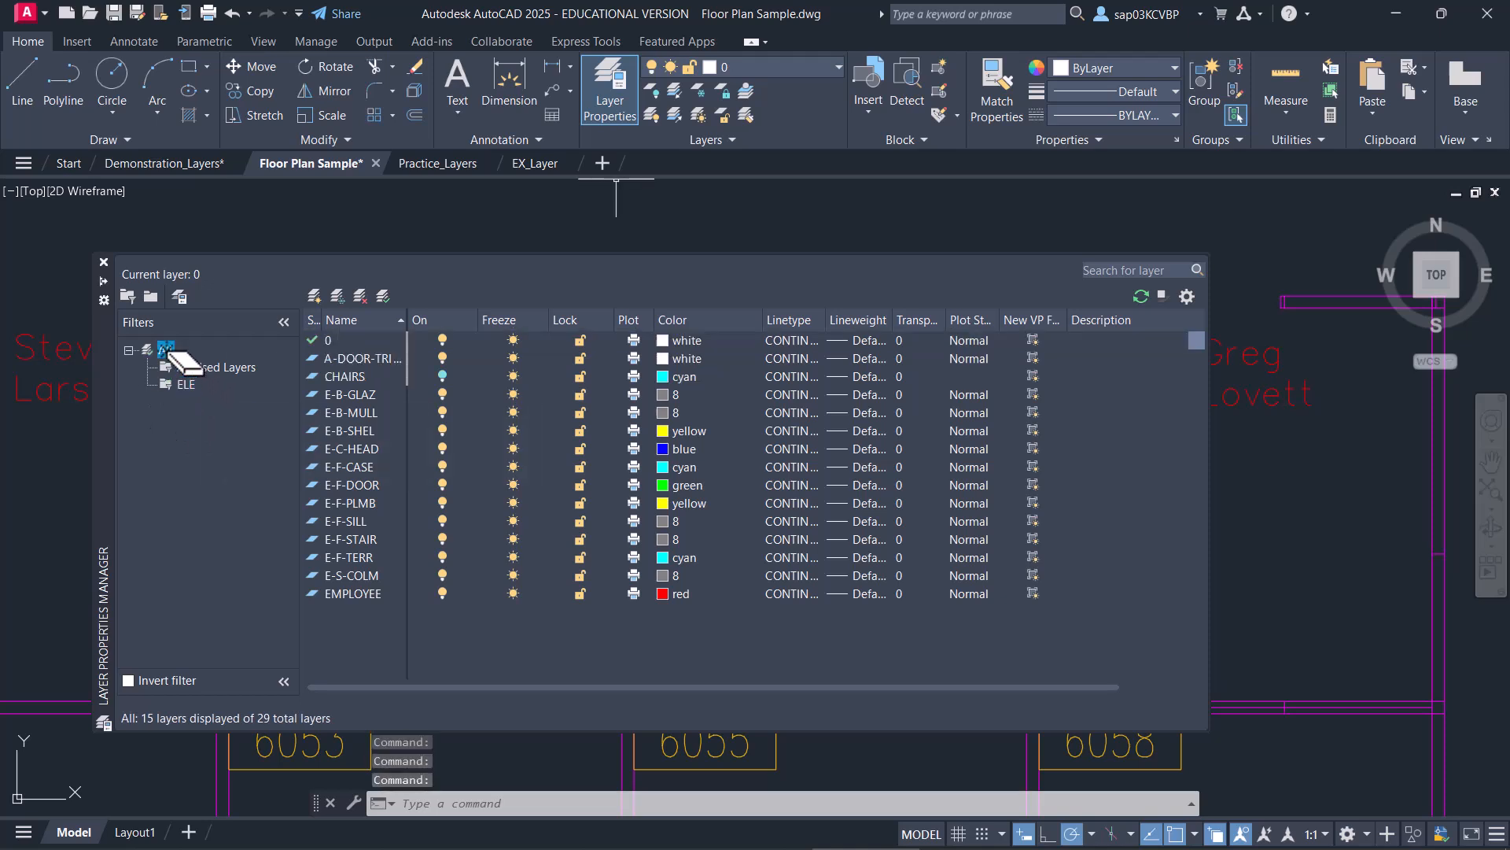
click(812, 65)
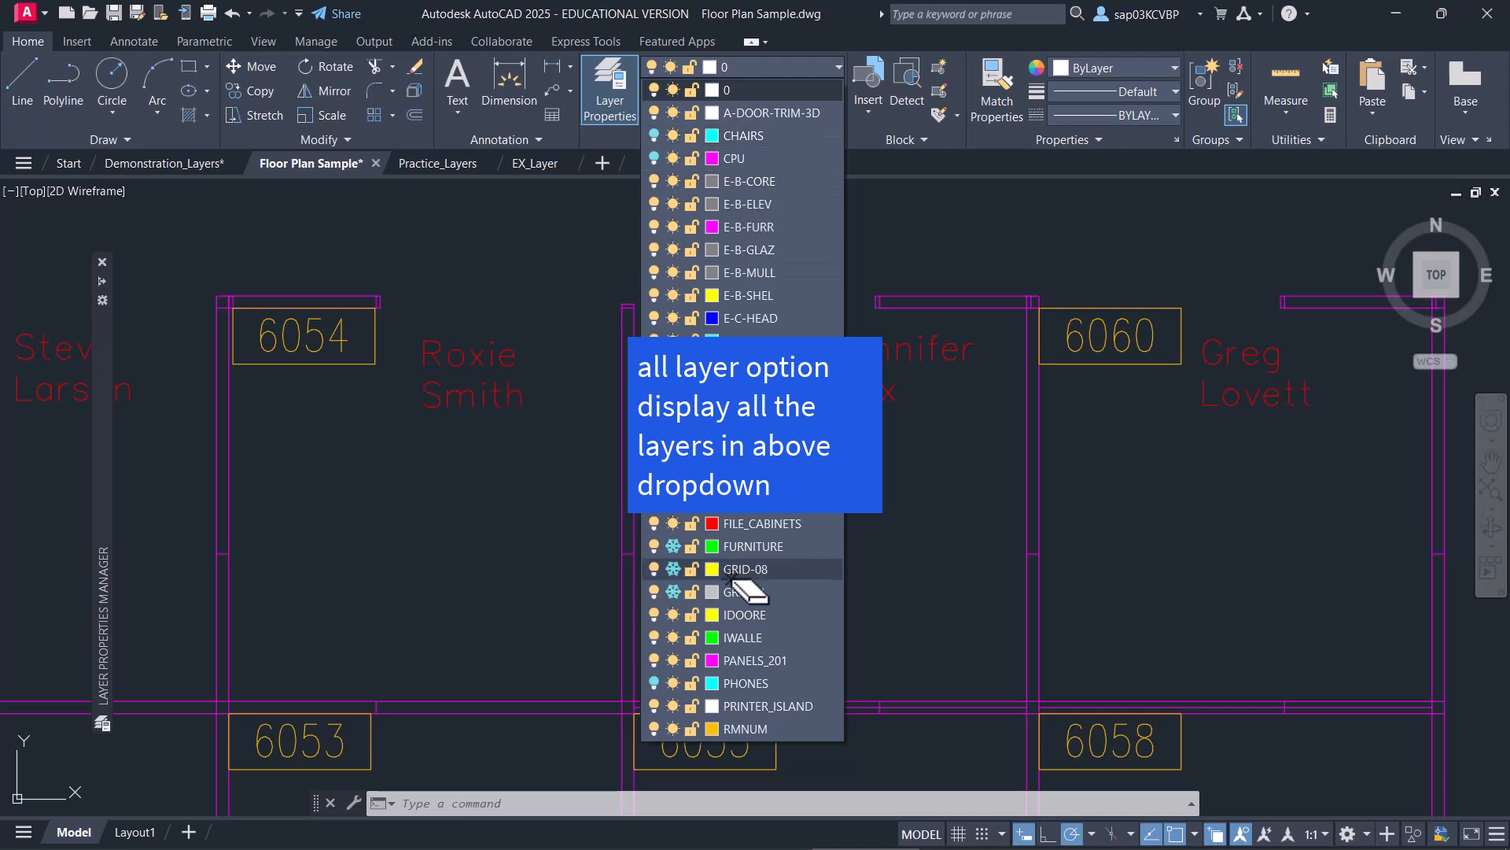
click(551, 505)
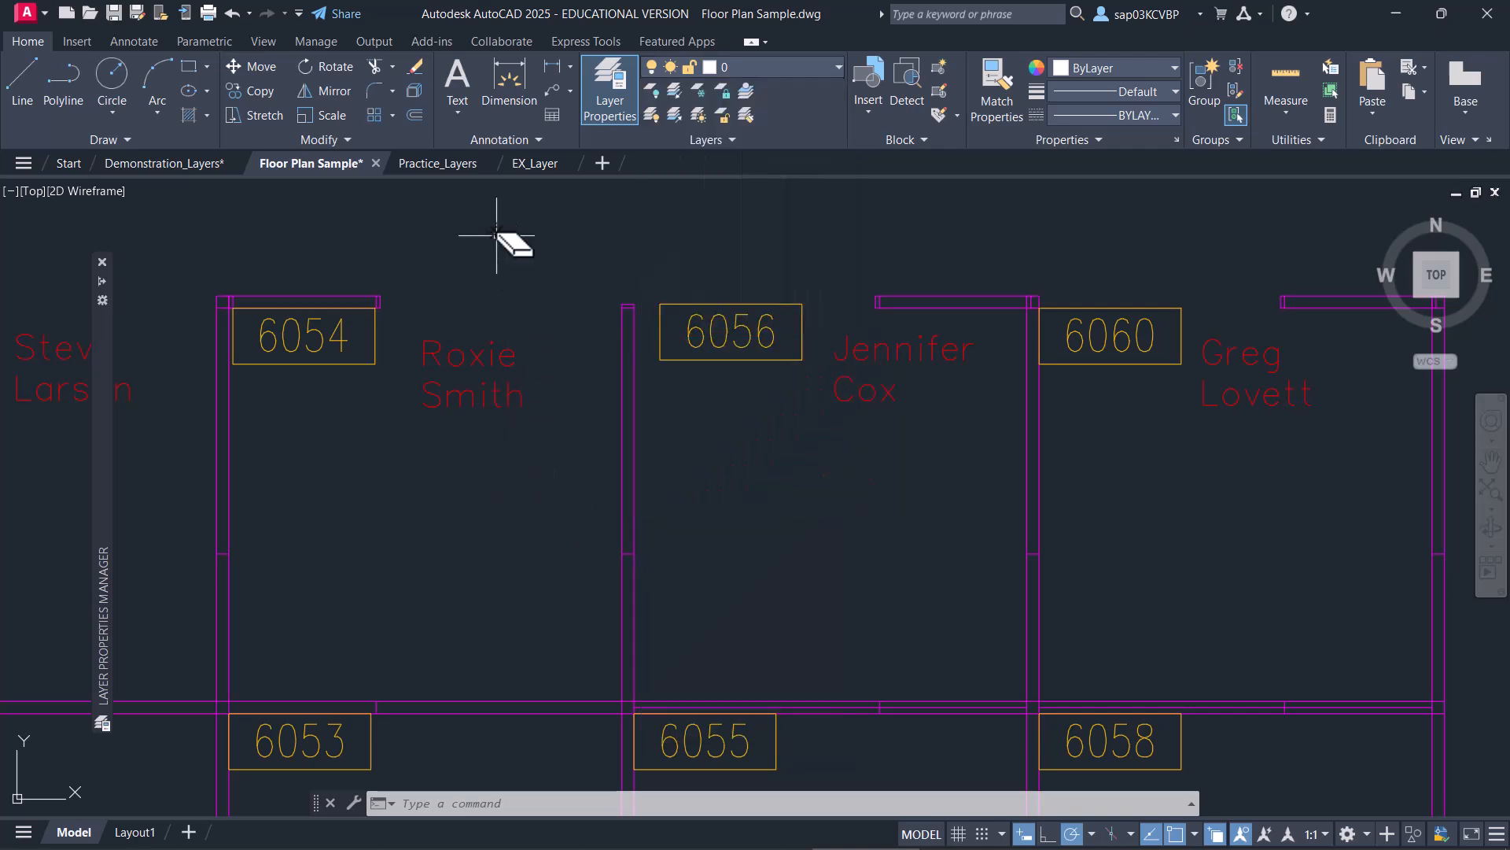
Create a new drawing from the acadiso.dwt template
mouse_move(885, 842)
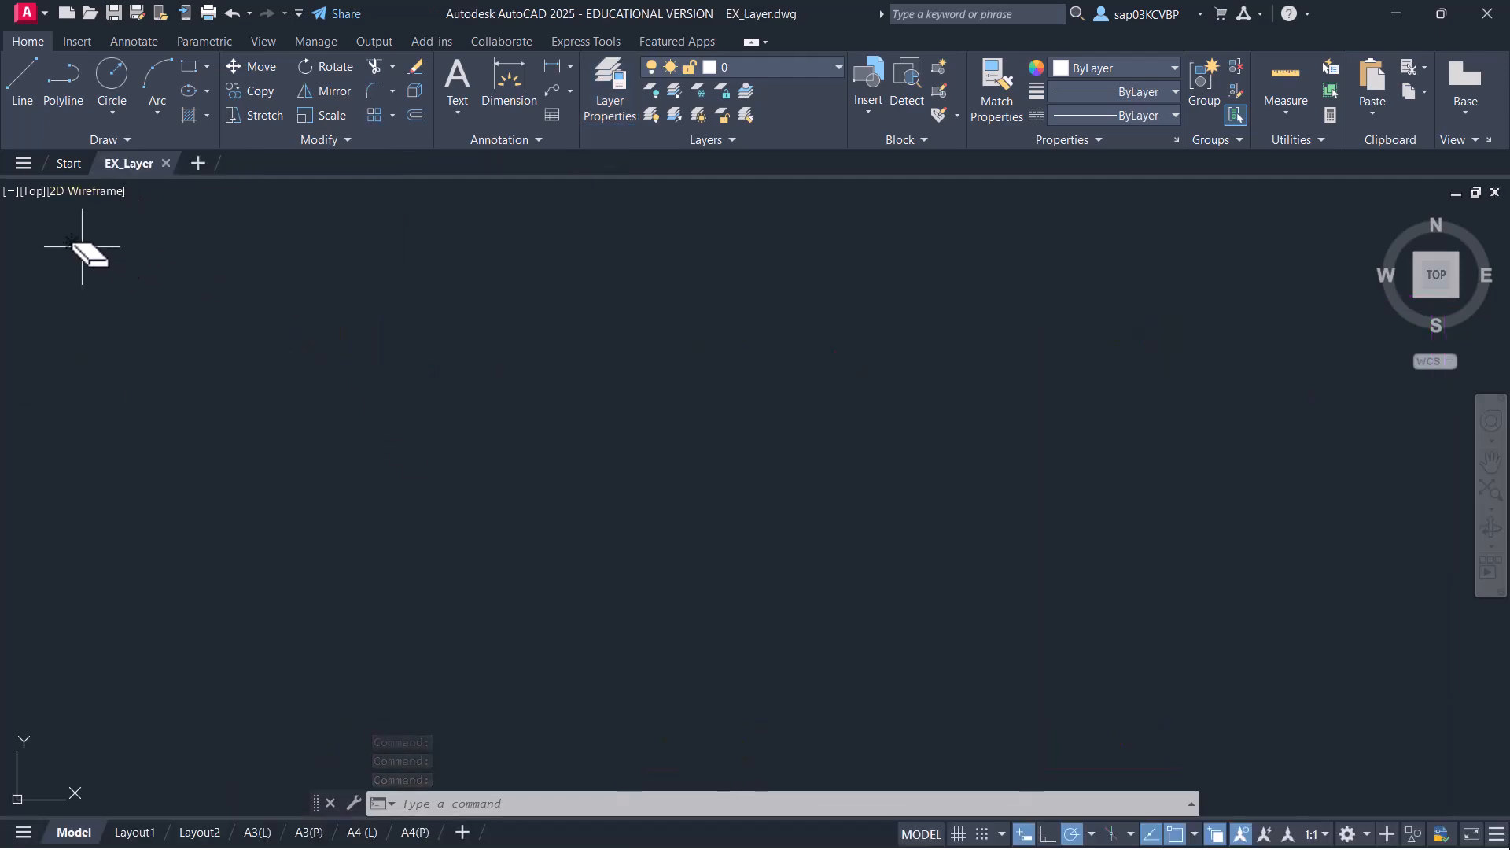
click(69, 164)
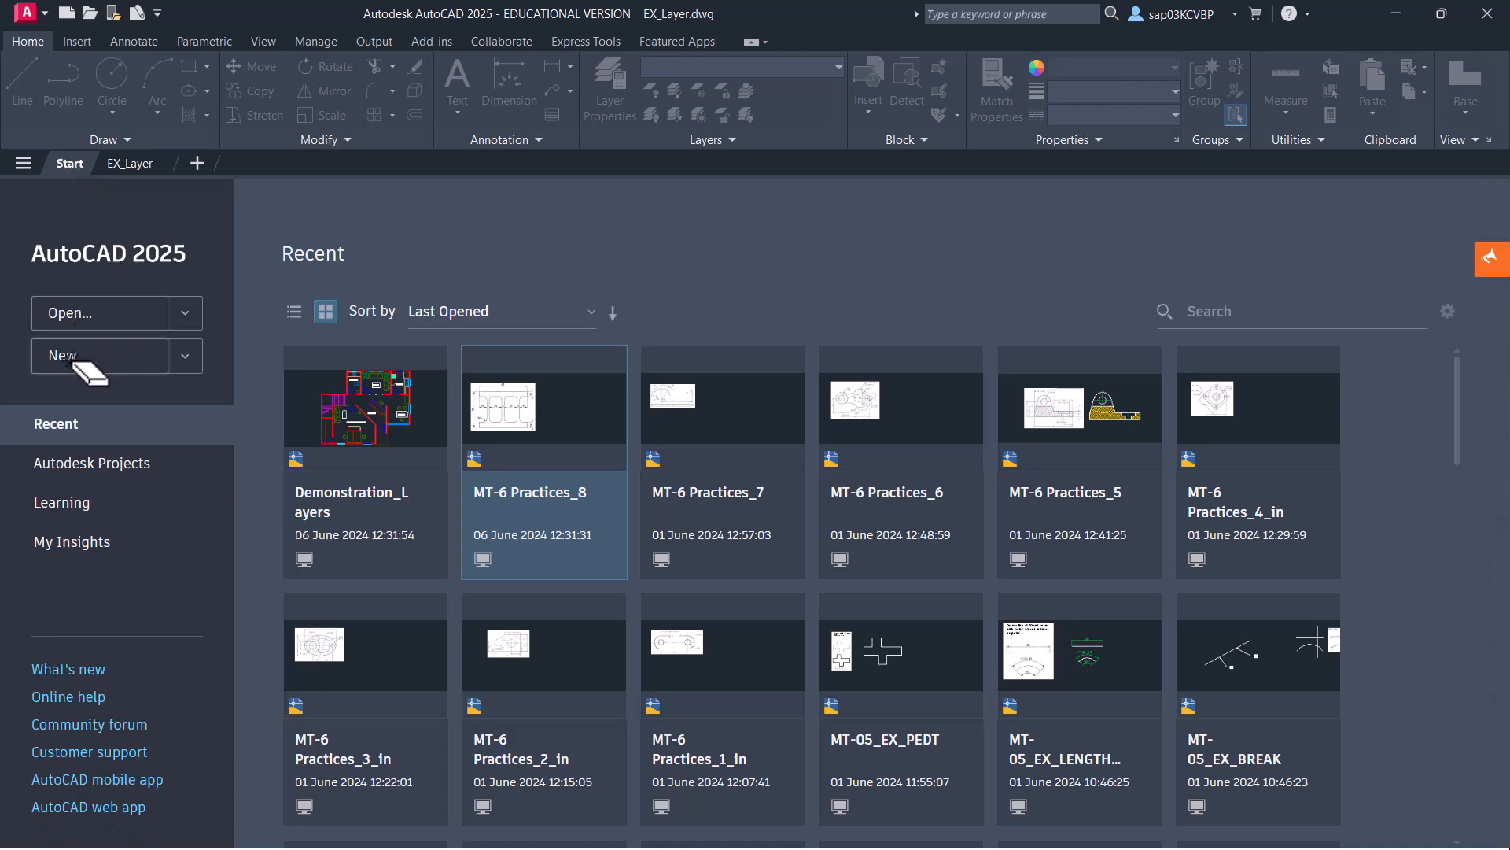
click(90, 364)
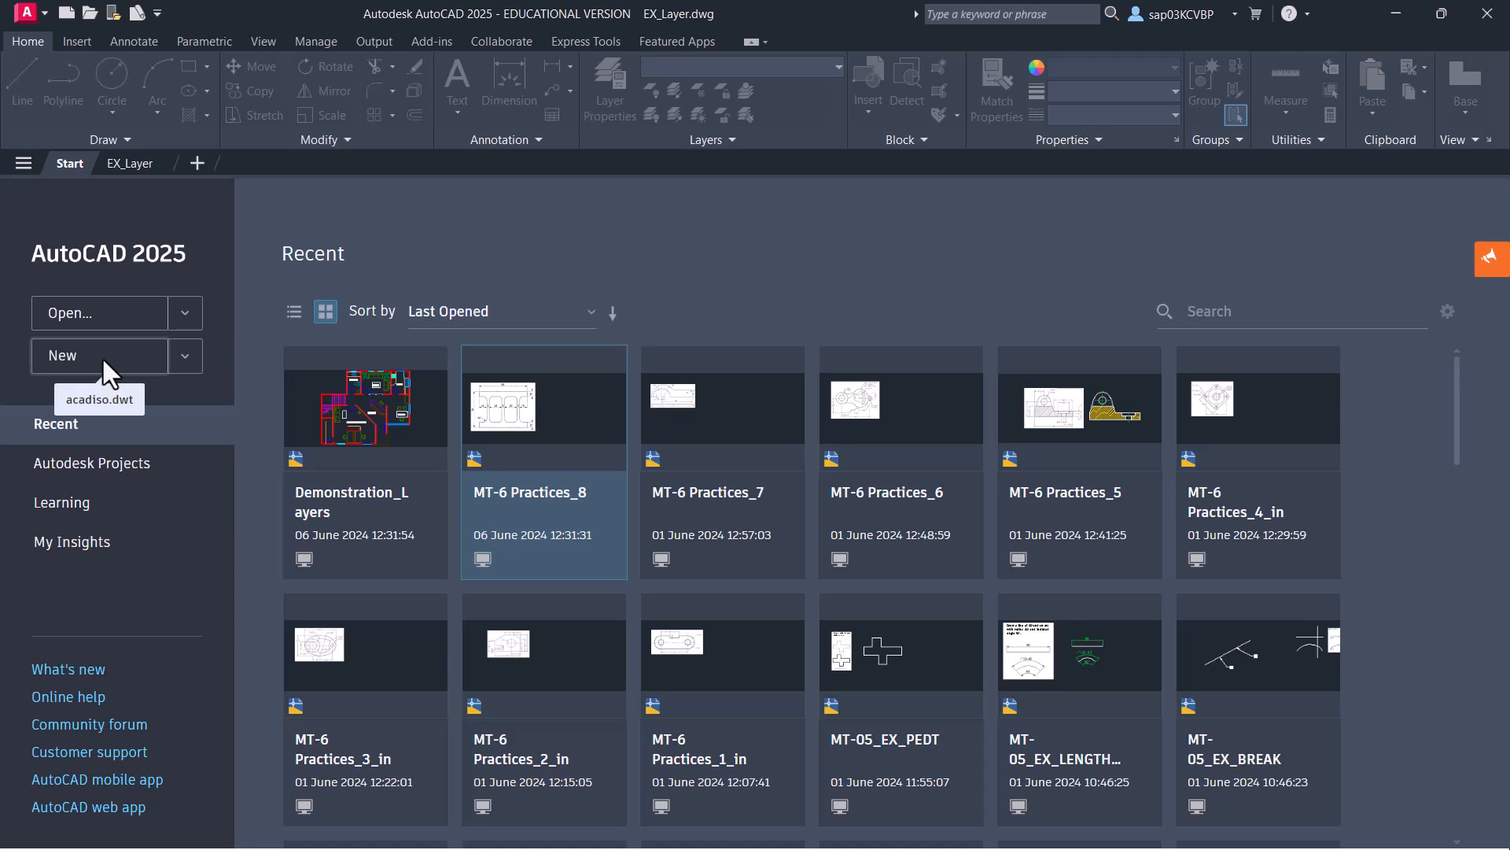
click(184, 356)
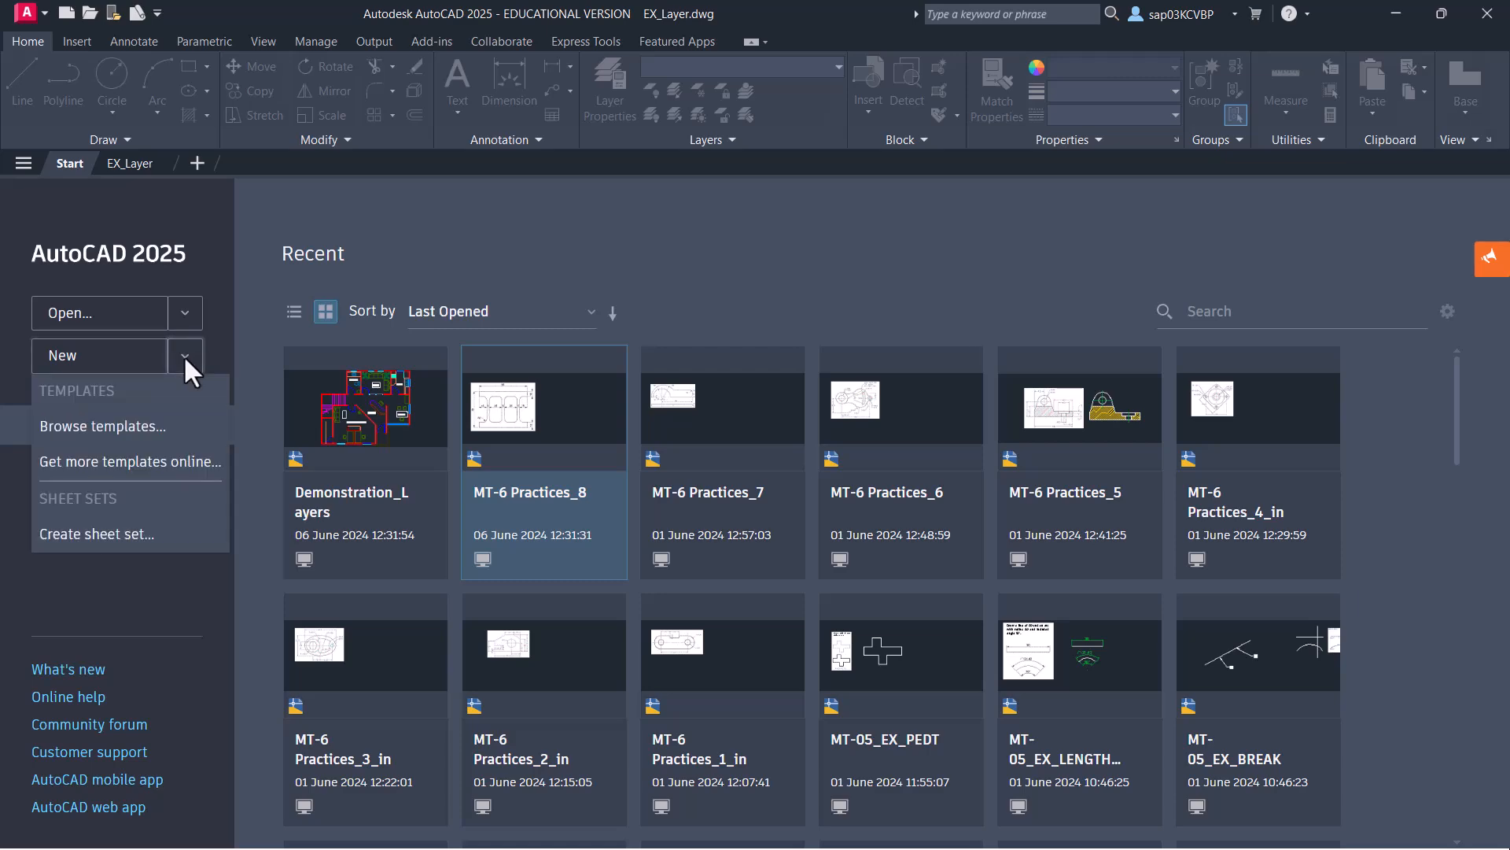
click(121, 428)
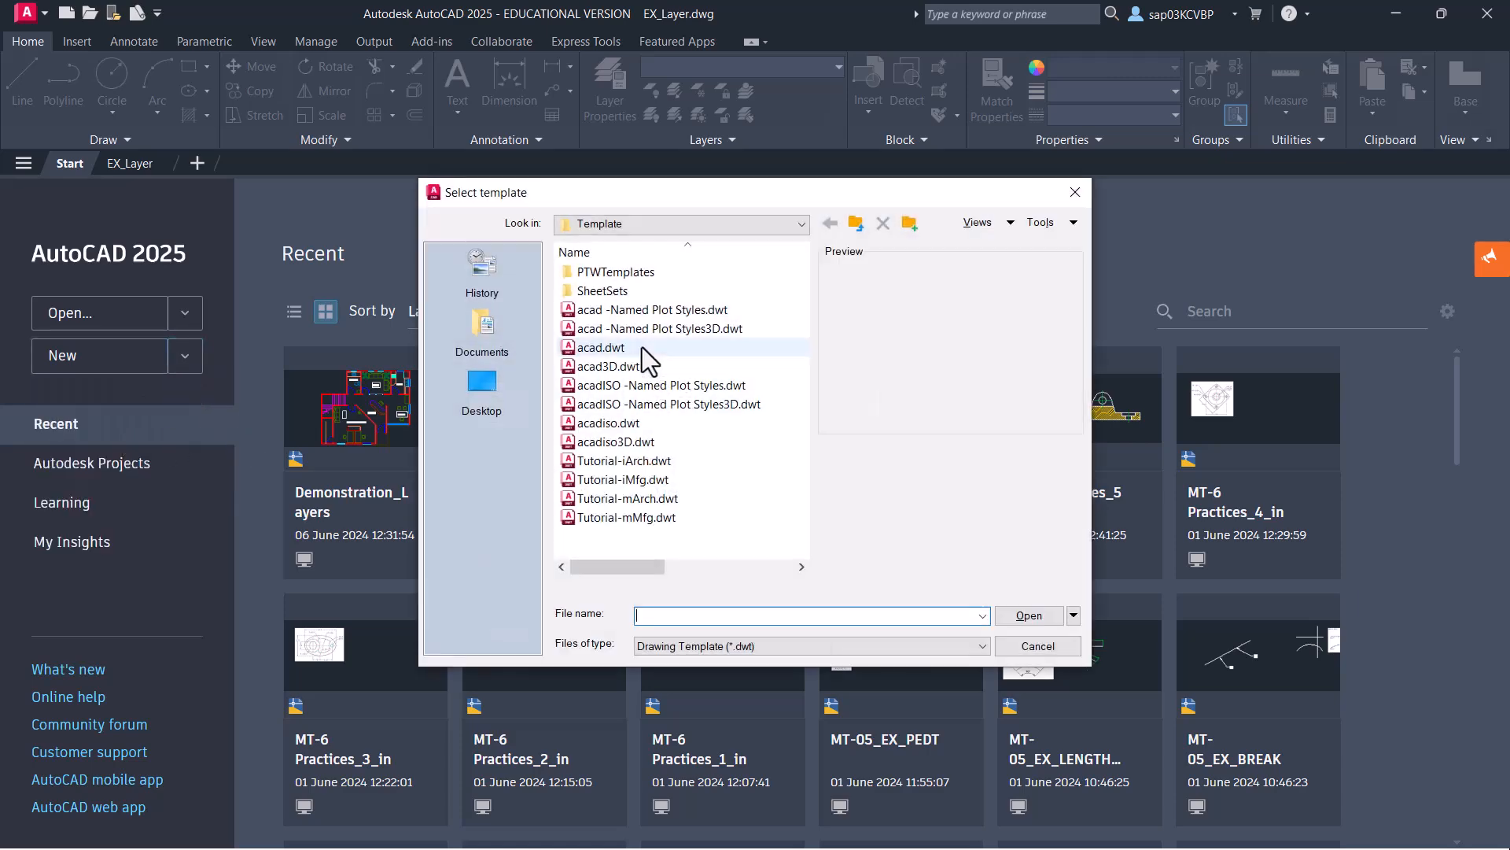
click(617, 425)
click(1029, 616)
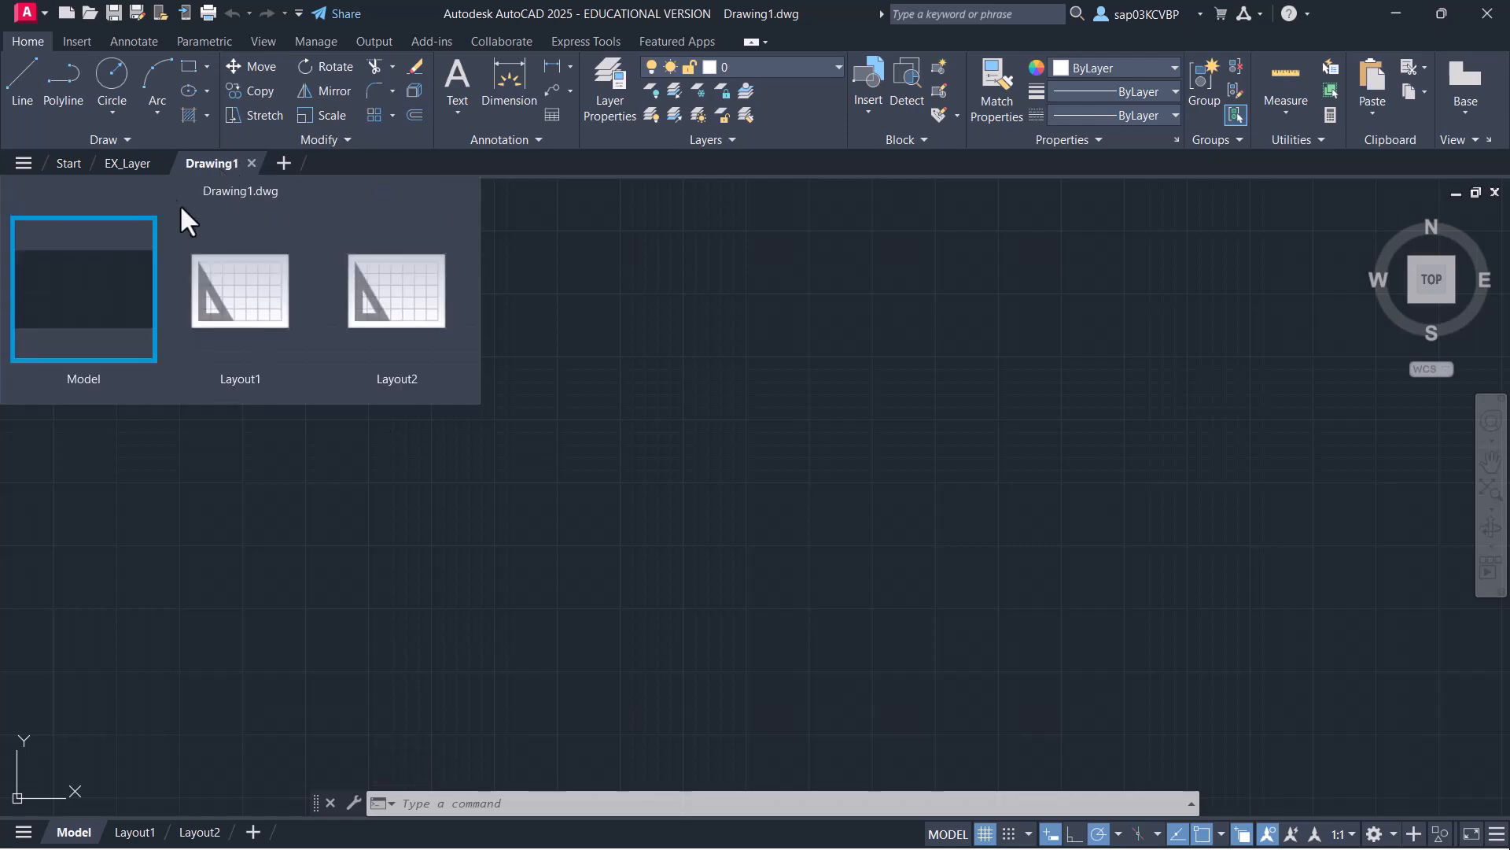
Close the EX_Layer drawing and keep the new blank drawing open
click(140, 163)
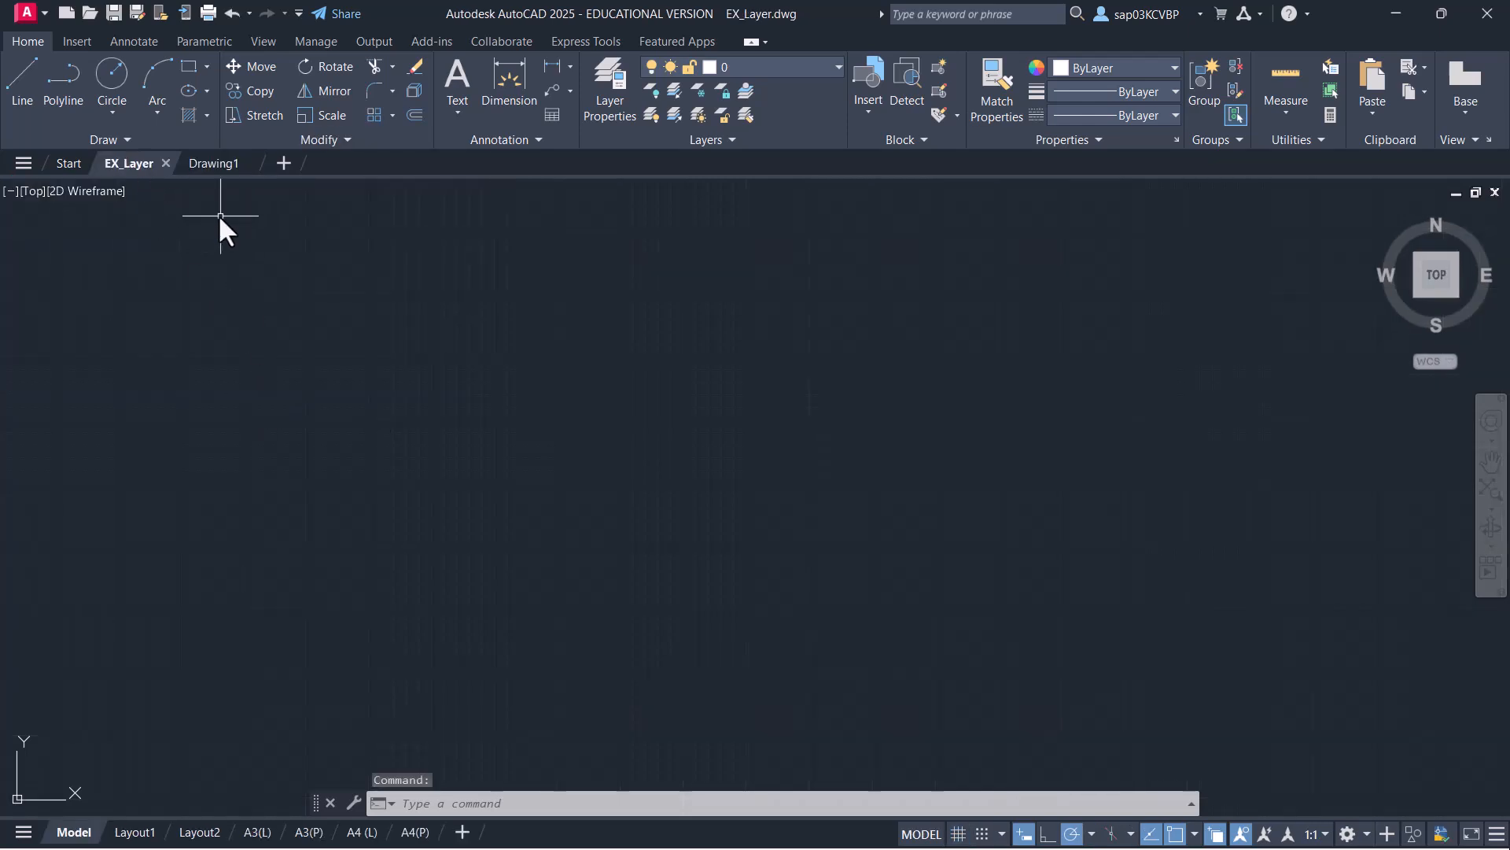
click(216, 164)
click(161, 163)
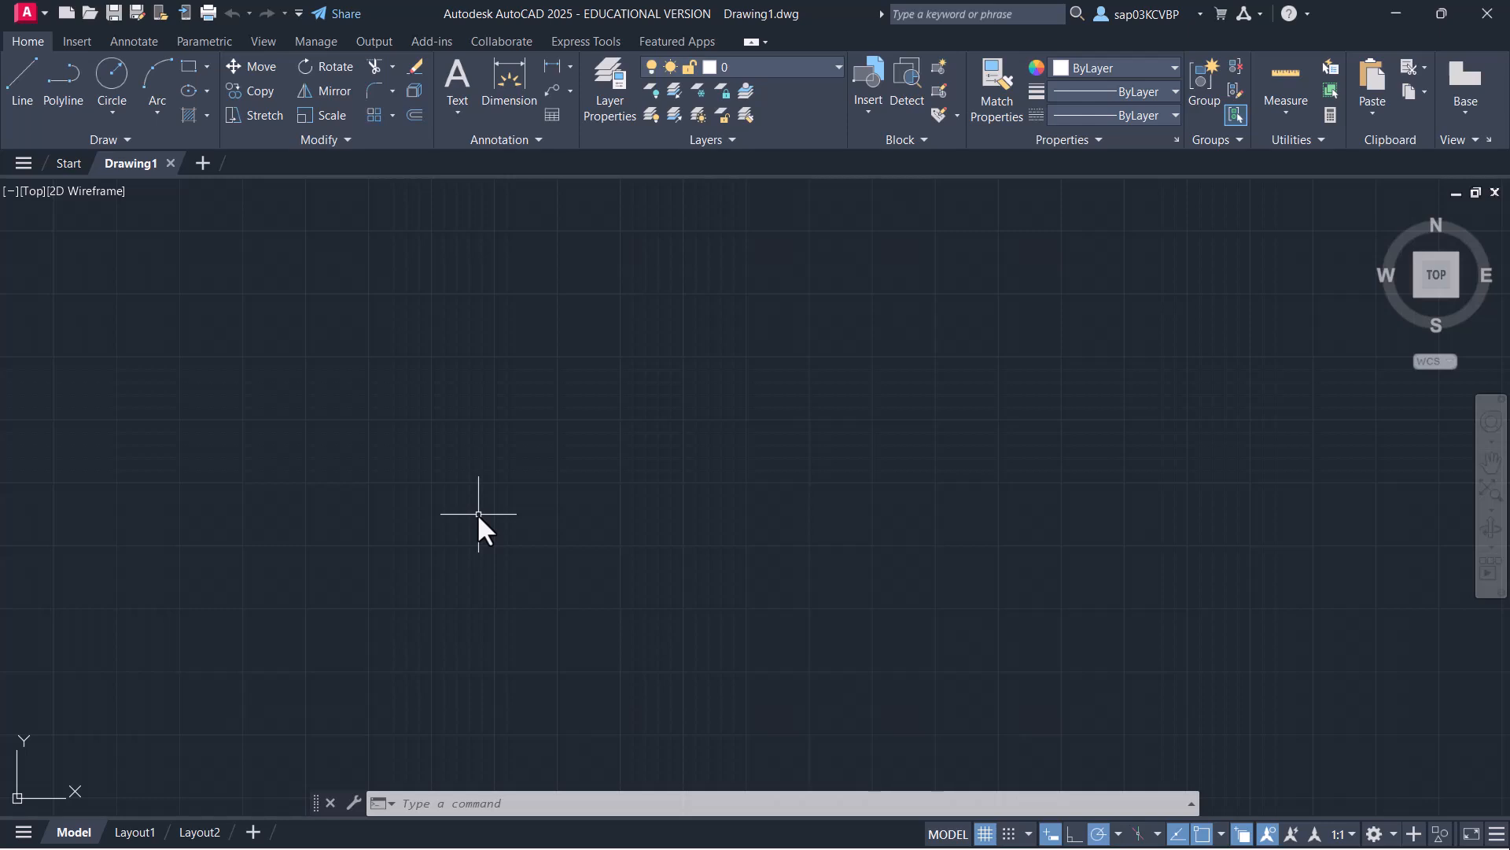
Set the model space limits from 0,0 to 297,210
text(L)
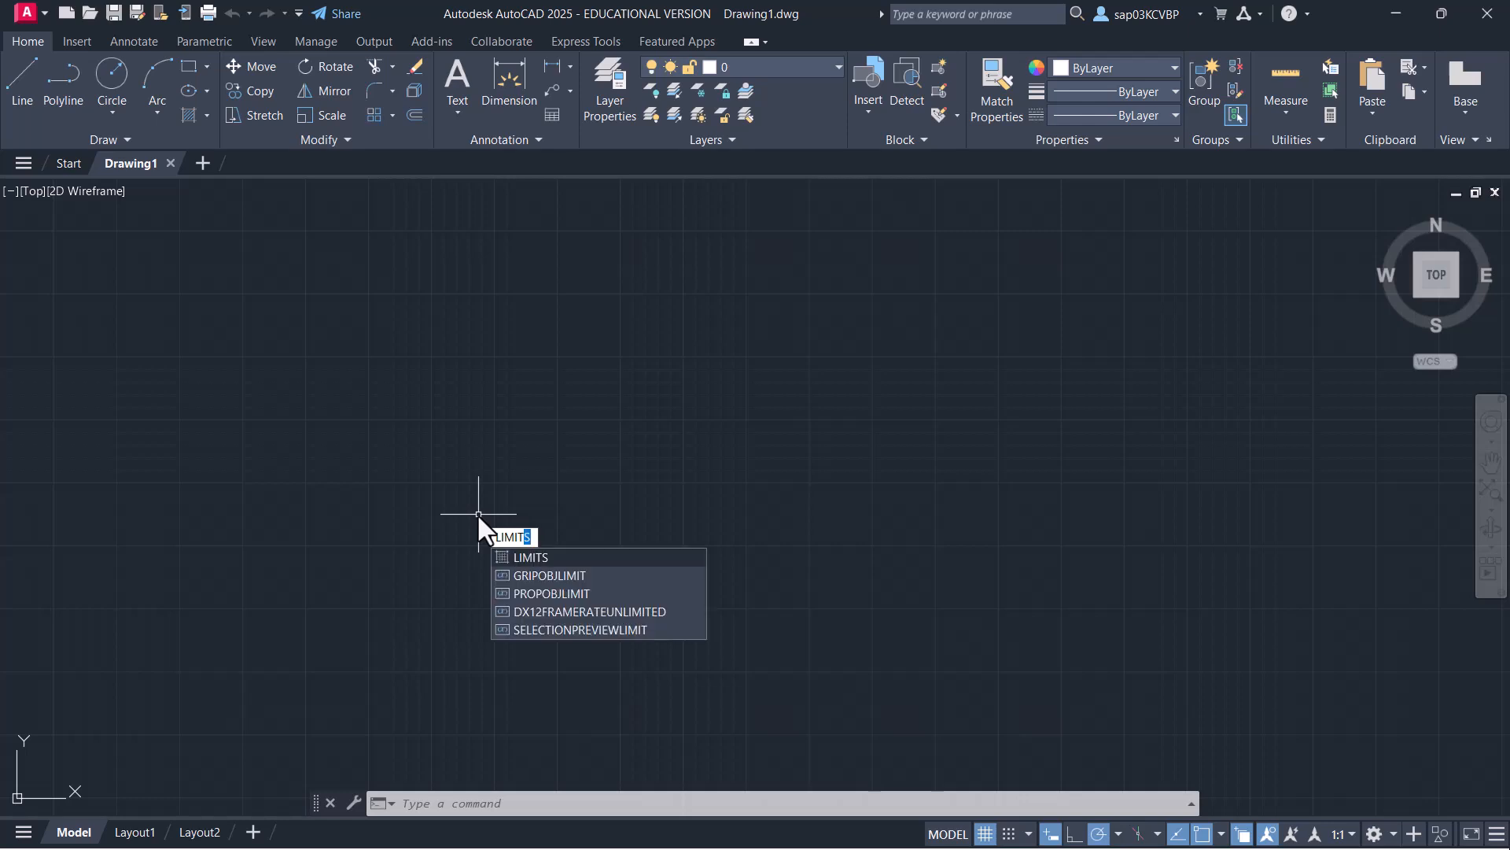
text(IMIT)
key(Return)
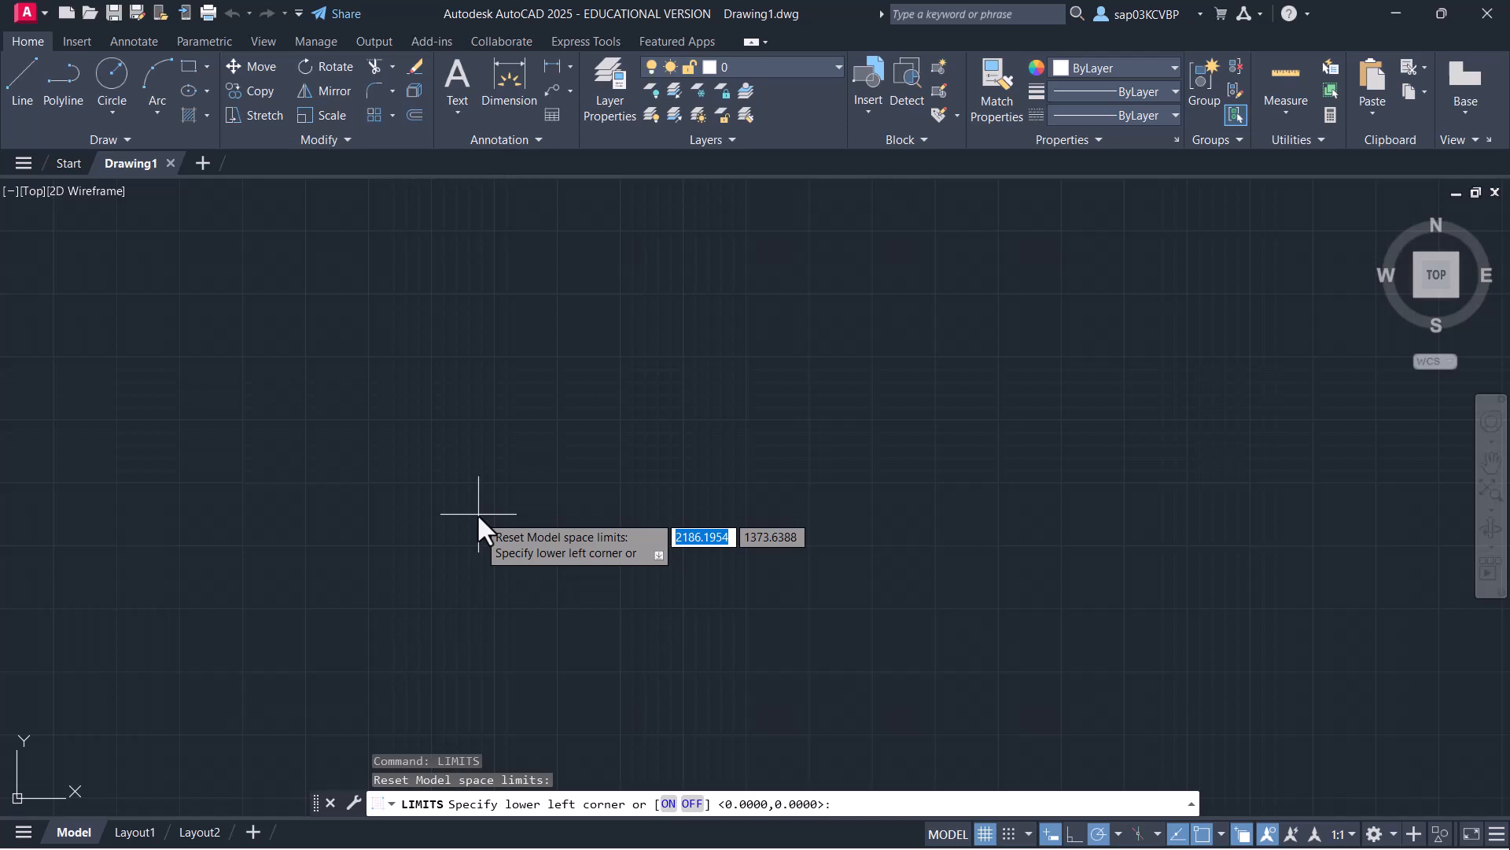
text(0,0)
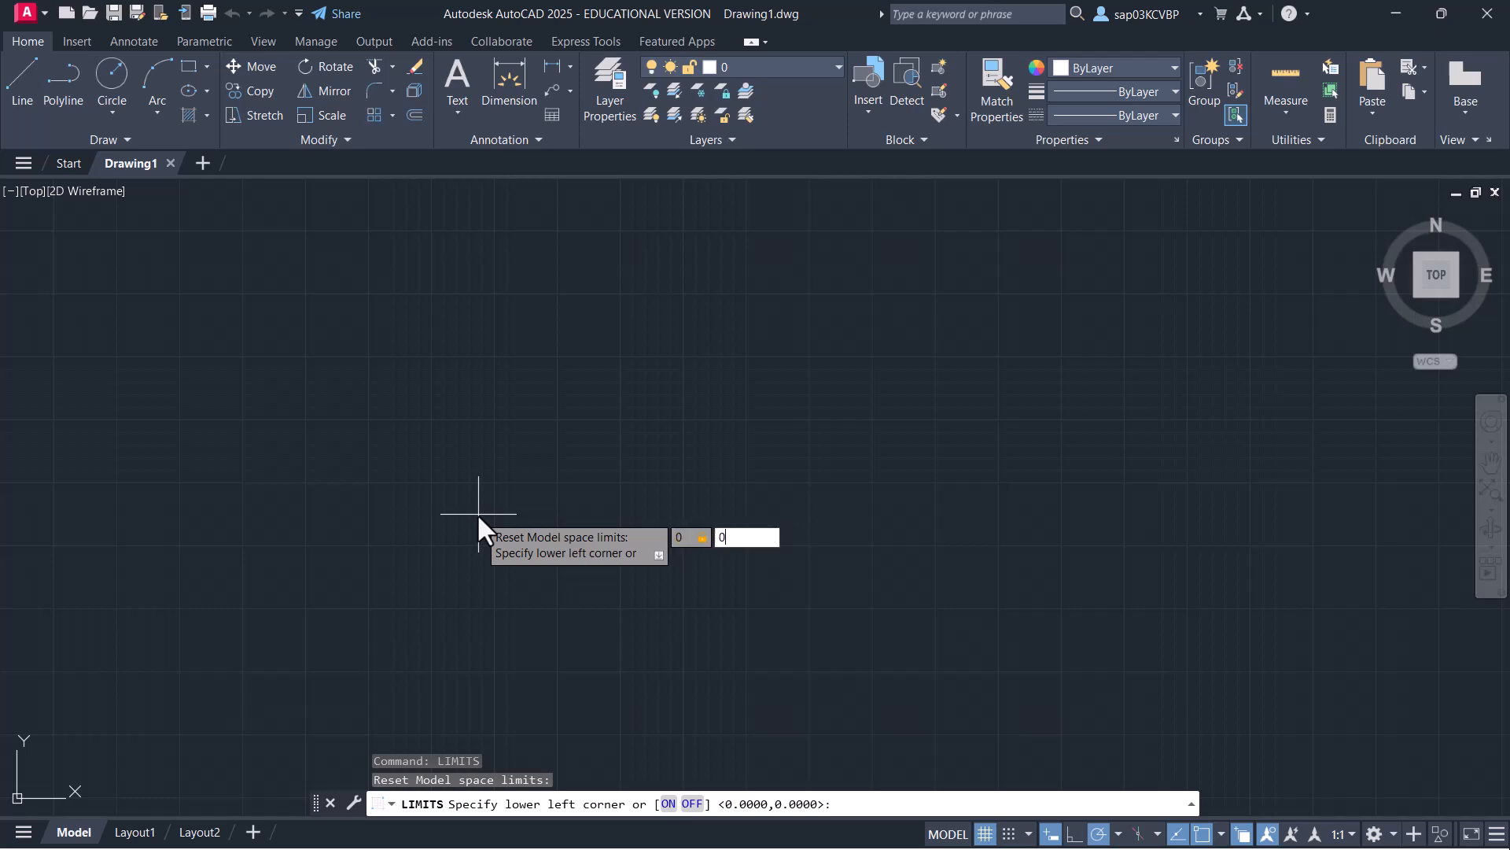
key(Return)
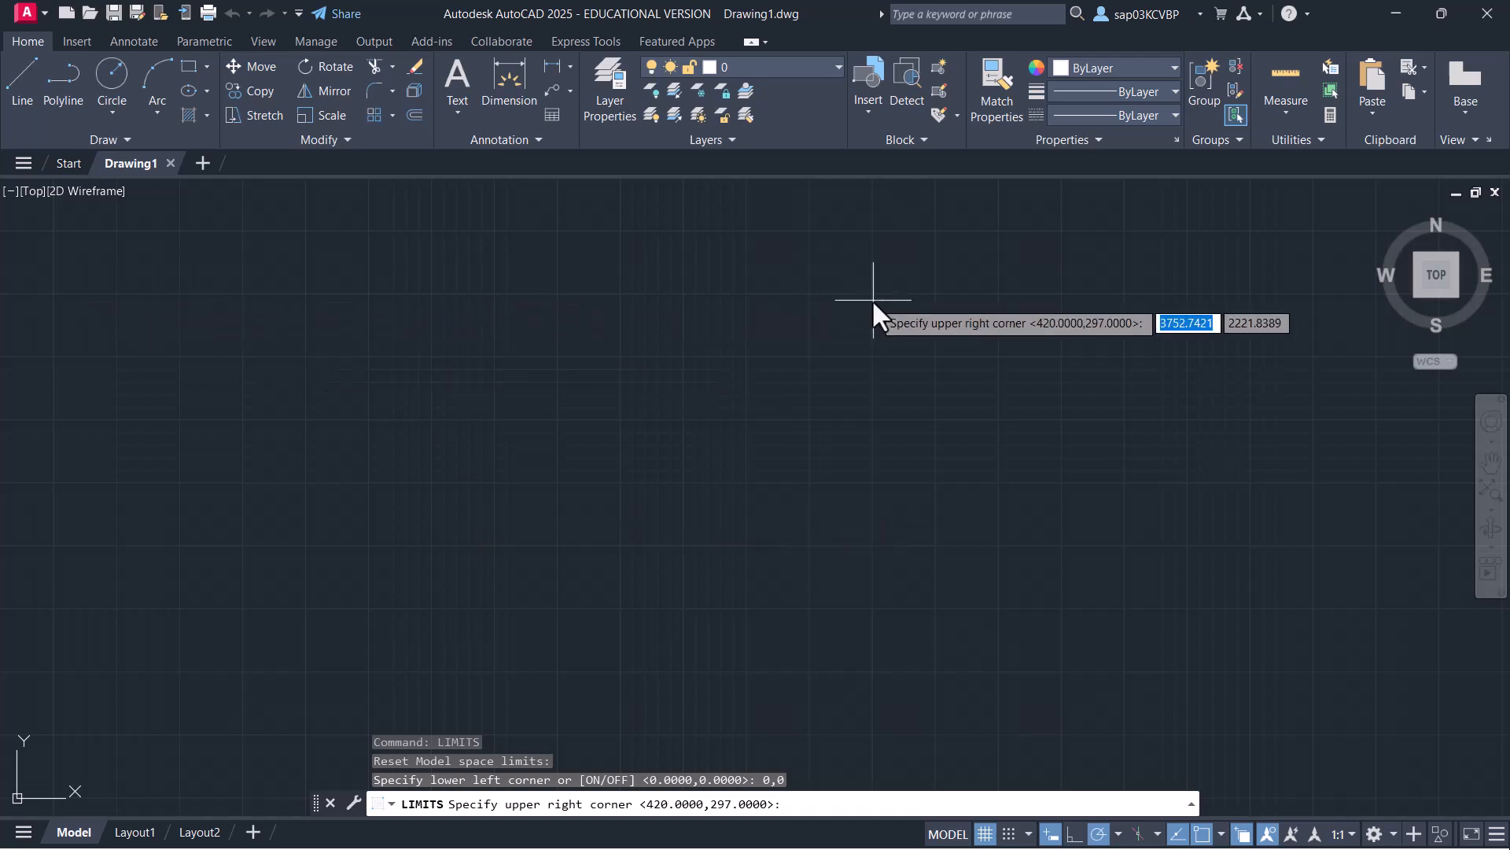
text(297)
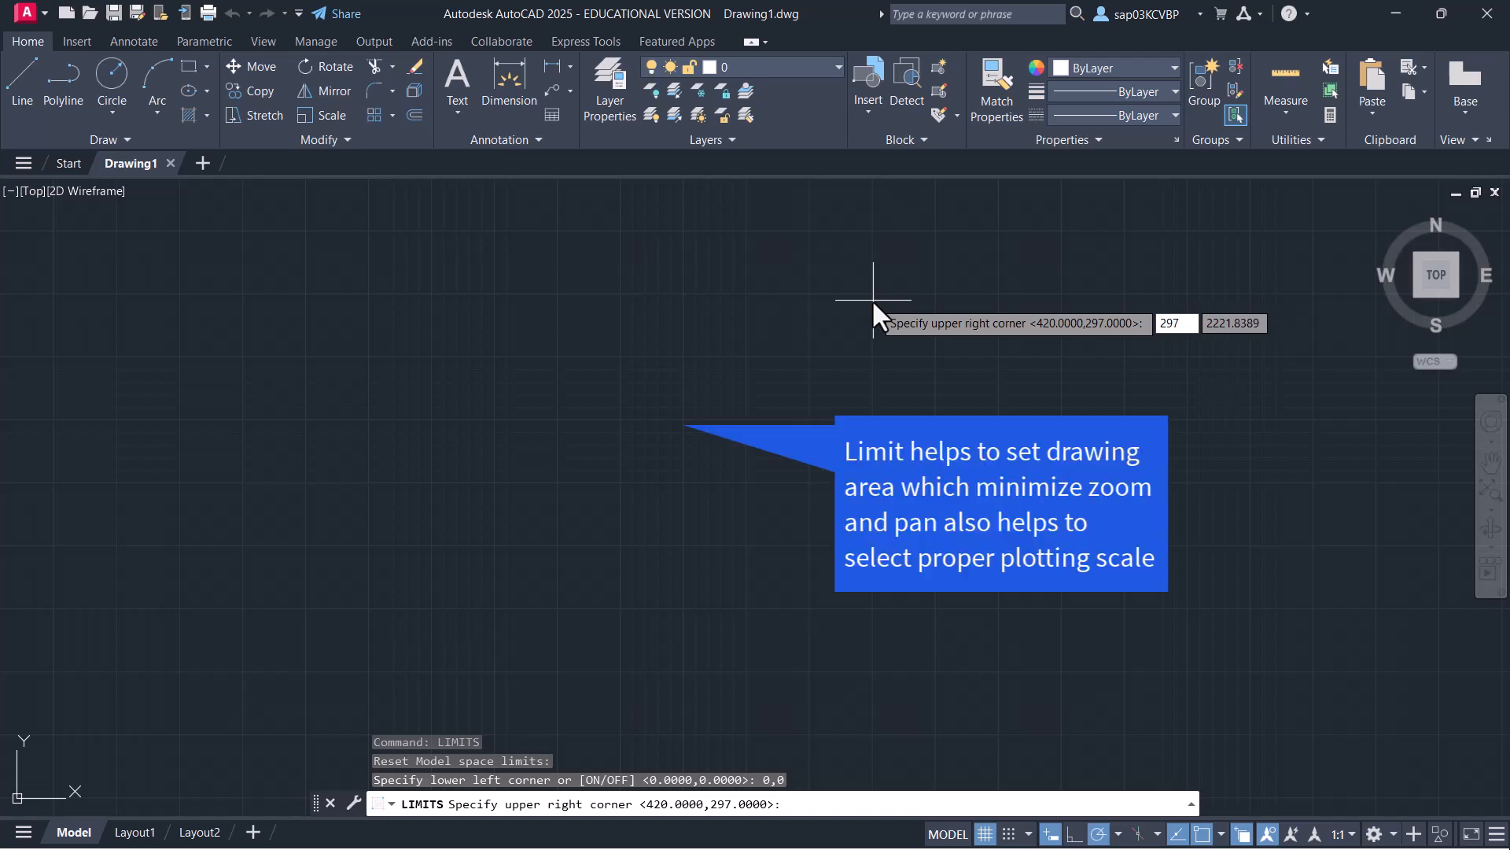
key(Tab)
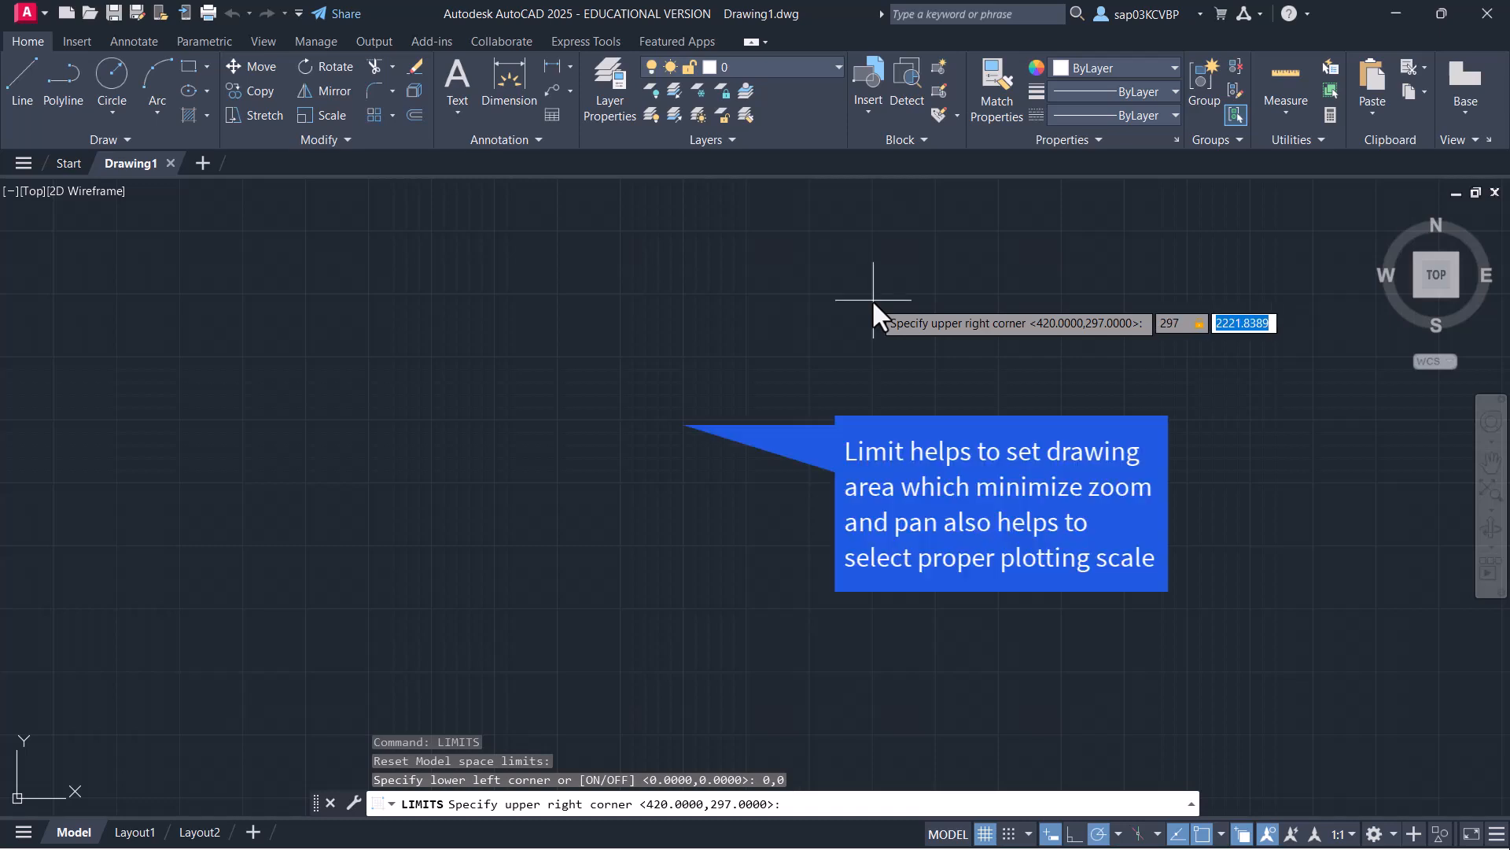
text(210)
key(Return)
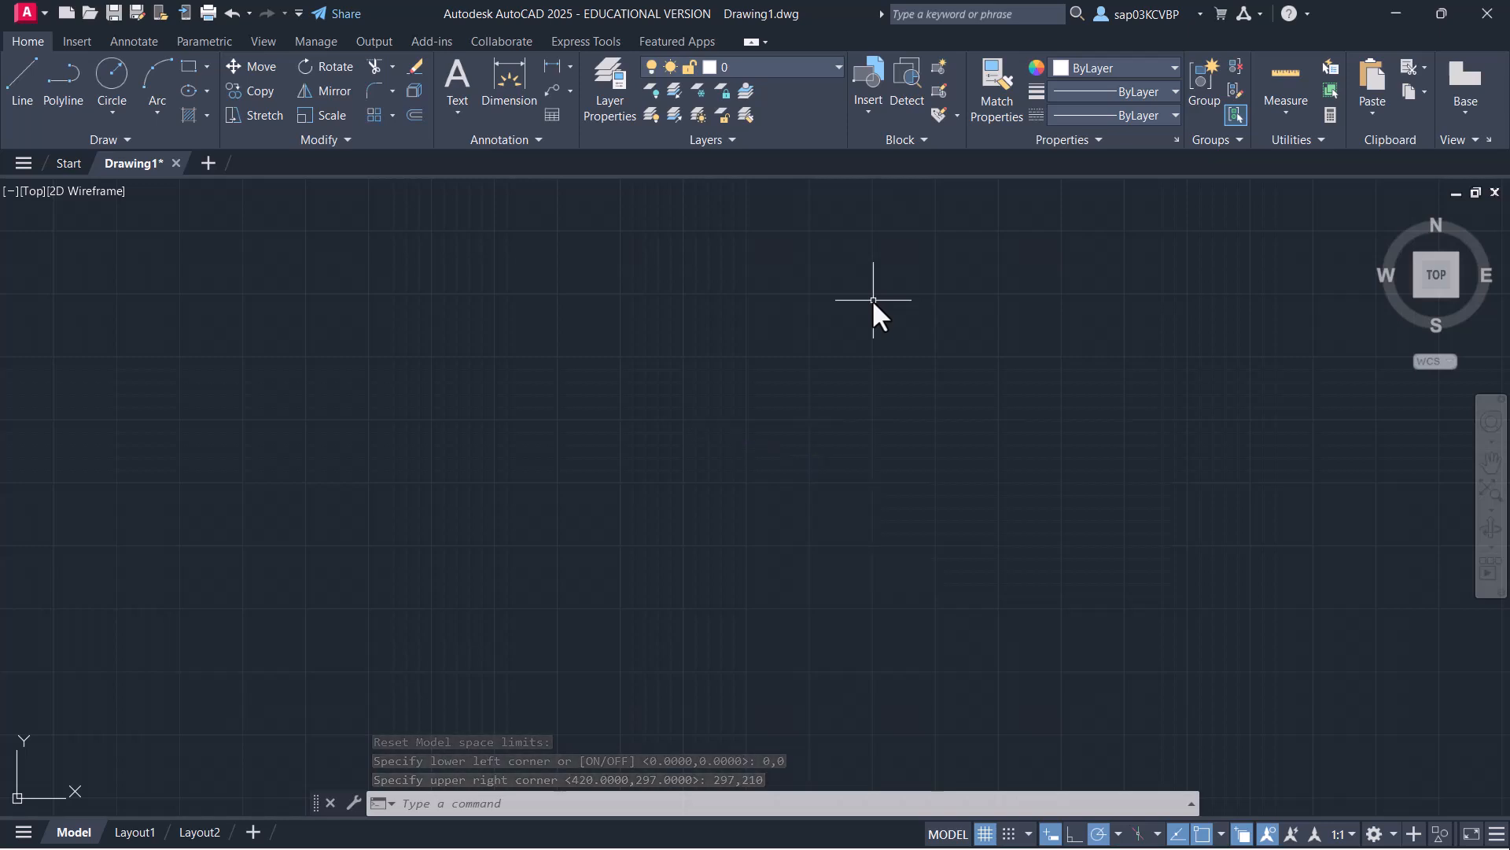
Zoom to show all of the drawing limits and turn off the grid display
text(z)
key(Return)
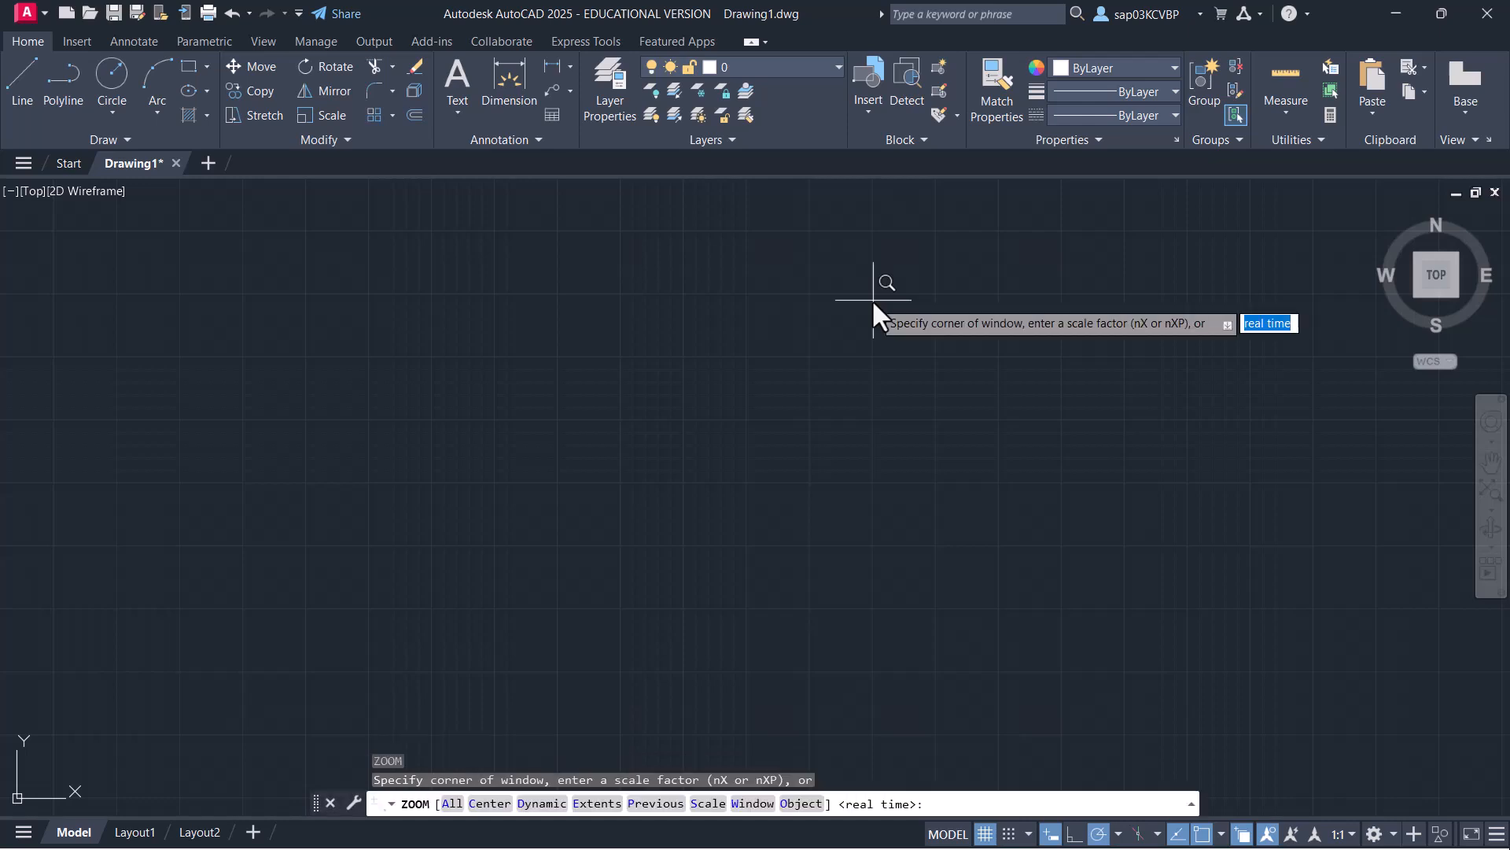
text(a)
key(Return)
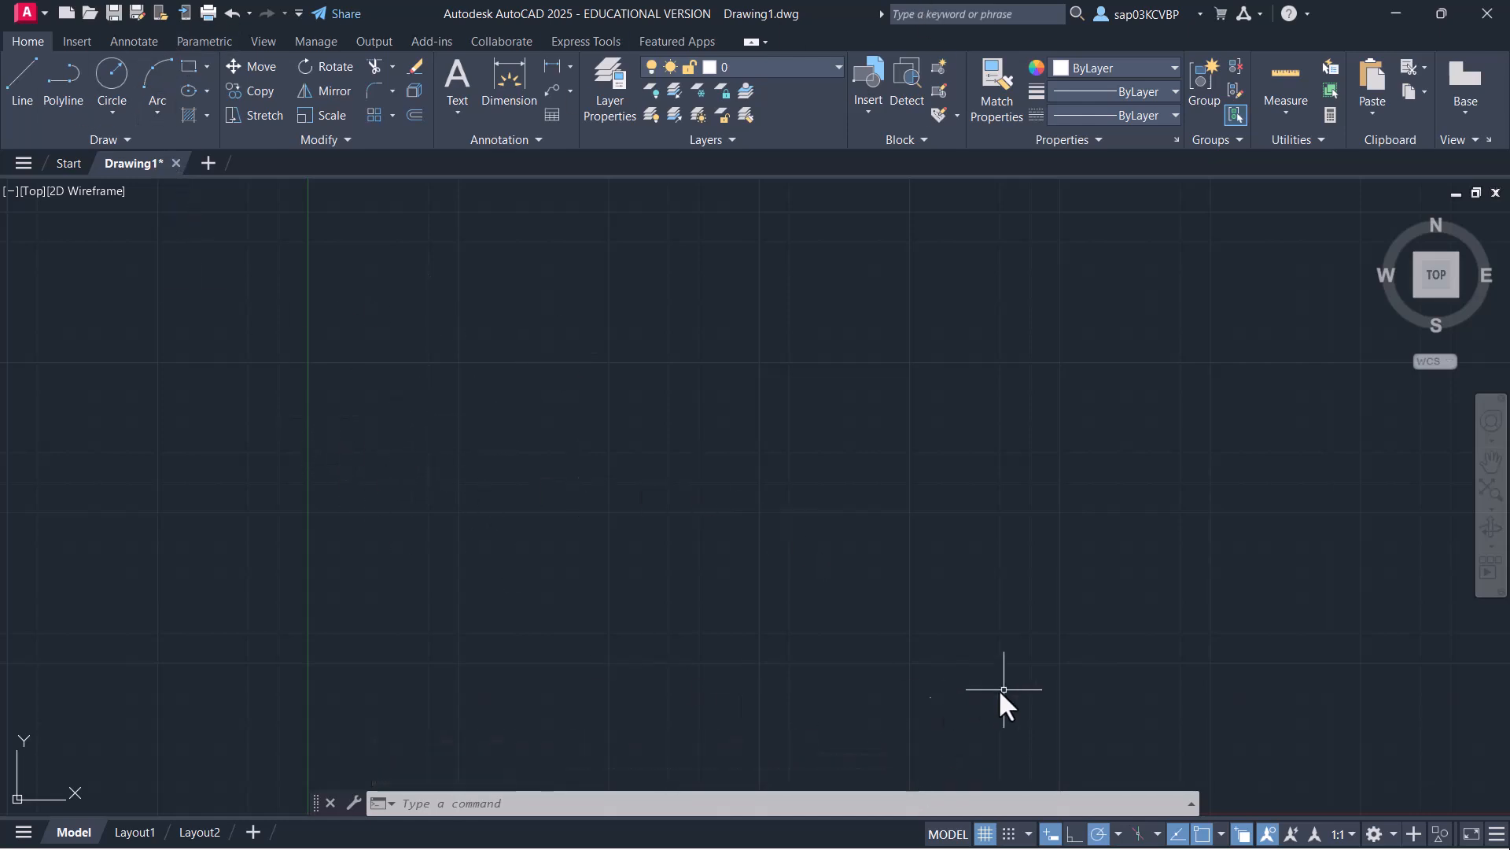
click(986, 834)
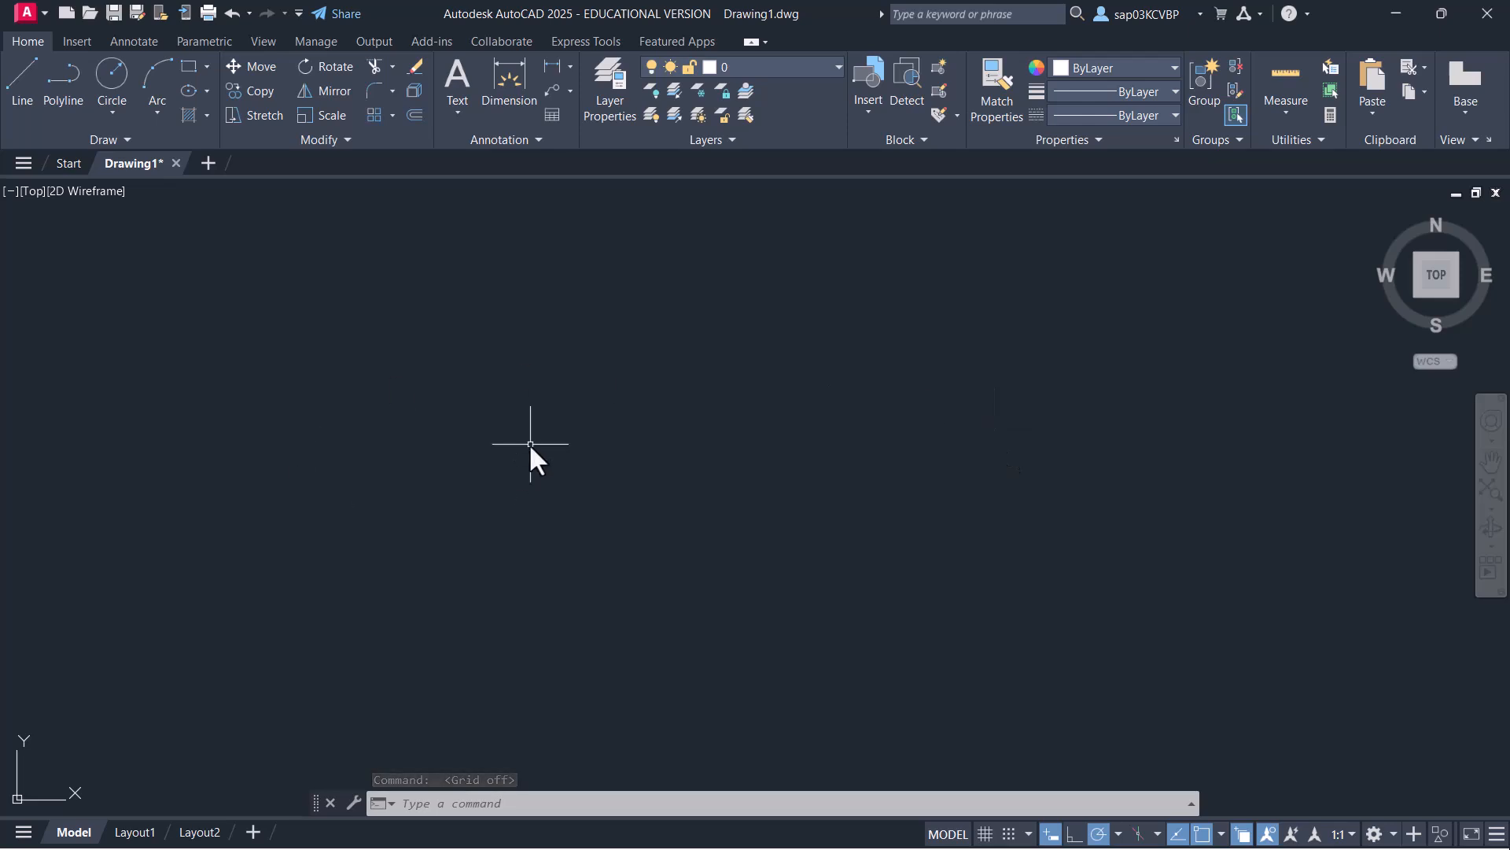
Save the new drawing as PRAC.dwg in the Module-4 Layers folder
key(ctrl+s)
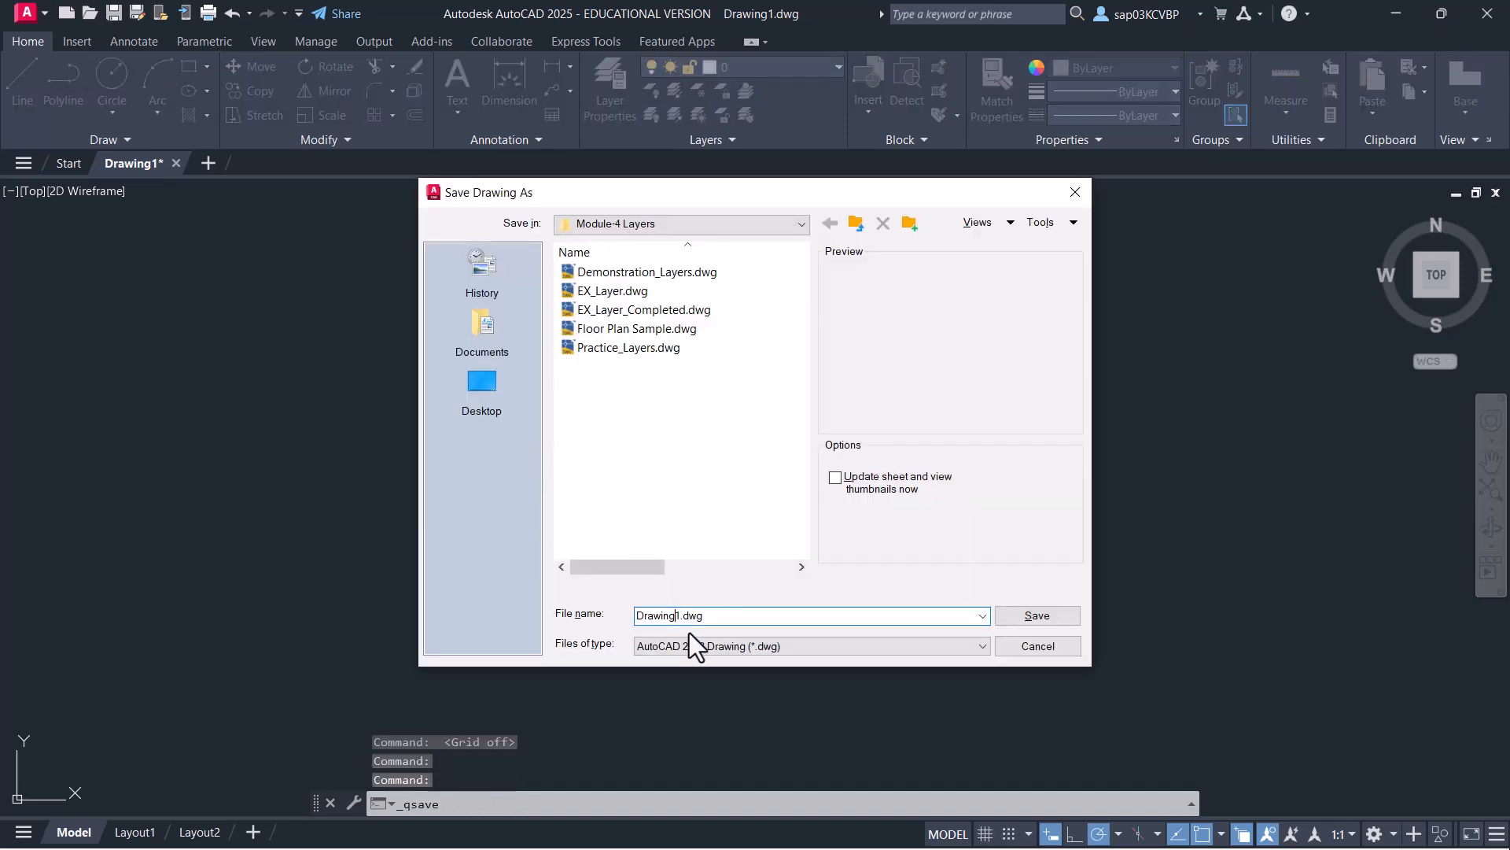
drag(681, 620, 625, 621)
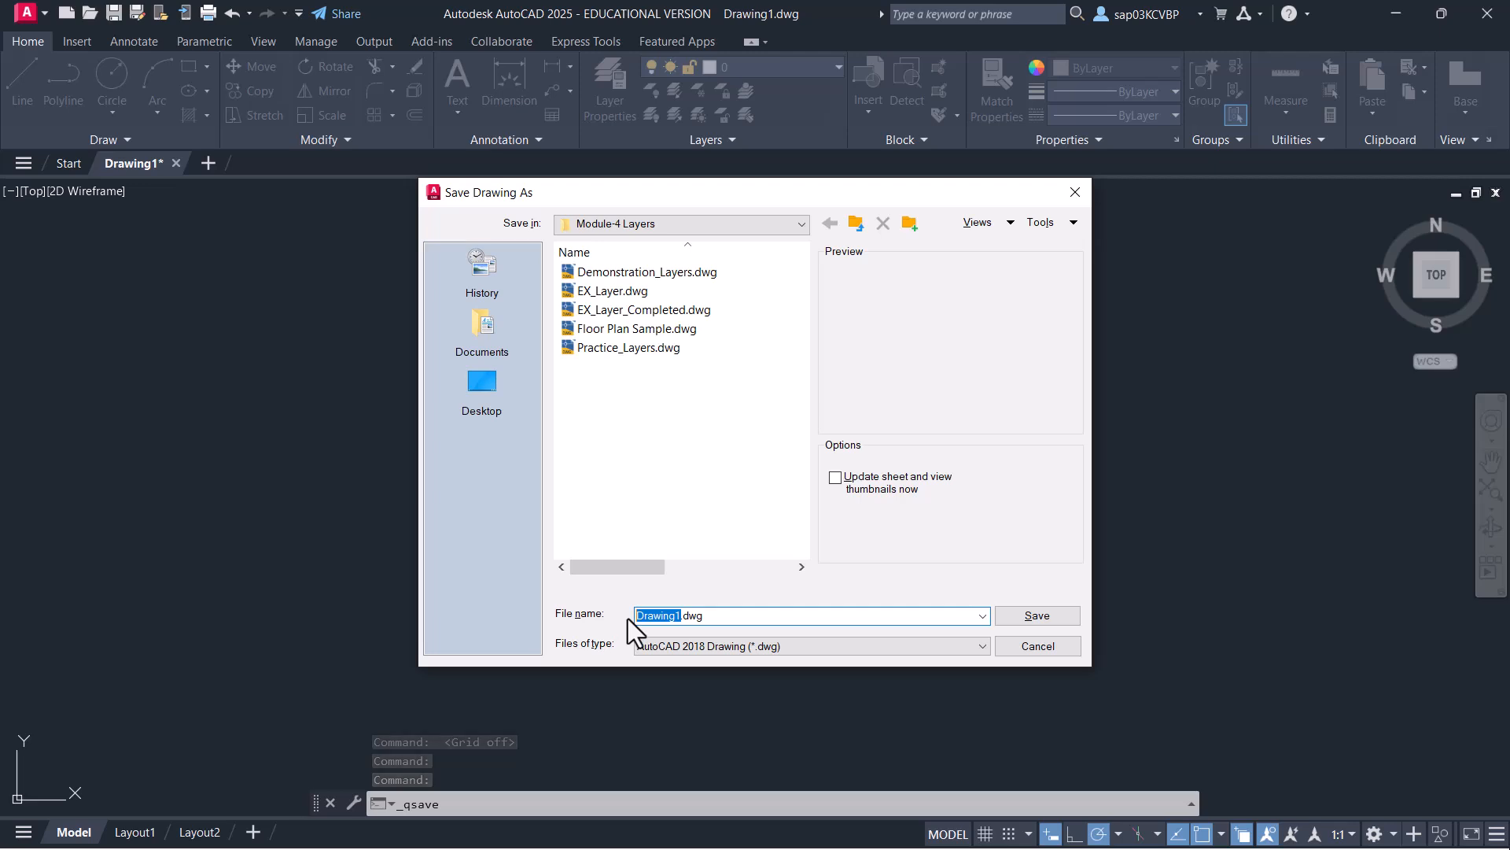
text(p)
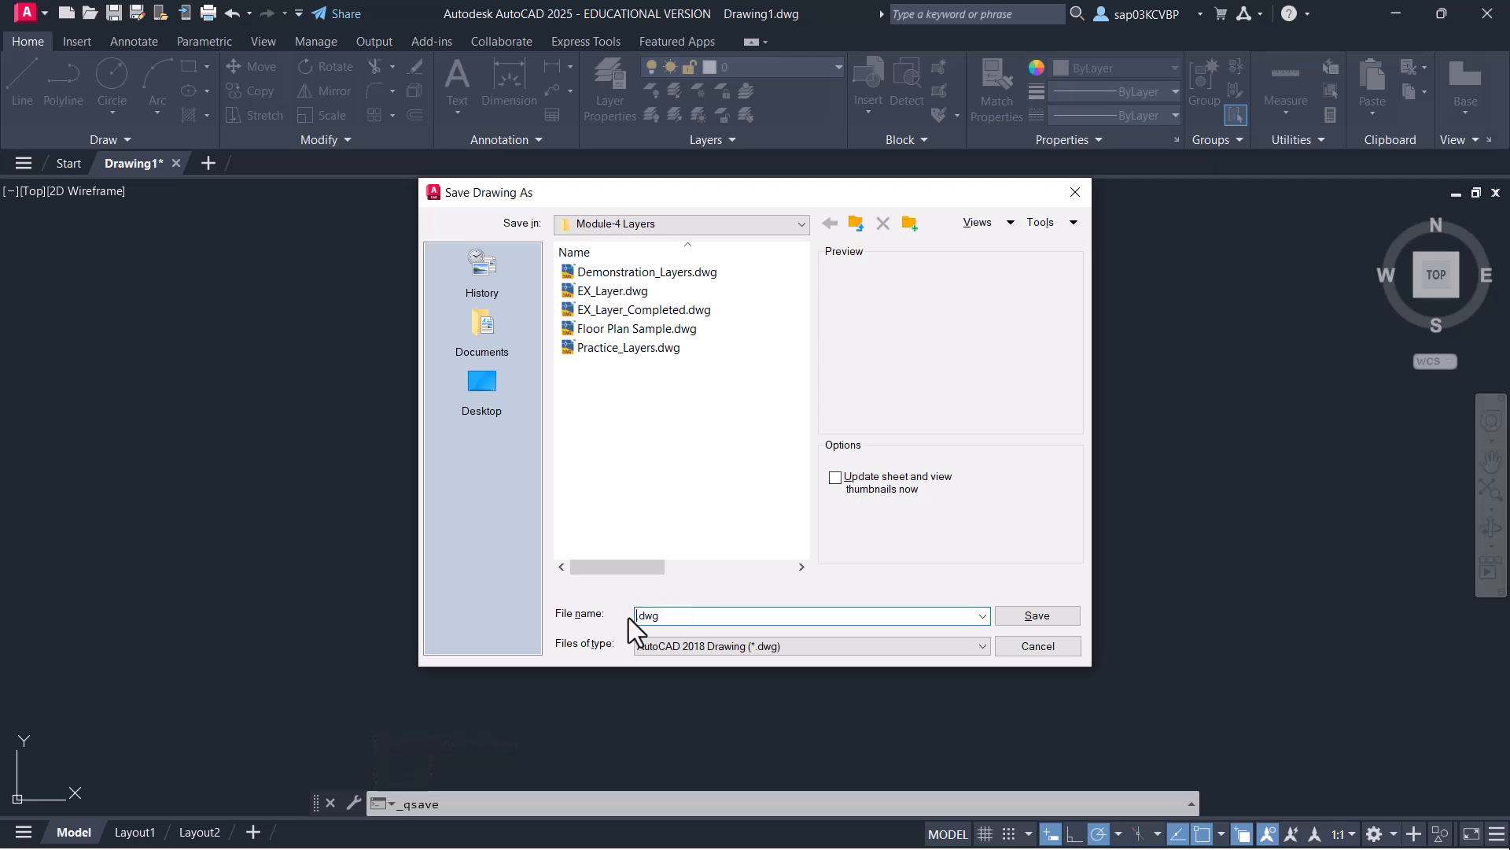
text(PRAC)
click(1032, 611)
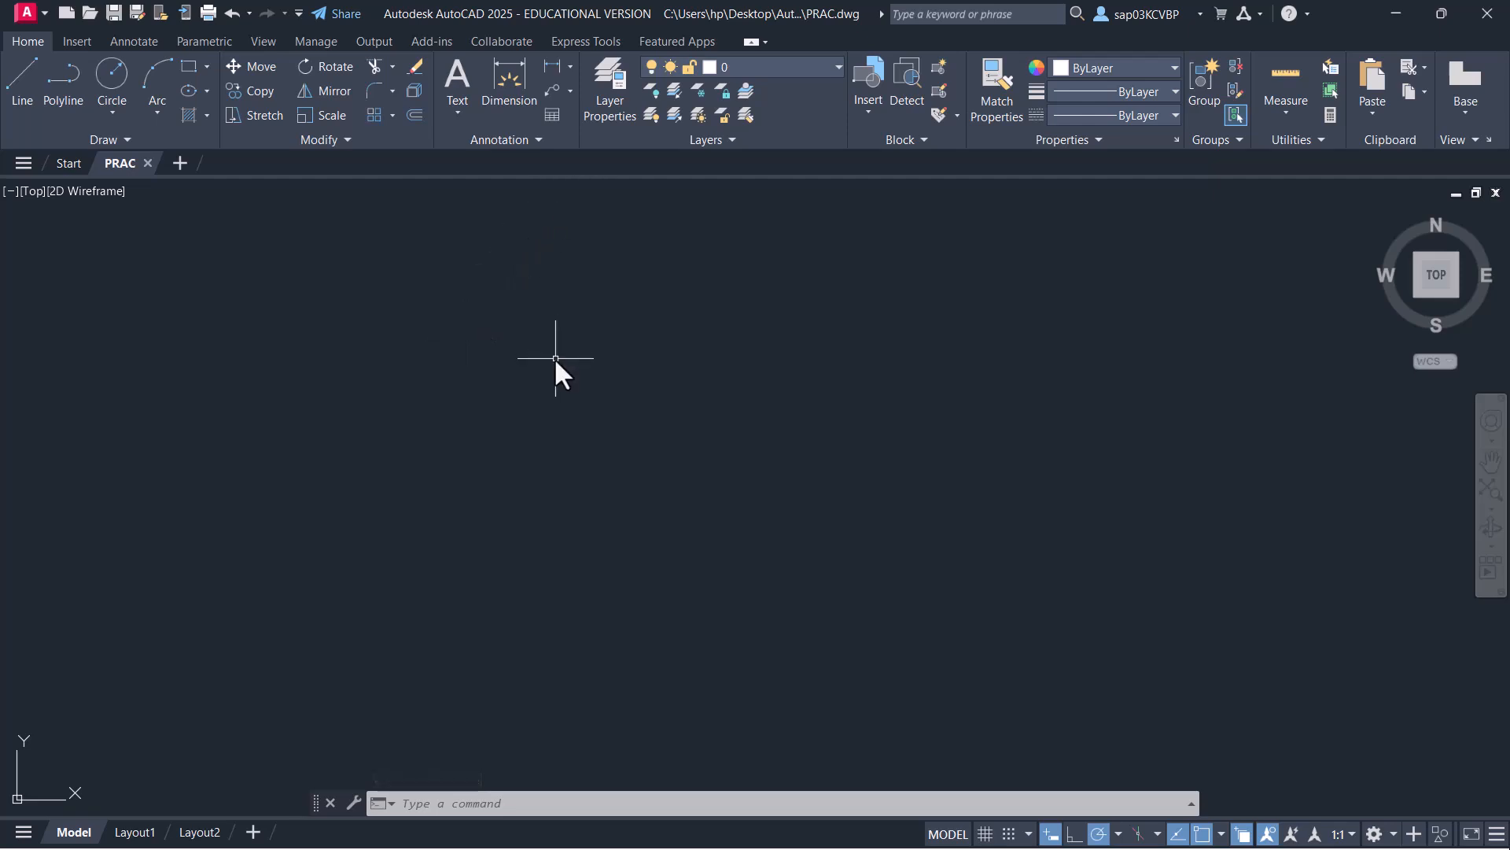
Create a new layer named Object in the Layer Properties Manager
text(la)
key(Return)
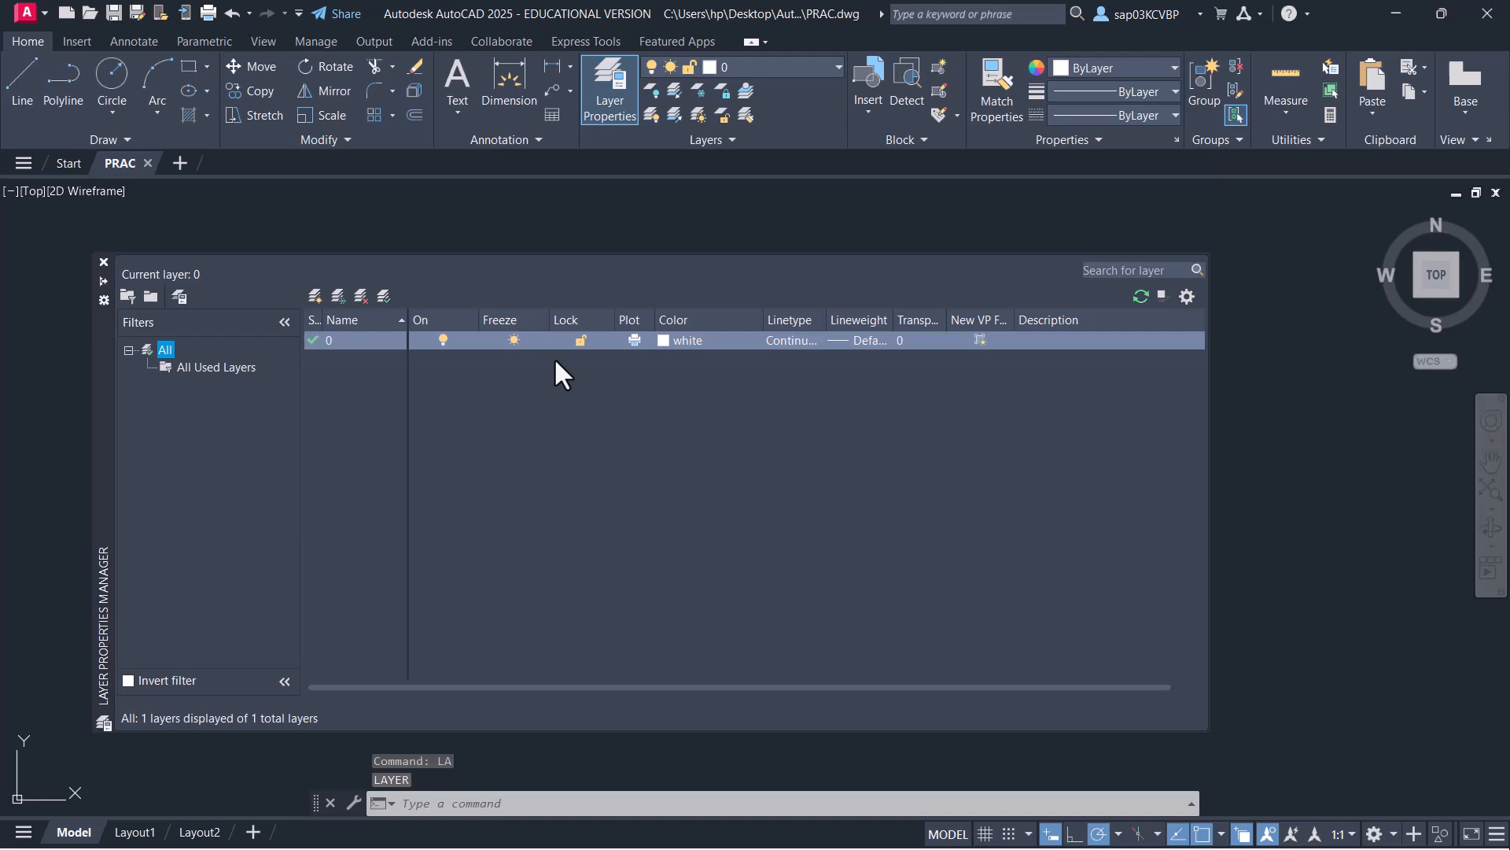
click(100, 263)
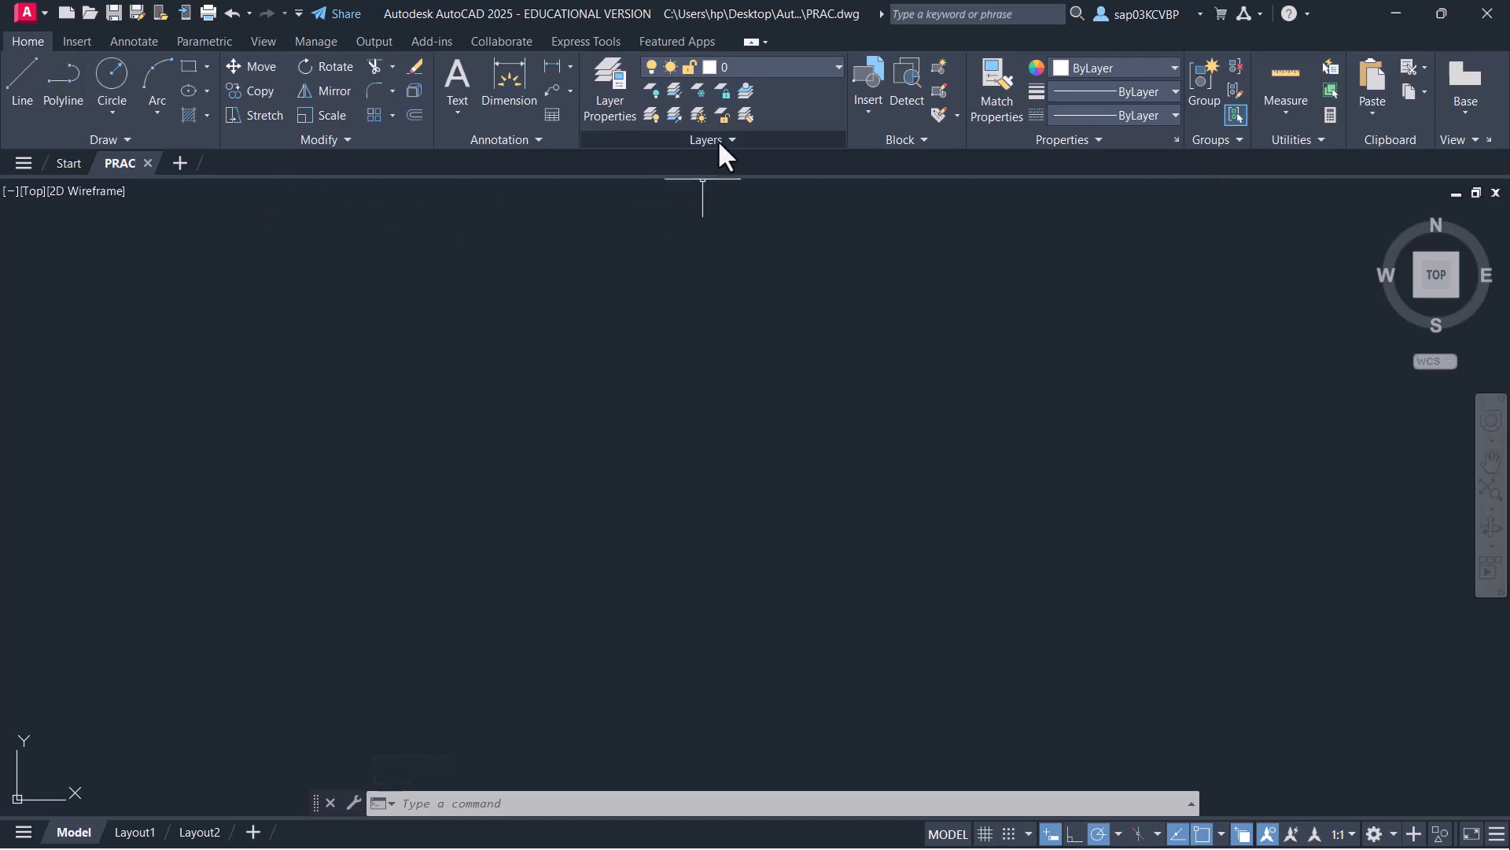
click(607, 111)
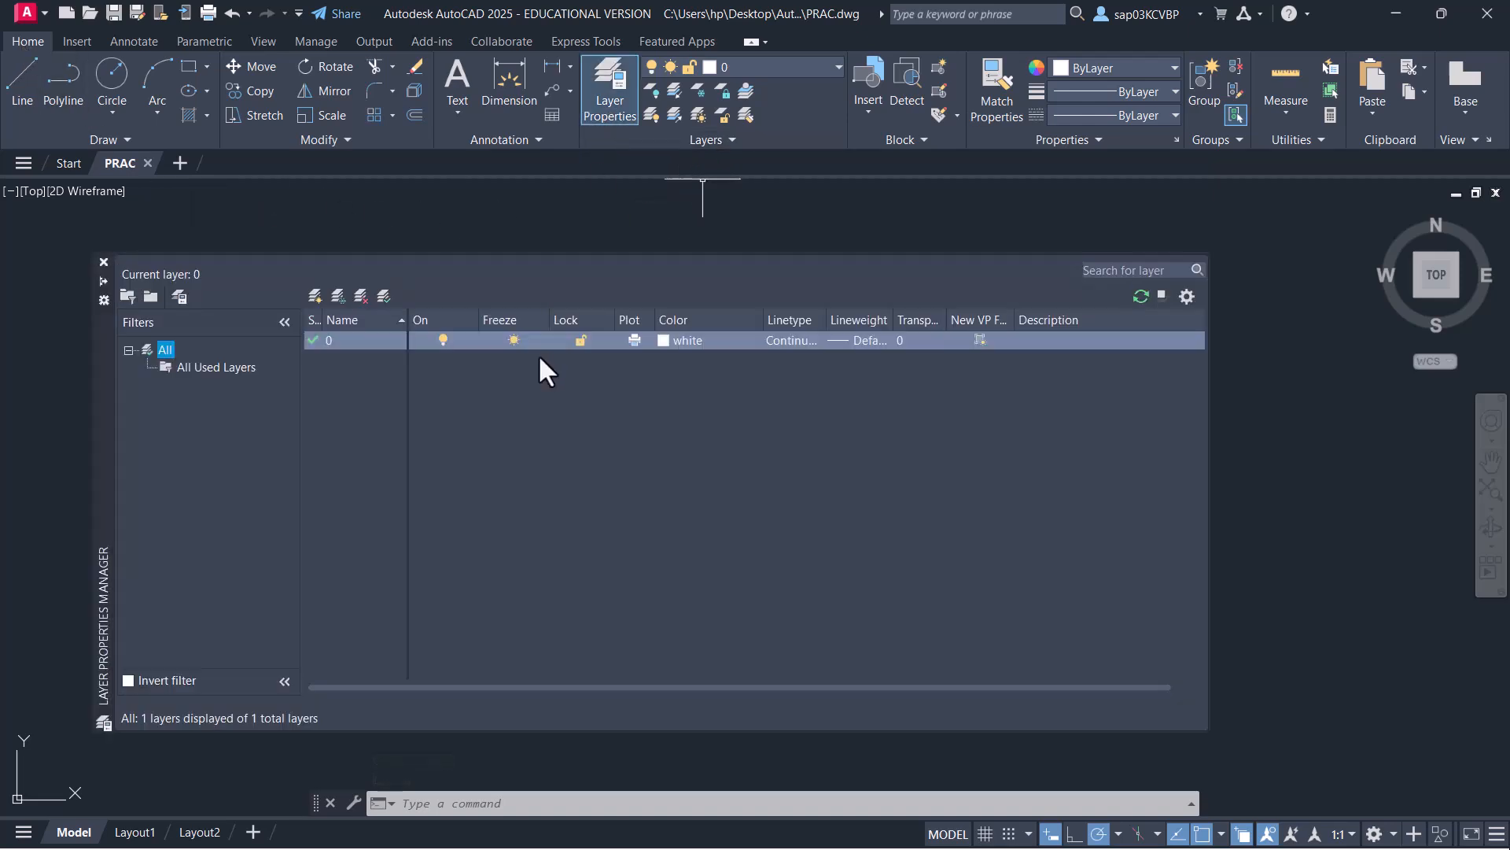
click(315, 297)
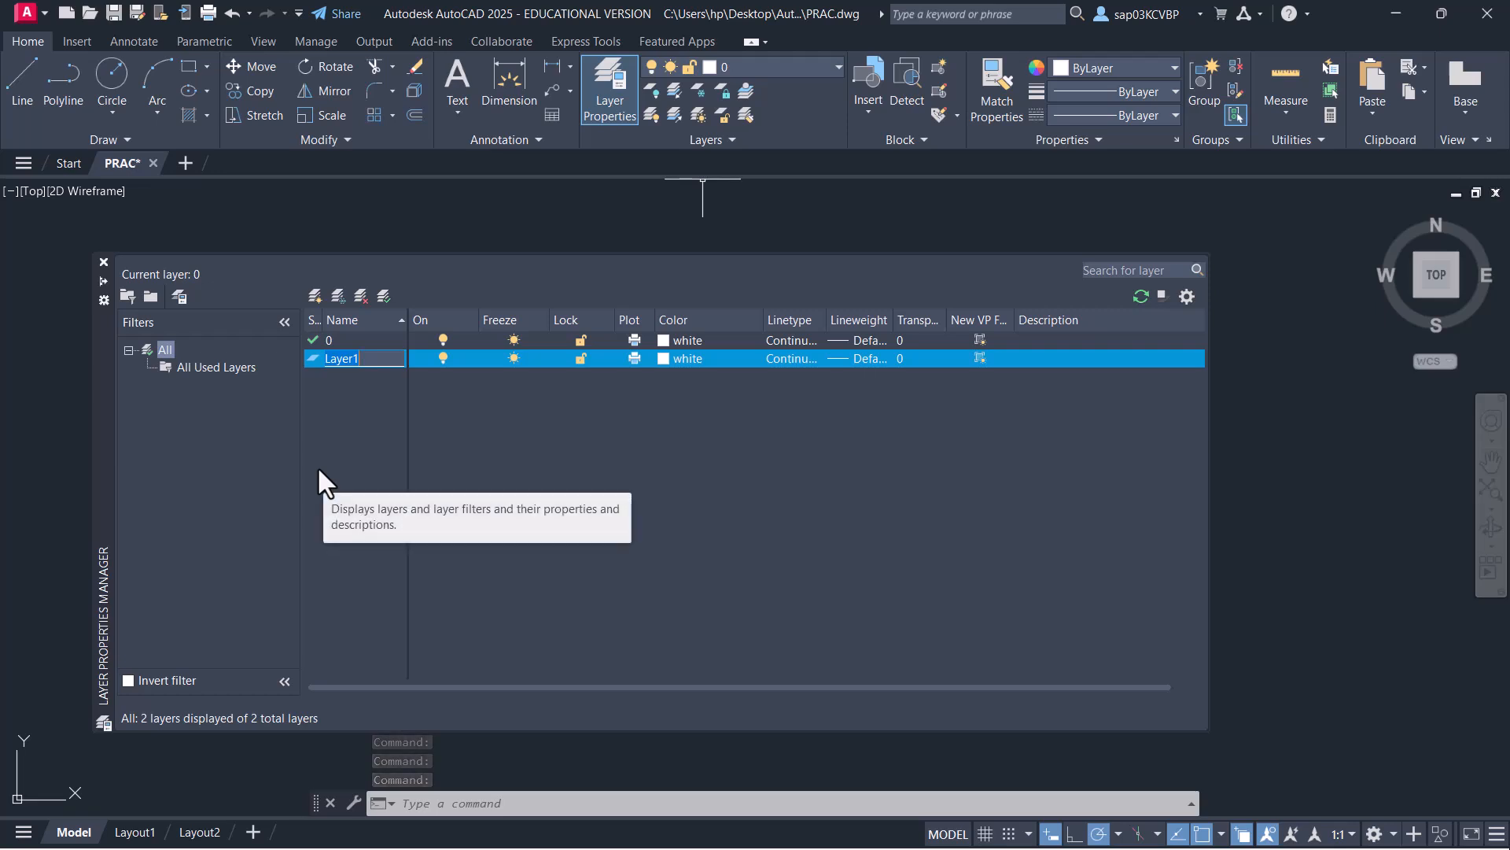
text(O)
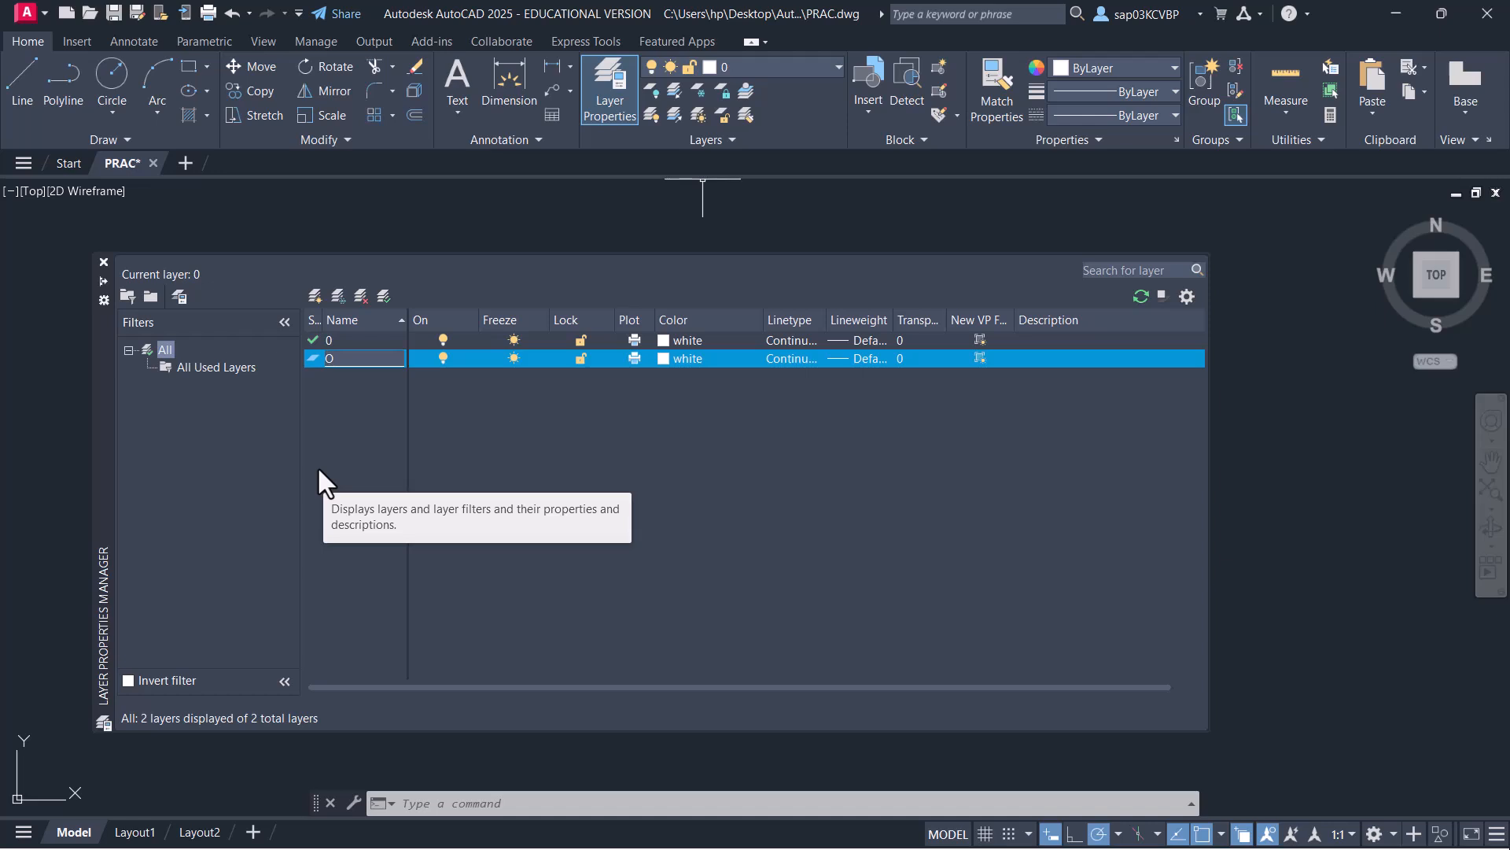
text(bject)
key(Return)
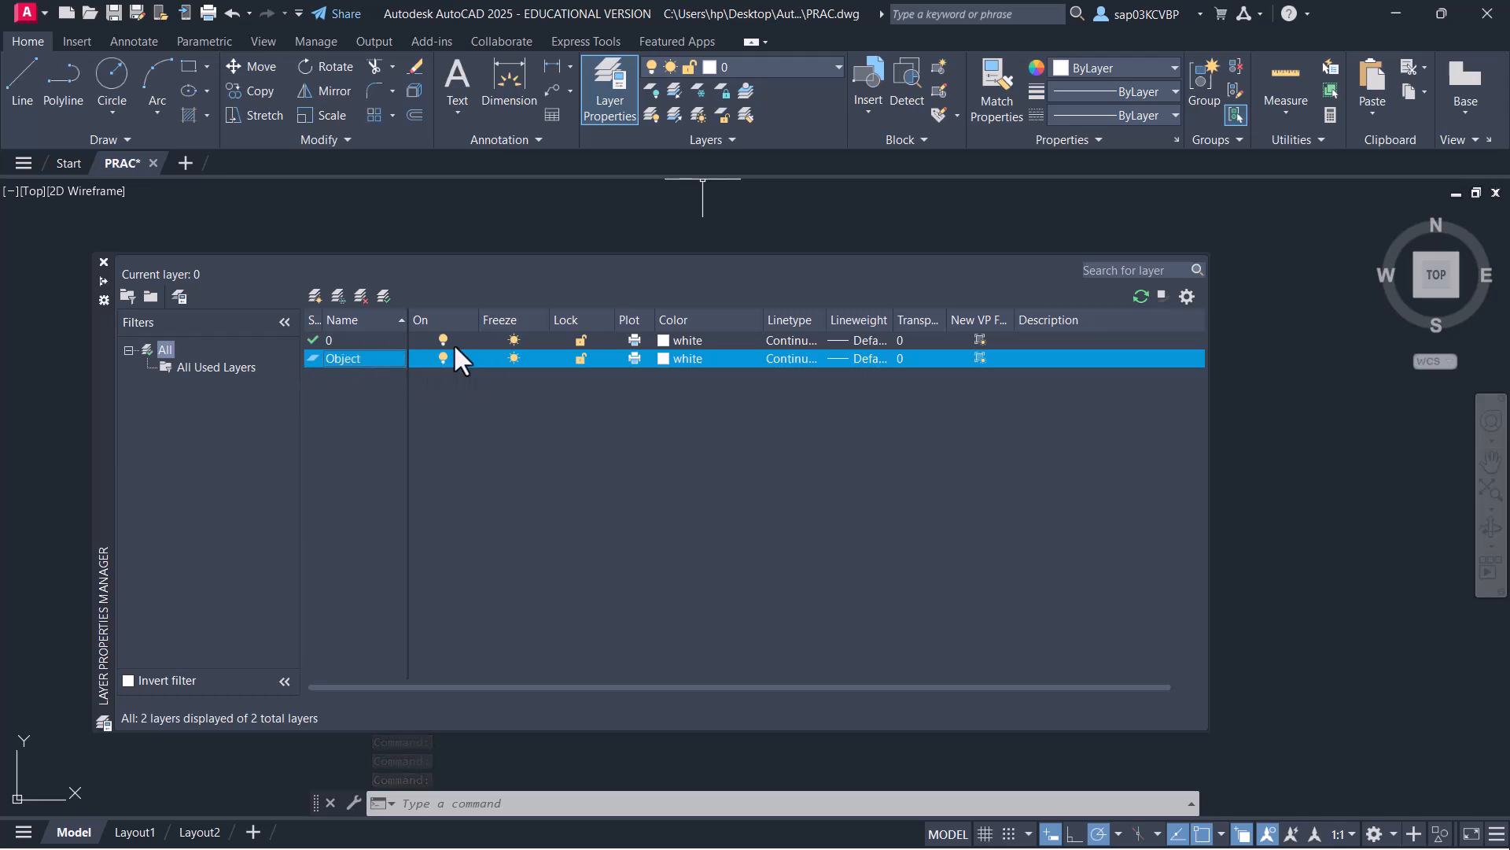
Set the Object layer's lineweight to 0.30 mm, widening the layer list's columns so their headings are readable
drag(320, 321, 360, 338)
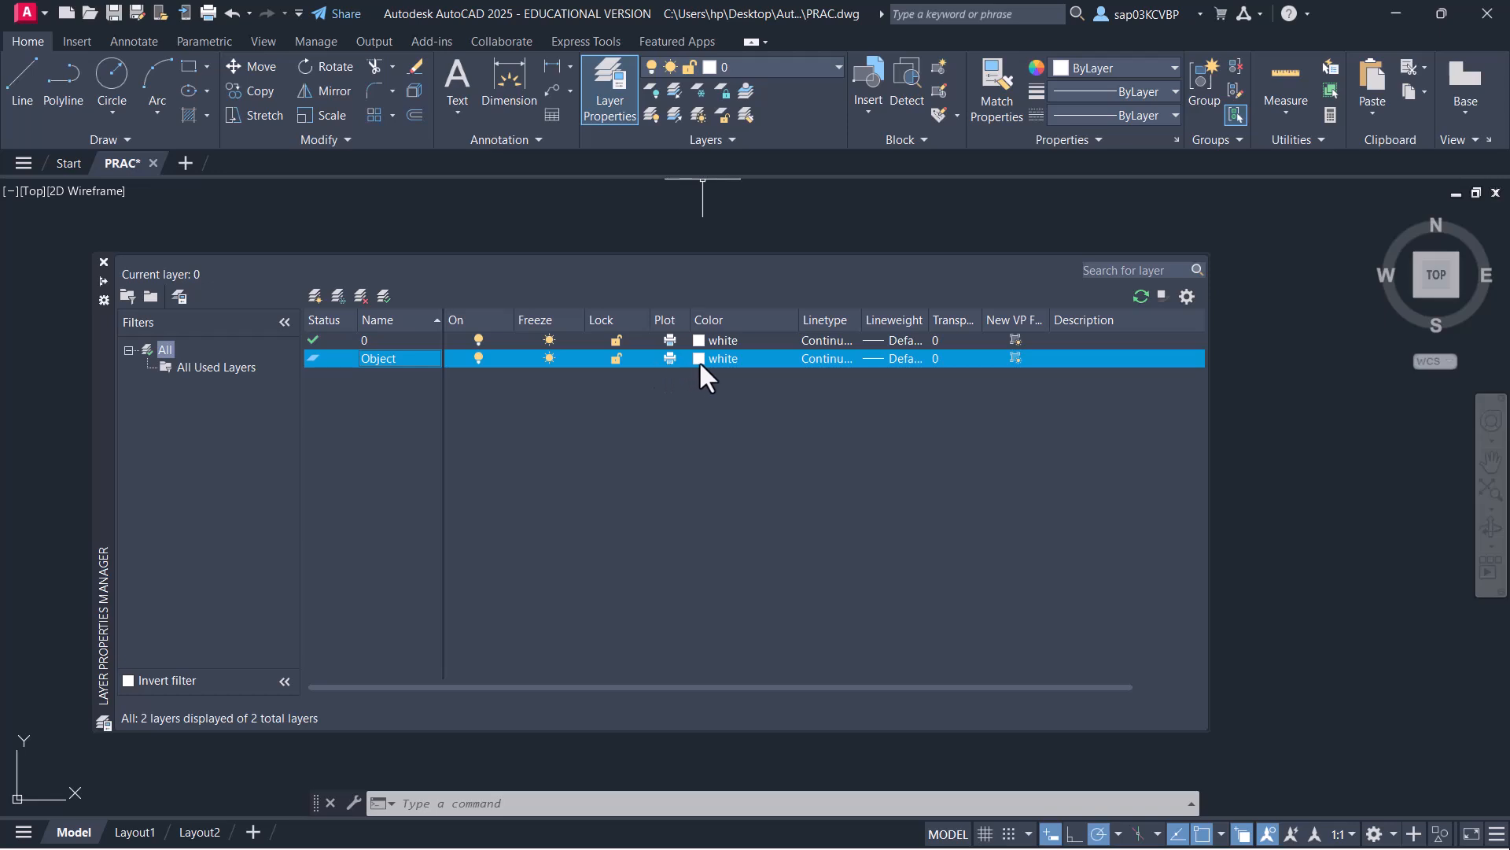
drag(797, 318, 964, 316)
click(917, 357)
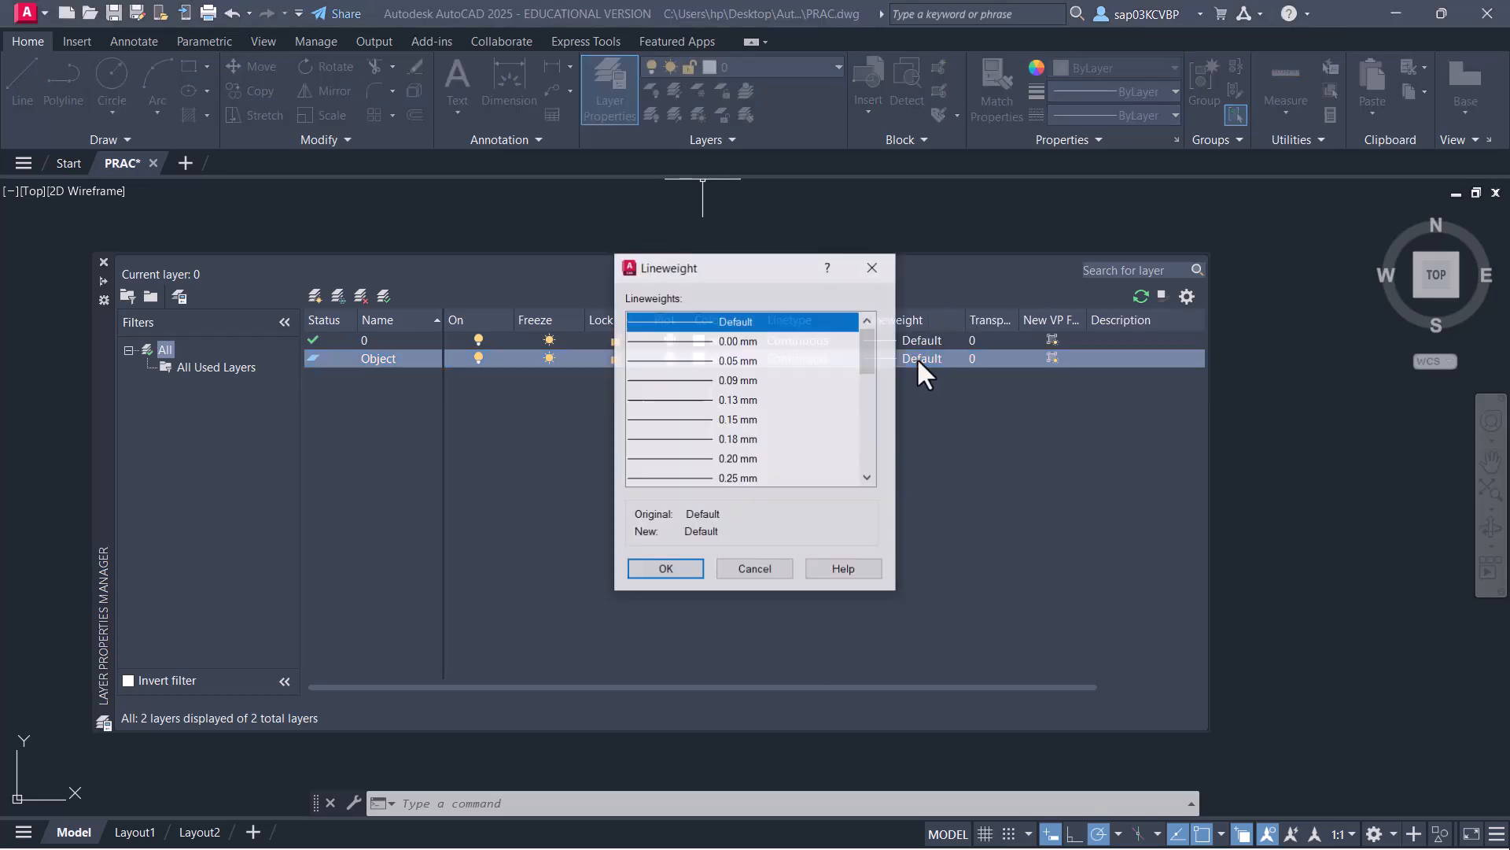
scroll(734, 454, down, 3)
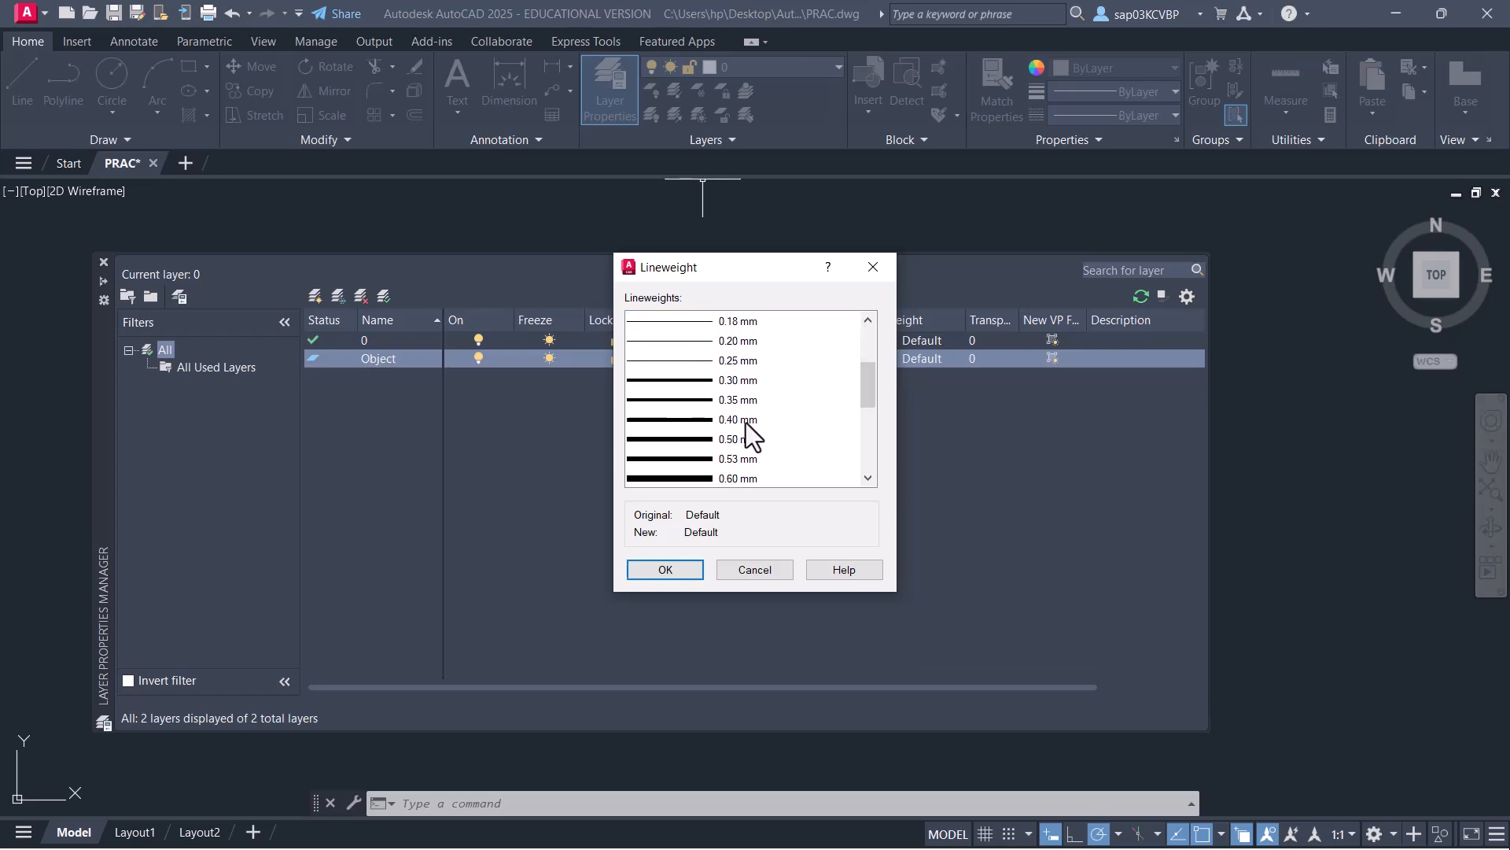
click(743, 381)
click(687, 571)
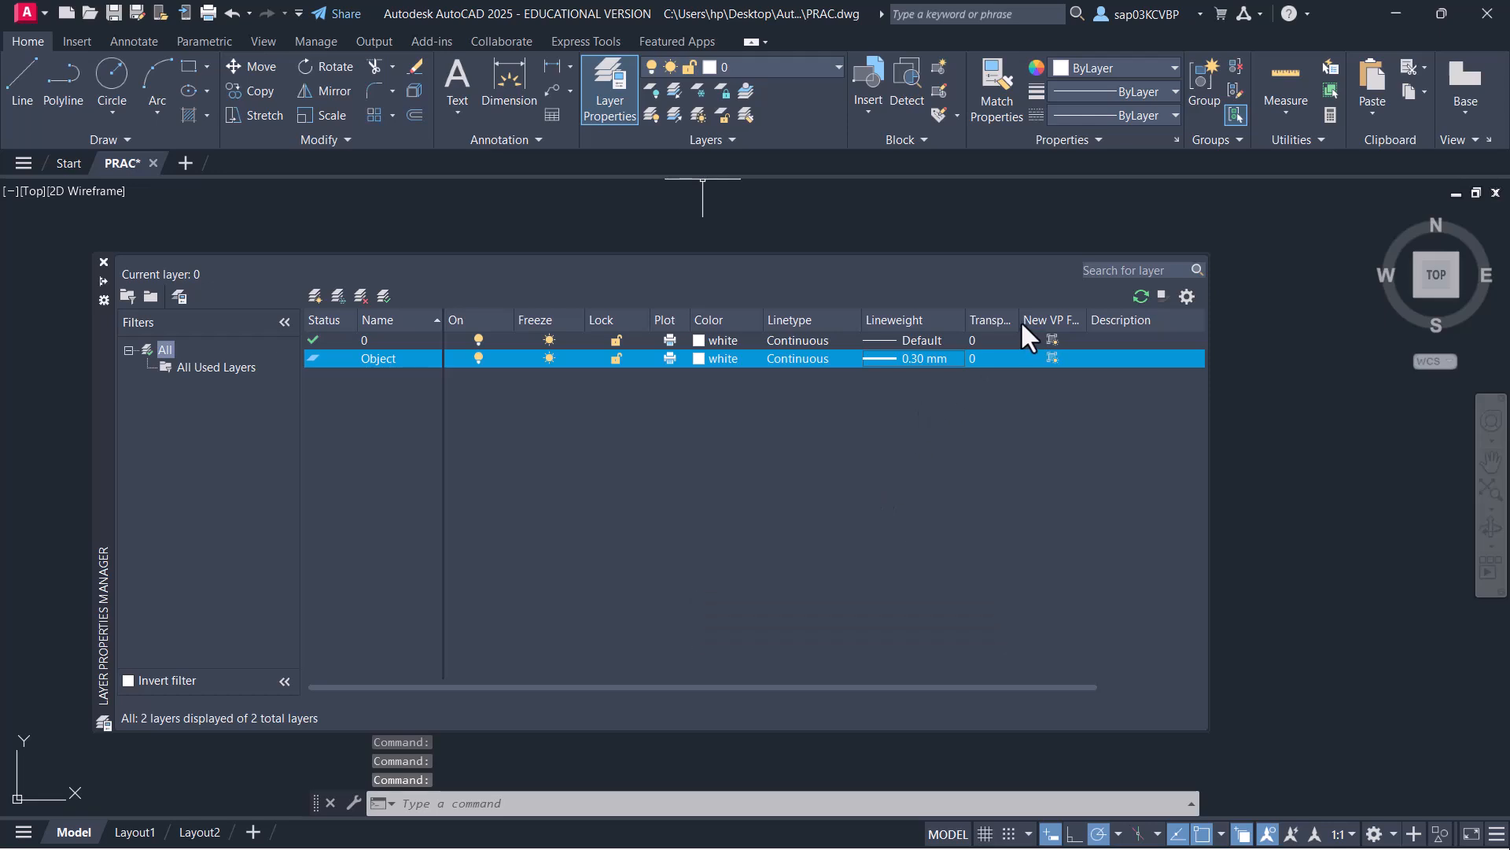
drag(1021, 320, 1029, 320)
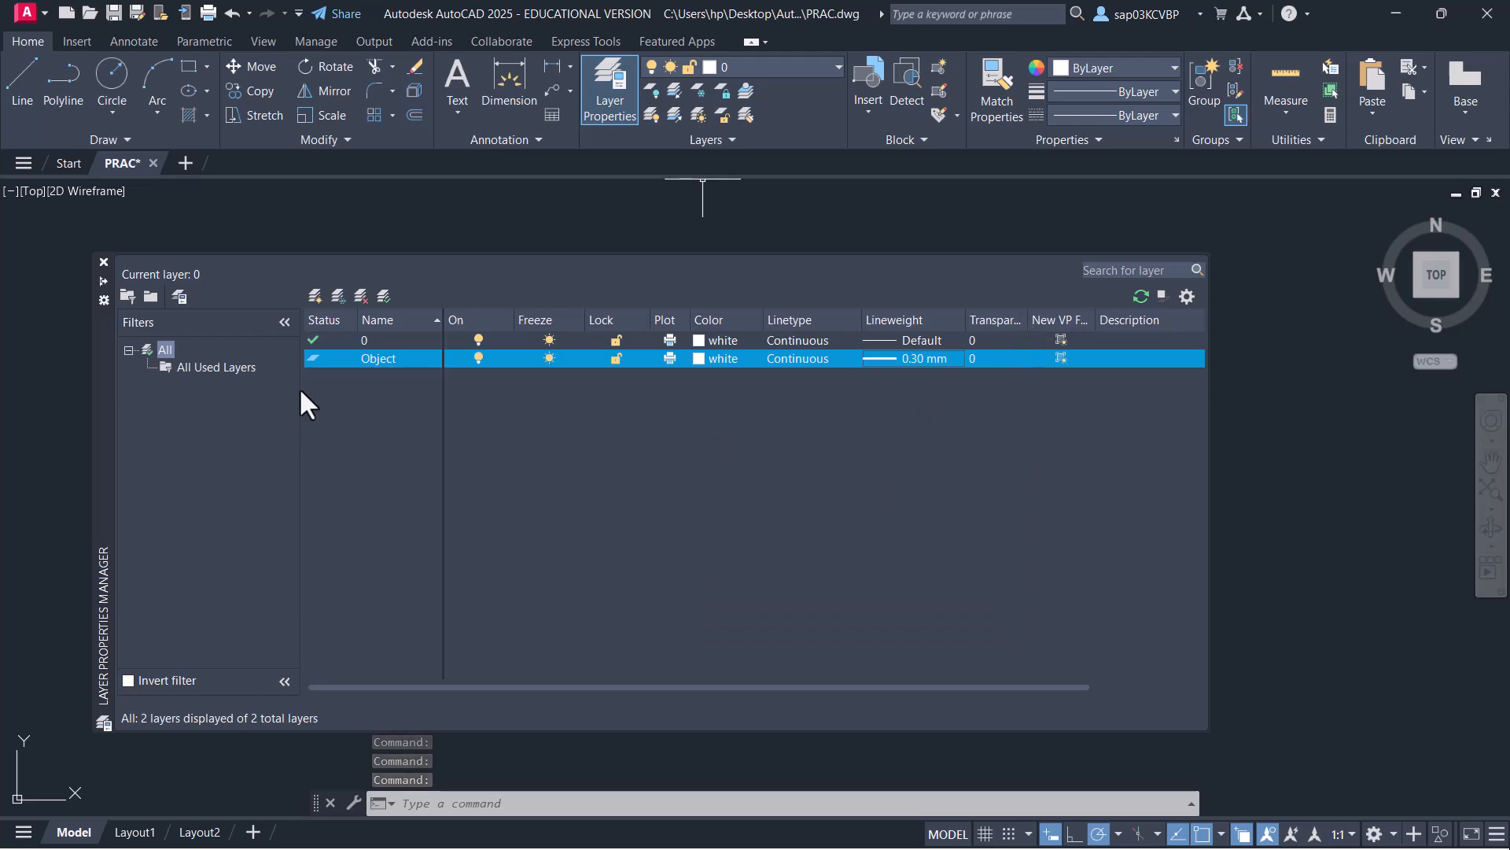
Add another layer named Dim to the layer list
click(316, 296)
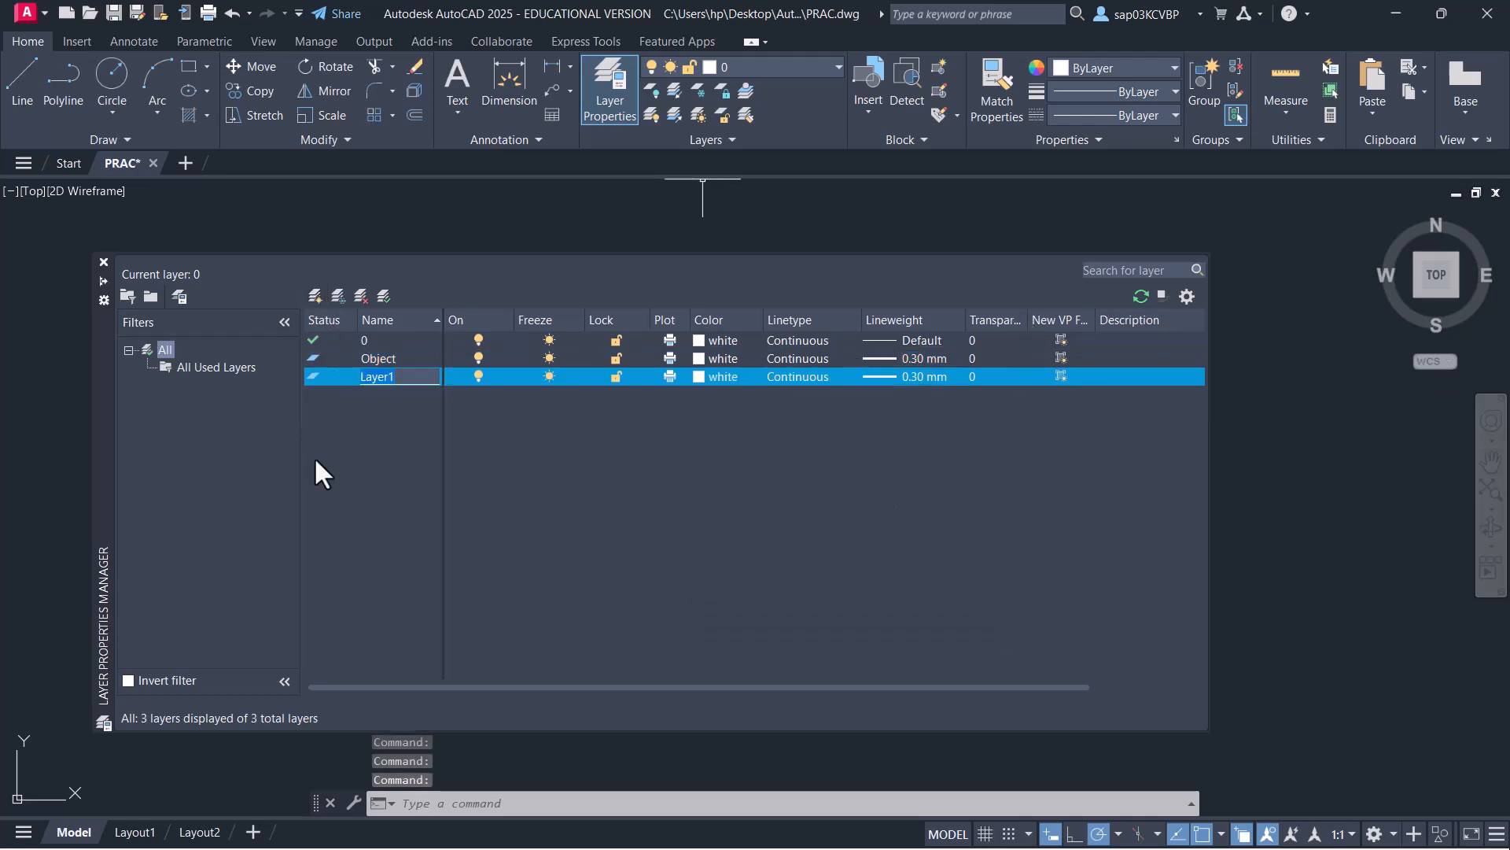
text(Dim)
key(Return)
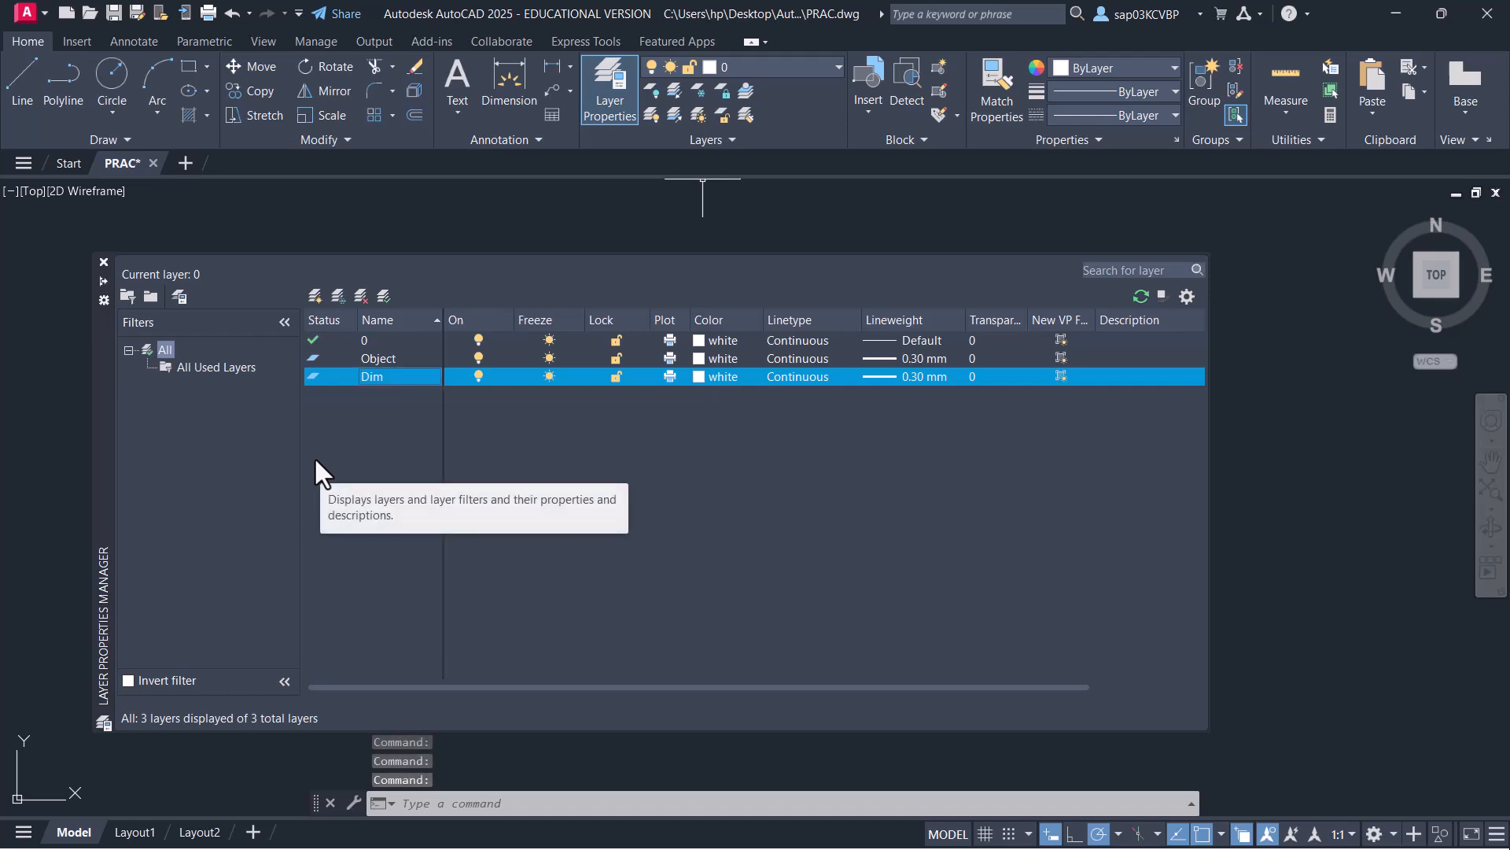
Set the Dim layer's color to index color 150 and its lineweight to Default
click(697, 377)
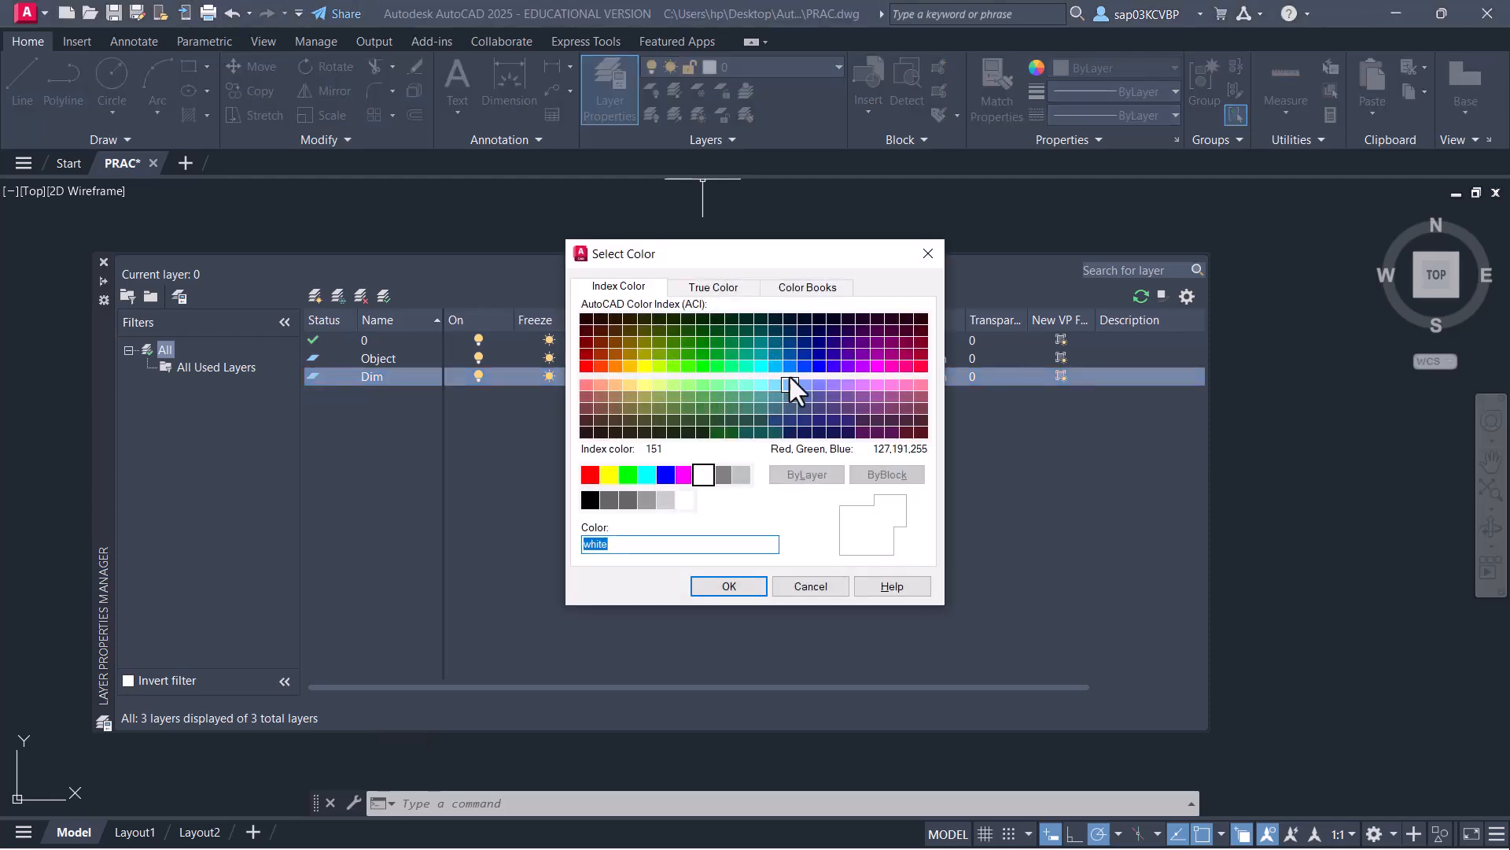
click(790, 378)
click(729, 586)
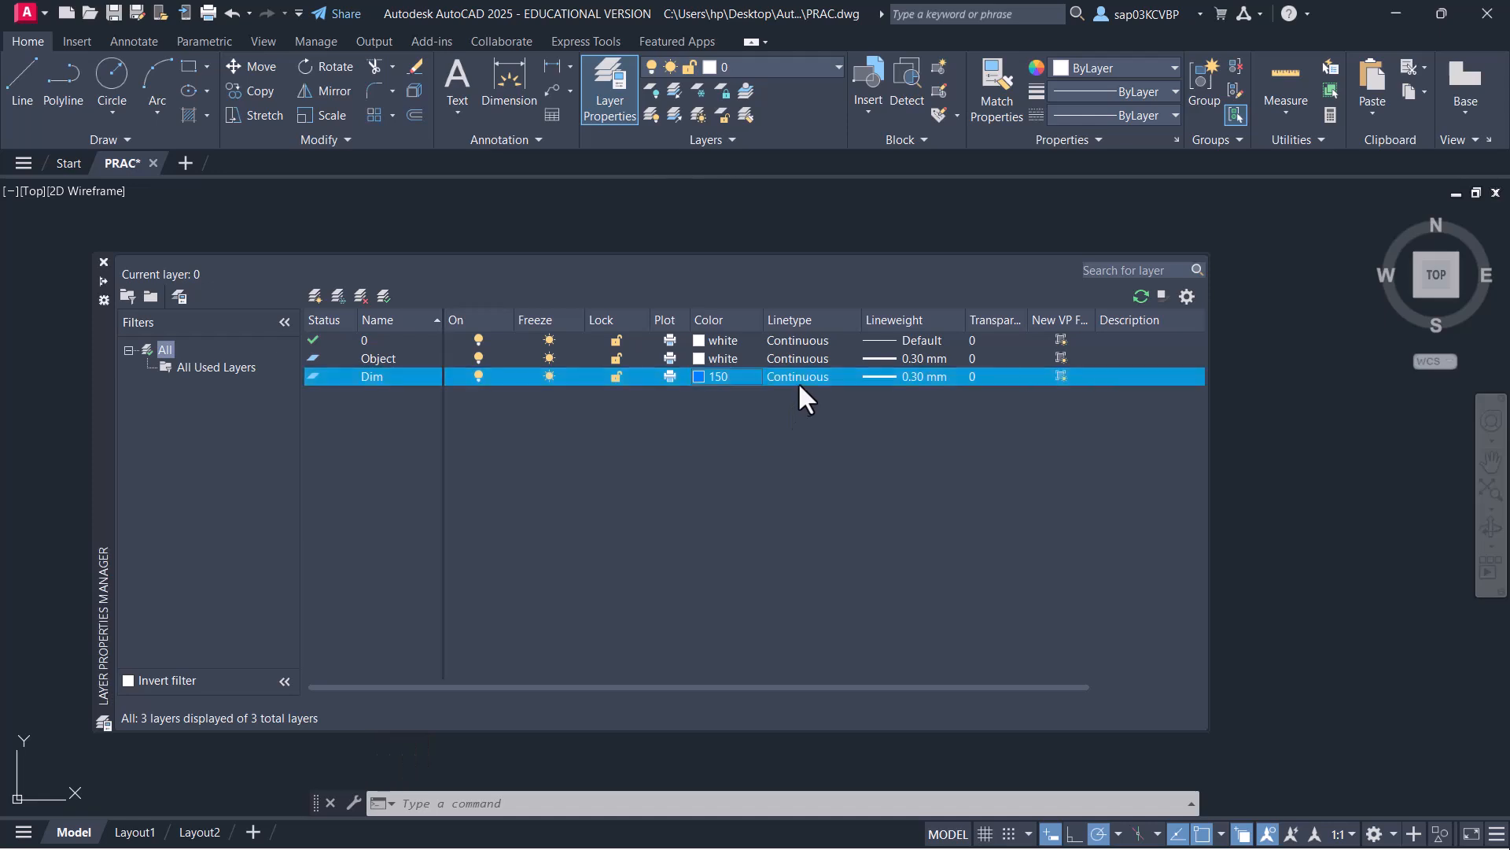
click(891, 371)
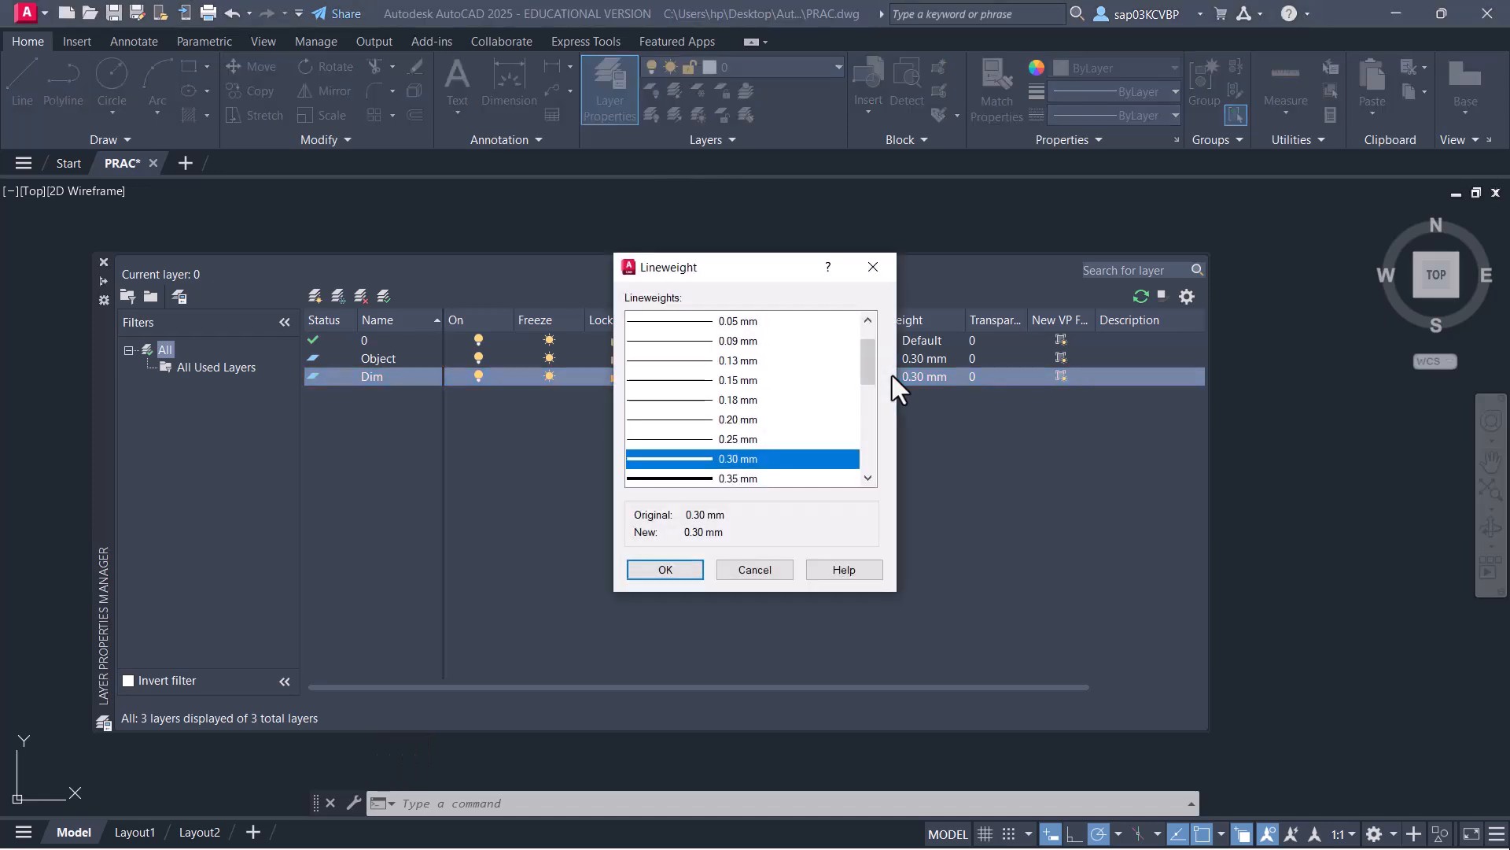
scroll(872, 372, up, 1)
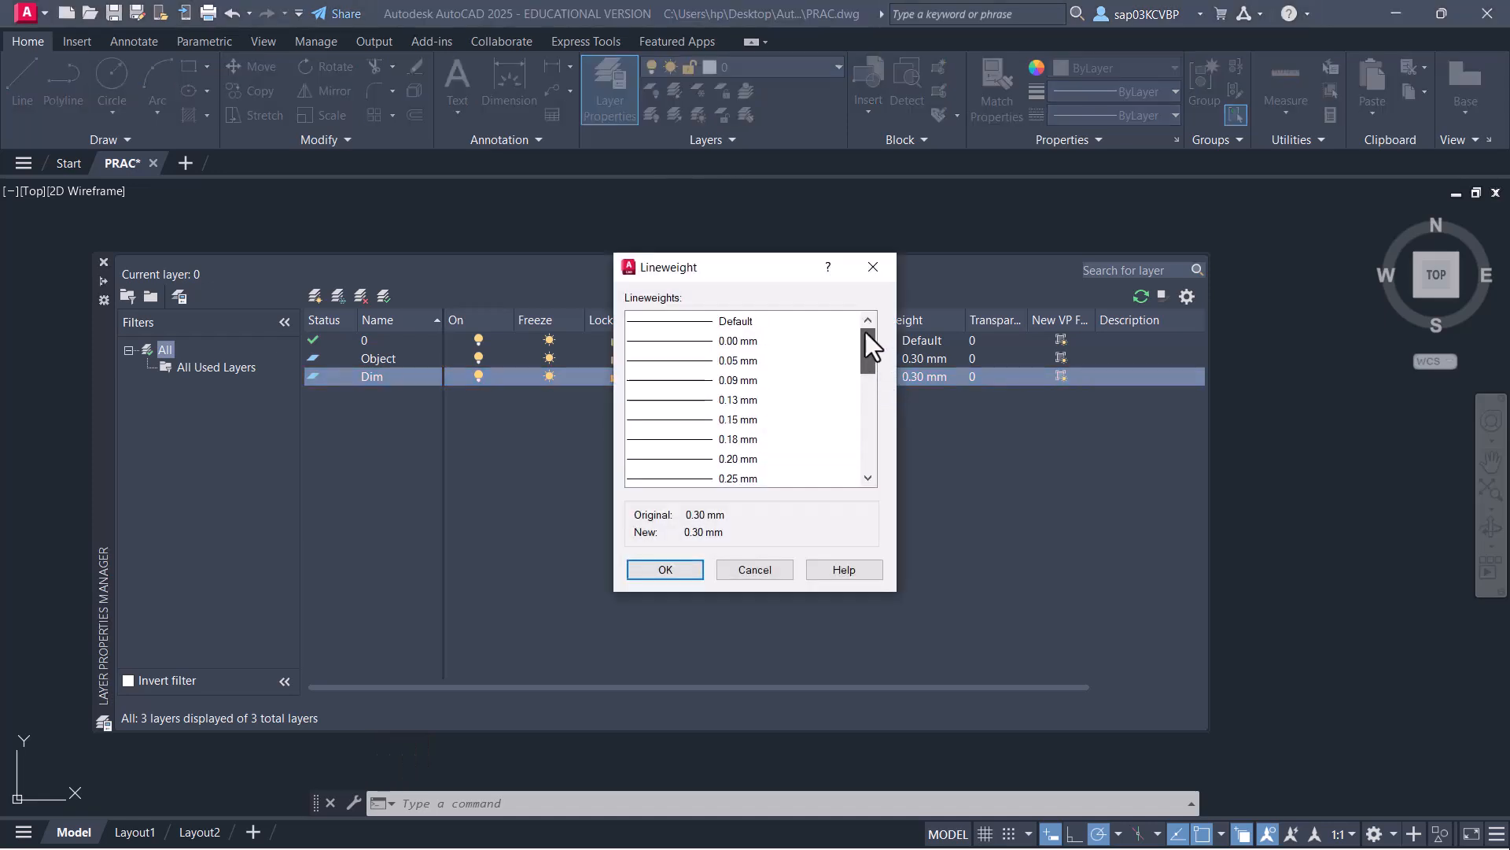
click(740, 322)
click(665, 570)
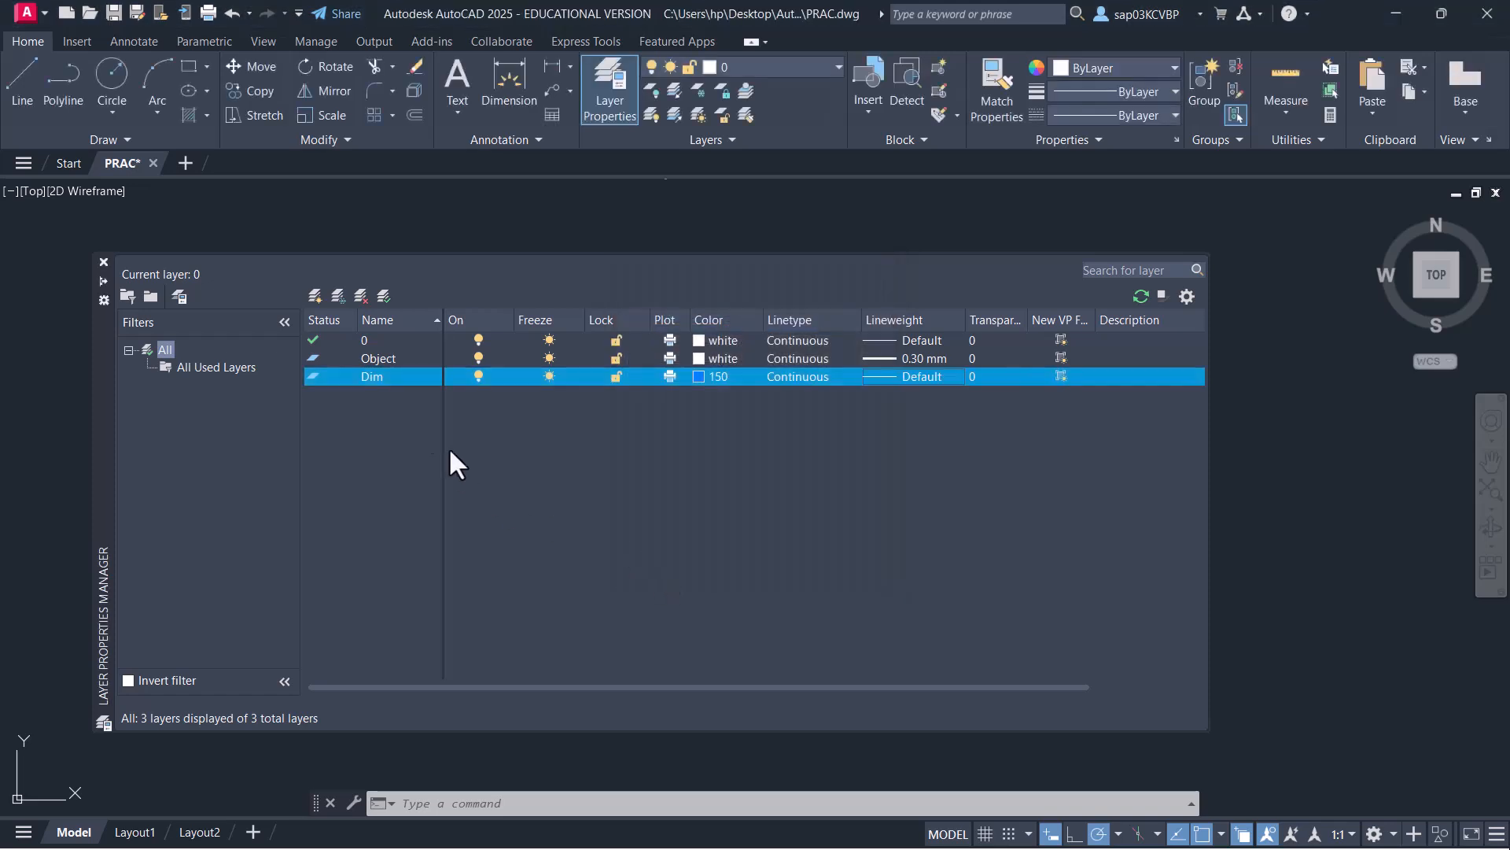
Create a new layer named Centerline and set its color to index color 52
click(315, 297)
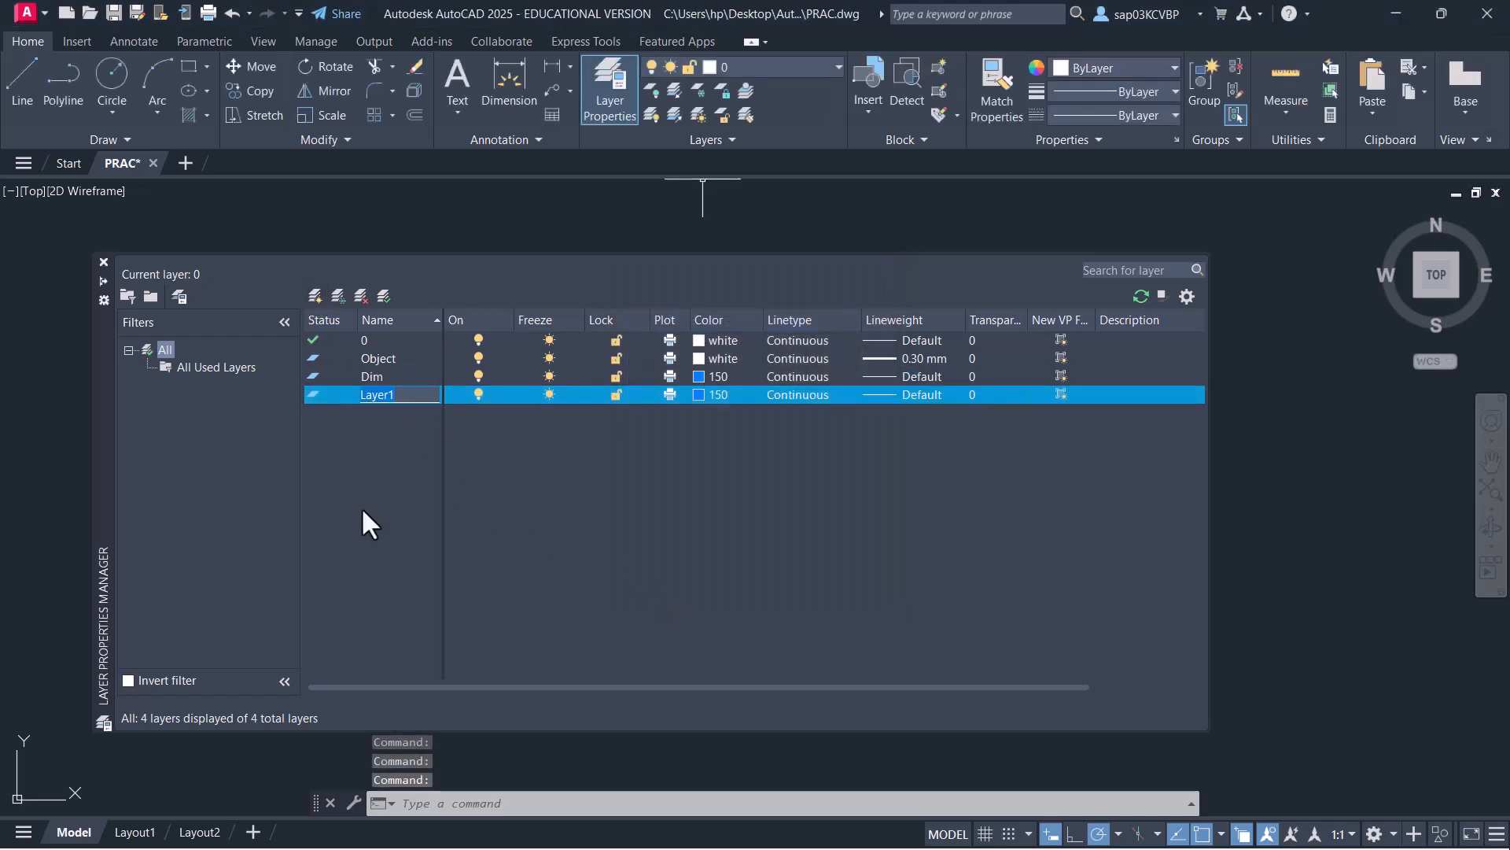
text(Centerline)
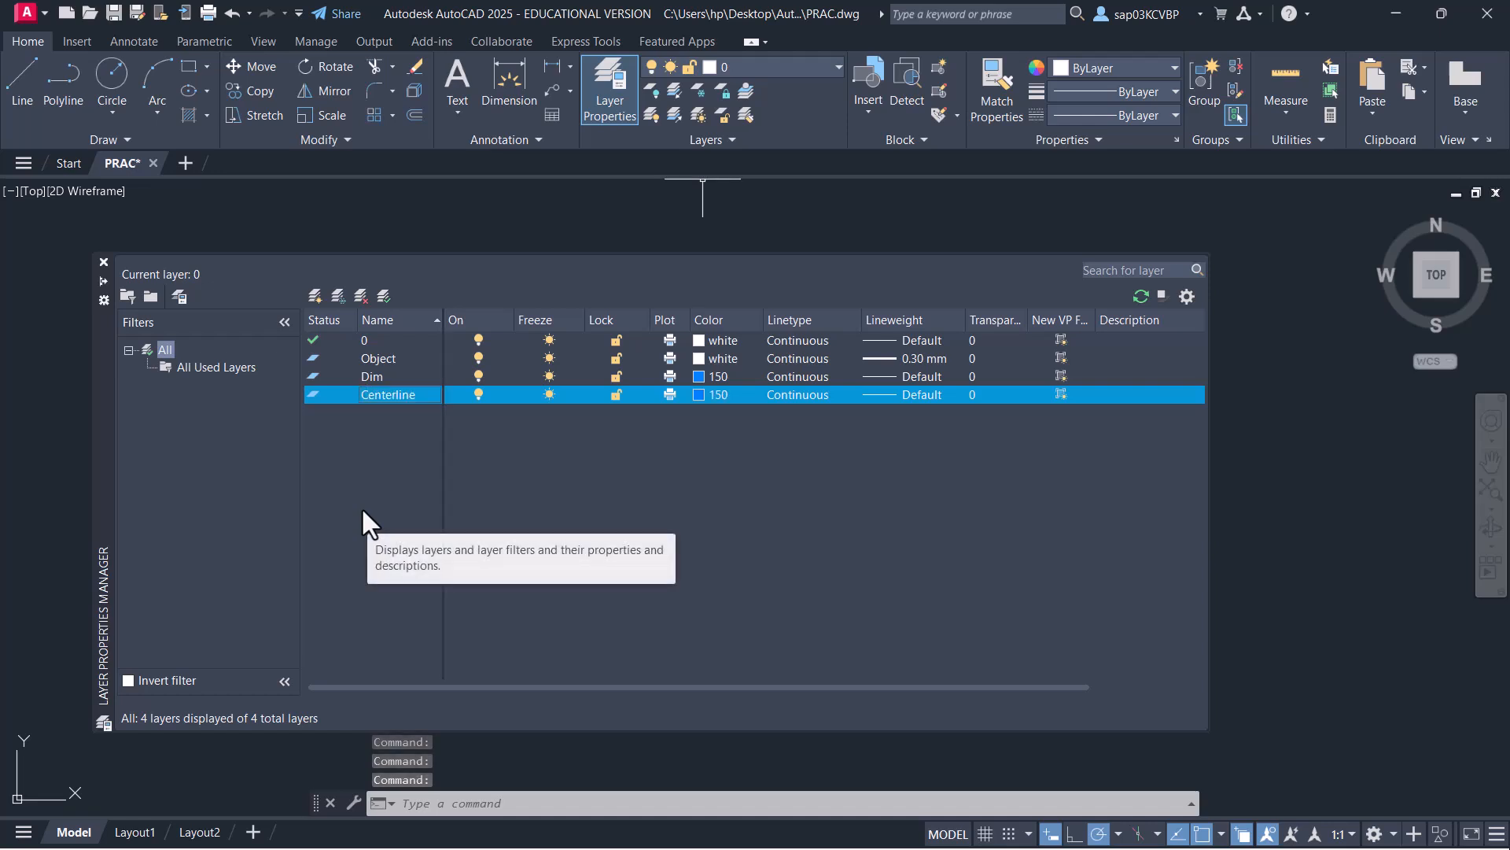
click(697, 394)
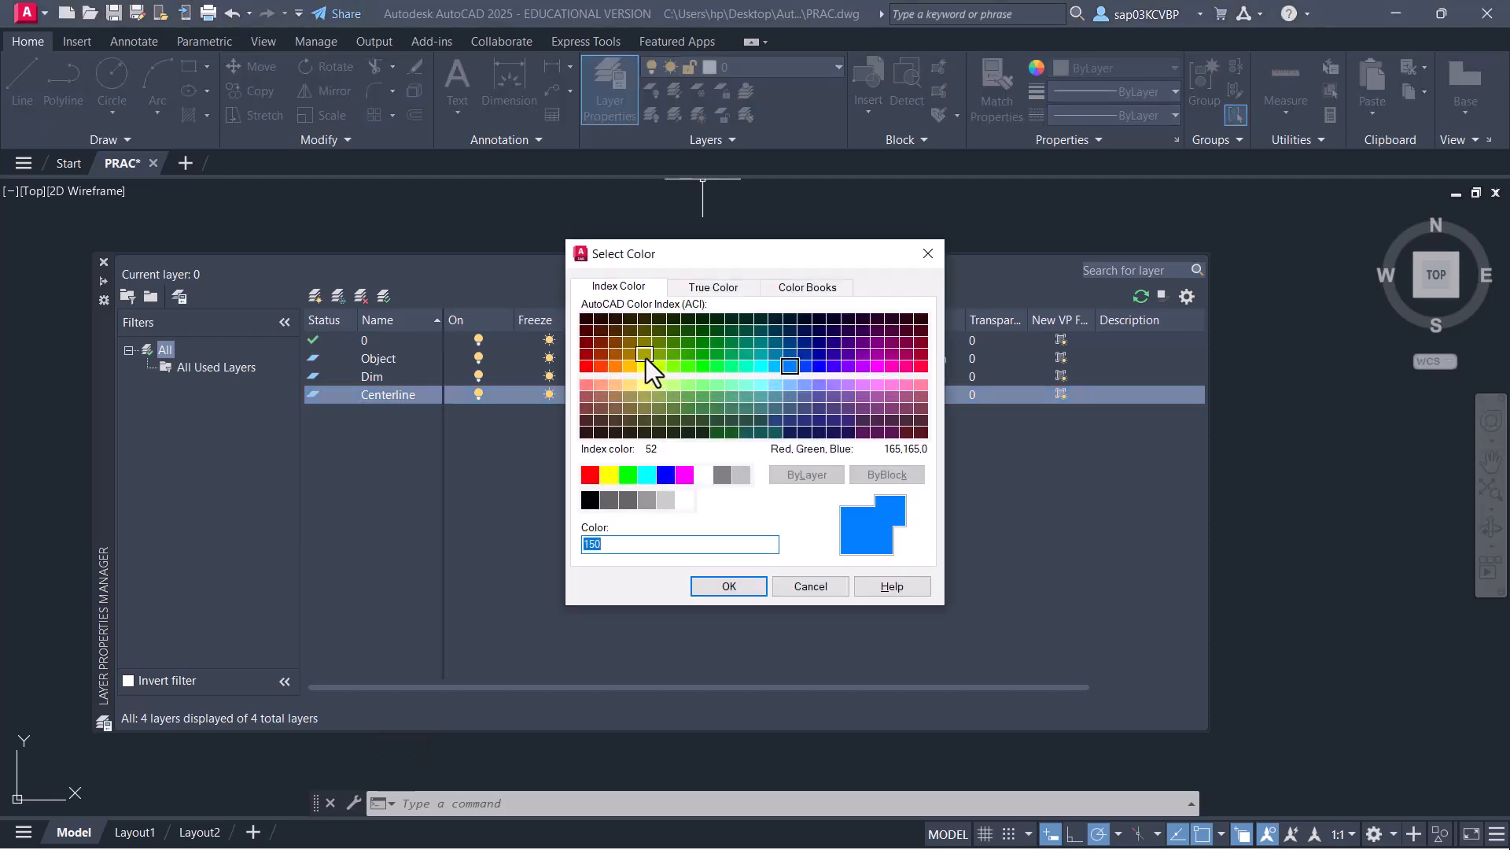
click(645, 357)
click(743, 588)
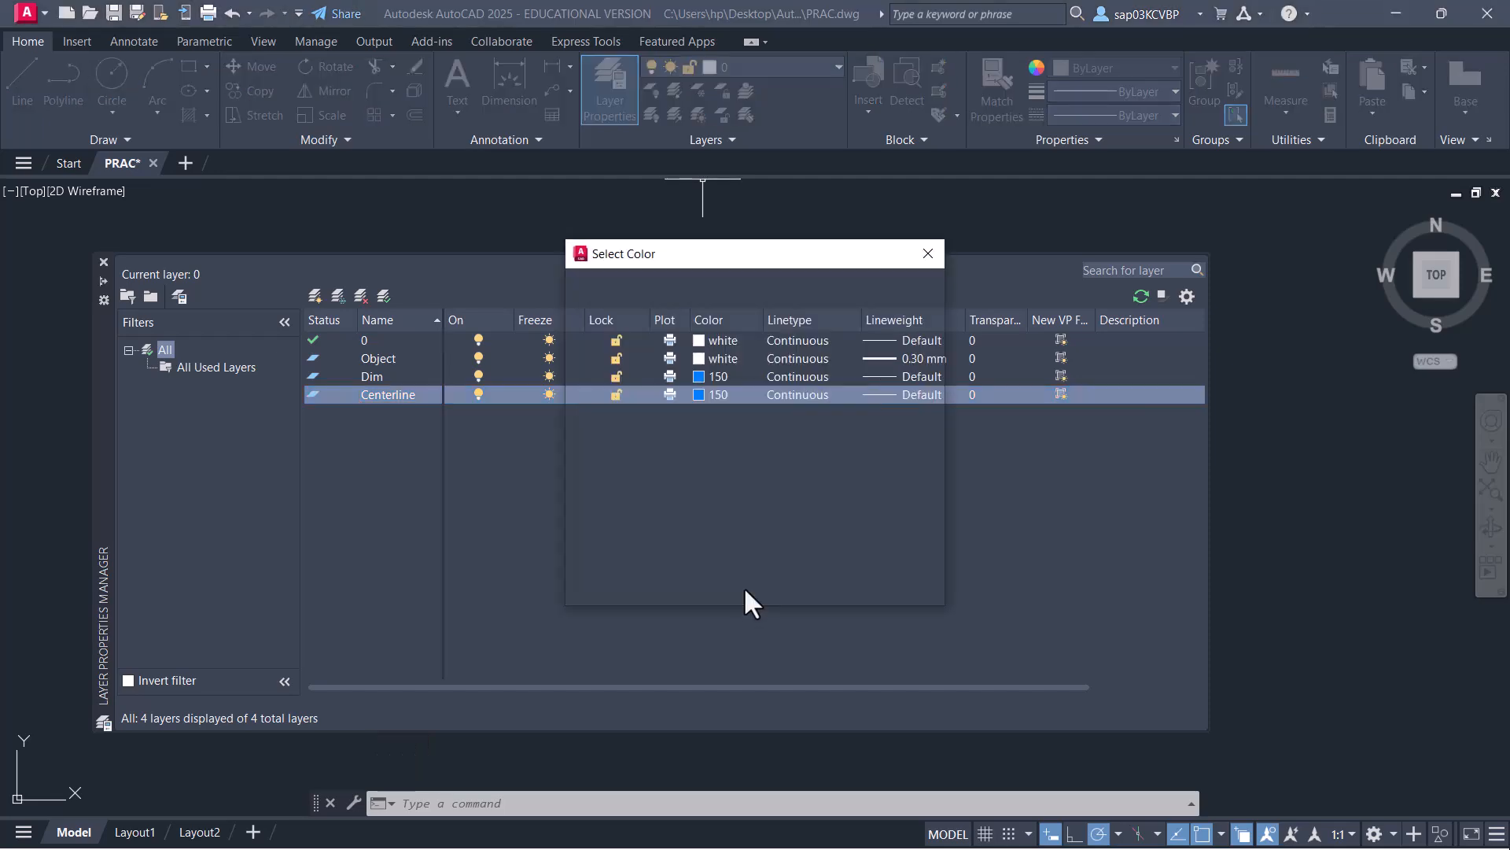
Load the CENTER linetype from acadiso.lin and assign it to the Centerline layer
click(791, 395)
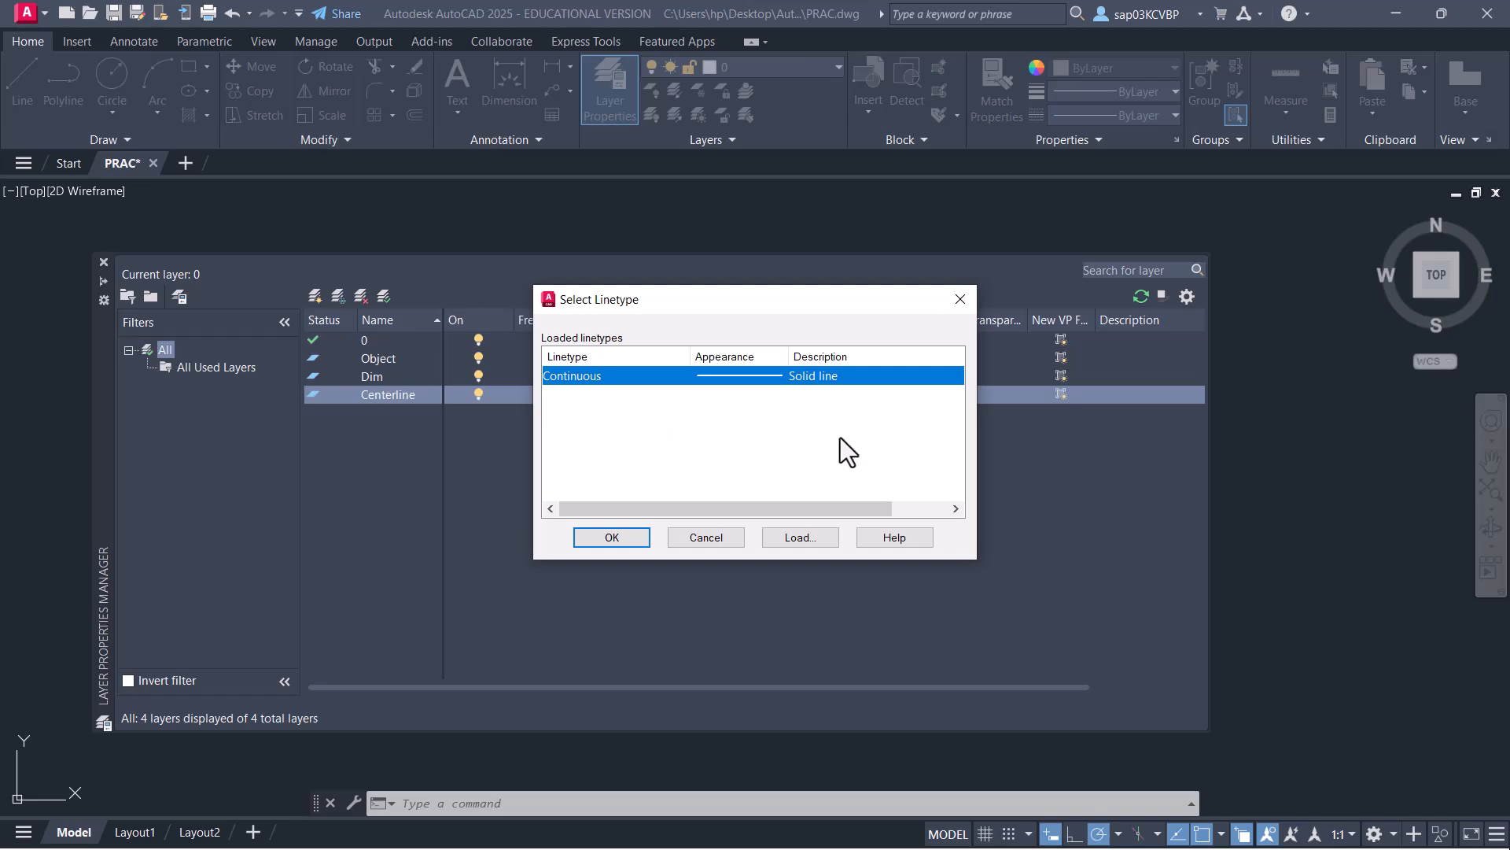
click(805, 542)
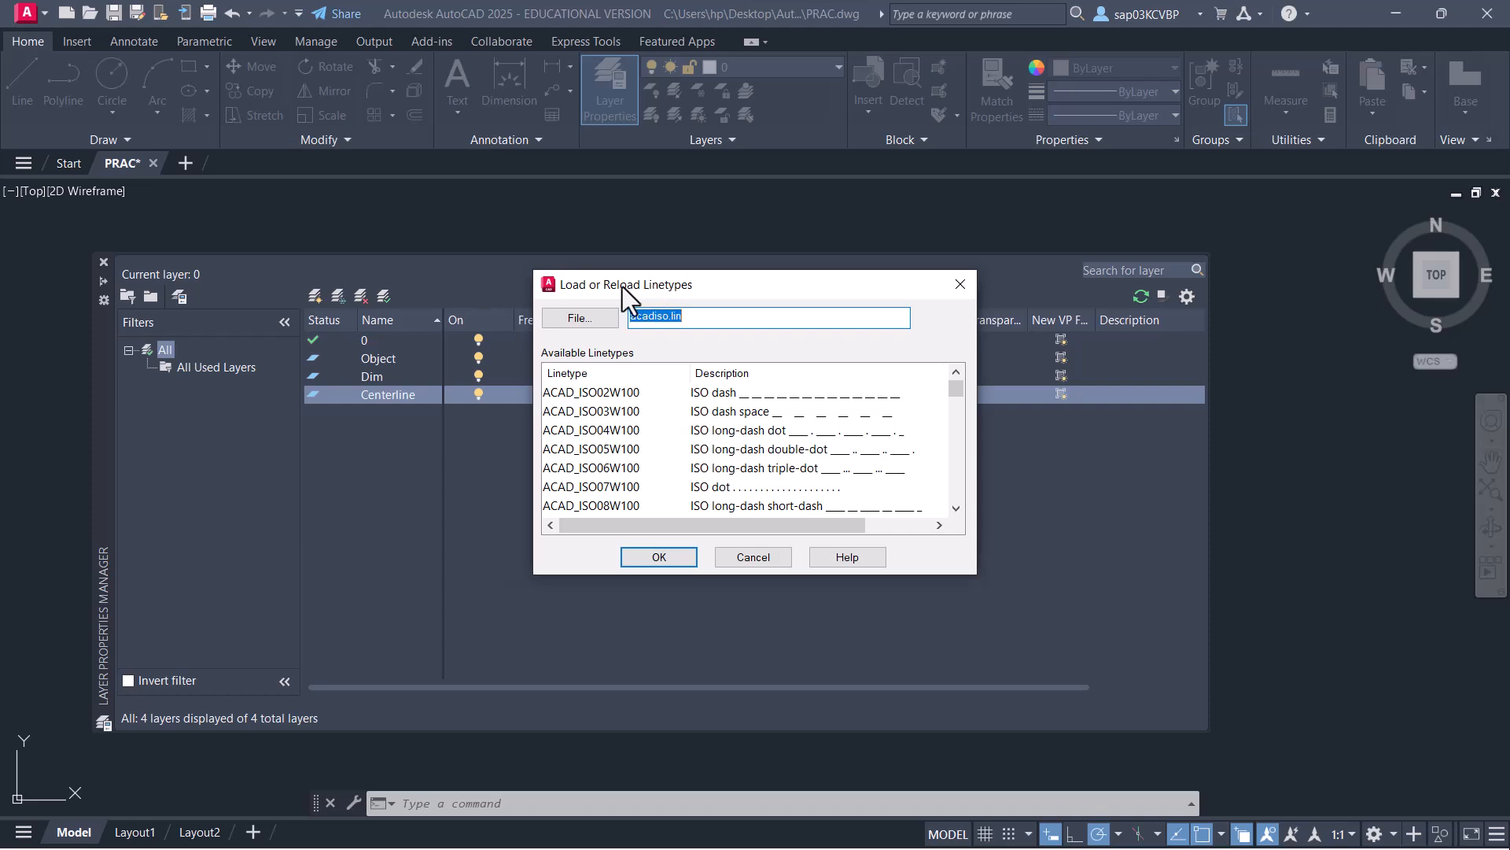
drag(622, 287, 276, 281)
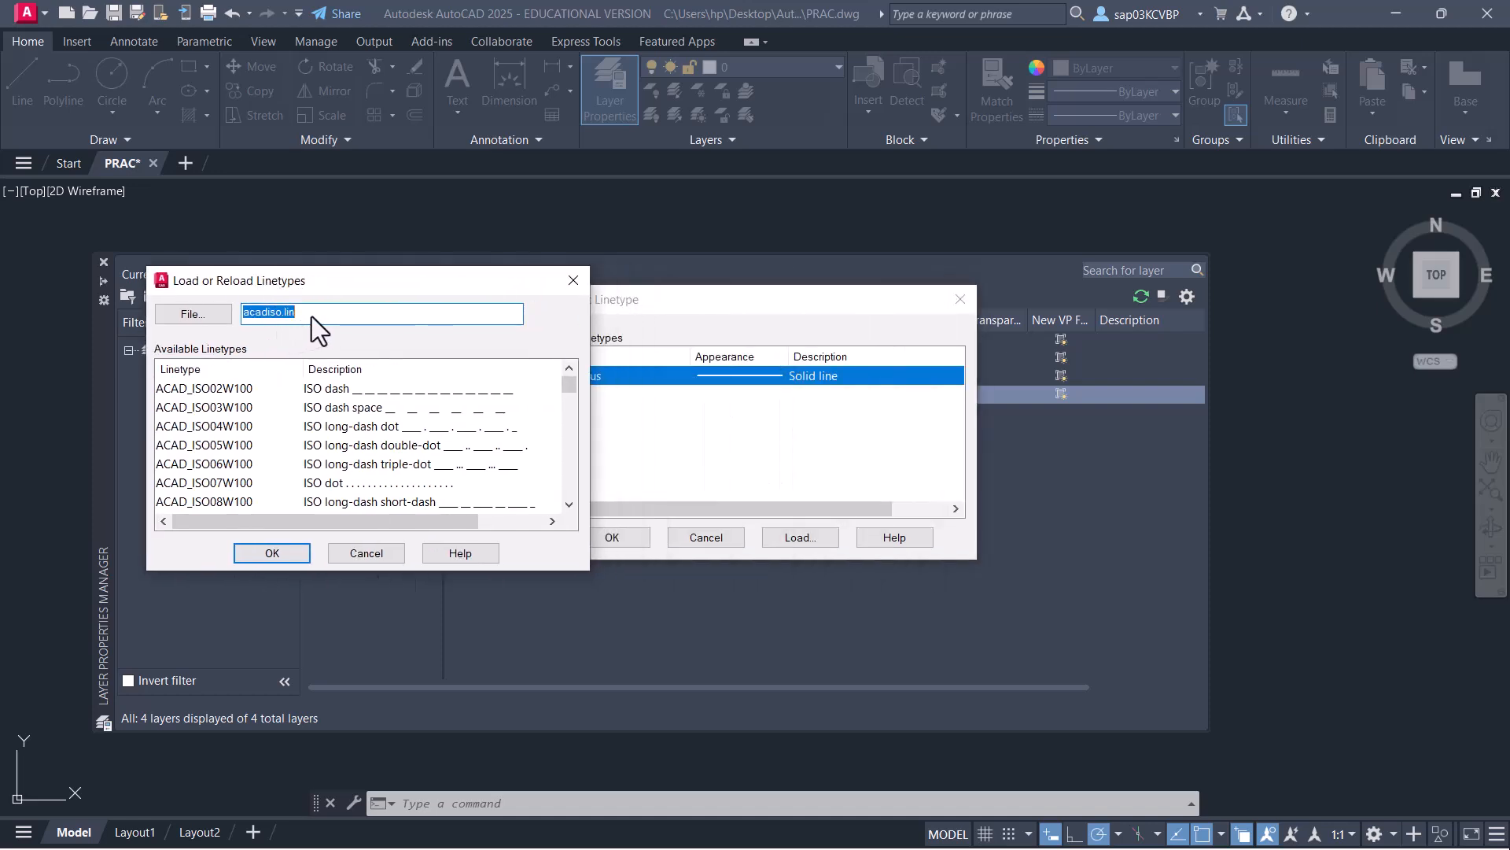
mouse_move(573, 390)
mouse_down()
mouse_move(554, 502)
mouse_move(576, 393)
mouse_up()
click(193, 464)
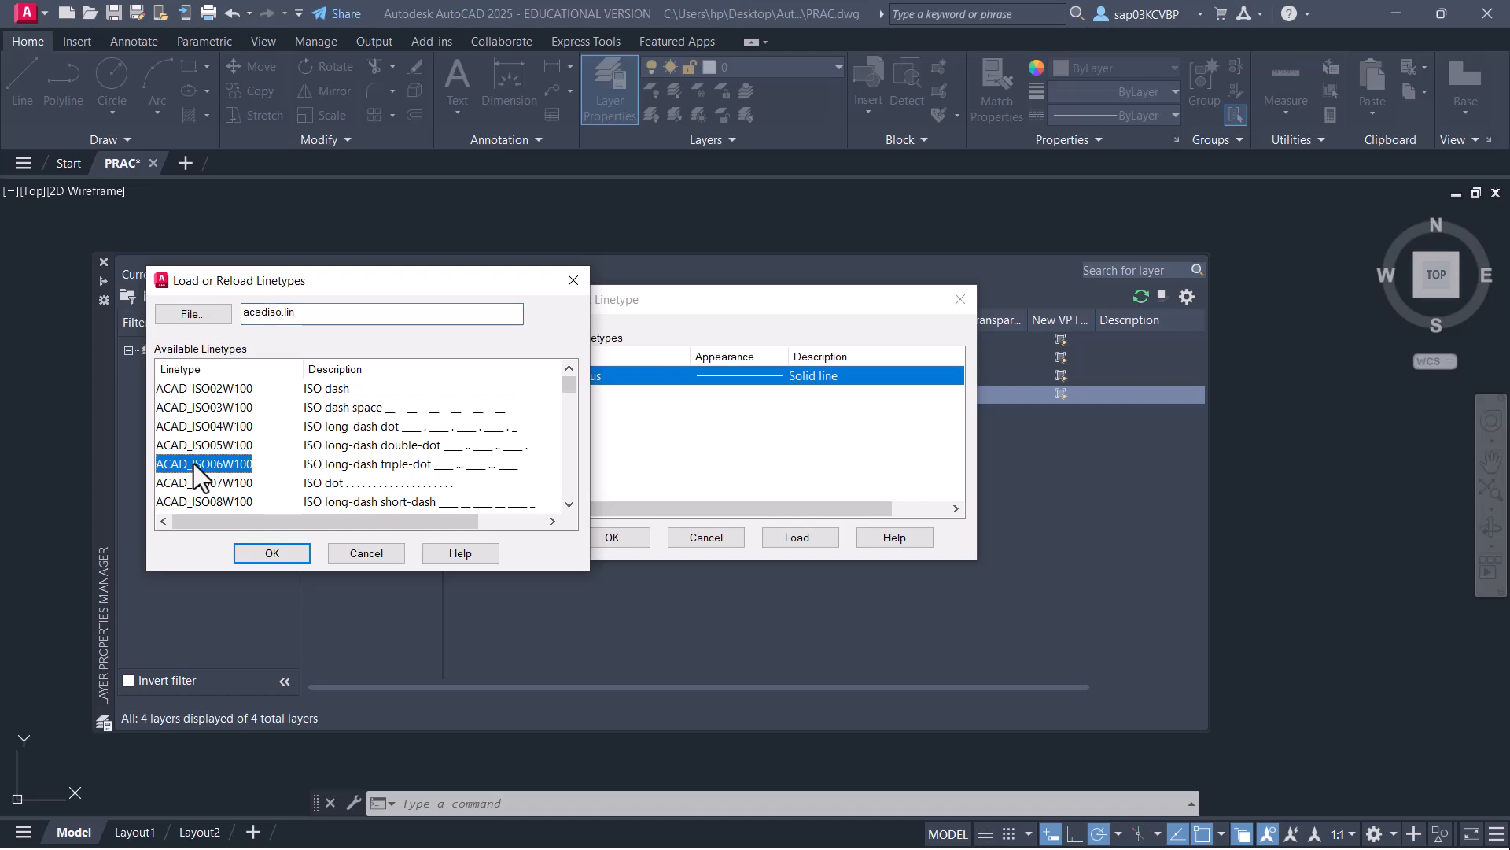
key(c)
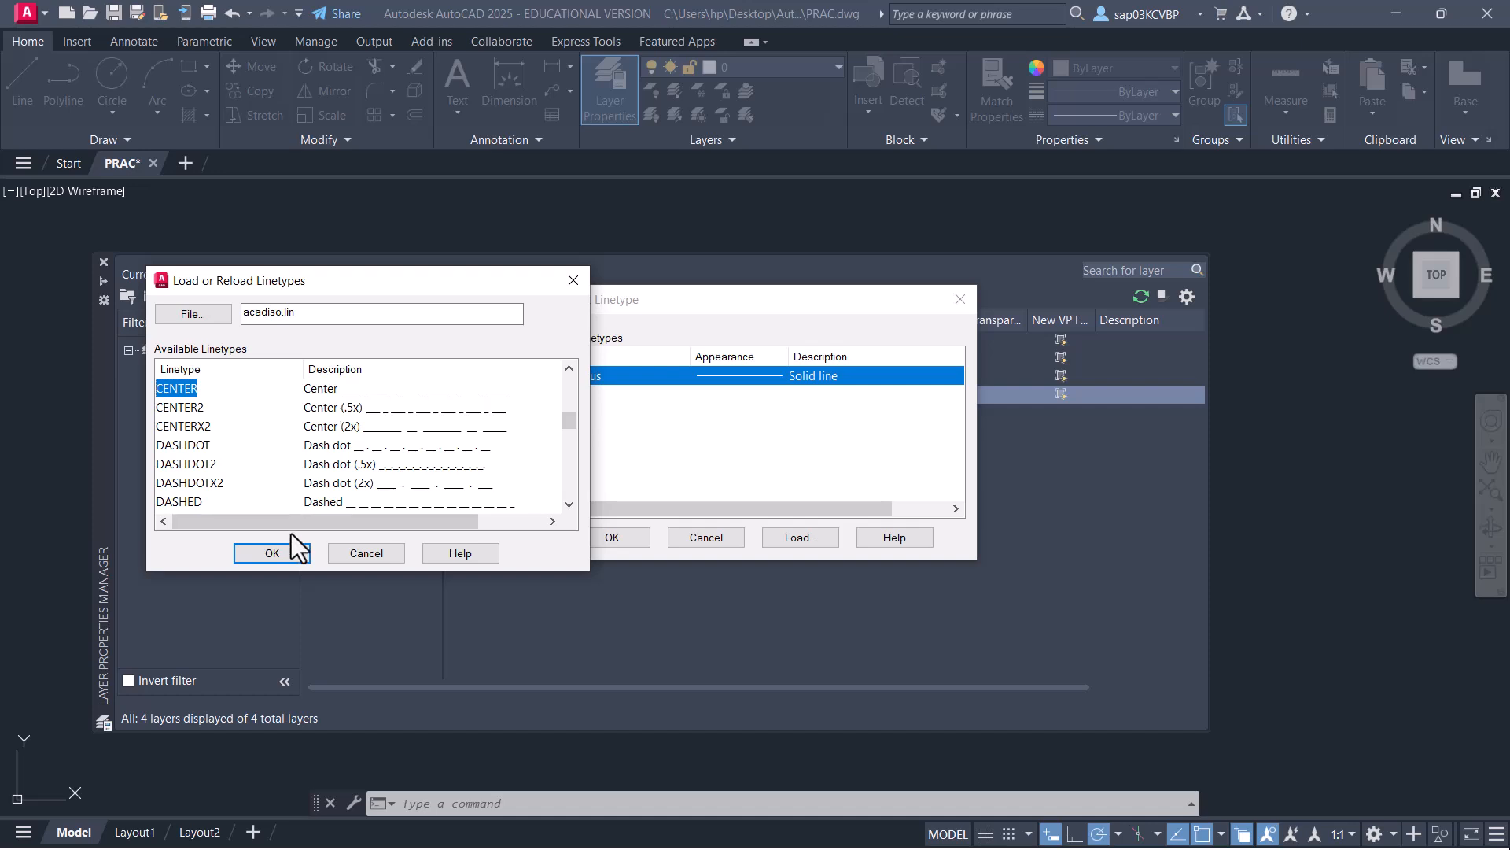
click(290, 554)
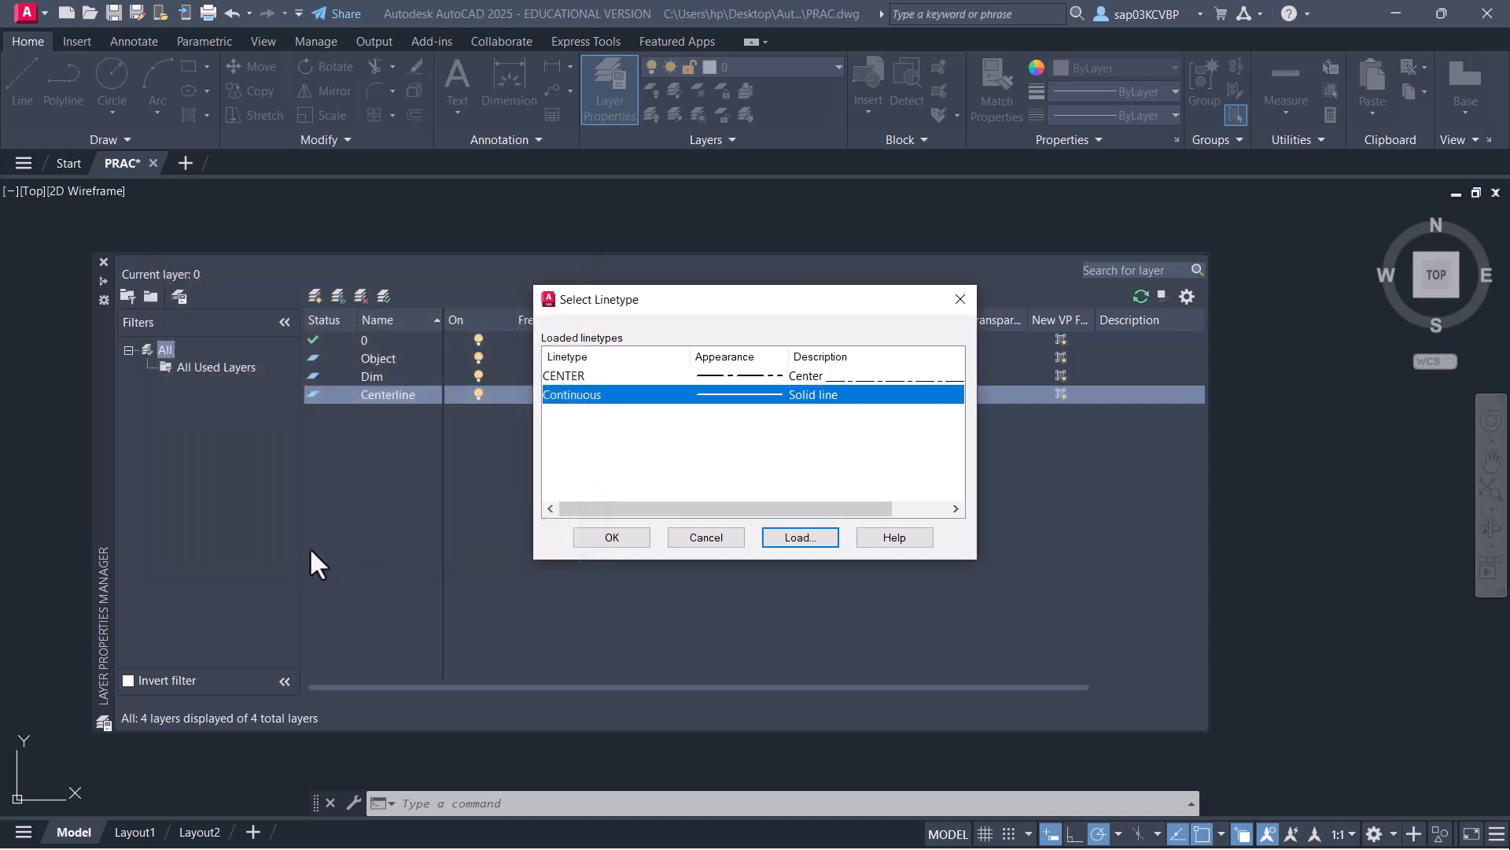
click(737, 378)
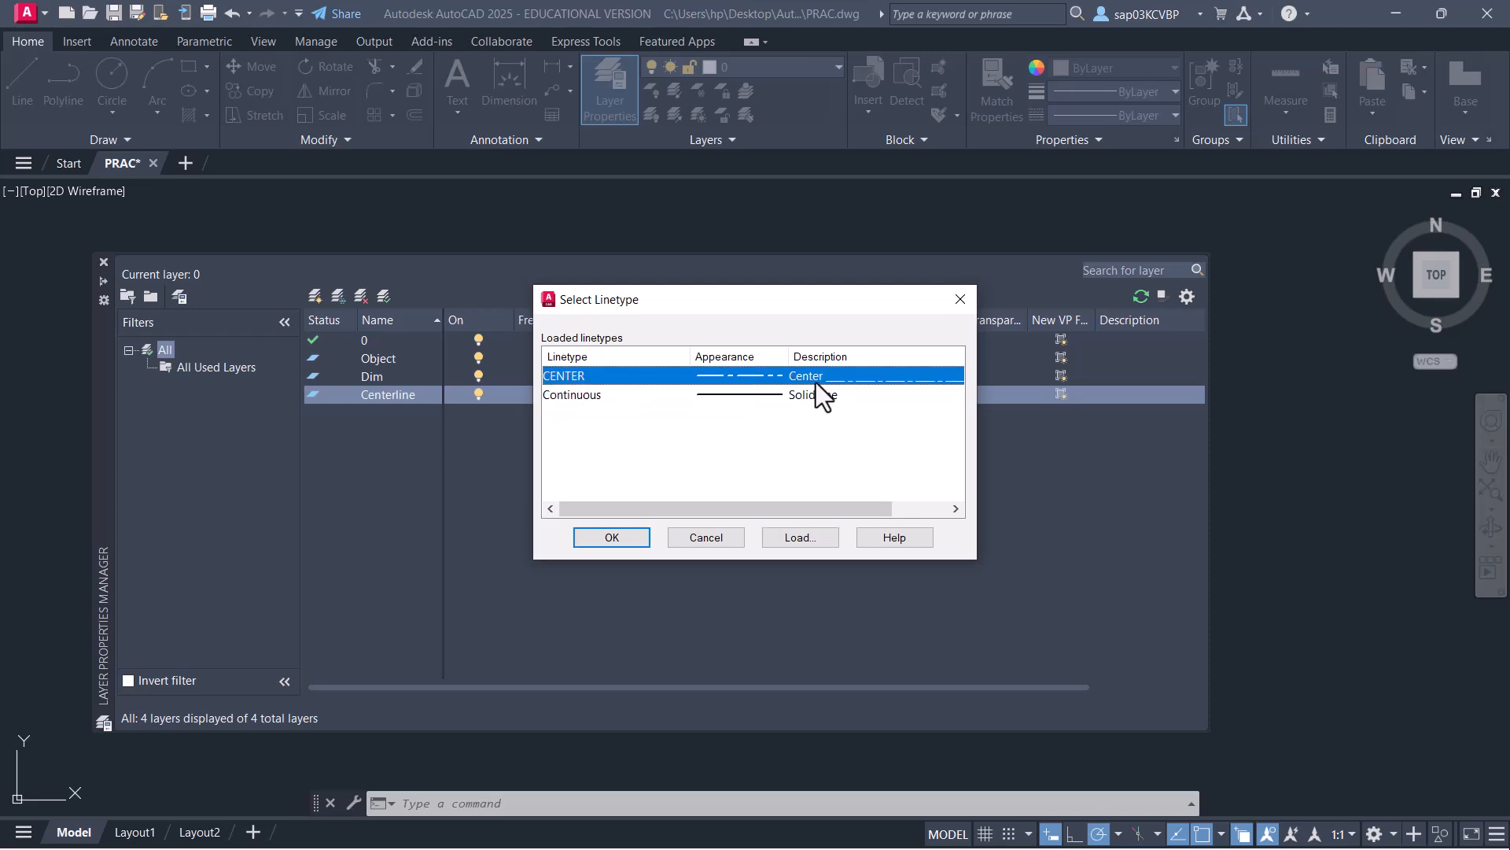
click(613, 538)
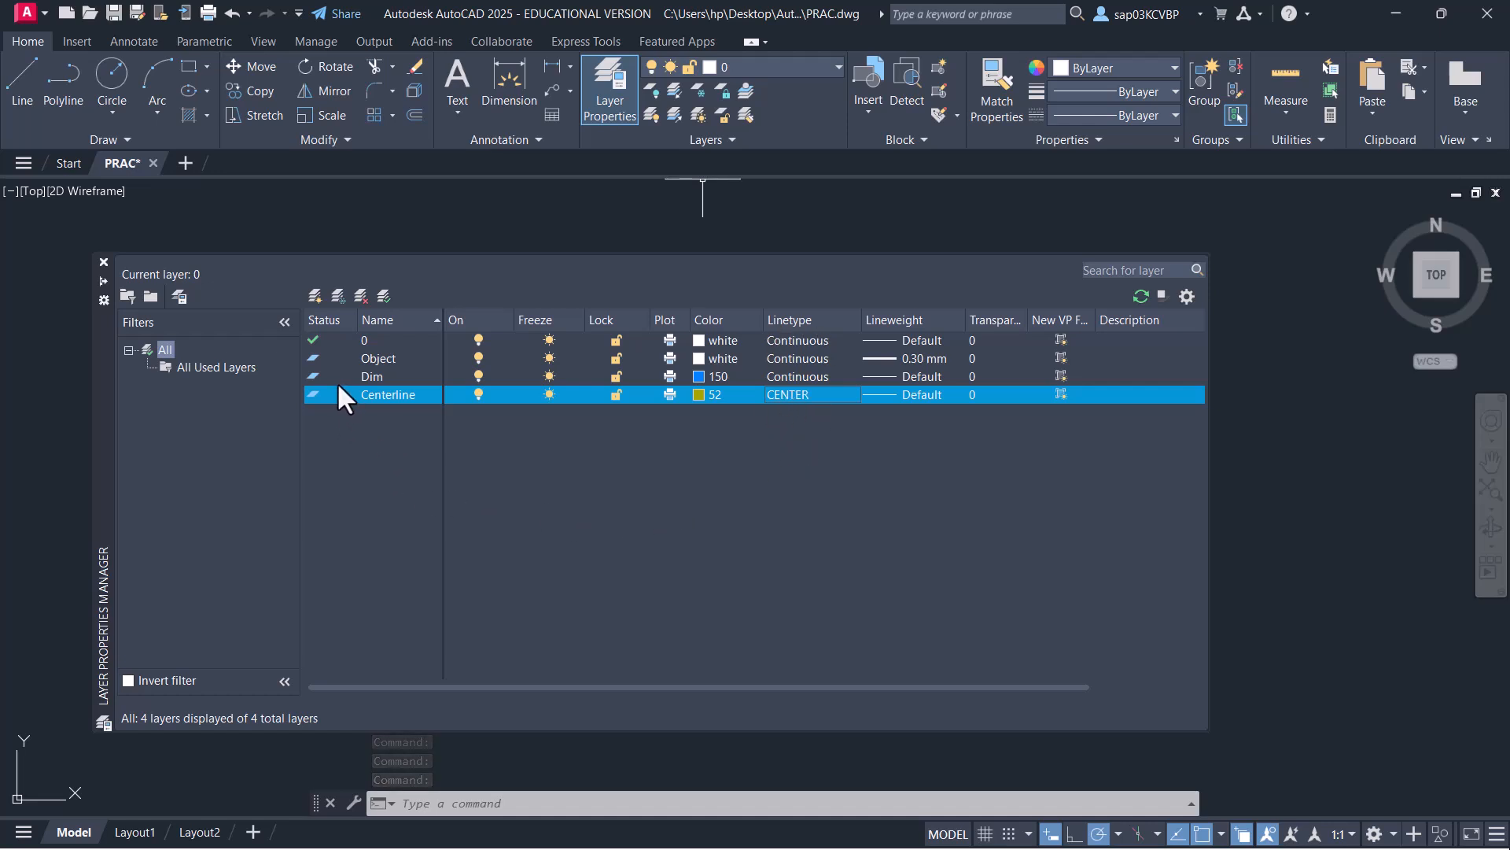
Add a new layer named Hatch to the layer list
click(316, 299)
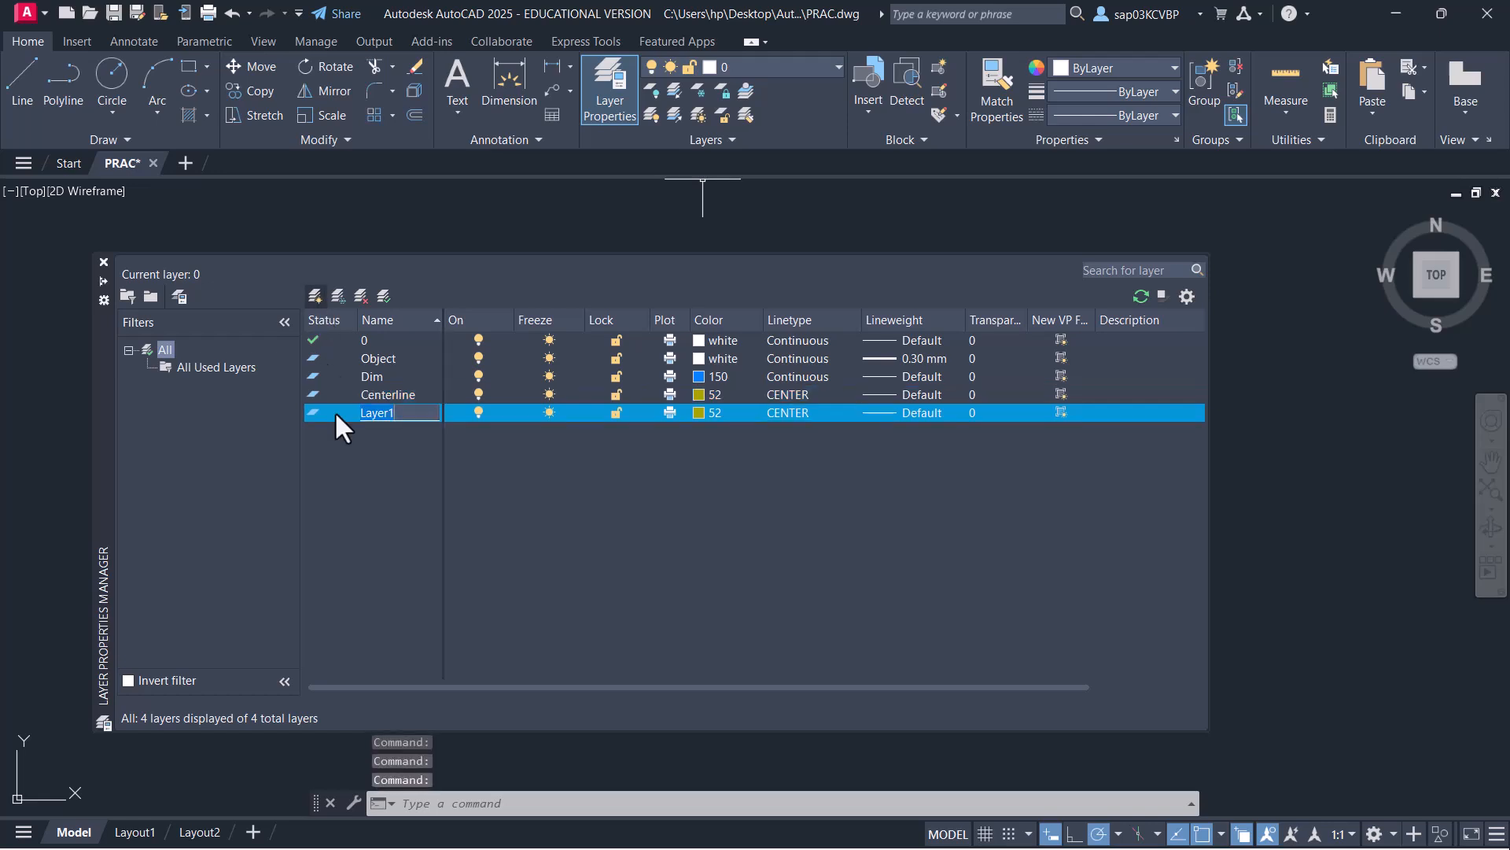
text(hat)
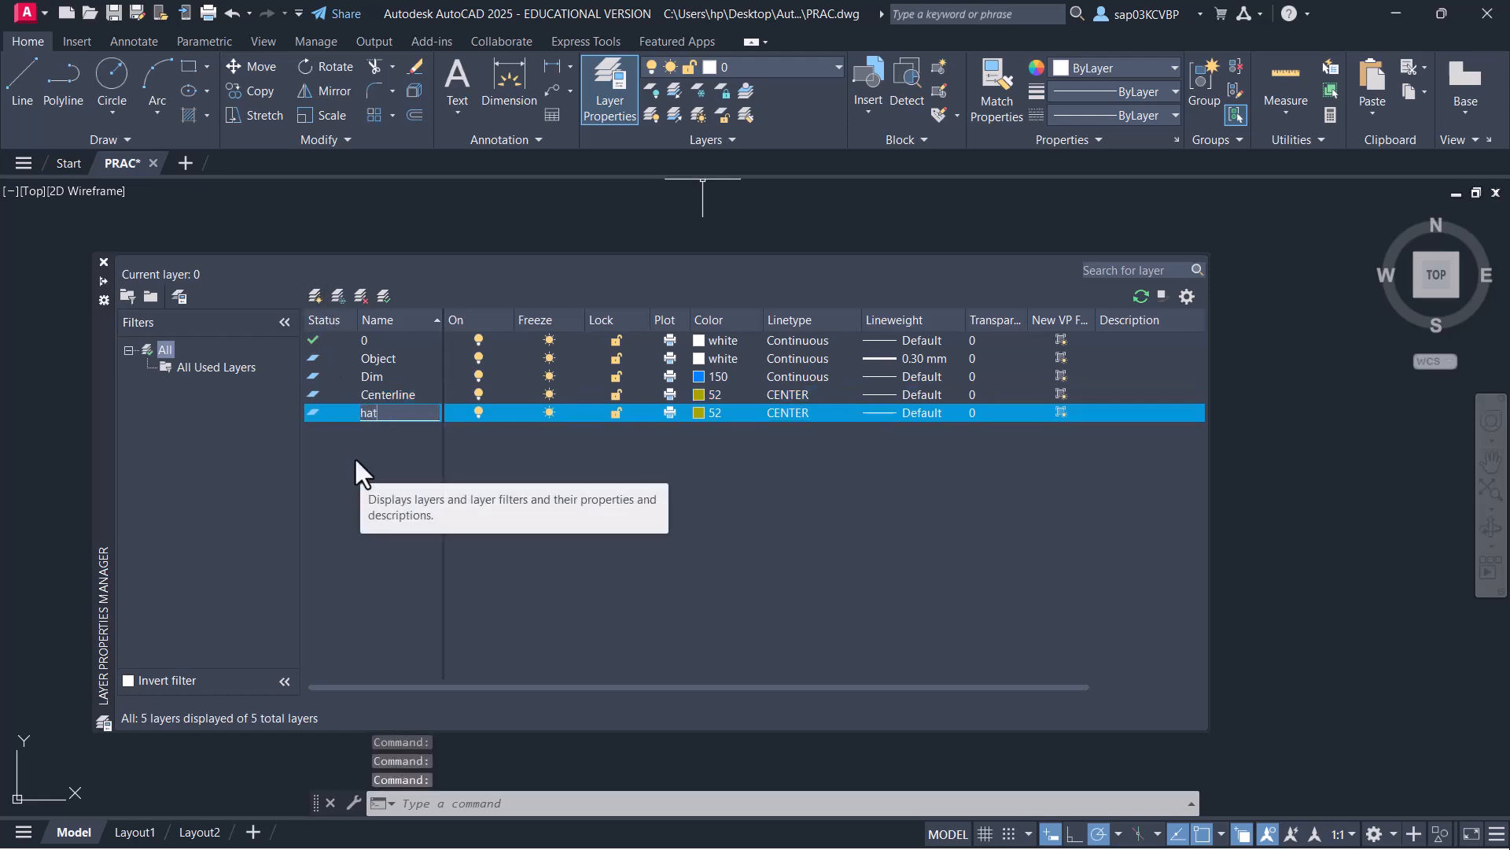
key(BackSpace)
text(Hatch)
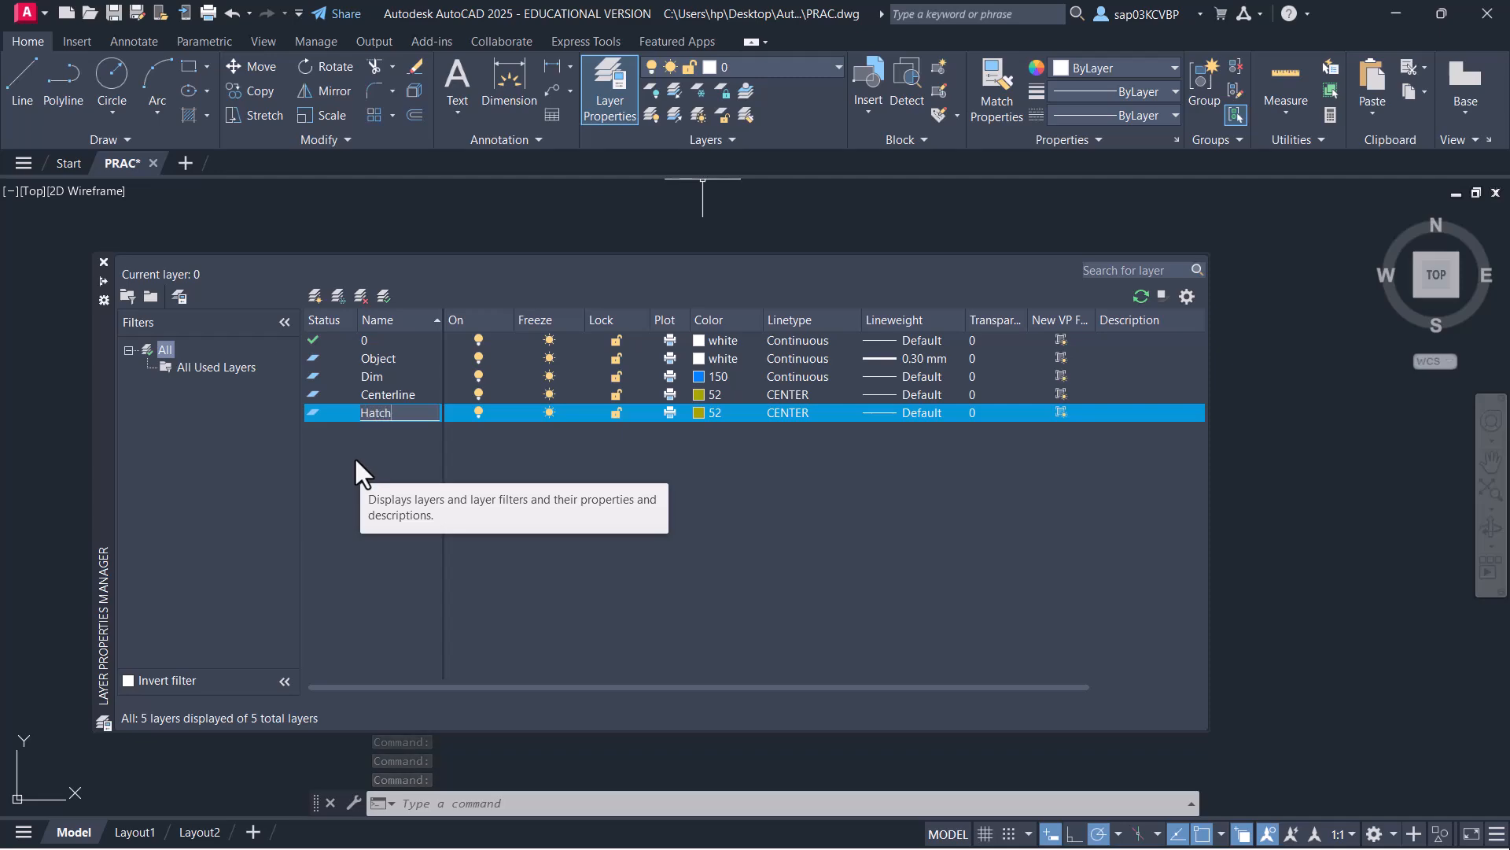
key(Return)
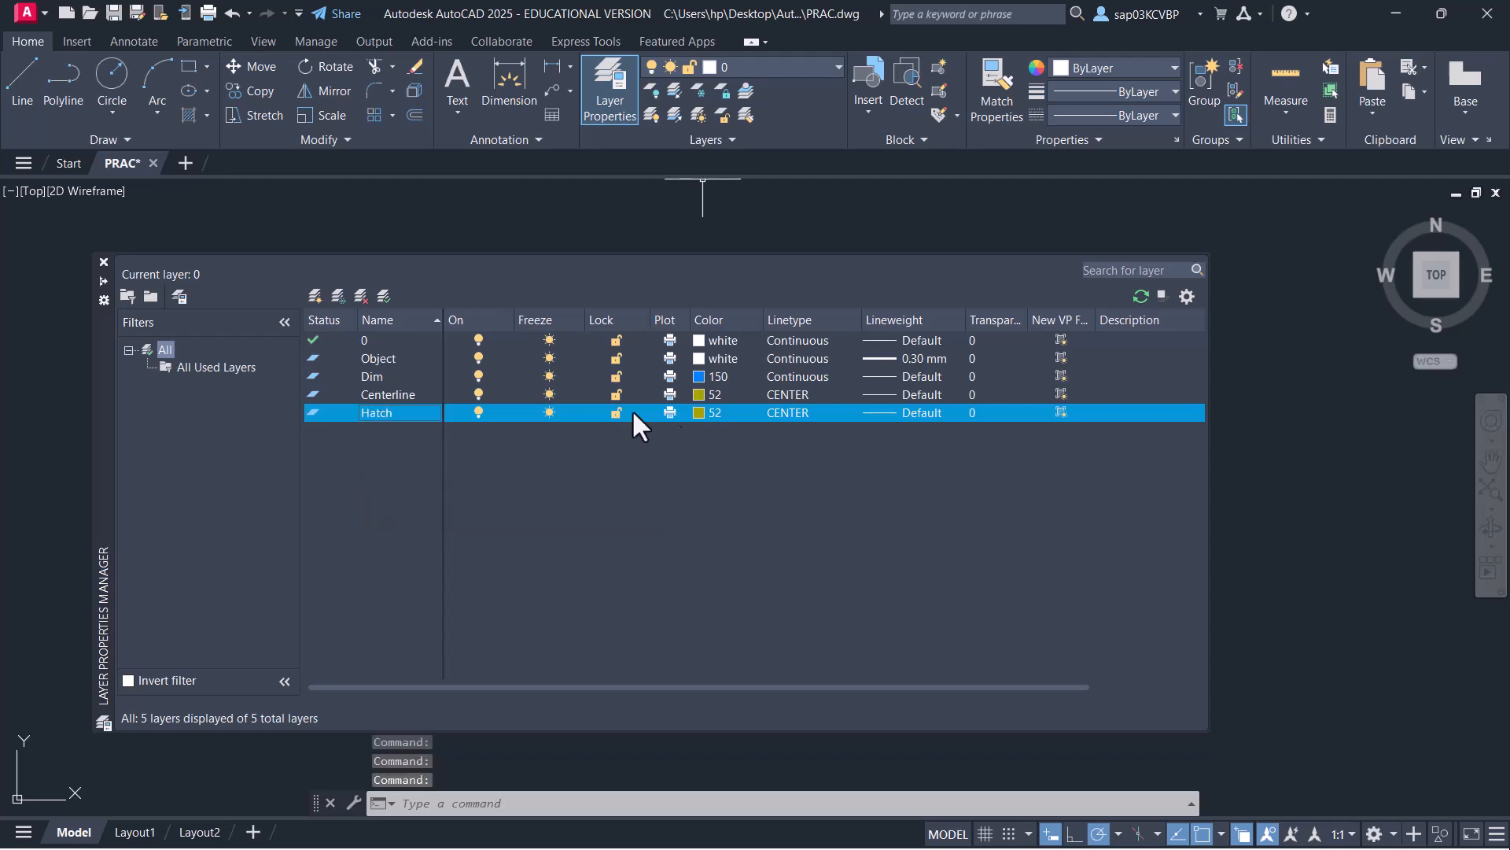
Set the Hatch layer's color to index color 30 and its linetype to Continuous
click(695, 413)
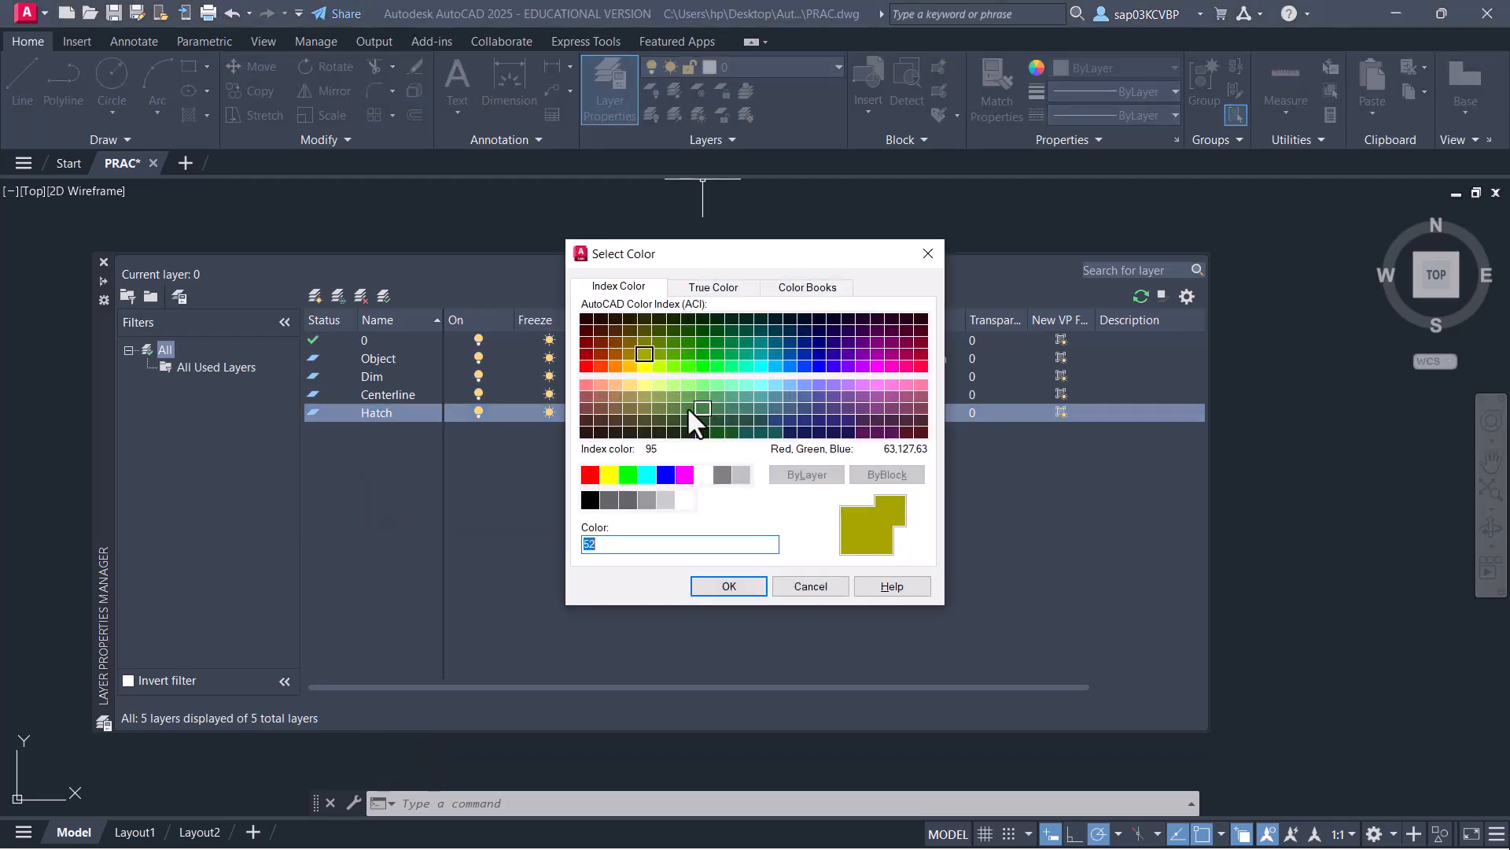
click(613, 367)
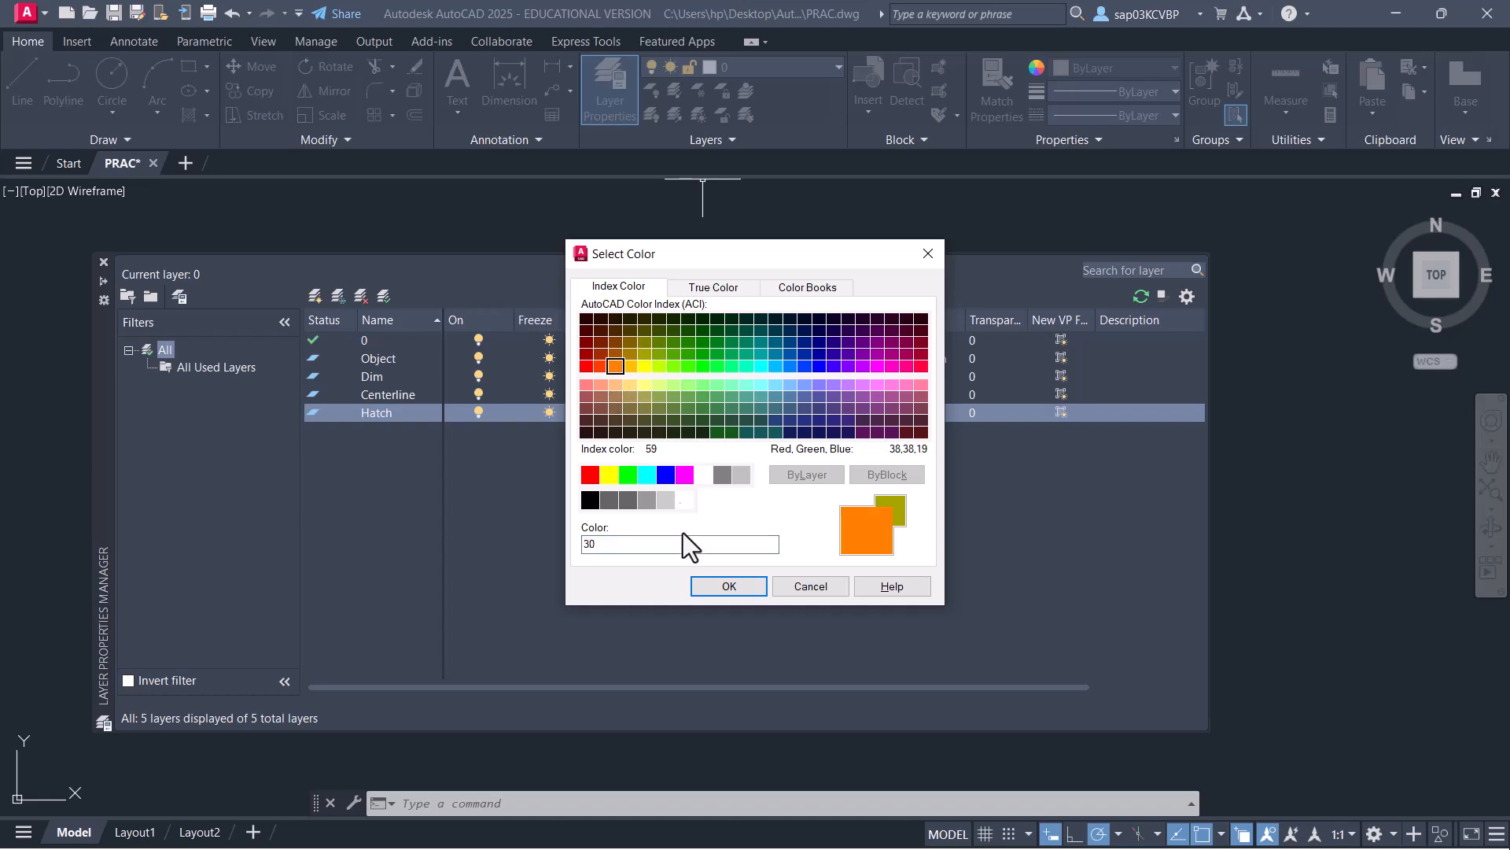
click(712, 582)
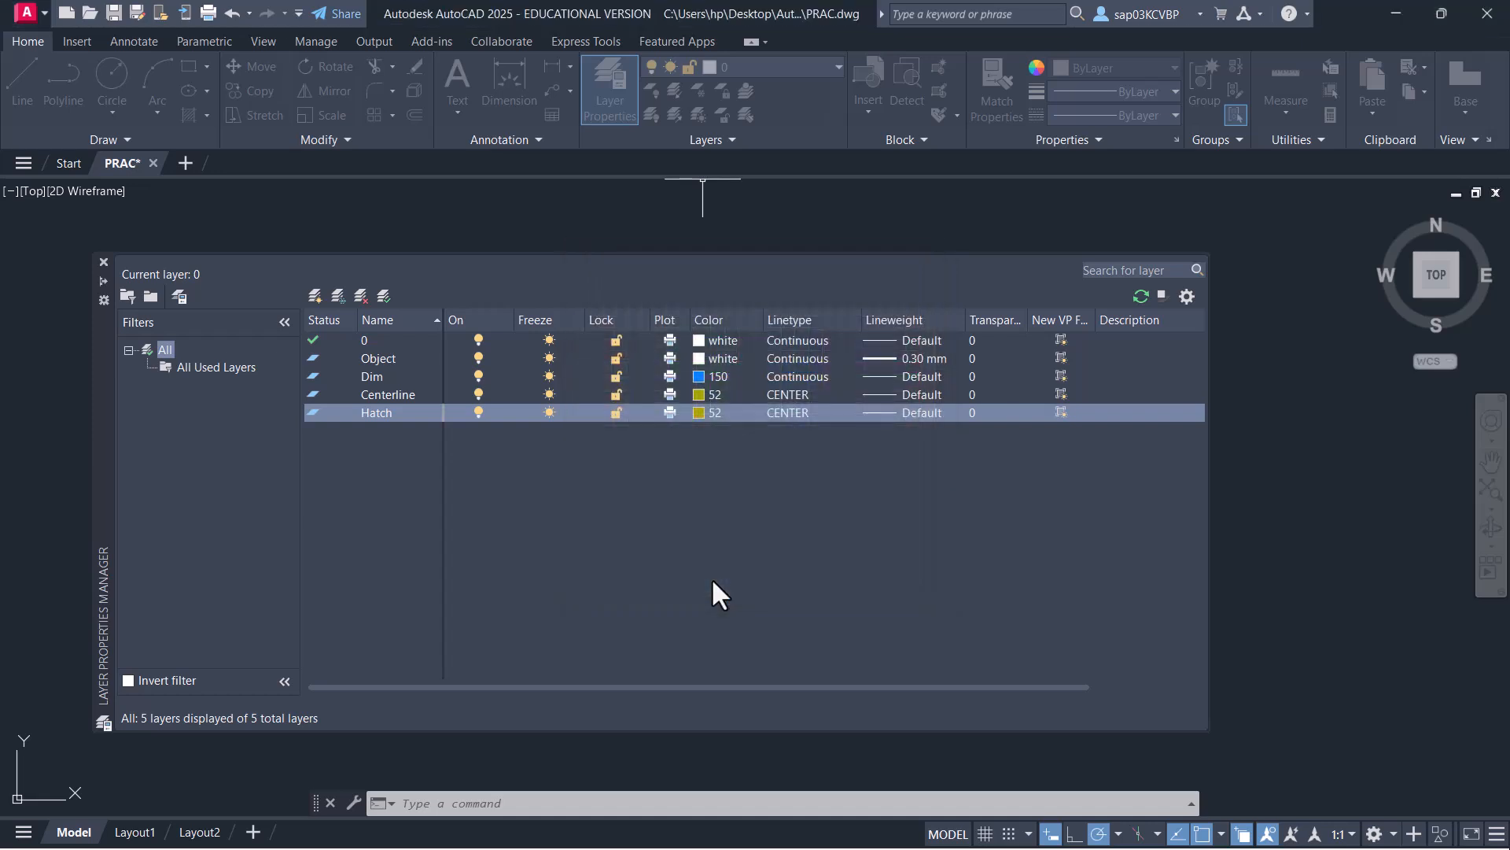
click(800, 412)
click(587, 395)
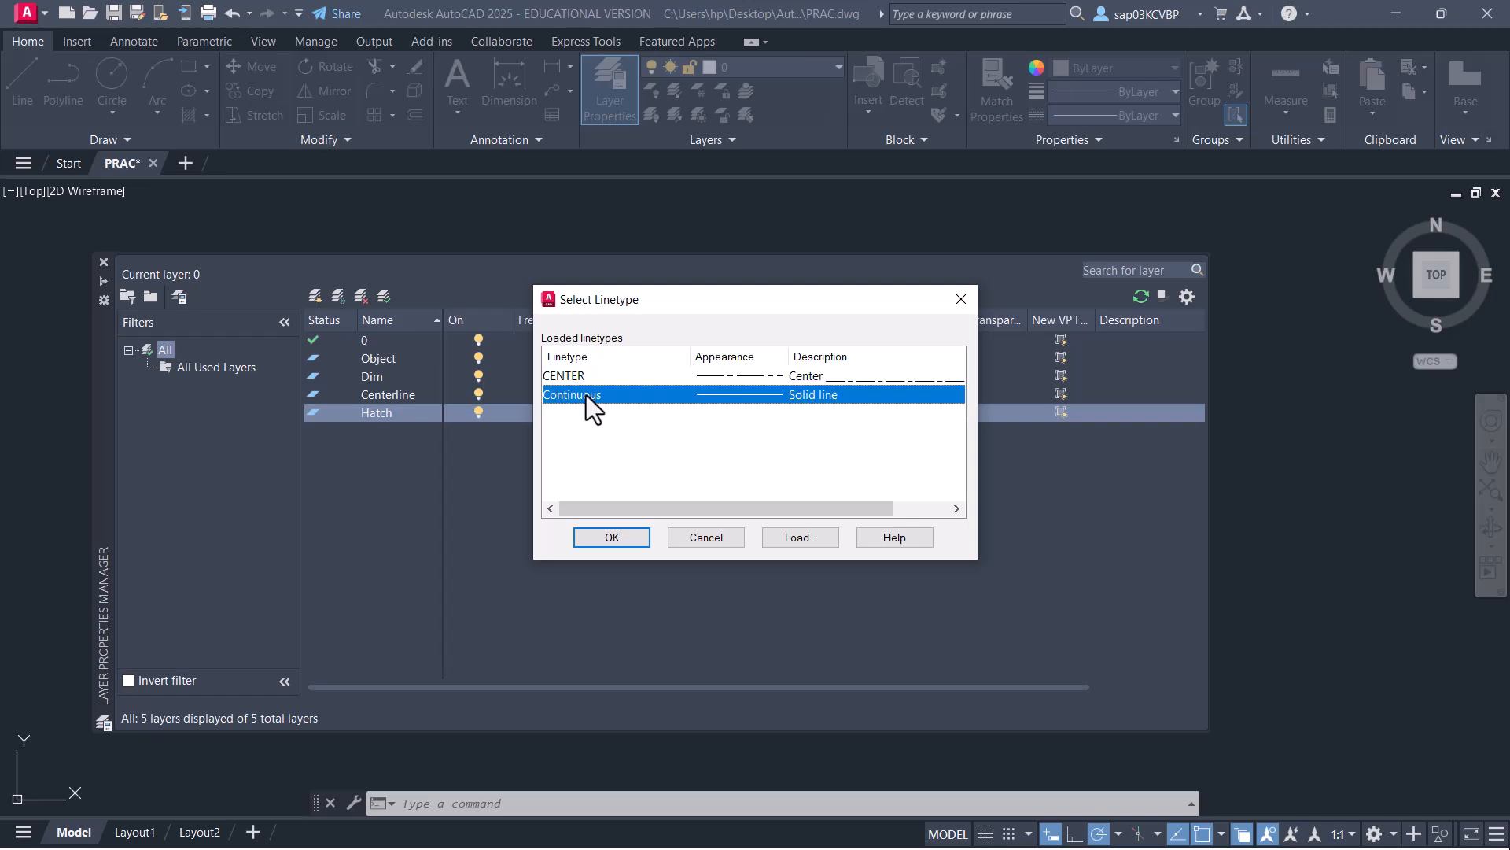
click(613, 538)
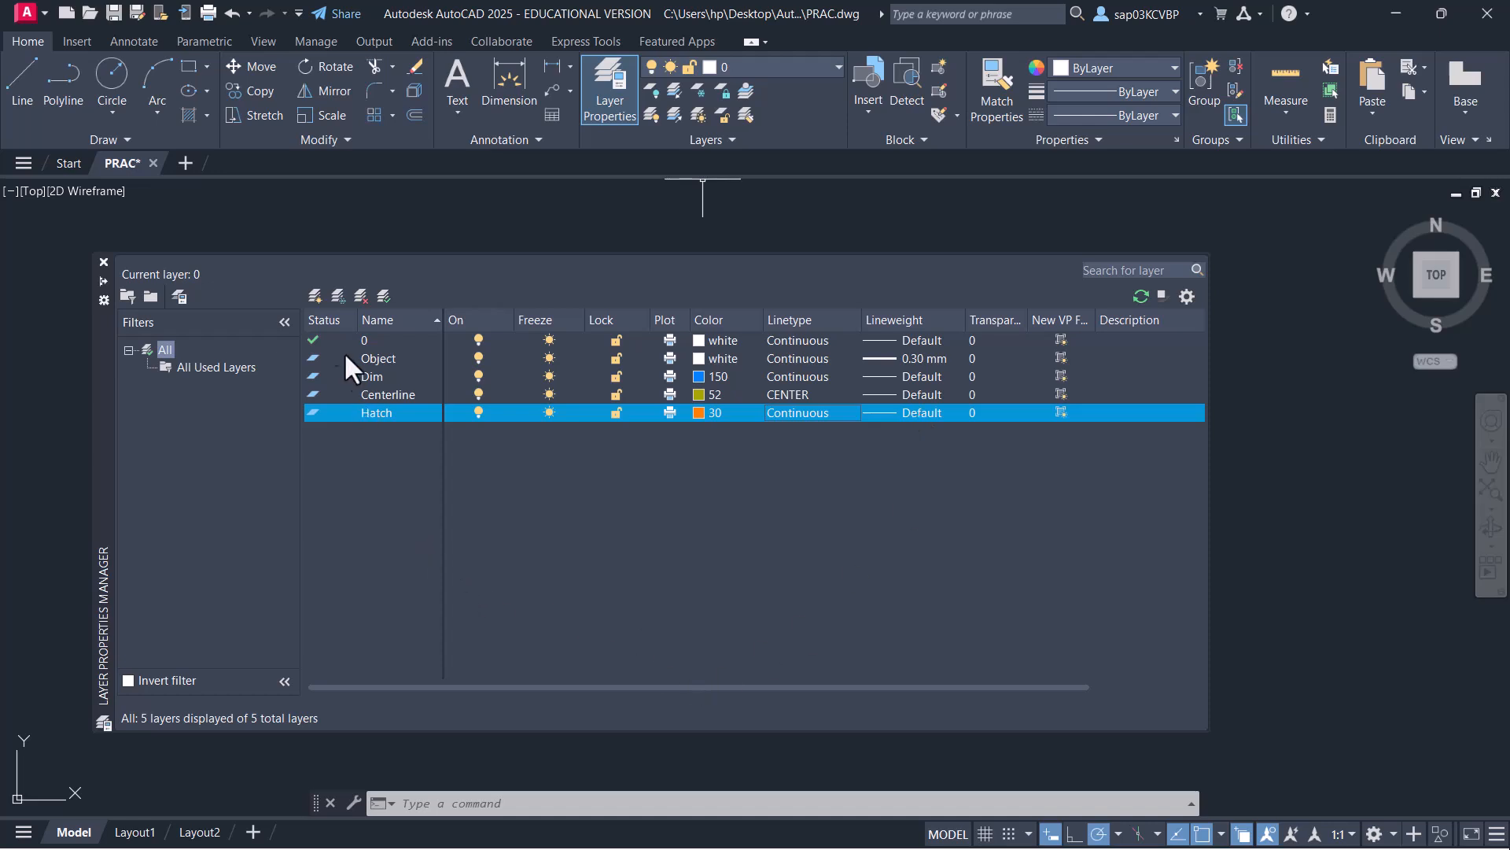
Add a new layer named Hidden below the Hatch layer
click(315, 297)
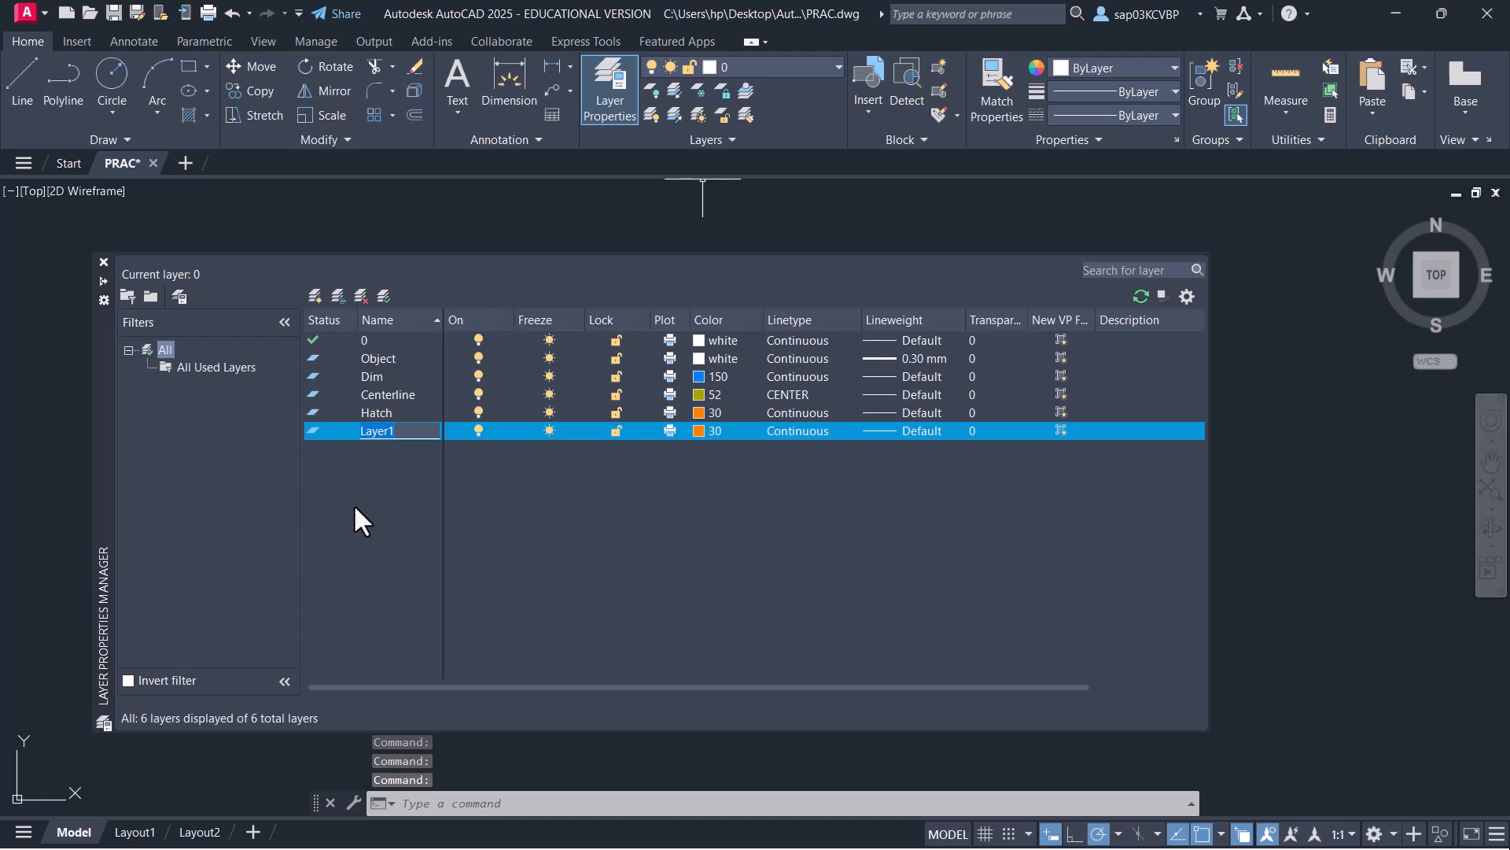
text(Hidden)
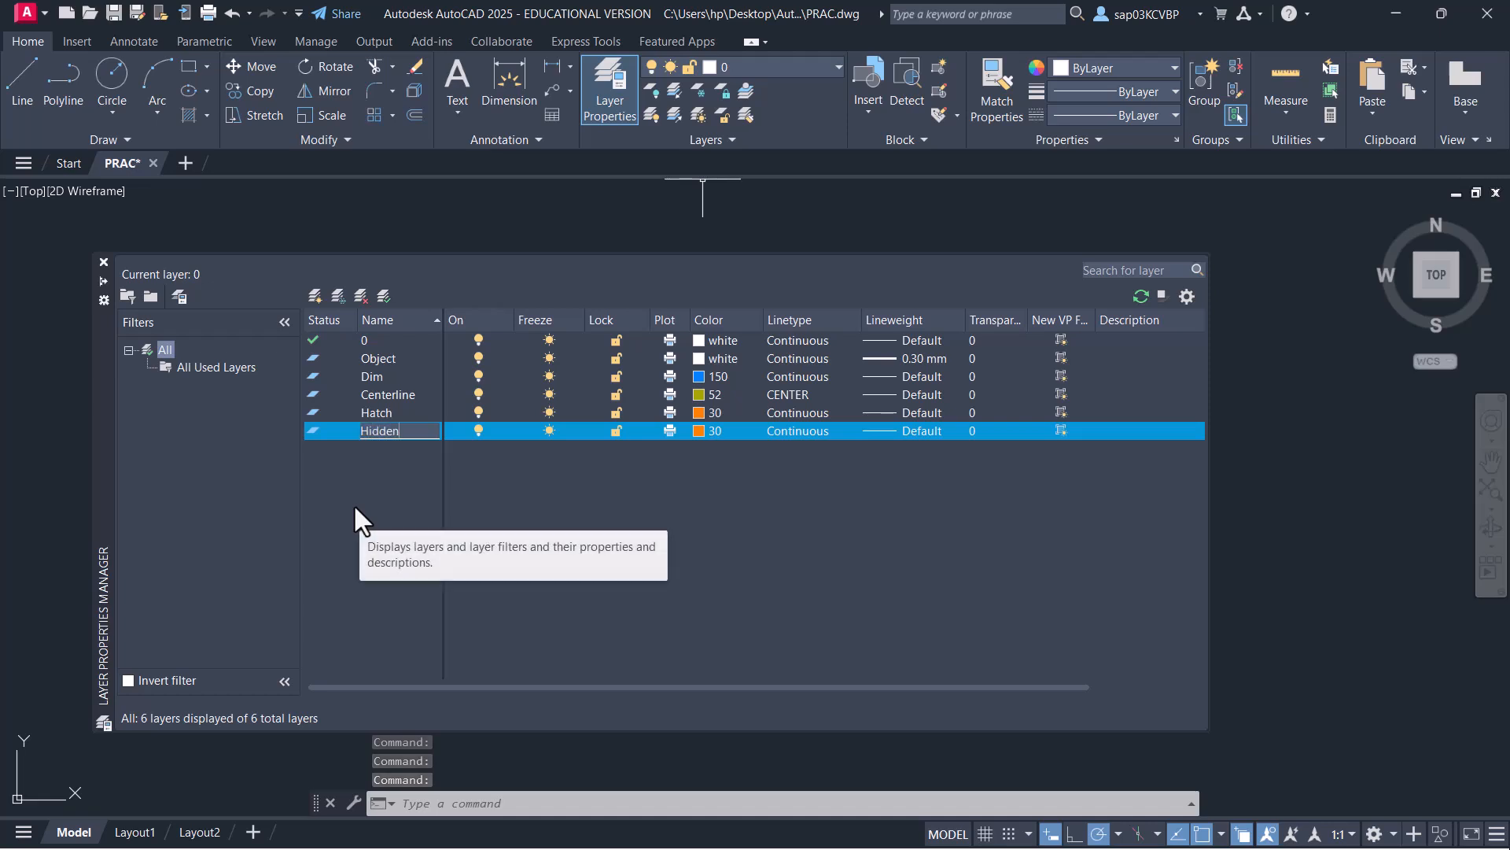
key(Return)
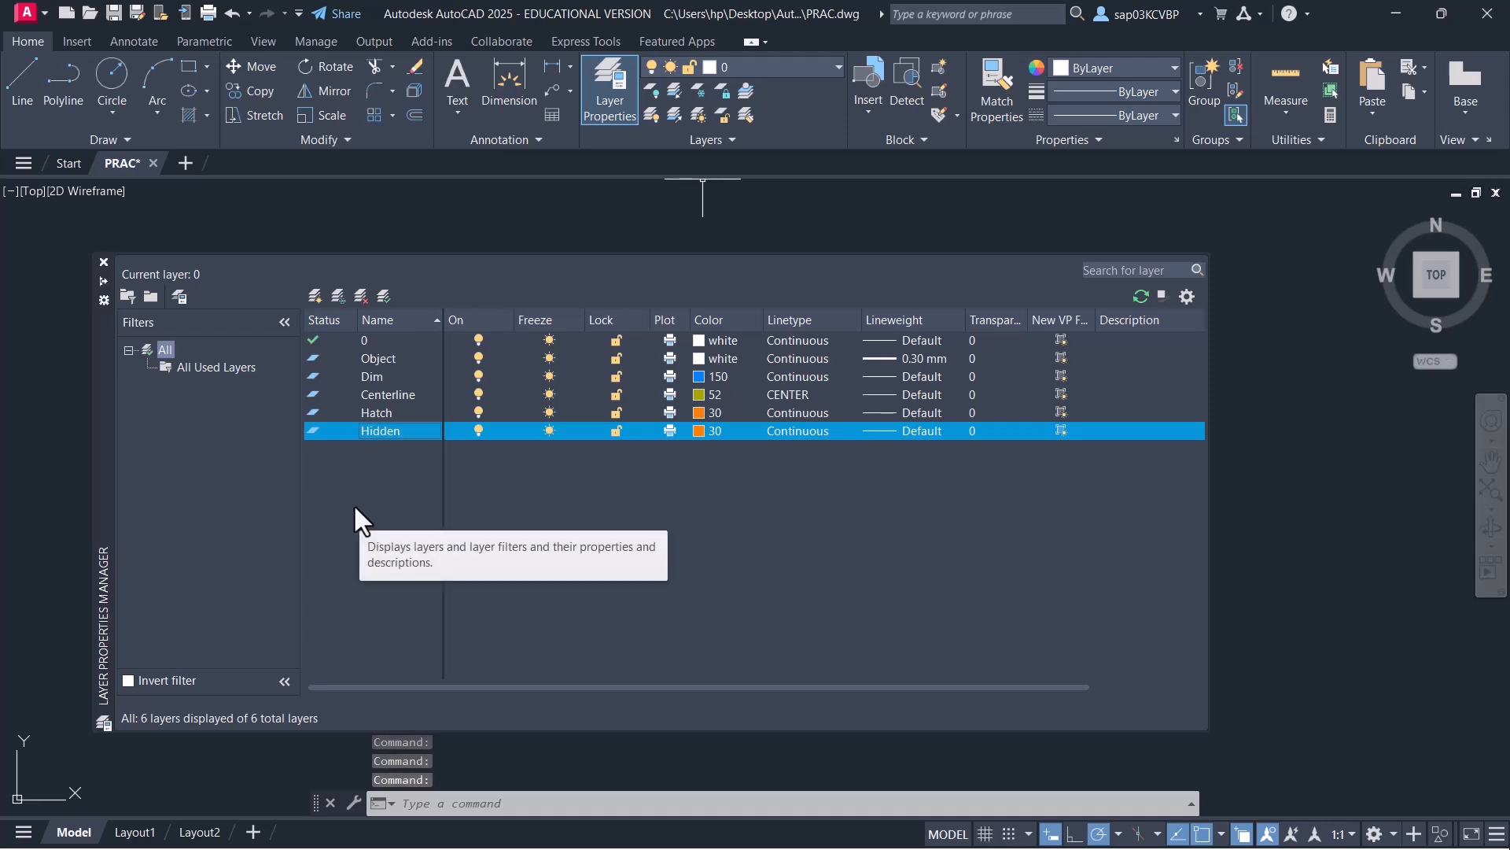
Set the Hidden layer's color to index color 230
click(695, 431)
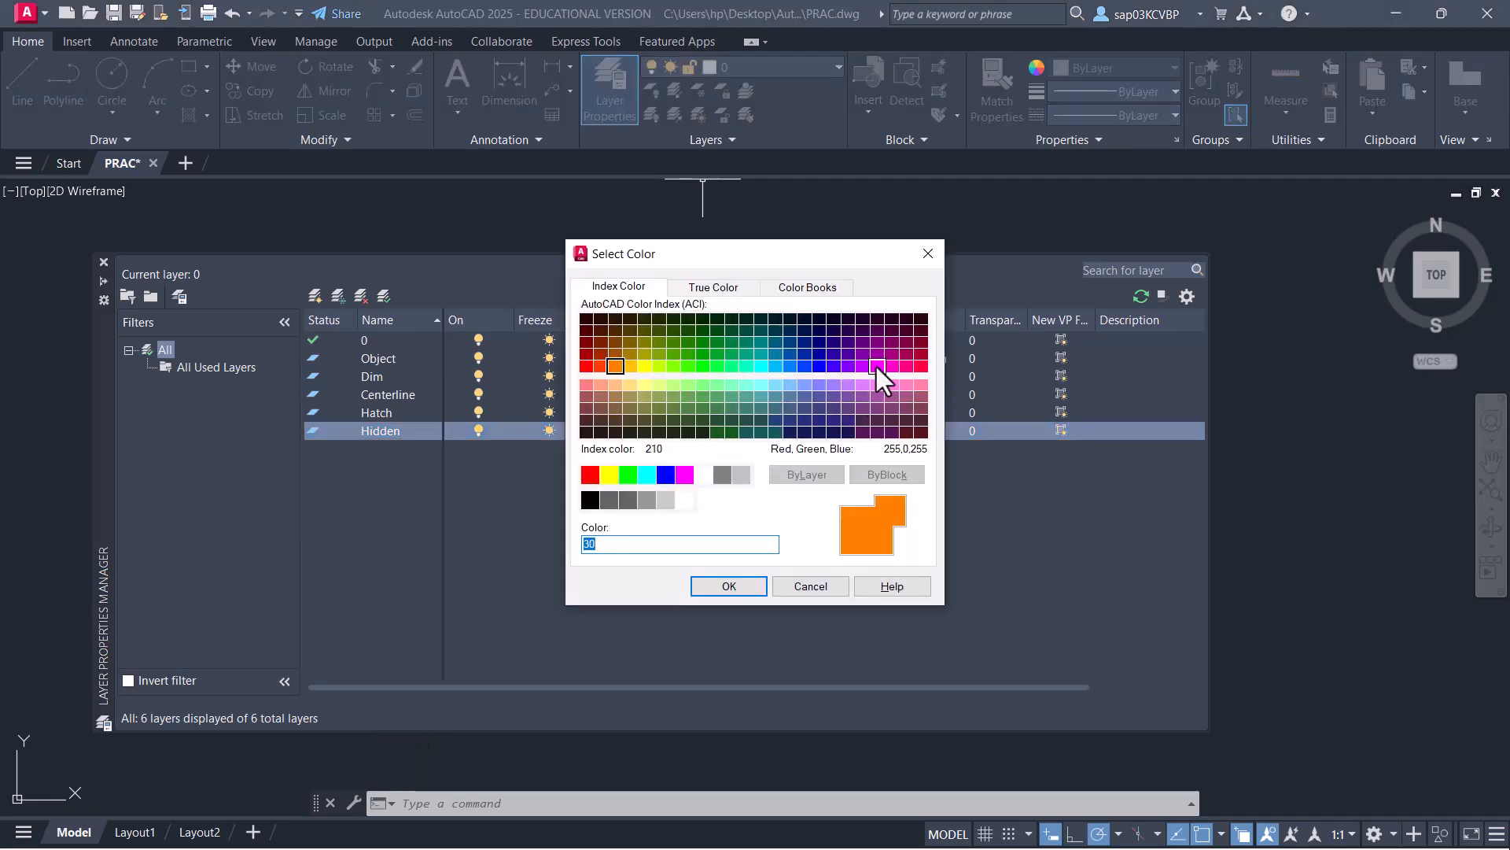
click(877, 366)
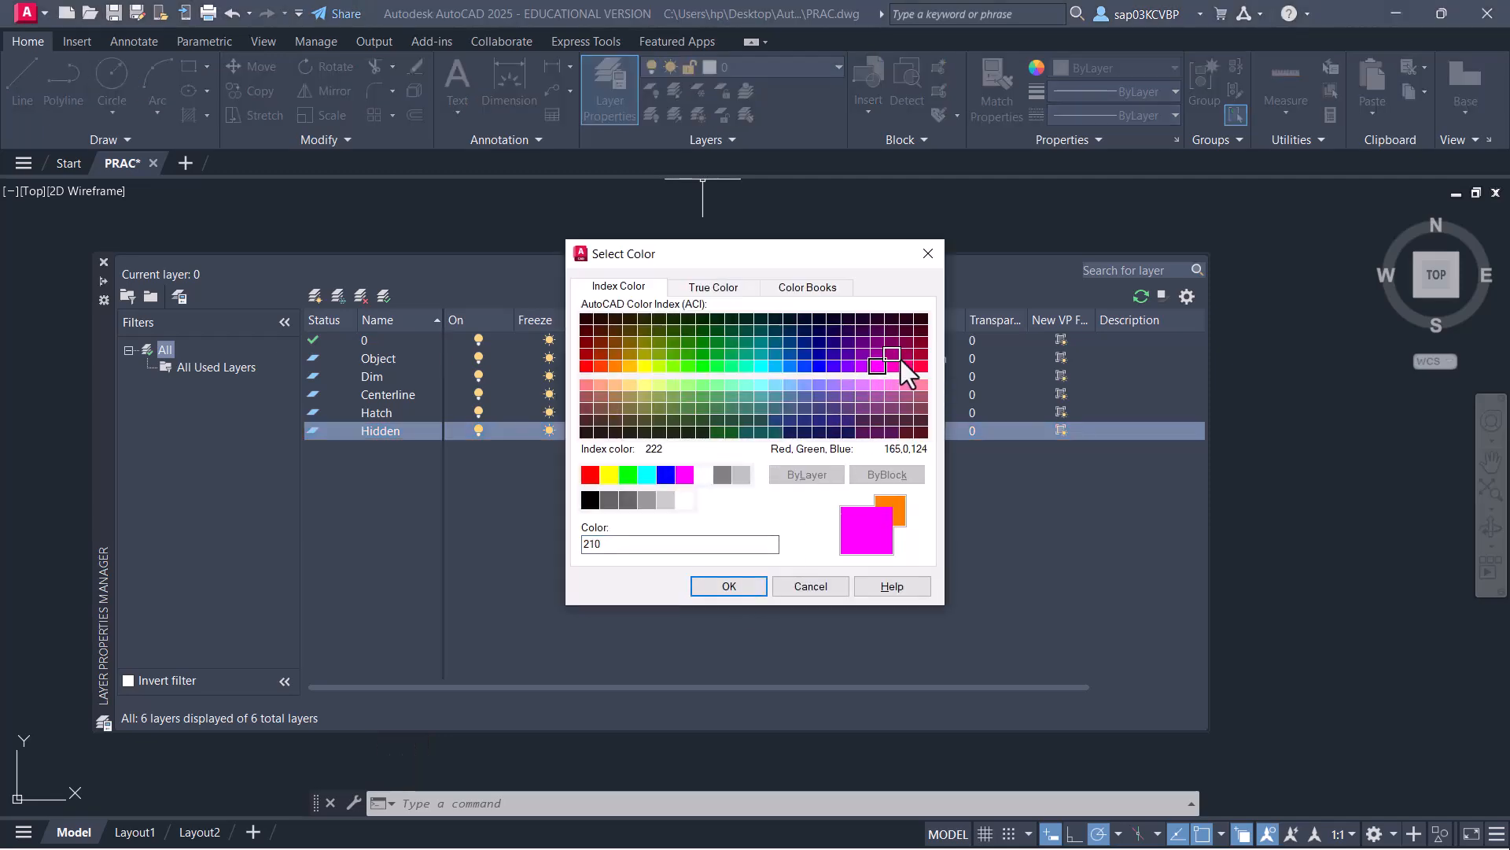
click(906, 356)
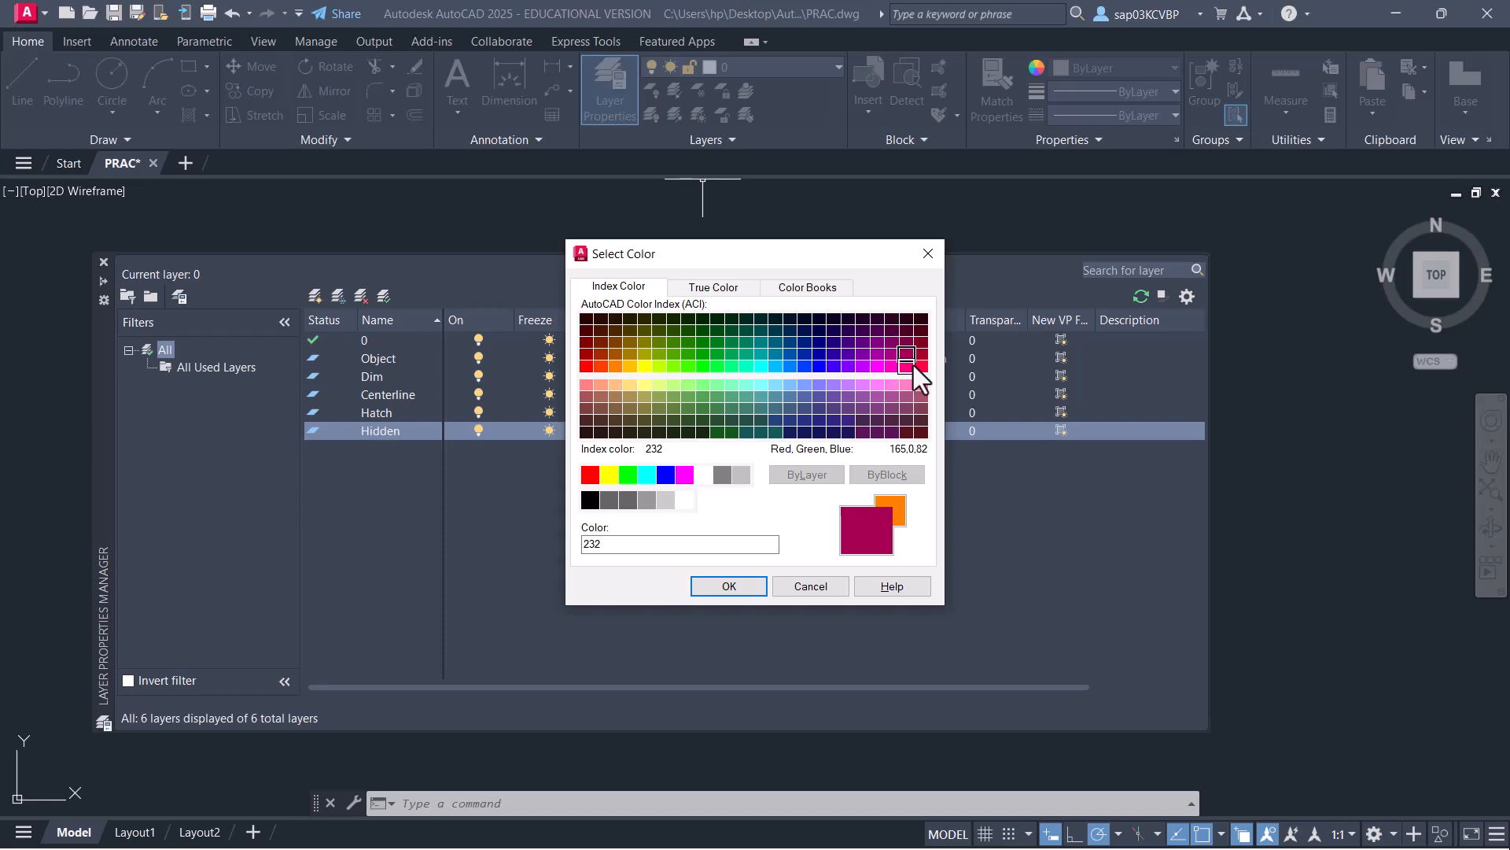
click(906, 366)
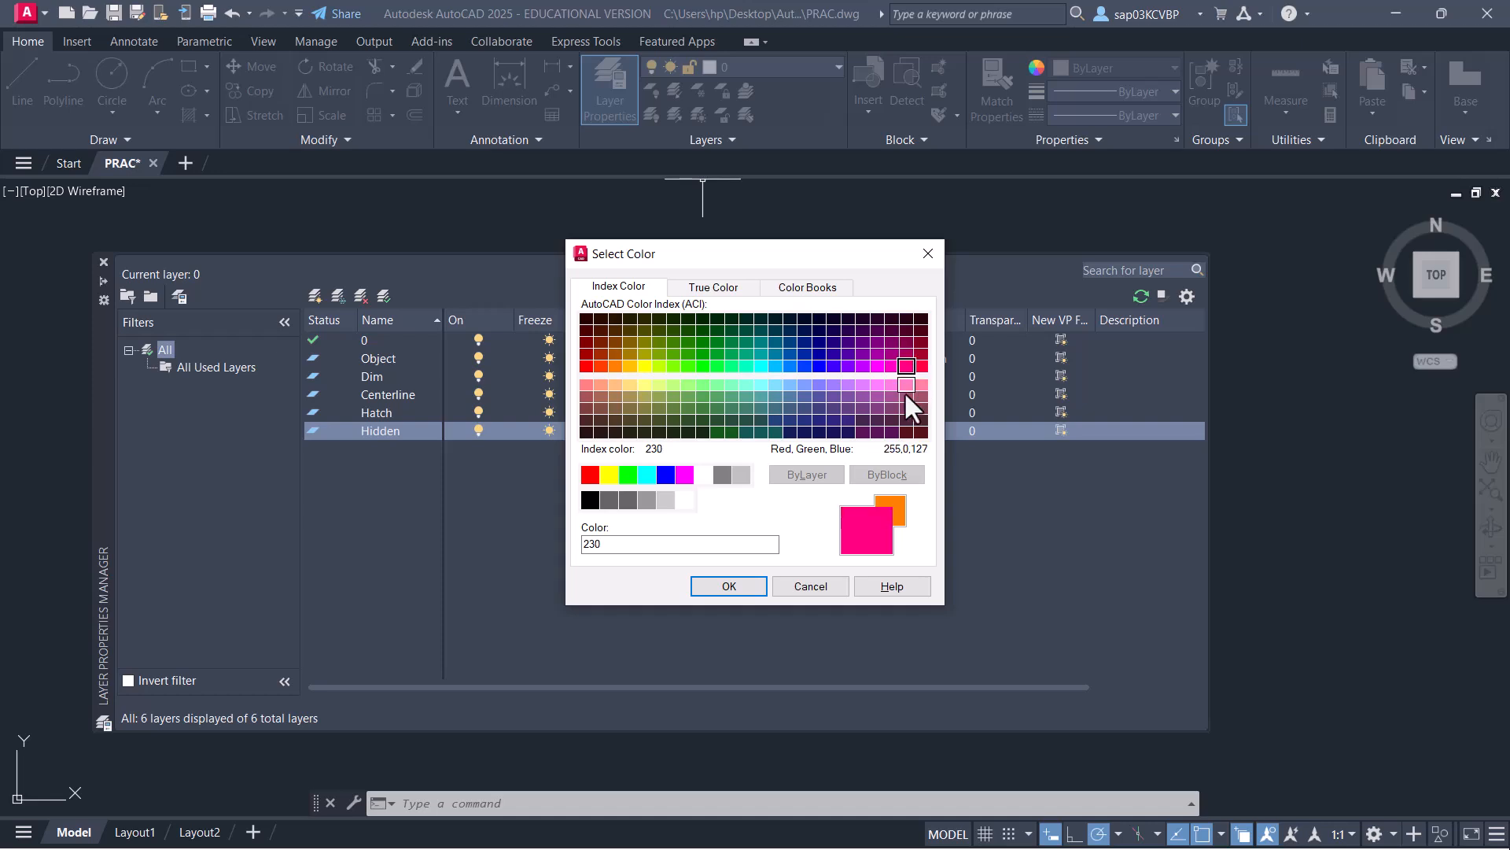
click(743, 584)
Load the HIDDEN linetype from acadiso.lin, assign it to the Hidden layer, and close the layer manager
click(795, 431)
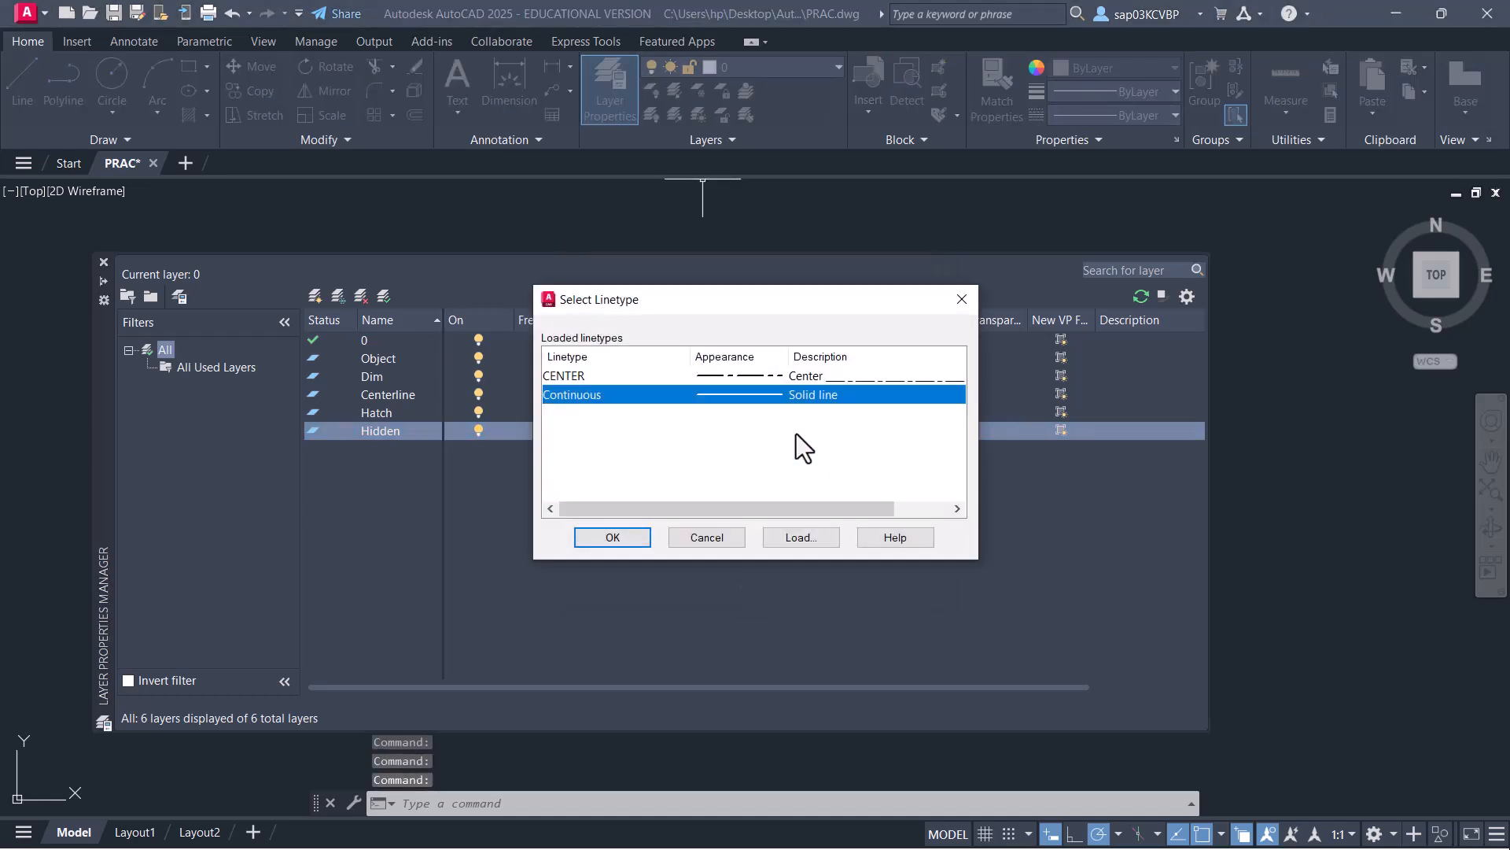
click(786, 537)
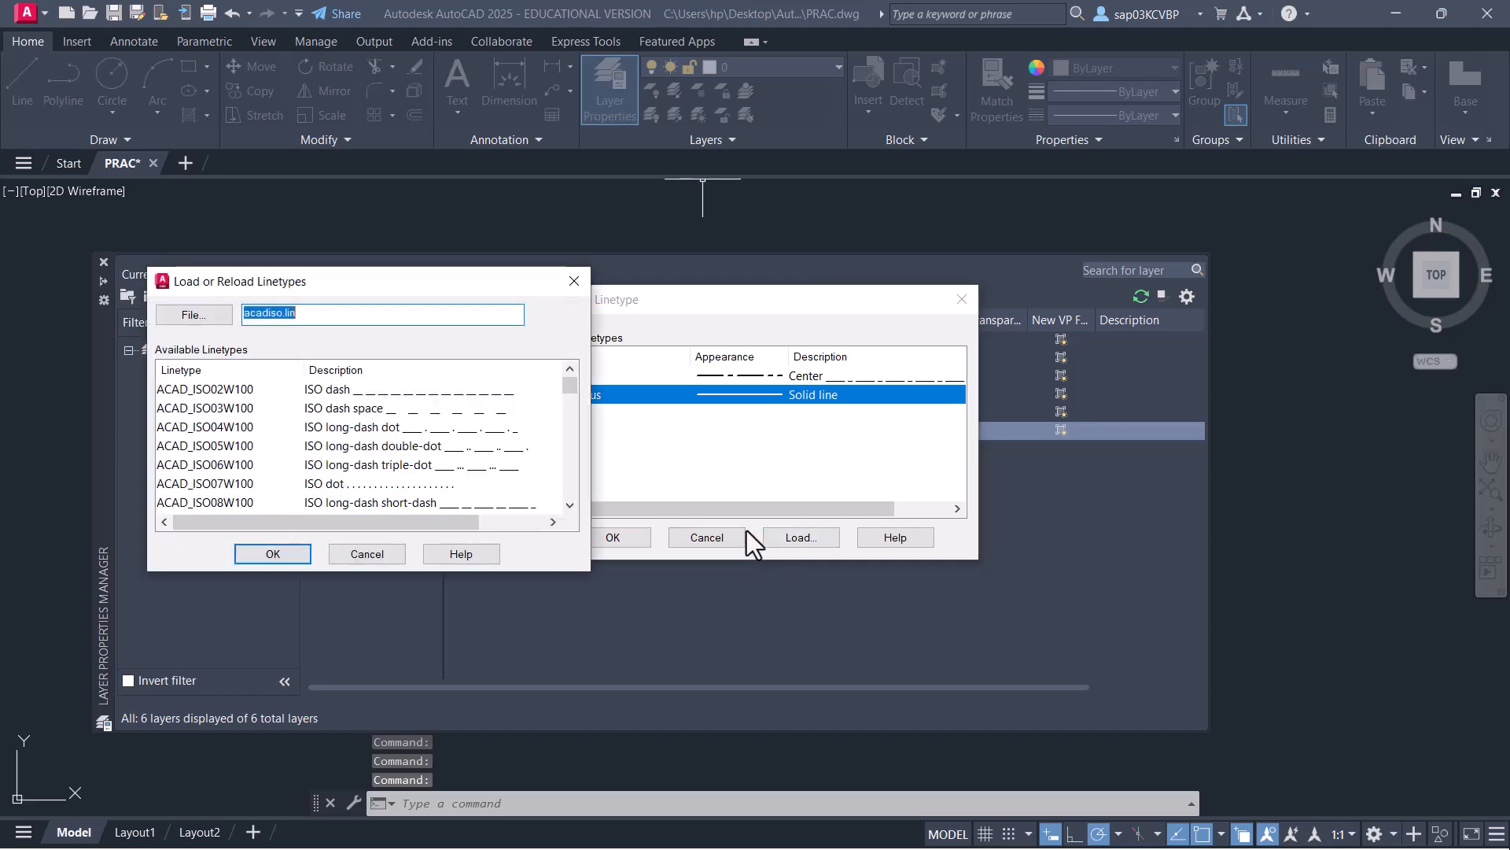
click(169, 464)
key(h)
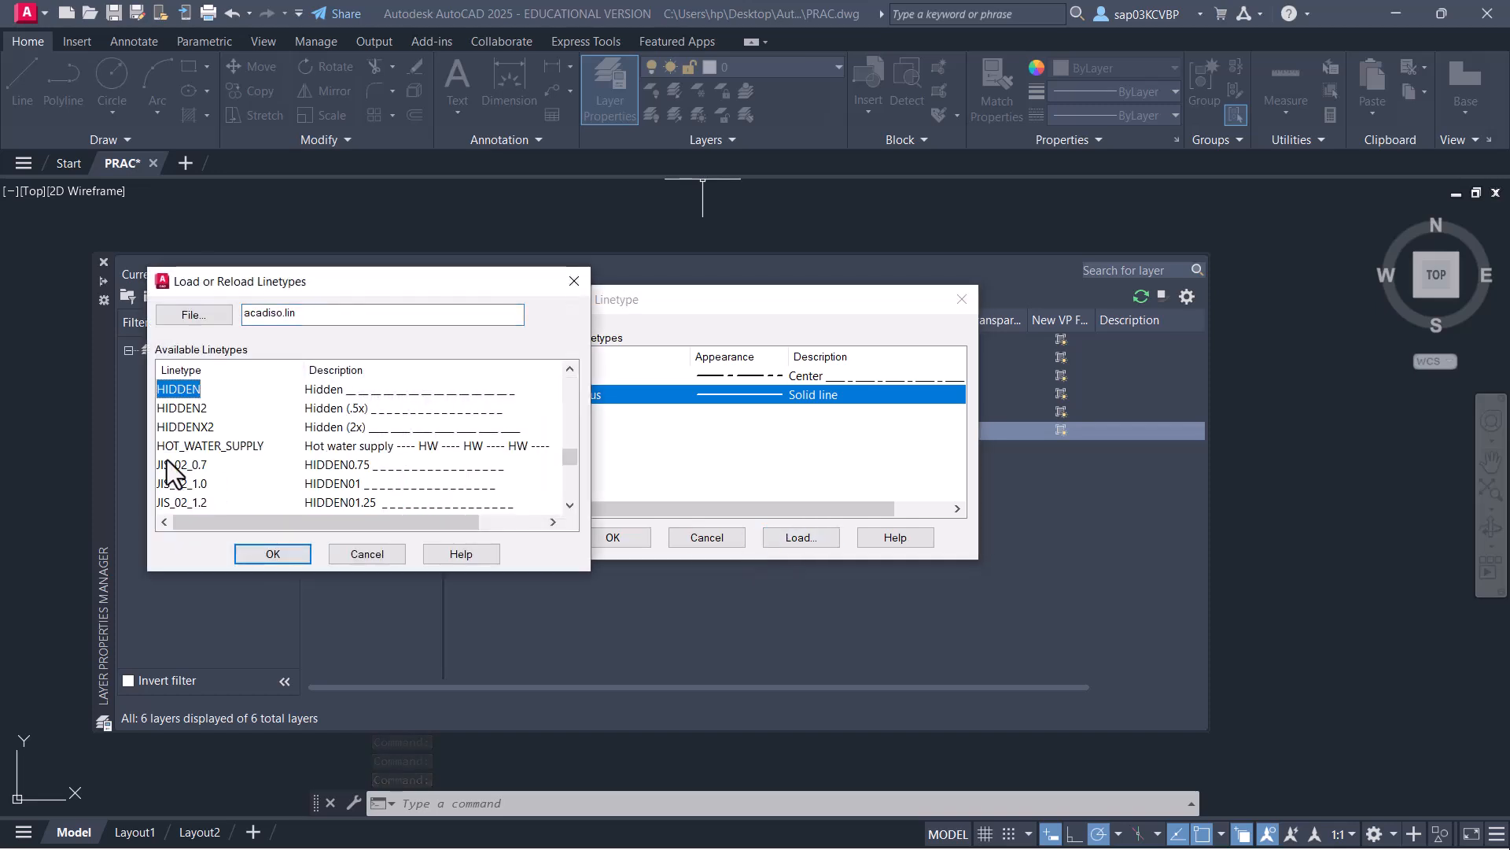
click(272, 554)
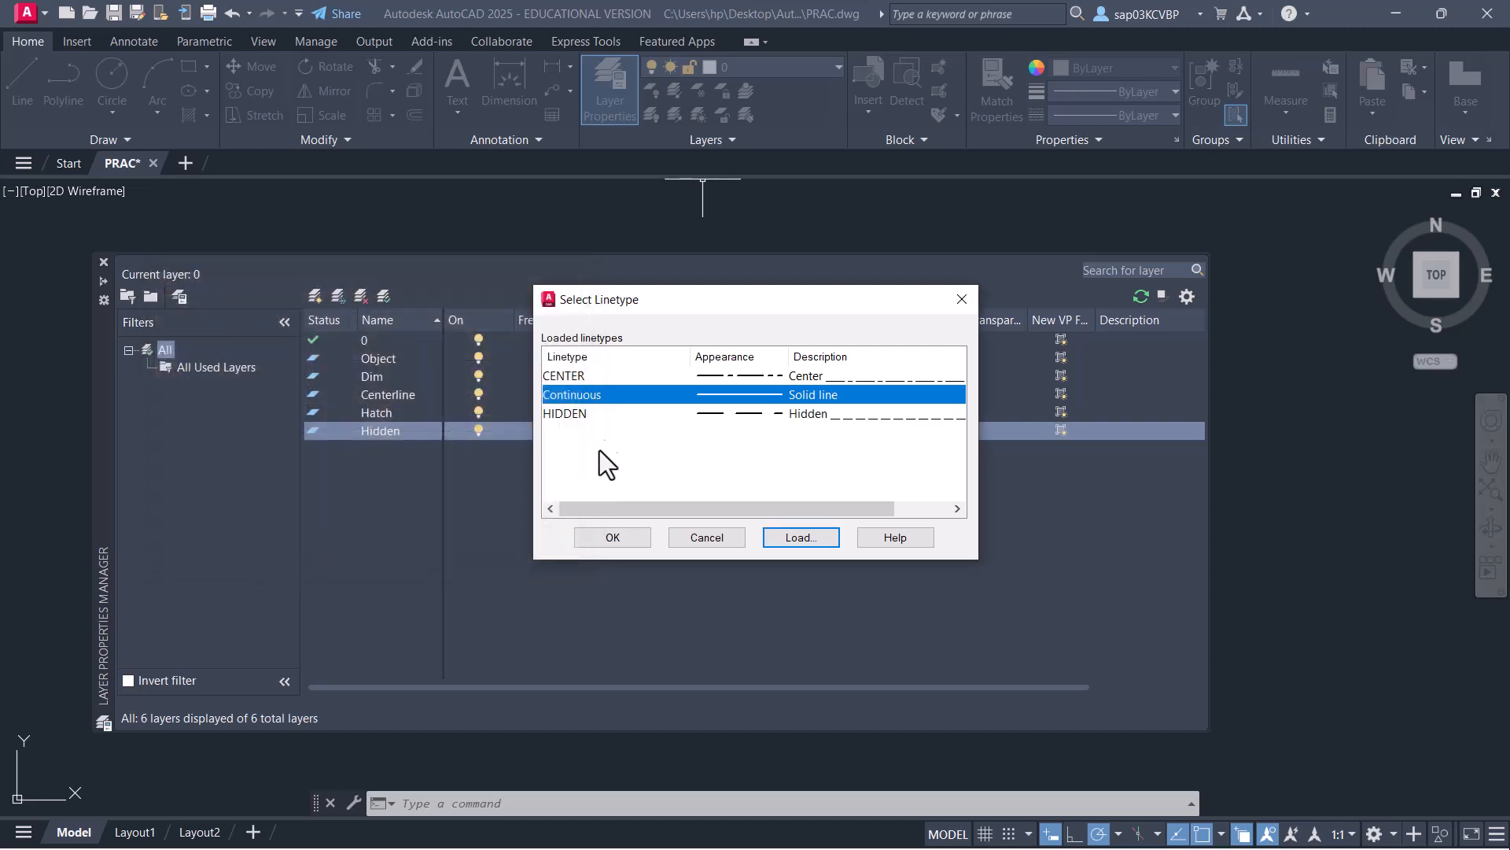
click(579, 413)
click(611, 537)
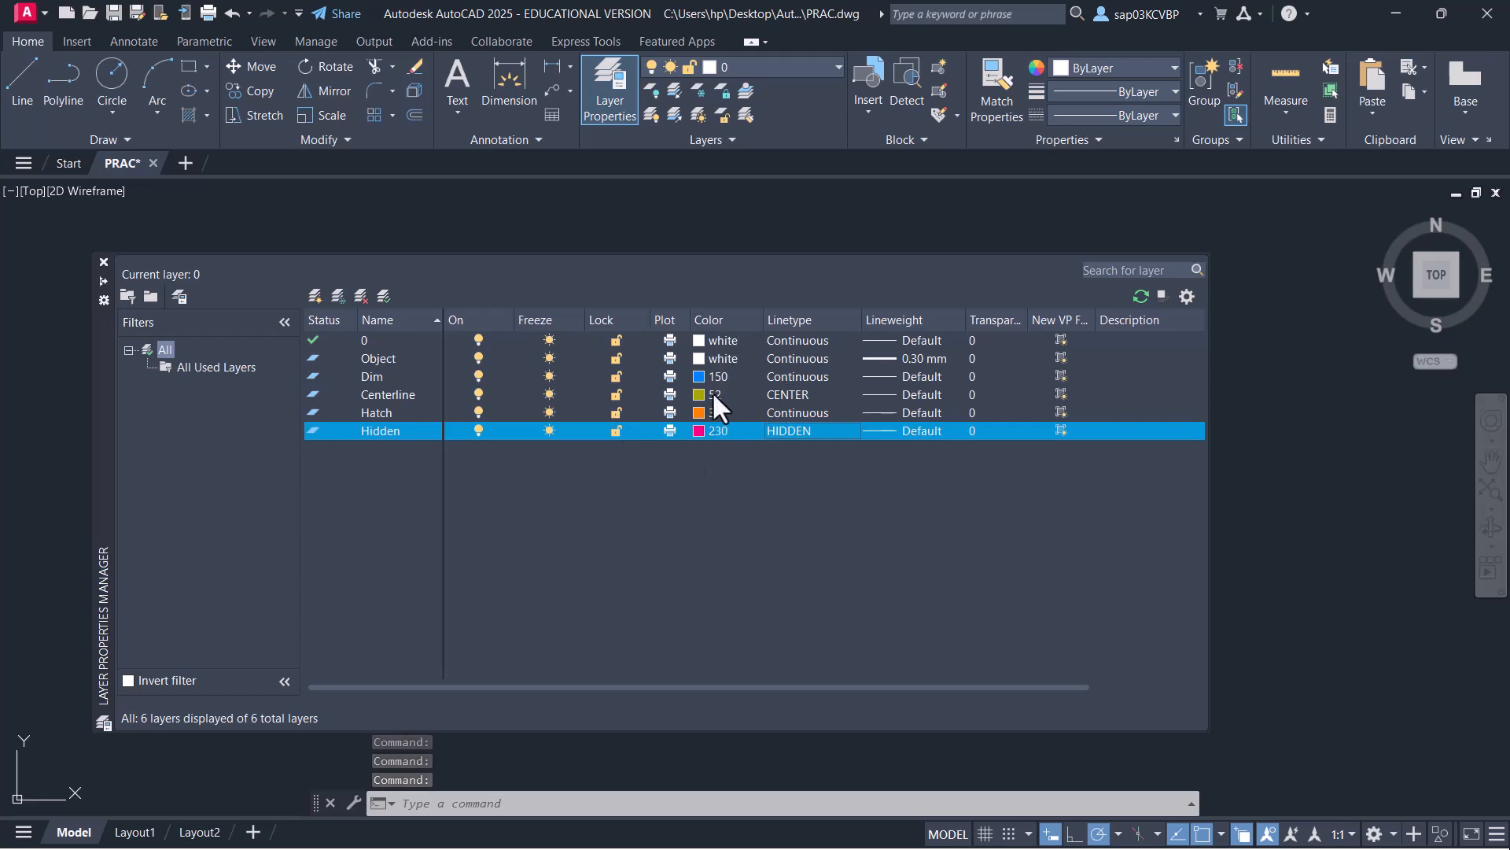
click(103, 262)
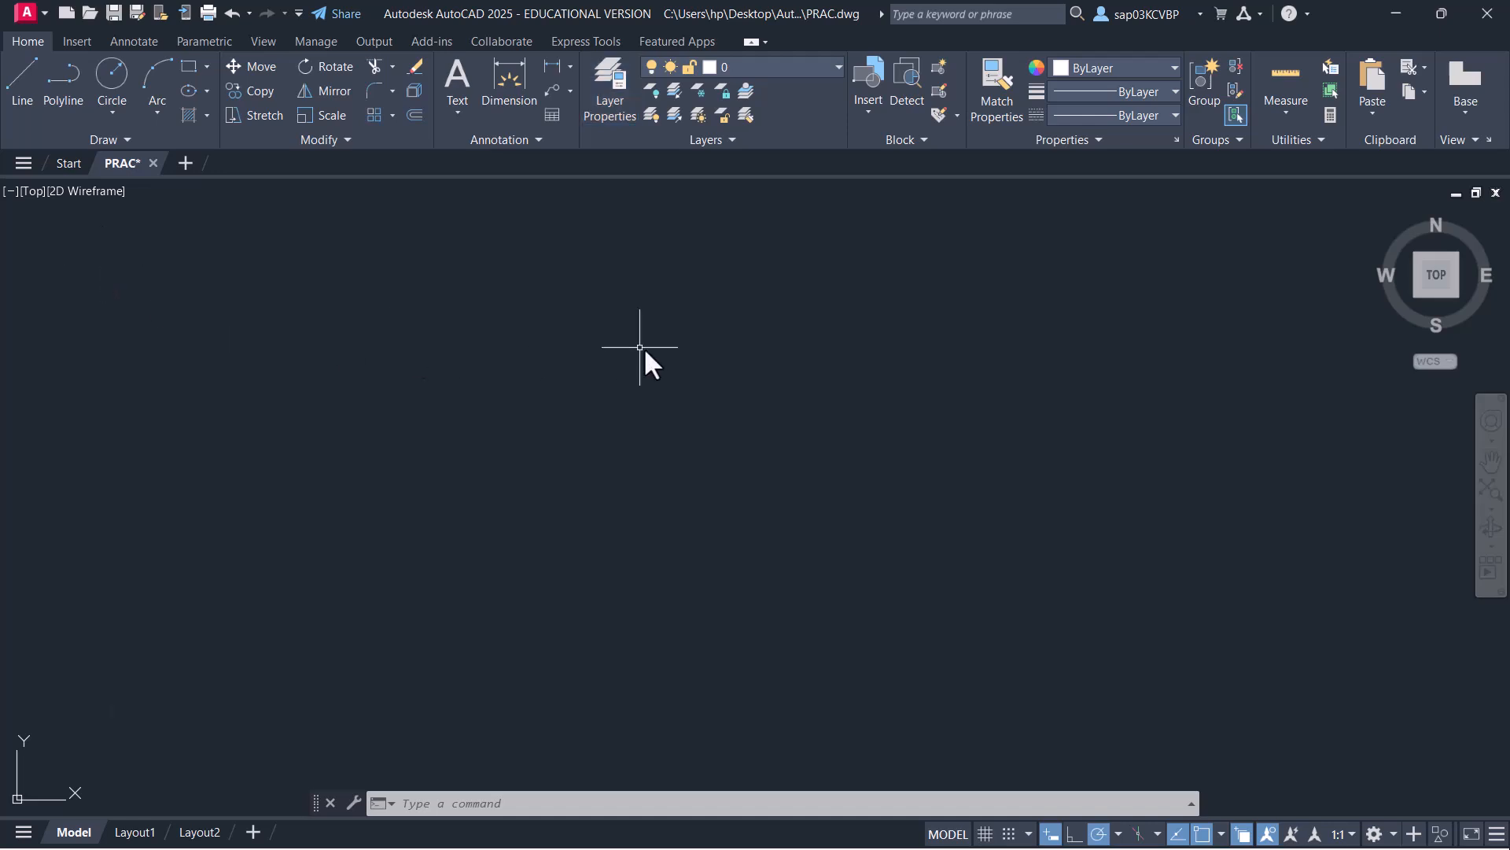
Save the drawing and paste the dimensioned reference image of the part into model space
click(838, 66)
click(112, 15)
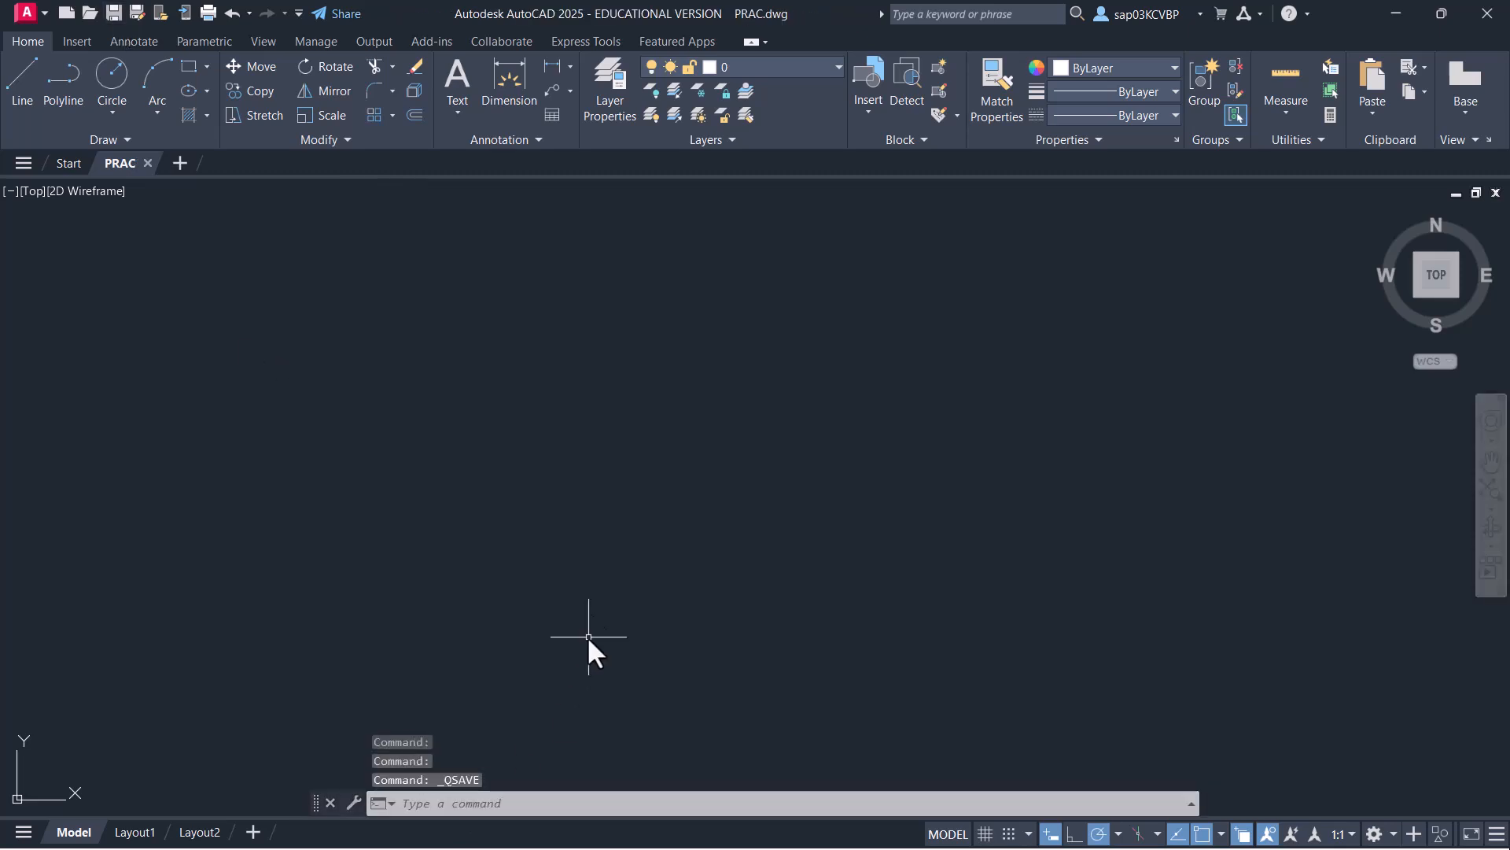
key(ctrl+v)
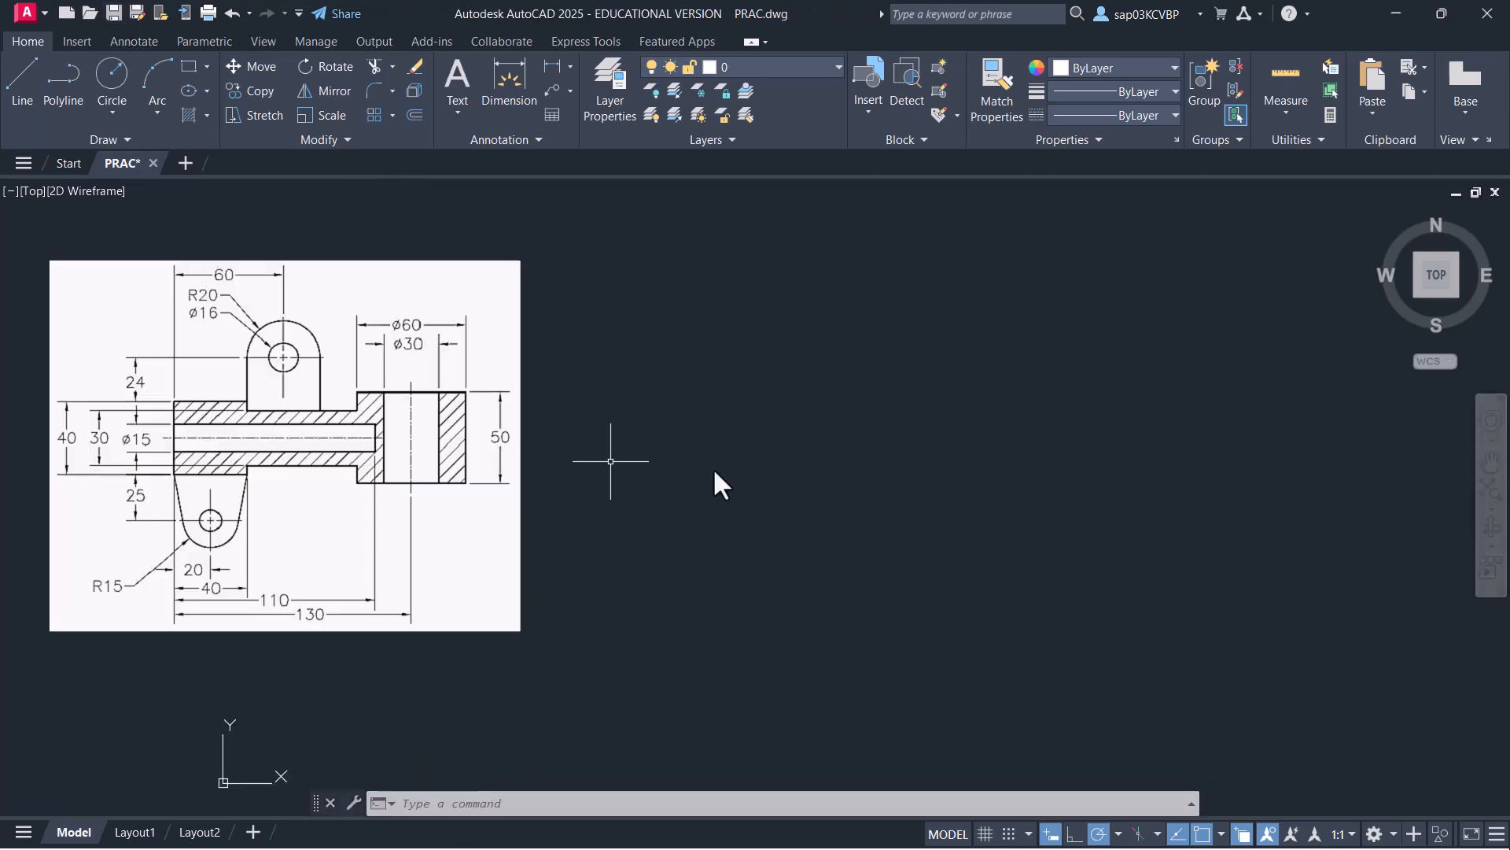
click(840, 75)
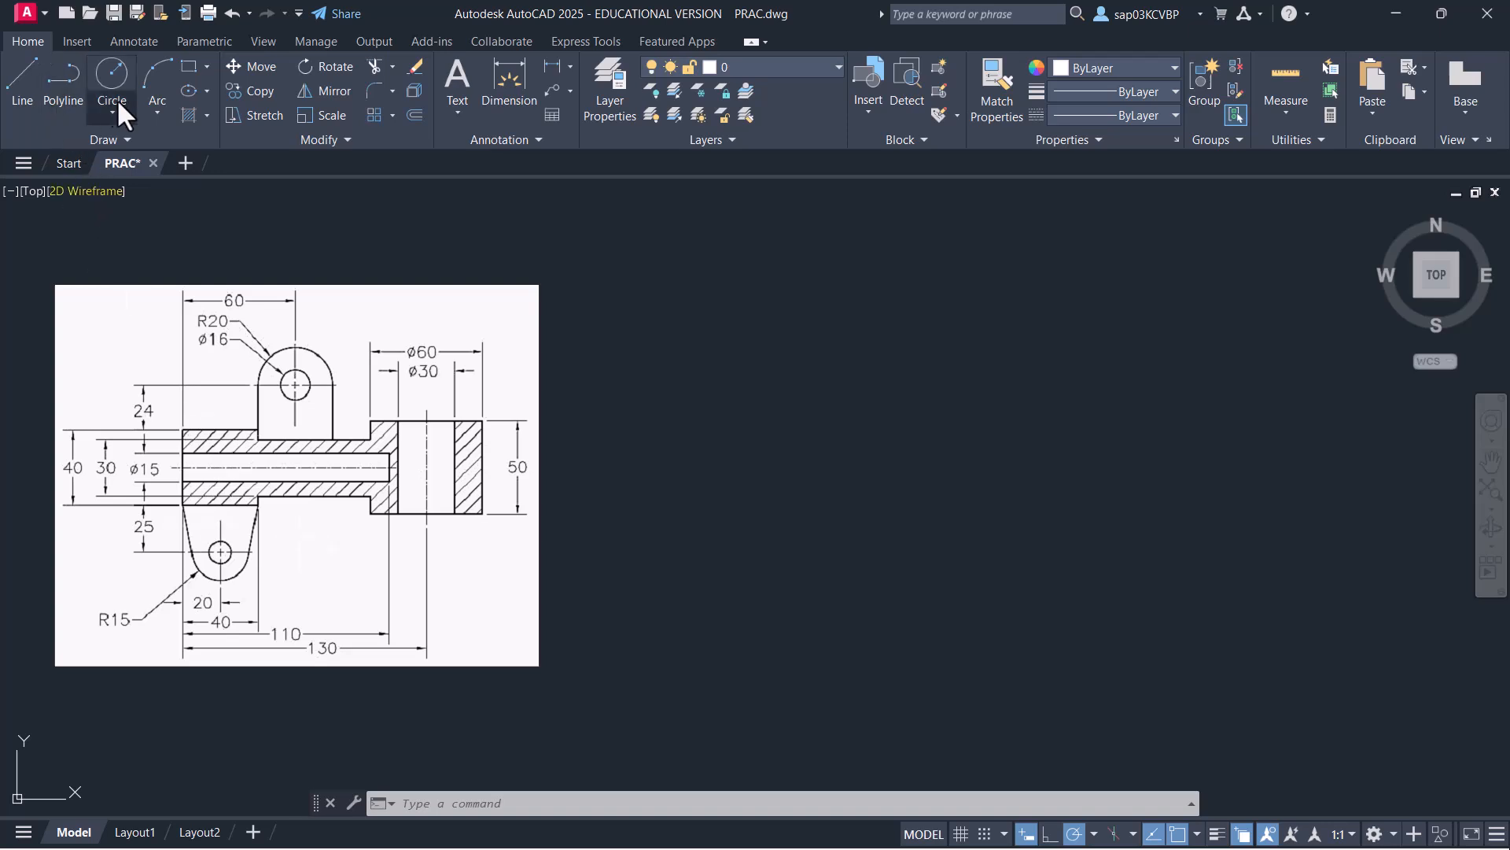
Draw a 40 by 40 rectangle beside the reference image for the end block of the part
click(192, 66)
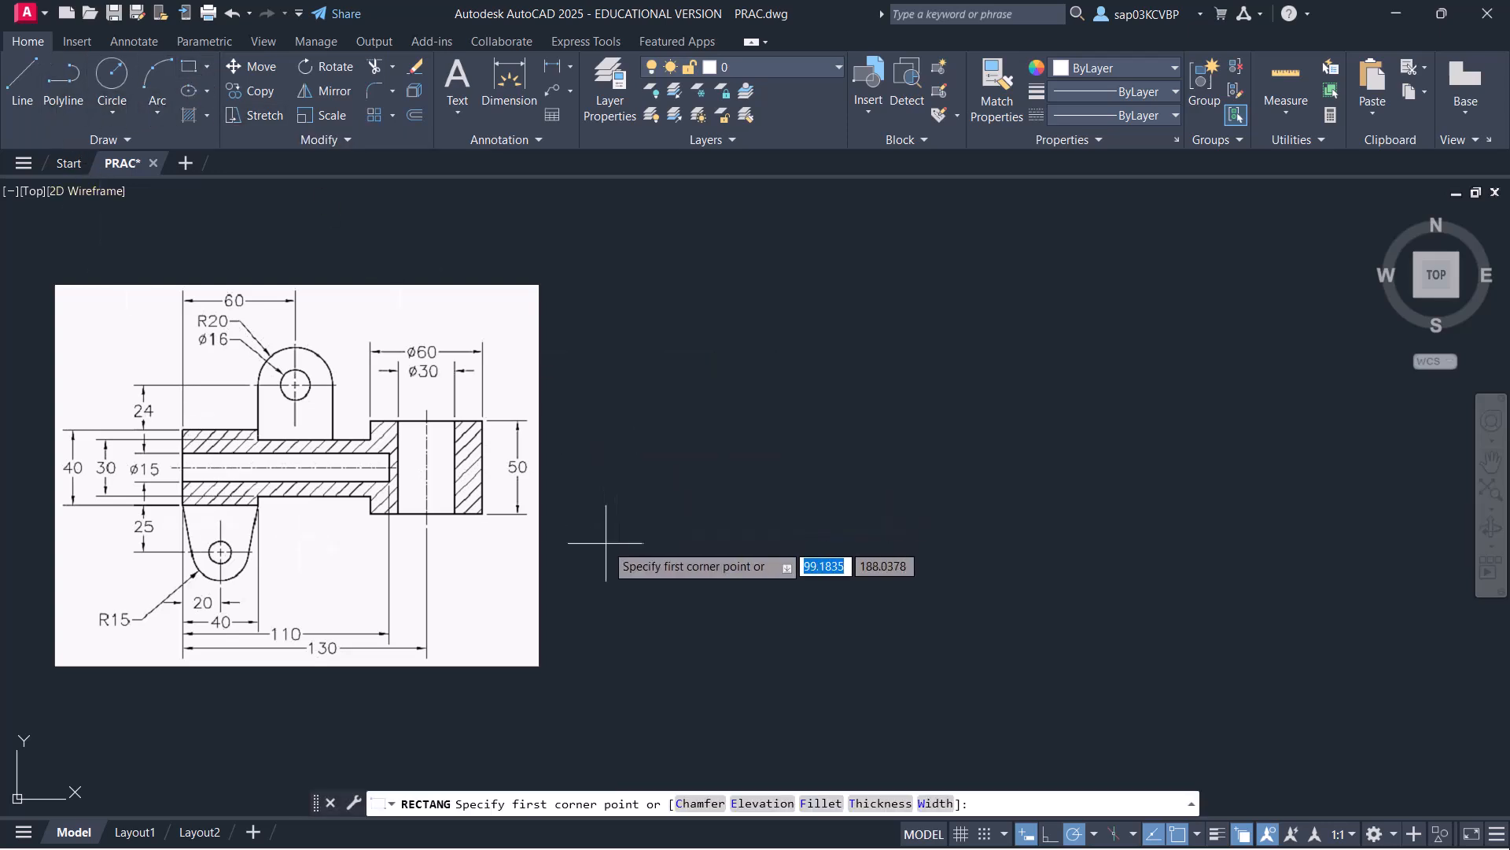
click(595, 543)
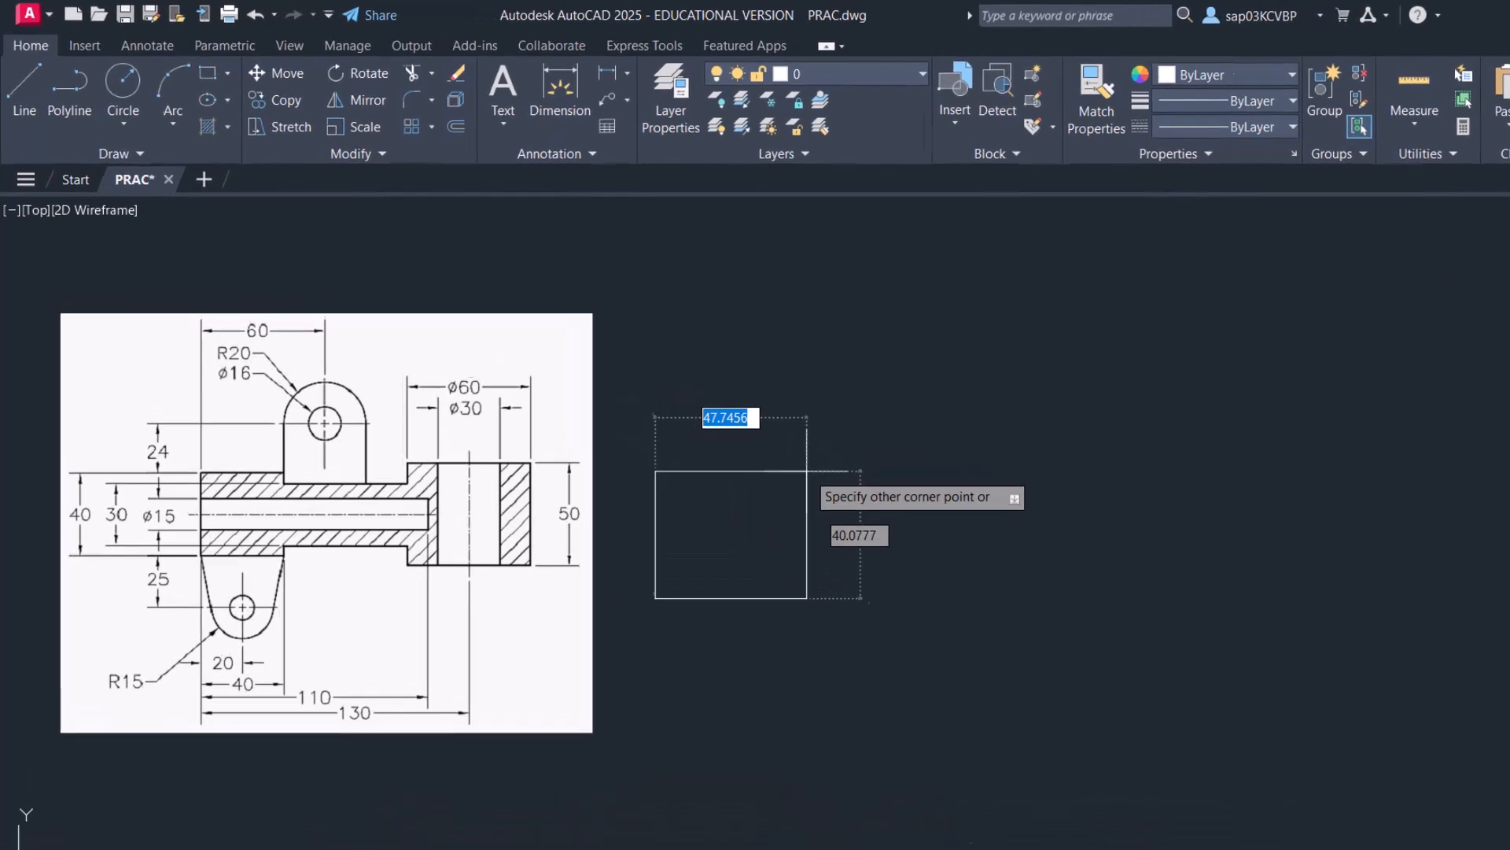
text(40)
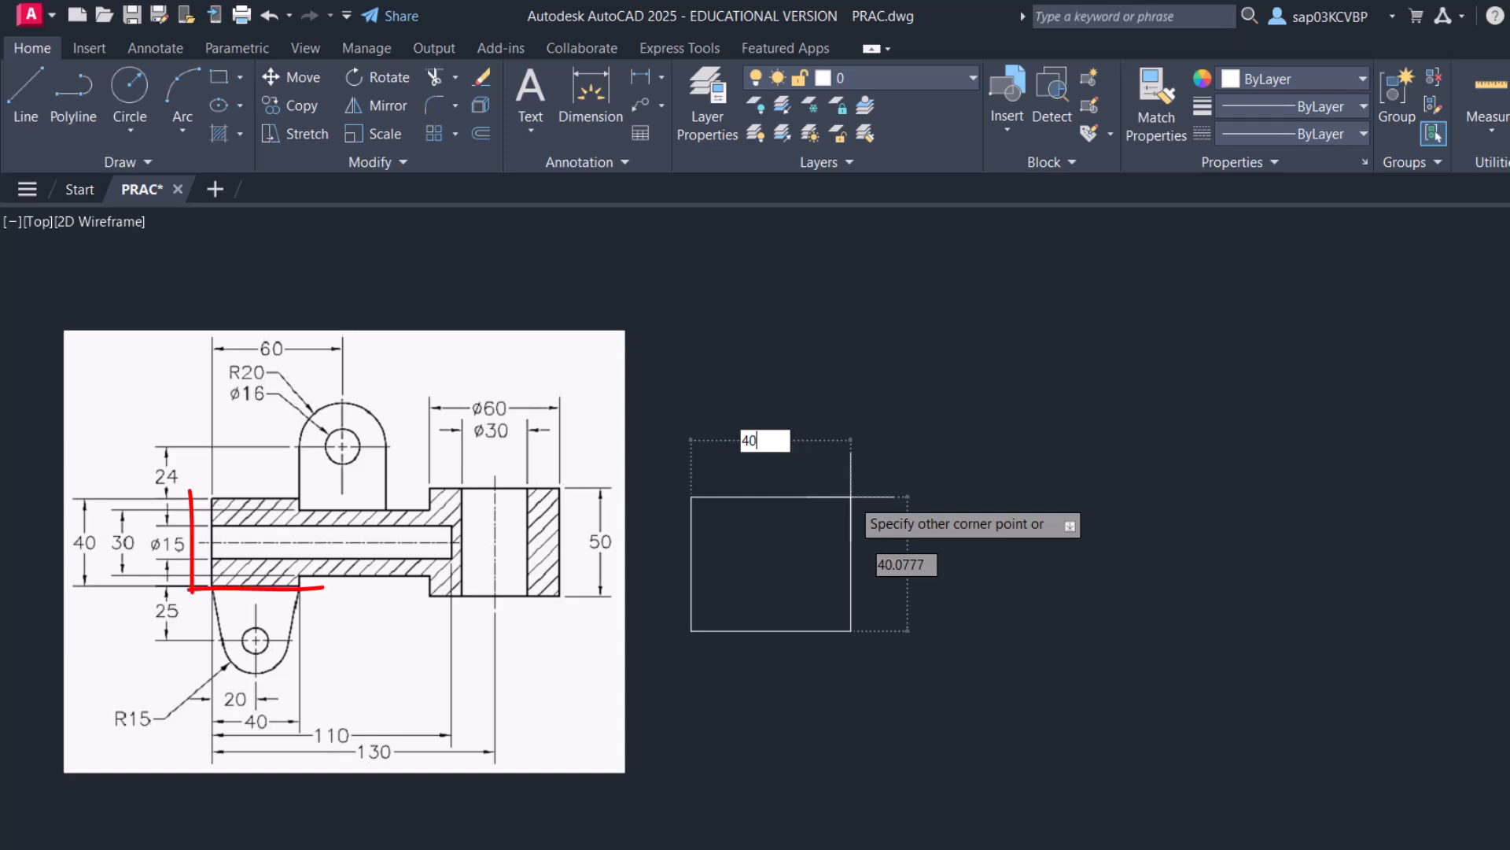
key(Tab)
text(40)
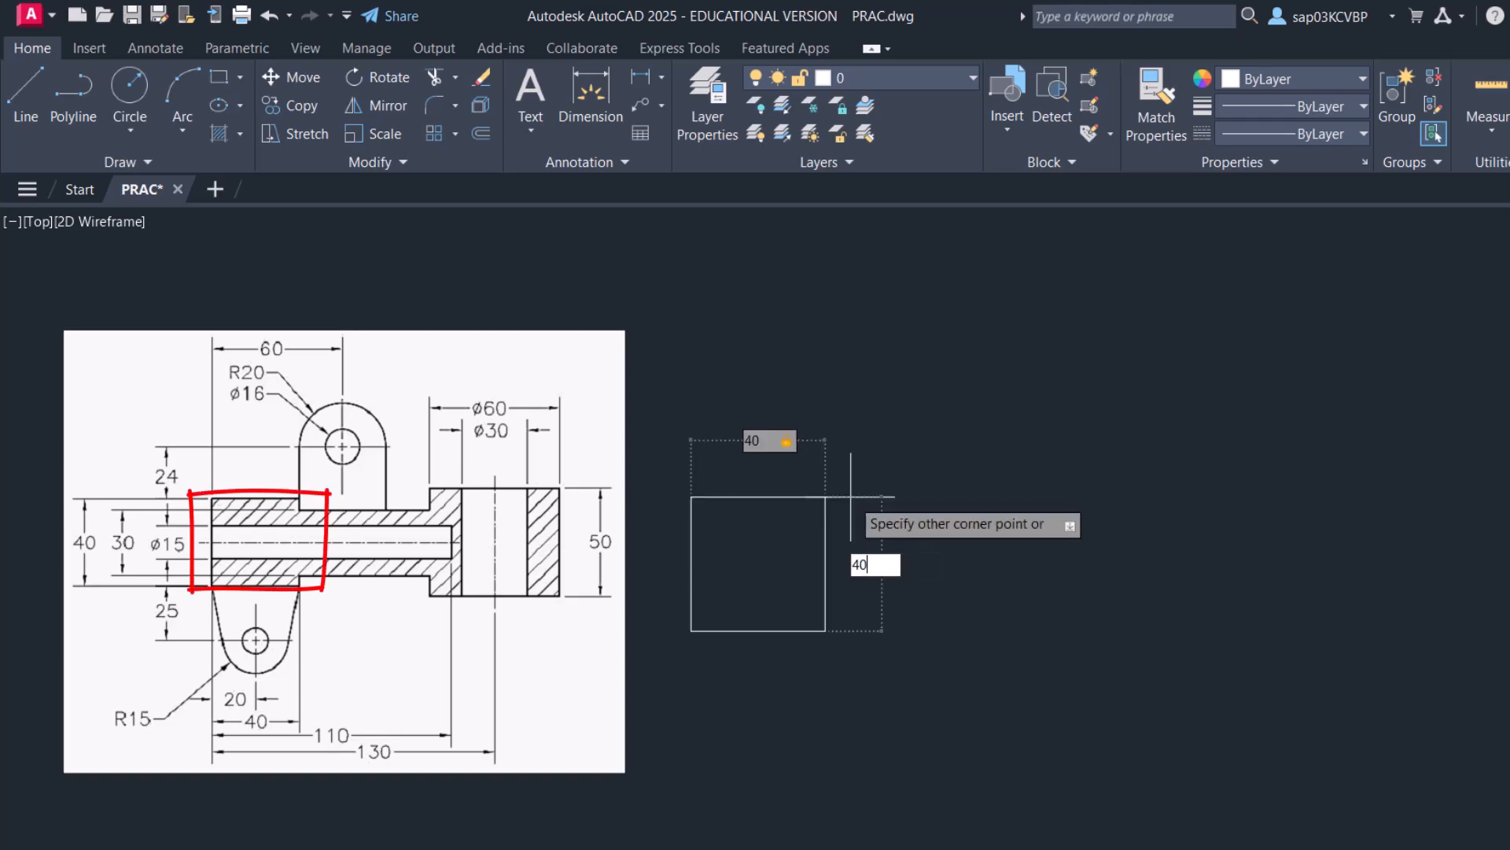
key(Return)
Explode the 40 by 40 rectangle into separate lines
text(x)
key(Return)
click(848, 498)
click(783, 558)
key(Return)
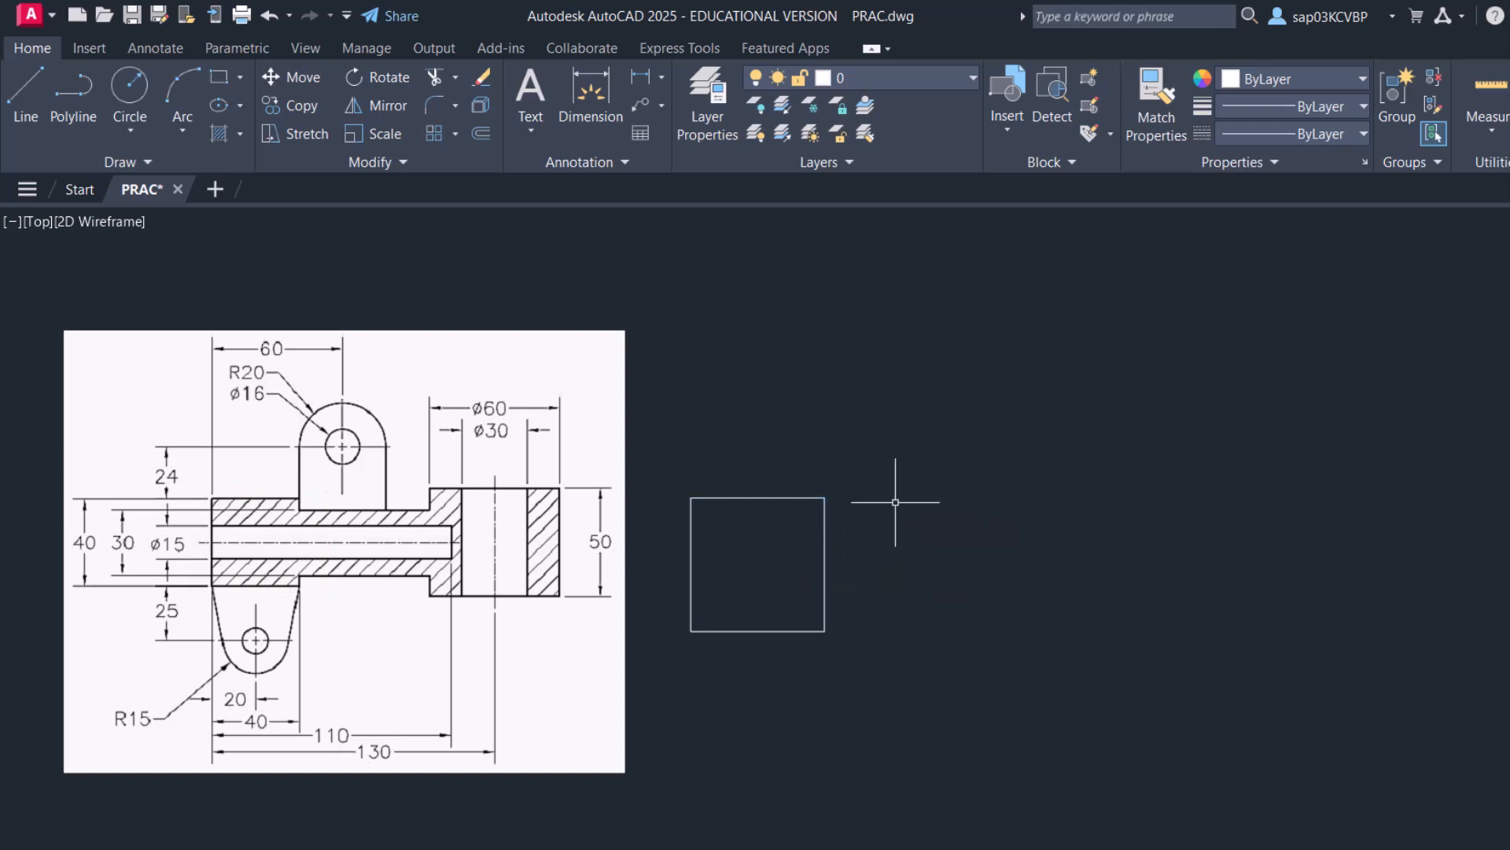
Draw a long horizontal centre line through the middle of the square, extending past both of its sides
click(38, 101)
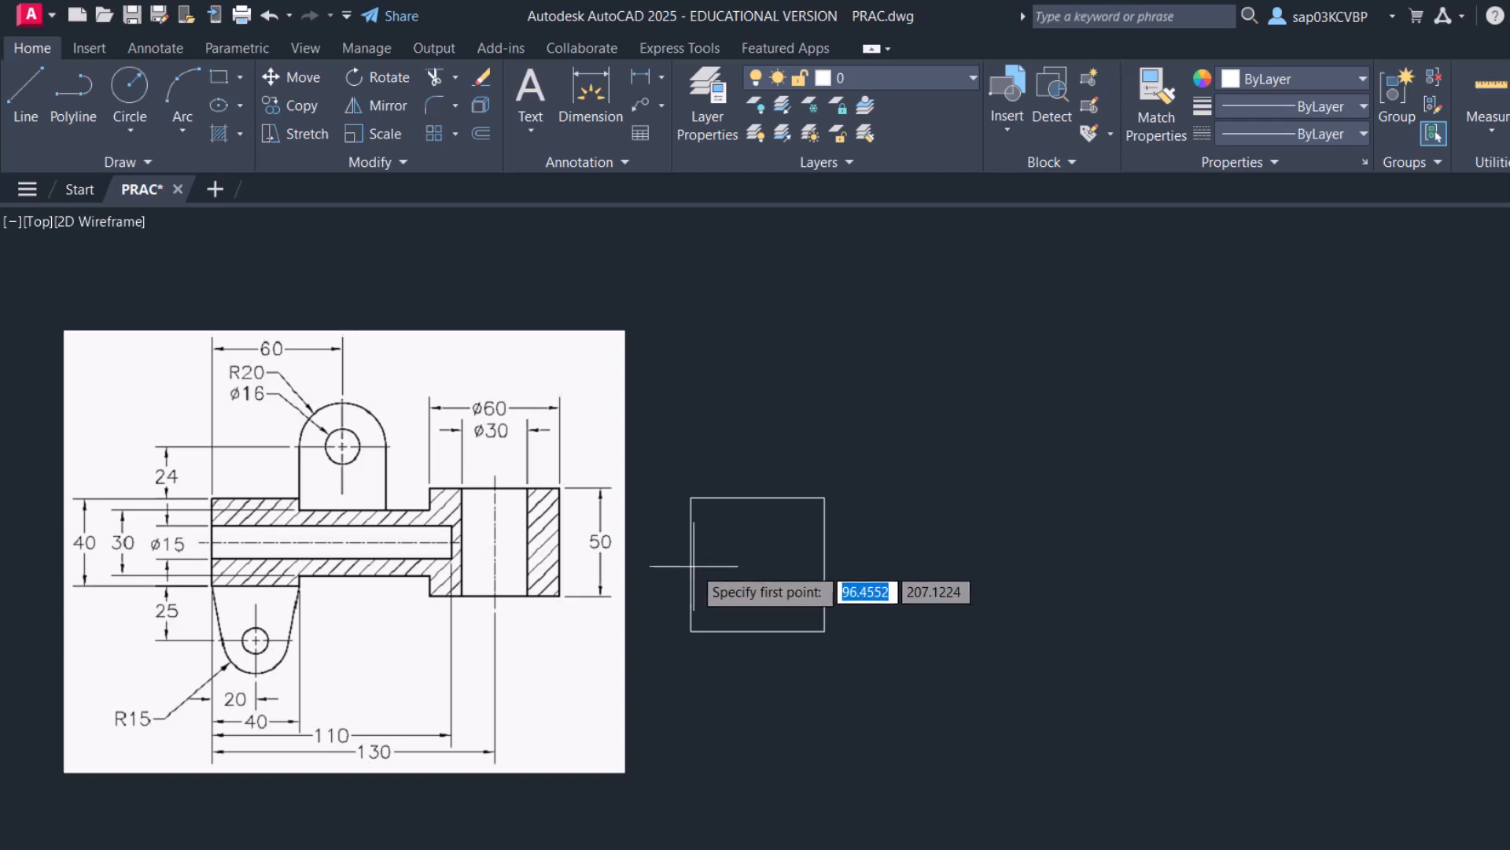
click(659, 564)
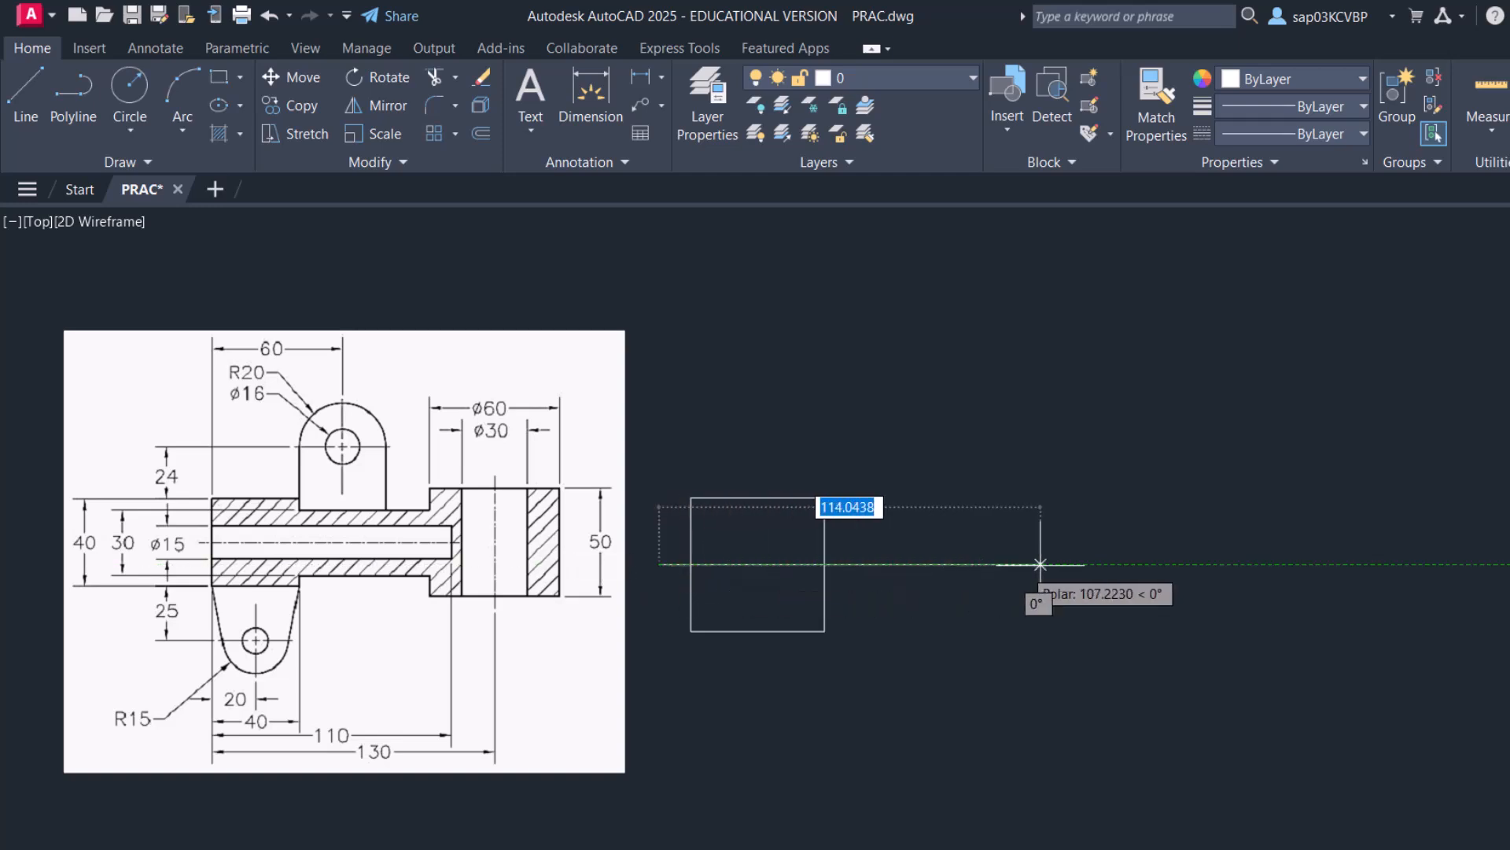
click(1291, 564)
key(Return)
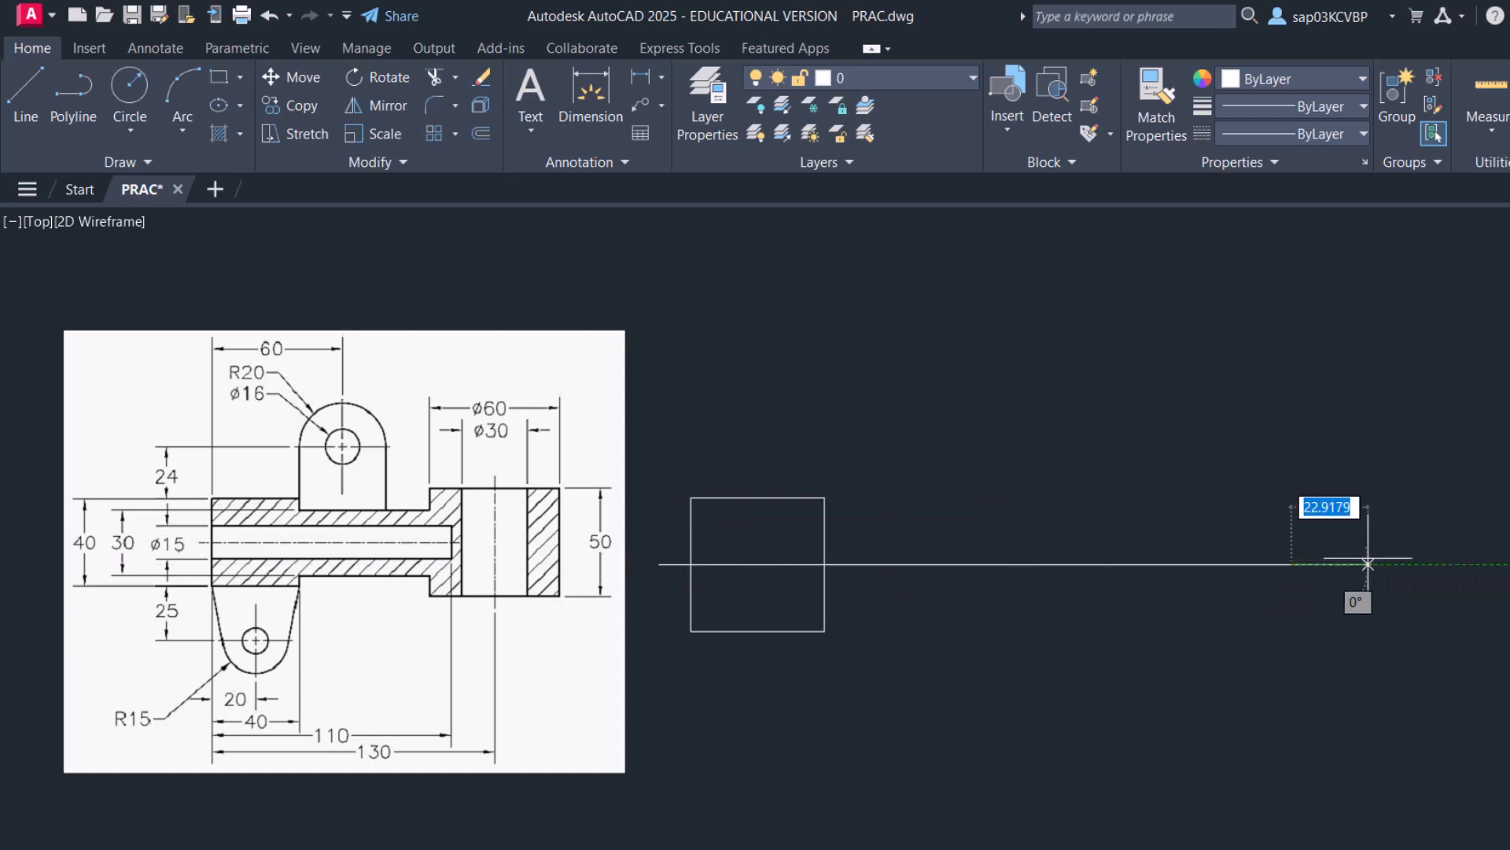
key(Return)
click(1133, 586)
click(1109, 549)
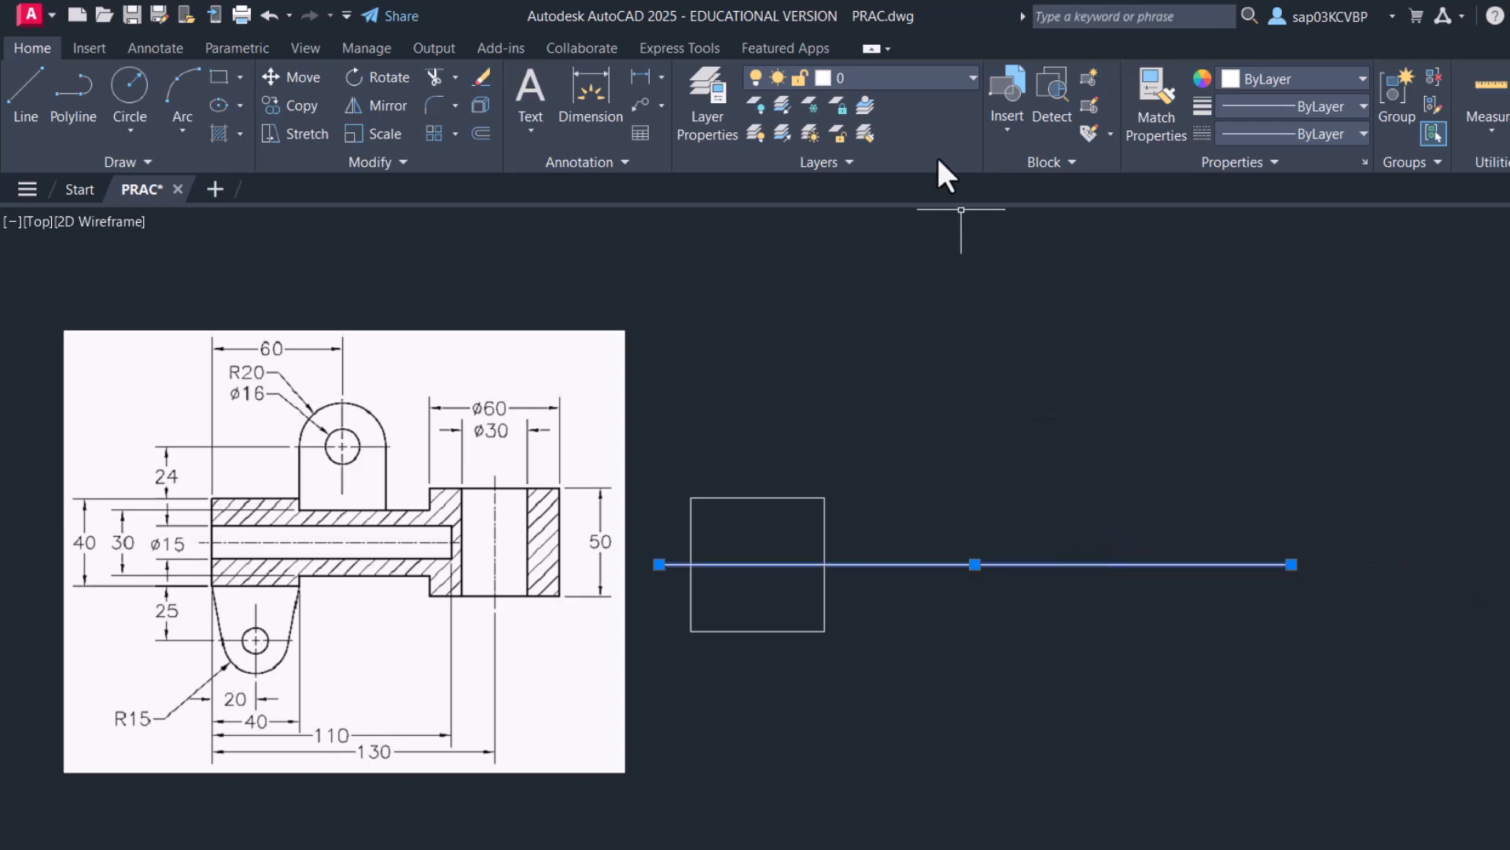
click(933, 79)
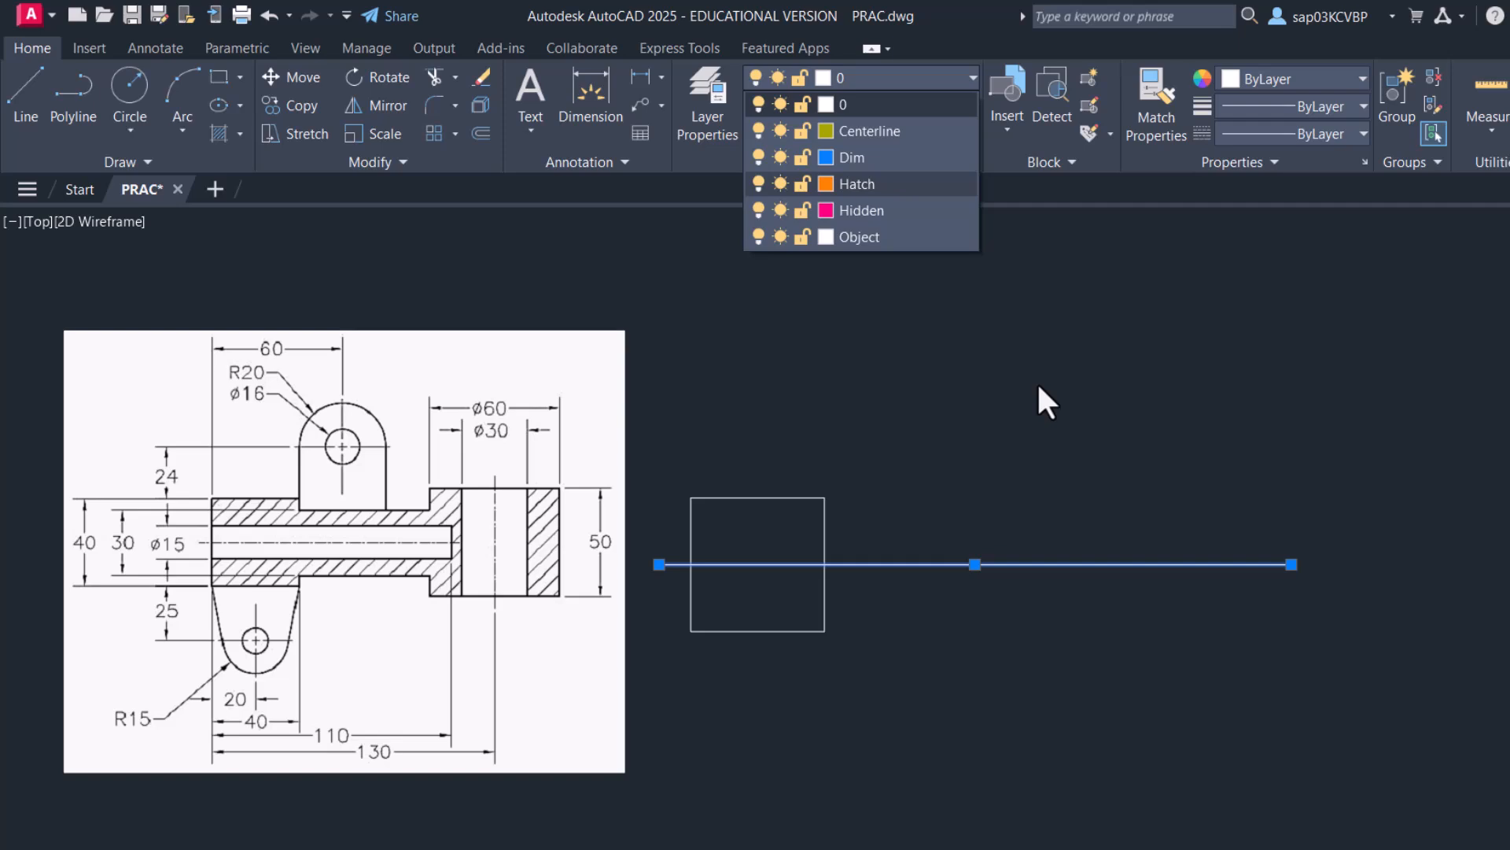
key(Escape)
key(Escape)
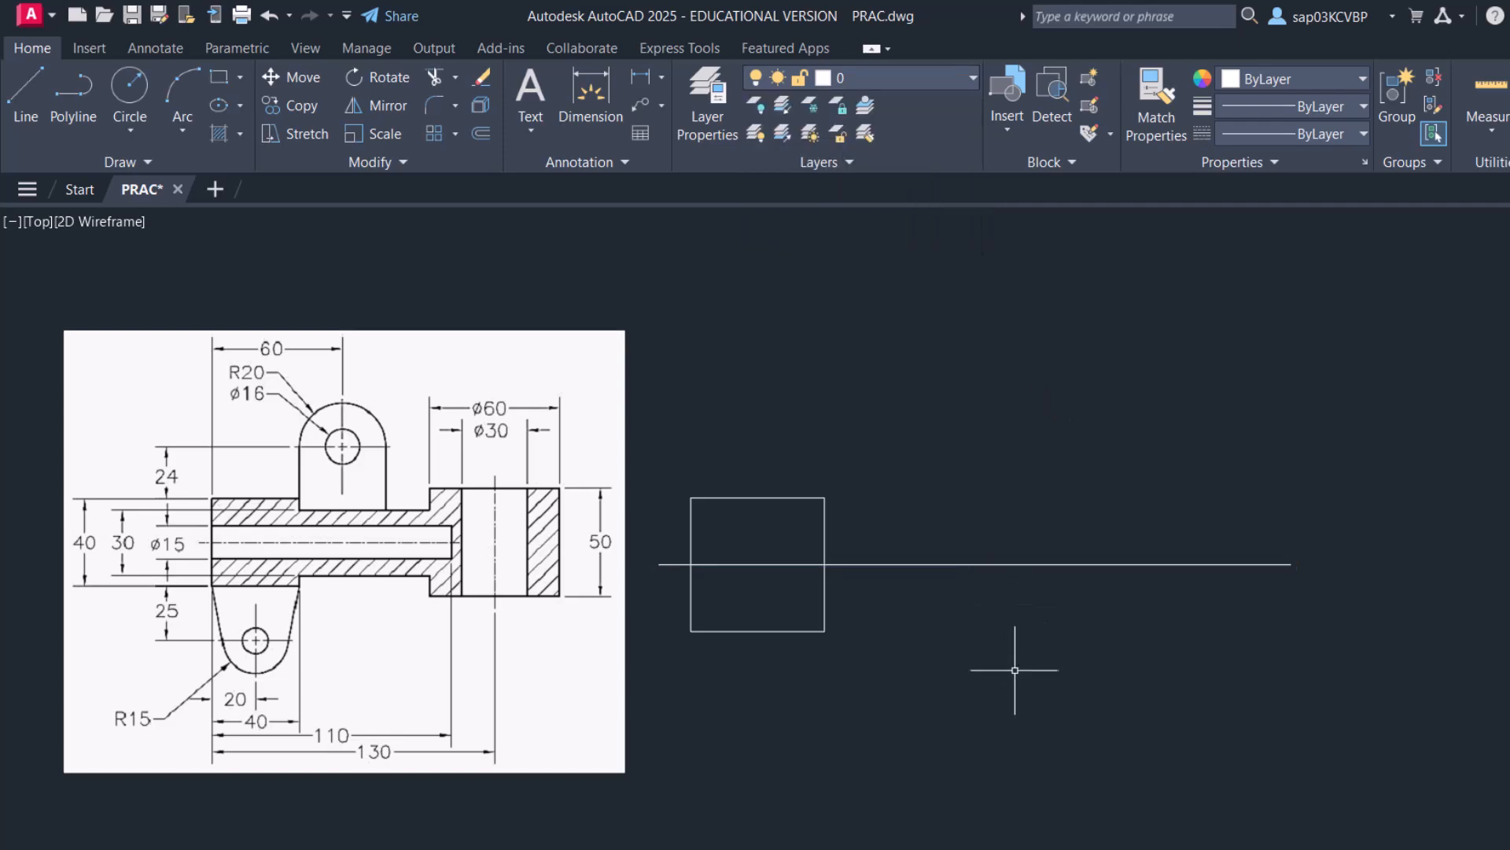
drag(397, 477, 401, 603)
drag(396, 599, 437, 598)
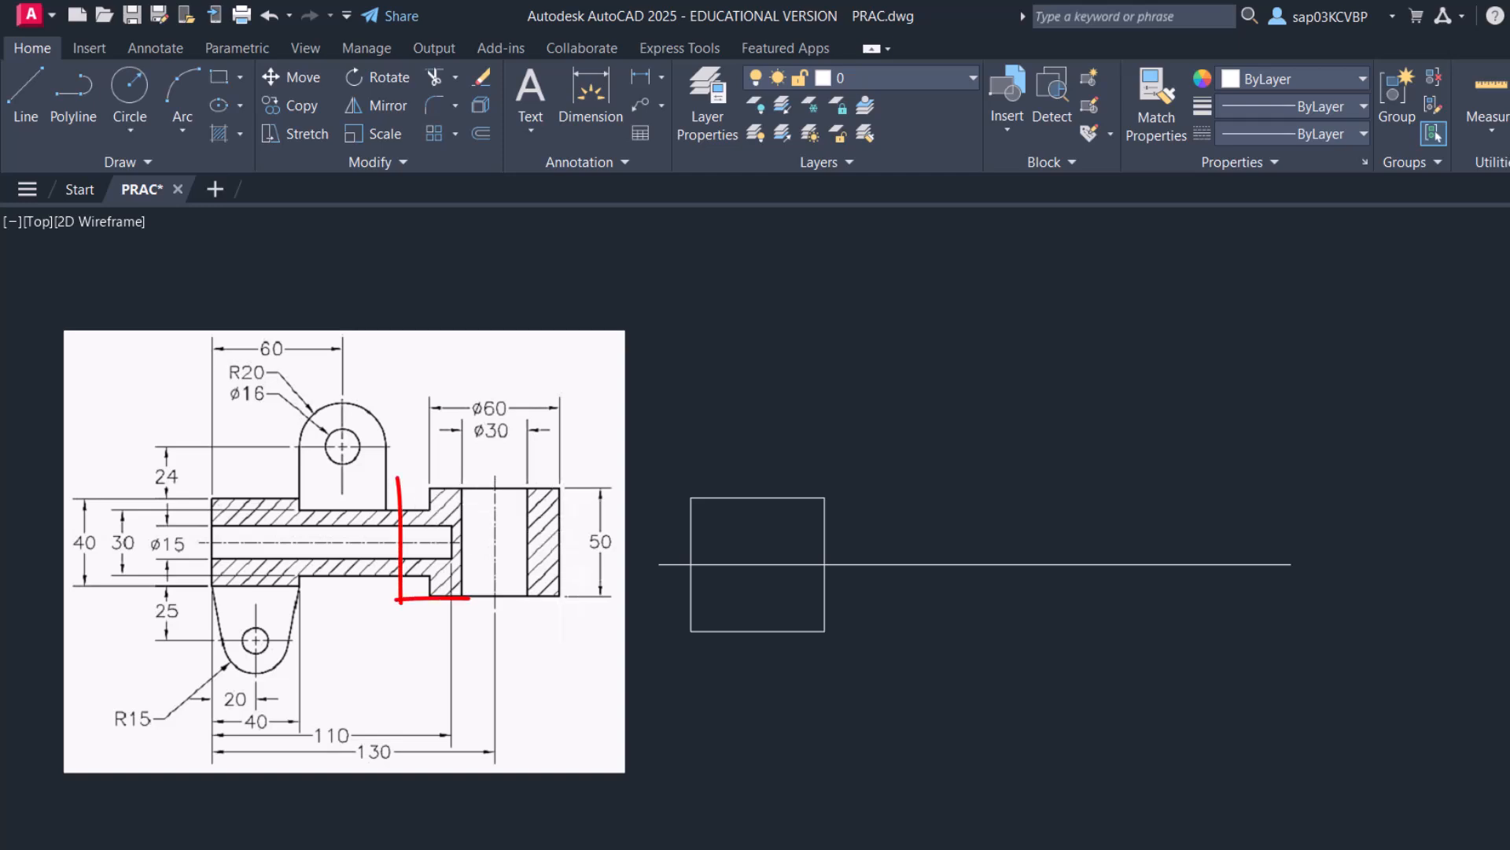
drag(398, 478, 590, 477)
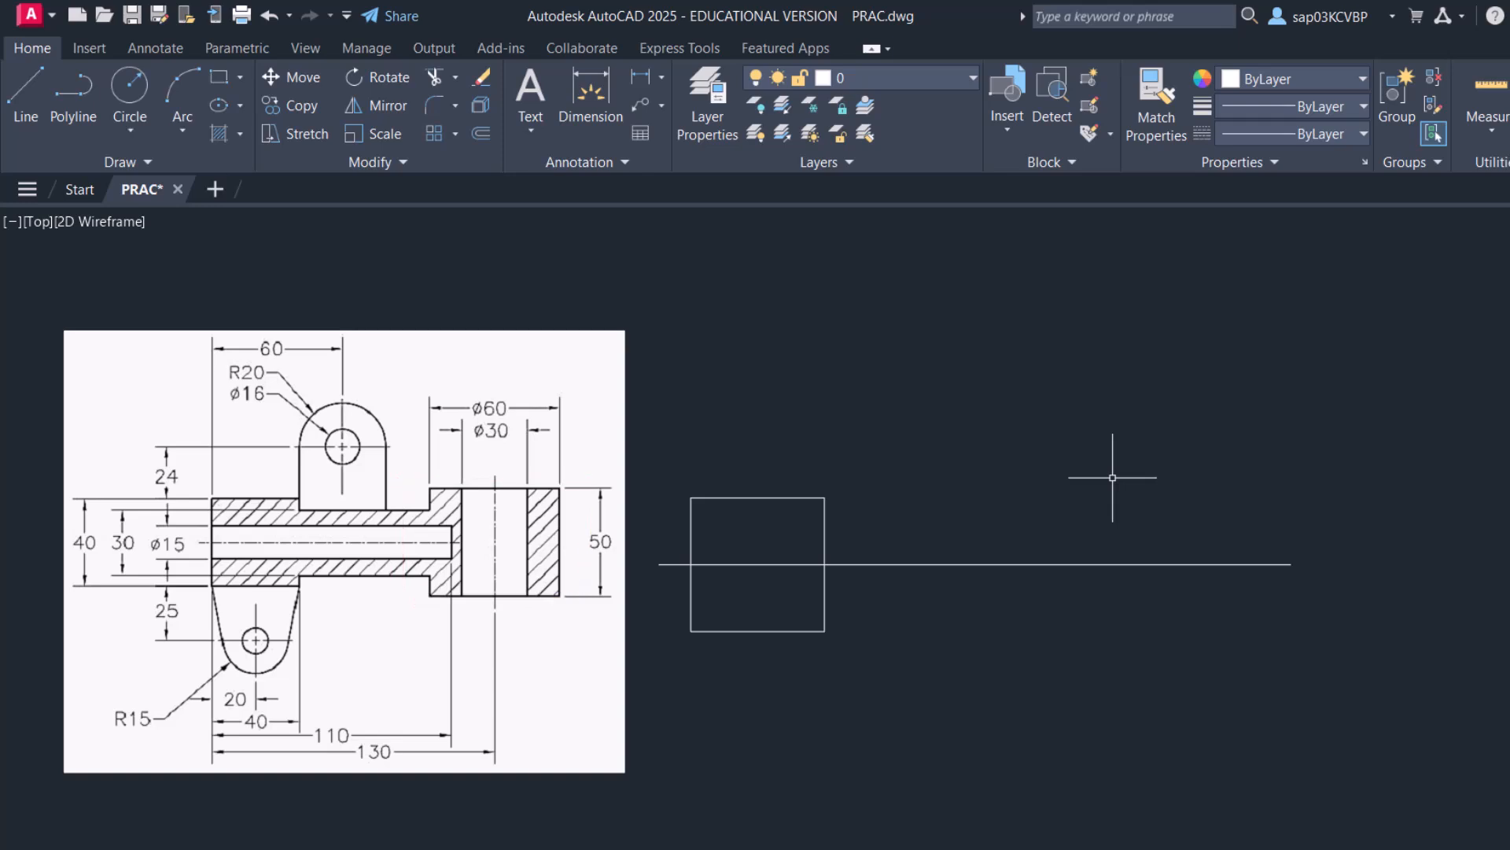
Offset the horizontal centre line by 25 both above and below
text(O)
key(Return)
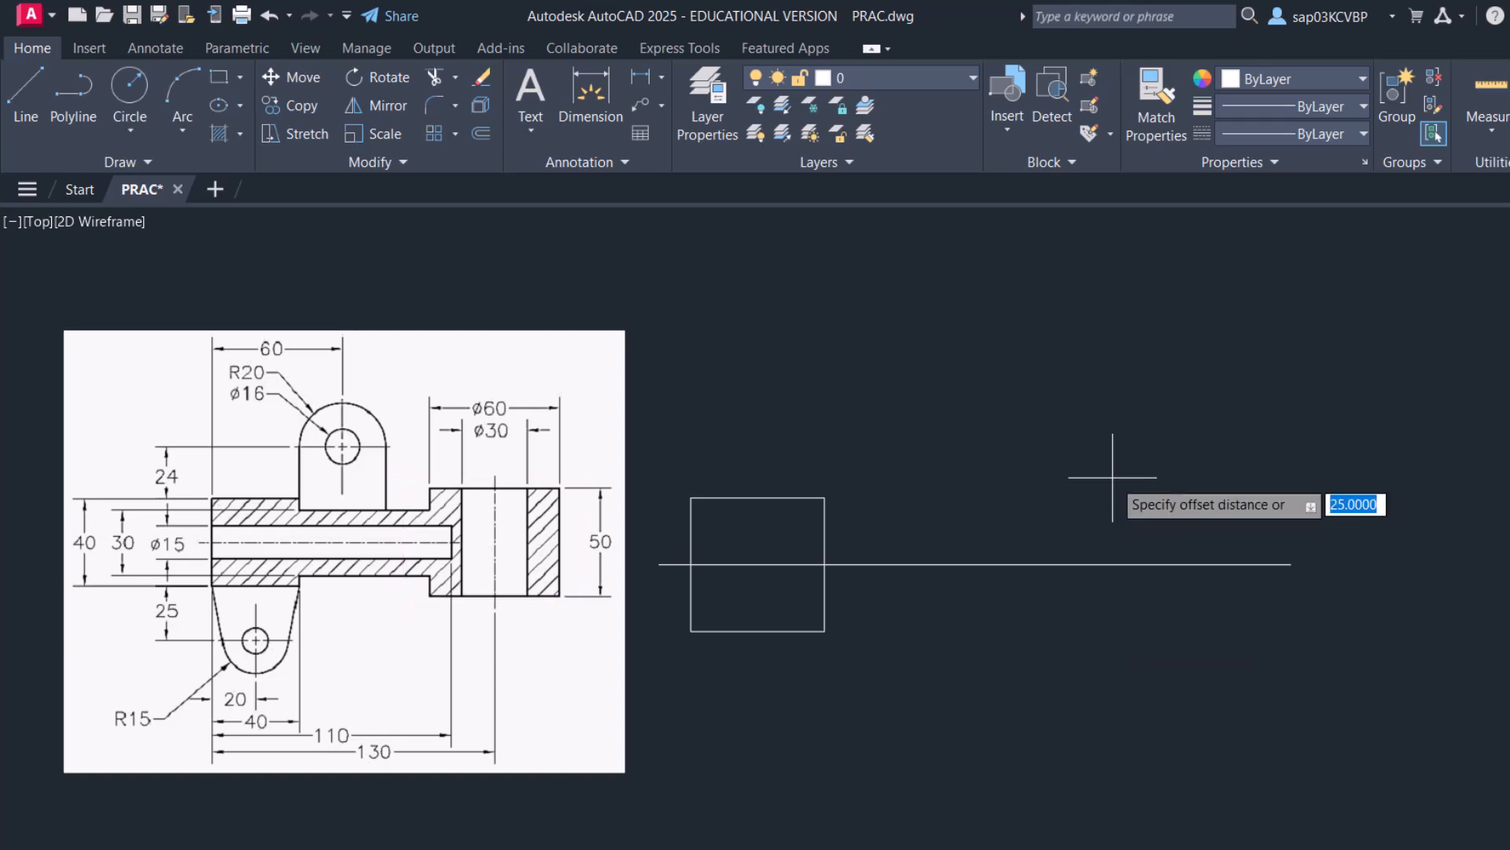
text(20)
key(Return)
click(1081, 564)
click(1078, 503)
click(1092, 564)
click(1107, 627)
key(Escape)
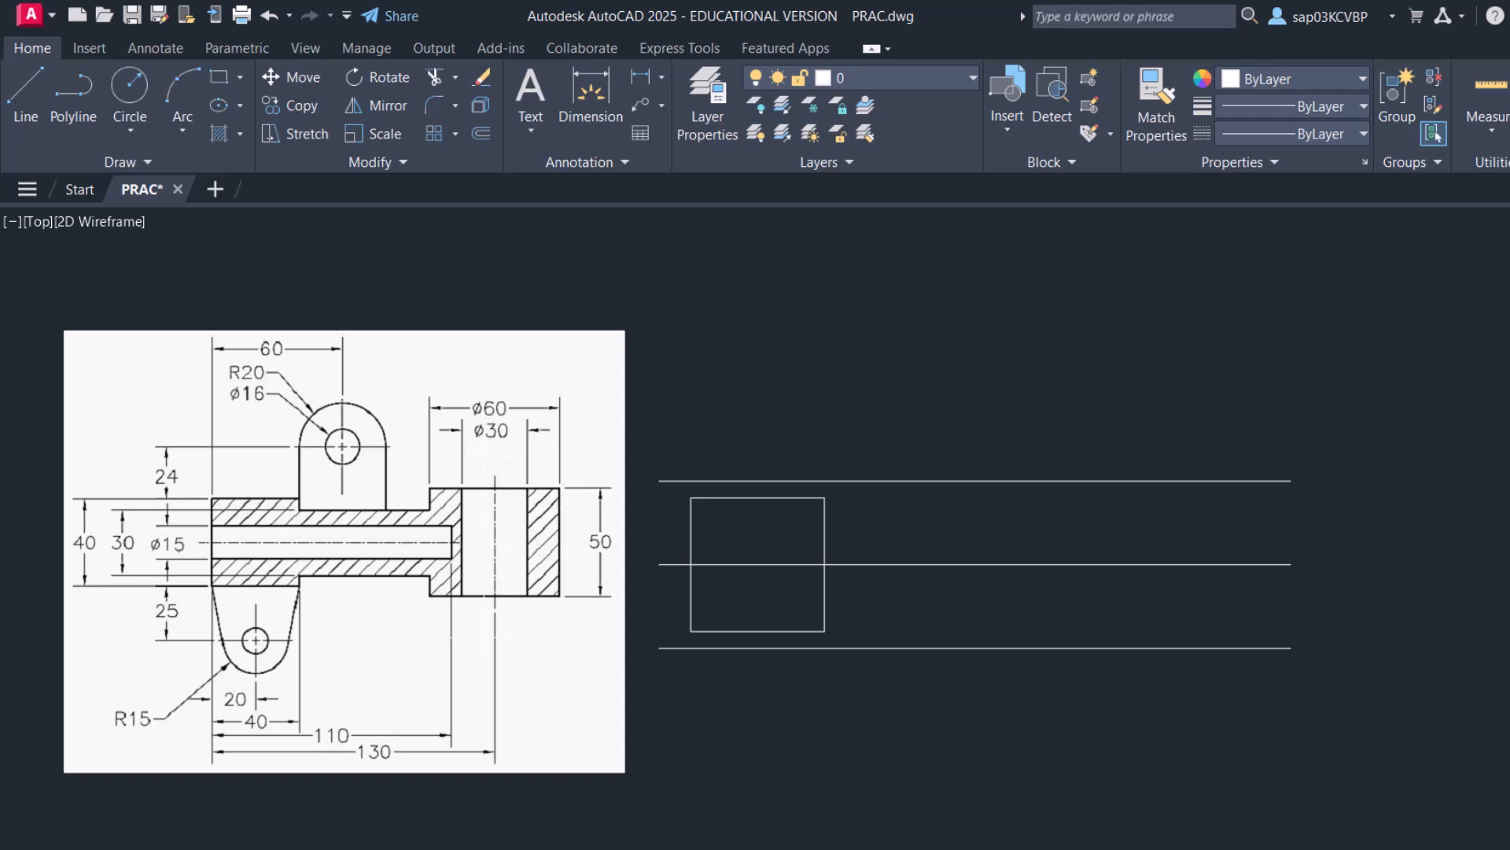
Offset the square's left edge 130 to the right to locate the axis of the Ø60 boss
text(o)
key(Return)
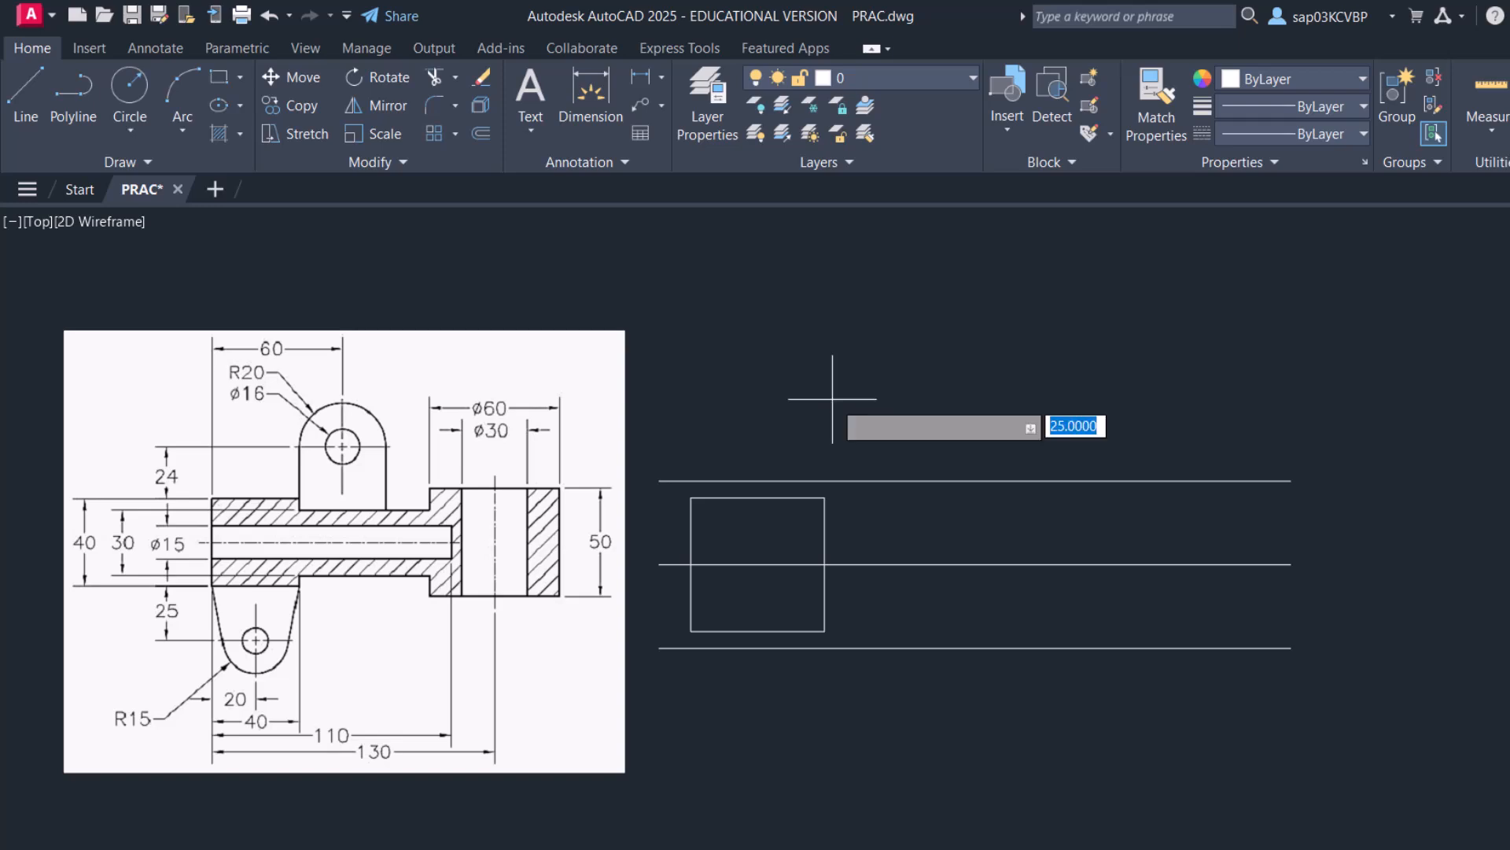
text(130)
key(Return)
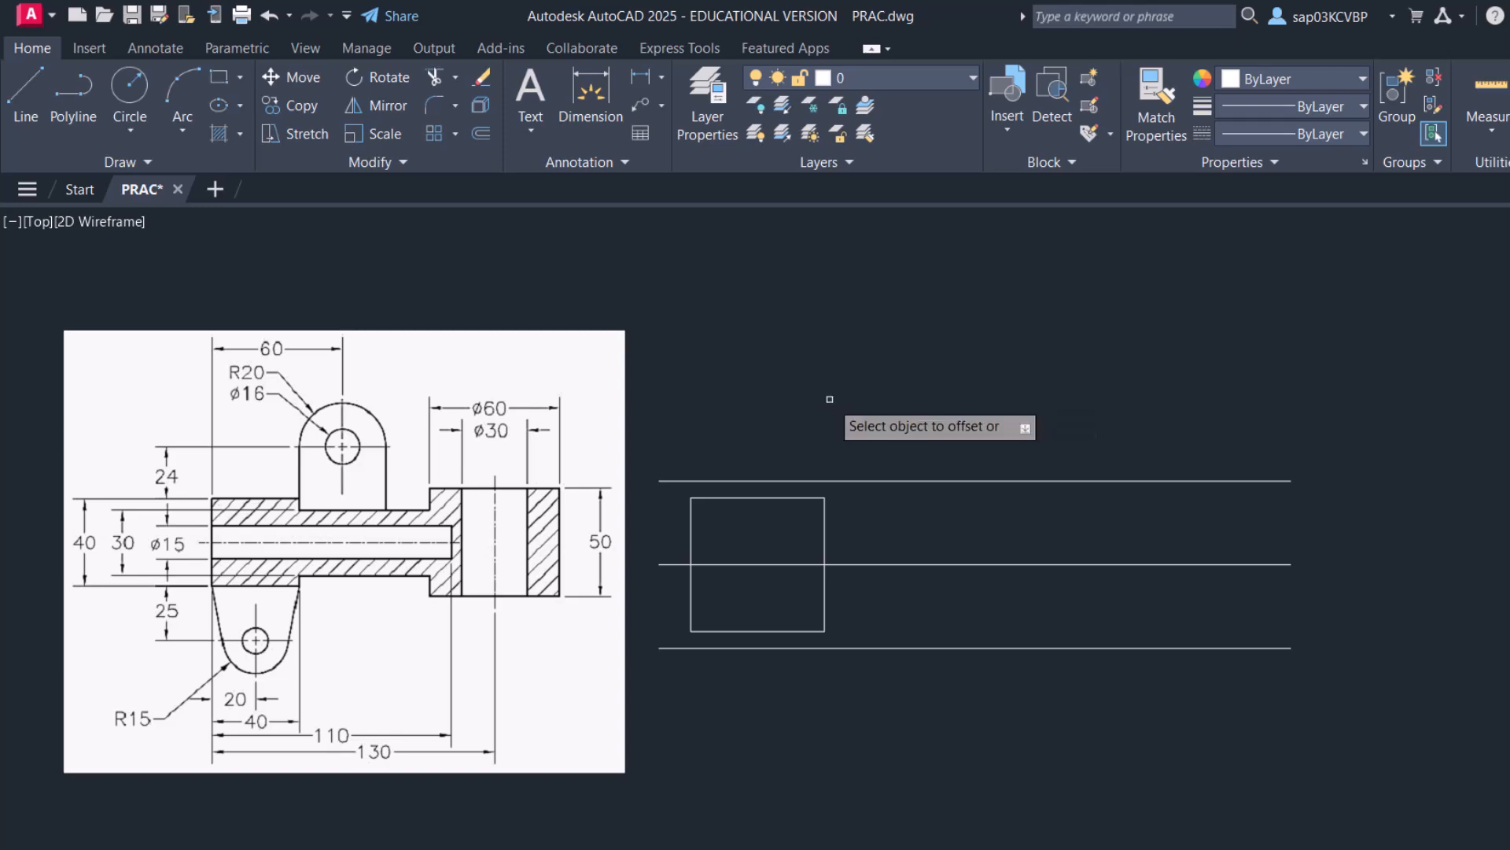
click(692, 561)
click(991, 540)
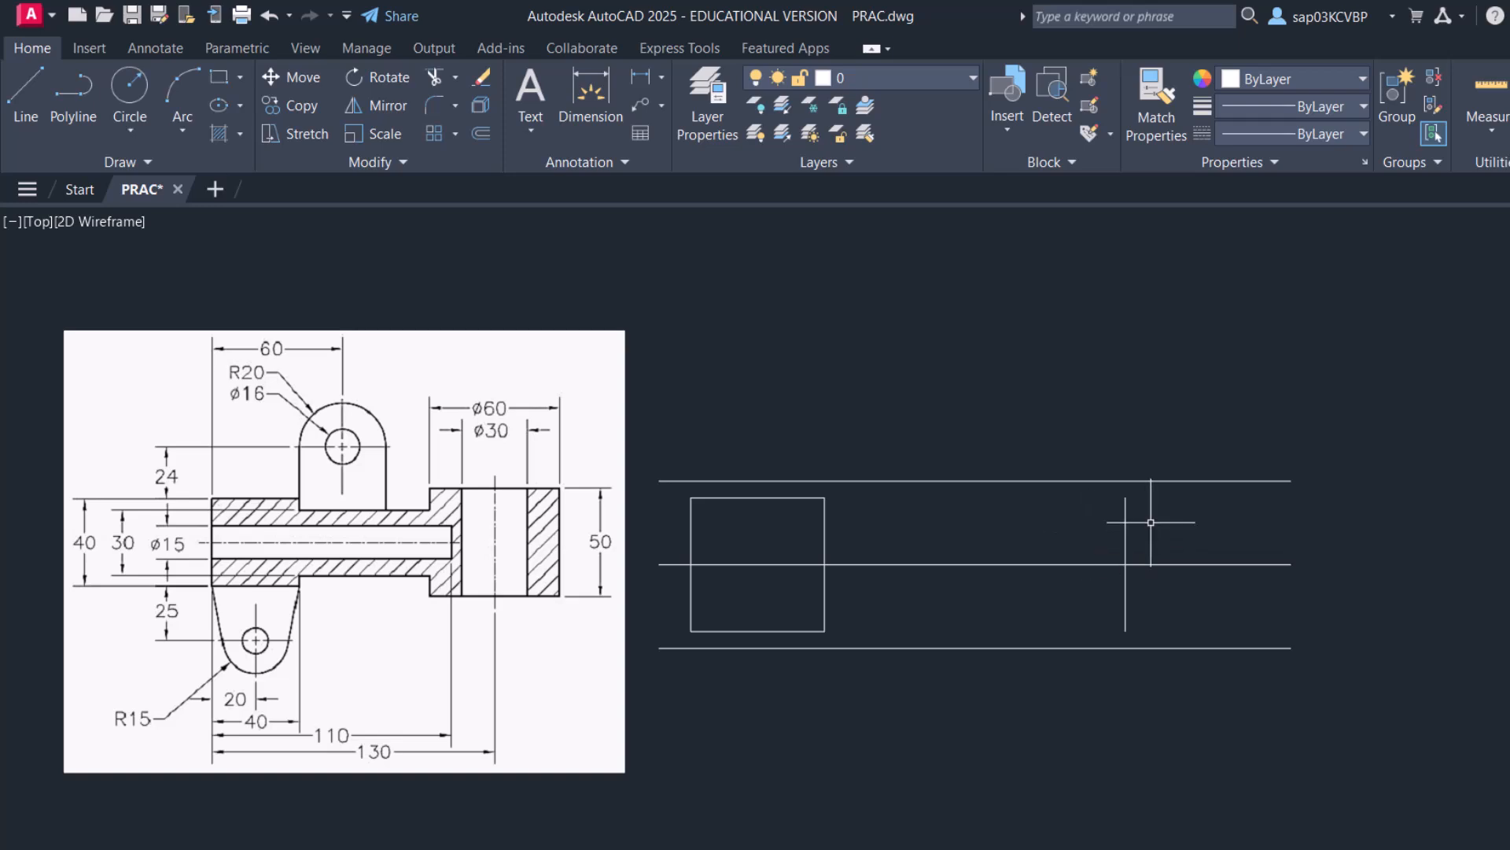
Offset the boss's vertical axis line by 30 to both sides
key(Return)
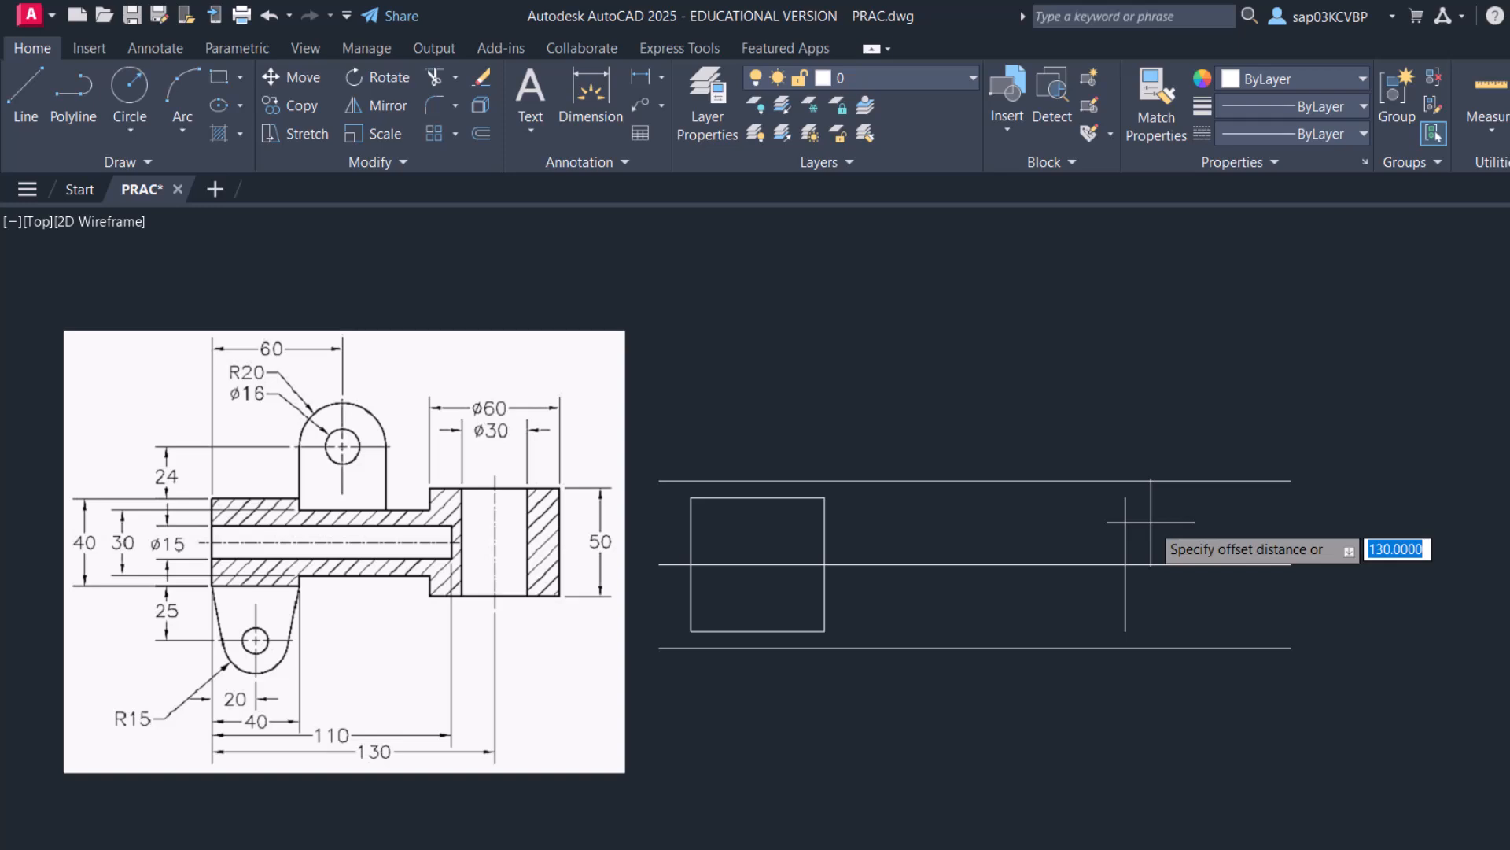
text(30)
key(Return)
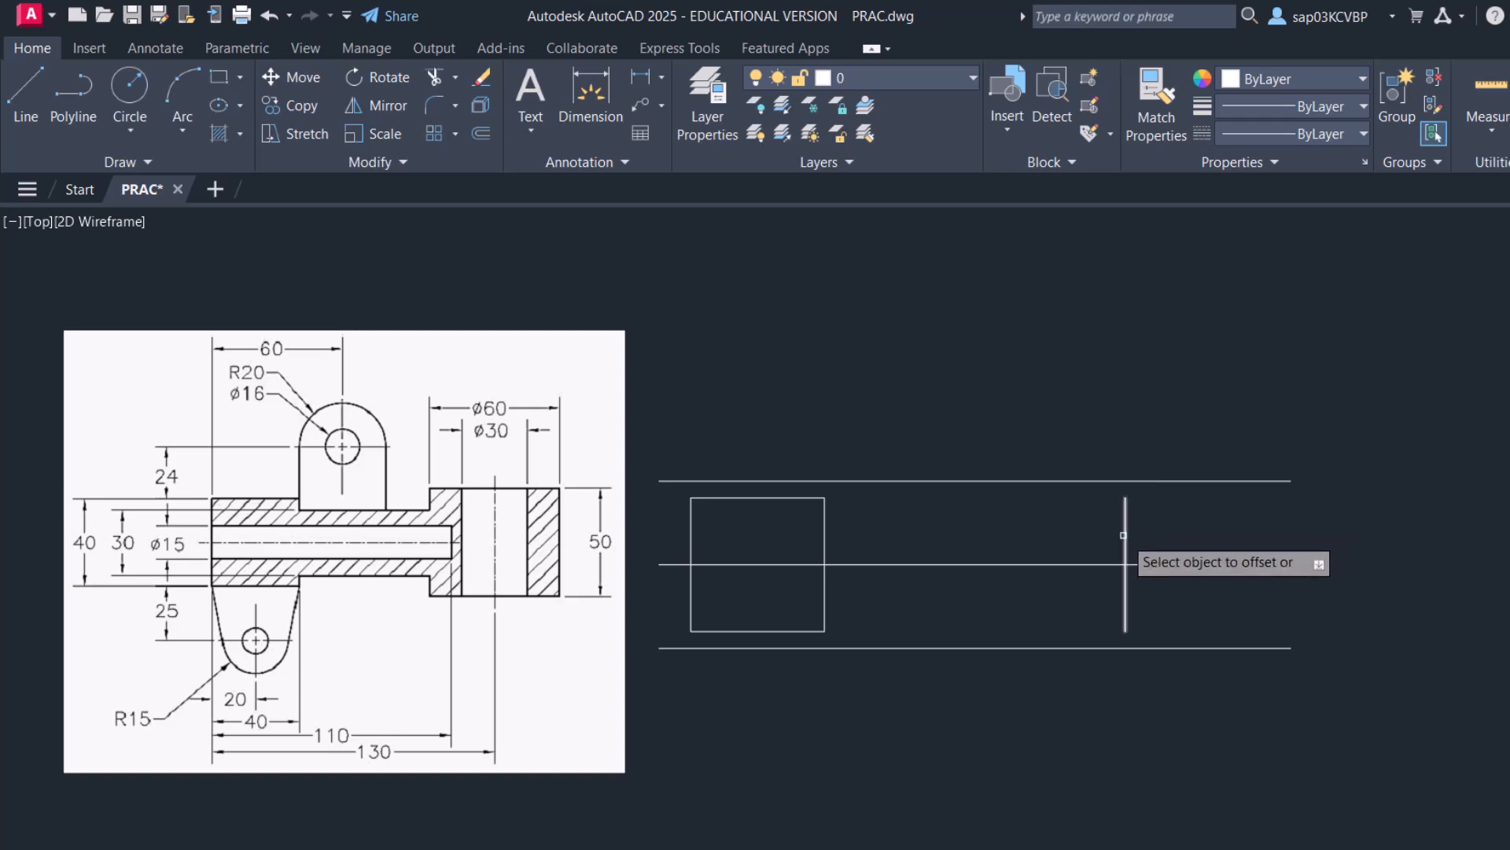
click(1125, 536)
click(1113, 537)
click(1126, 550)
click(1169, 511)
right_click(1165, 435)
click(1189, 448)
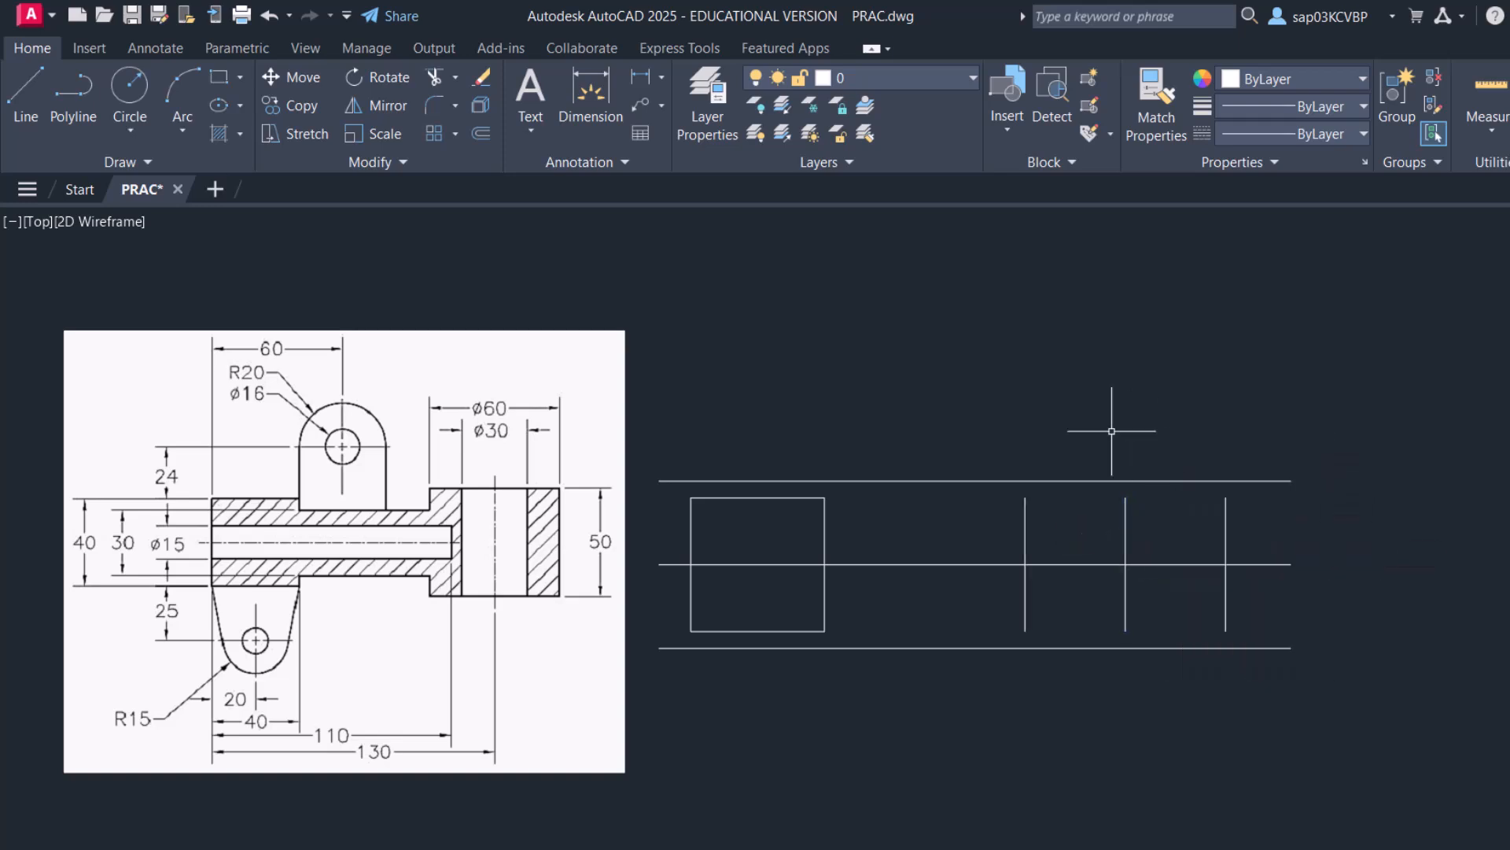
Extend the boss's two outer vertical lines to the upper and lower horizontal offset lines
text(ex)
key(Return)
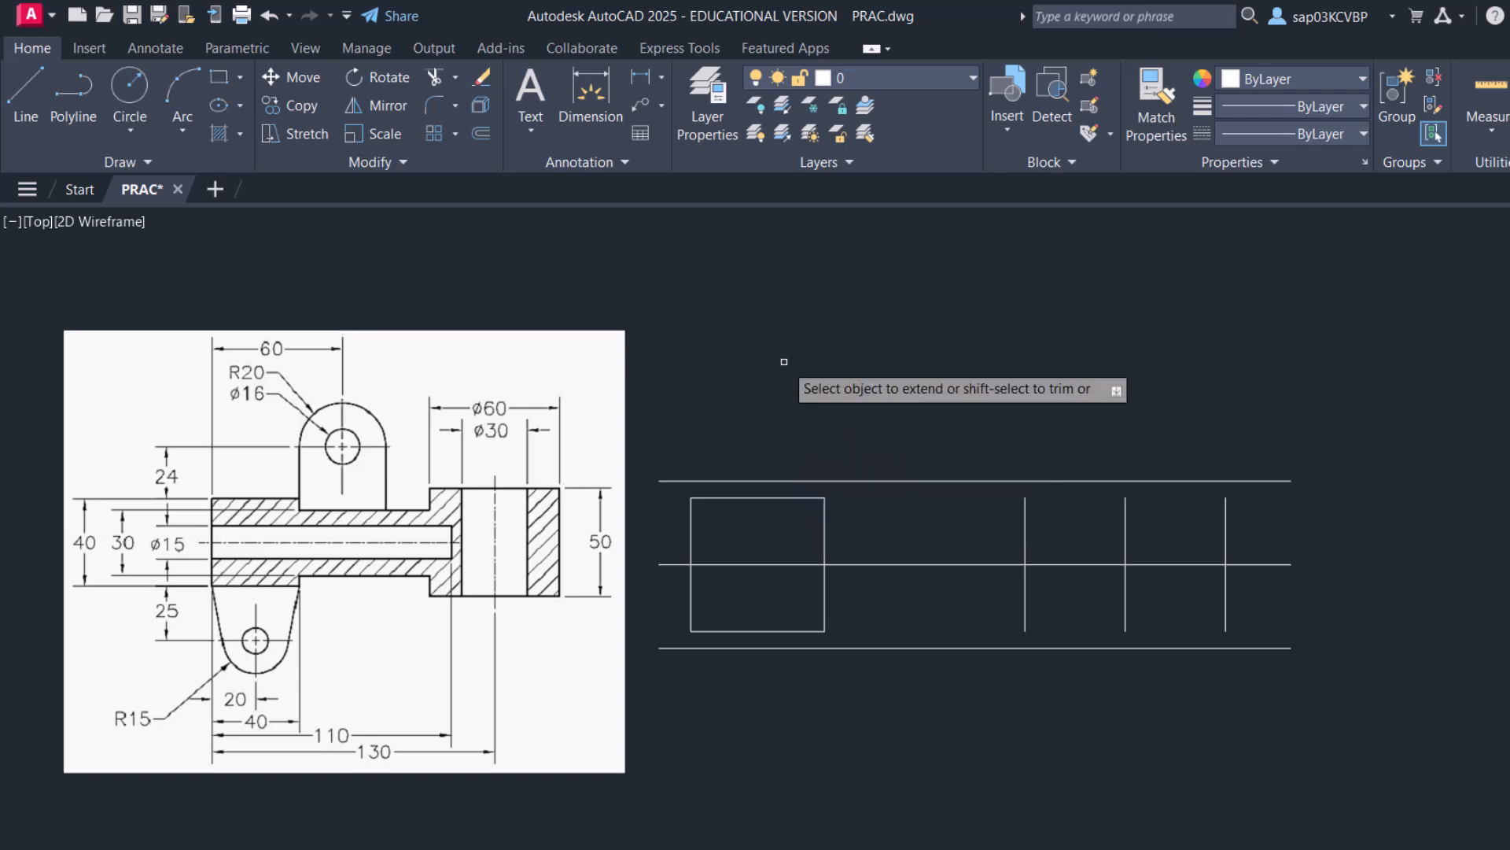
click(1027, 512)
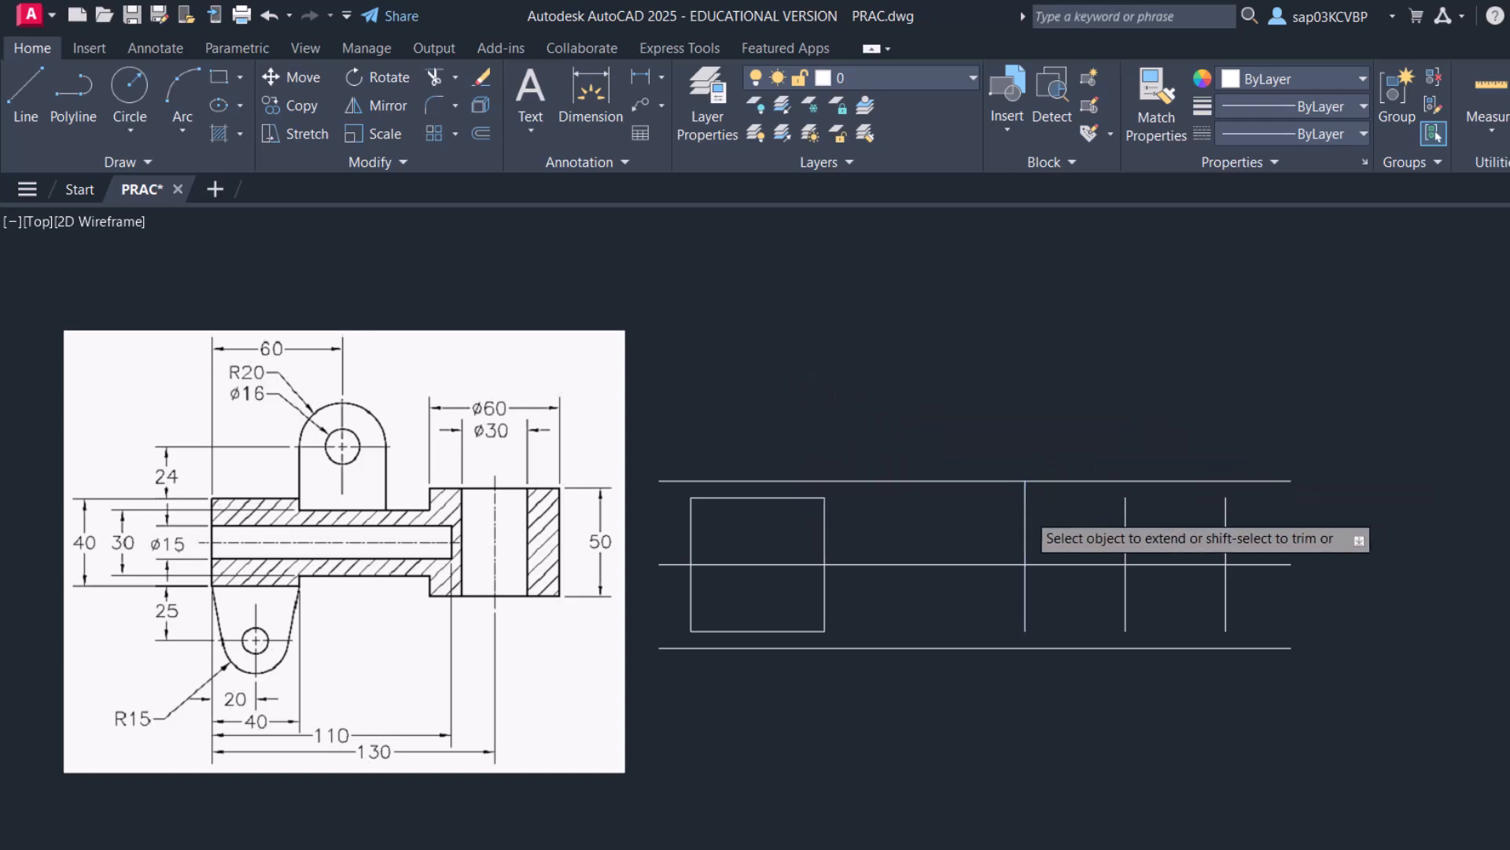
click(1226, 521)
click(1026, 618)
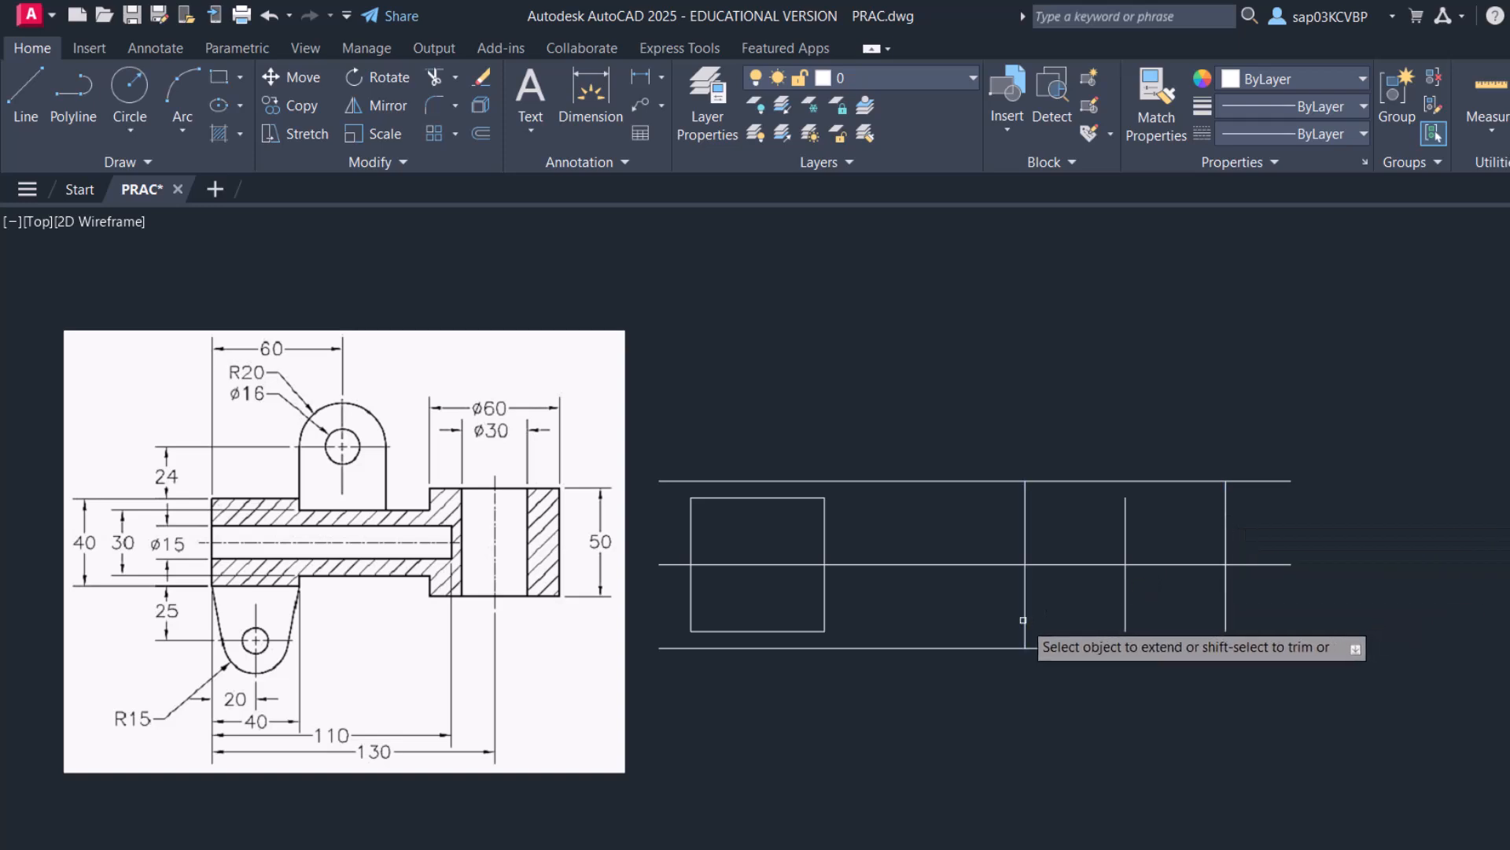
click(1222, 611)
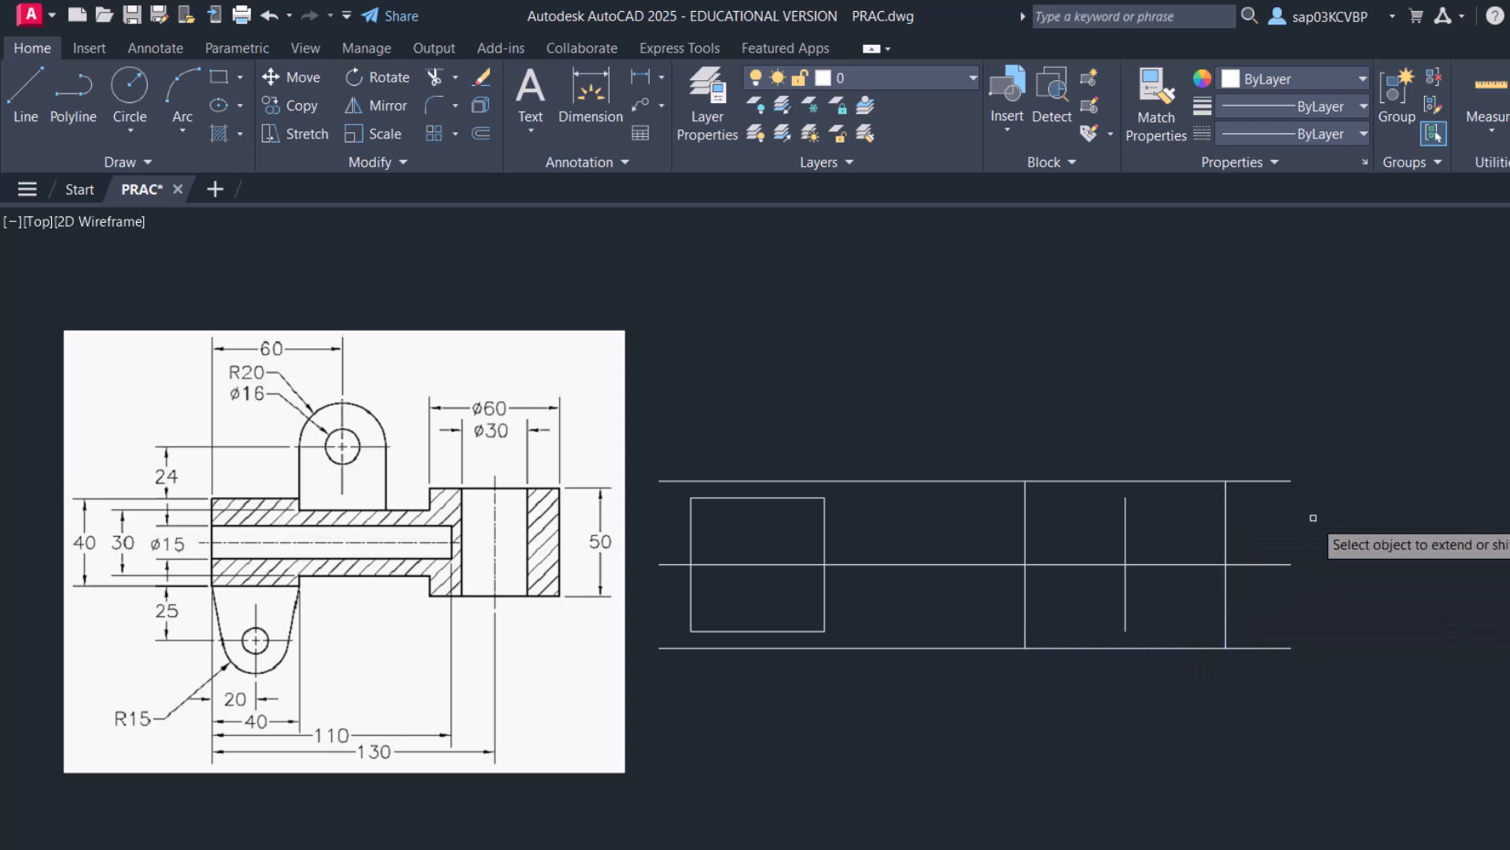
Trim the upper and lower horizontal offset lines back to the boss's two outer vertical lines
shift+click(1268, 482)
shift+click(1268, 648)
shift+click(936, 647)
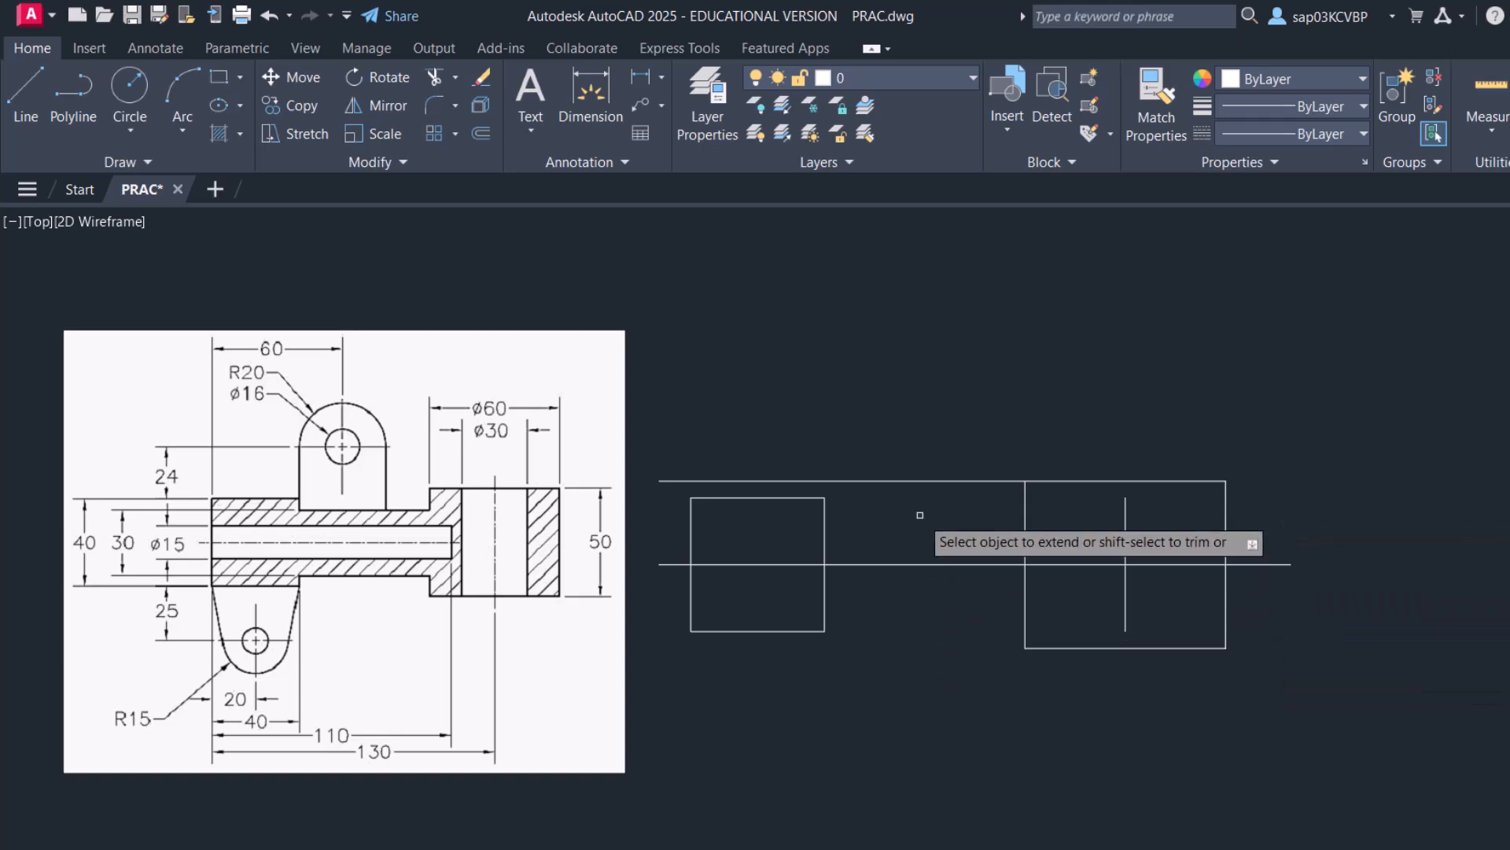
shift+click(925, 481)
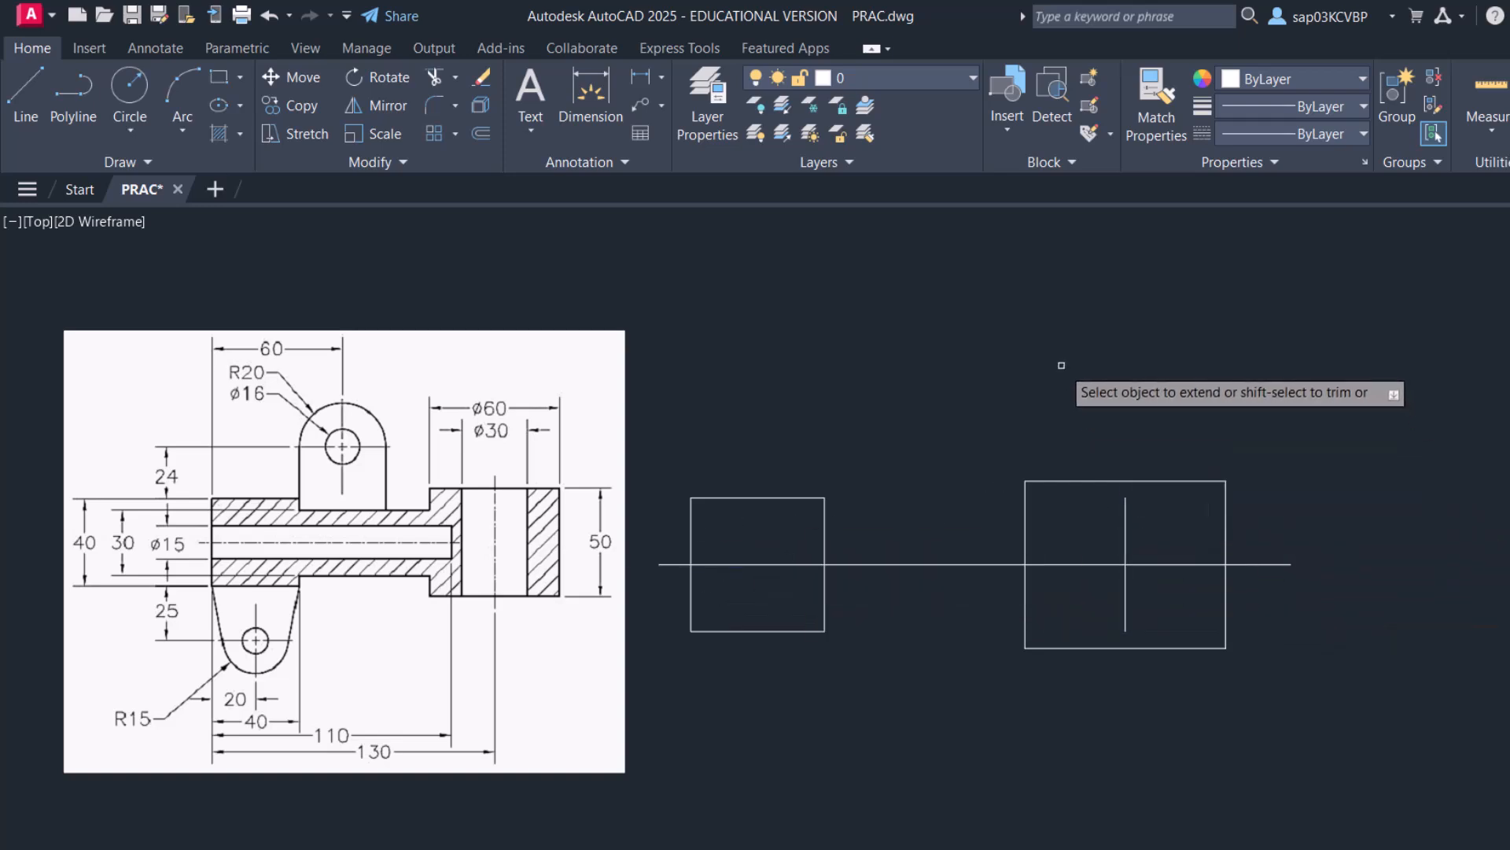
key(Escape)
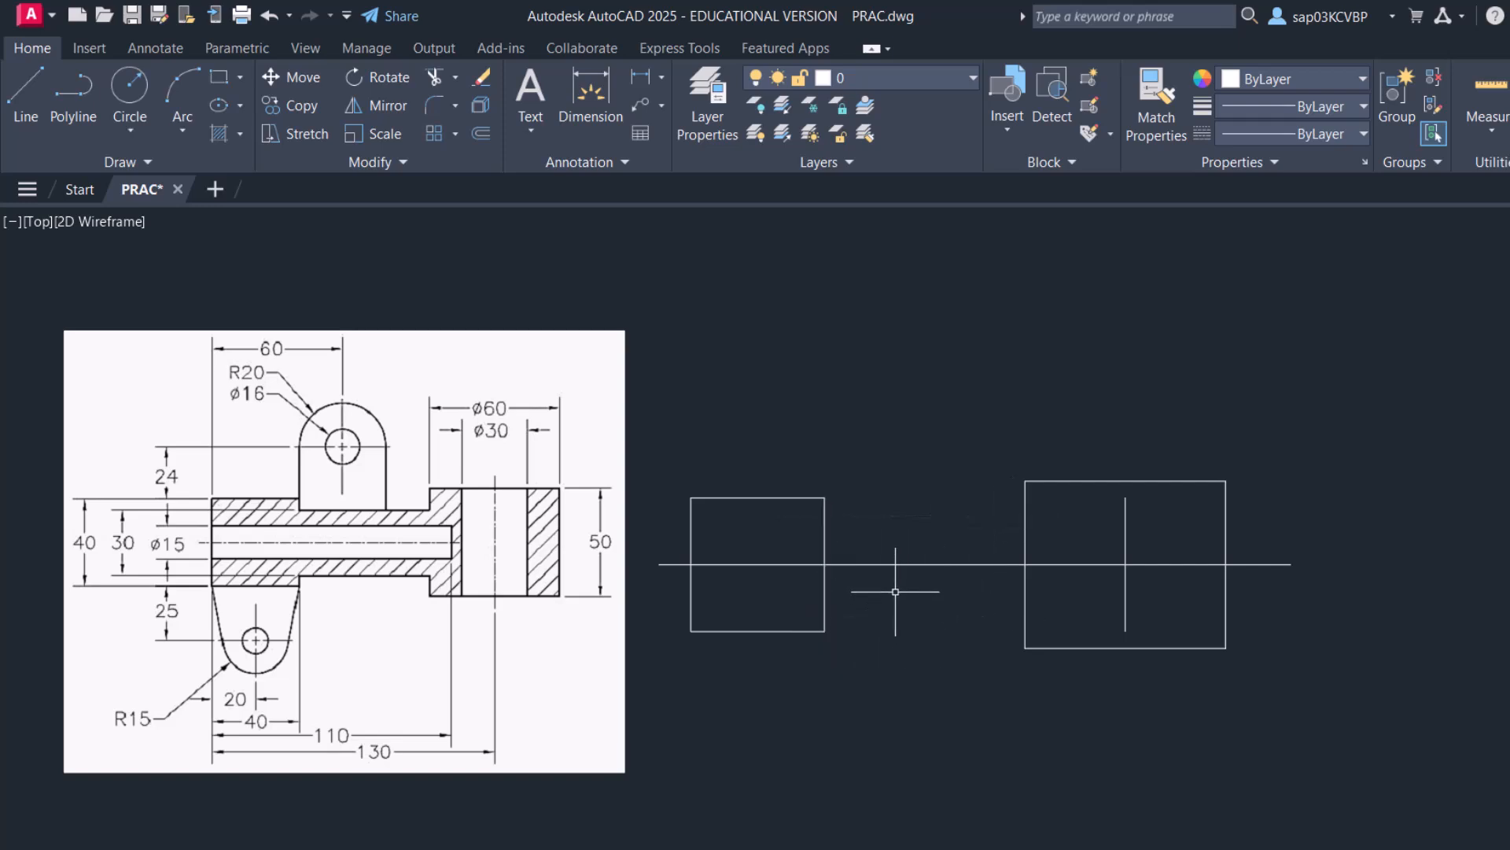
Draw a horizontal line from the square's right edge, about 5 below its upper corner, to the boss's left edge
text(l)
key(Return)
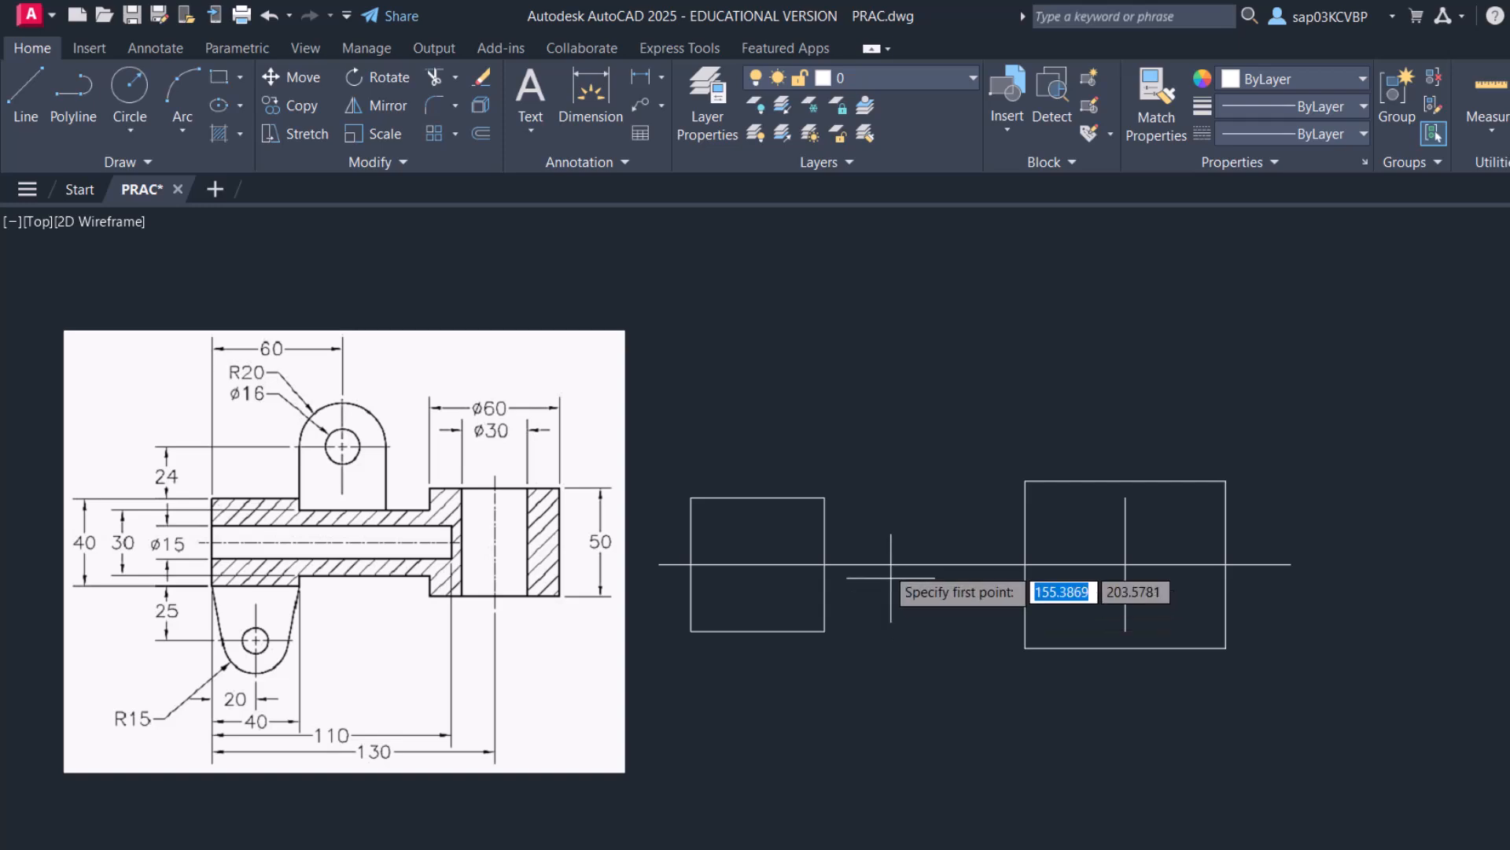
click(824, 514)
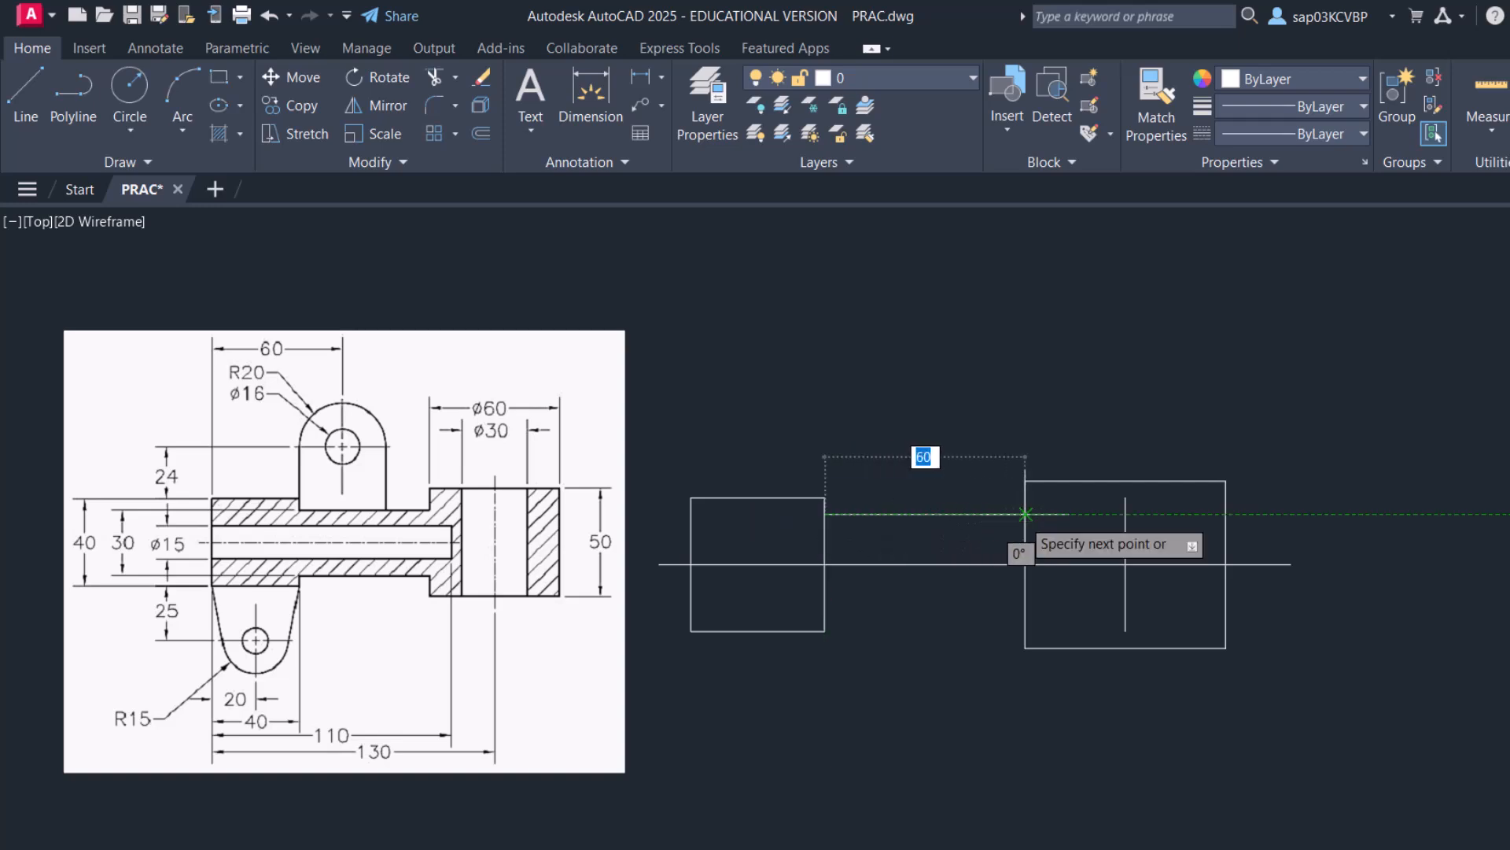
click(1025, 514)
key(Return)
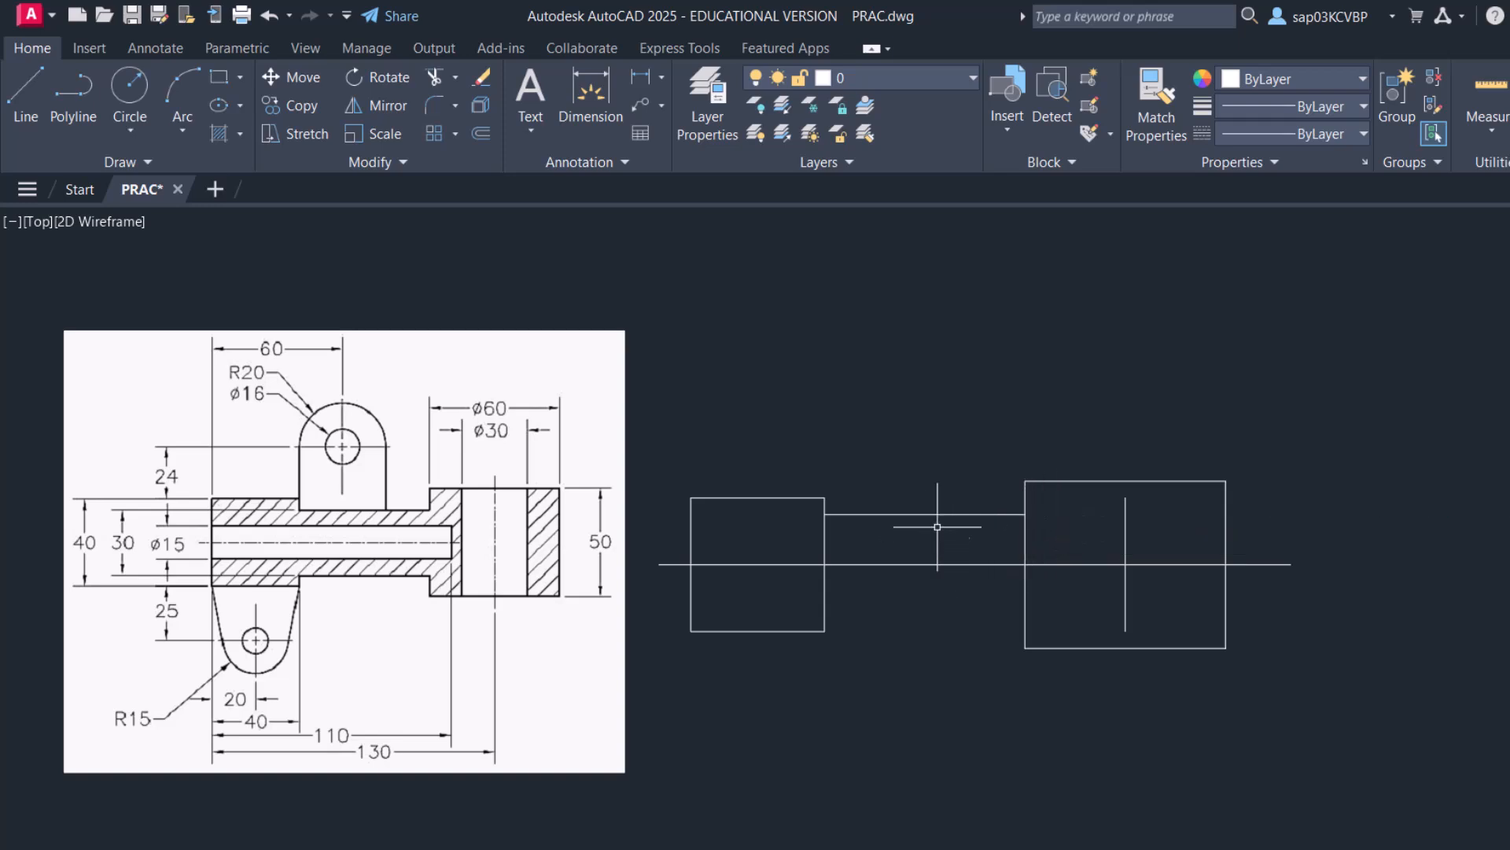
Draw a horizontal line from the square's right edge, 5 above its lower corner, to the boss's left edge
text(l)
key(Return)
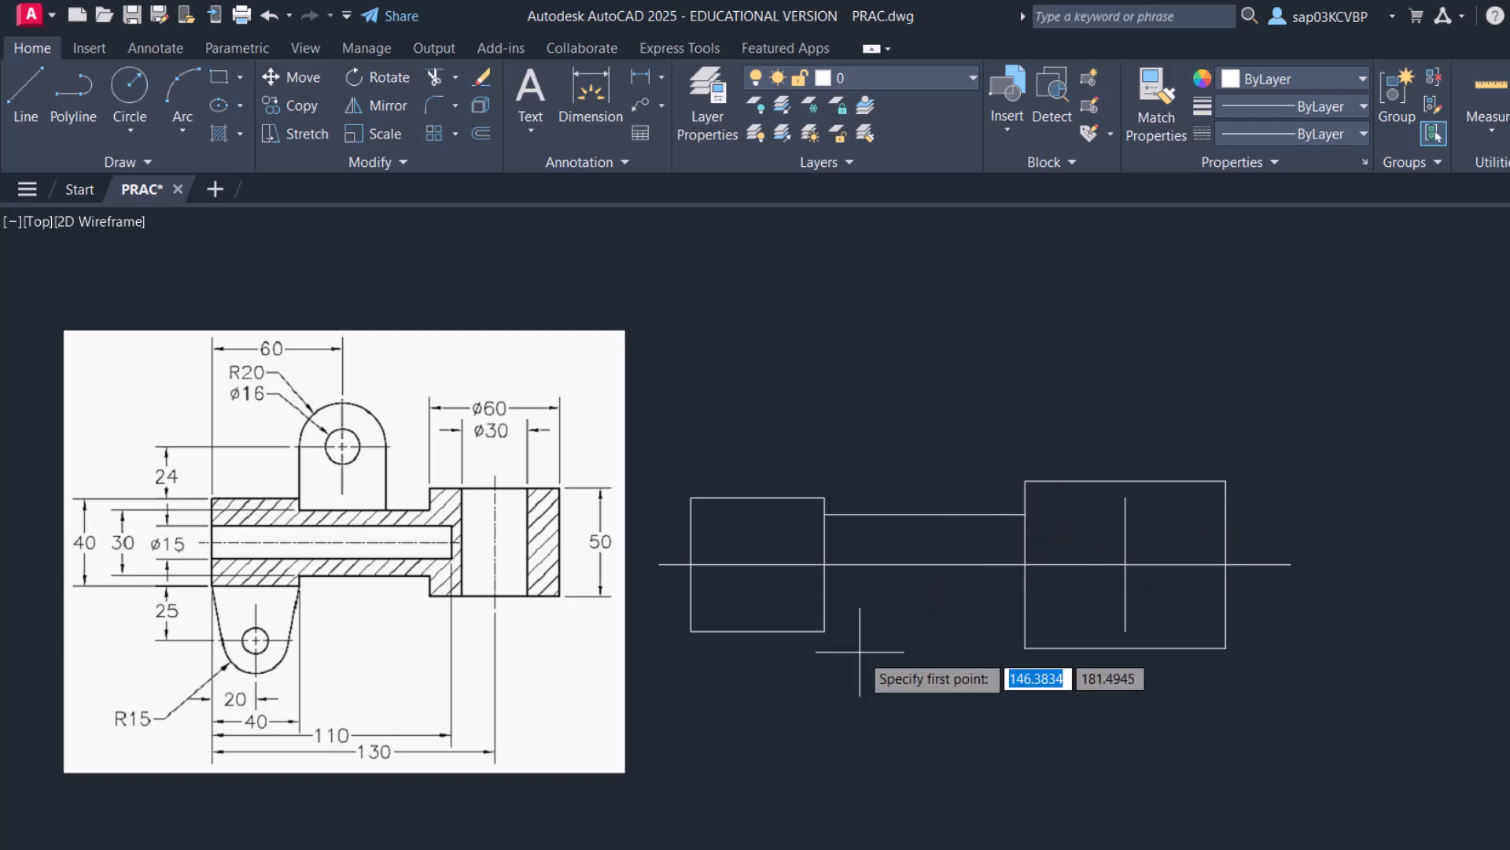
text(5)
key(Return)
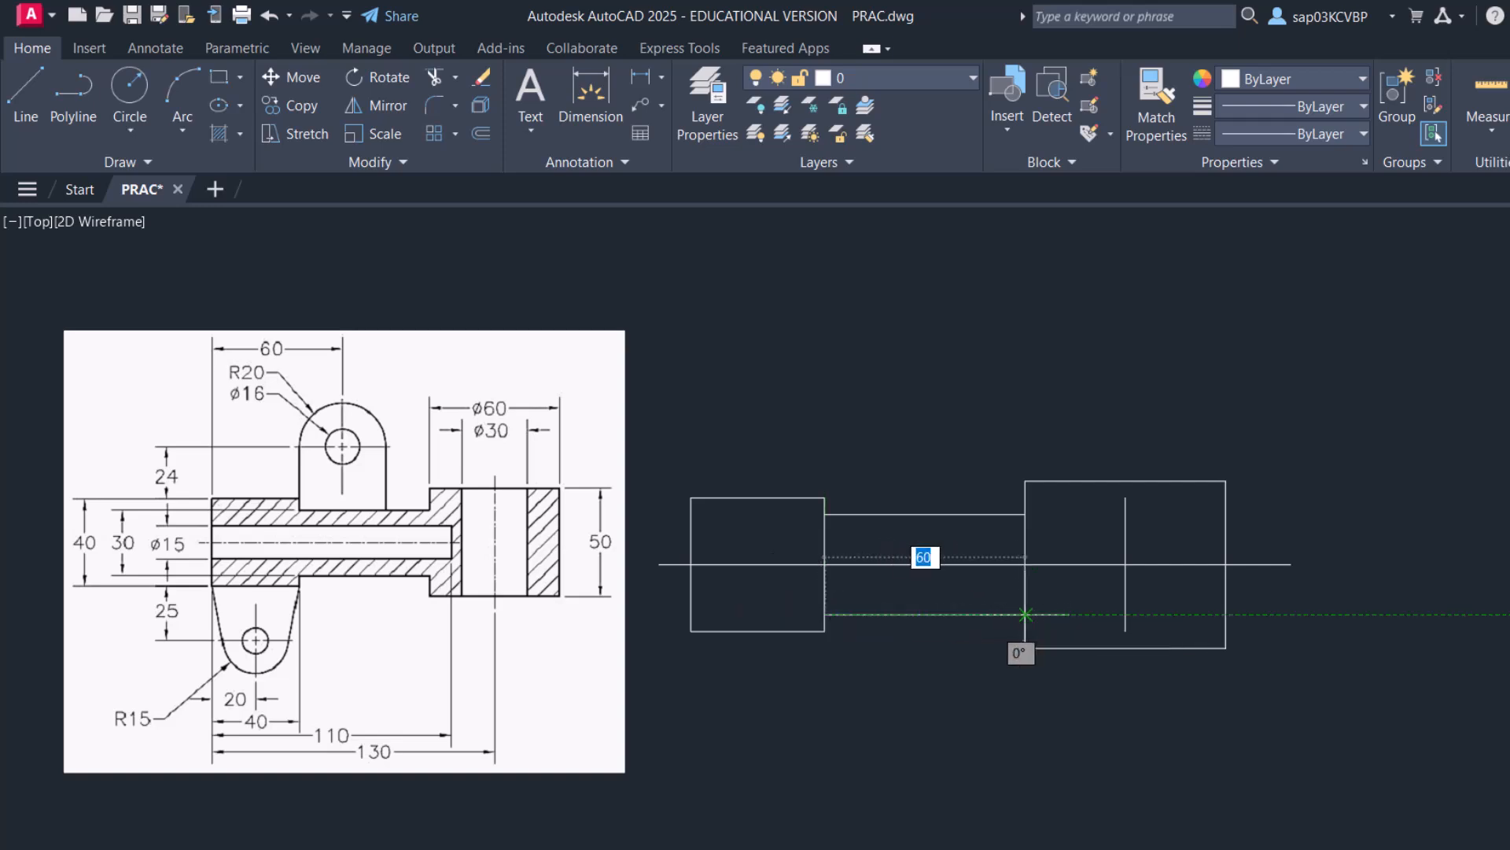
click(1026, 615)
key(Escape)
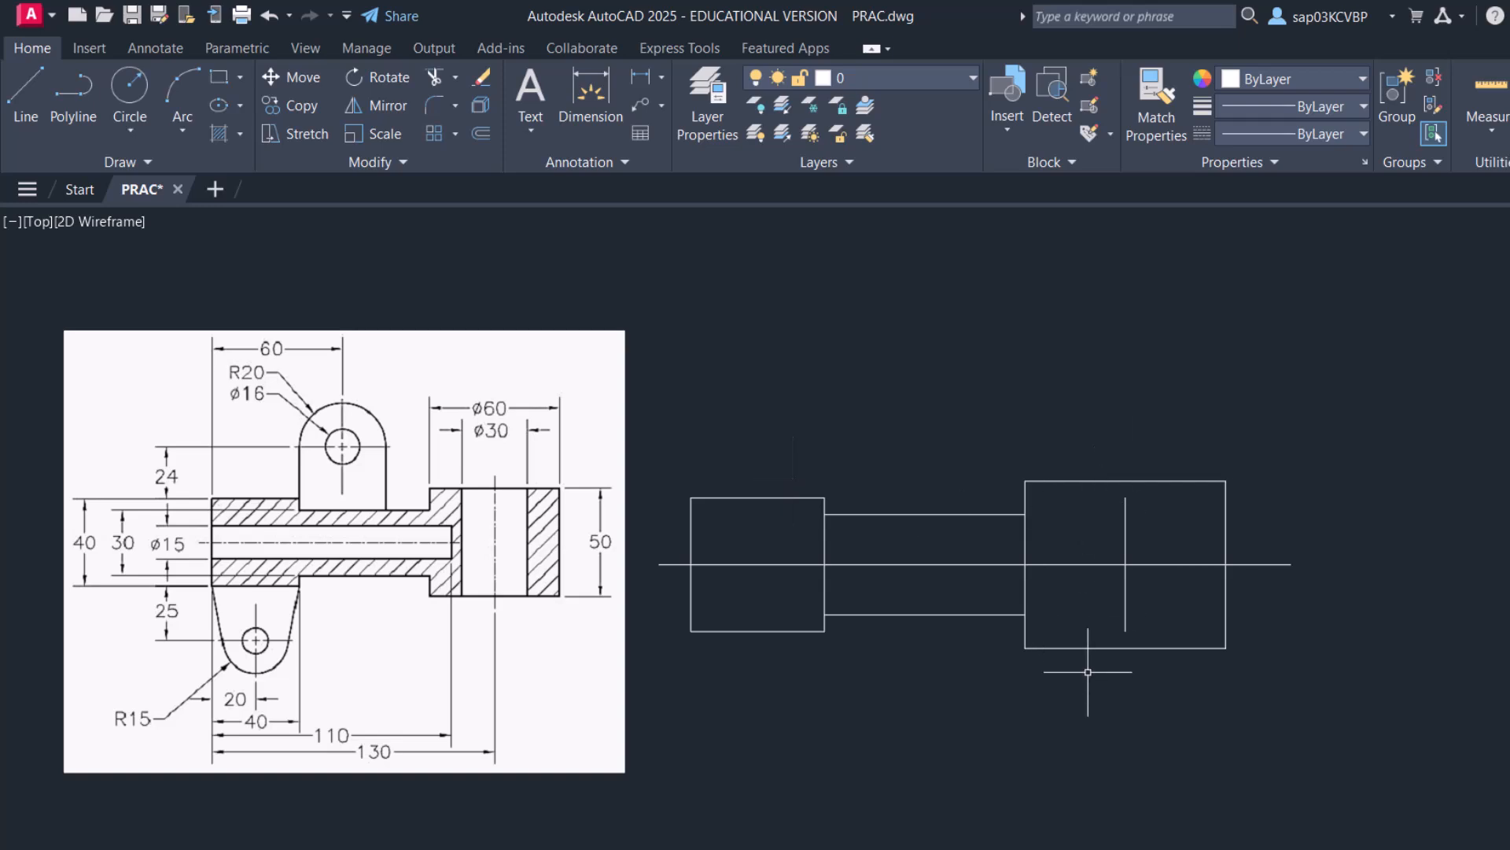
Offset the boss's left and right edges inward by 15 to form the Ø30 bore lines
text(o)
key(Return)
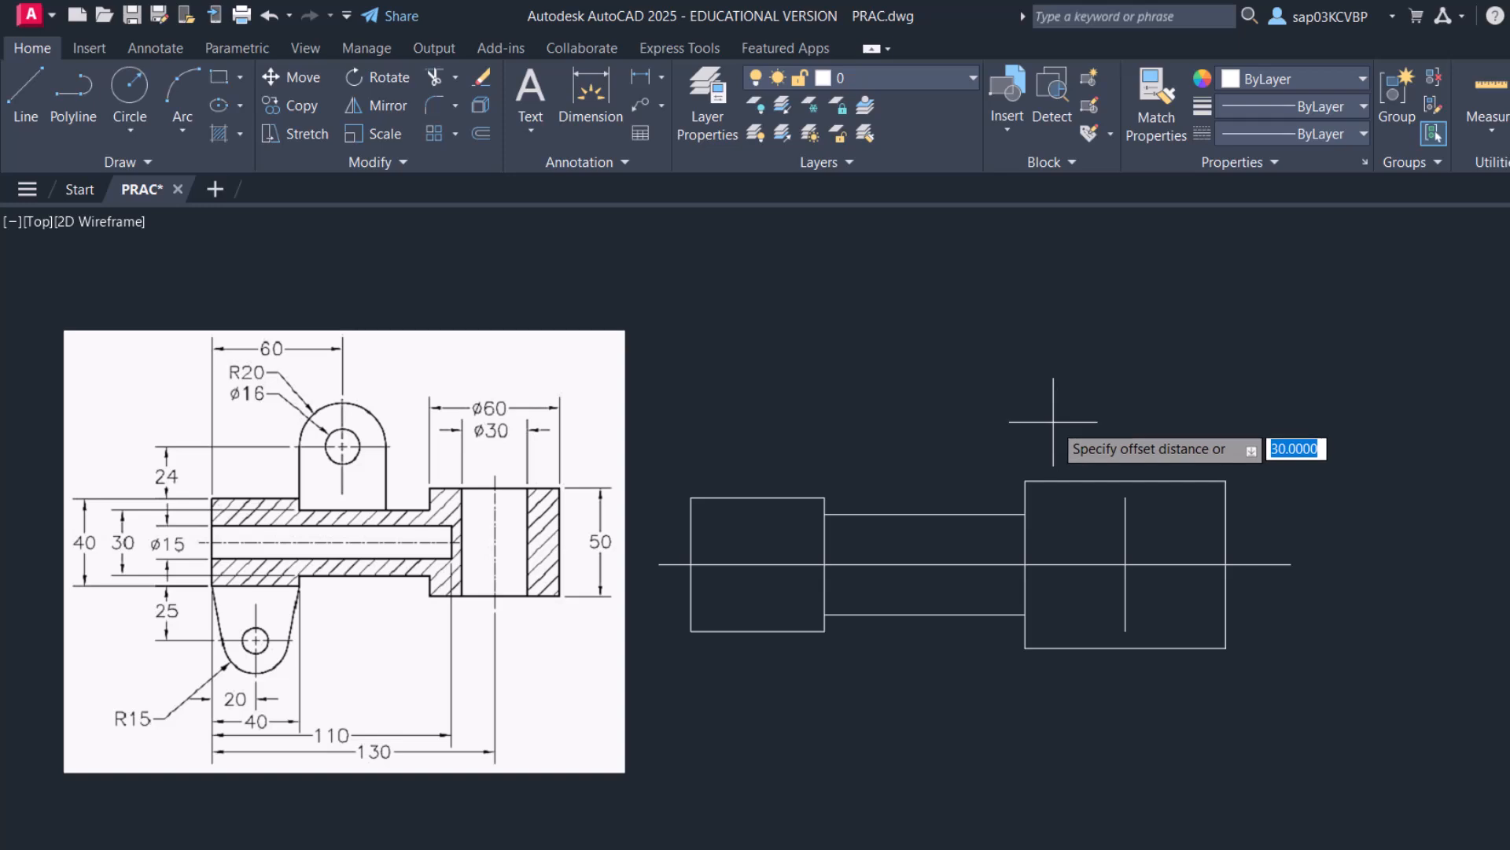
text(15)
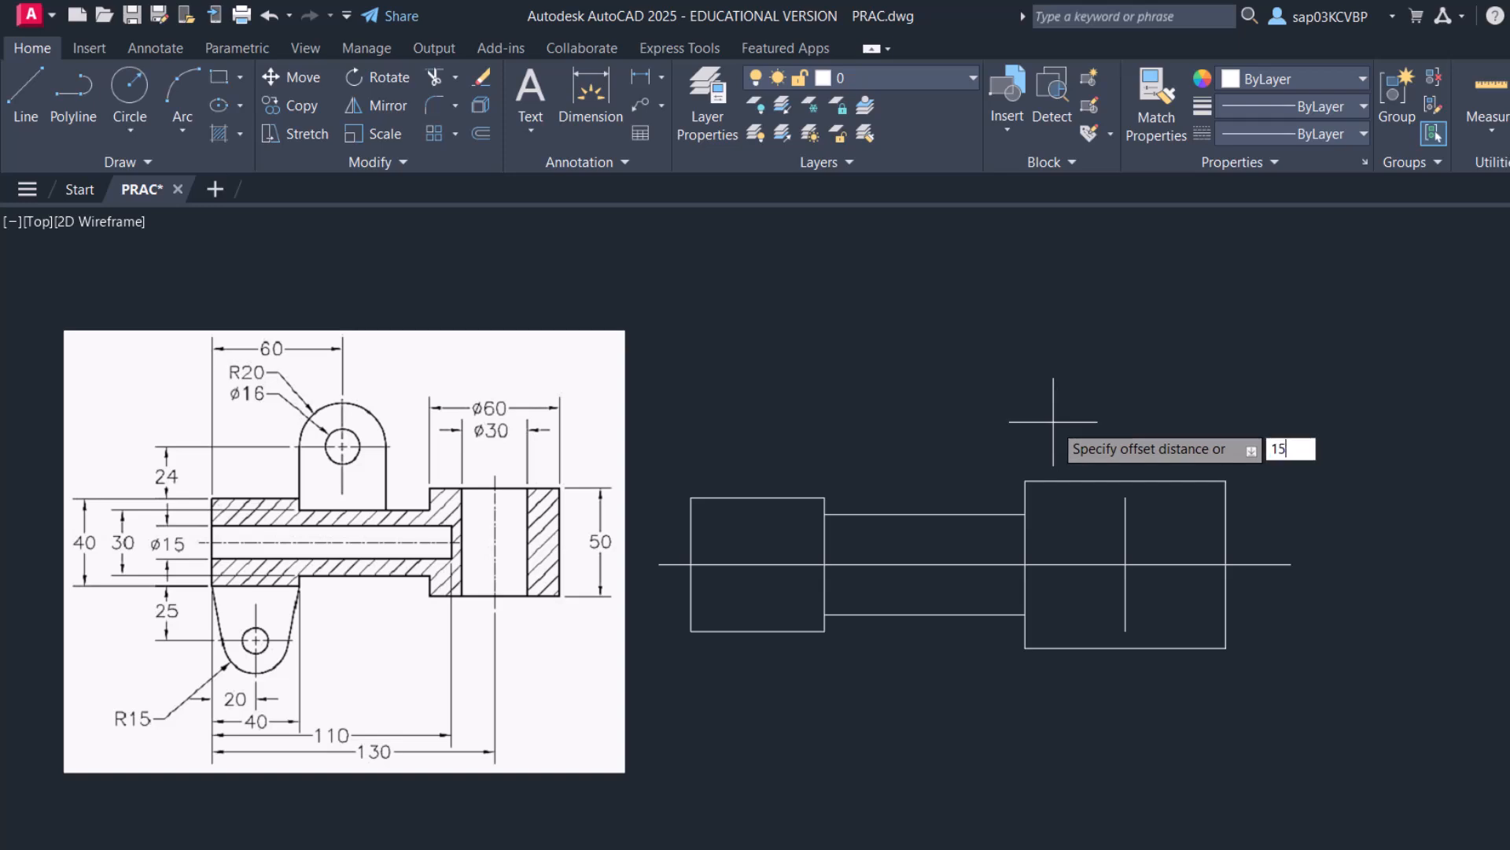
key(Return)
click(1025, 543)
click(1094, 535)
click(1225, 523)
click(1208, 512)
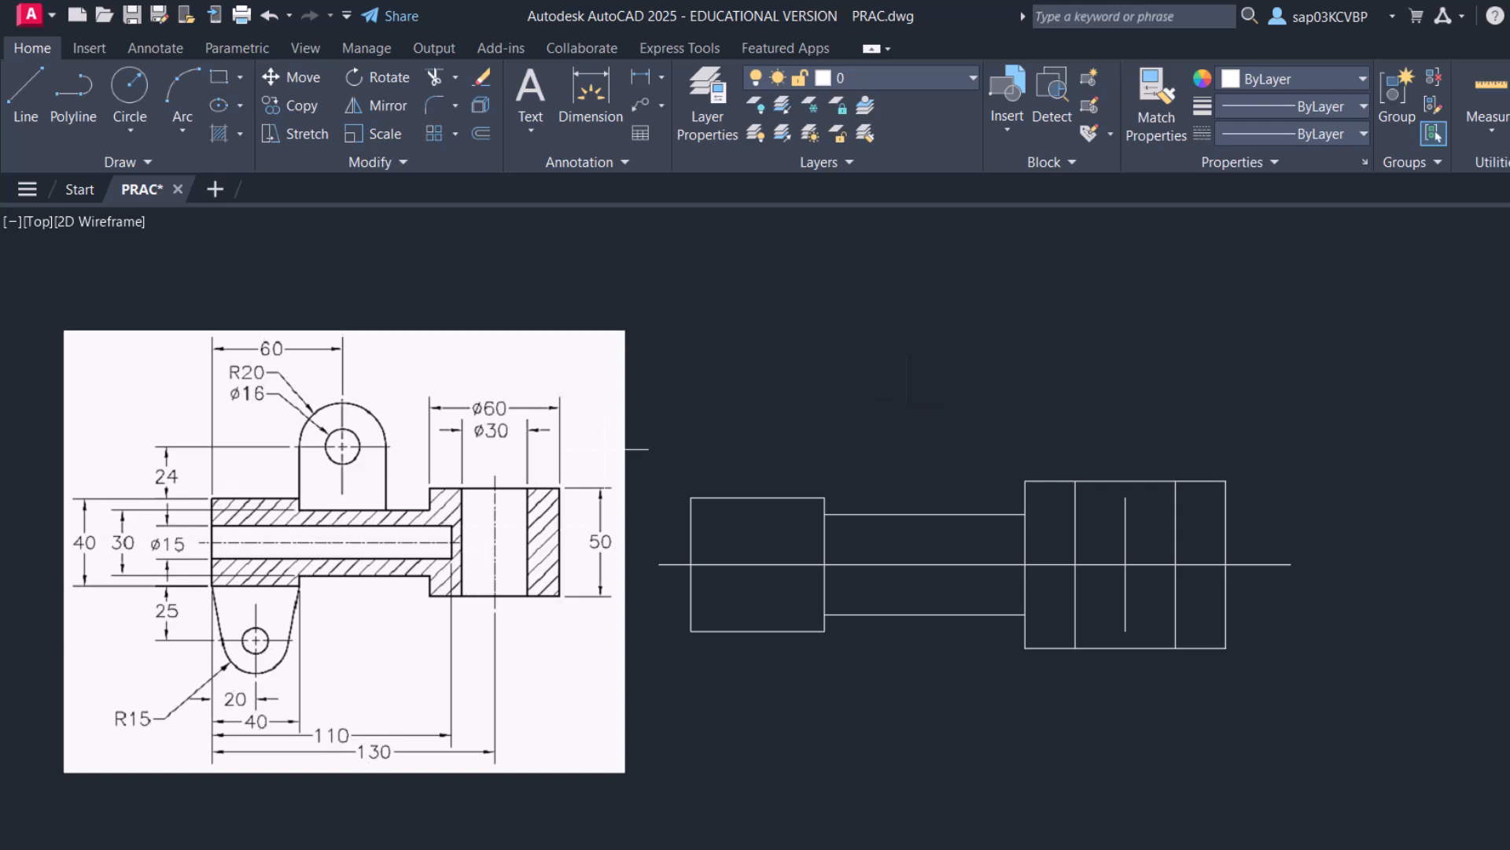
Draw a 110 by 15 rectangle from the square's left edge, centred on the horizontal centre line, for the Ø15 bore
text(rec)
key(Return)
scroll(652, 569, up, 2)
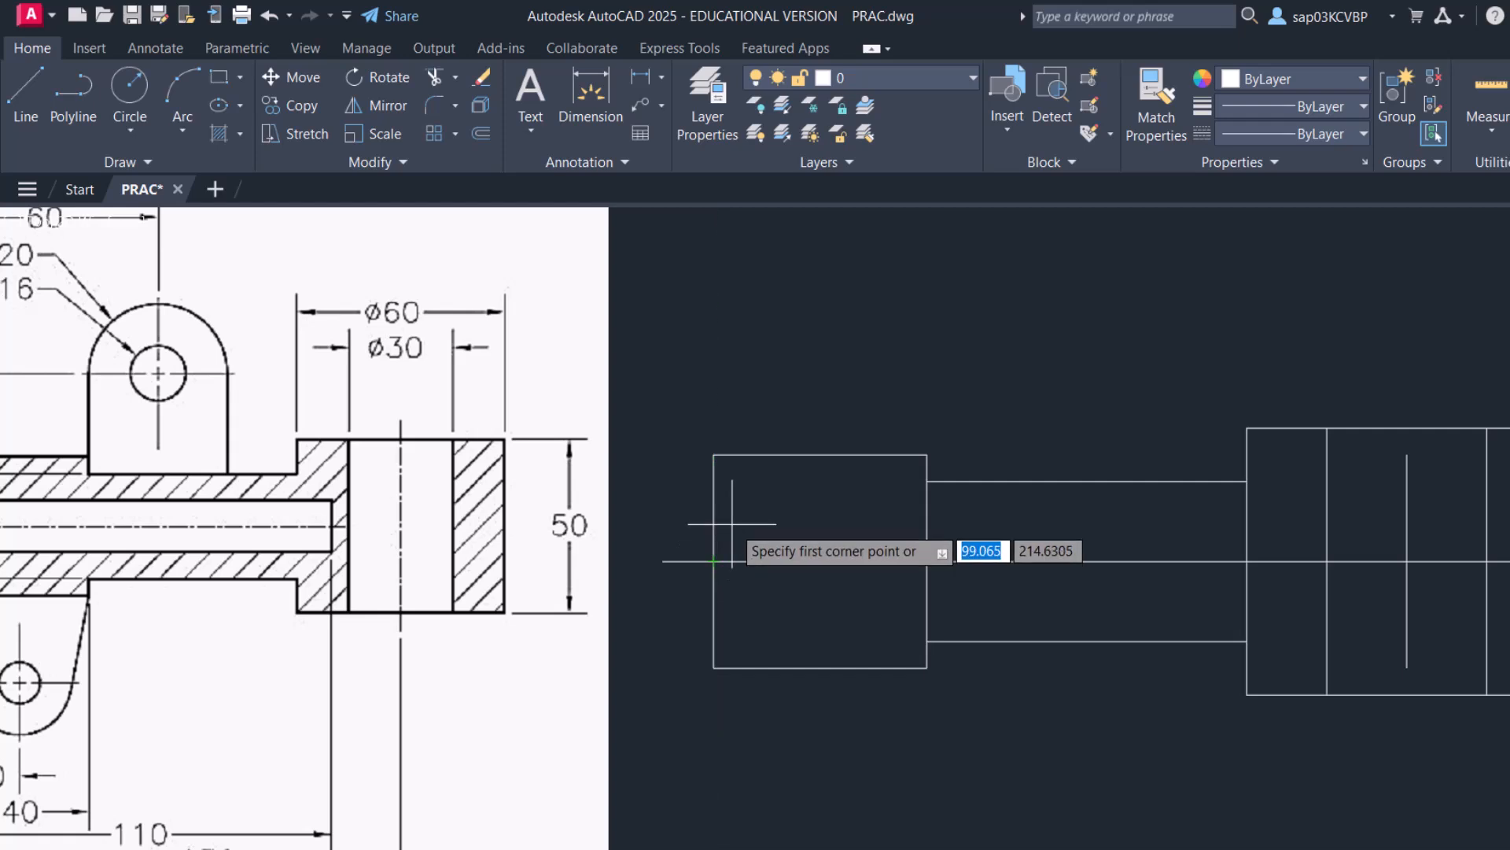
text(7.)
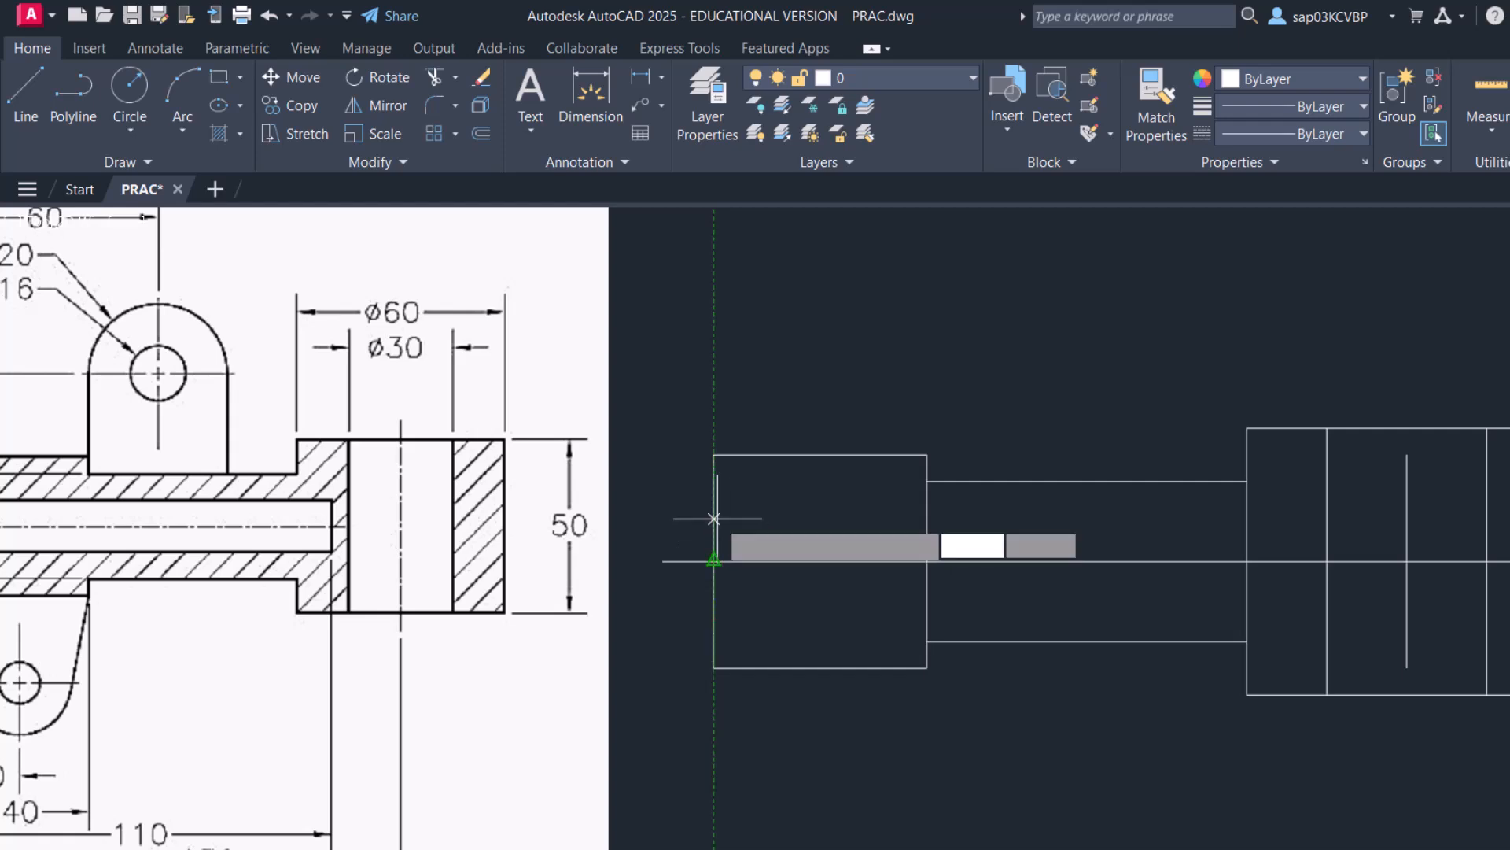
key(Return)
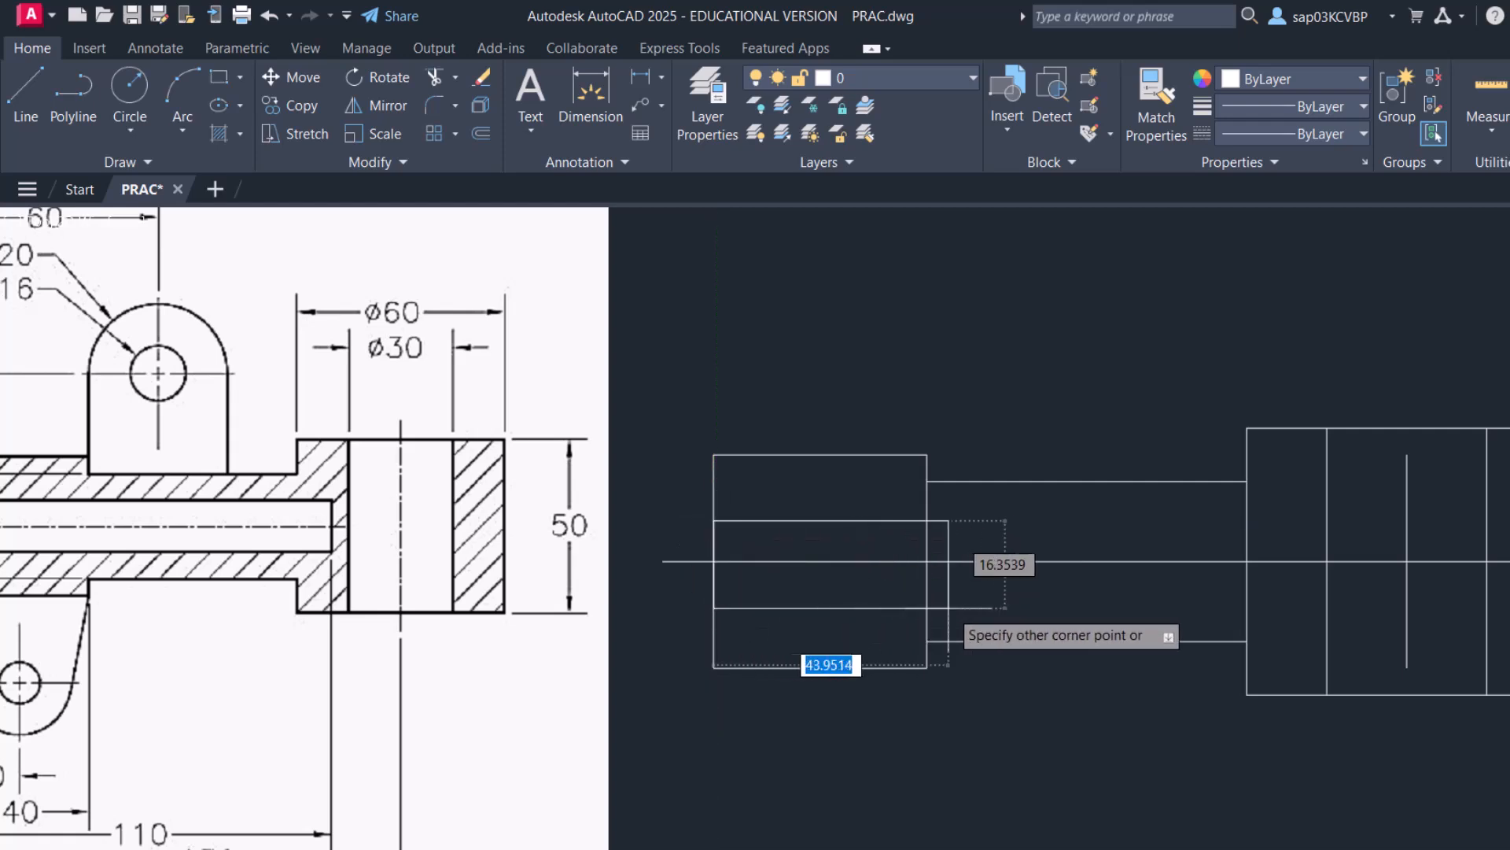
scroll(987, 597, down, 2)
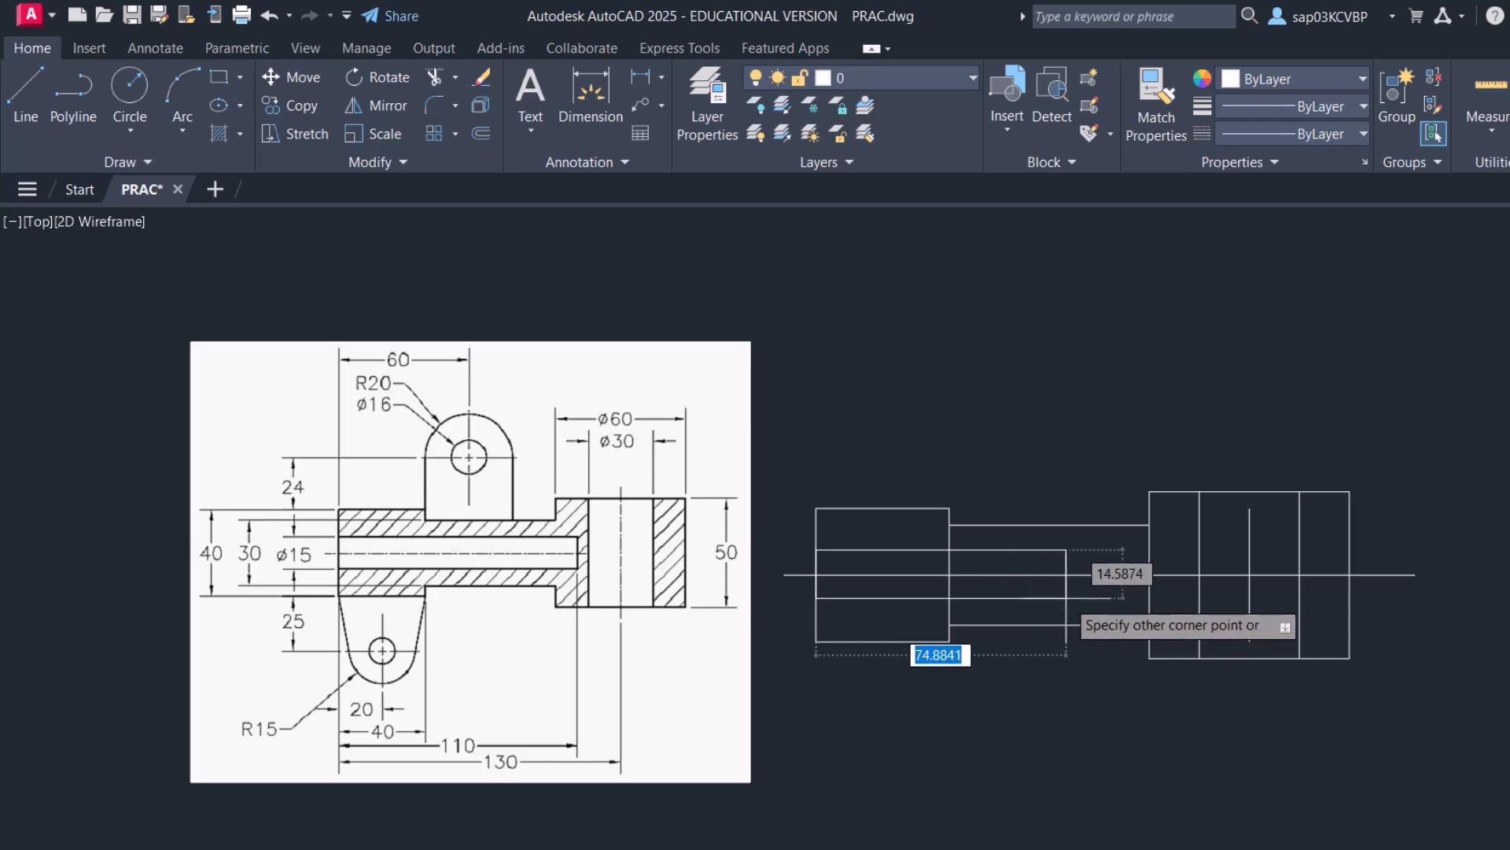
text(1)
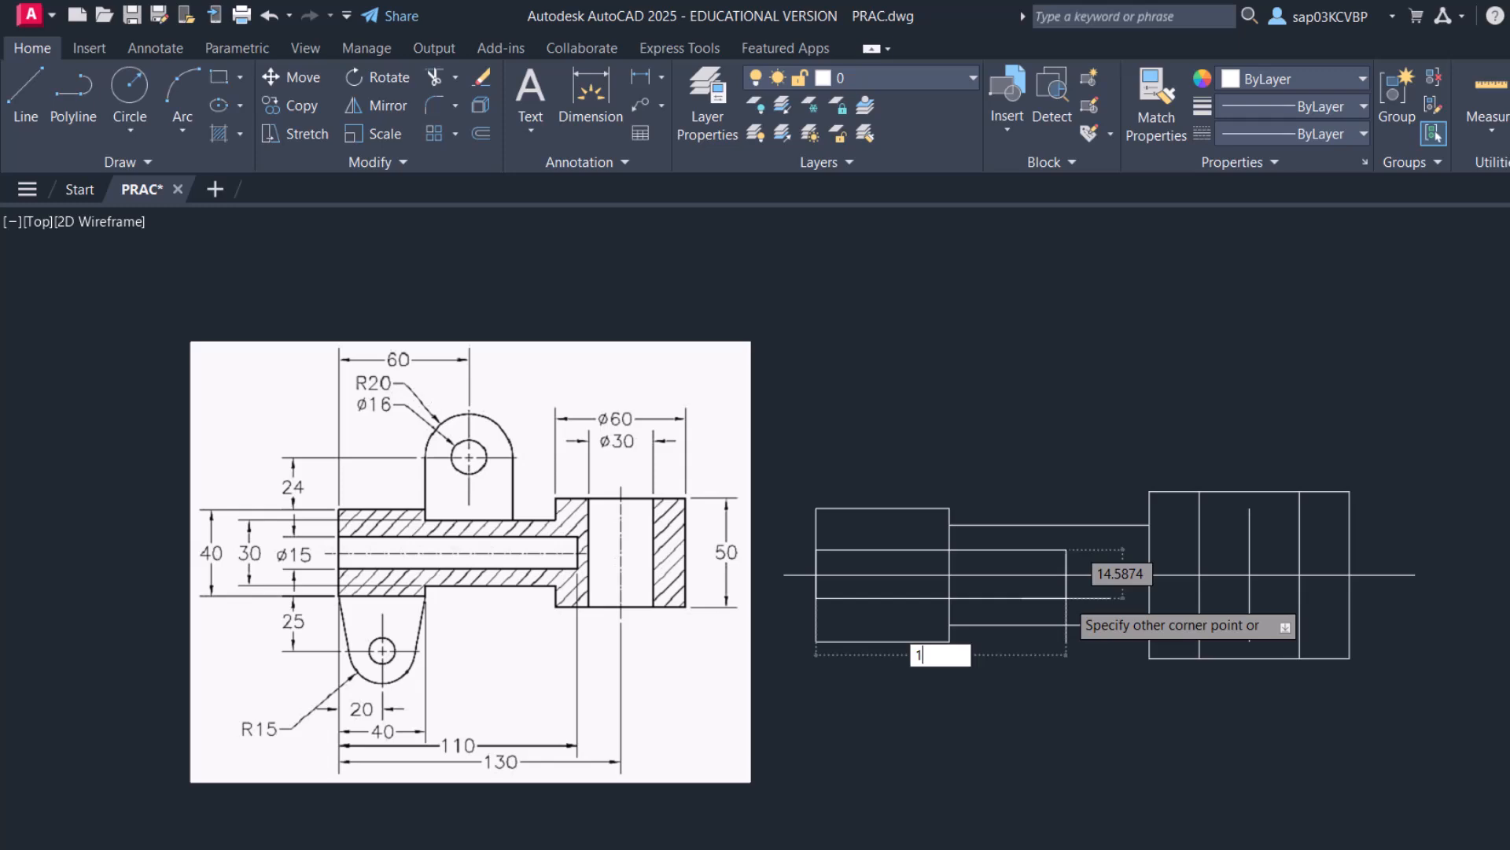
key(Tab)
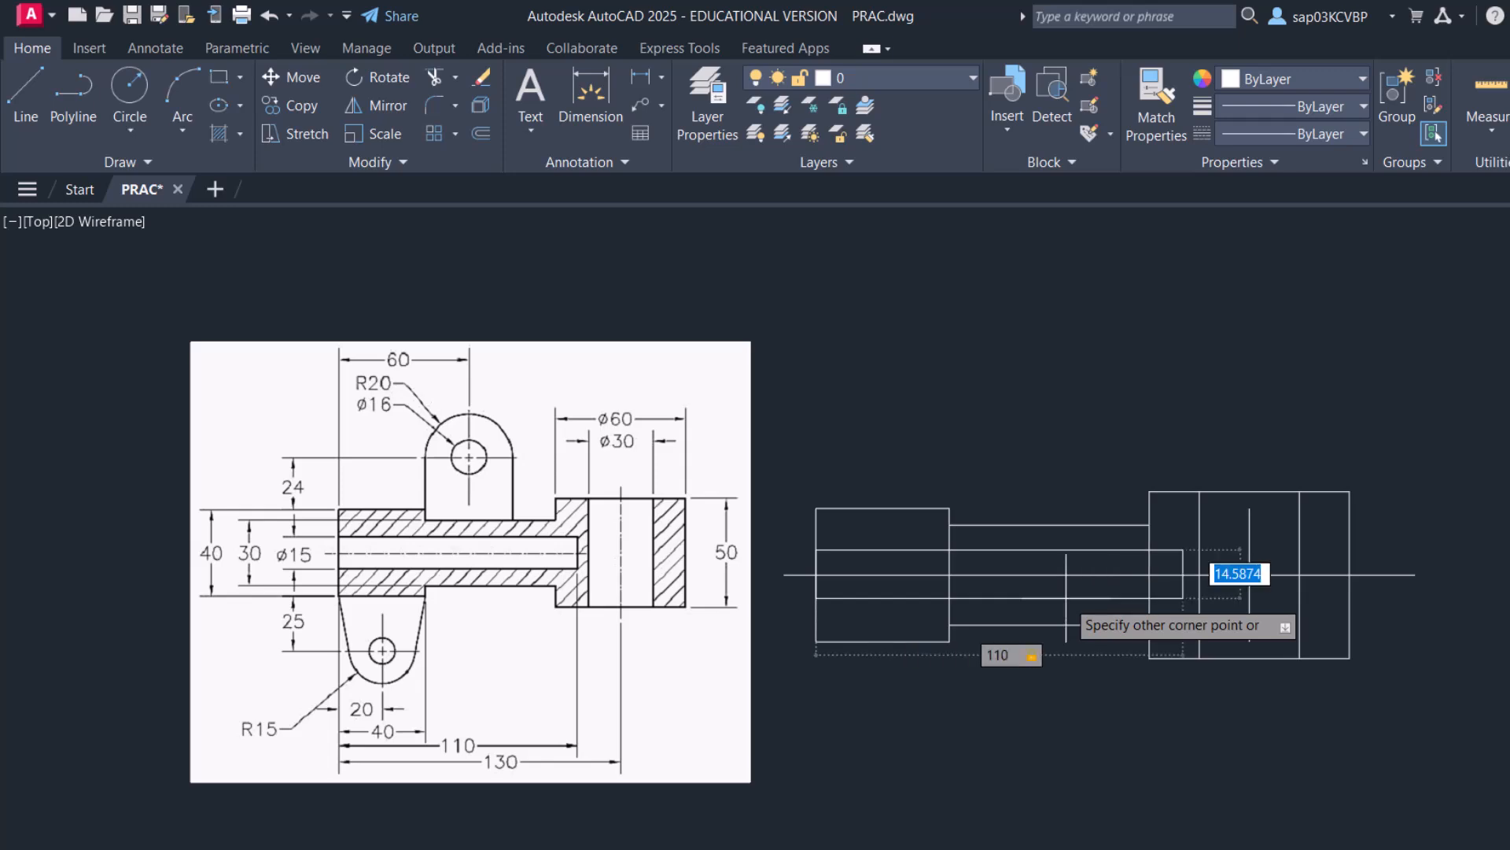
key(BackSpace)
text(15)
key(Return)
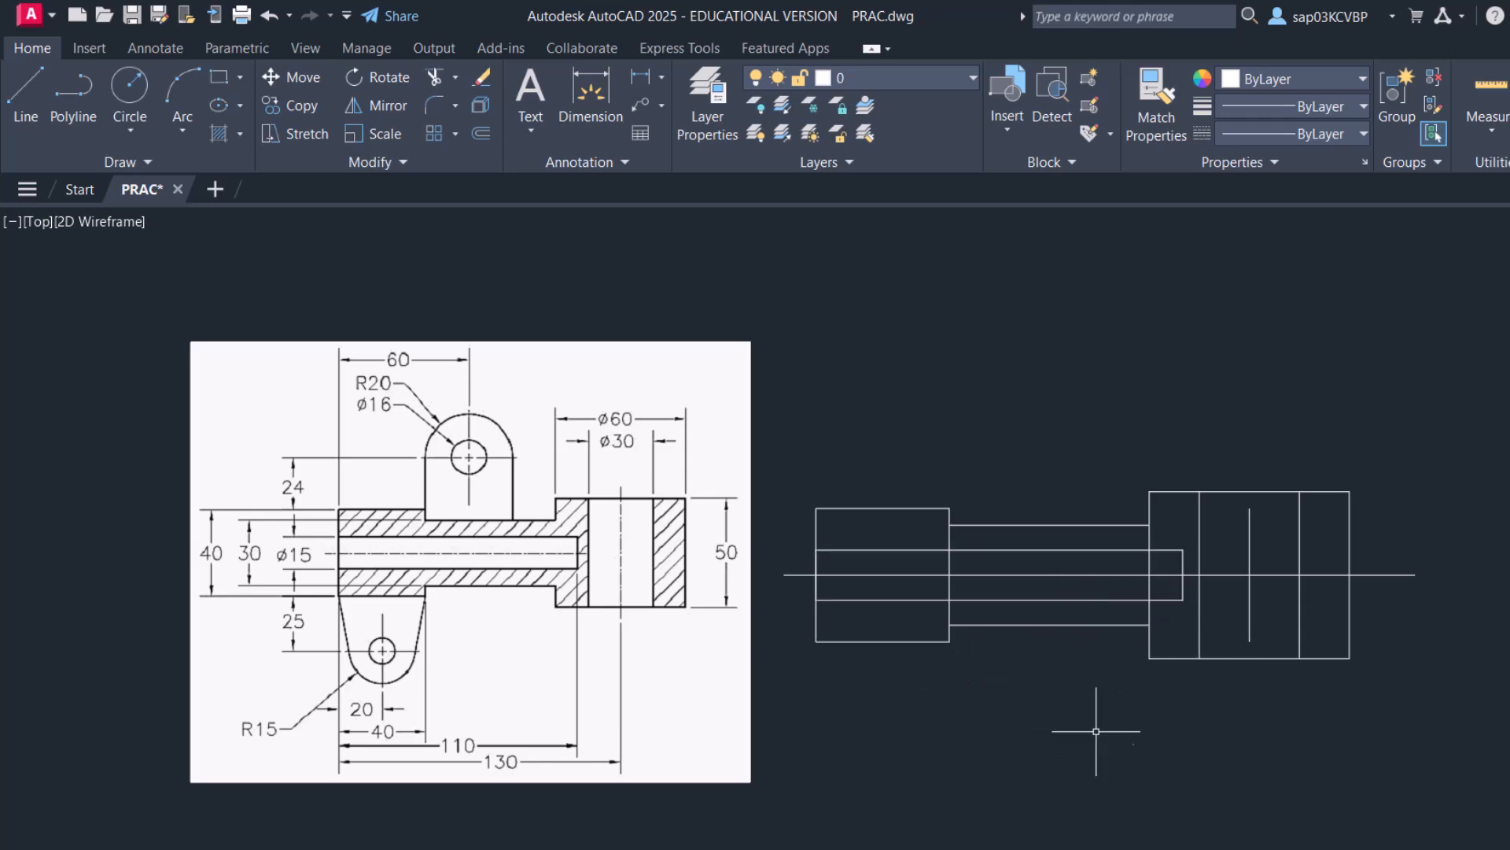
Trim the square's right edge and the boss's left edge between the two connecting lines, leaving one open outline
text(tr)
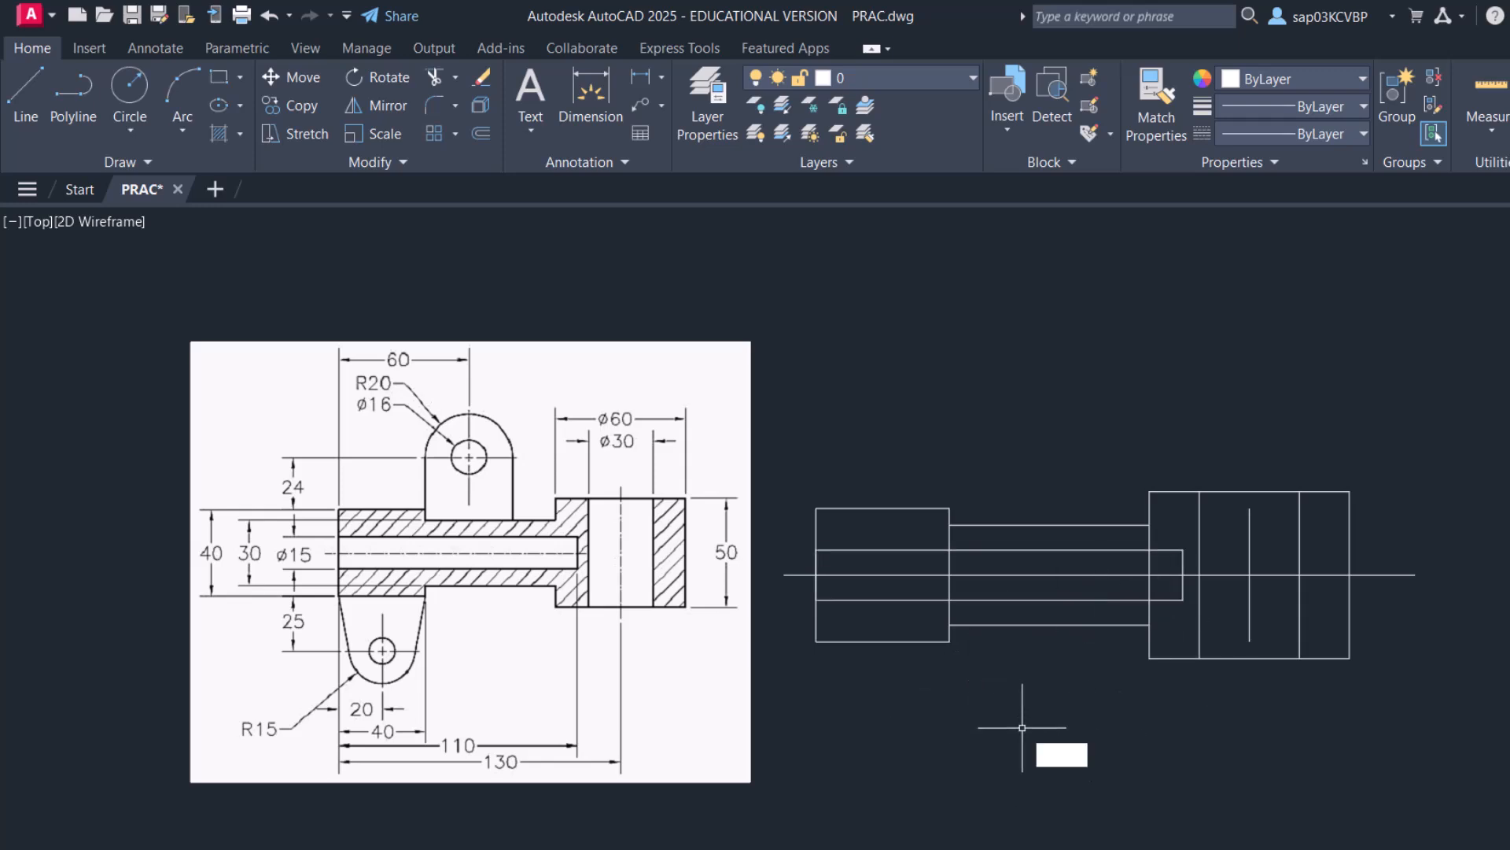
key(Return)
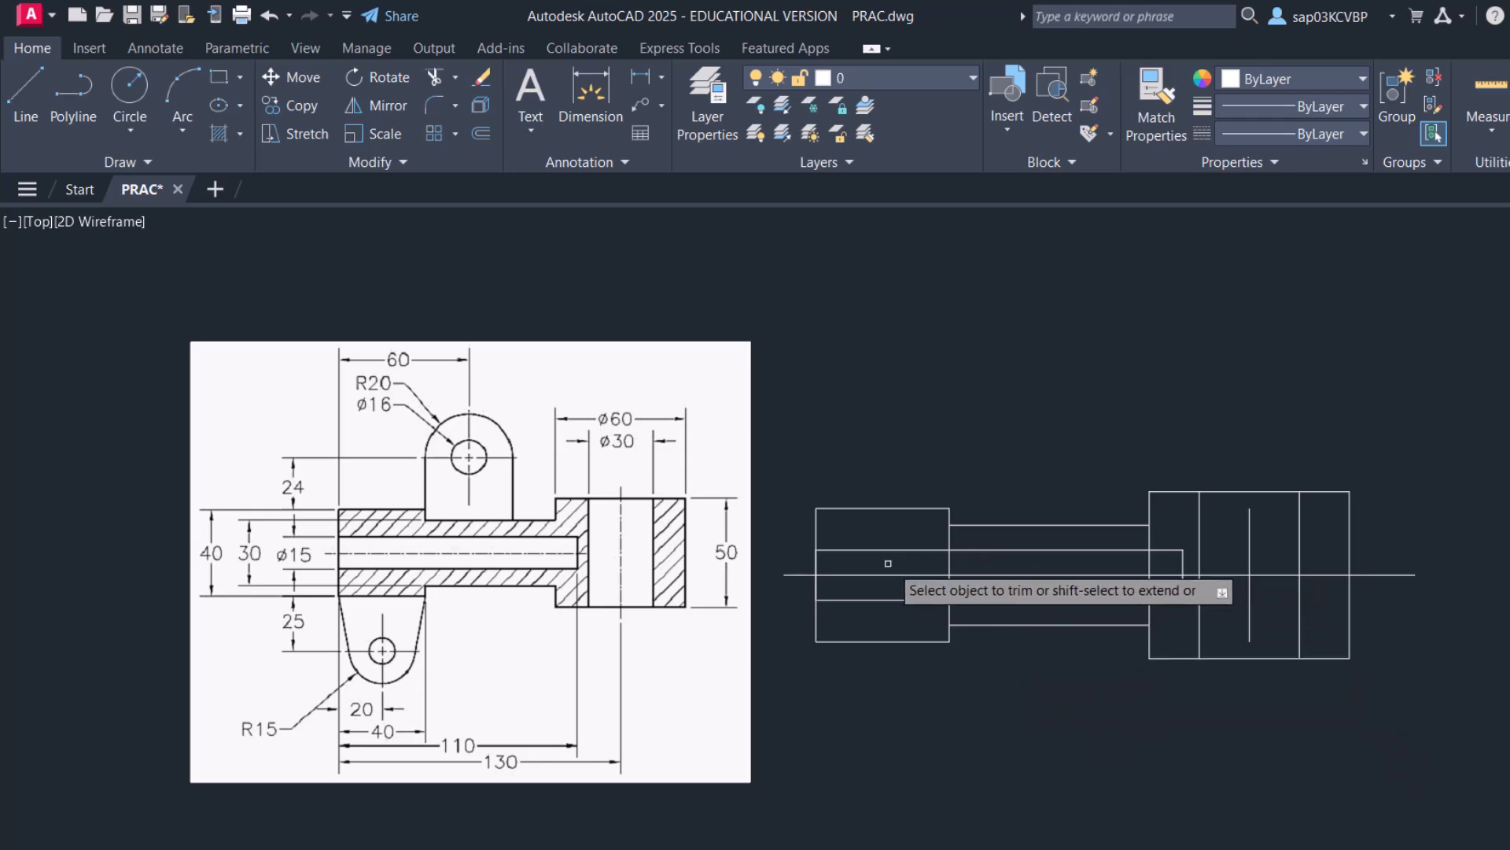
click(949, 539)
click(951, 612)
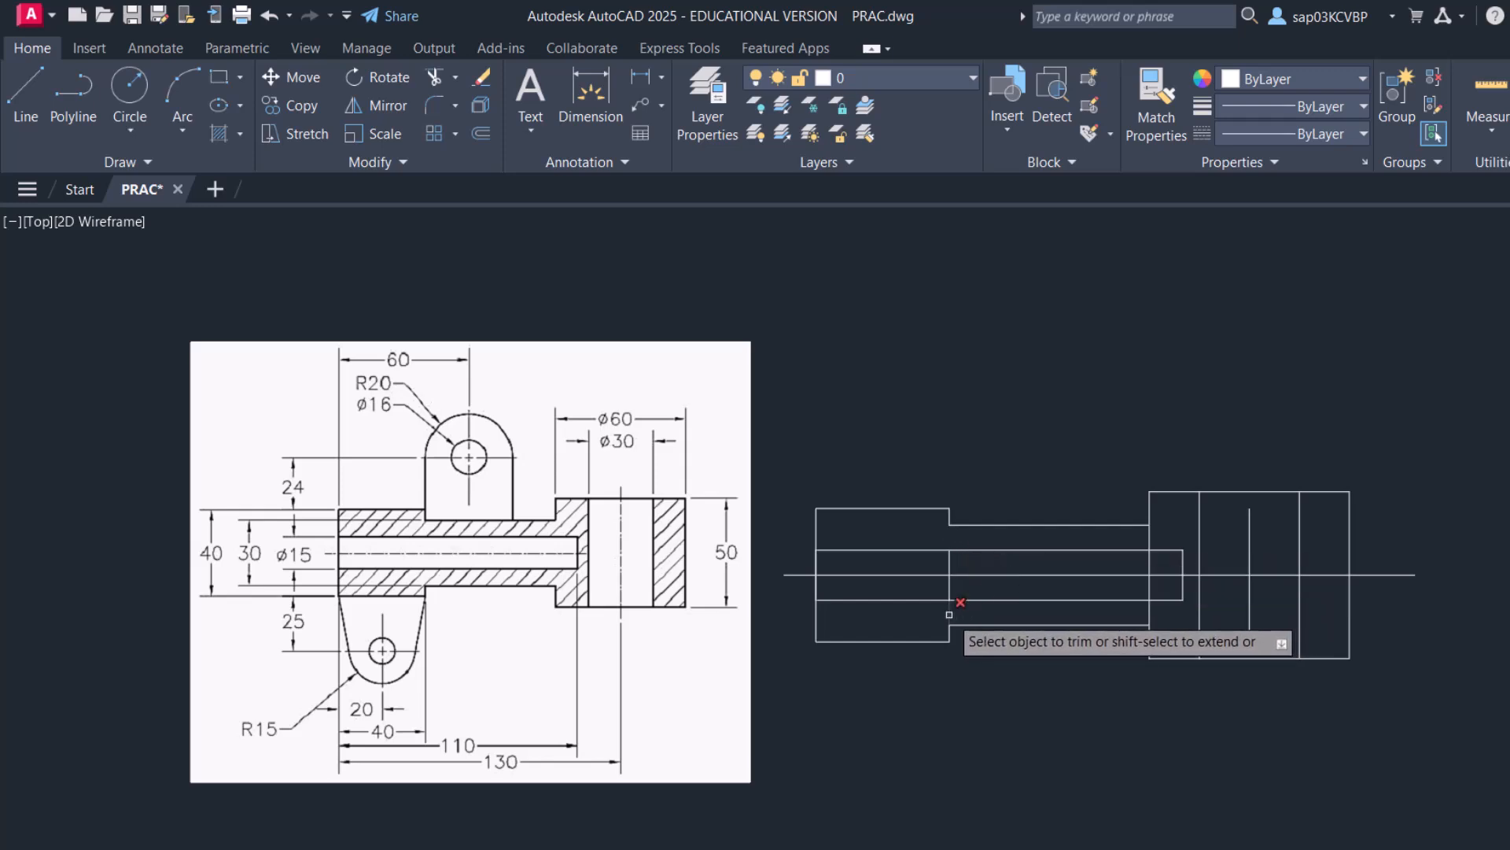
click(950, 588)
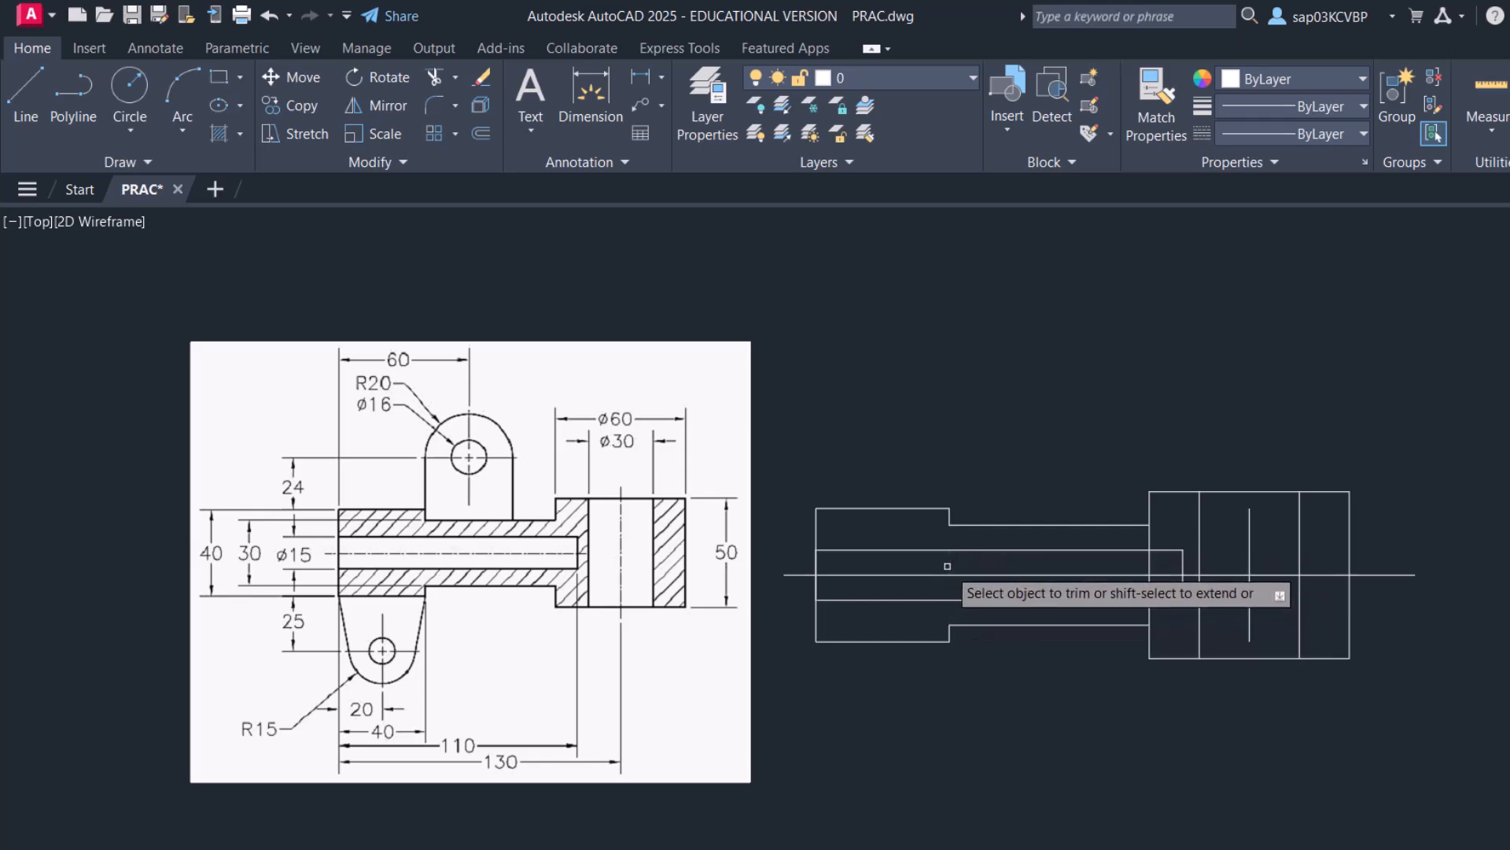
click(1149, 538)
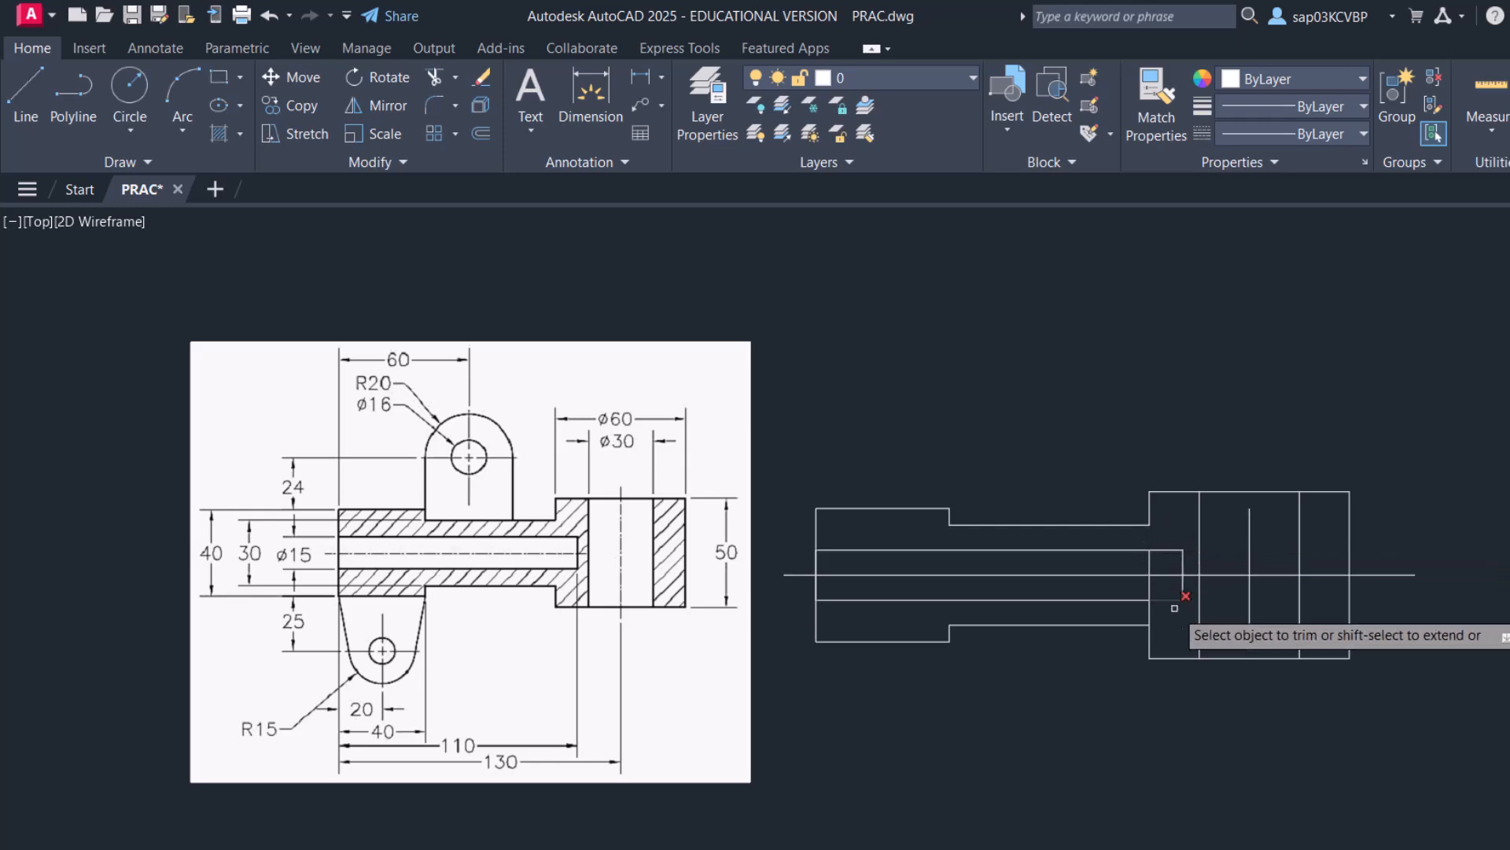
click(1147, 562)
click(1154, 563)
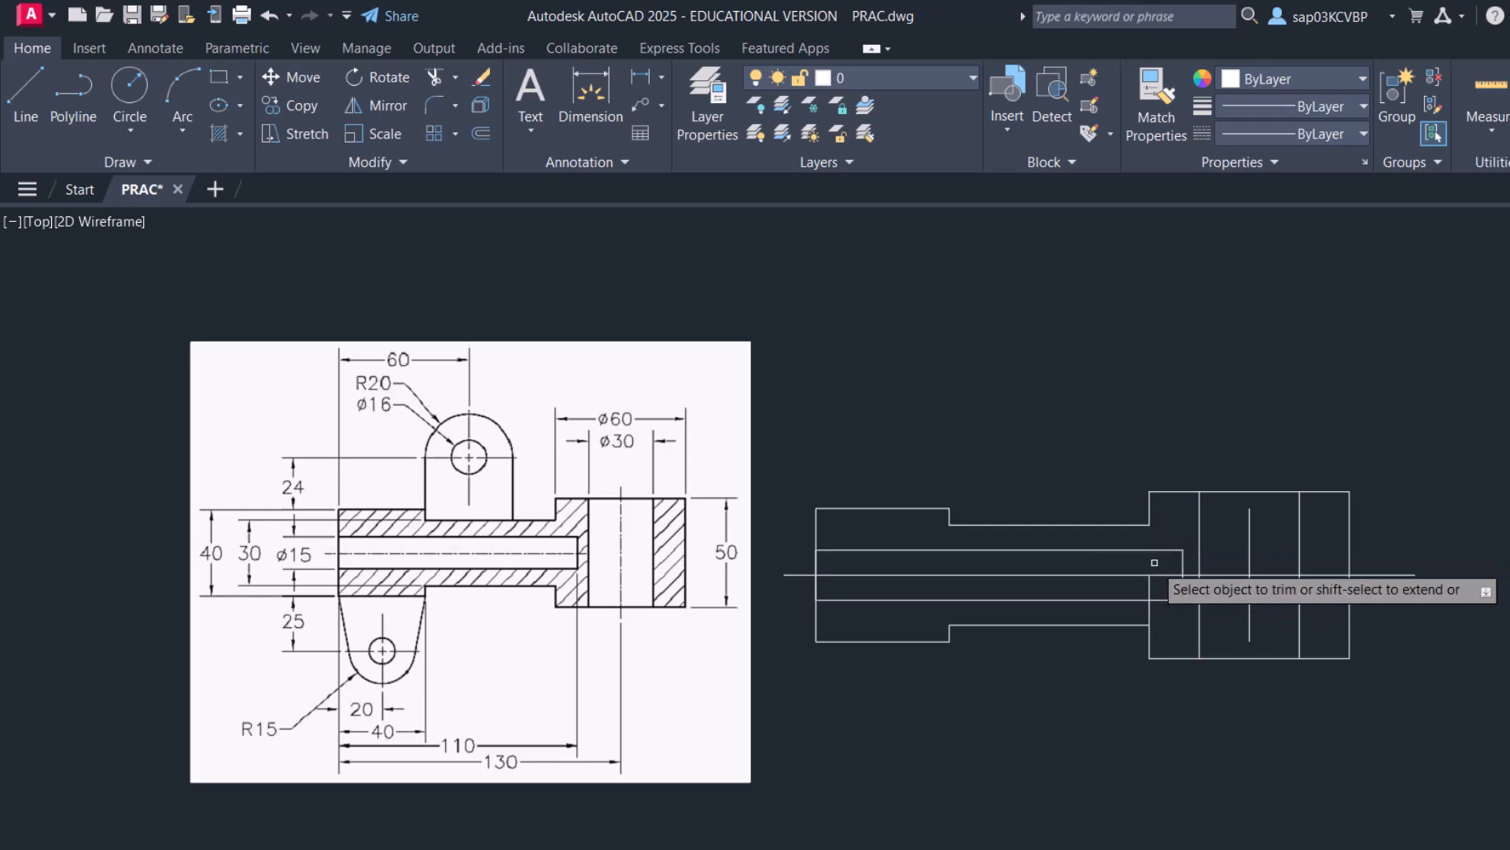
click(1149, 590)
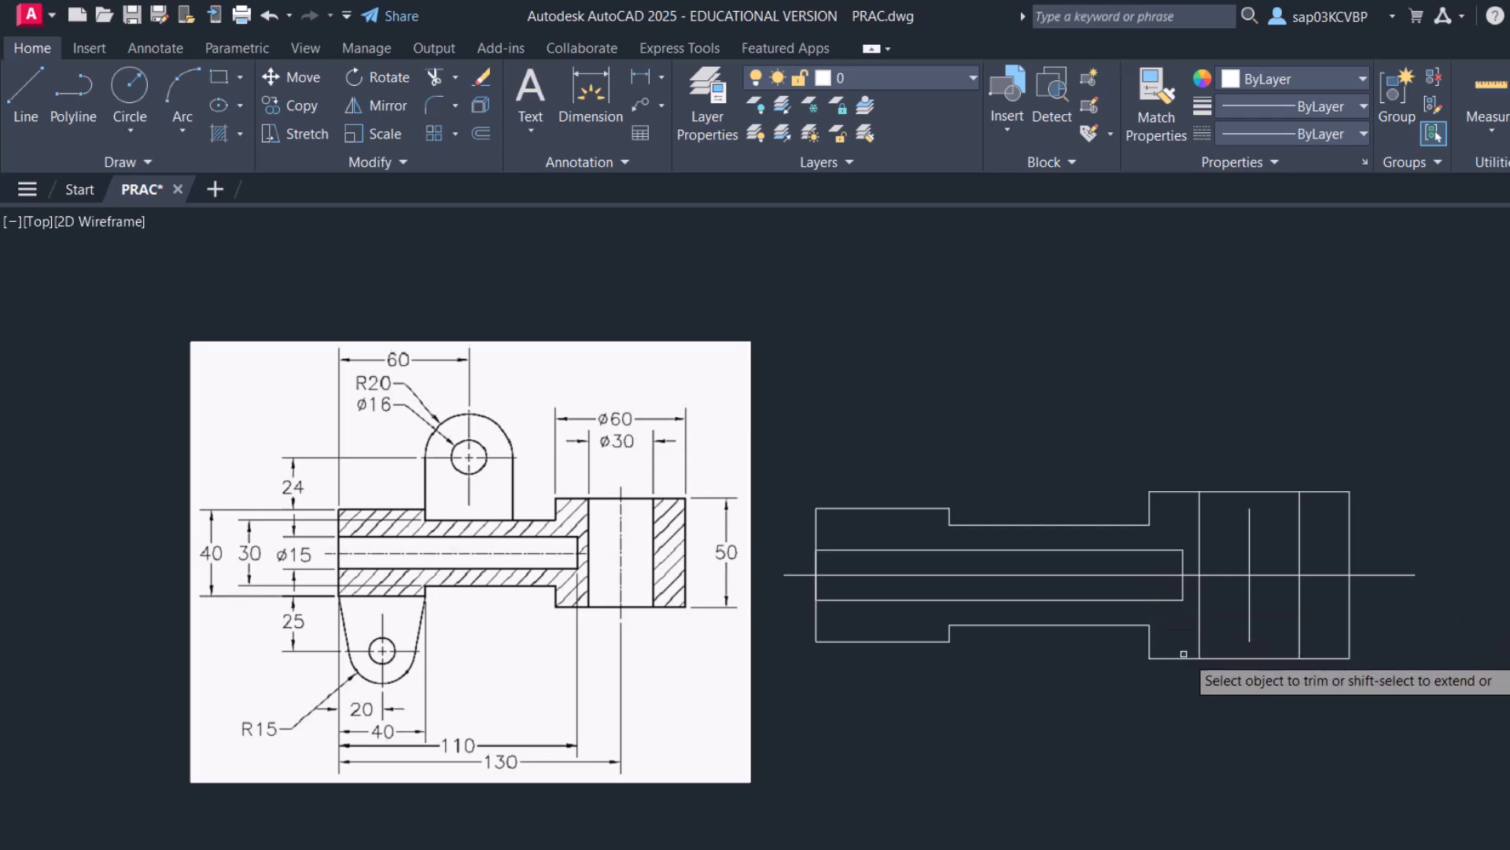
right_click(1008, 414)
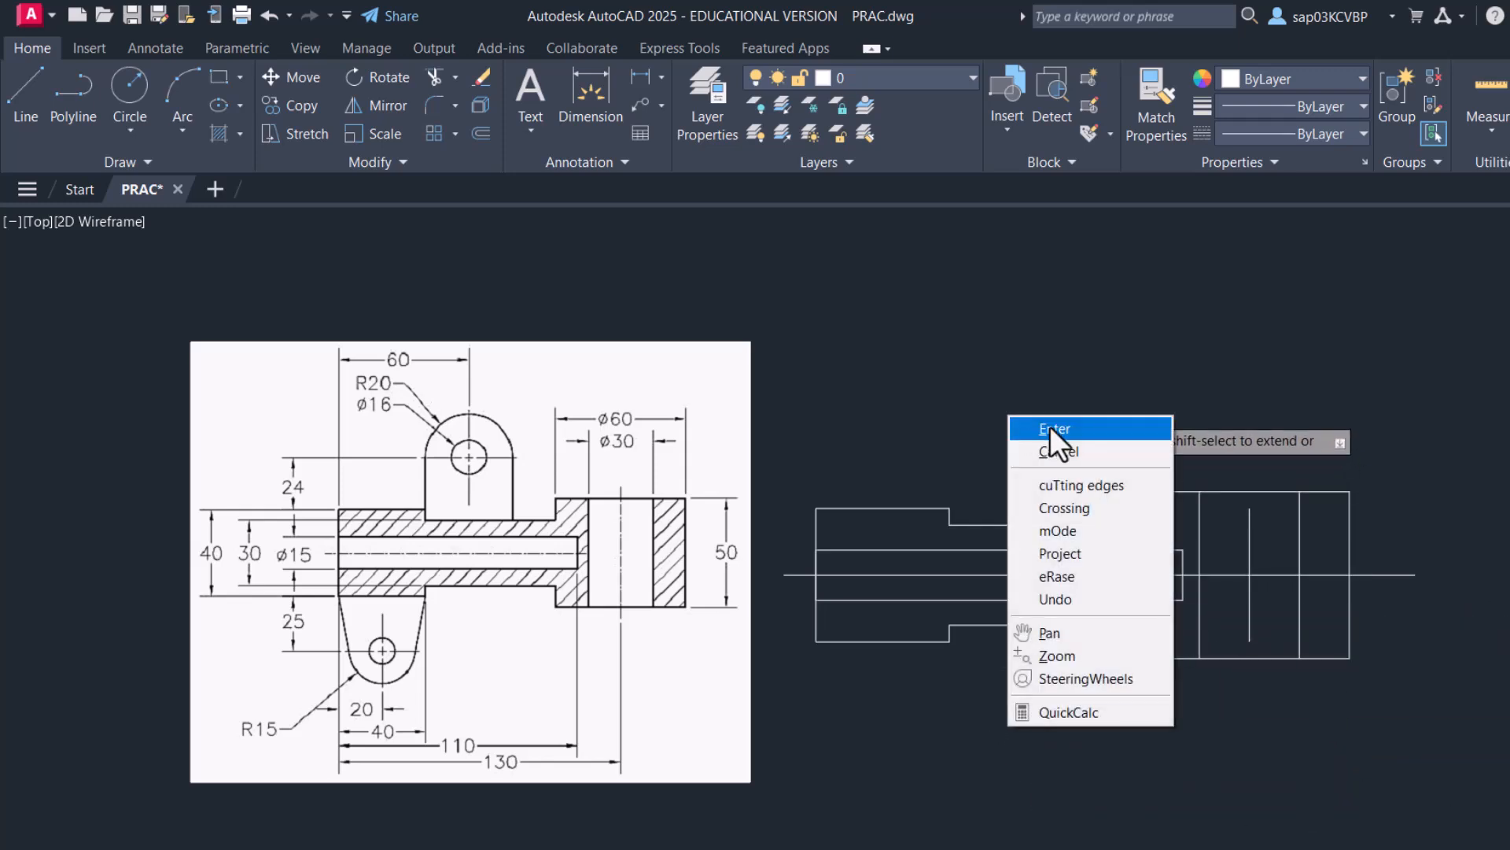
click(1032, 428)
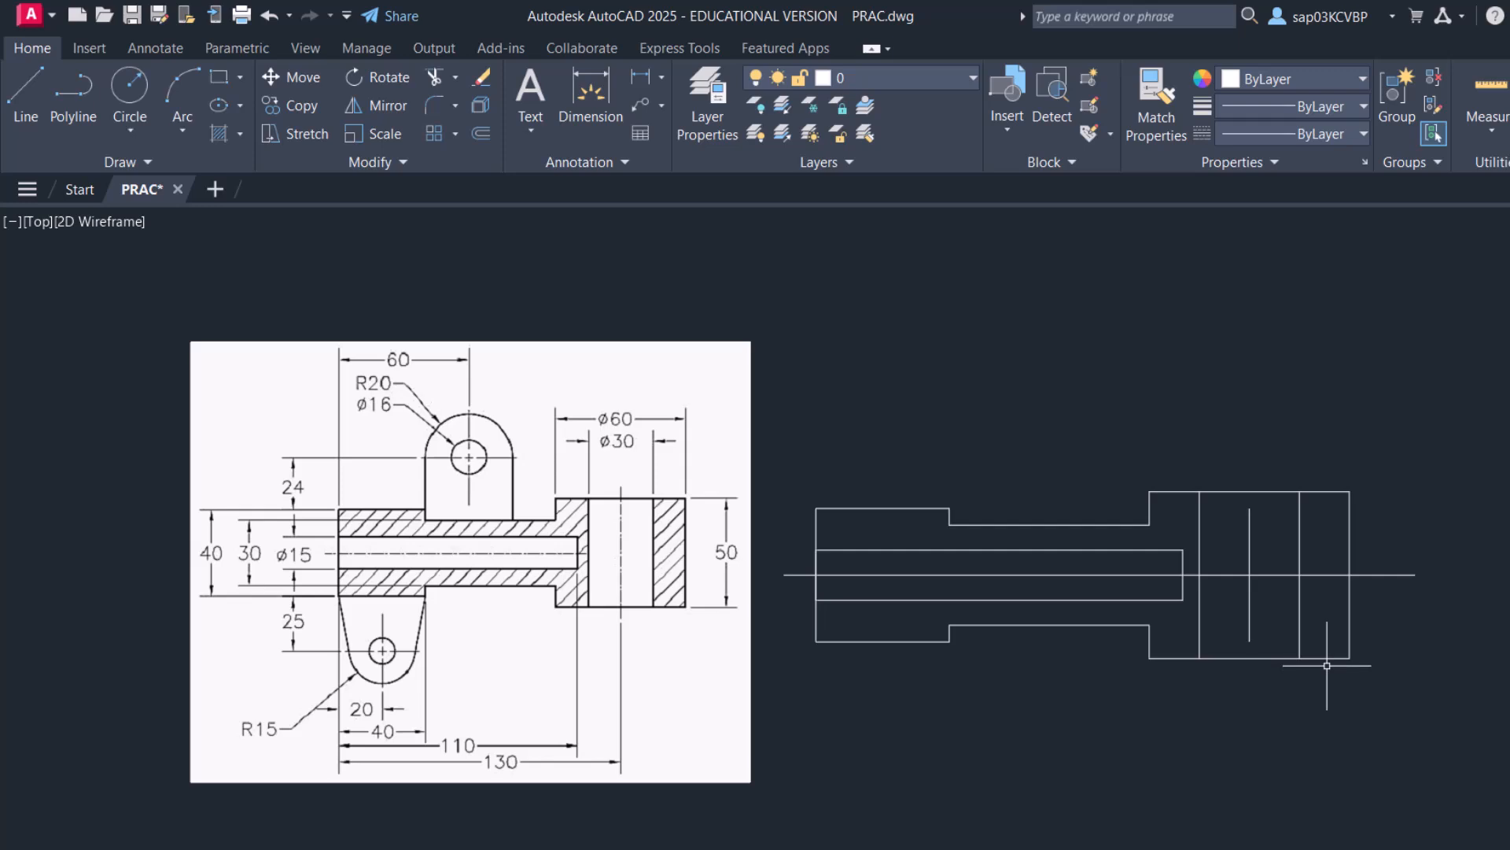
Move the horizontal centre line to the Centerline layer
click(1412, 602)
click(1388, 550)
click(961, 85)
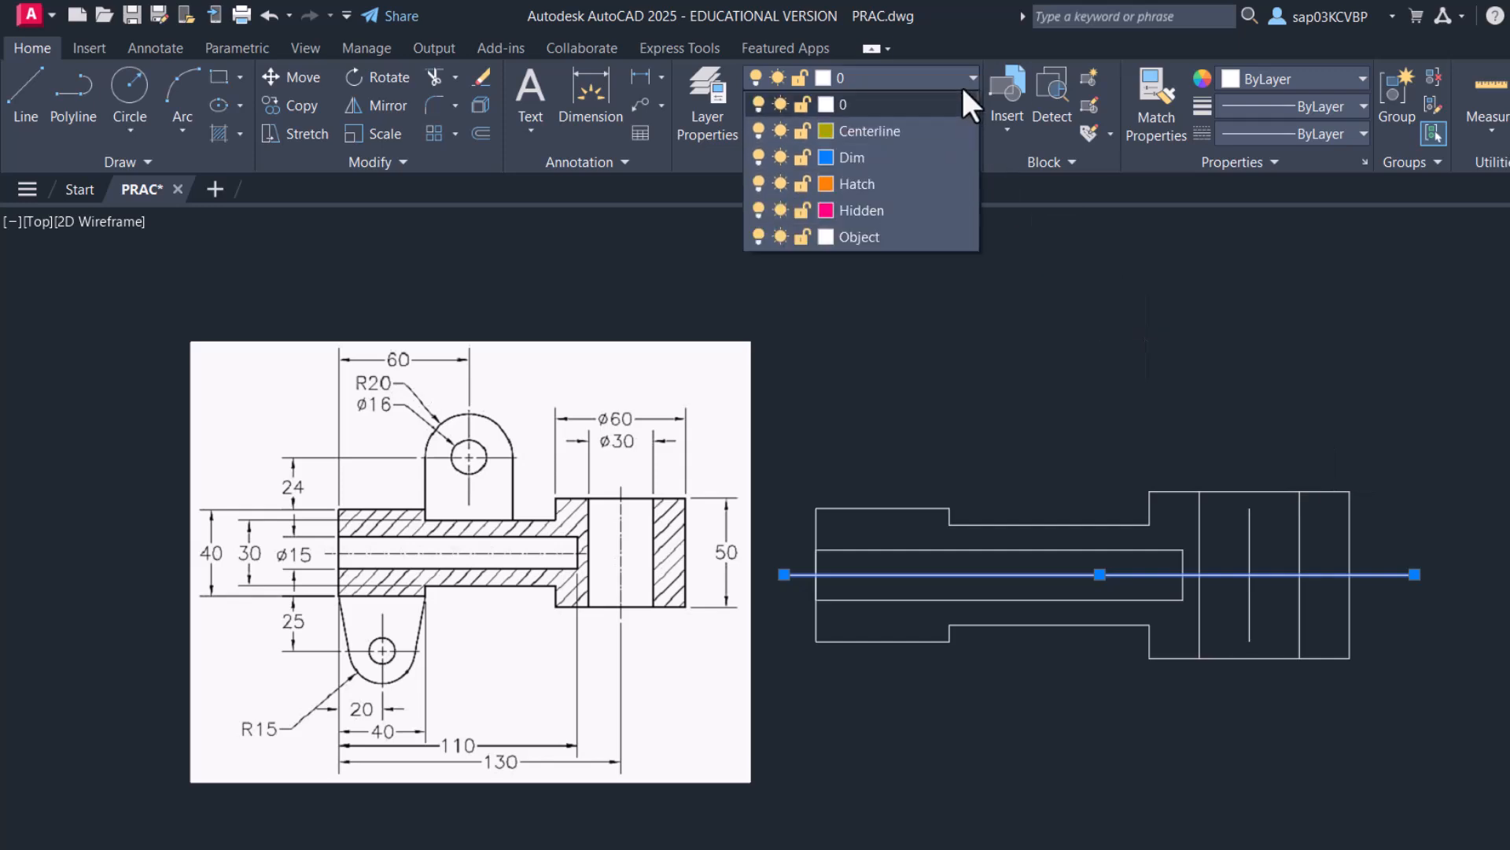
click(949, 126)
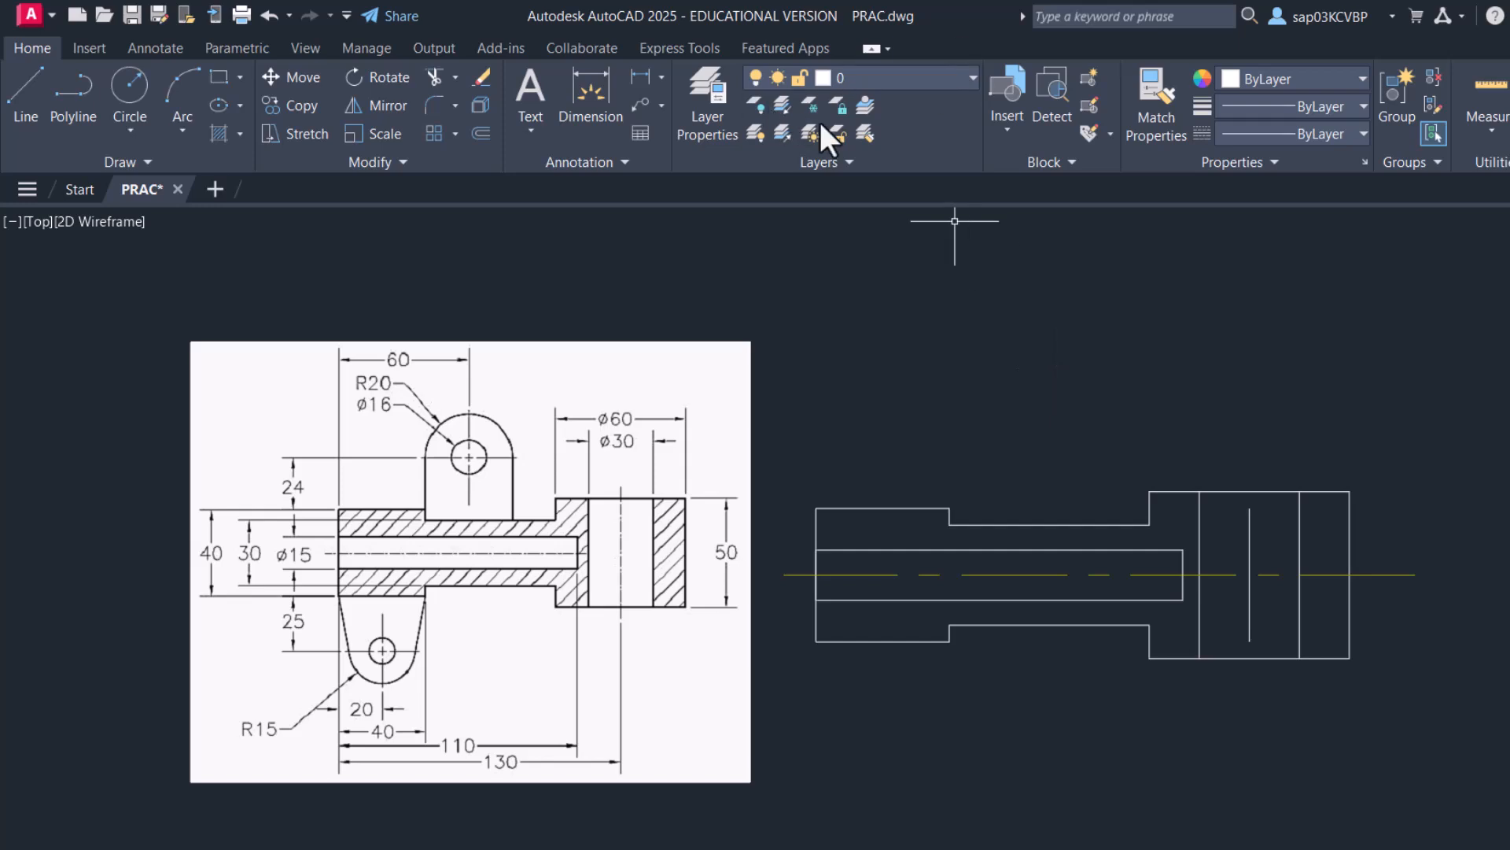
Delete the short vertical axis line in the middle of the boss
click(1251, 538)
click(1251, 539)
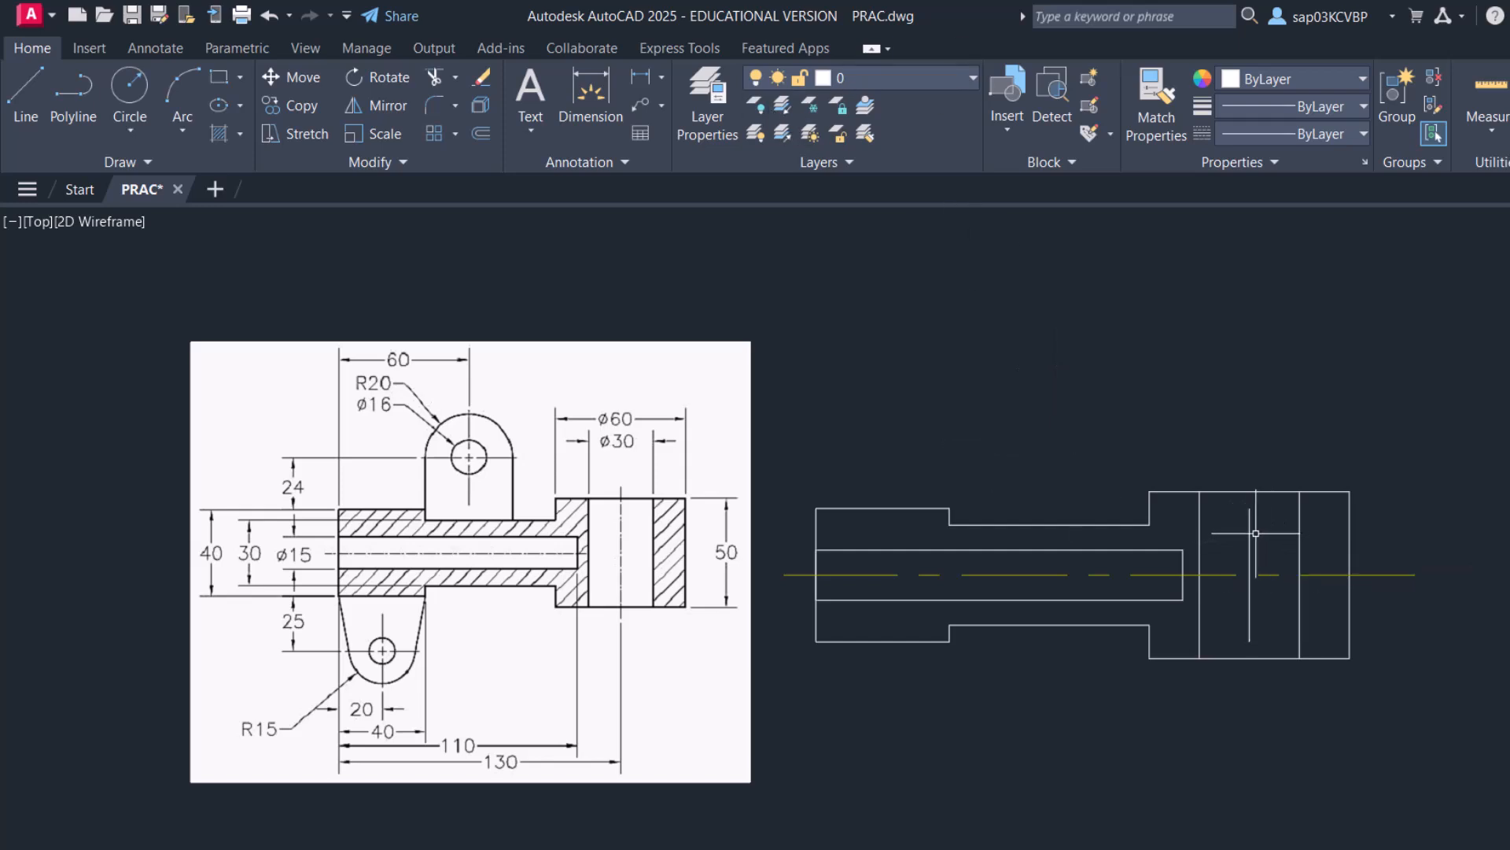
key(Delete)
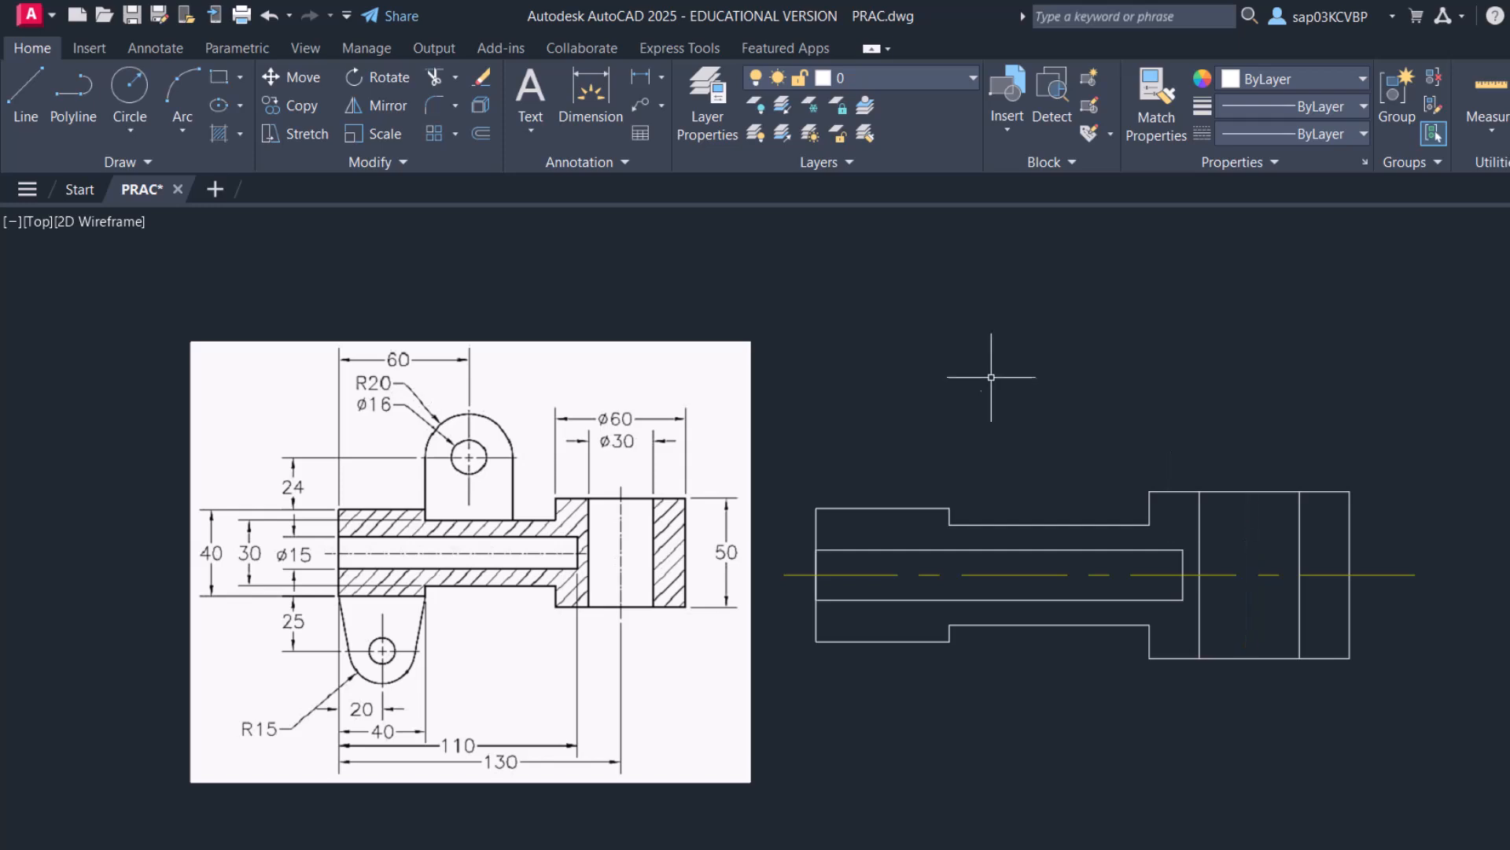
With the Centerline layer current, add a vertical centerline between the two Ø30 bore lines of the boss
click(938, 78)
click(925, 128)
click(156, 49)
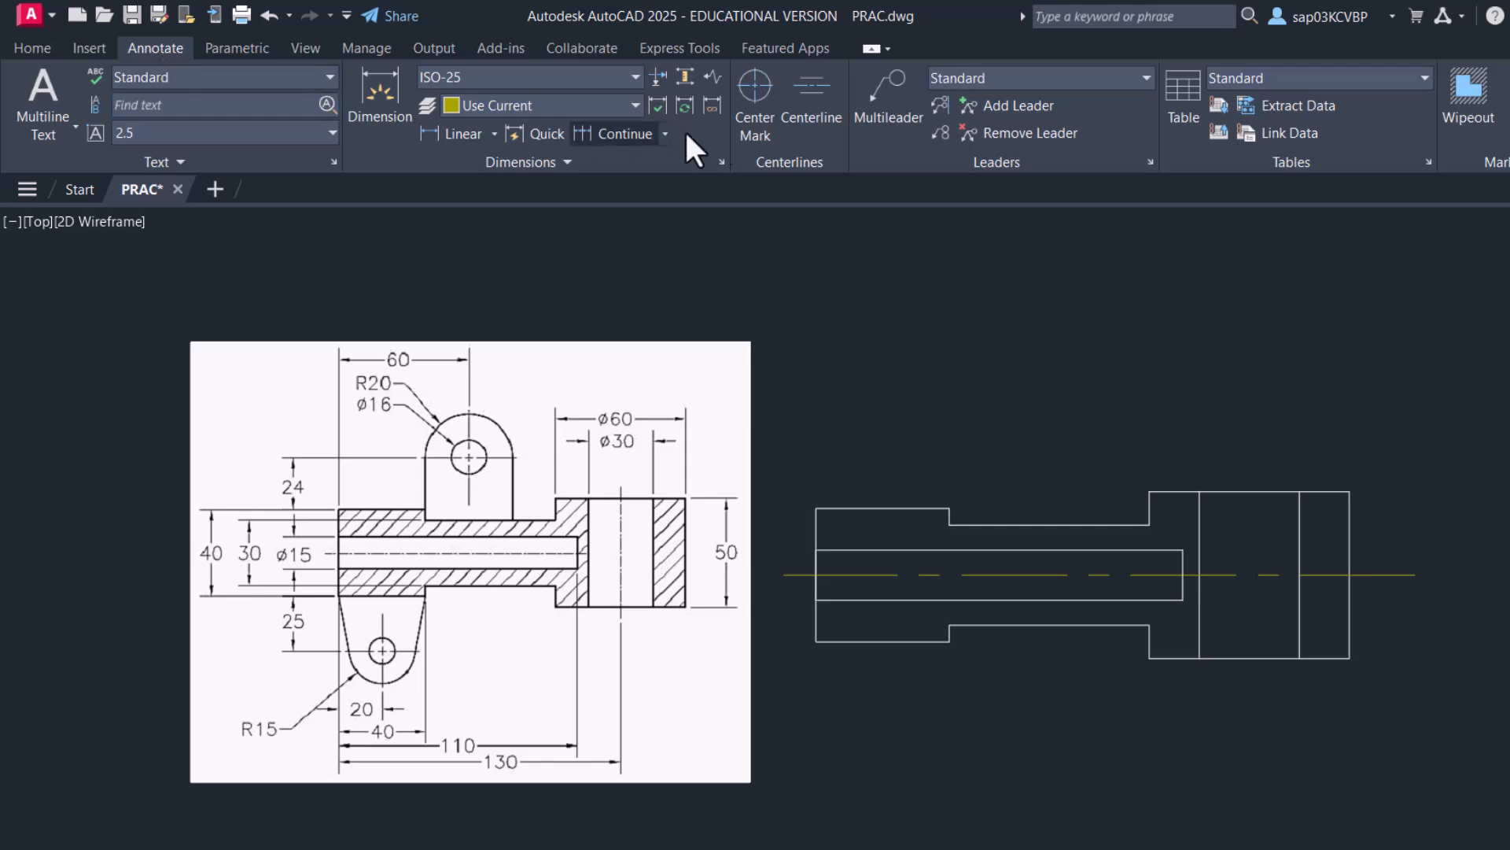
click(827, 99)
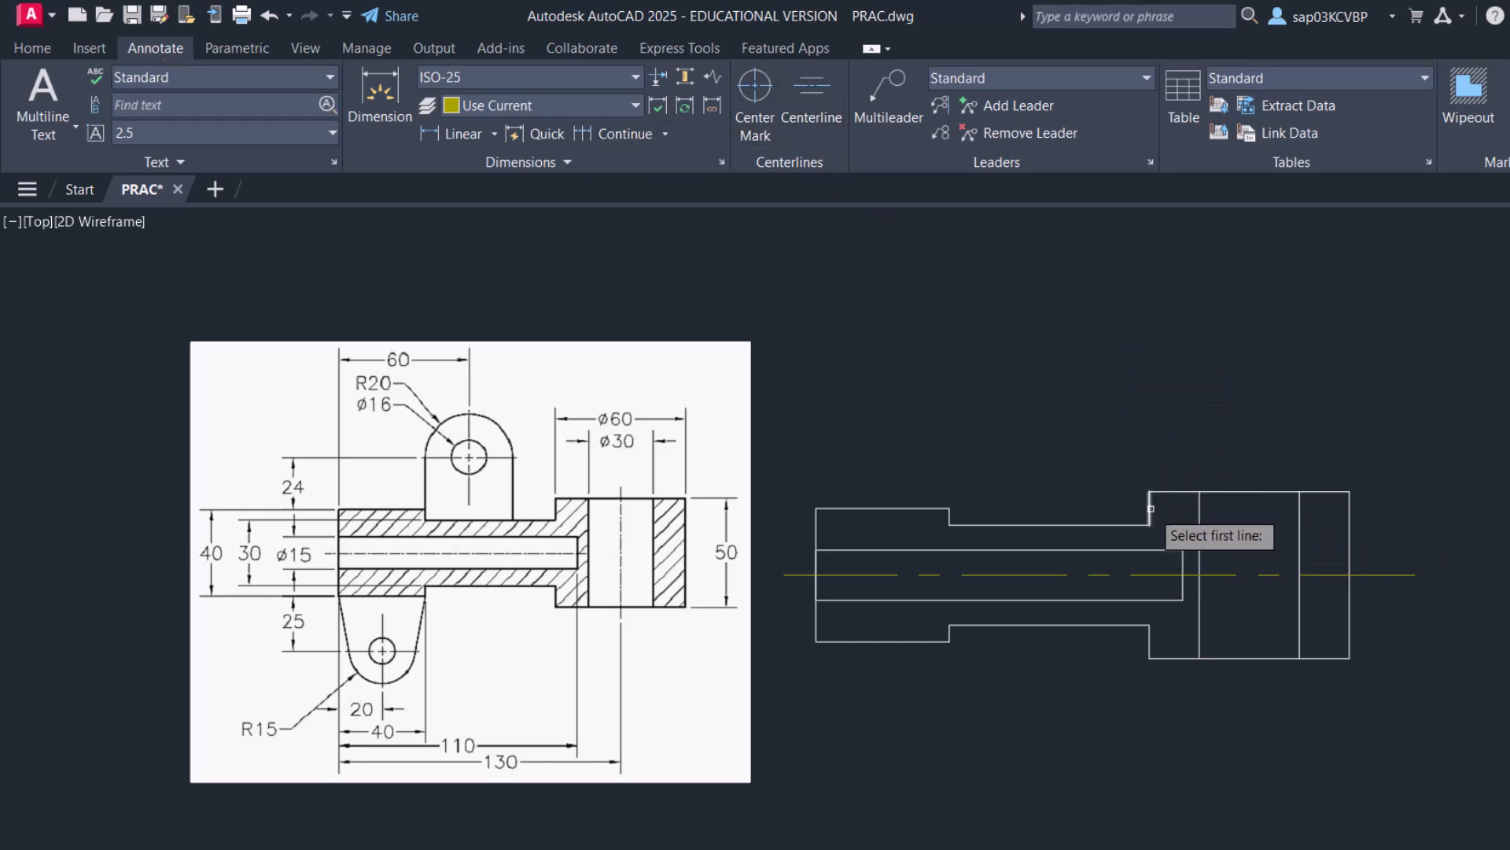
click(1300, 536)
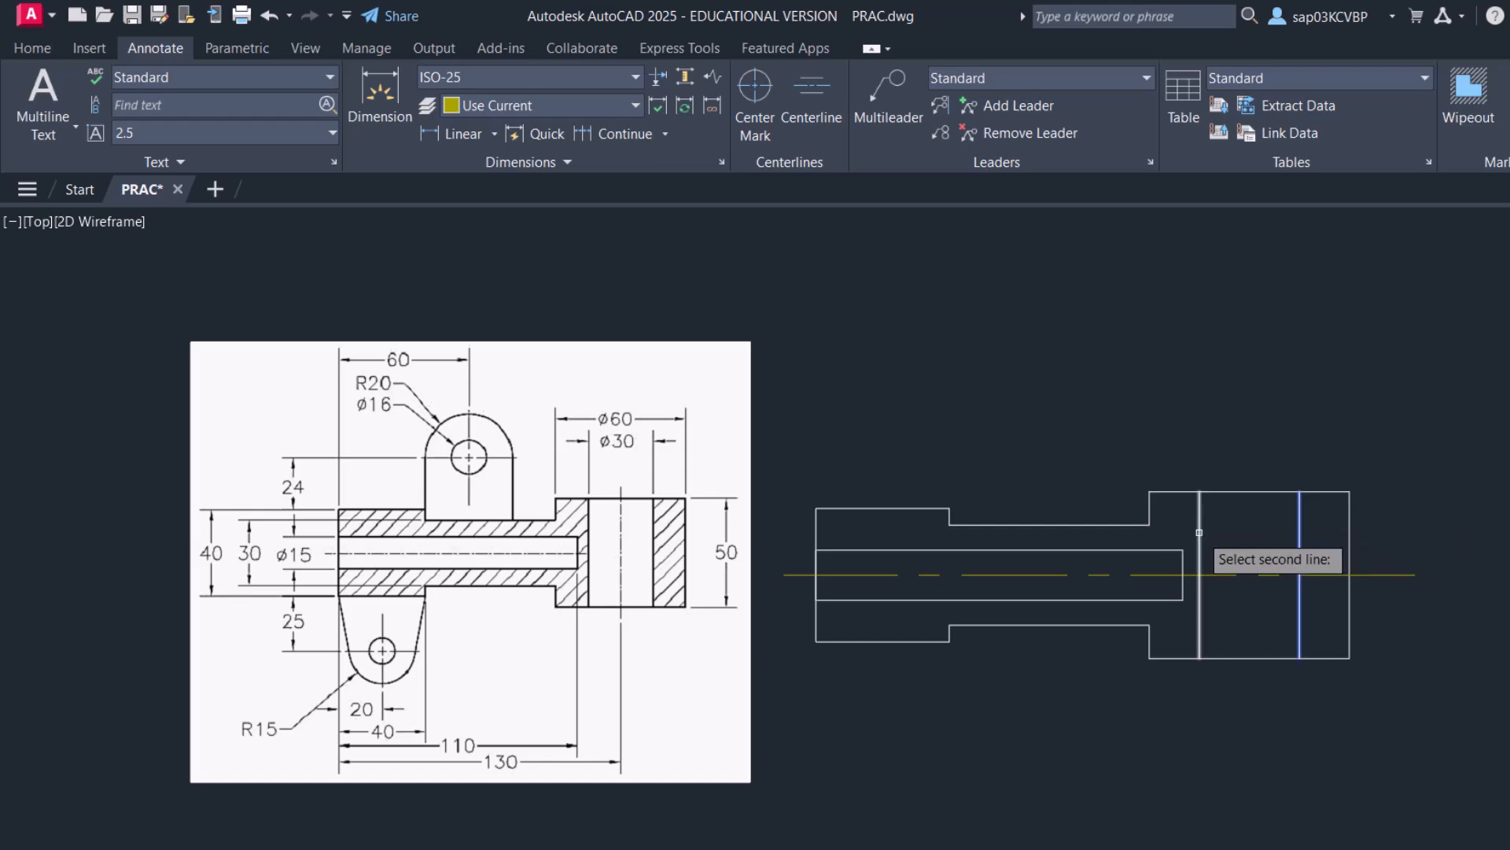
click(1198, 534)
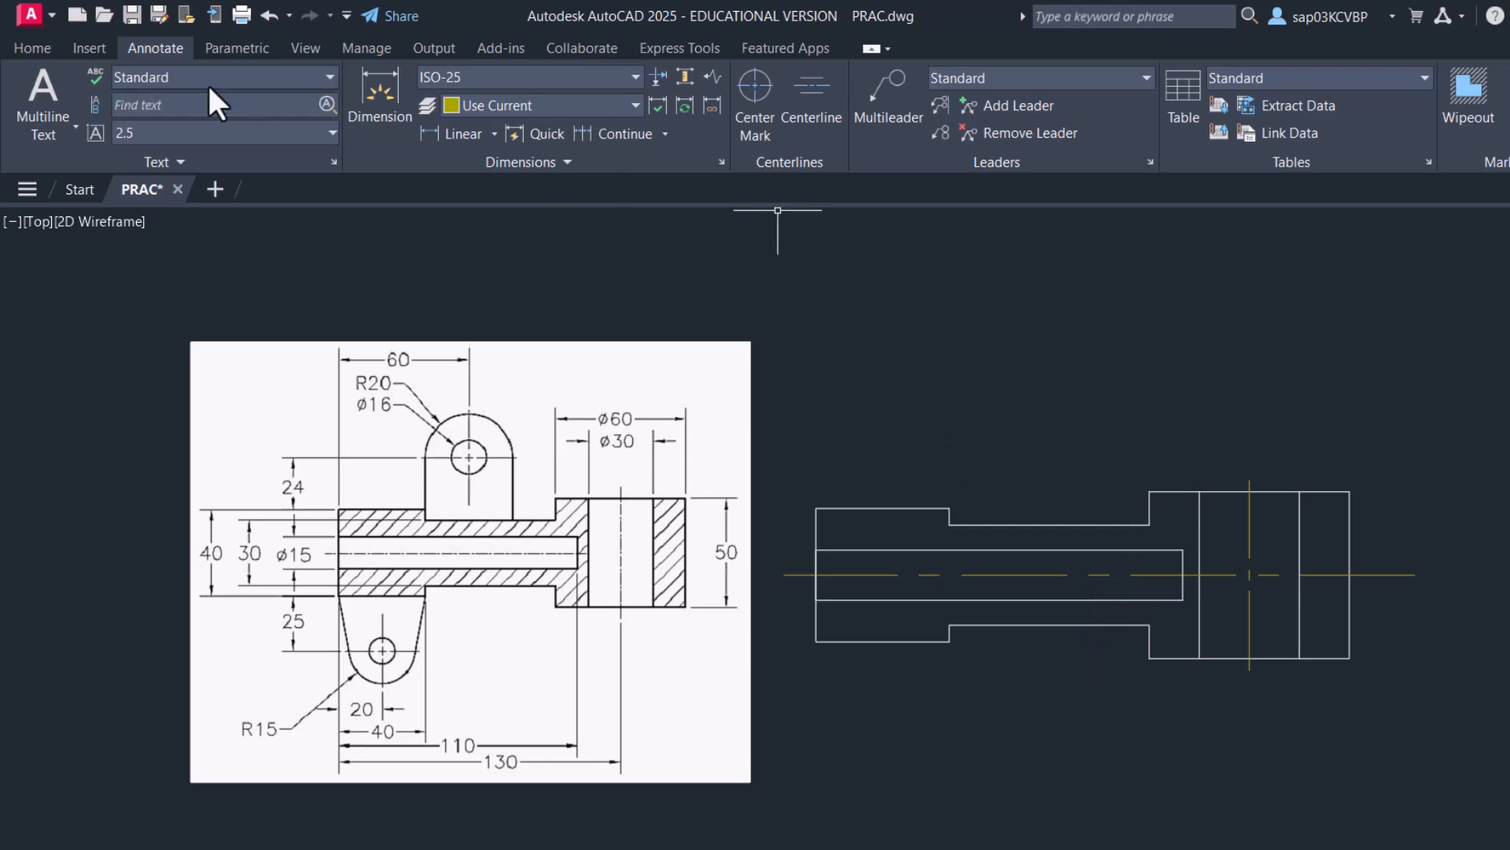
Make layer 0 the current layer
click(43, 48)
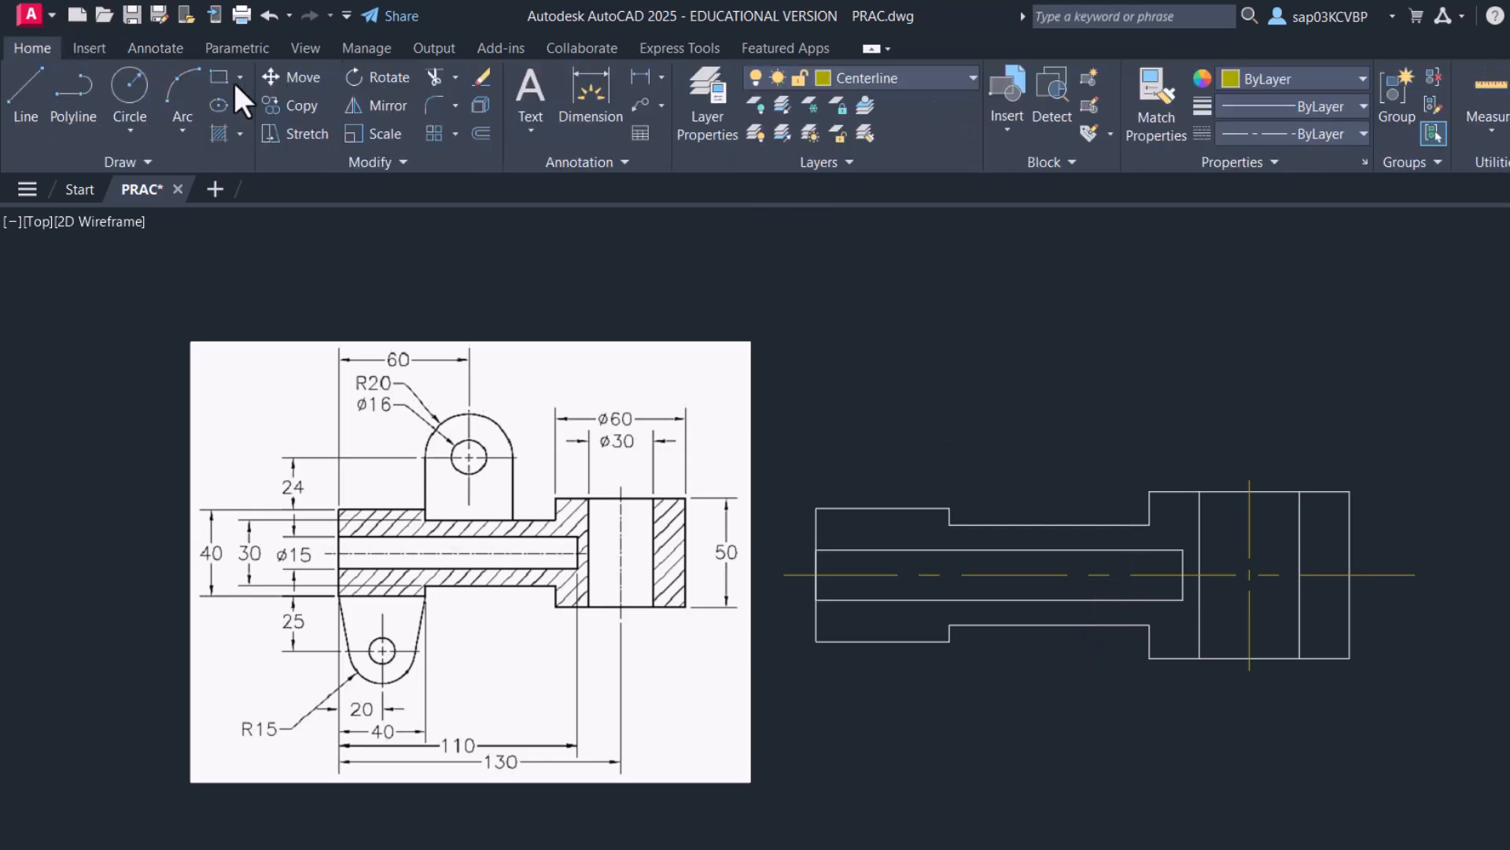
click(895, 78)
click(918, 107)
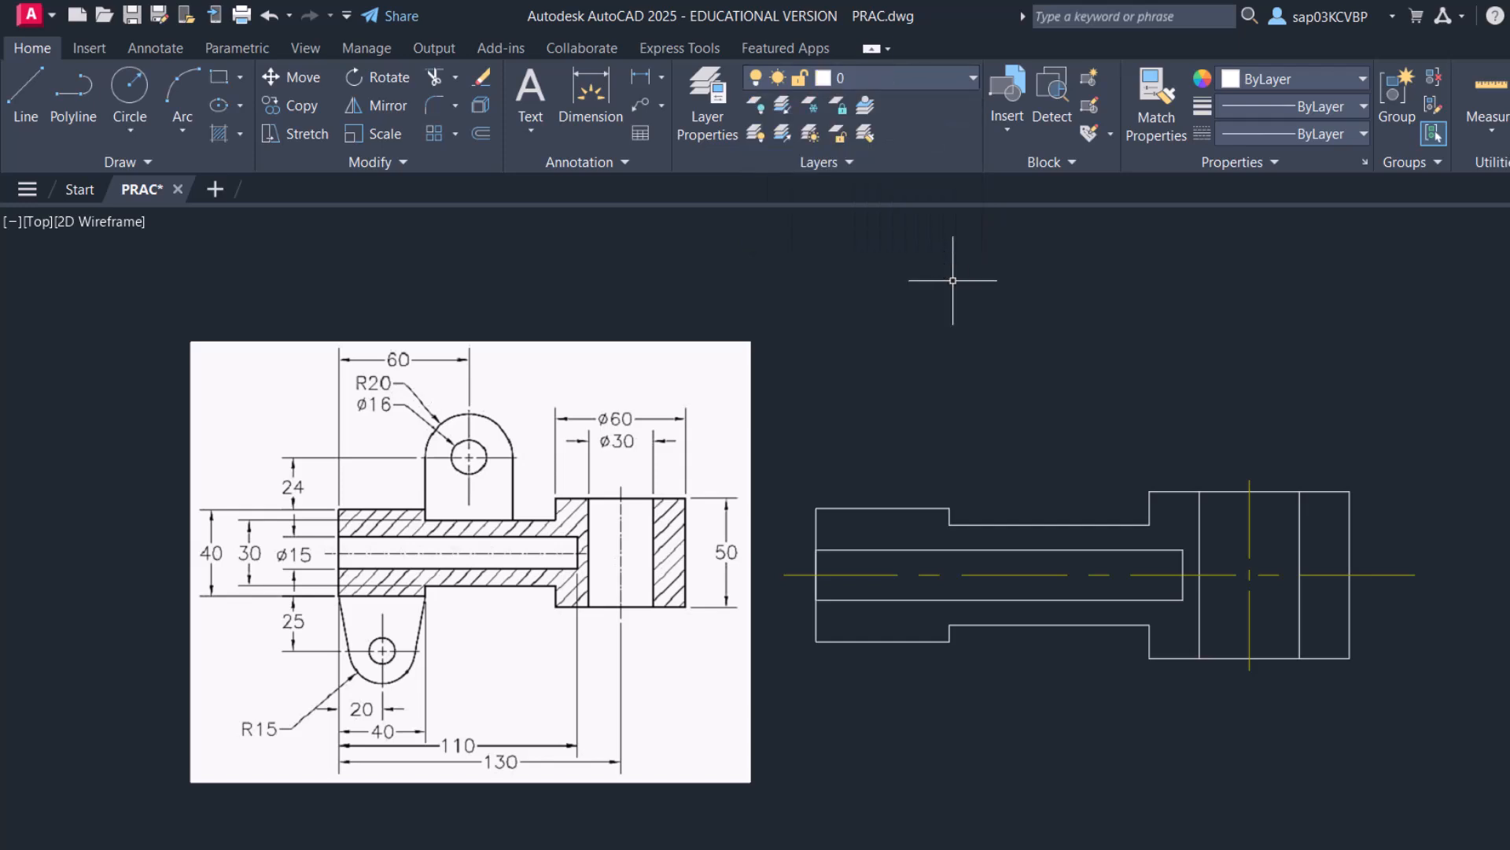
Draw a 16-diameter circle centred 60 right of and 24 above the outline's upper-left corner, using a From offset
text(c)
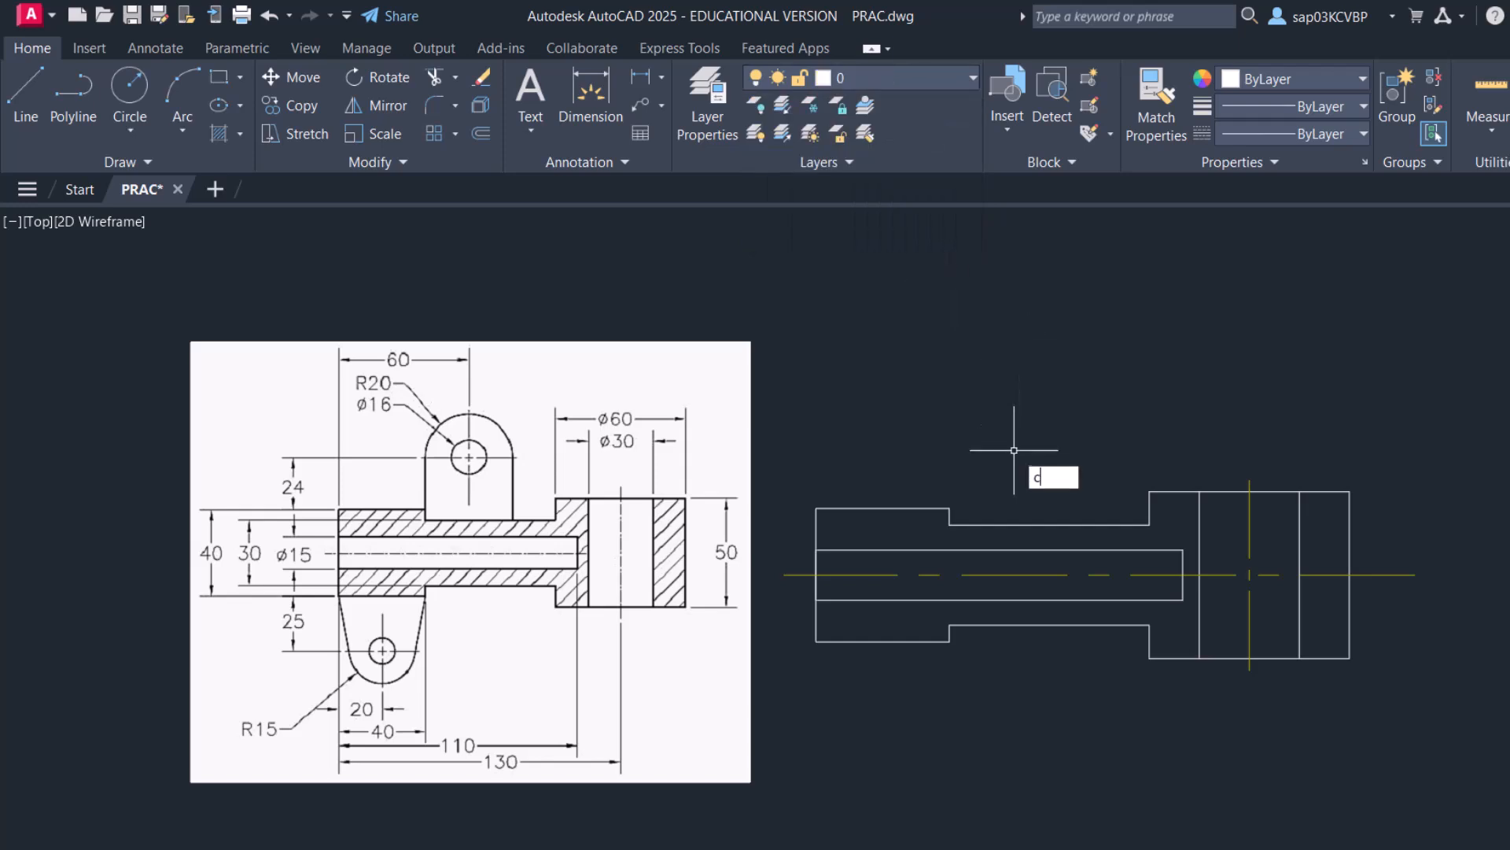
key(Return)
shift+right_click(979, 360)
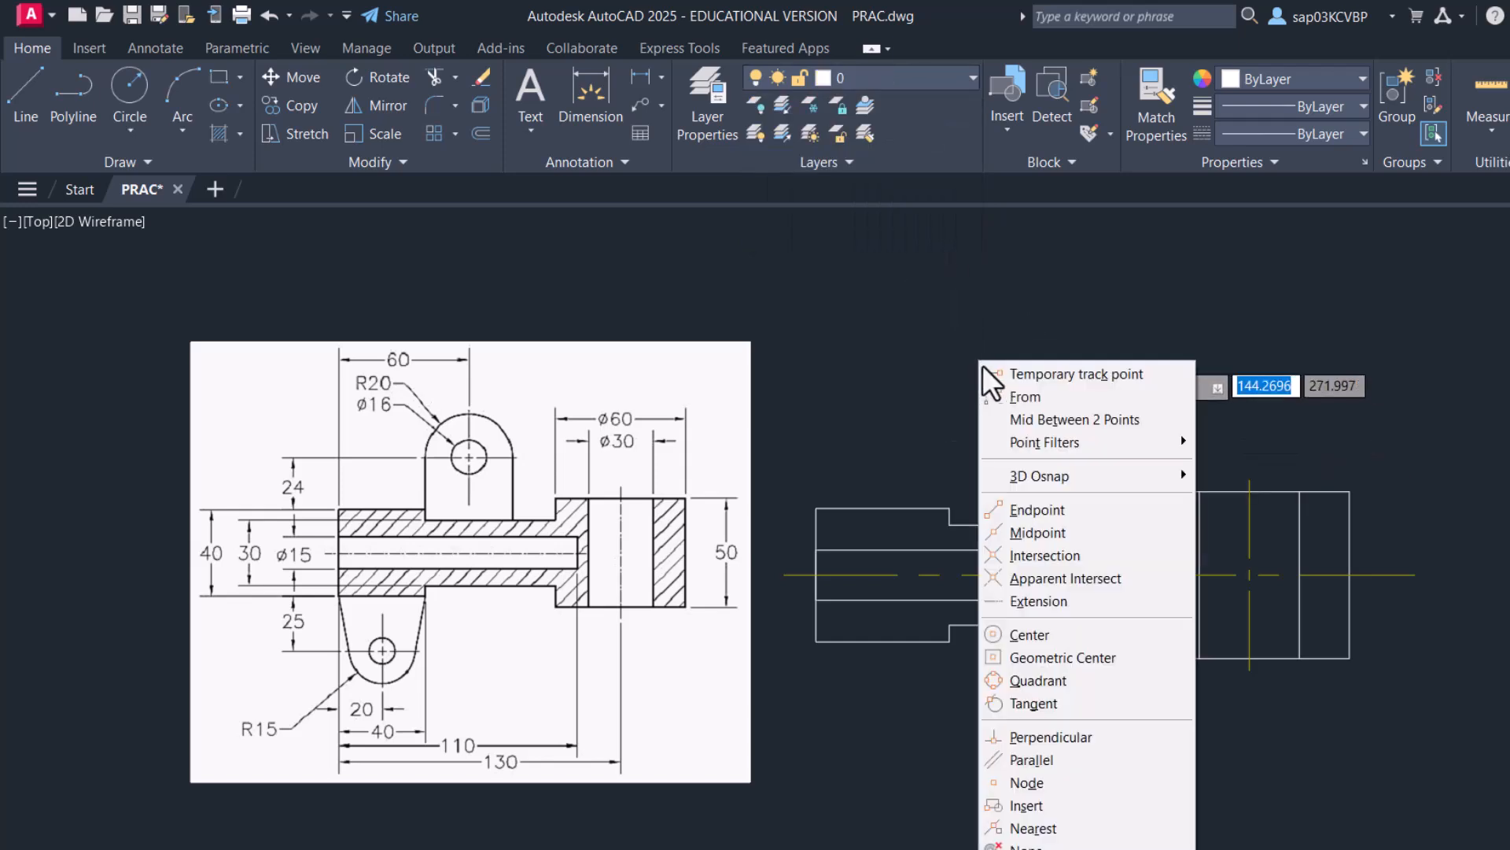
click(1007, 398)
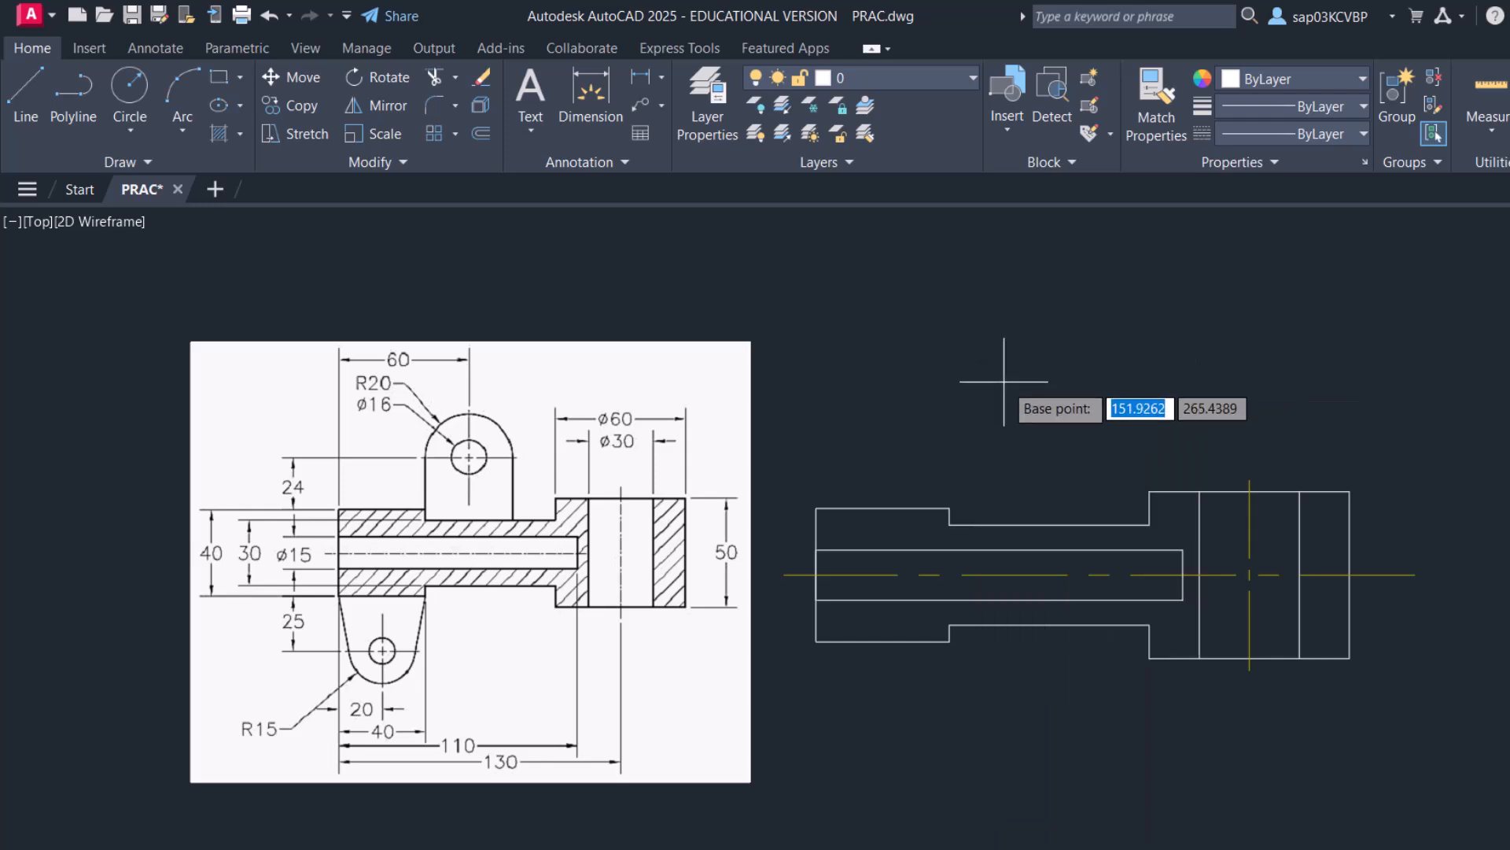
click(816, 509)
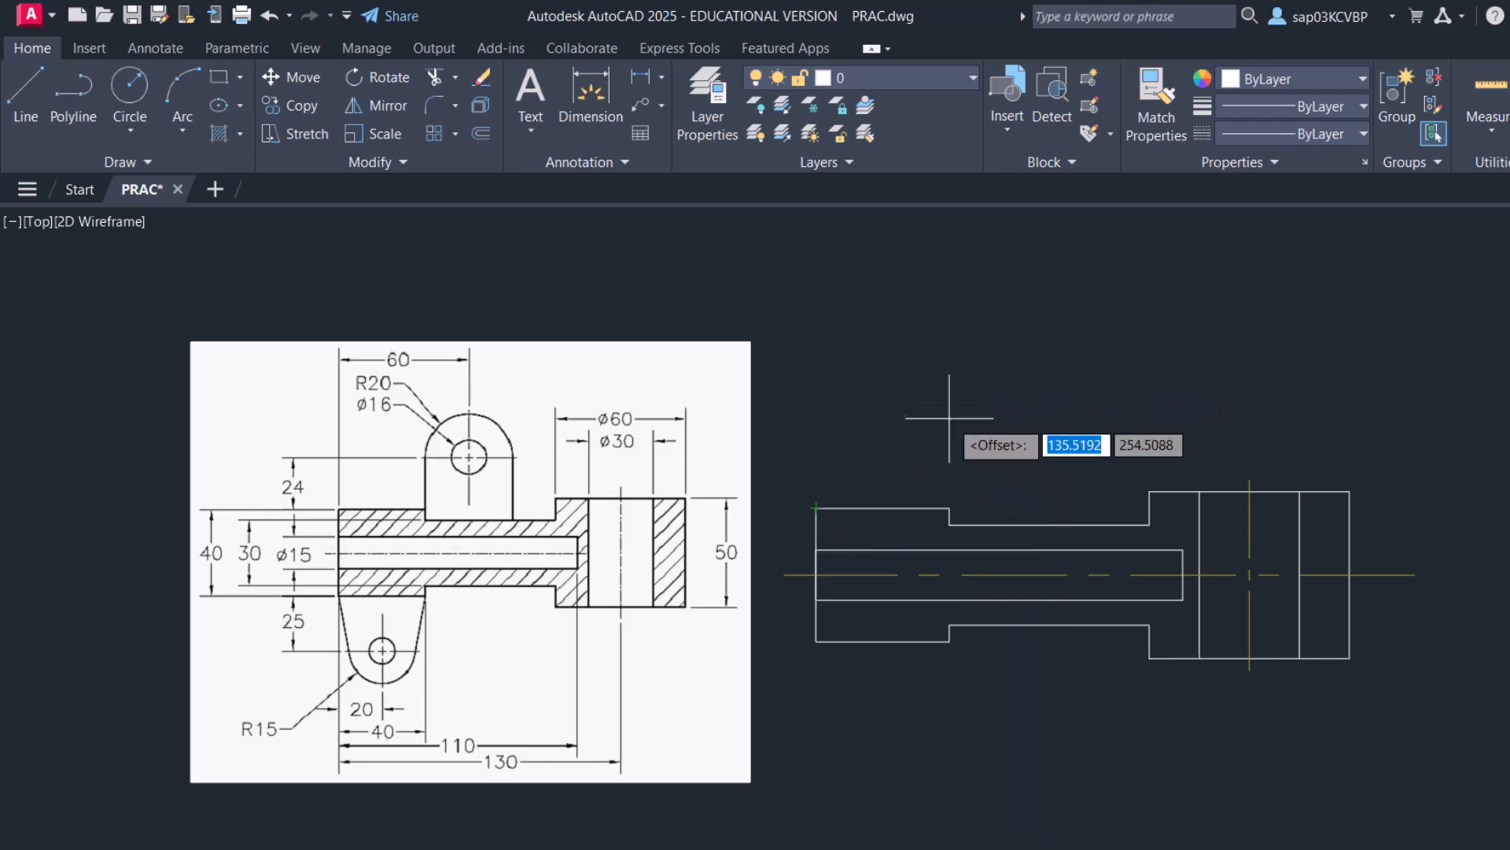
text(@)
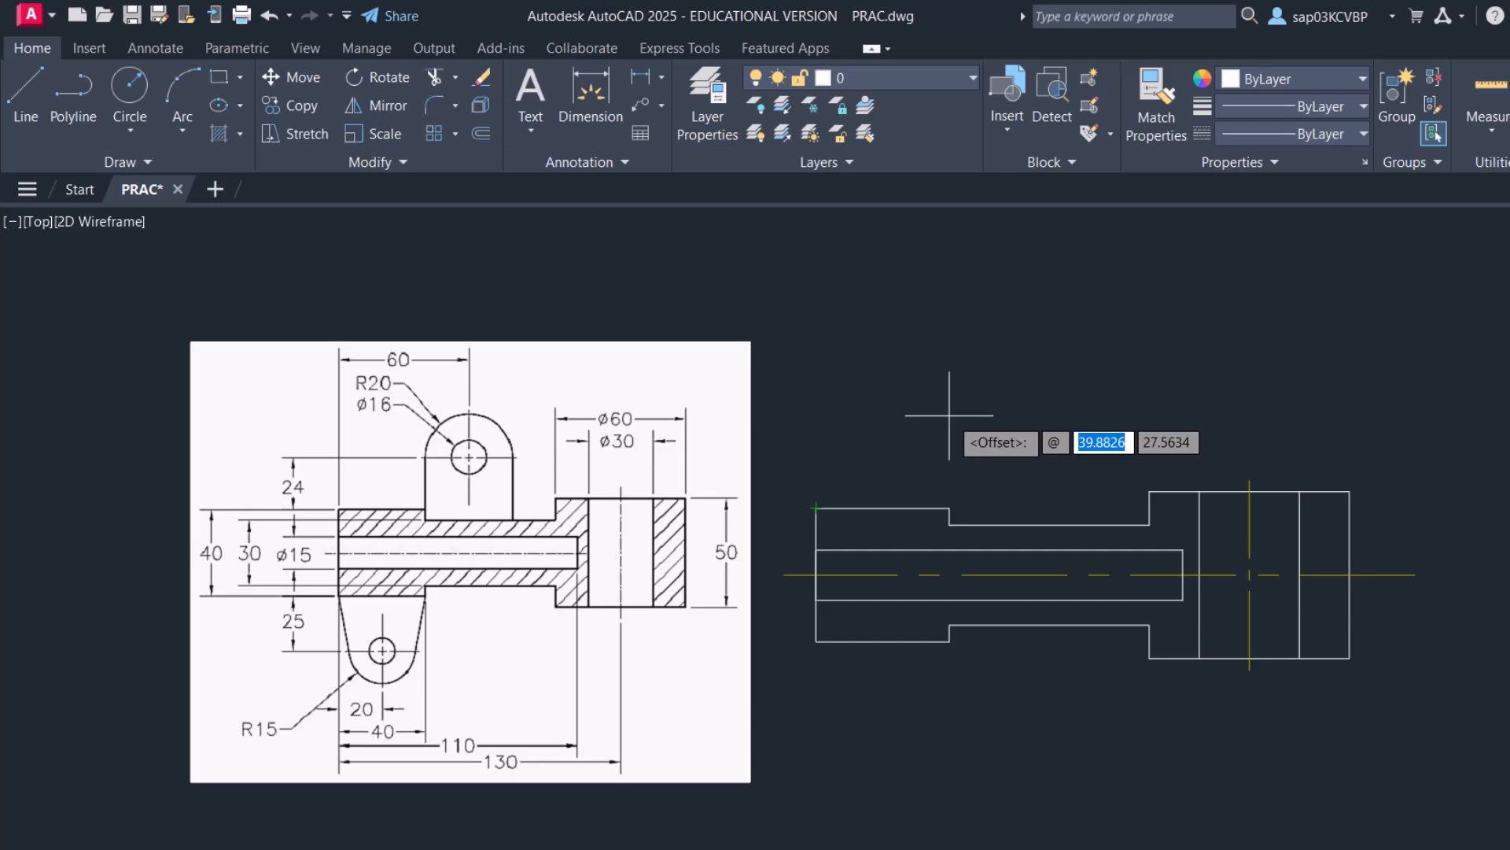
text(60)
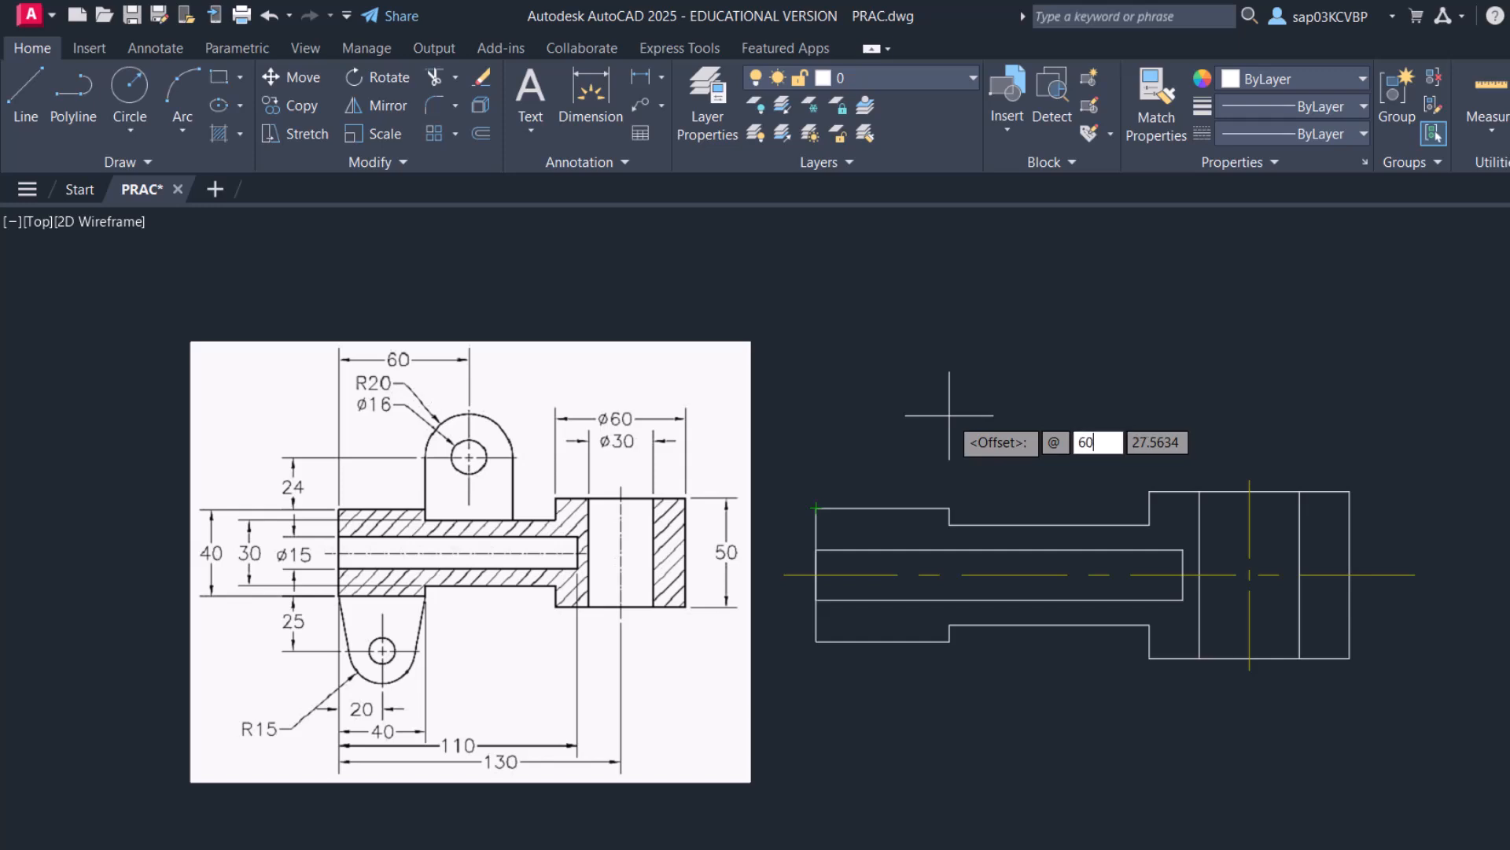
key(Tab)
text(24)
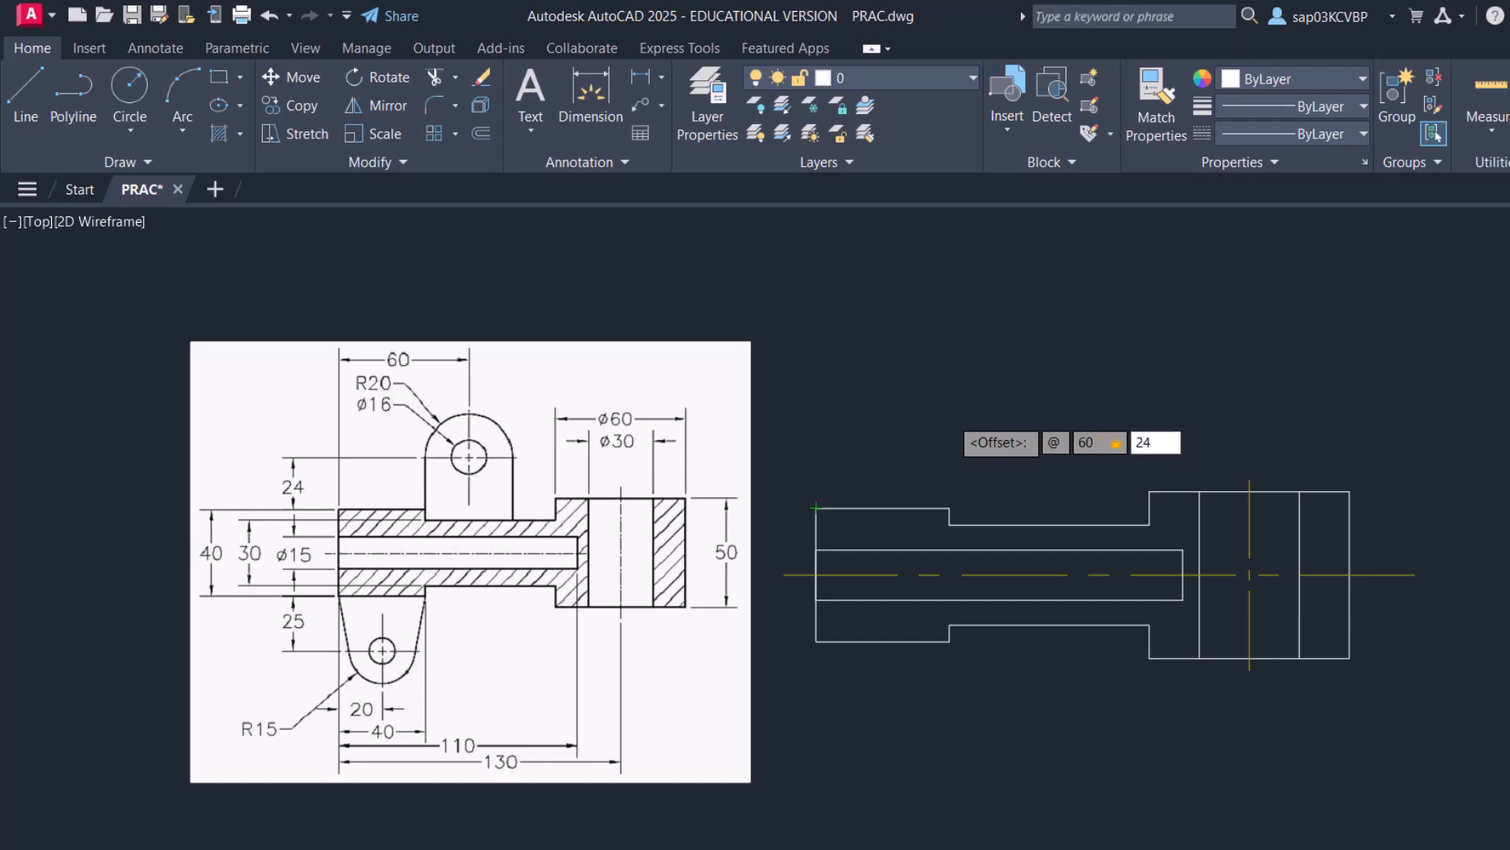
key(Return)
text(d)
key(Return)
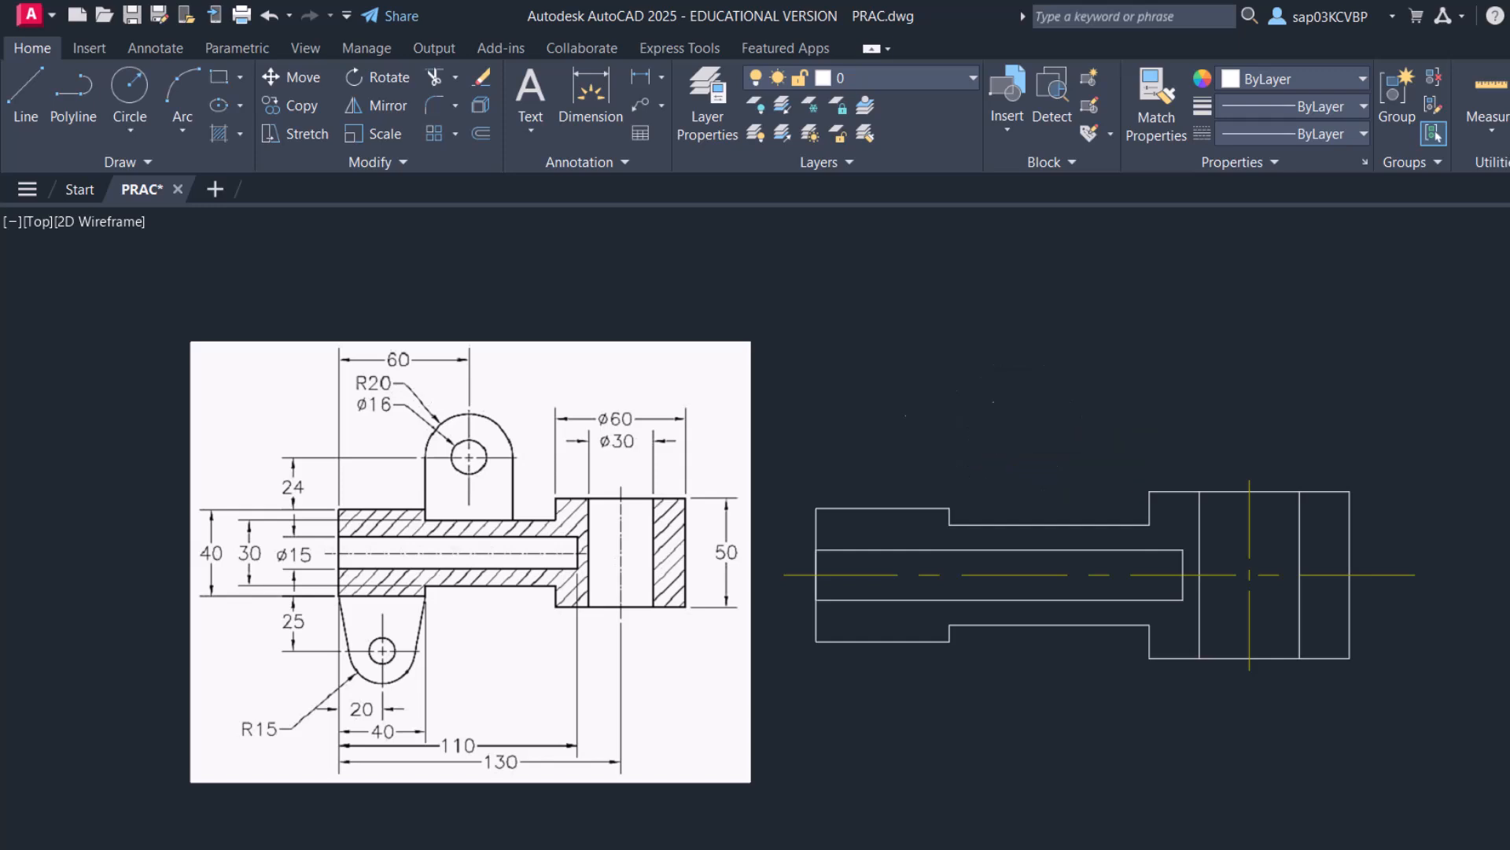
text(16)
key(Return)
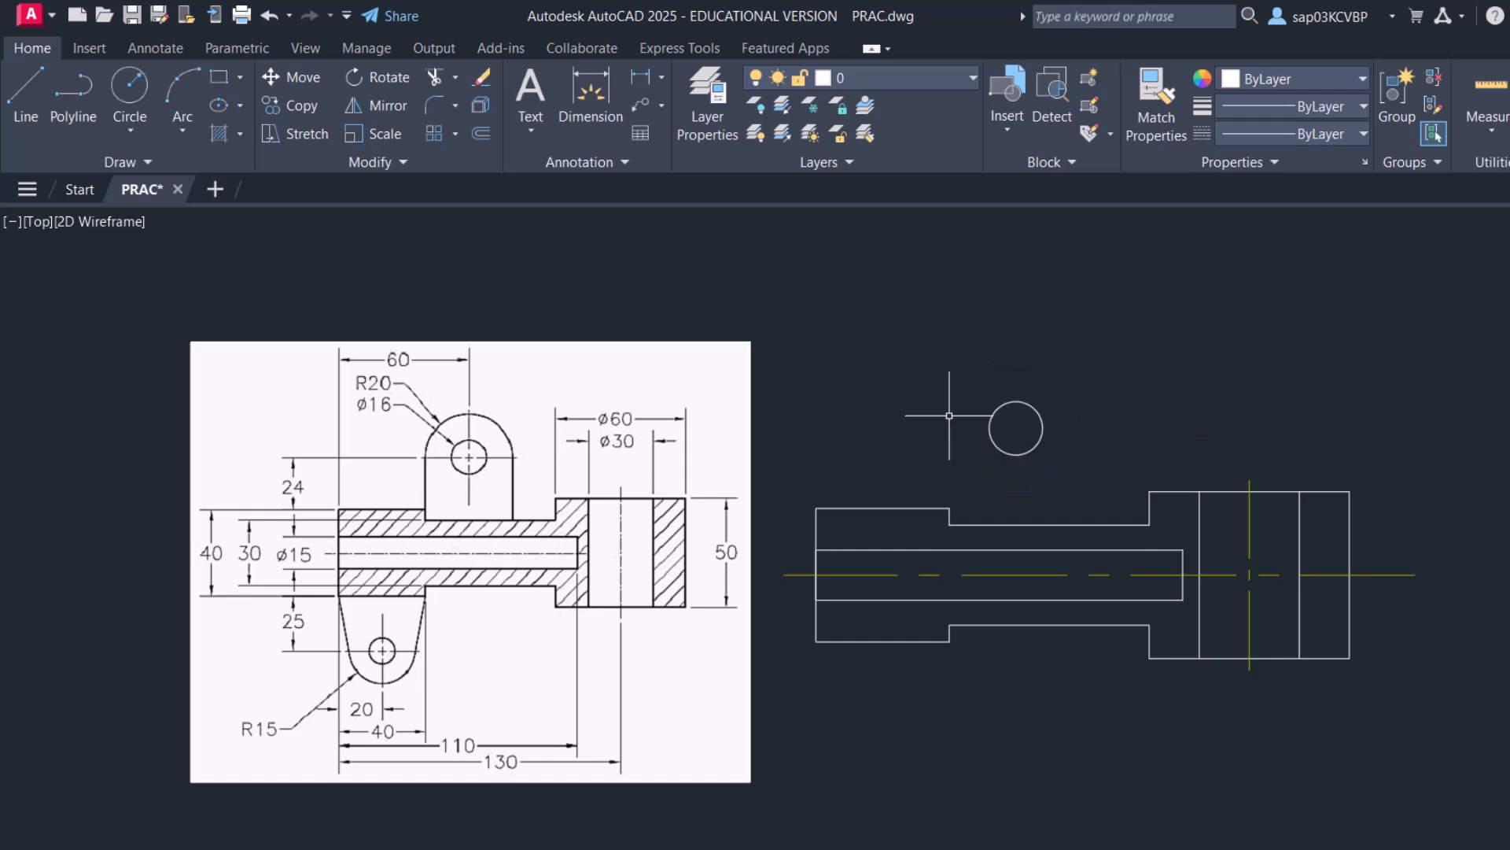
Draw a circle of radius 20 concentric with the Ø16 hole
key(Return)
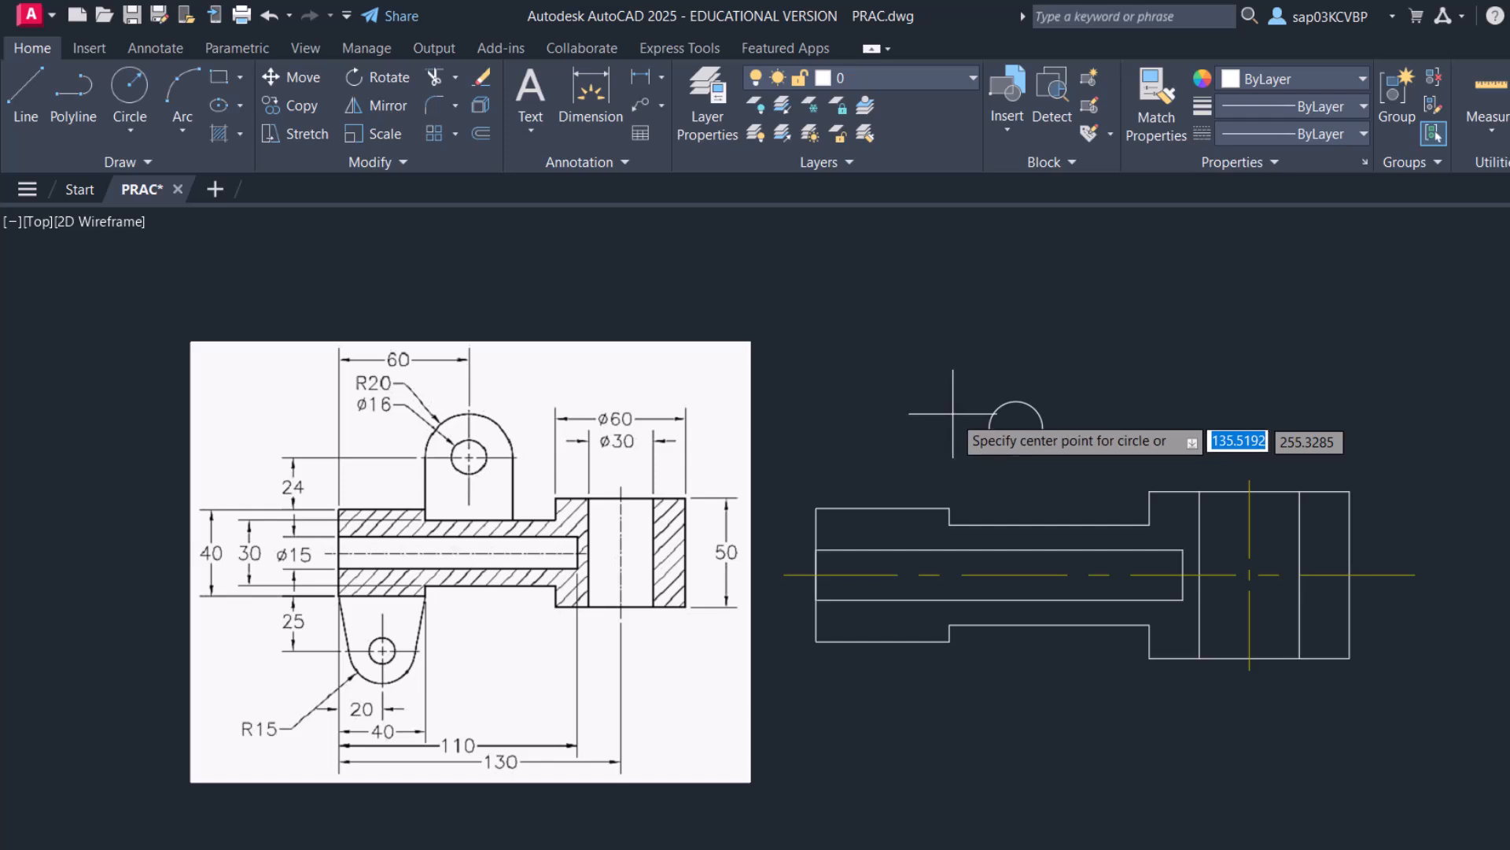
click(1017, 427)
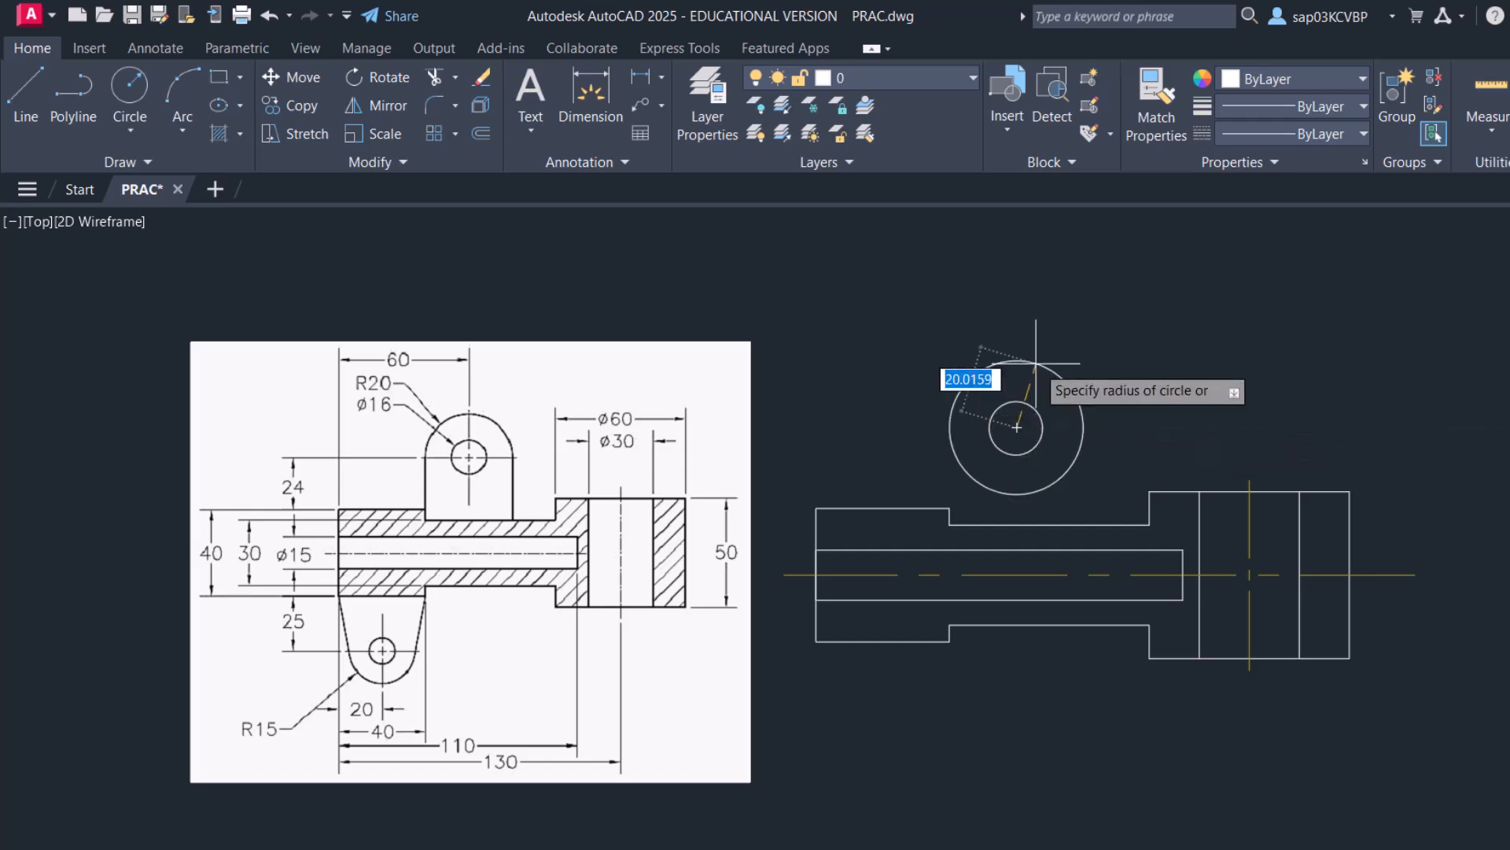
text(20)
key(Return)
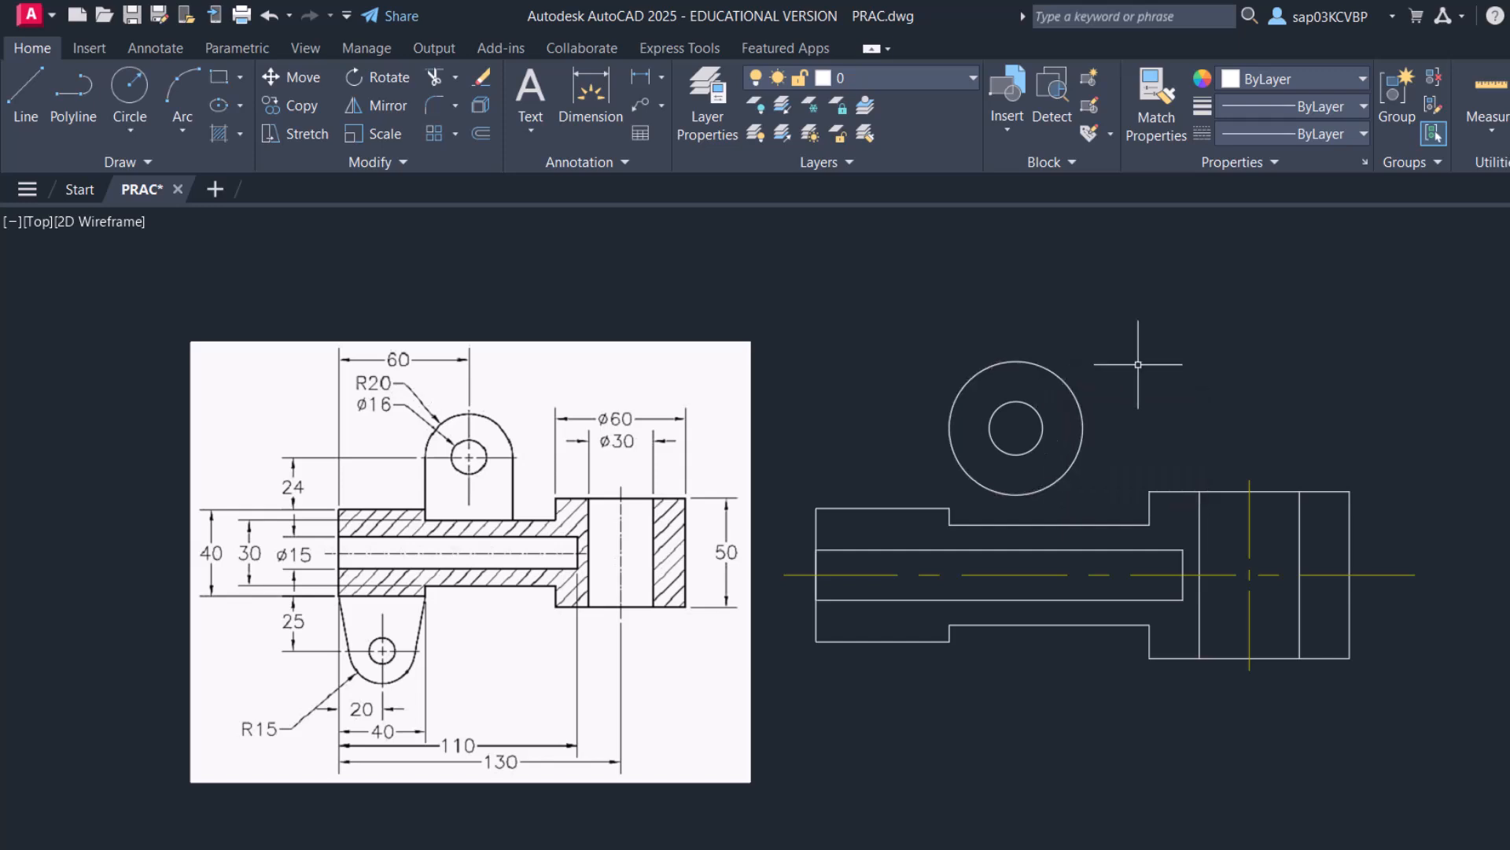
Draw a vertical line from the R20 circle's right quadrant down to the shank's upper edge
text(l)
key(Return)
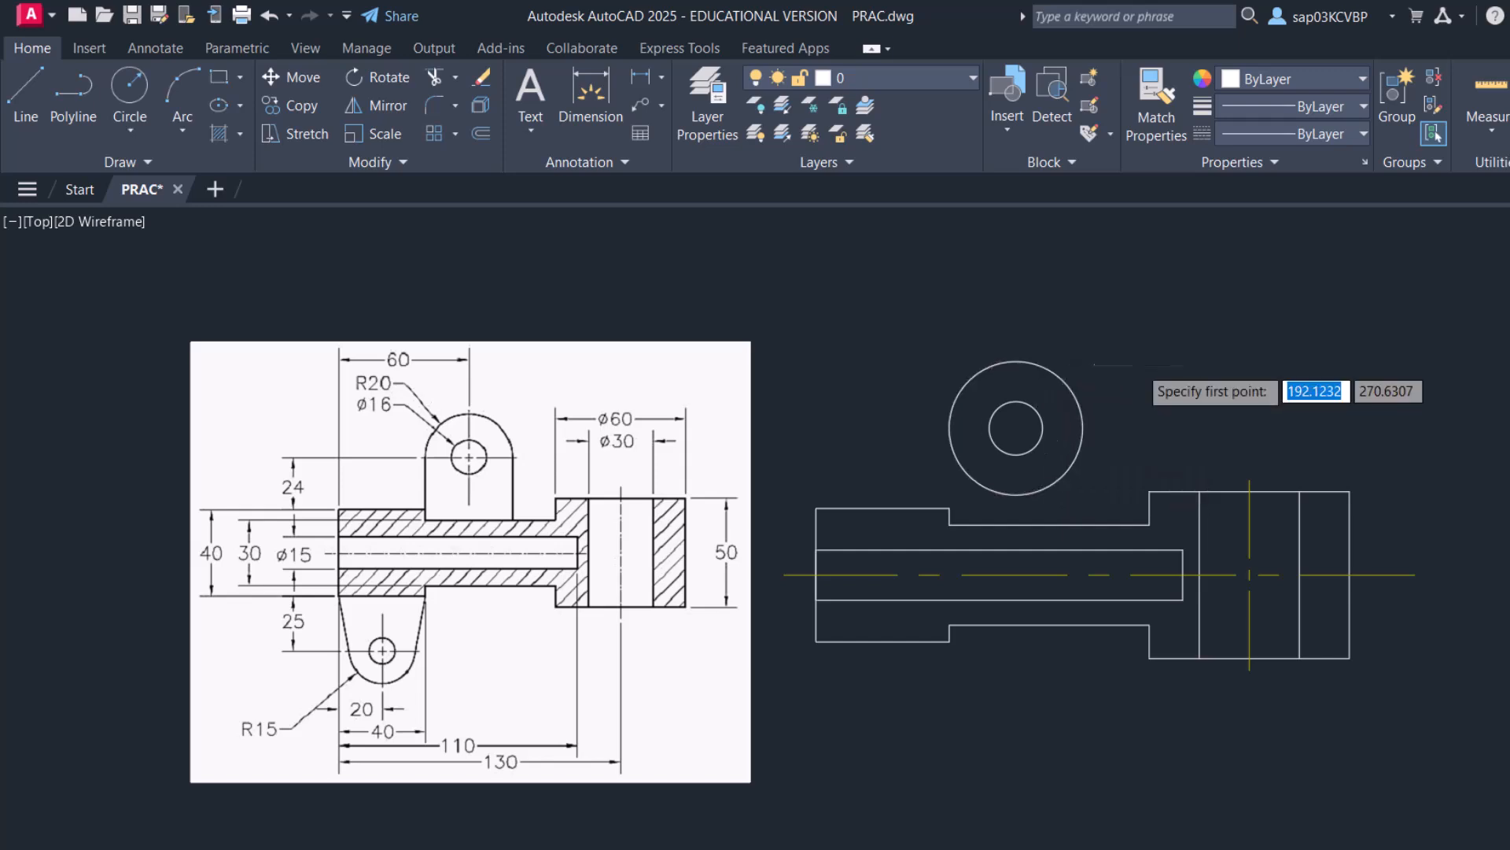
shift+right_click(1138, 364)
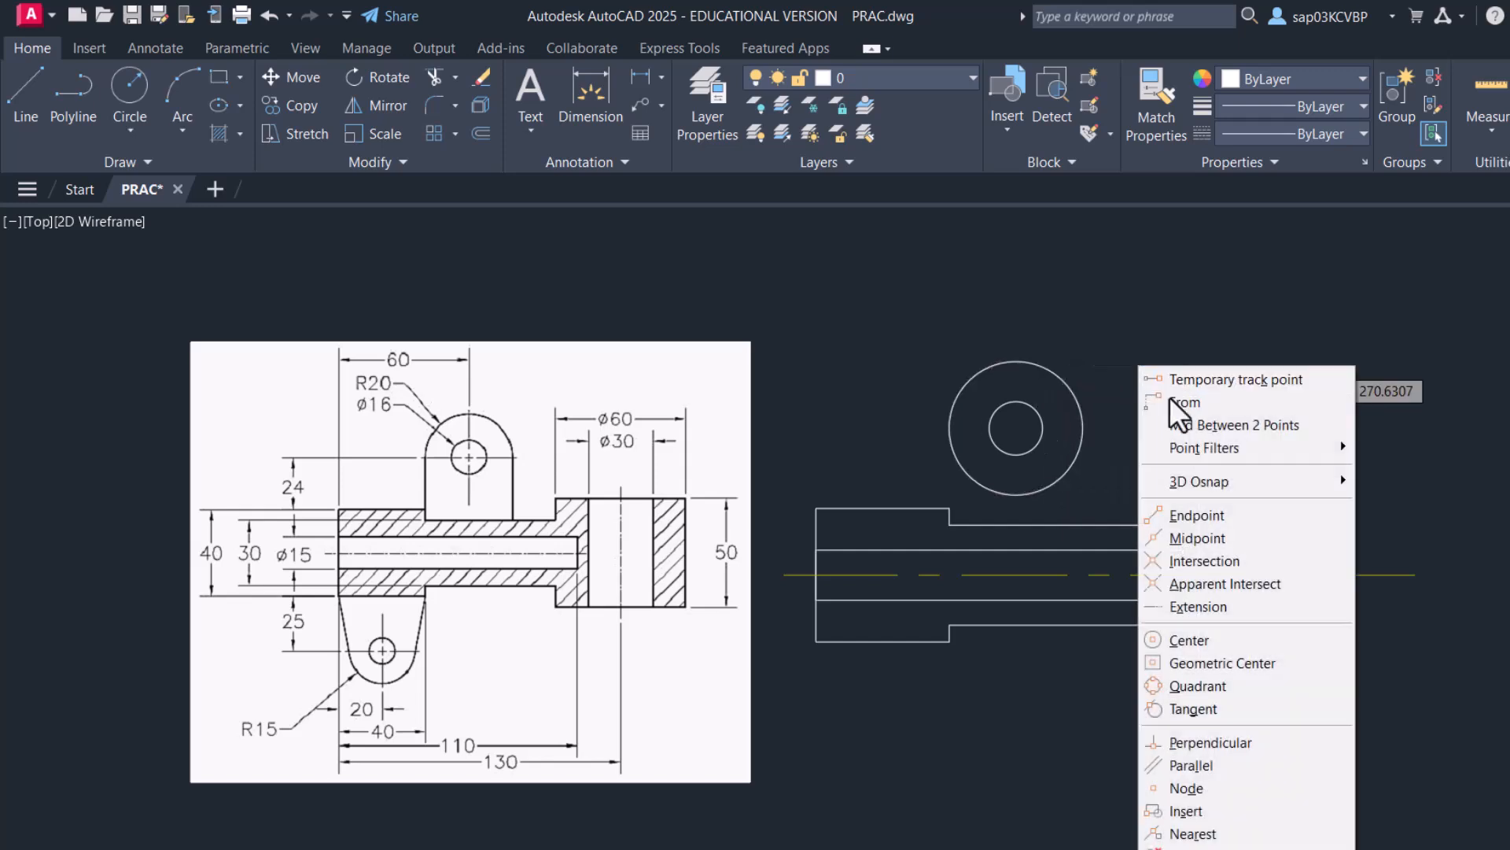
click(1209, 688)
click(1083, 427)
click(1084, 524)
key(Return)
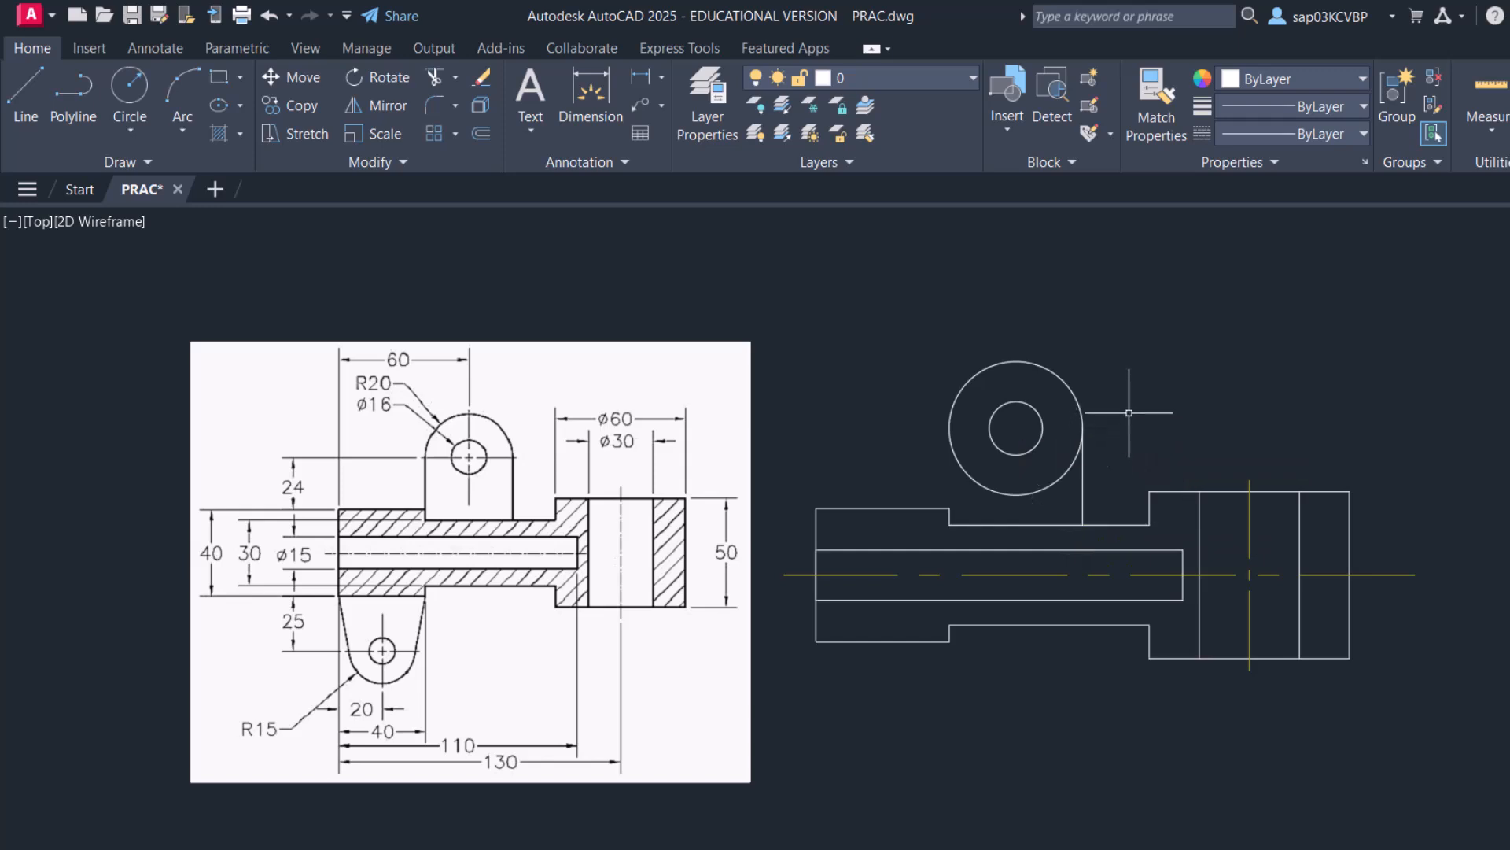
Draw a vertical line from the R20 circle's left quadrant down to the square block's upper-right corner
text(l)
key(Return)
shift+right_click(1141, 376)
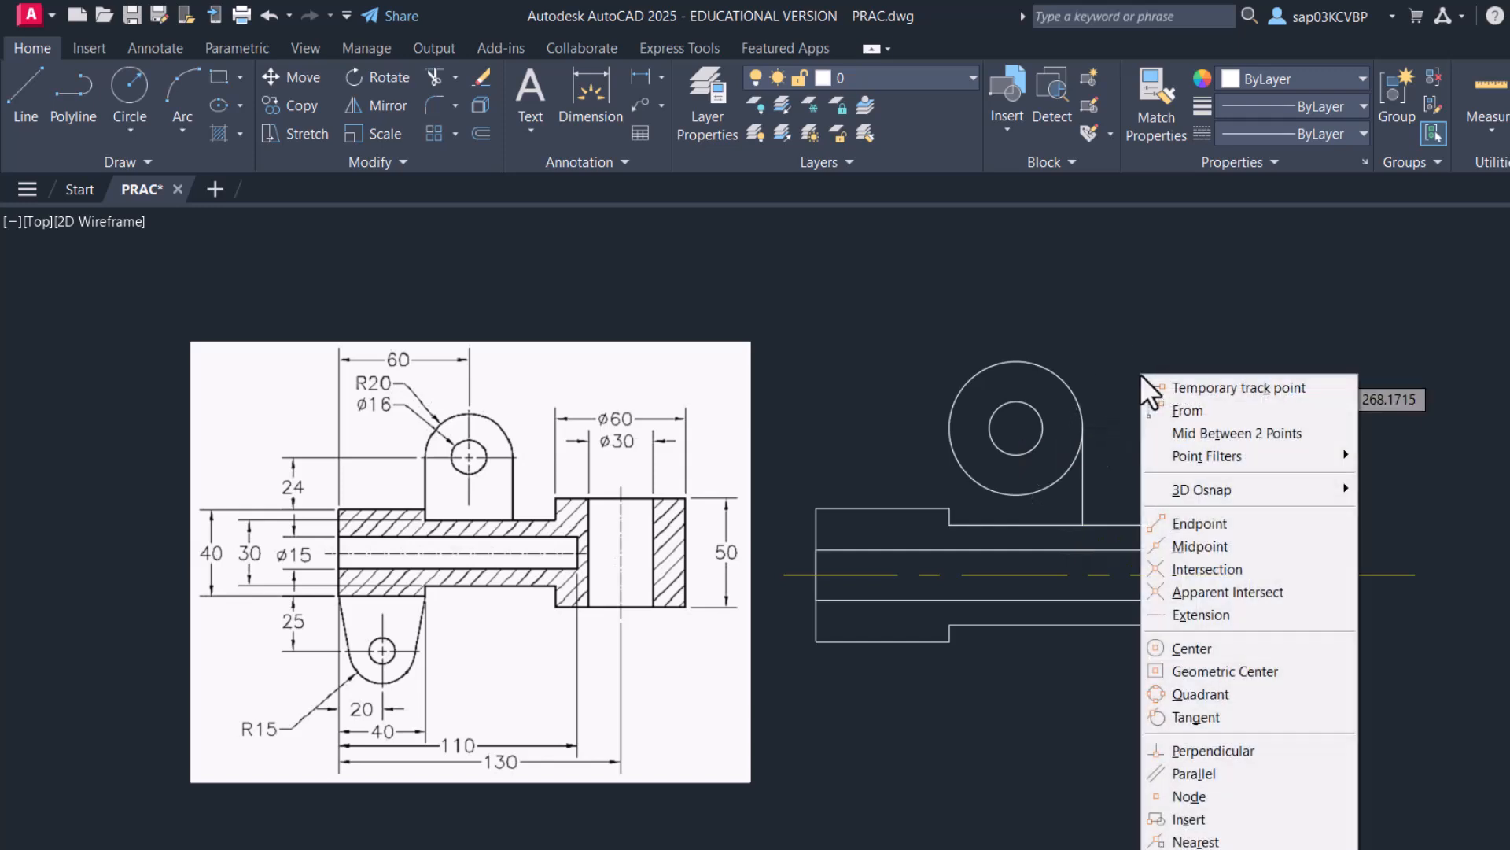
click(1197, 694)
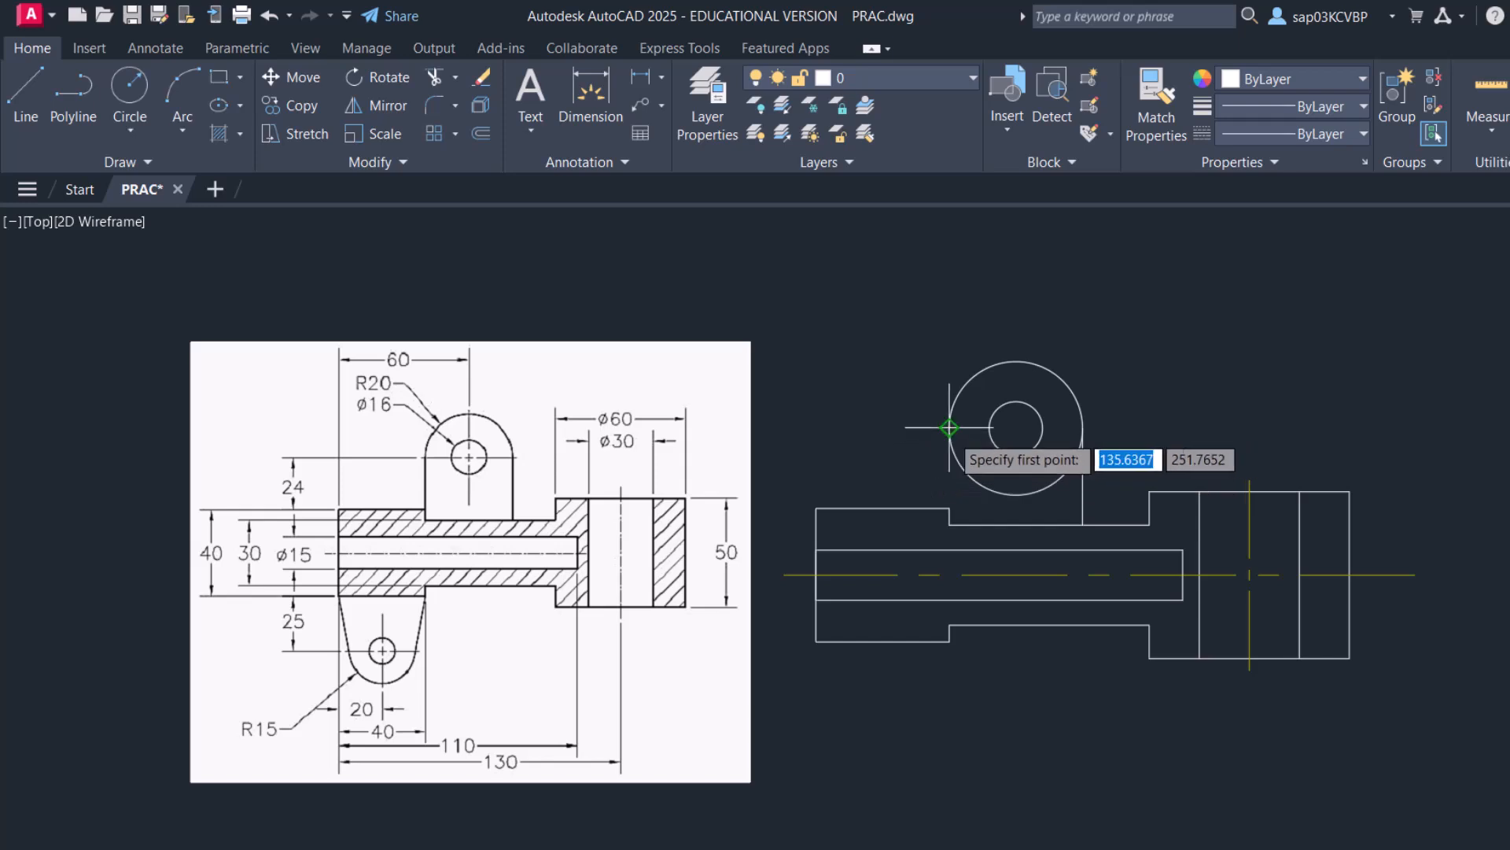
click(949, 508)
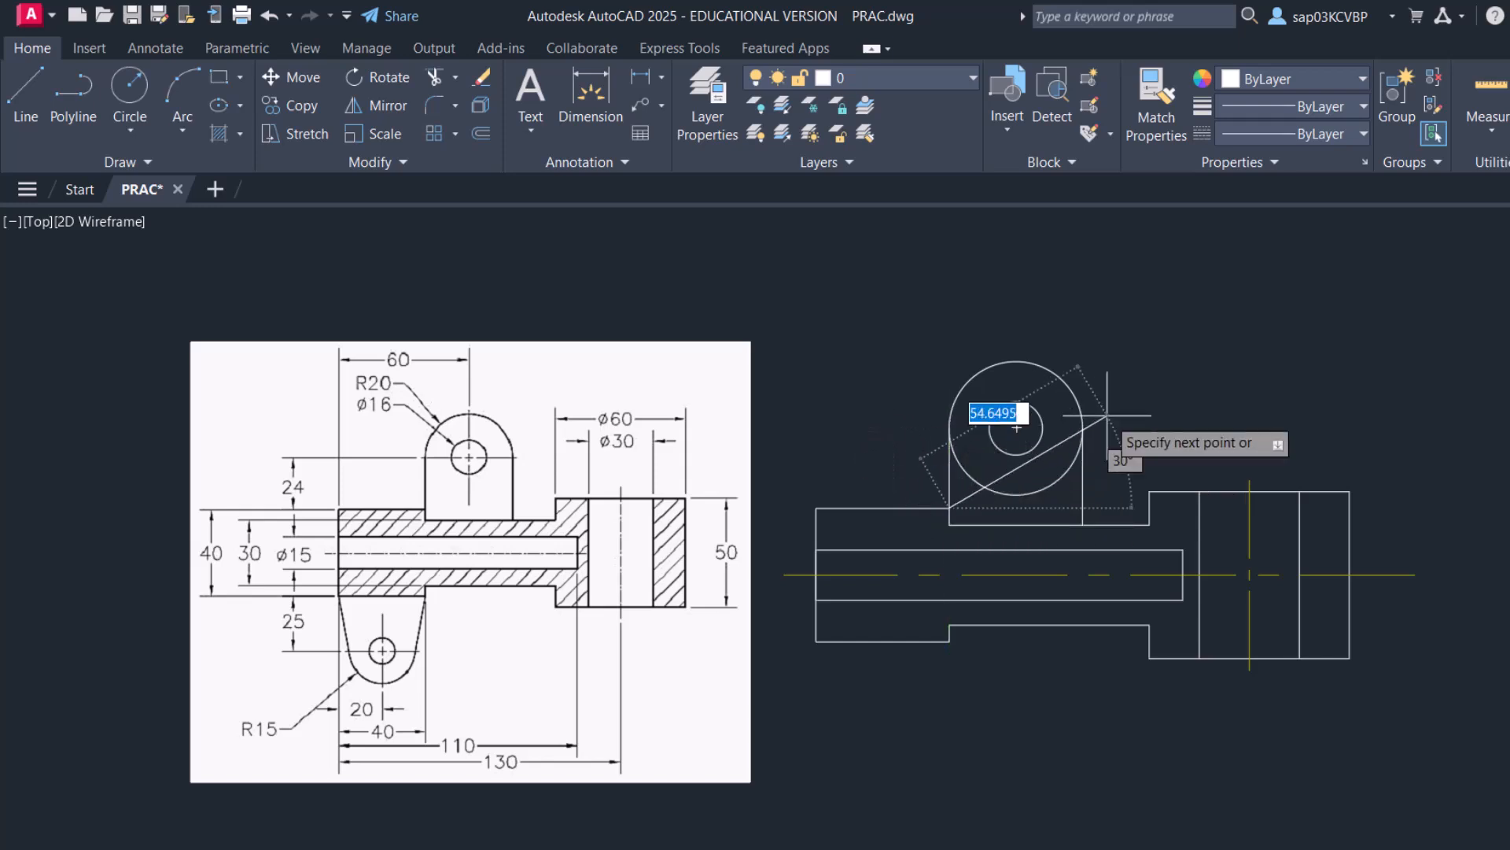
key(Escape)
Trim the lower half of the R20 circle between the two vertical lines to form the upper lug
text(tr)
key(Return)
click(1056, 486)
right_click(1154, 352)
click(1196, 366)
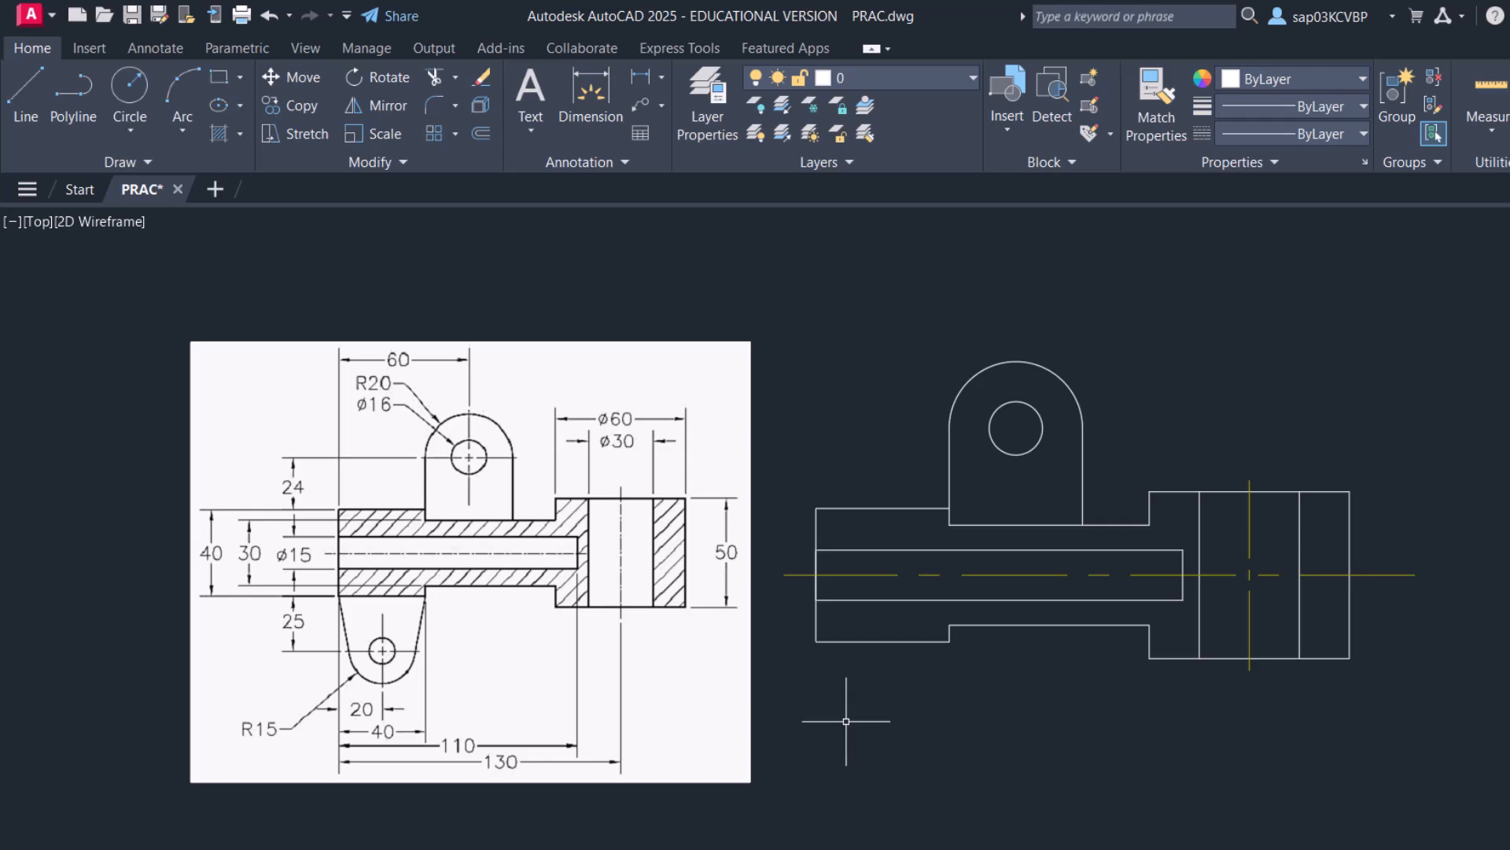
Draw a circle about 10 in diameter centred 20 right of and 25 below the block's lower-left corner, using a From offset
text(c)
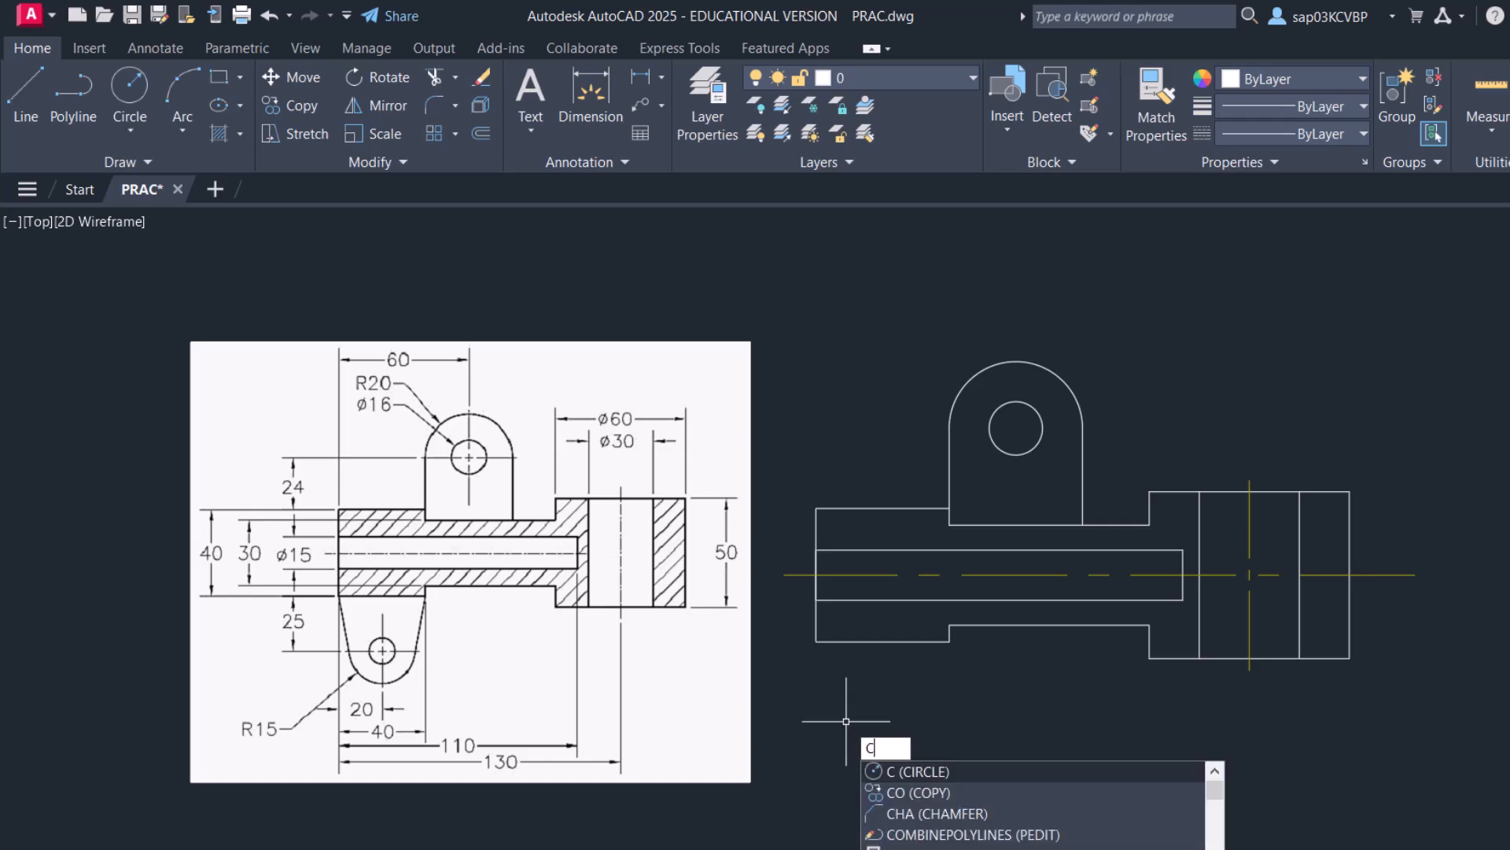
key(Return)
shift+right_click(847, 344)
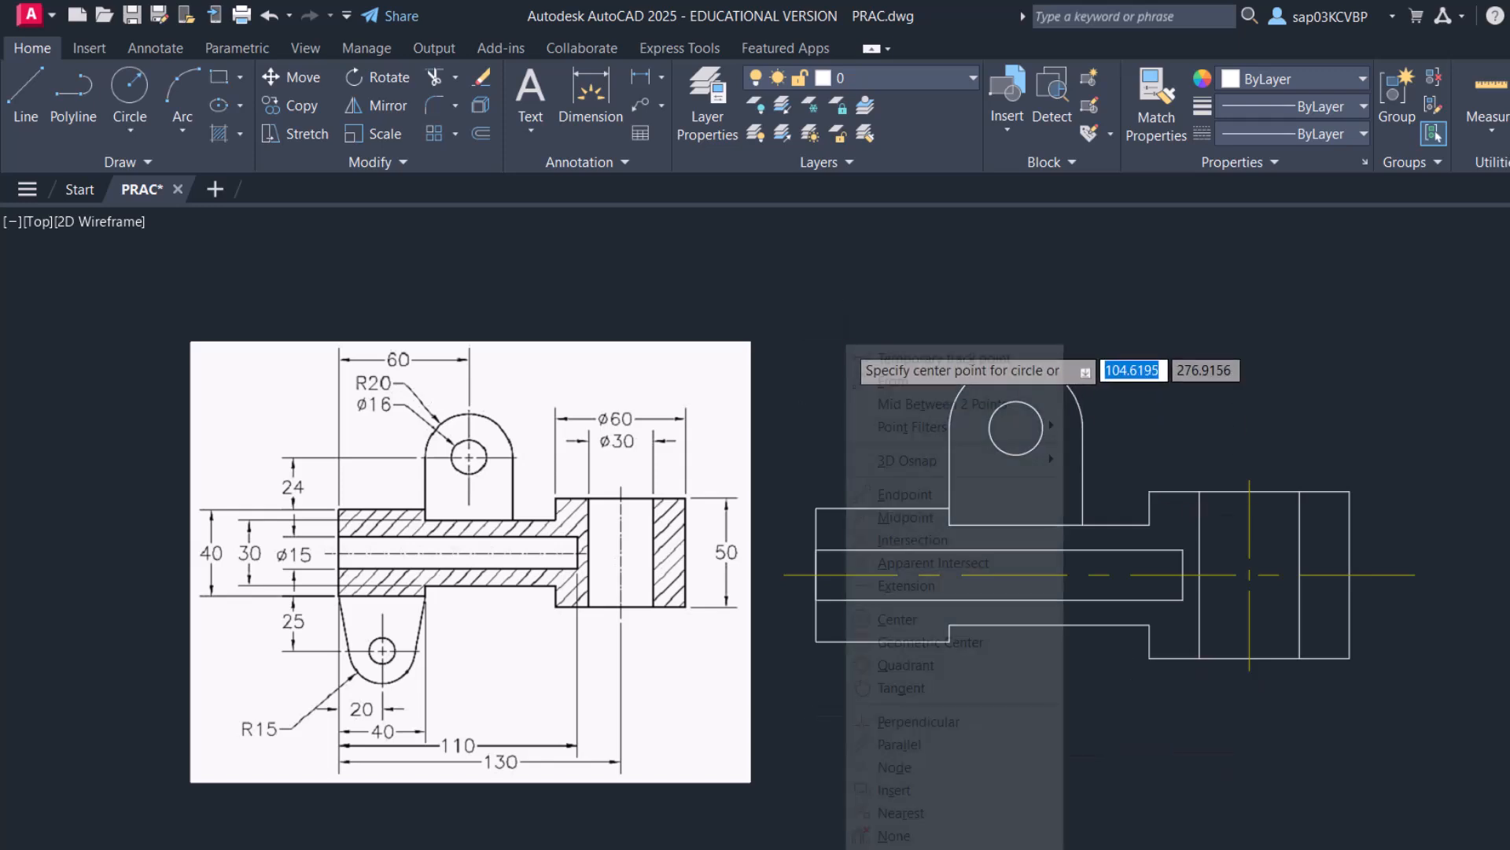
click(889, 380)
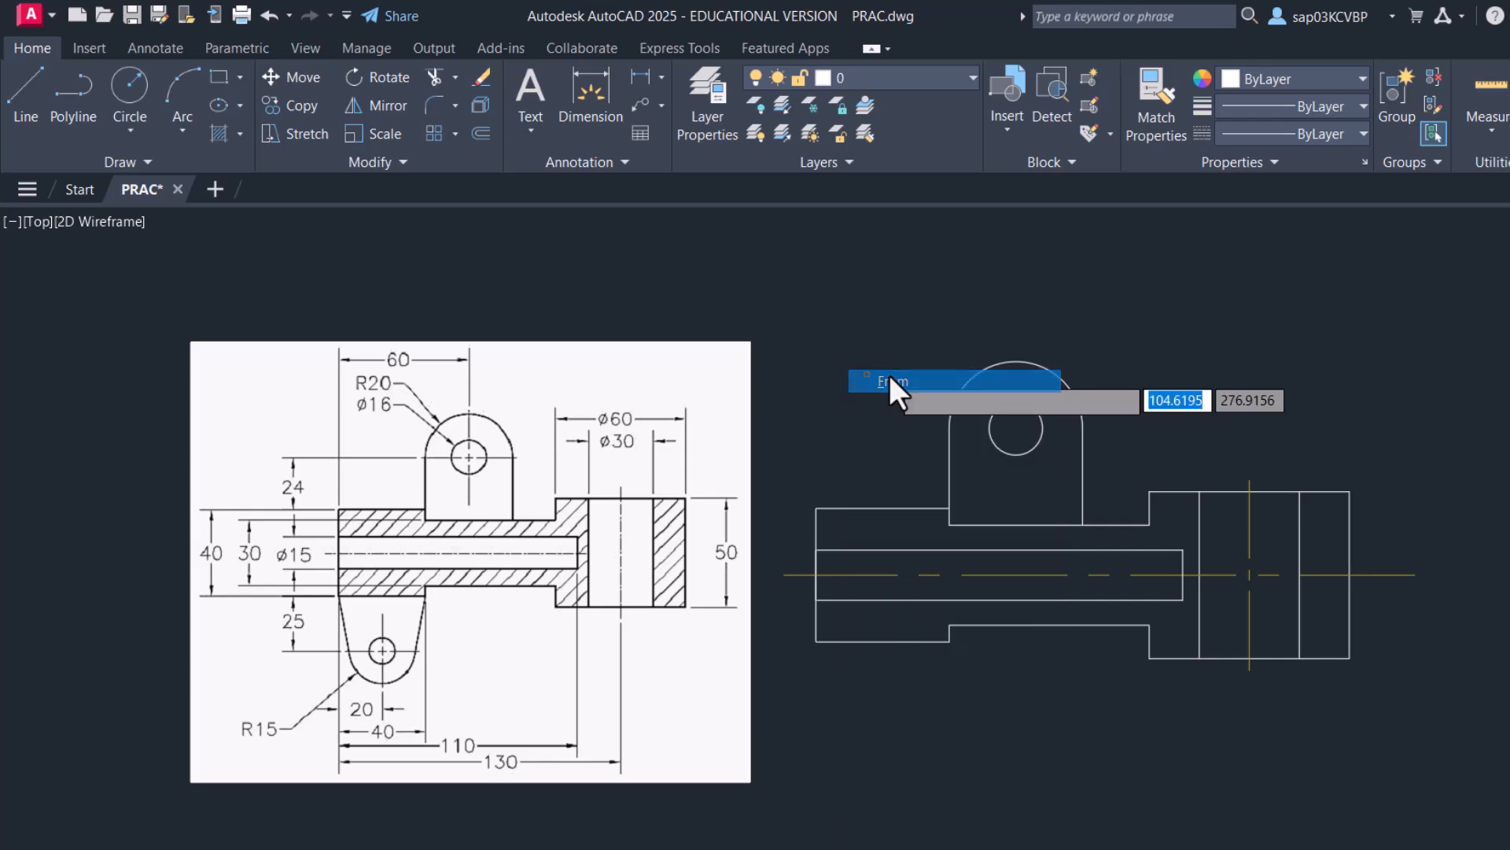
click(818, 641)
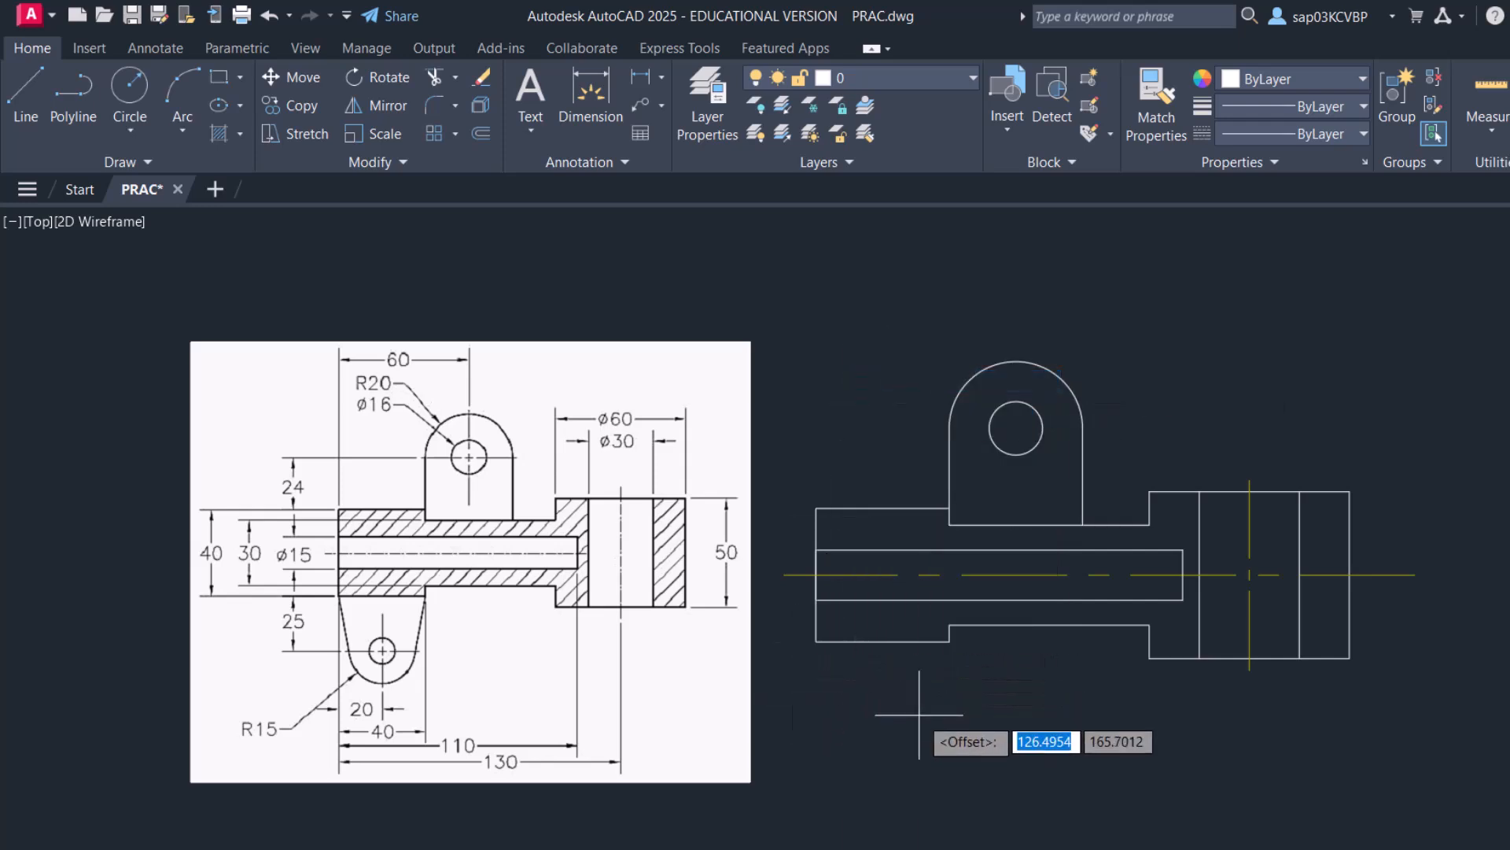
text(@20)
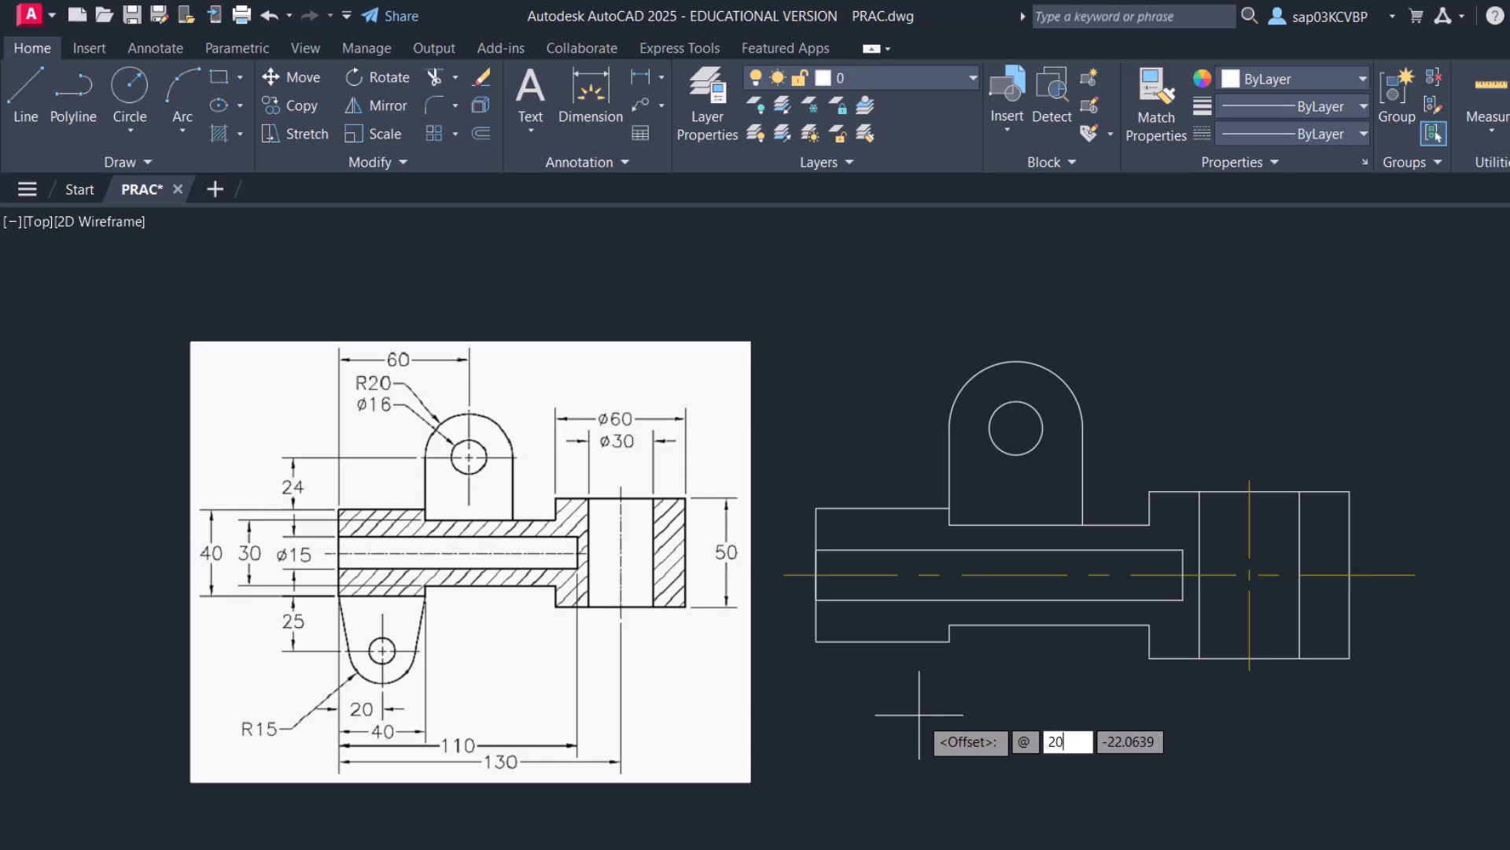
key(Tab)
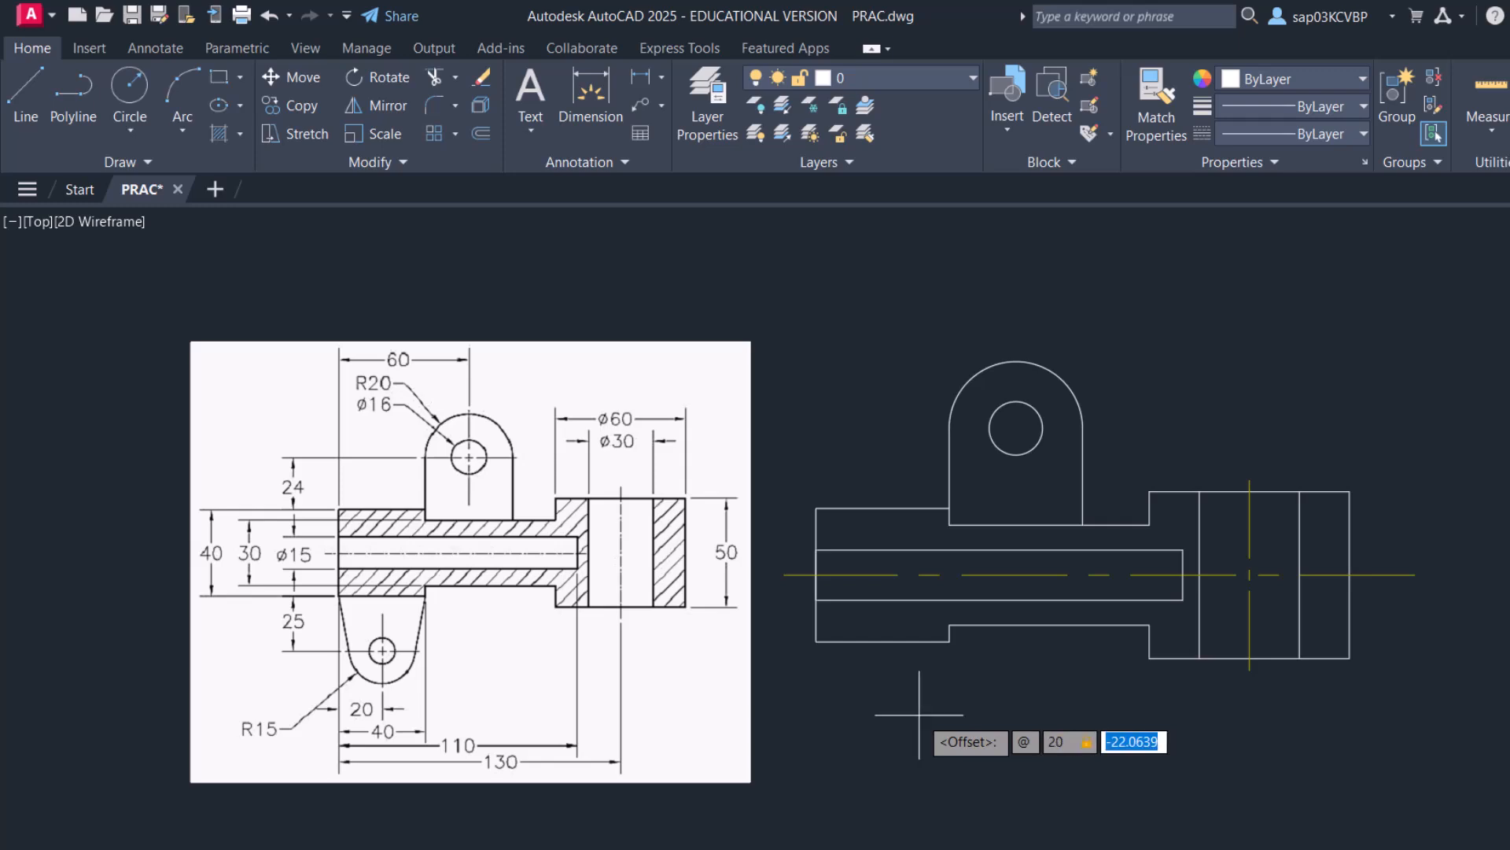
key(BackSpace)
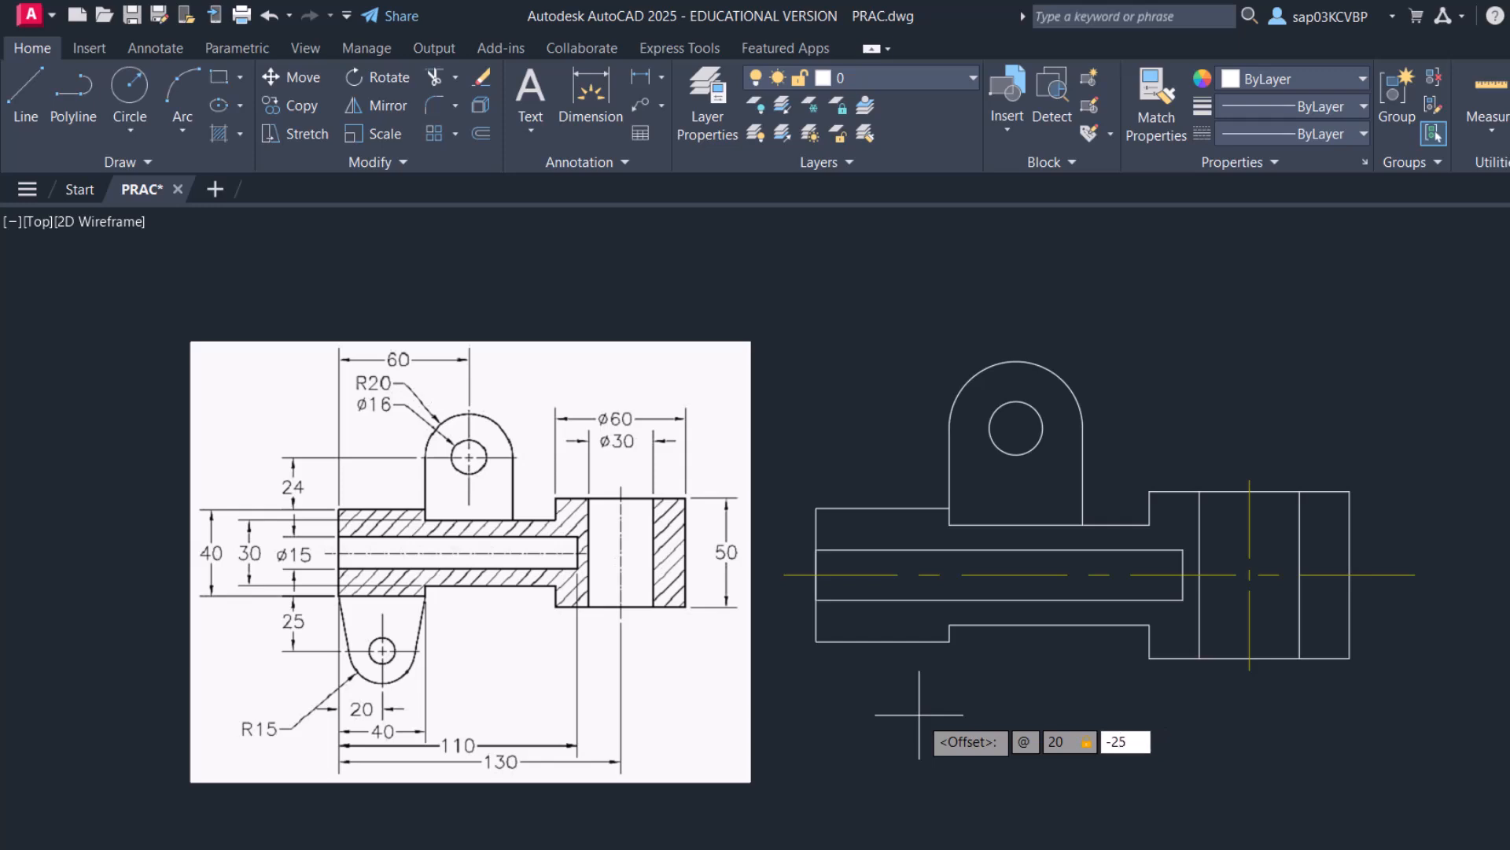
key(Return)
text(d)
key(Return)
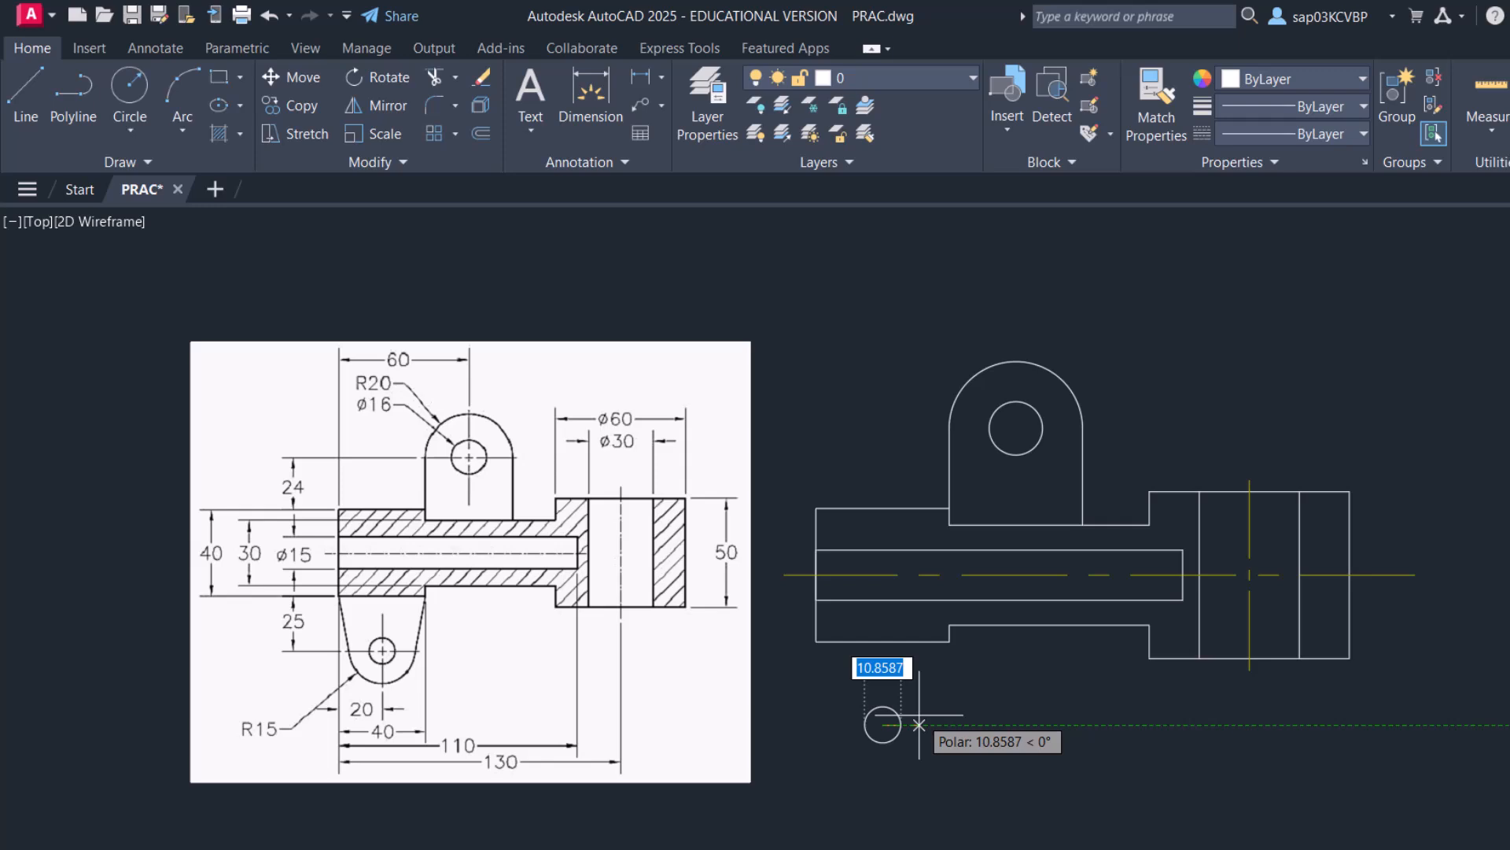
key(BackSpace)
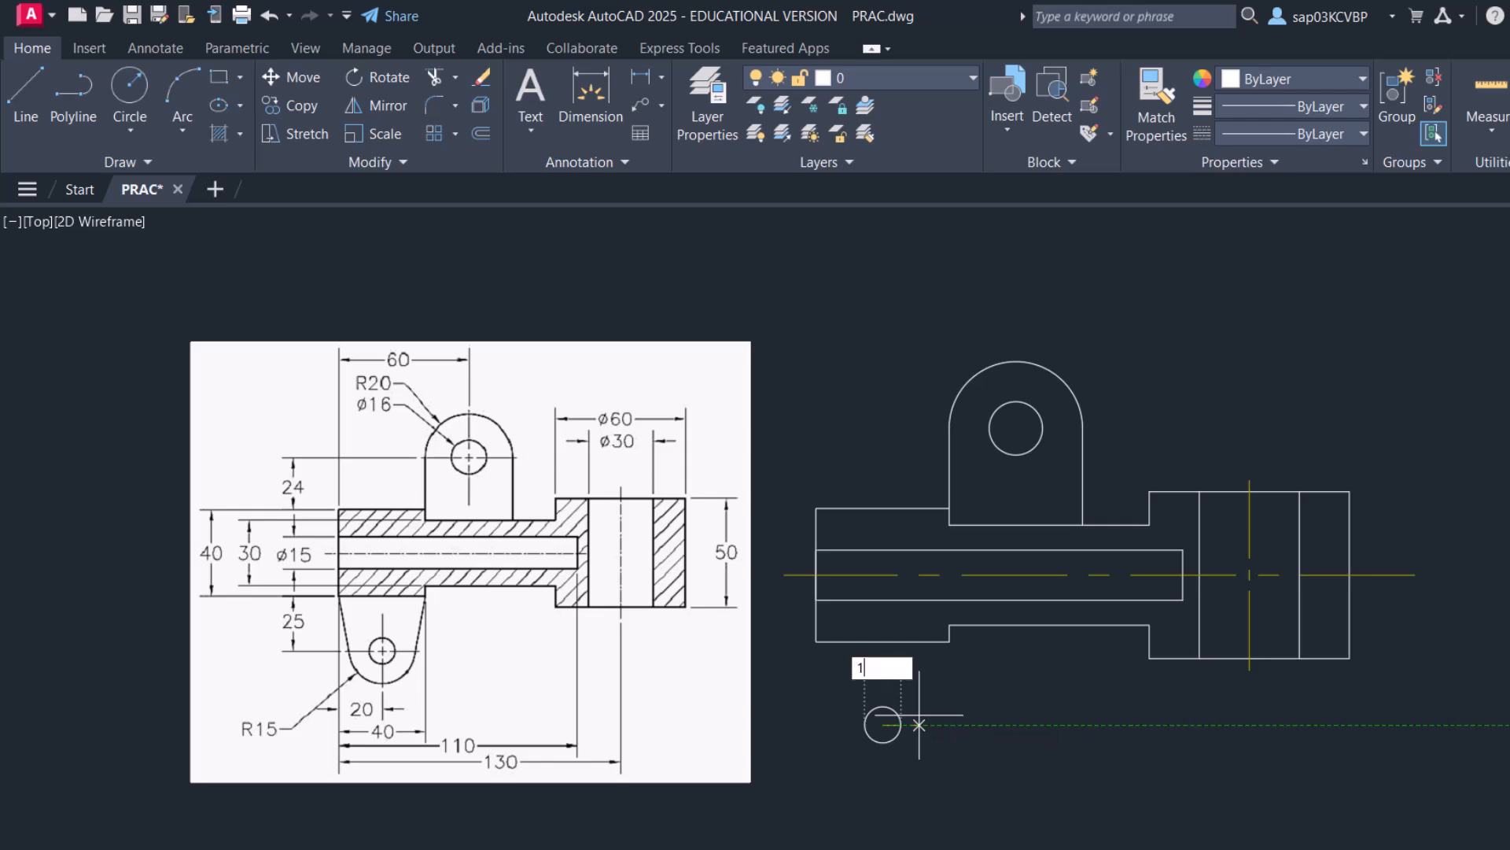
key(Return)
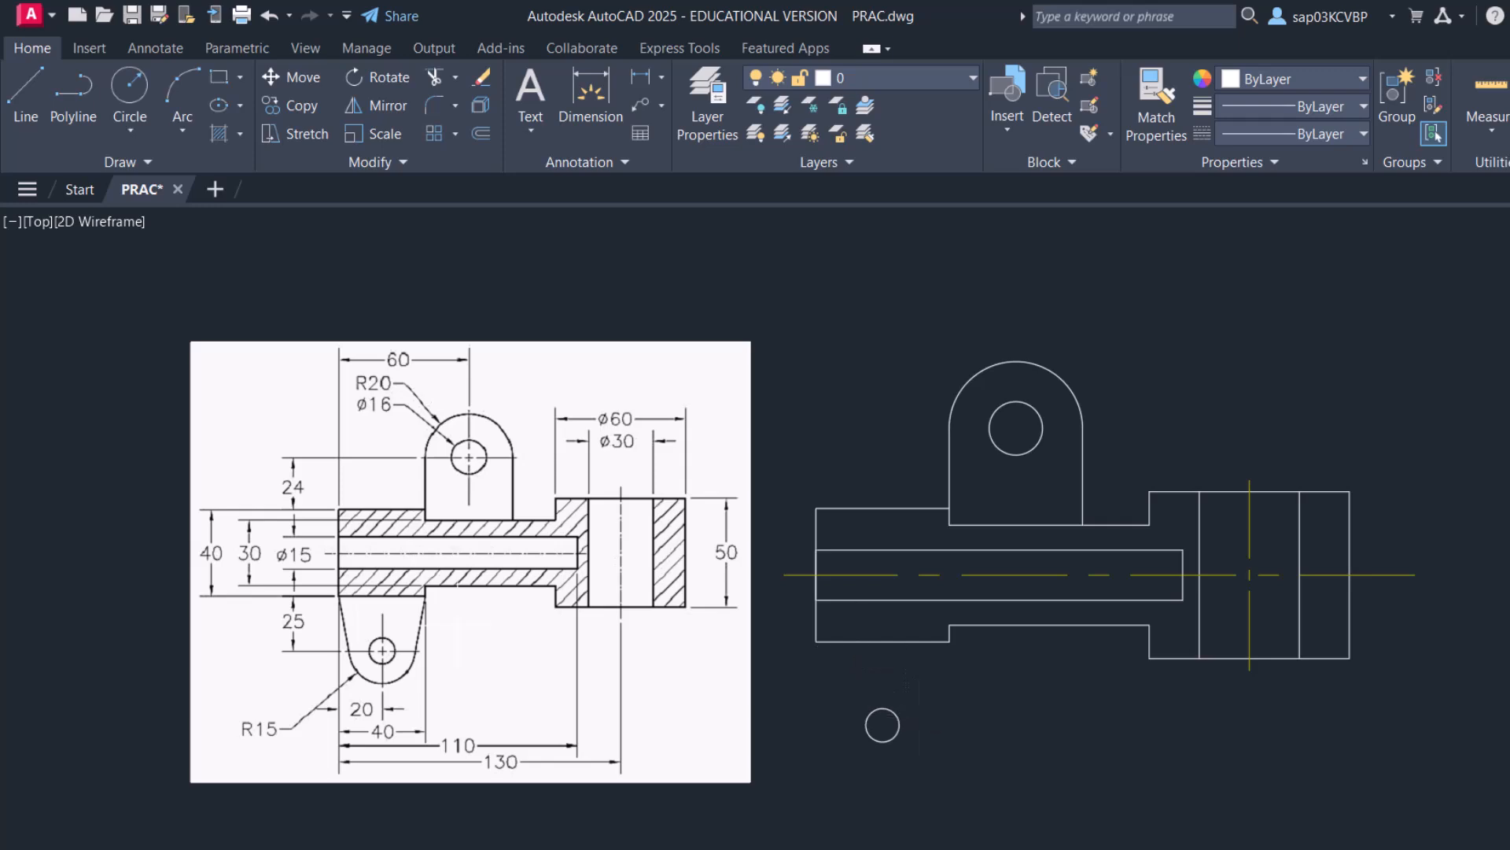
Draw a circle of radius 15 concentric with the small hole below the square block
text(c)
key(Return)
click(882, 725)
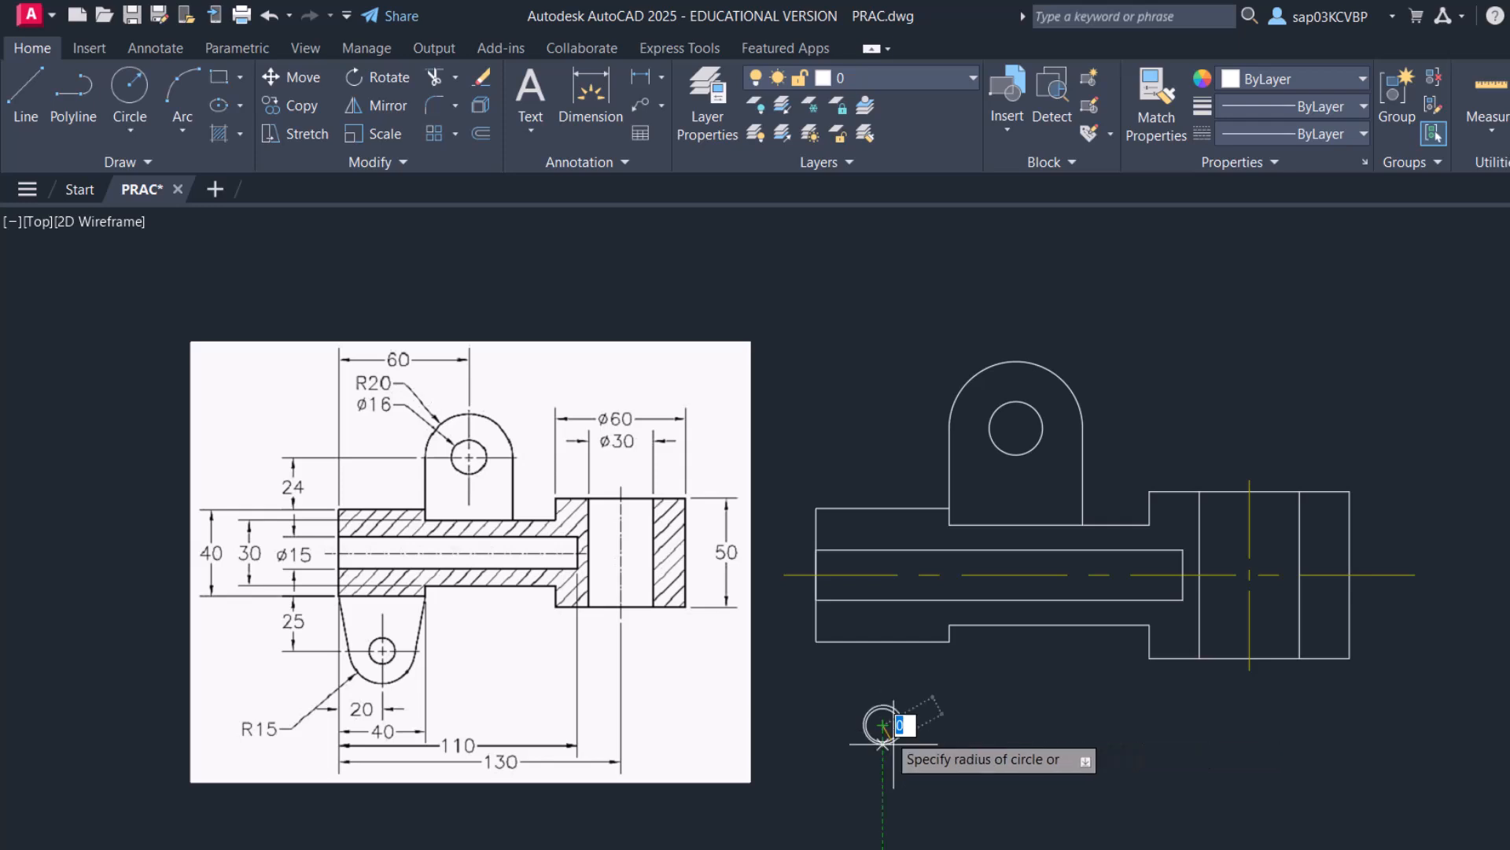
text(15)
key(Return)
Draw a line tangent to the R15 circle's right side up to the square block's lower-right corner
text(l)
key(Return)
shift+right_click(1005, 724)
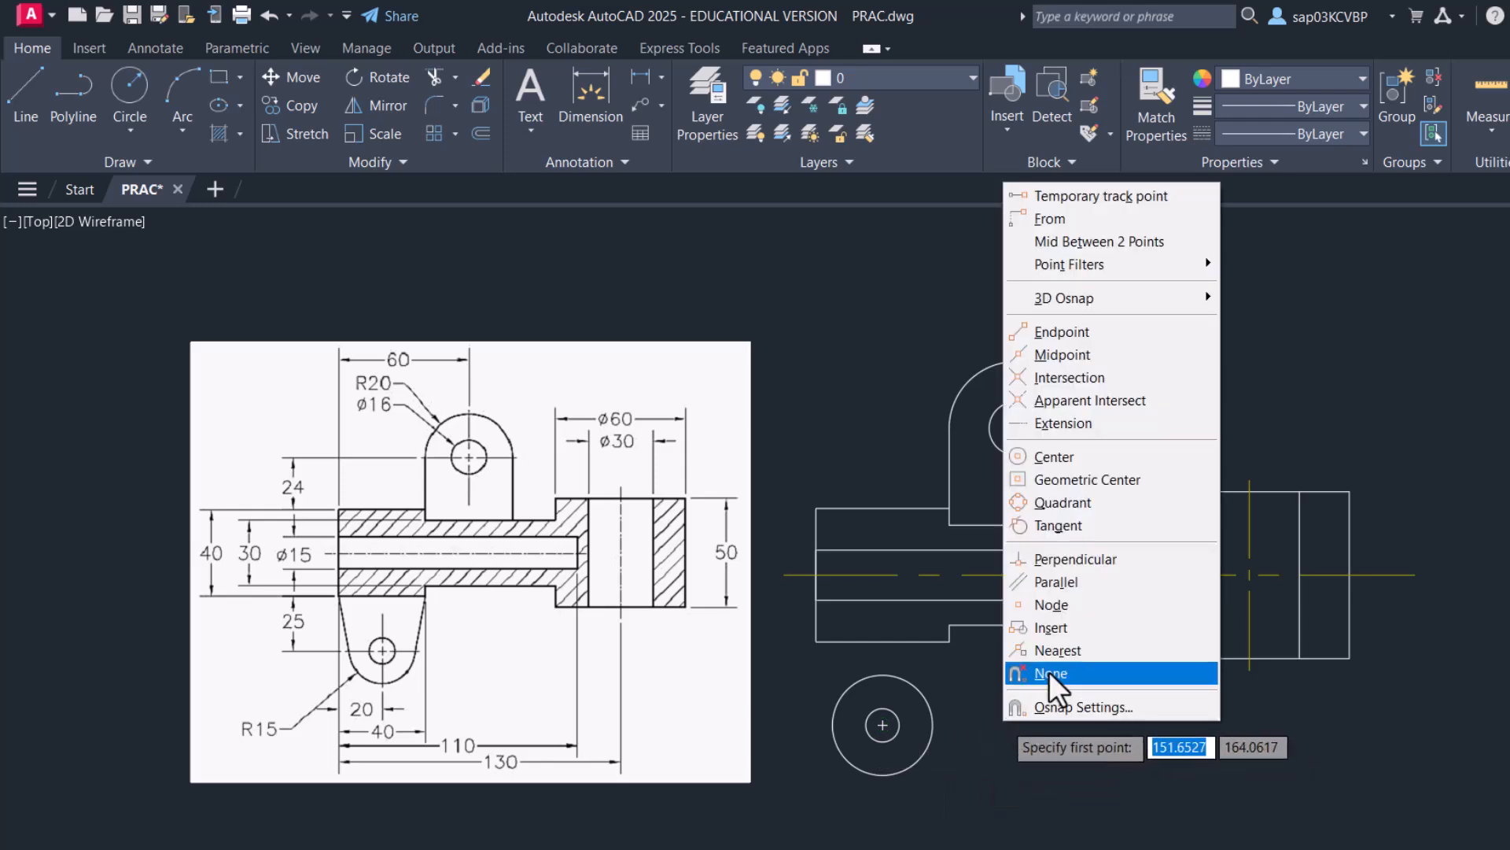
click(1062, 525)
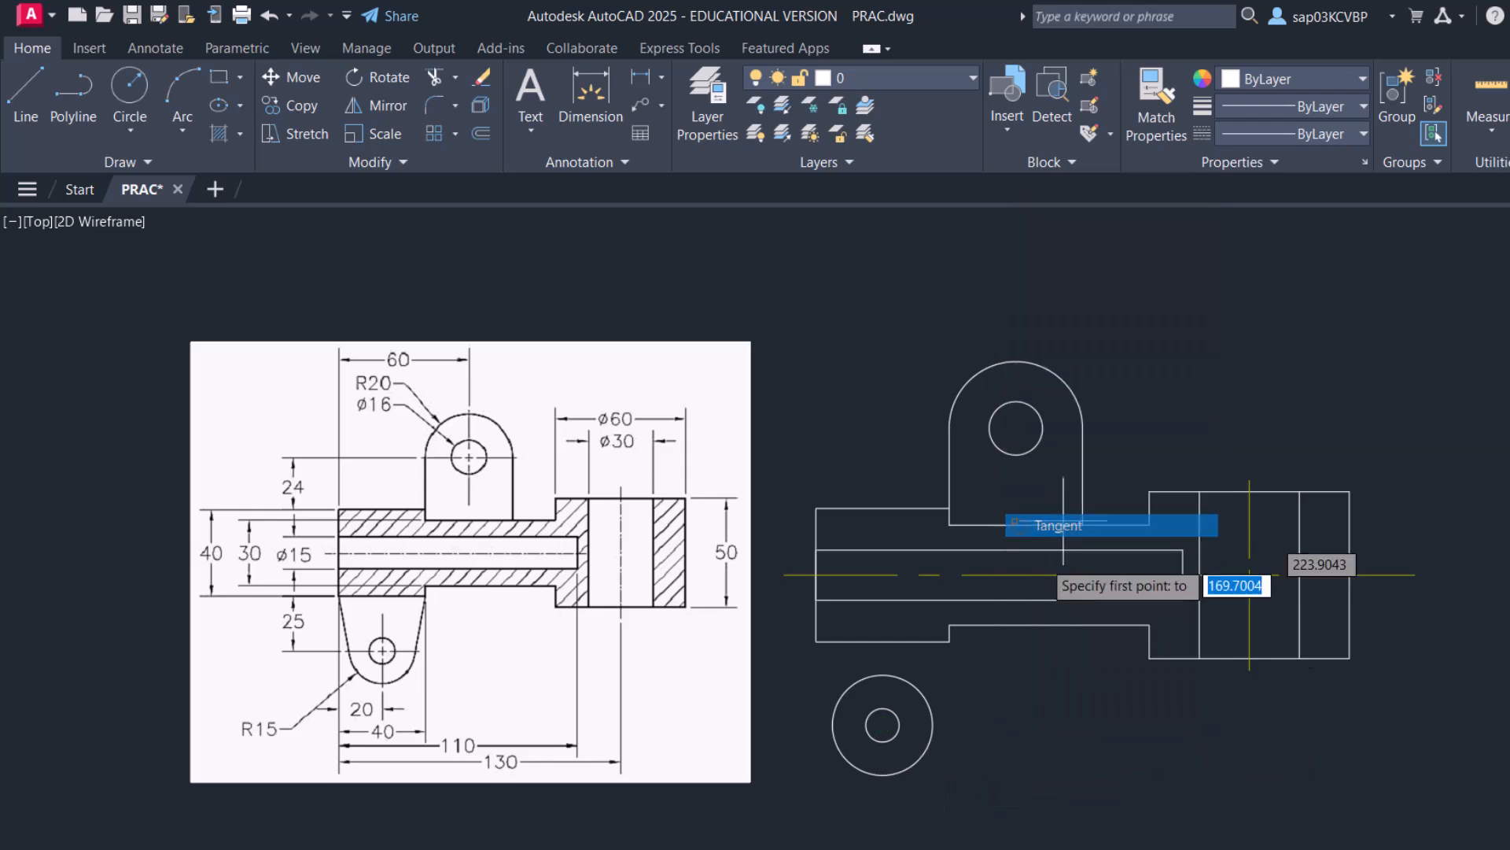
click(928, 704)
click(949, 641)
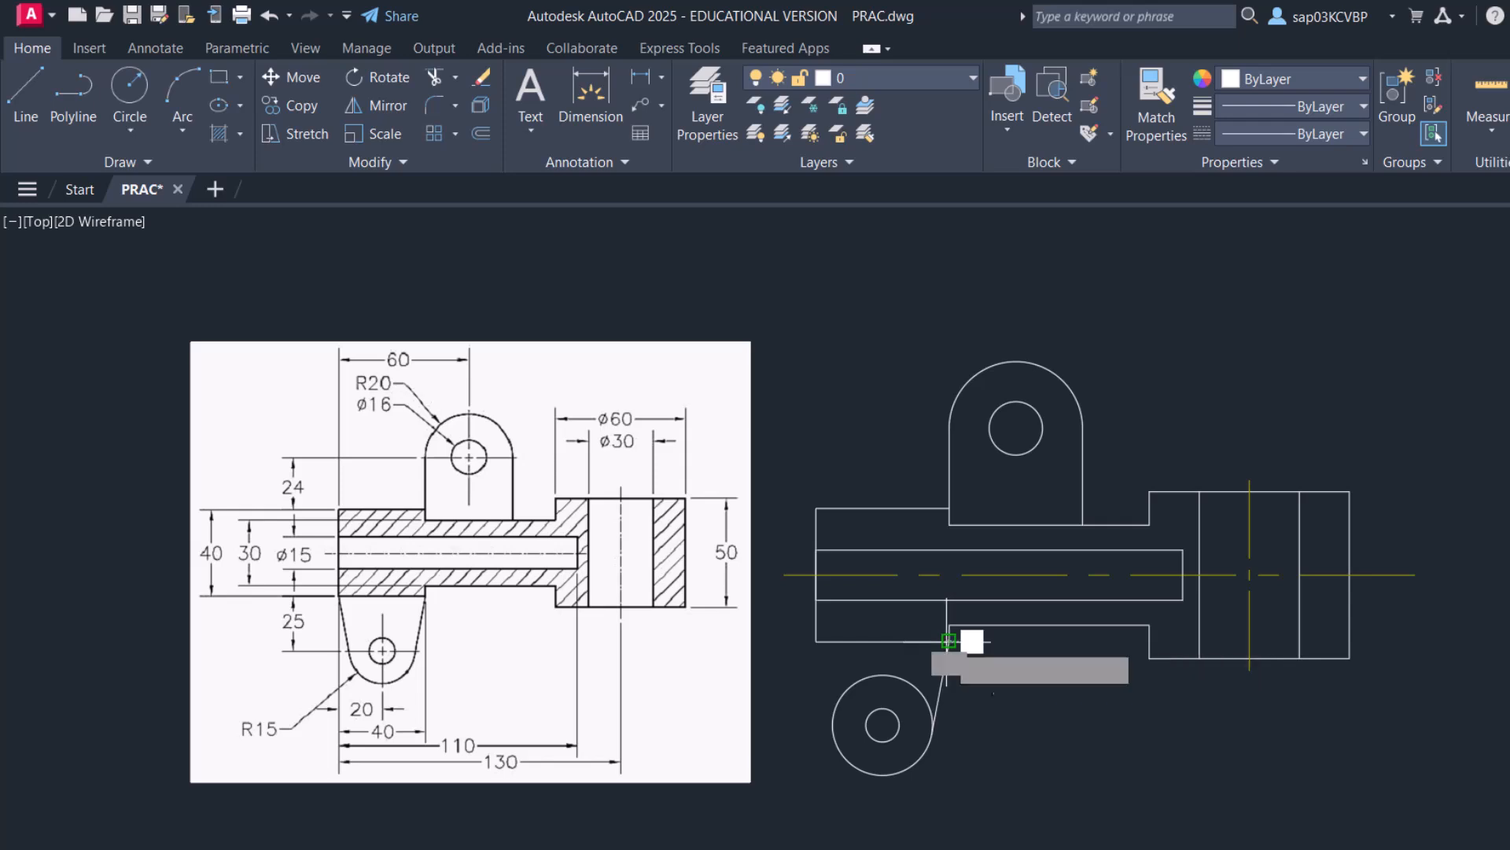
key(Return)
Draw a line tangent to the R15 circle's left side up to the square block's lower-left corner
key(l)
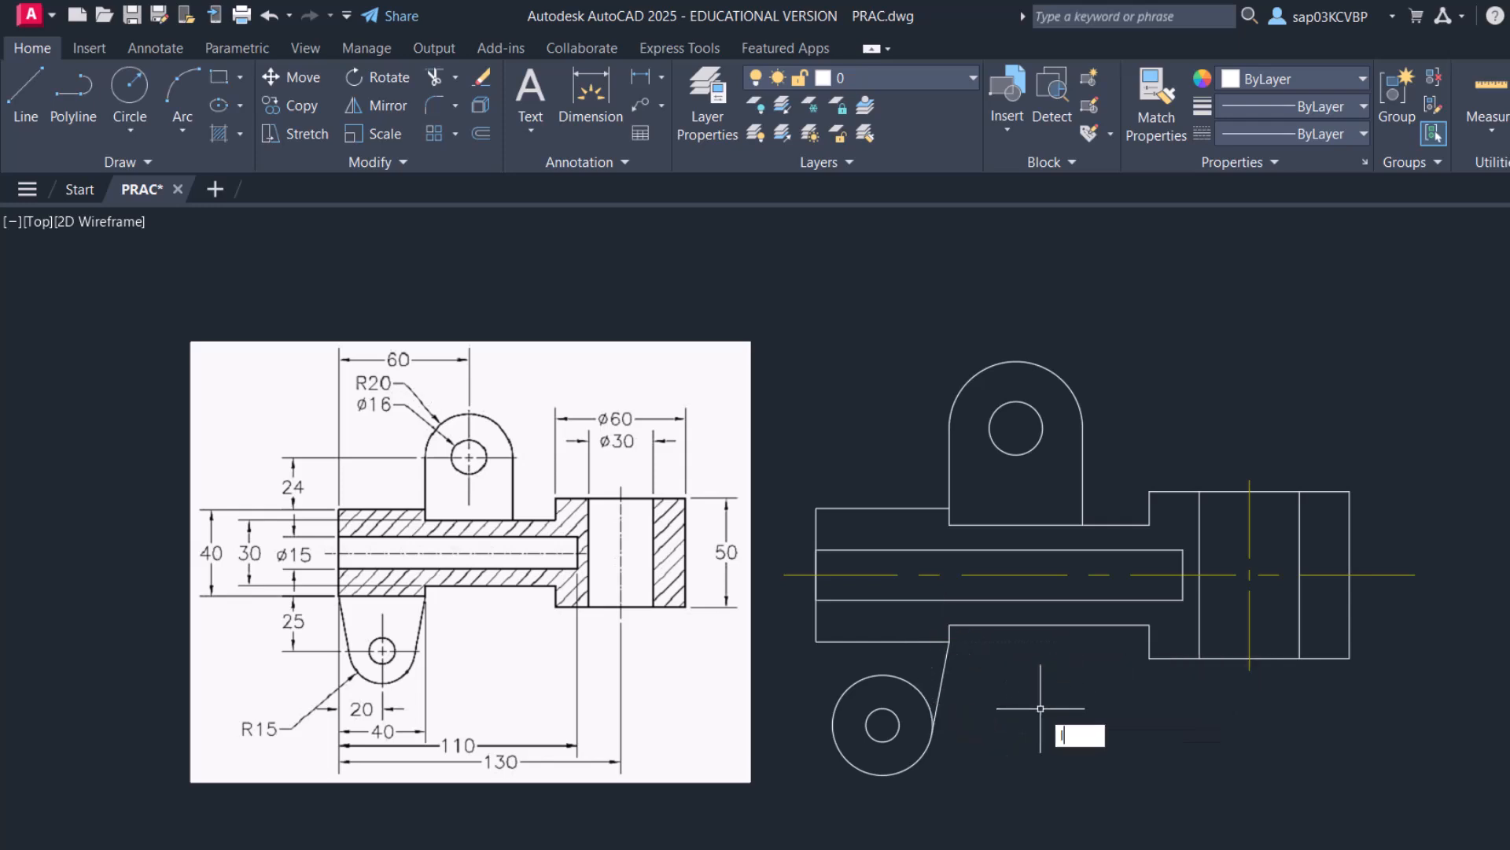
key(Return)
shift+right_click(1040, 708)
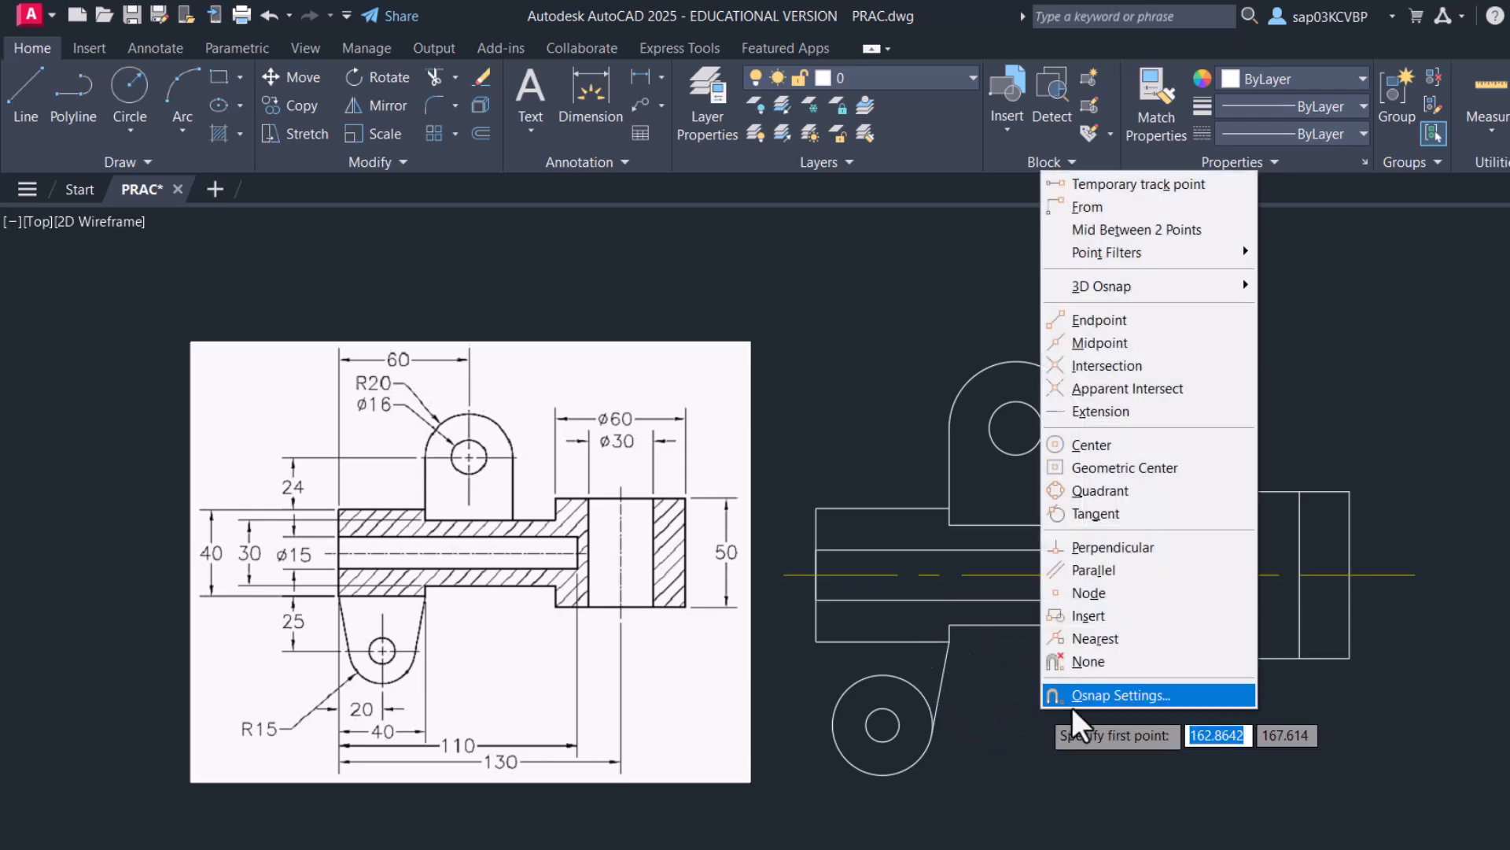
click(1094, 512)
click(832, 724)
click(816, 641)
key(Return)
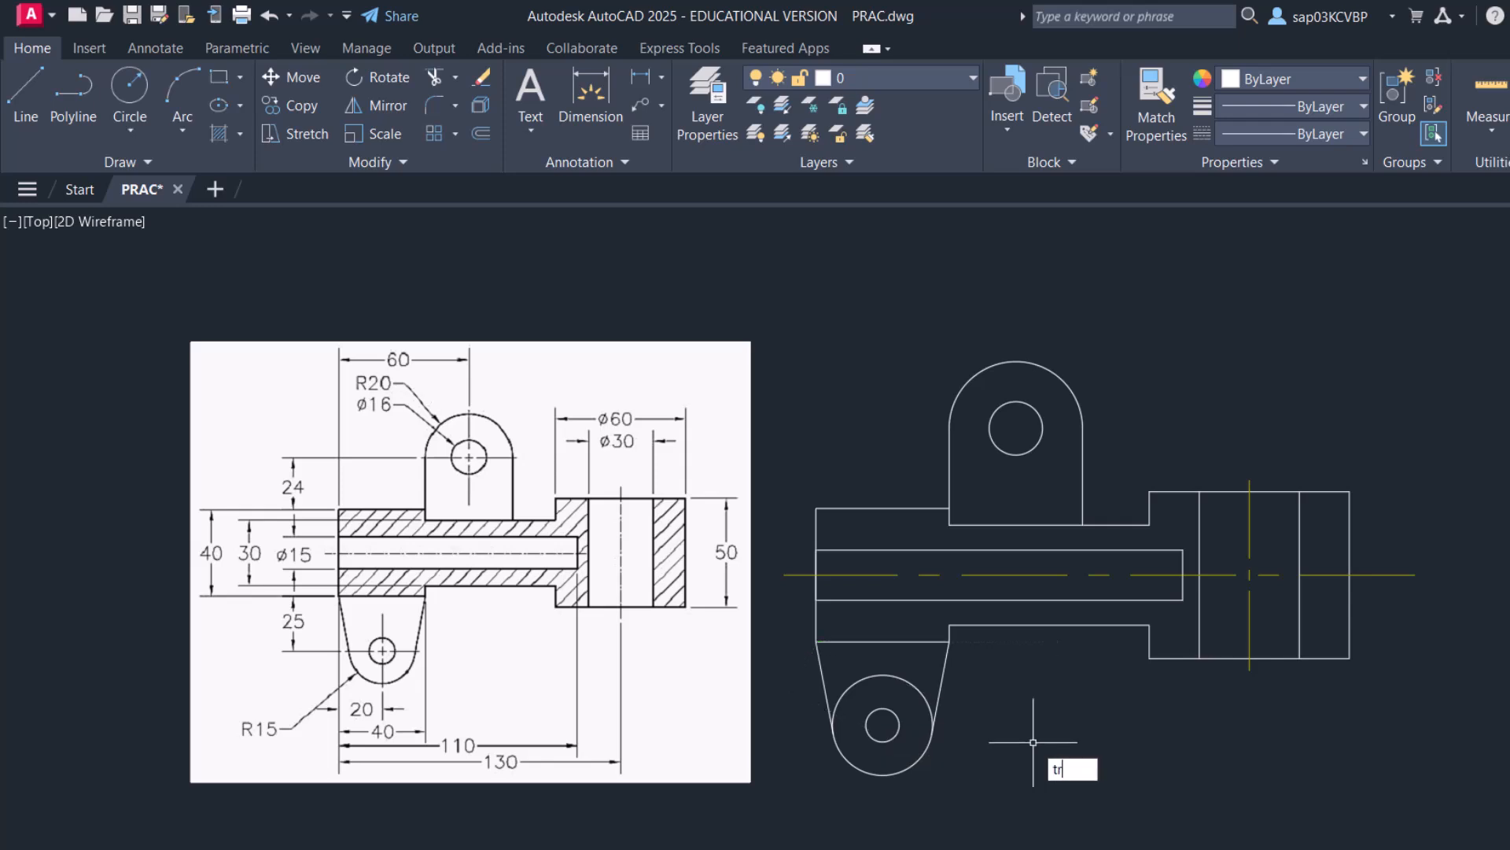
Trim the upper part of the R15 circle between the two tangent lines to form the lower lug
key(Return)
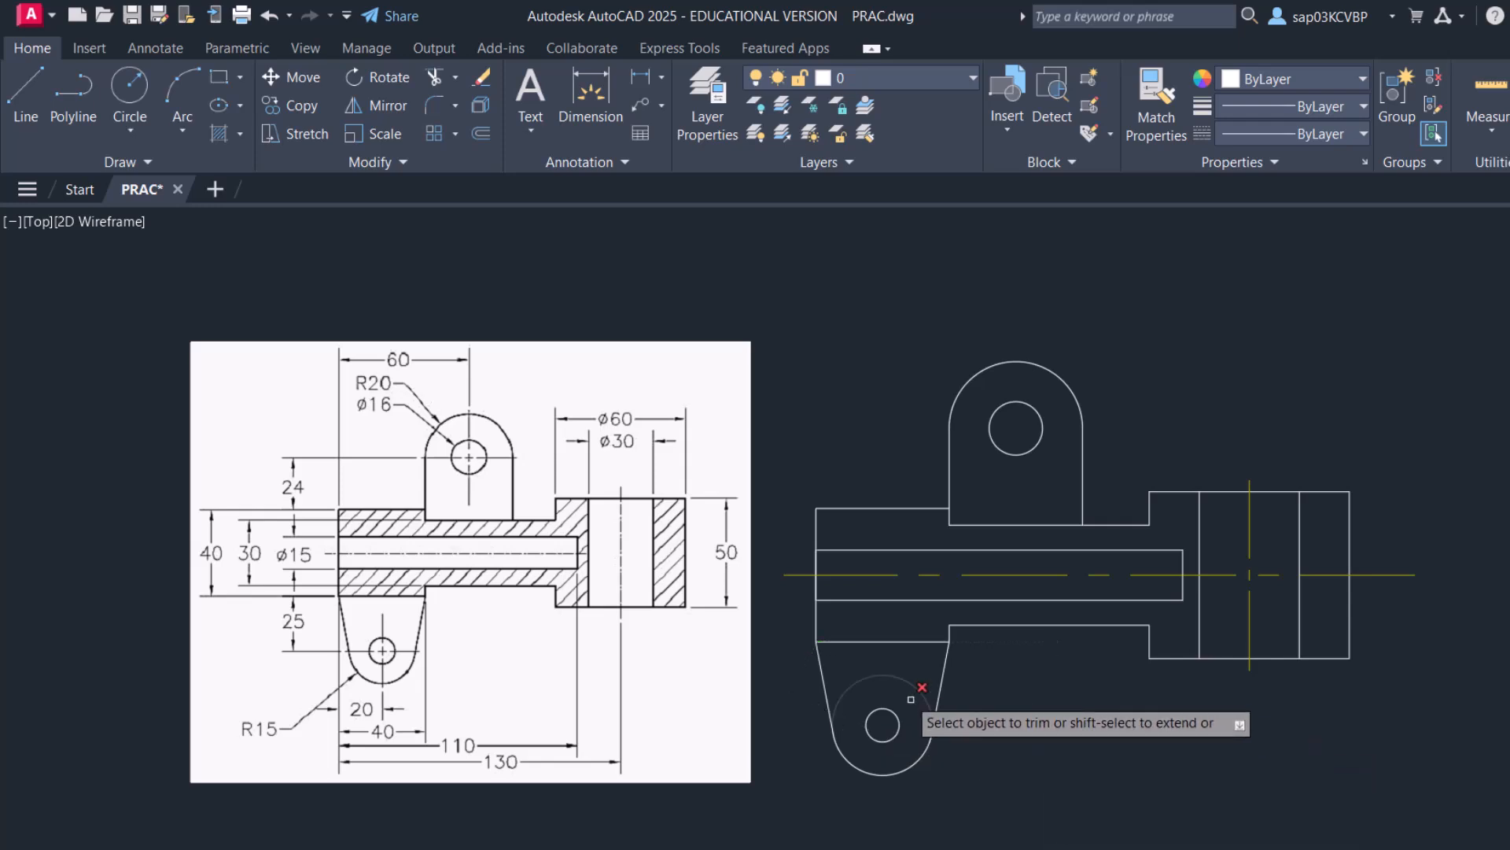
right_click(1027, 690)
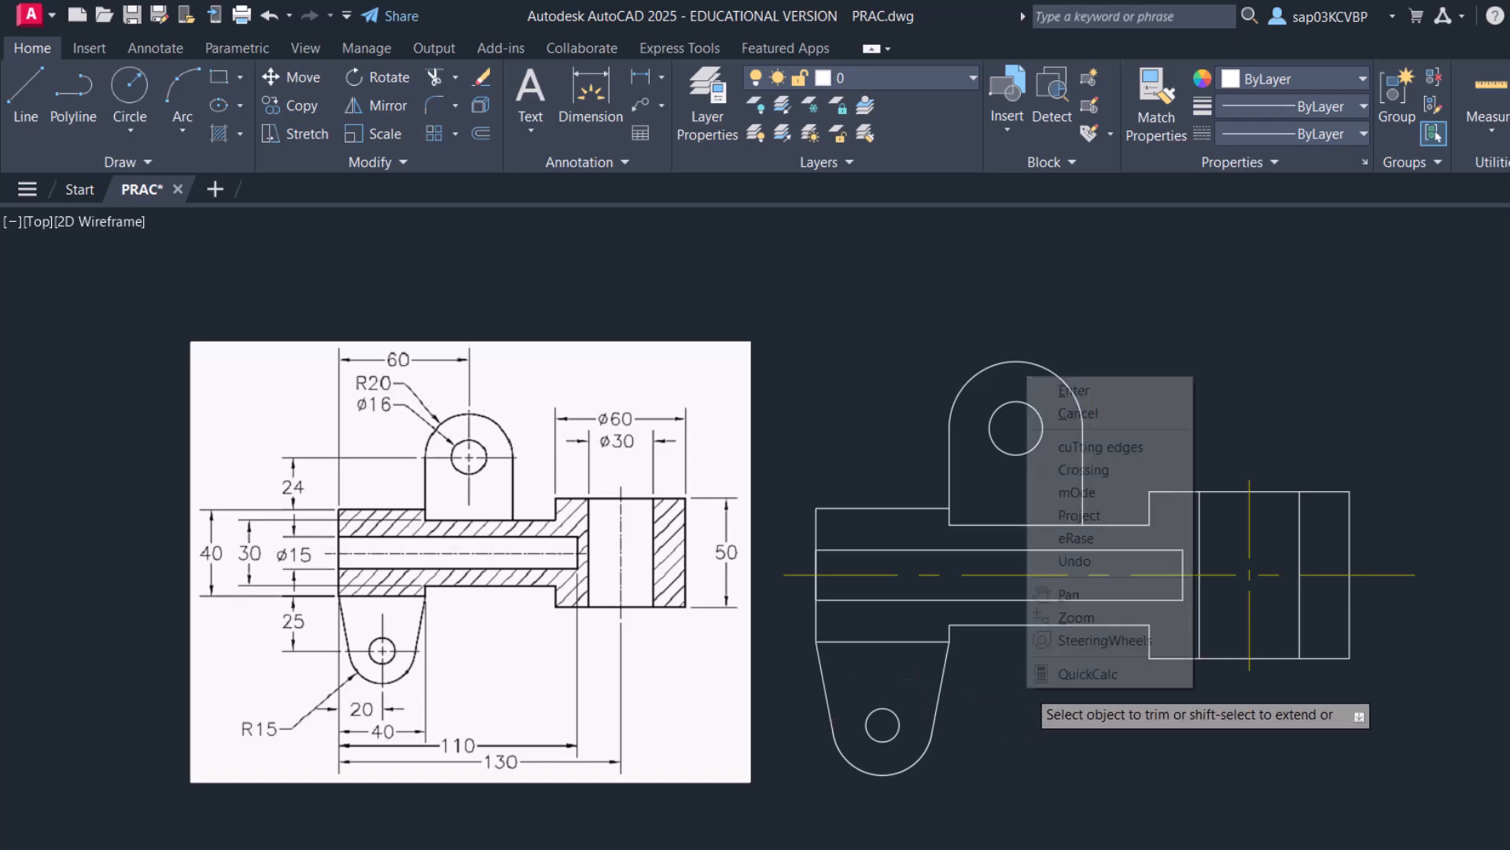
click(1079, 398)
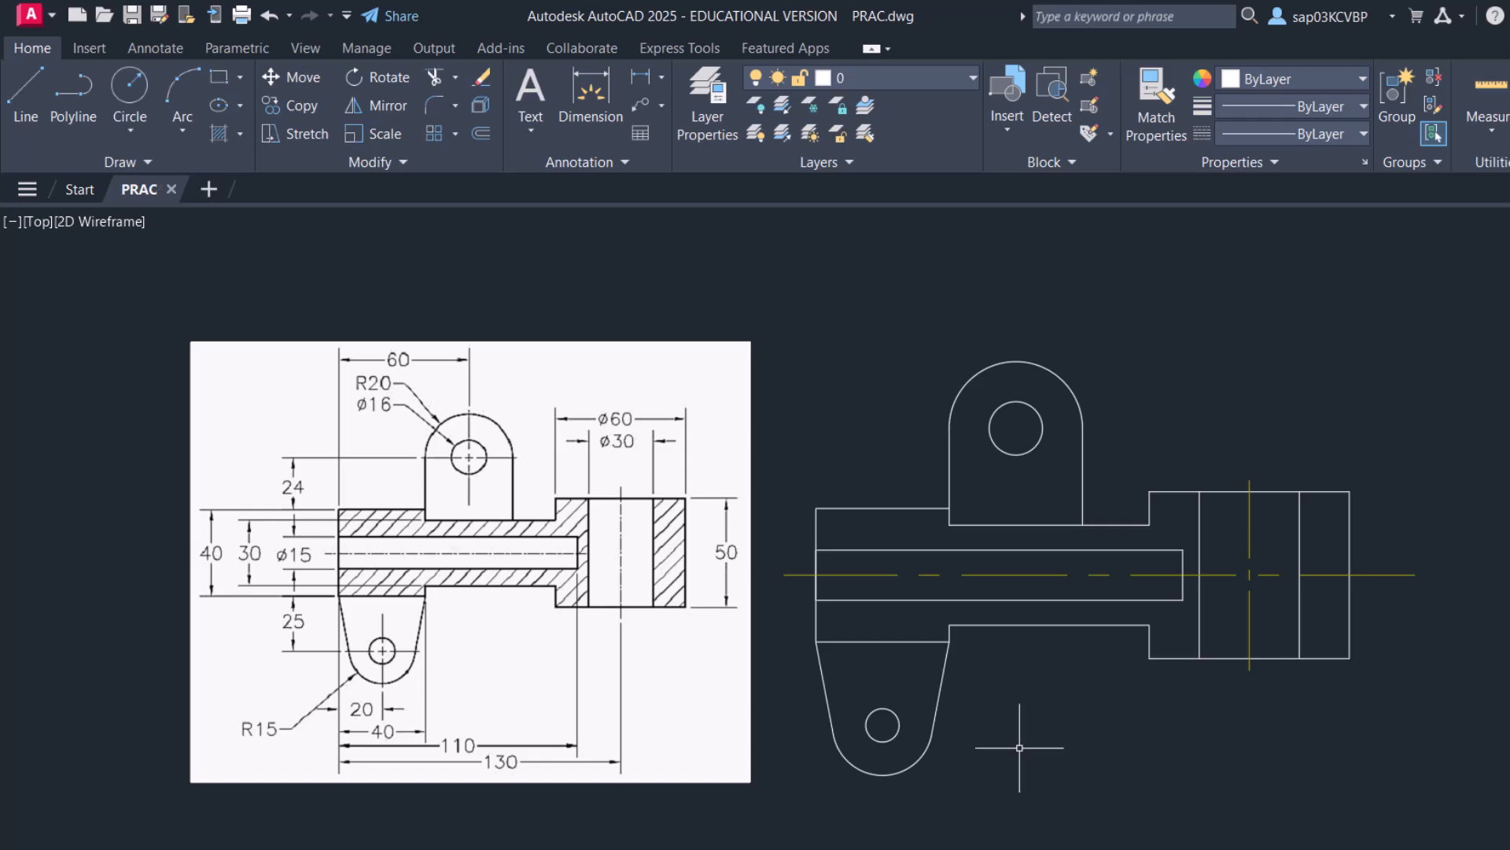
Add center marks to the rounded end arcs of the upper and lower lugs
middle_drag(1028, 724, 976, 709)
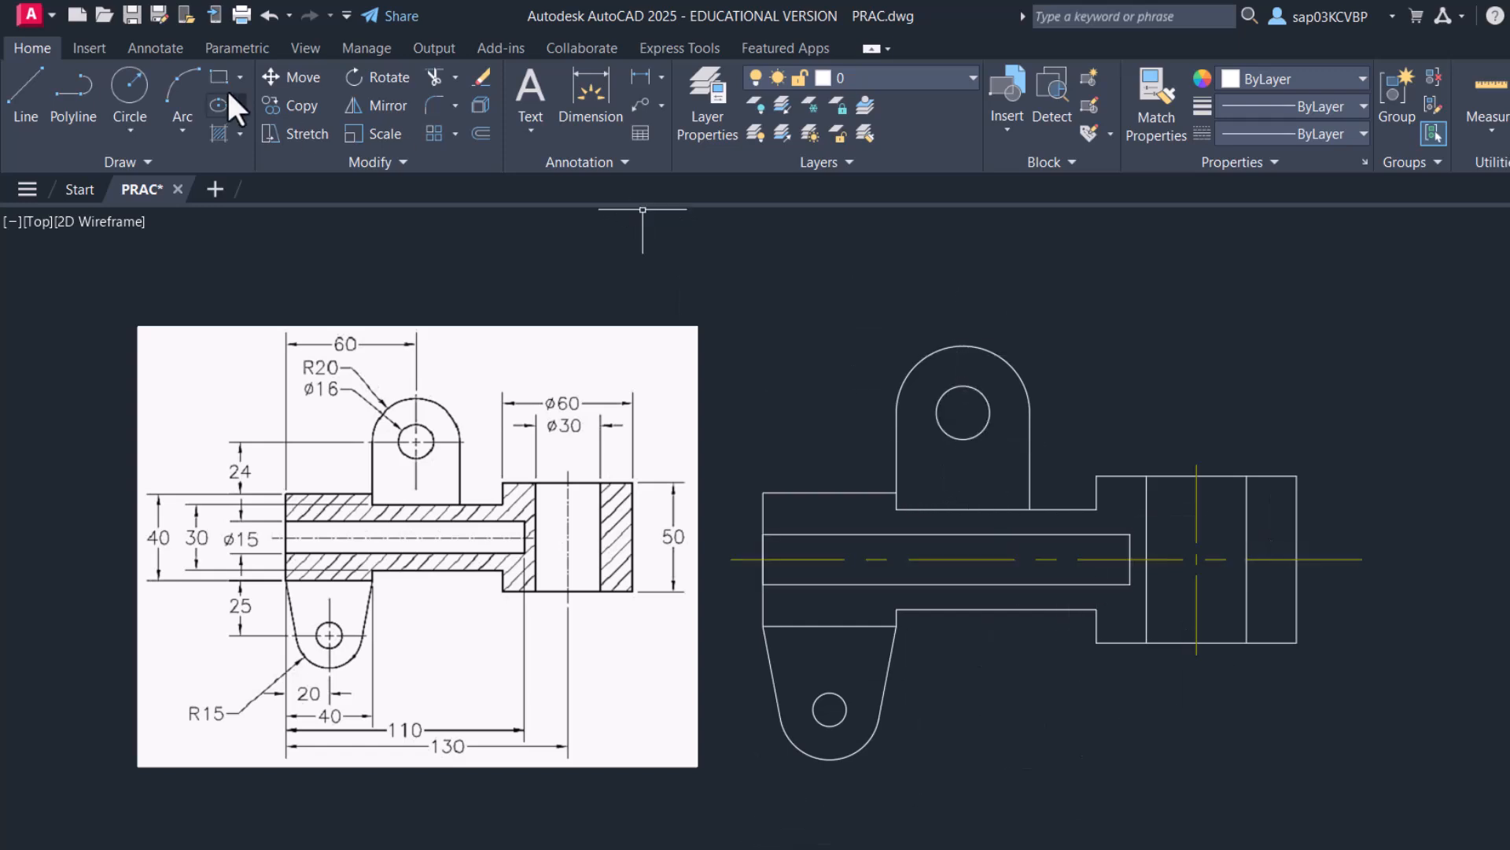
click(155, 48)
click(751, 88)
click(993, 354)
click(838, 760)
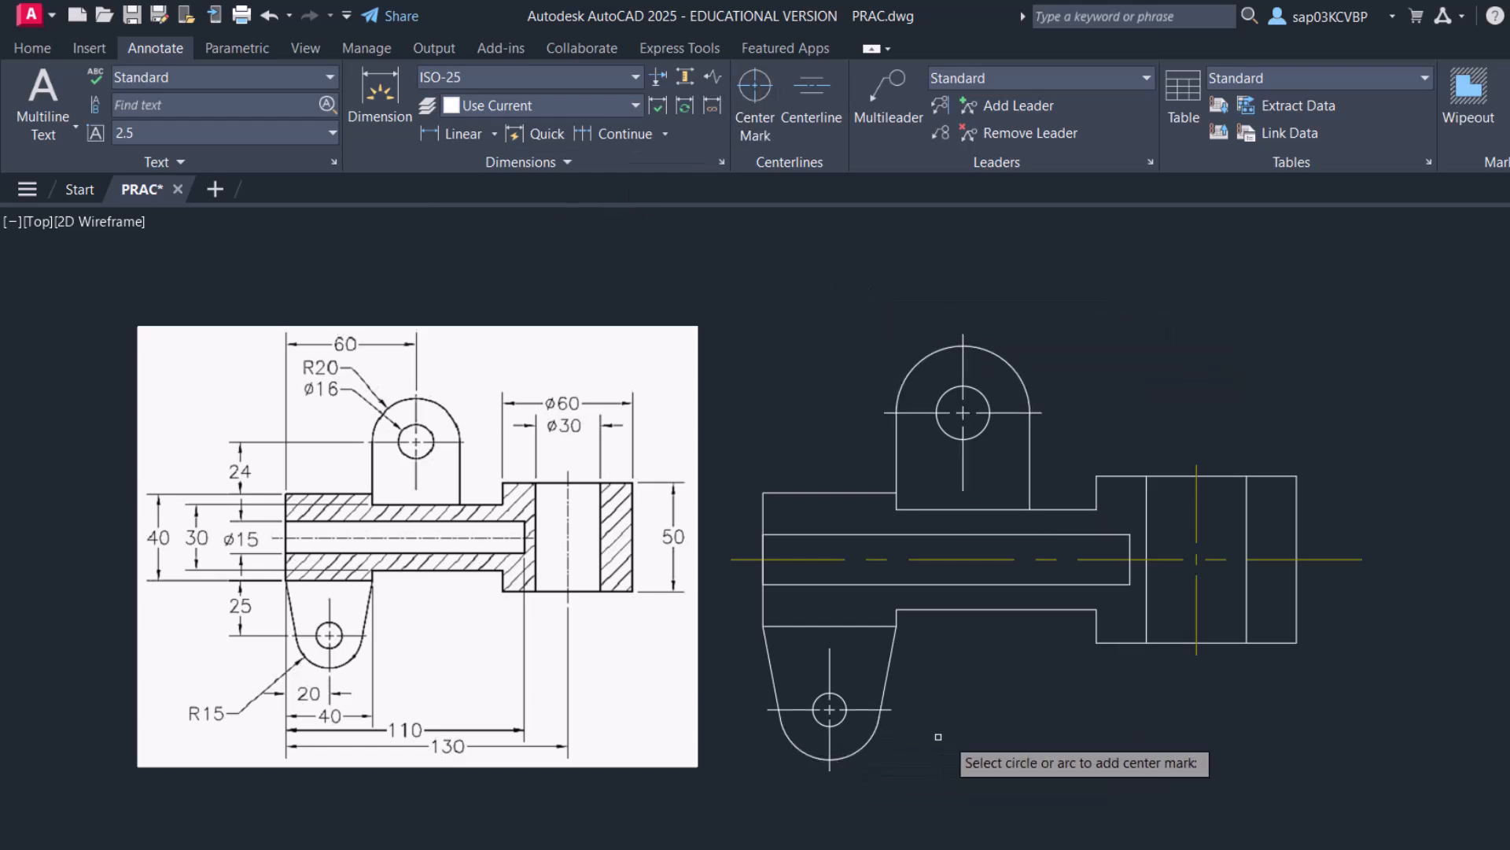
key(Escape)
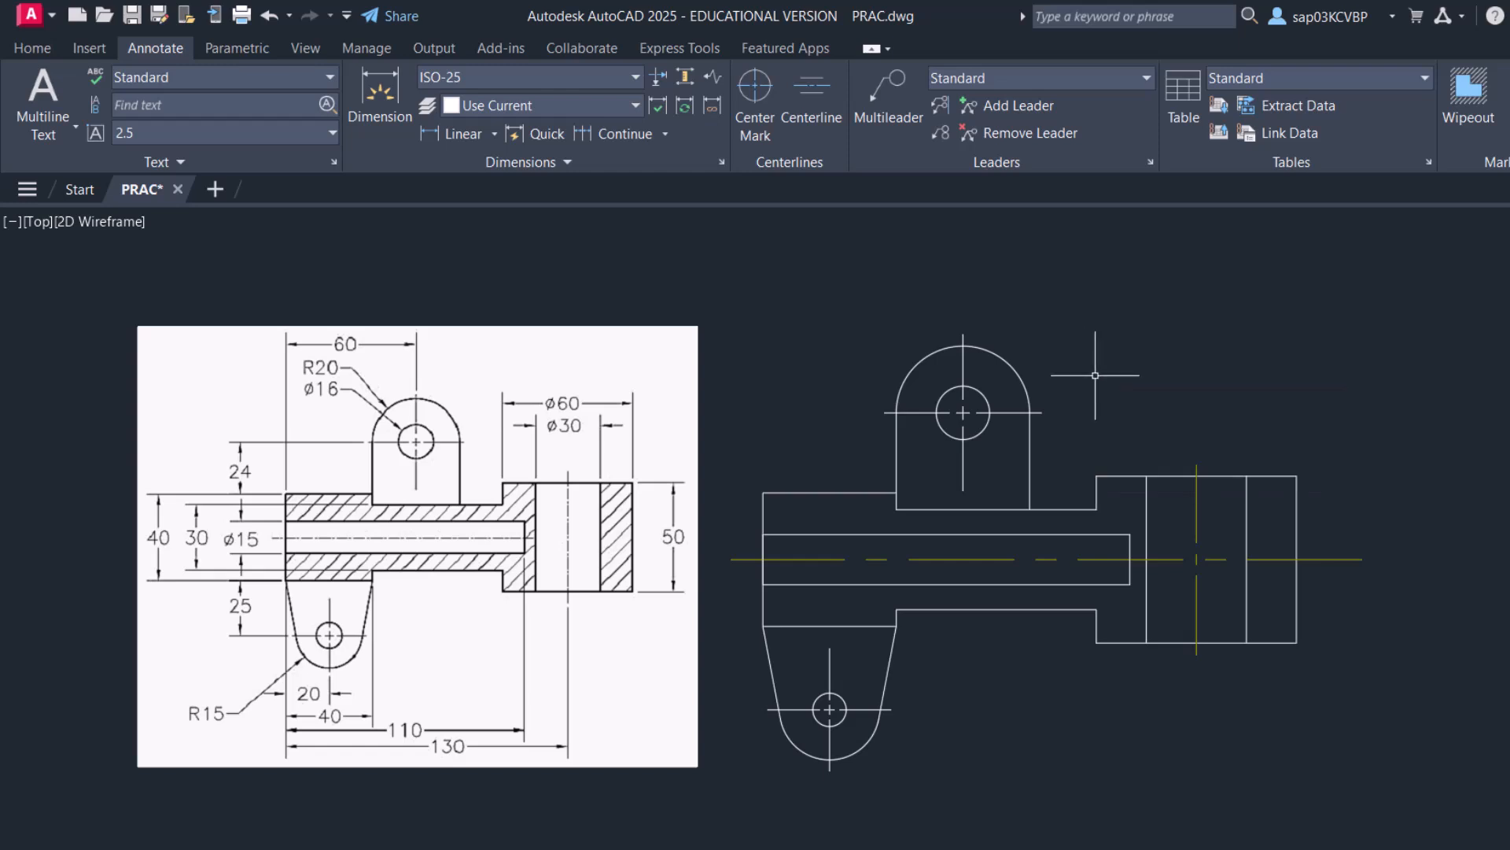
Move the center marks of both lugs onto the Centerline layer
click(32, 49)
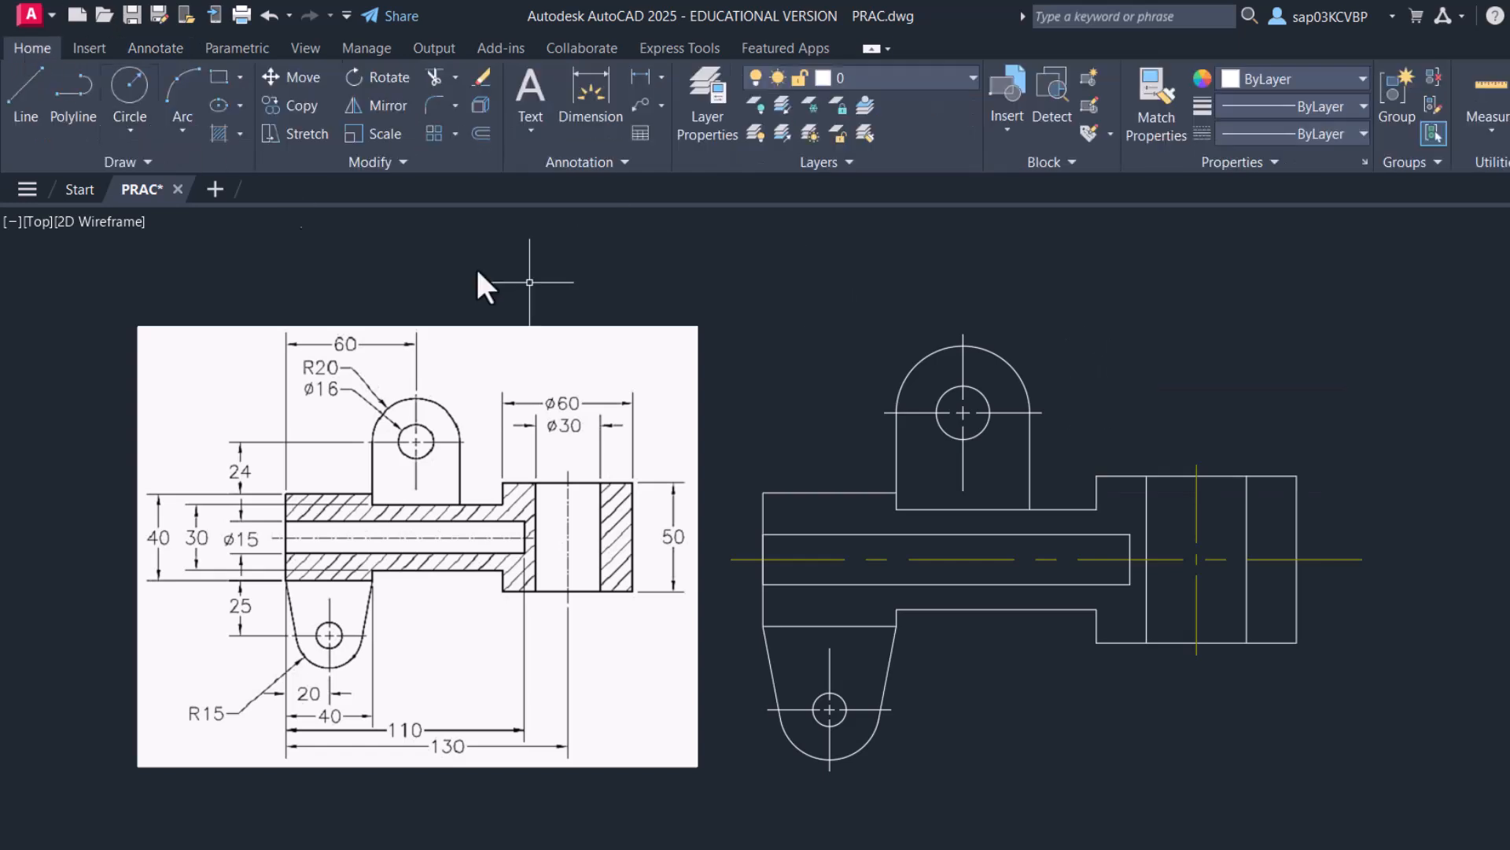
click(976, 467)
click(952, 485)
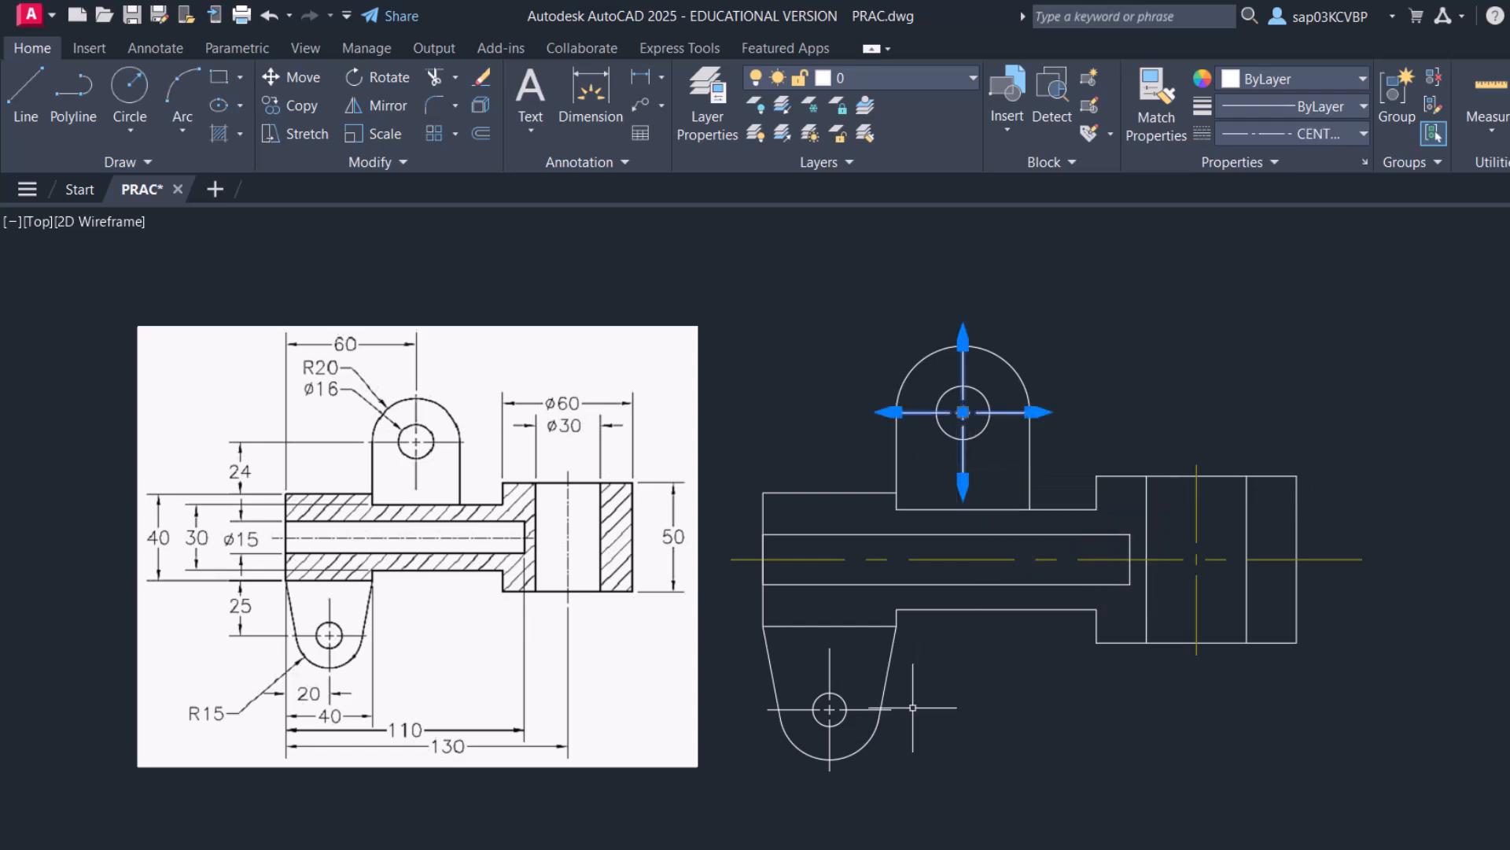
click(865, 710)
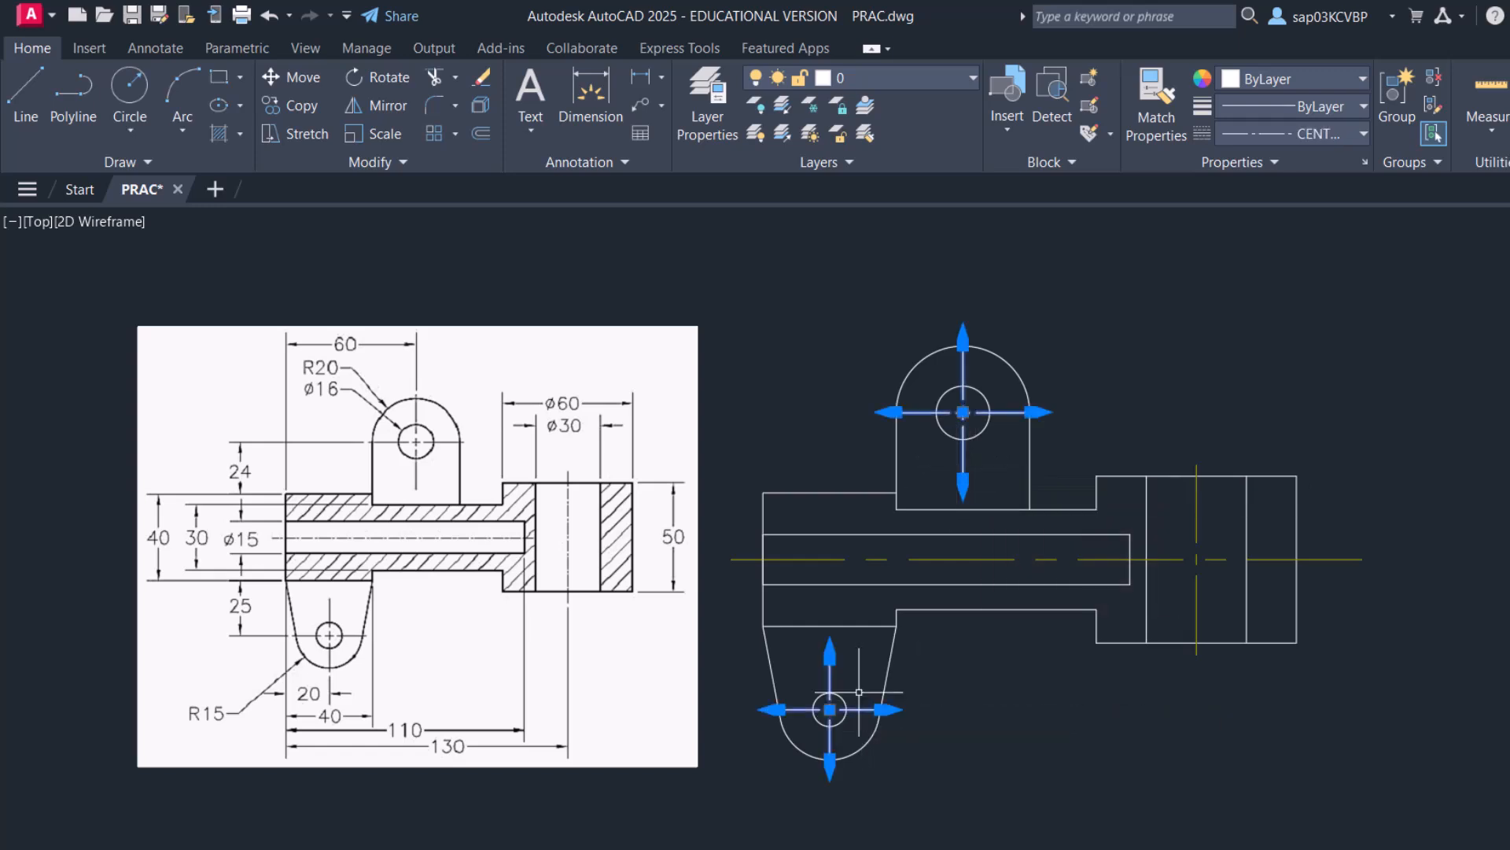
click(918, 74)
click(924, 131)
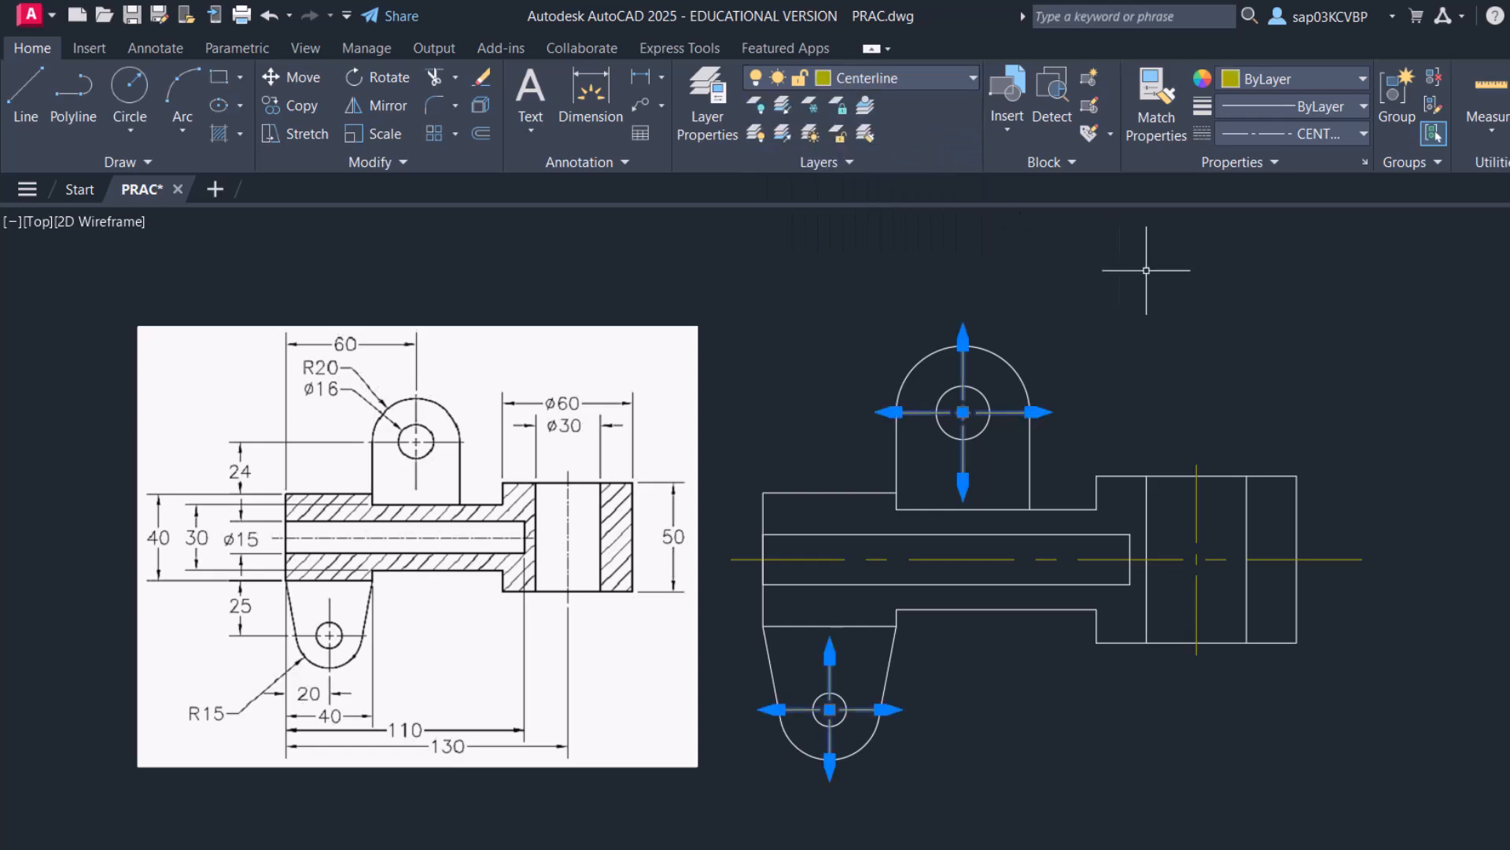
key(Escape)
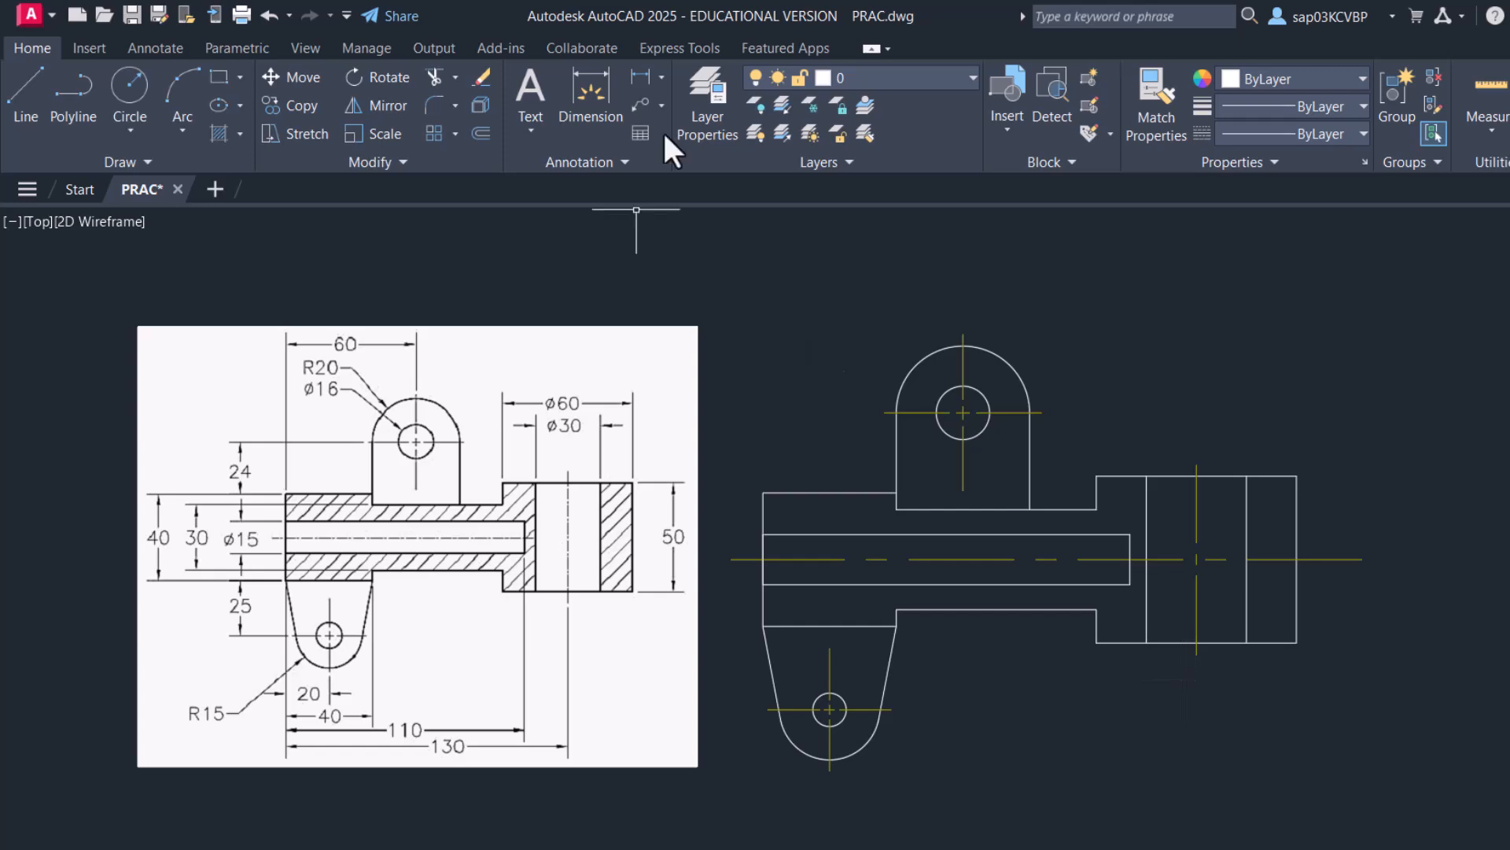
Make the Hatch layer current and fill the sectioned walls above and below the centreline with the ANSI31 pattern at scale 1
click(900, 76)
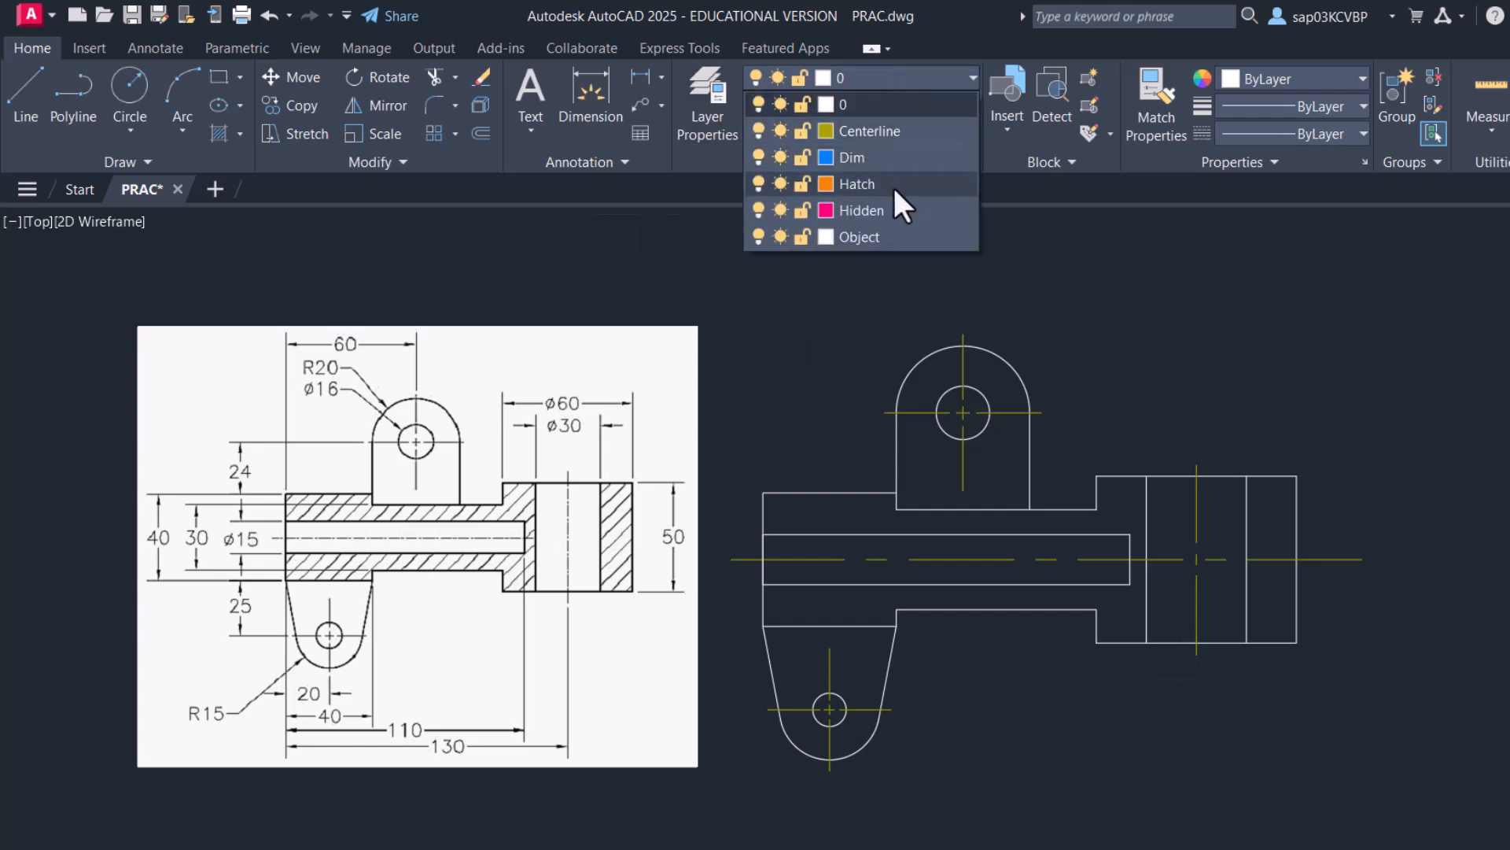
click(894, 186)
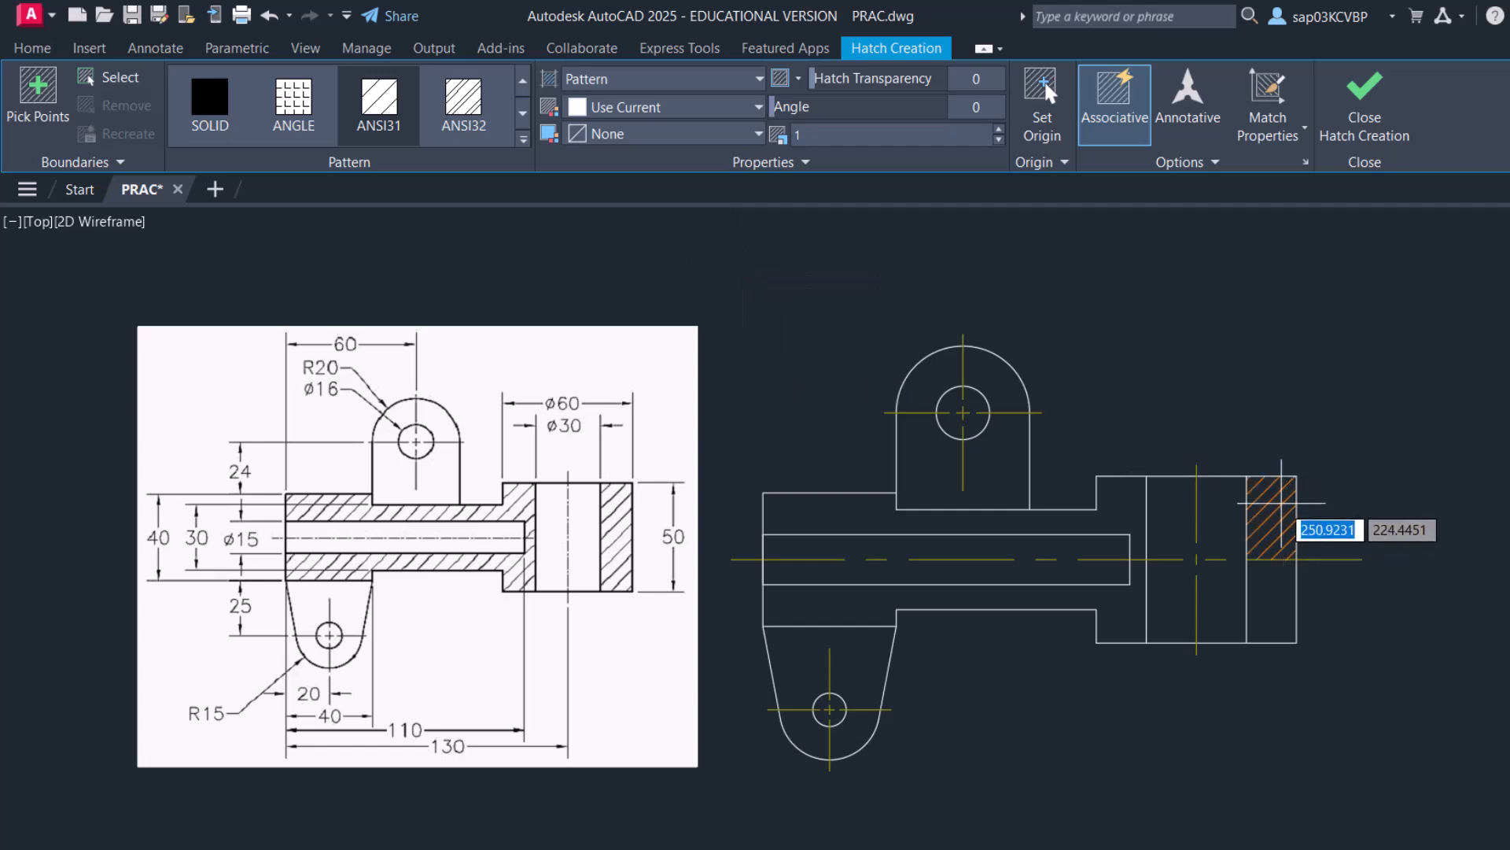
click(1269, 510)
click(1273, 588)
click(1121, 626)
click(1117, 524)
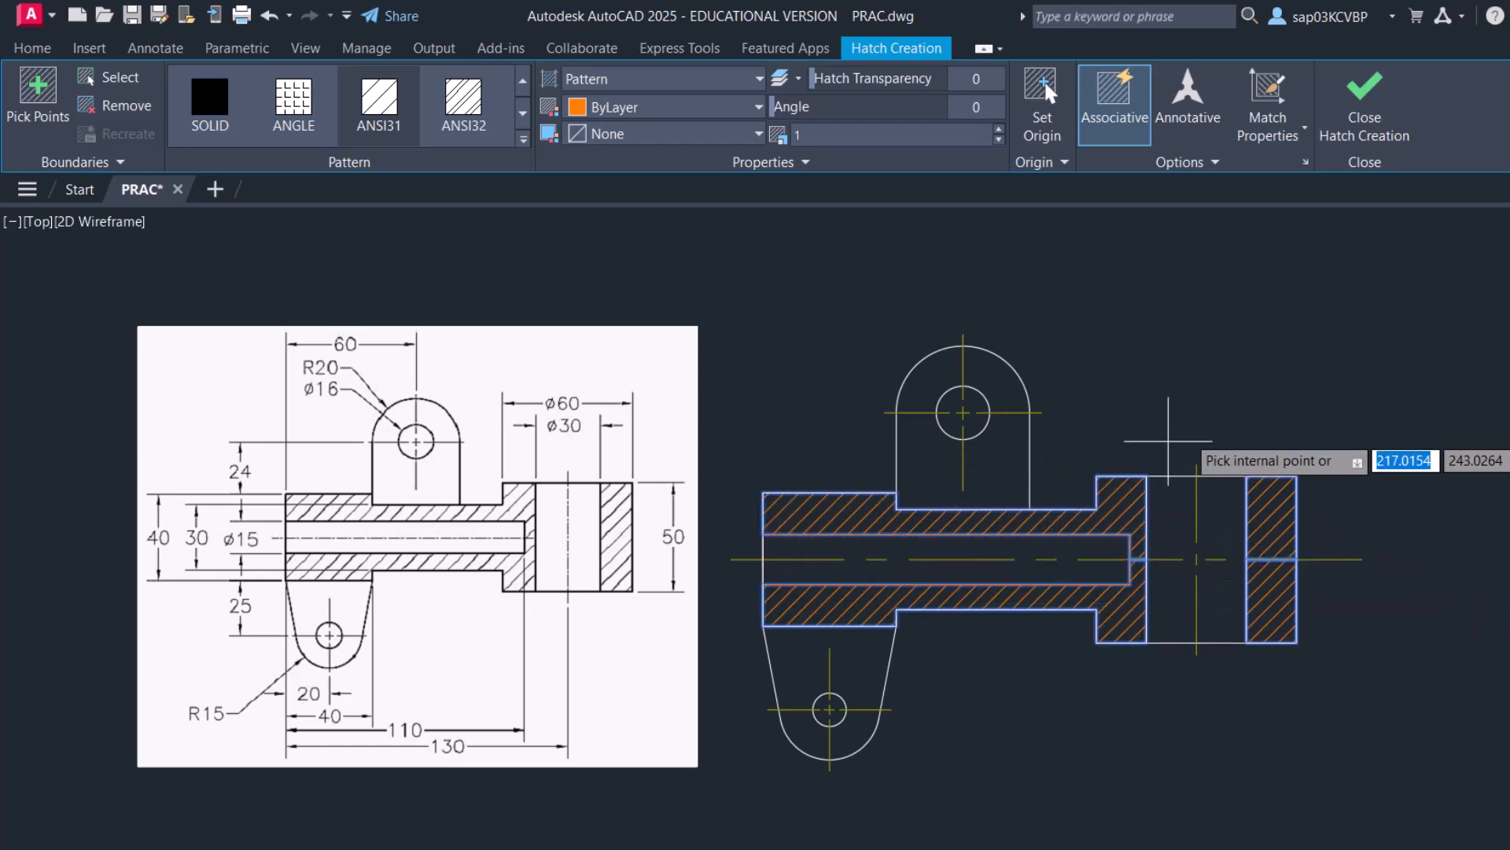
right_click(1121, 357)
click(1150, 377)
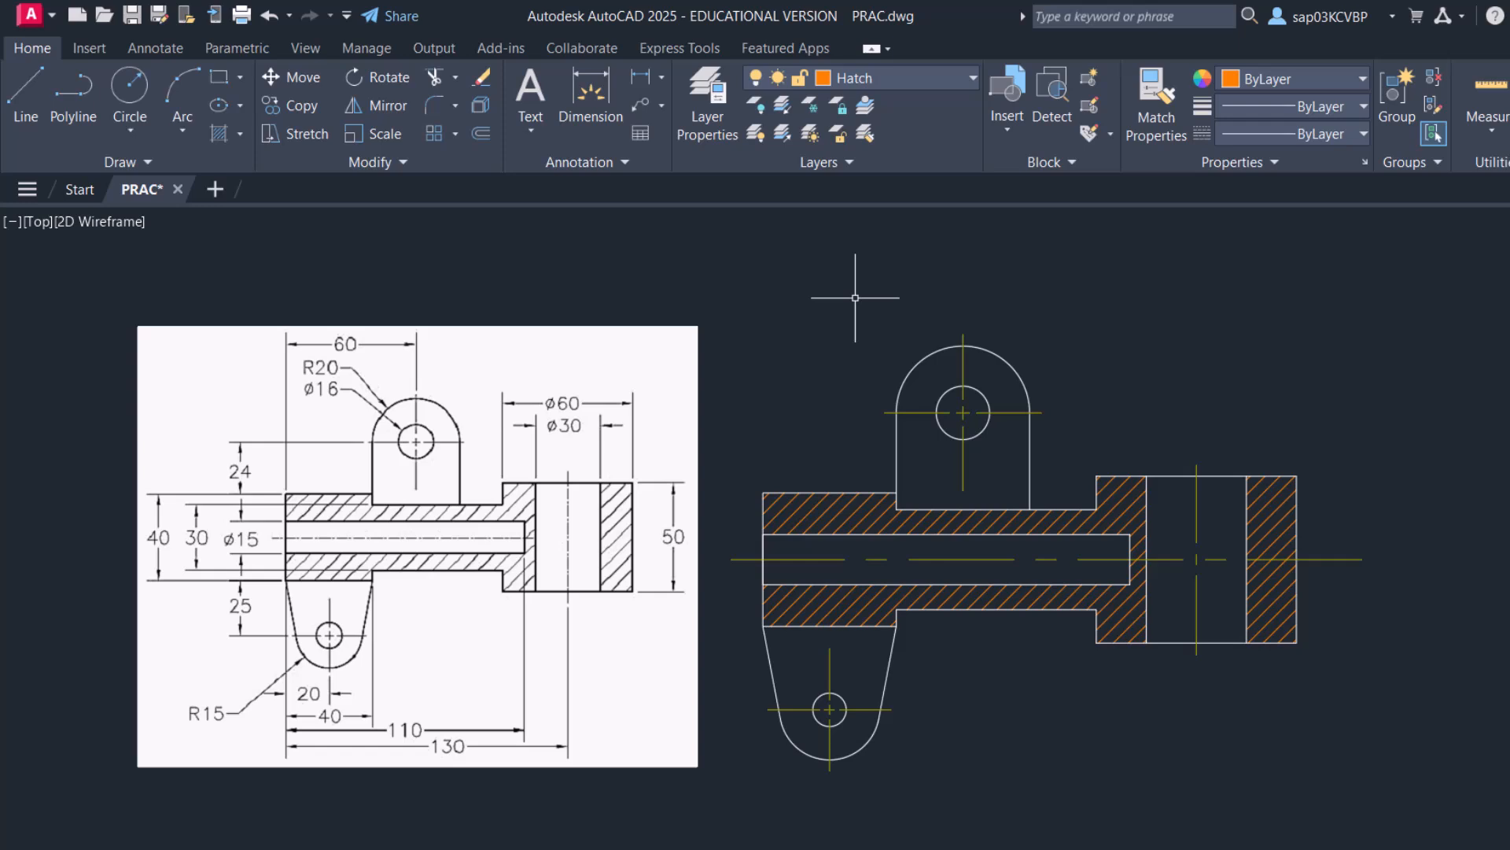
Make the Dim layer current and dimension the radius of the upper lug's arc, with the text outside at the upper right
click(957, 77)
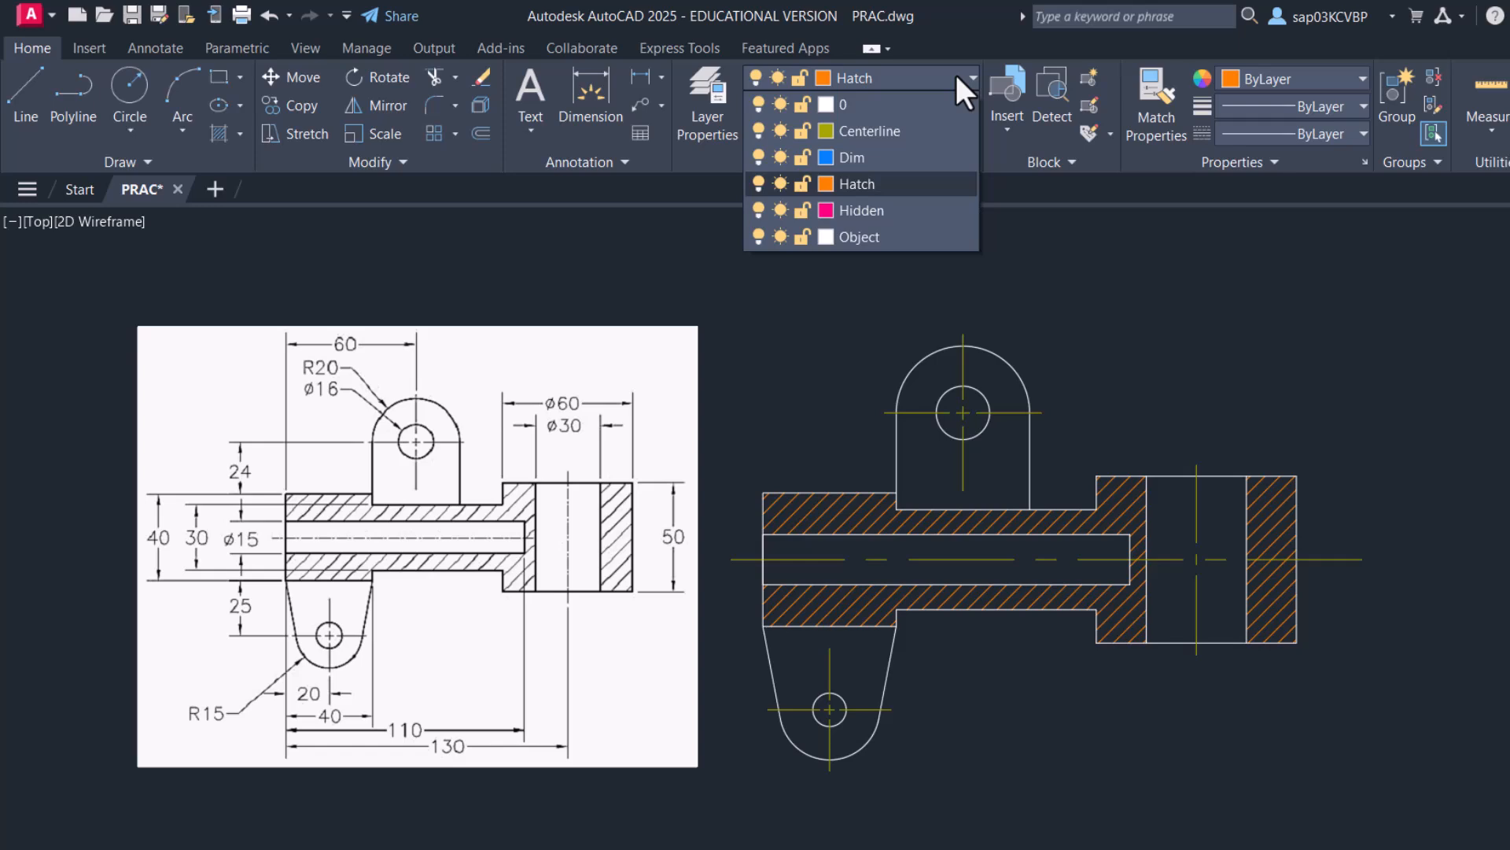
click(924, 158)
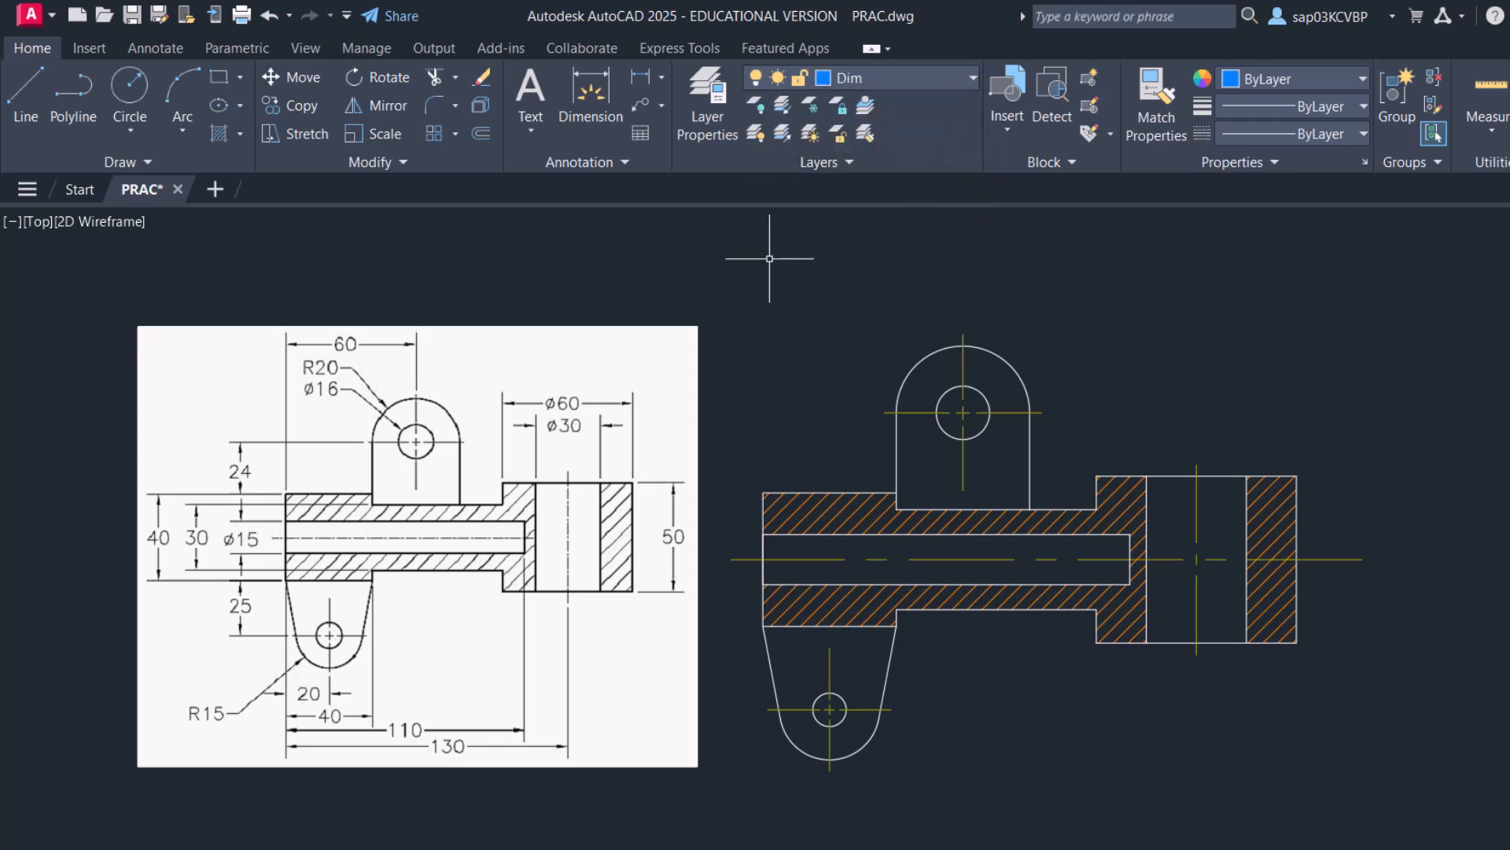
click(596, 102)
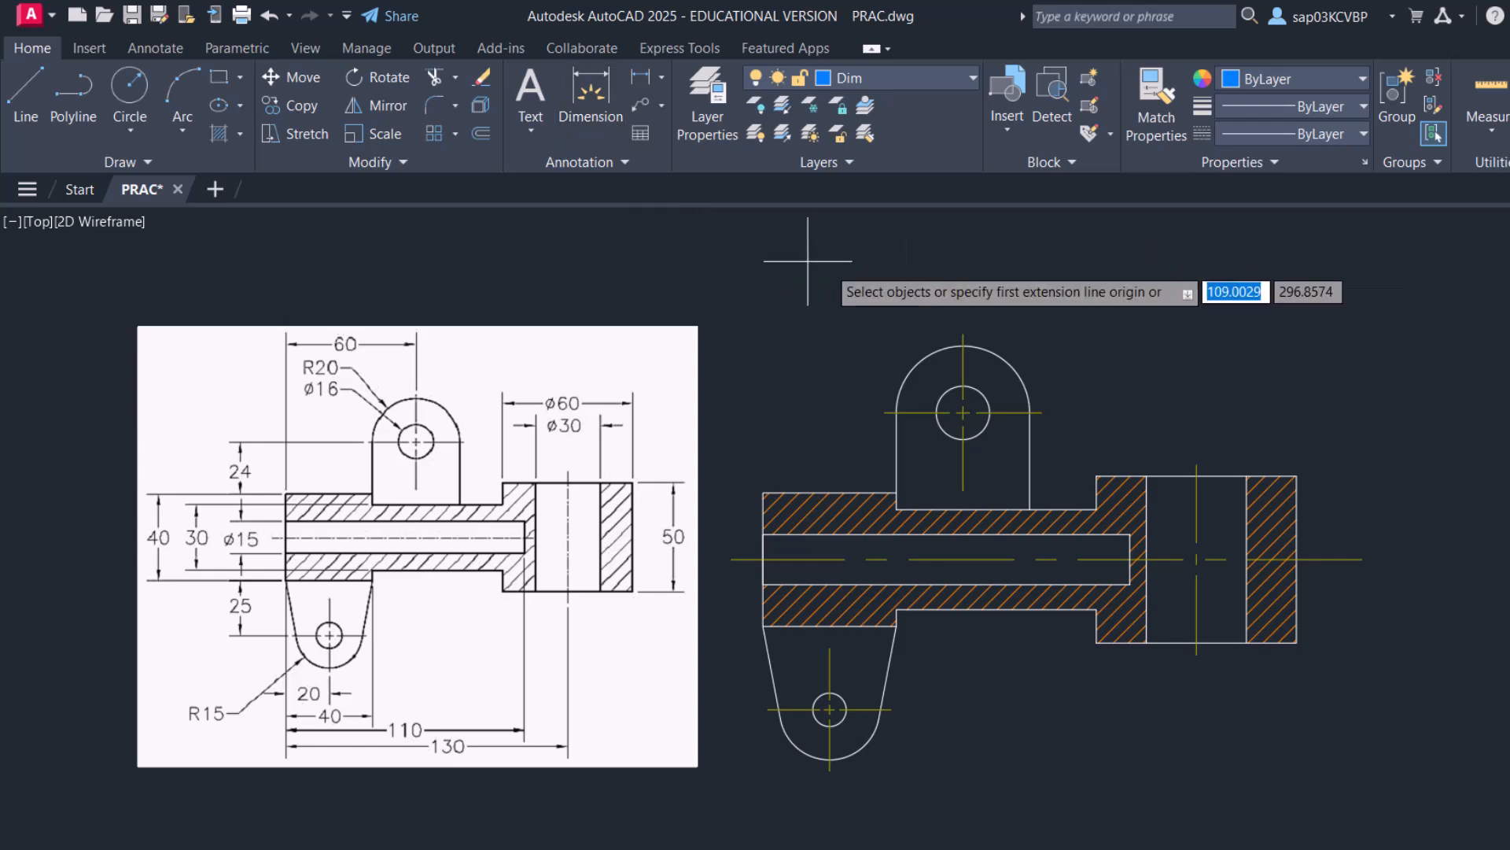
click(1011, 362)
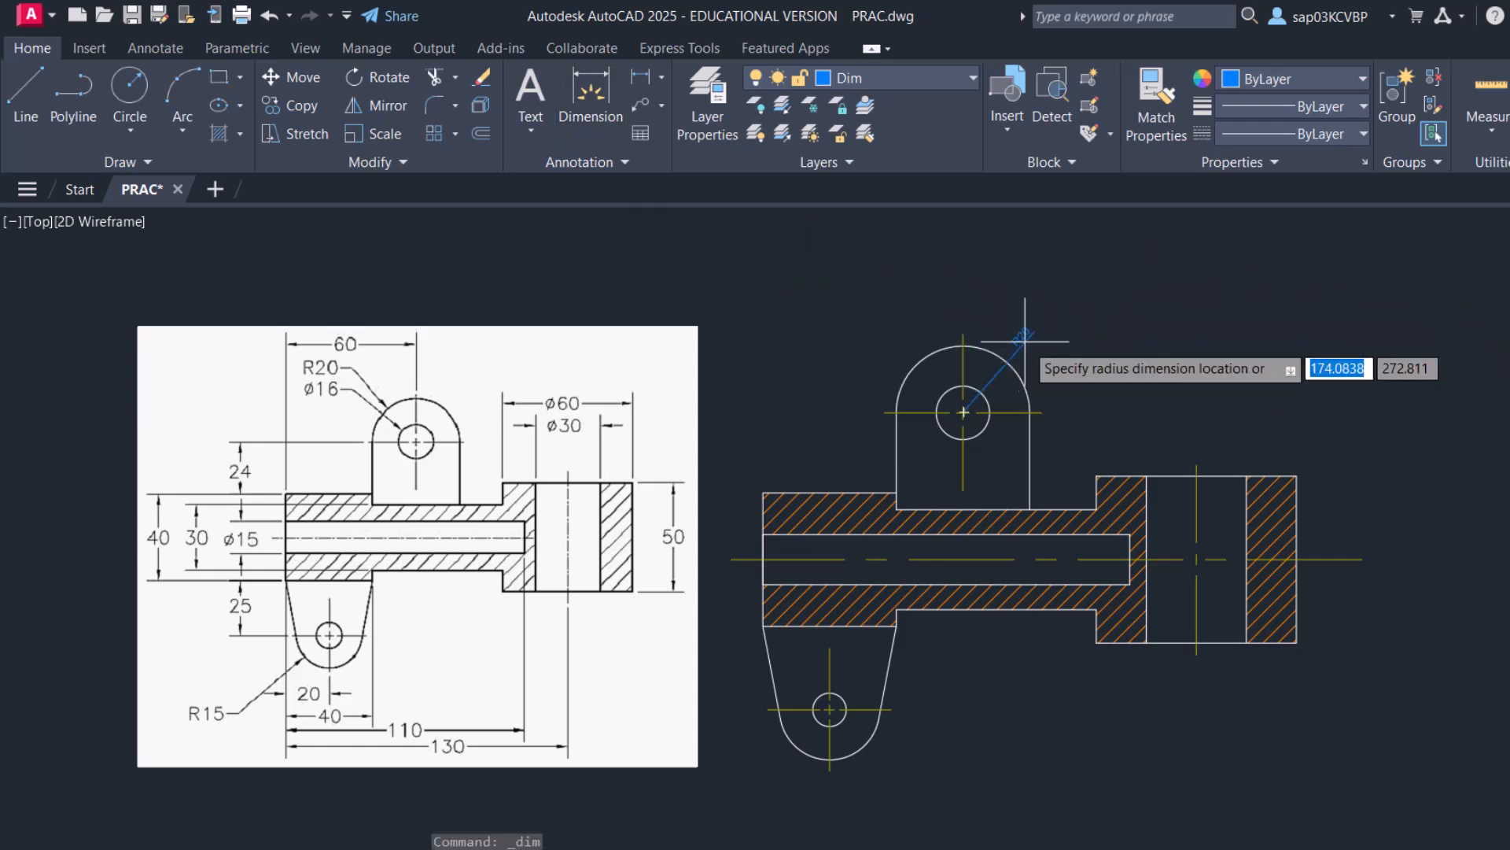
click(1037, 334)
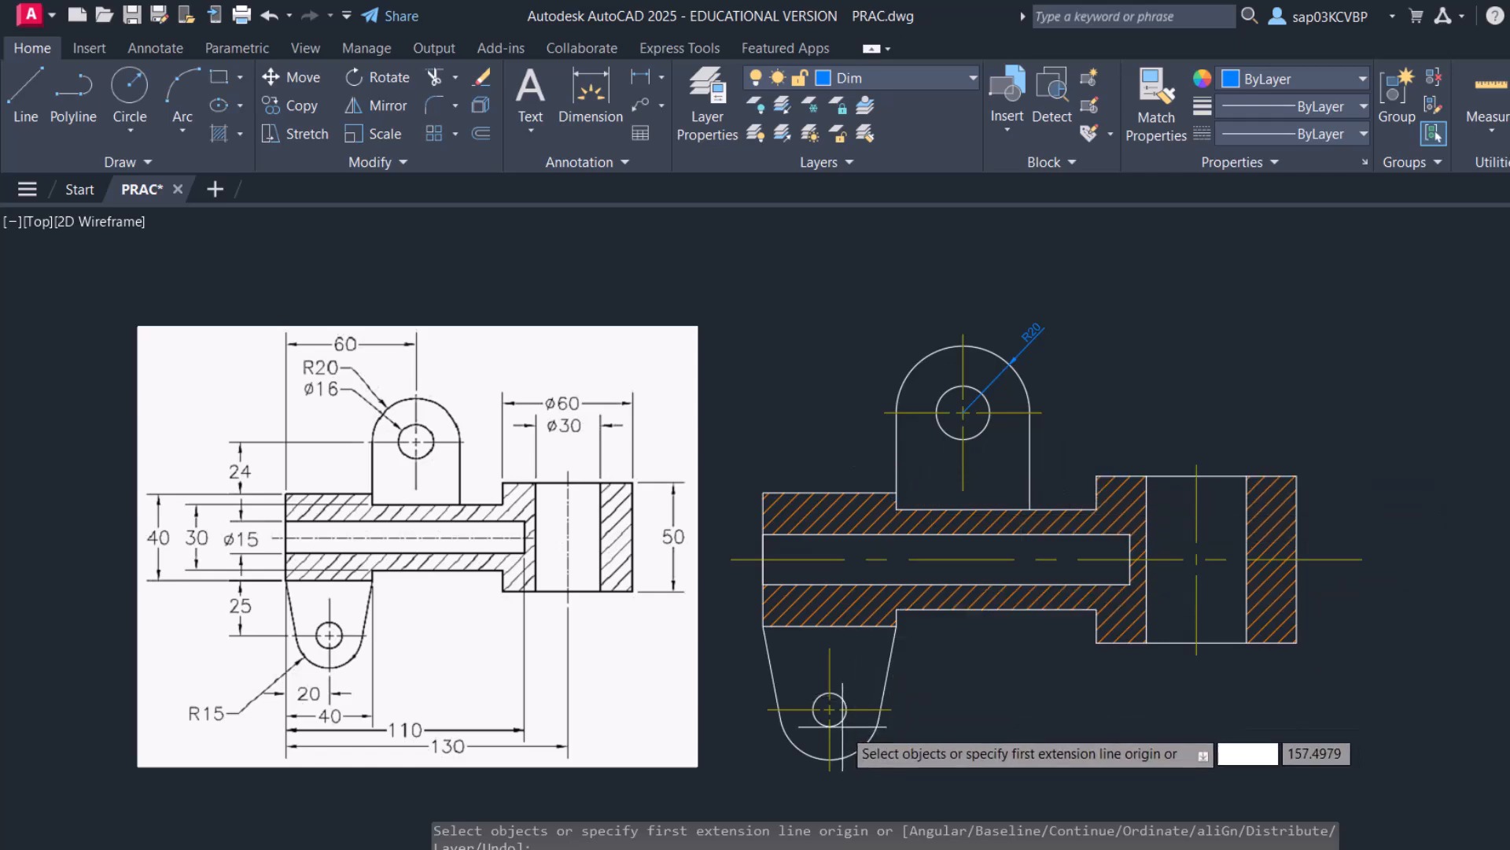
Dimension the diameter of the lower lug's hole, with the text below and right of the lug
scroll(830, 709, up, 4)
middle_drag(860, 688, 868, 516)
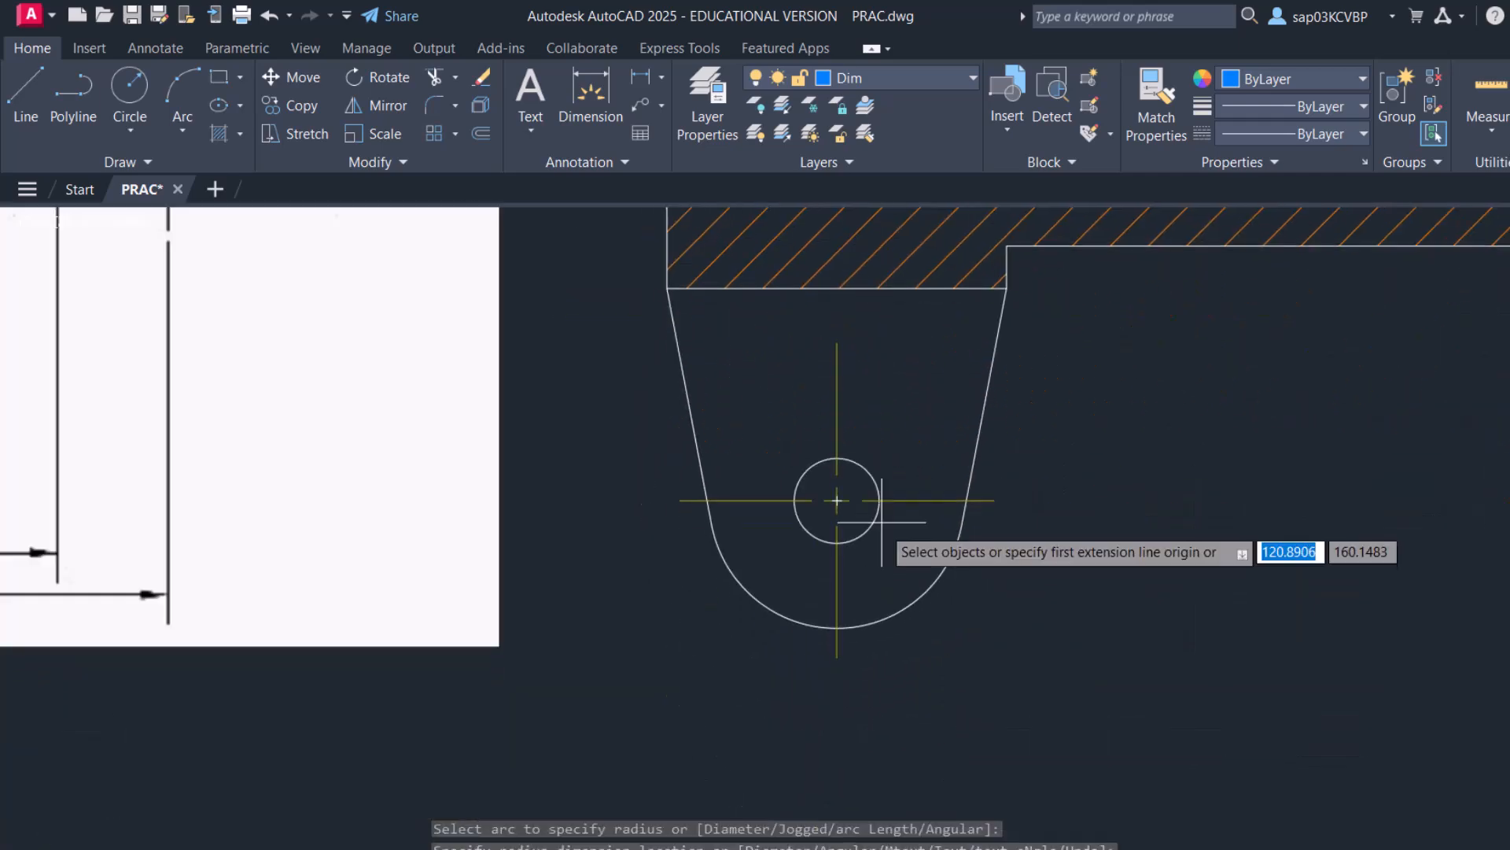
click(867, 530)
click(978, 653)
right_click(1096, 515)
click(1141, 531)
scroll(1106, 523, down, 5)
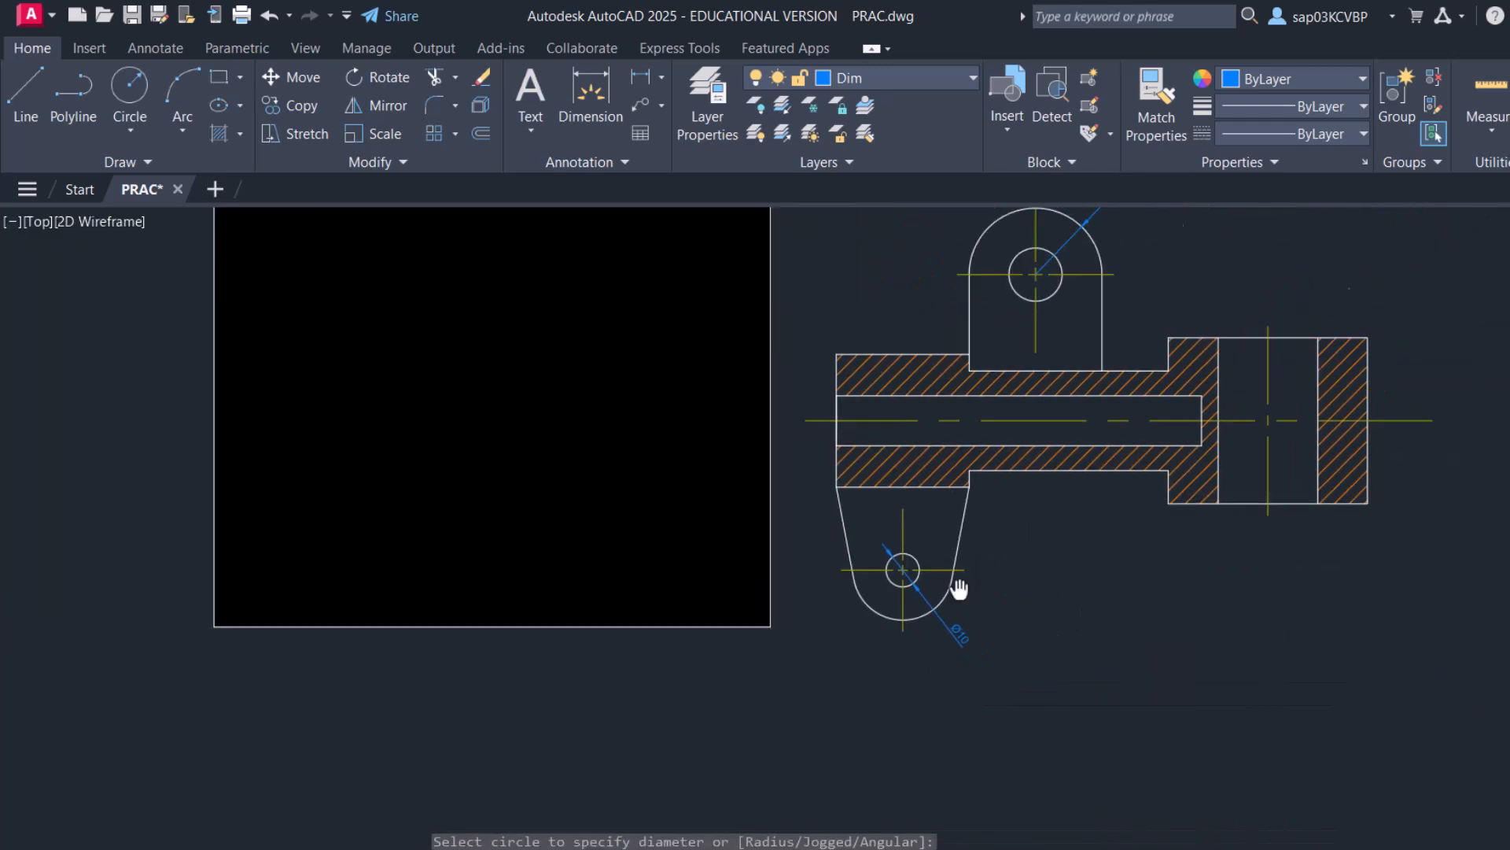
Dimension the overall height of the right-hand boss with a vertical dimension placed to its right
click(602, 86)
scroll(1107, 423, up, 4)
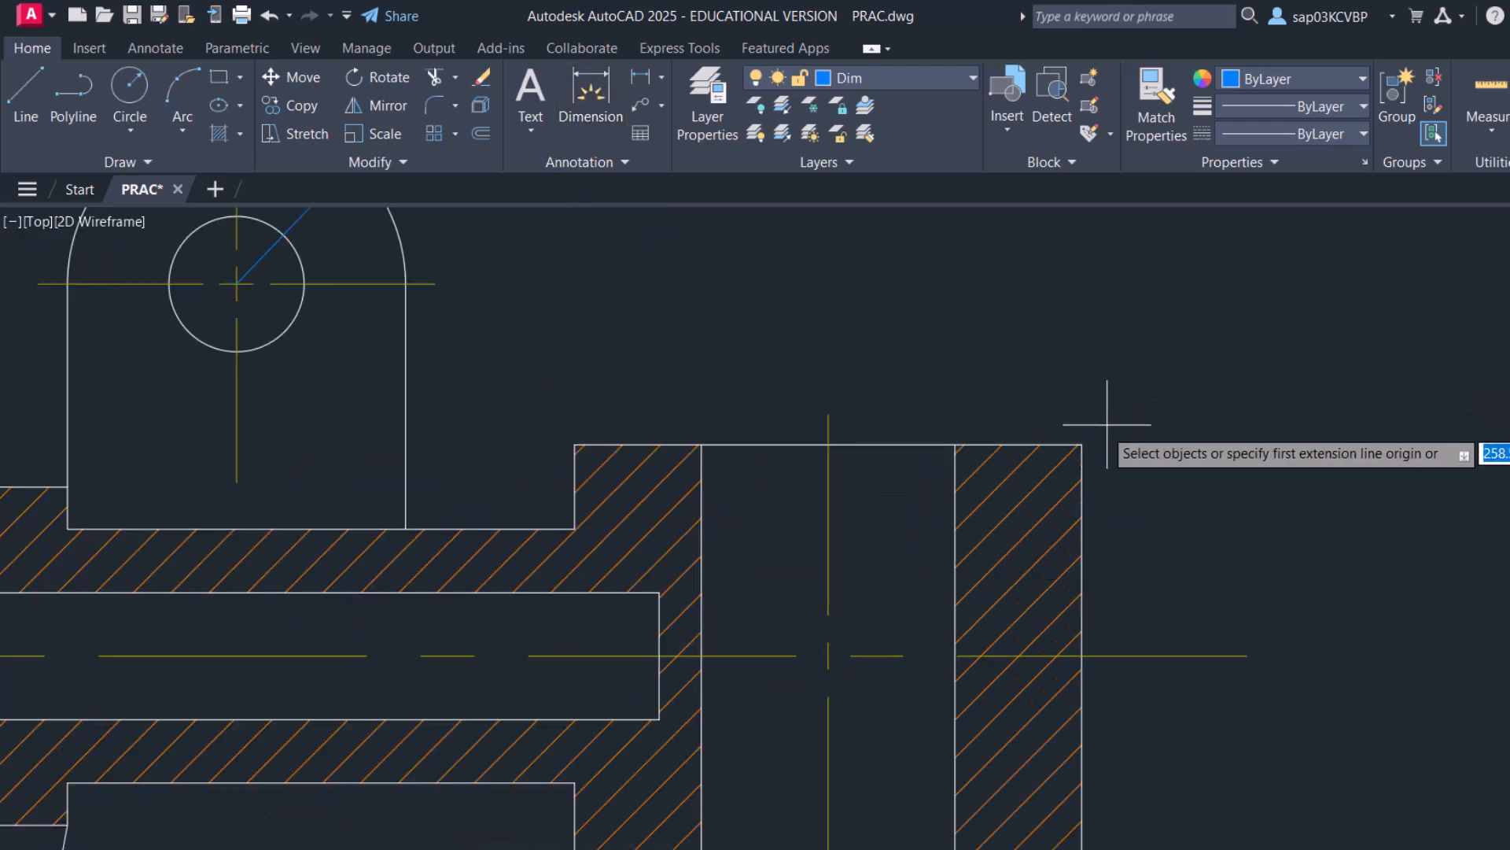
click(1081, 444)
middle_drag(1254, 641, 1198, 336)
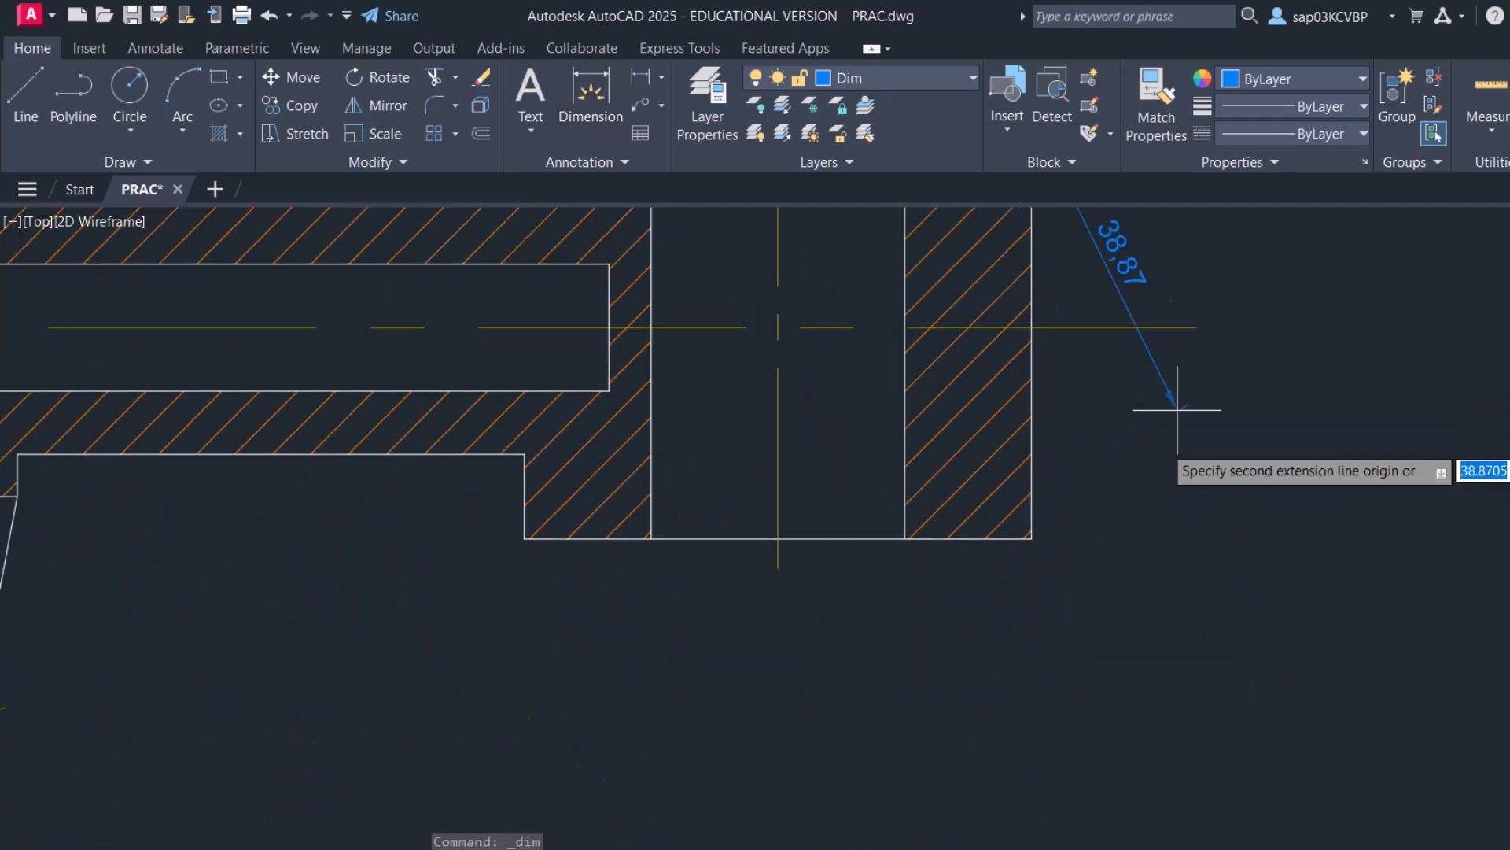
click(1031, 538)
scroll(1156, 448, down, 2)
scroll(1150, 503, down, 2)
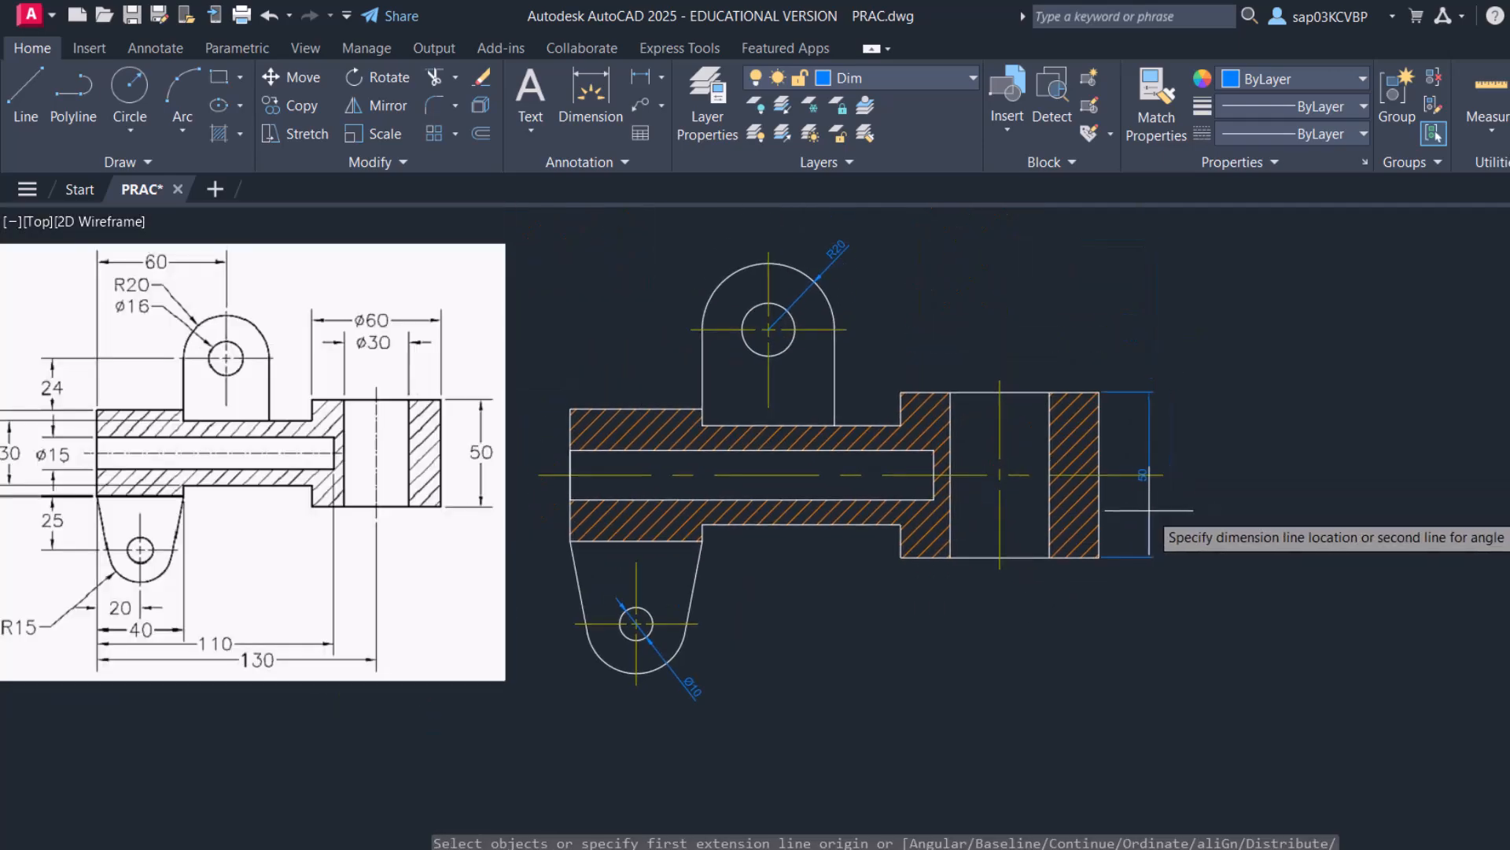
click(1149, 507)
scroll(1112, 390, up, 3)
right_click(1121, 431)
click(1126, 442)
Dimension the horizontal distance from the body's left end to the boss's vertical centreline, placed below the lower lug
scroll(1120, 443, down, 1)
middle_drag(743, 472, 938, 693)
scroll(739, 476, down, 1)
mouse_move(861, 597)
middle_down()
mouse_move(1062, 465)
mouse_move(994, 370)
middle_up()
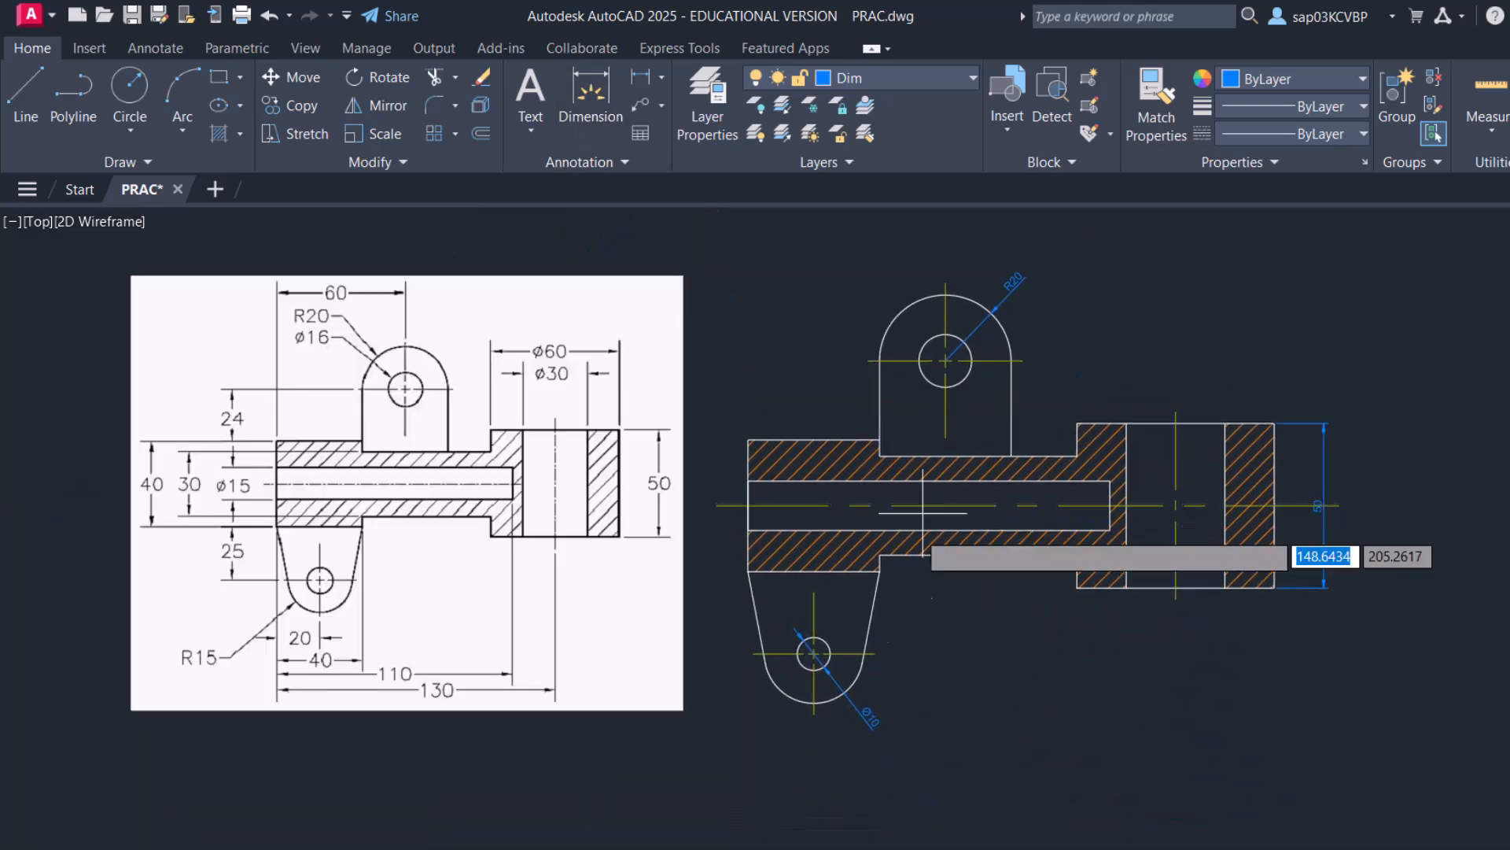
click(749, 570)
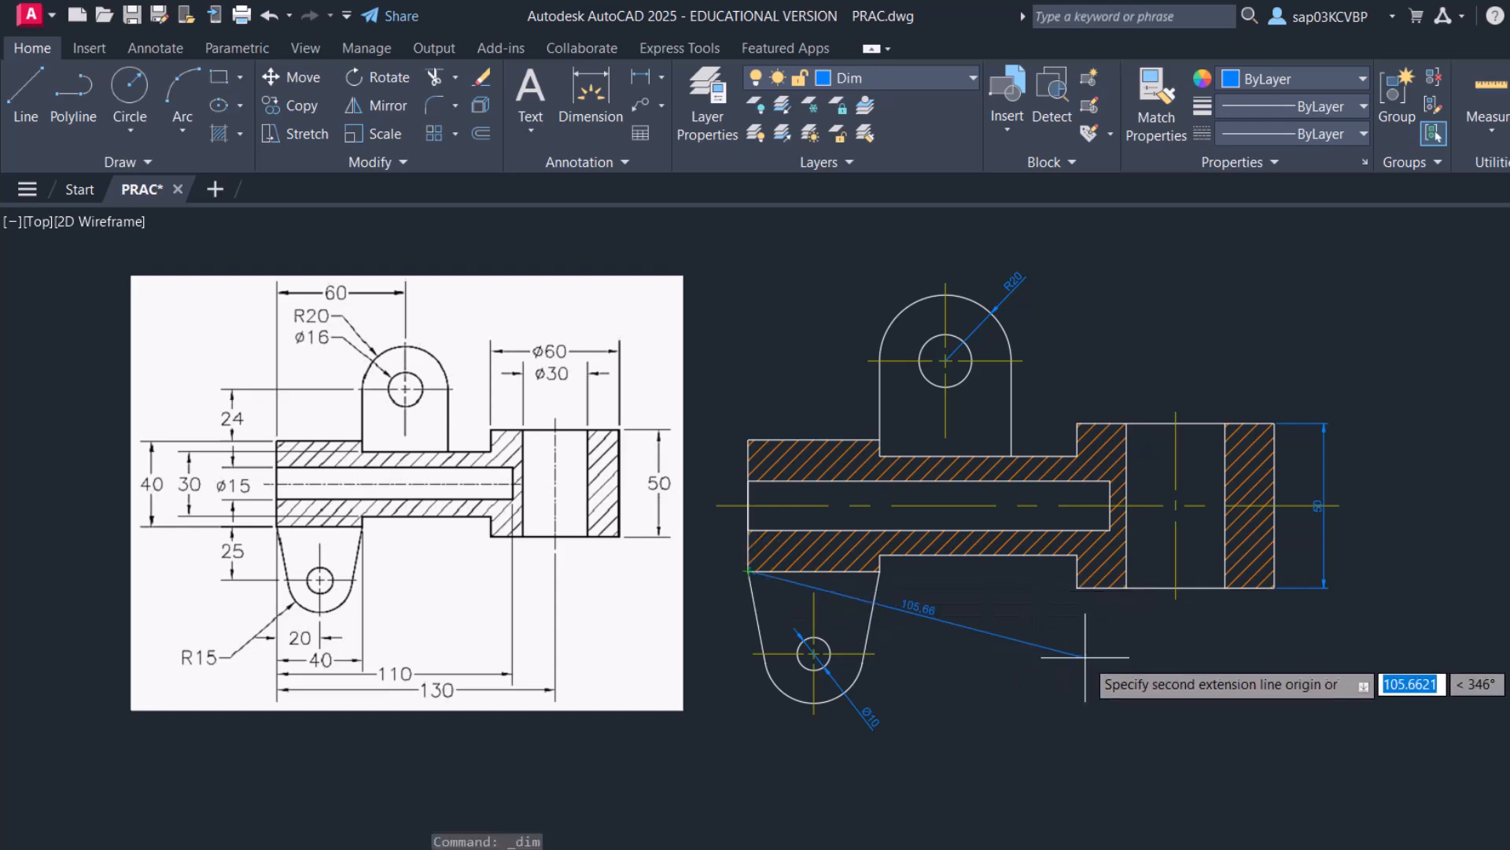
click(1176, 570)
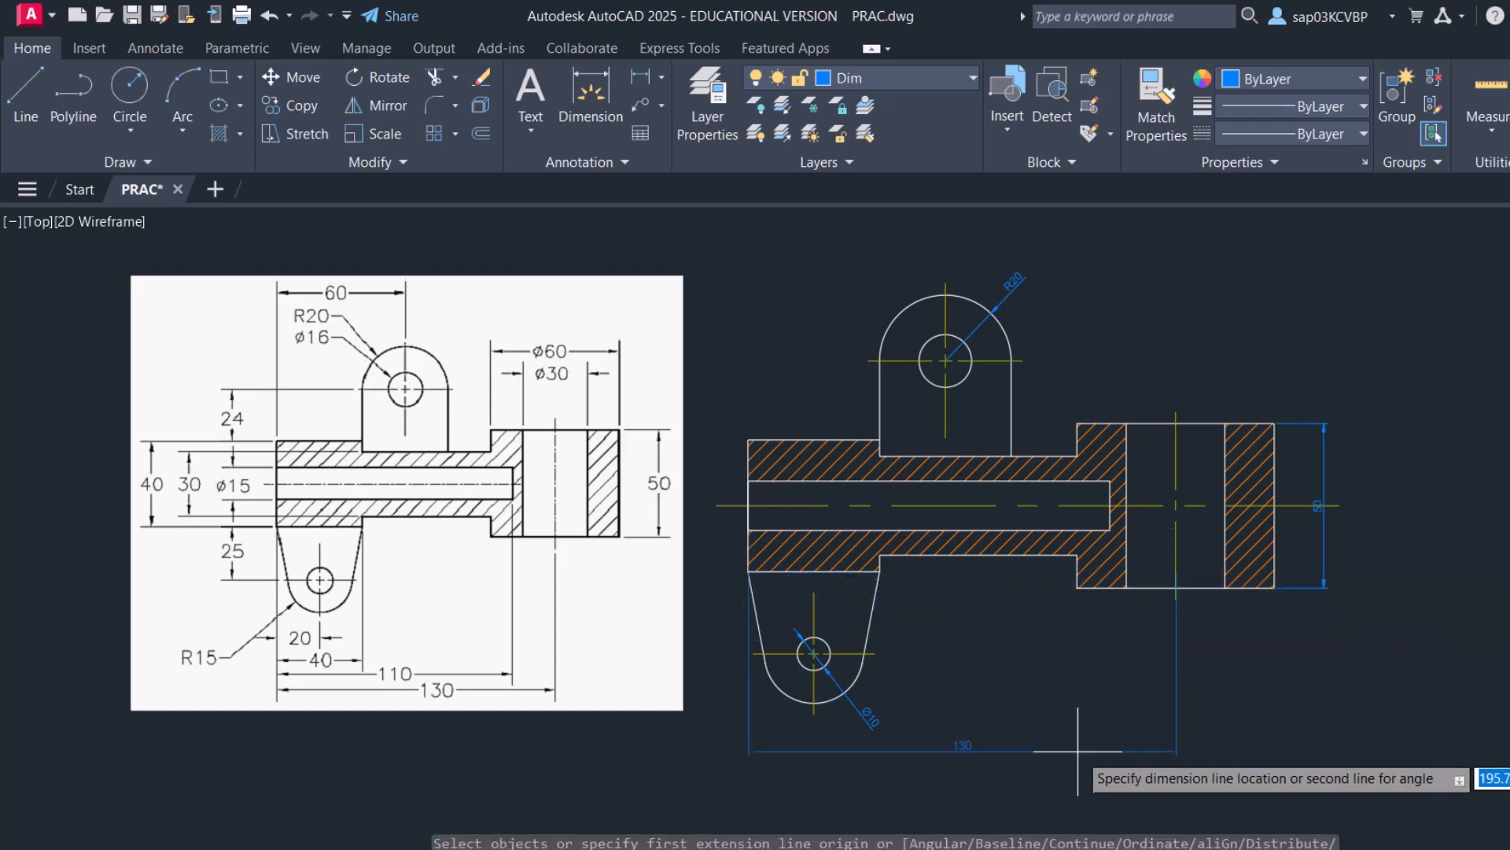
click(1086, 743)
middle_drag(1055, 626, 1066, 600)
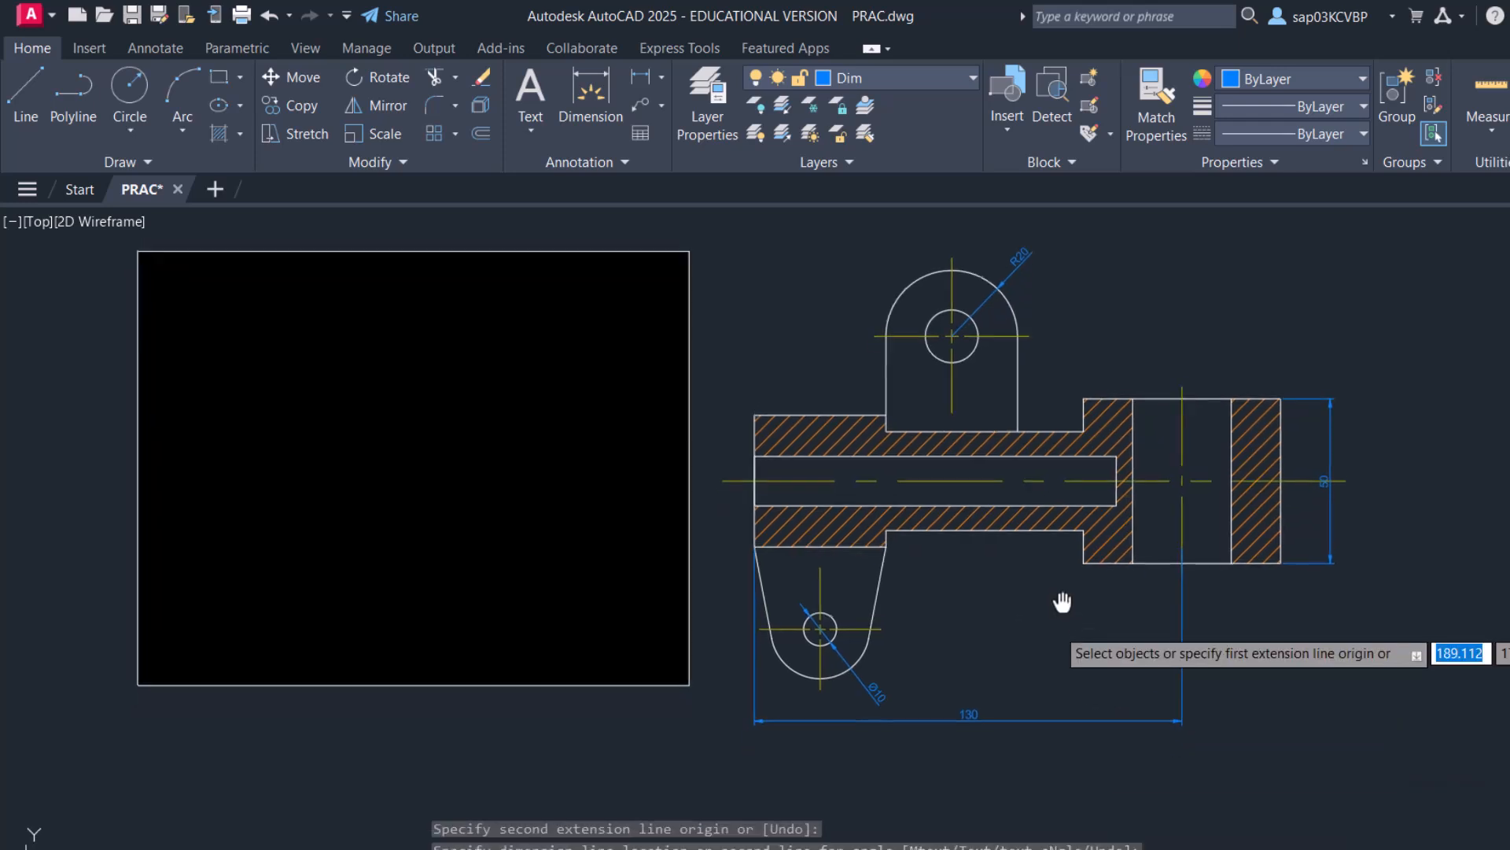
Dimension the length of the horizontal bore, with its dimension line just above the 130 dimension
click(1117, 501)
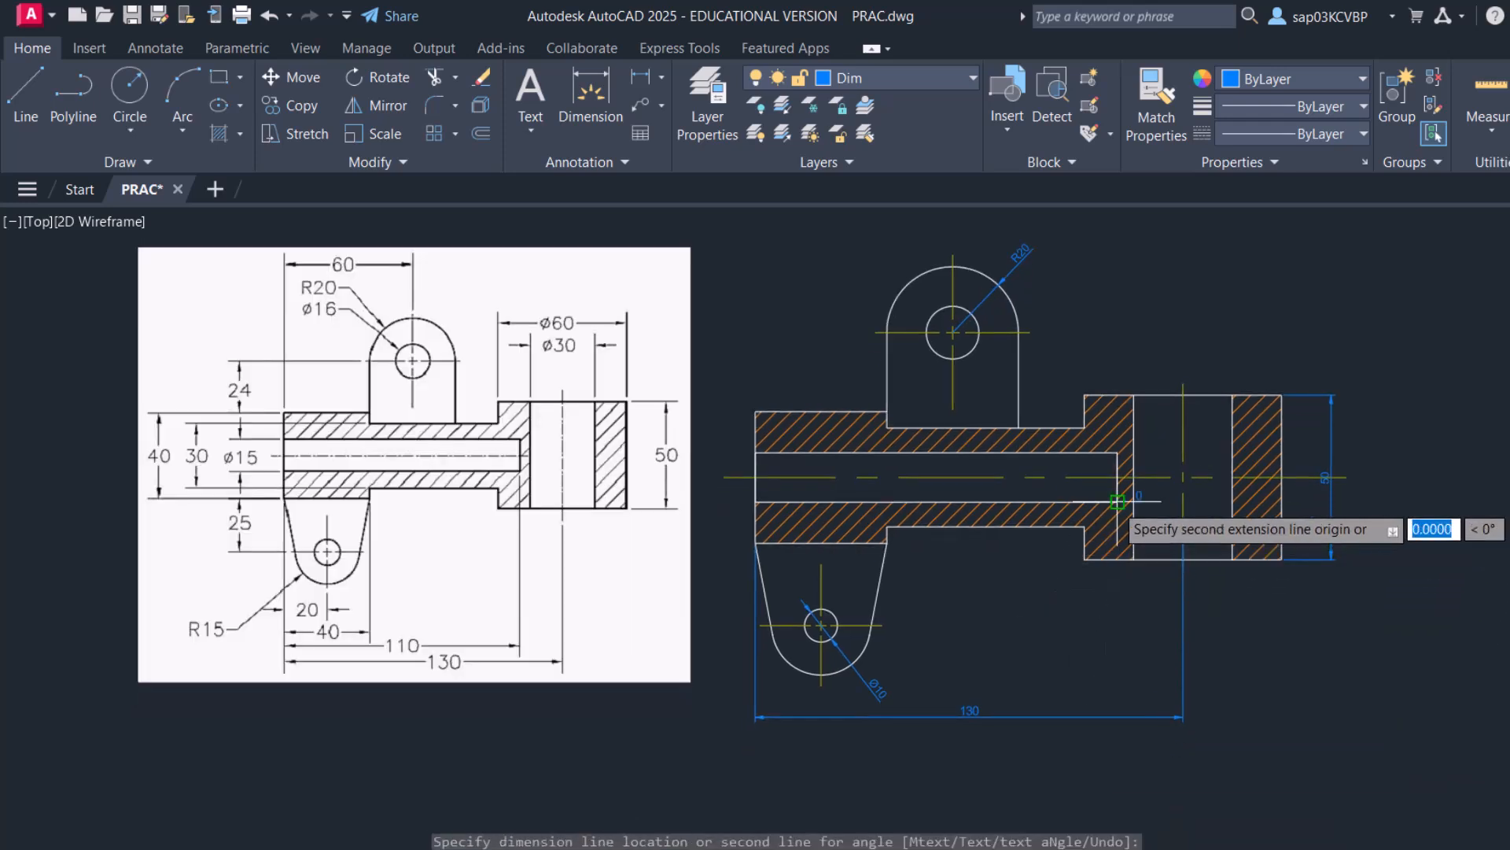
click(757, 501)
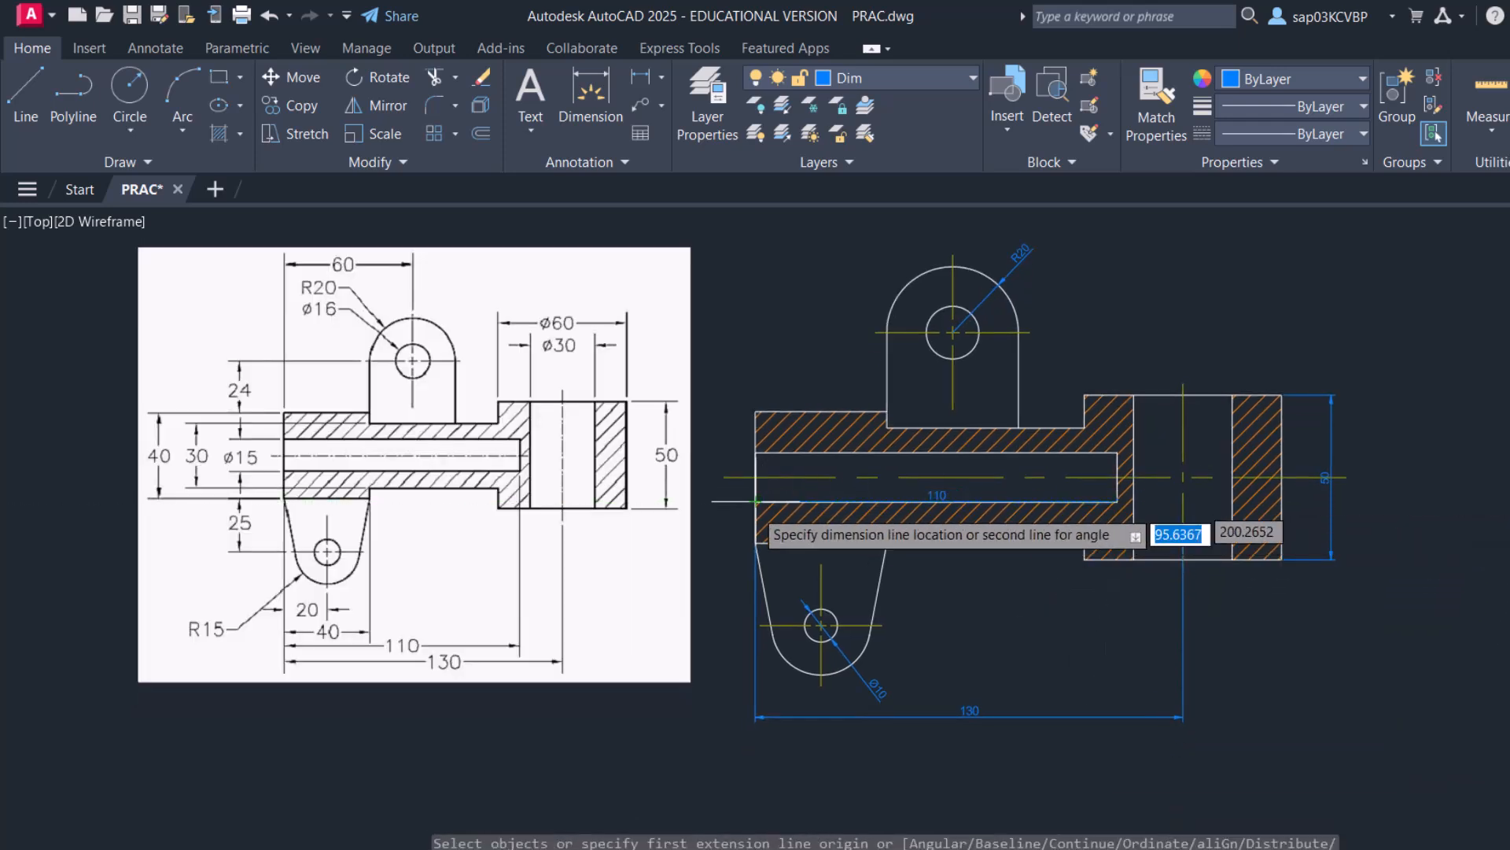
scroll(869, 702, up, 4)
click(883, 704)
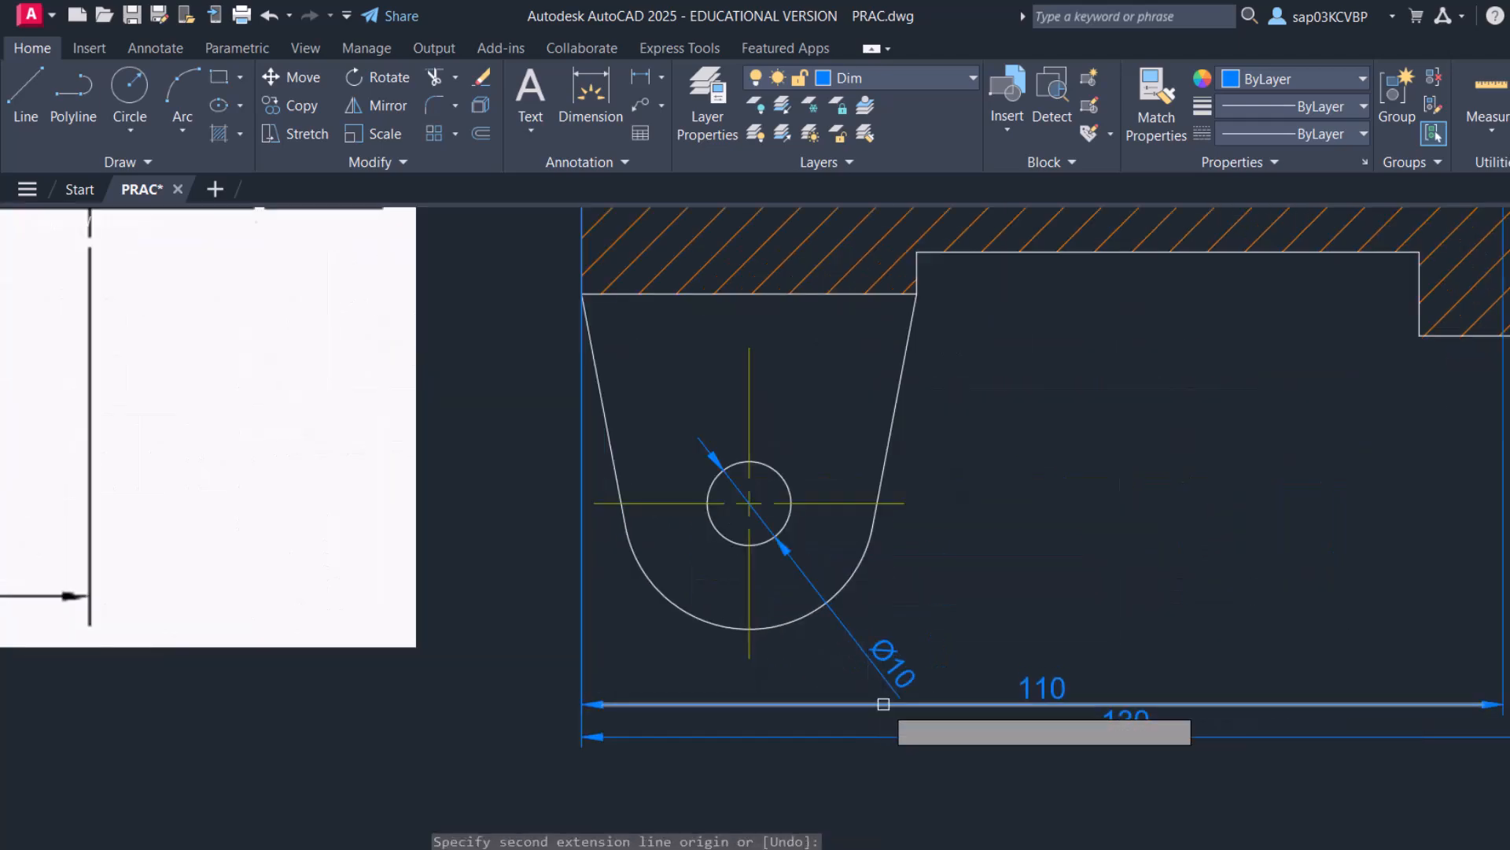
right_click(1102, 593)
click(1154, 175)
Move the 130 dimension line straight down by about 17 units
scroll(1143, 679, down, 2)
middle_drag(1143, 678, 1075, 535)
click(1079, 608)
click(1059, 566)
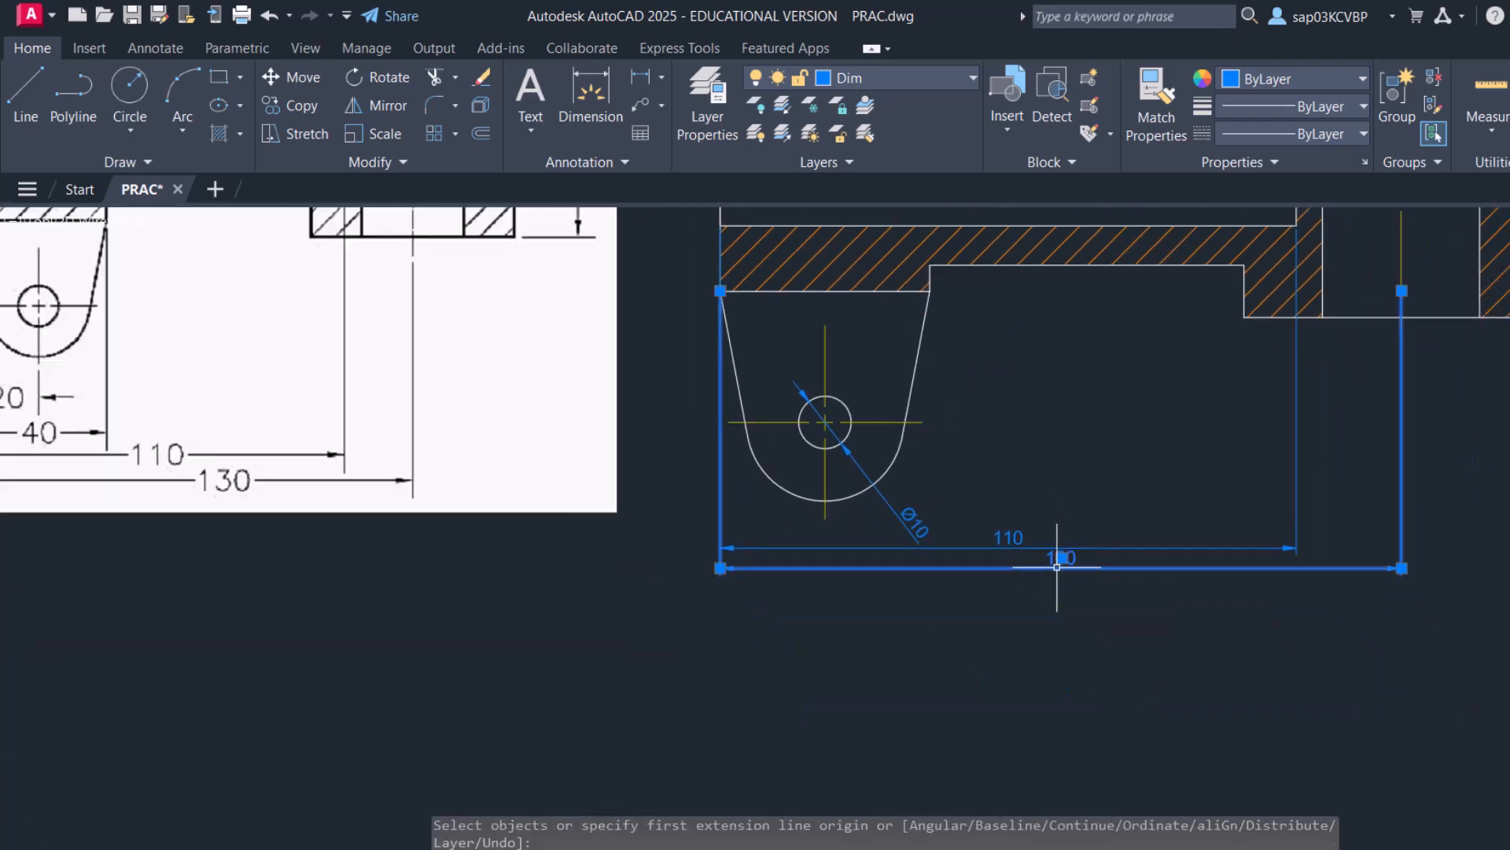
click(1062, 558)
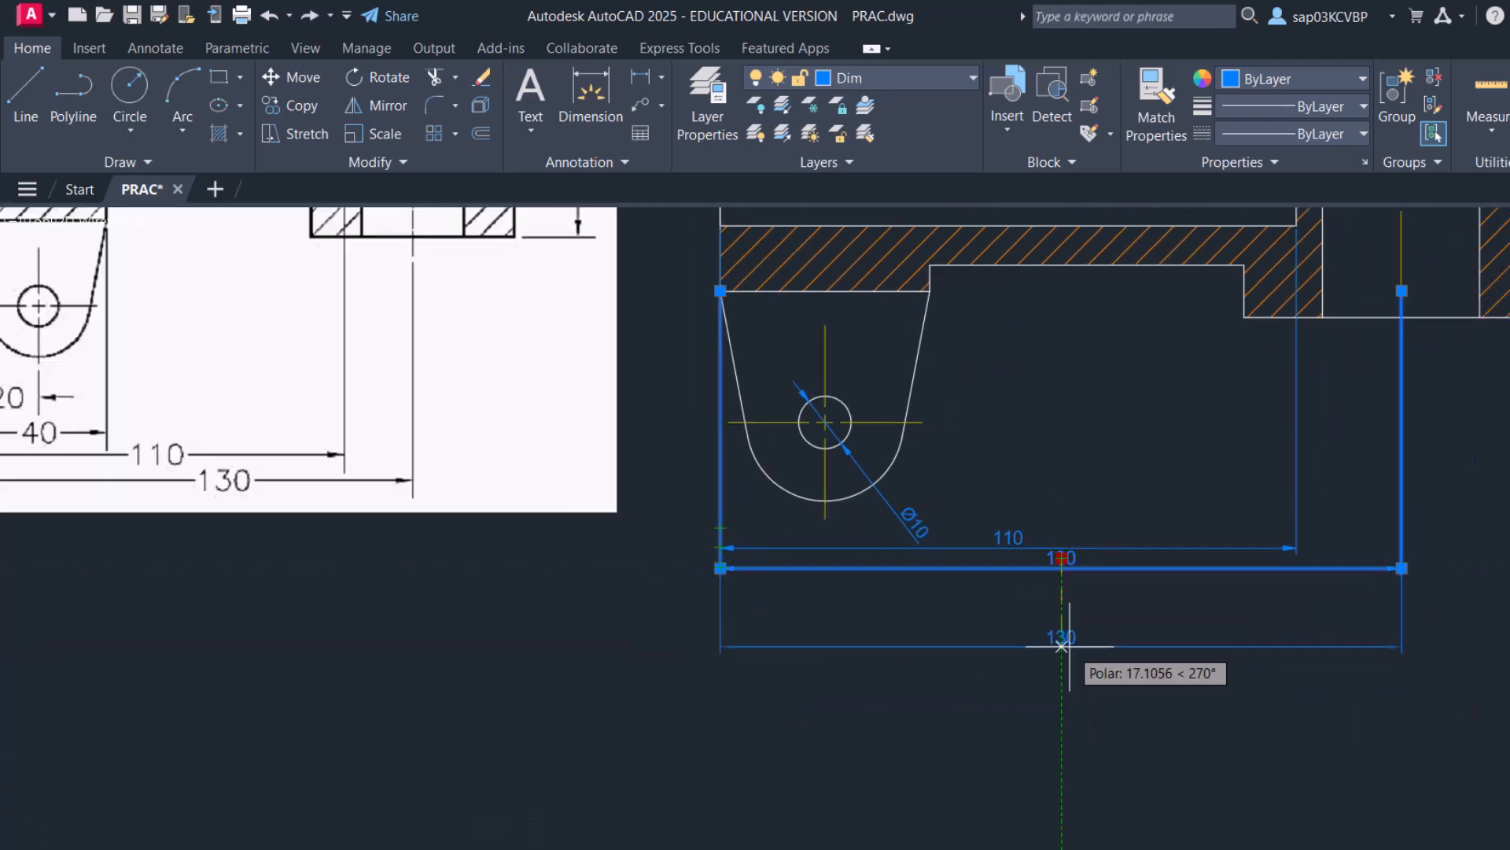
click(1061, 647)
key(Escape)
Move the 110 dimension line down, clear of the lower lug's diameter text and just above the 130 dimension
click(1046, 557)
click(1012, 535)
click(1009, 536)
click(1012, 602)
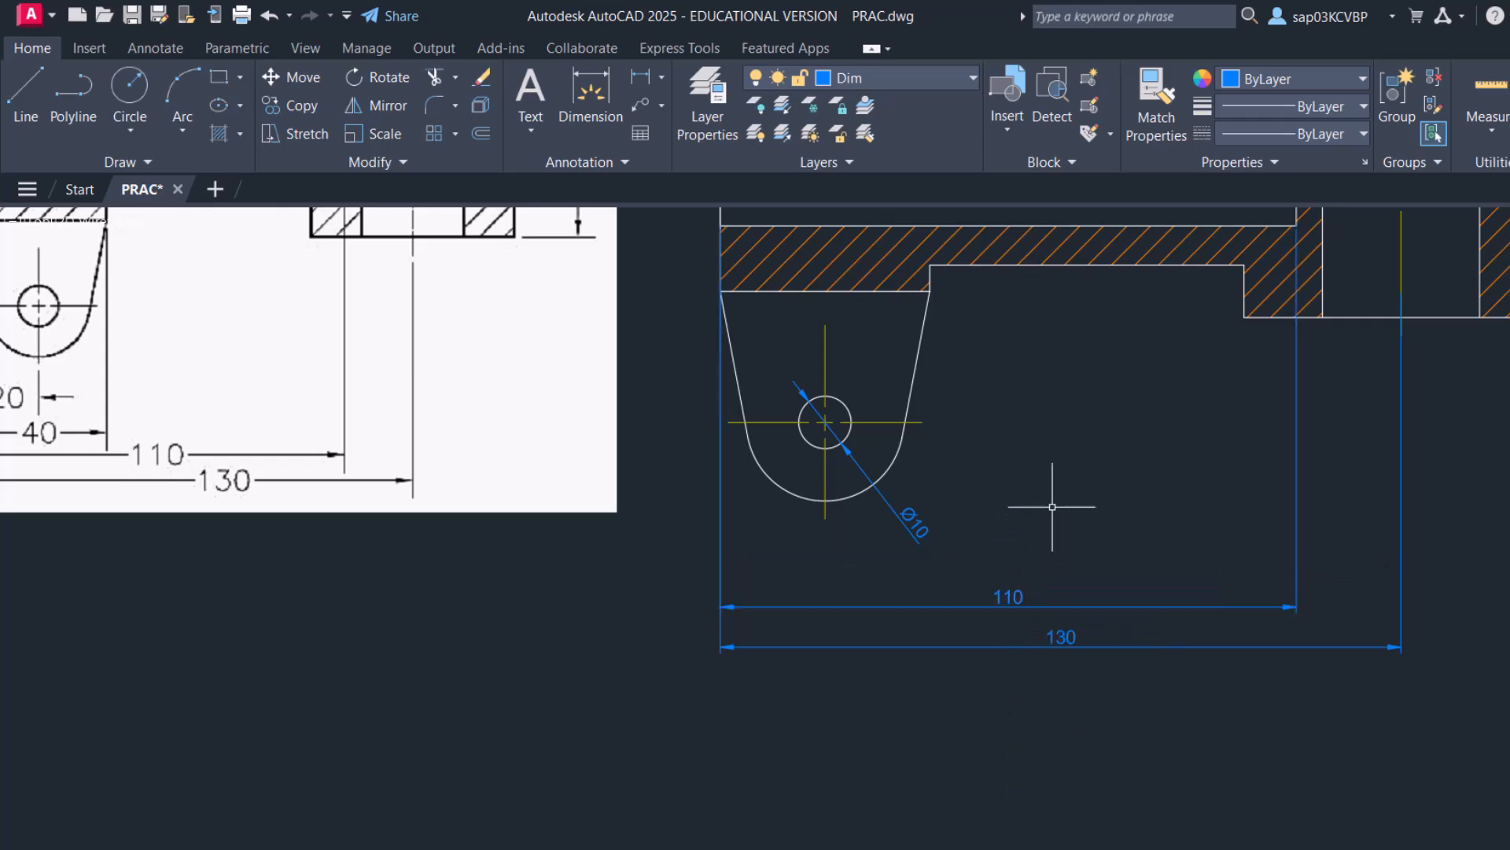
scroll(1062, 507, down, 2)
mouse_move(1072, 498)
middle_down()
mouse_move(826, 639)
mouse_move(877, 616)
mouse_move(903, 626)
middle_up()
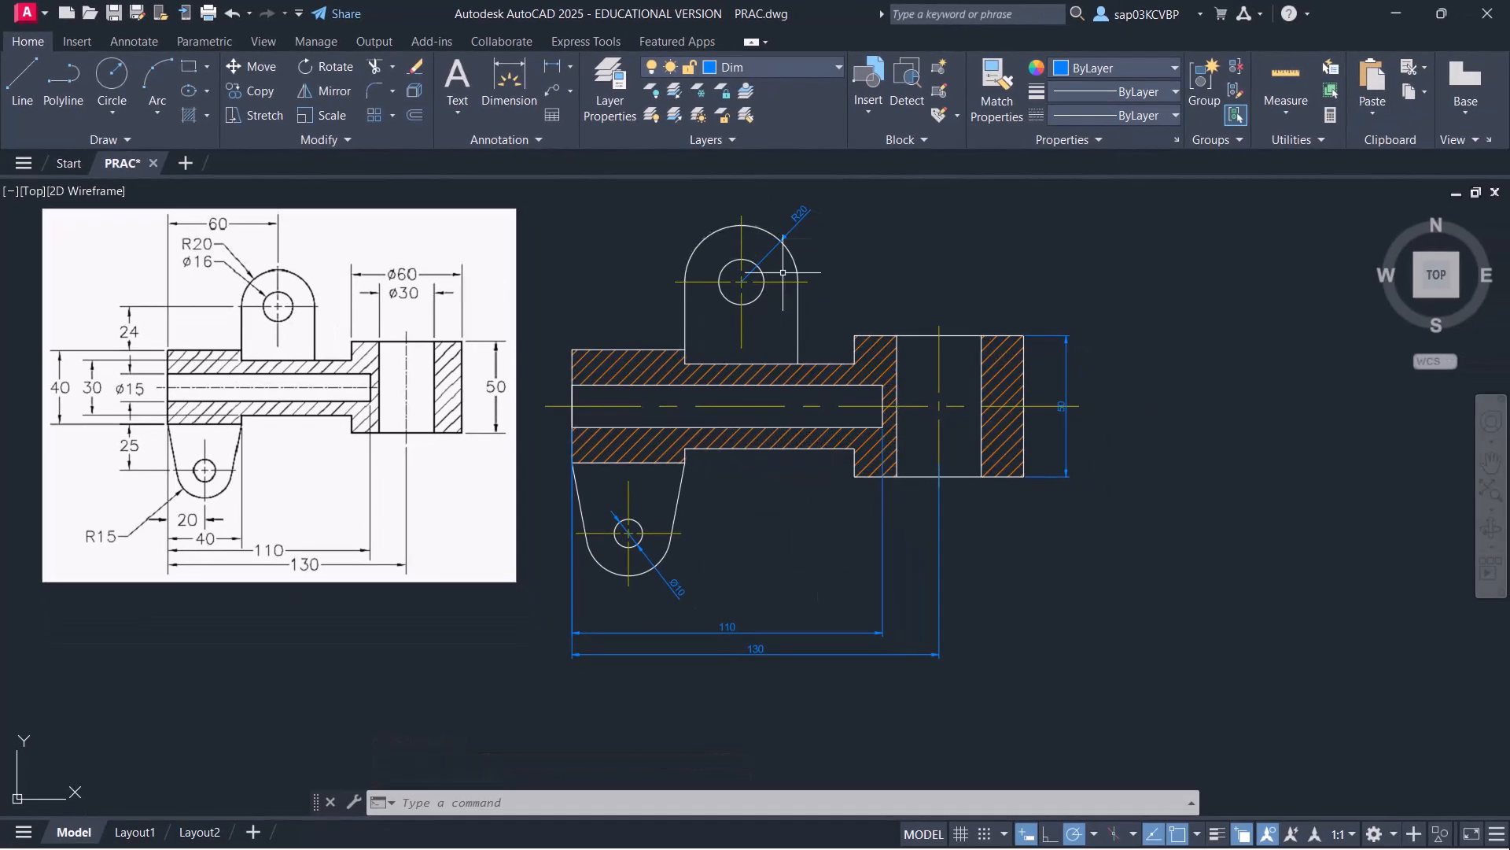
Make layer 0 current and save the drawing
click(823, 68)
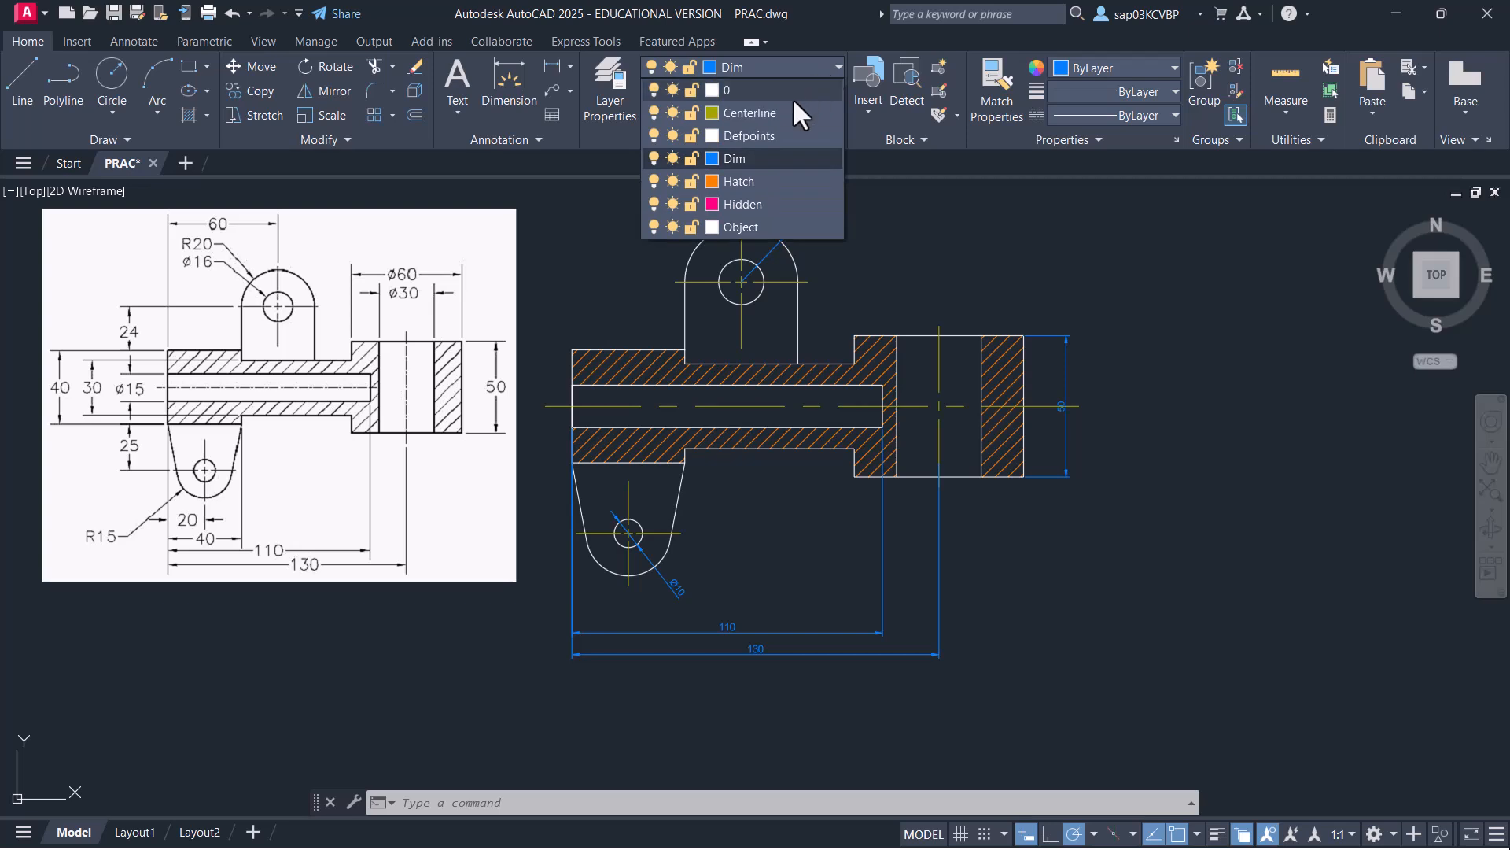
click(792, 89)
click(931, 244)
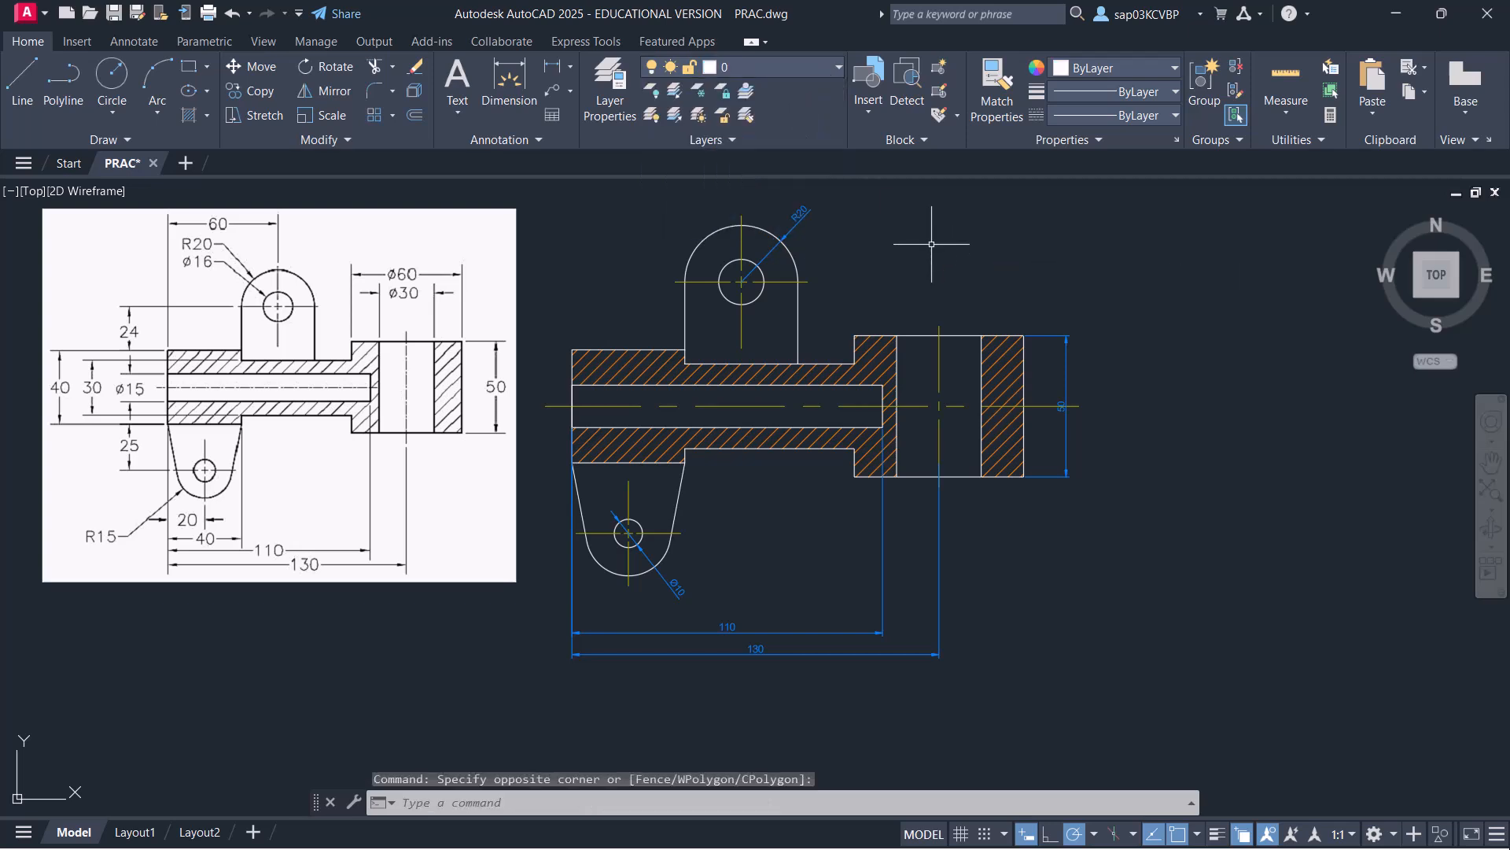
key(ctrl+s)
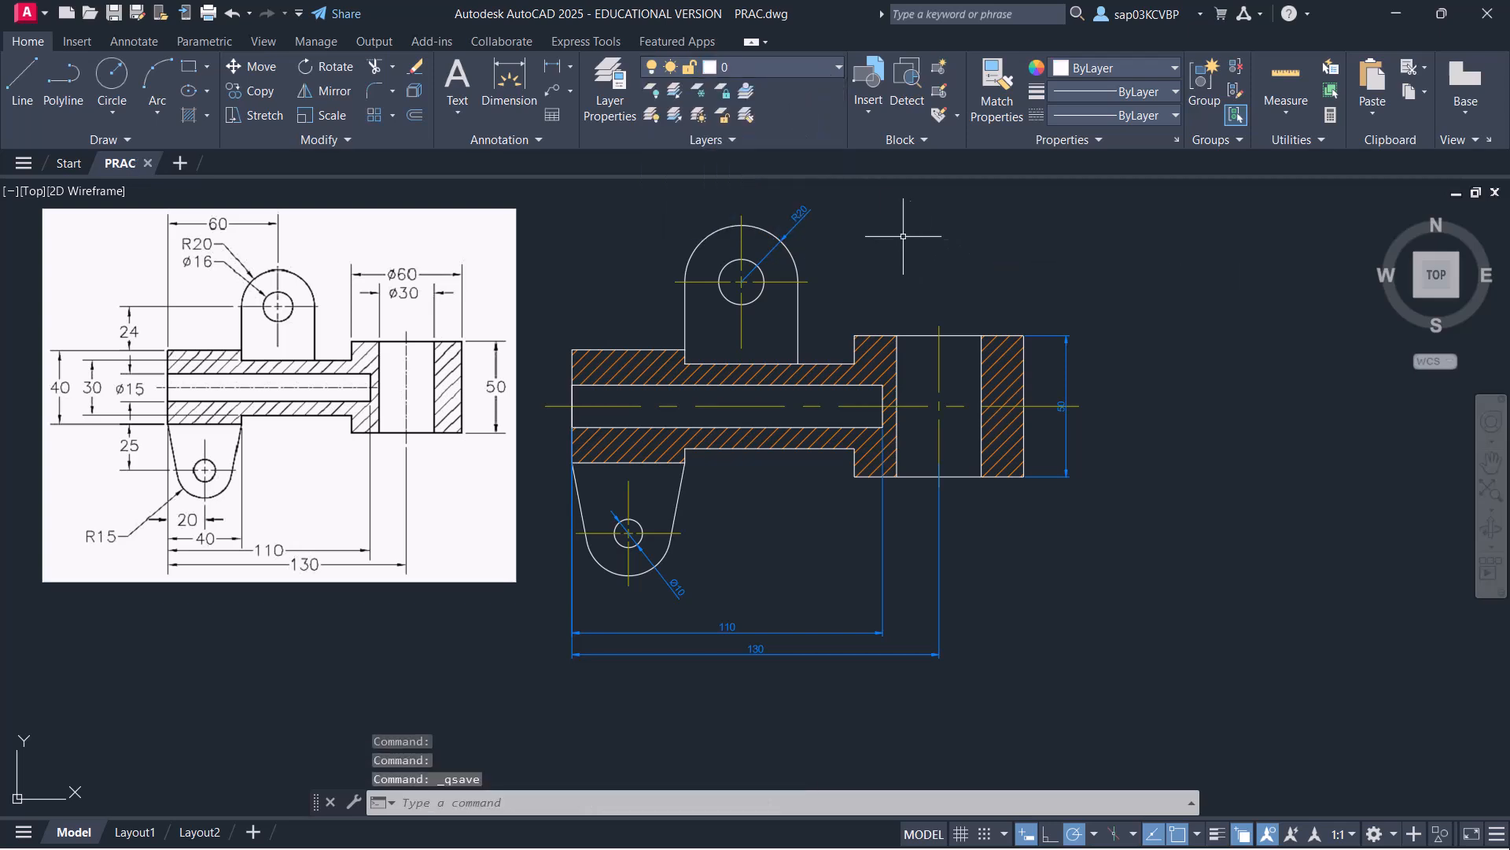
Change the Dim layer's colour to green, index 74
click(838, 68)
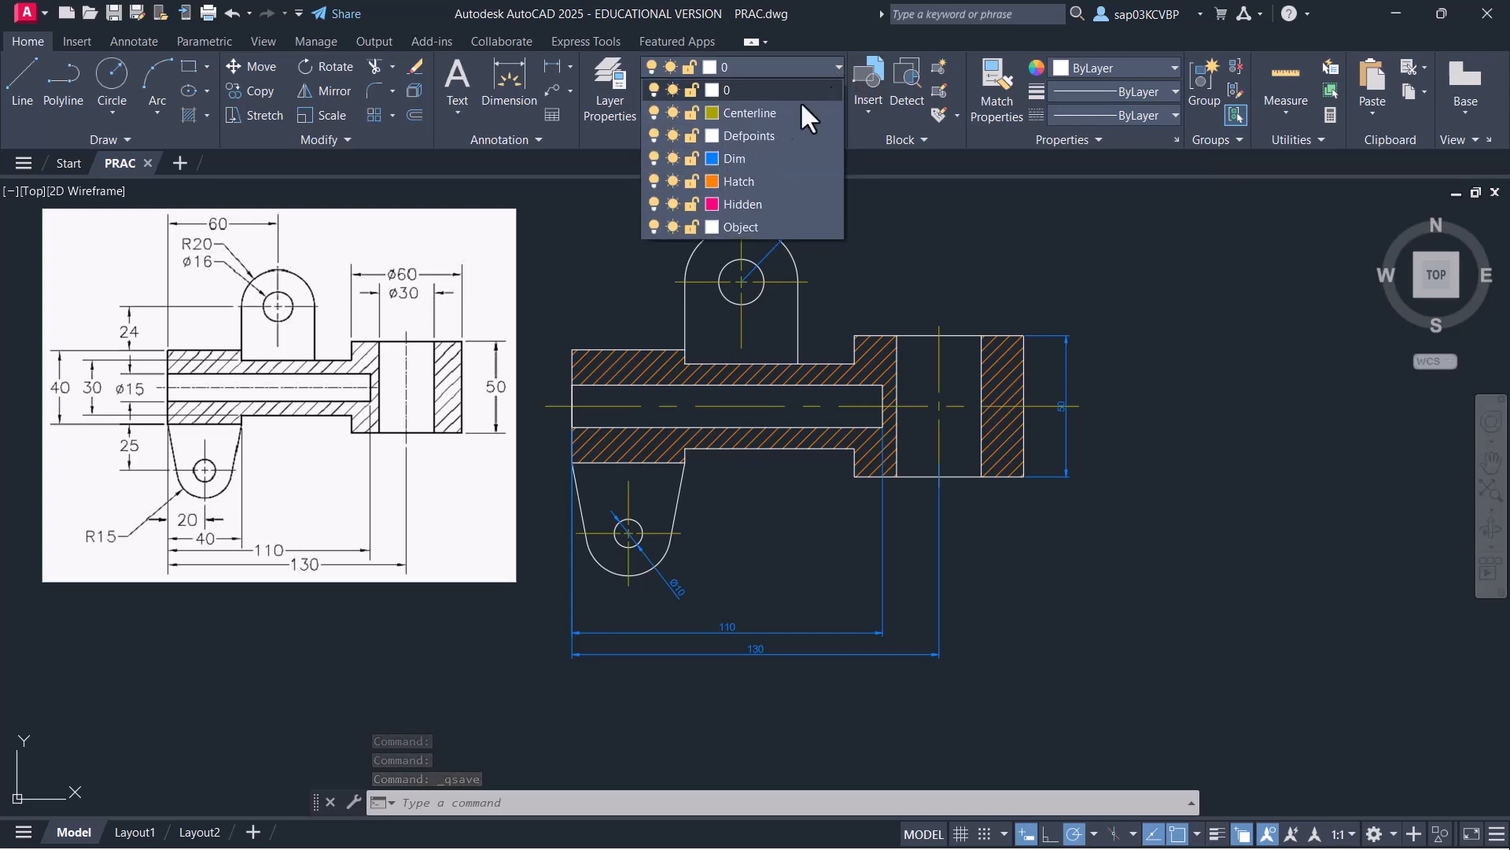
click(712, 158)
click(673, 344)
click(739, 587)
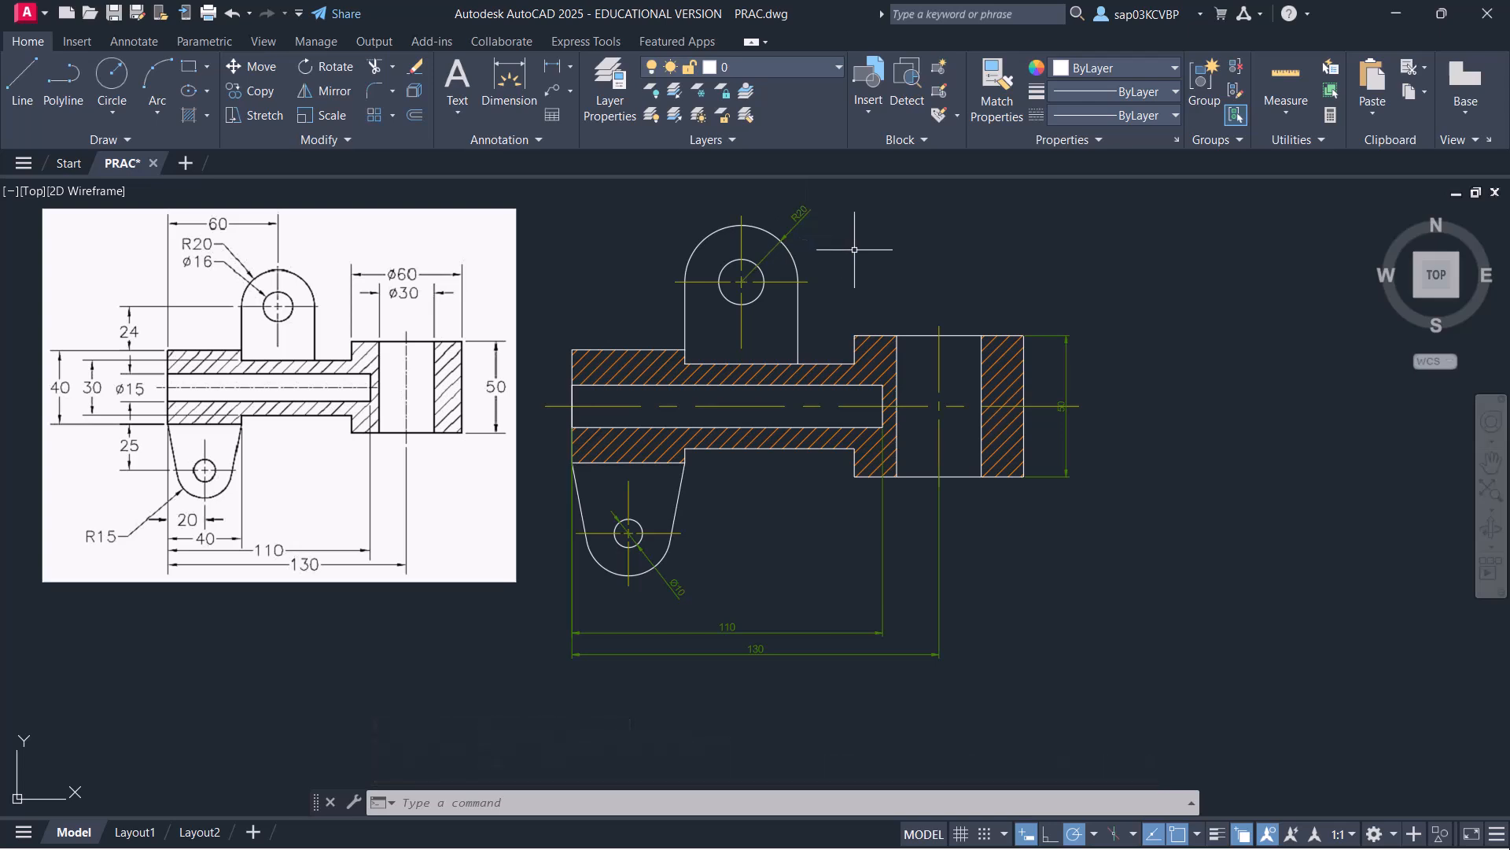
Turn the Dim layer off and back on
click(823, 67)
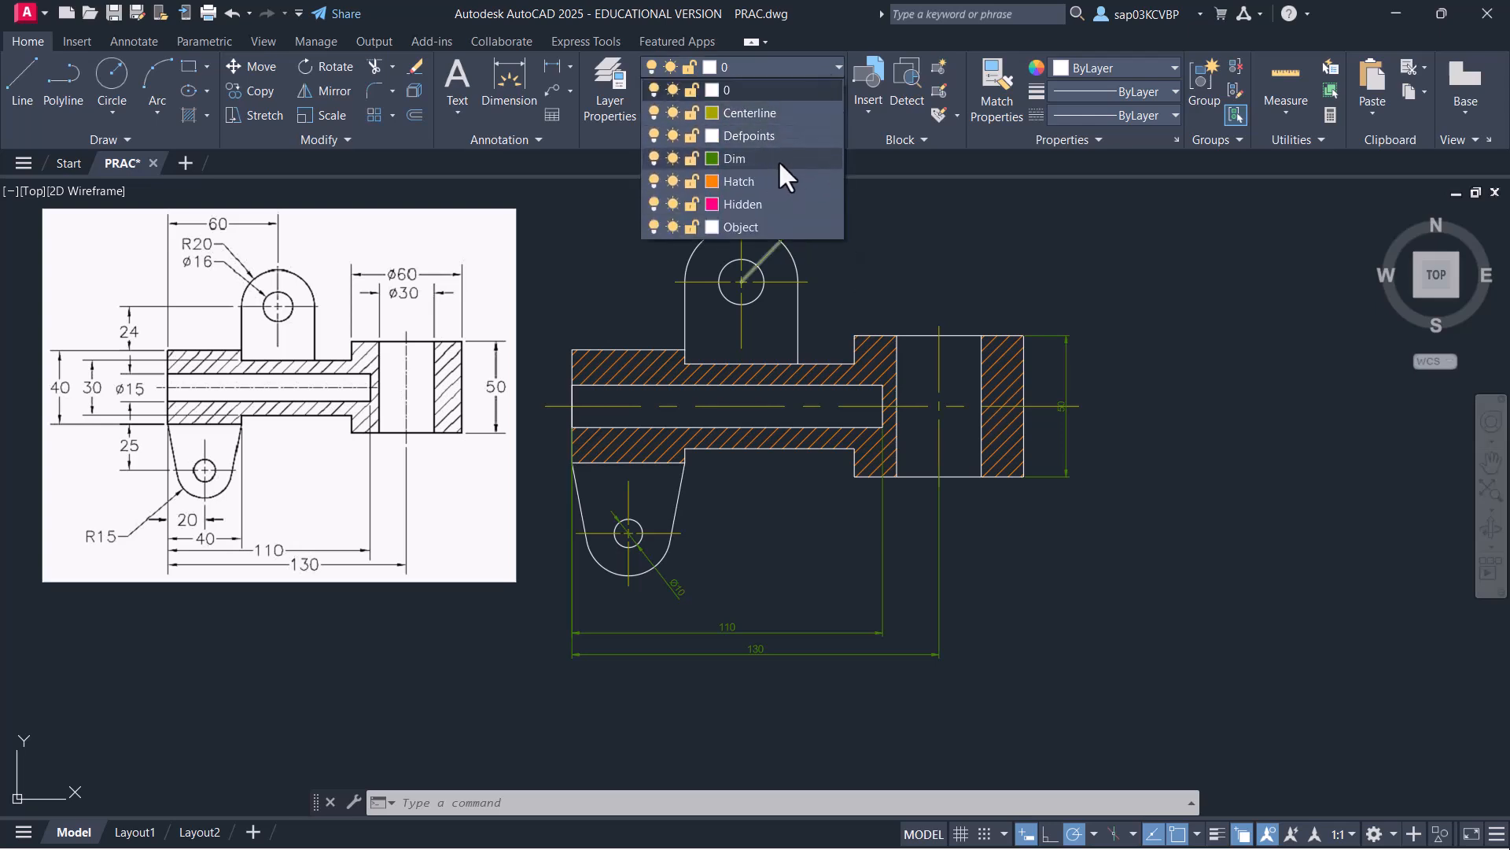
click(654, 159)
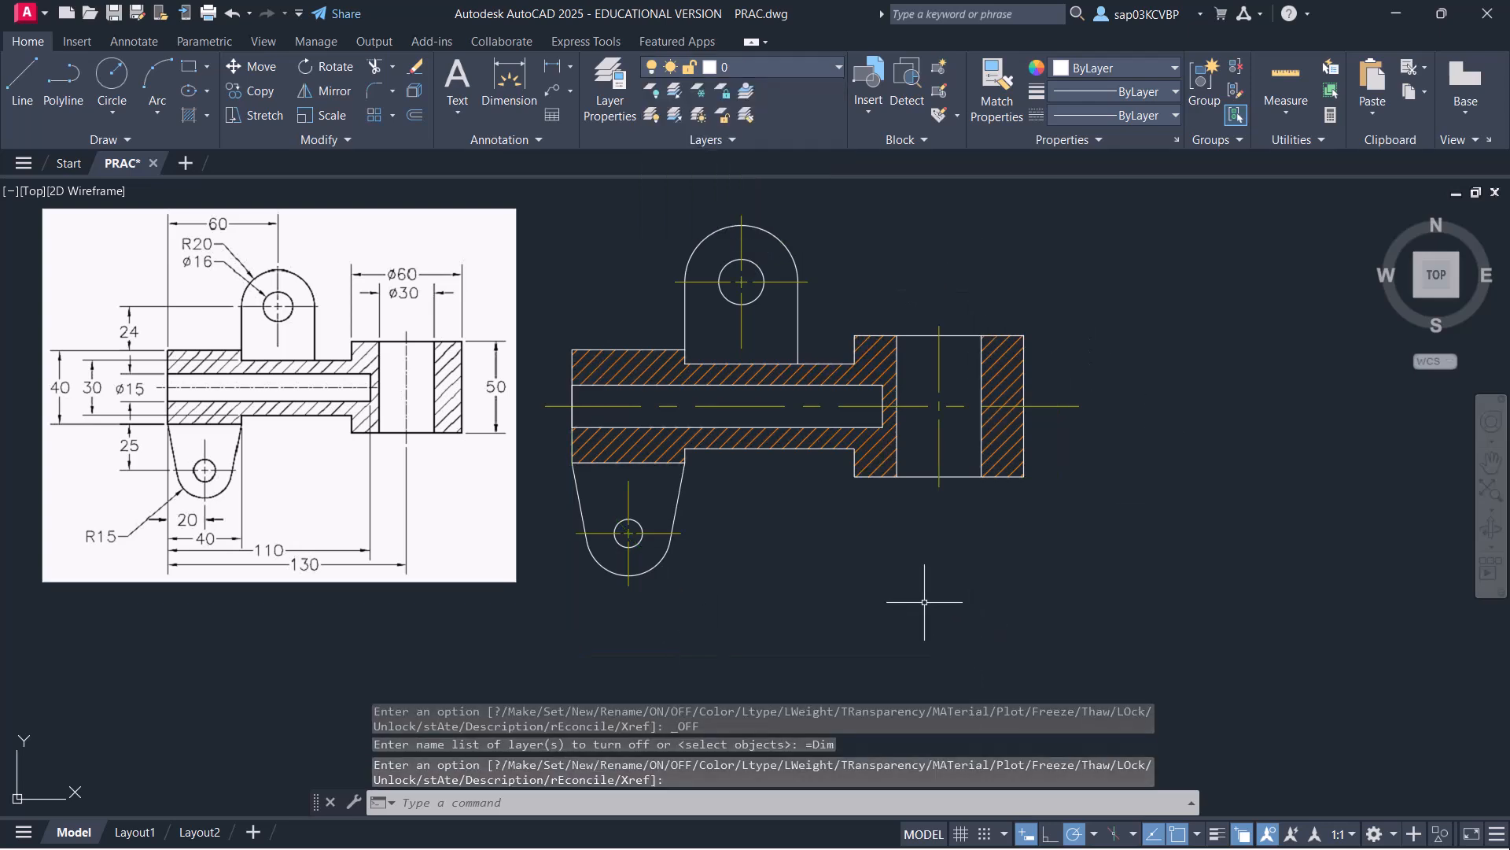
click(833, 68)
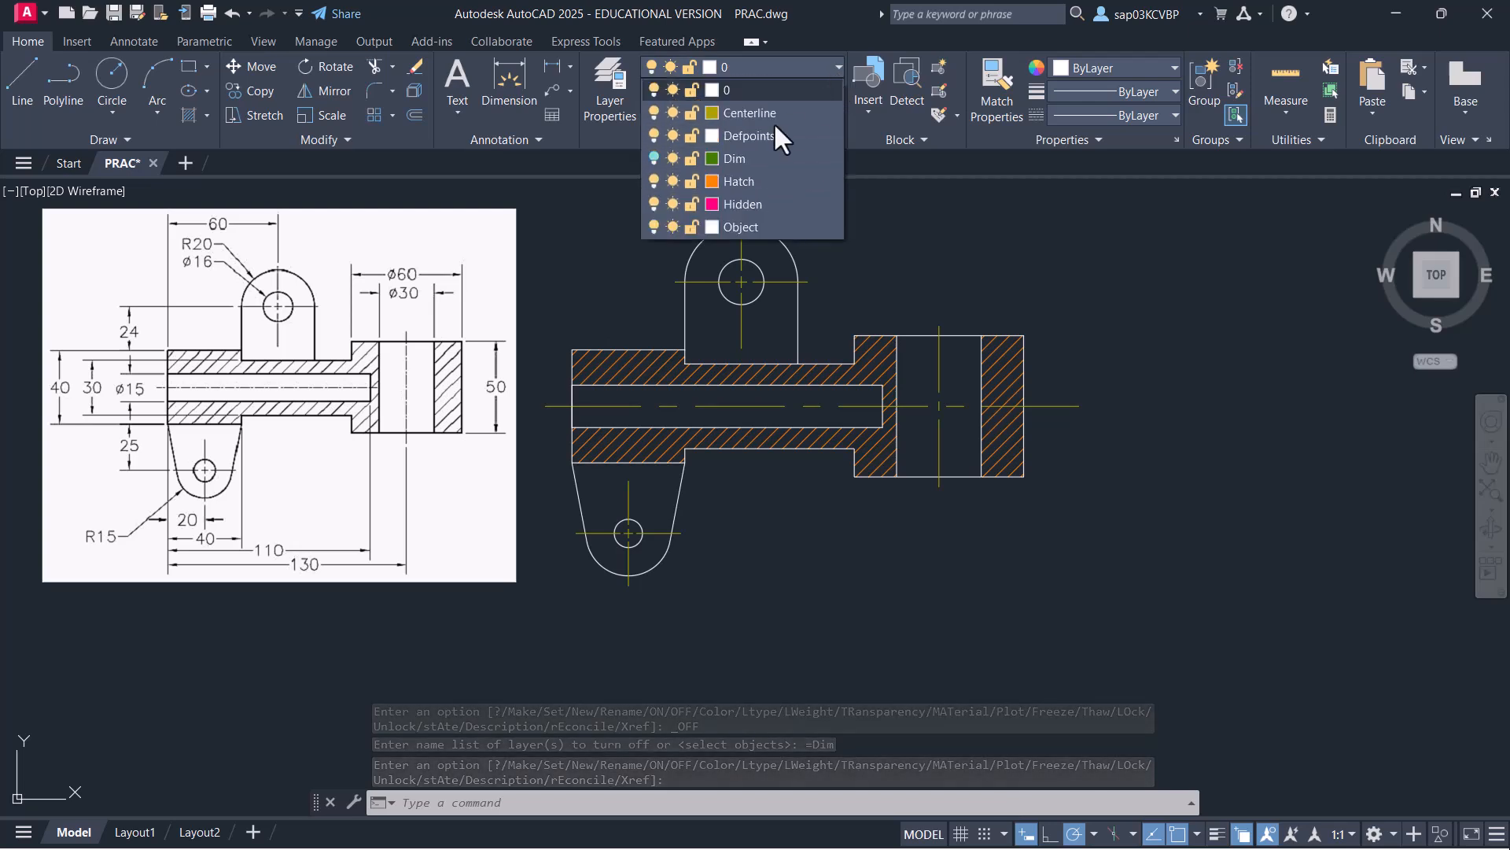
click(654, 159)
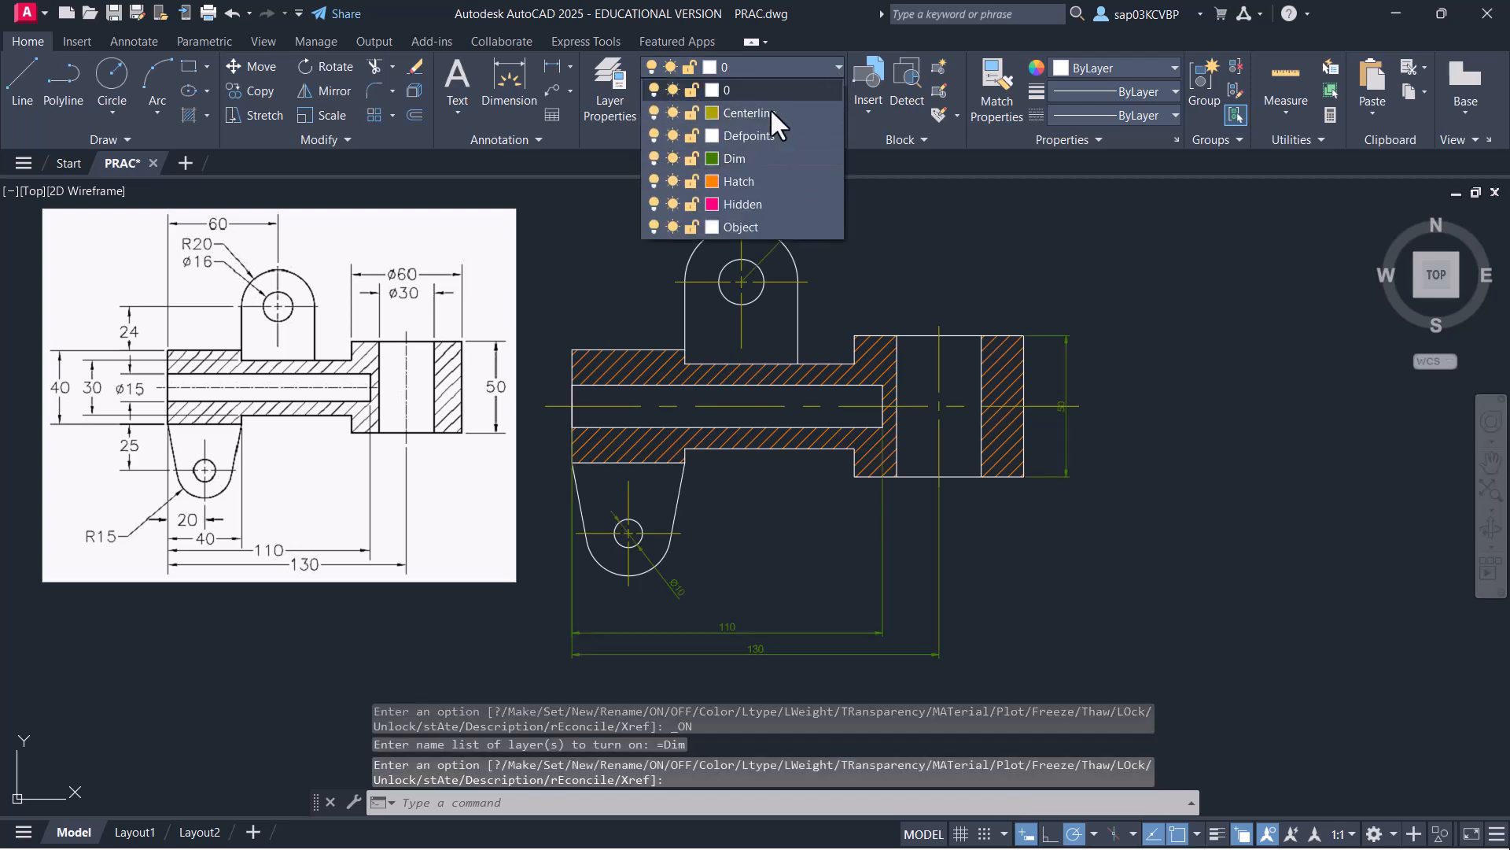
Change the Centerline layer's colour to index 124
click(712, 114)
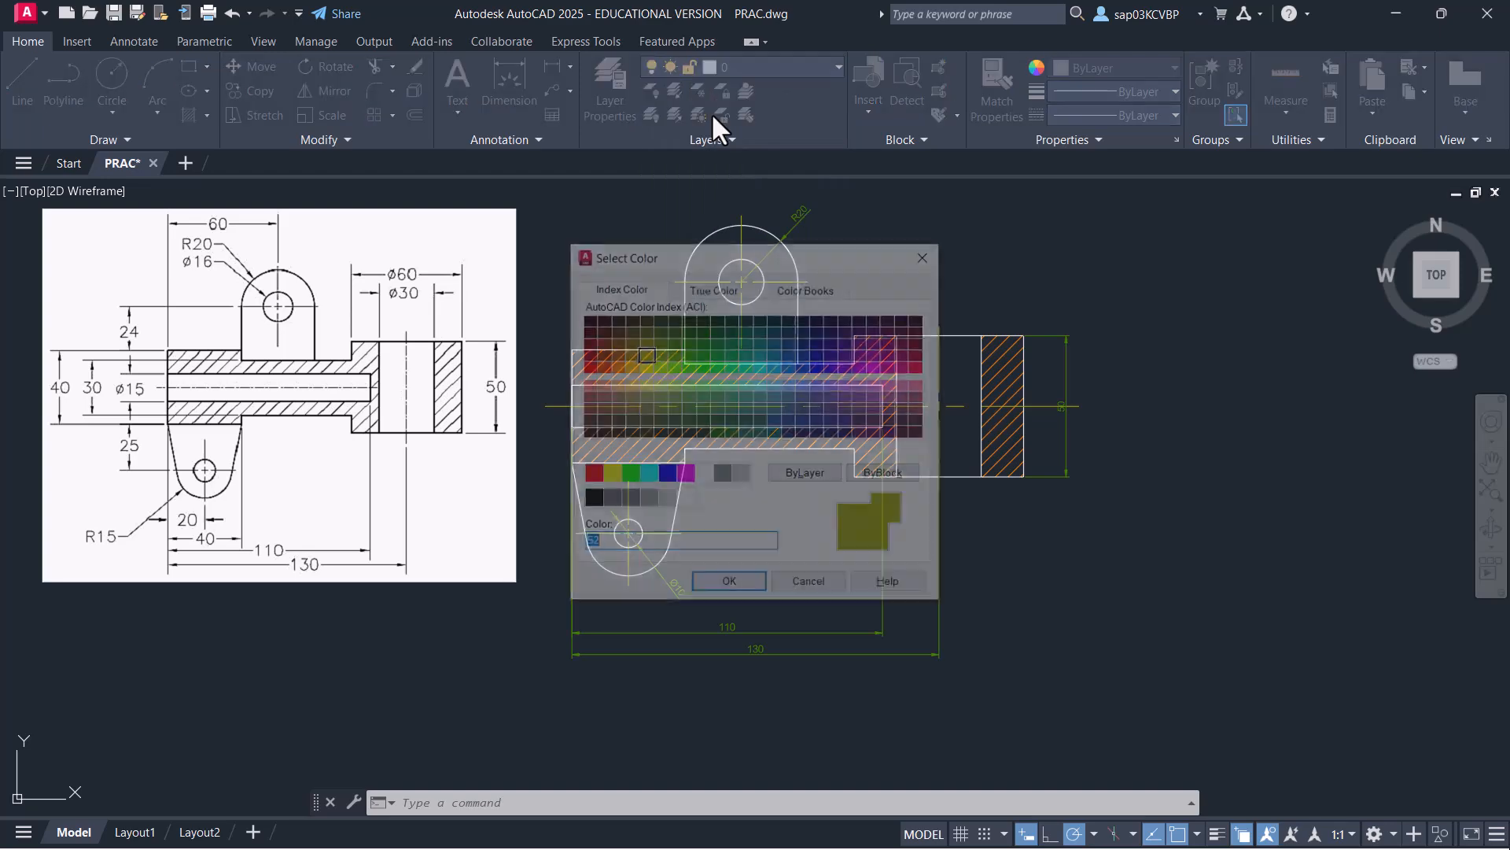
click(748, 351)
click(723, 584)
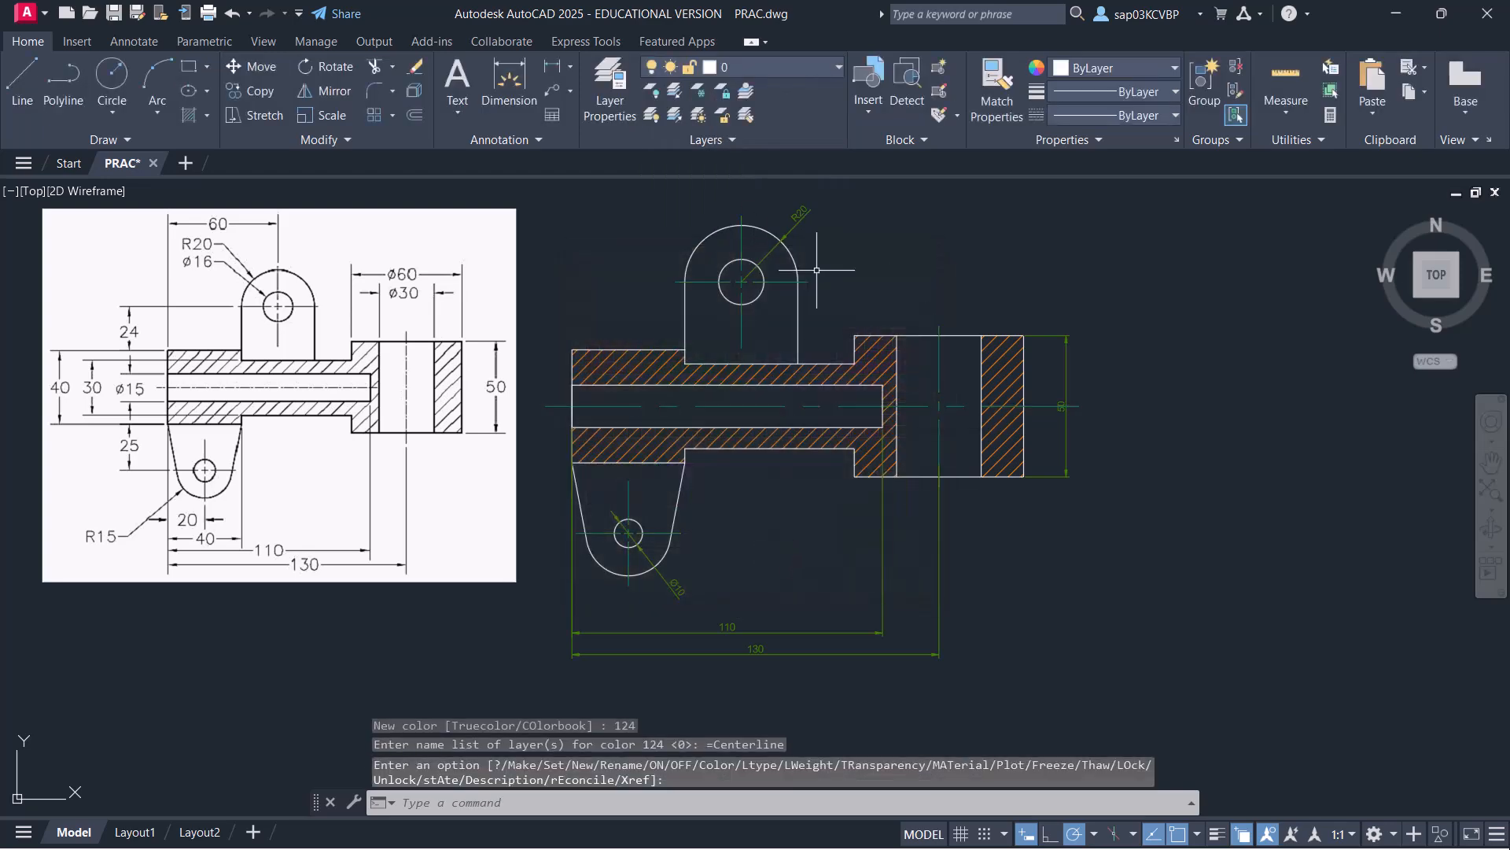
scroll(836, 386, up, 2)
mouse_move(765, 364)
middle_down()
mouse_move(699, 458)
mouse_move(918, 390)
mouse_move(836, 394)
middle_up()
scroll(918, 390, down, 1)
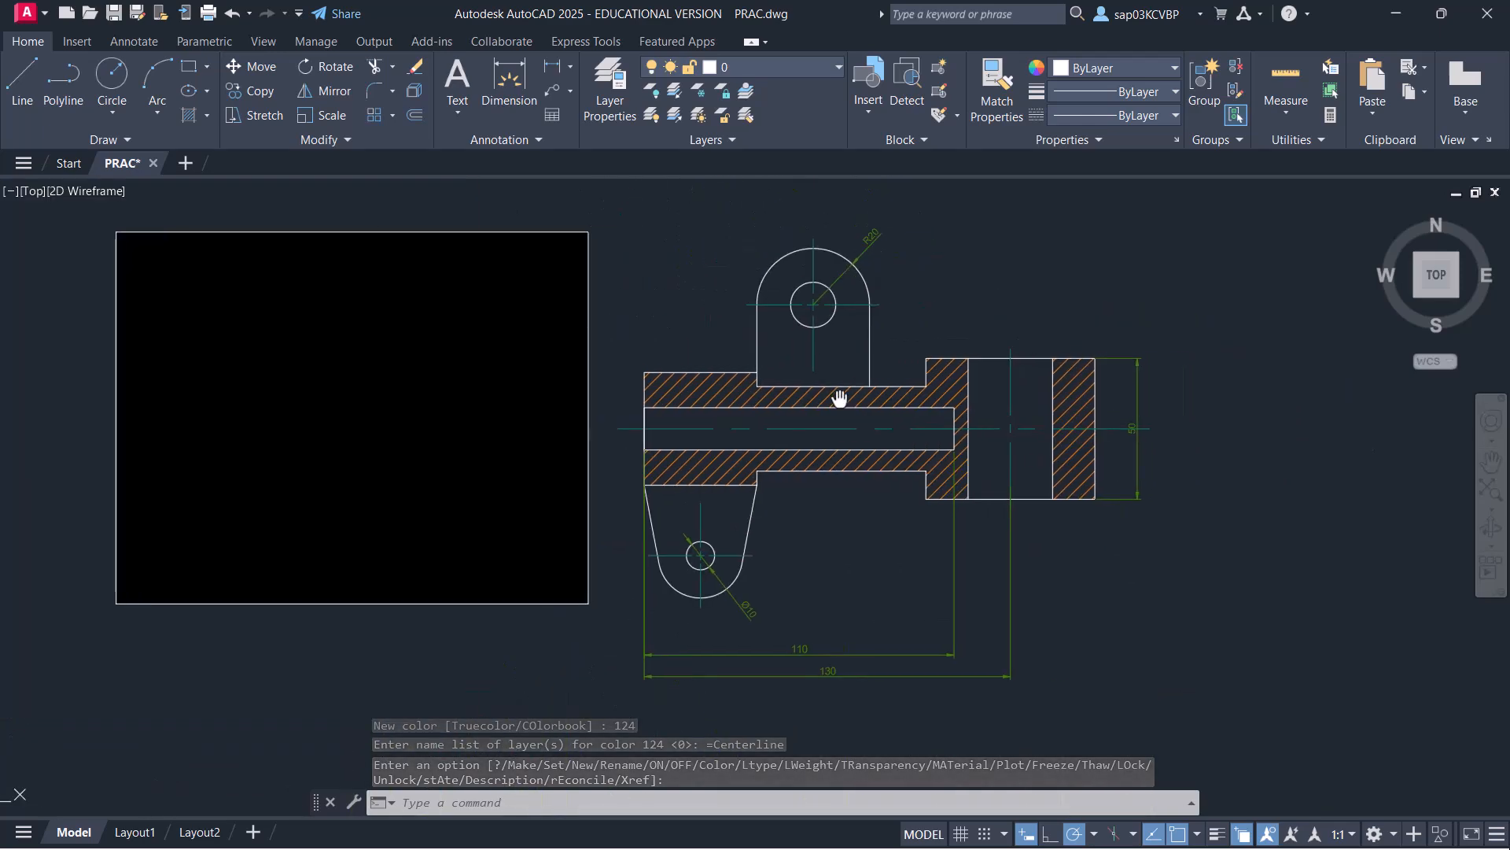
Review the Centerline, Dim, Hatch, Hidden, Object and Defpoints layers in the Layer Properties Manager
click(620, 103)
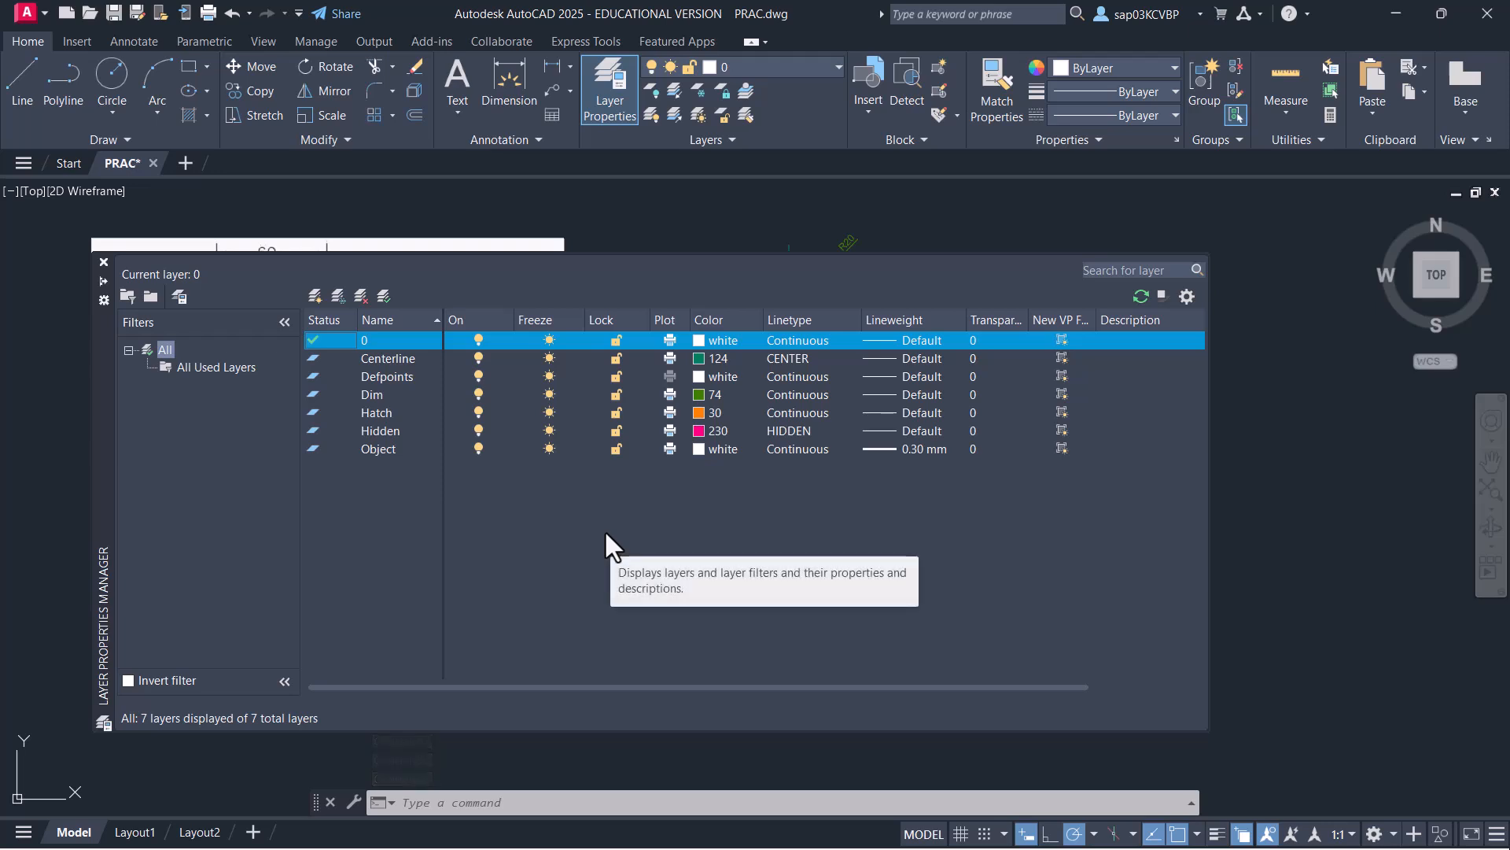
click(385, 360)
click(390, 394)
click(389, 412)
click(391, 433)
click(384, 450)
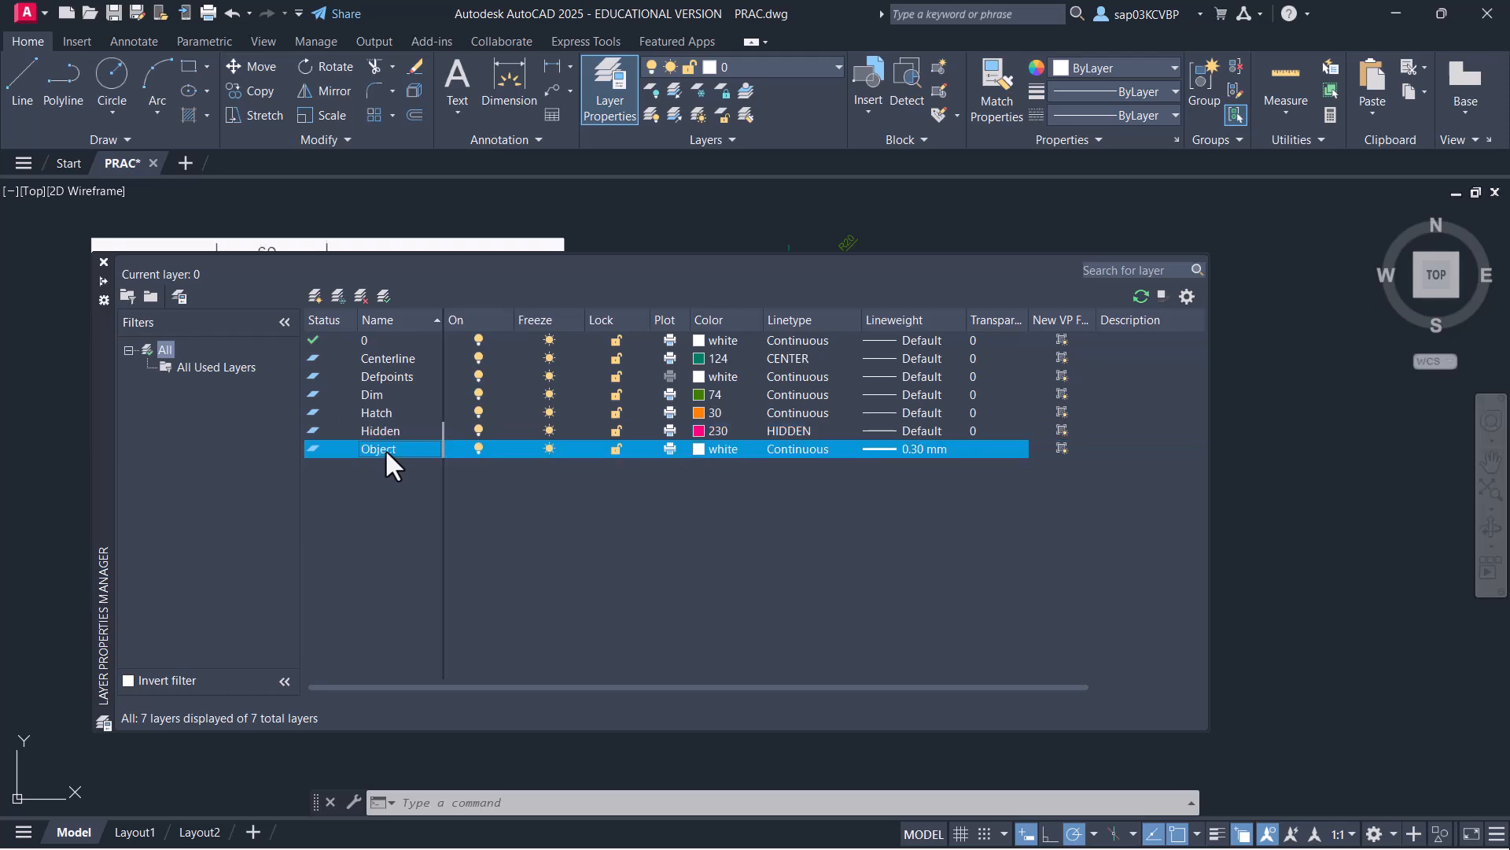
click(381, 377)
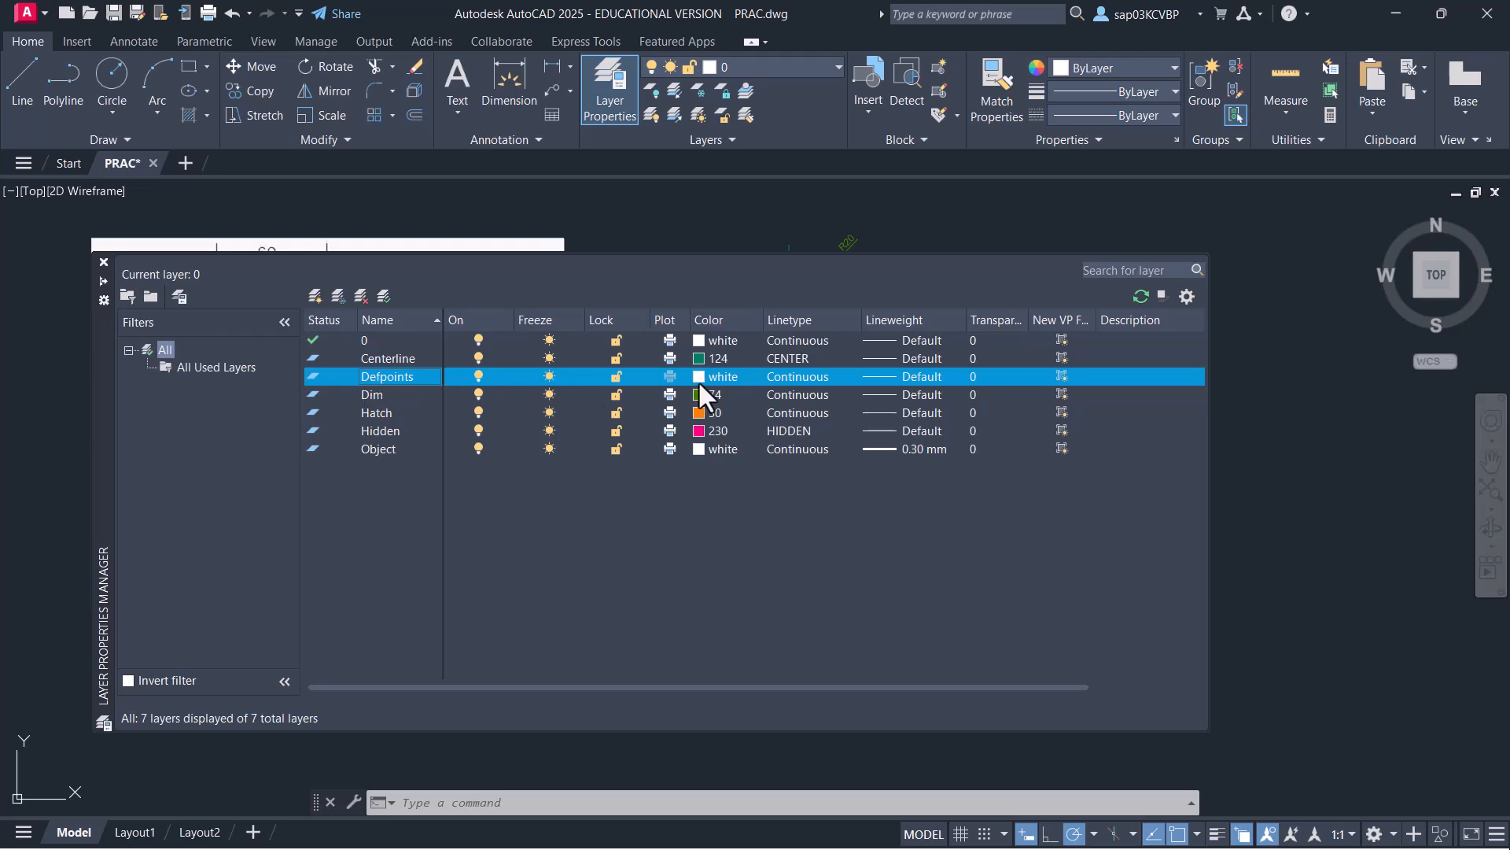
click(104, 263)
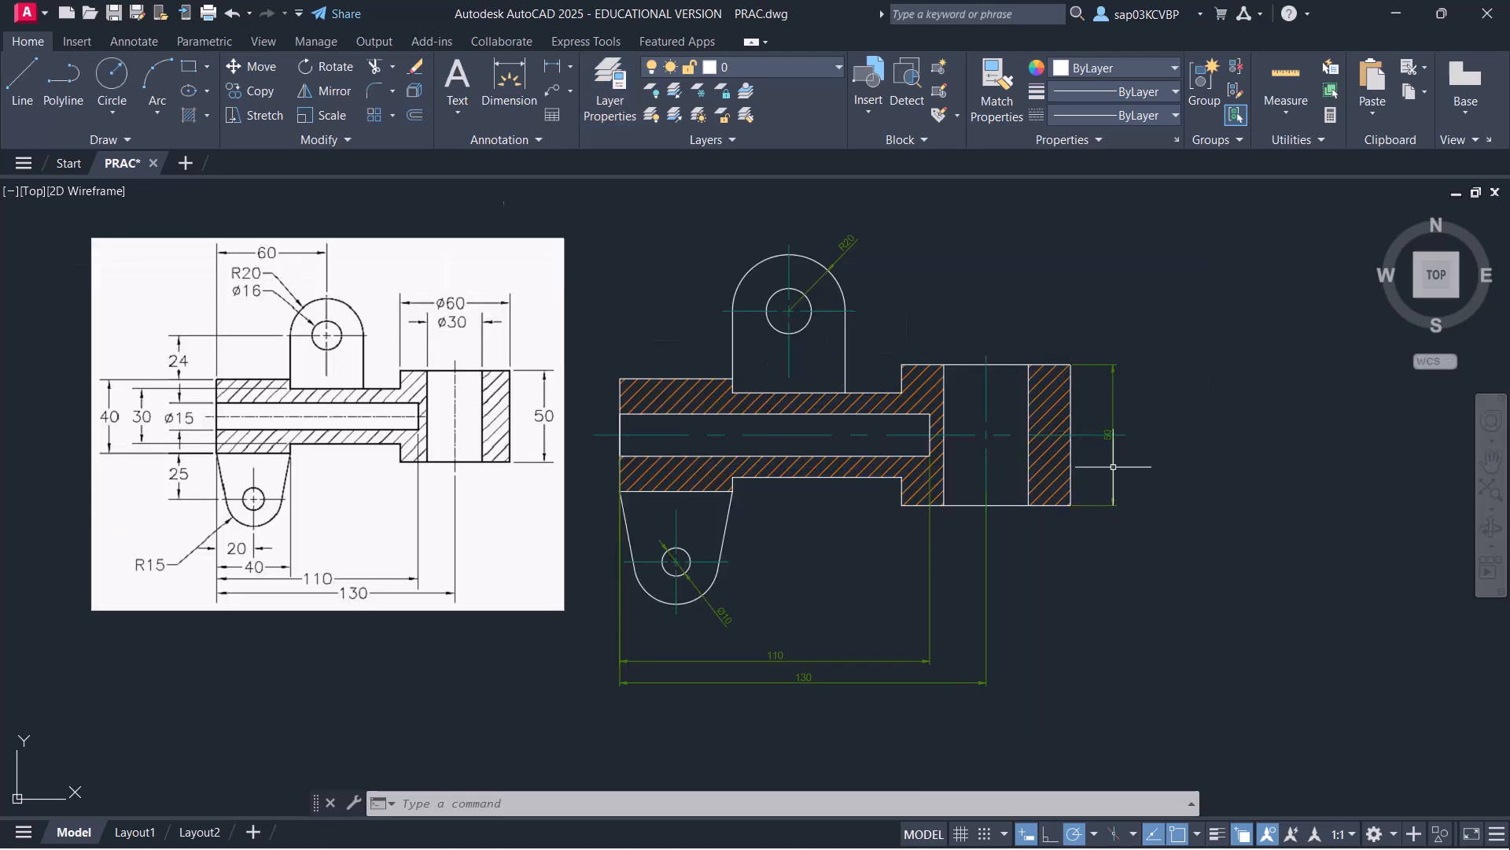
Select the boss's height dimension and examine its extension line origin at the boss's upper corner
scroll(1113, 466, up, 3)
scroll(928, 462, up, 2)
scroll(896, 418, up, 2)
middle_drag(897, 417, 863, 468)
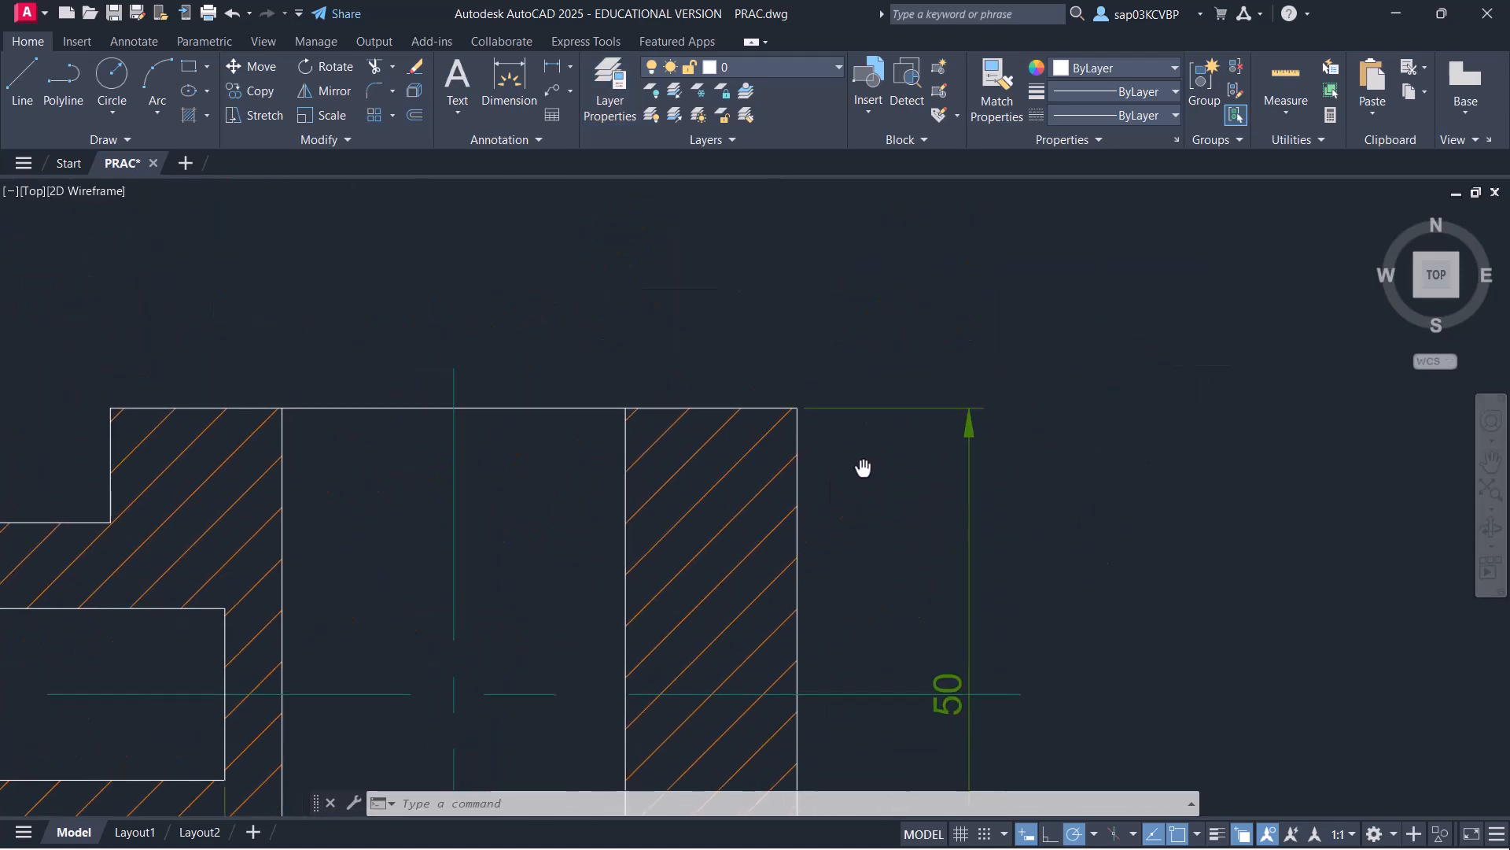
click(875, 465)
click(842, 362)
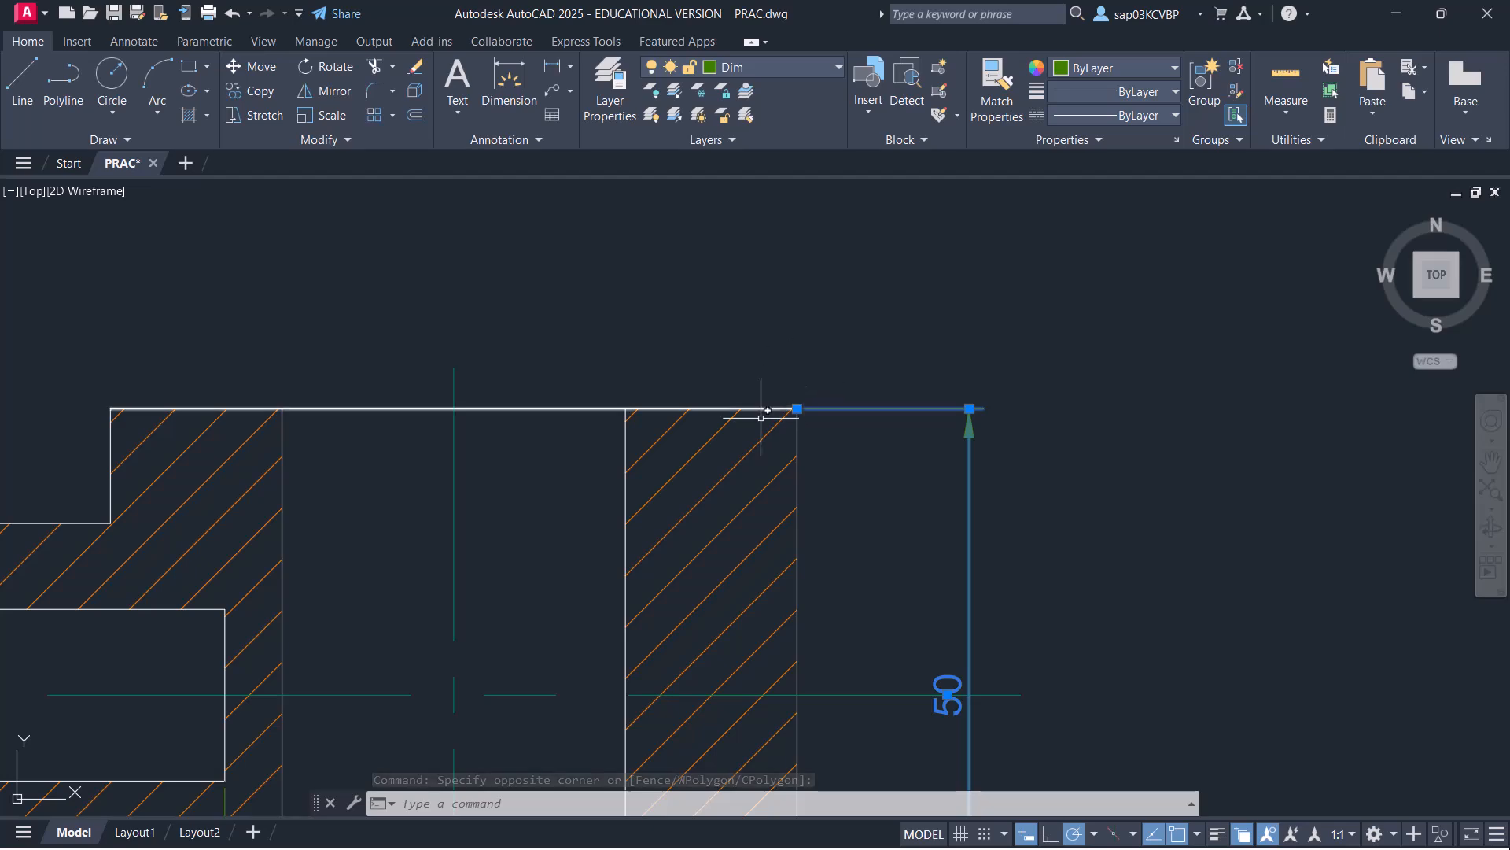
scroll(838, 460, down, 10)
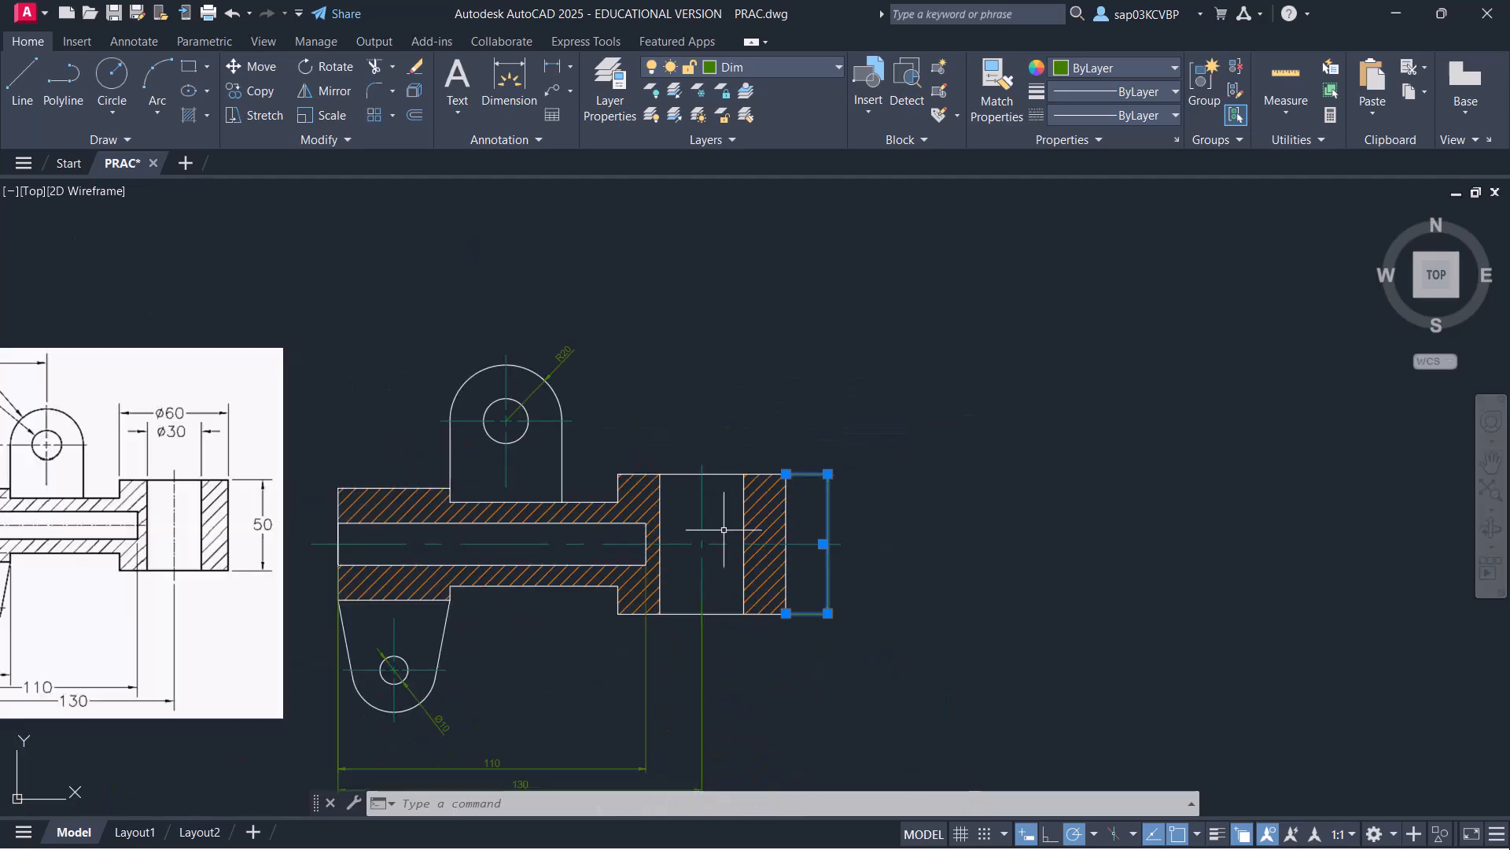
scroll(698, 454, up, 2)
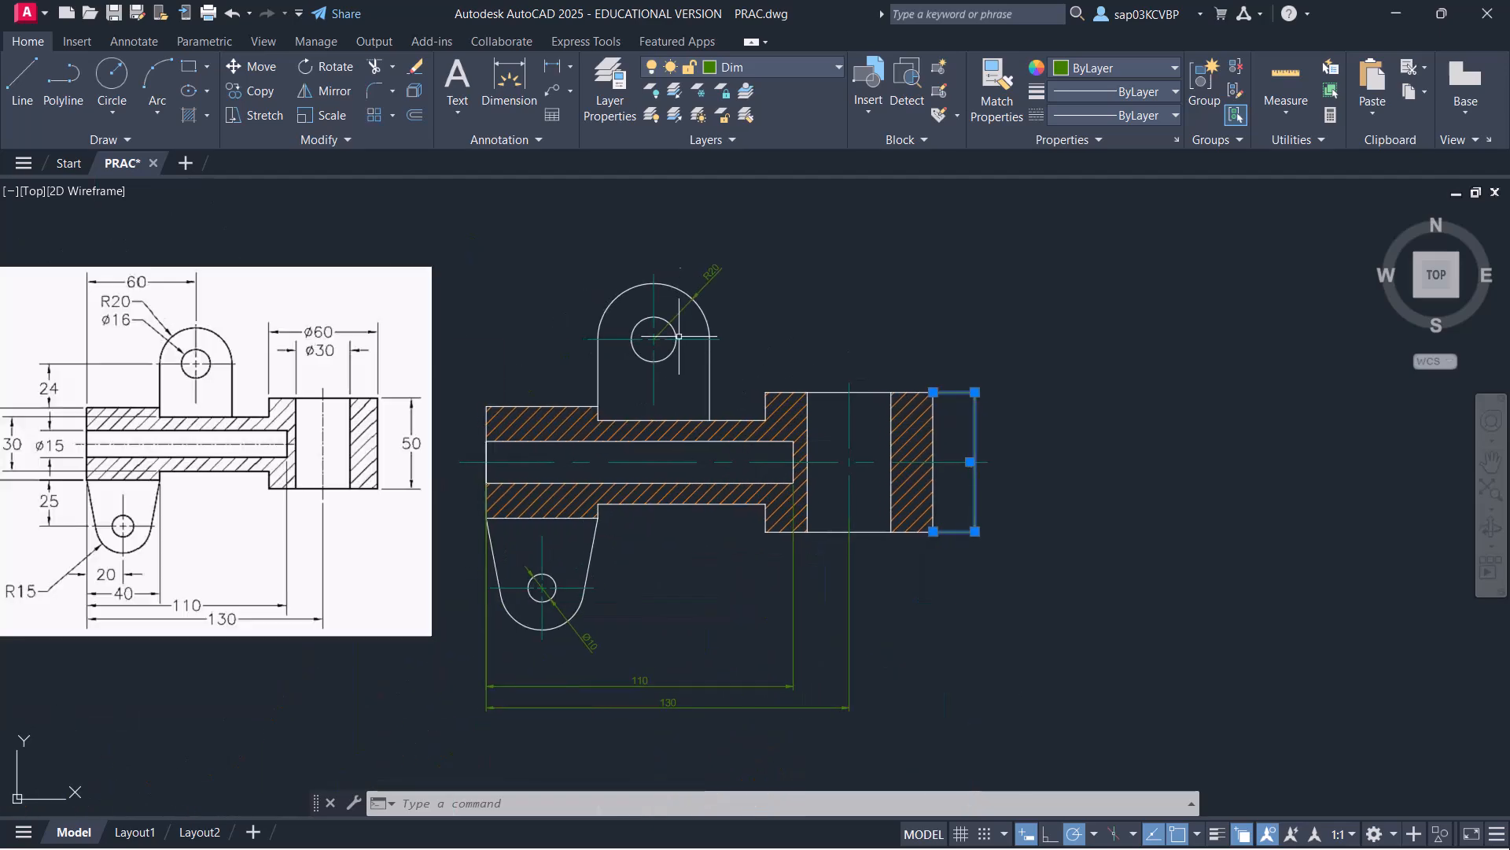
Examine the Defpoints layer's properties in the Layer Properties Manager
click(603, 93)
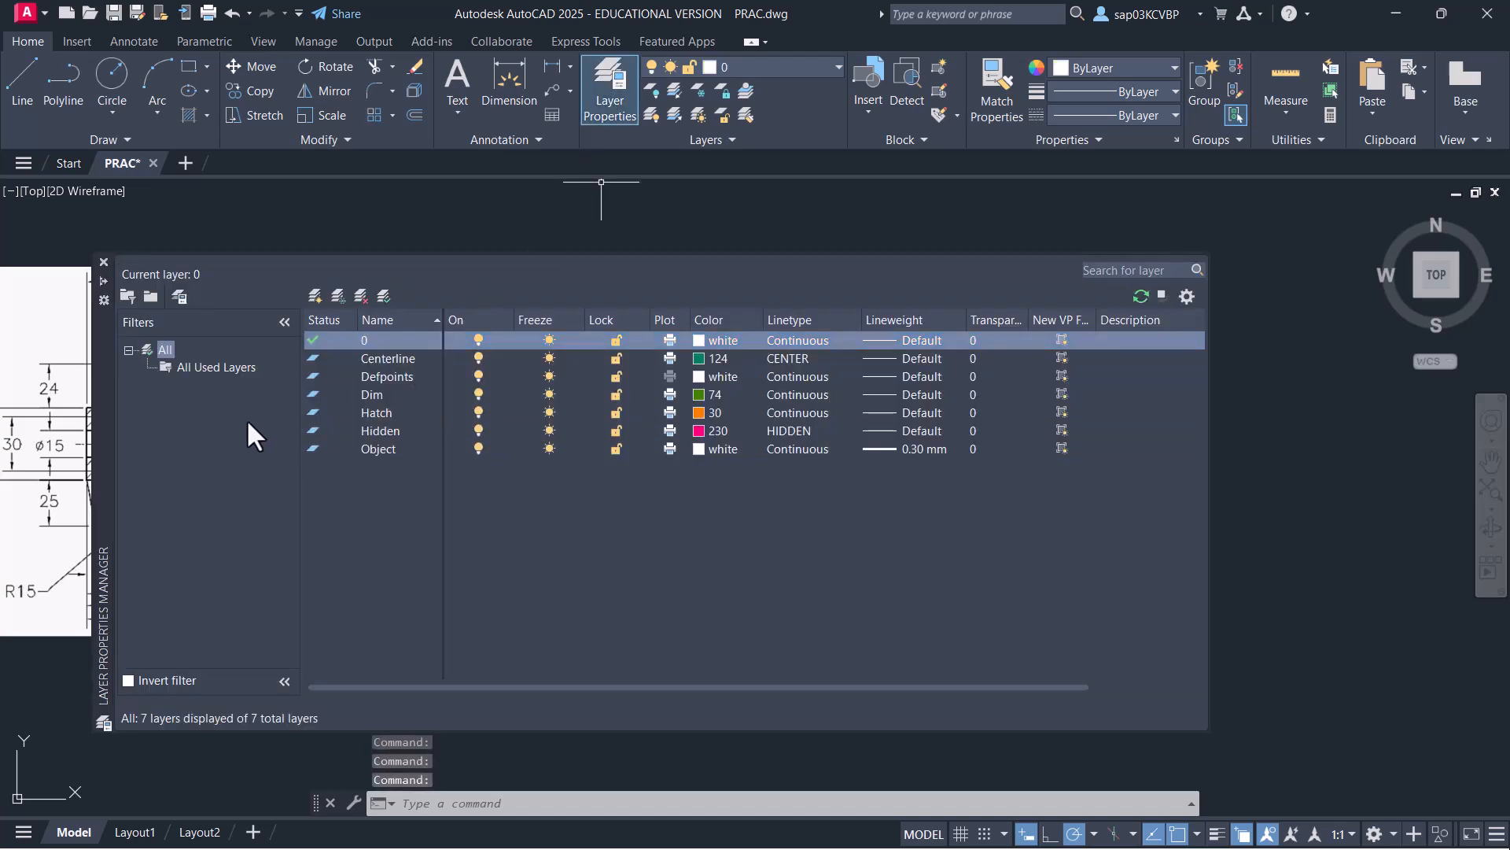
click(375, 376)
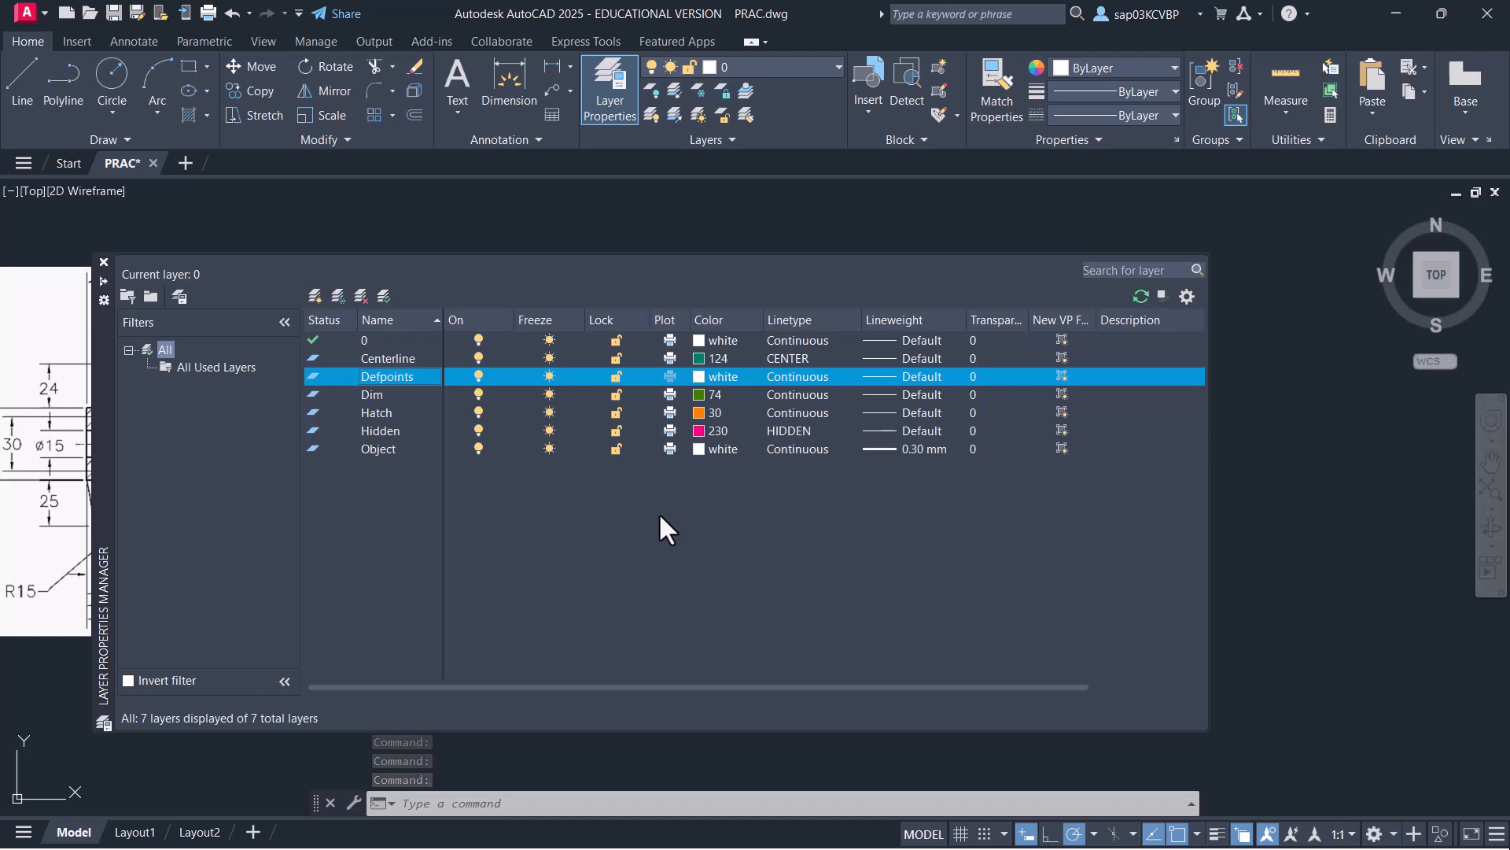
click(616, 396)
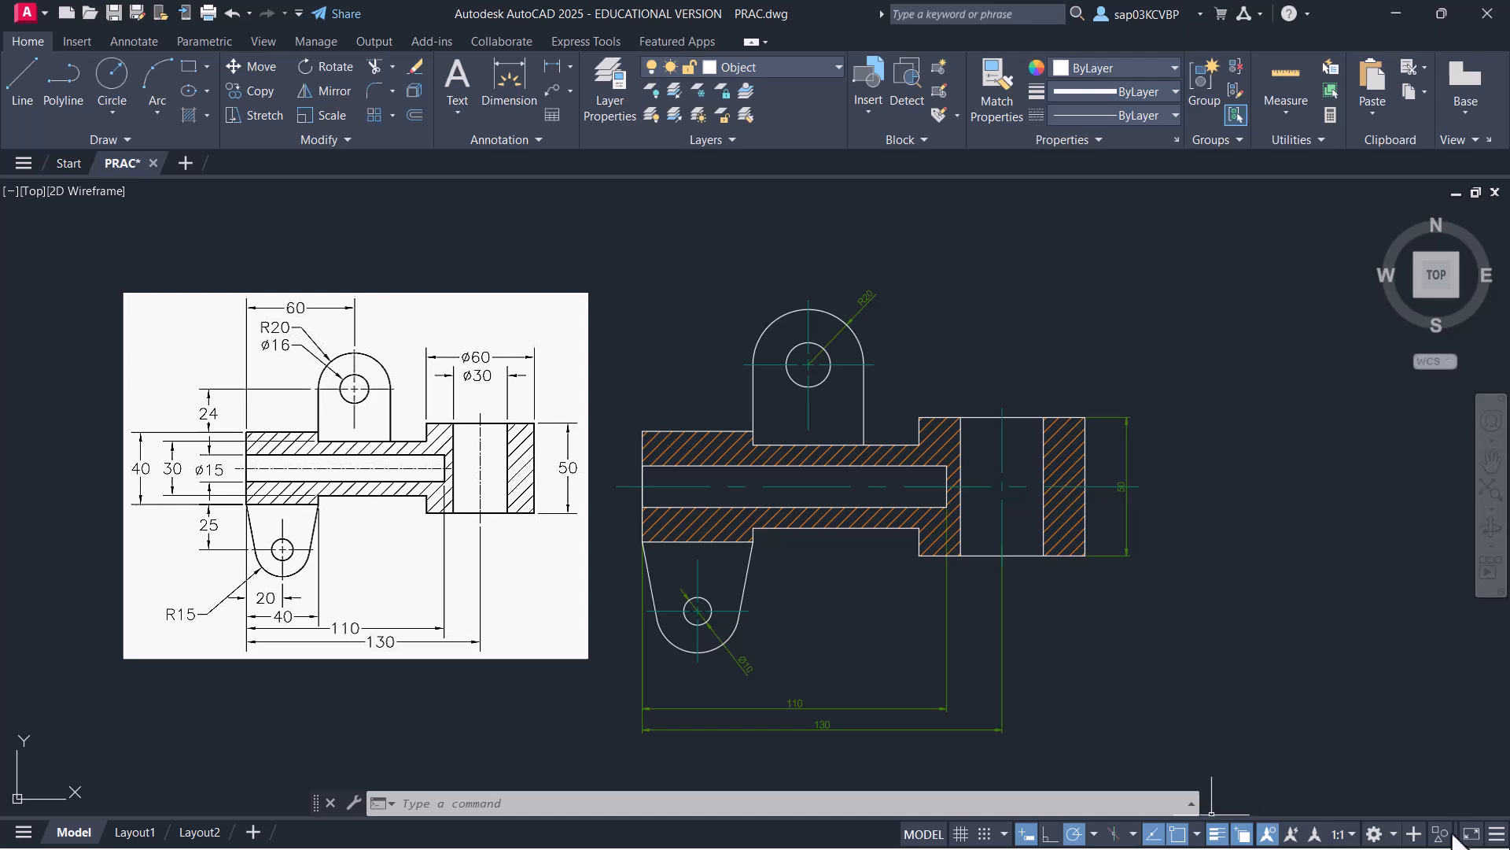
Hide and restore the LineWeight control among the status bar options, and switch off lineweight display in the PRAC drawing
click(1497, 834)
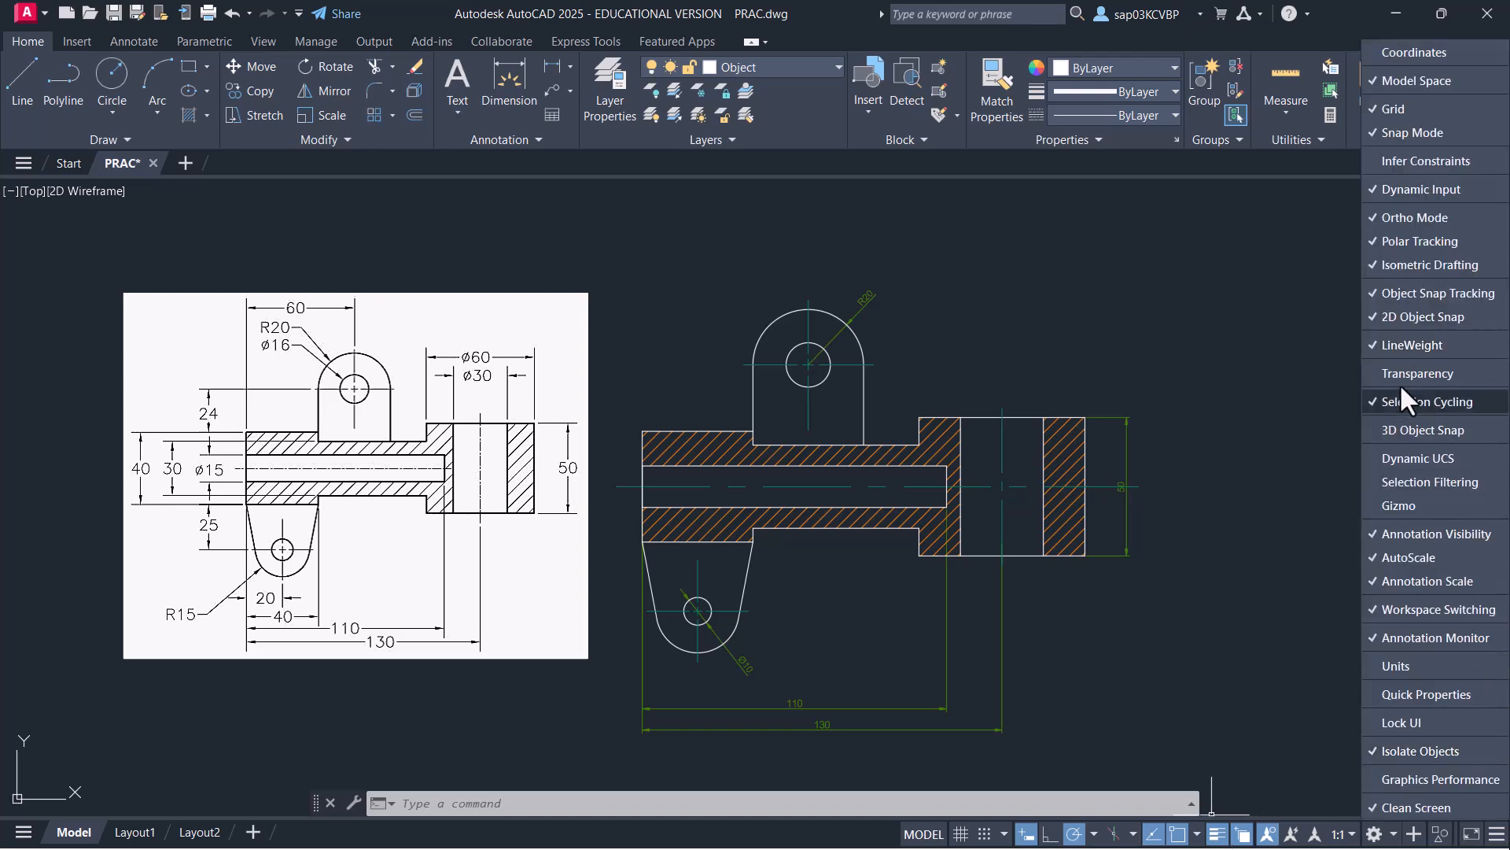
click(1385, 359)
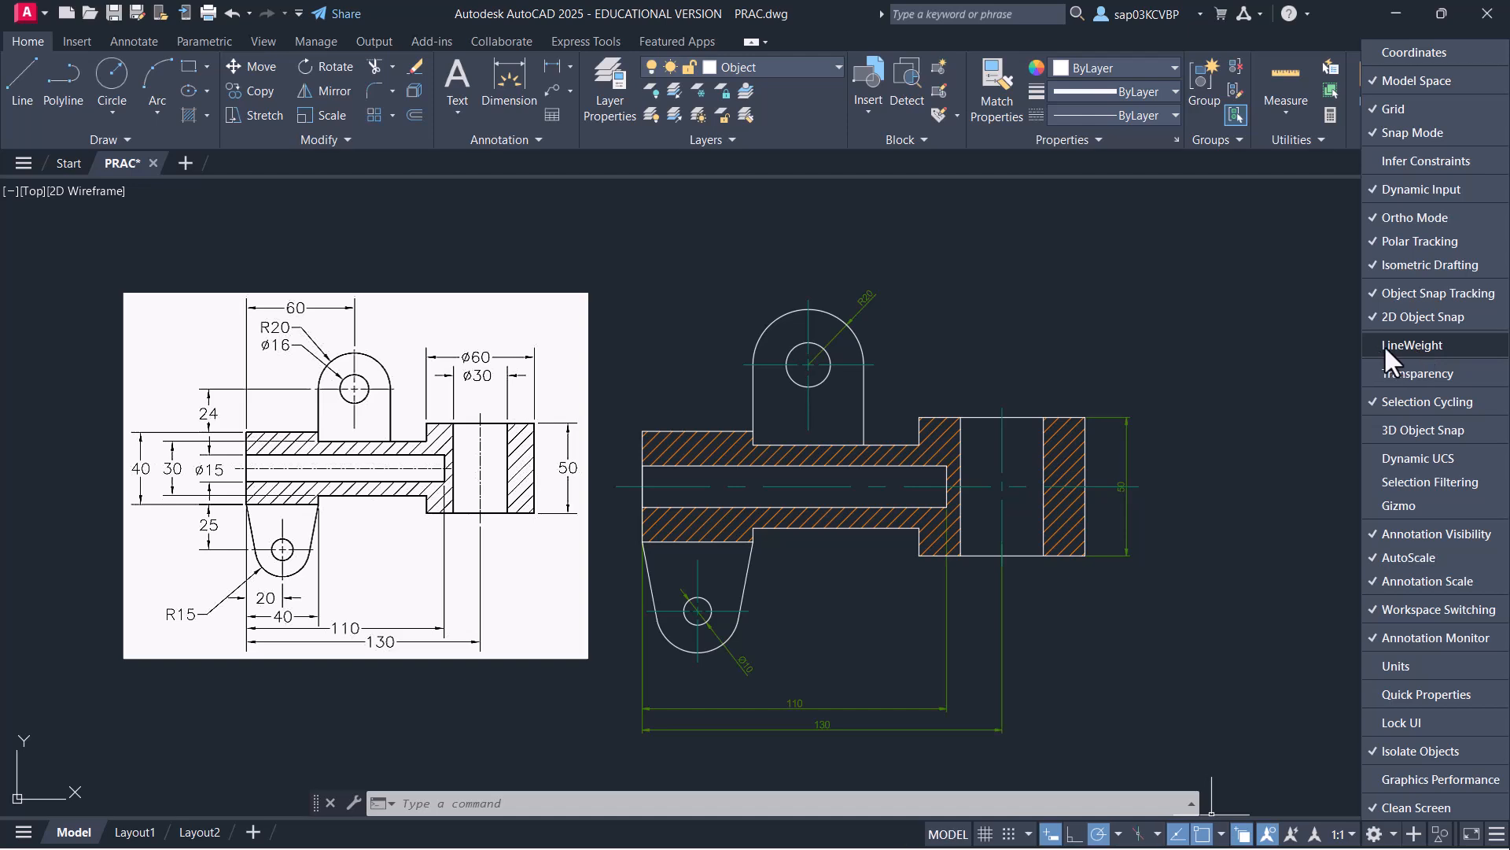
click(1375, 346)
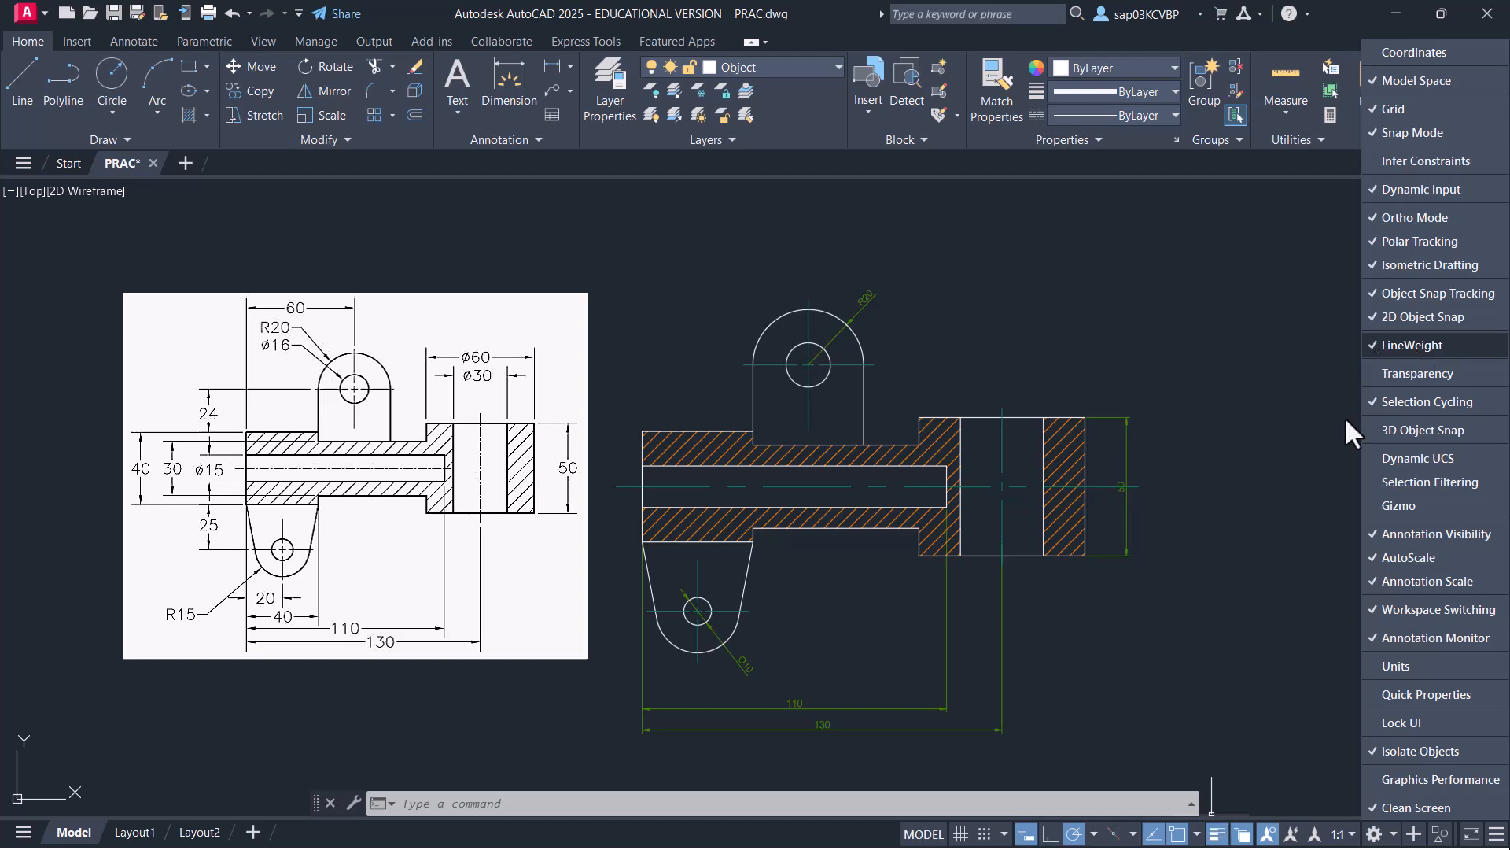
click(1217, 833)
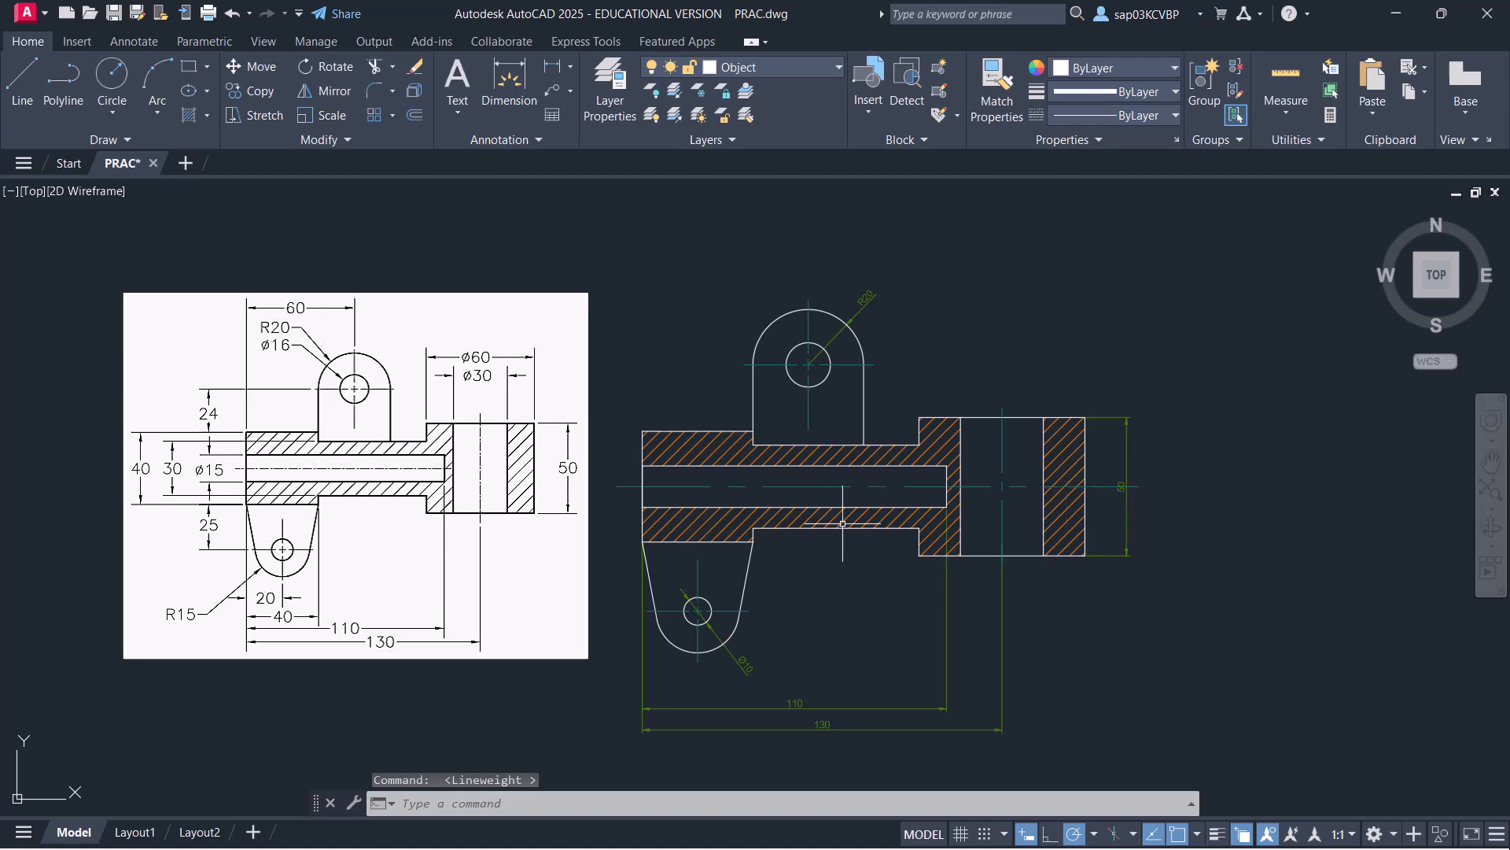
Open EX_Layer_Completed.dwg from the Module-4 Layers folder and look over the dimensioned bracket
click(90, 13)
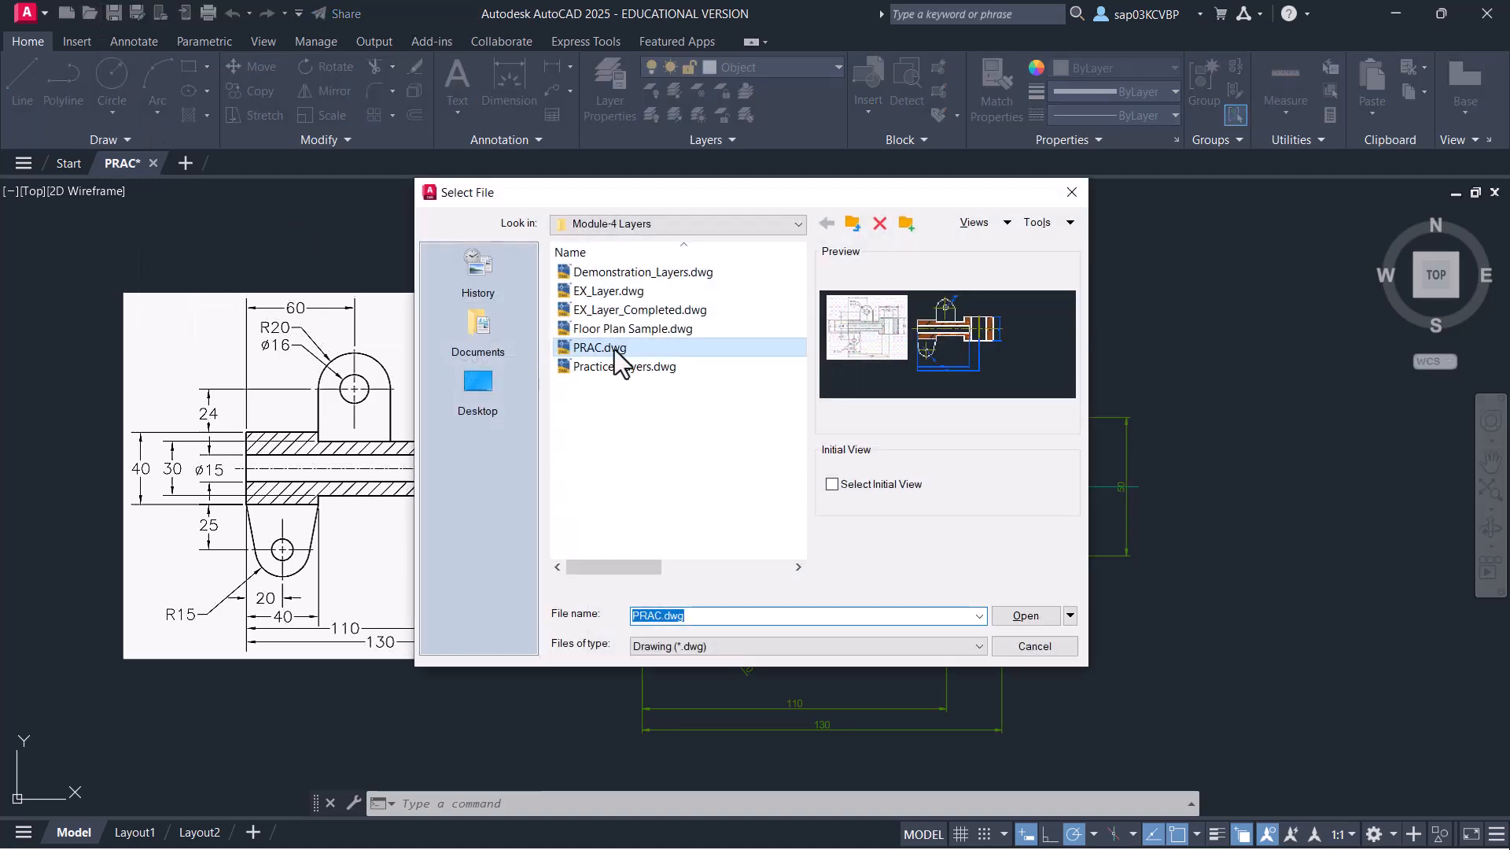
click(671, 310)
click(1026, 616)
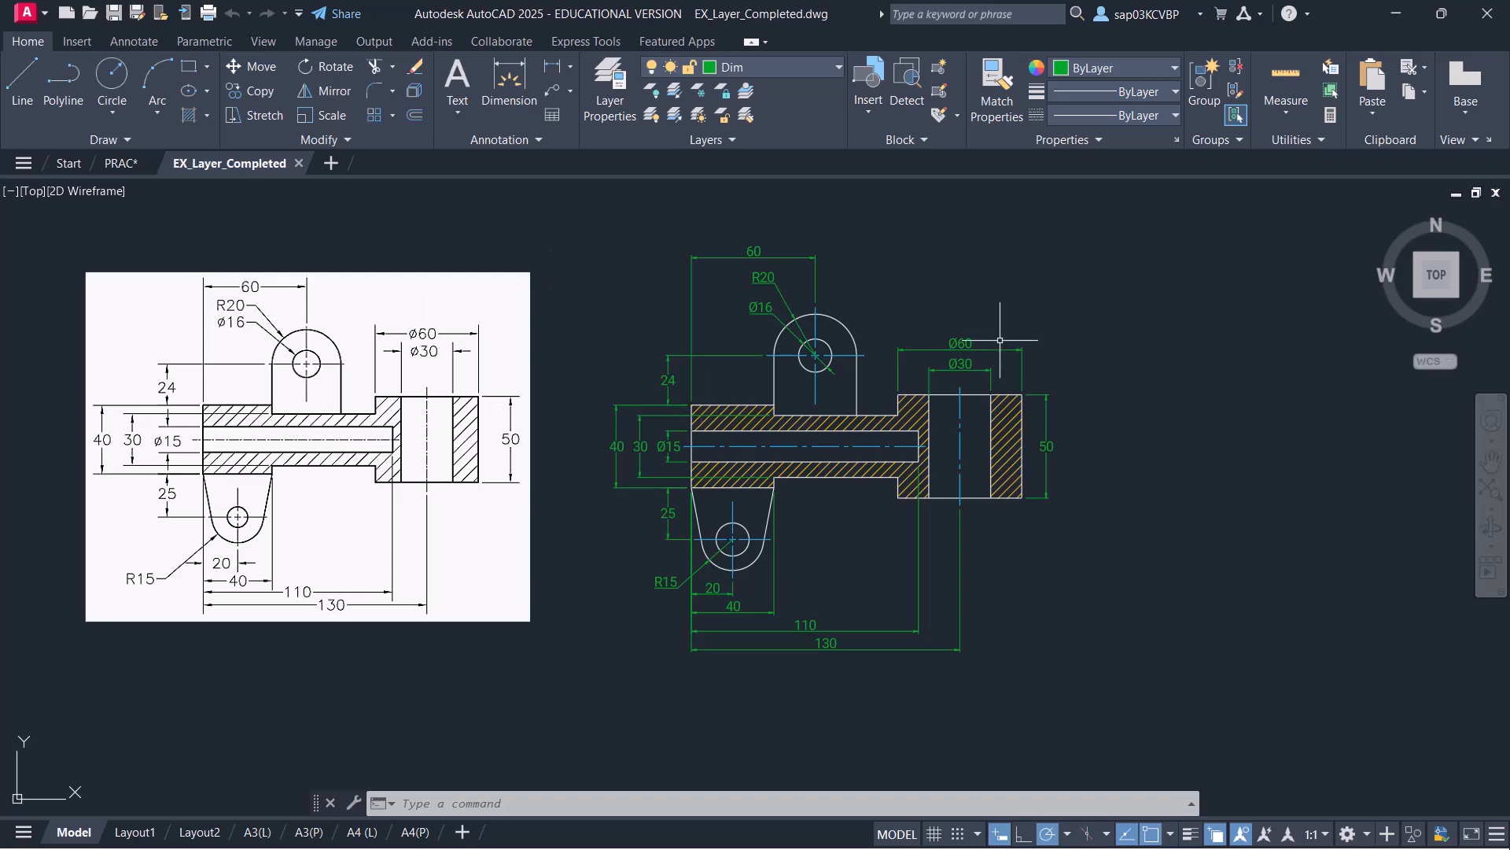
scroll(963, 409, up, 2)
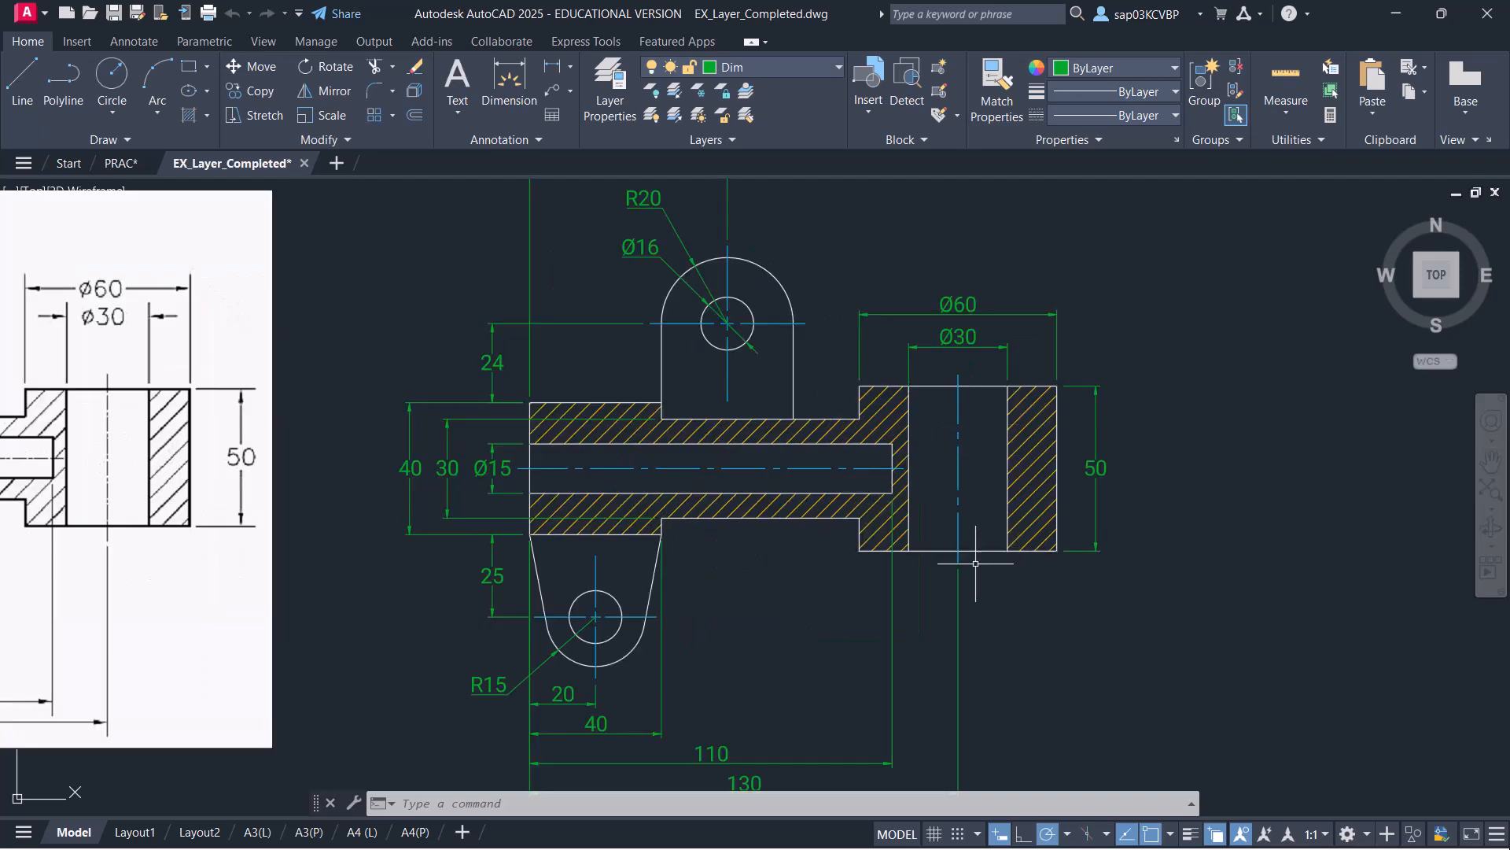
scroll(894, 539, down, 3)
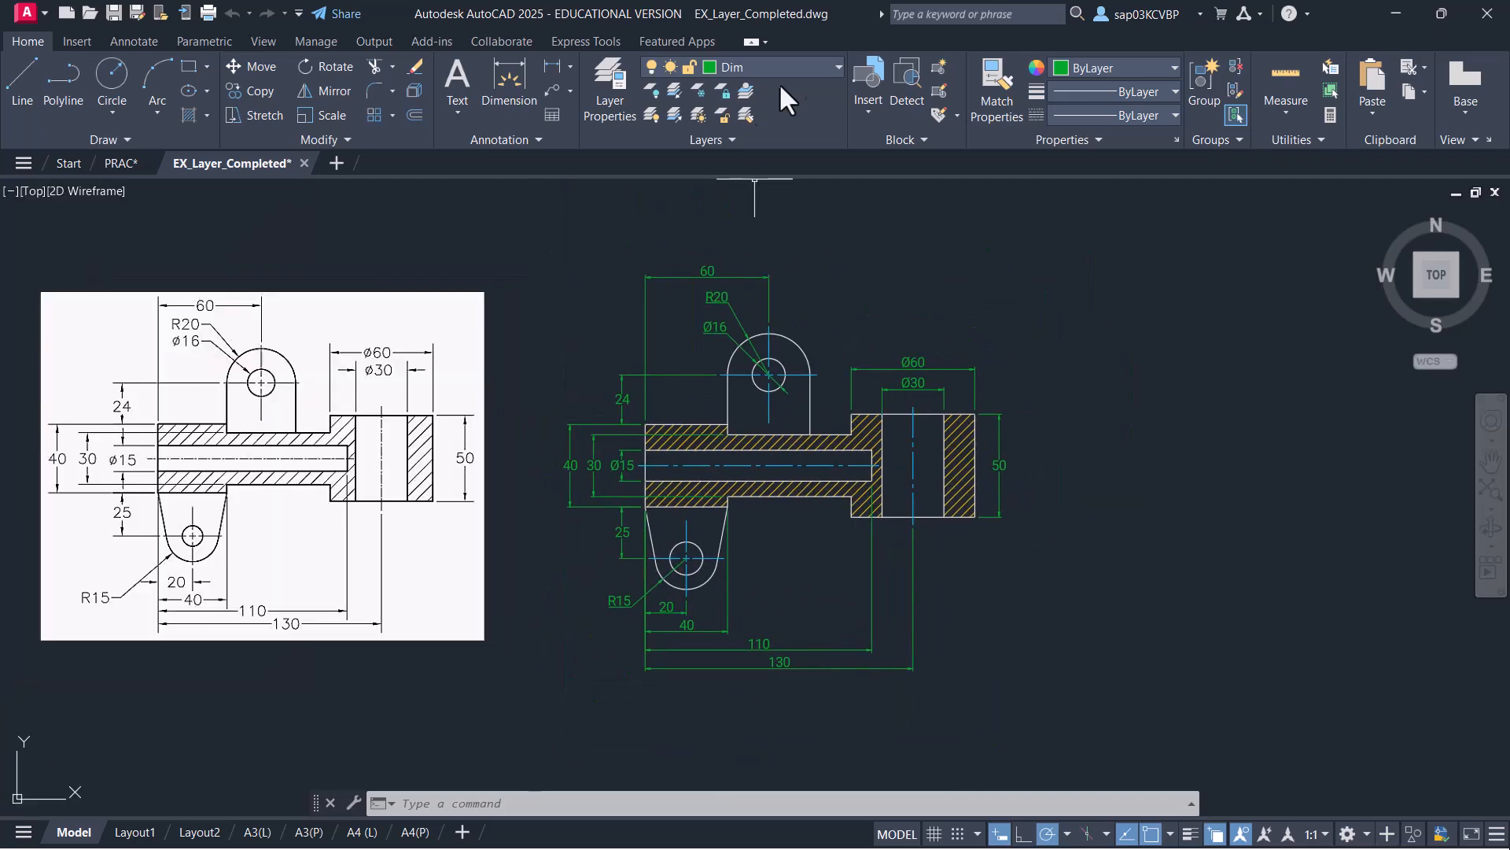
Change the Dim layer's colour to index 91
click(826, 64)
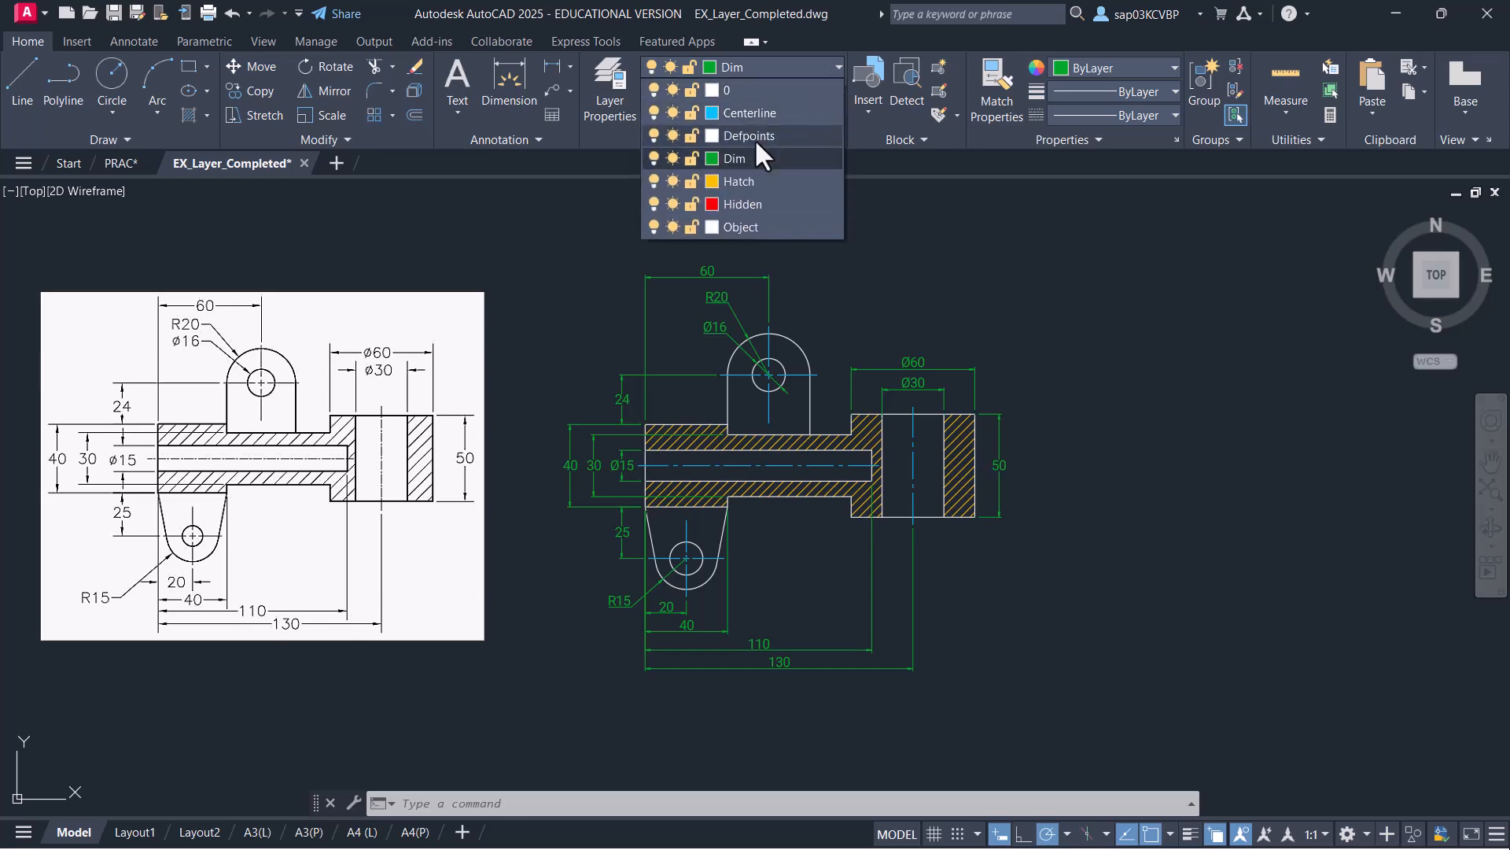
click(712, 158)
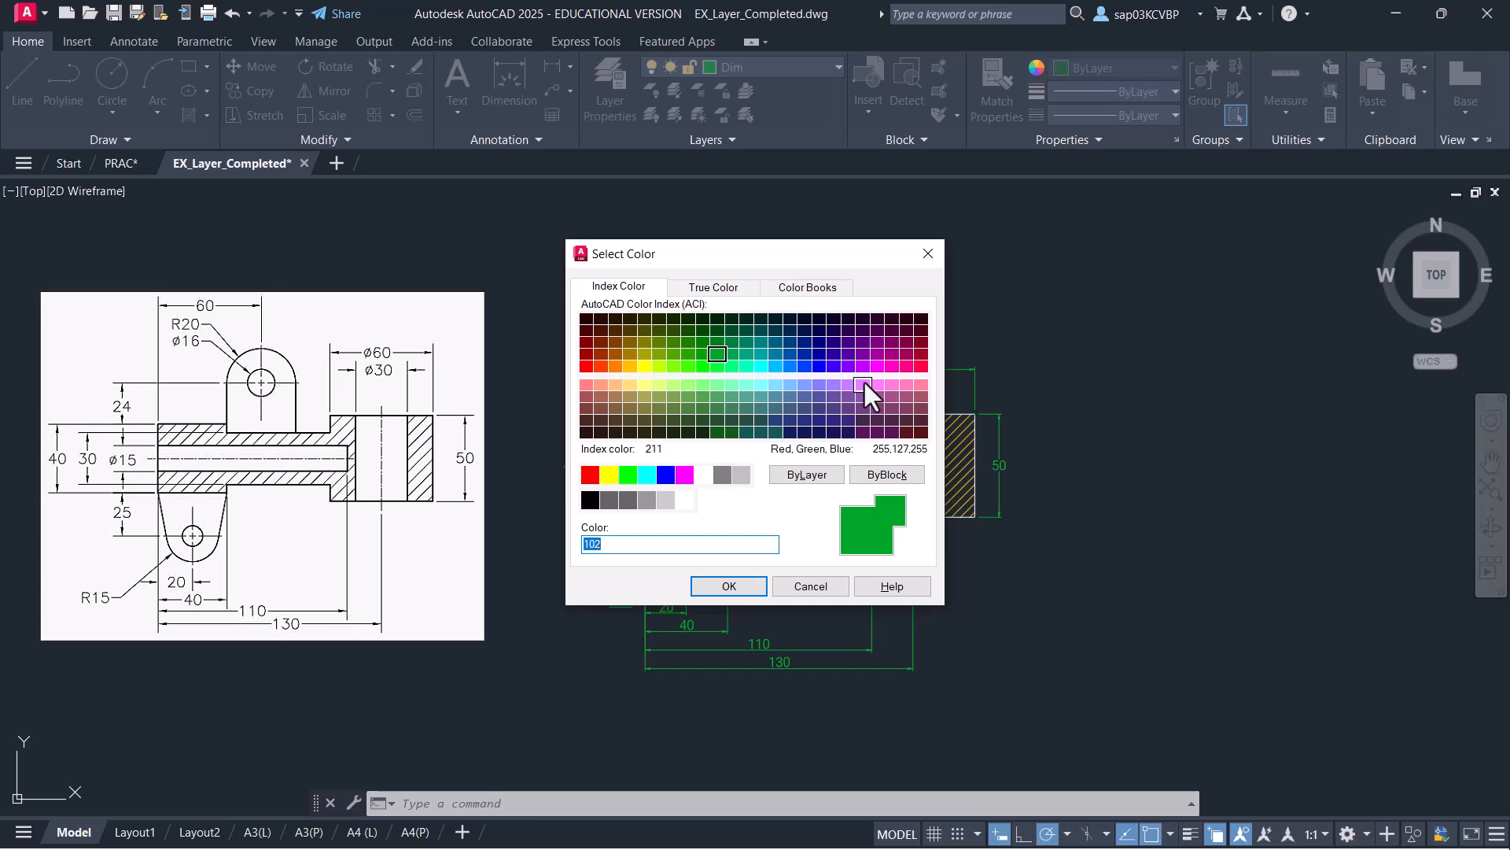
click(704, 386)
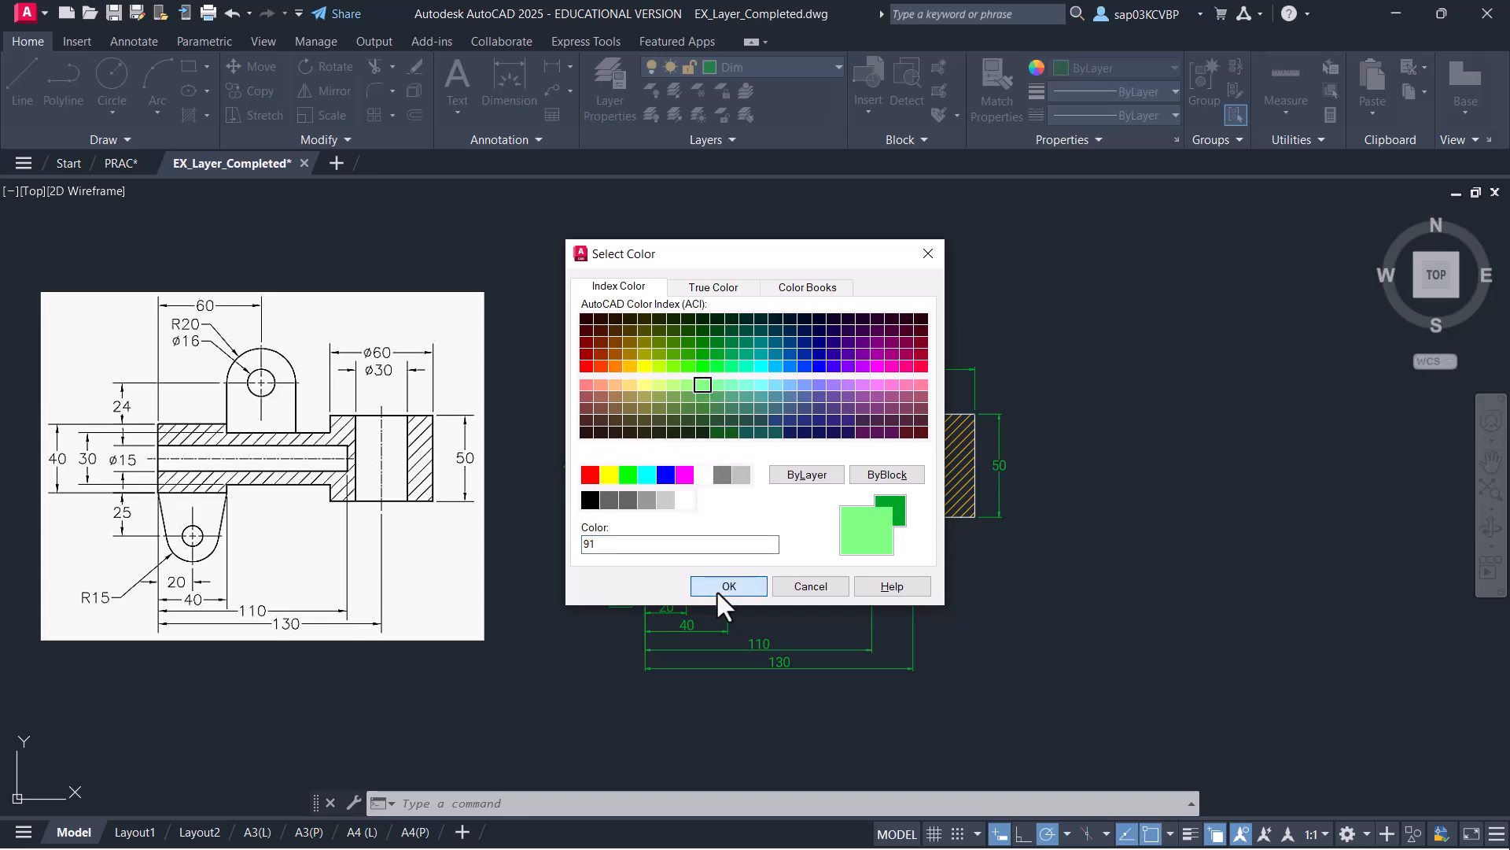
click(723, 586)
scroll(830, 428, up, 4)
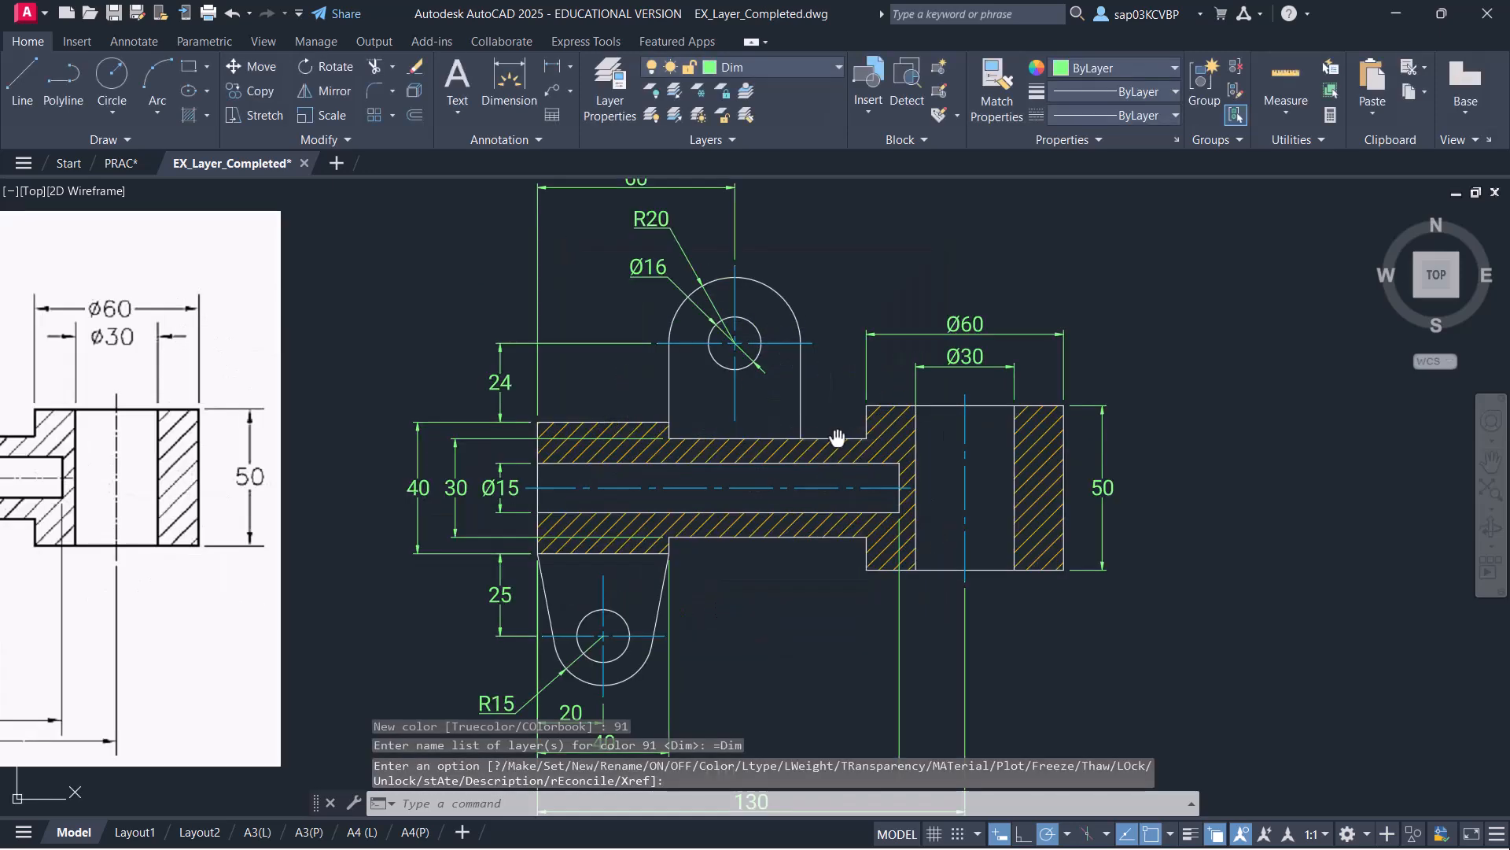
middle_drag(834, 436, 821, 388)
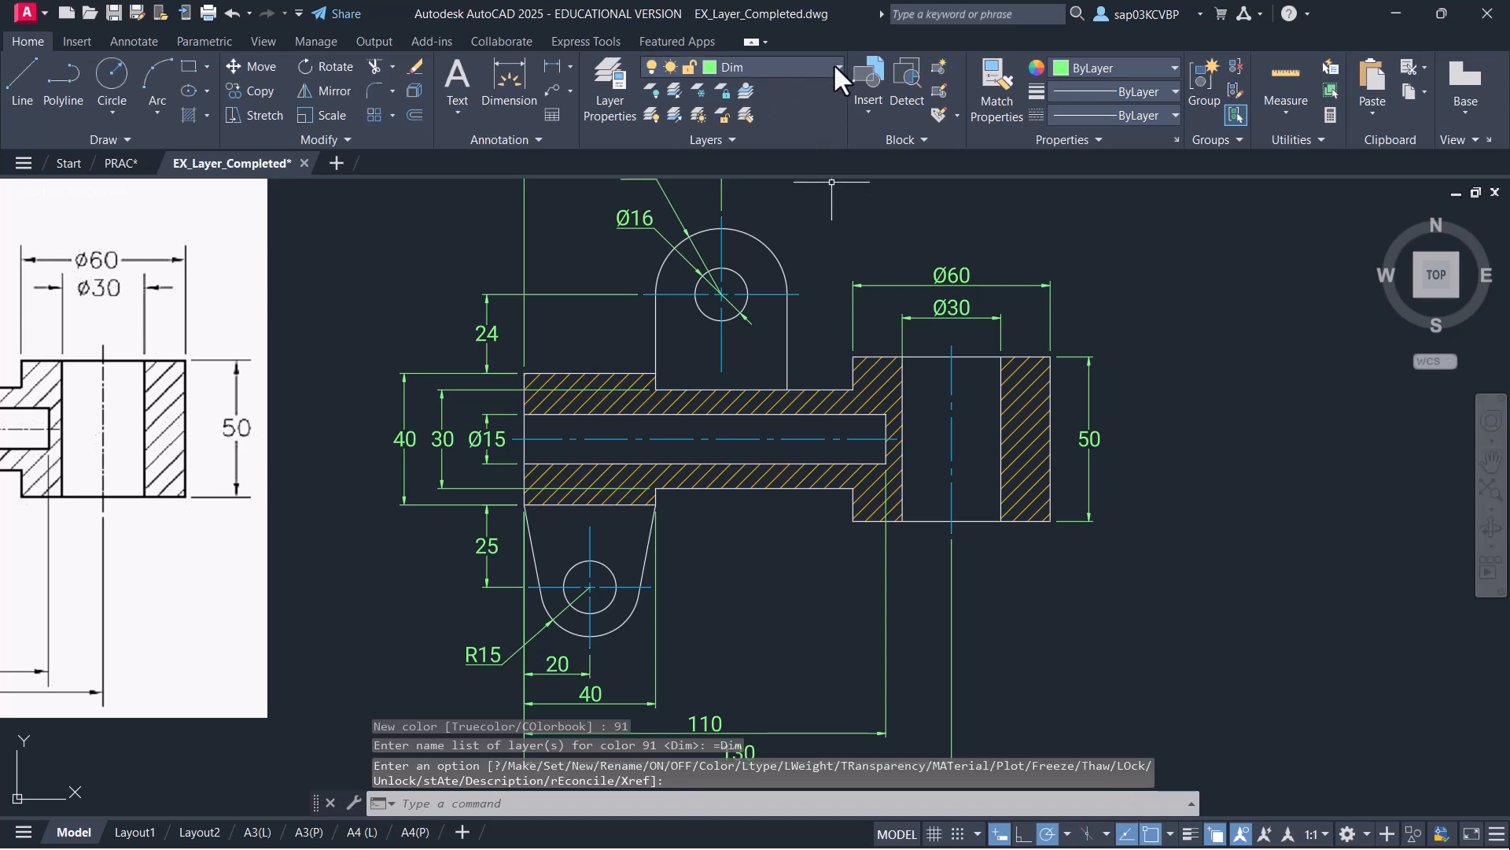
Set the Object layer's lineweight to 0.53 mm and close the Layer Properties Manager
click(597, 116)
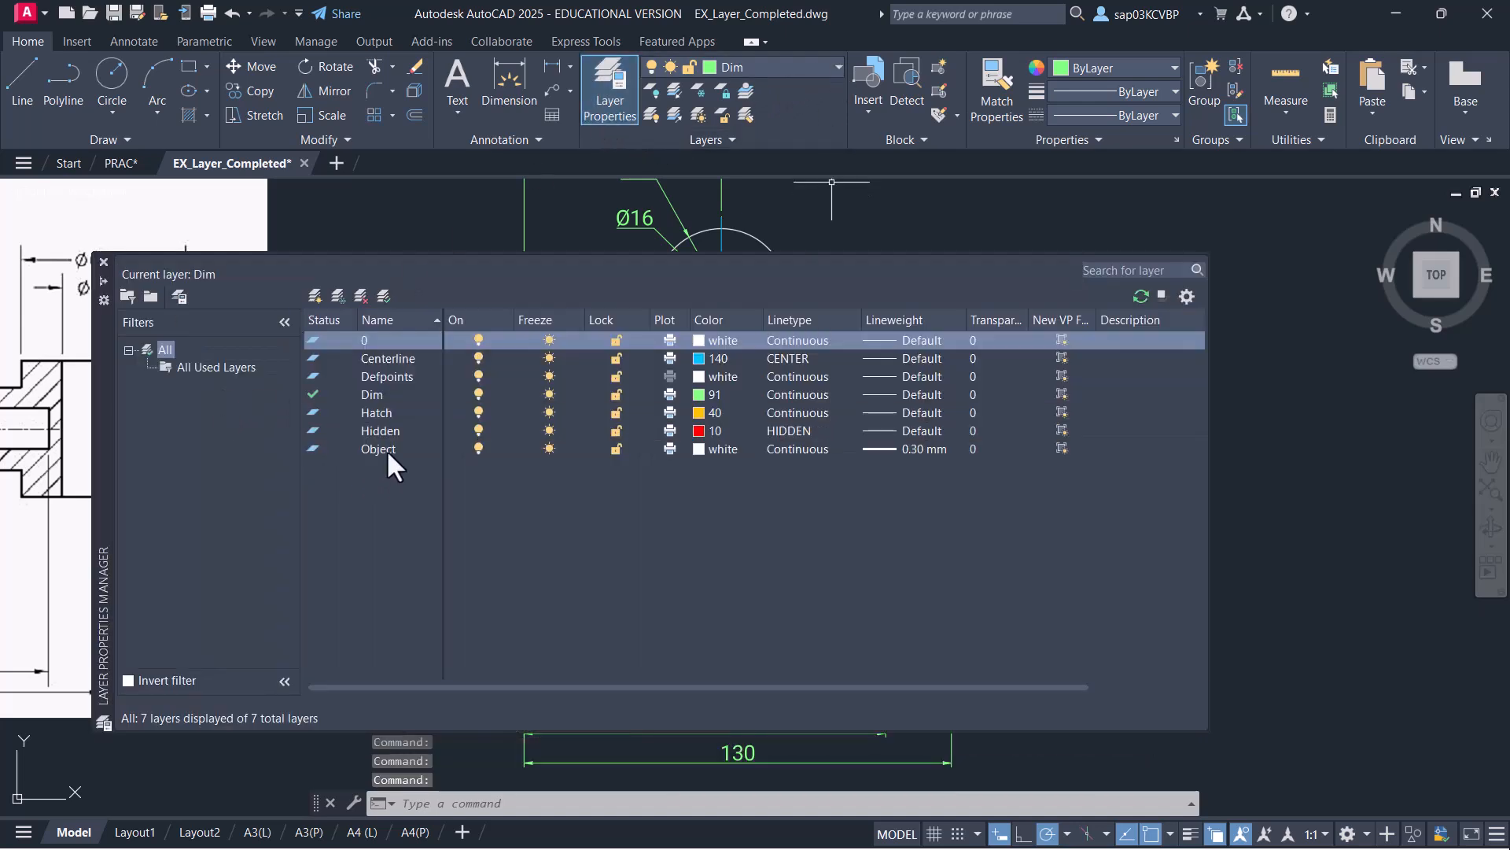
click(386, 450)
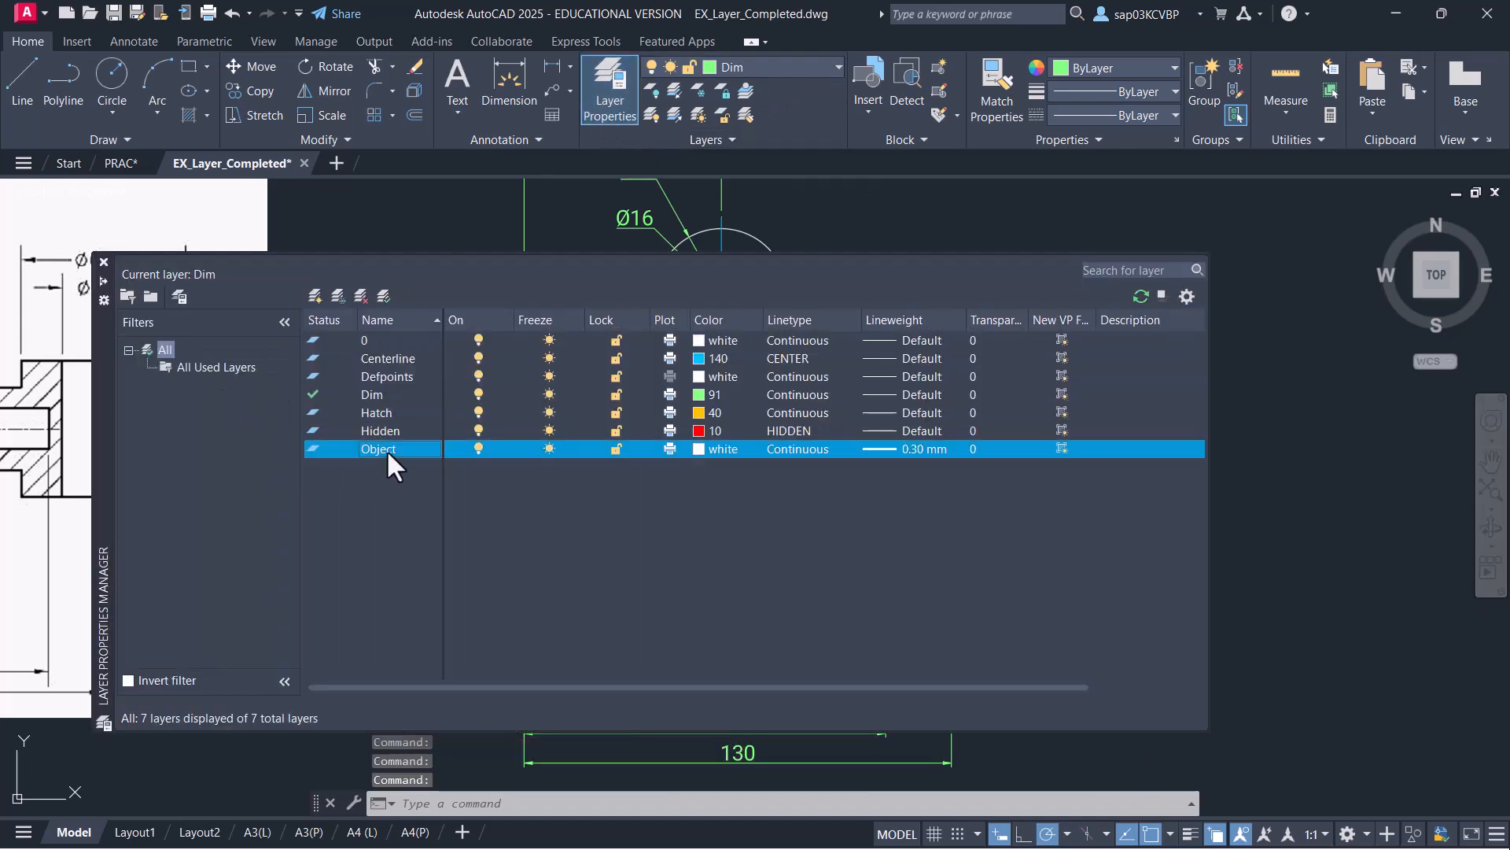
click(913, 448)
scroll(776, 476, down, 2)
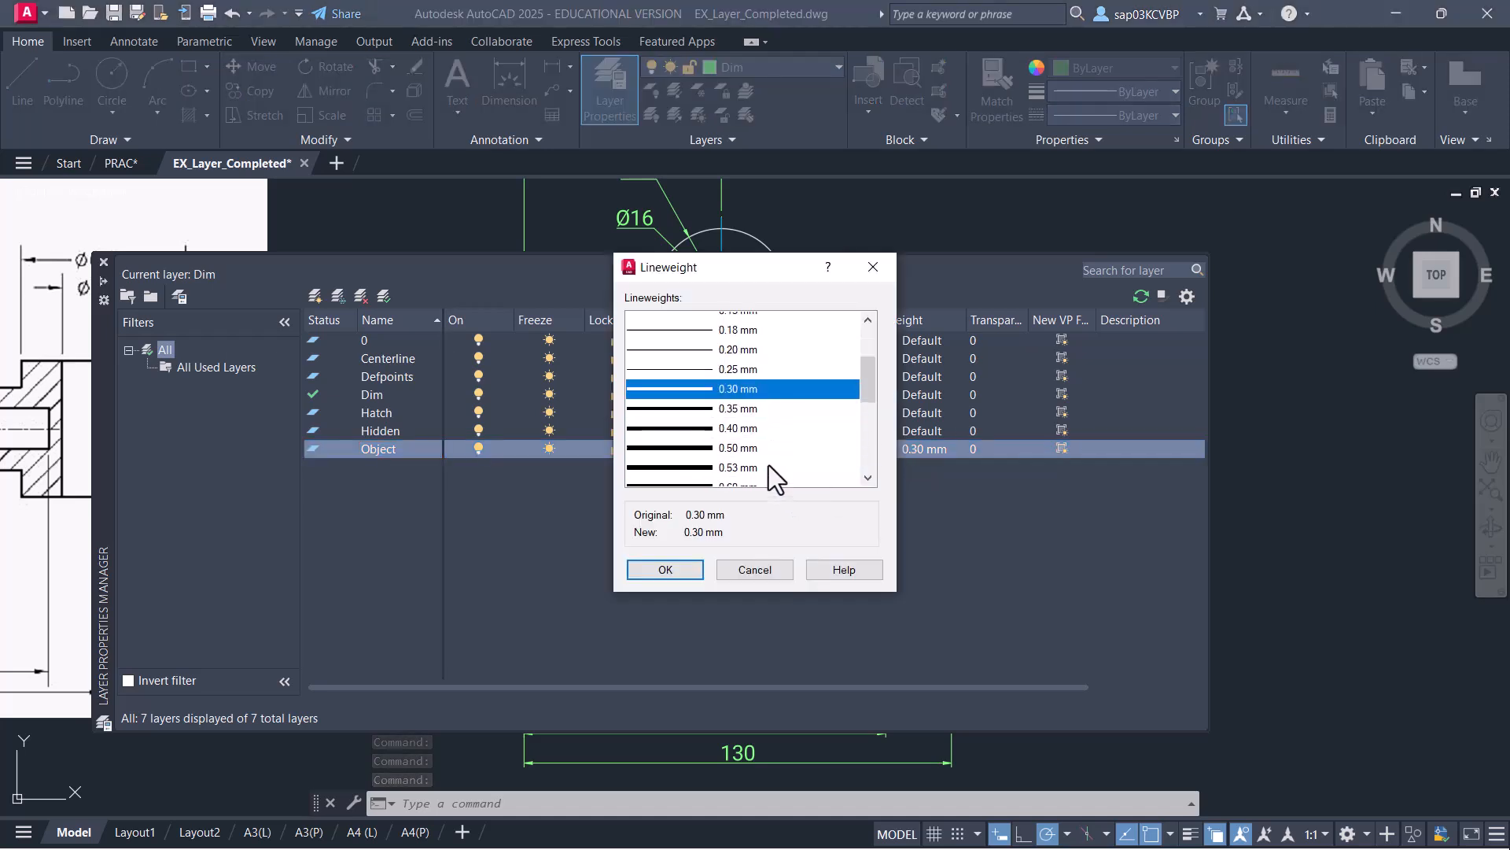
click(730, 419)
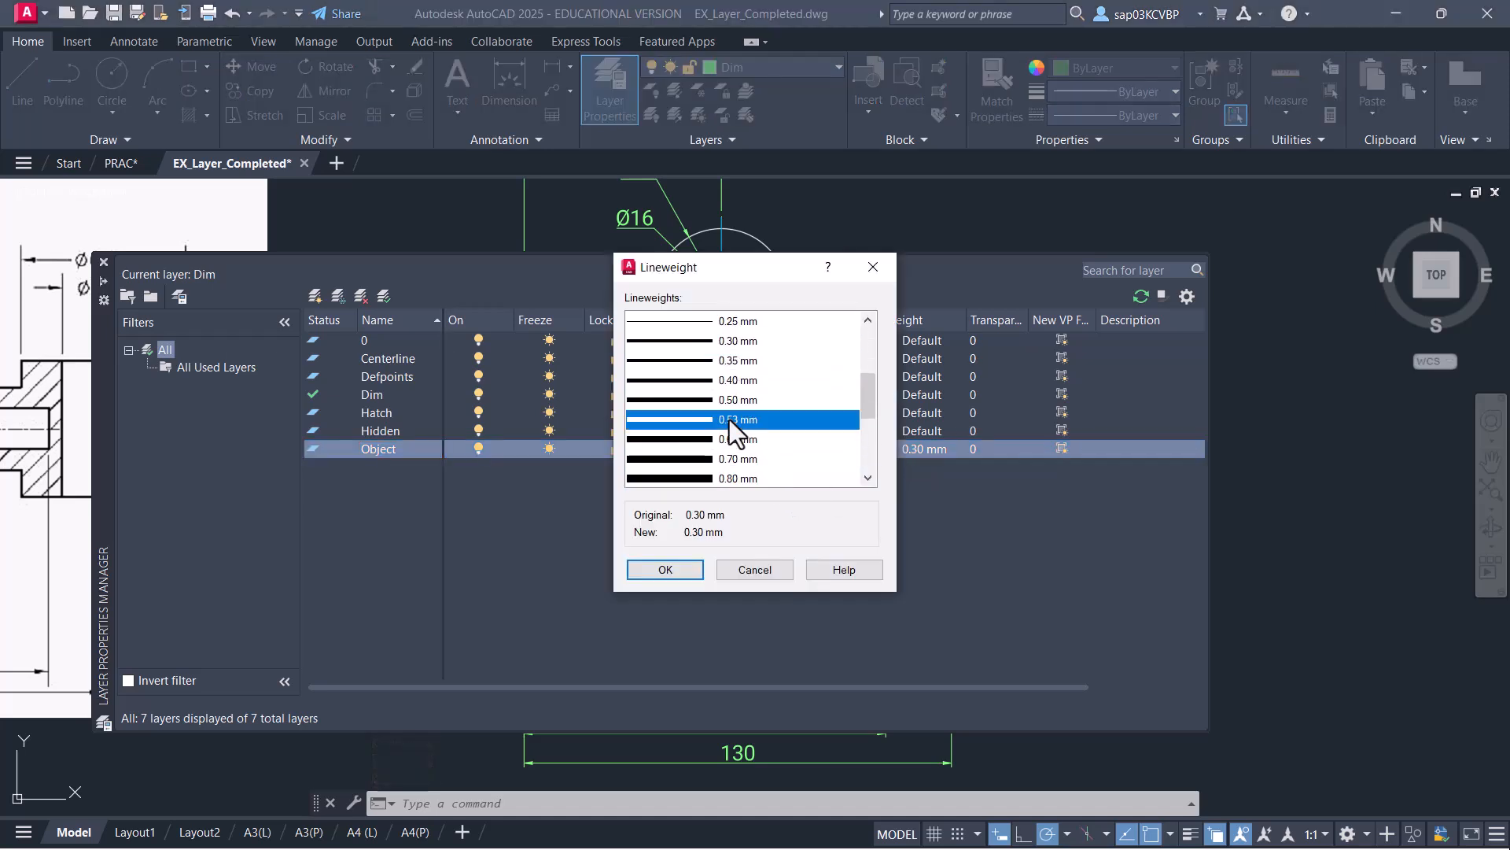
click(687, 563)
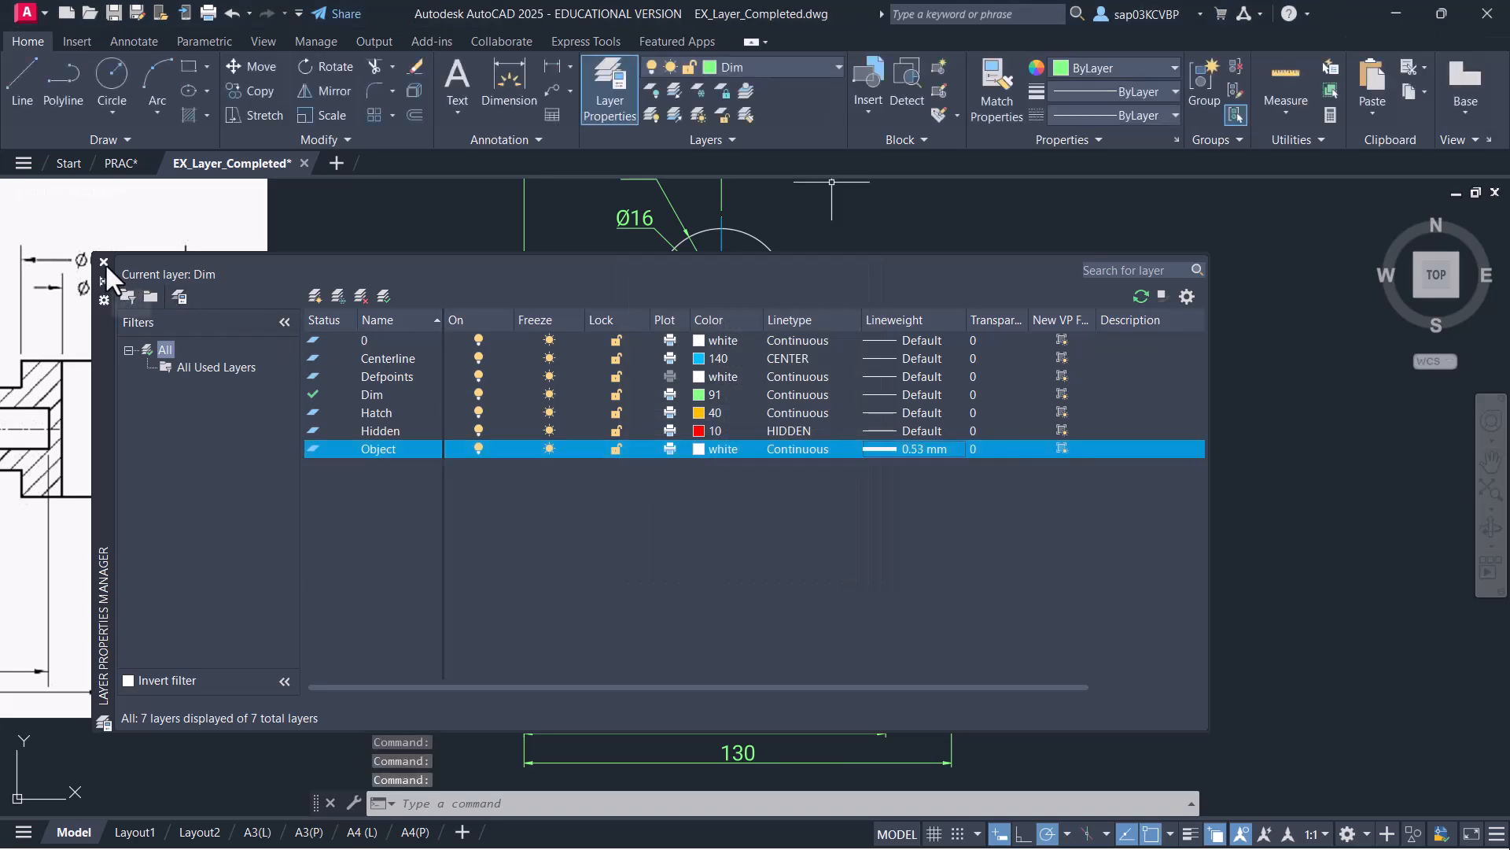
click(104, 262)
Turn on lineweight display, toggling it off and on to compare the bracket's outlines, and leave it on
click(1190, 834)
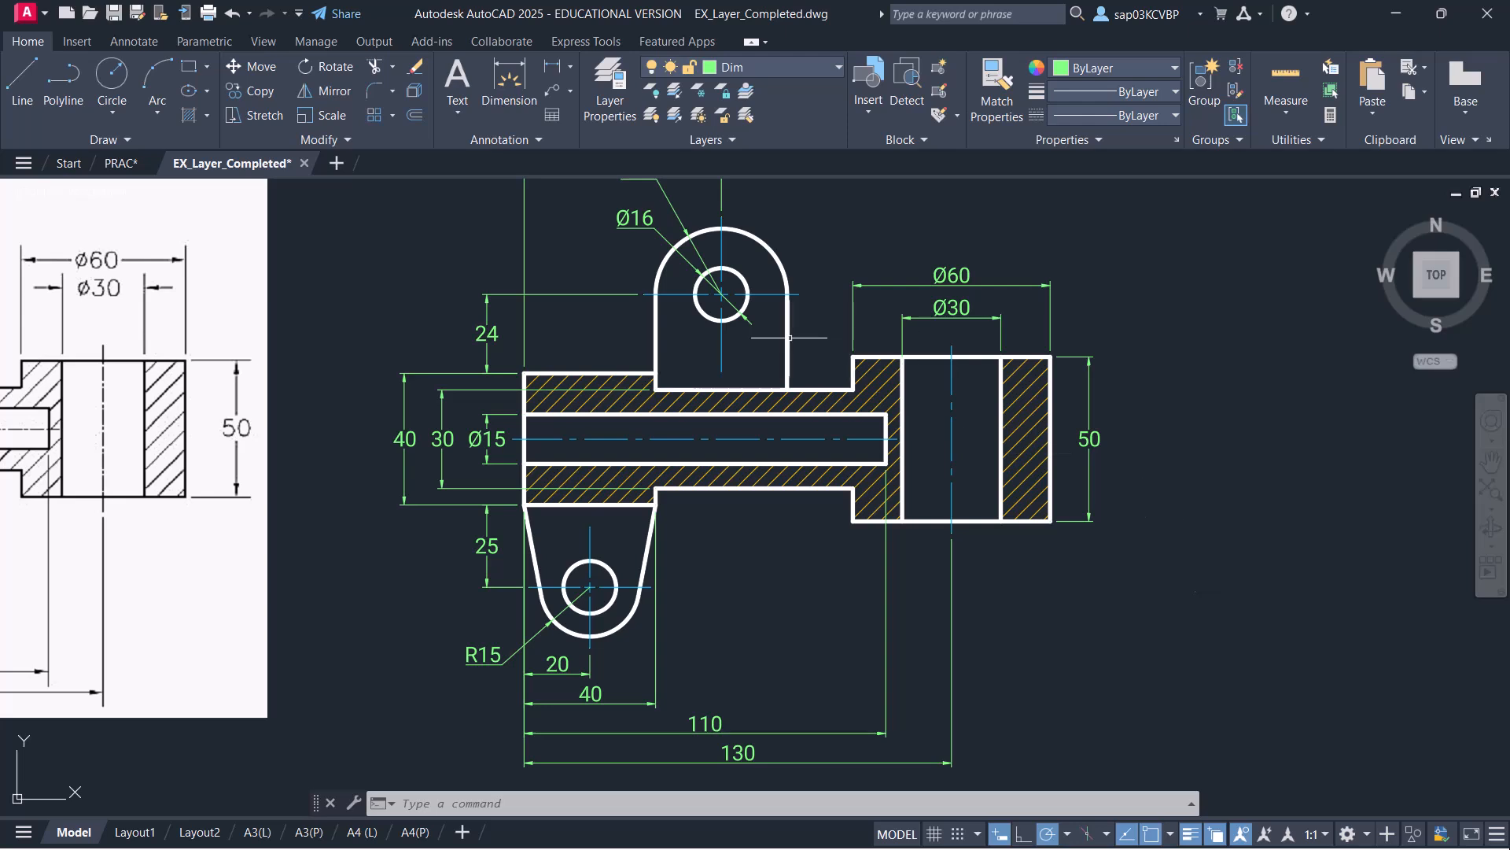
middle_drag(818, 310, 753, 334)
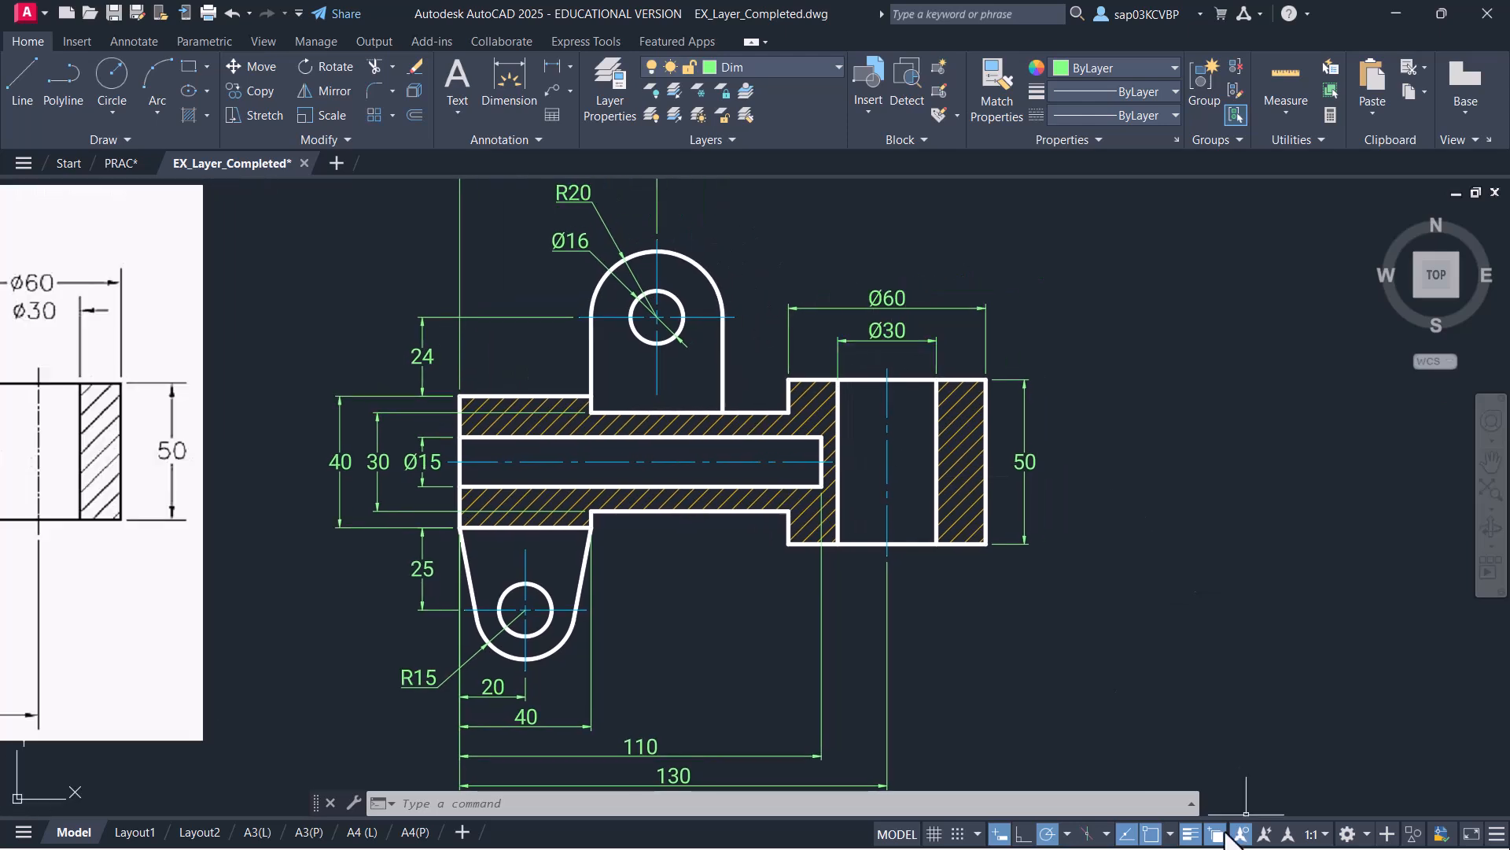
click(1190, 834)
click(1192, 837)
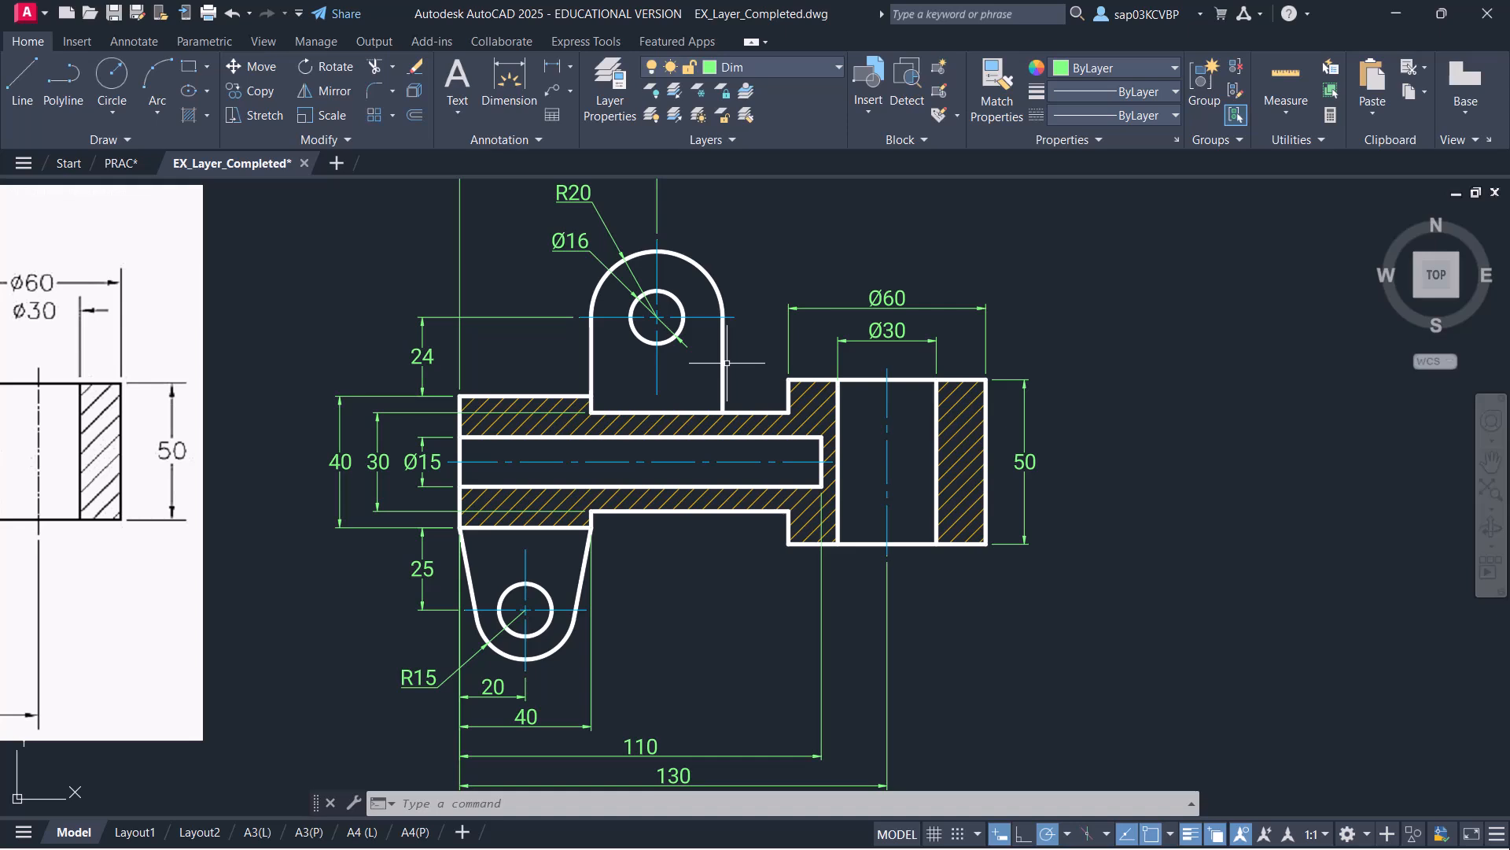
click(1191, 836)
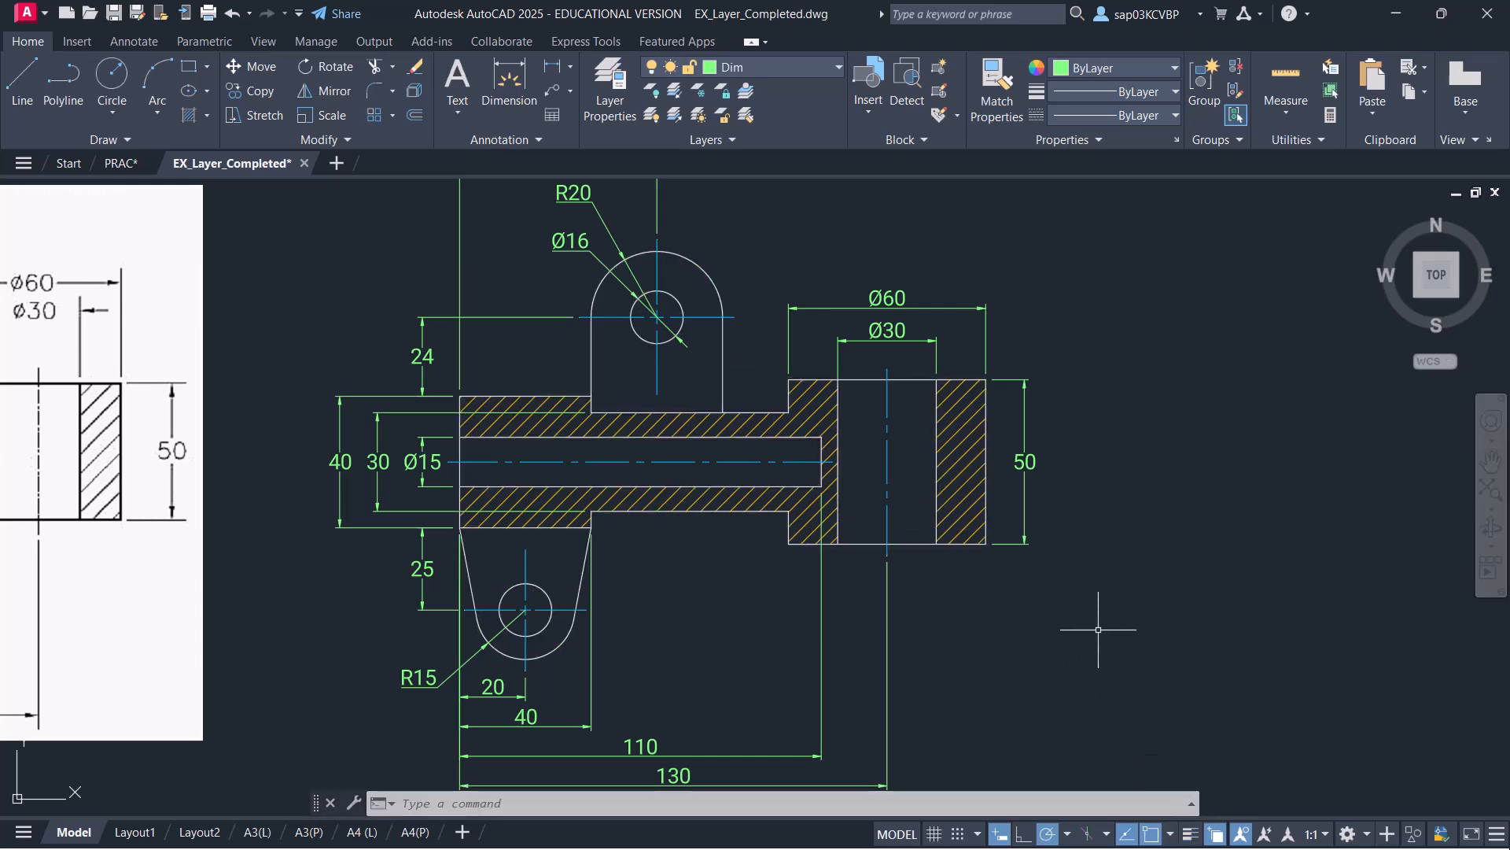
click(1191, 835)
middle_drag(600, 456, 800, 501)
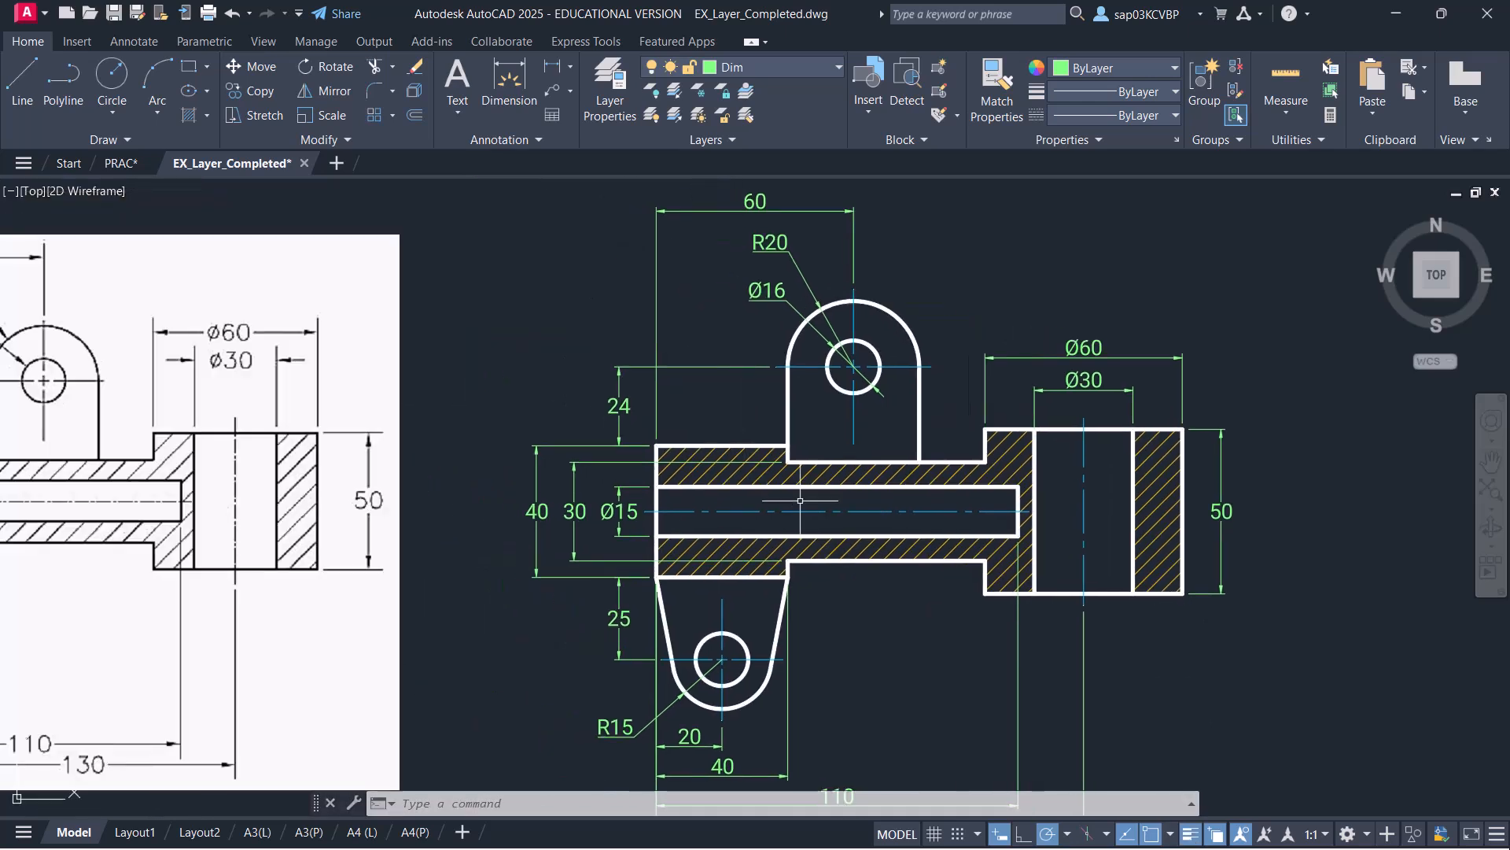
middle_drag(810, 440, 863, 437)
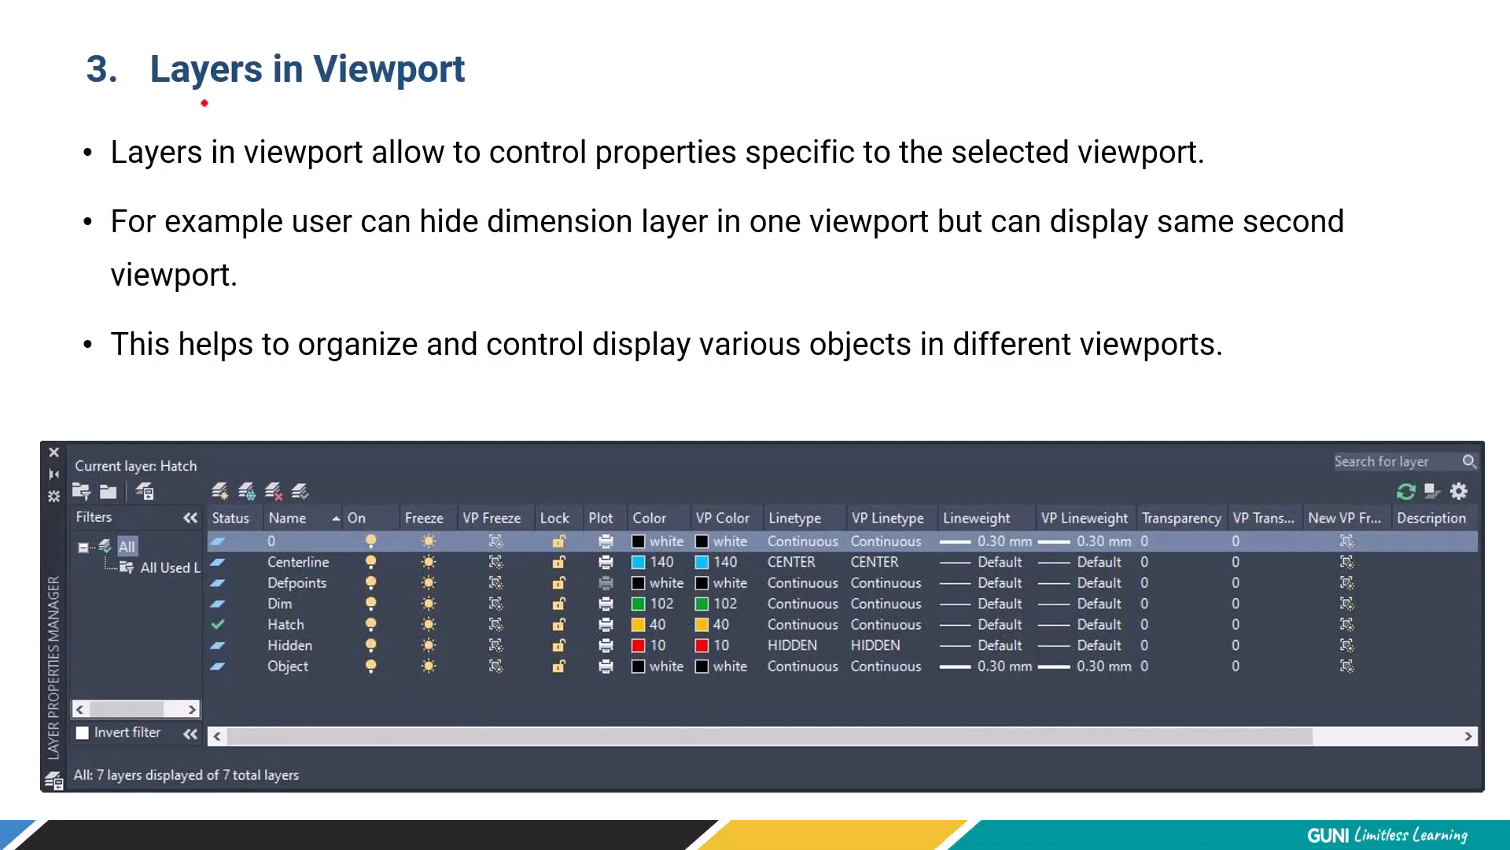
drag(172, 112, 234, 109)
drag(340, 108, 340, 117)
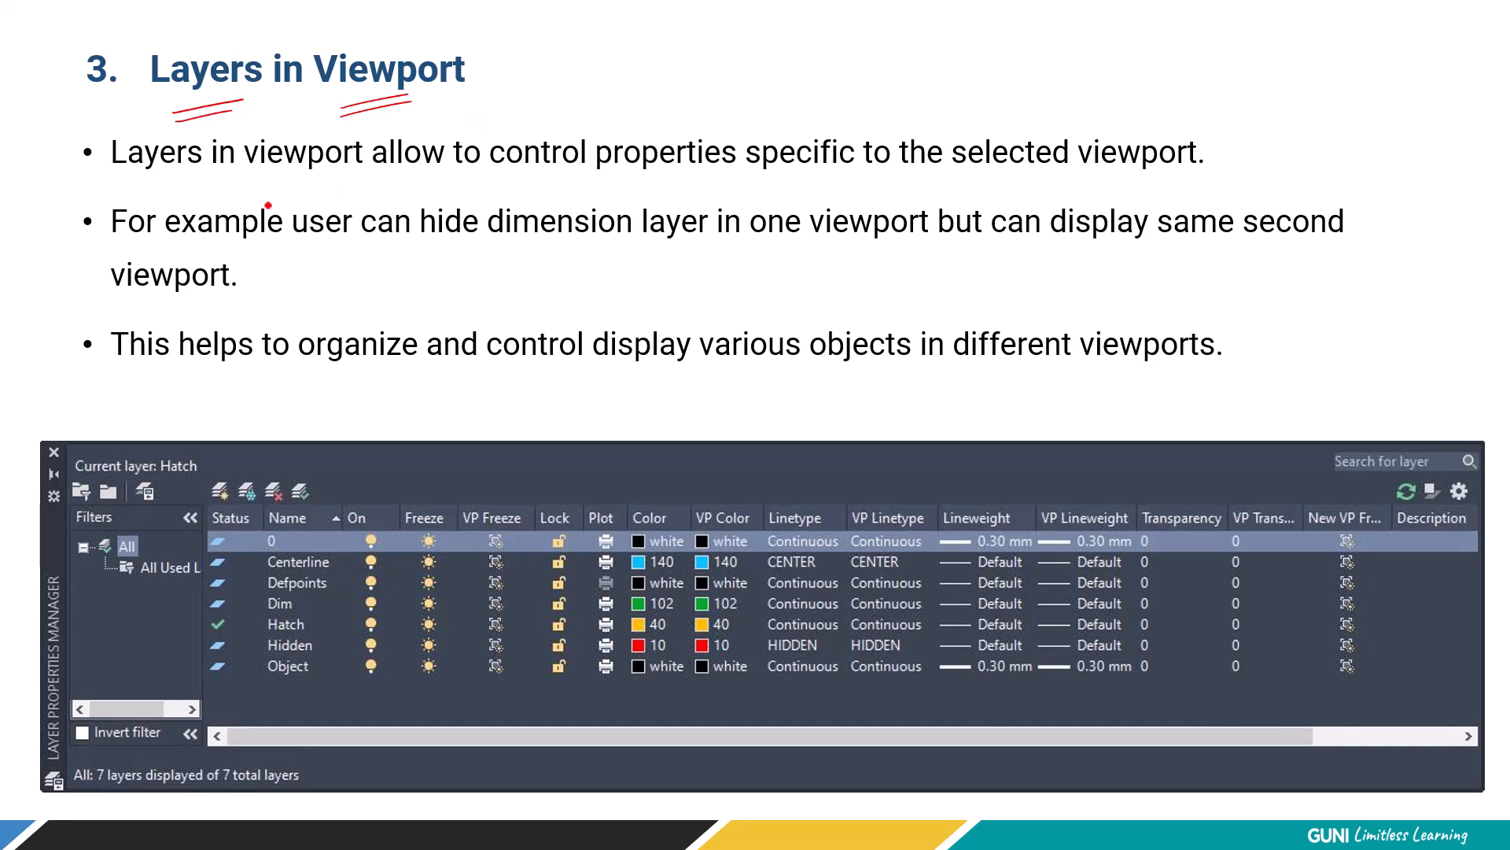
drag(126, 180, 858, 179)
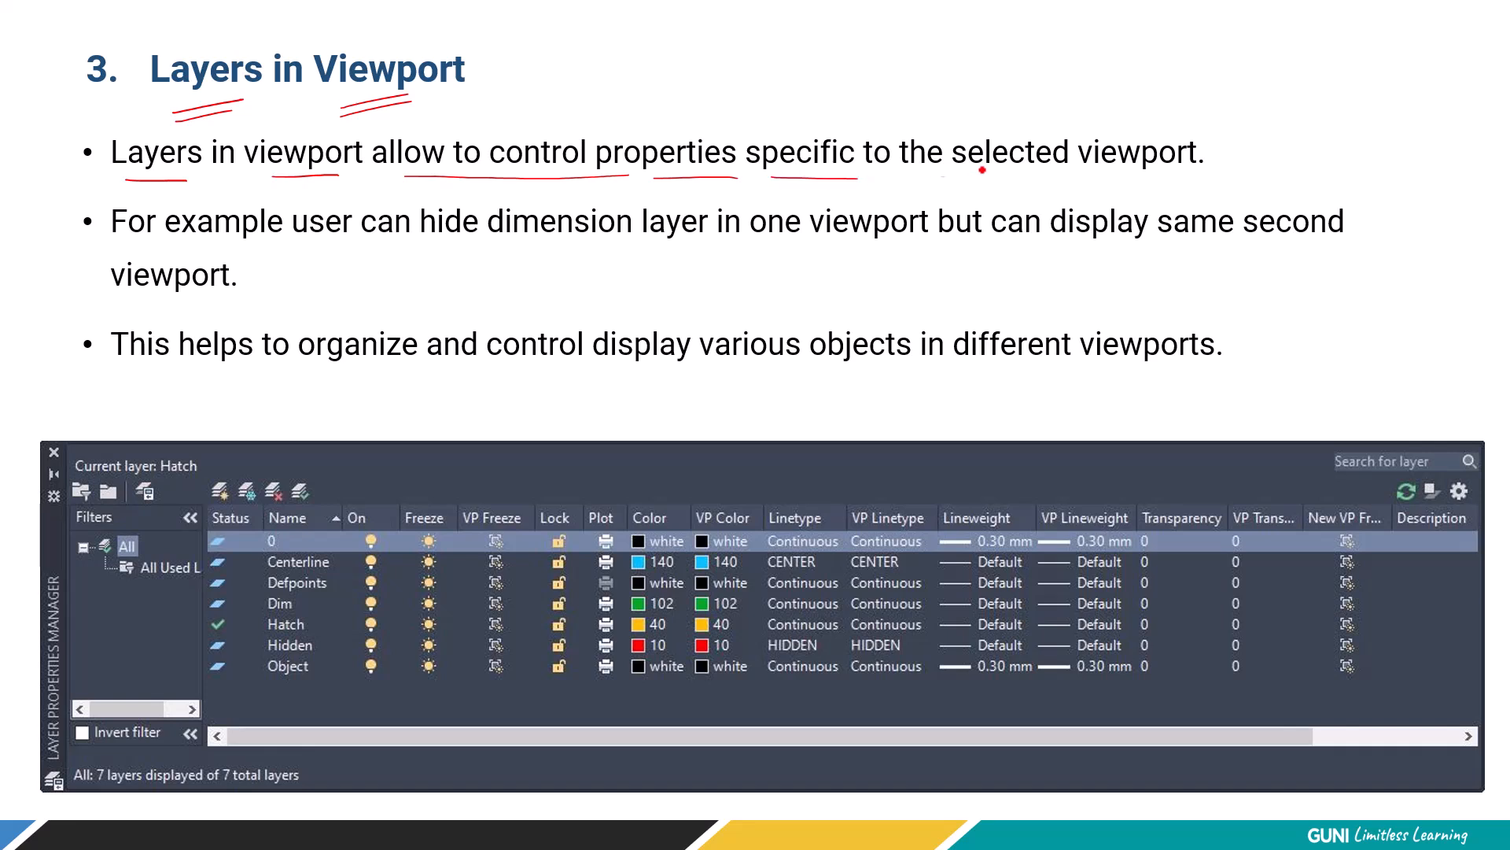
drag(972, 171, 1136, 175)
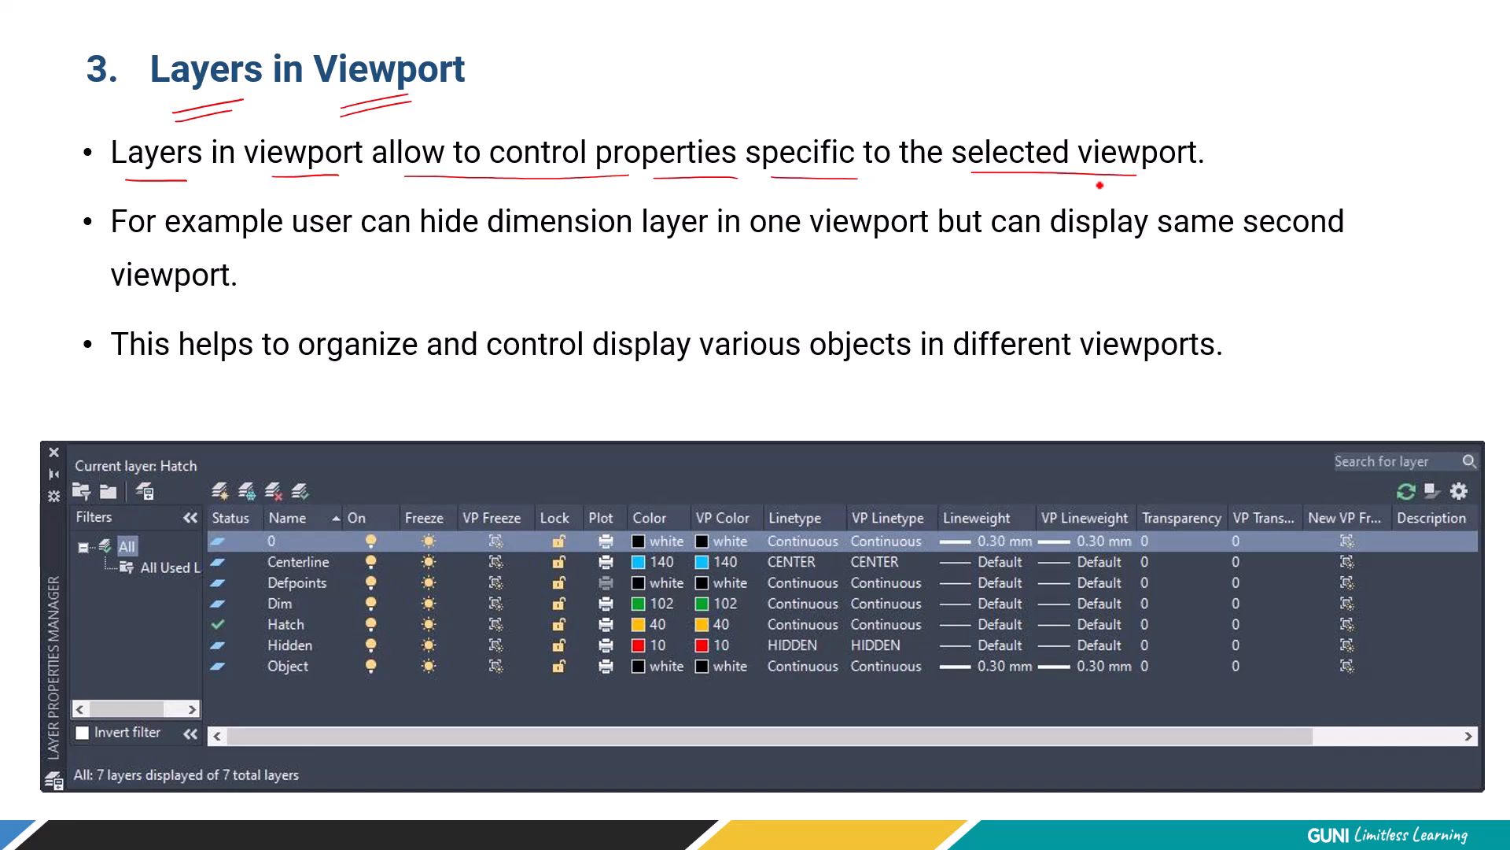
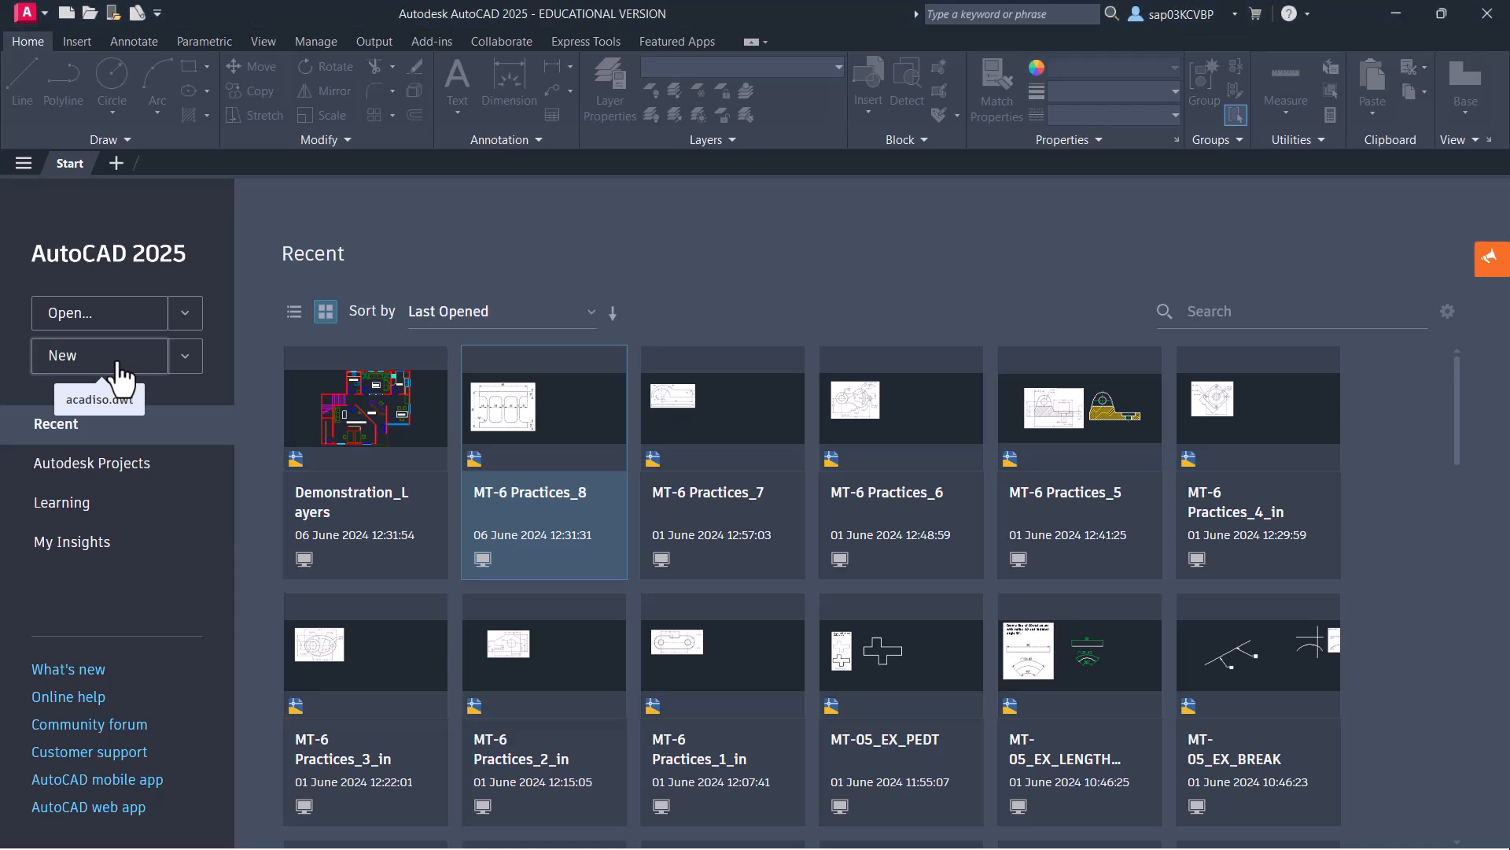
Start a new drawing and set its model space limits from 0,0 to 297,210
click(118, 363)
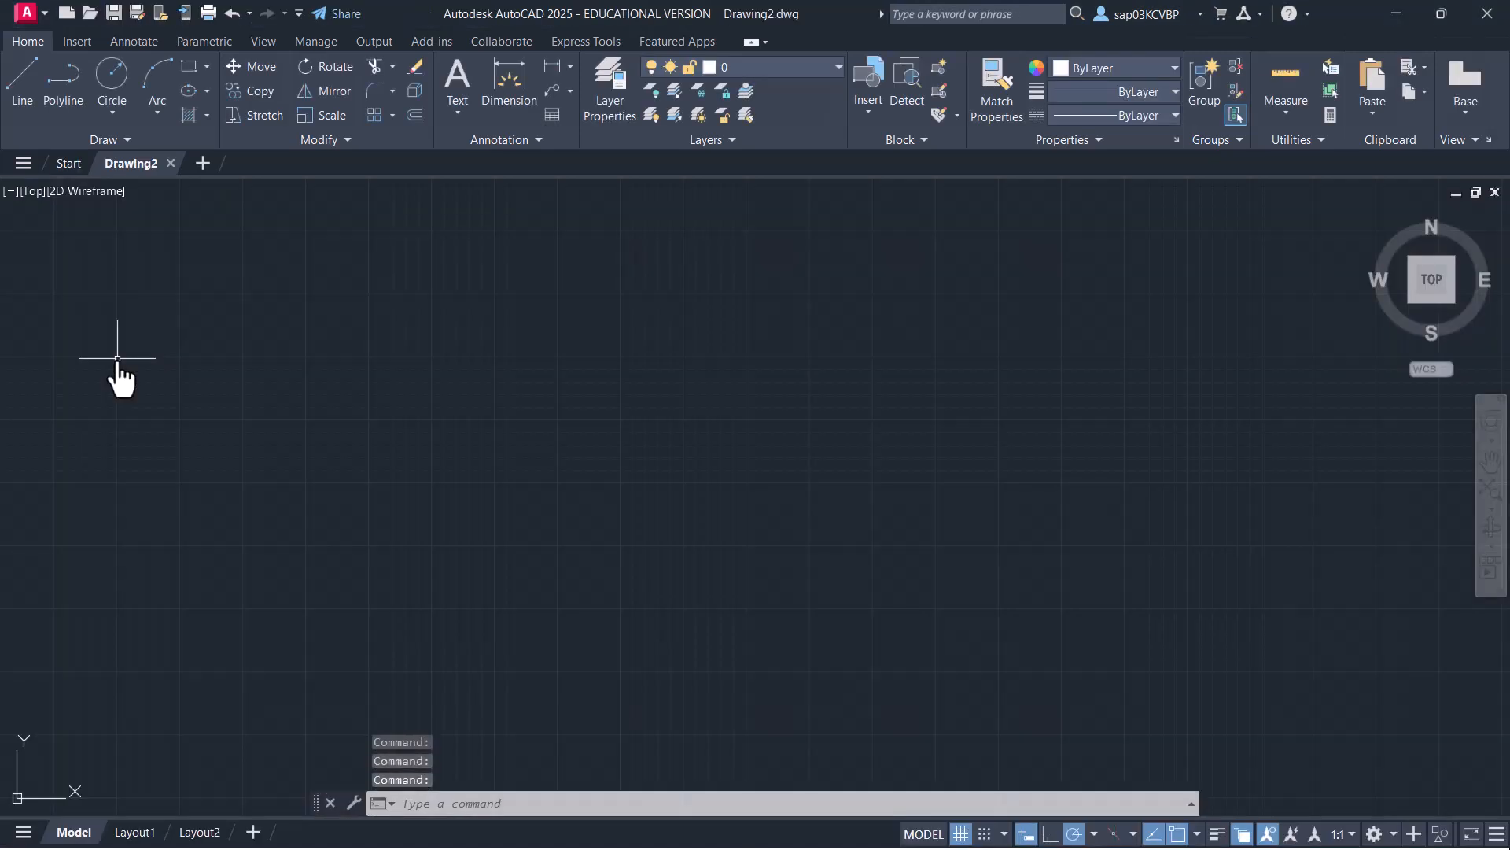
text(line)
key(Return)
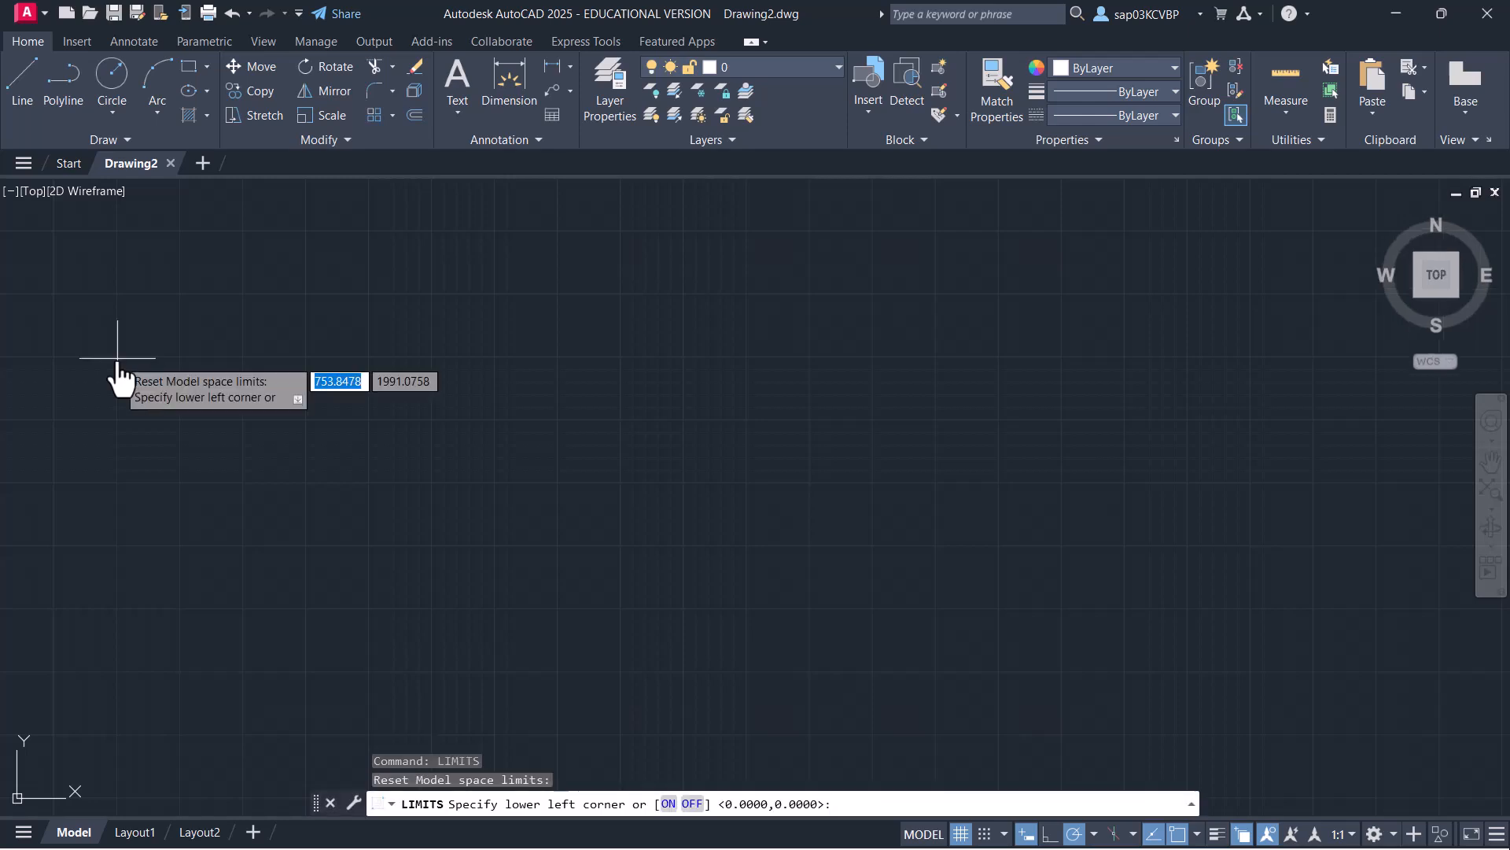
text(0,0)
key(Return)
text(297,210)
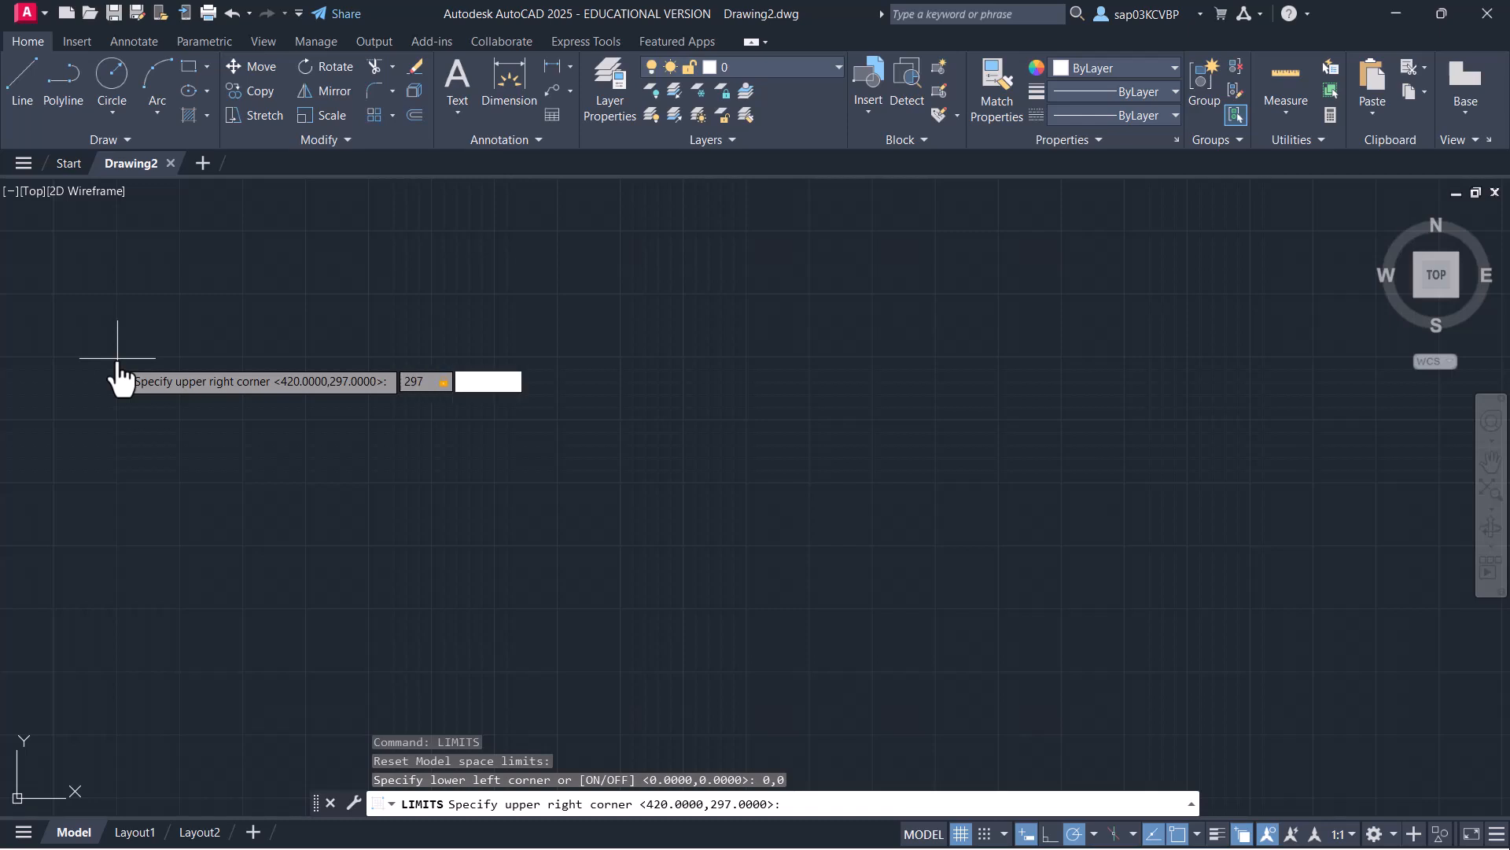
key(Return)
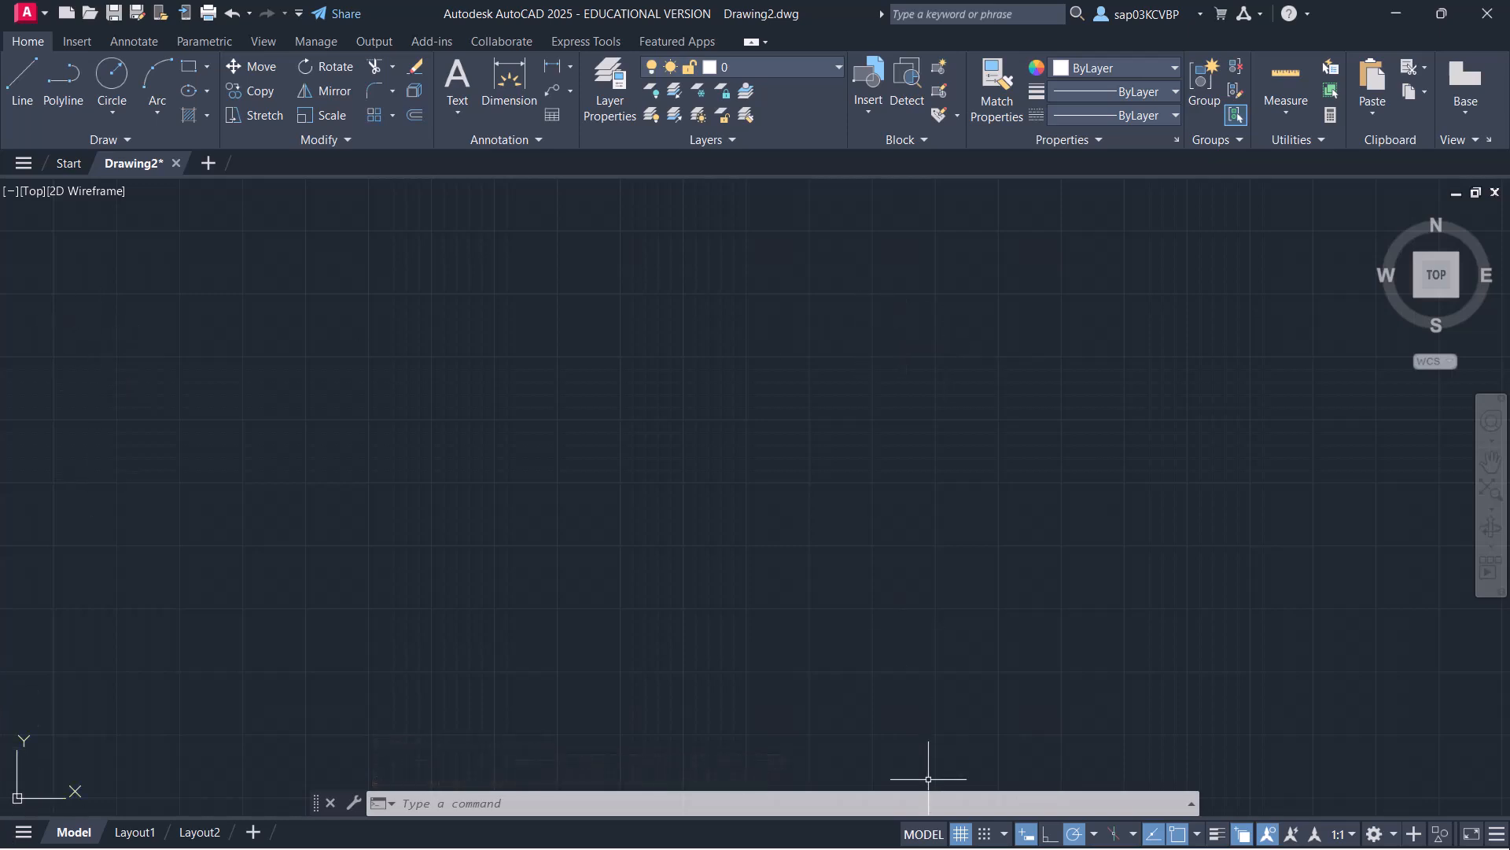
Zoom to All so the view fits the drawing limits
click(725, 522)
click(715, 465)
text(z)
key(Return)
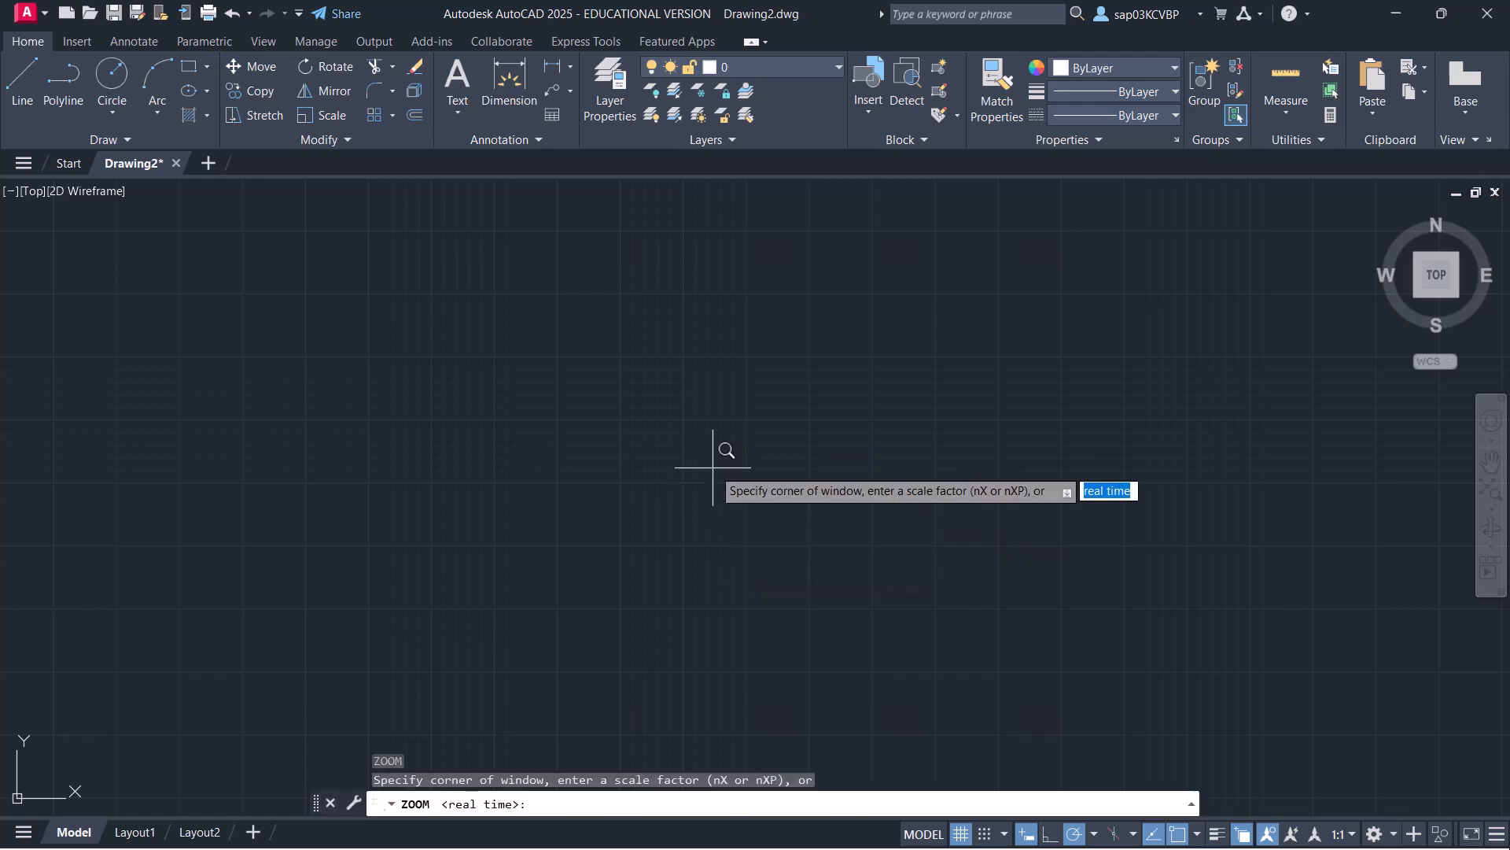
text(a)
key(Return)
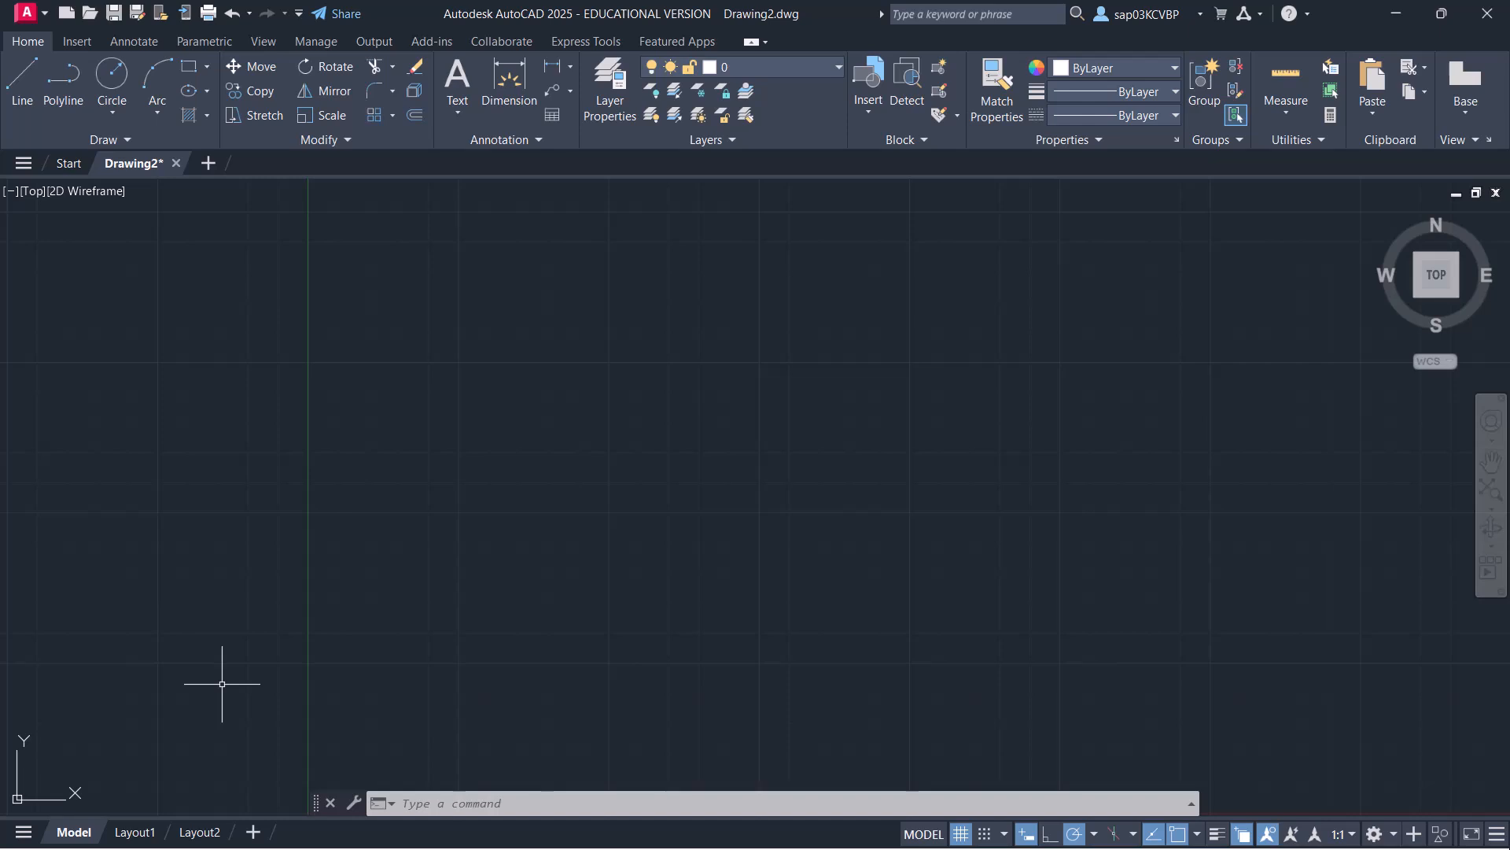
Paste the copied two-view reference image of the slotted part into model space, accepting the OLE text size settings
key(ctrl+v)
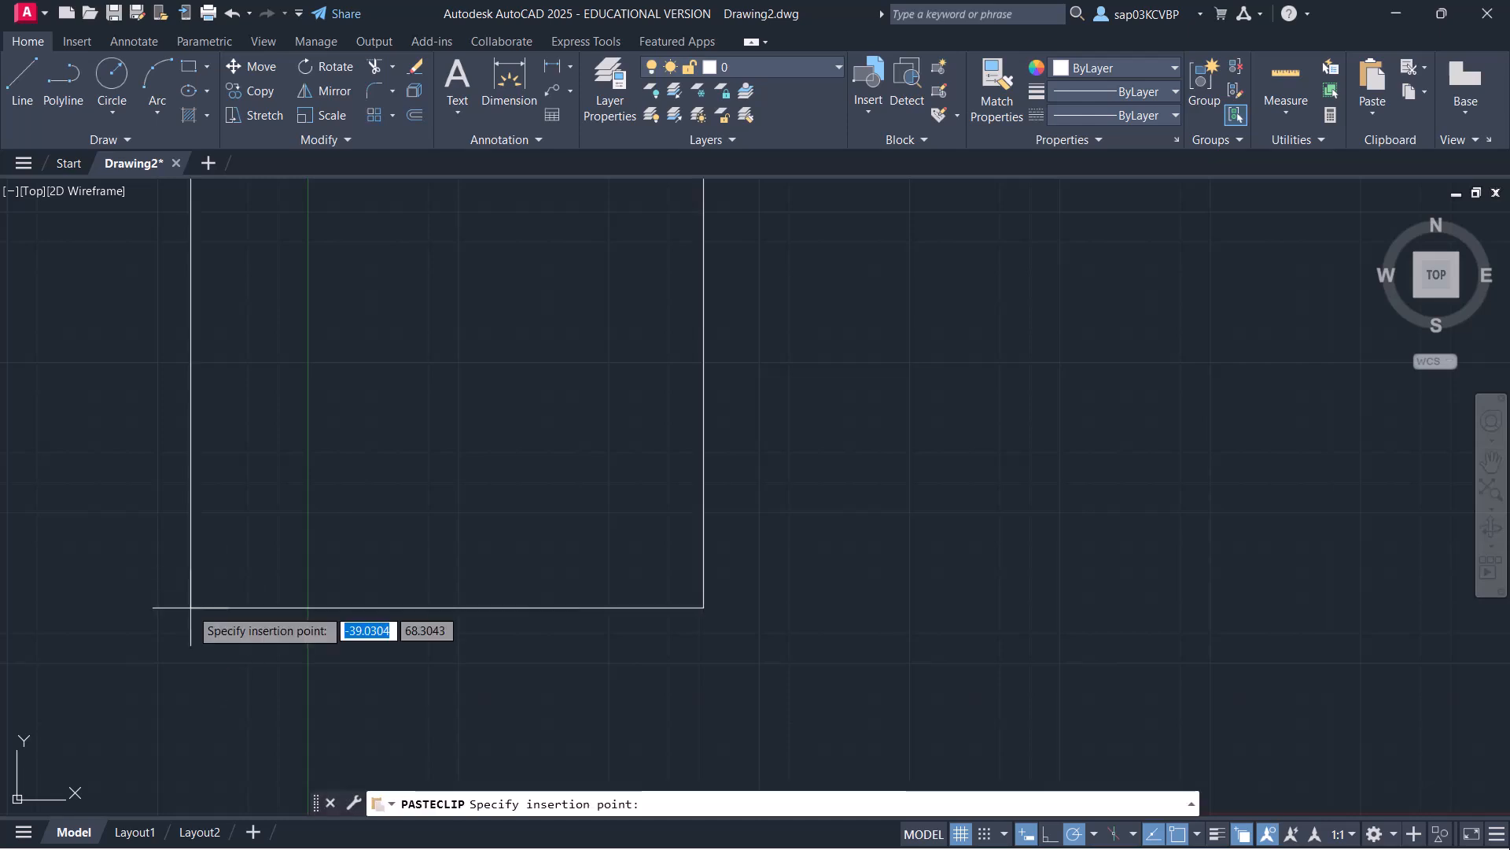
click(46, 767)
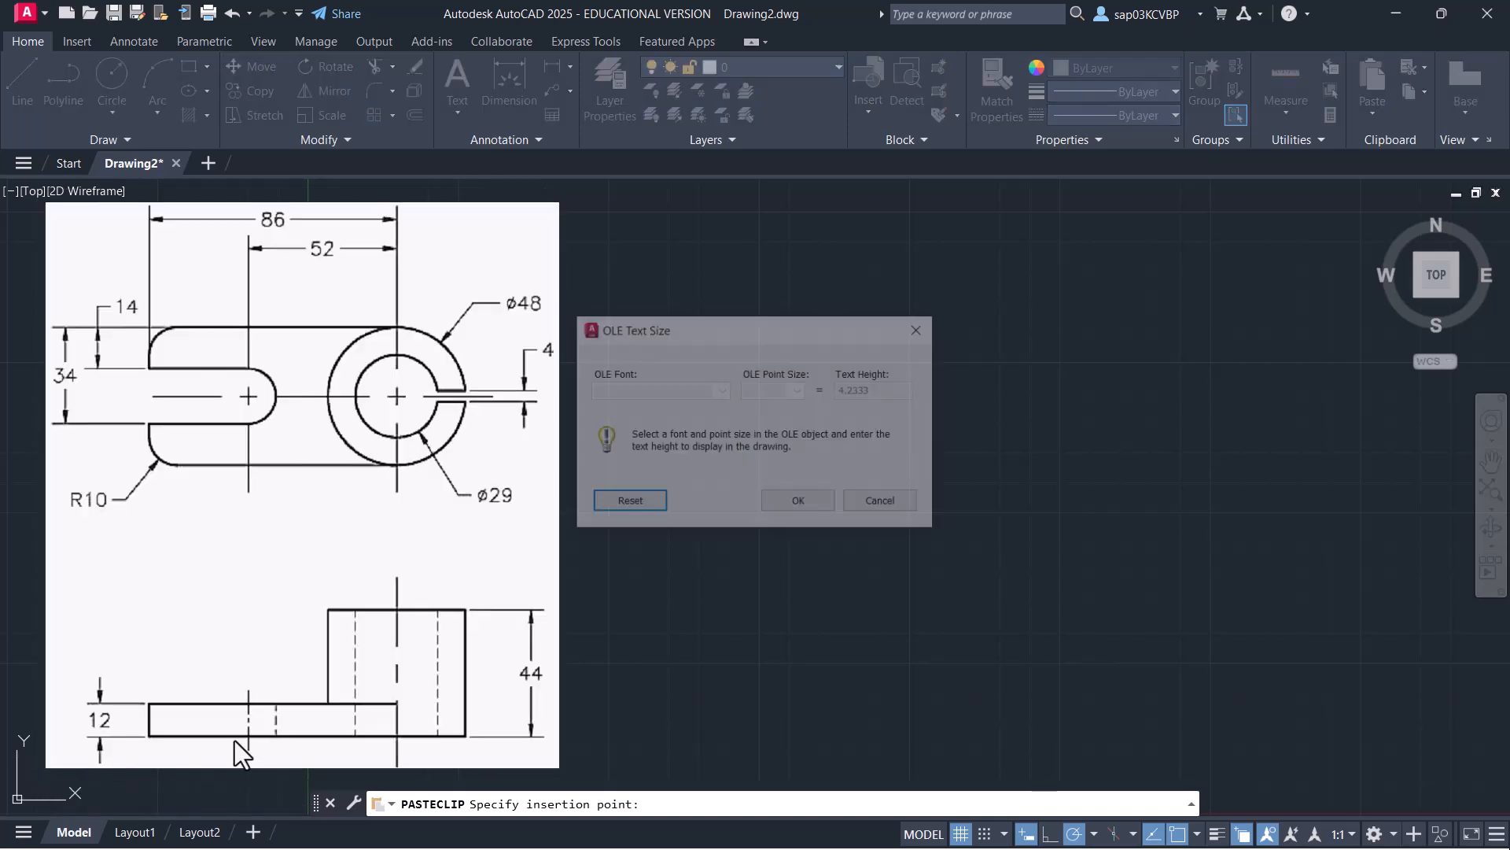
click(787, 507)
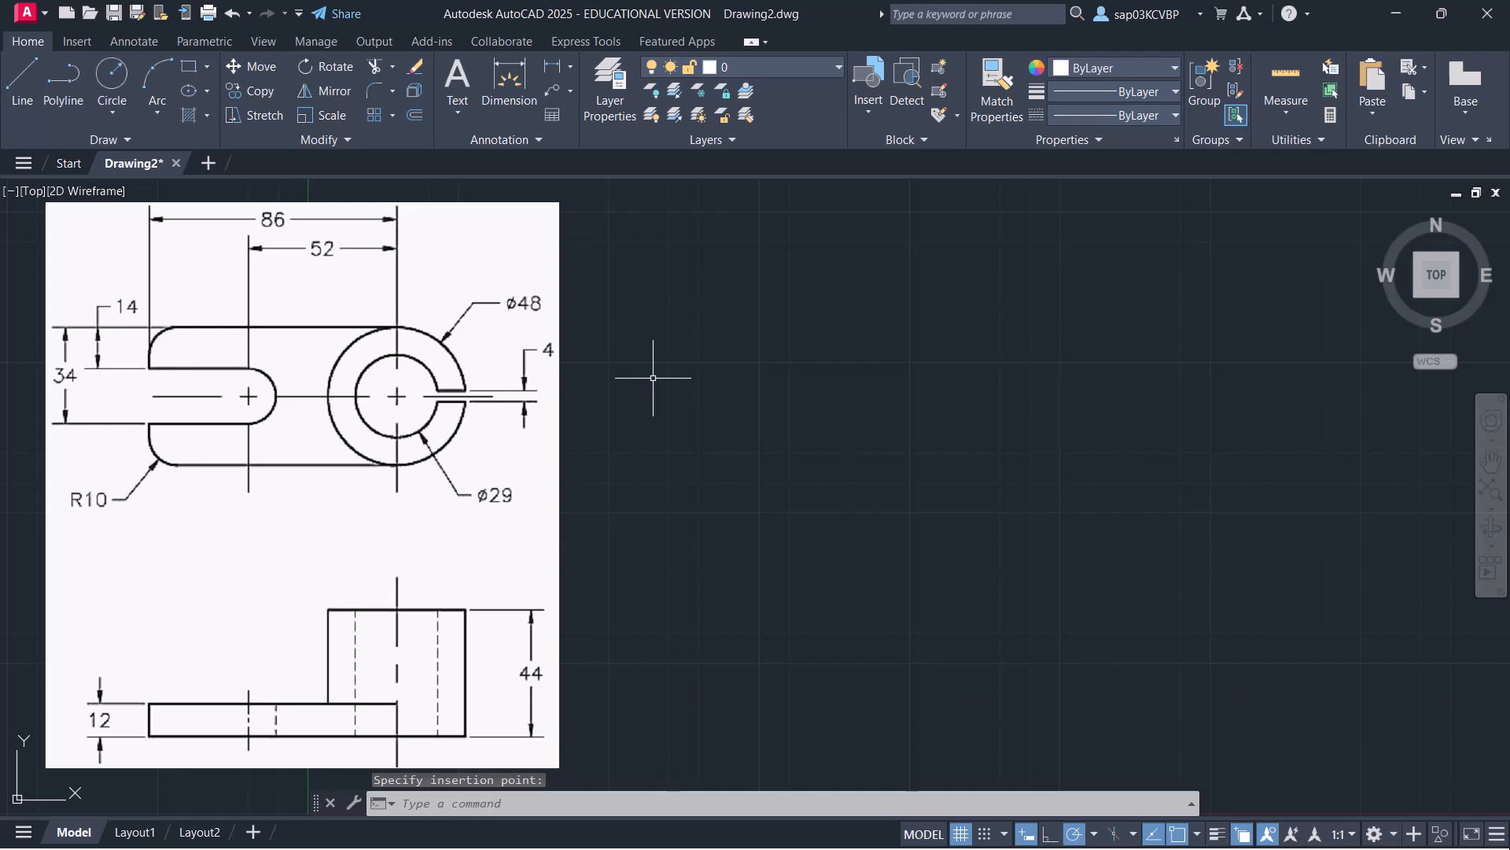
Open the layer manager and create a new layer named object
text(LA)
key(Return)
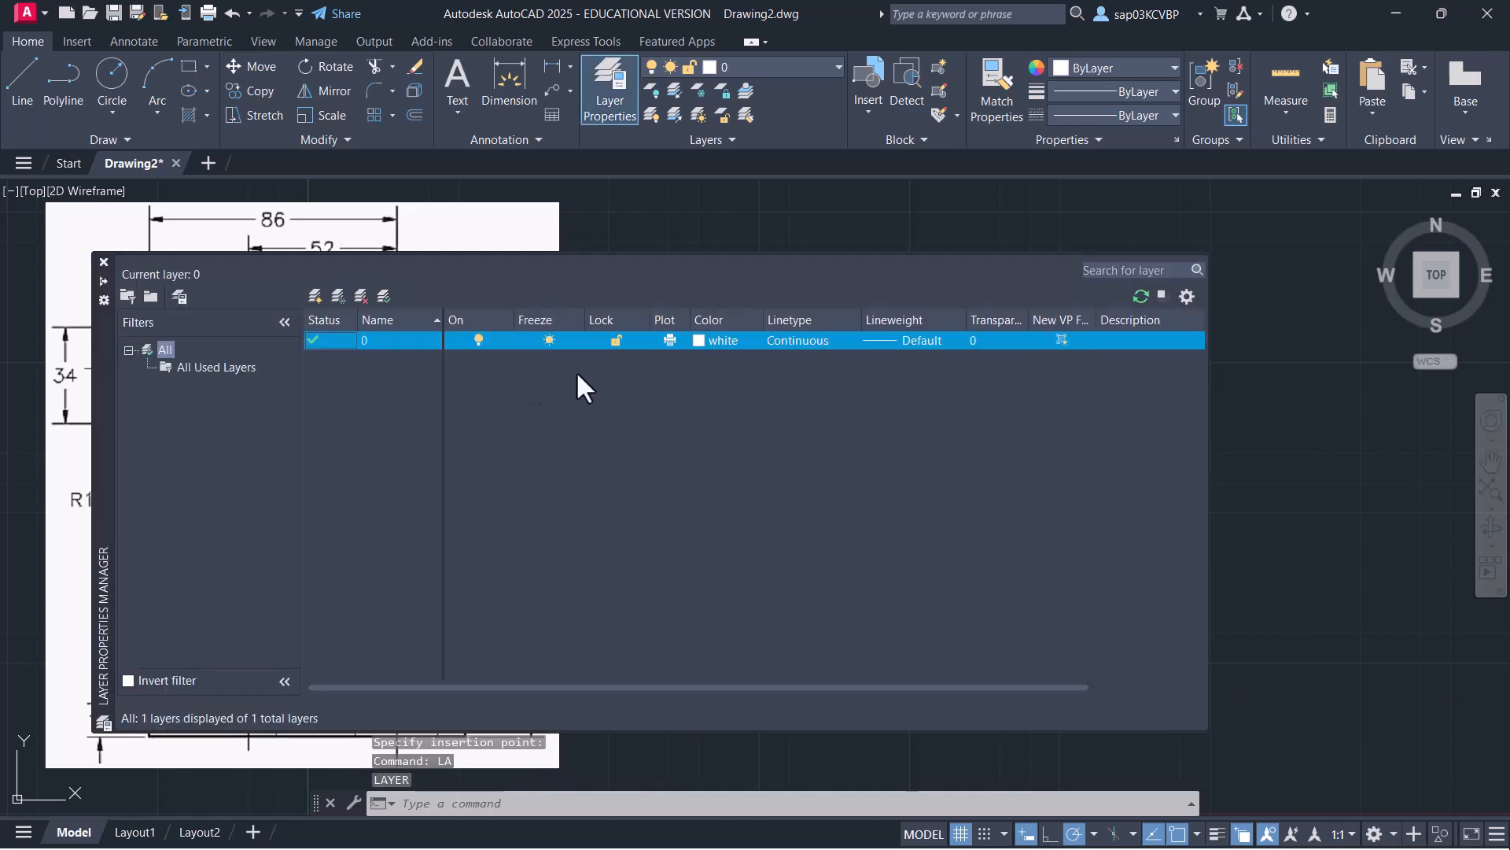
click(318, 303)
text(object)
key(Return)
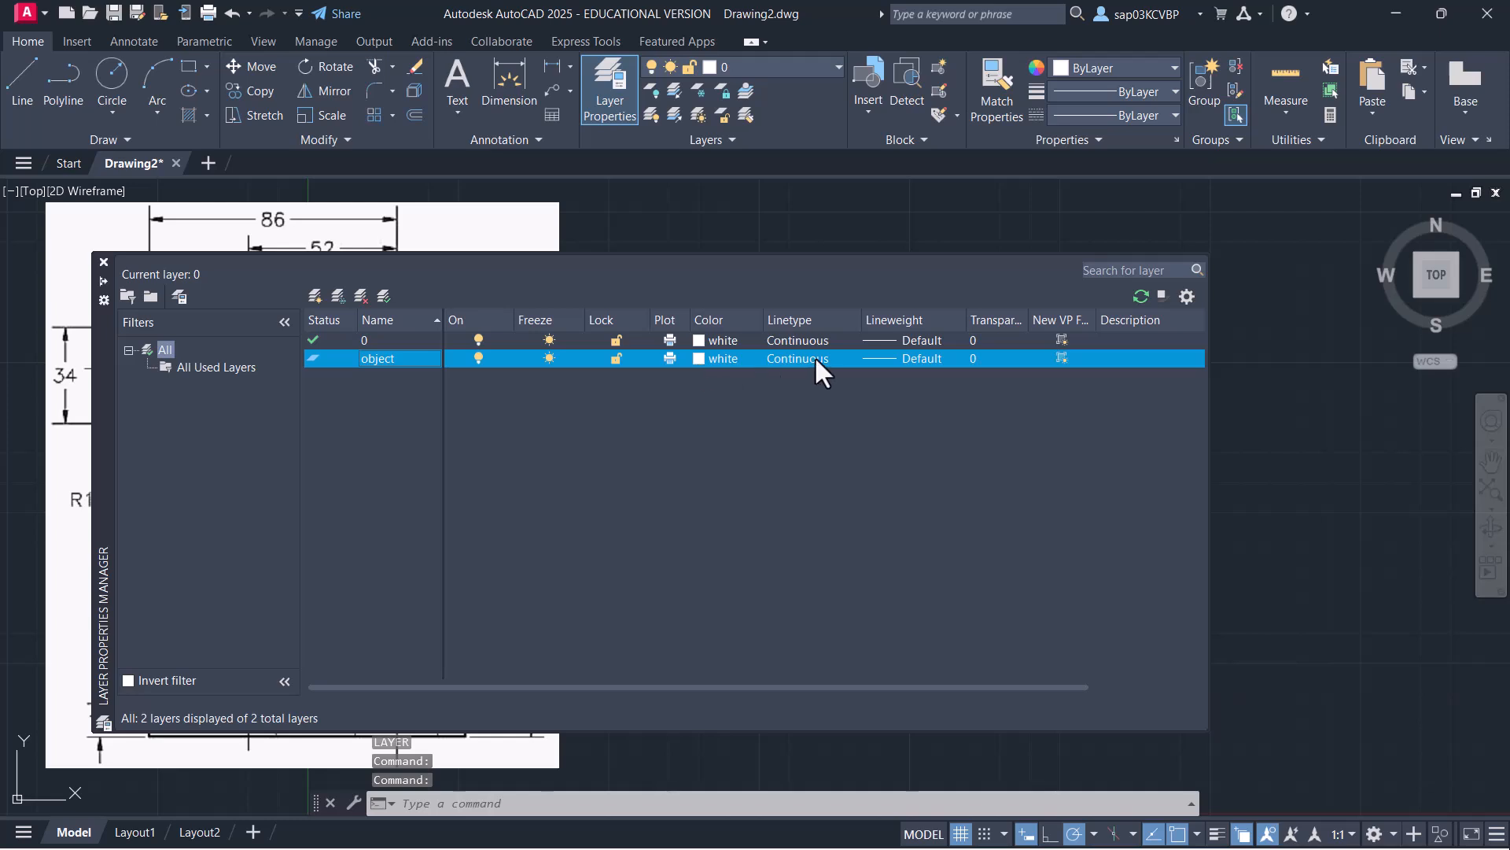
Create a layer named Dim and set its color to yellow, index 50
click(316, 296)
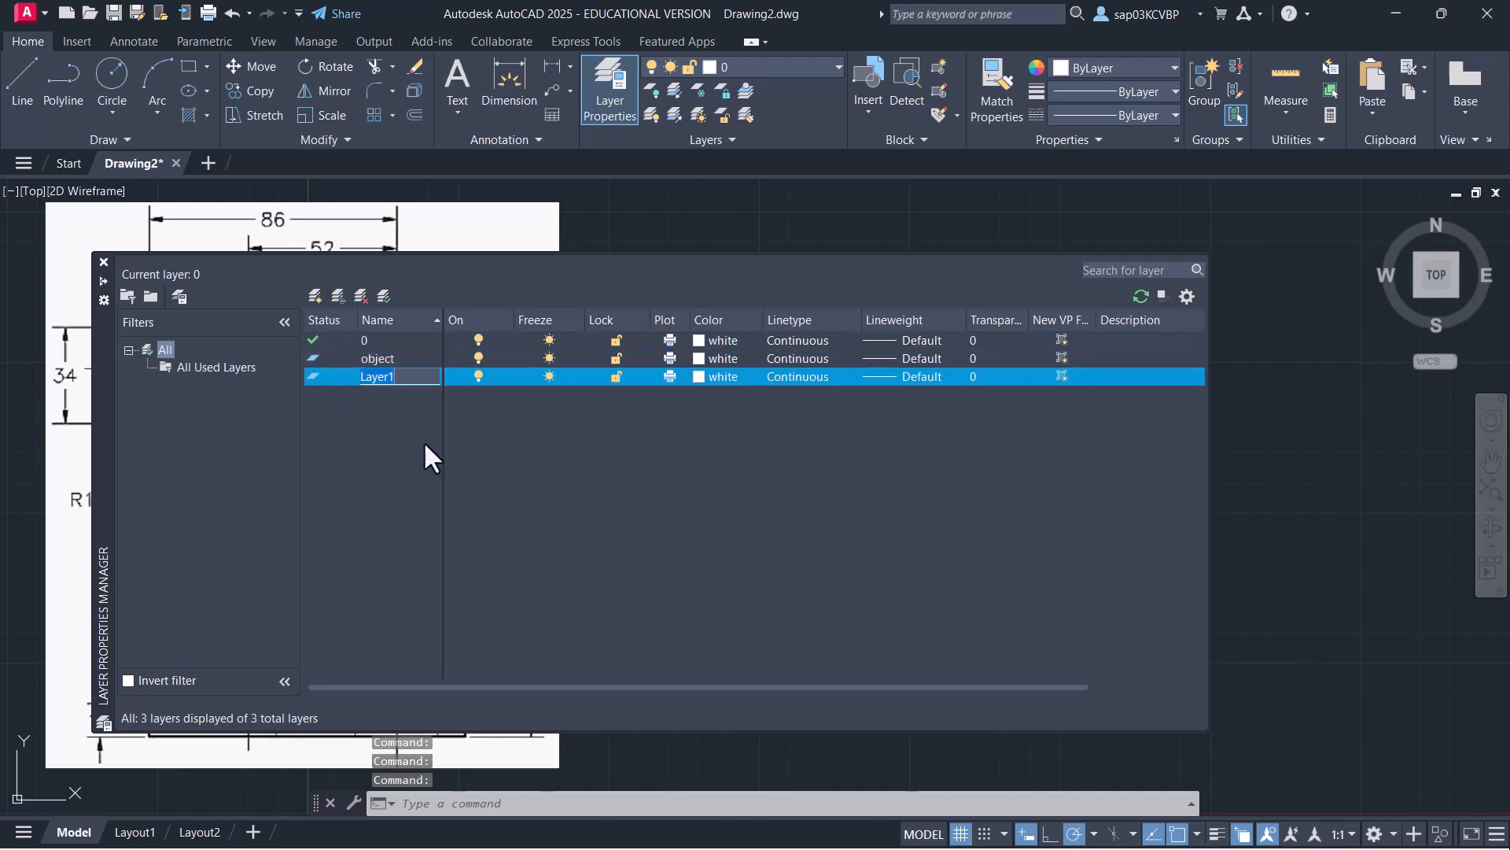
text(Dim)
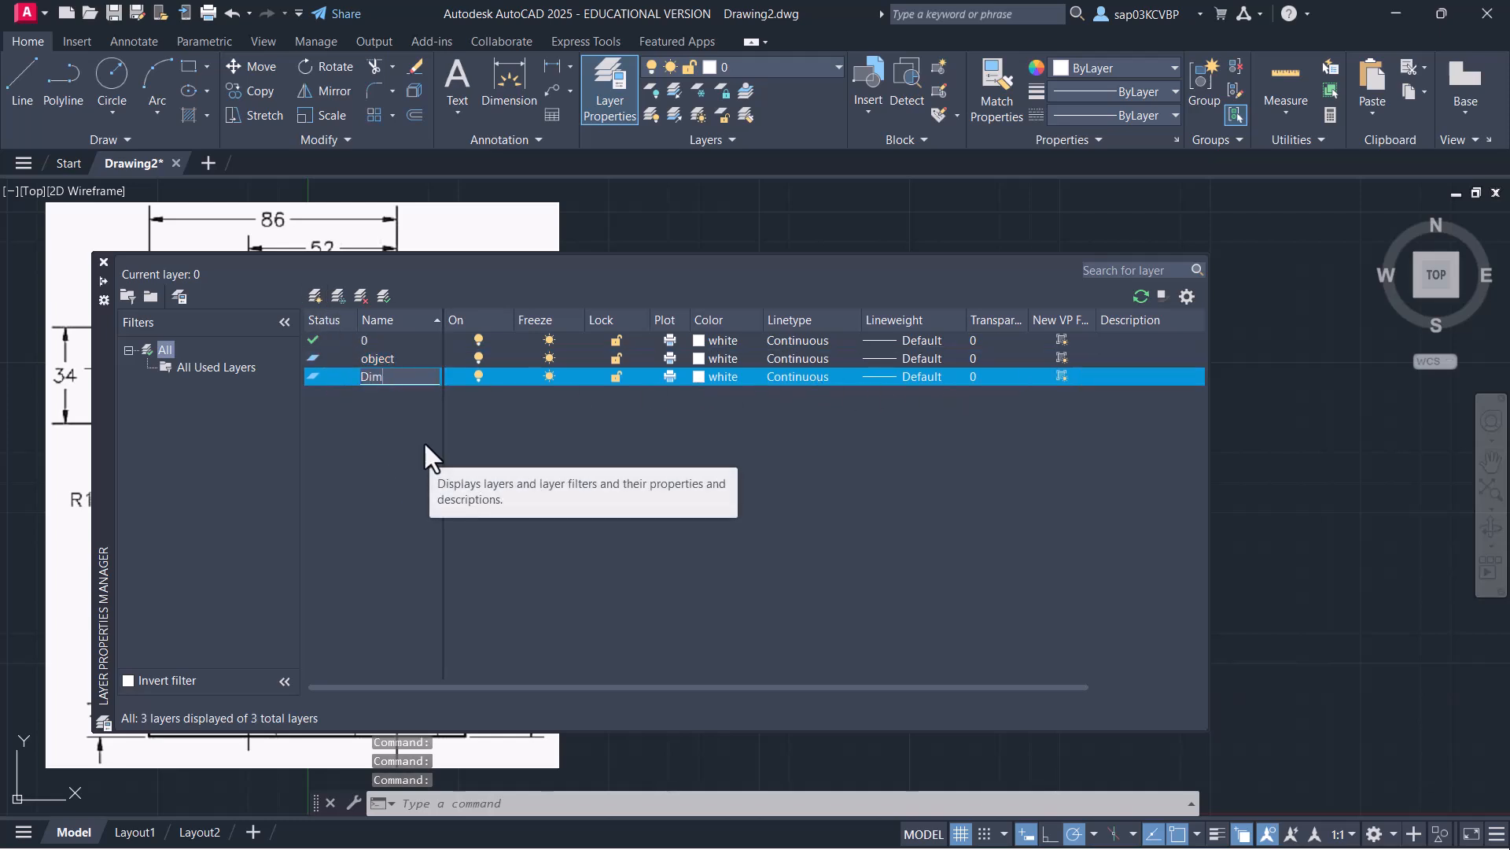
key(Return)
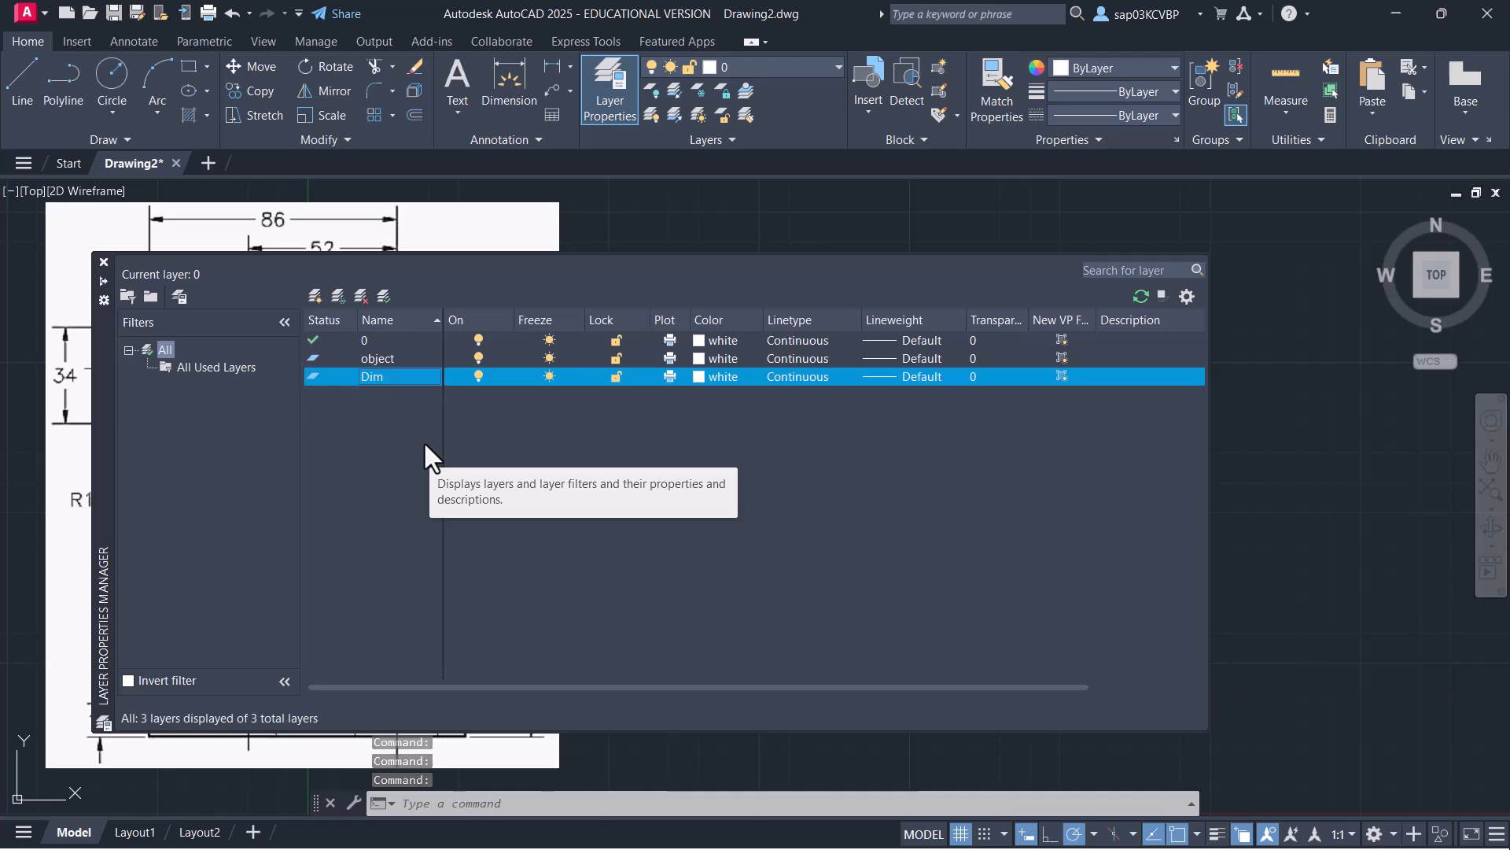
click(698, 376)
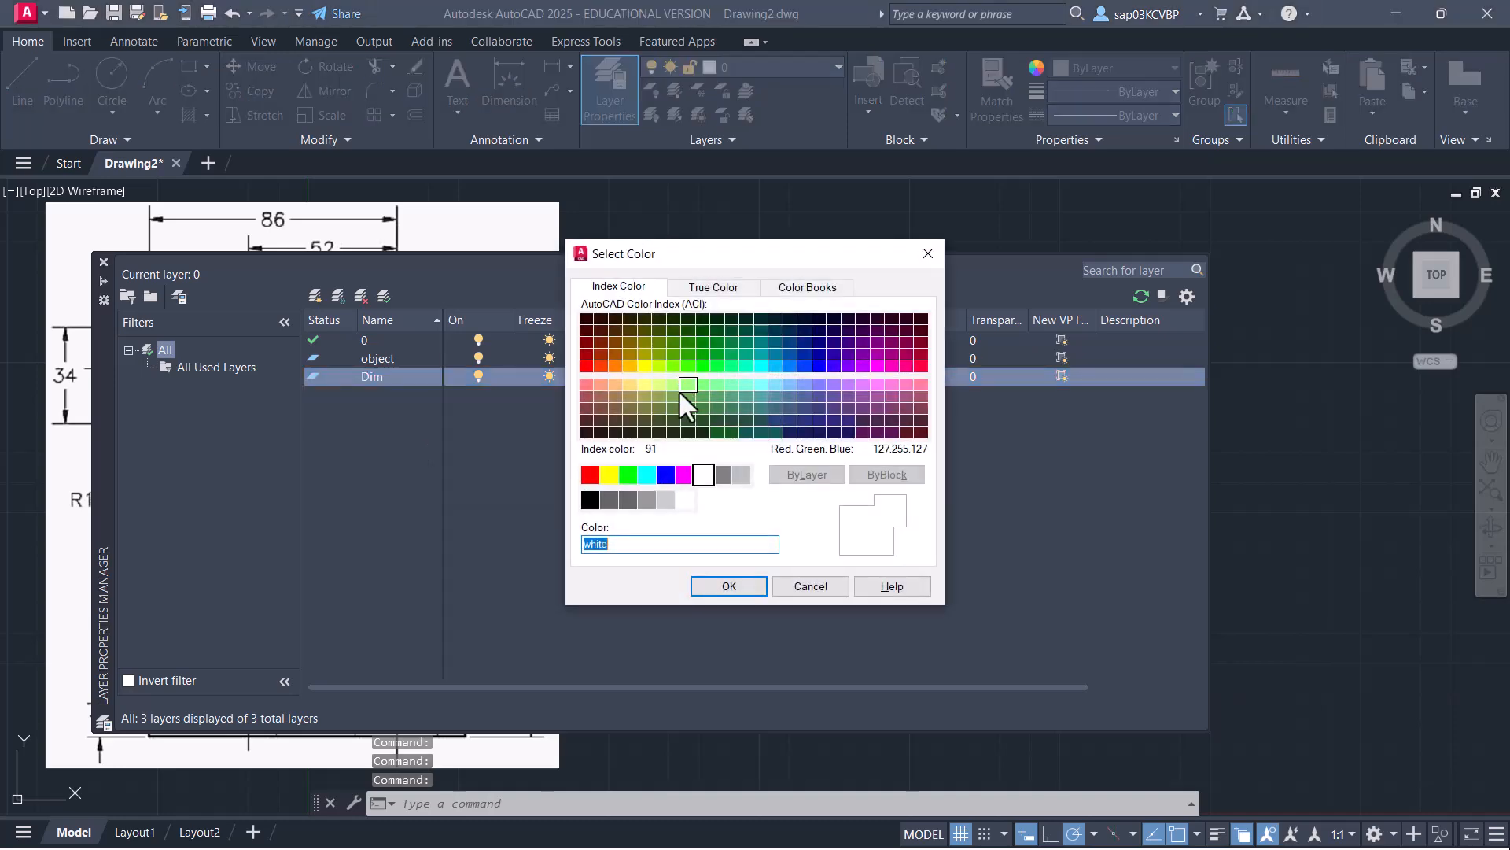
click(645, 367)
click(725, 583)
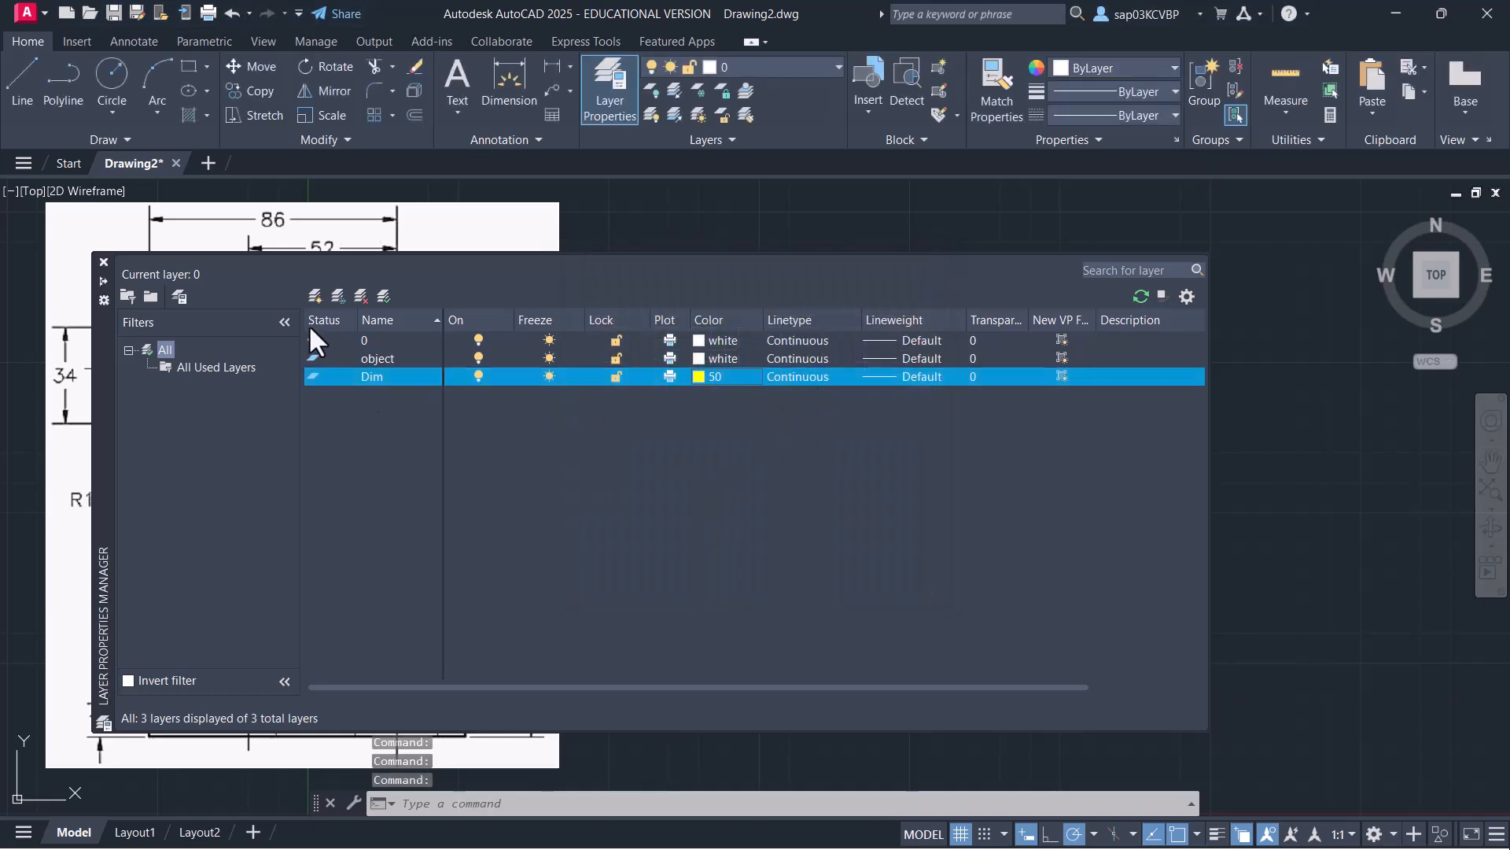
Create a layer named CL and set its color to cyan, index 130
click(315, 295)
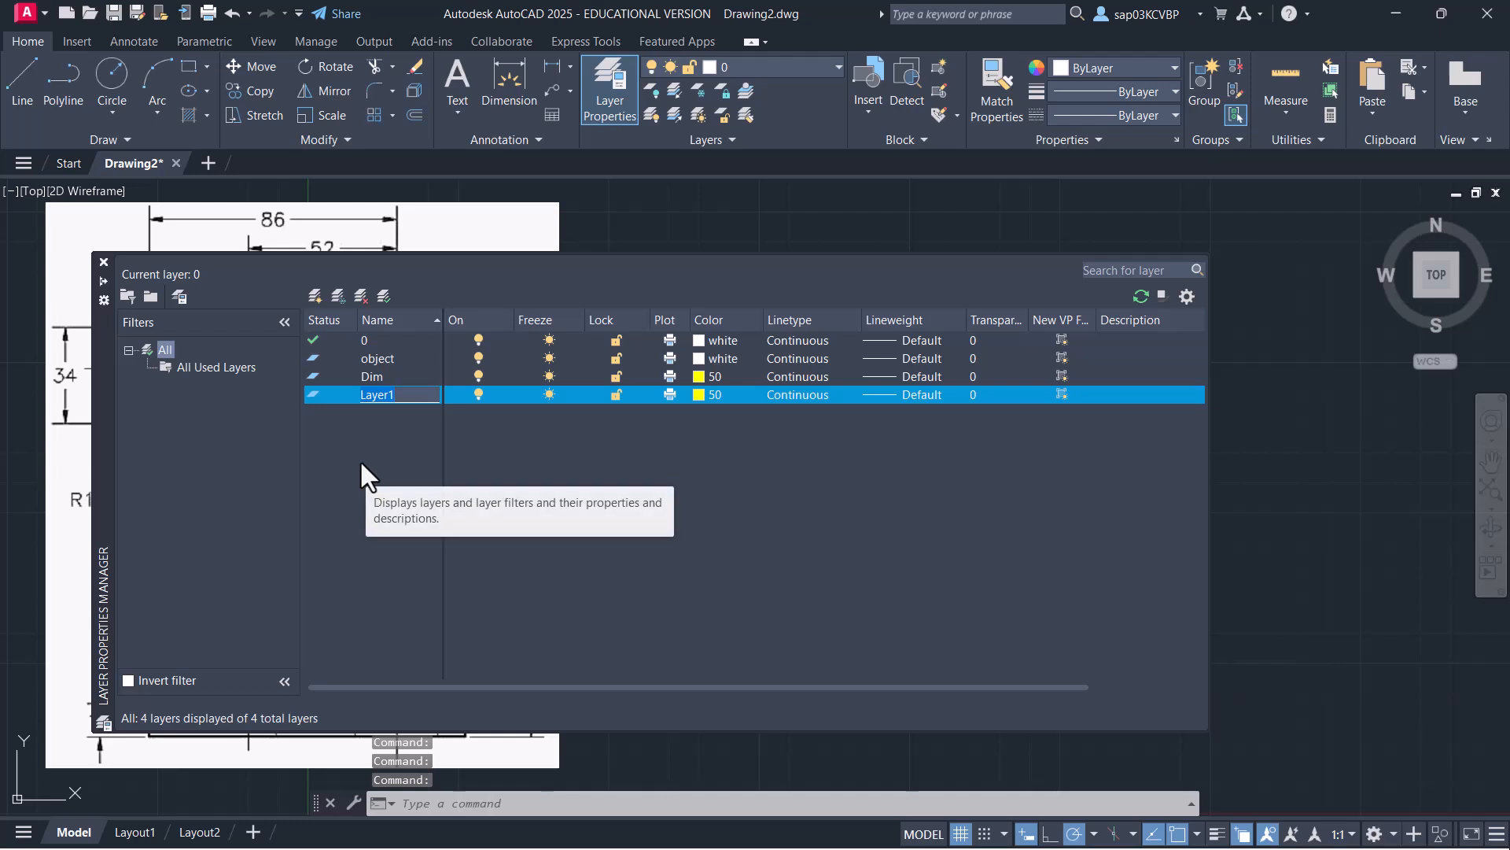
key(BackSpace)
text(CL)
key(Return)
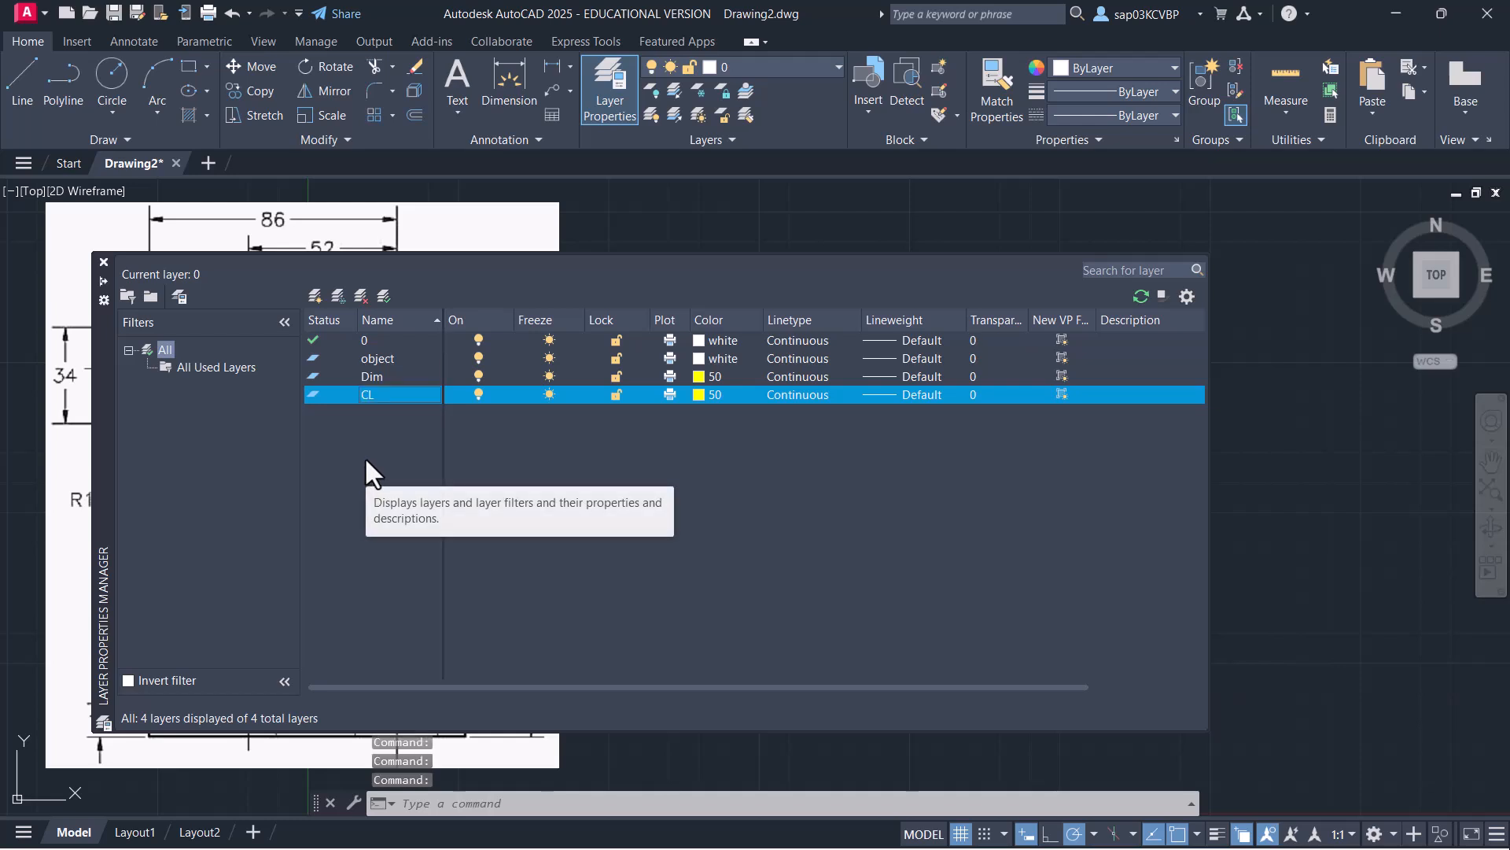
click(696, 398)
click(761, 366)
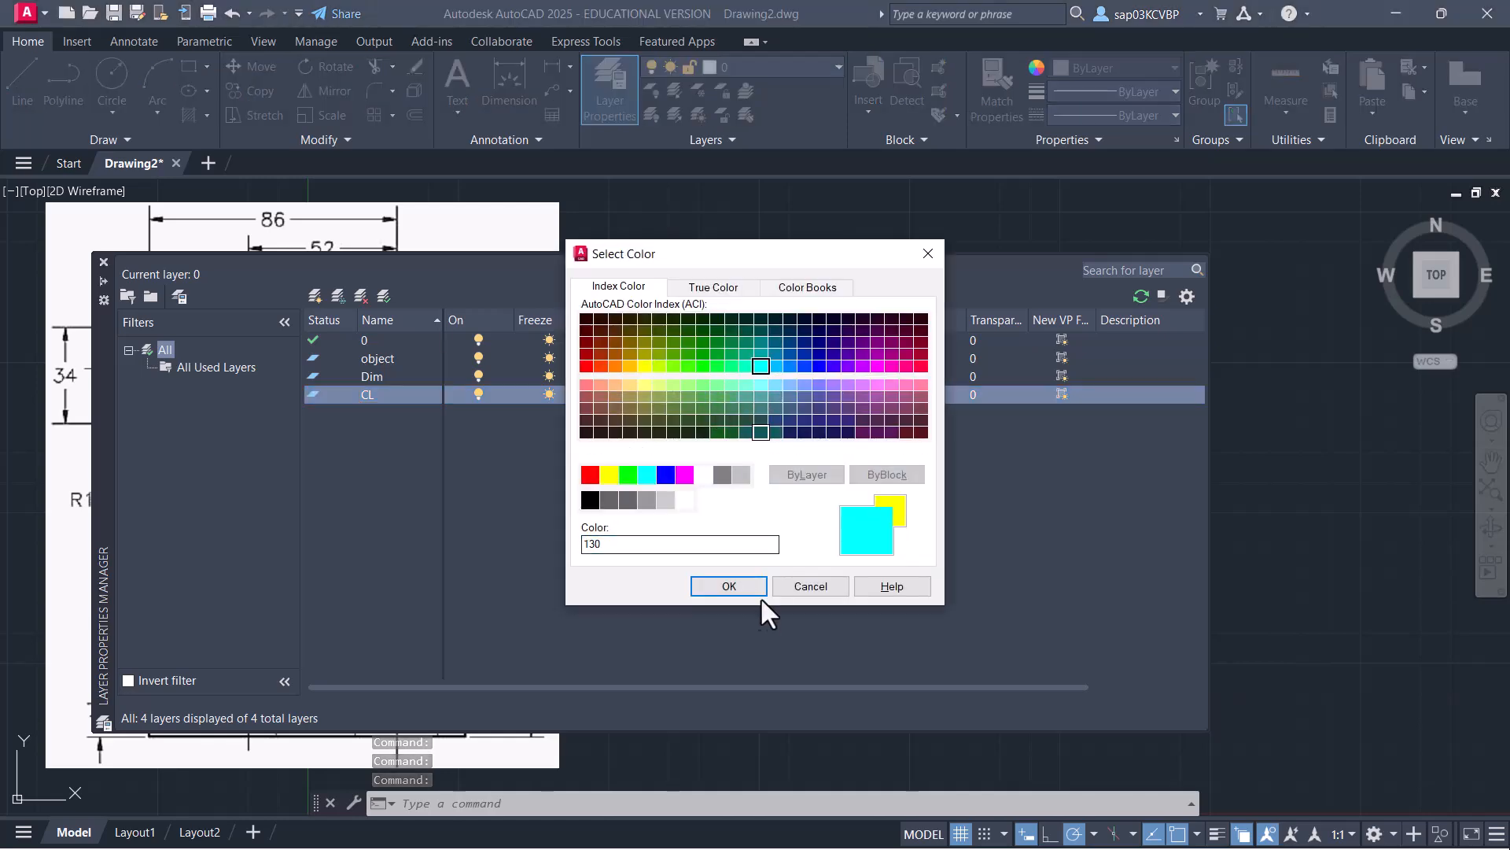
click(753, 590)
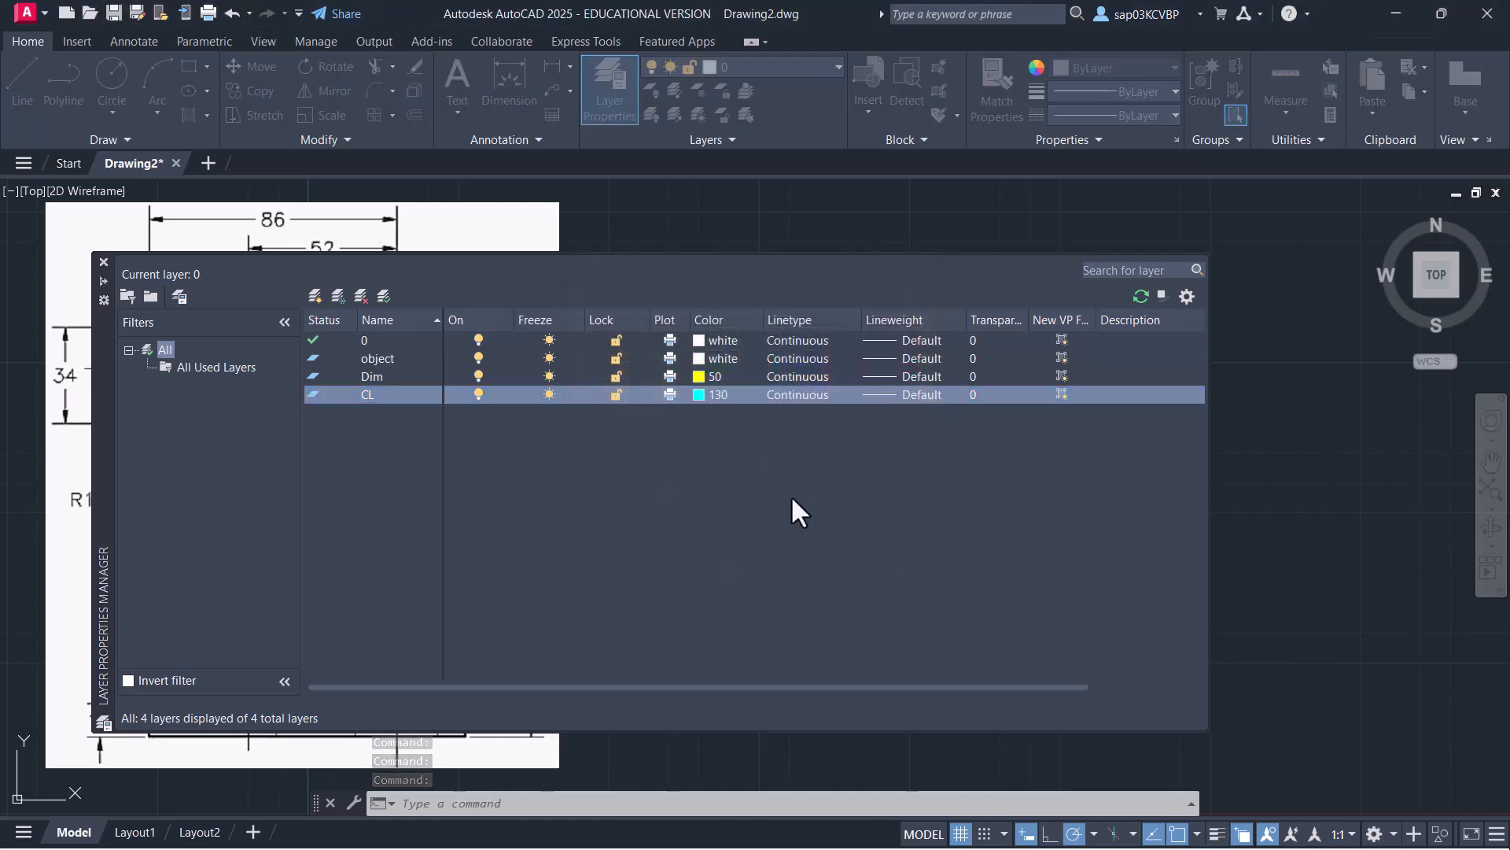
Load the CENTER linetype from acadiso.lin and assign it to the CL layer
click(796, 394)
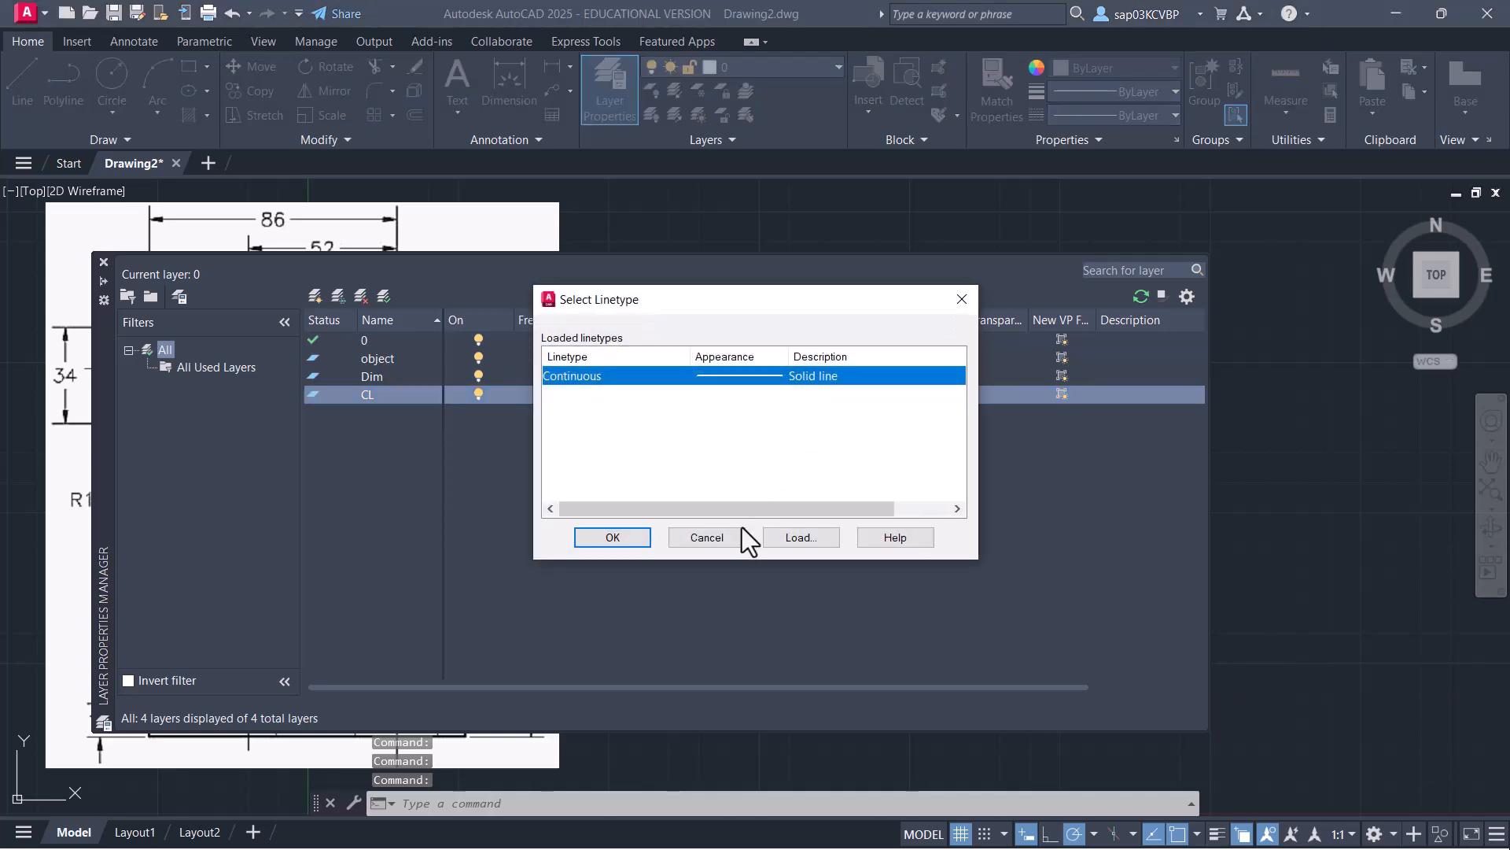
click(801, 538)
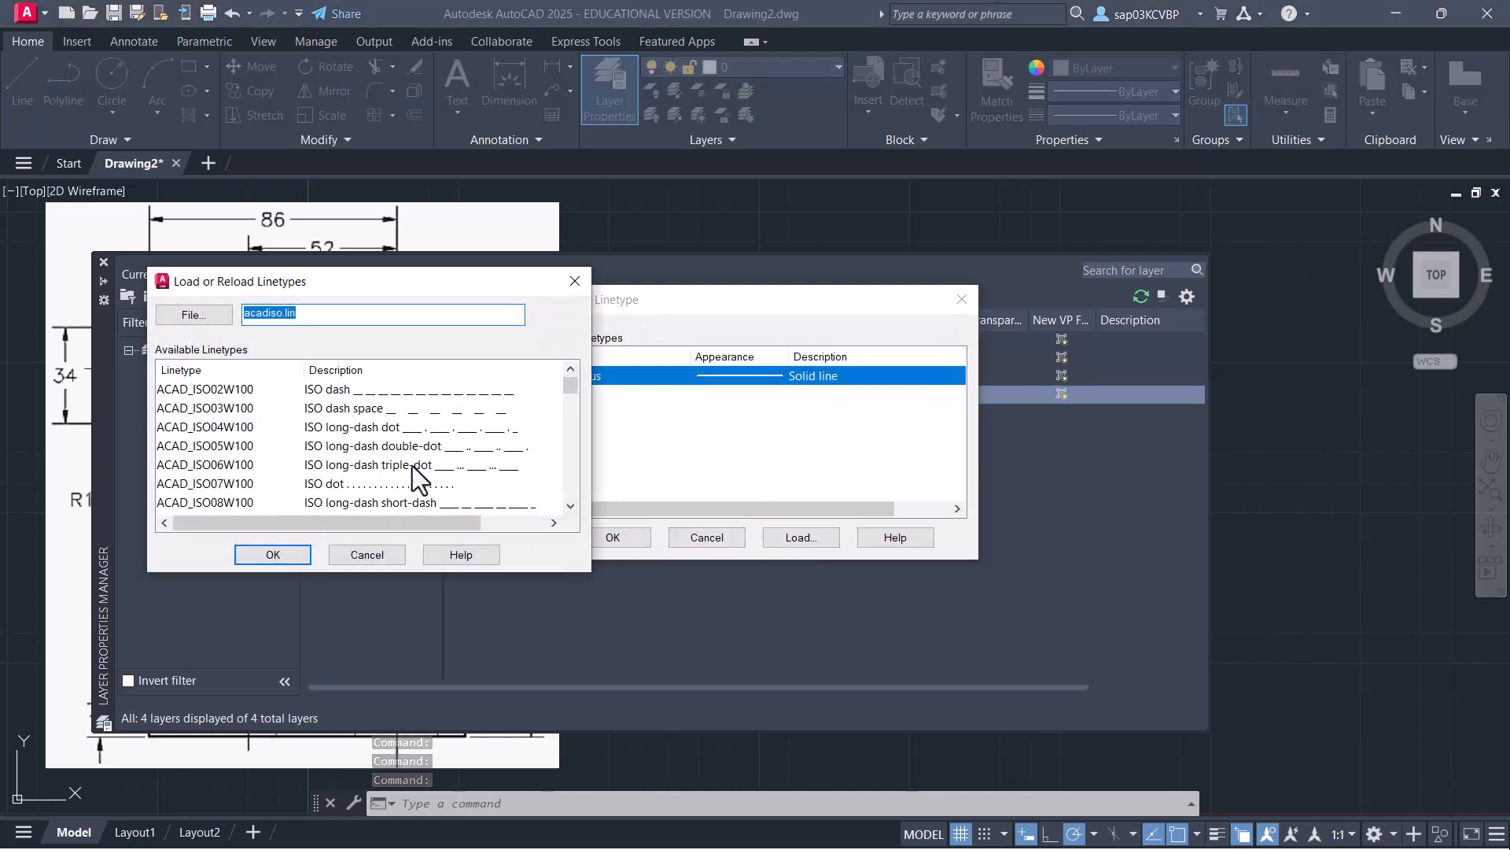
click(206, 426)
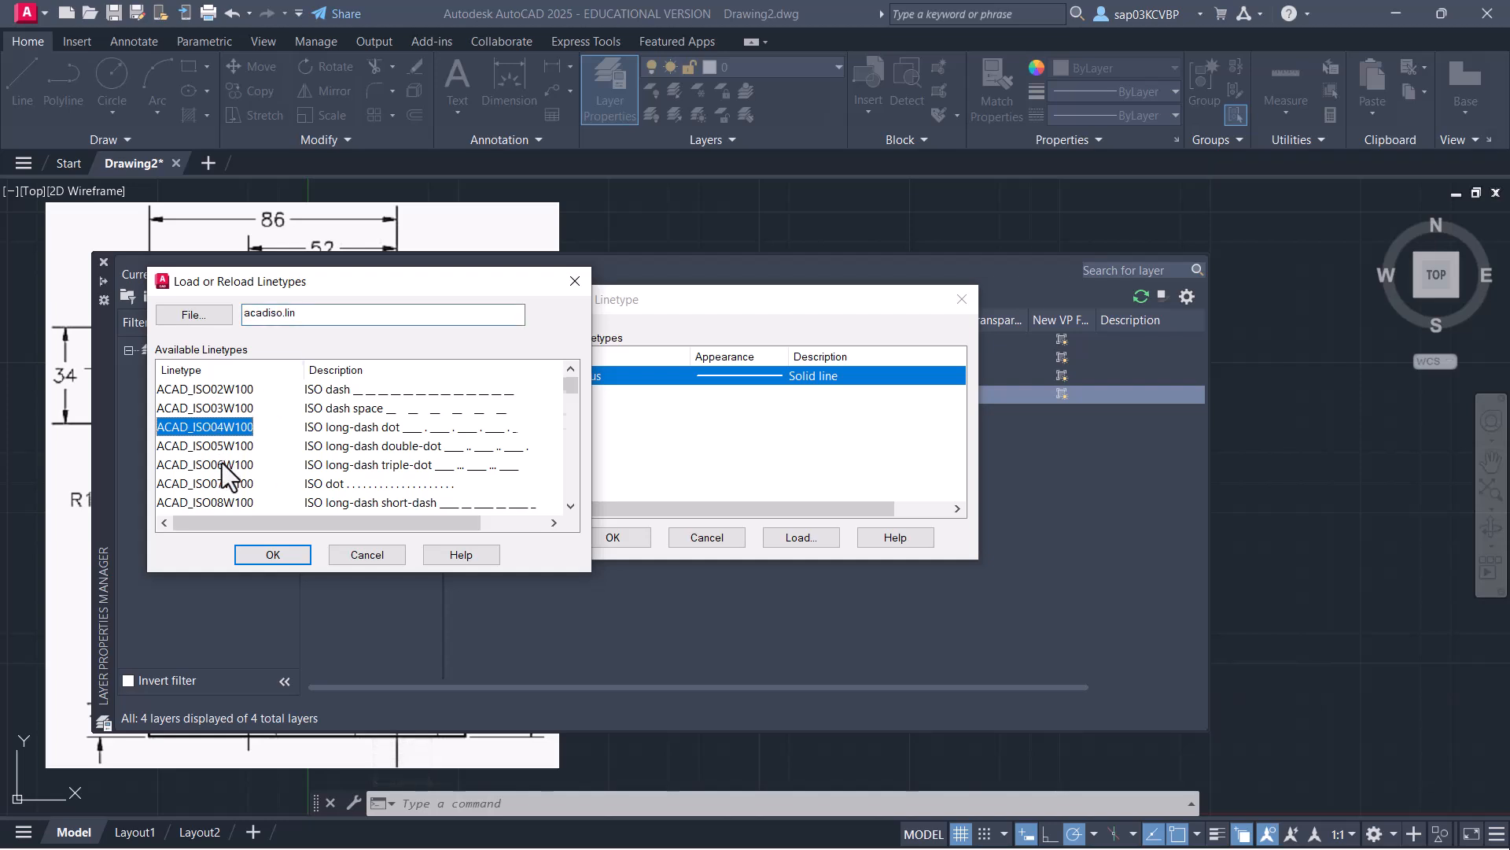
key(c)
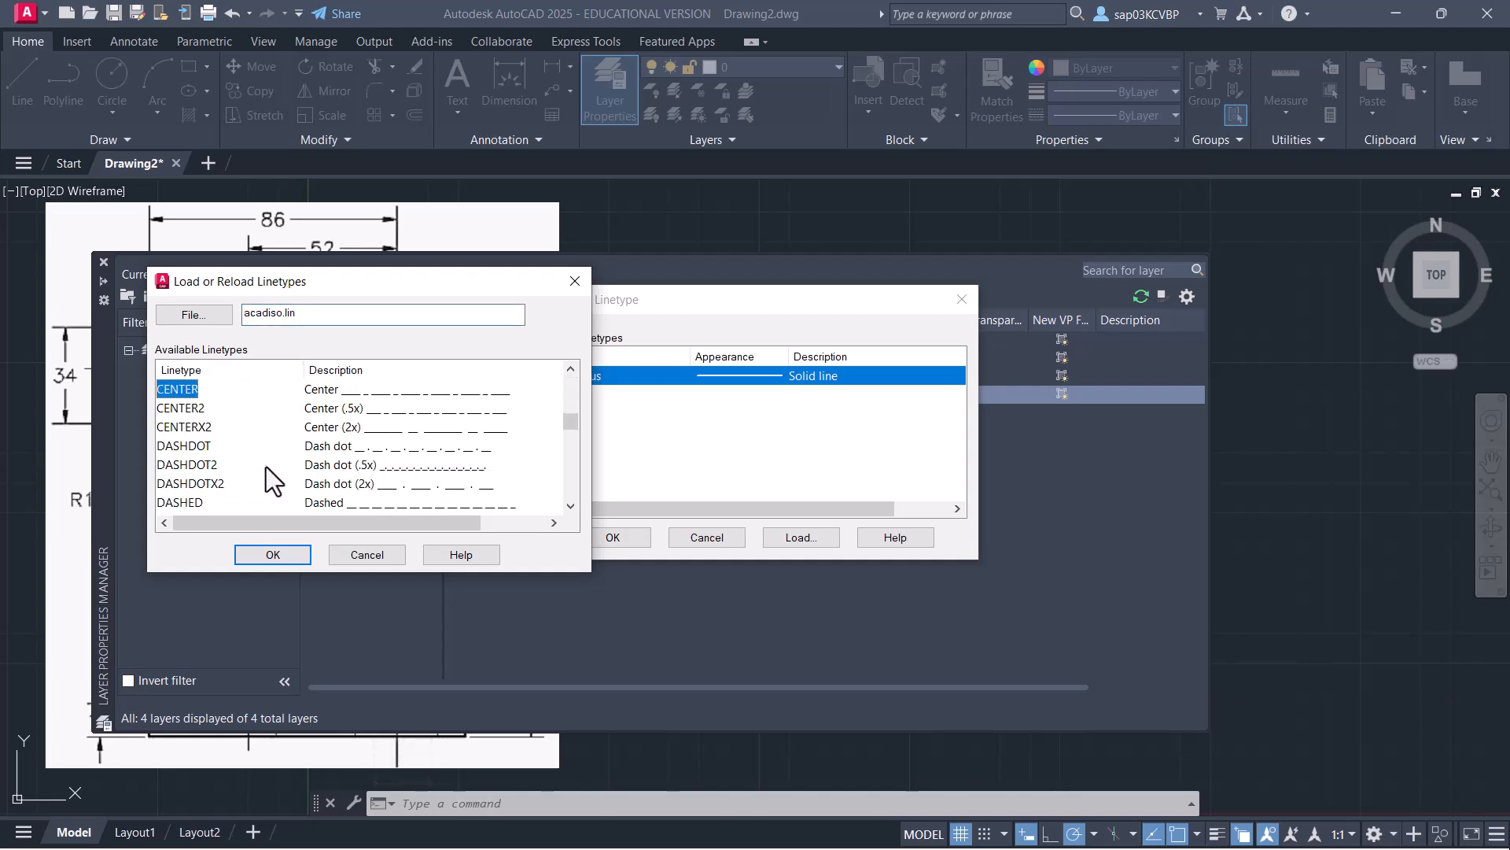
click(272, 550)
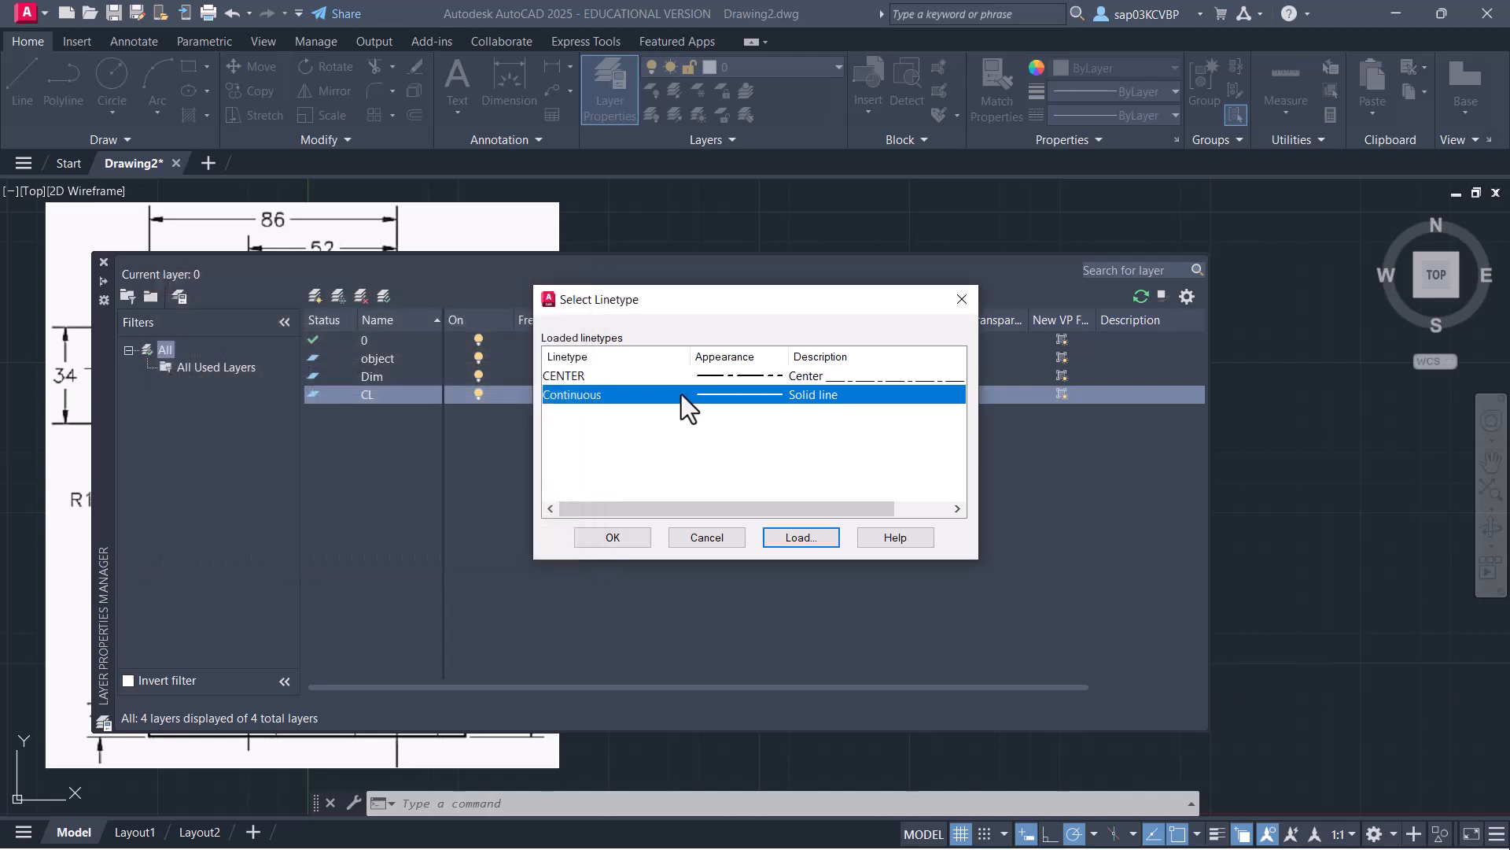
click(589, 376)
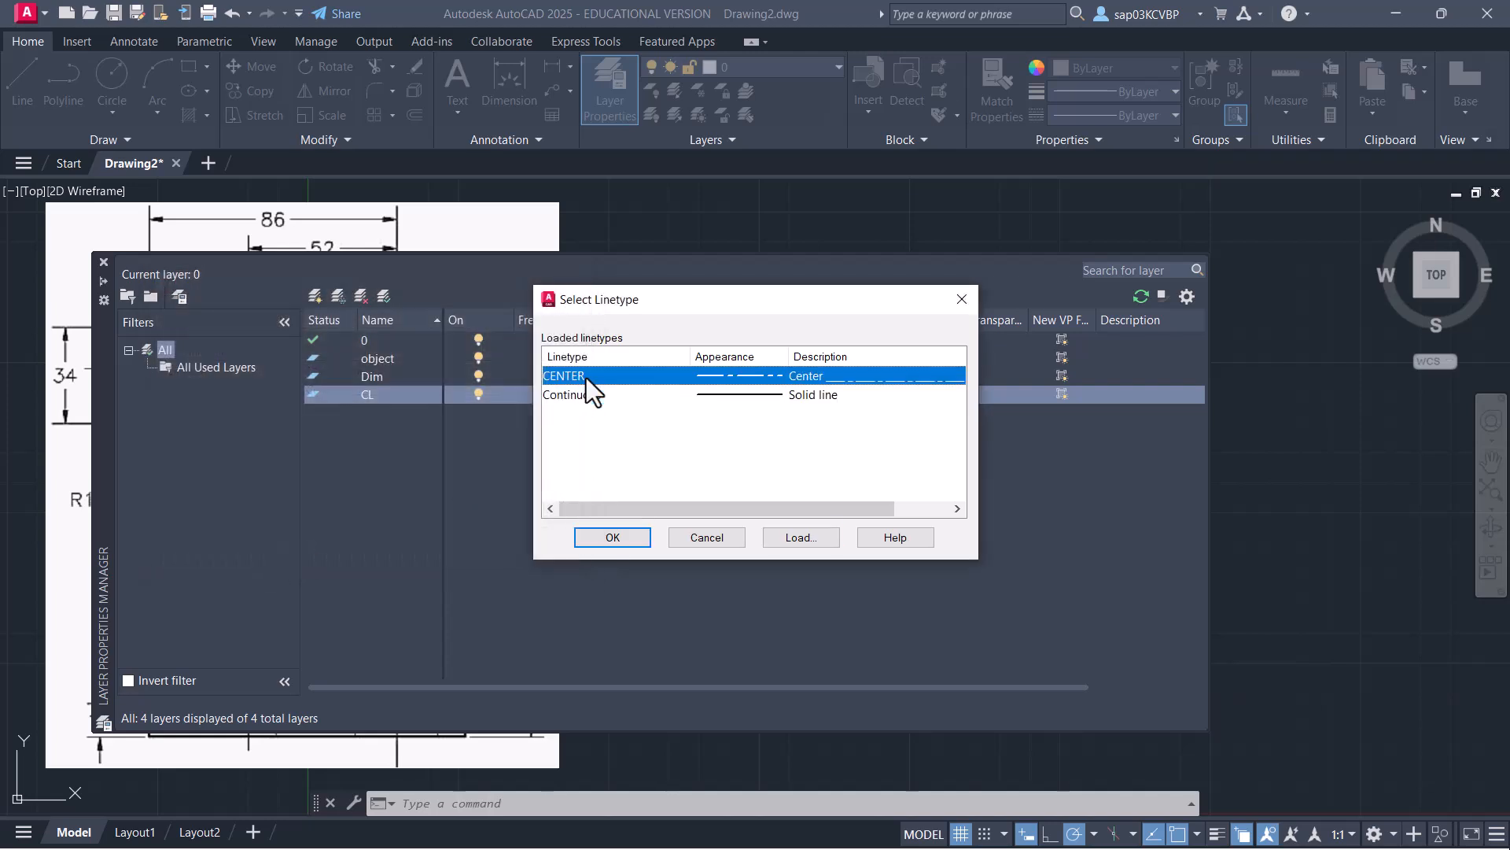
click(615, 538)
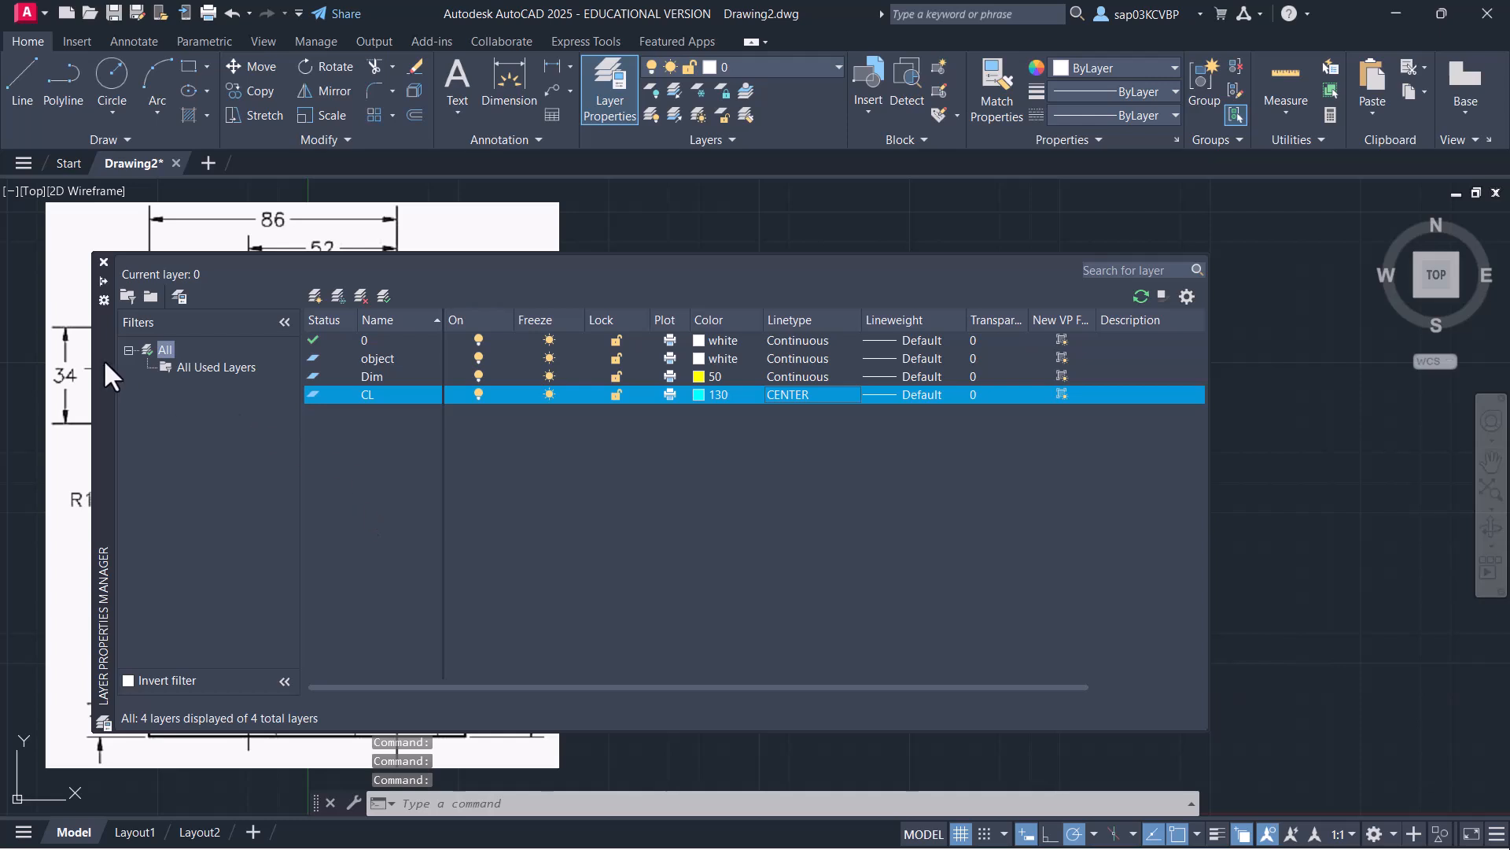
Create a layer named hidden and set its color to magenta, index 220
drag(103, 359, 189, 409)
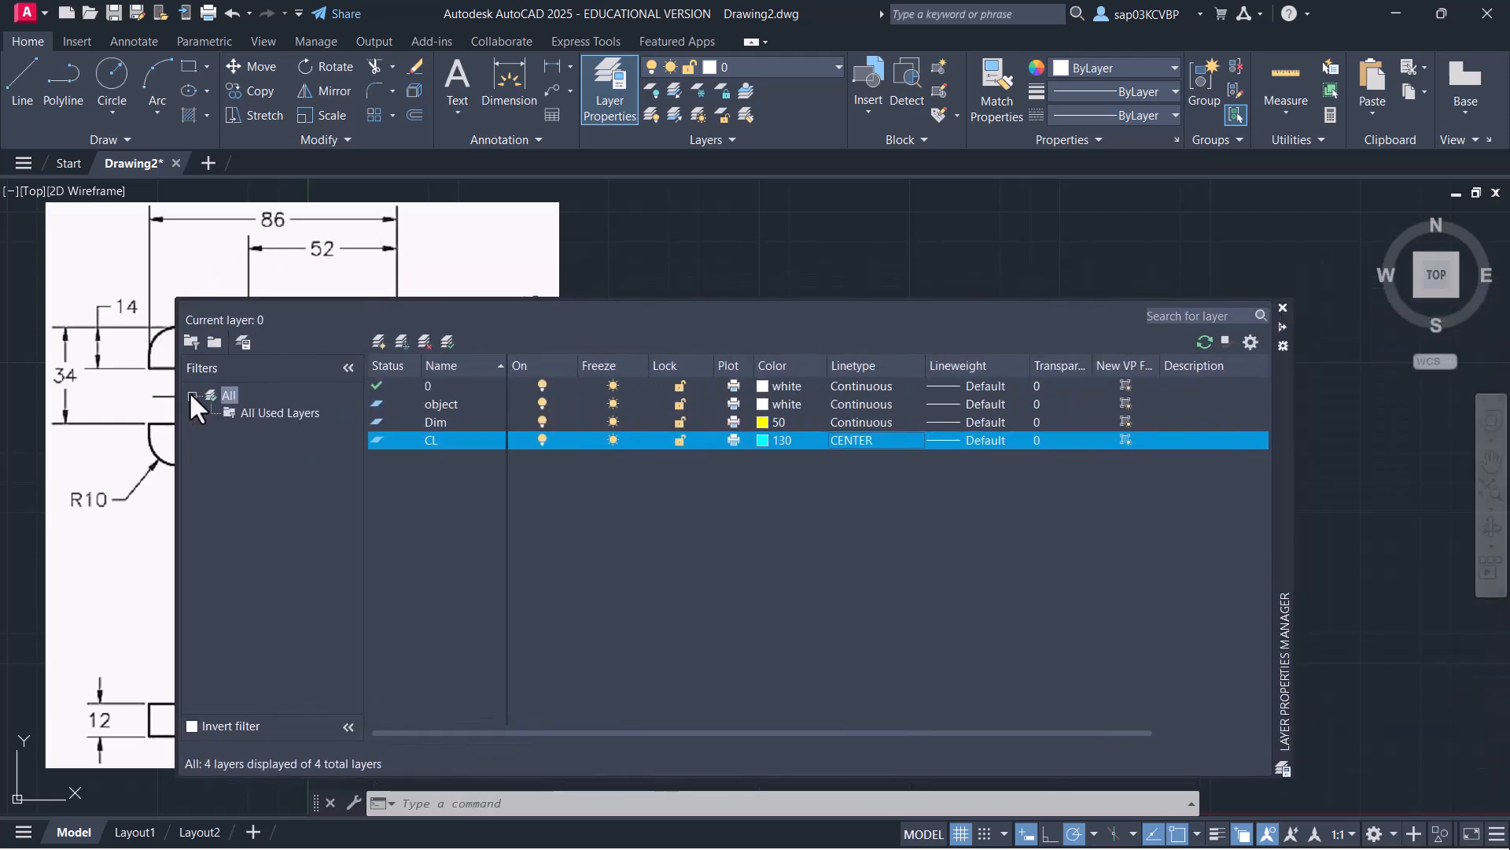
click(379, 341)
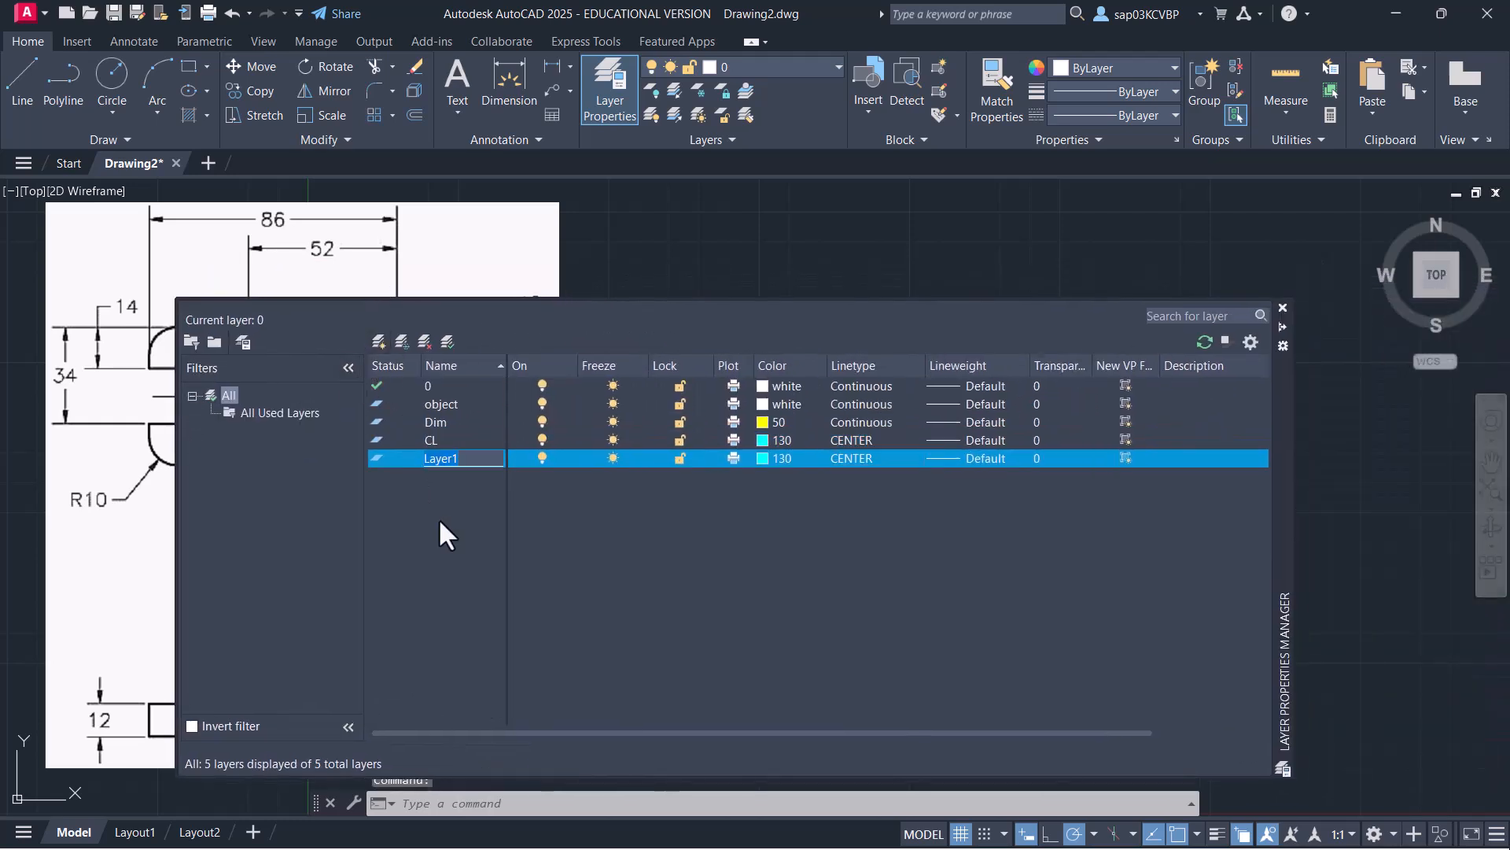
text(hidd)
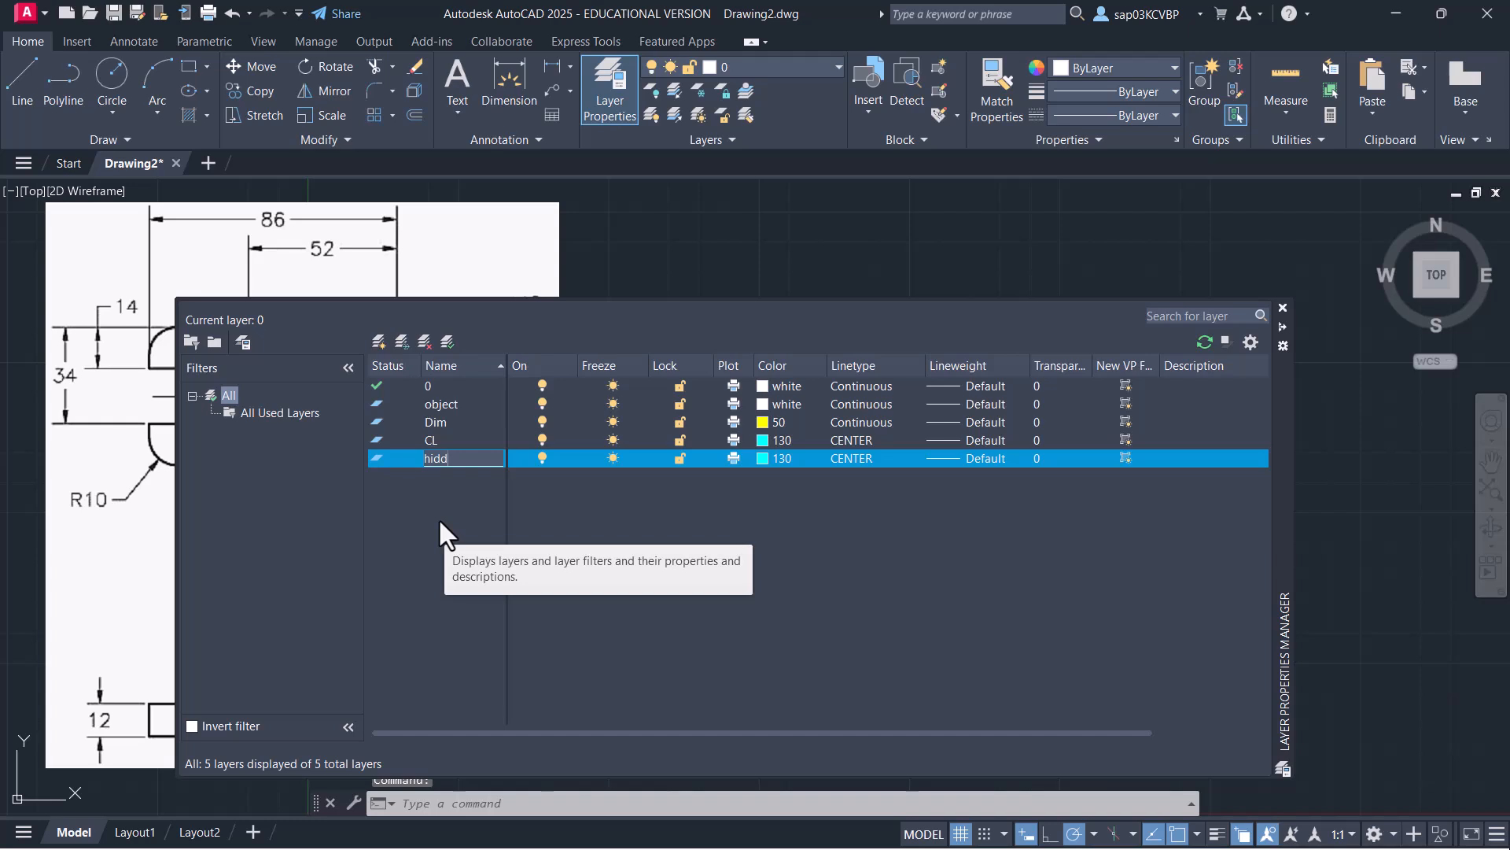
text(en)
click(759, 457)
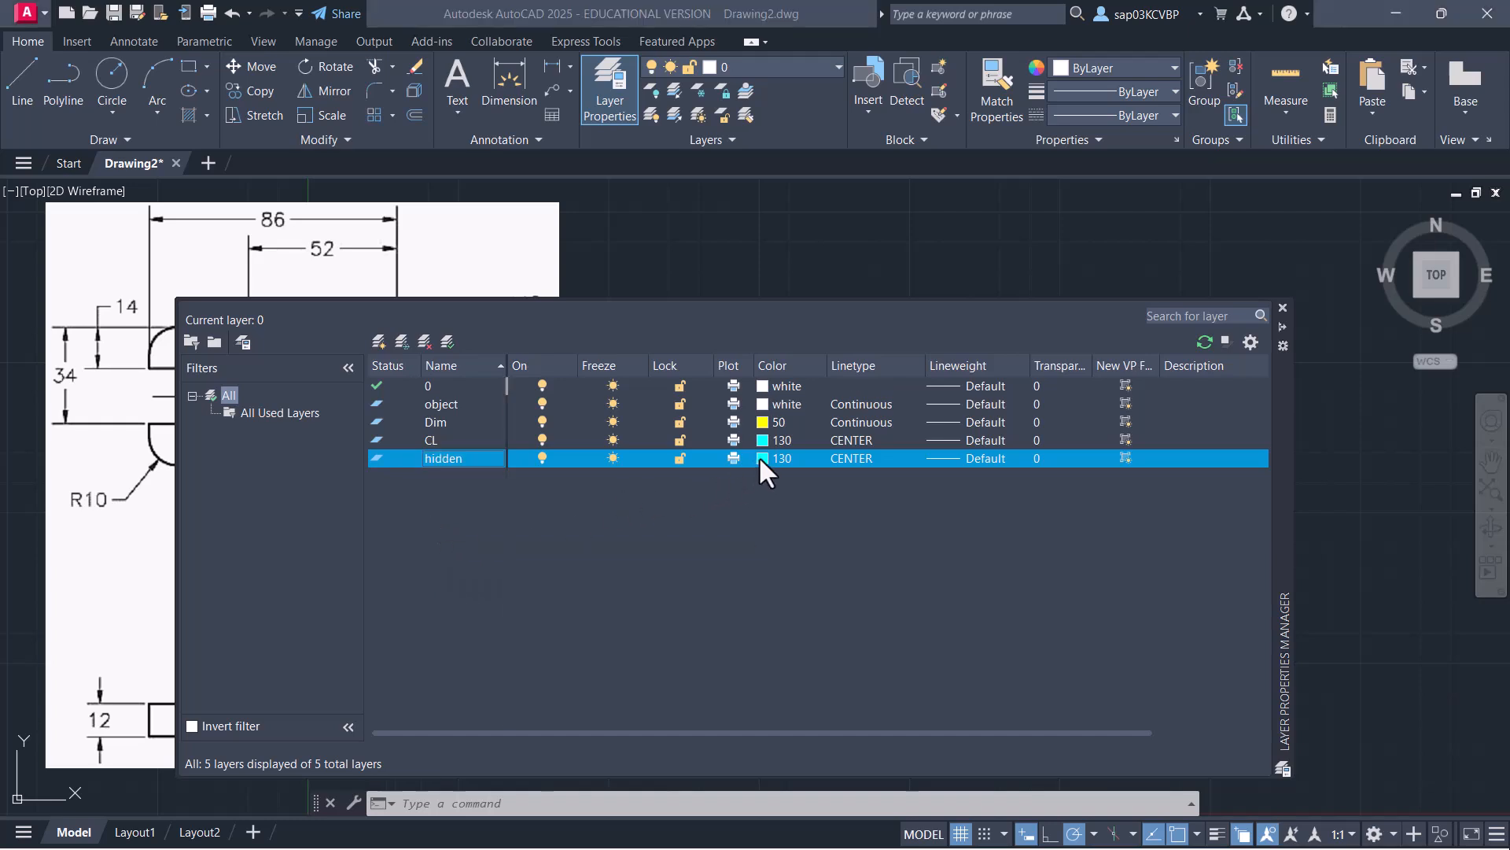
click(920, 367)
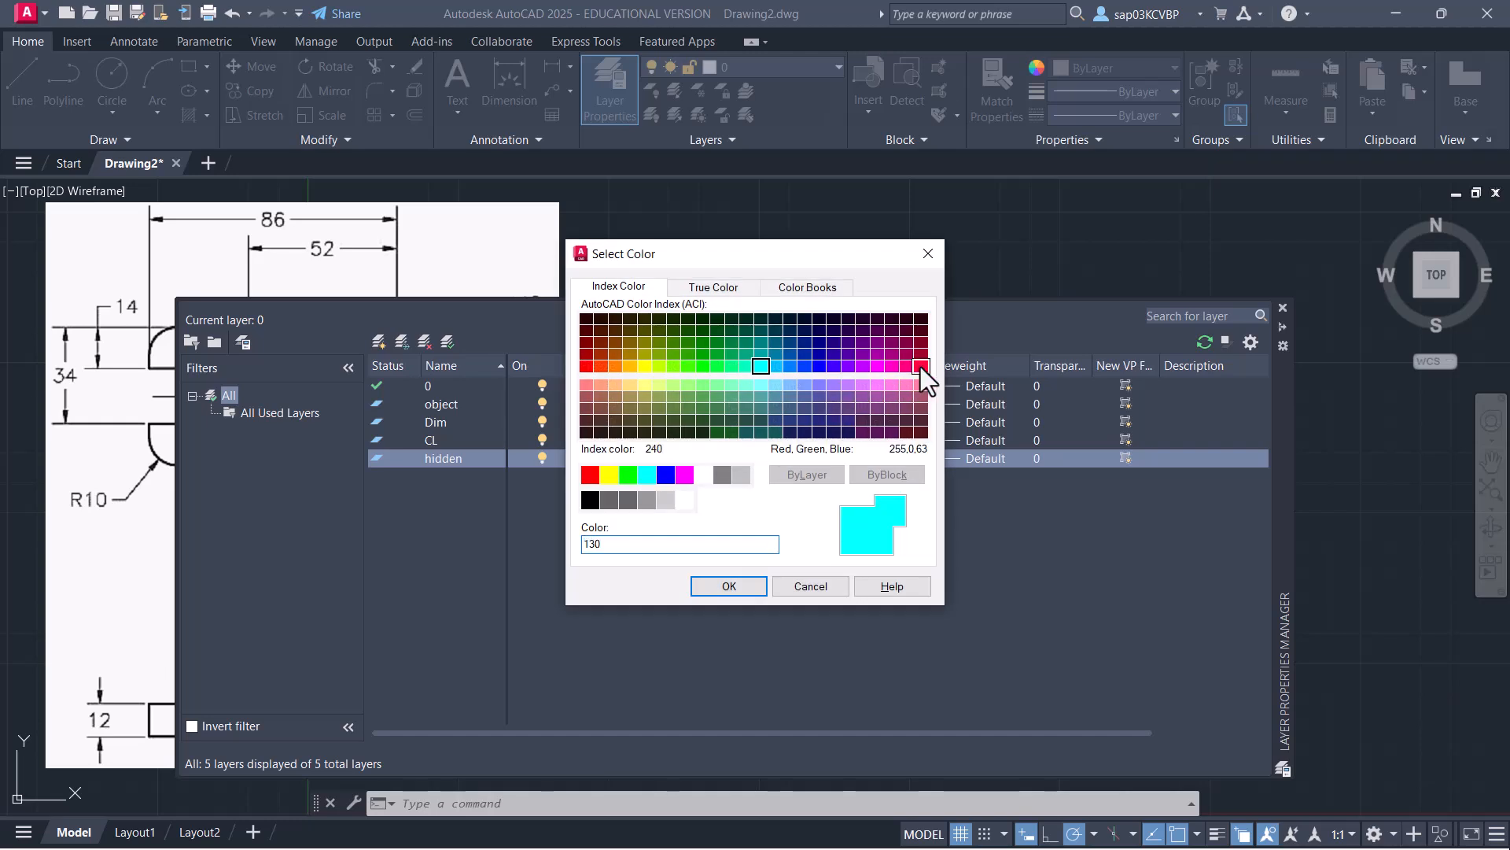
click(900, 370)
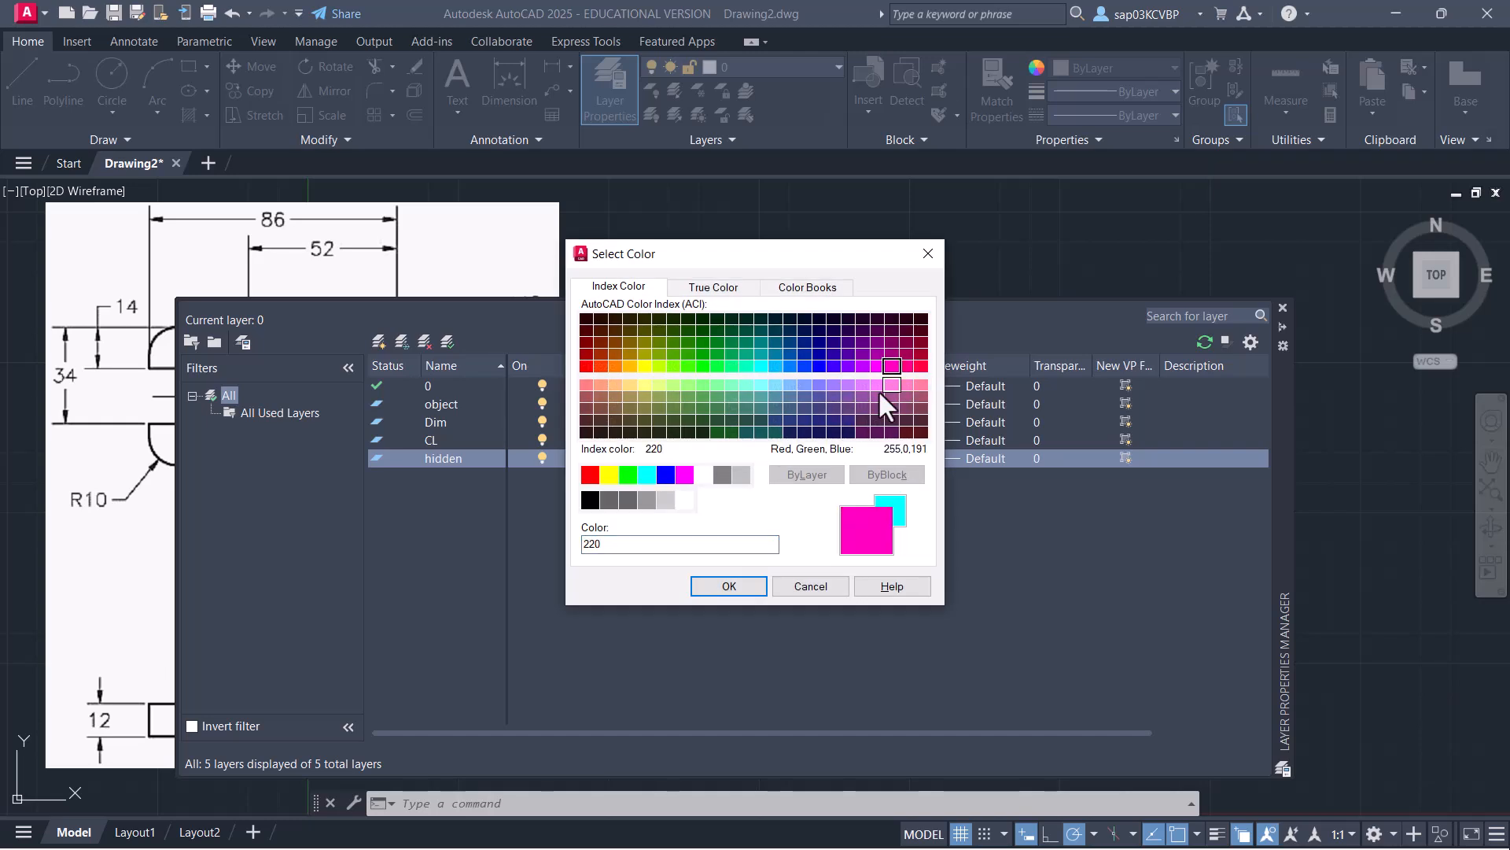
click(729, 586)
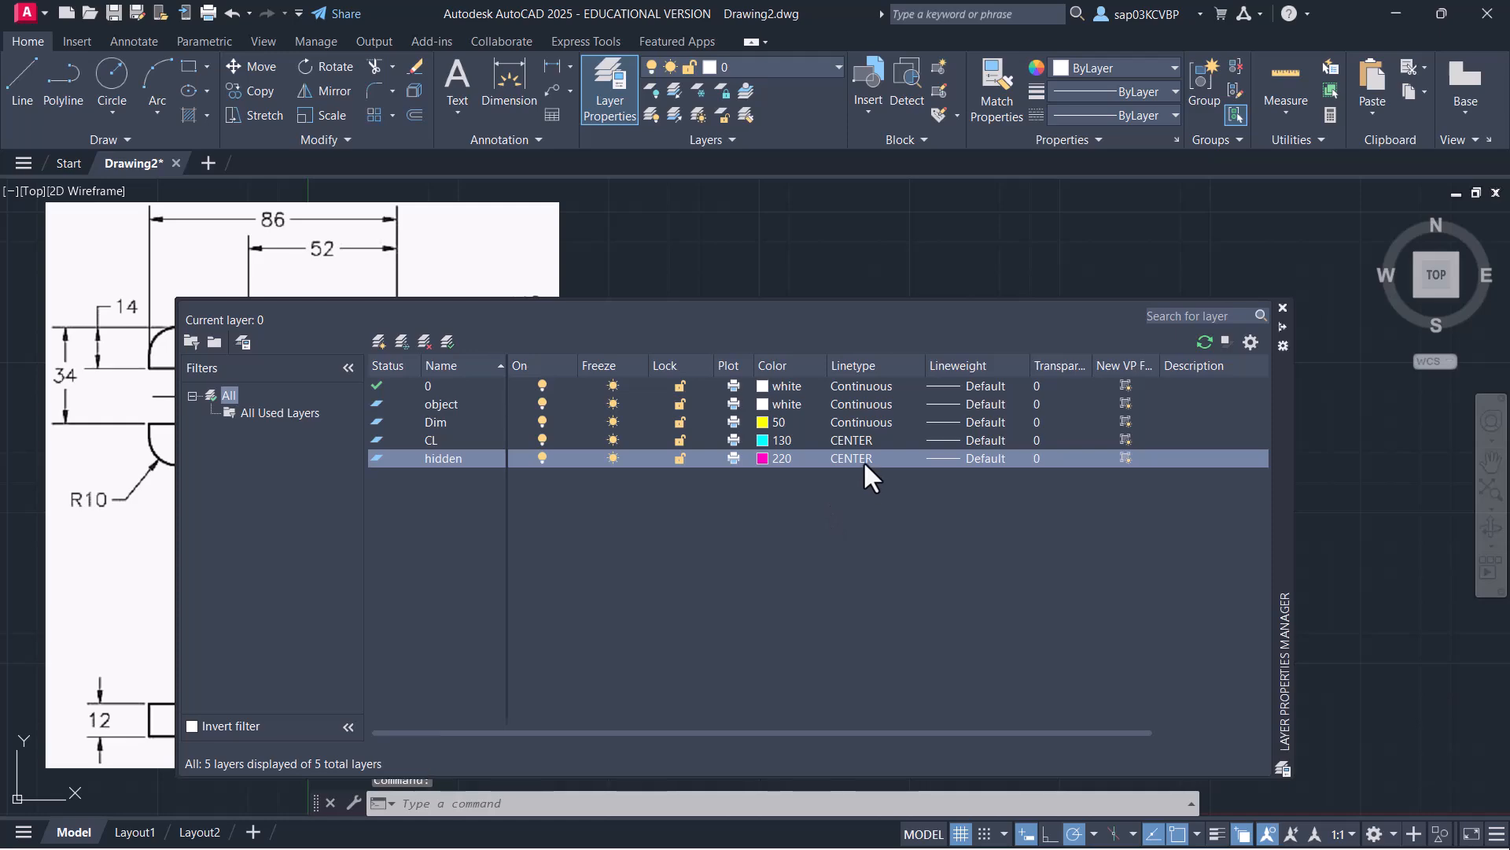
Load the HIDDEN linetype from acadiso.lin and assign it to the hidden layer
click(863, 460)
click(799, 540)
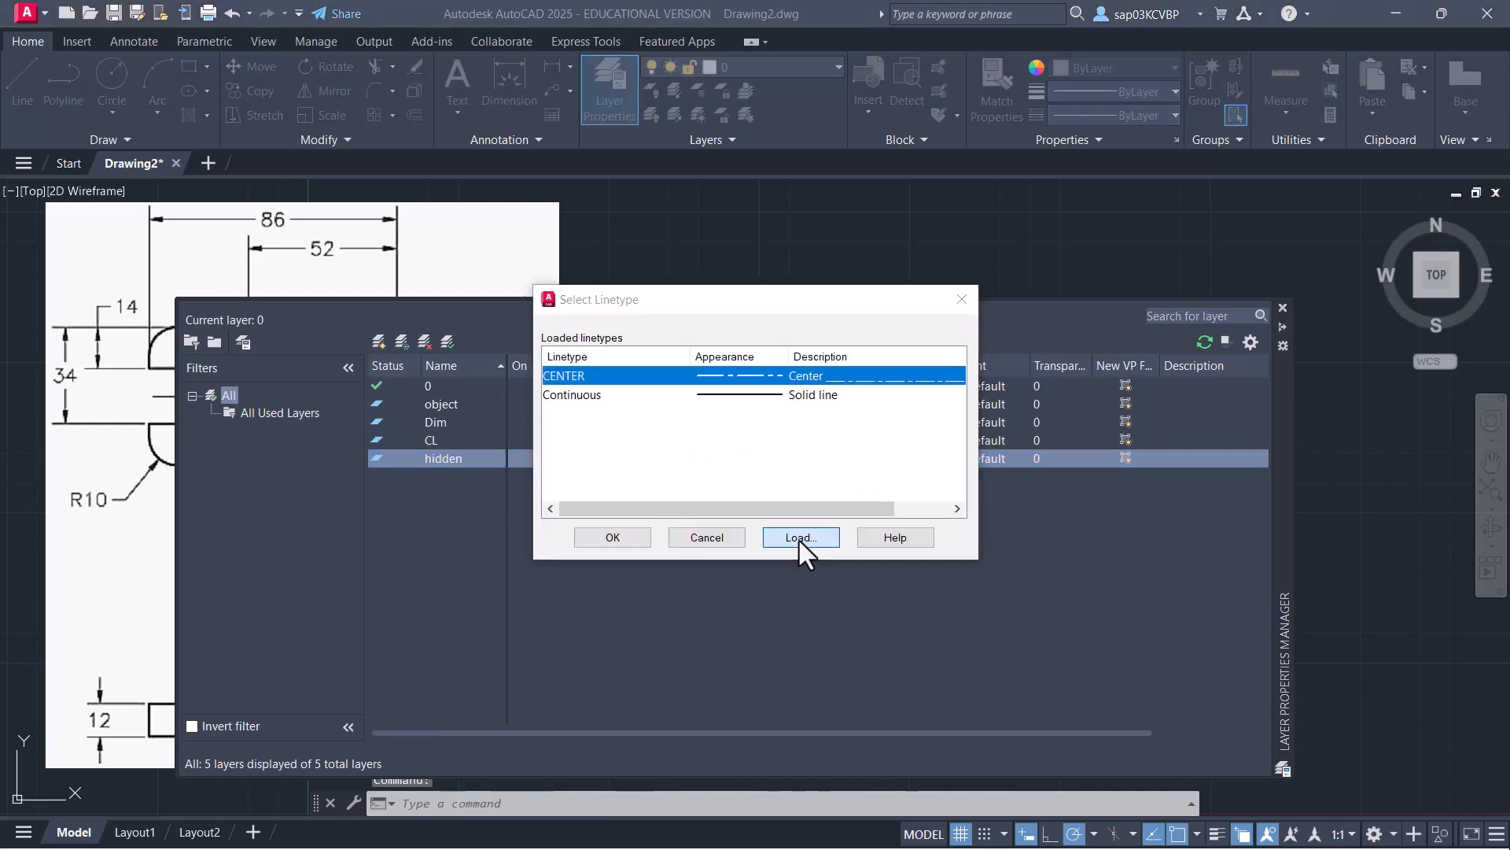
click(206, 426)
key(h)
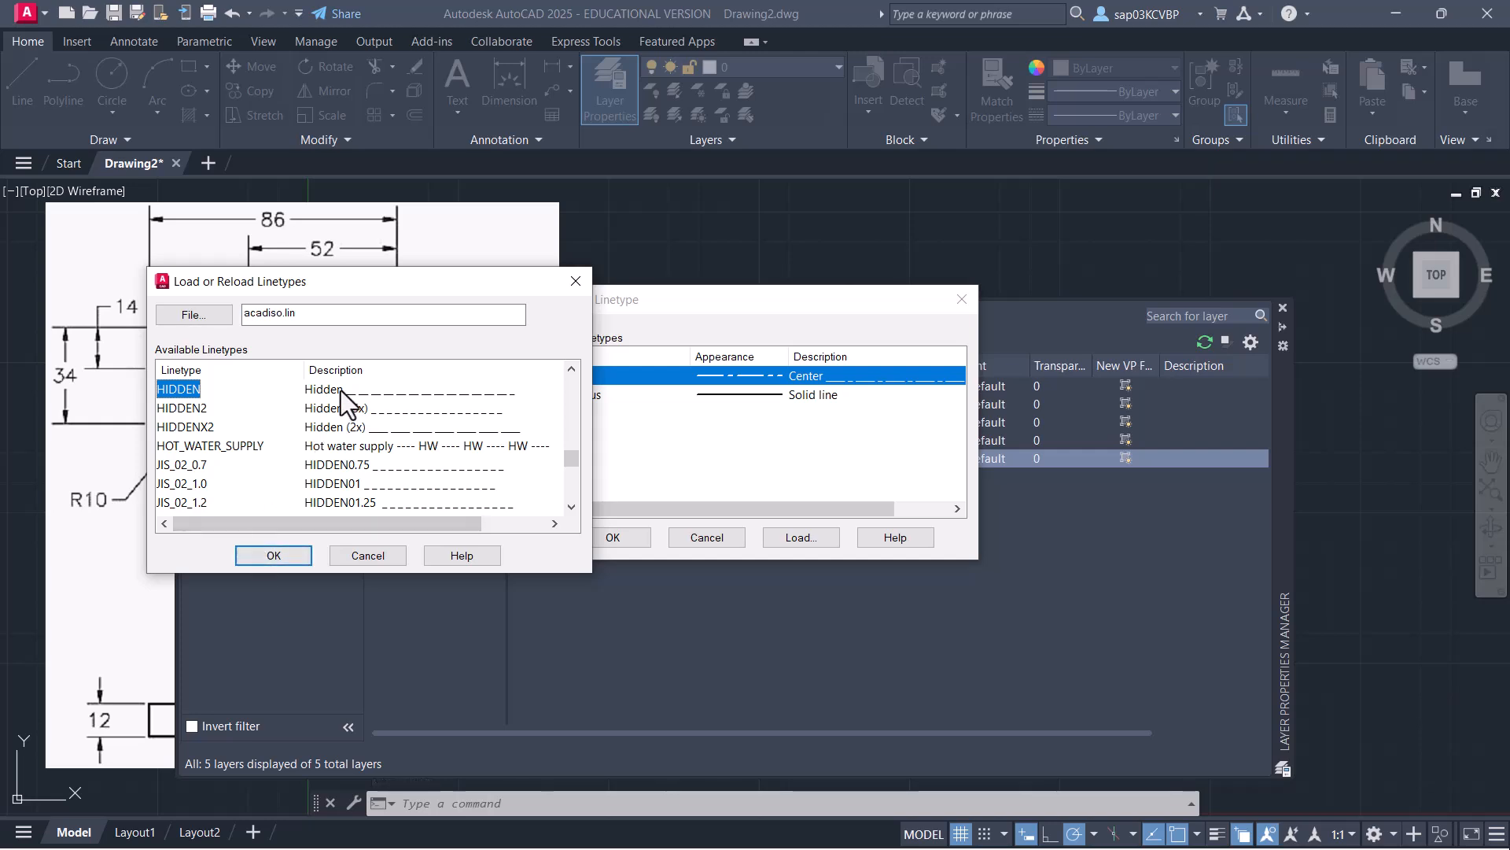
click(298, 555)
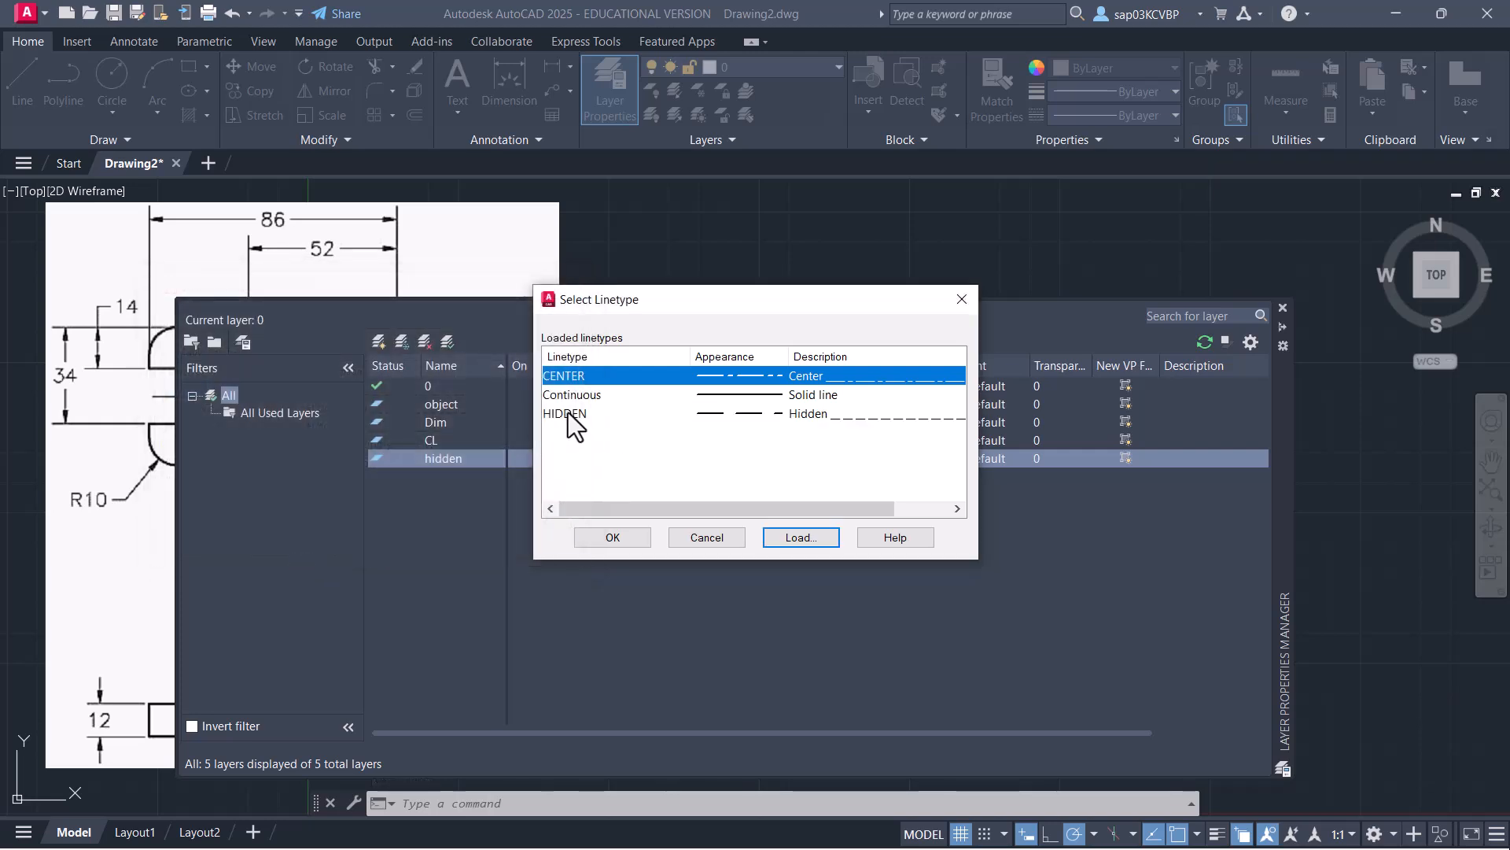
click(568, 413)
click(634, 537)
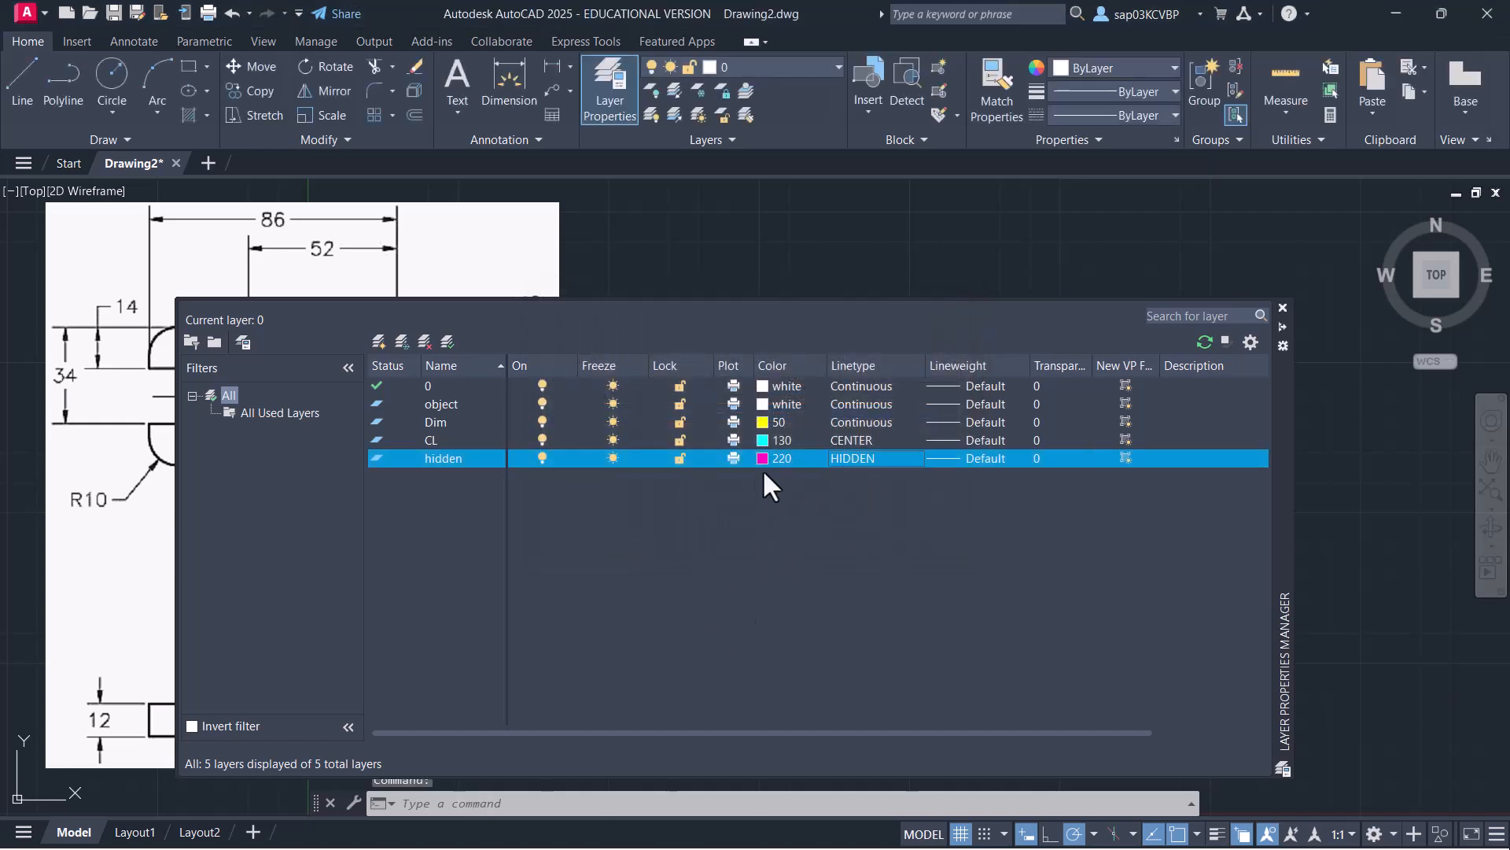
Set the object layer's lineweight to 0.30 mm
click(424, 405)
click(961, 403)
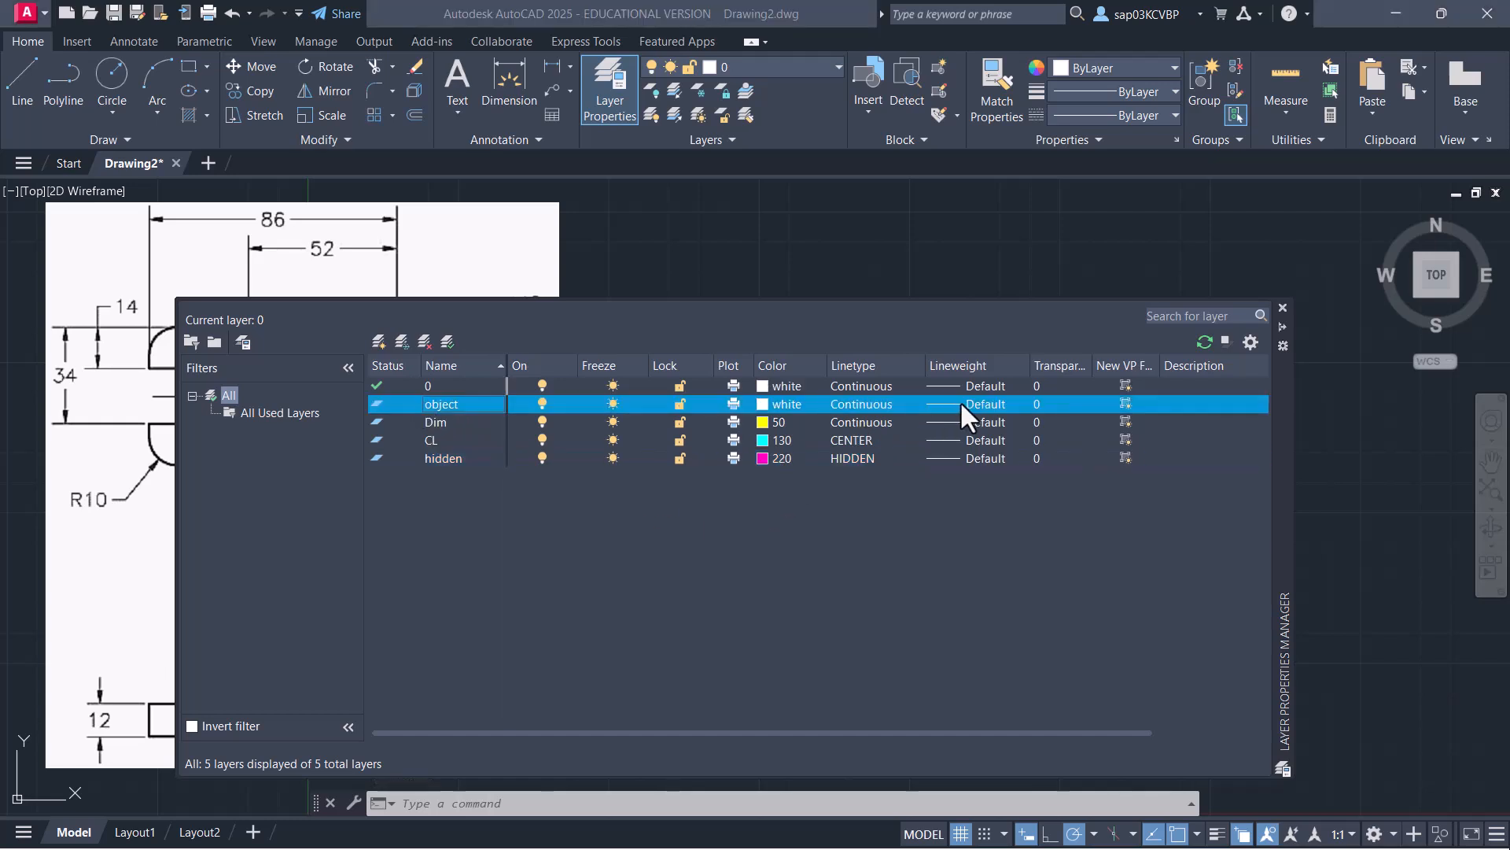
scroll(791, 442, down, 3)
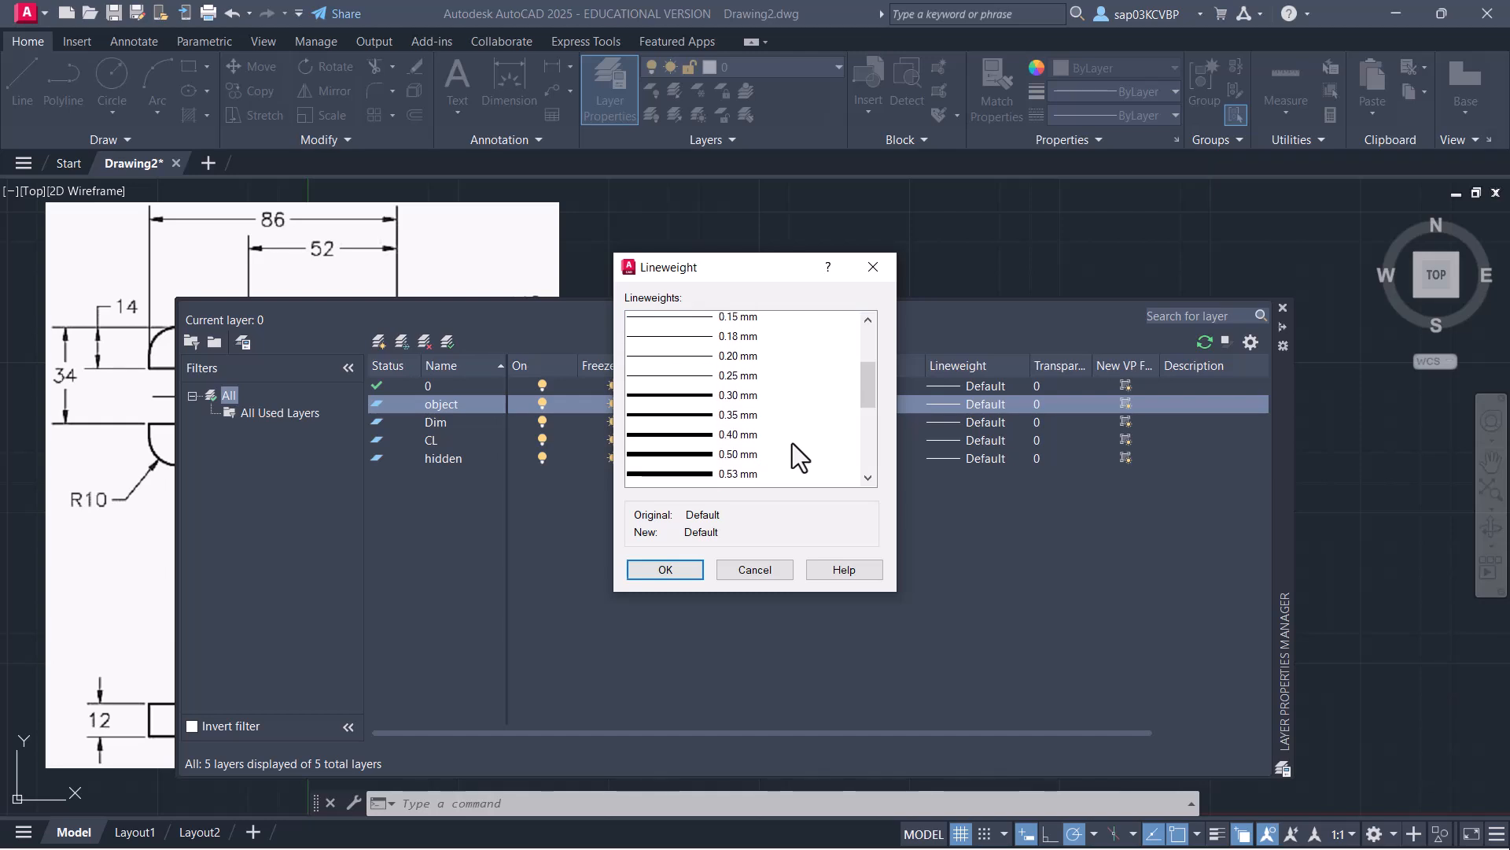
click(690, 382)
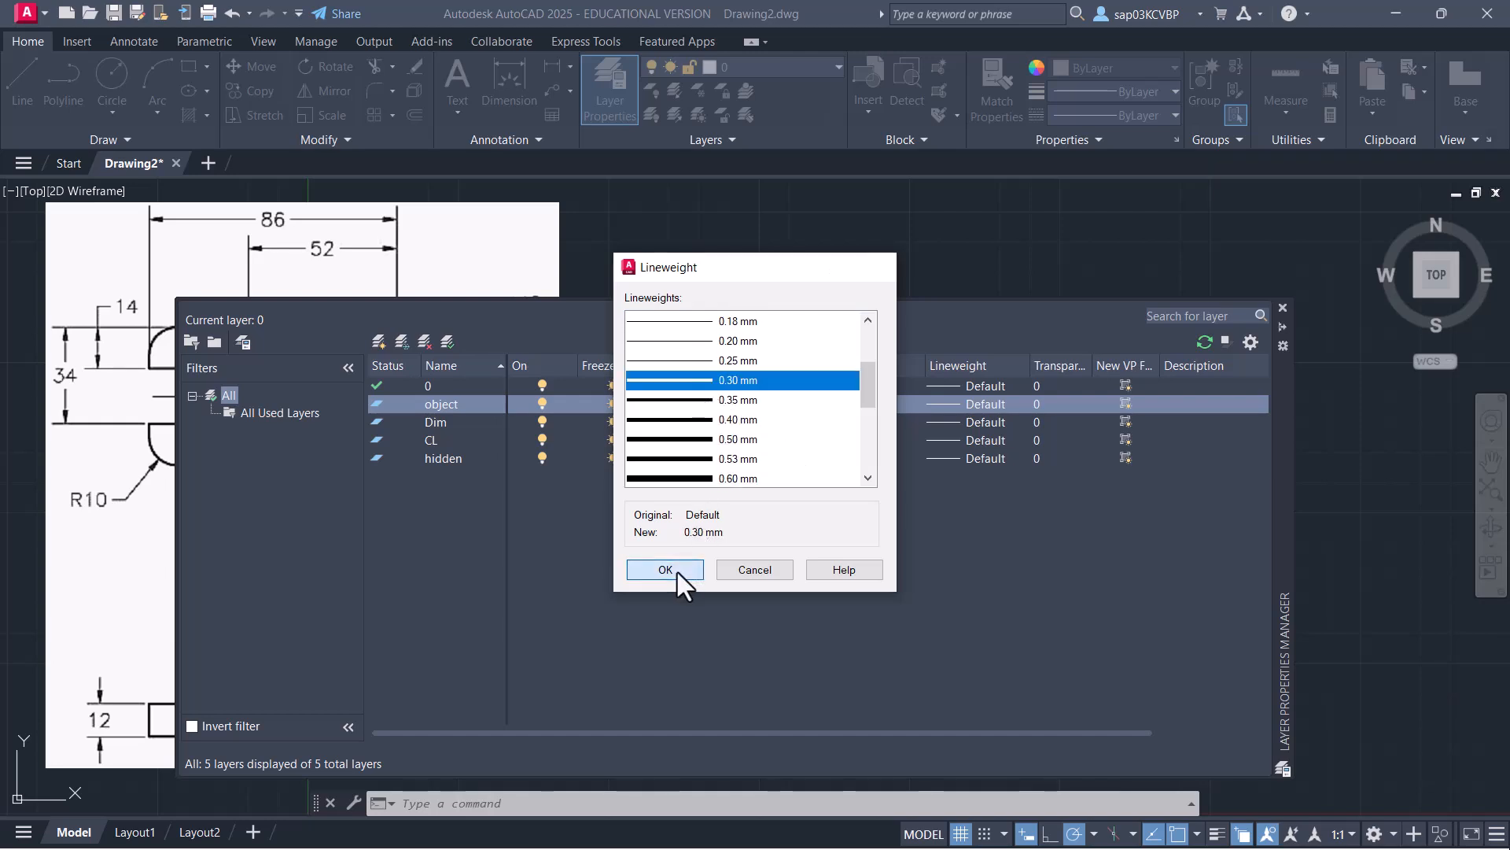
click(678, 572)
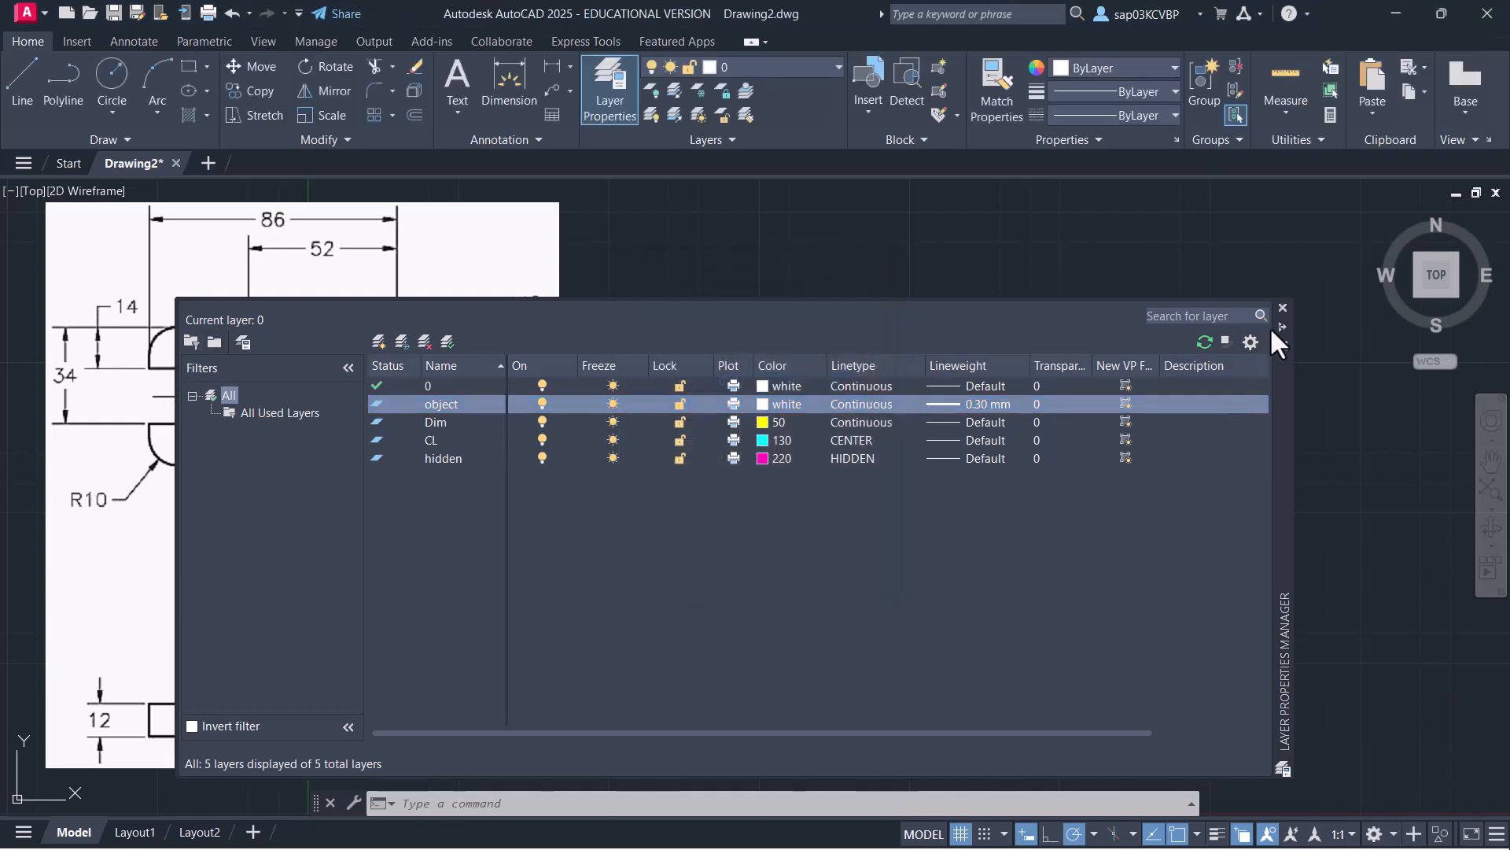
Close the layer manager and save the drawing as Drawing2.dwg in the Module-4 Layers folder
click(1283, 308)
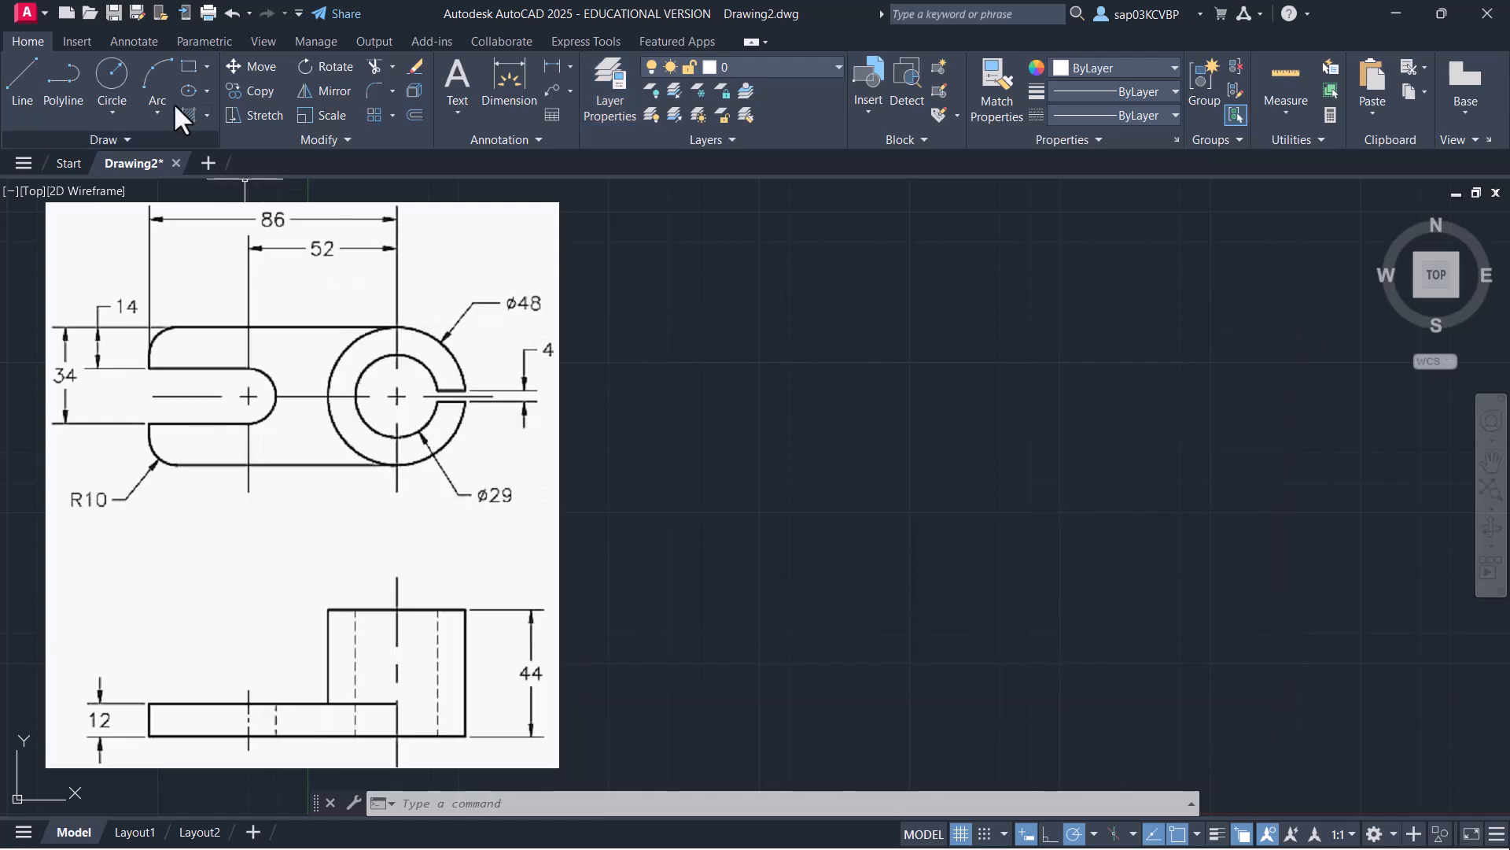
click(114, 12)
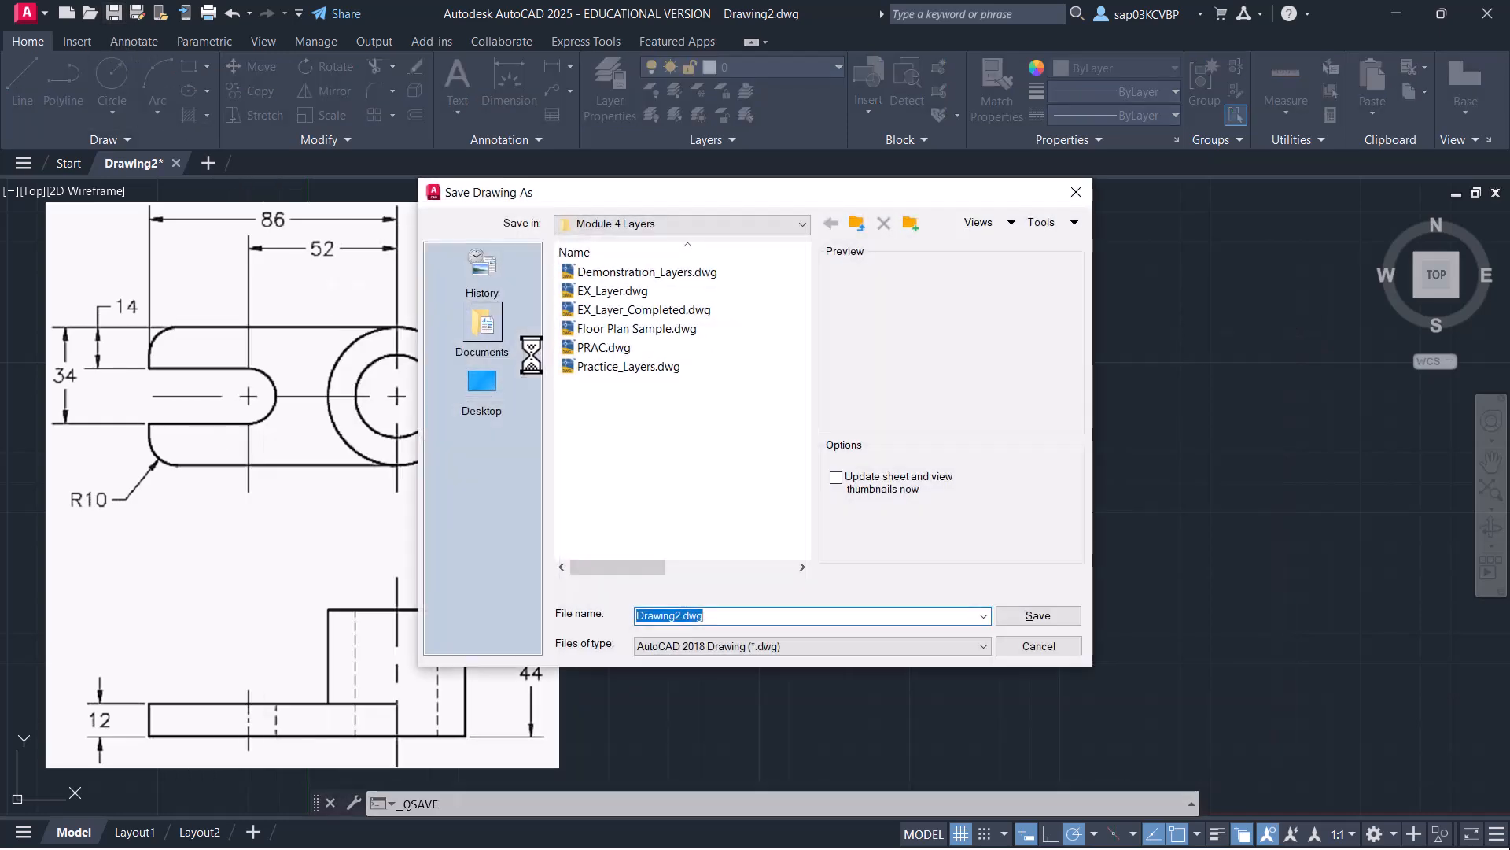
click(1030, 613)
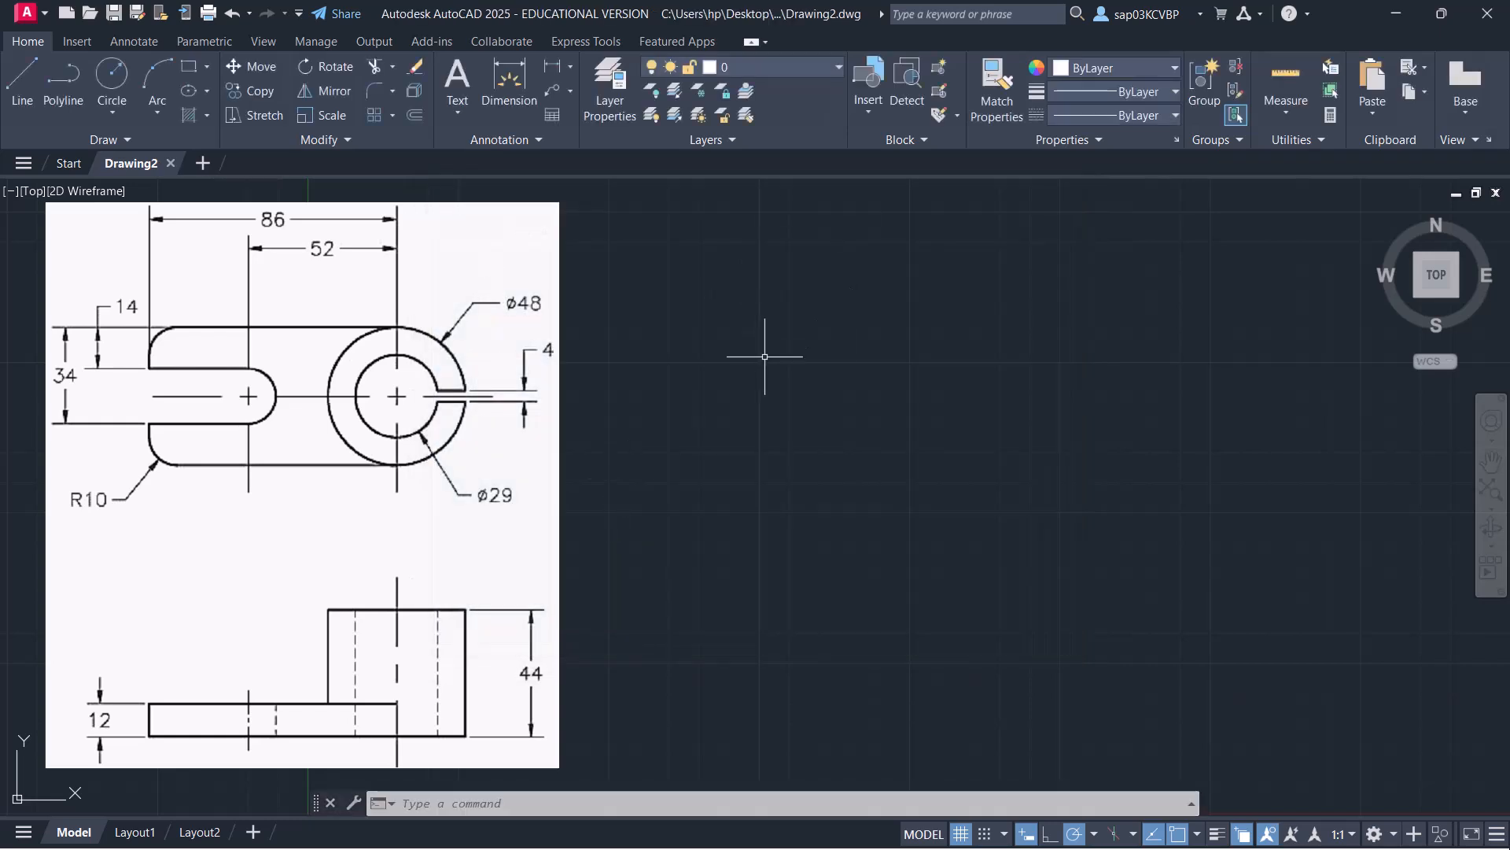
Make the object layer current and draw an 86 by 48 rectangle beside the reference image
click(830, 67)
click(786, 189)
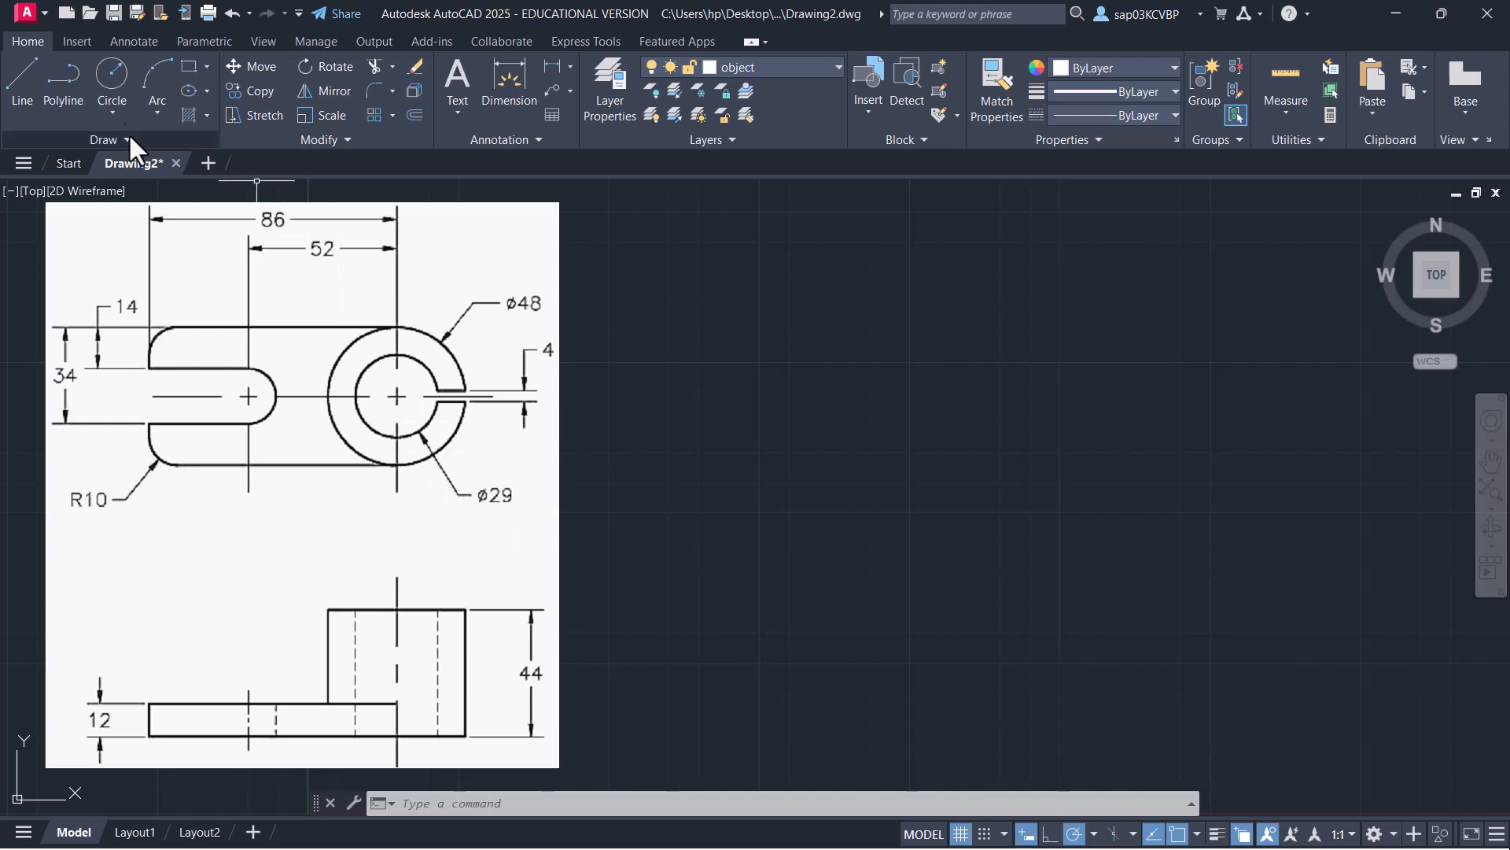
click(189, 67)
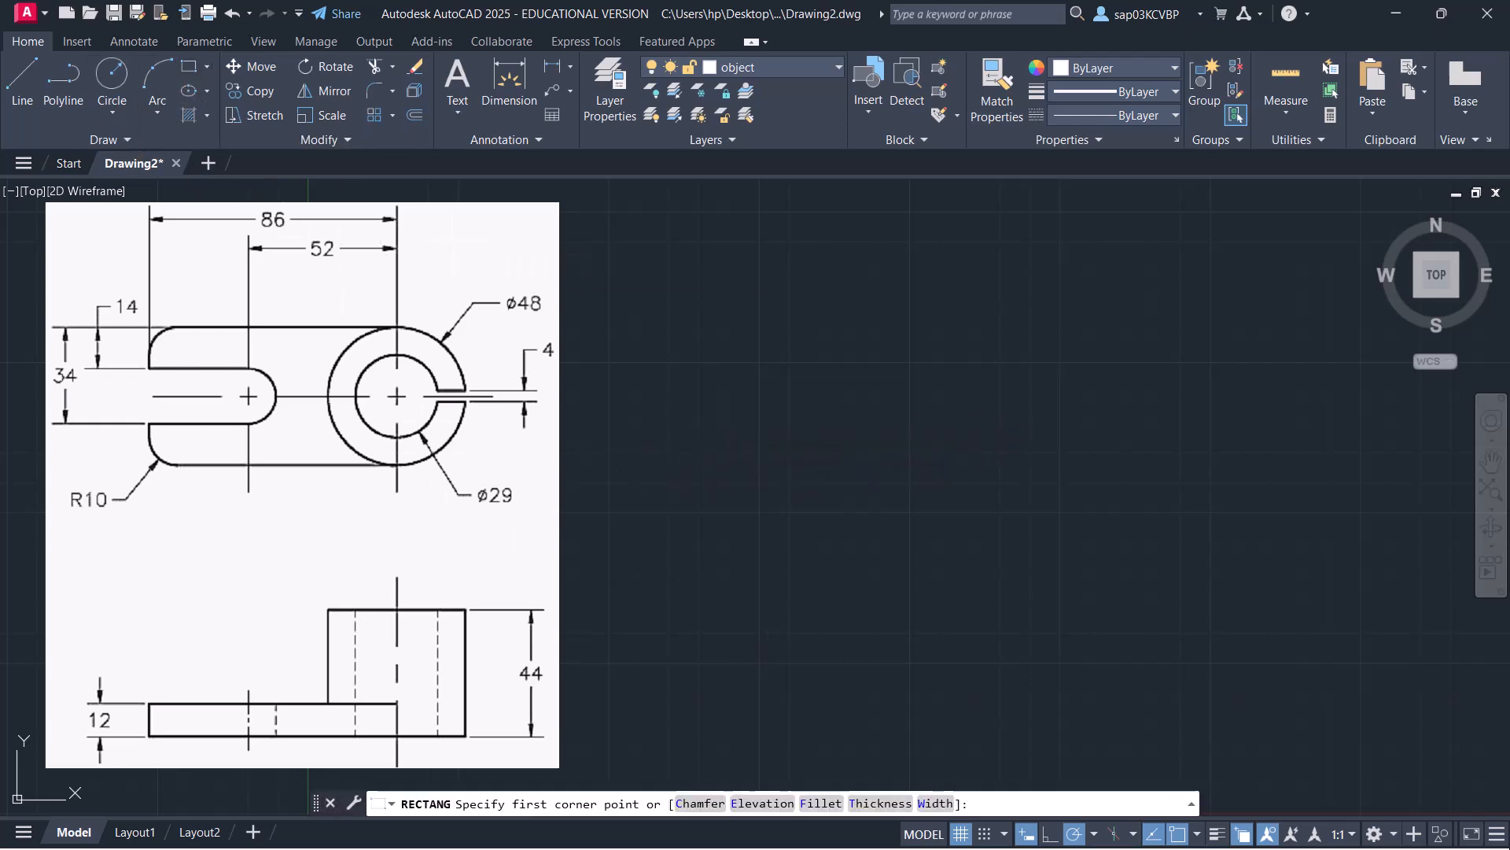
click(635, 460)
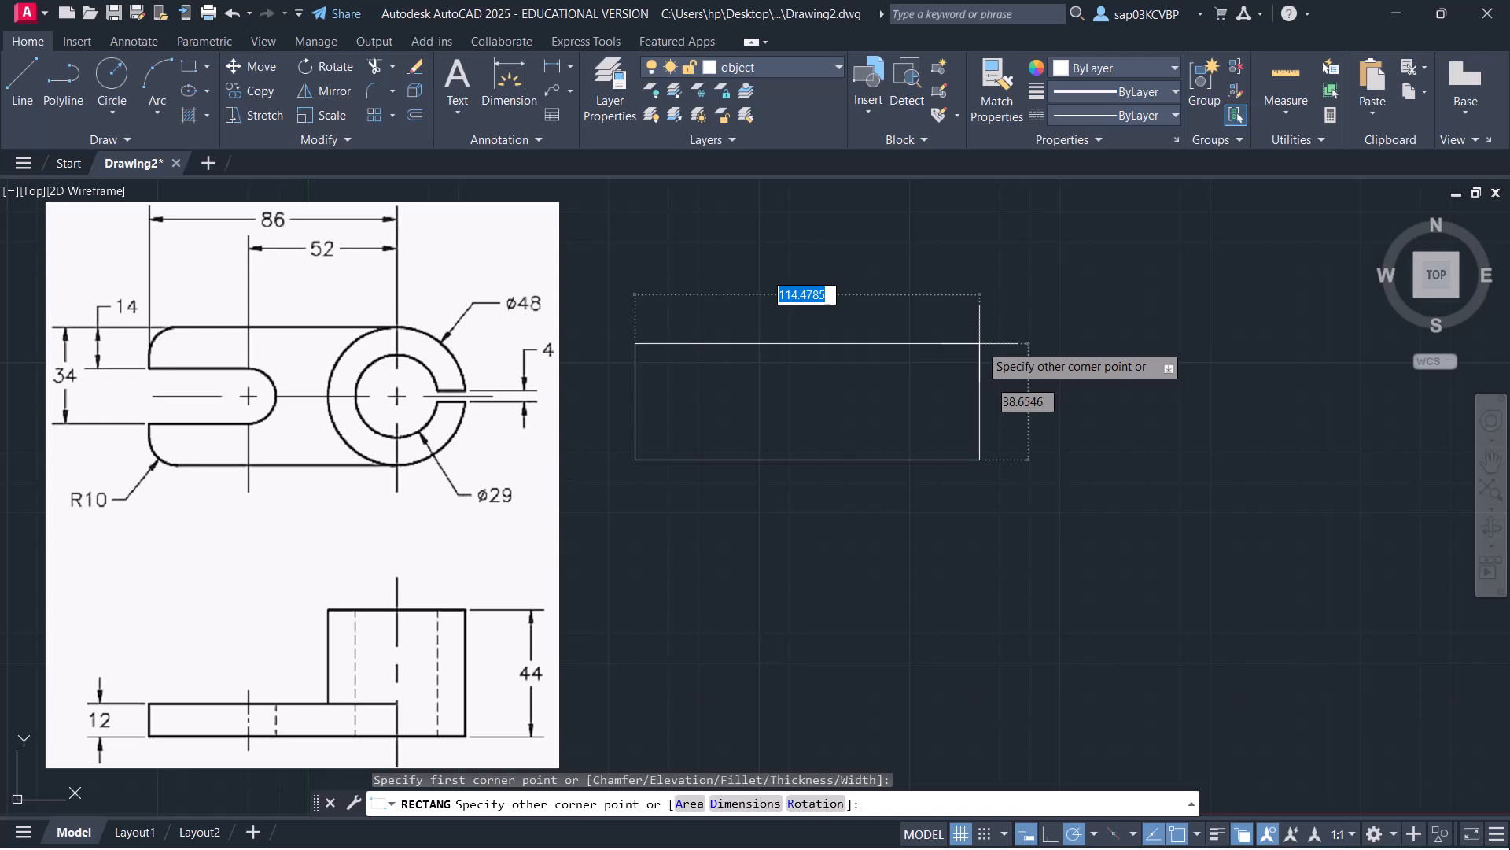
text(86)
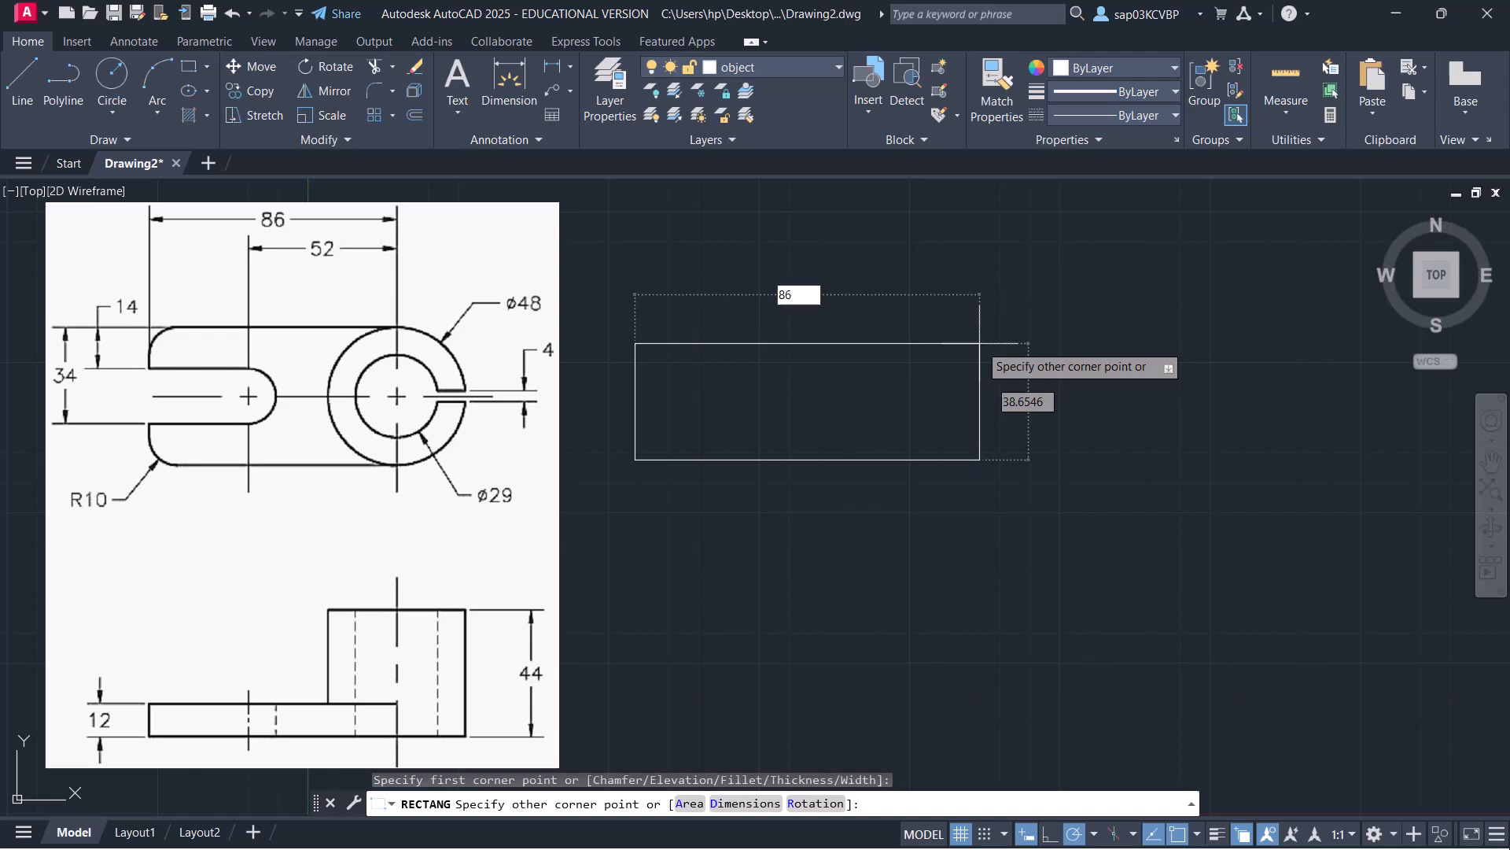
key(Tab)
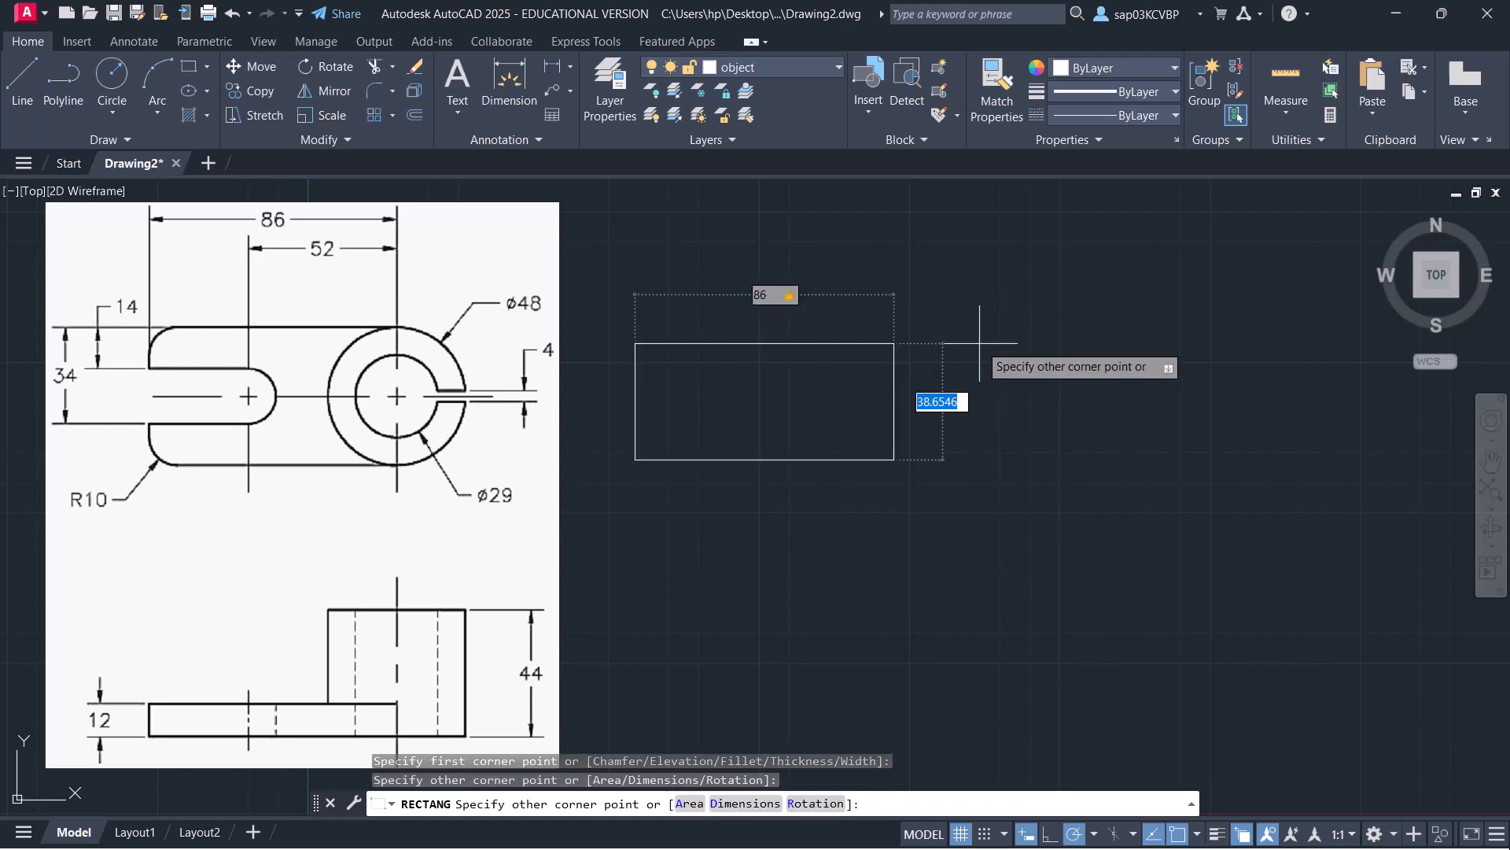
text(48)
key(Return)
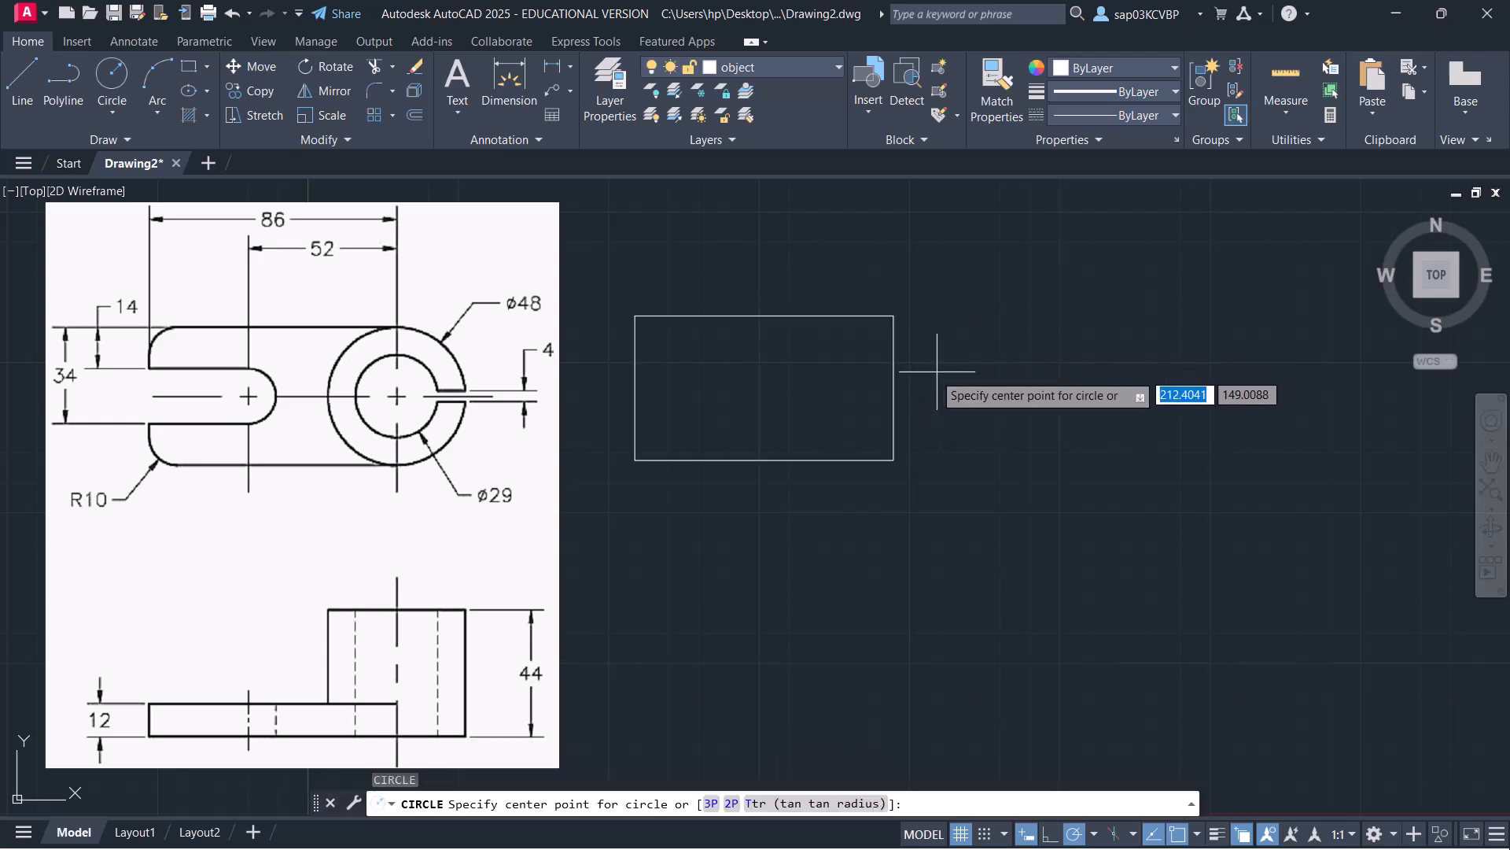
Draw two concentric circles centred on the midpoint of the rectangle's right edge, one reaching the rectangle's corner and one 29 in diameter
click(894, 388)
click(895, 318)
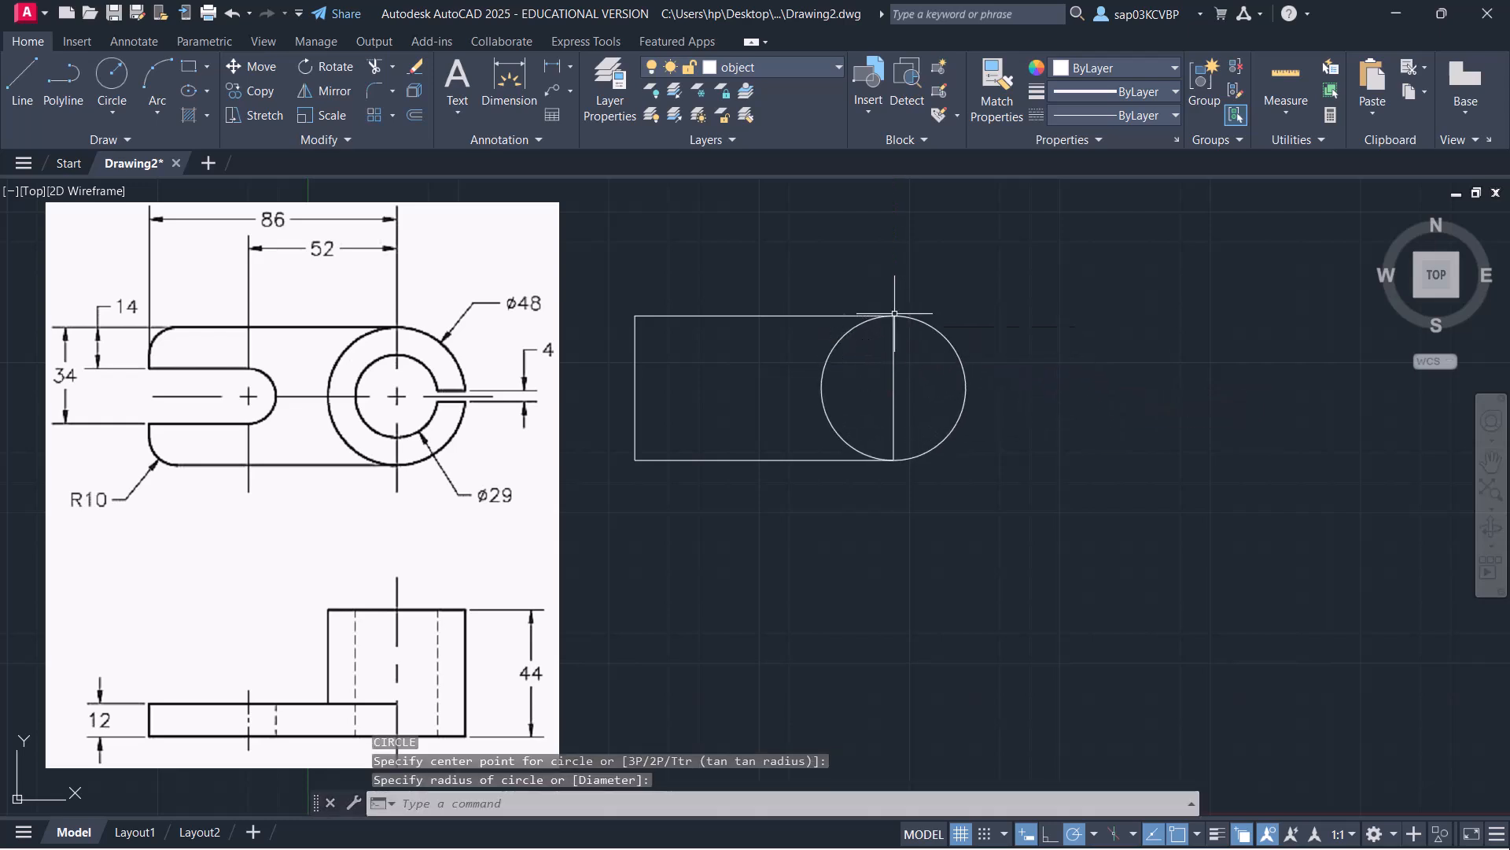
key(Return)
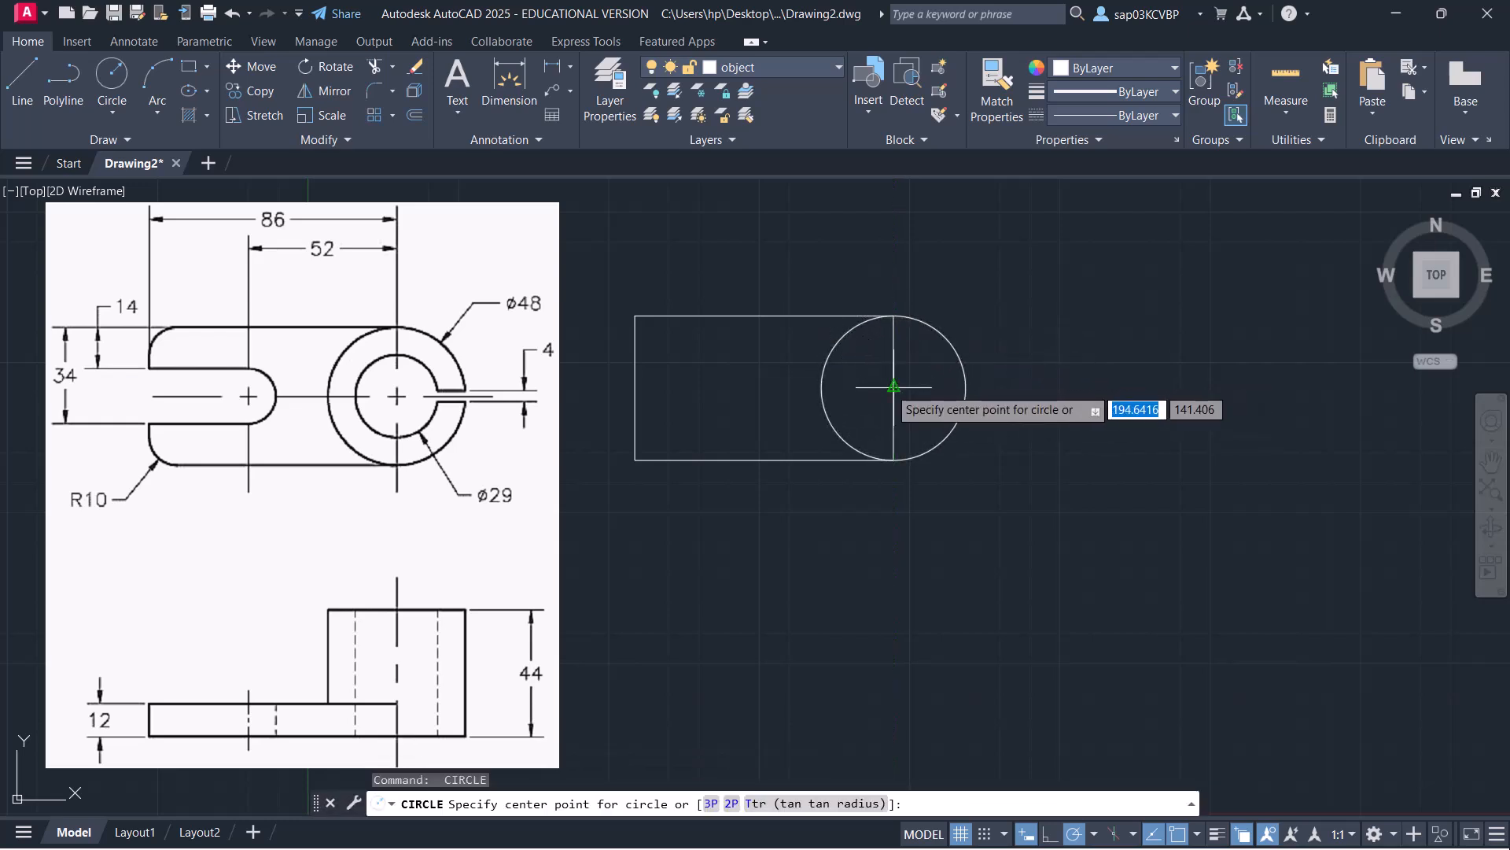
click(894, 387)
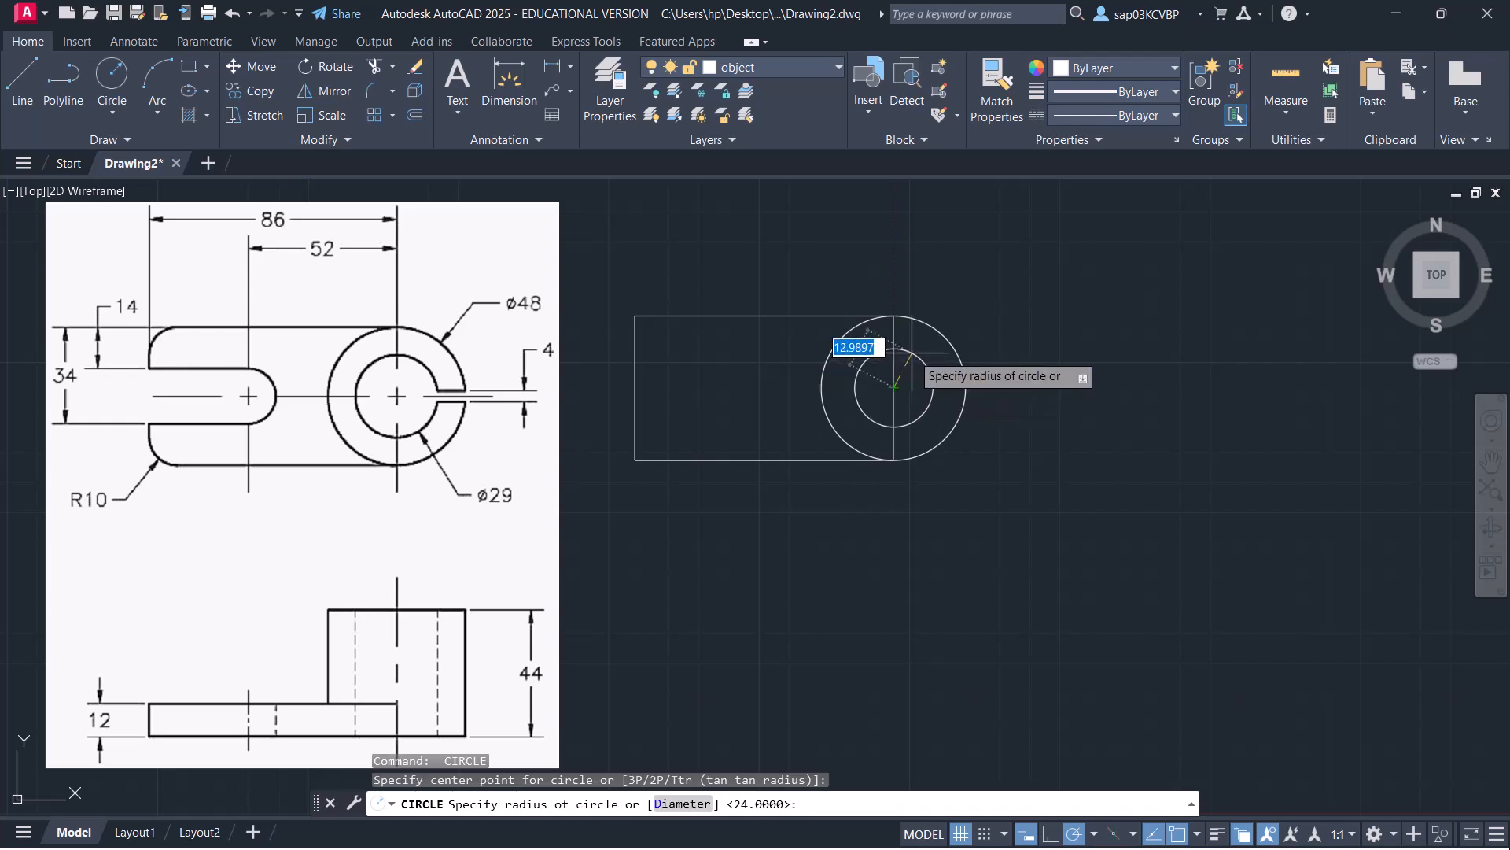
text(d)
key(Return)
text(29)
key(Return)
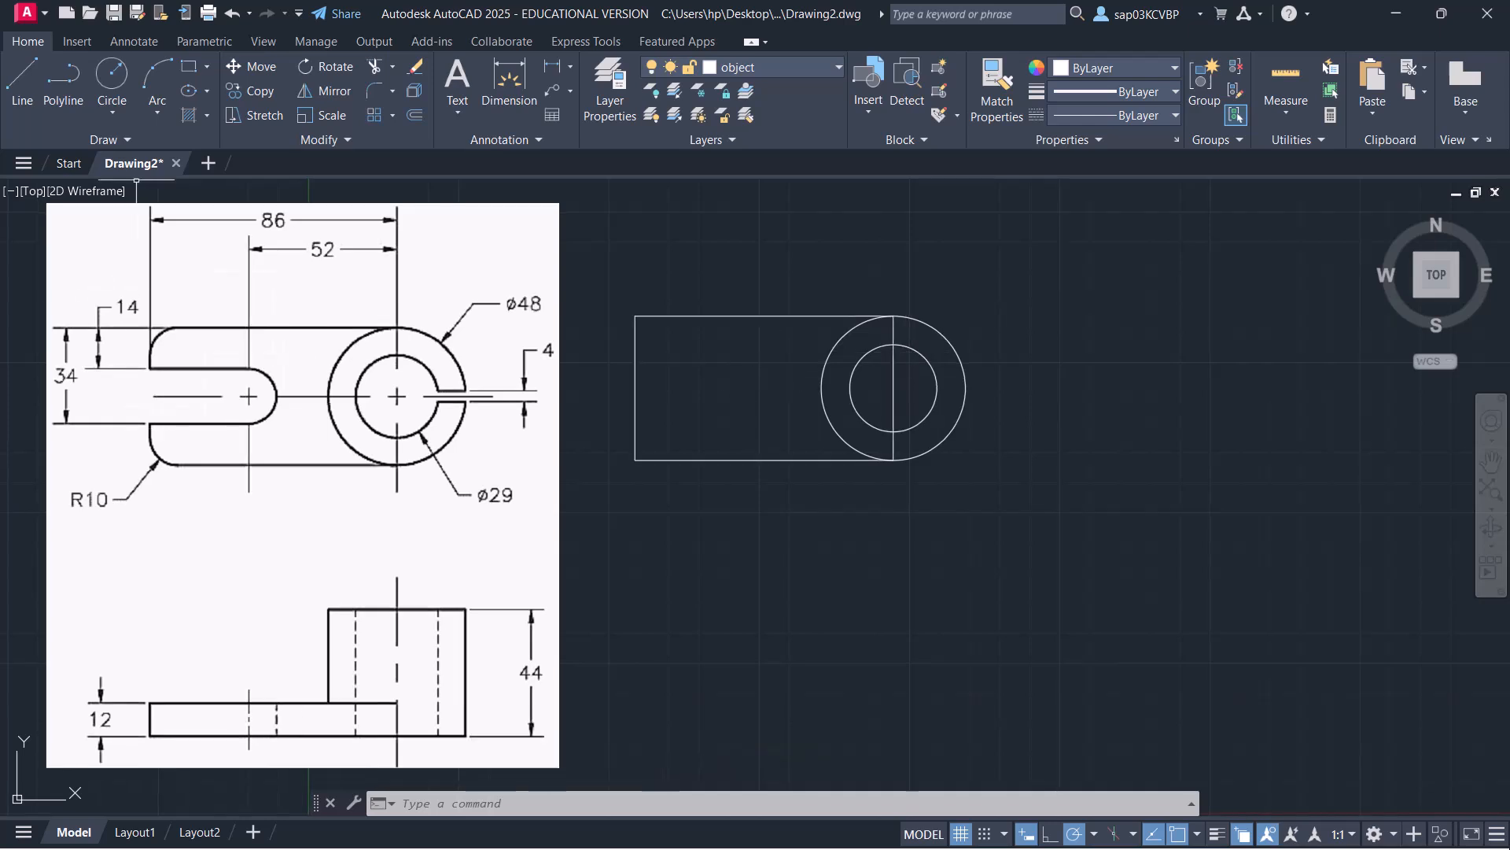
Start a line on the rectangle's left edge, 14 below its upper-left corner
click(14, 78)
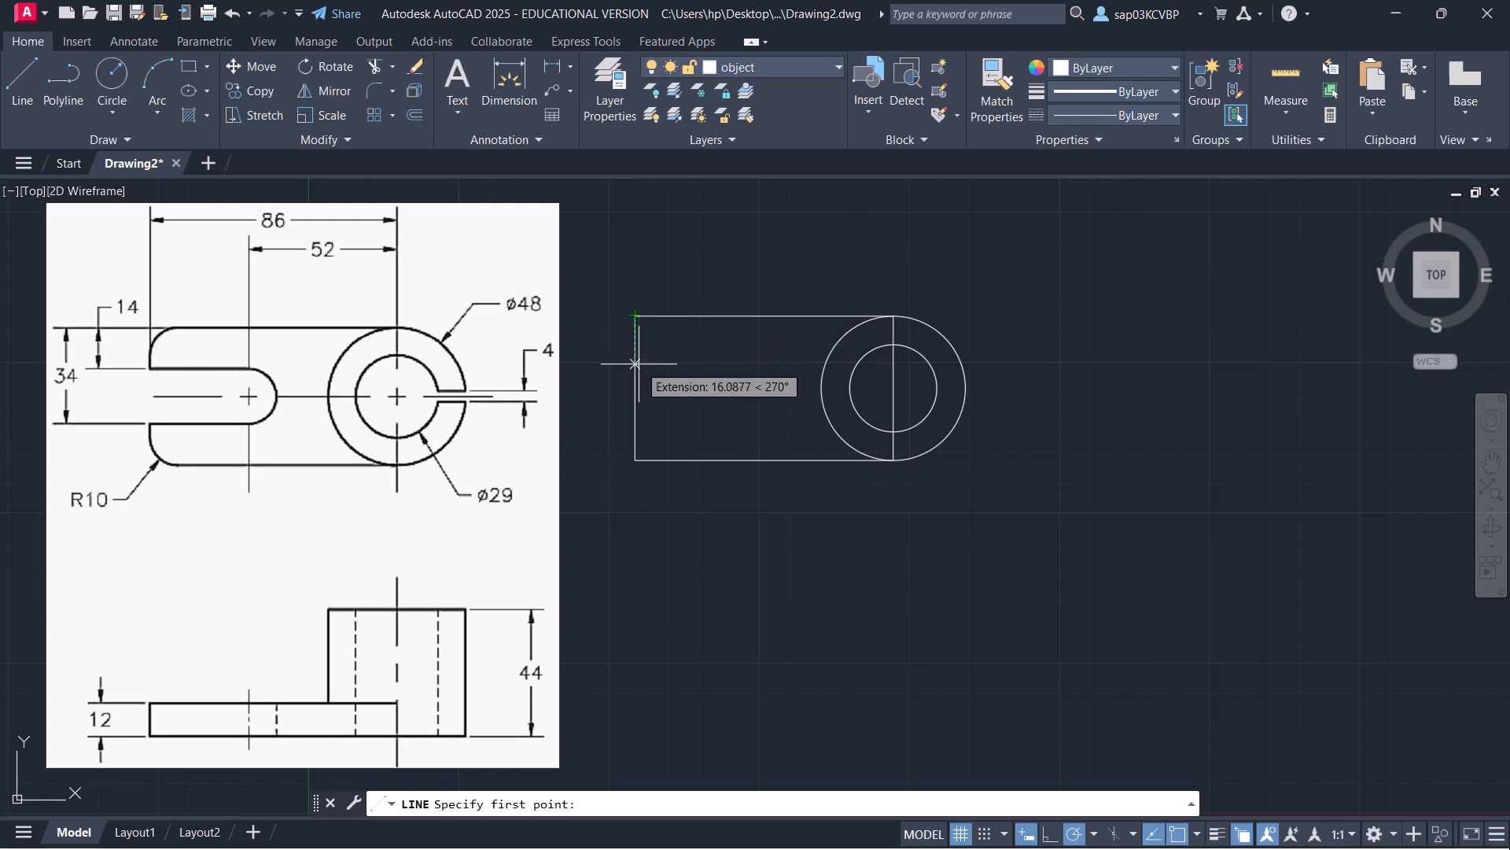
text(14)
key(Return)
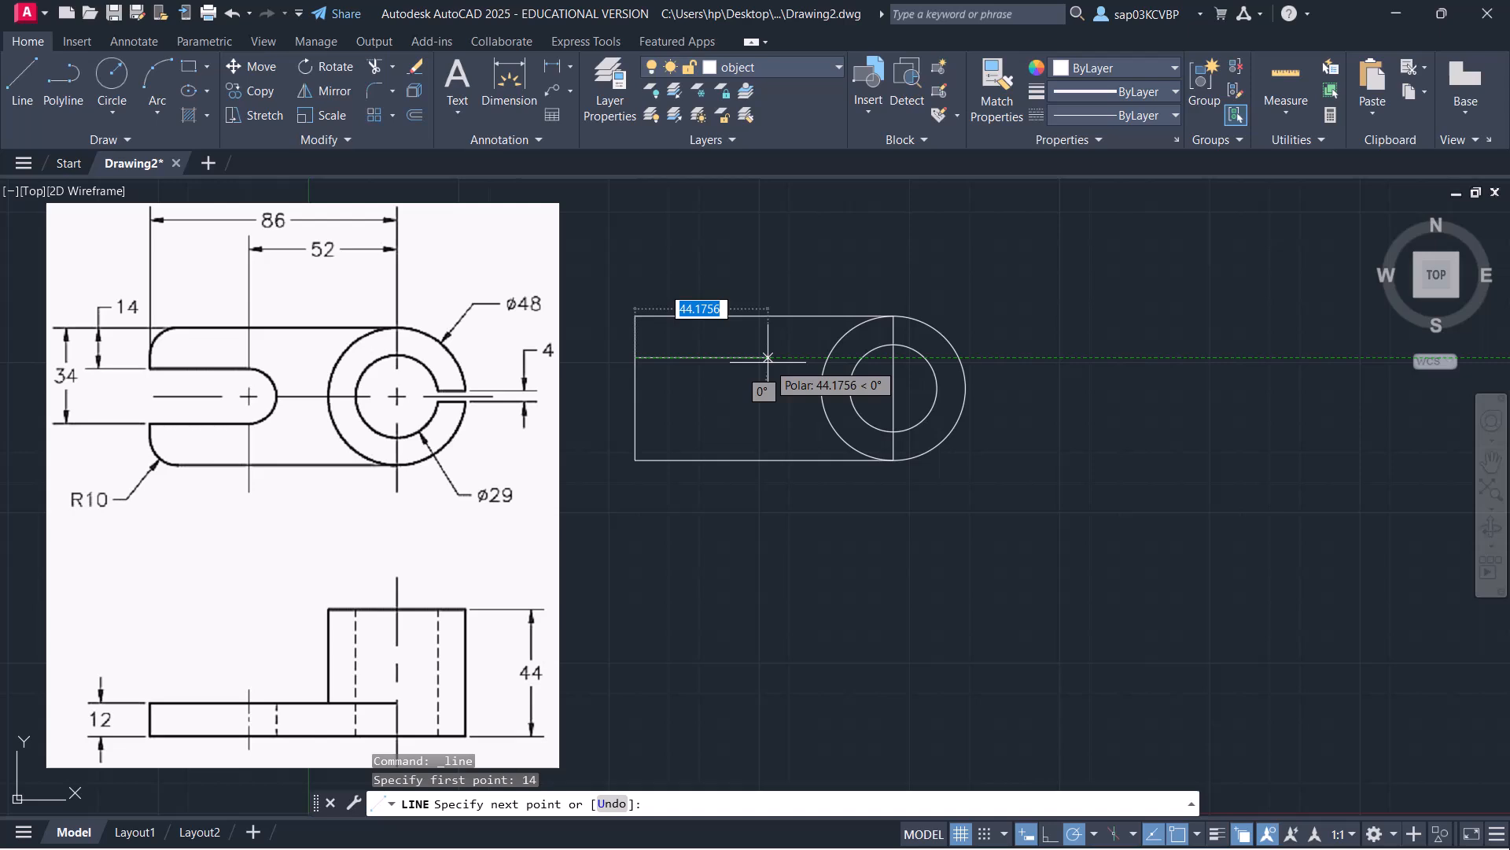
Calculate 86-52, try a 34 long horizontal segment for the slot's upper edge, and undo that segment
key(ctrl+8)
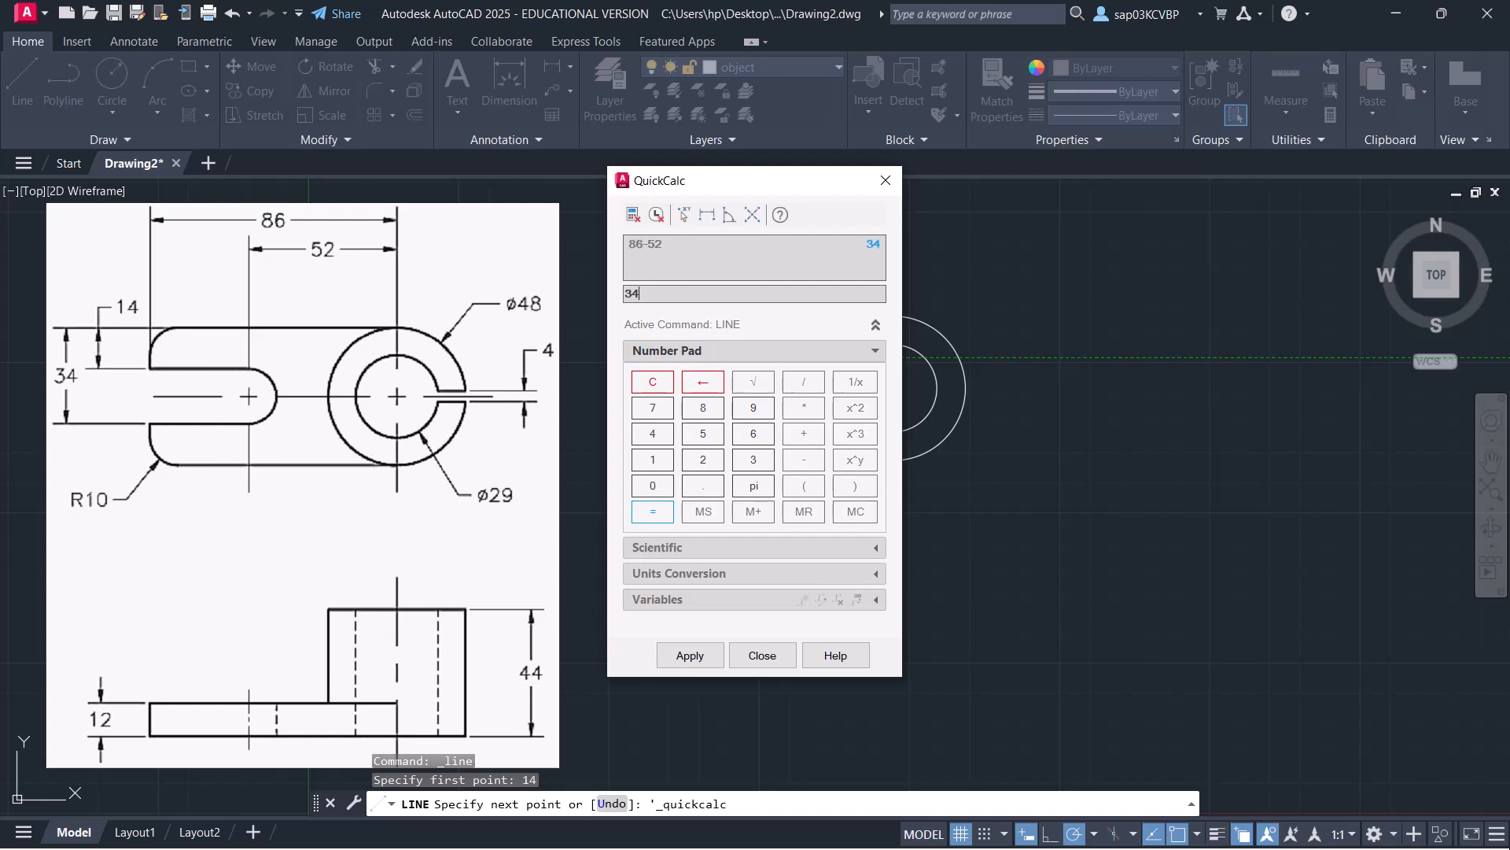
click(887, 182)
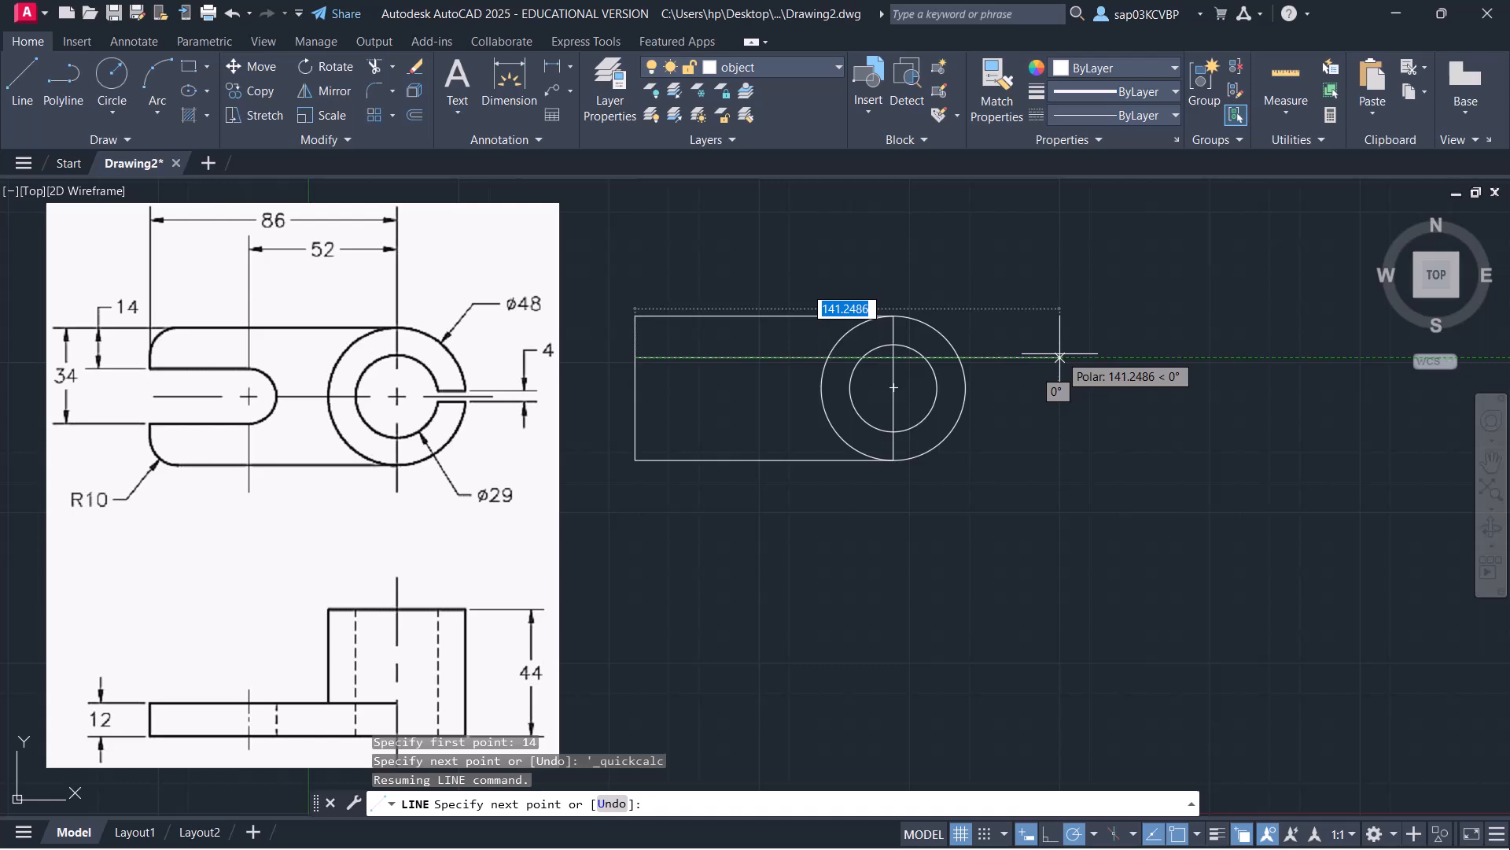
text(34)
key(Return)
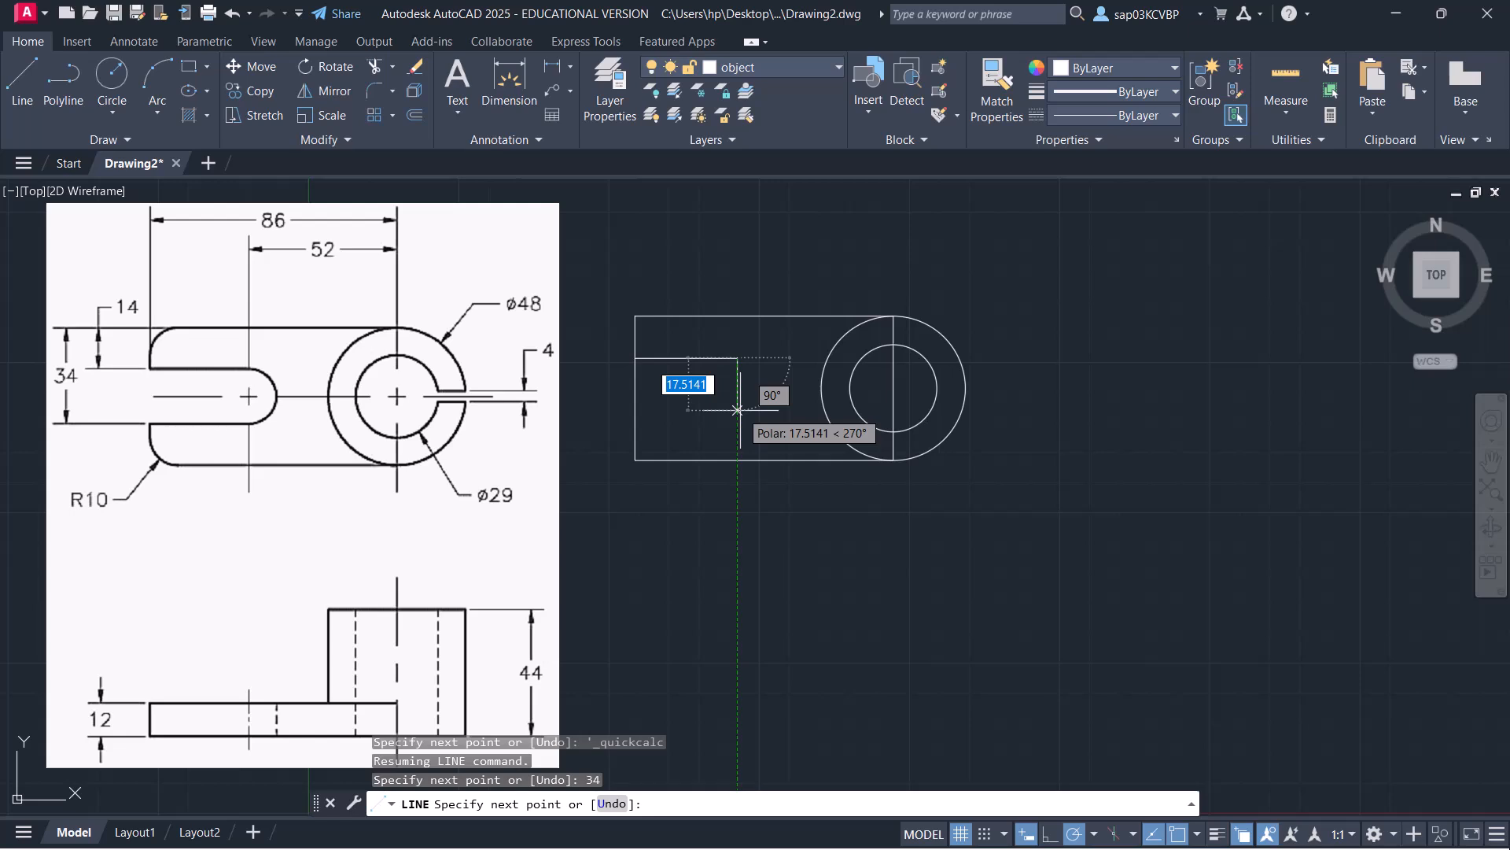
right_click(758, 404)
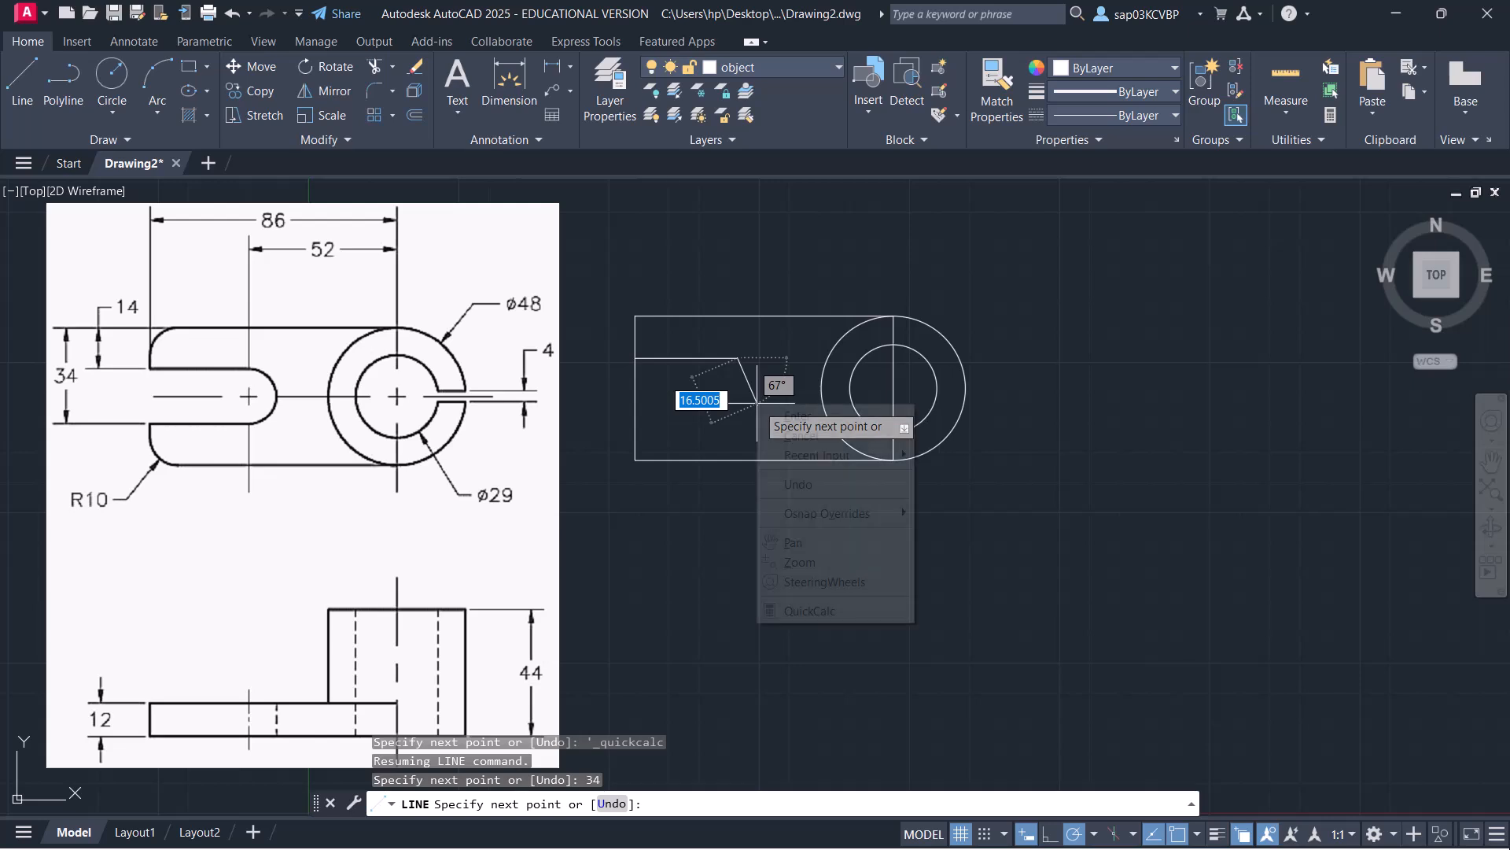
click(787, 484)
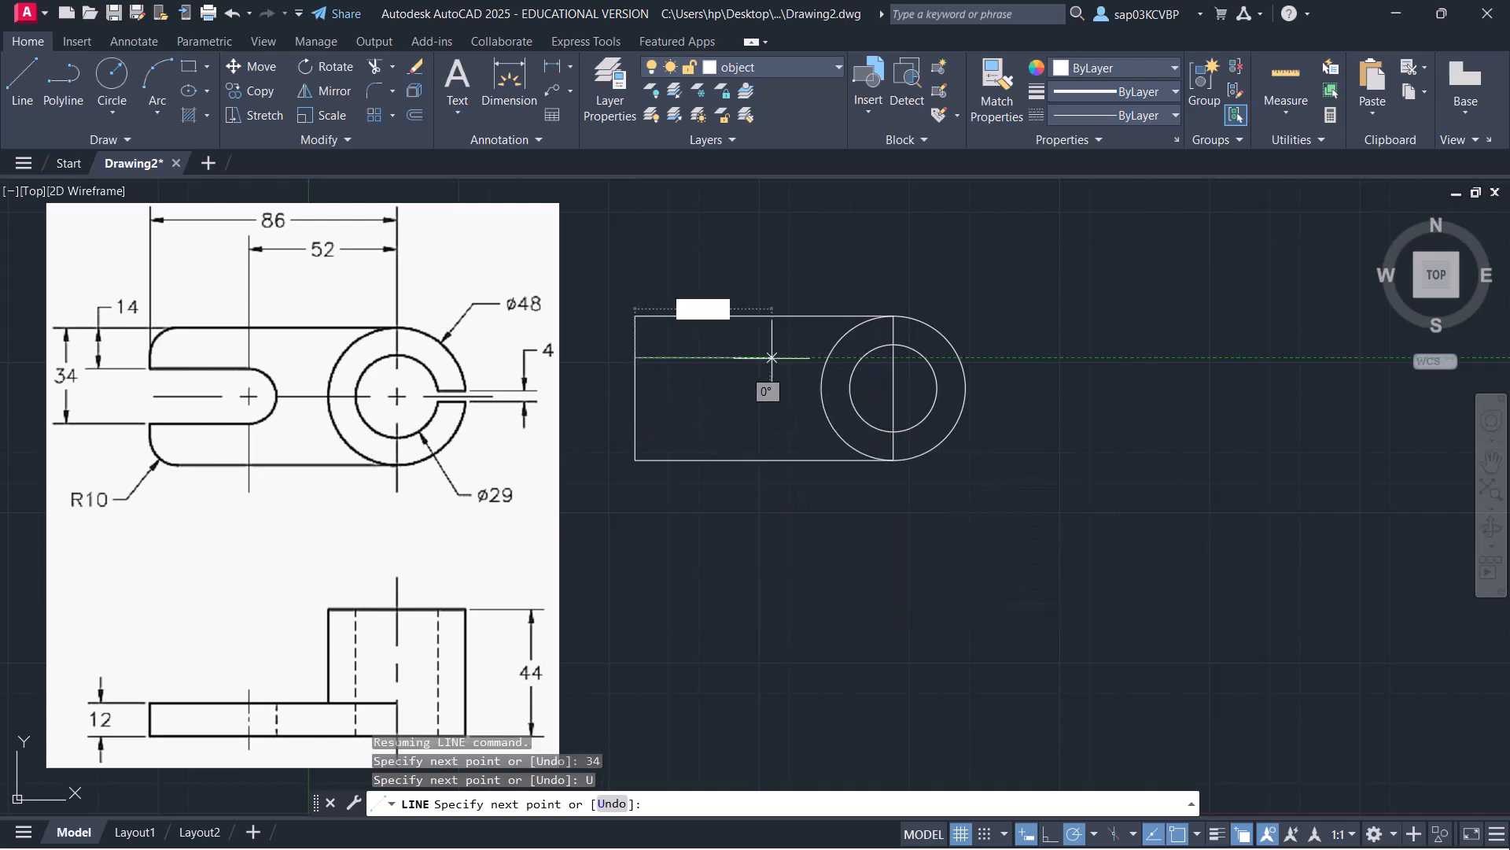
Draw the slot's upper edge as a horizontal line 34 long and finish the line
text(34)
key(Return)
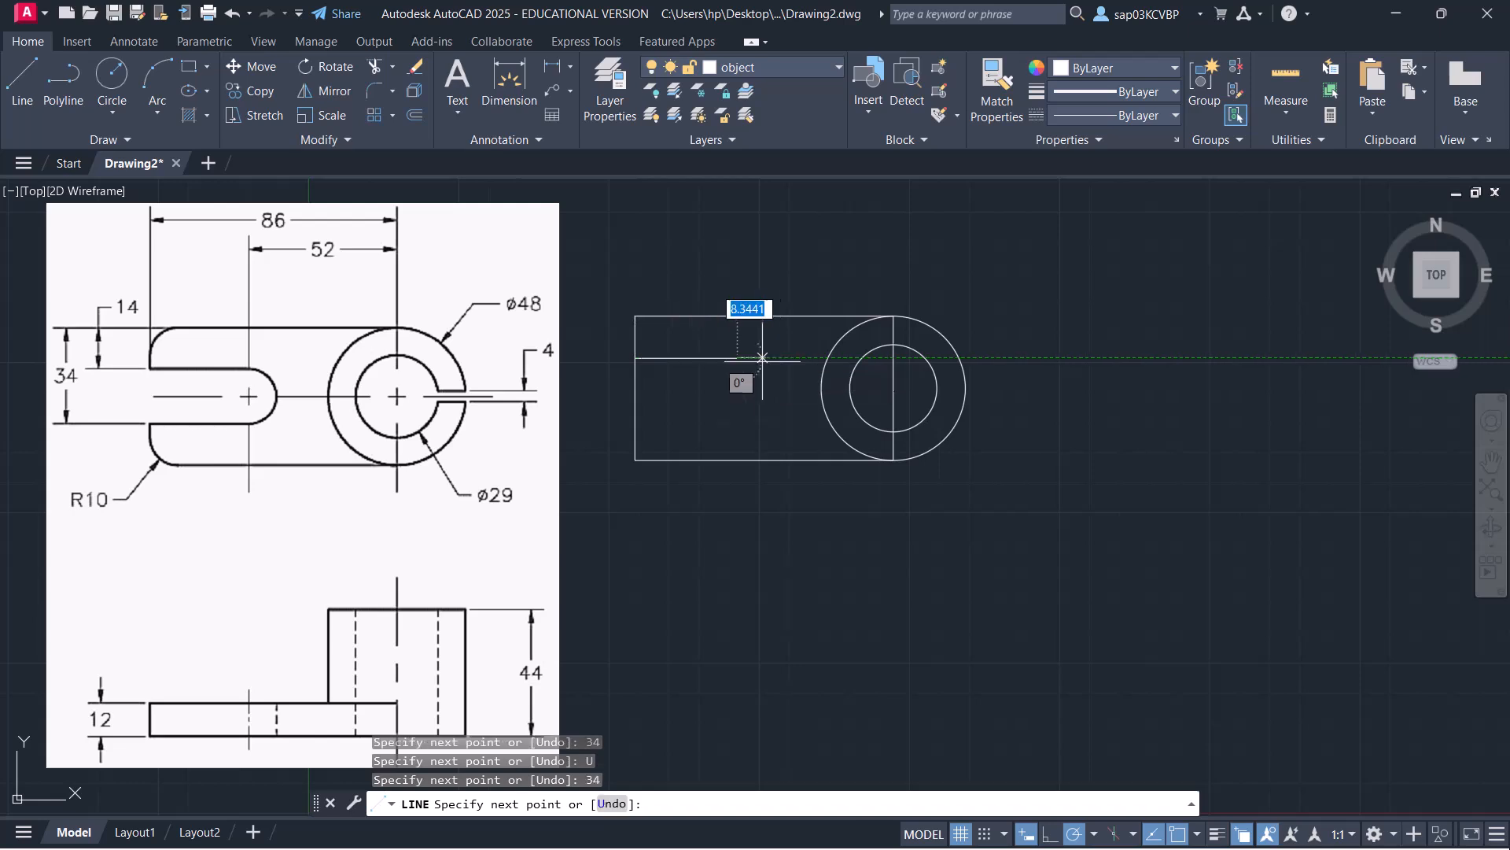
key(Return)
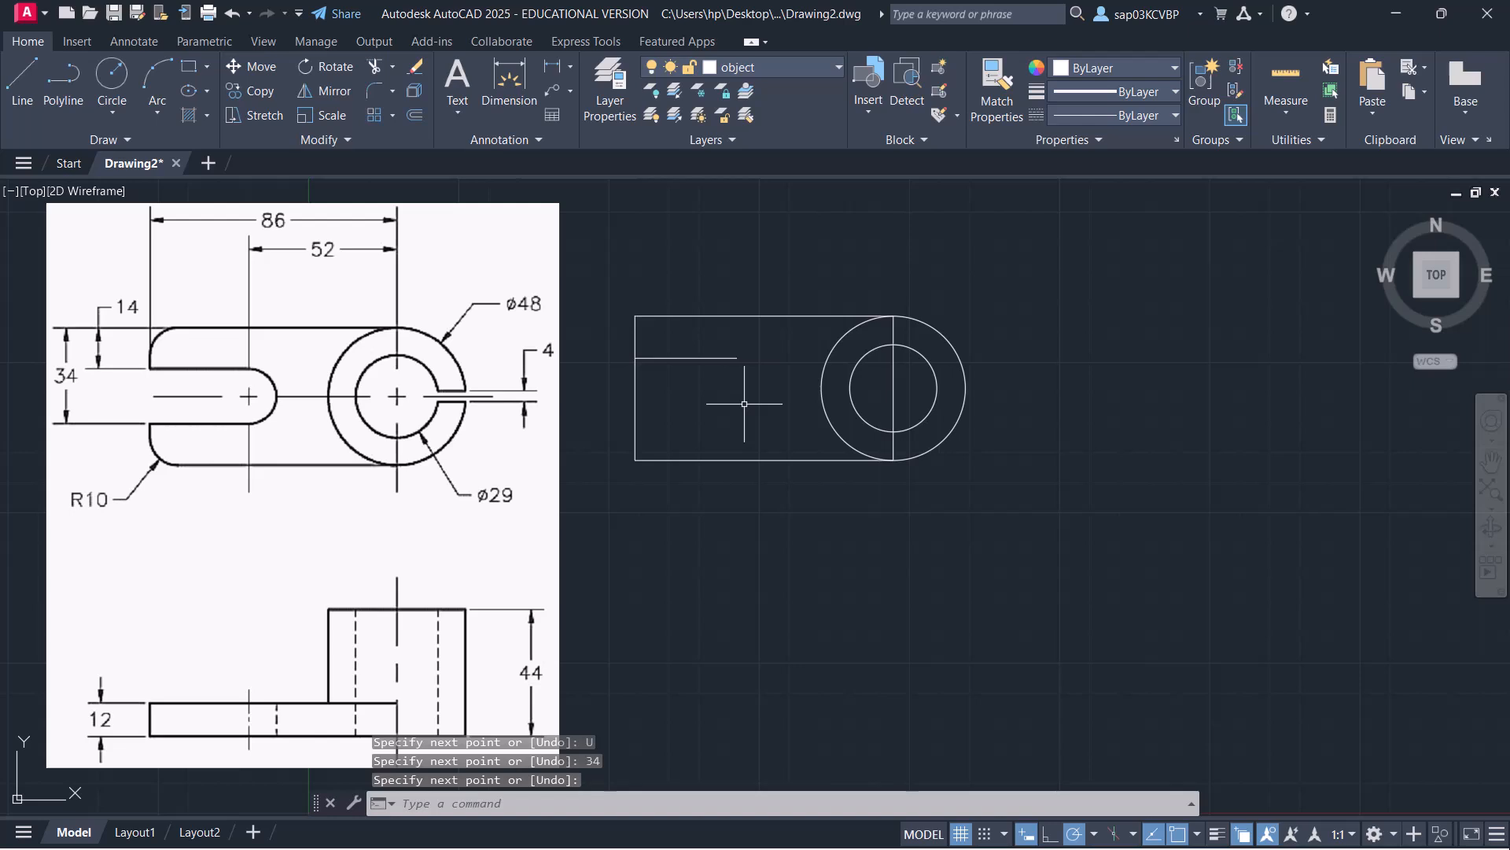
Draw the slot's lower edge, a 34 long horizontal line starting 14 above the rectangle's lower-left corner
key(Return)
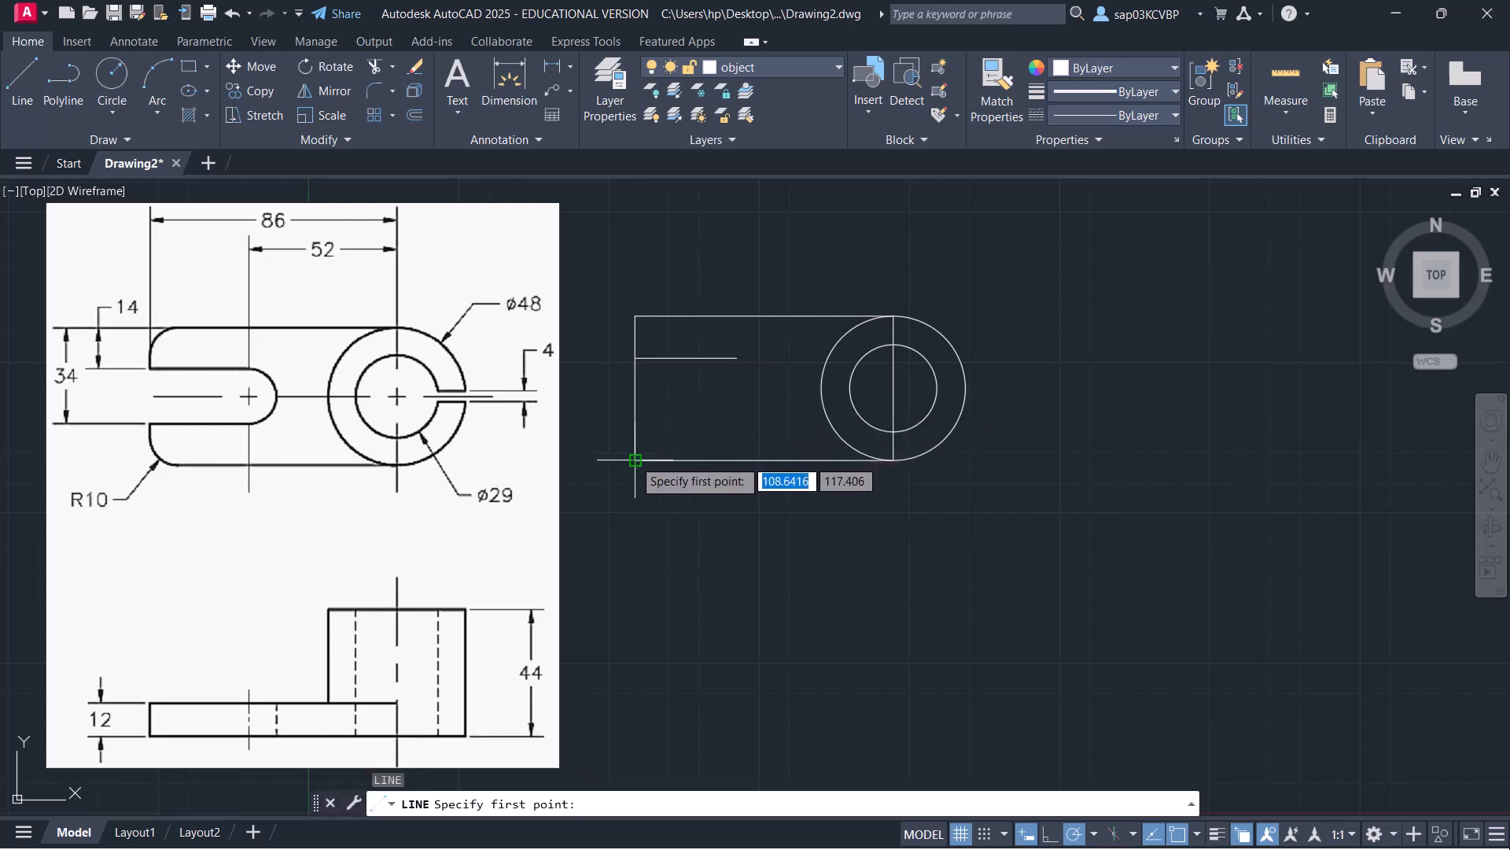
text(14)
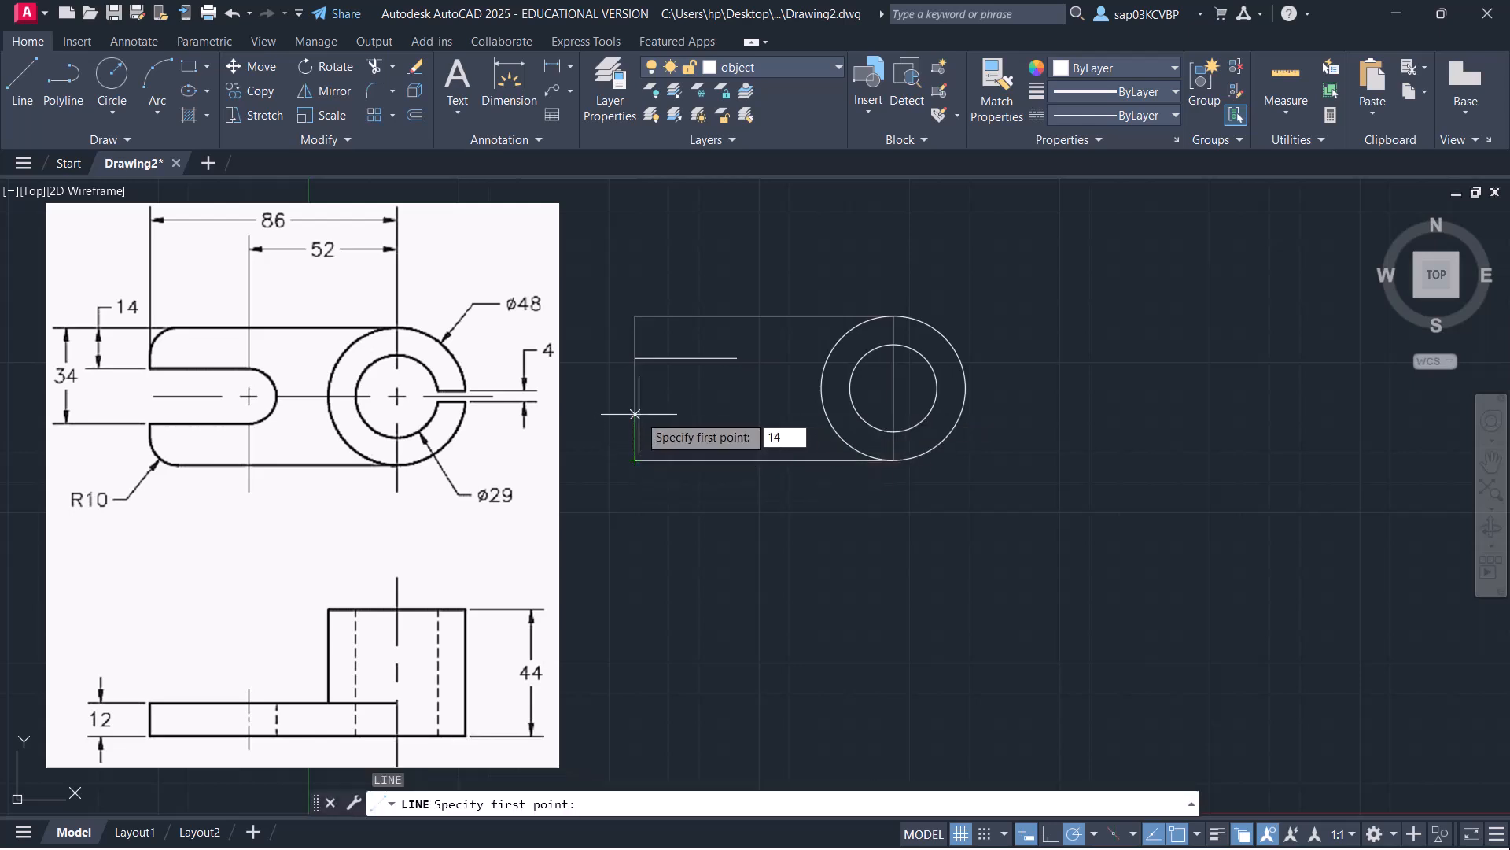
key(Return)
text(34)
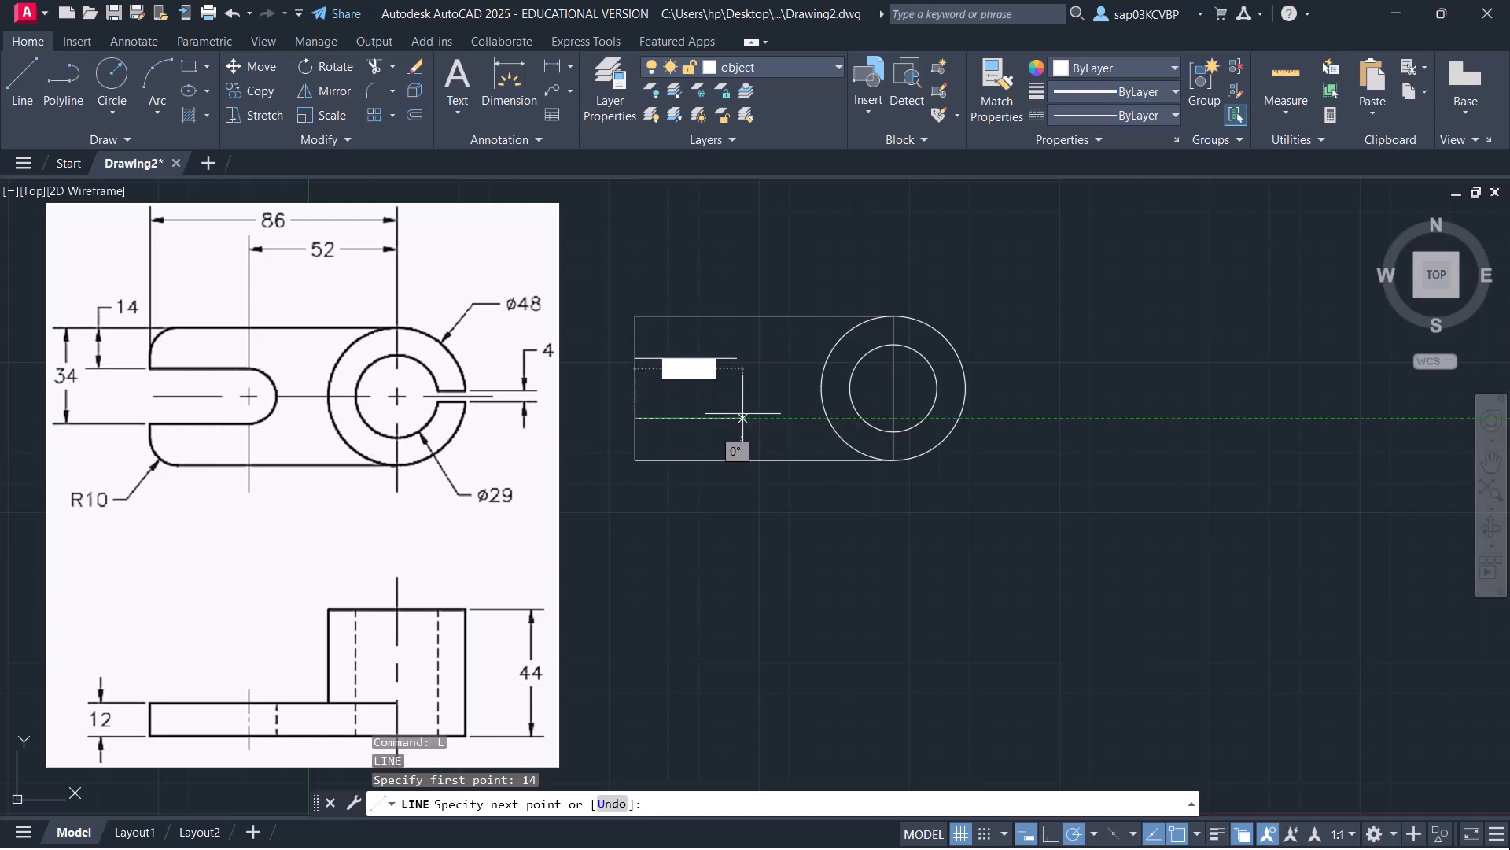
key(Return)
key(Return)
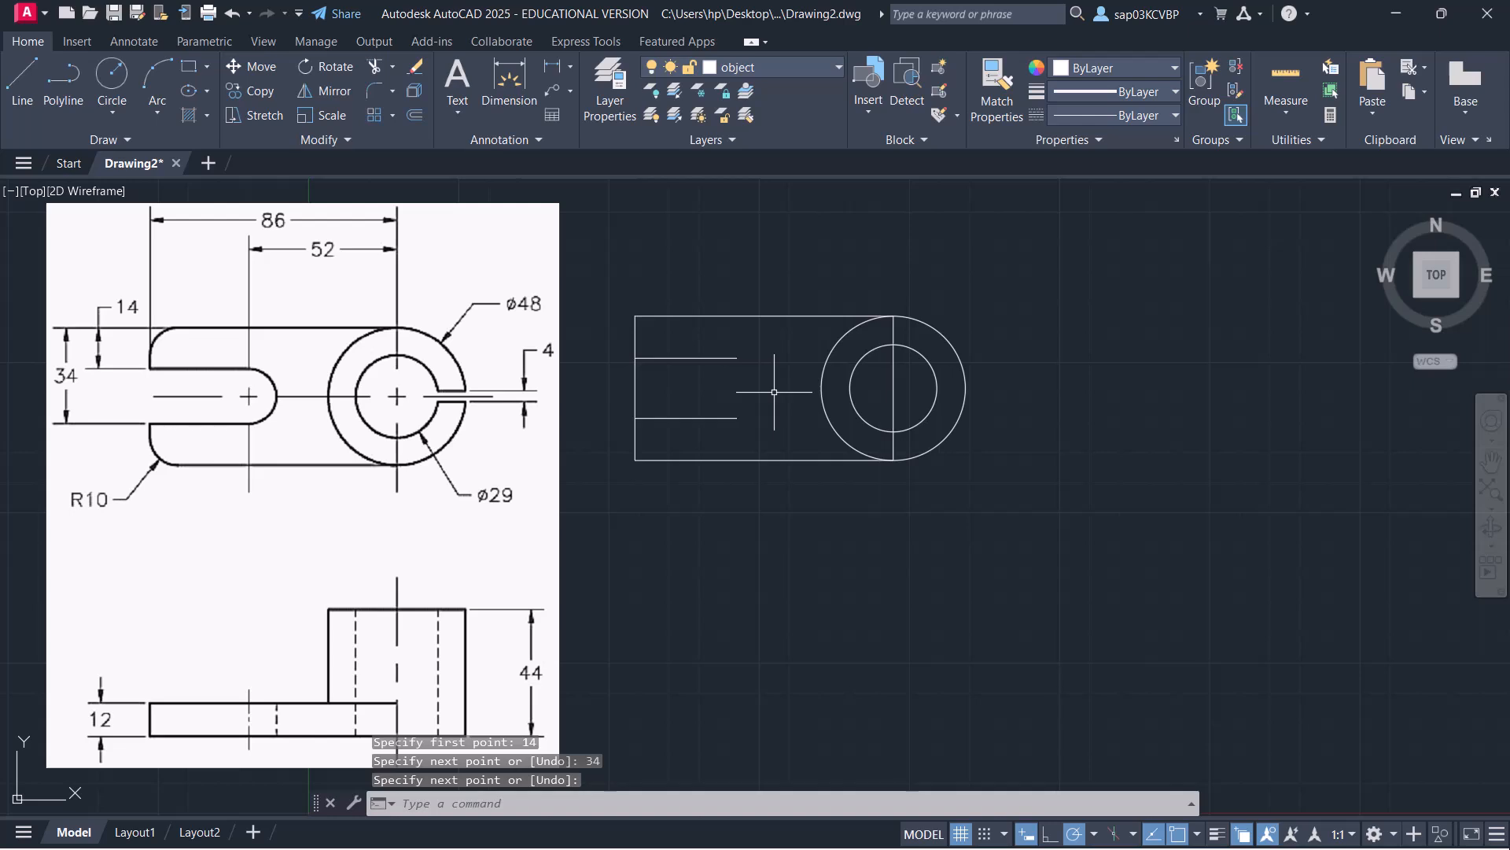
text(c)
key(Return)
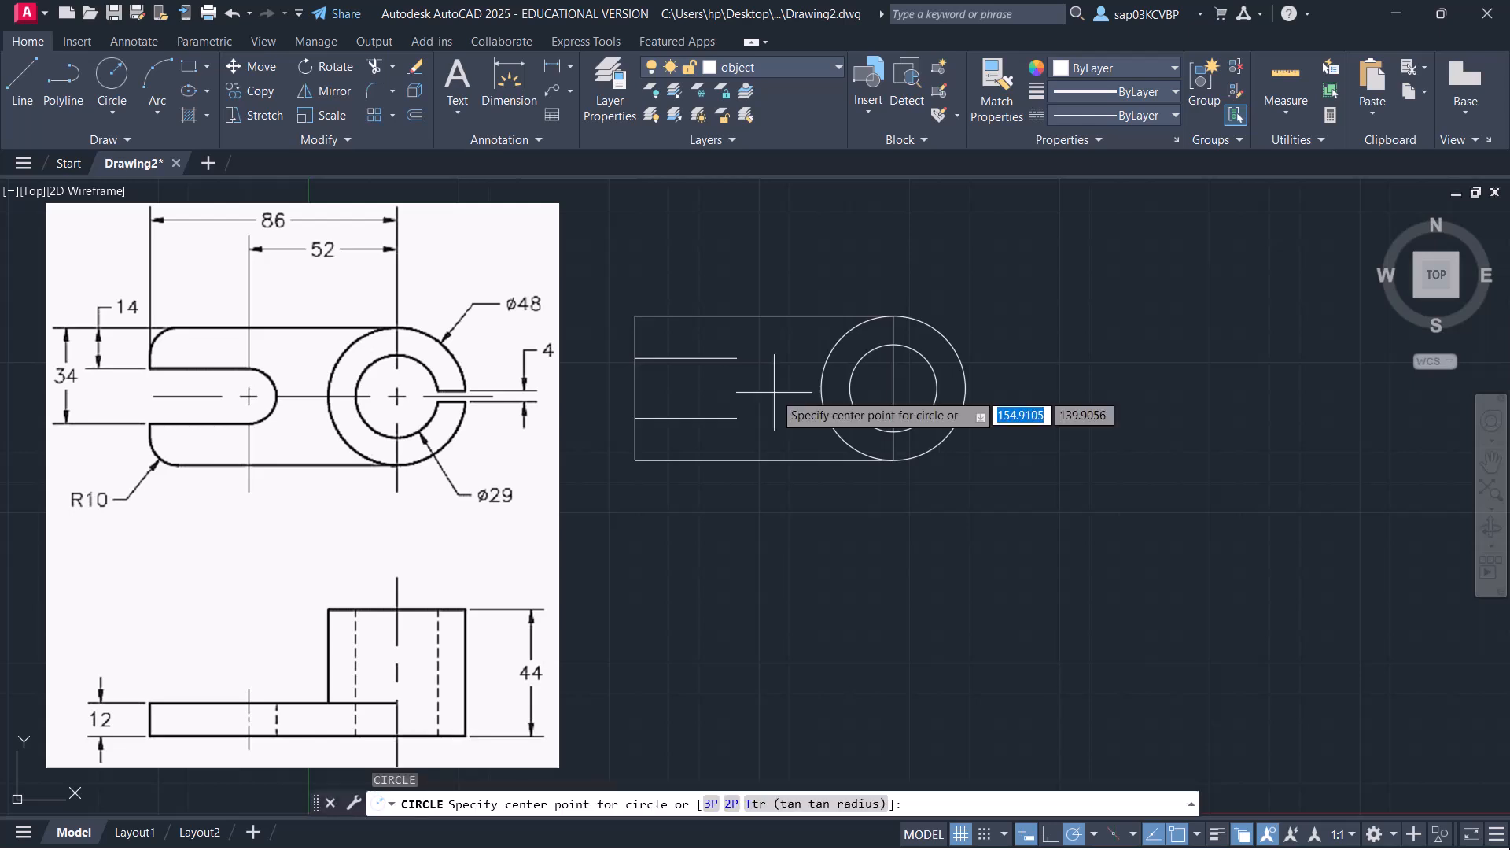
click(774, 391)
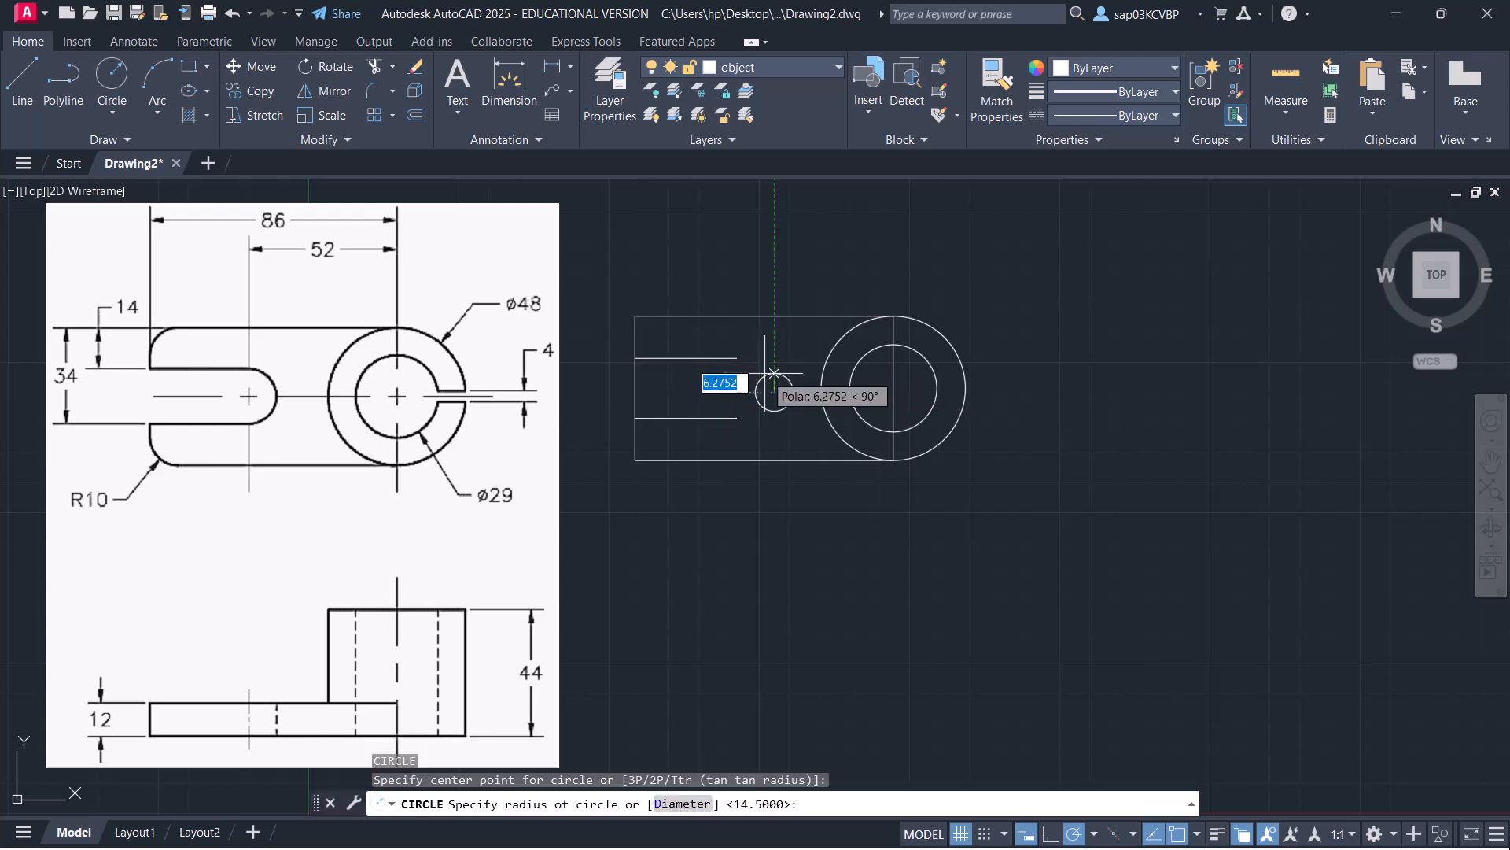
key(Escape)
Draw a circle centred midway between the inner ends of the two slot edges, reaching the upper edge's end
key(Return)
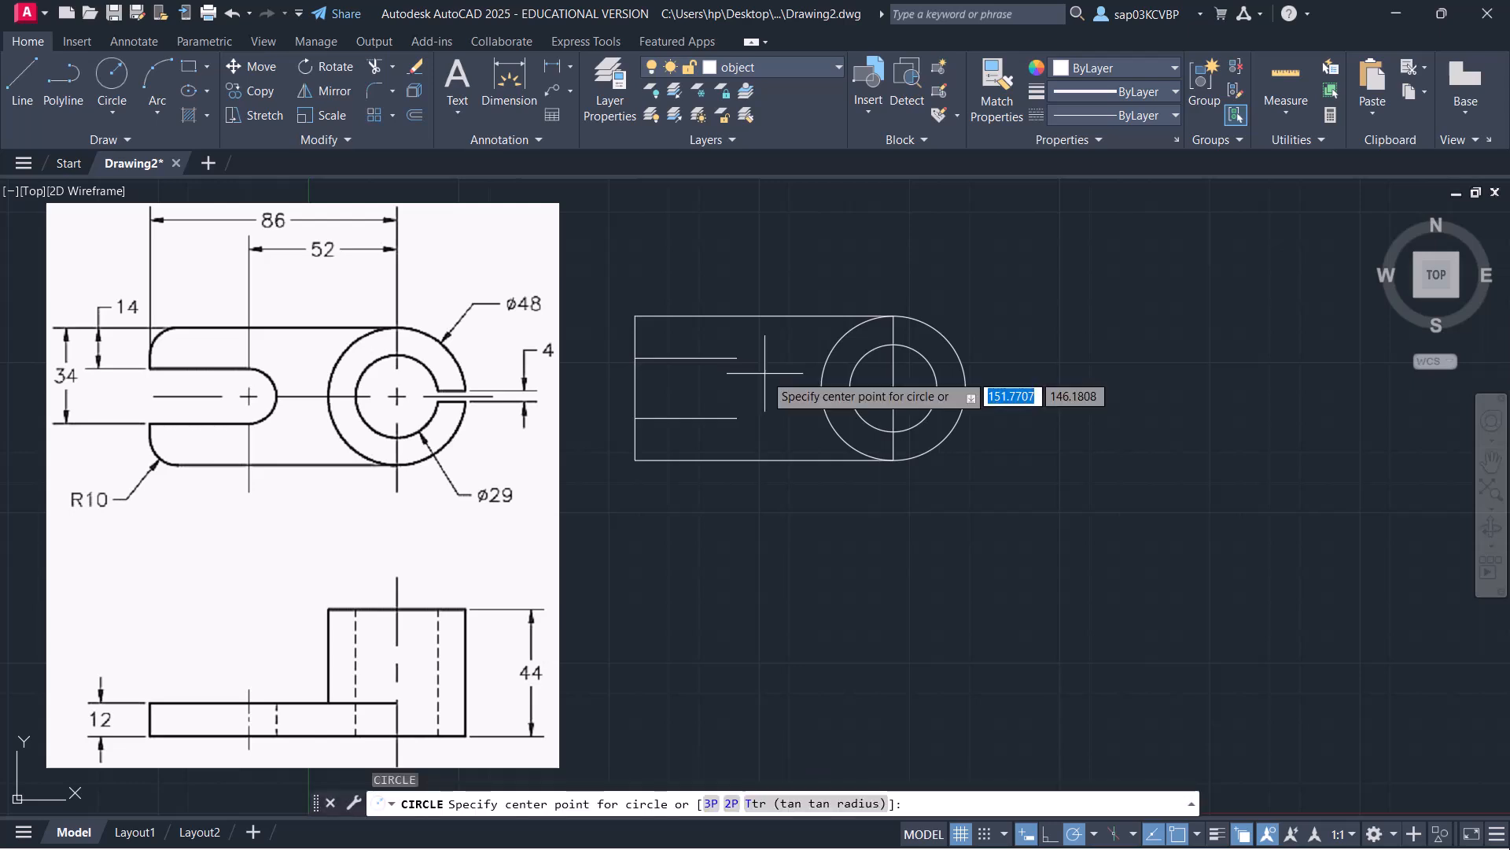
shift+right_click(764, 372)
click(800, 419)
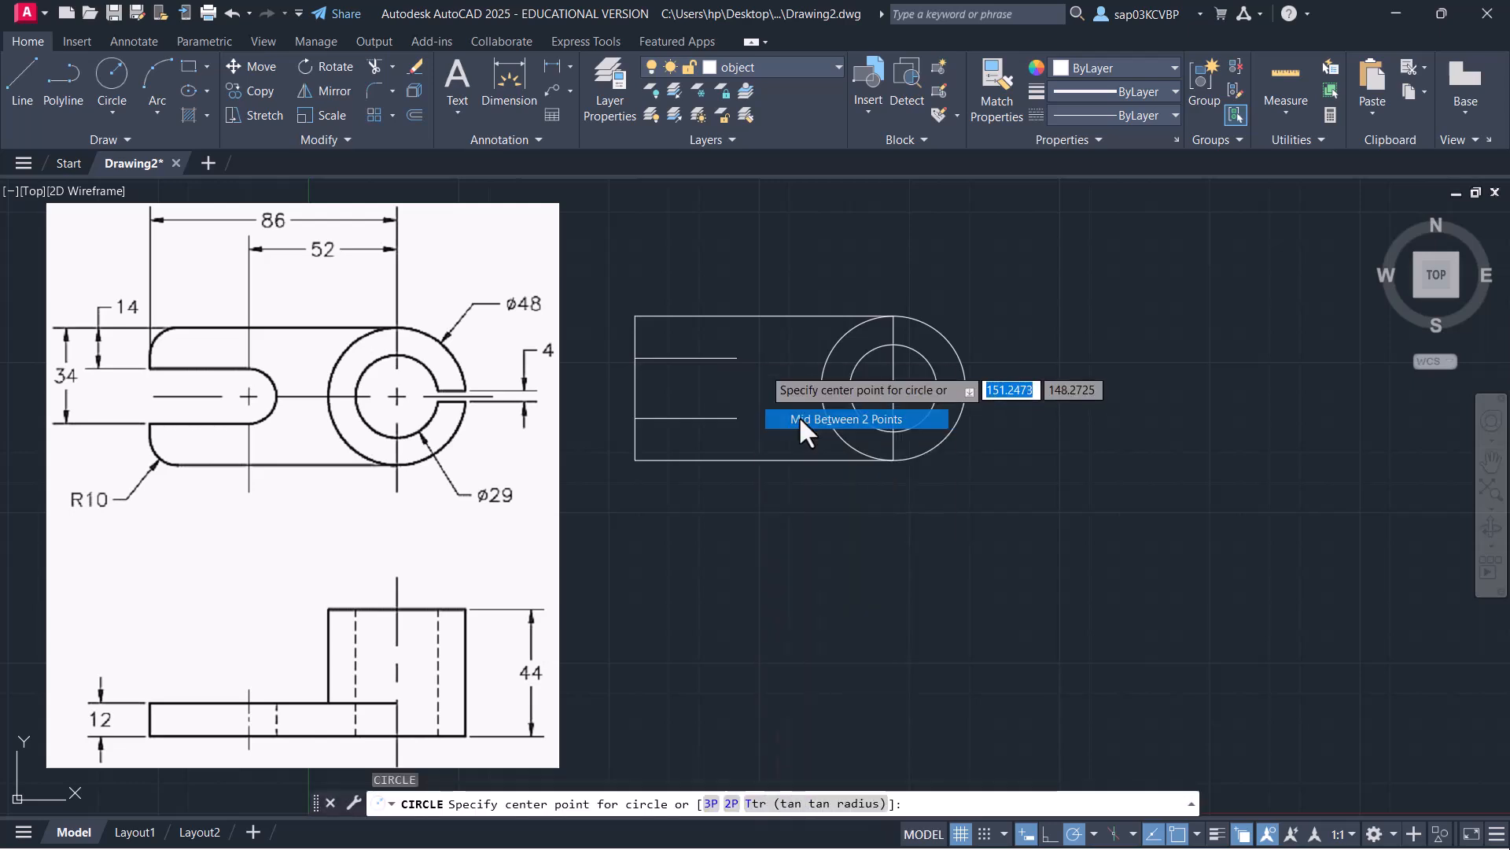
click(737, 358)
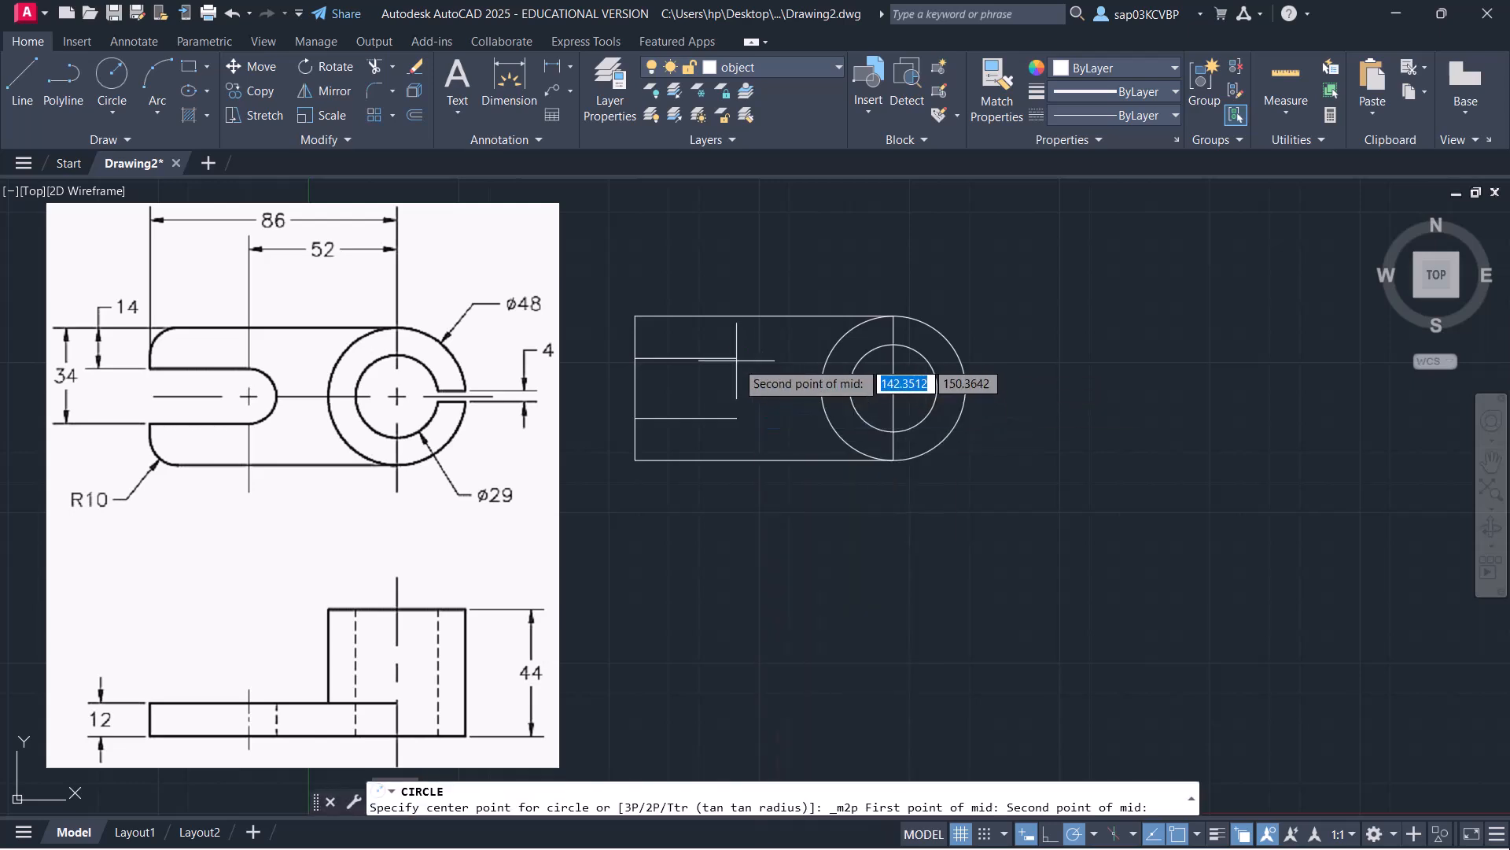
click(737, 418)
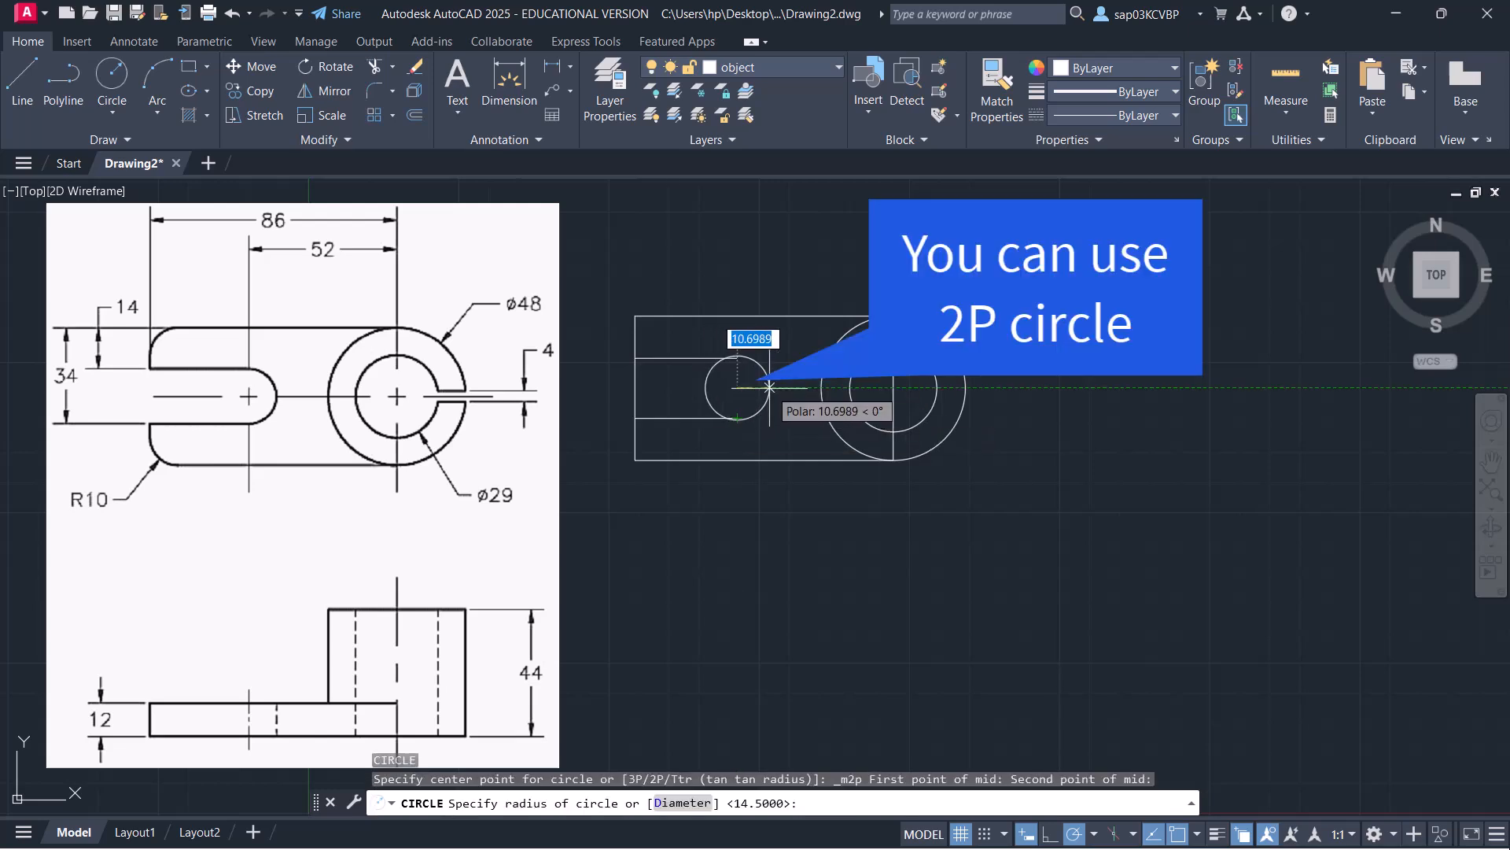
click(737, 358)
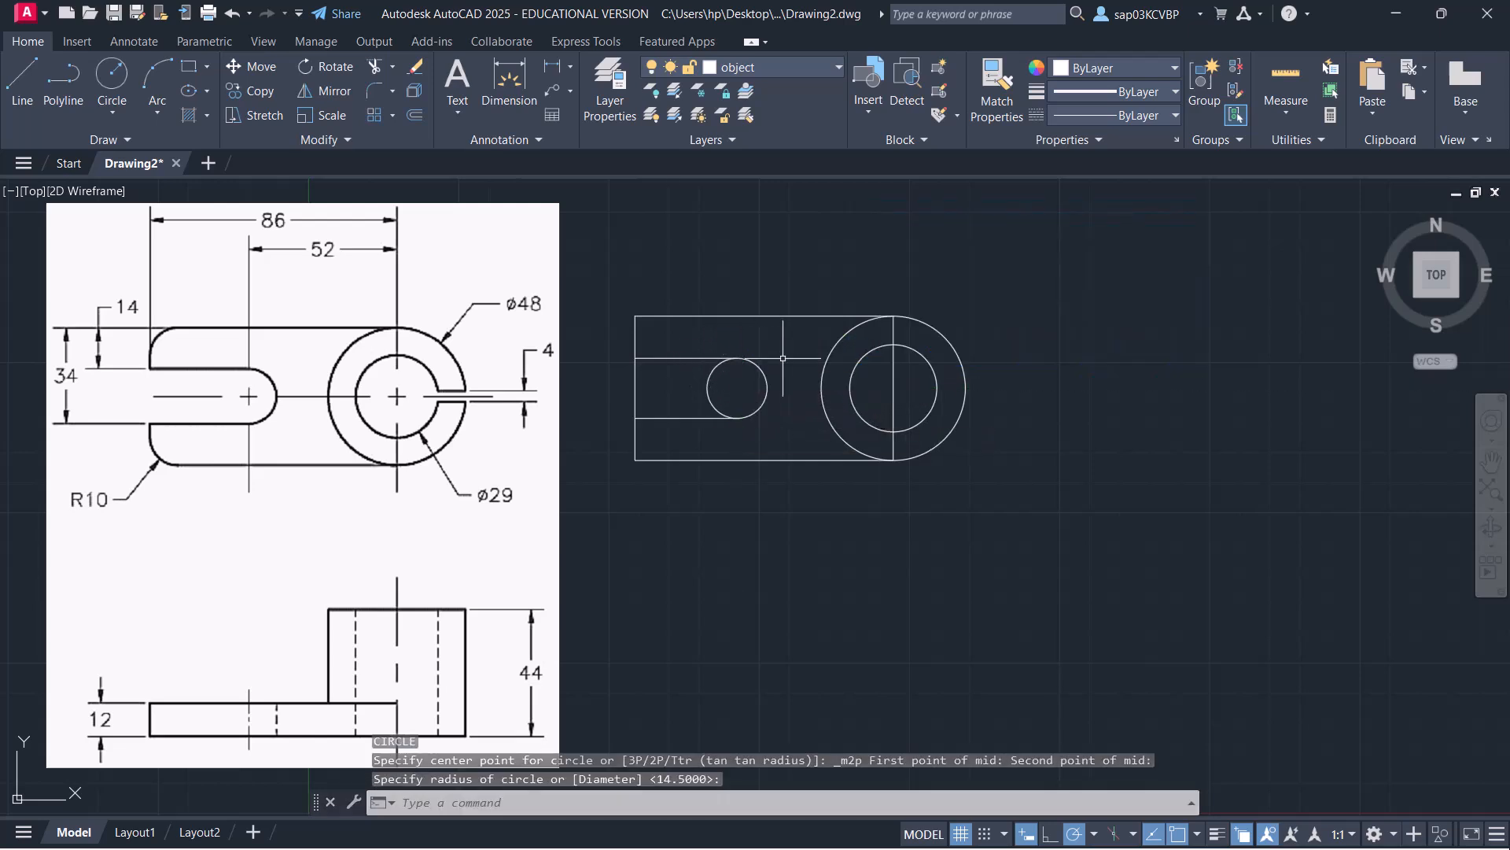
Trim the left half of the slot circle and the part of the rectangle's left edge between the slot edges
text(tr)
key(Return)
click(713, 409)
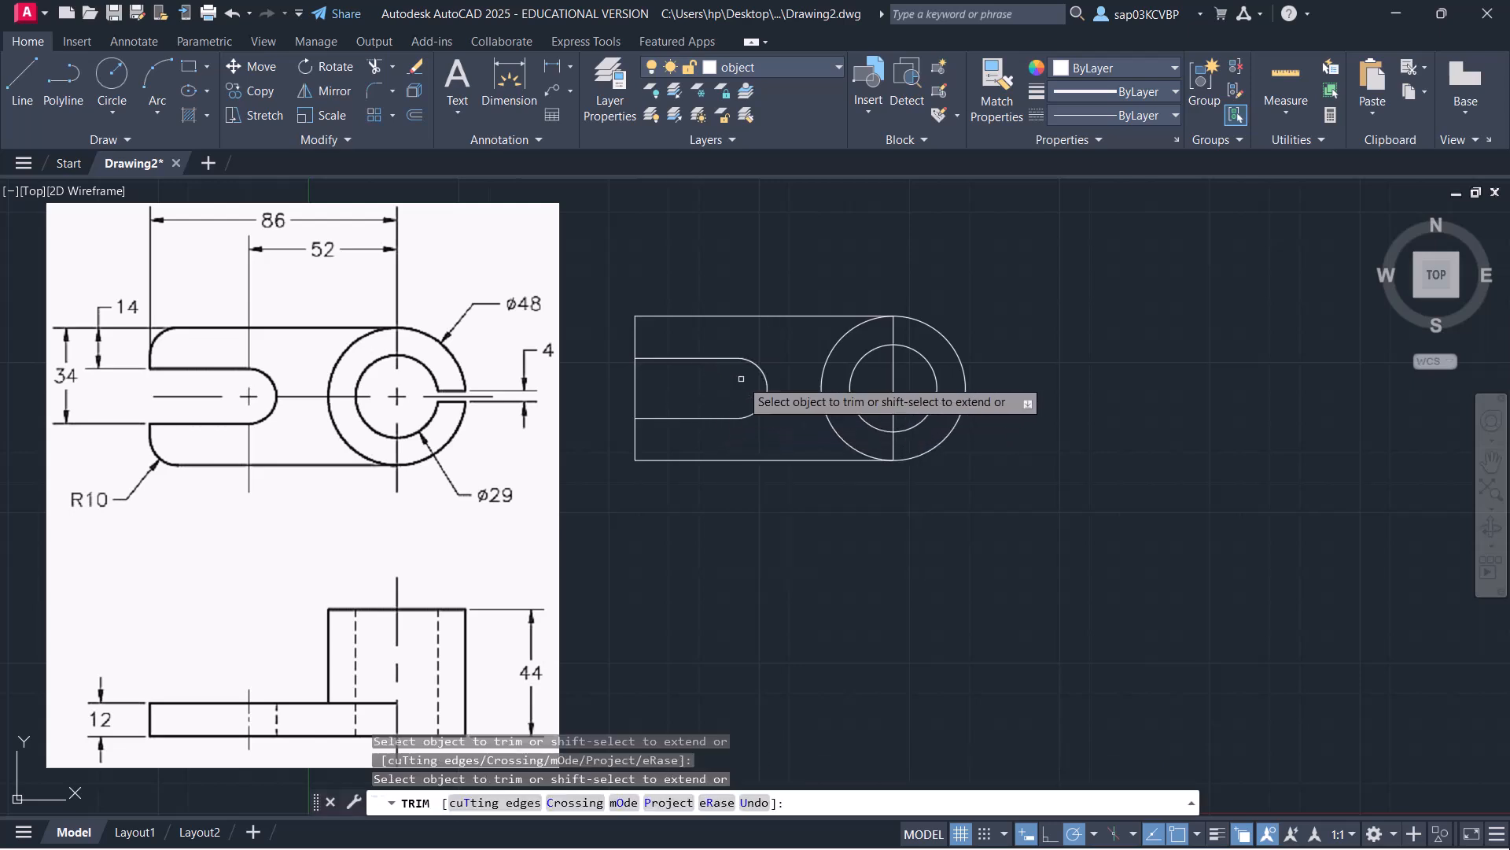
click(636, 386)
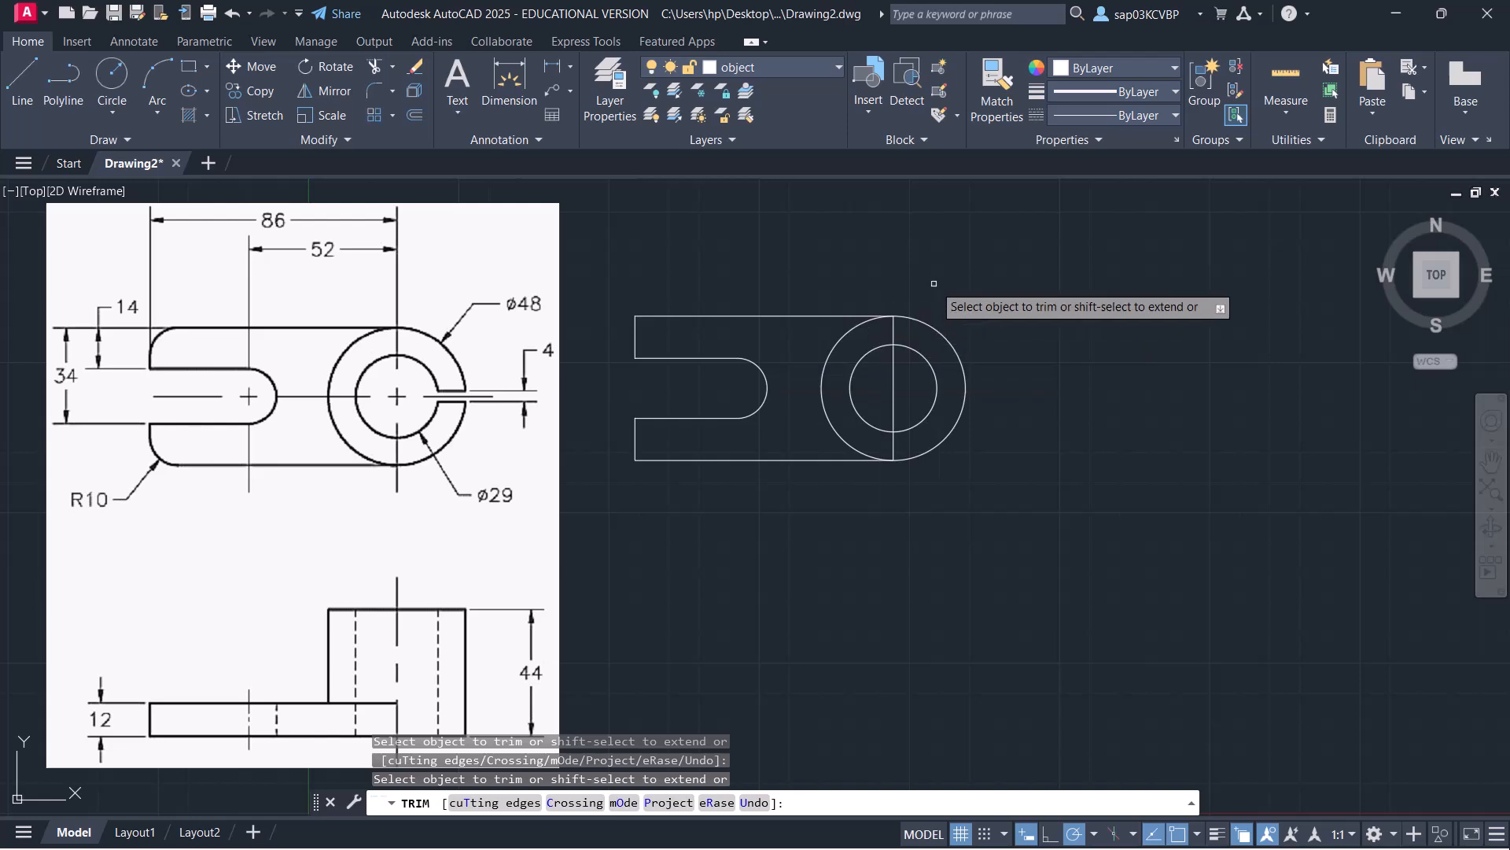
Try trimming the left half of the larger concentric circle and undo that trim
click(832, 351)
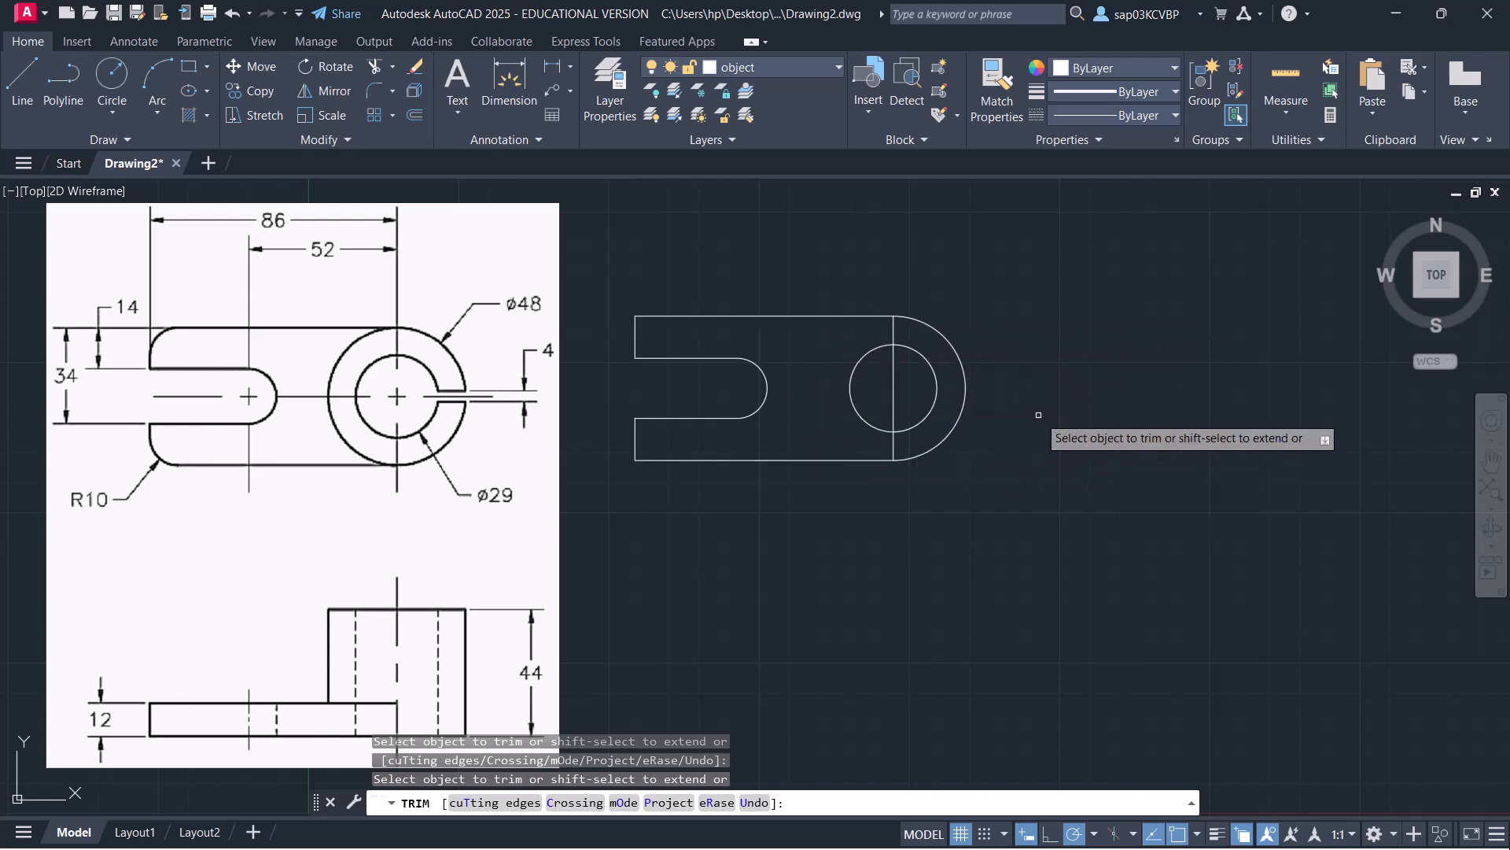
key(ctrl+z)
key(Escape)
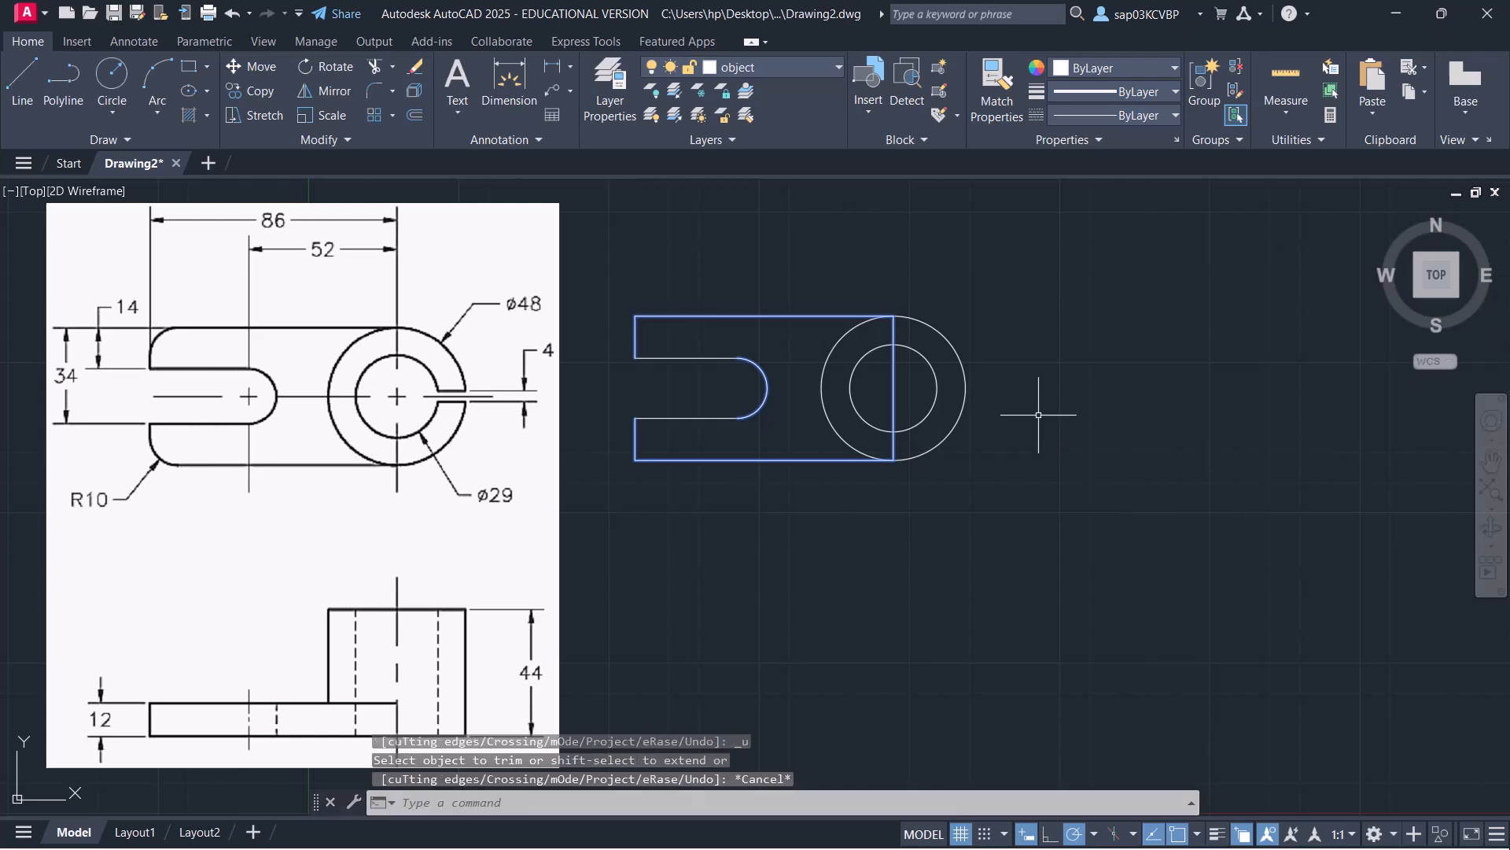
click(897, 387)
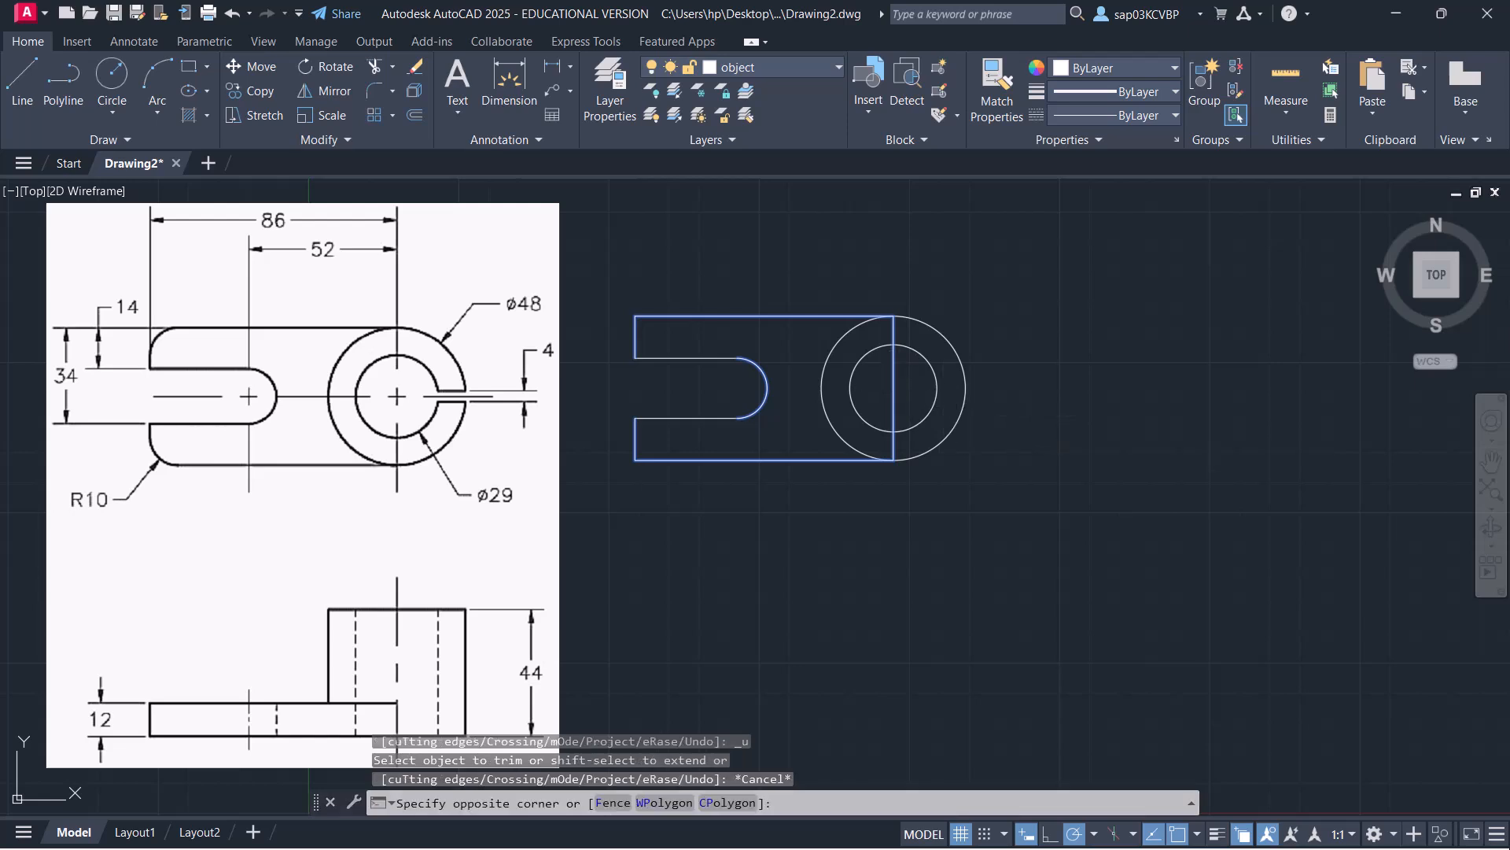
click(894, 387)
key(Escape)
key(Escape)
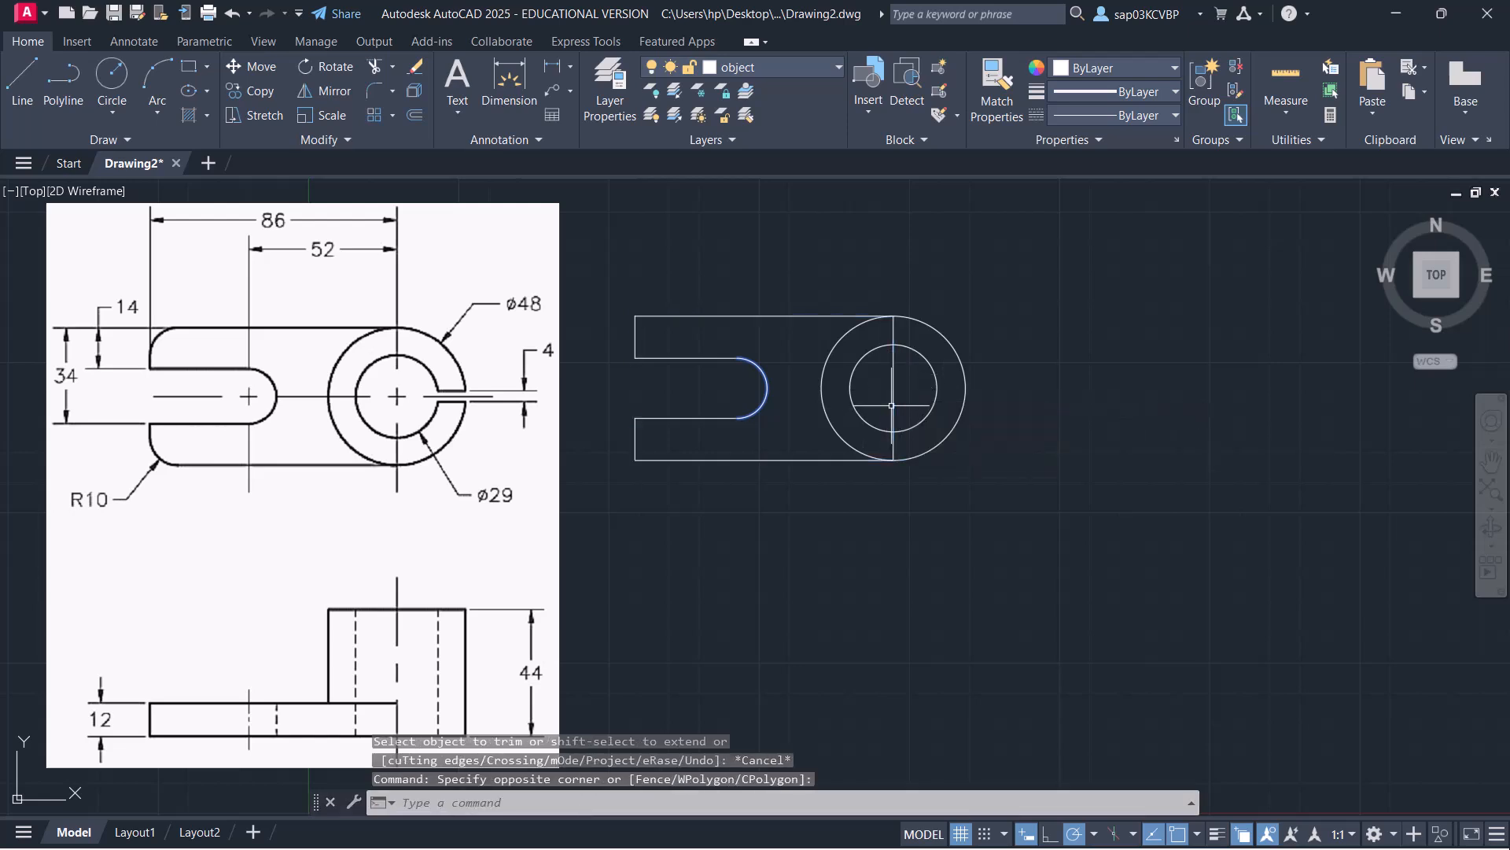
Explode the rectangular outline and delete its vertical line running through the concentric circles
text(x)
key(Return)
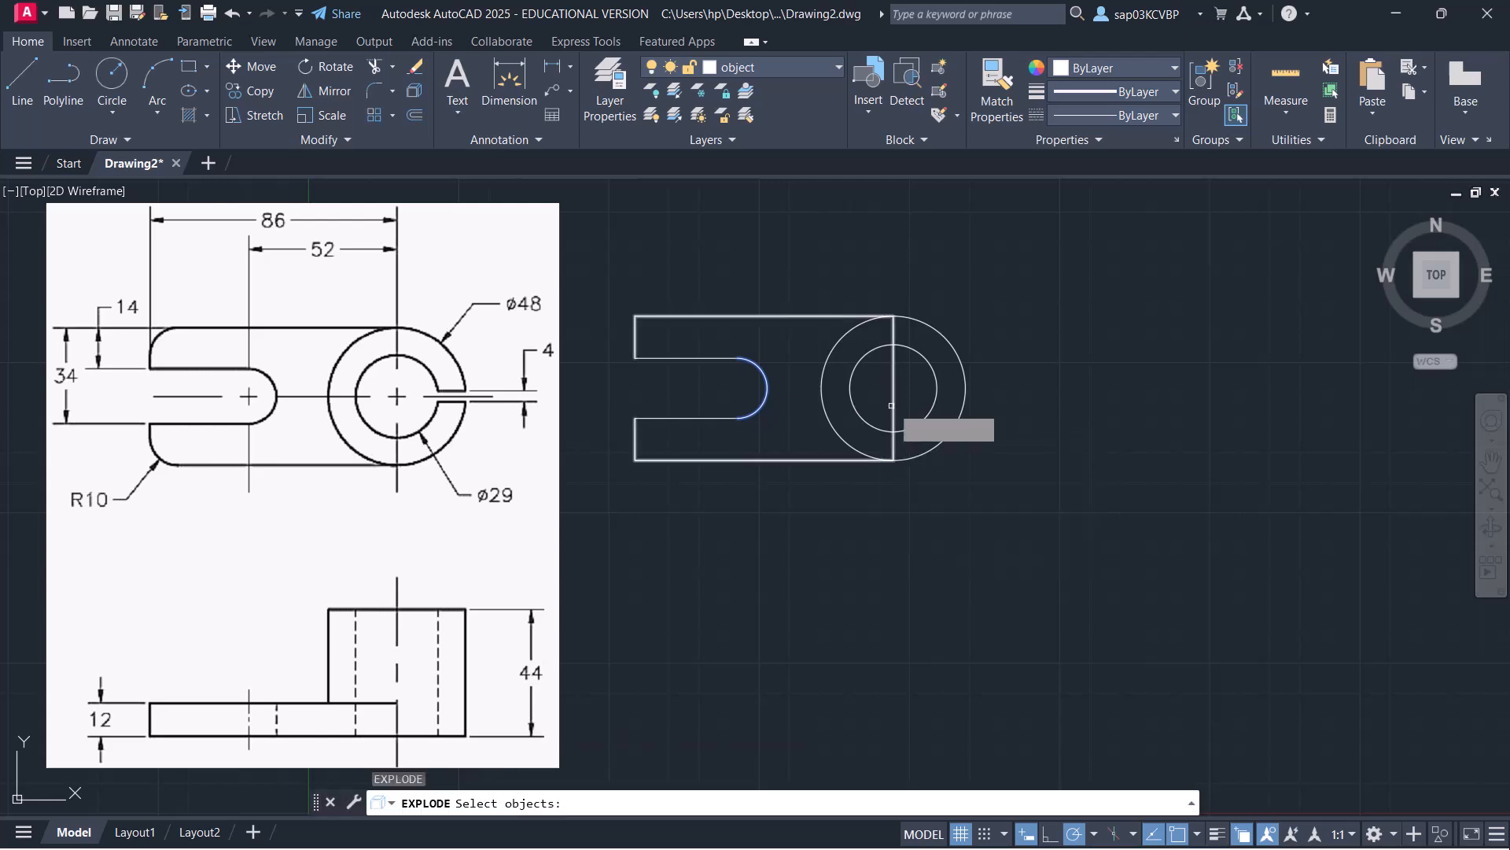
click(893, 393)
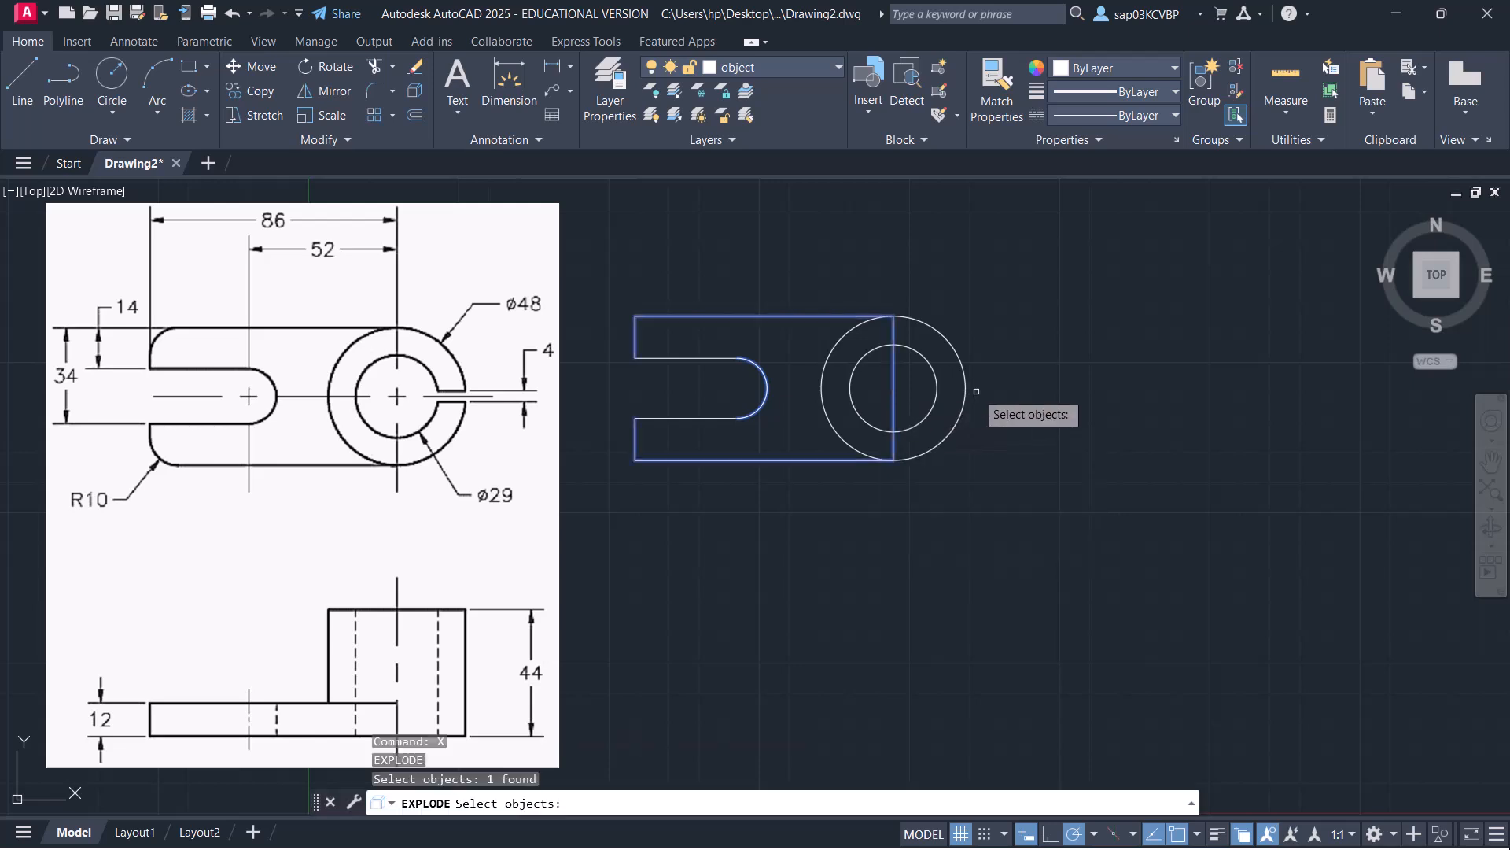
key(Return)
click(885, 313)
click(1135, 463)
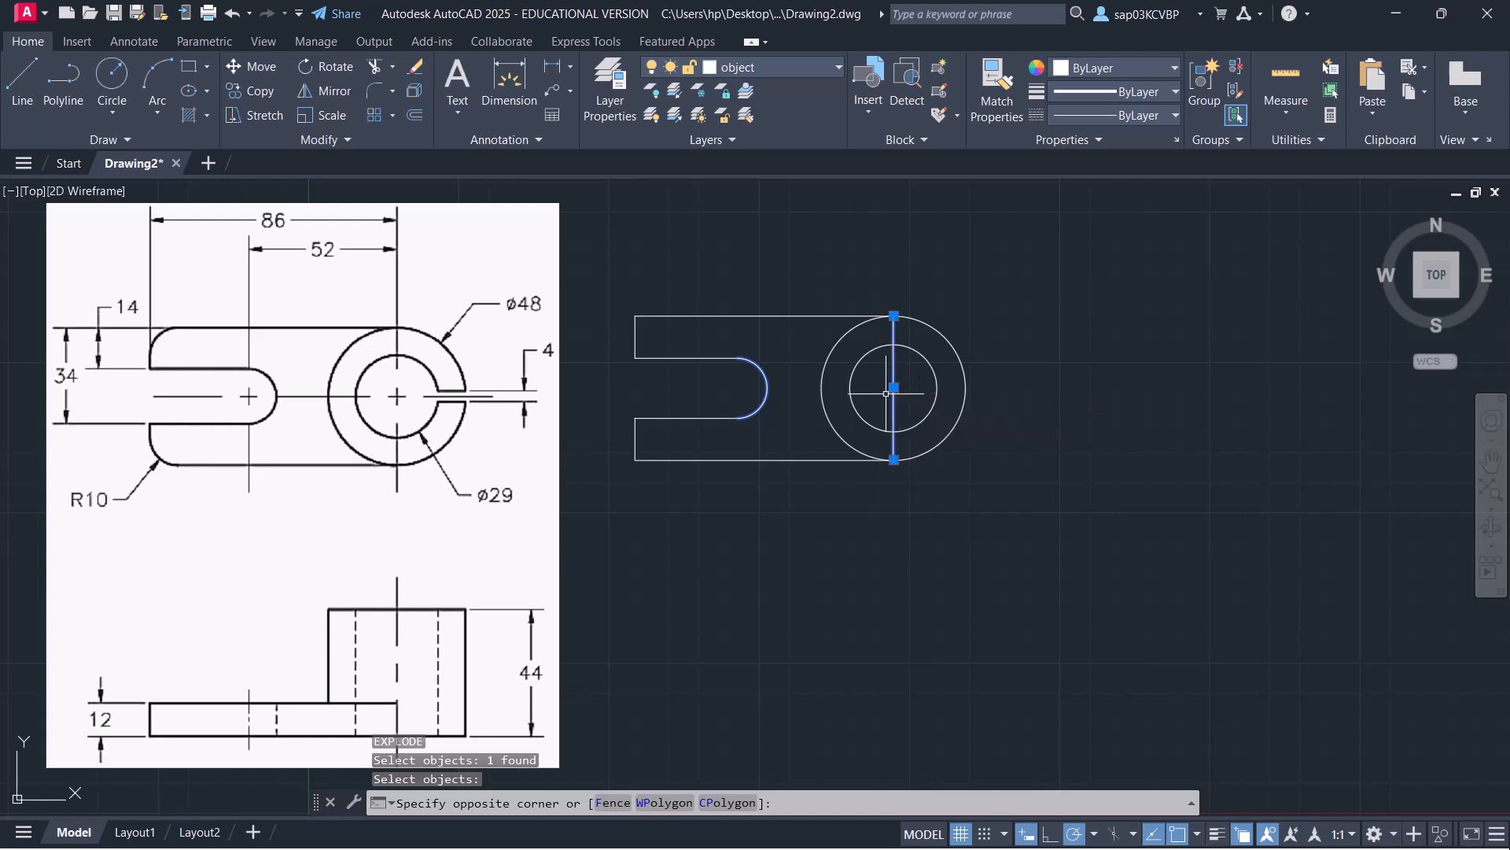
key(Delete)
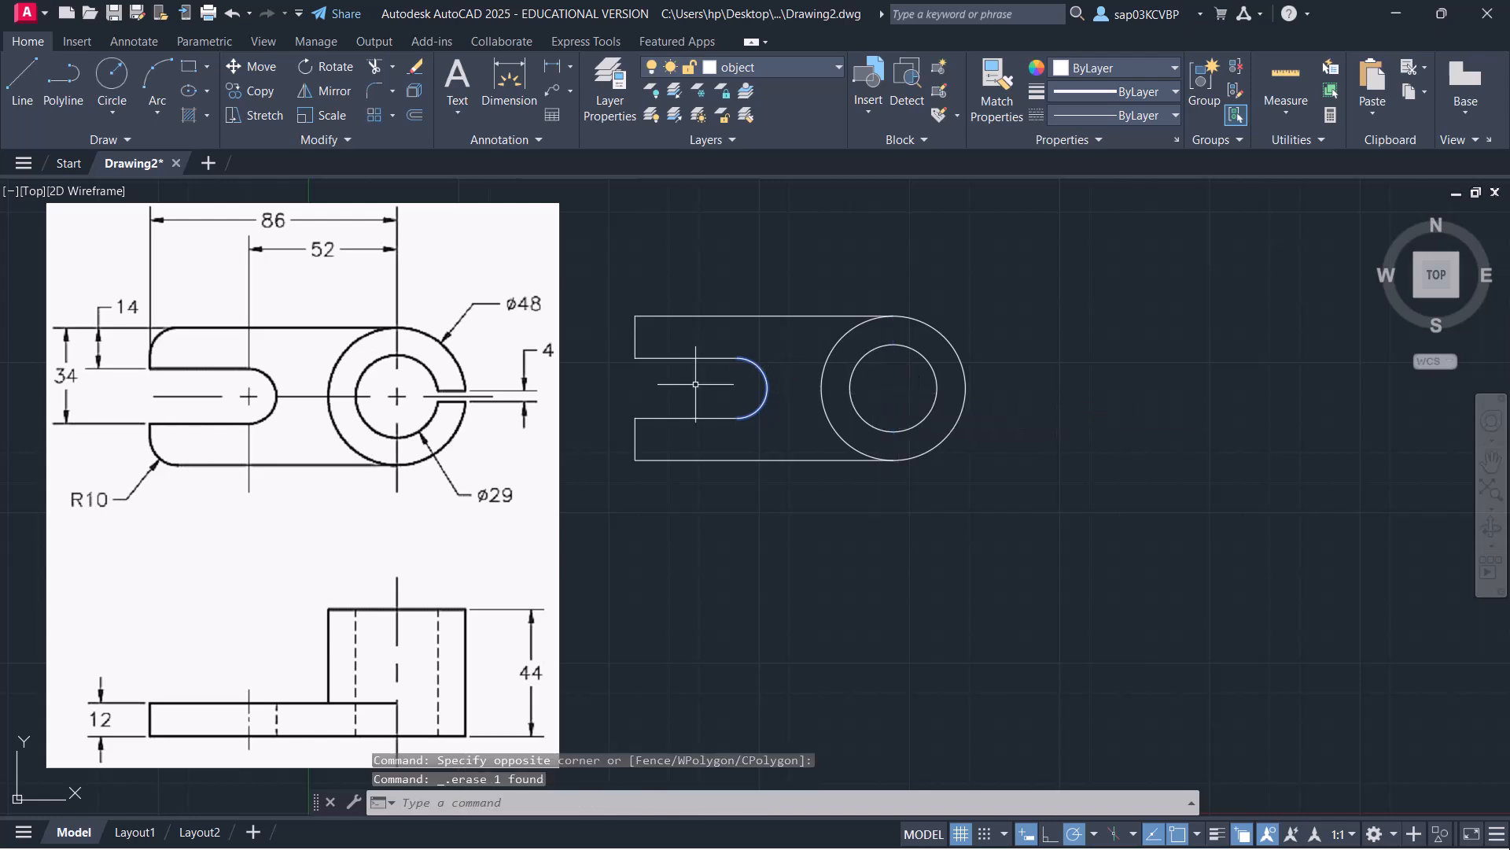
key(Escape)
key(Escape)
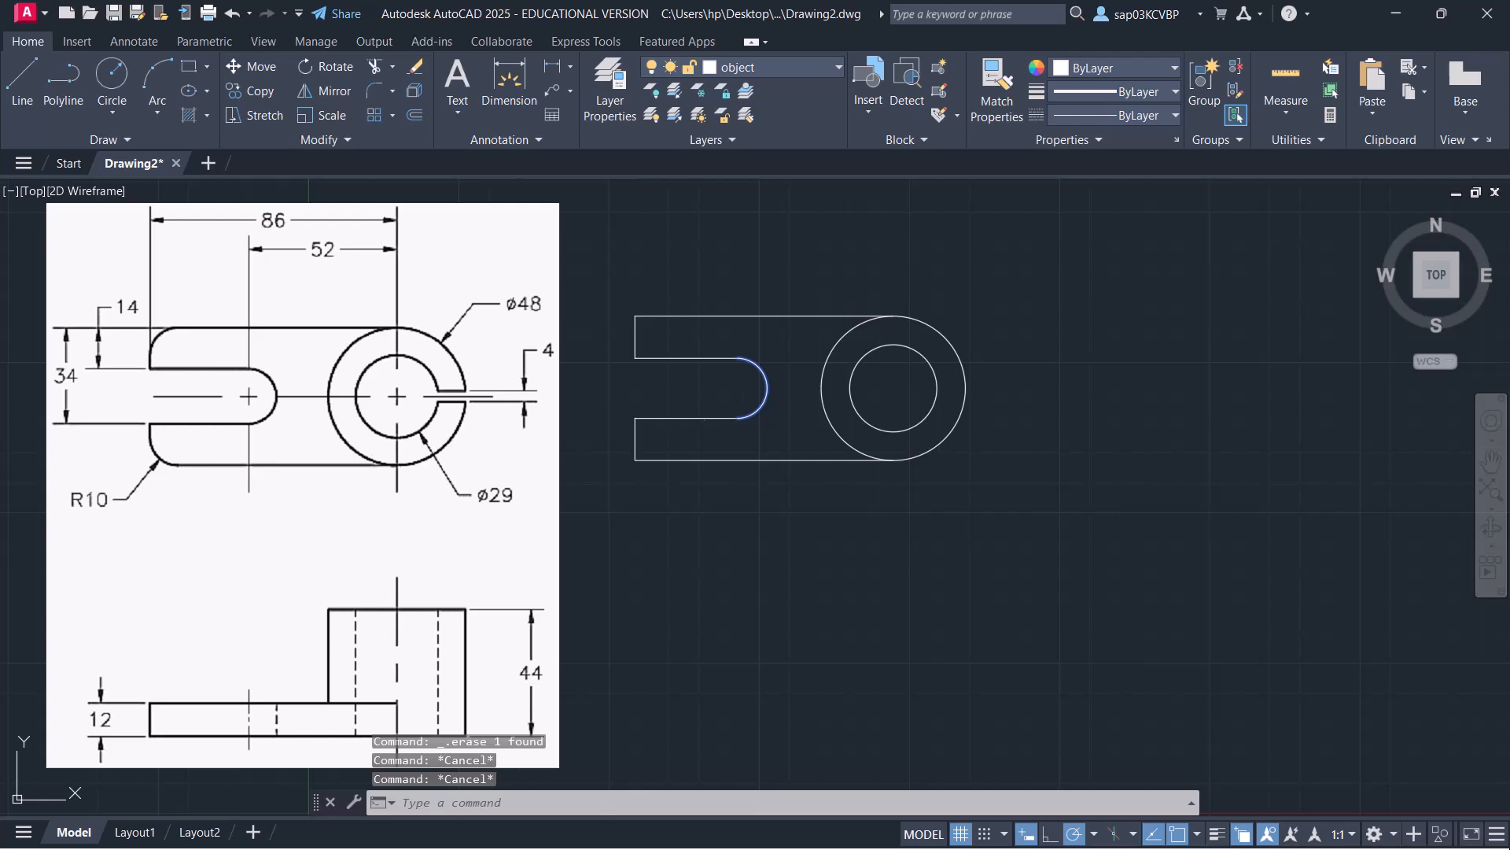
Save the drawing
key(ctrl+s)
scroll(736, 399, up, 2)
scroll(736, 399, down, 2)
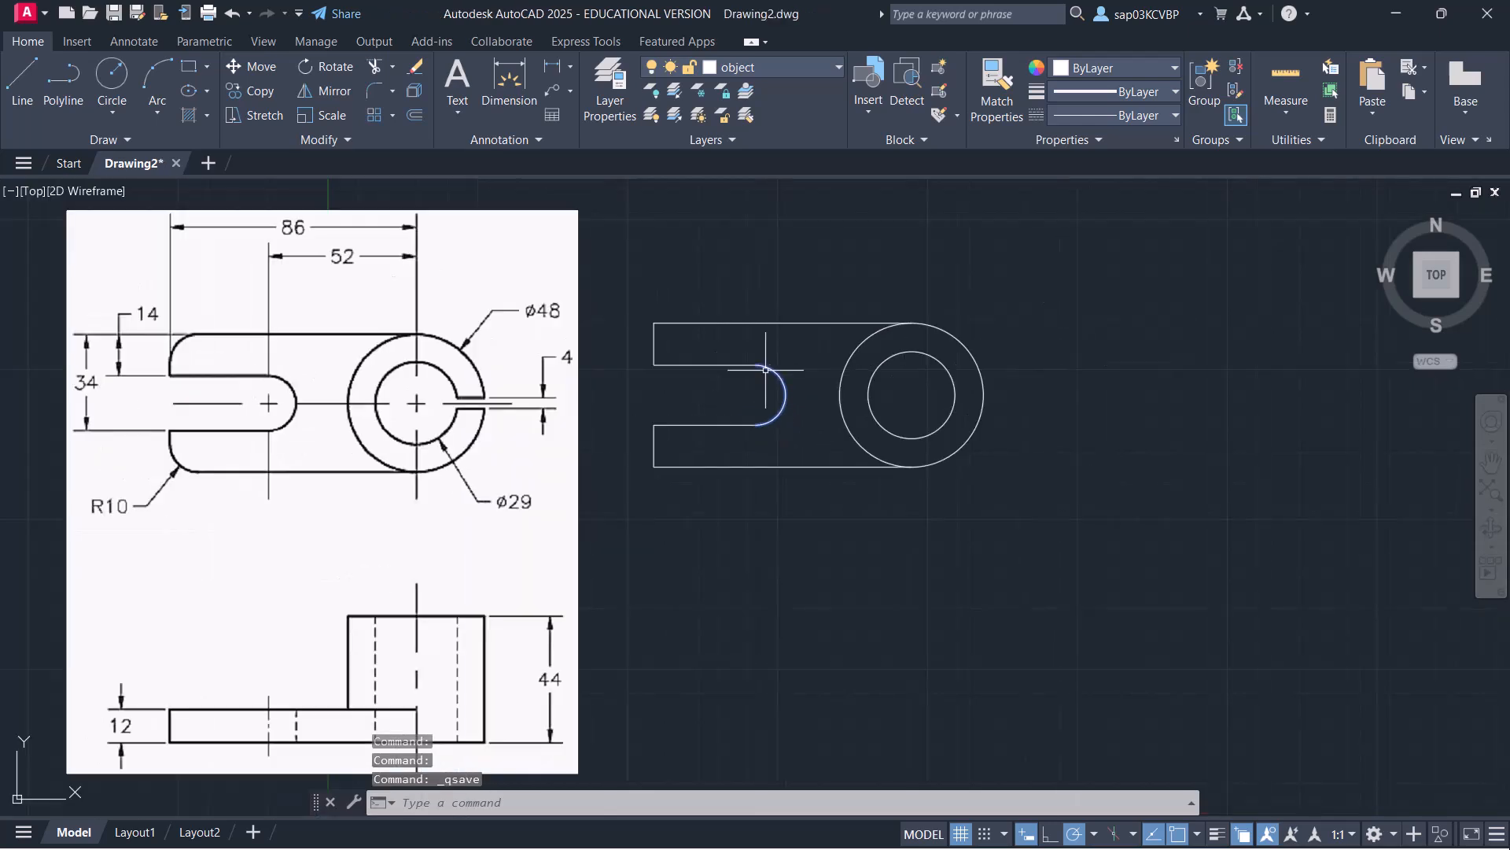
middle_drag(736, 399, 775, 465)
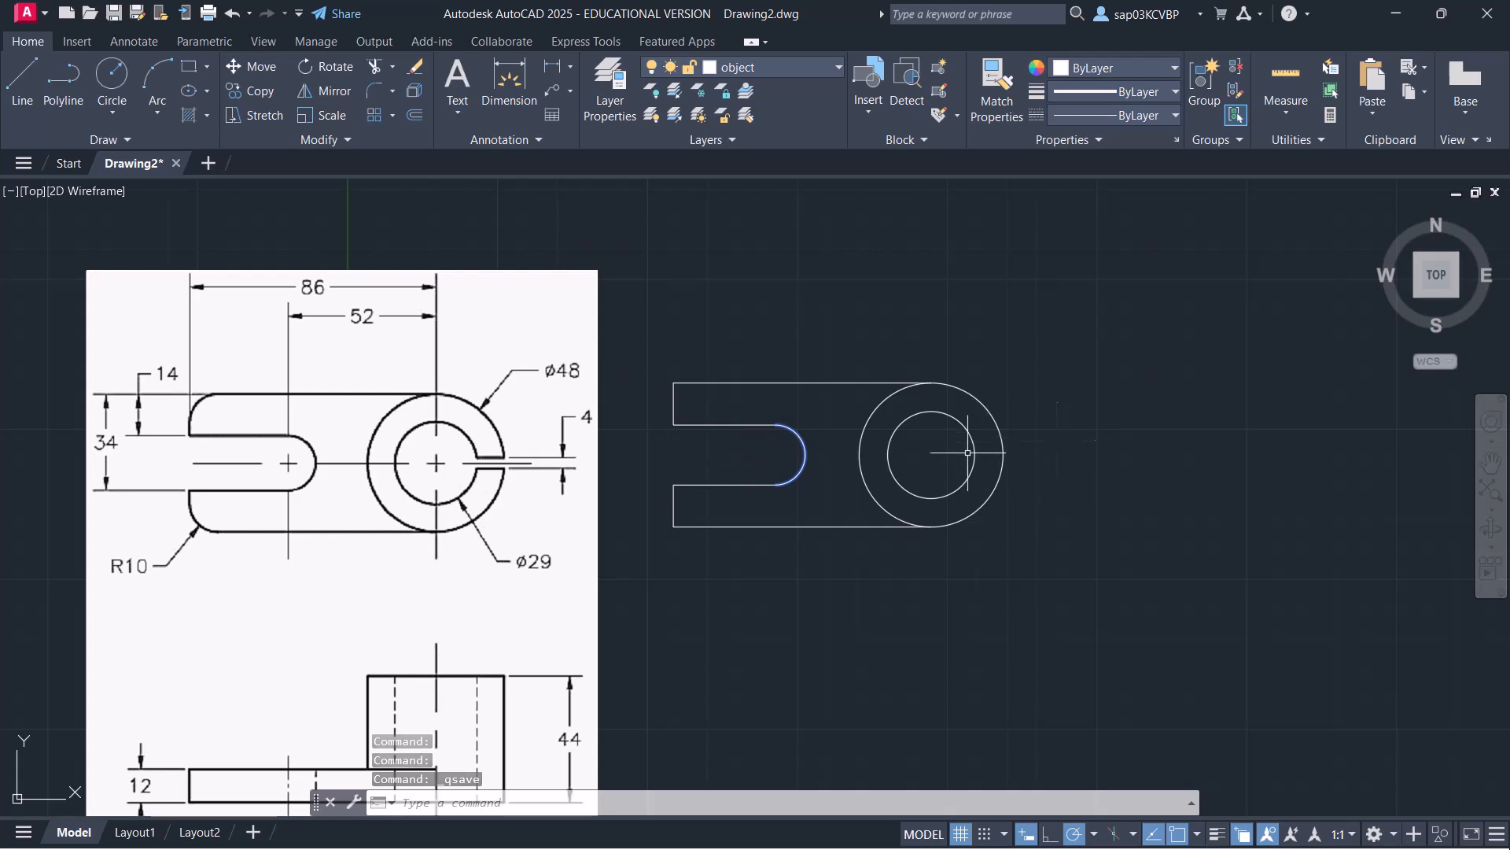
Make the CL layer current and, with Ortho on, draw a horizontal centreline about 137 long through the slot and circle centres
click(780, 68)
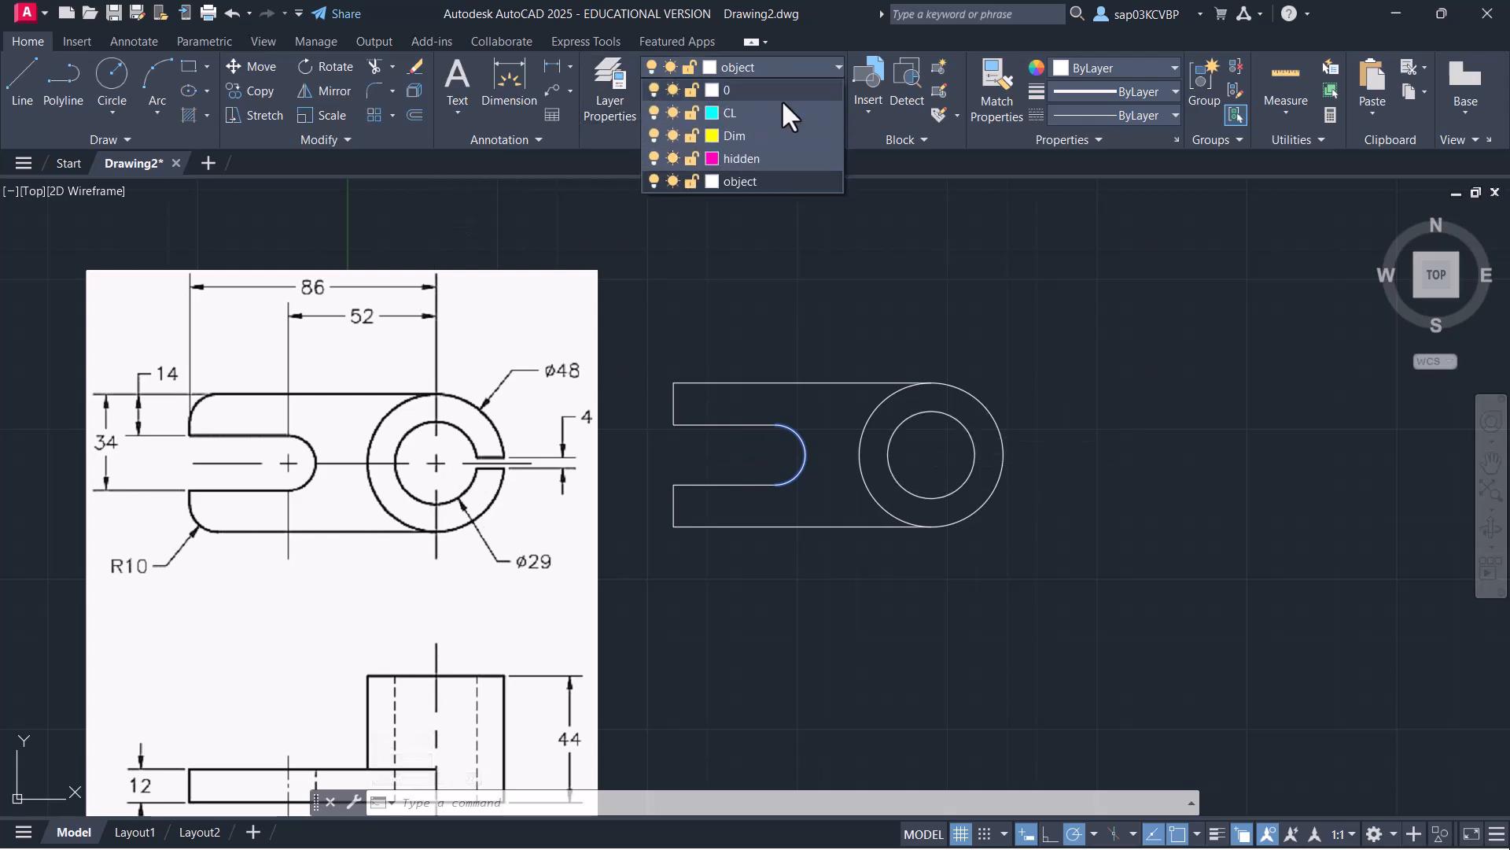
click(804, 113)
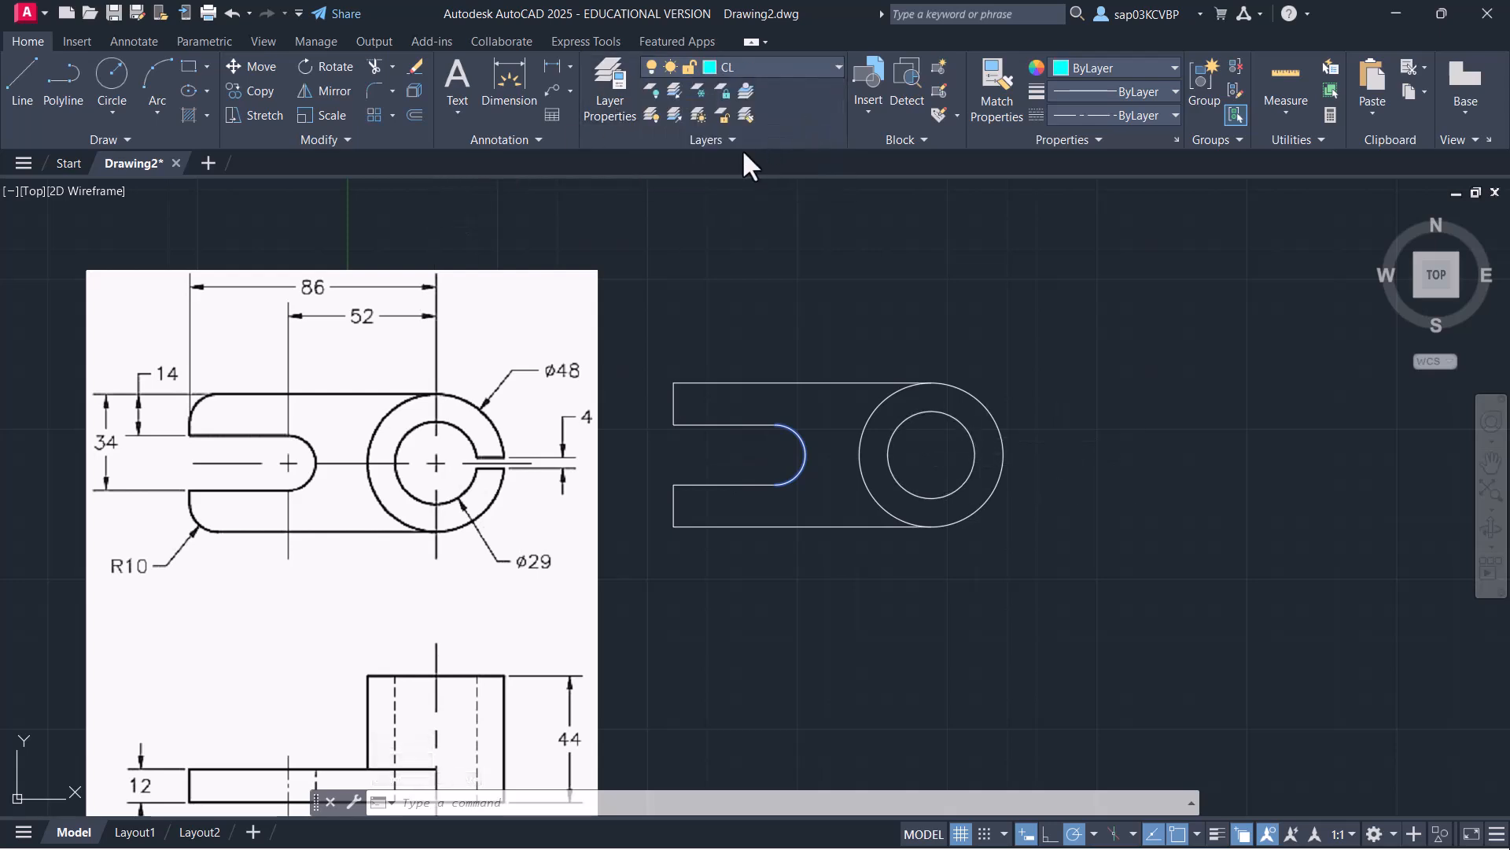
click(22, 85)
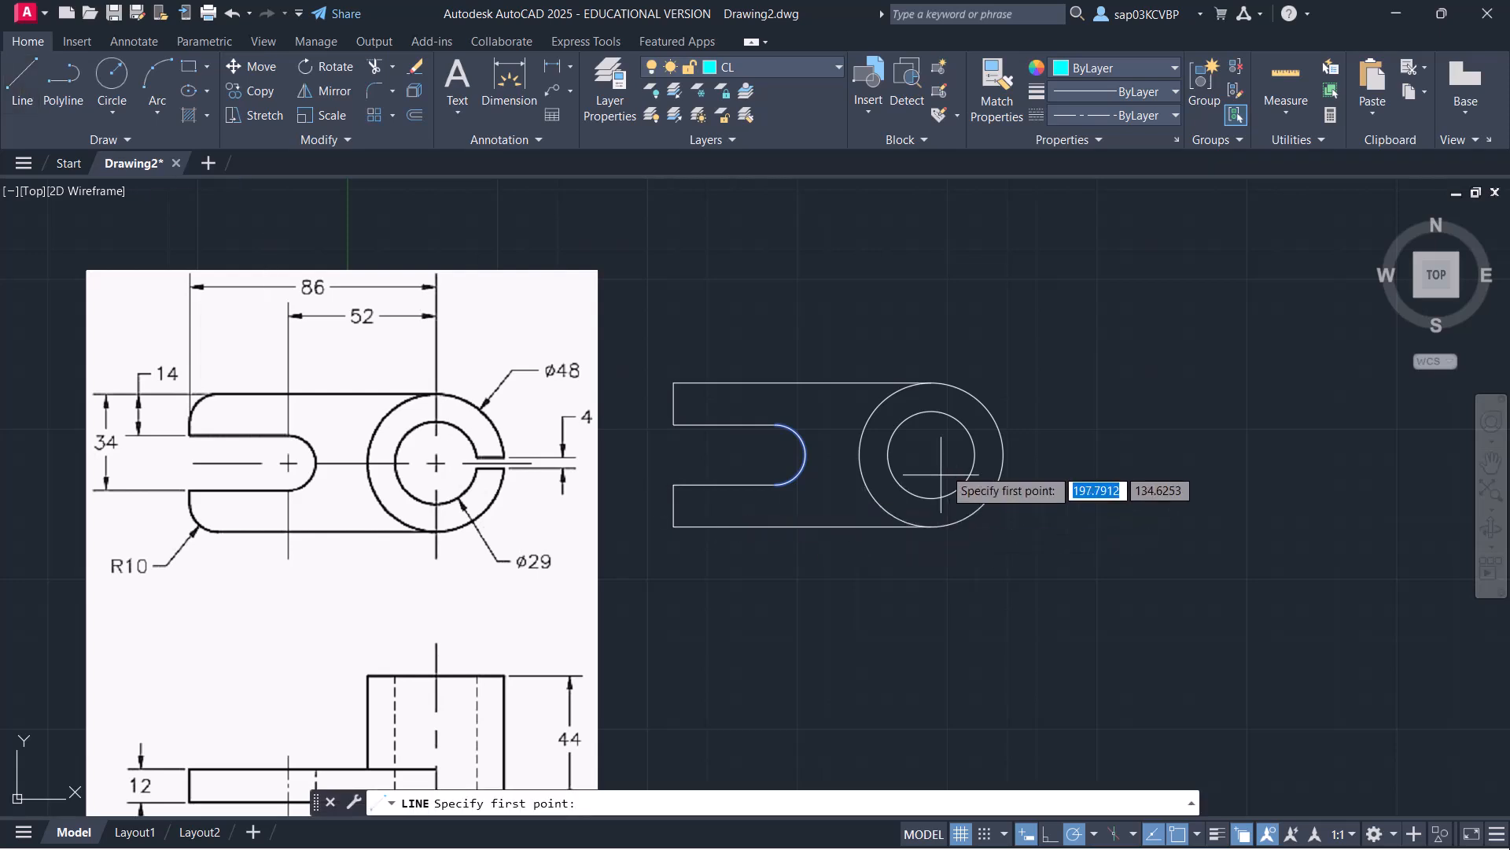
click(1036, 455)
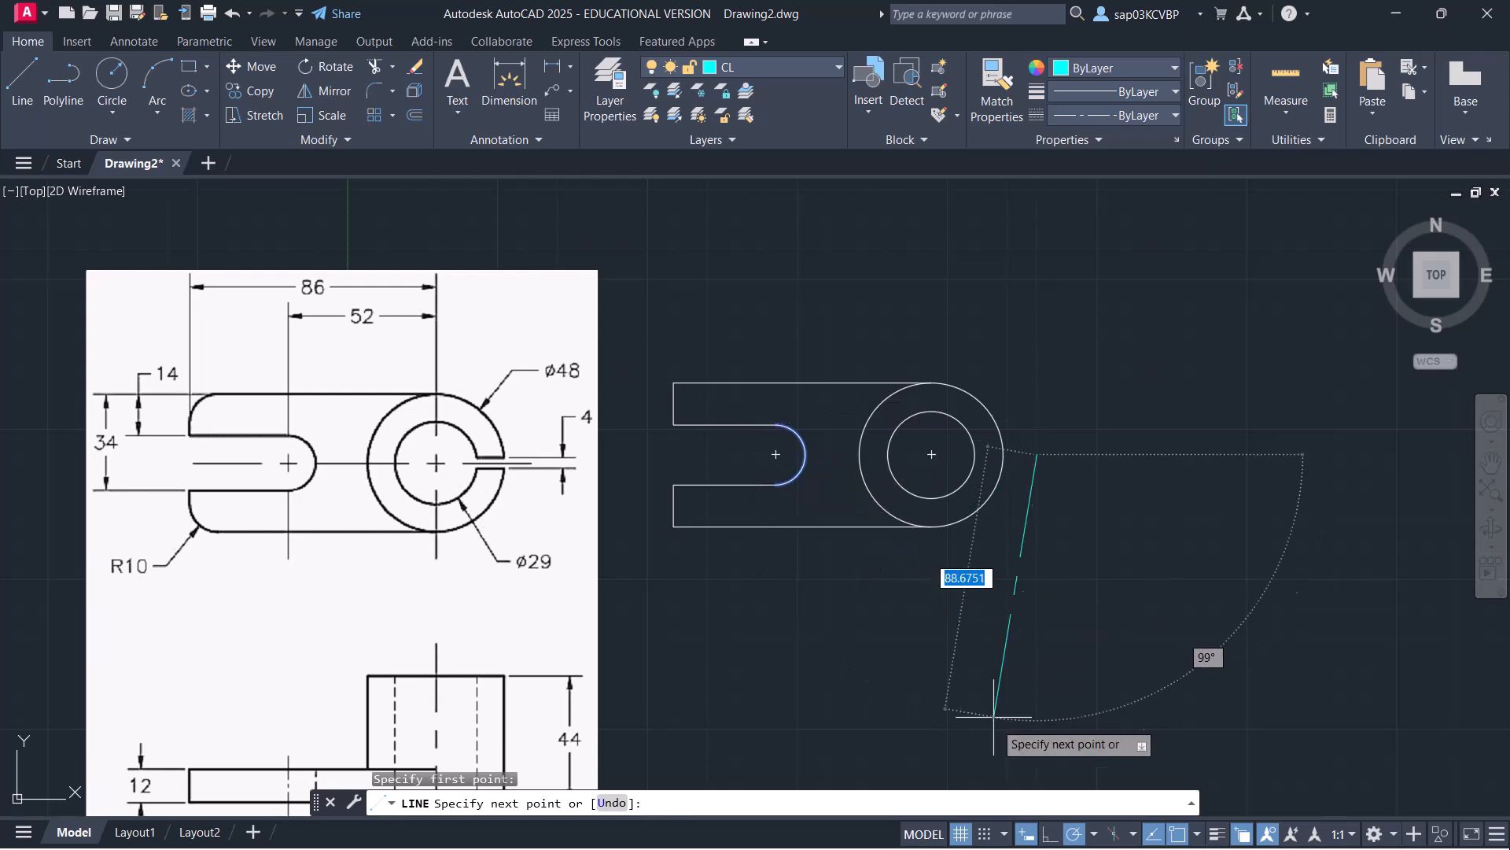
click(1048, 834)
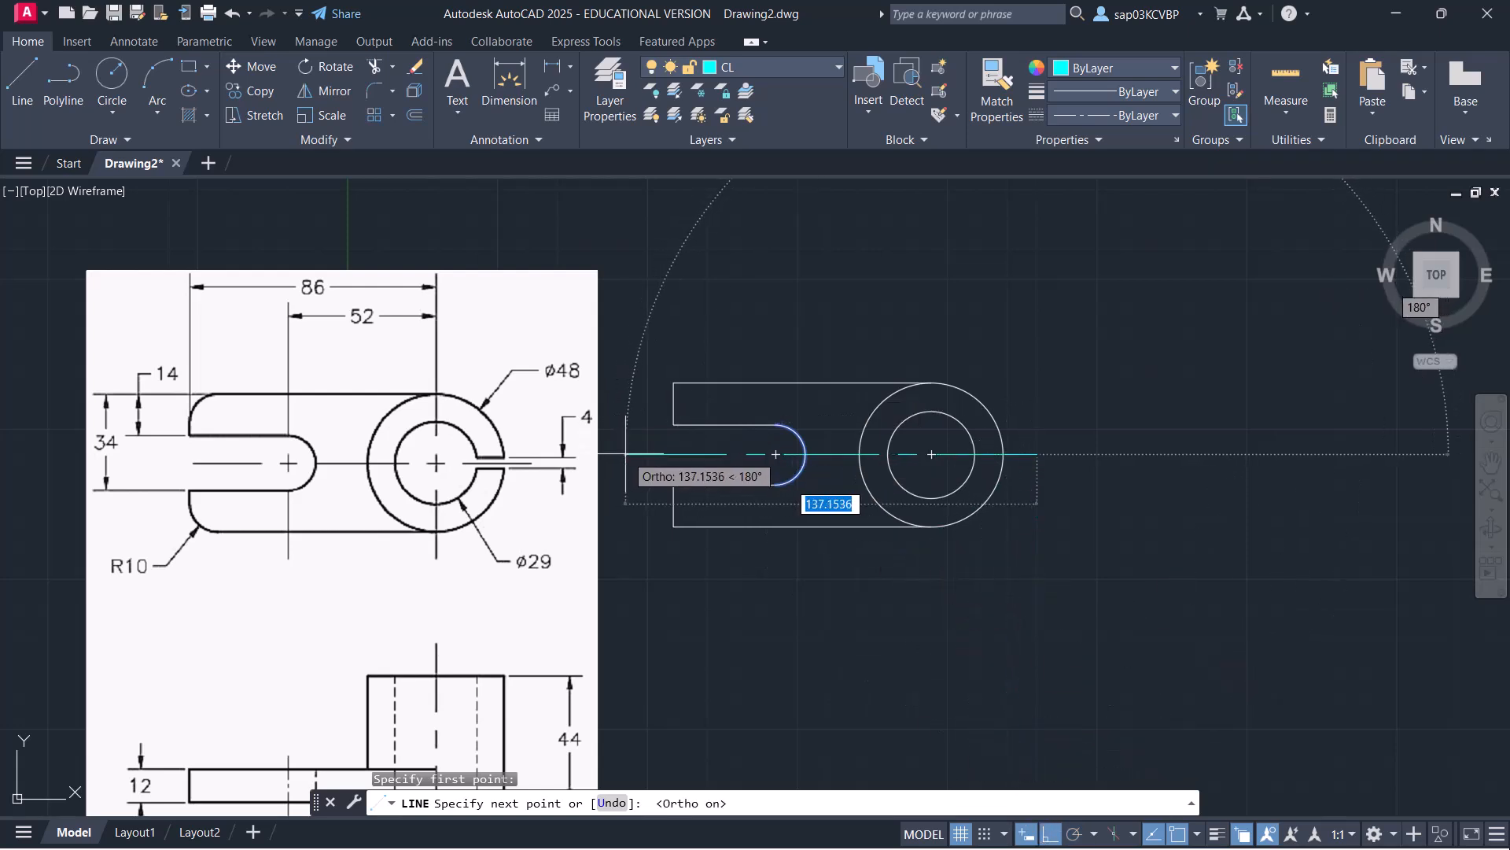
right_click(780, 328)
click(791, 338)
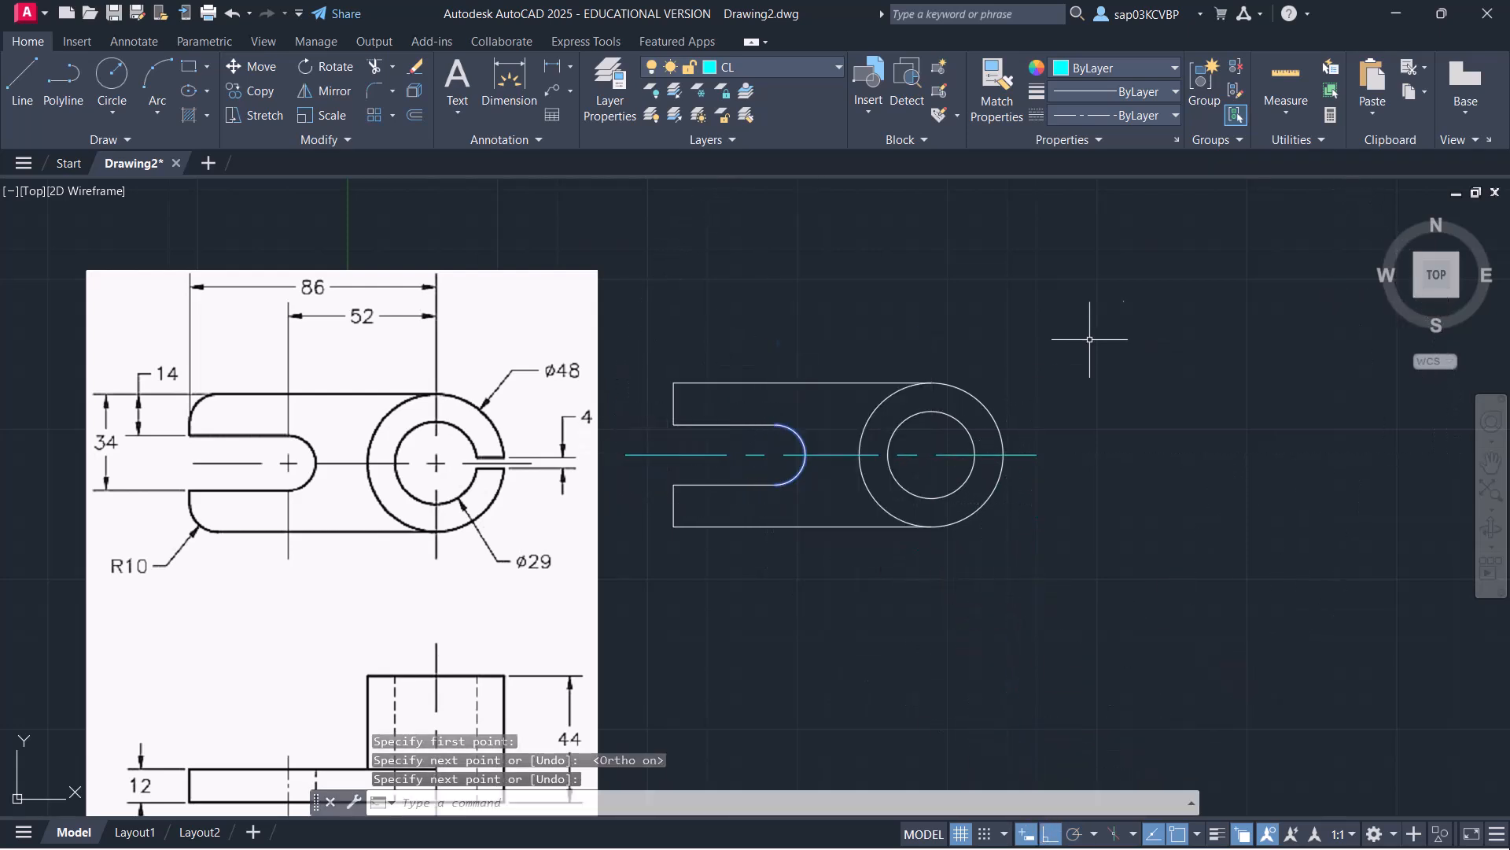
Draw a vertical centreline through the centre of the concentric circles, extending slightly beyond the larger circle at both ends
click(22, 83)
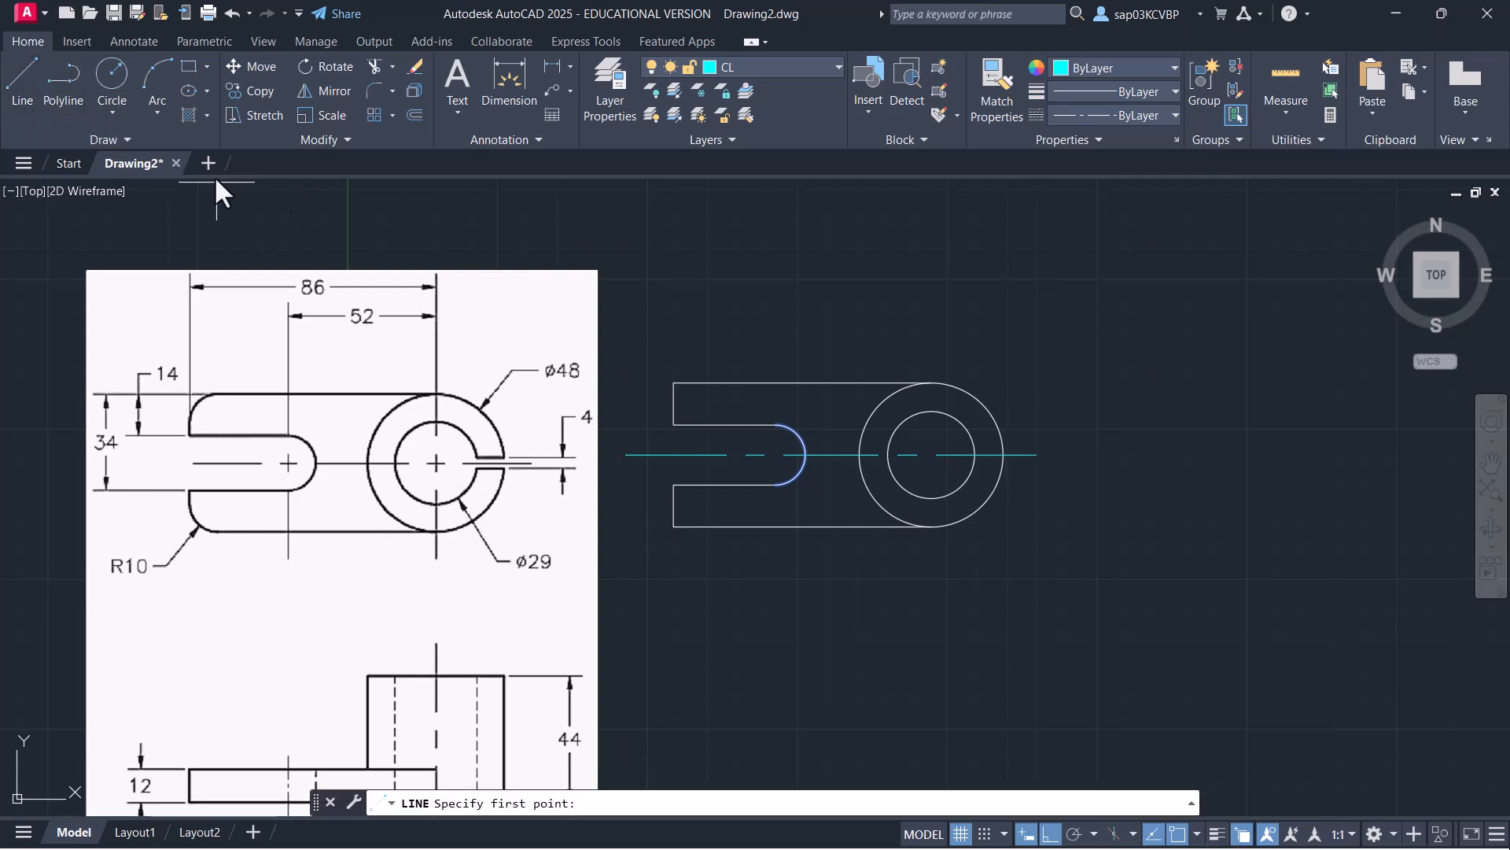
click(934, 348)
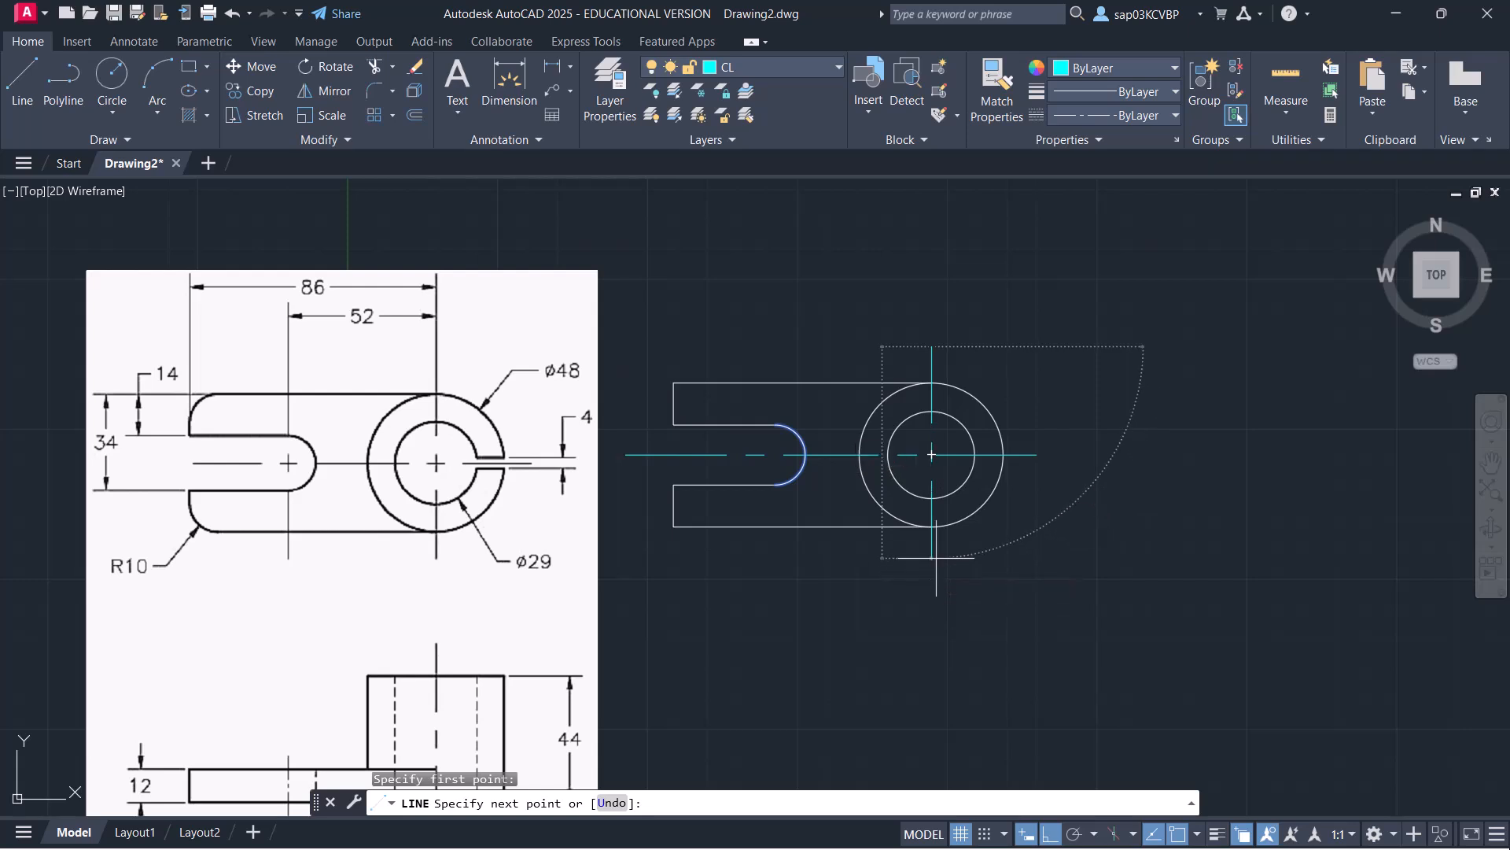
click(932, 558)
right_click(1047, 391)
click(1078, 400)
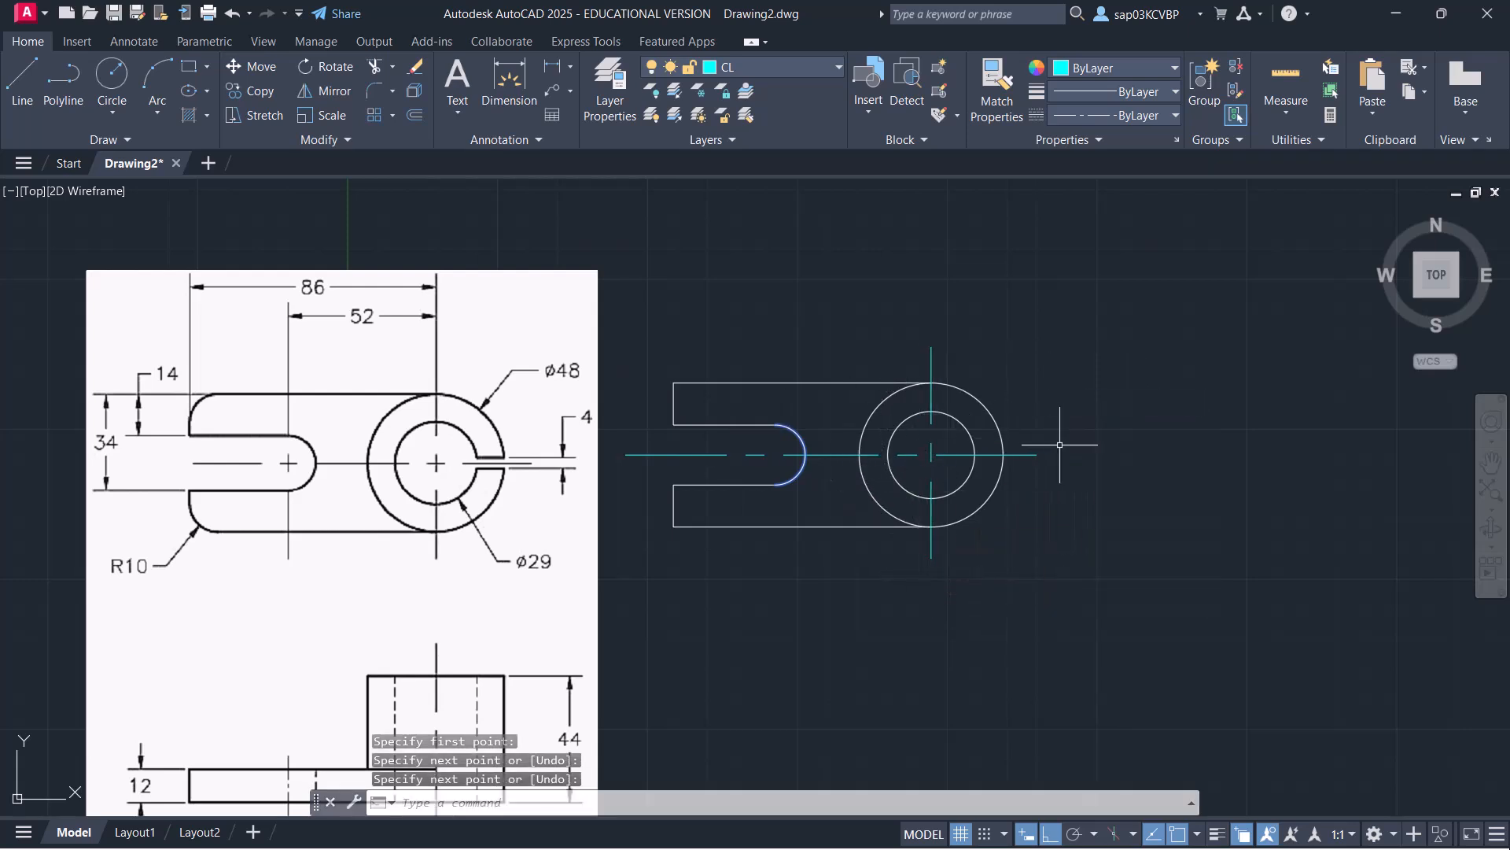
Set the drawing's global linetype scale factor to 0.5
text(LTS)
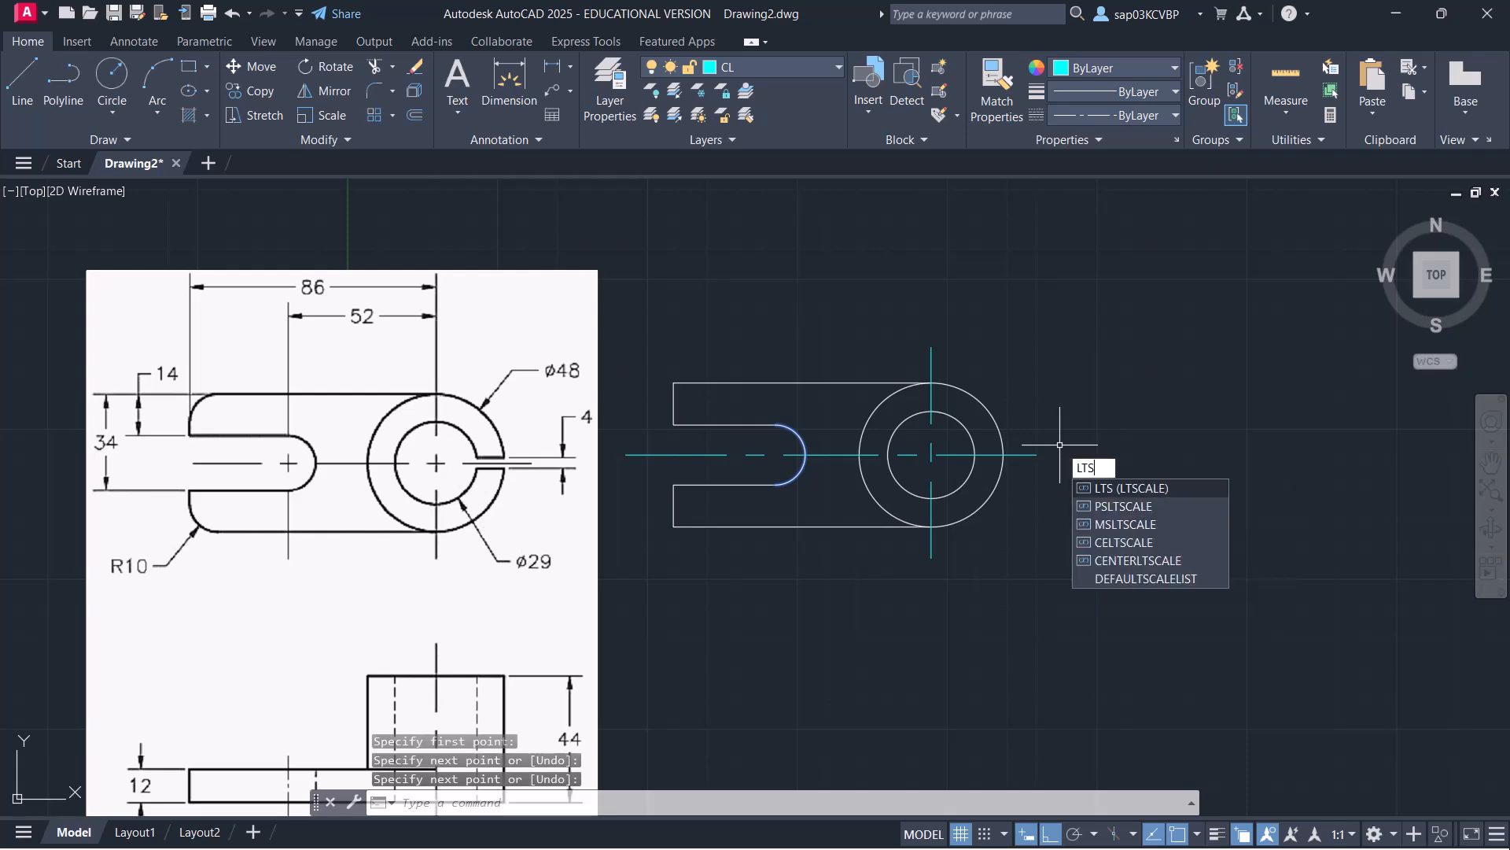
key(Return)
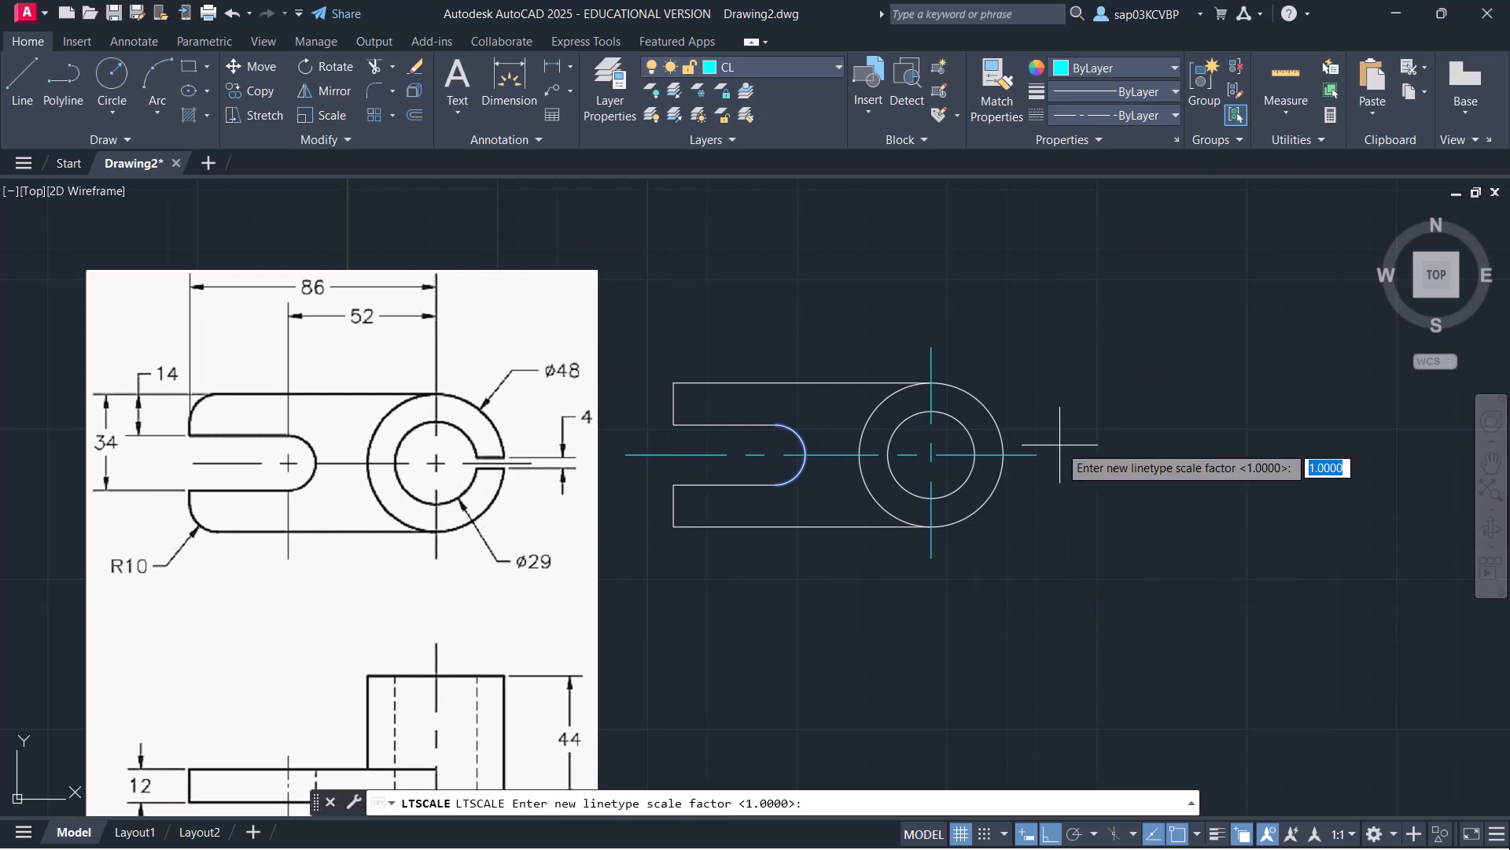
text(0.5)
key(Return)
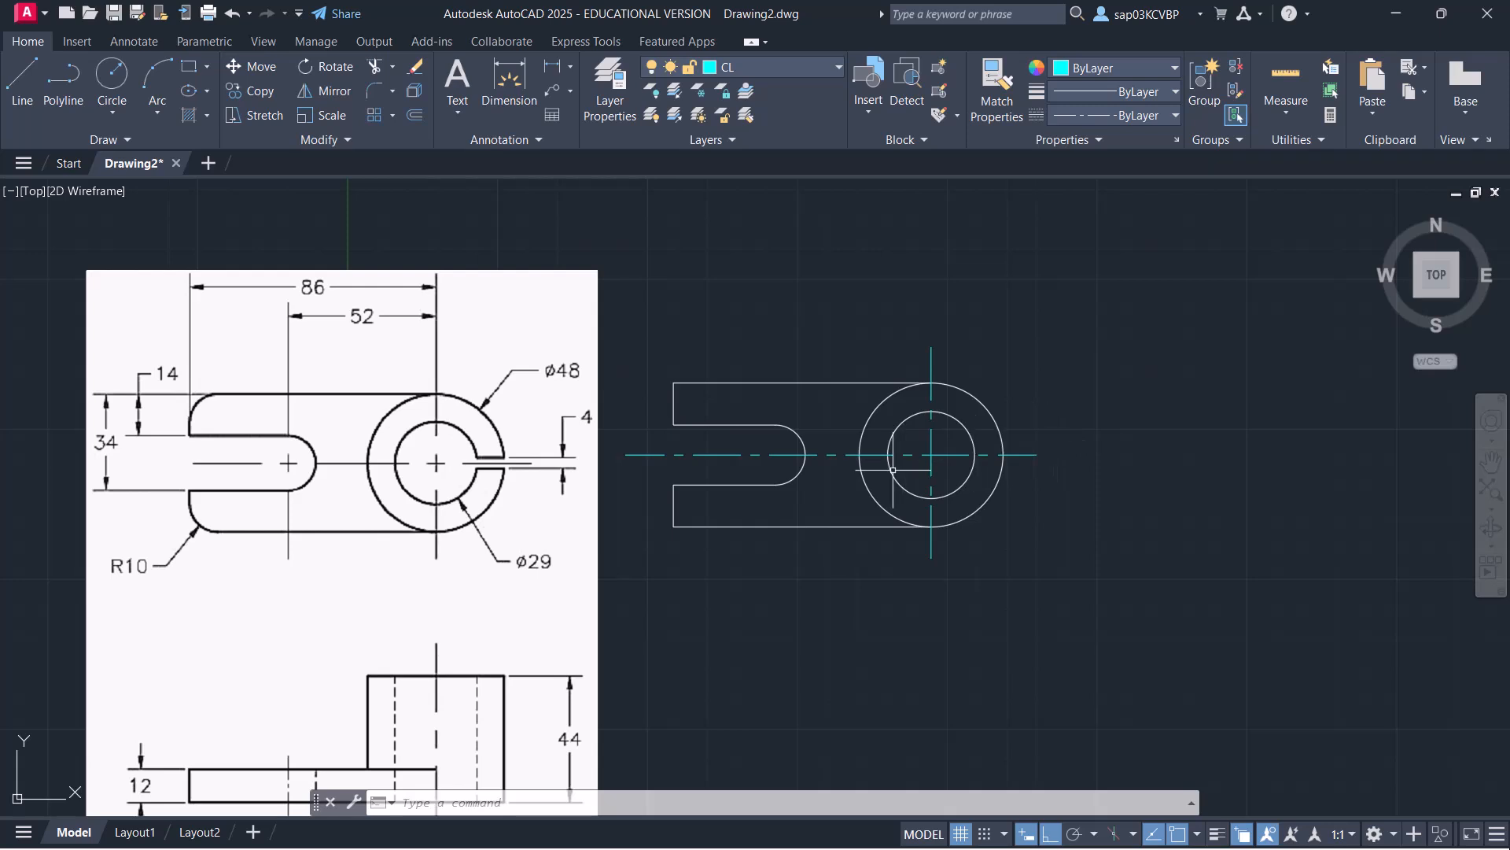
Inspect the linetype scale property of the two centrelines, then deselect them
click(941, 466)
click(919, 443)
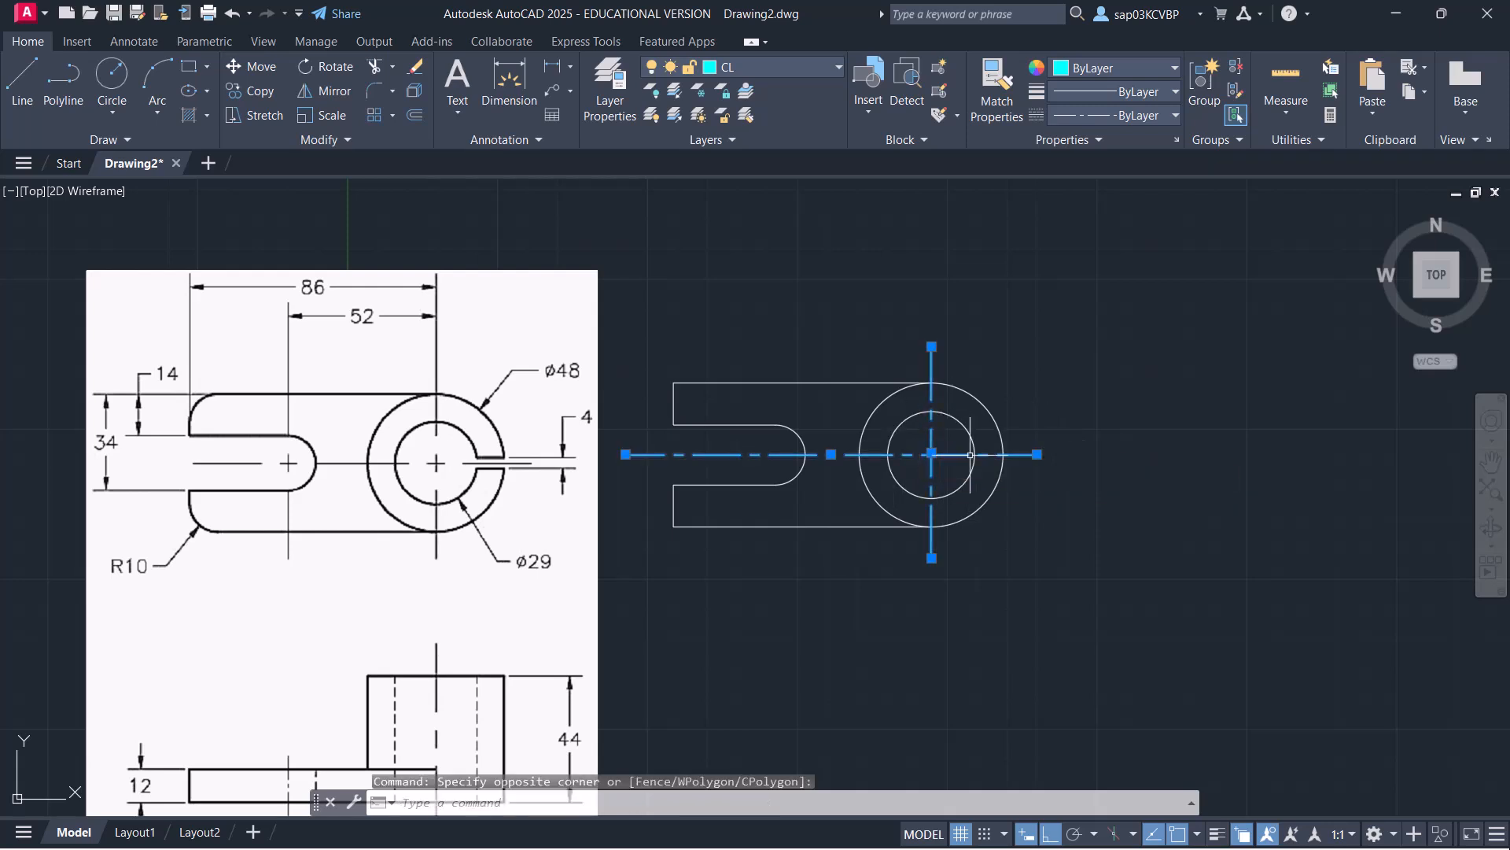
key(ctrl+1)
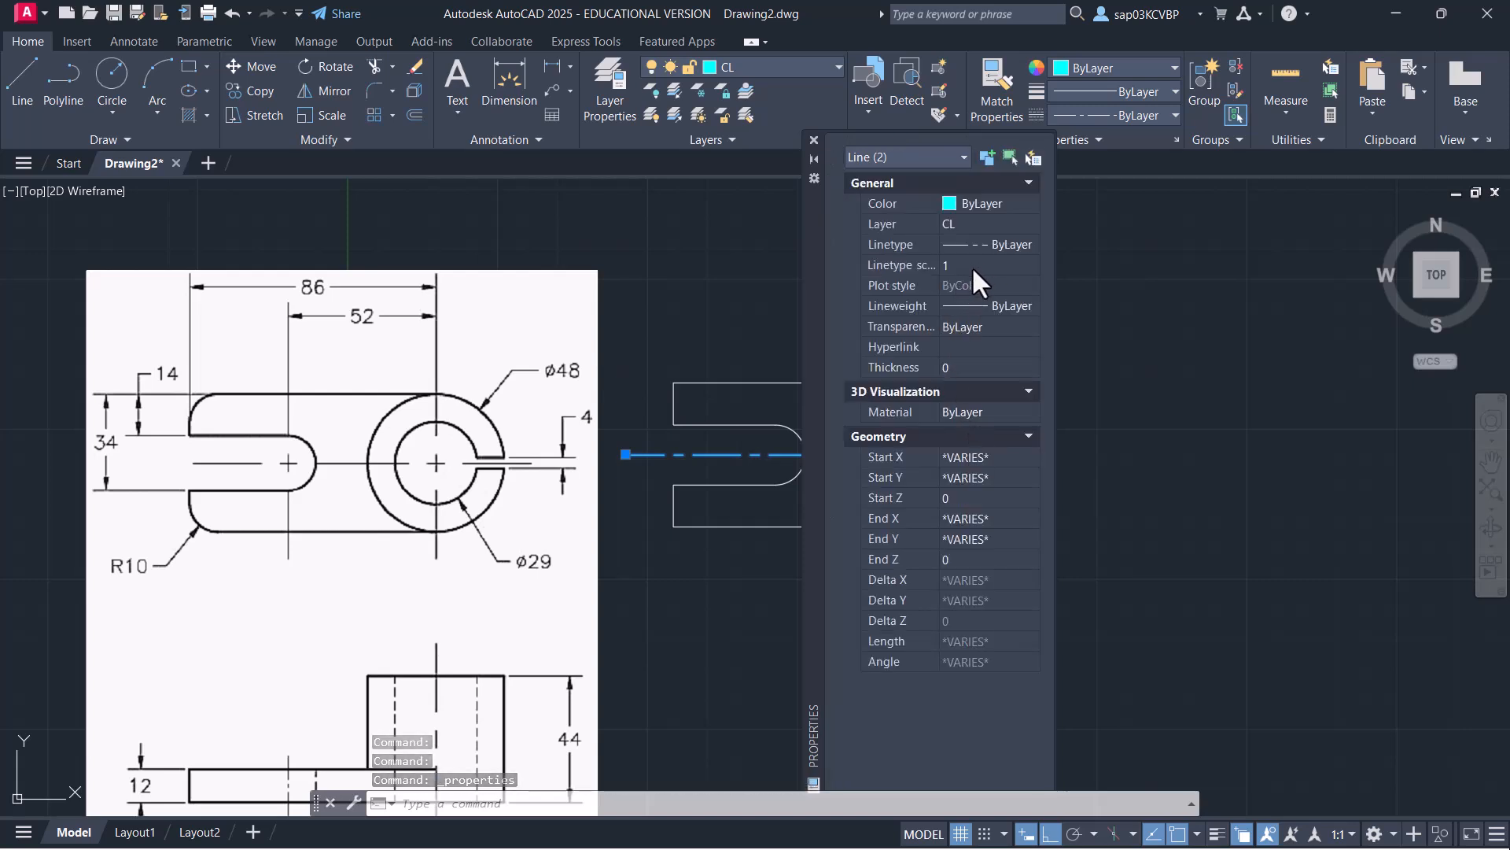
click(814, 139)
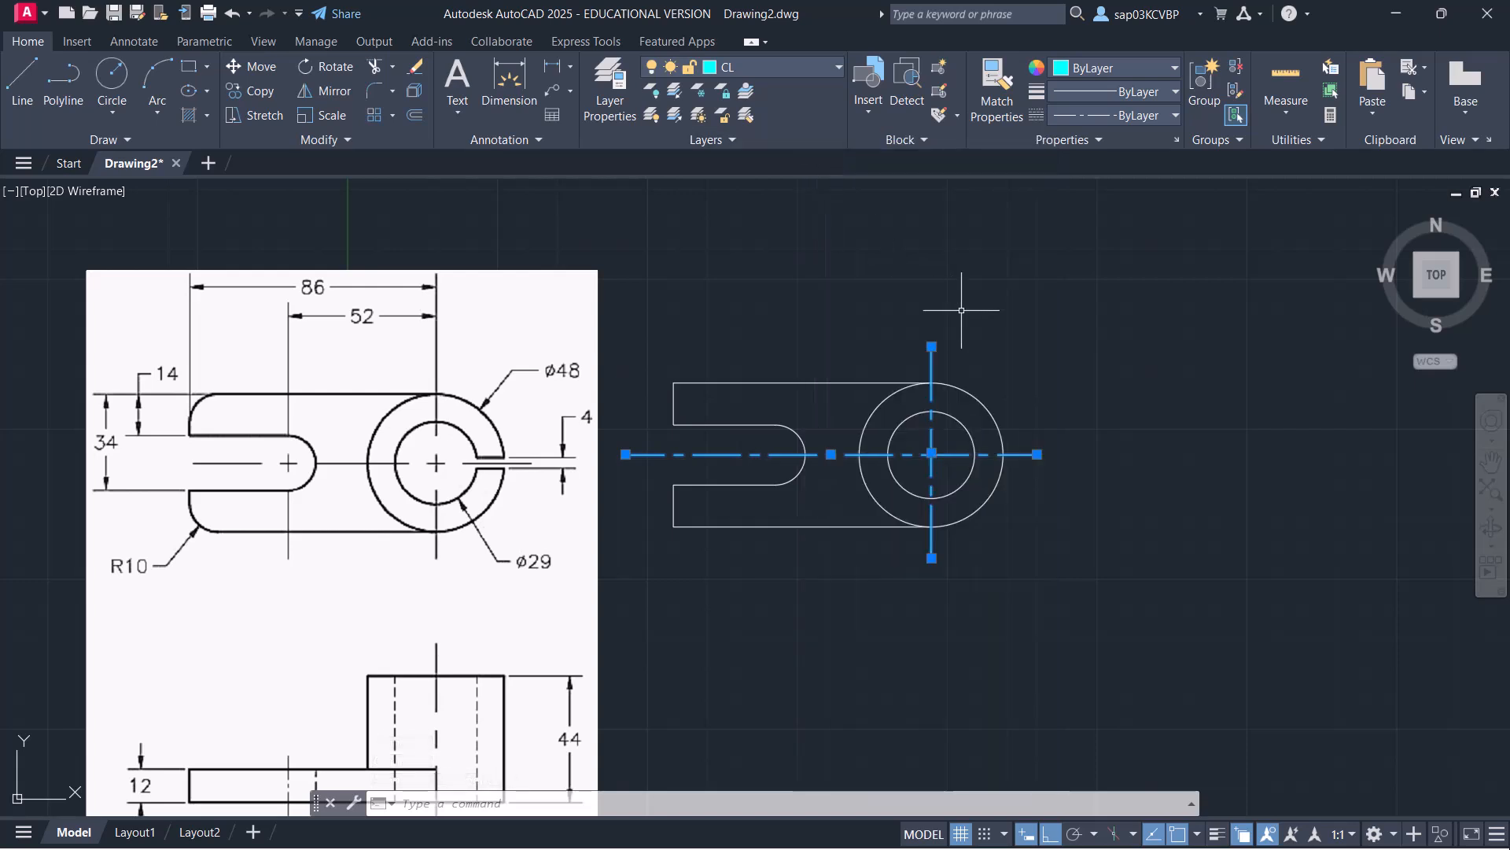
key(Escape)
key(Escape)
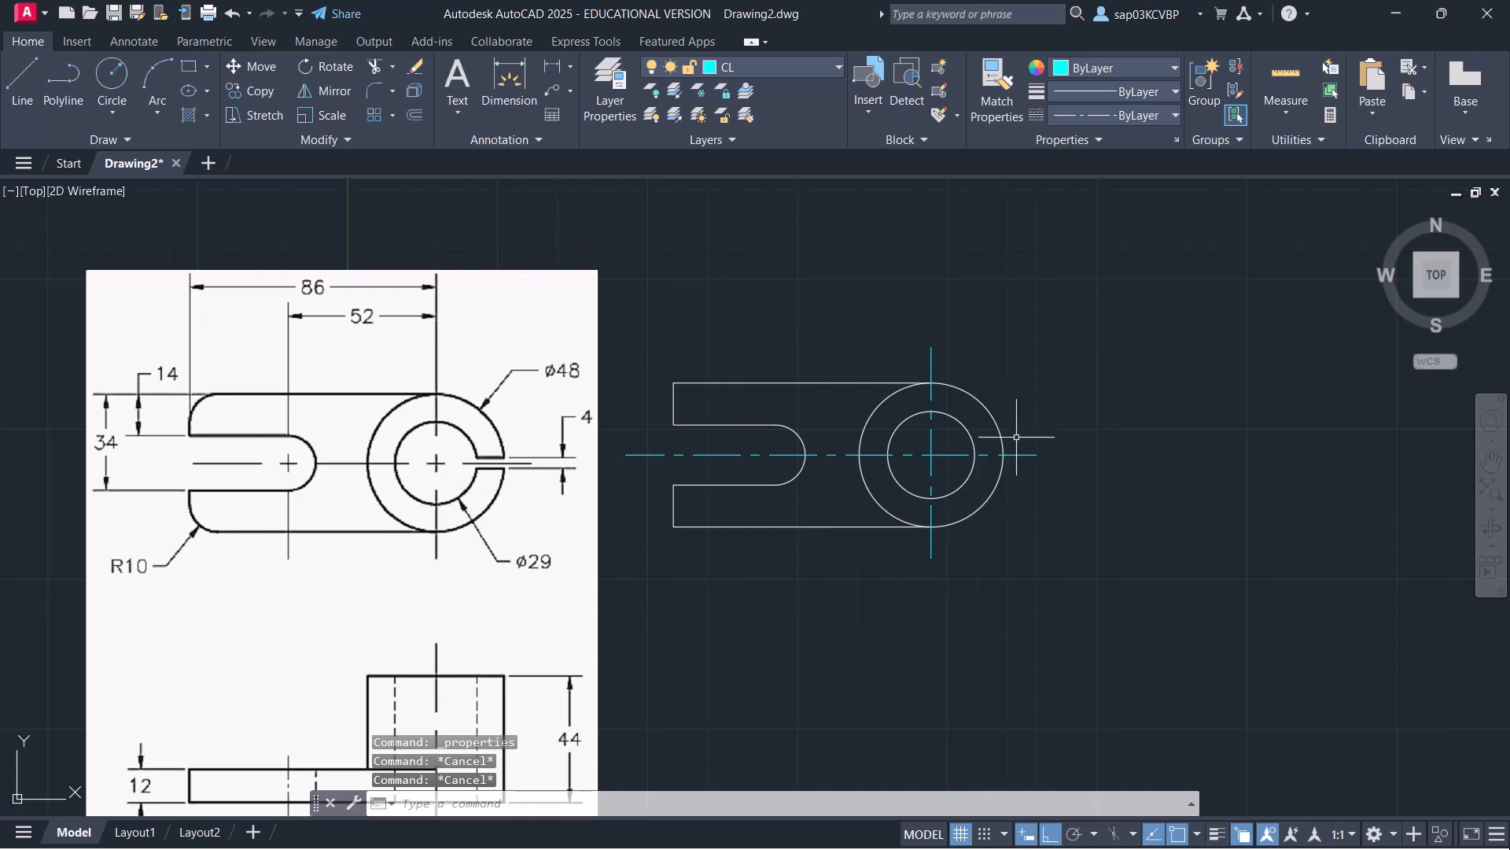
On the object layer, draw a horizontal line 2 above the horizontal centreline, from the inner circle's right side past the outer circle
scroll(984, 442, up, 2)
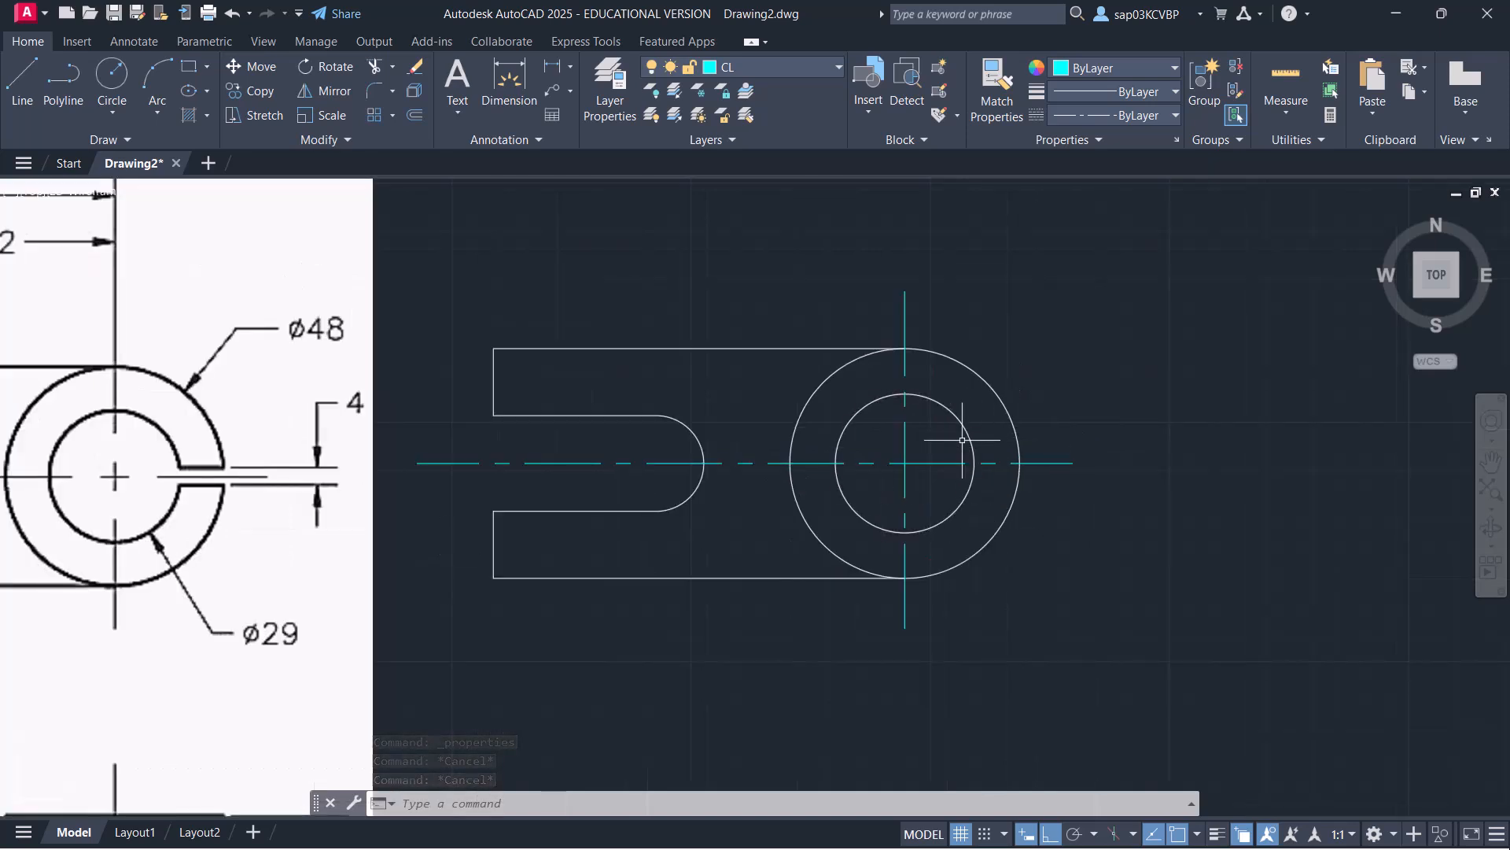
click(807, 67)
click(777, 181)
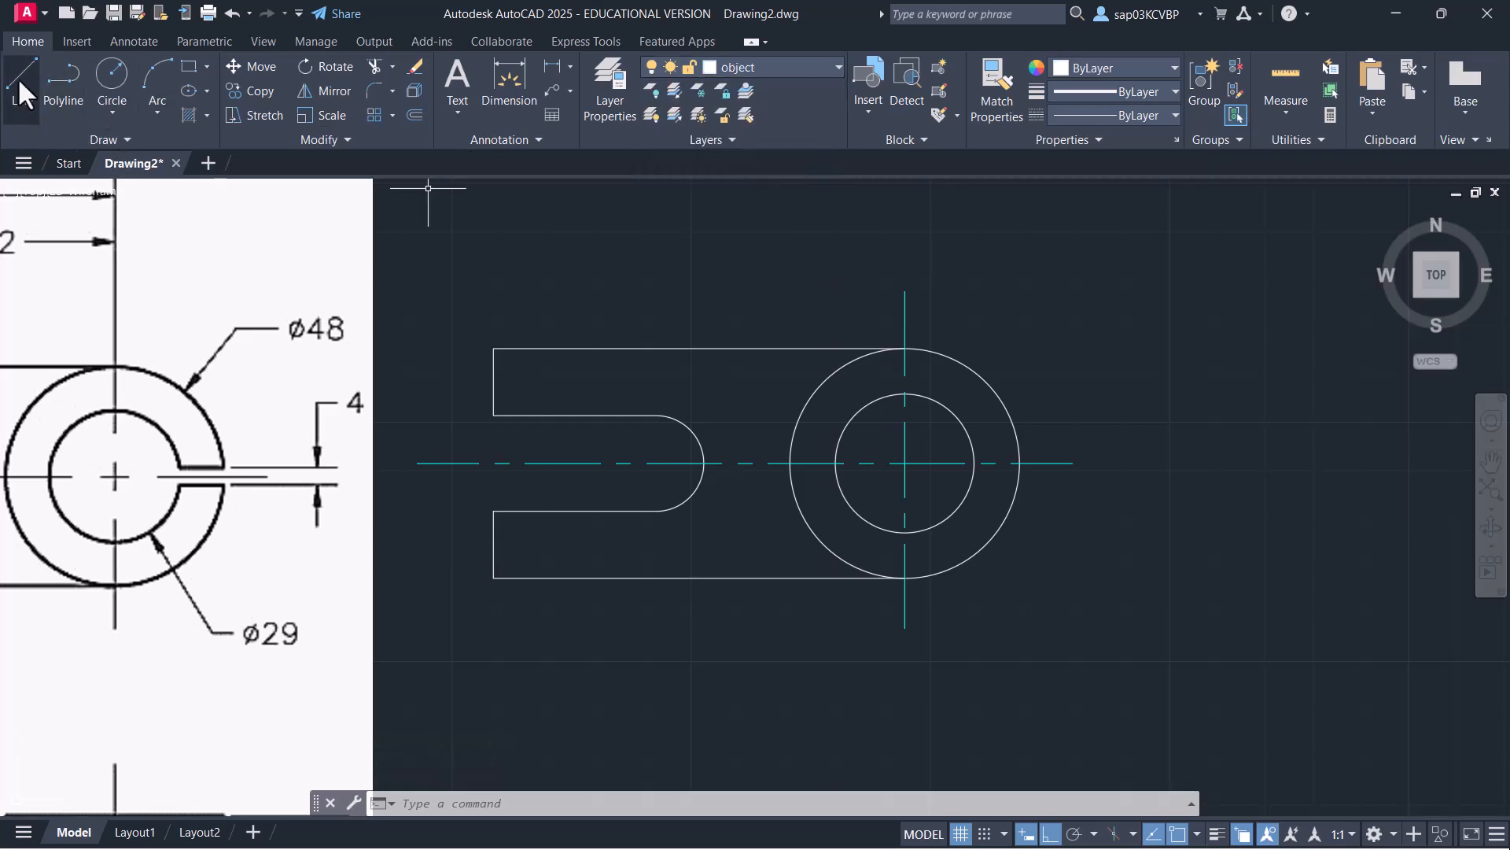
click(17, 77)
scroll(928, 458, up, 2)
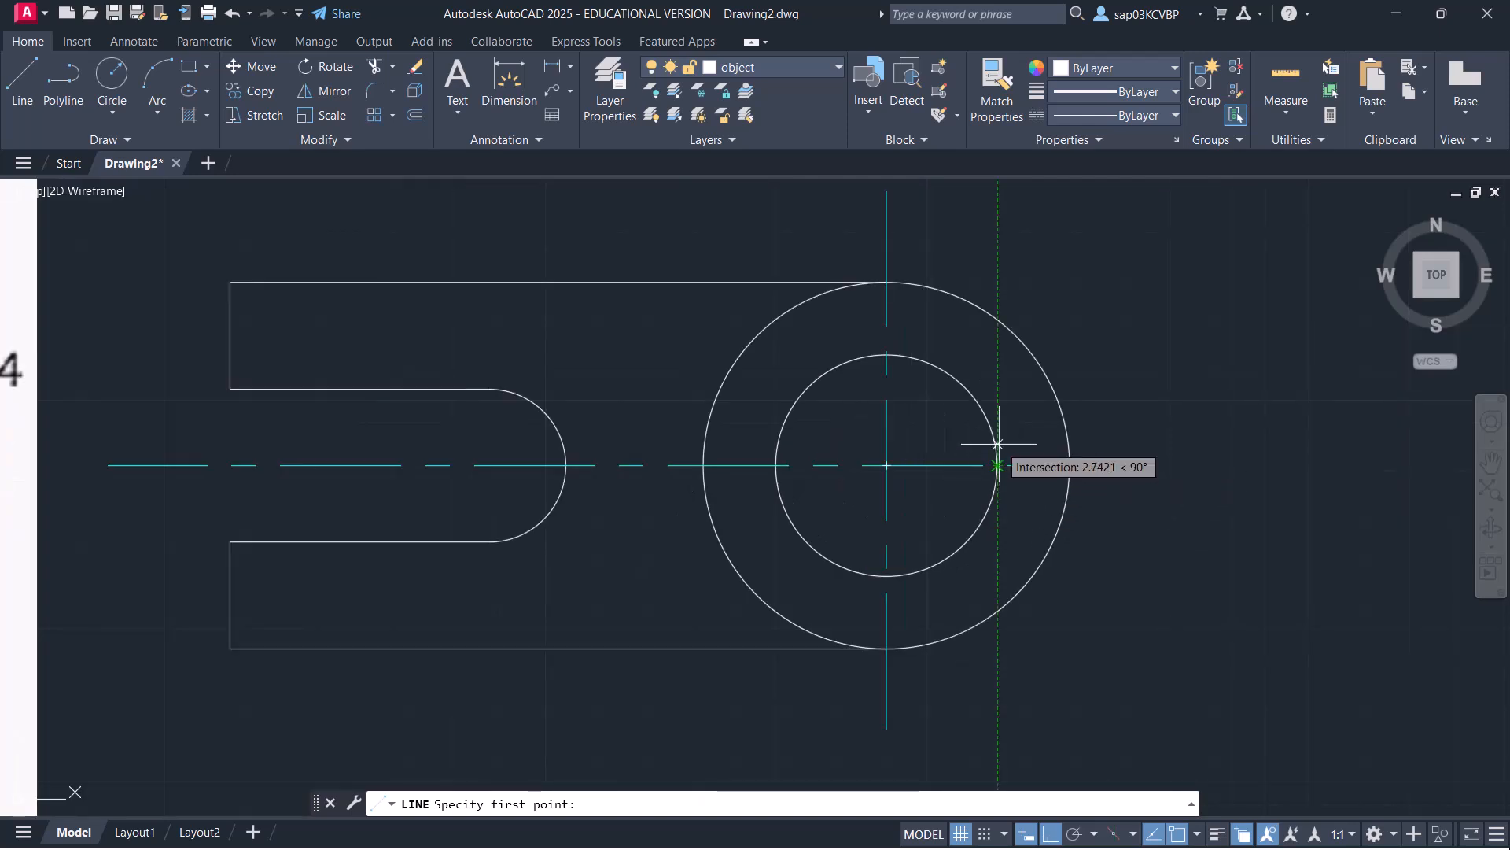
text(2)
key(Return)
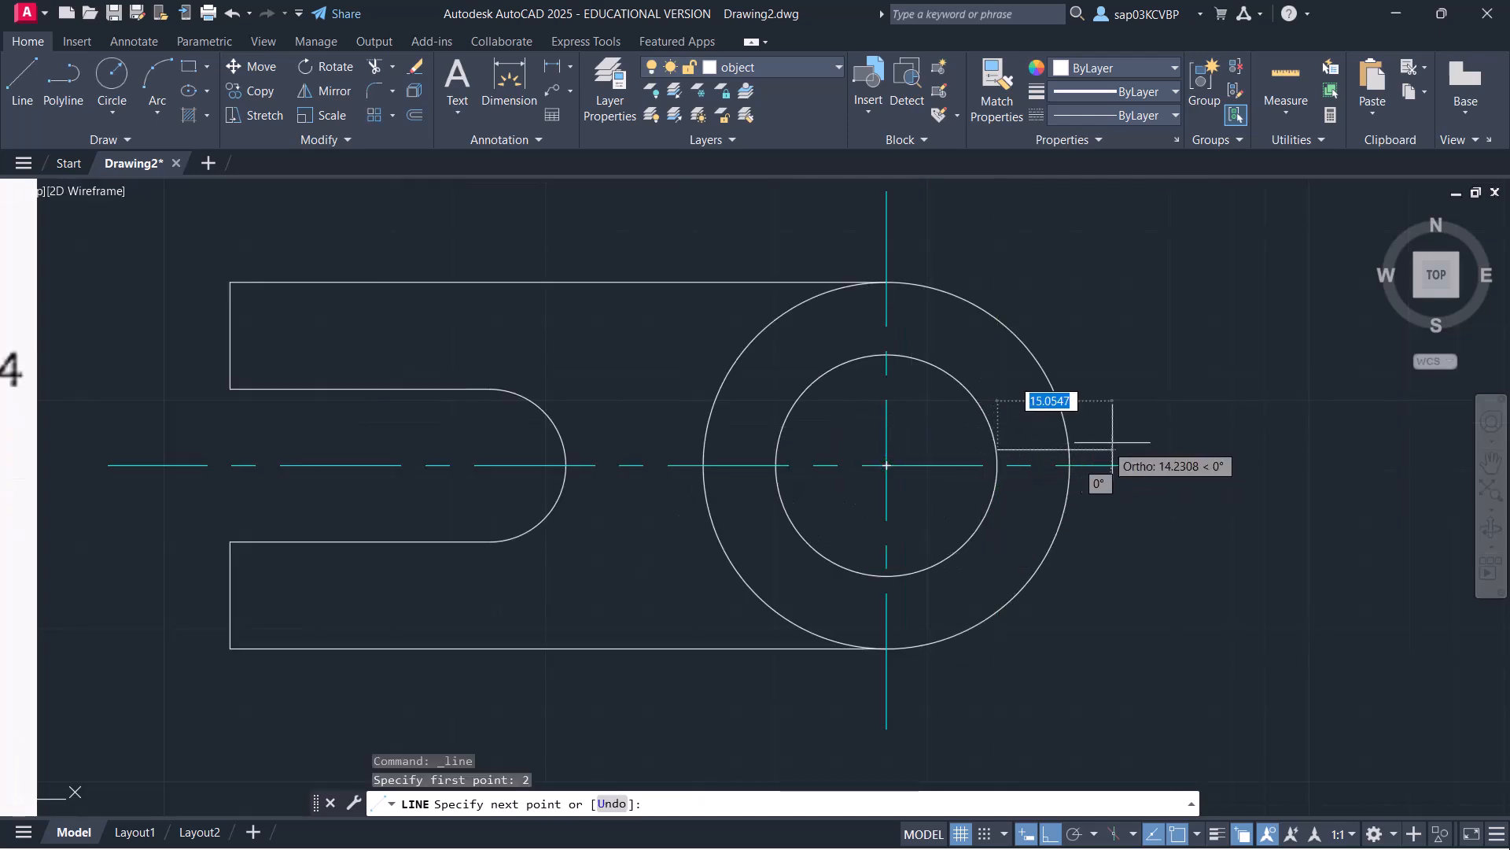
click(1150, 442)
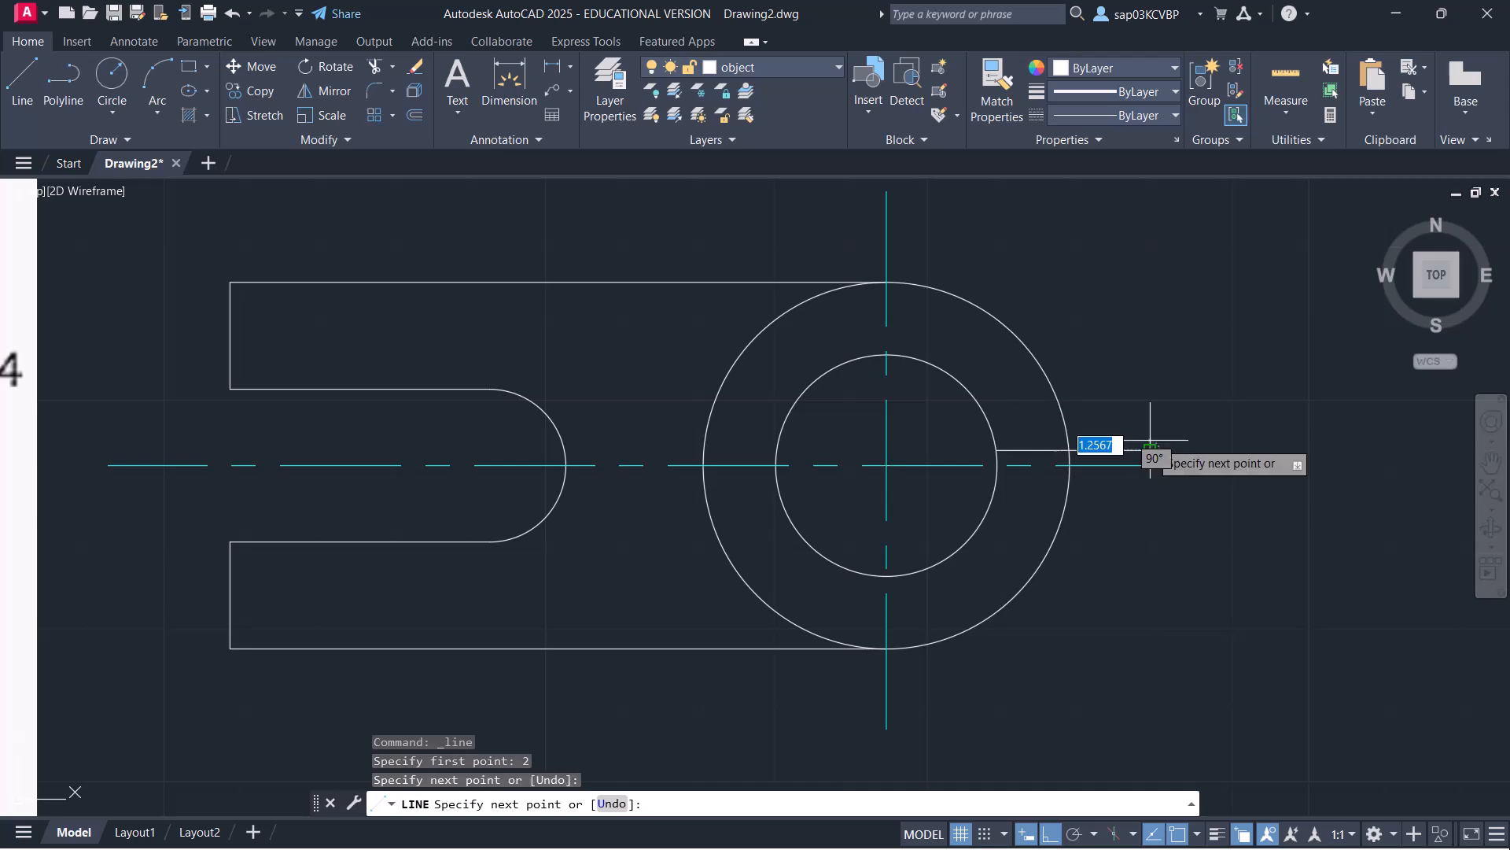
key(Return)
Offset the new horizontal line downward by 4 to form the slot's lower edge
scroll(1000, 461, up, 2)
scroll(1038, 464, up, 2)
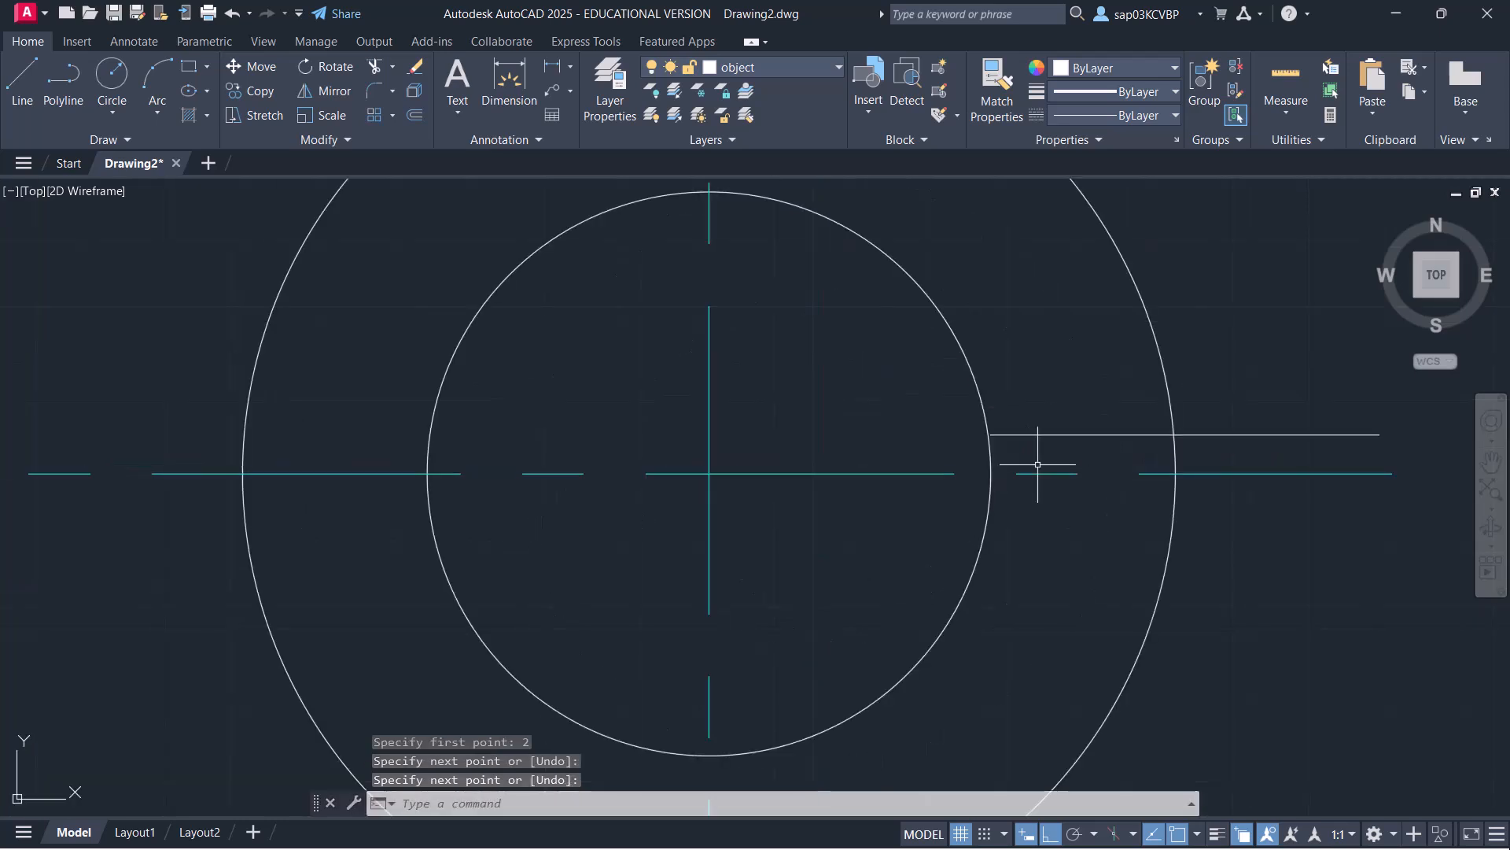
text(o)
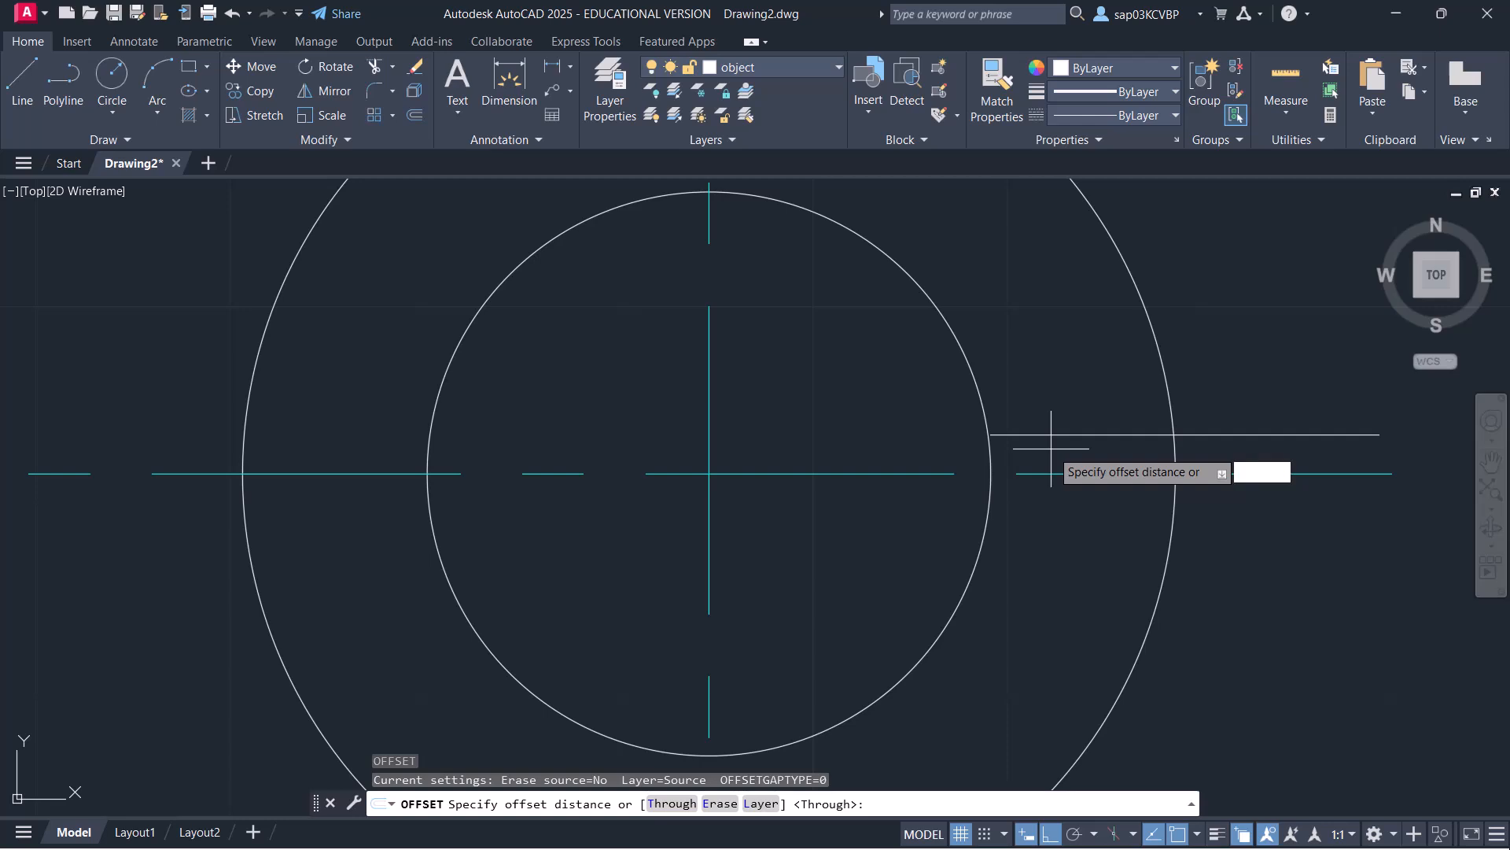
text(4)
key(Return)
click(1062, 434)
click(1061, 555)
key(Escape)
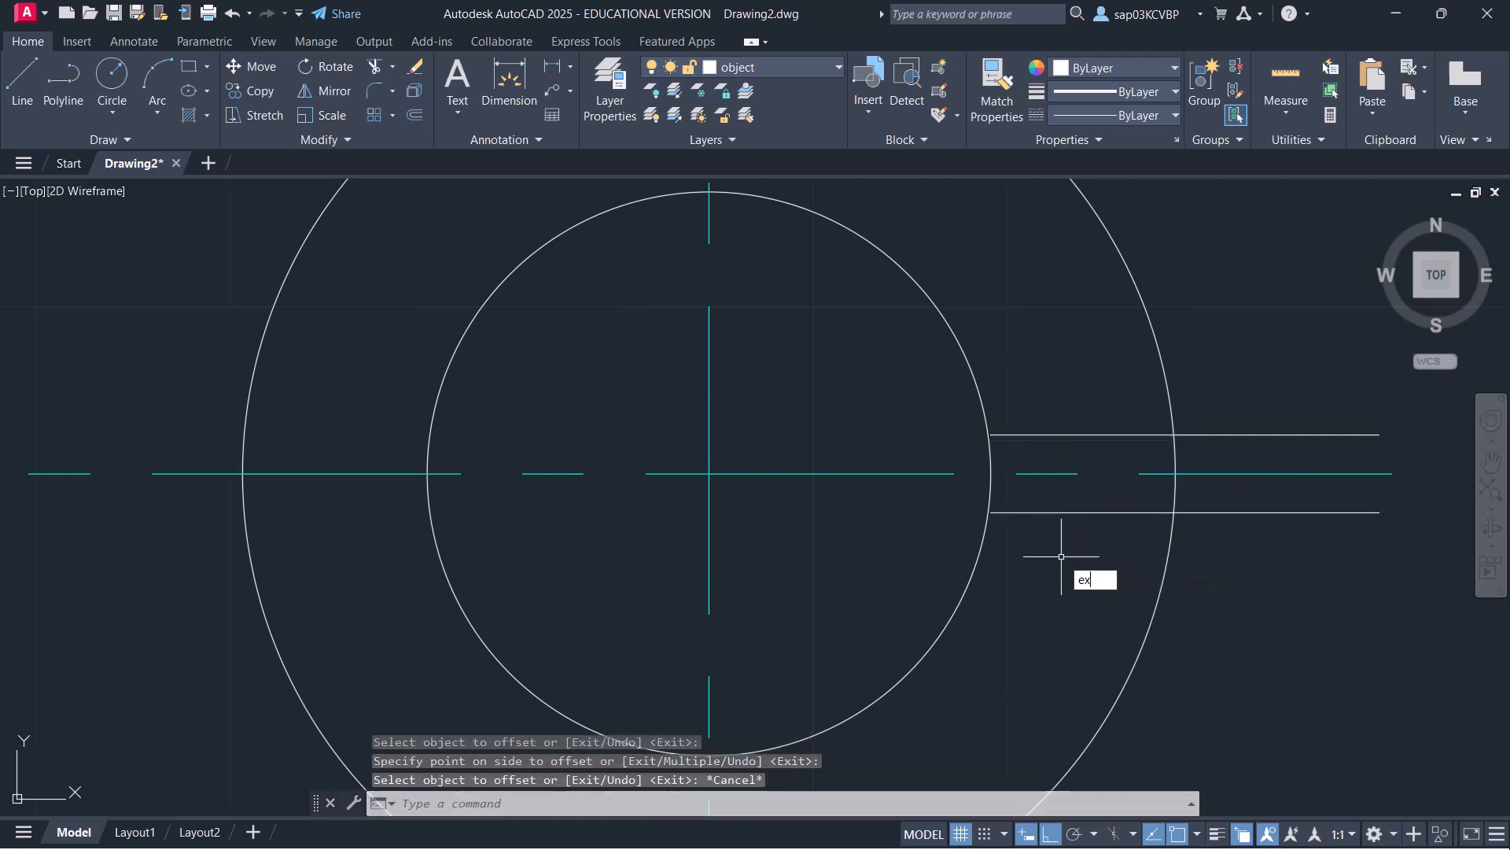
Extend the slot lines to the inner circle and trim the overhanging line ends and circle arcs between them to open the slot
text(ex)
key(Return)
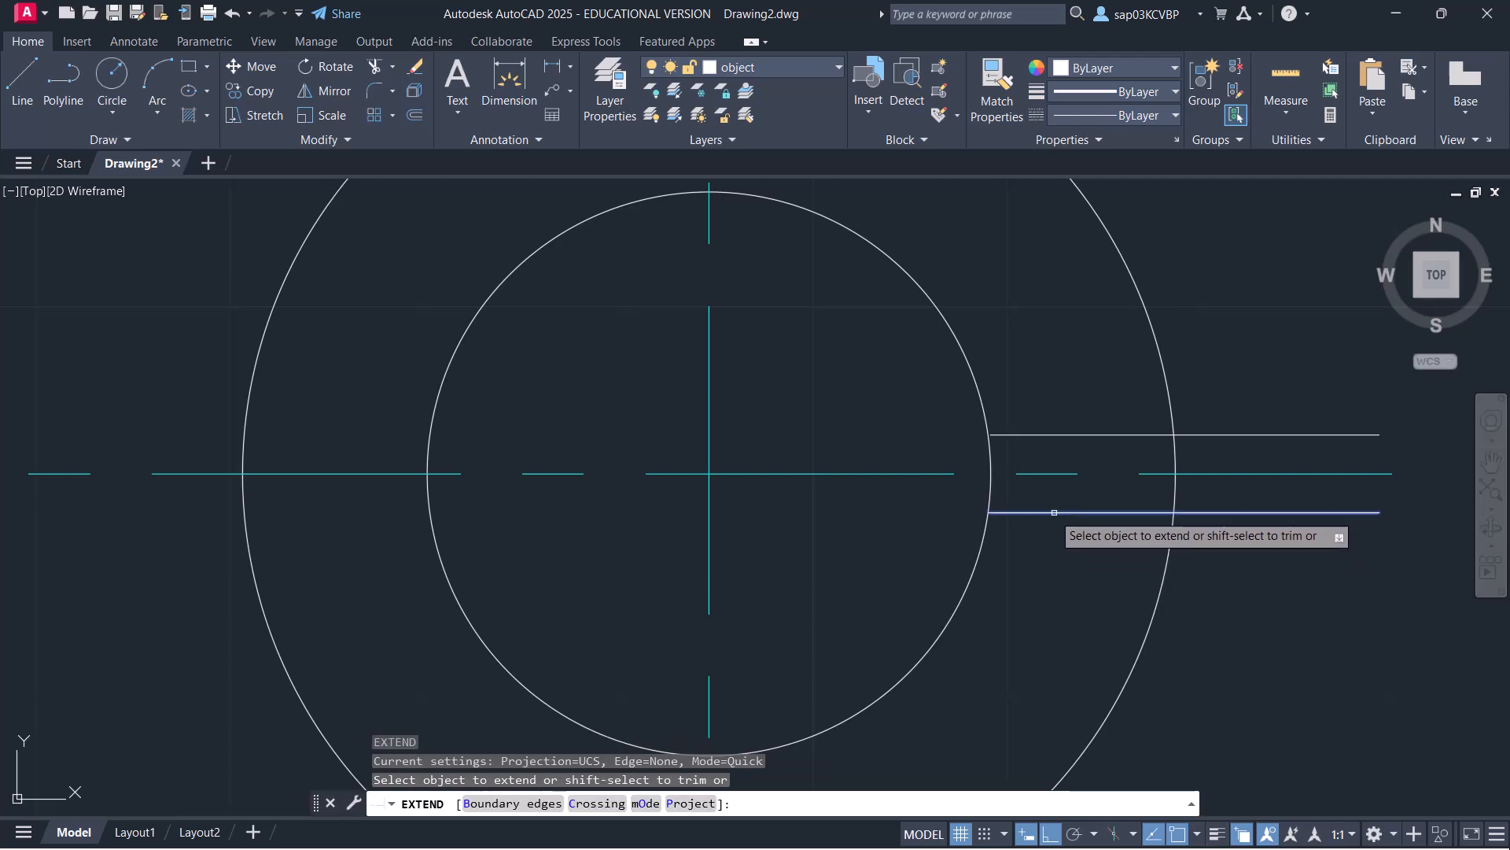
click(1054, 512)
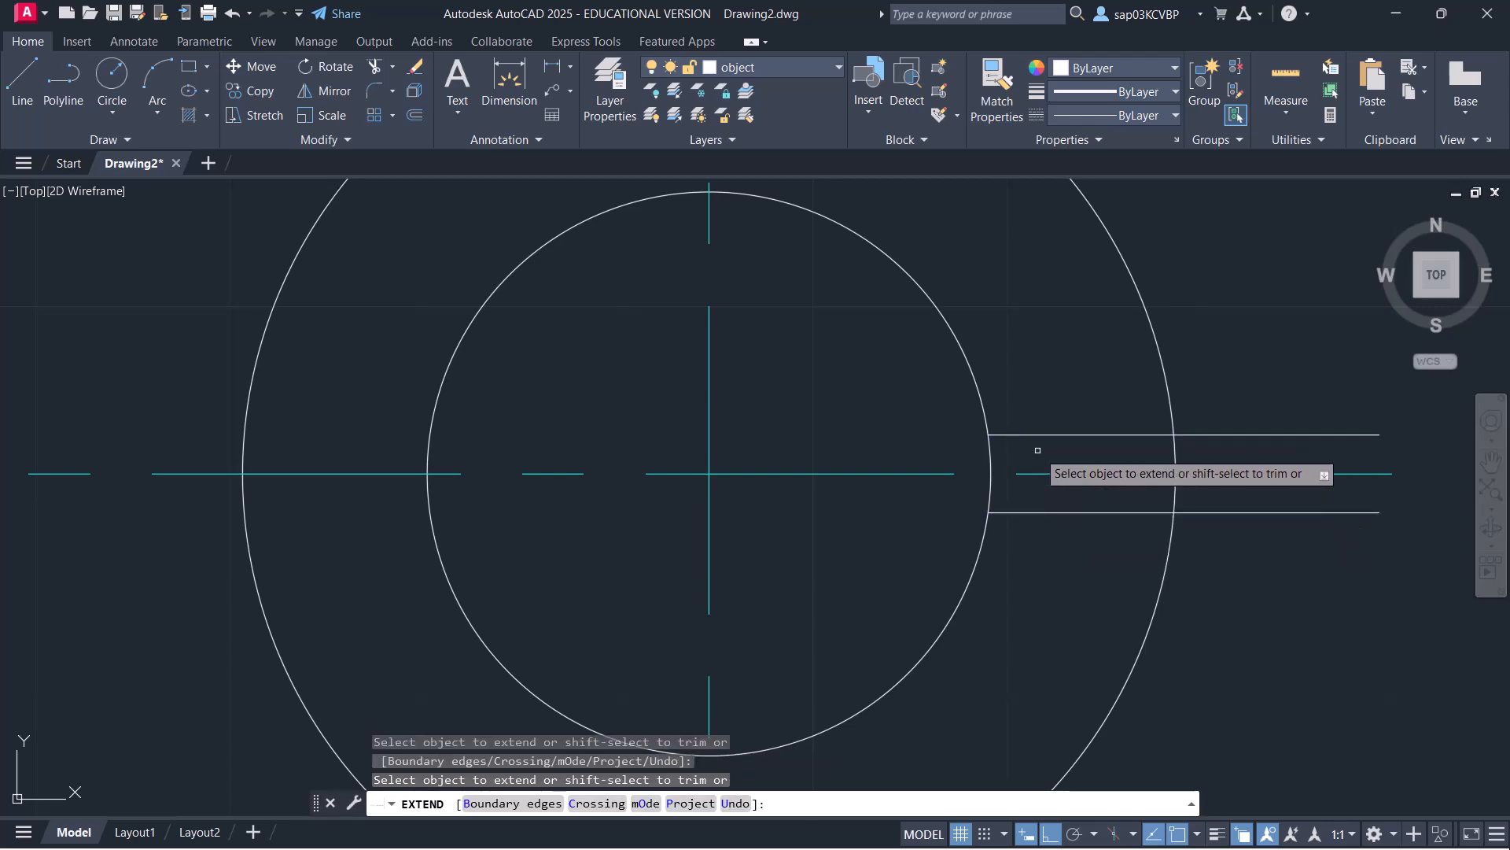
scroll(1022, 455, down, 5)
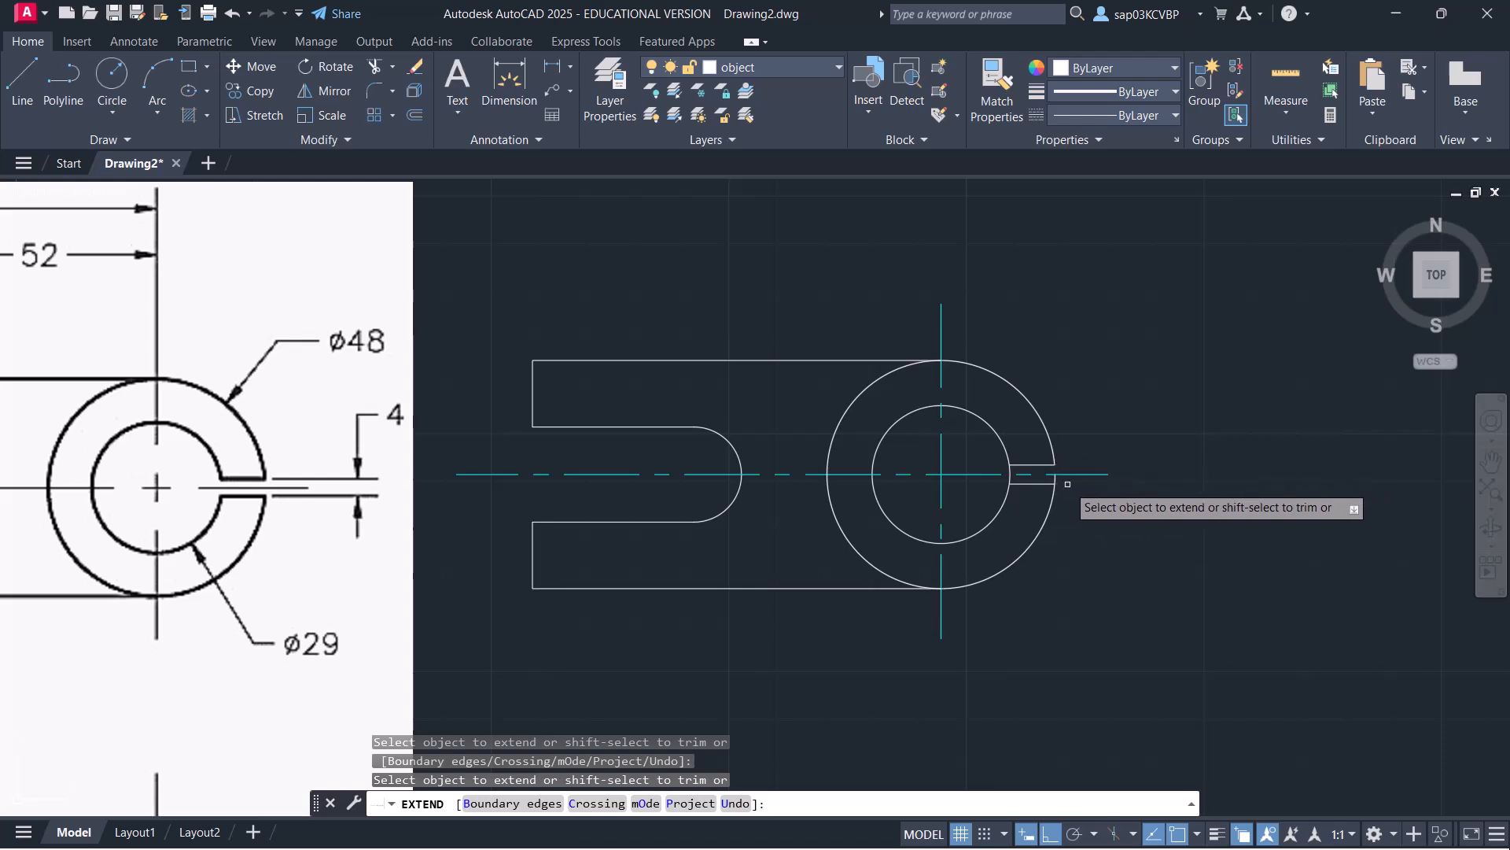
scroll(1054, 484, up, 4)
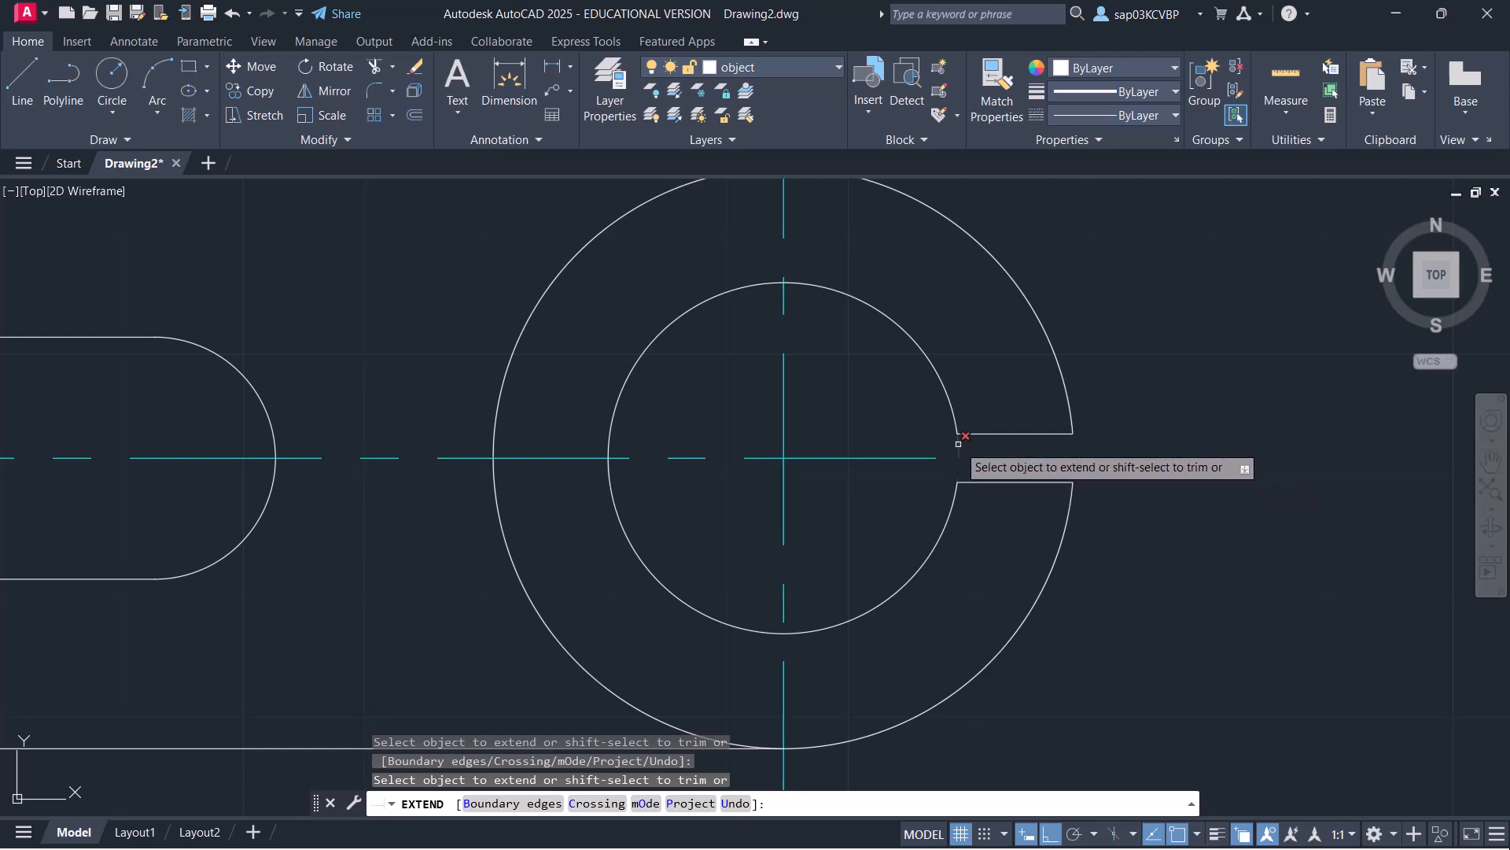
scroll(1098, 431, down, 4)
scroll(834, 512, down, 2)
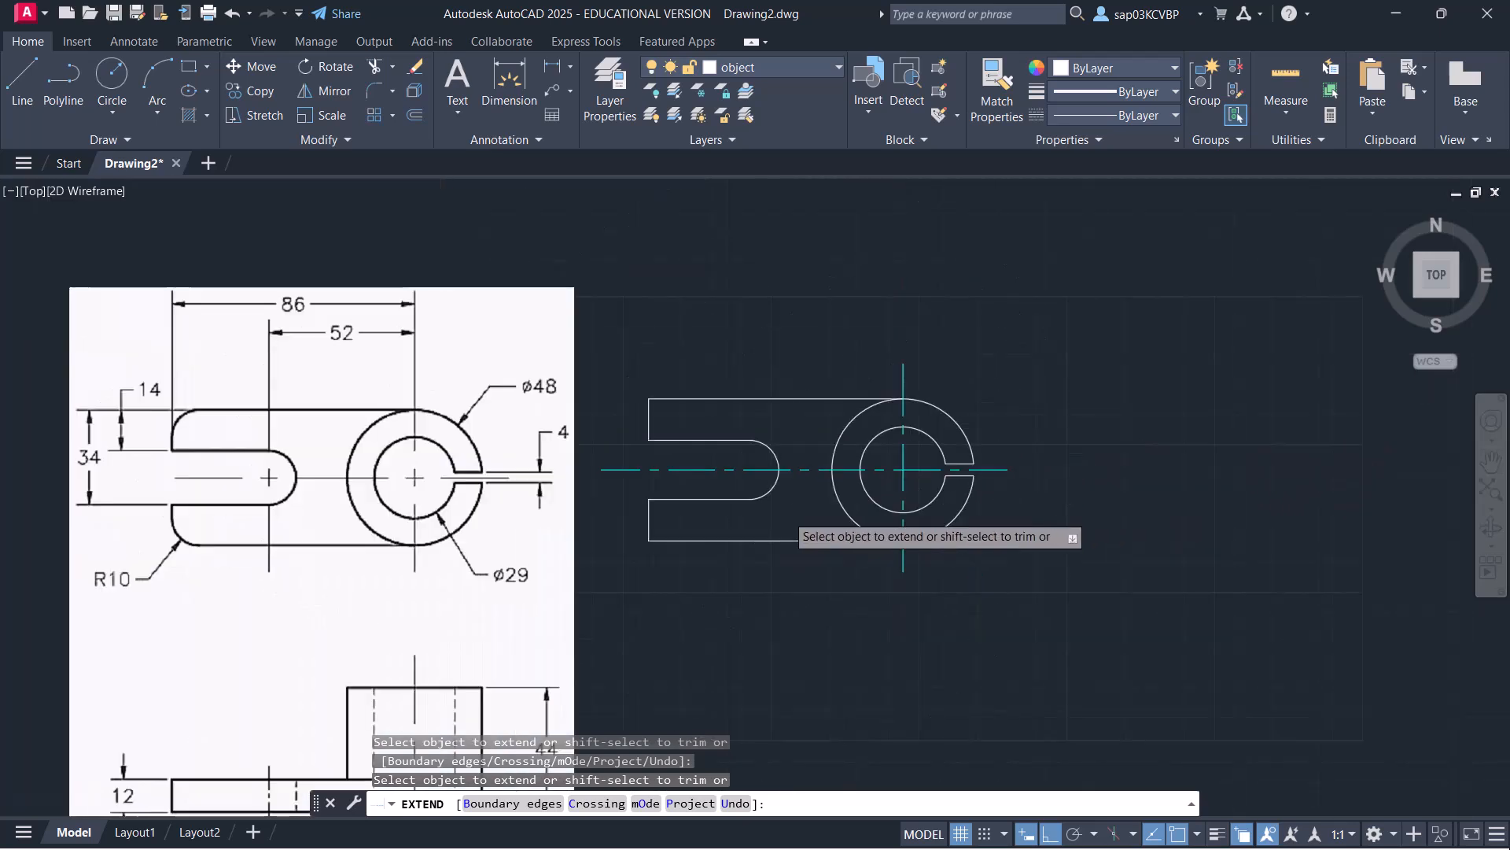
mouse_move(607, 476)
middle_down()
mouse_move(655, 445)
mouse_move(659, 358)
middle_up()
key(Escape)
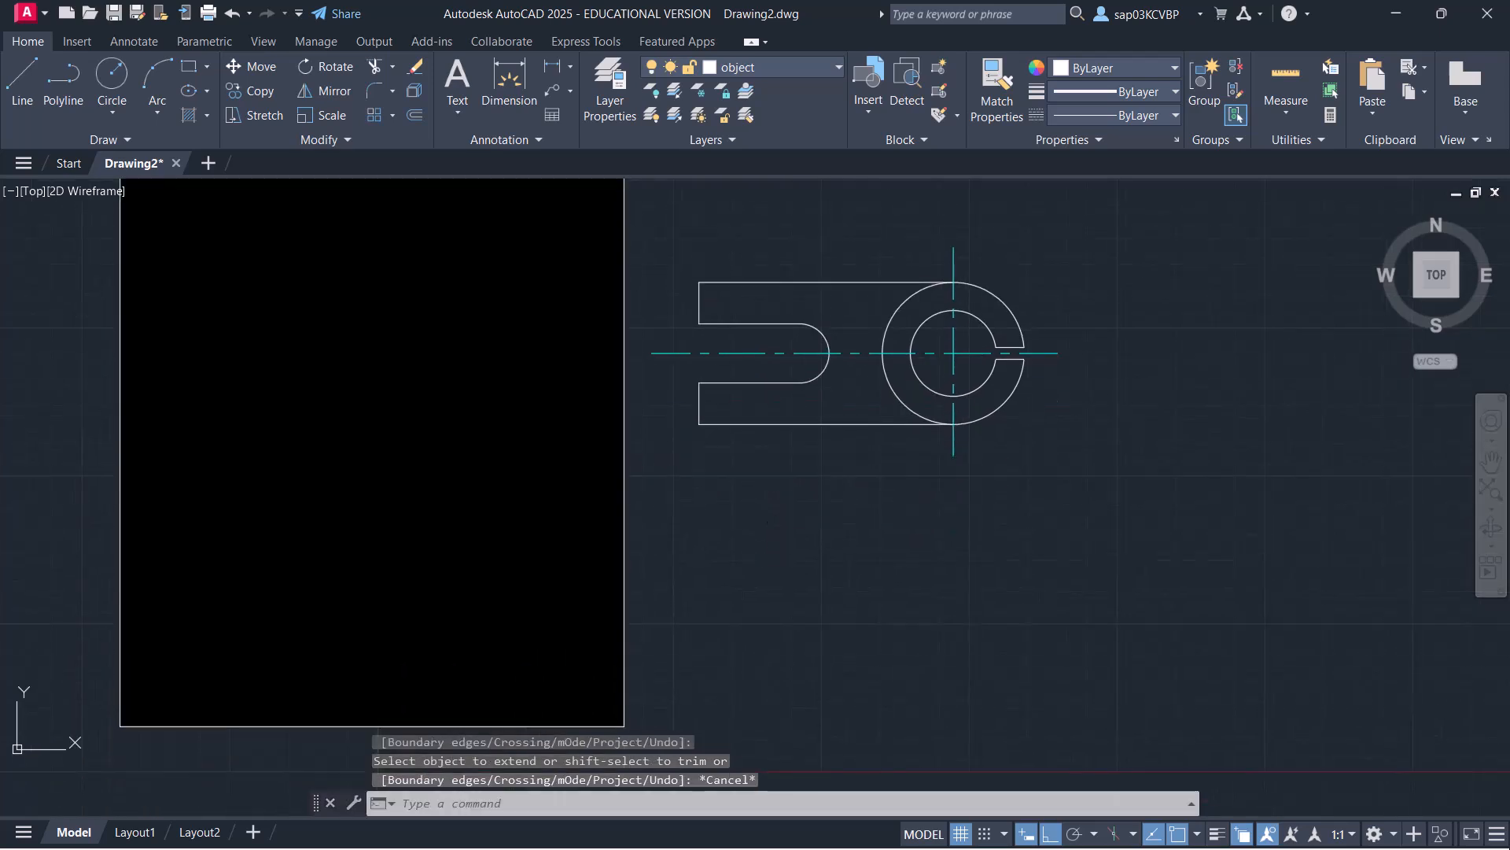
Draw an 86 by 12 rectangle below the top view, aligned with the bracket's left edge, as the front view's base
text(rec)
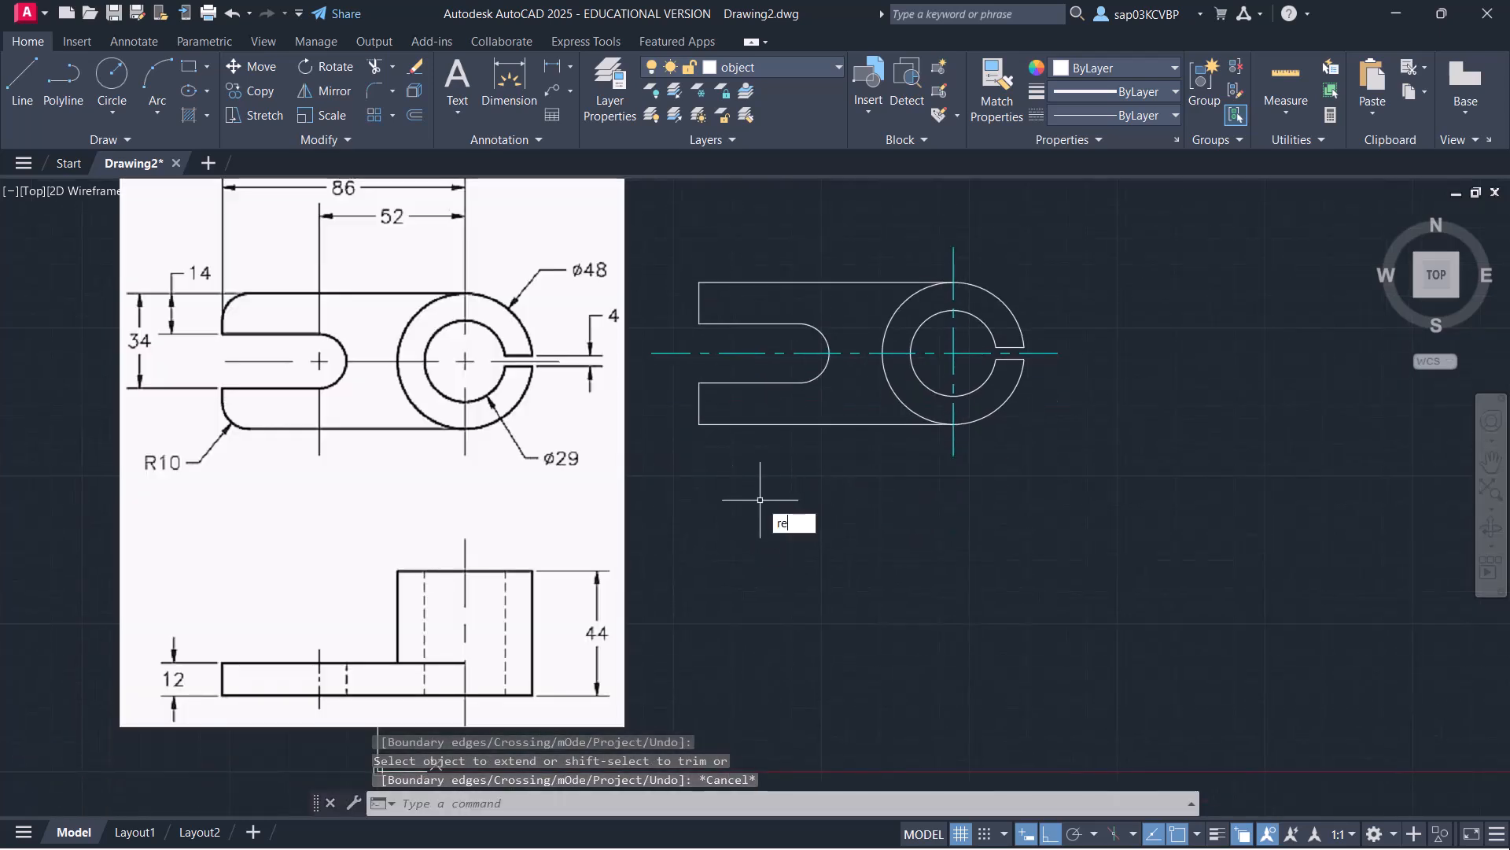
key(Return)
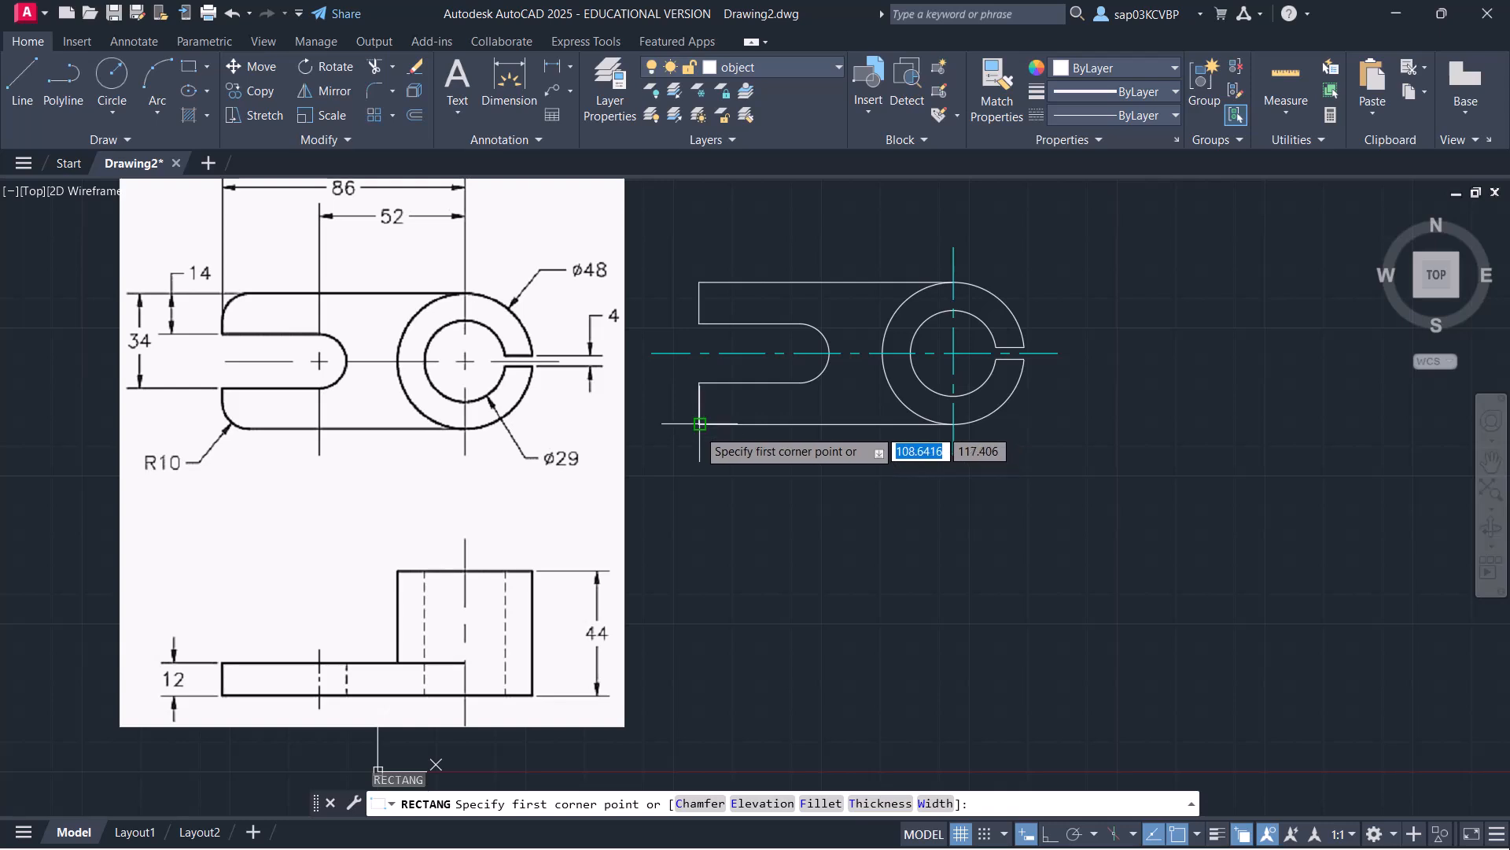
click(699, 658)
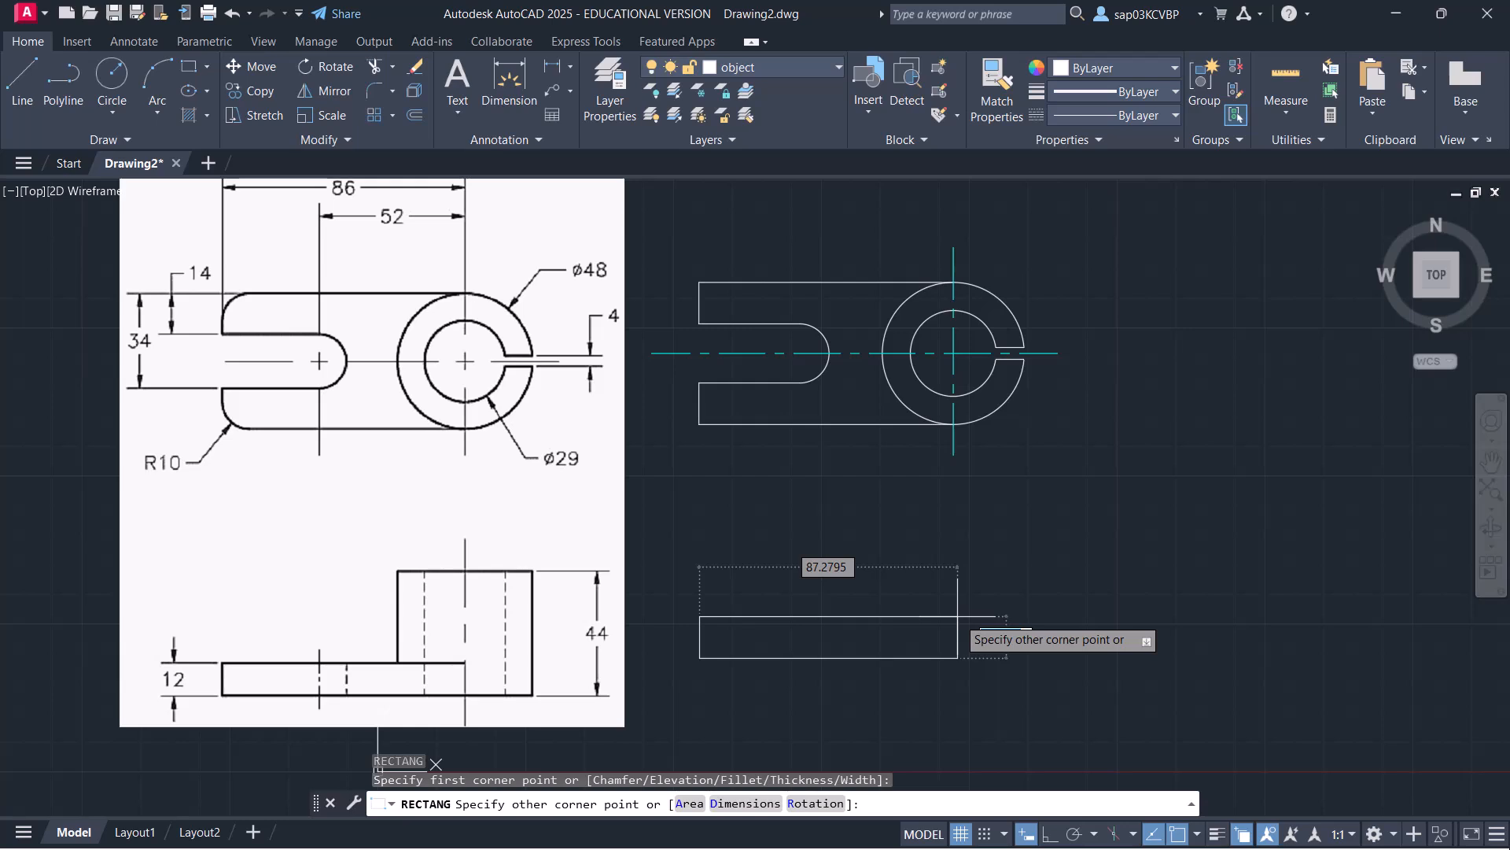
key(Tab)
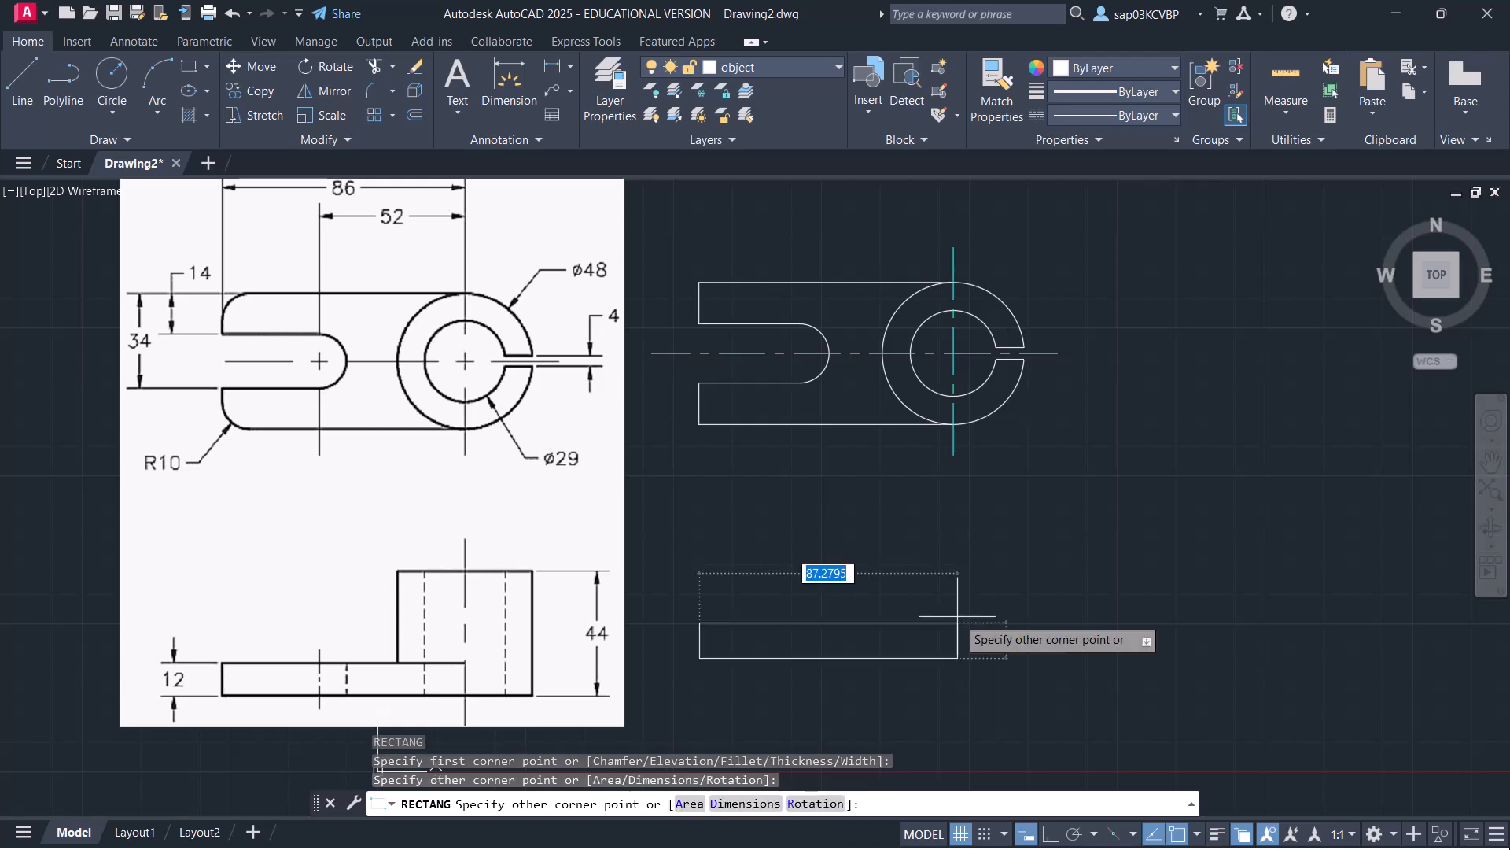
text(86)
key(Return)
key(Return)
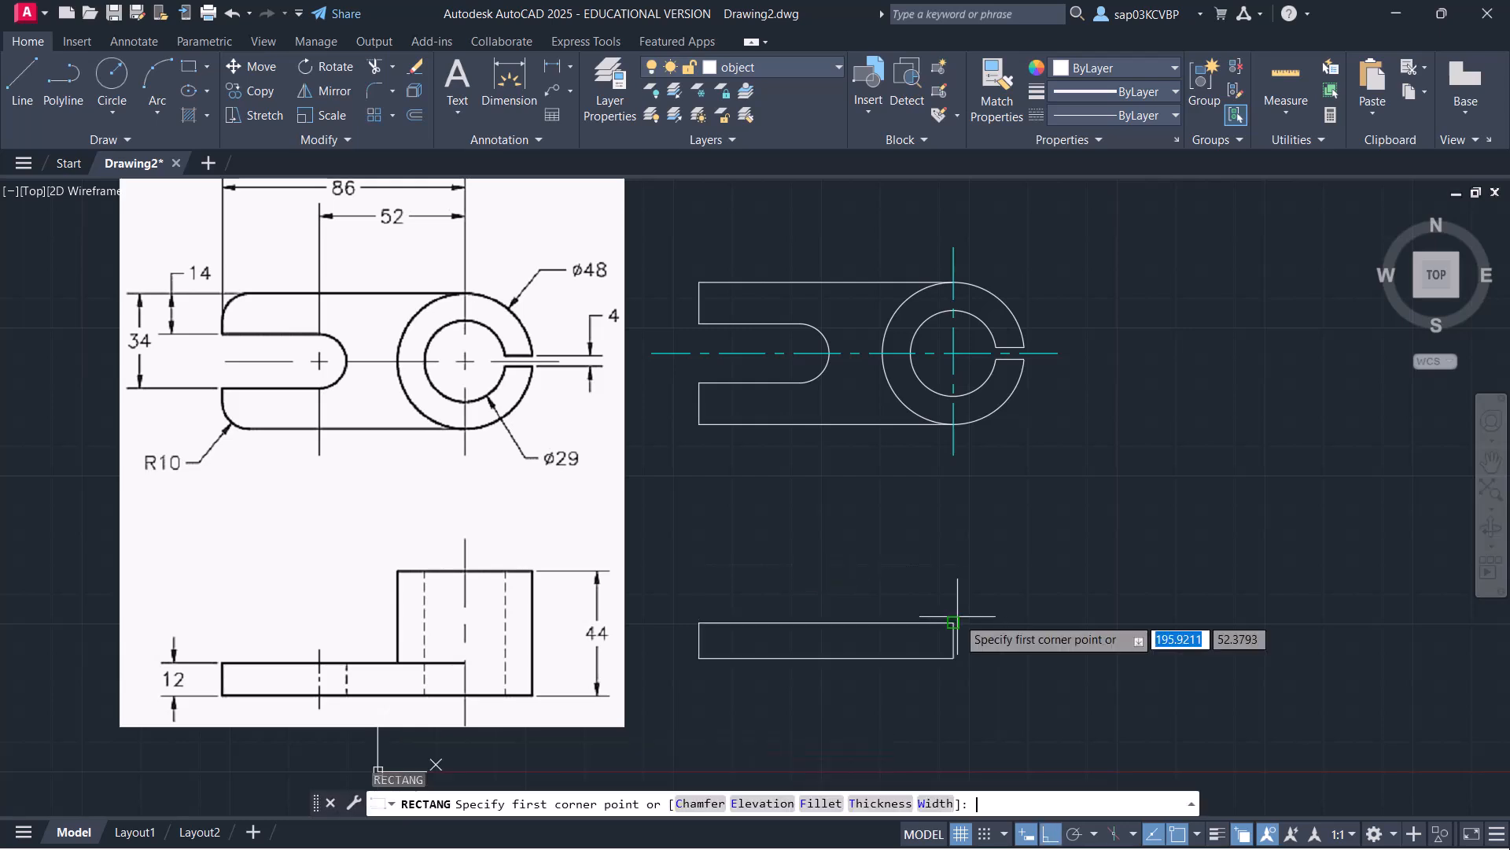
key(Escape)
Draw the front-view cylinder outline: 44 up from below the outer circle's right edge, 48 left, and down perpendicular to the base rectangle
click(26, 103)
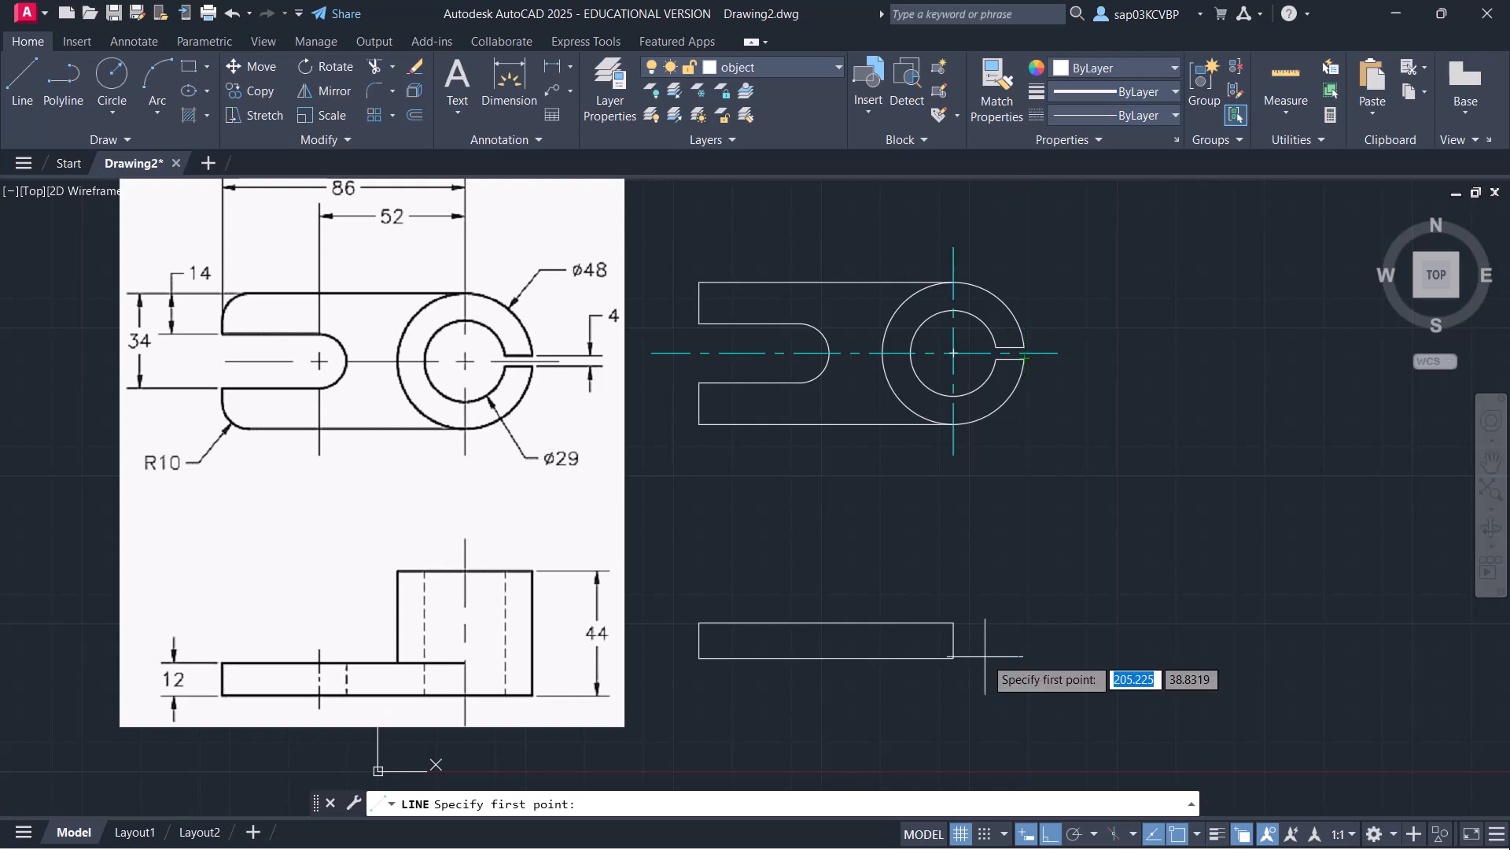
click(1025, 657)
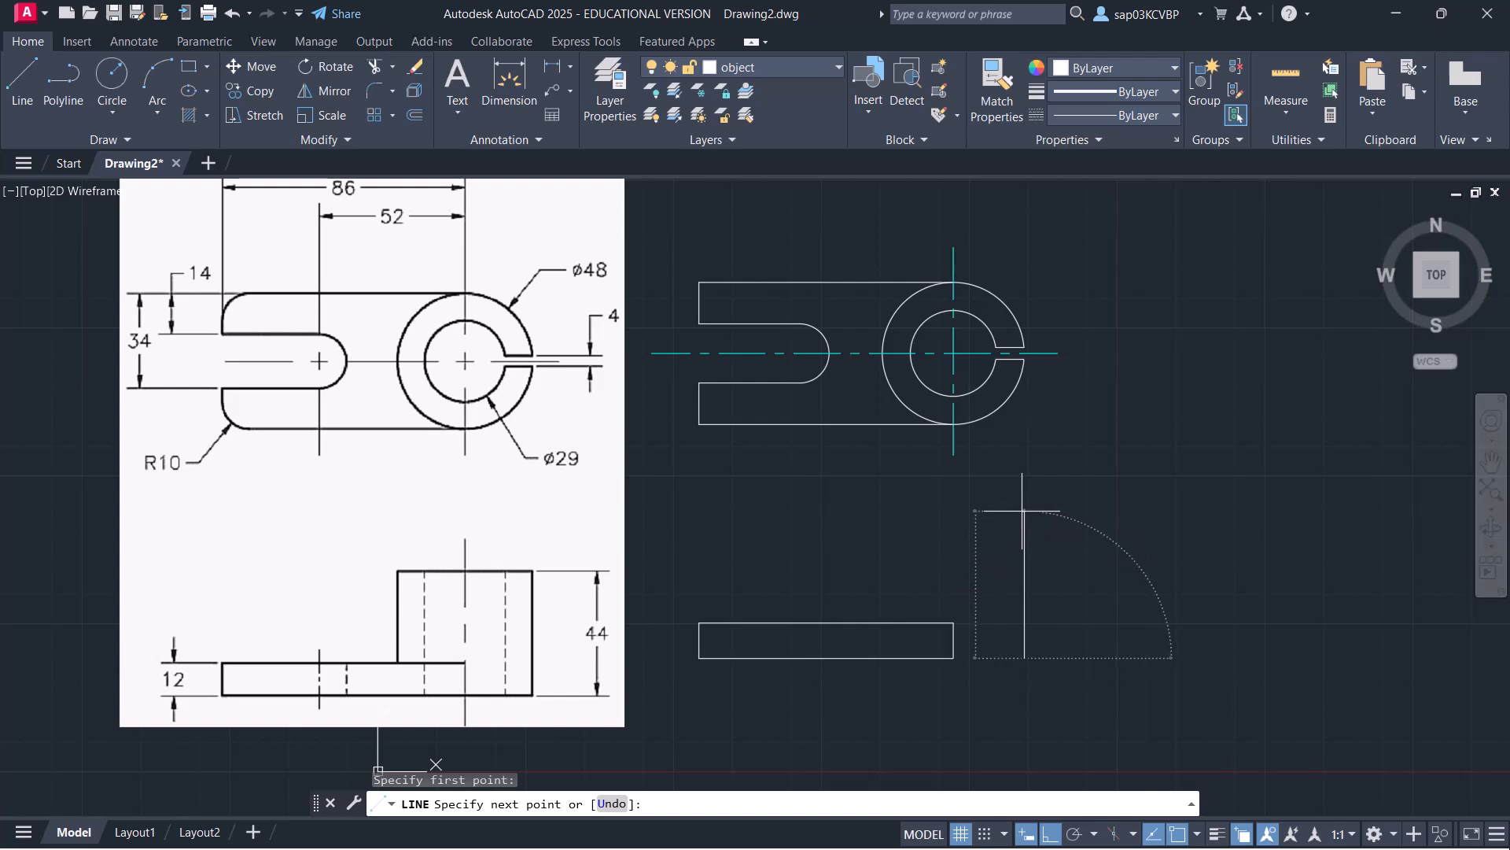
text(44)
key(Return)
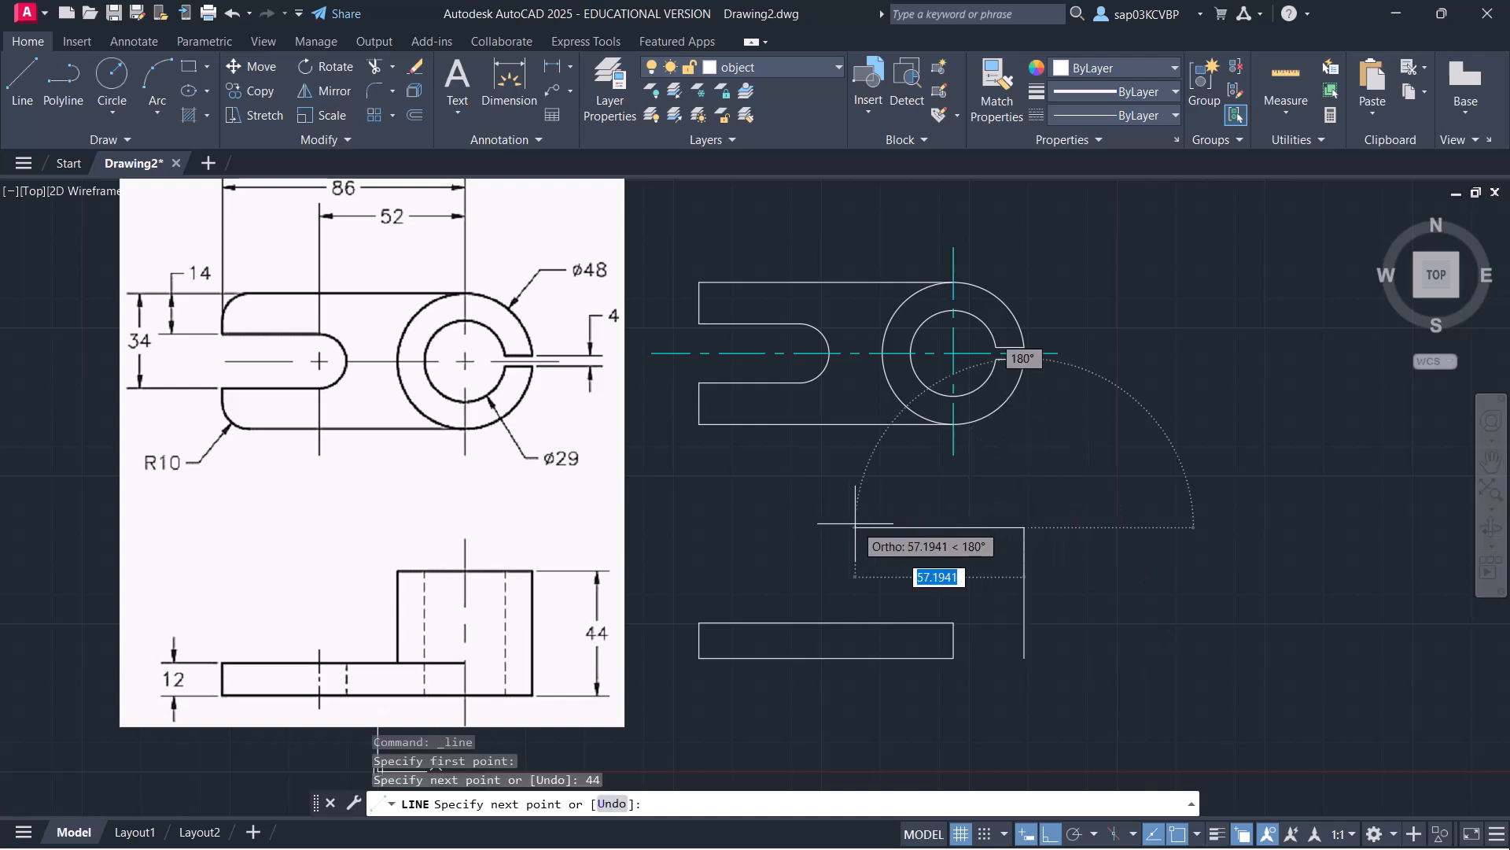
text(48)
key(Return)
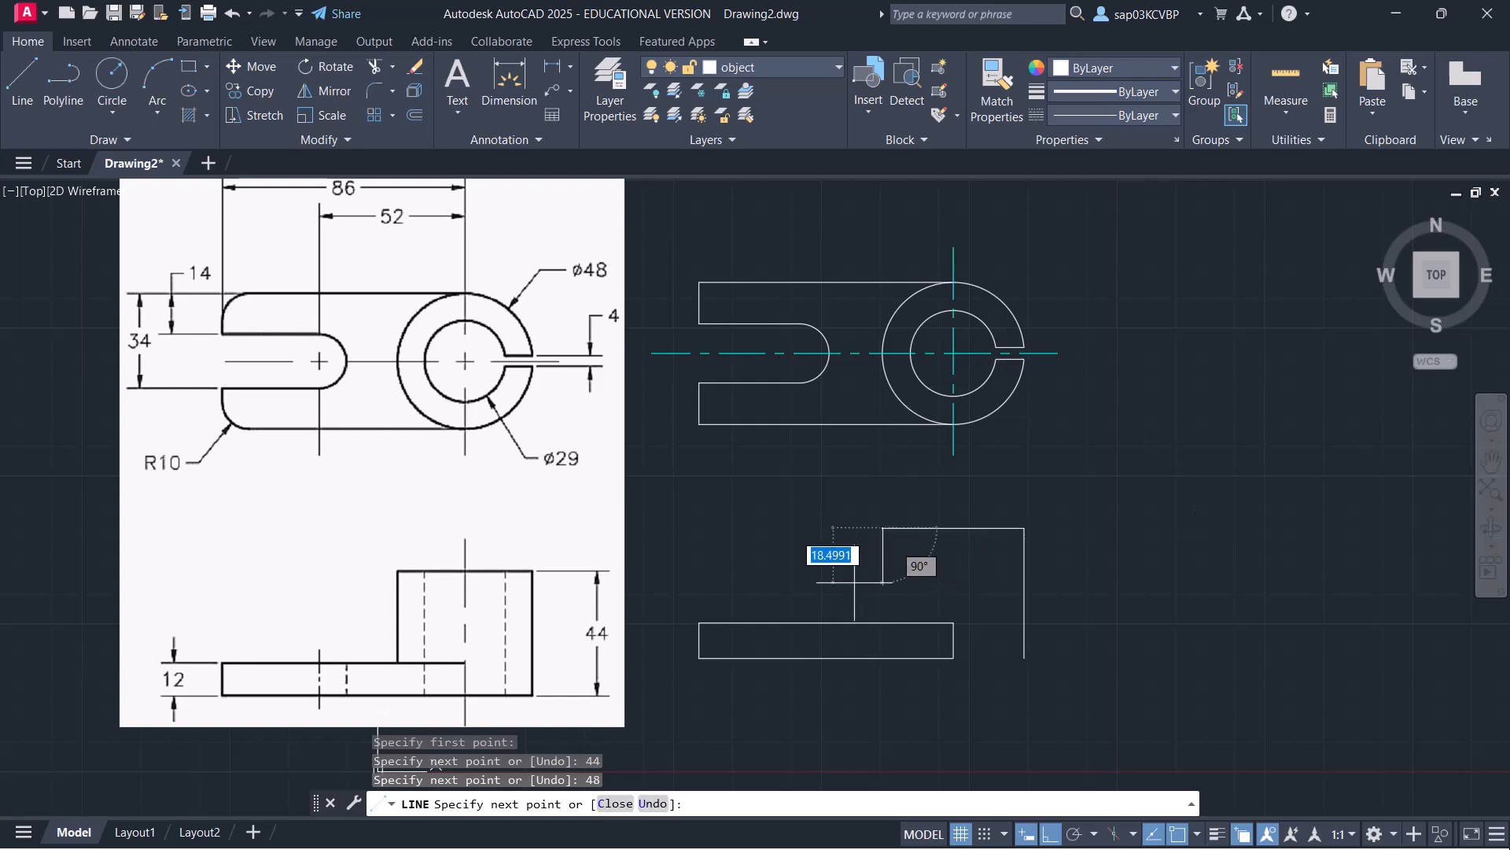
scroll(880, 622, up, 2)
scroll(880, 624, up, 2)
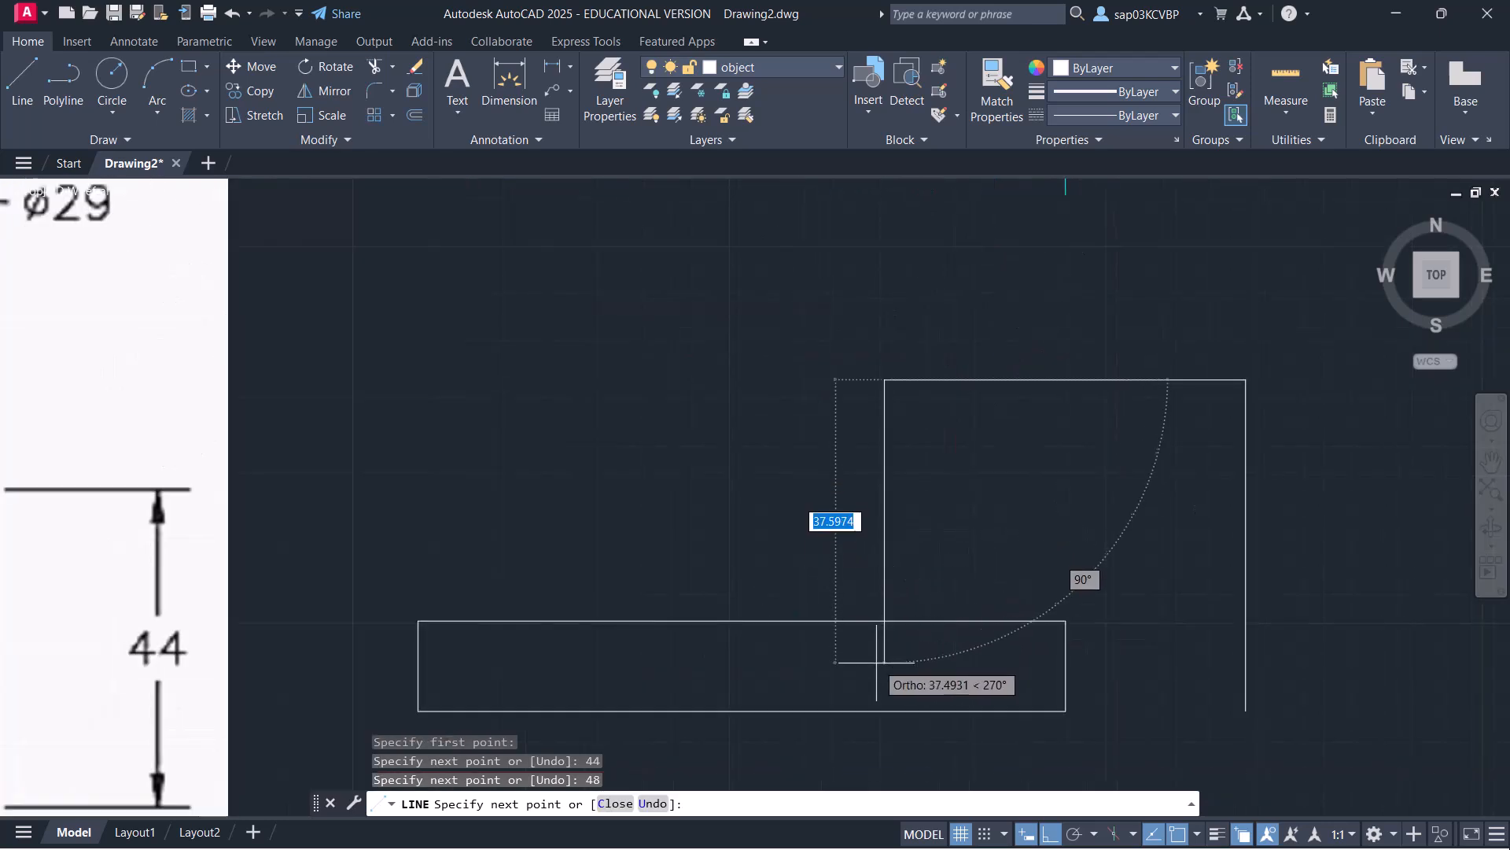
shift+right_click(886, 634)
click(938, 498)
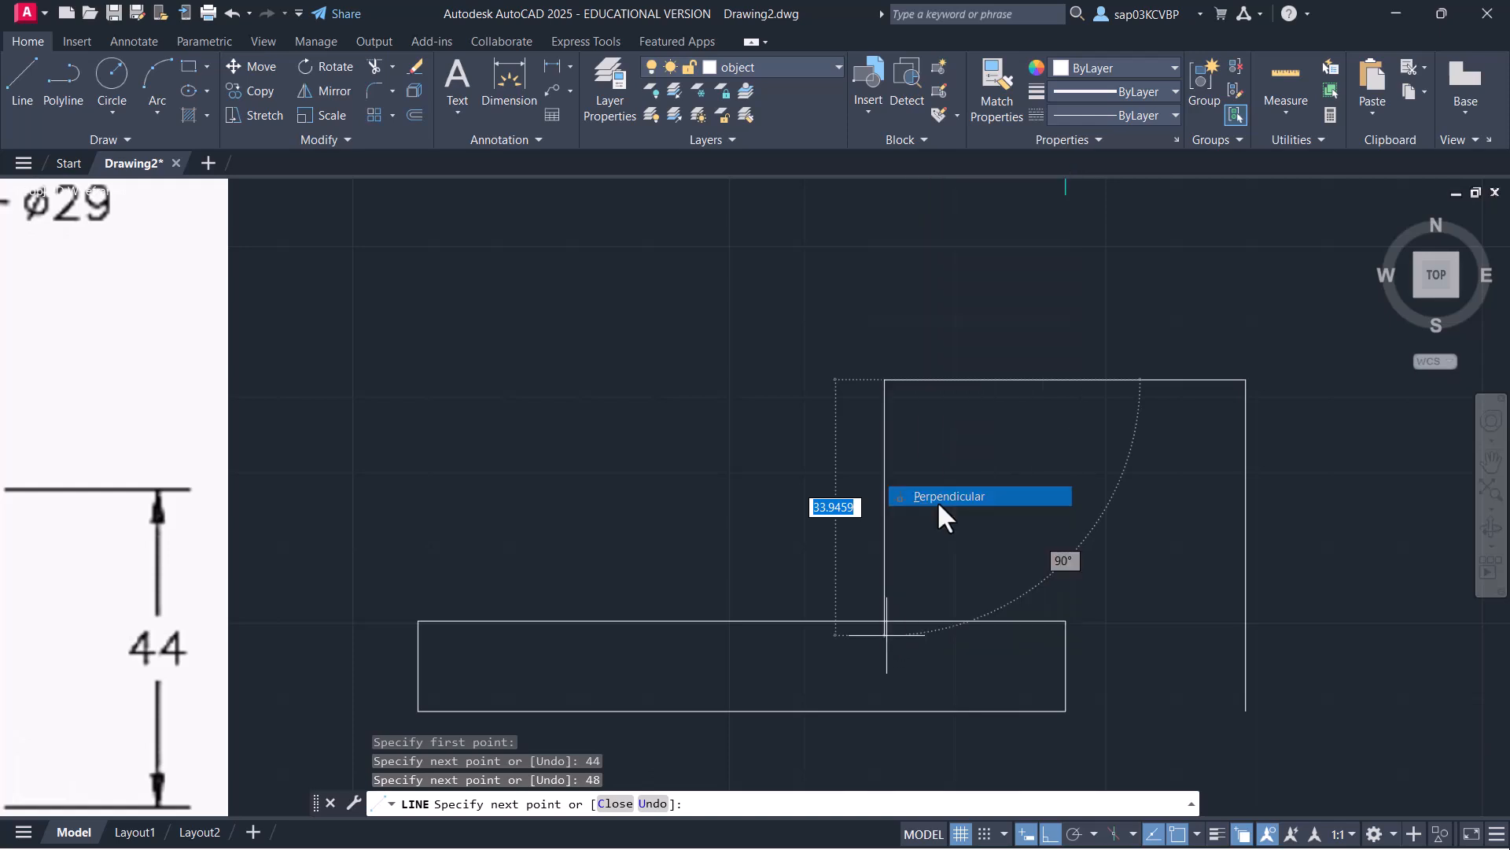
key(Return)
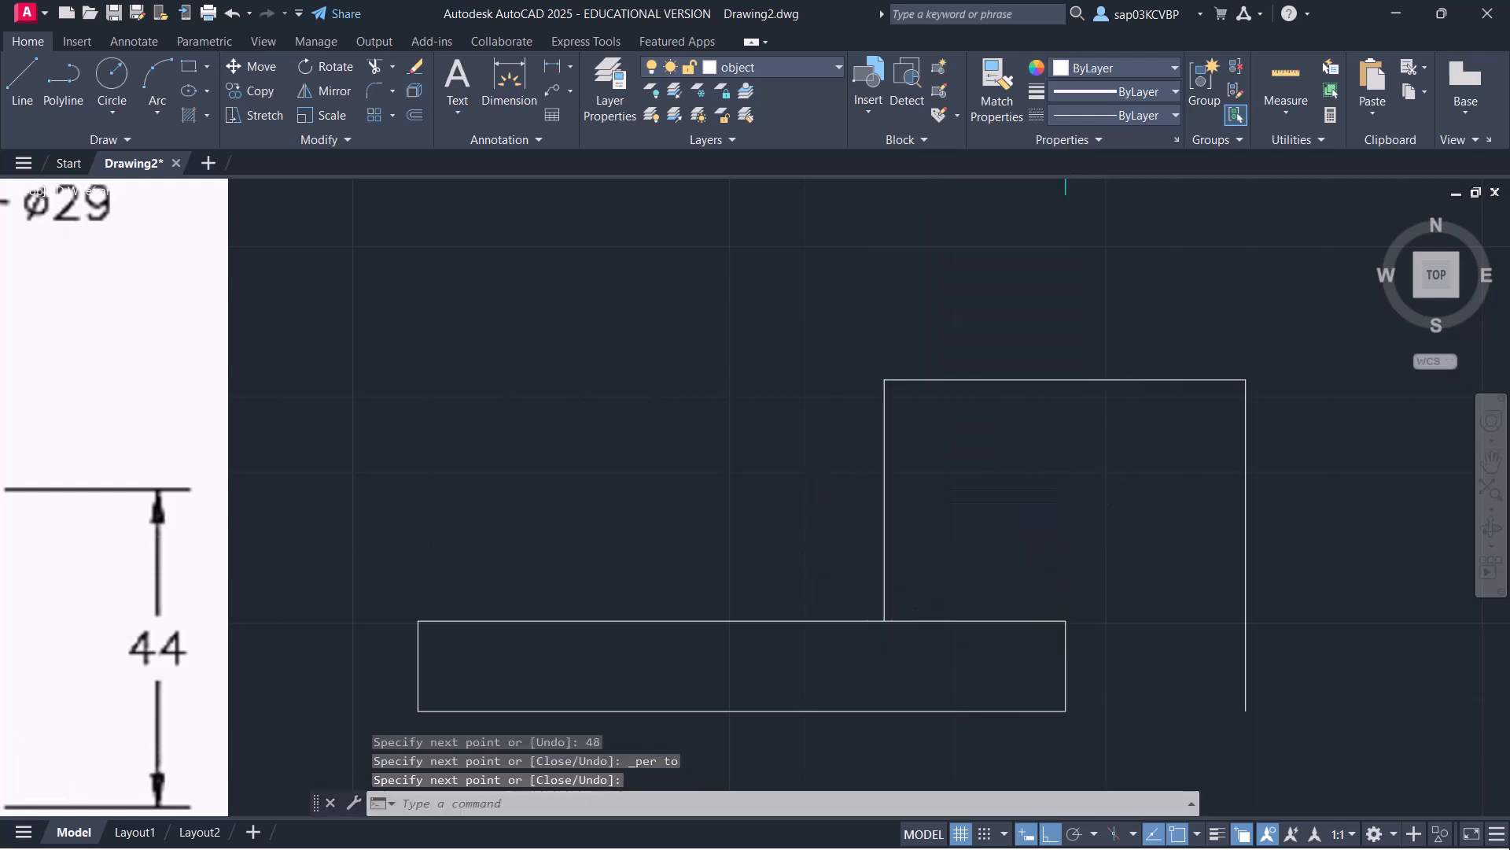
Draw a line from the base rectangle's lower-right corner to the lower end of the cylinder's right edge to close the front view
scroll(938, 550, down, 2)
middle_drag(947, 573, 938, 576)
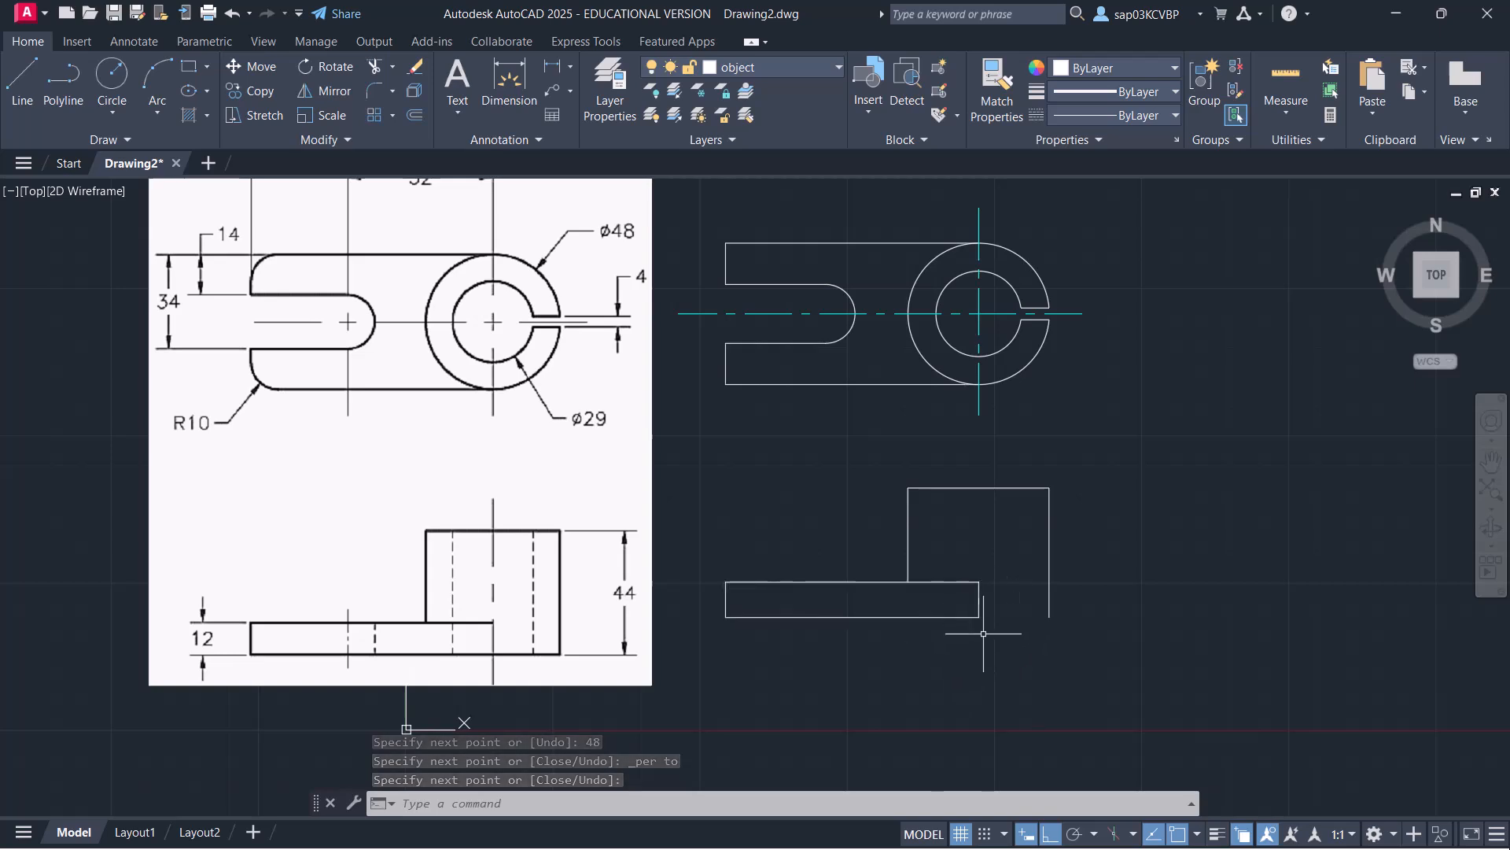
text(l)
key(Return)
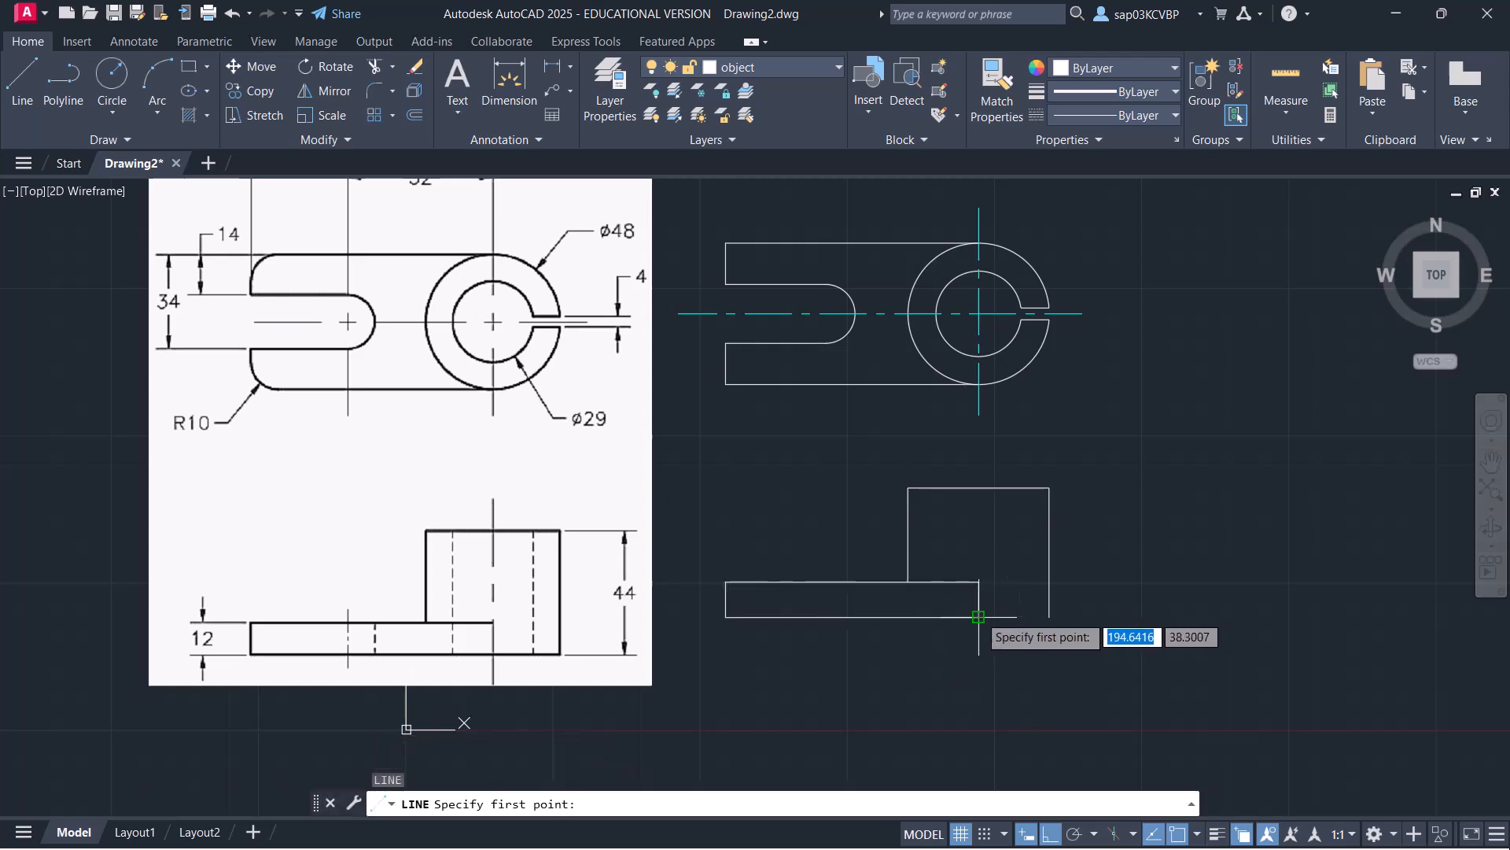
click(979, 618)
click(1050, 618)
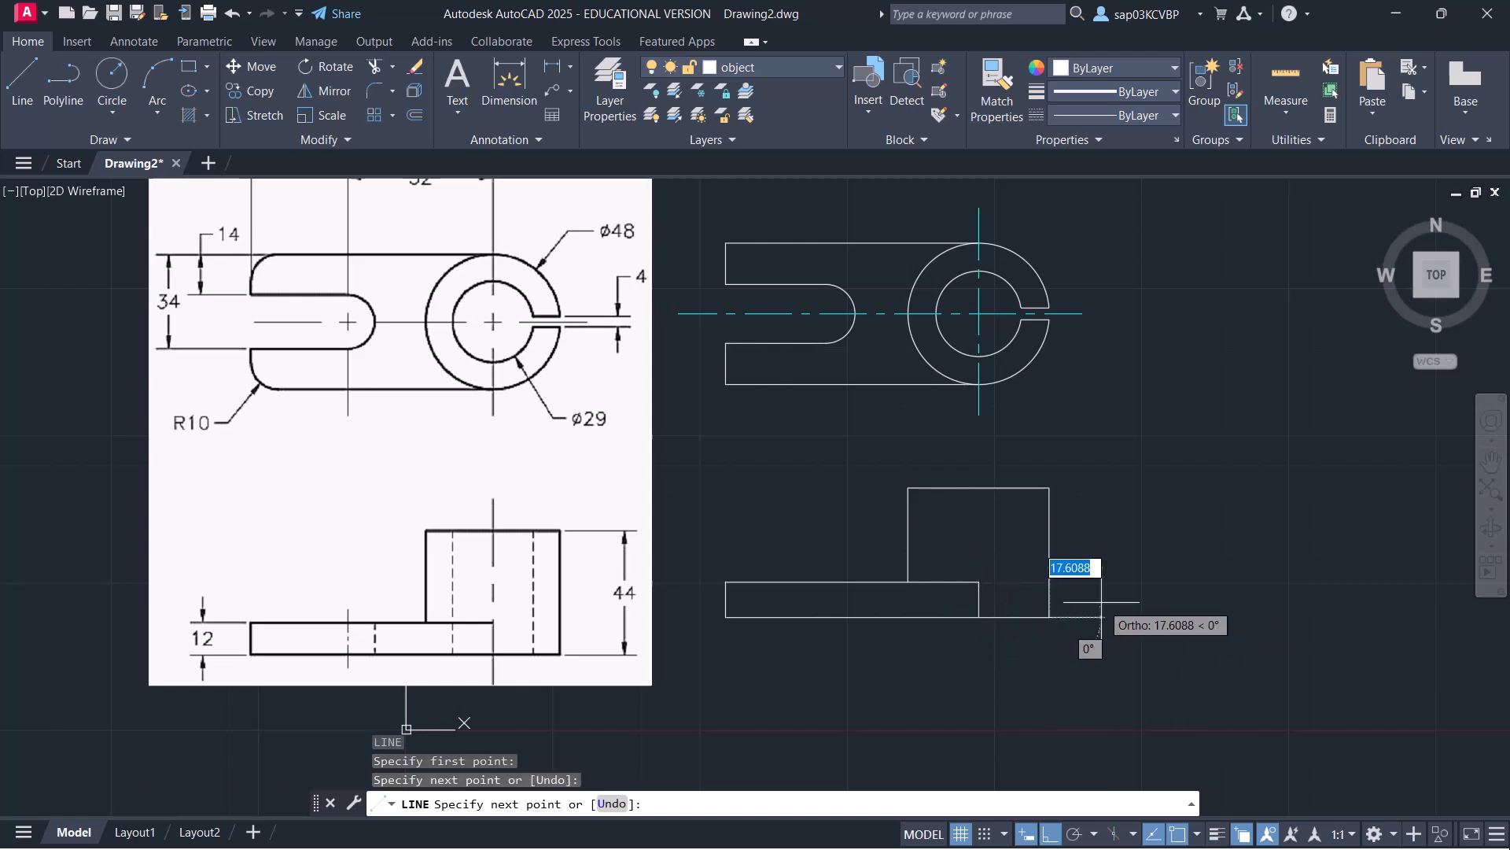
key(Return)
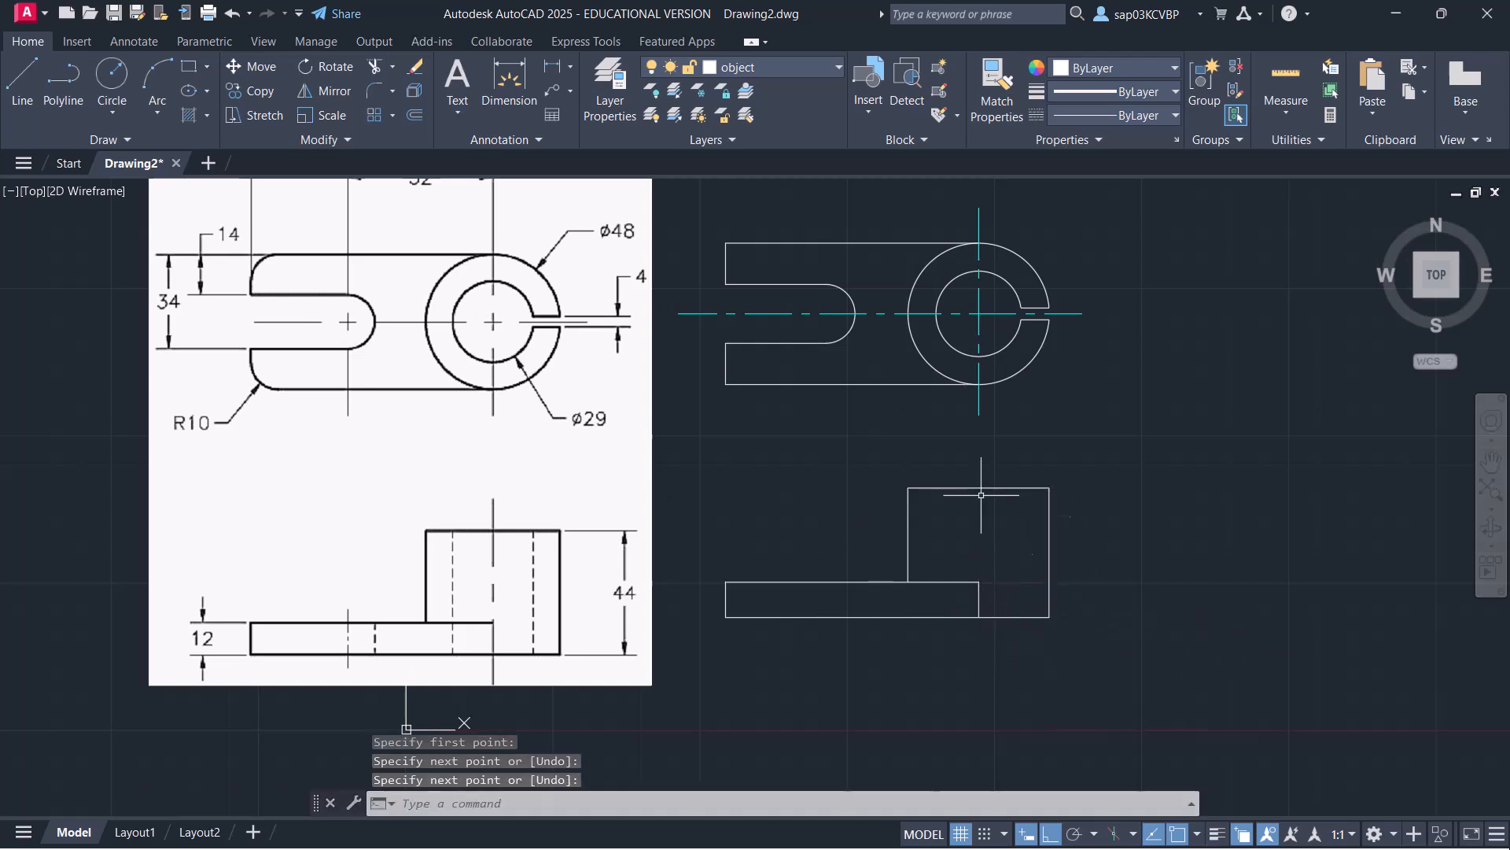
Offset the front-view cylinder's right edge using Through points on the inner circle's right and left sides to form the bore edges
text(o)
key(Return)
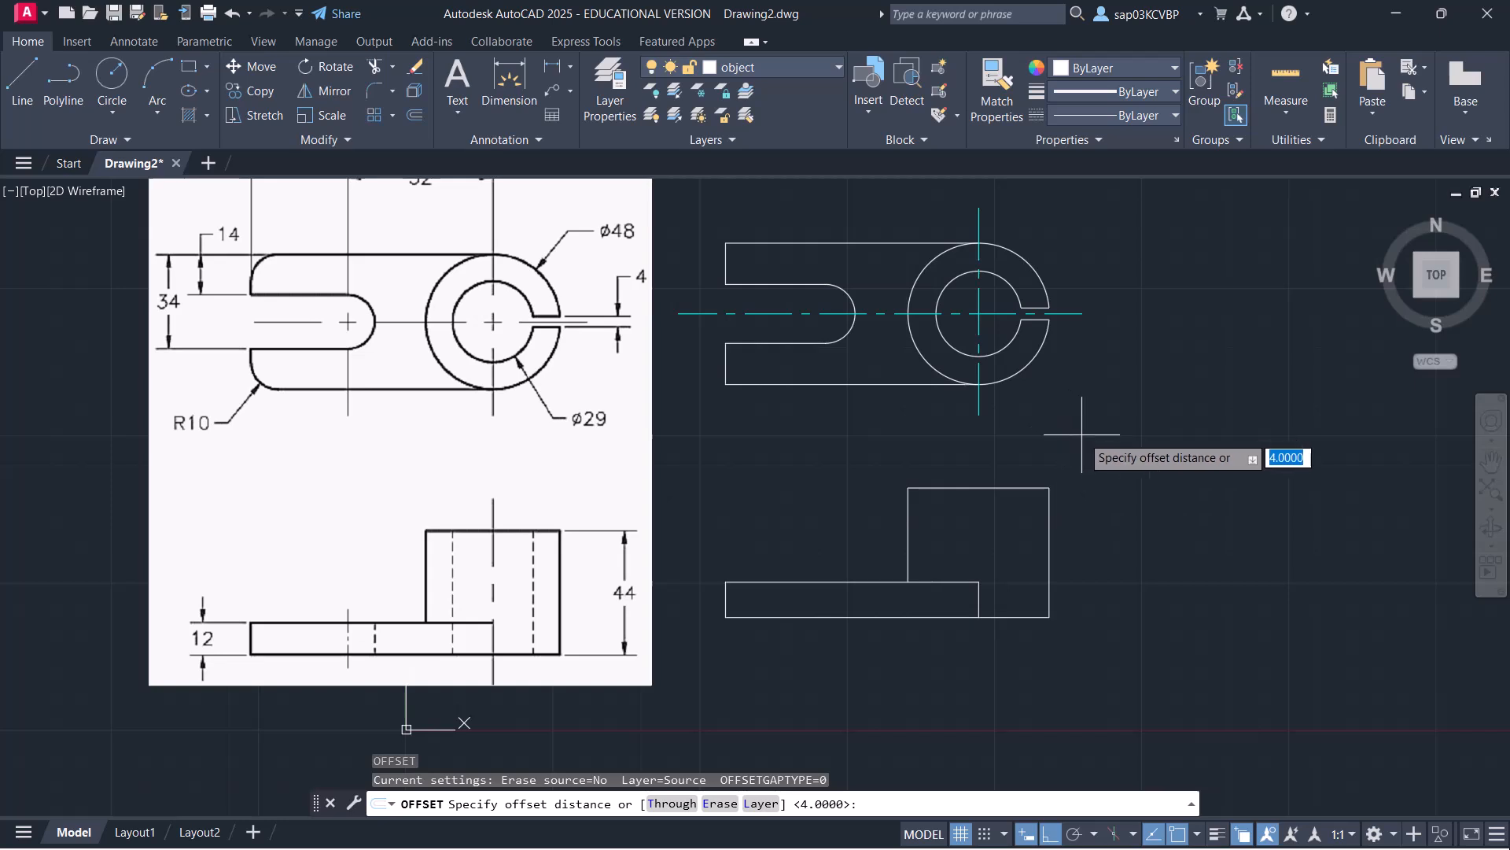
right_click(1088, 386)
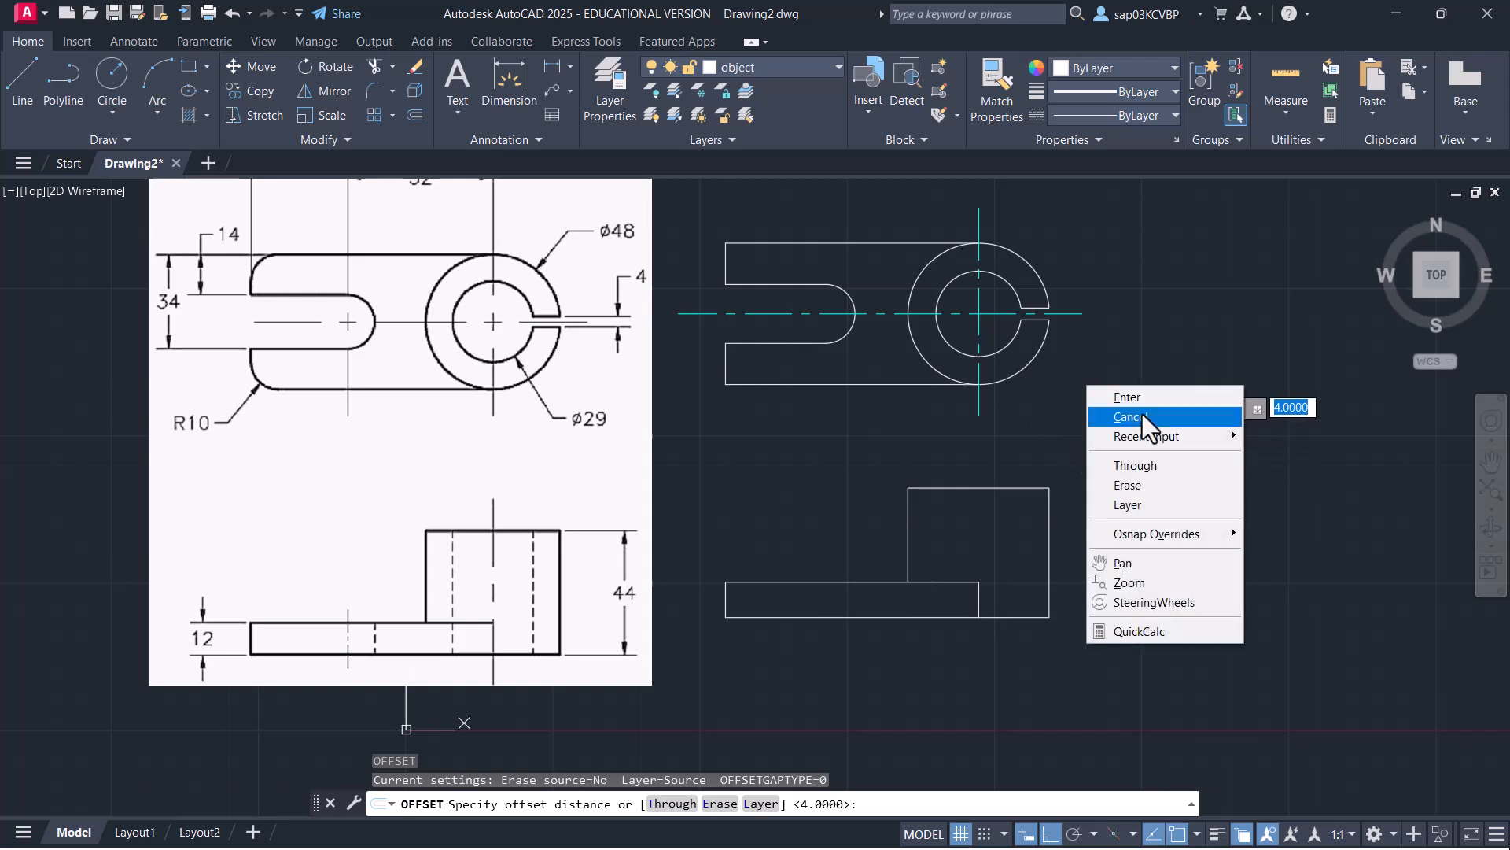
click(1150, 461)
click(1049, 532)
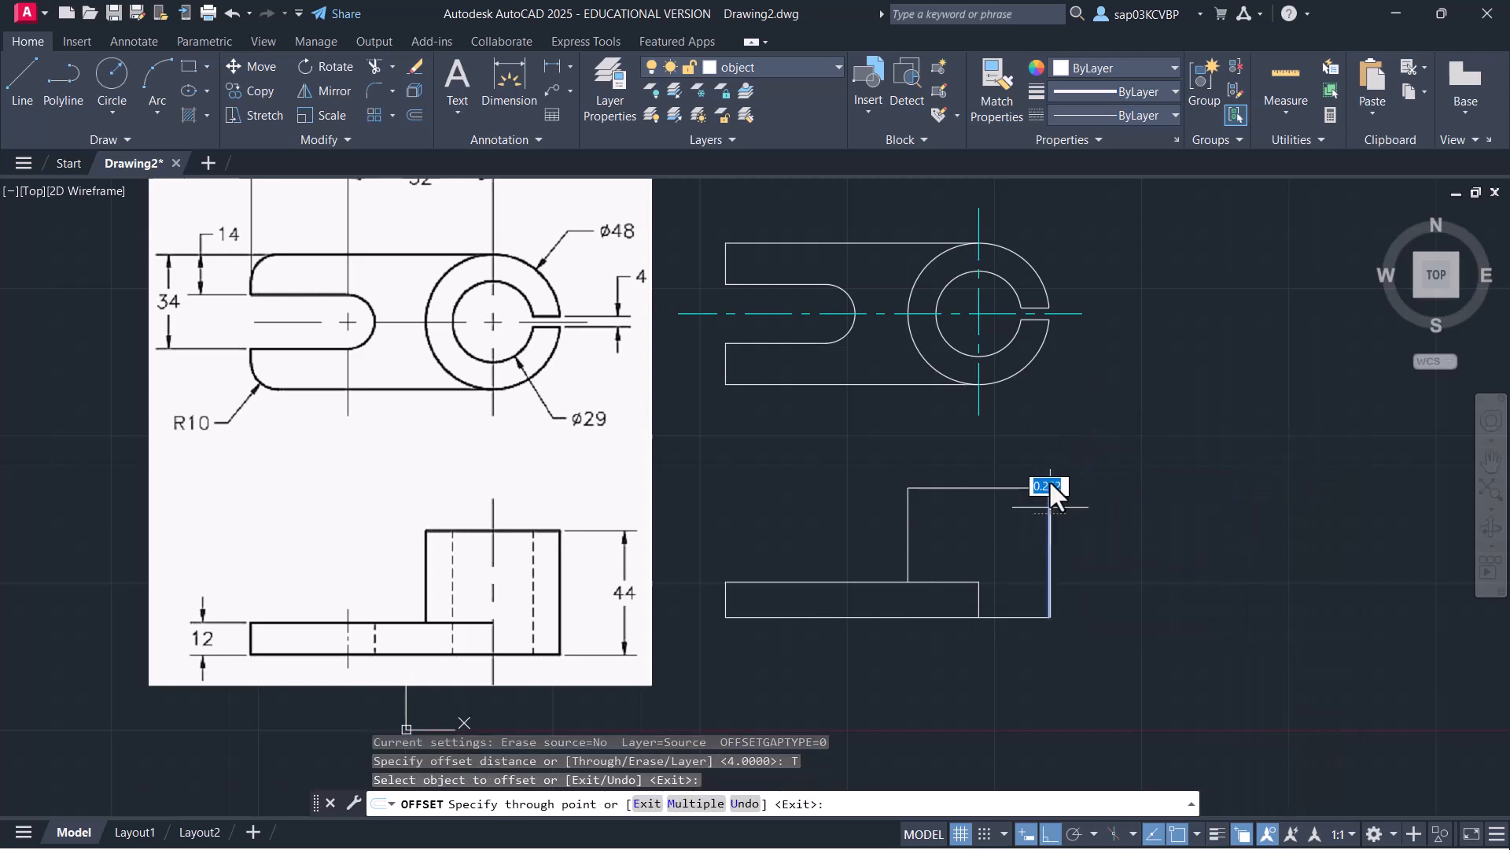
click(1022, 319)
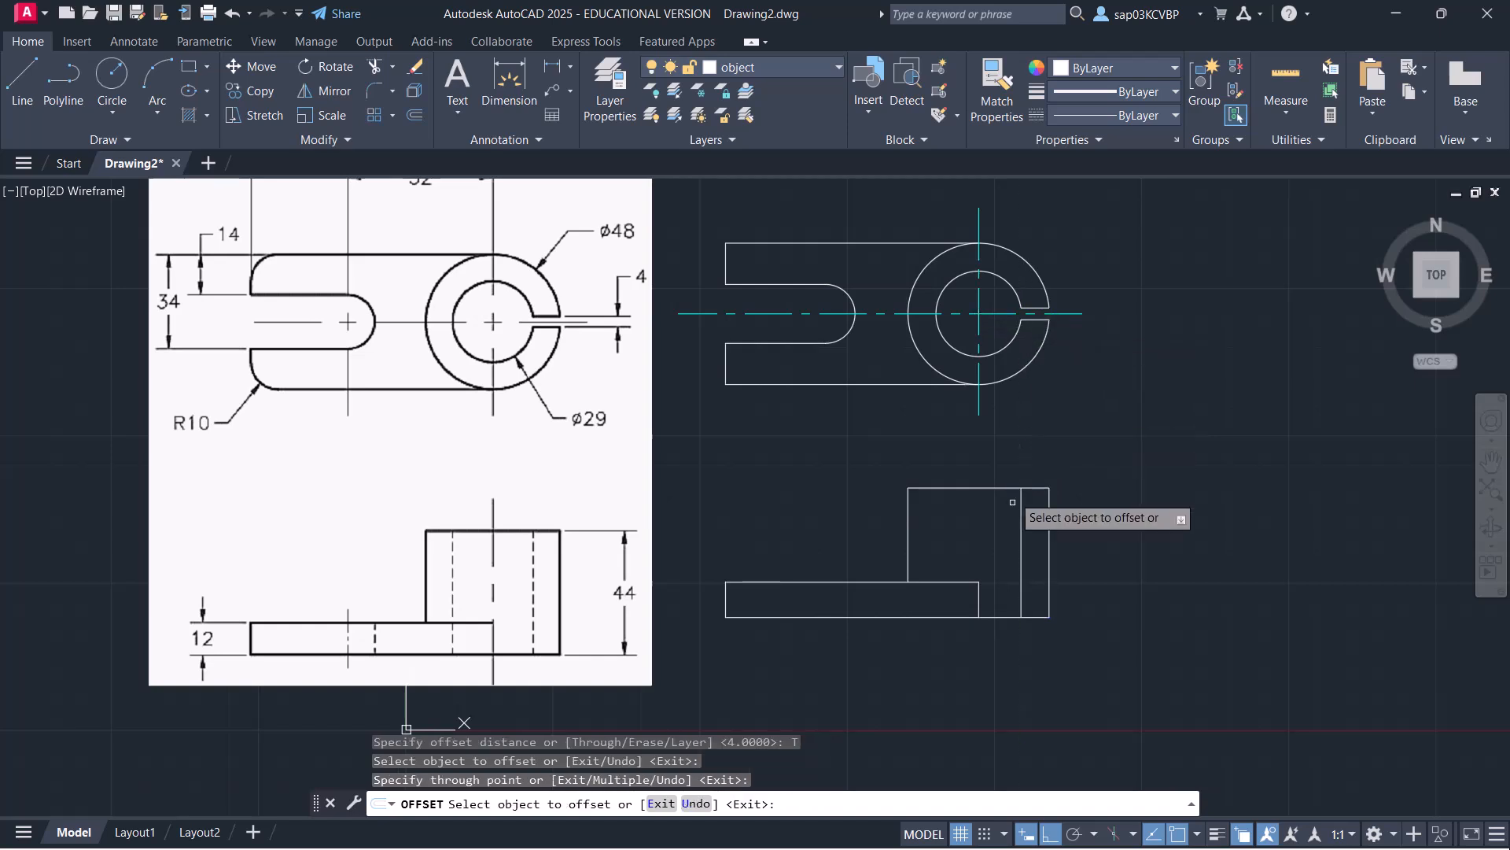
click(1022, 534)
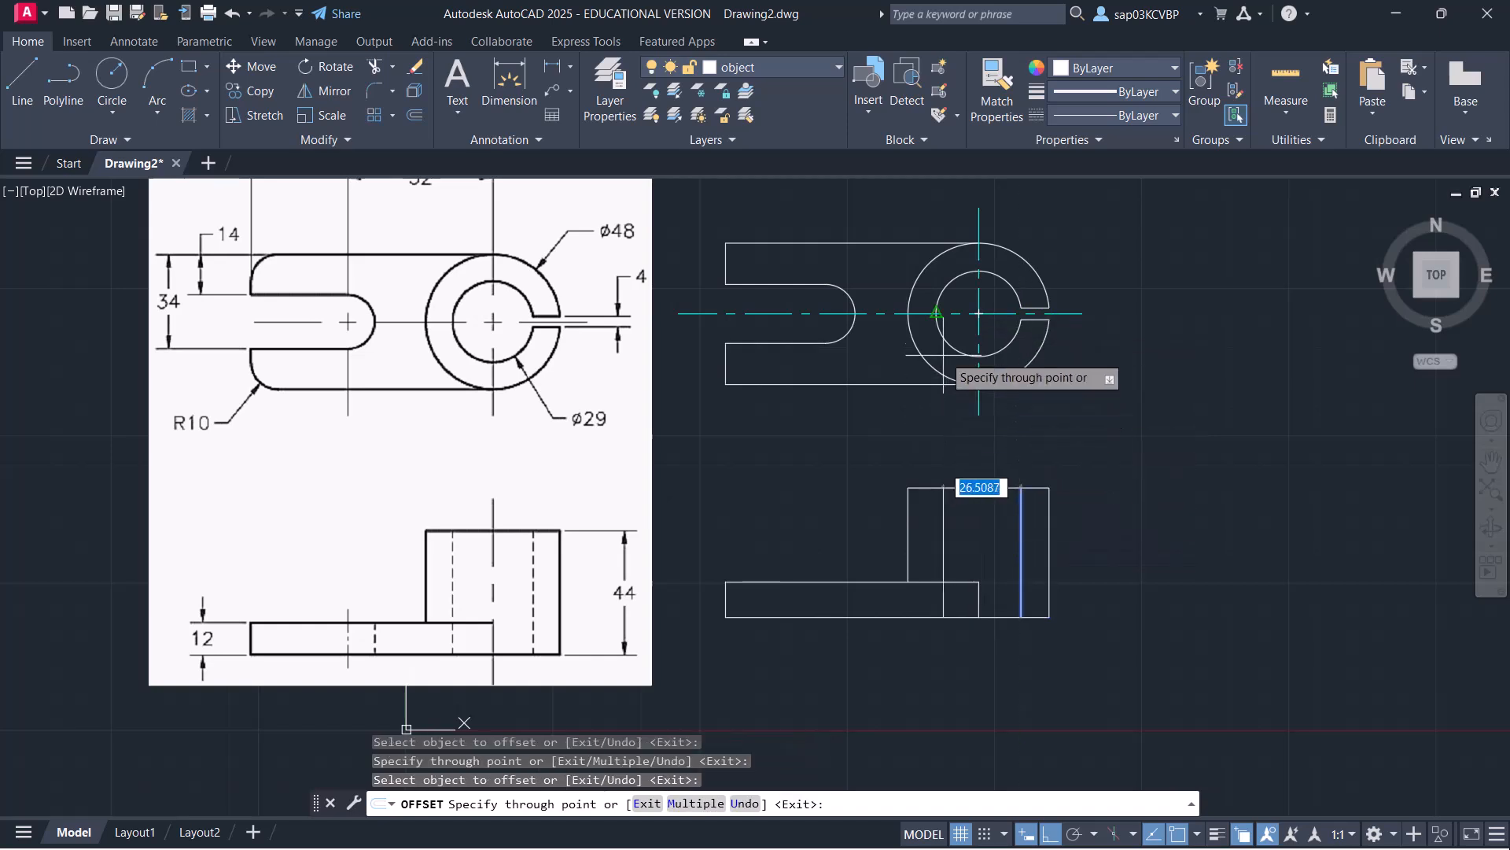
click(935, 313)
right_click(1072, 416)
click(1092, 430)
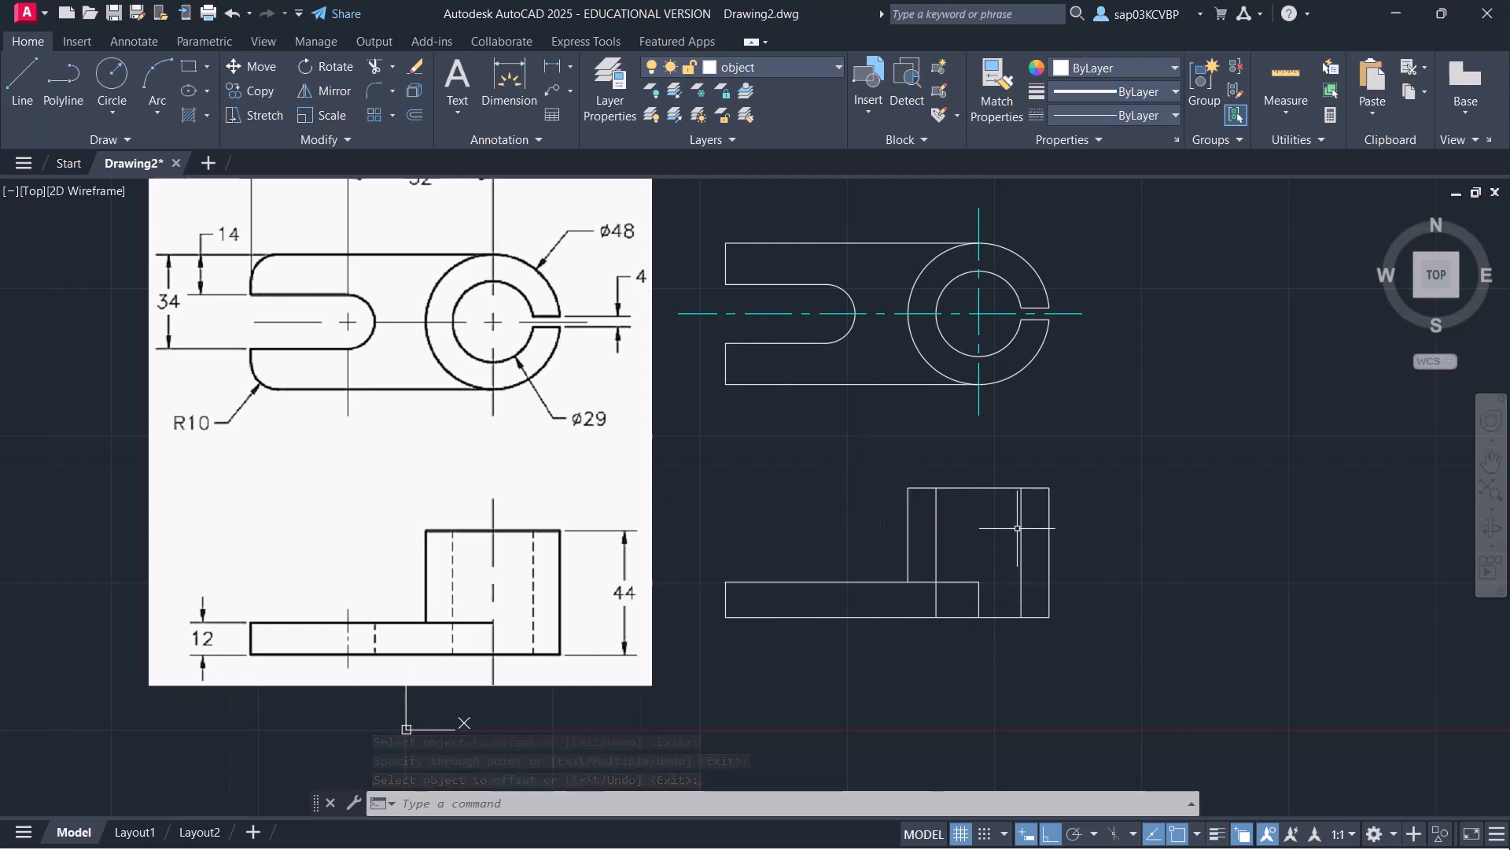
Move the two bore edge lines in the front view to the hidden layer
click(1029, 526)
click(917, 512)
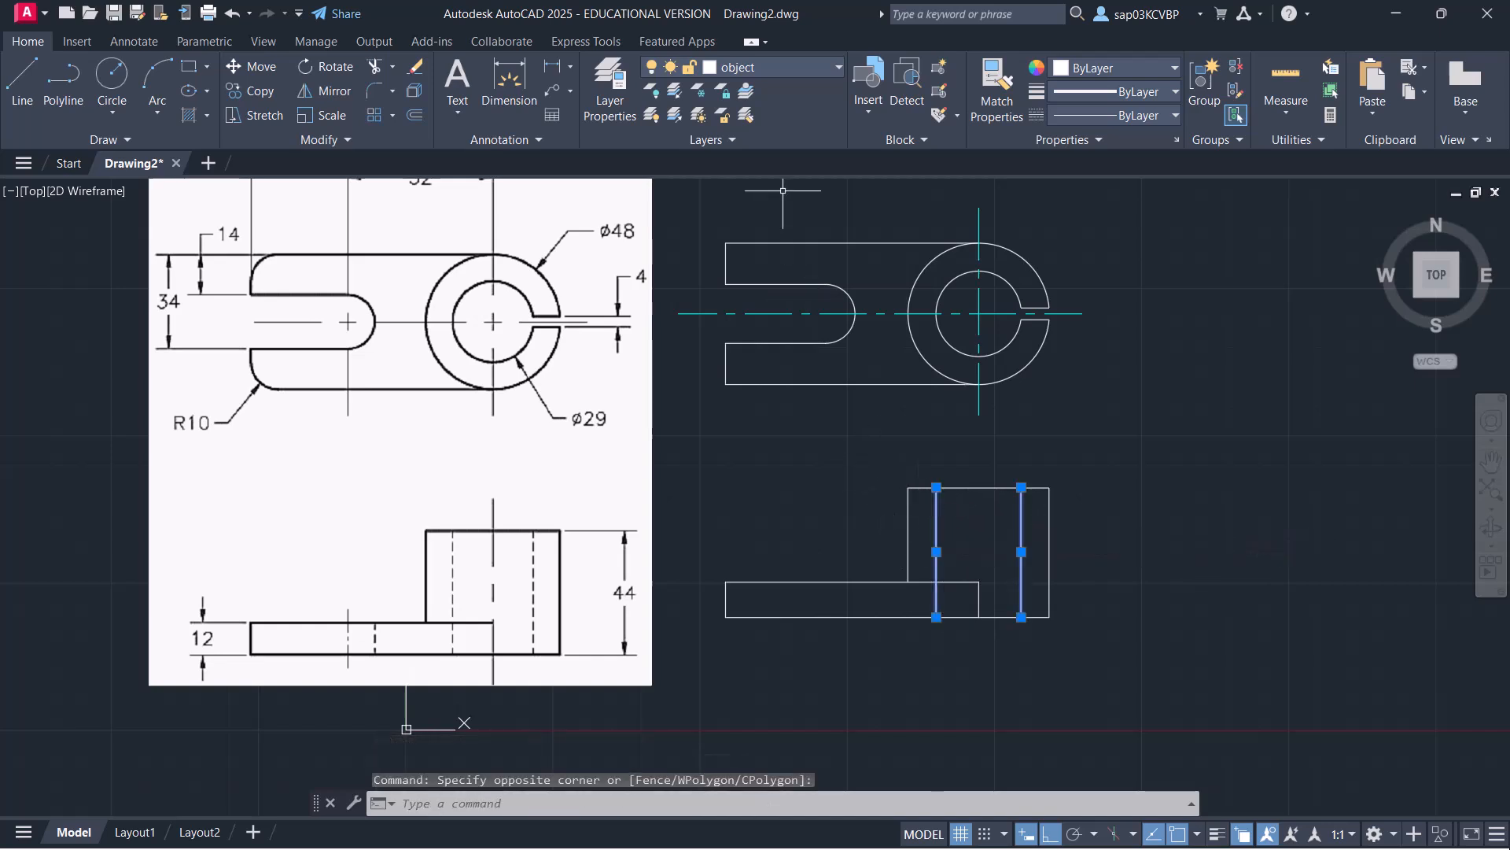
click(809, 69)
click(808, 156)
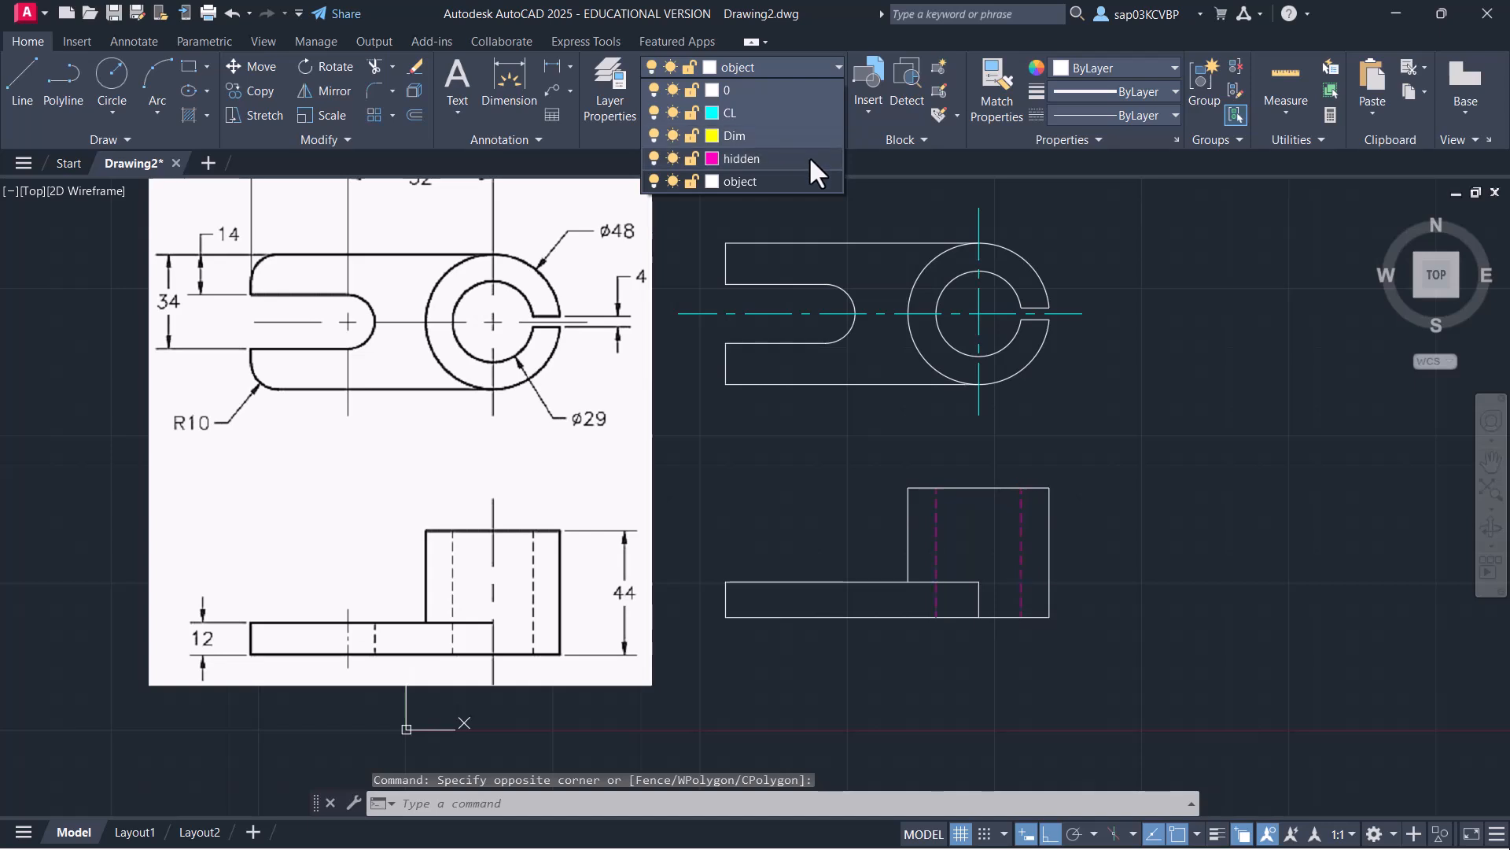
key(Escape)
key(Escape)
key(Escape)
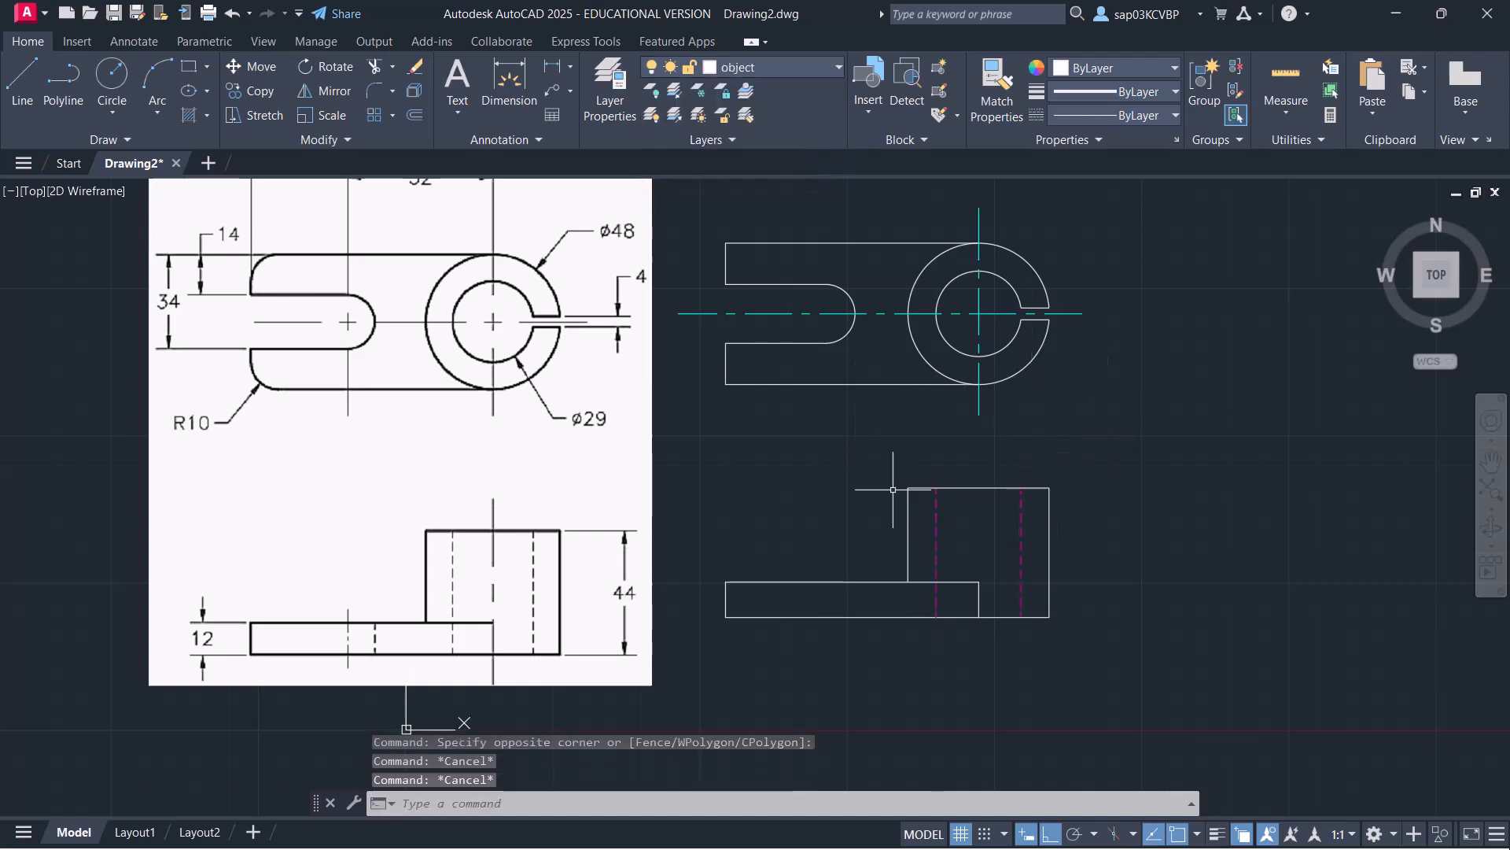
Make CL the current layer and add a centerline between the front-view cylinder's left and right edges
click(775, 70)
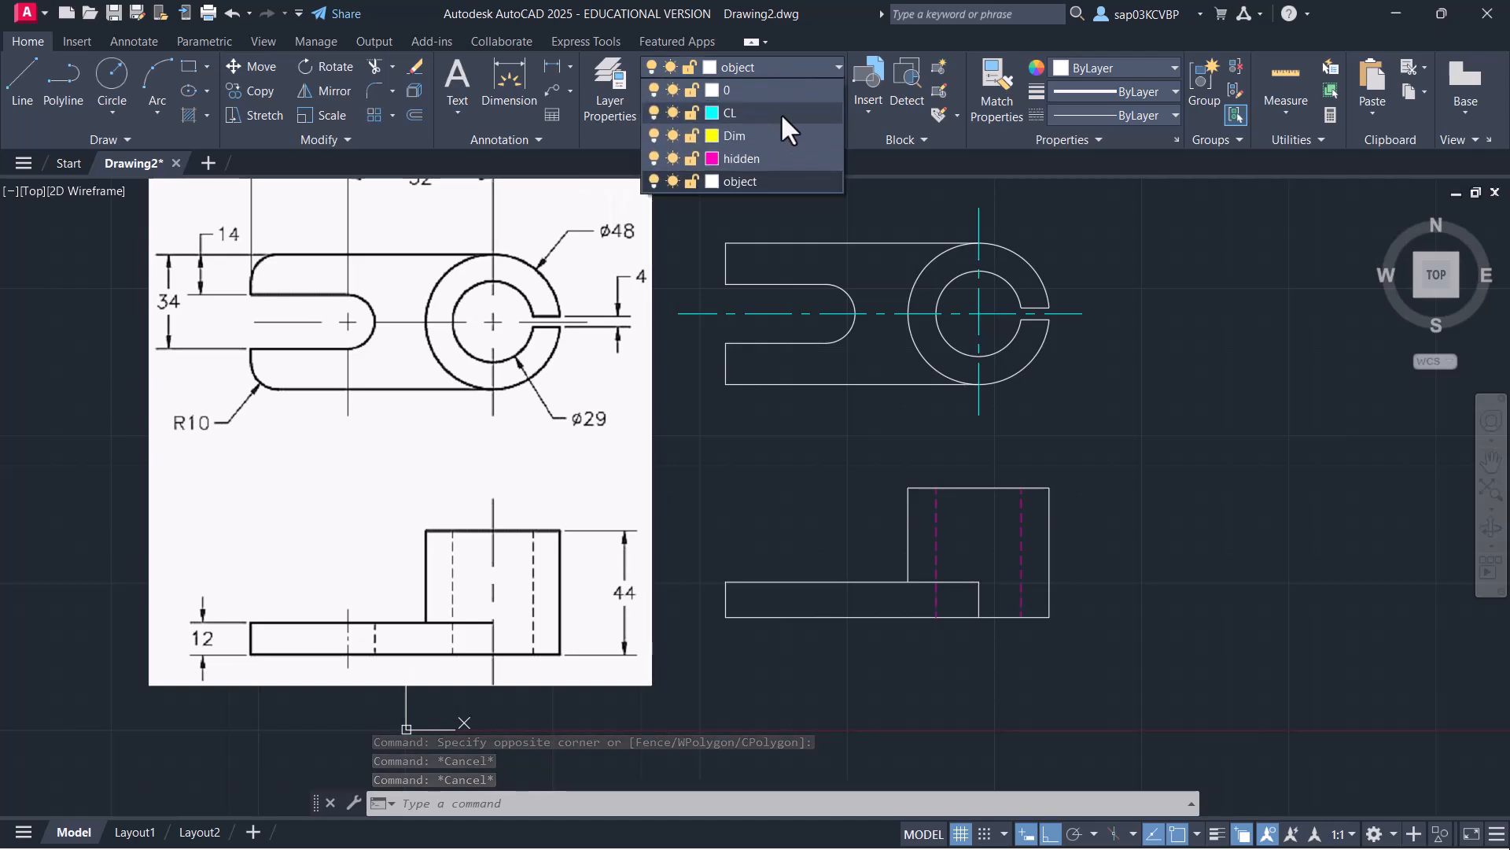
click(783, 115)
click(134, 42)
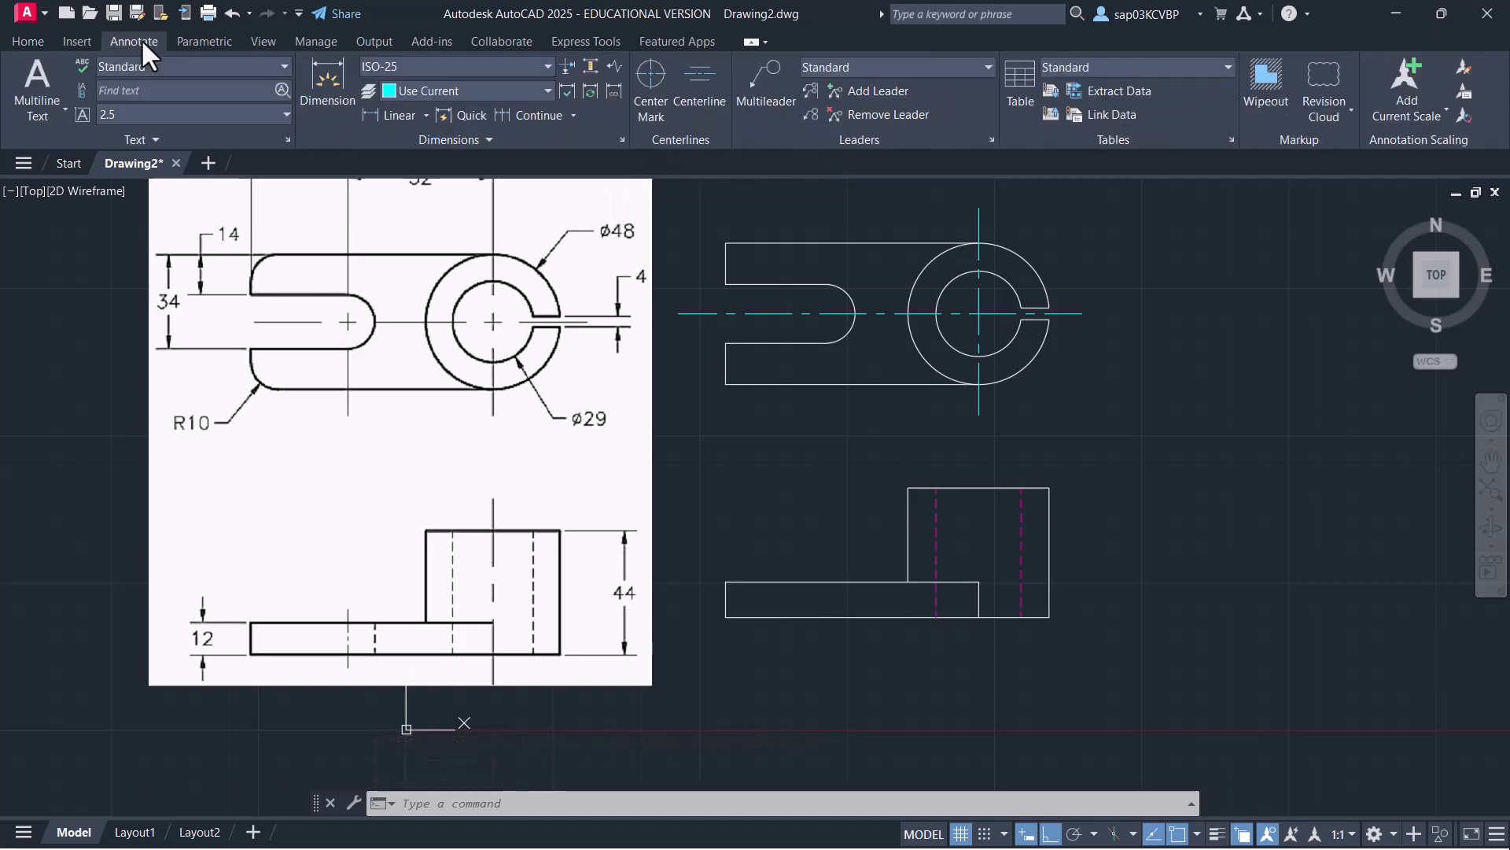
click(698, 75)
click(908, 547)
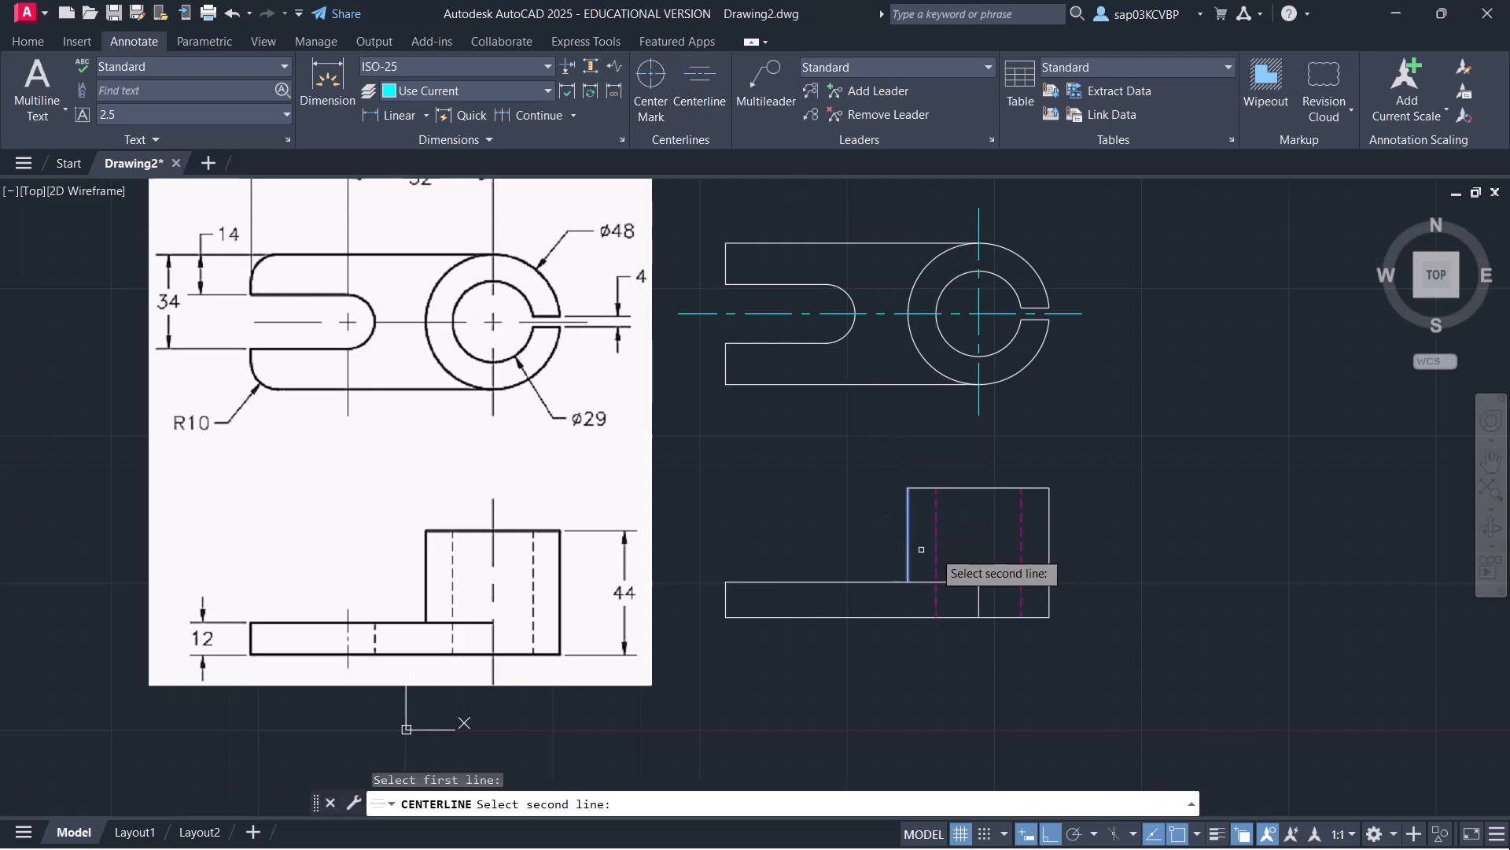
click(1051, 542)
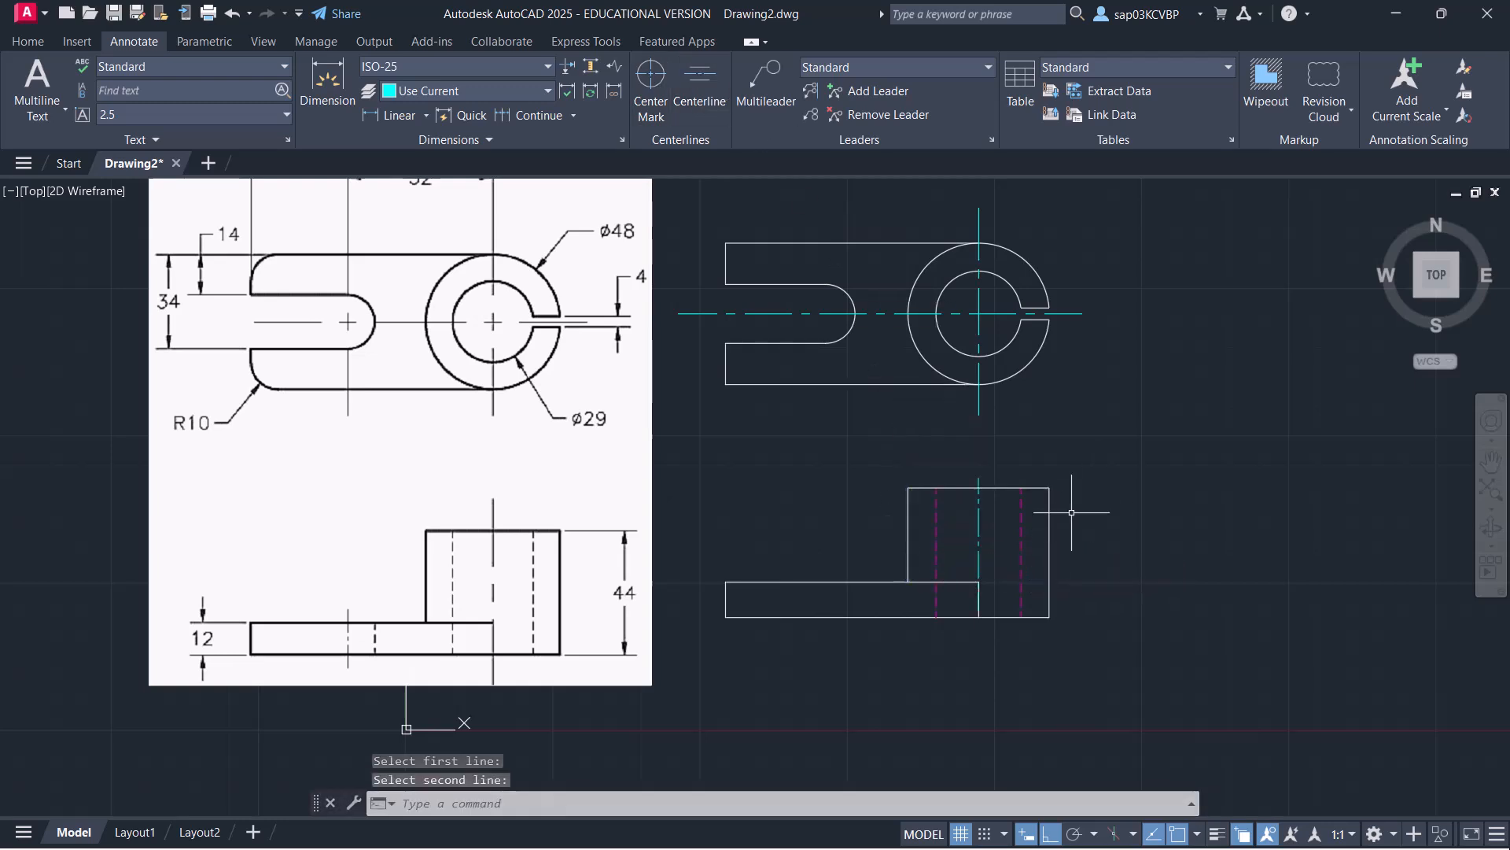
Stretch the lower end of the cylinder's centerline down past the bottom edge of the front view
scroll(999, 548, up, 2)
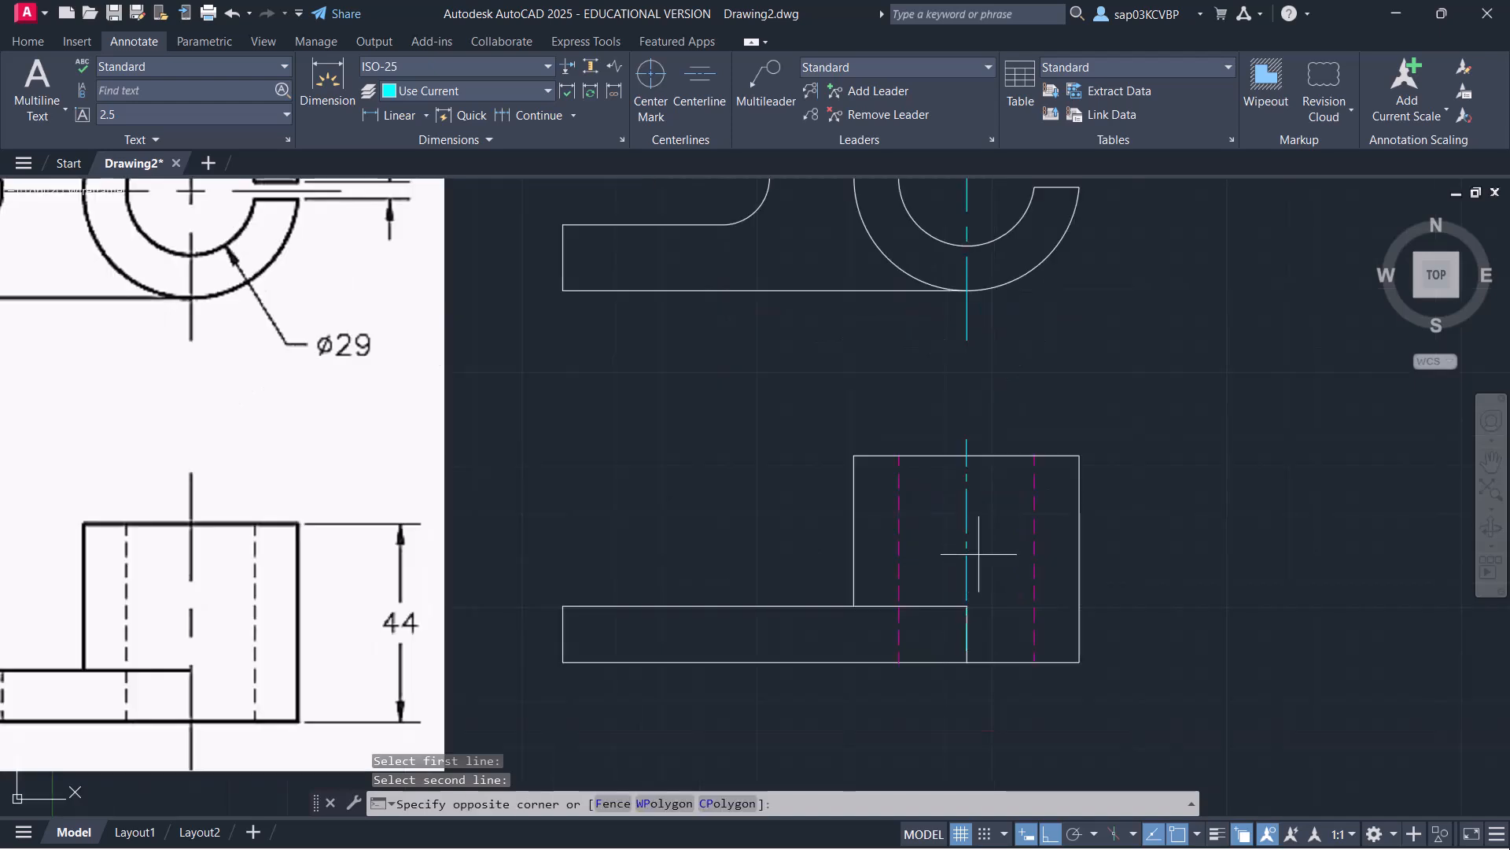
click(997, 543)
click(947, 573)
click(967, 650)
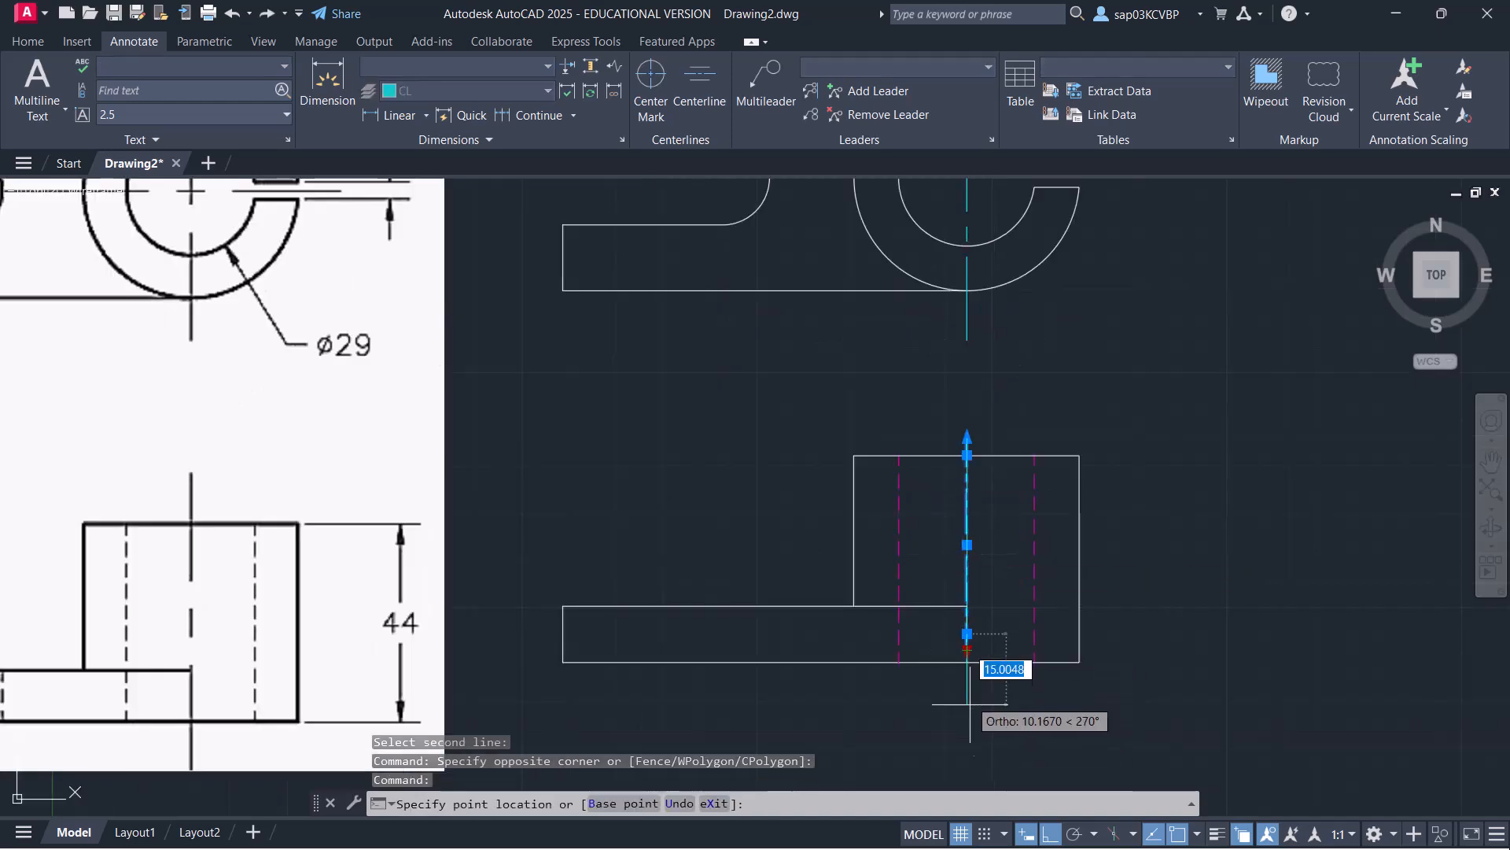
click(969, 736)
key(Escape)
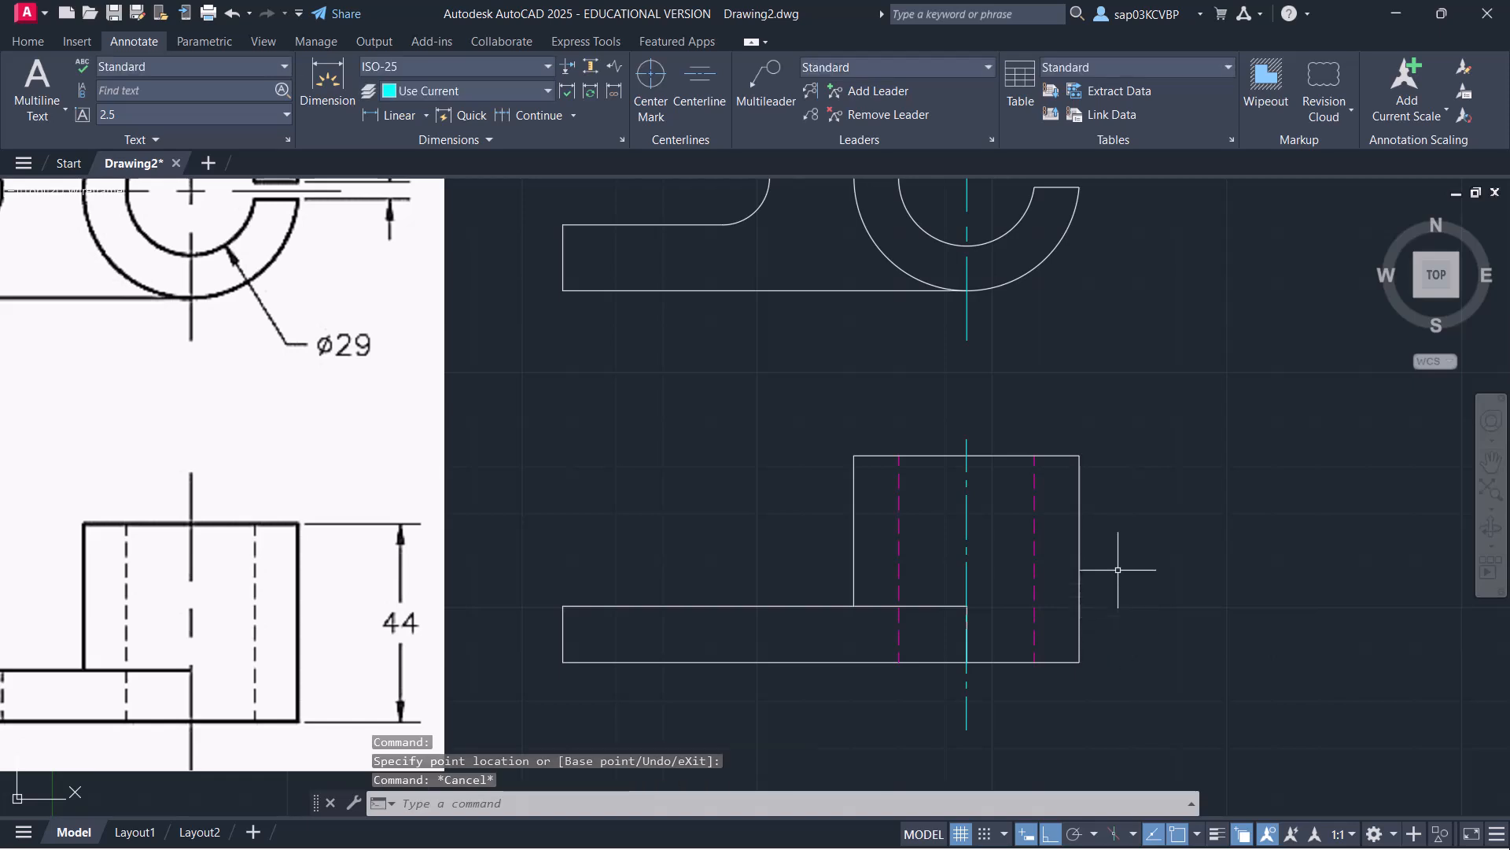
Add a center mark to the slot's rounded end arc in the top view
scroll(1112, 573, down, 3)
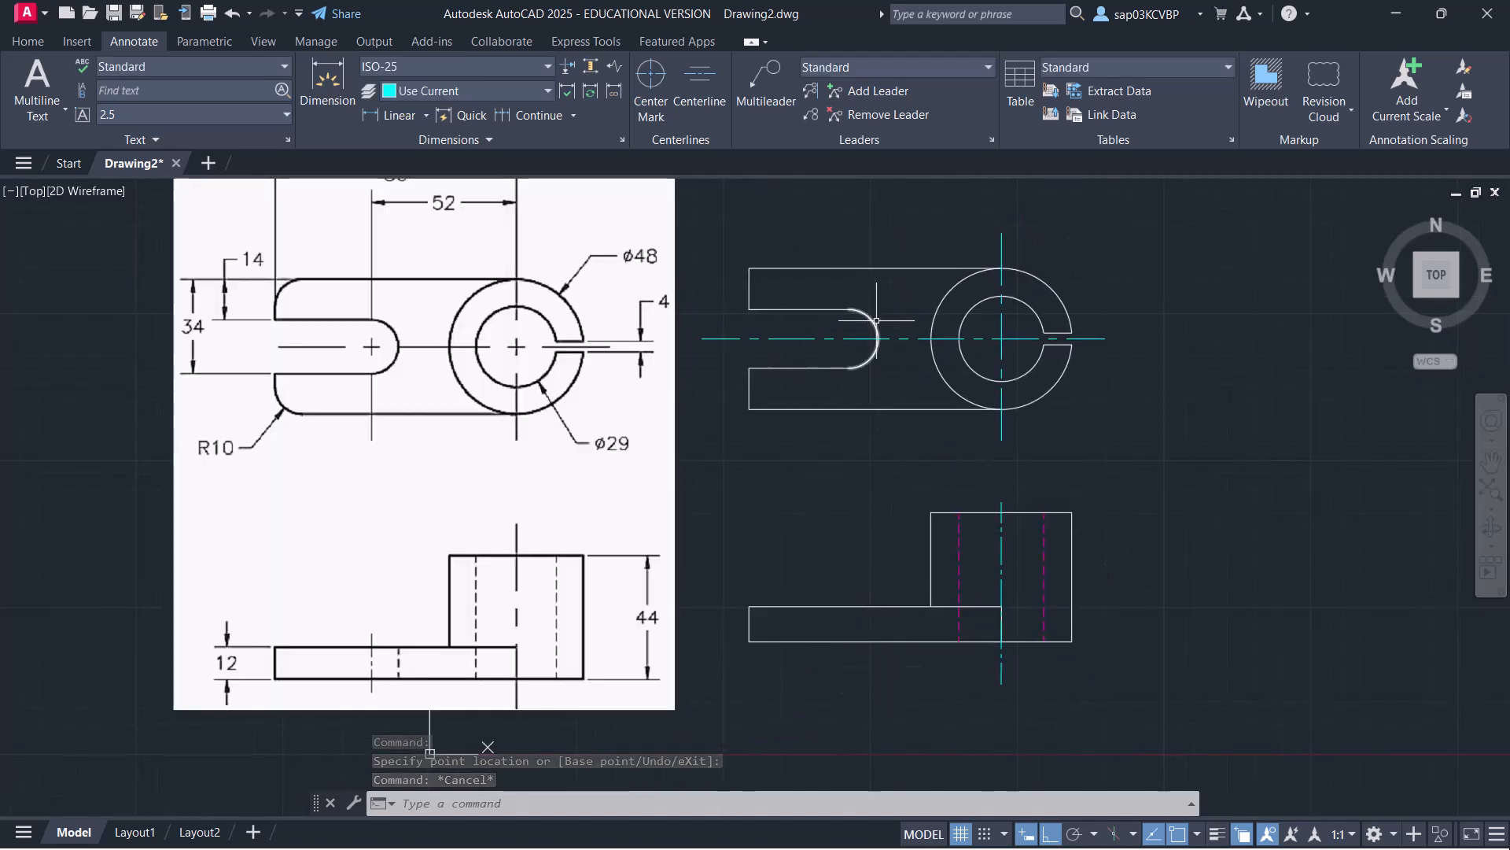
click(645, 103)
click(872, 321)
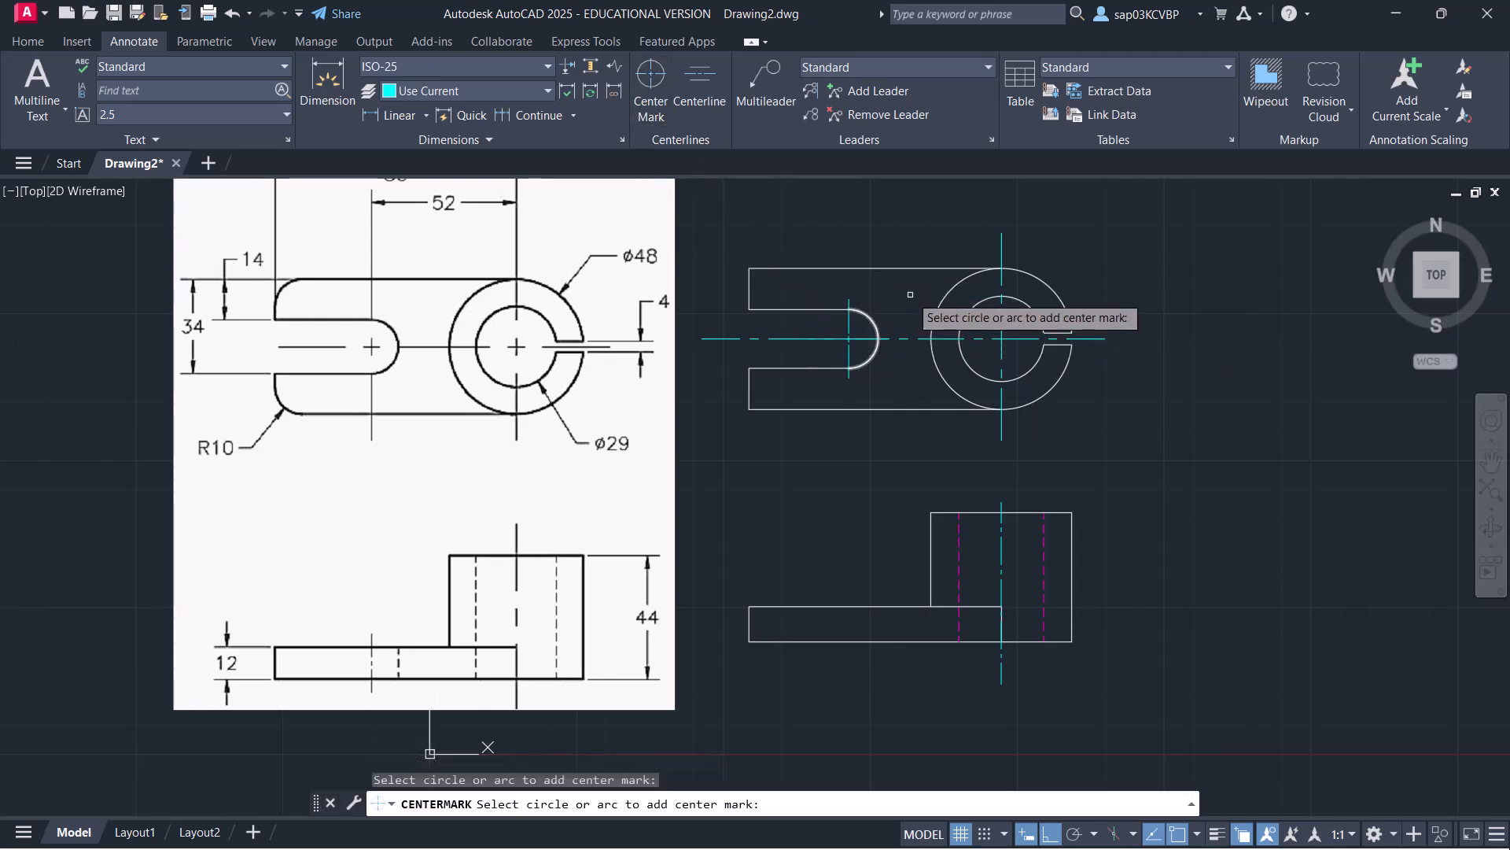
key(Return)
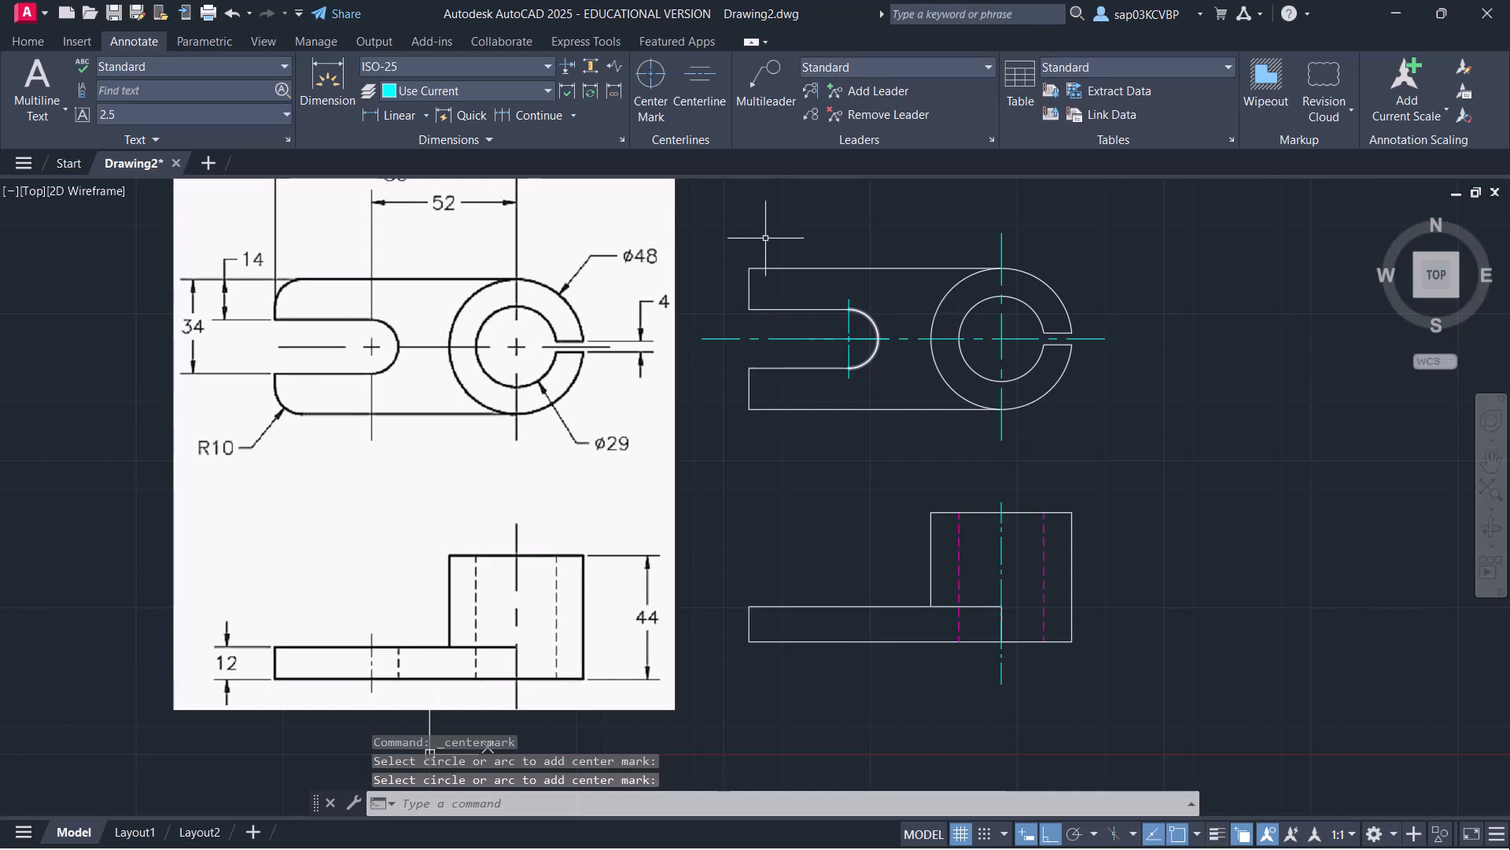
Make hidden the current layer and draw a 12-long vertical line down through the base, aligned with the slot arc's rightmost point
click(31, 39)
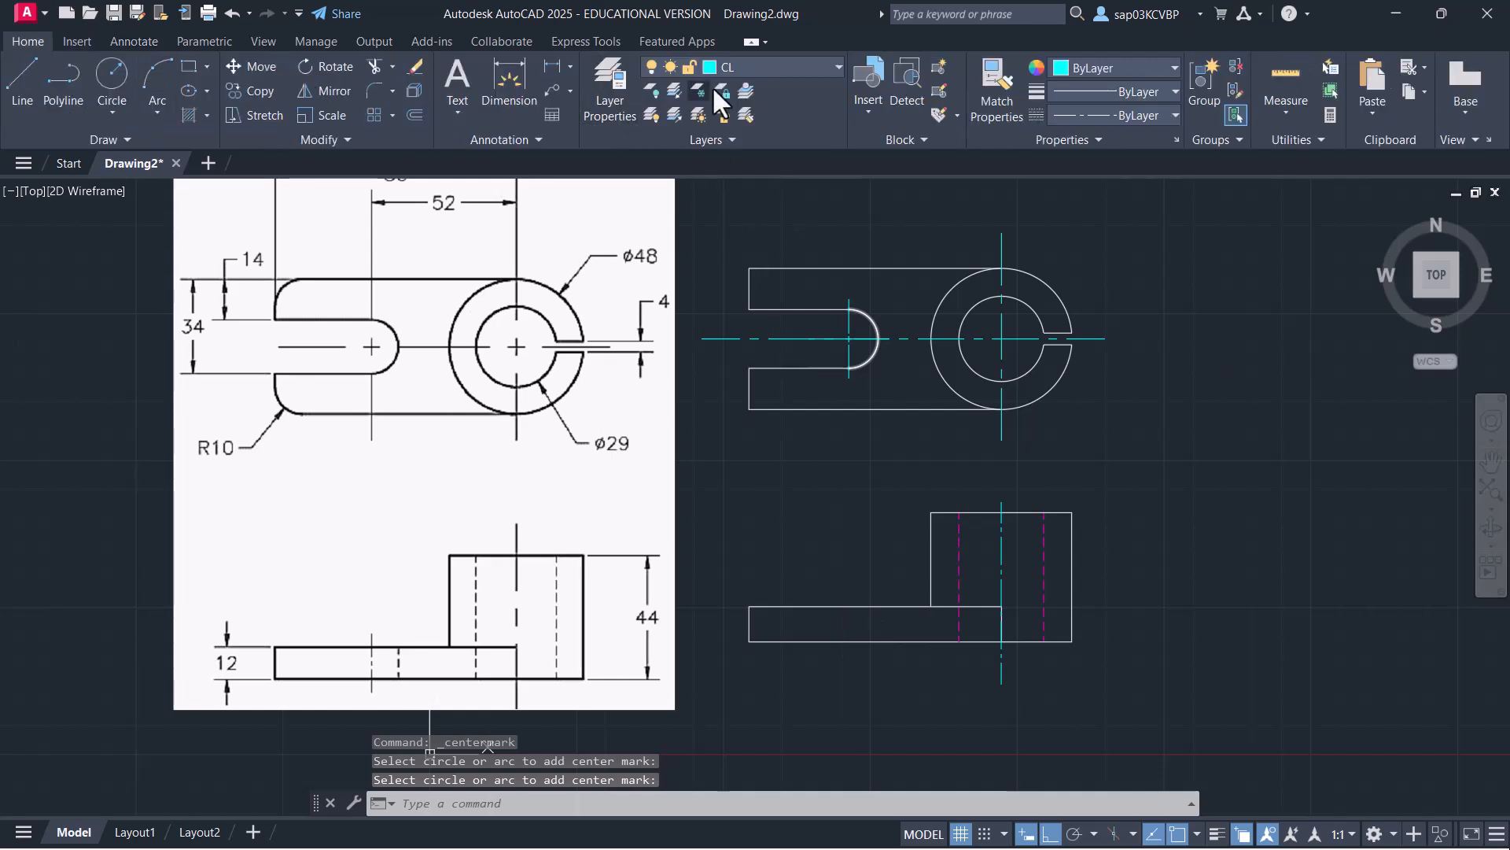
click(761, 79)
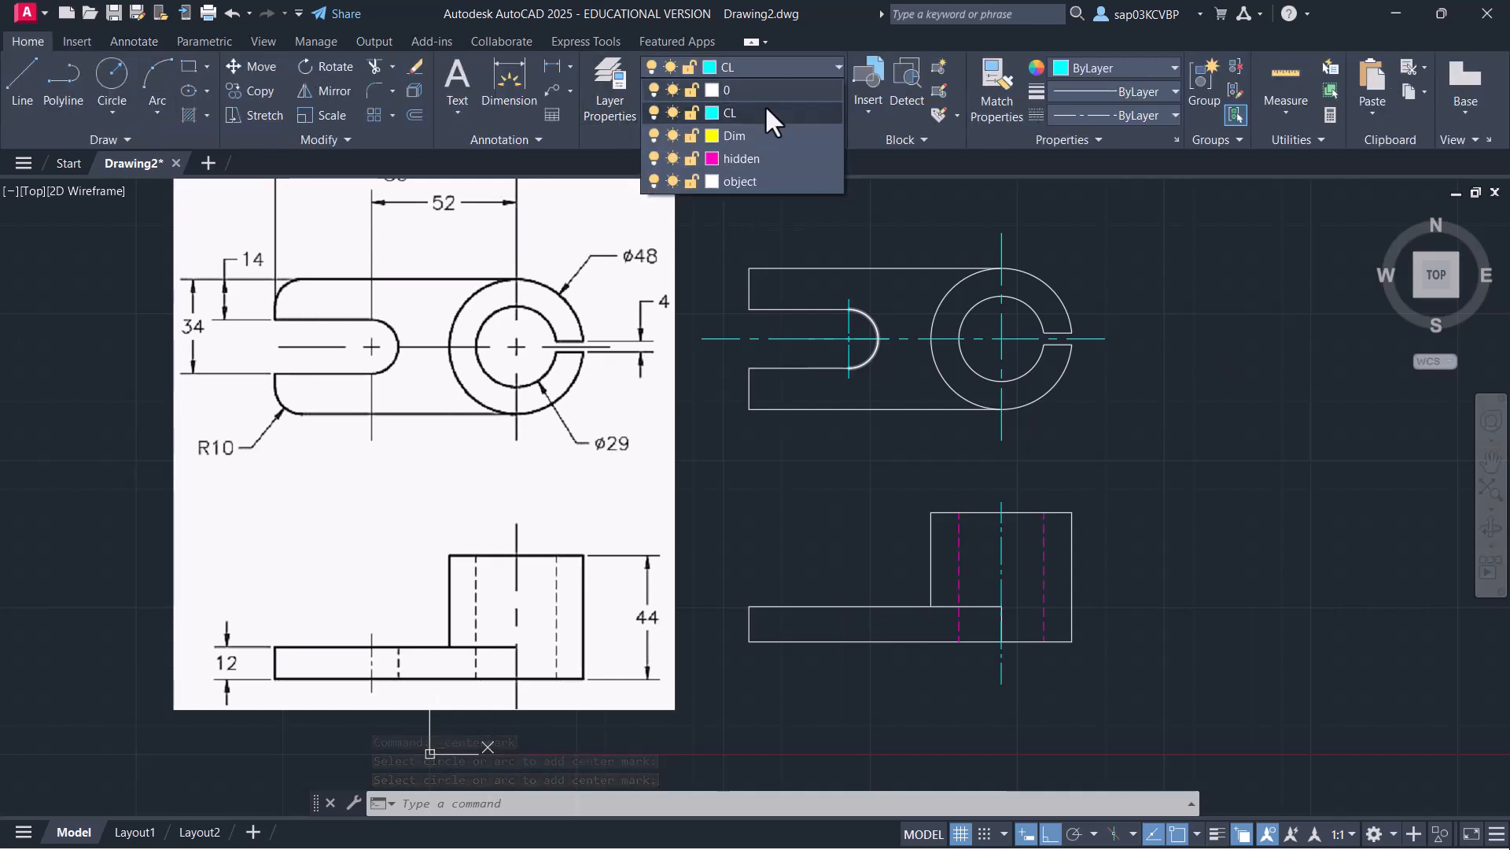
click(756, 158)
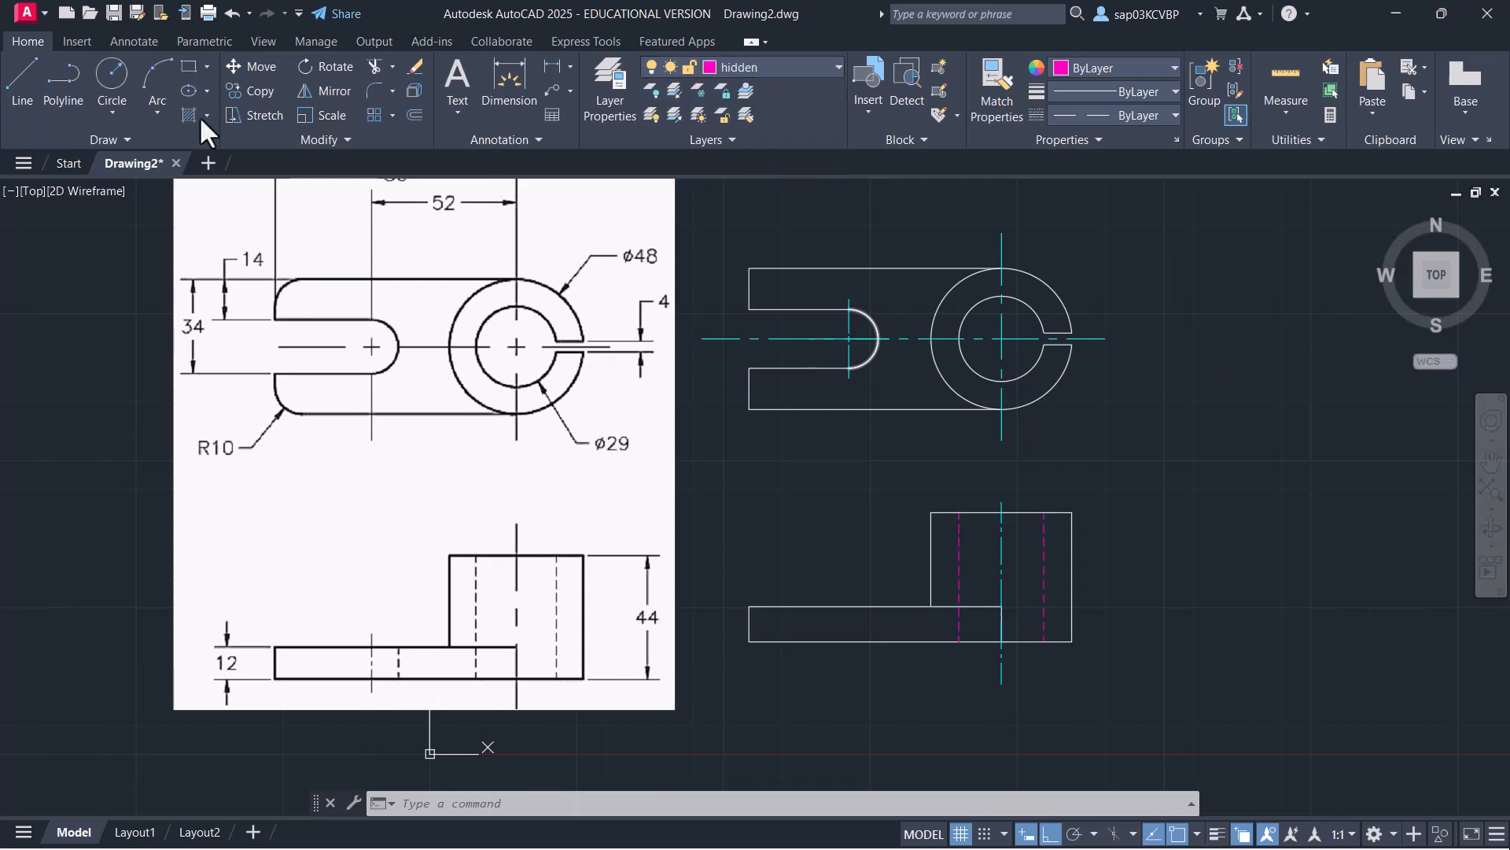
click(24, 77)
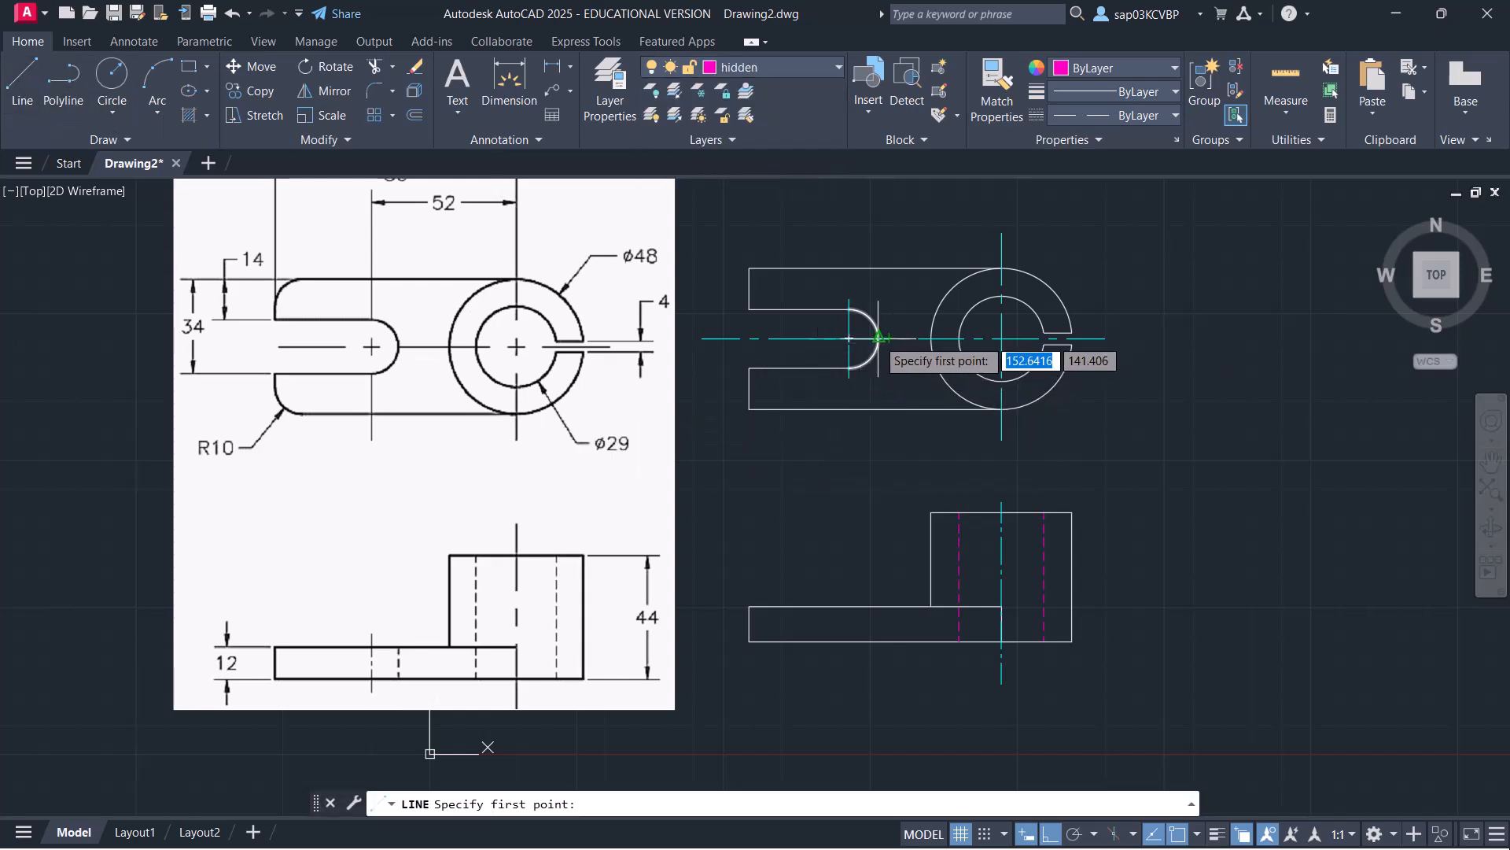
click(878, 606)
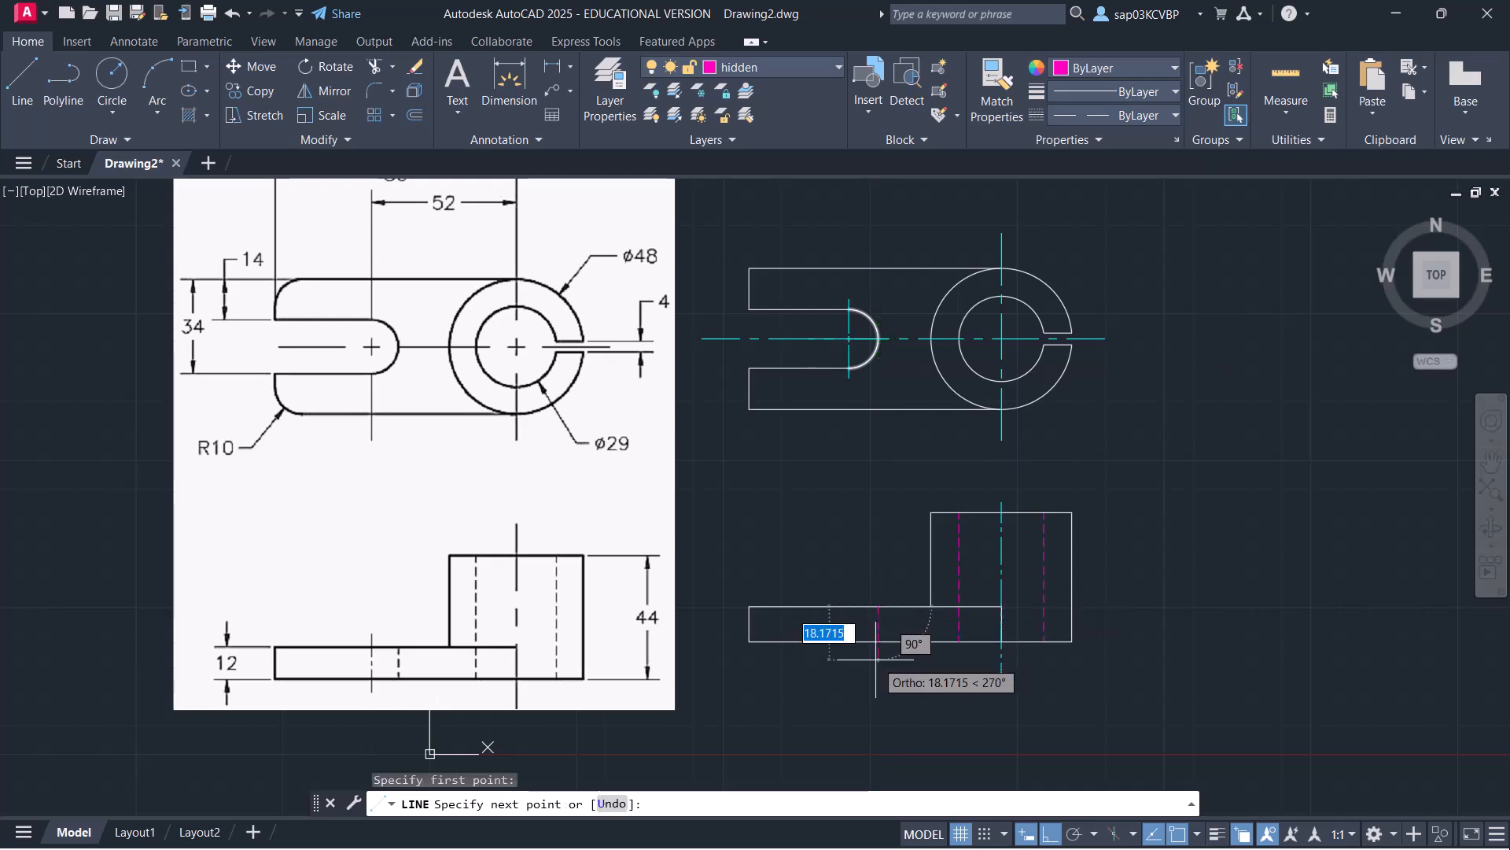
text(12)
key(Return)
key(Return)
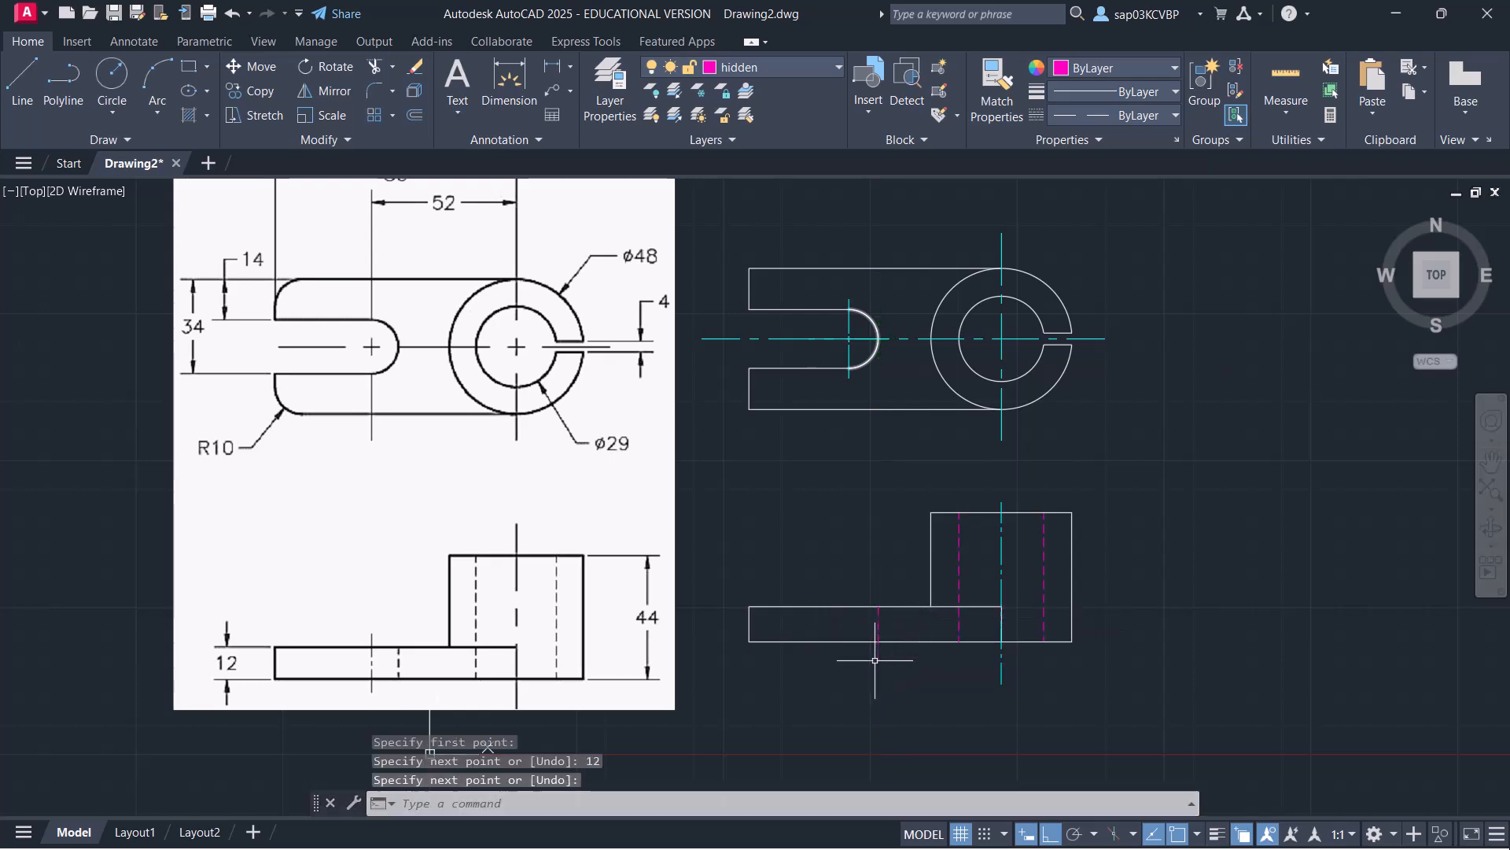
Make CL the current layer and draw a vertical centerline through the front-view base, aligned with the slot arc's center and overhanging both edges
click(789, 66)
click(771, 118)
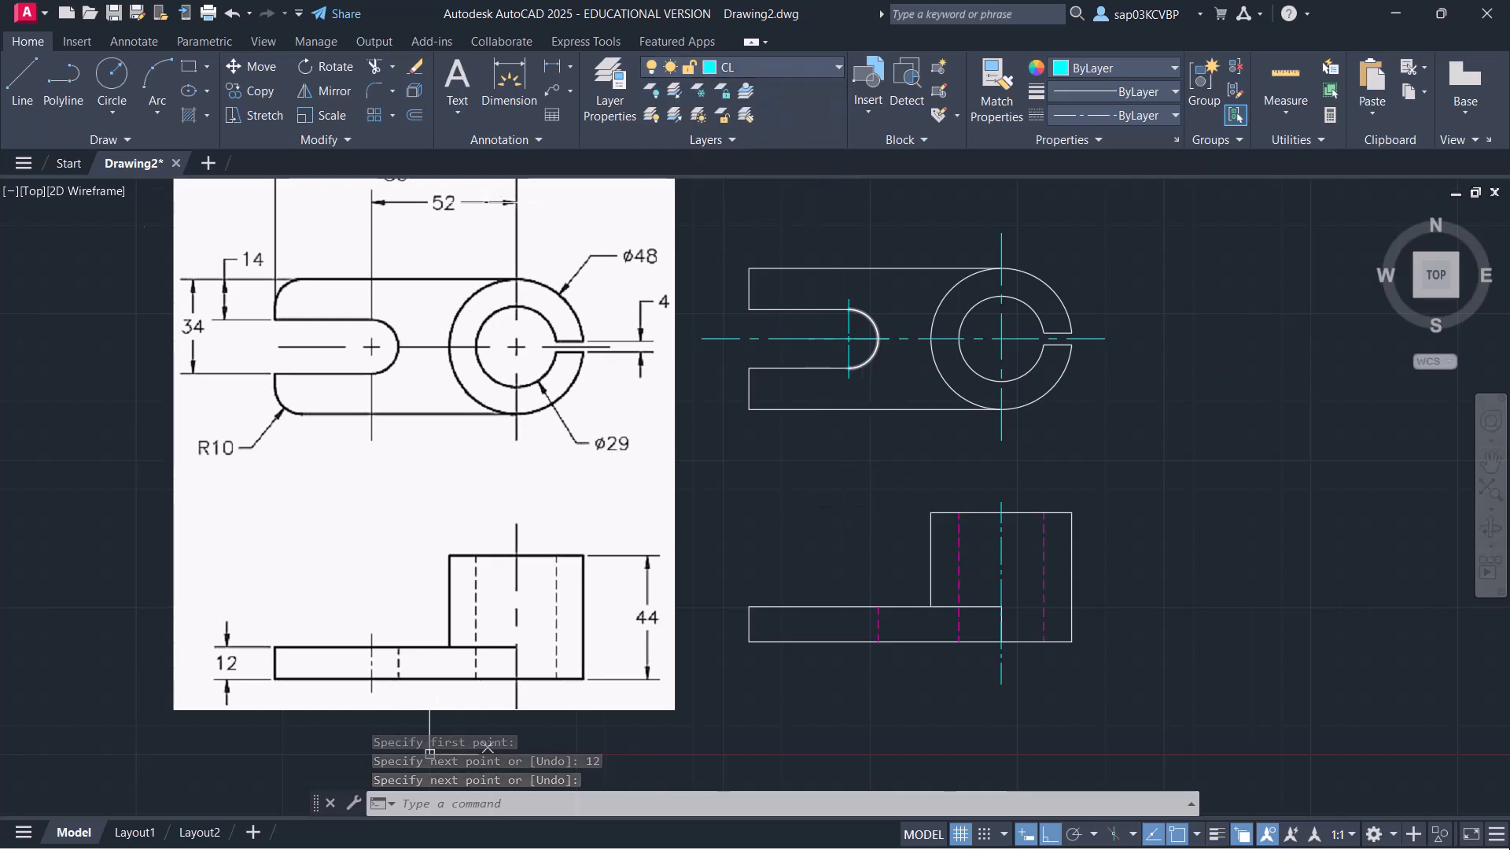
click(23, 85)
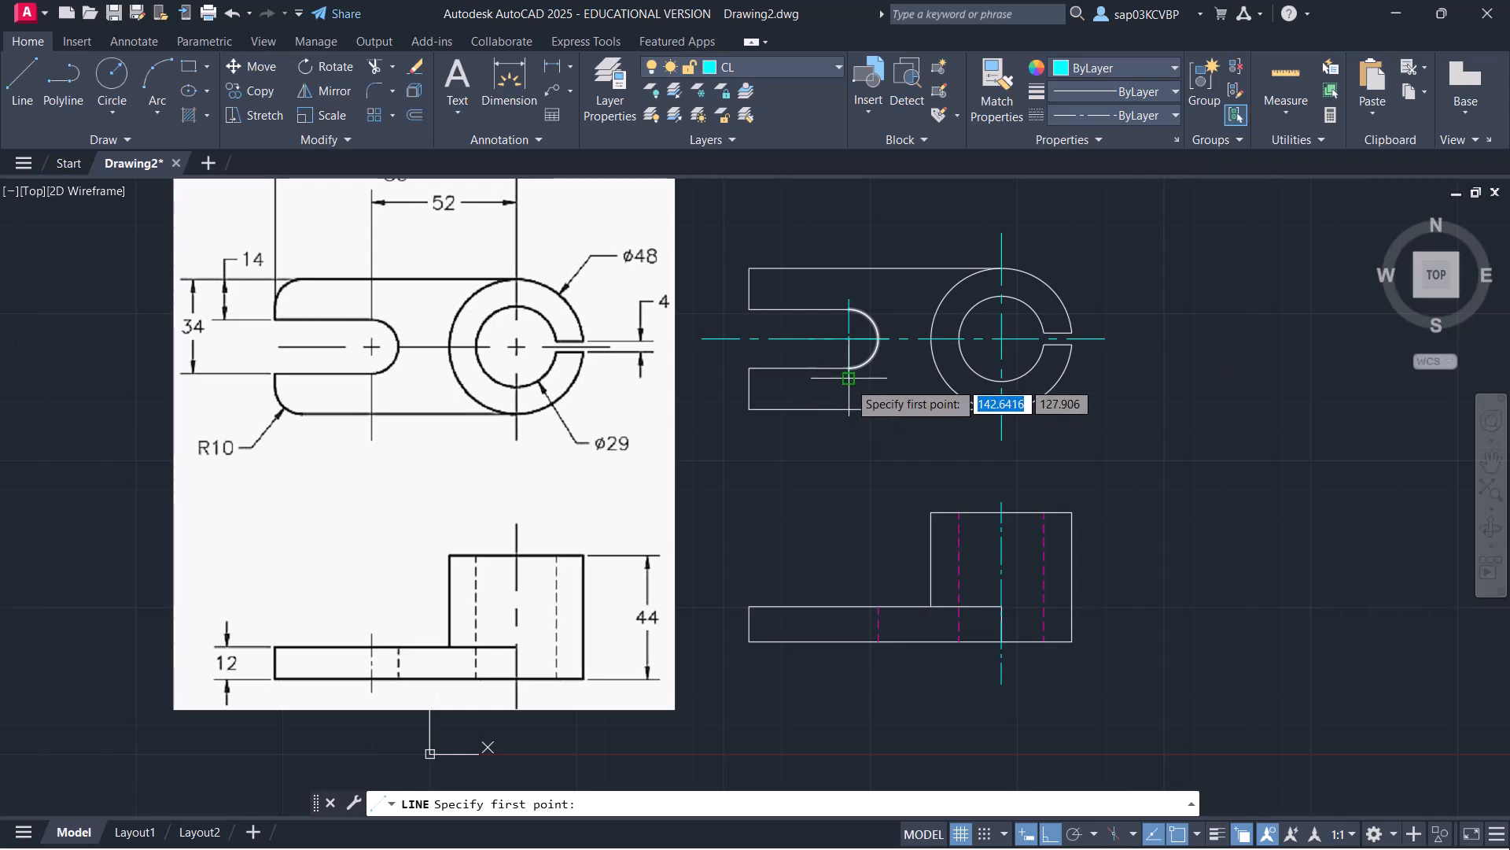
click(850, 586)
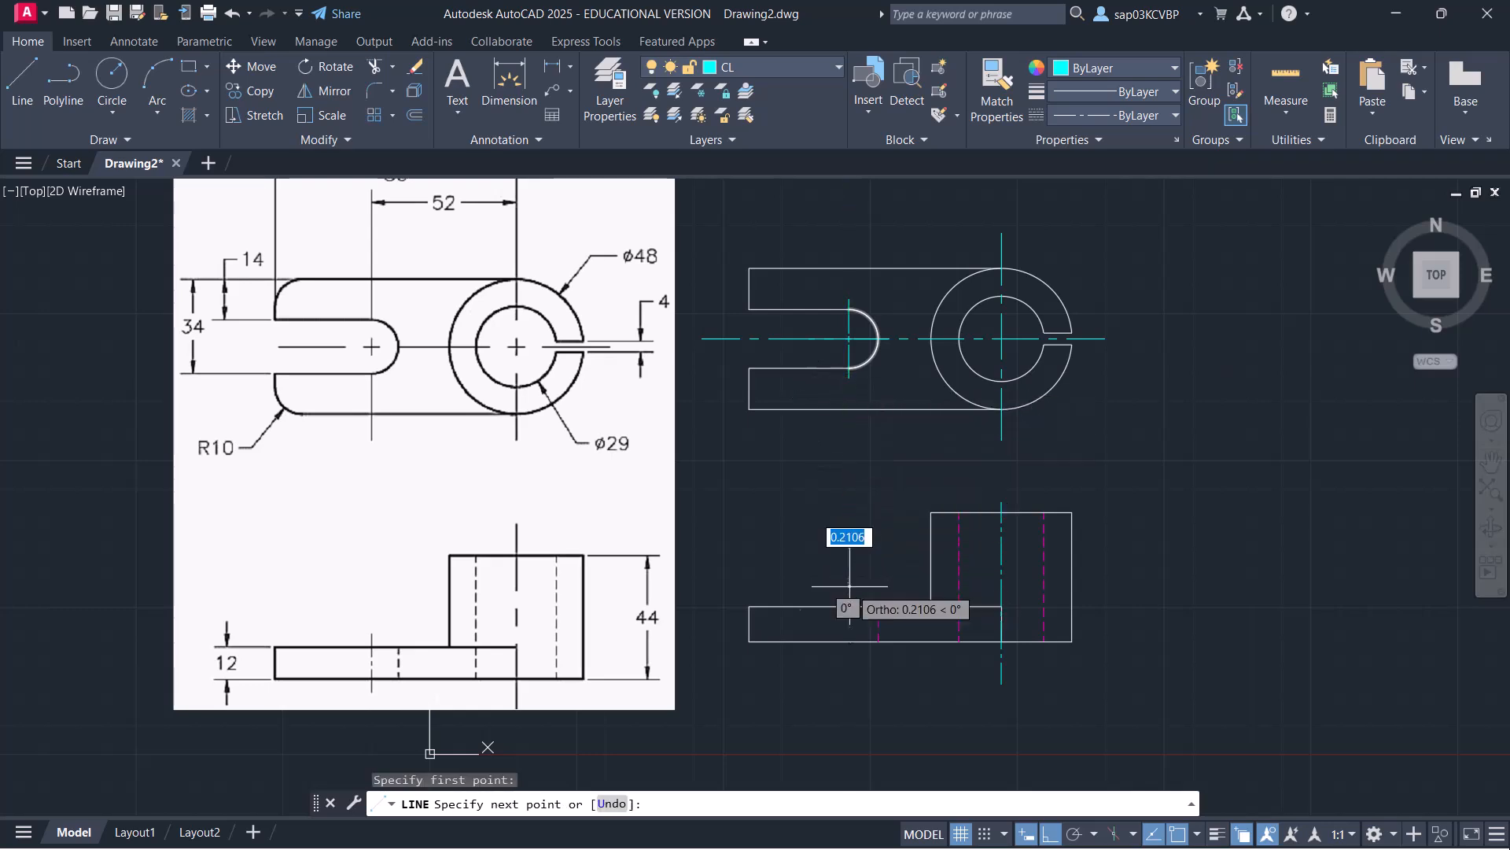
right_click(875, 470)
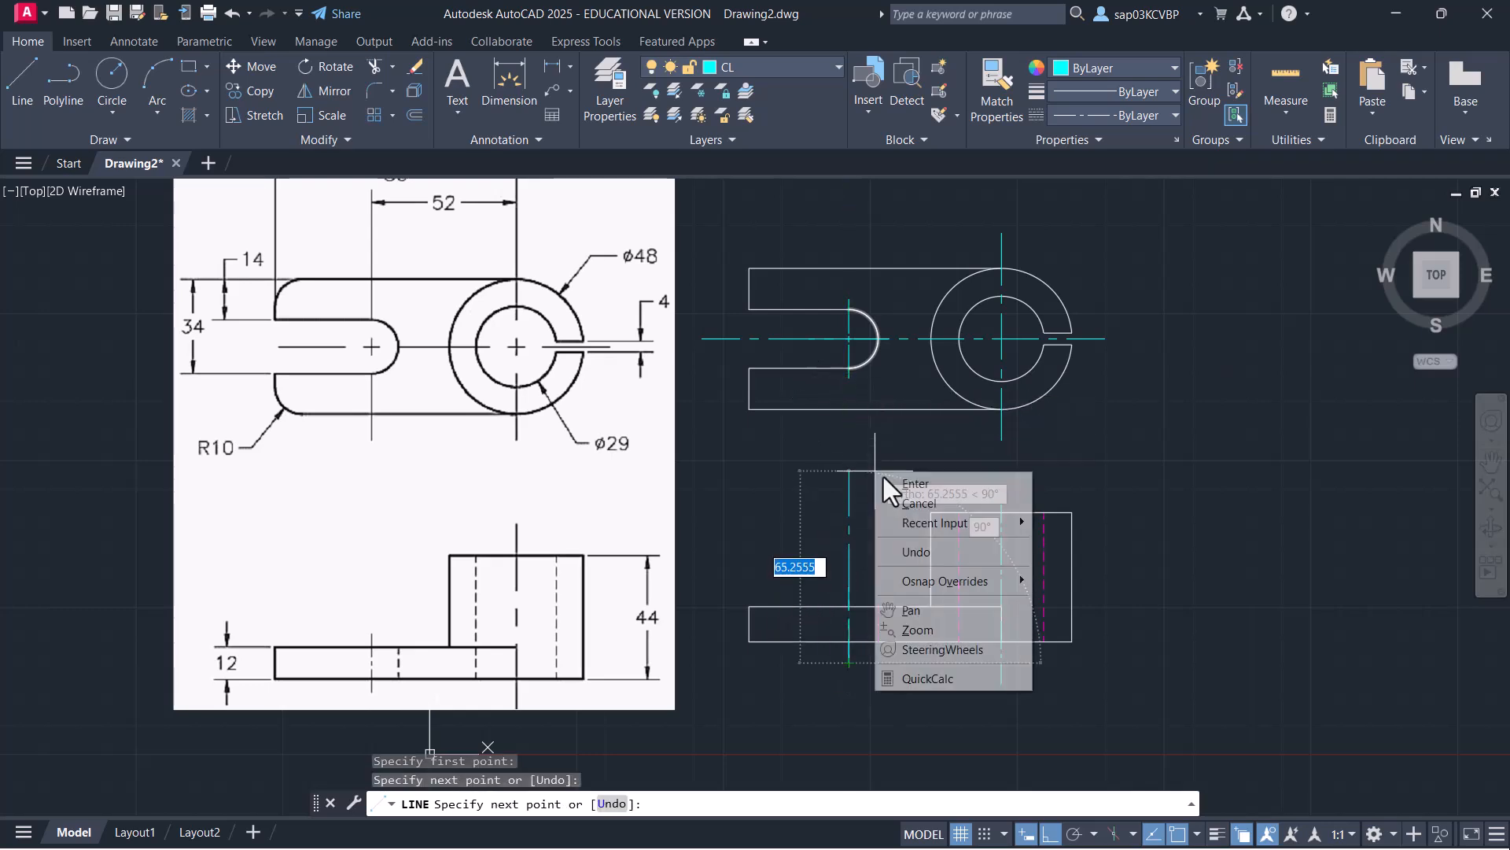
click(905, 483)
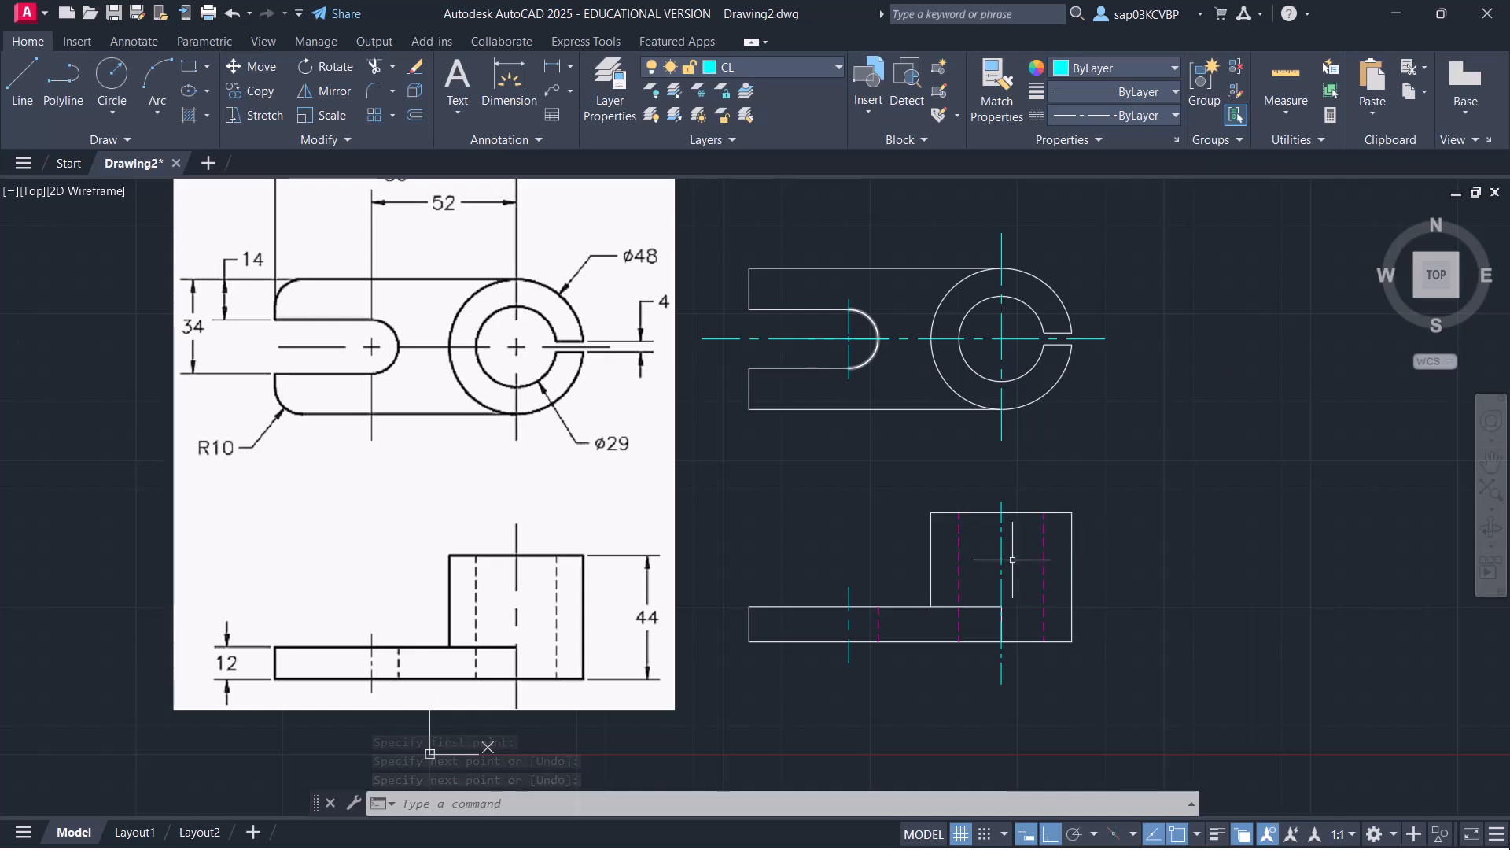
middle_drag(1003, 489, 964, 557)
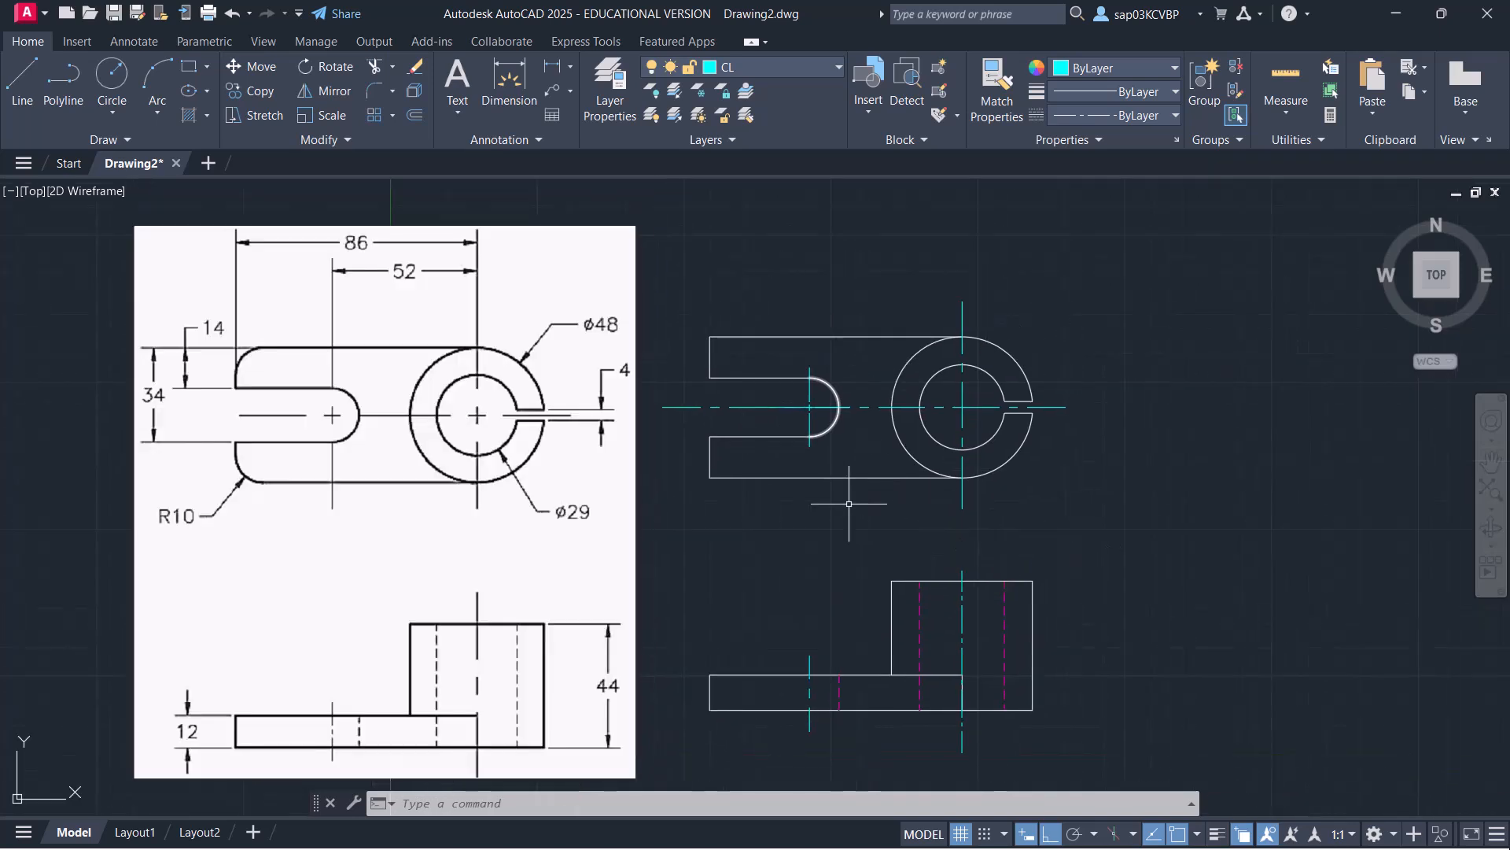
Fillet the top view's upper outer corner at the slotted end with radius 10, using the Multiple option
middle_drag(921, 503, 968, 475)
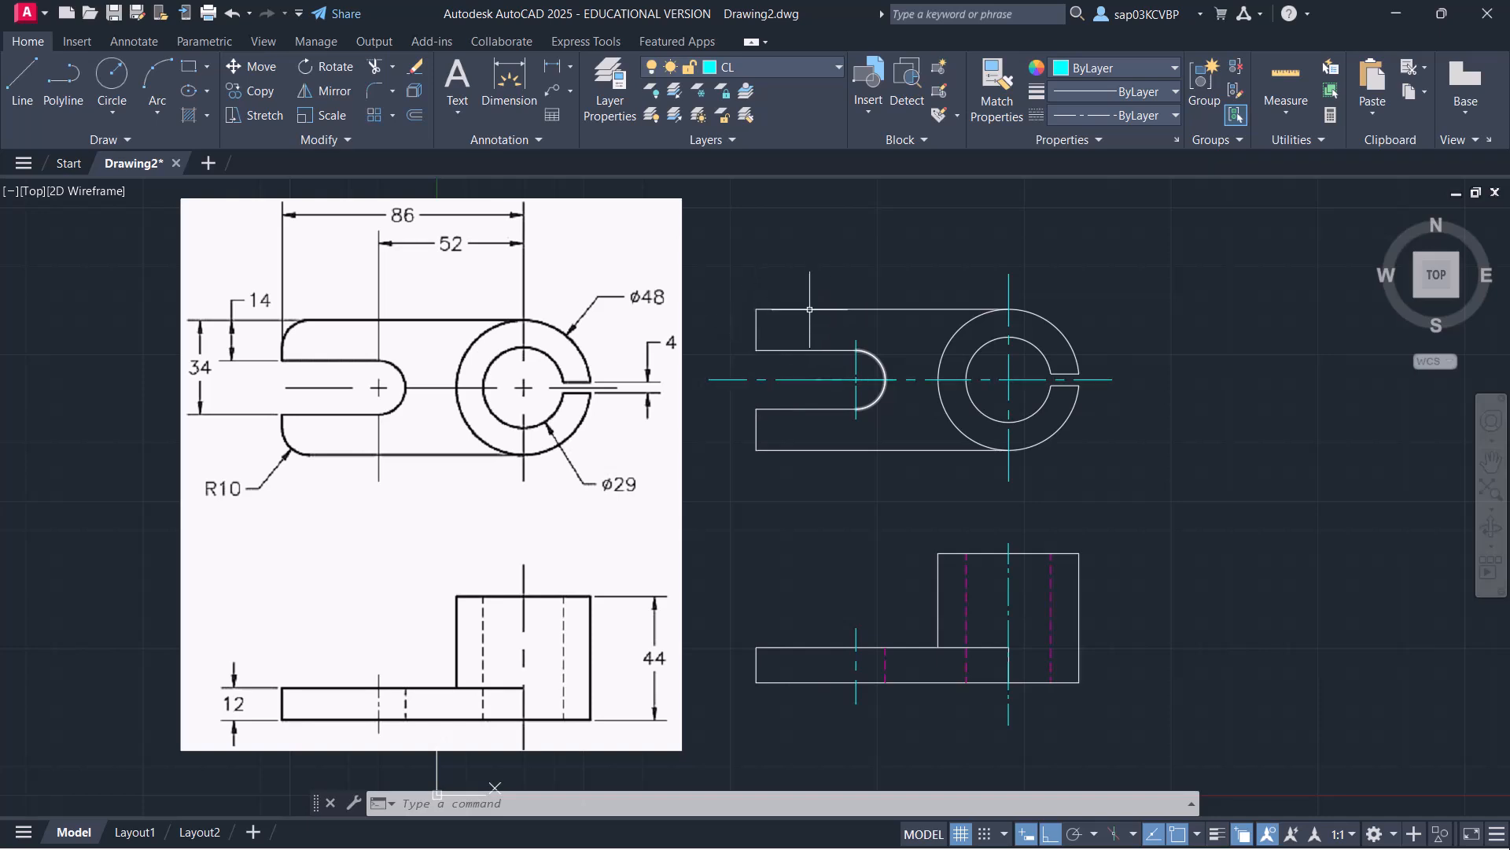
key(Return)
text(rst object or :)
key(Return)
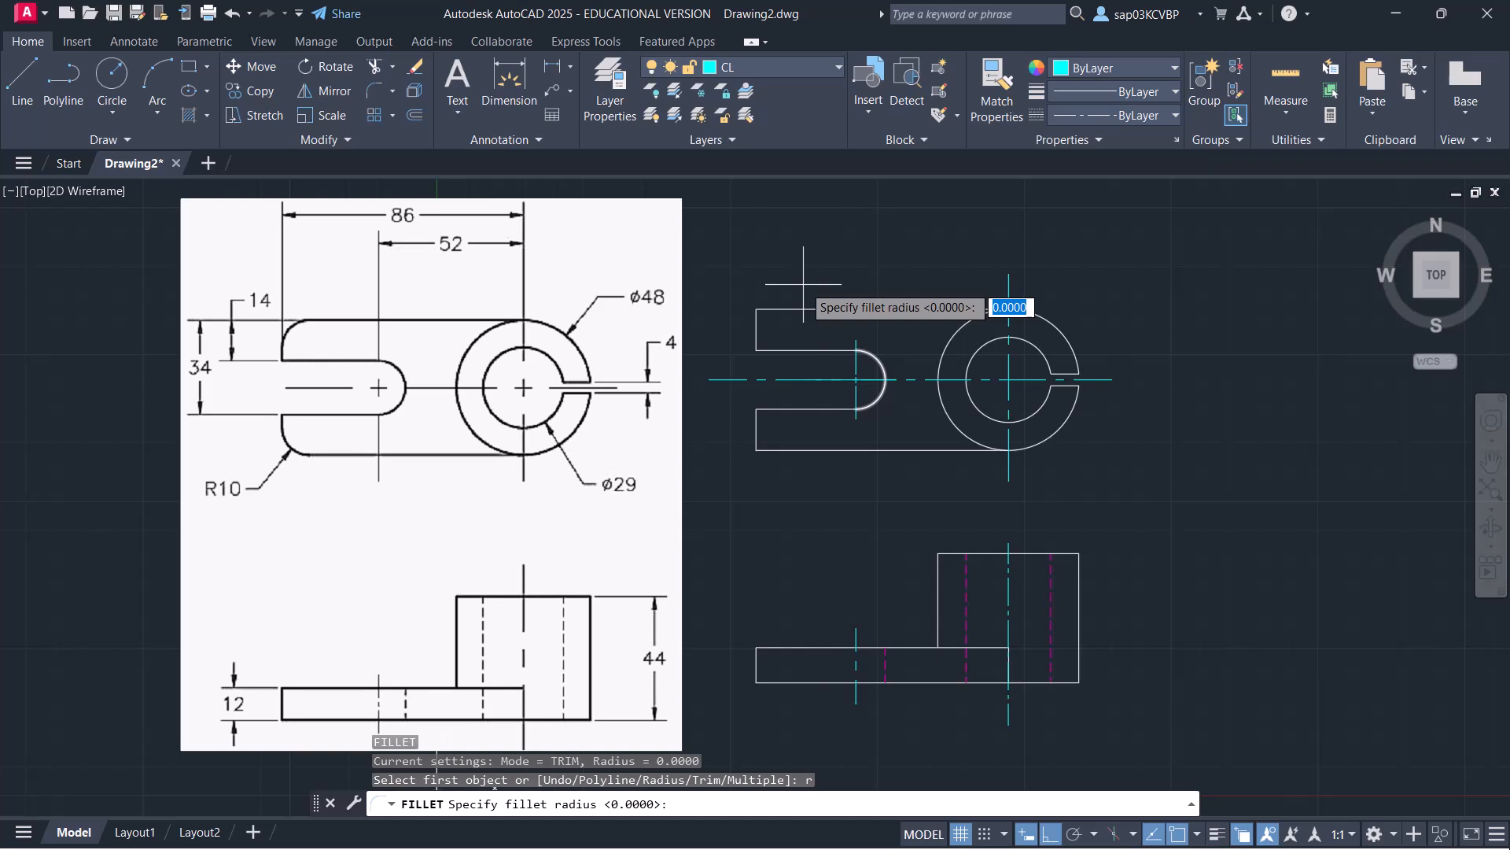
key(Return)
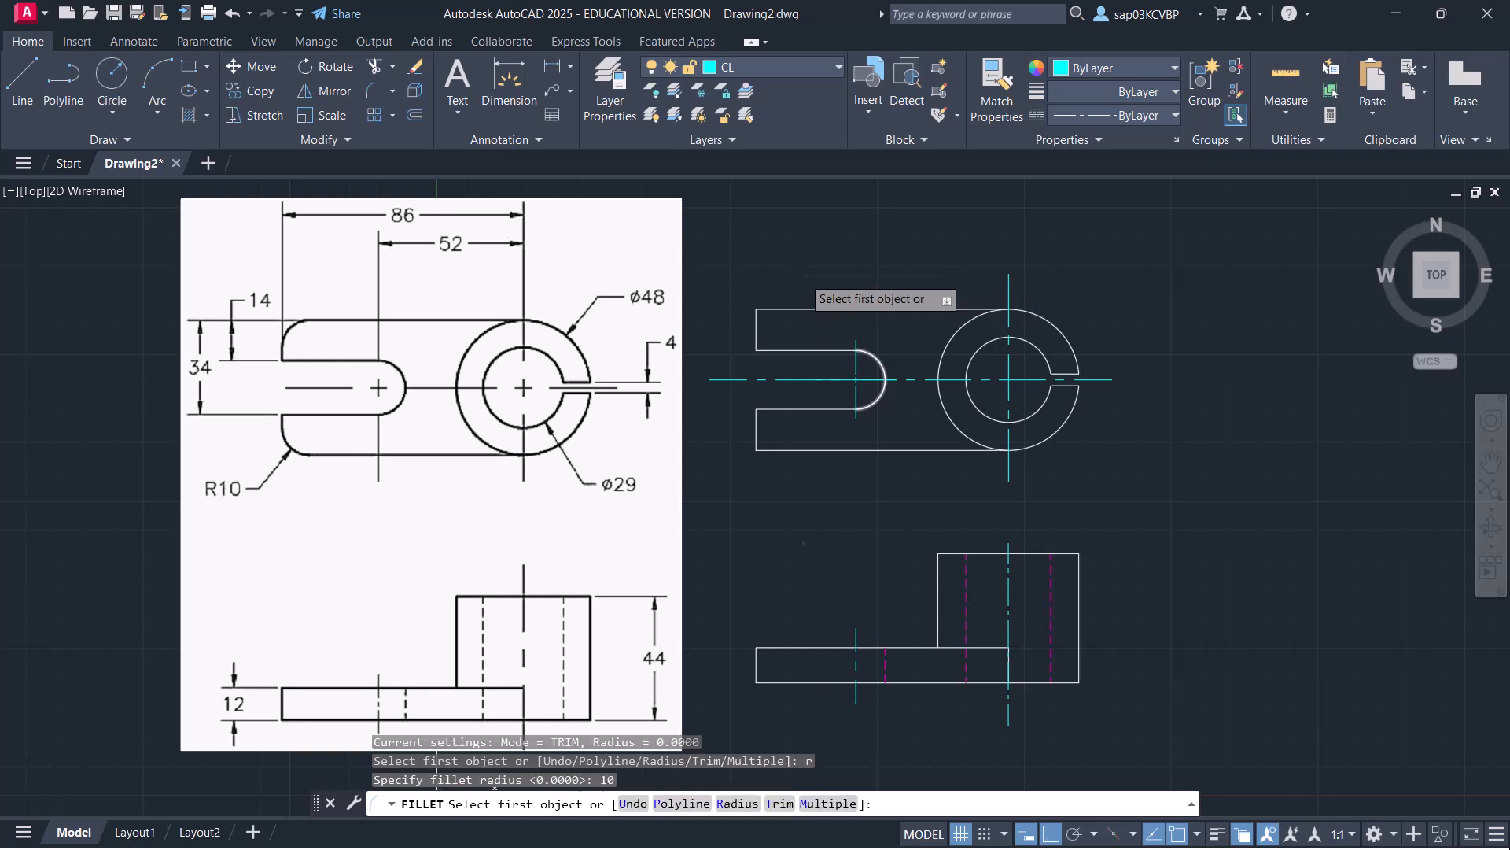
right_click(803, 284)
click(886, 433)
scroll(804, 292, up, 2)
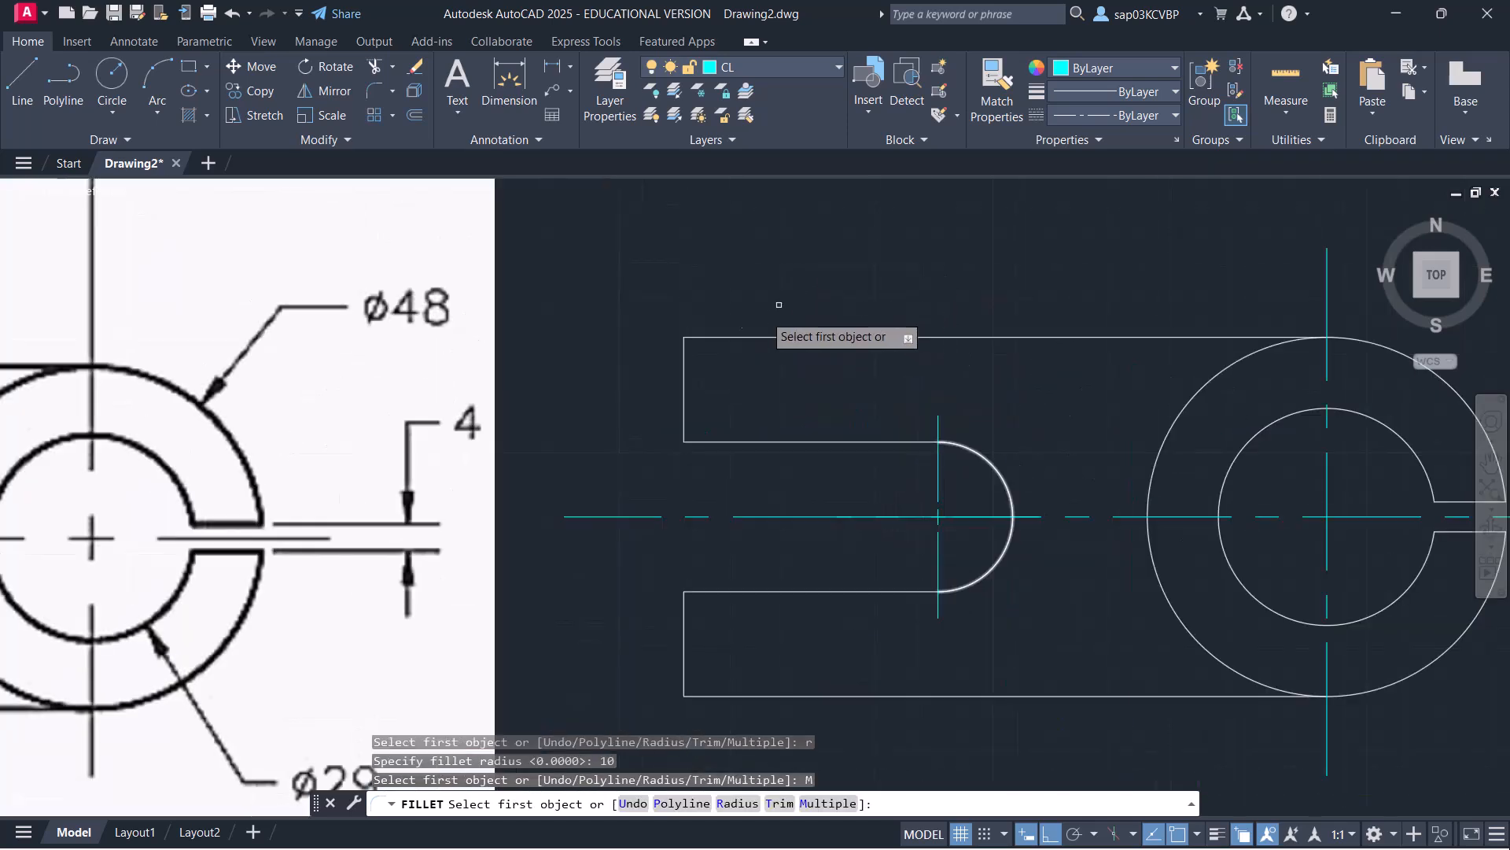
scroll(756, 364, down, 1)
middle_drag(757, 365, 1045, 394)
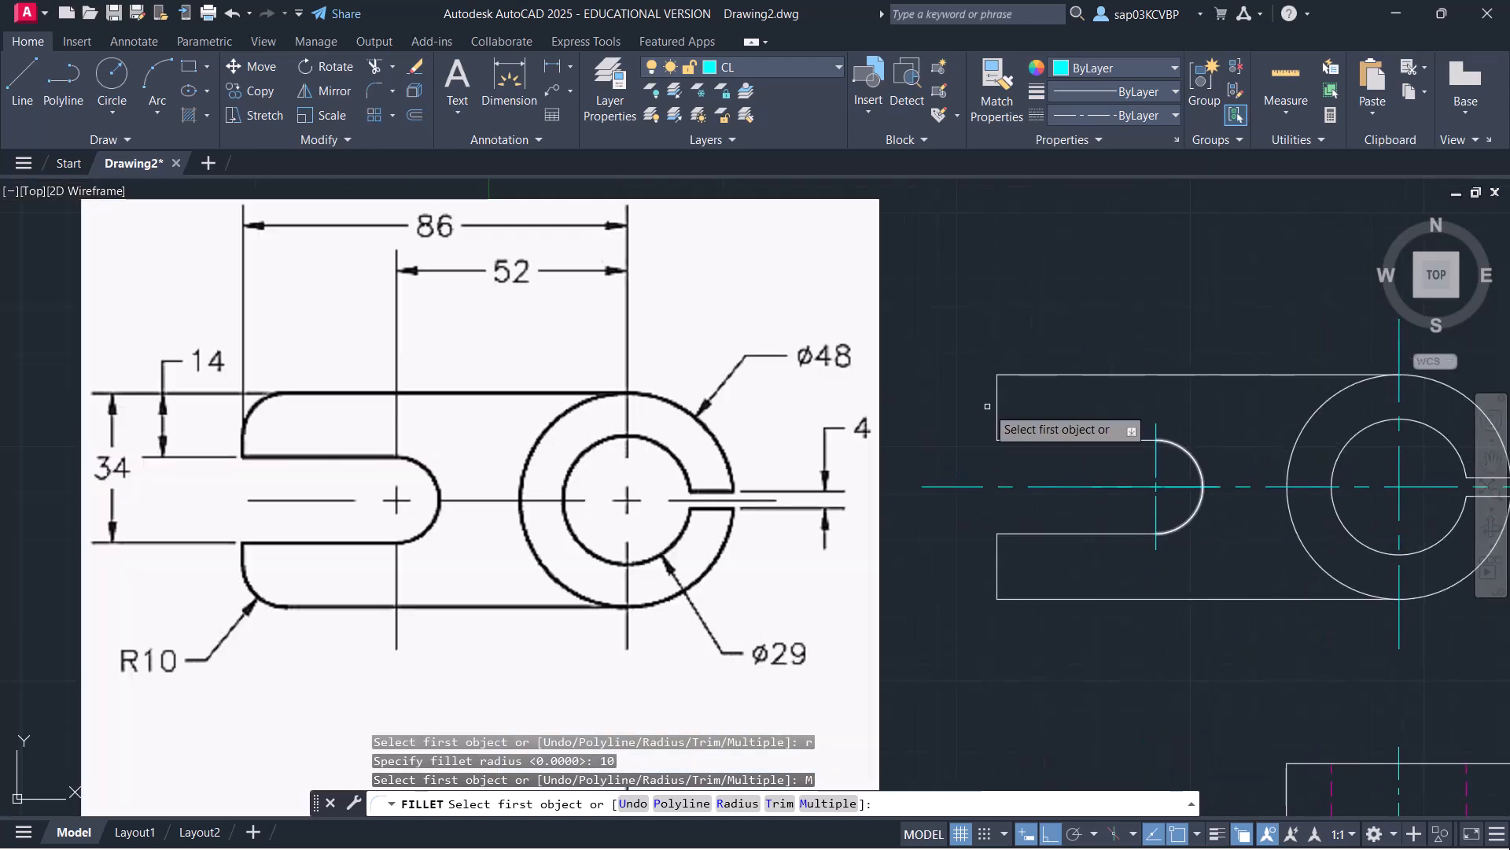
click(998, 397)
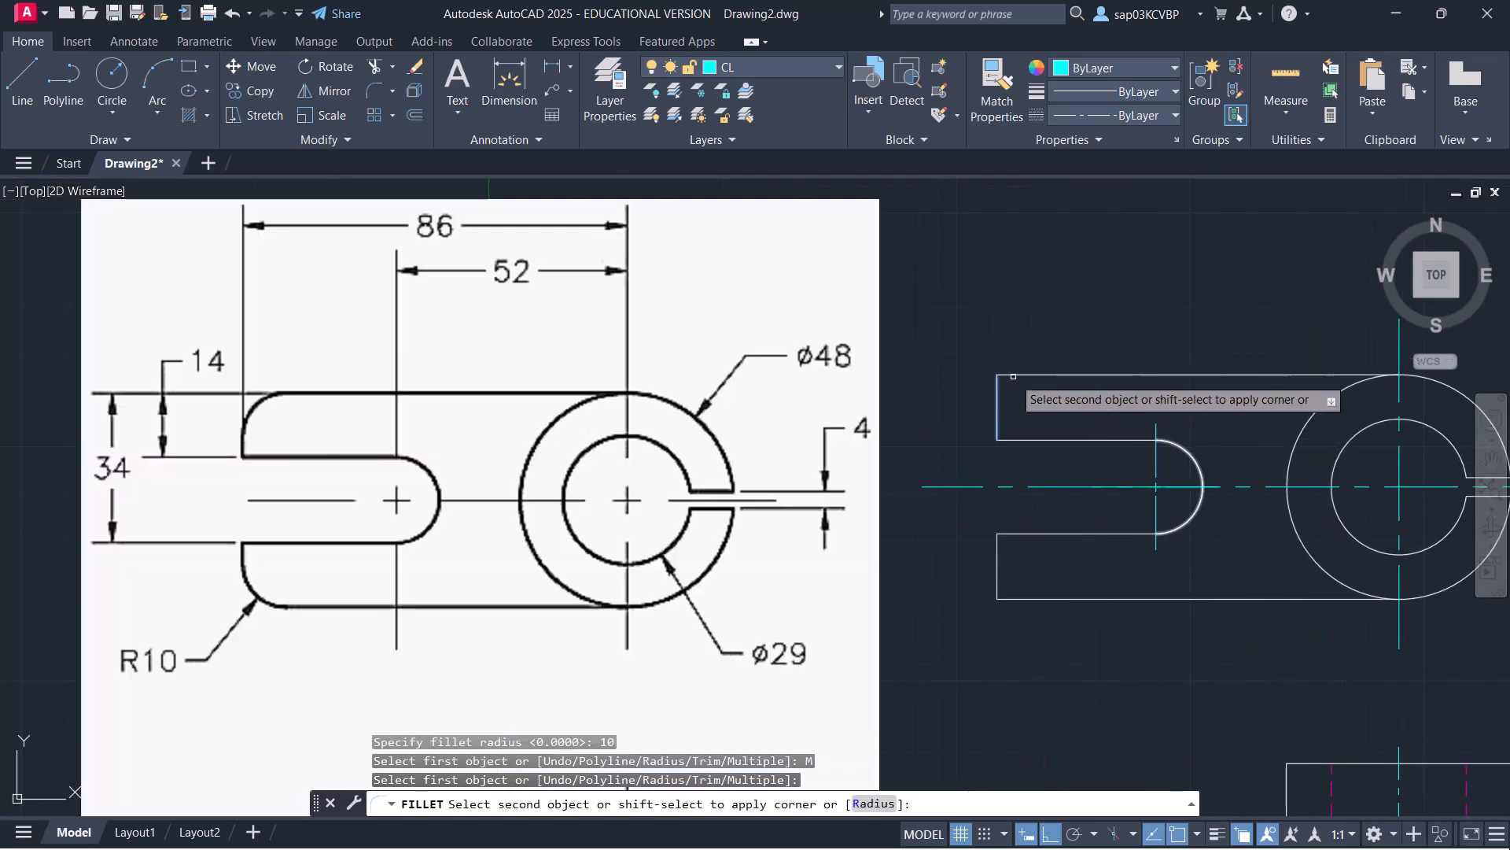
click(1015, 375)
Fillet the lower outer corner of the top view's slotted end with the same radius and finish the command
click(996, 568)
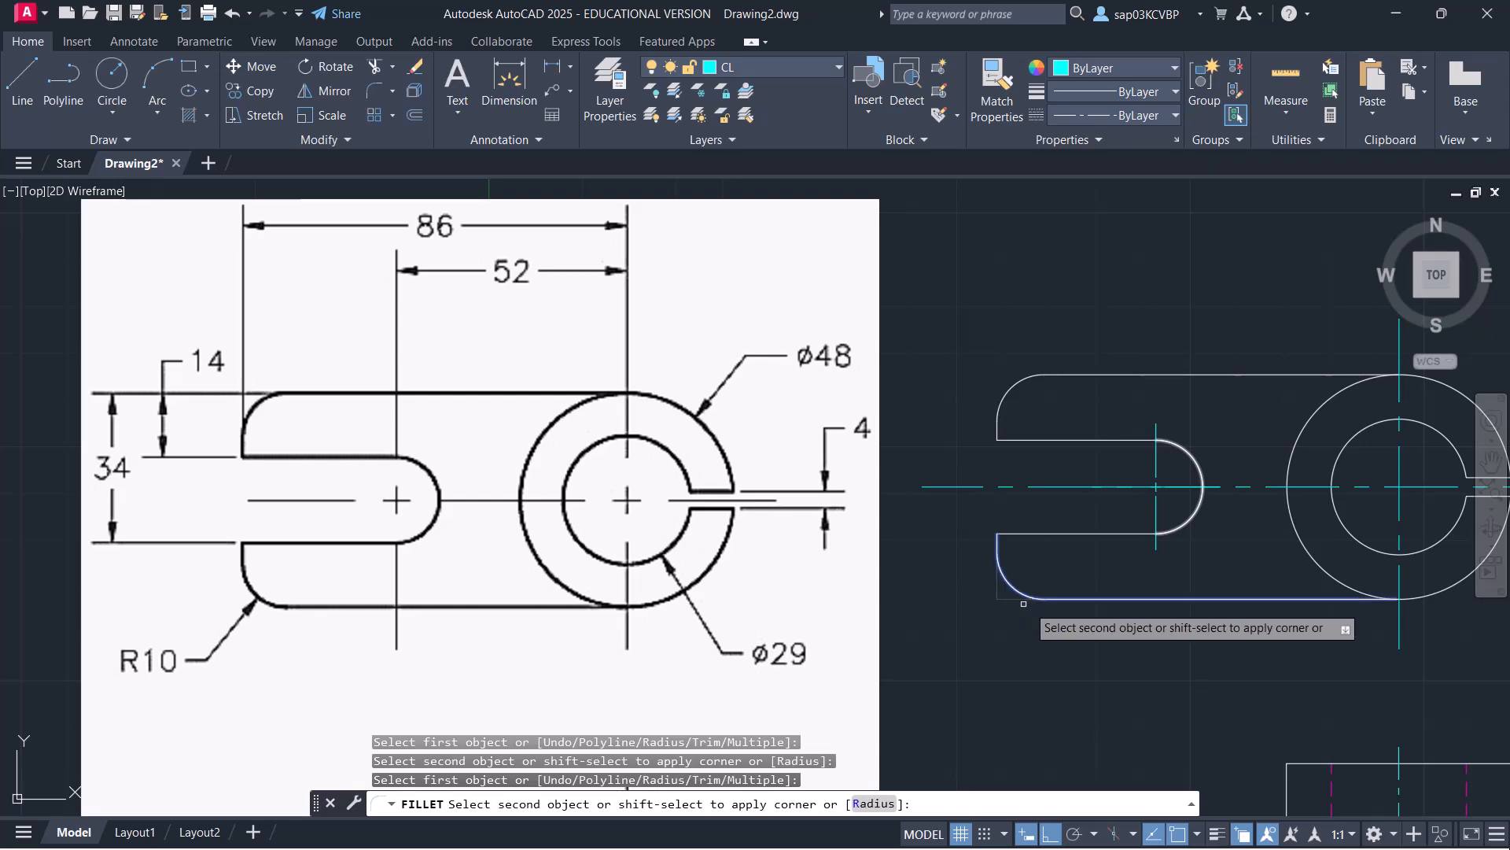
click(1035, 597)
scroll(1014, 429, down, 2)
scroll(1013, 428, down, 2)
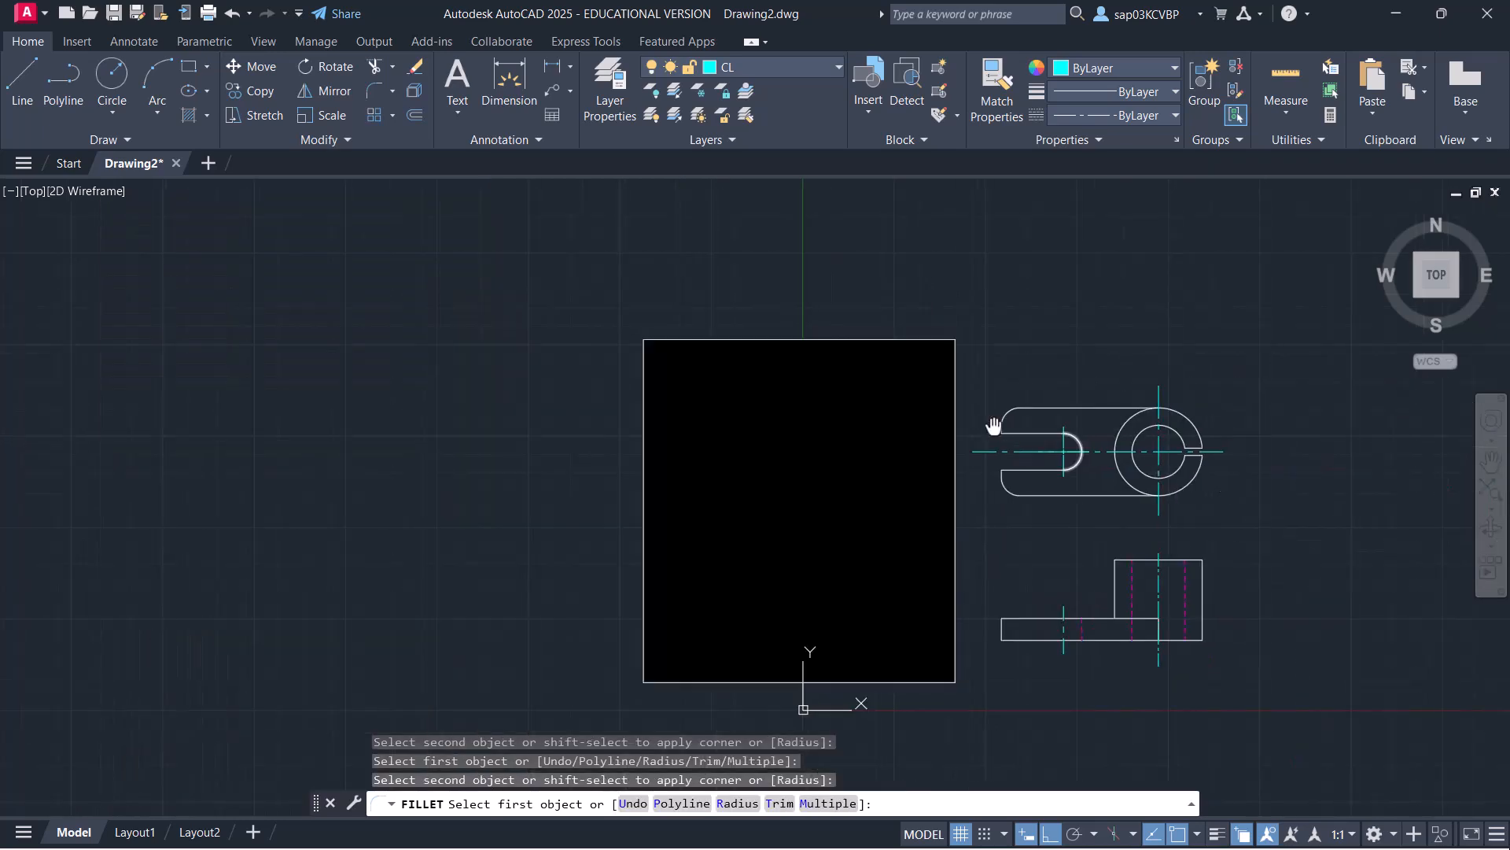
middle_drag(1011, 429, 756, 413)
right_click(804, 358)
click(842, 365)
Make Dim the current layer and add a diameter dimension to the outer circle of the top view, placed outside at its upper right
scroll(775, 457, up, 2)
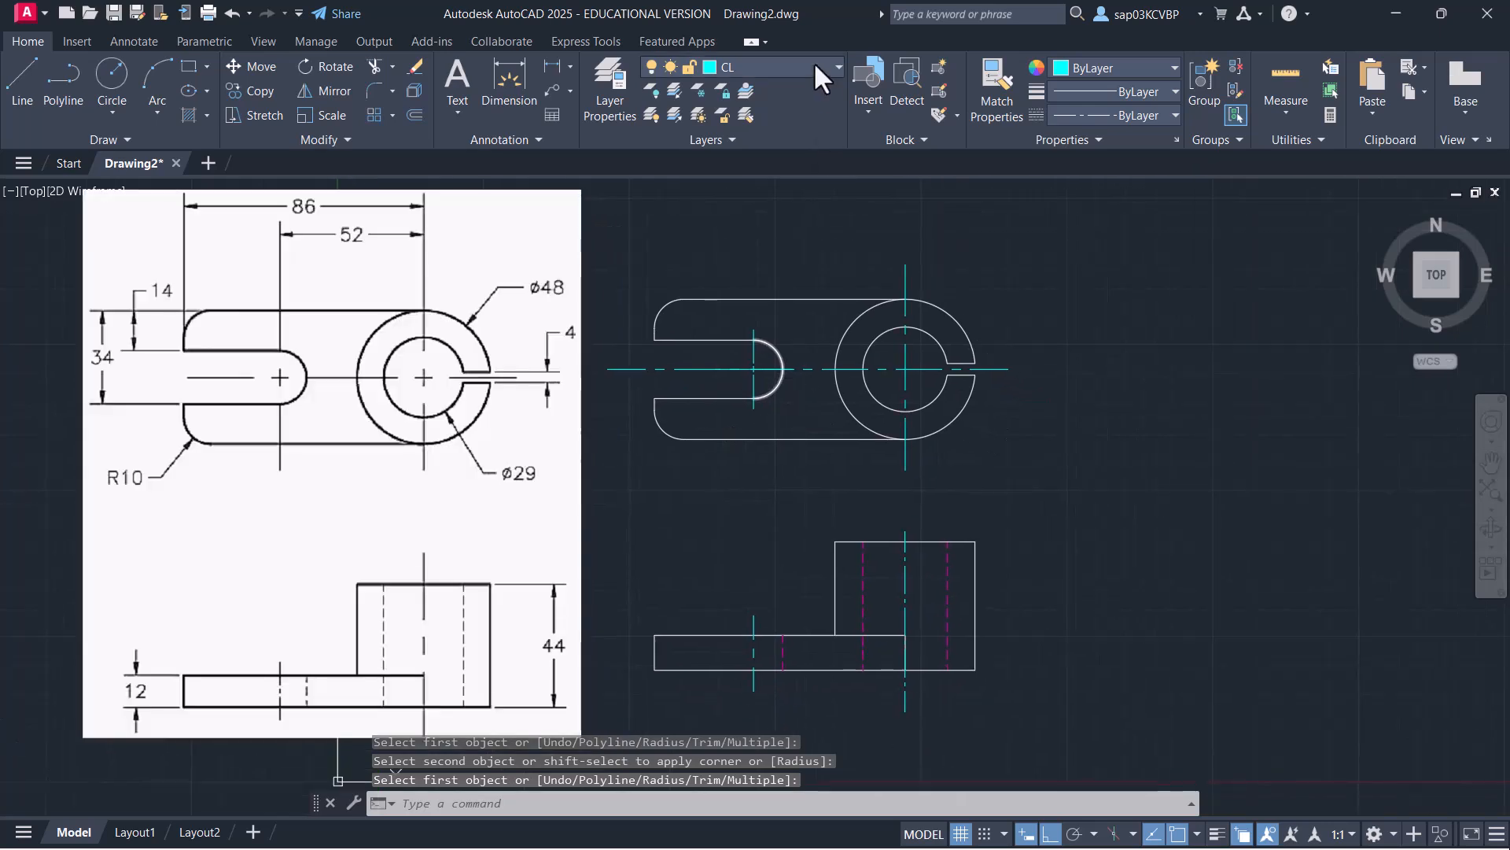
click(818, 68)
click(793, 158)
middle_drag(701, 346, 701, 375)
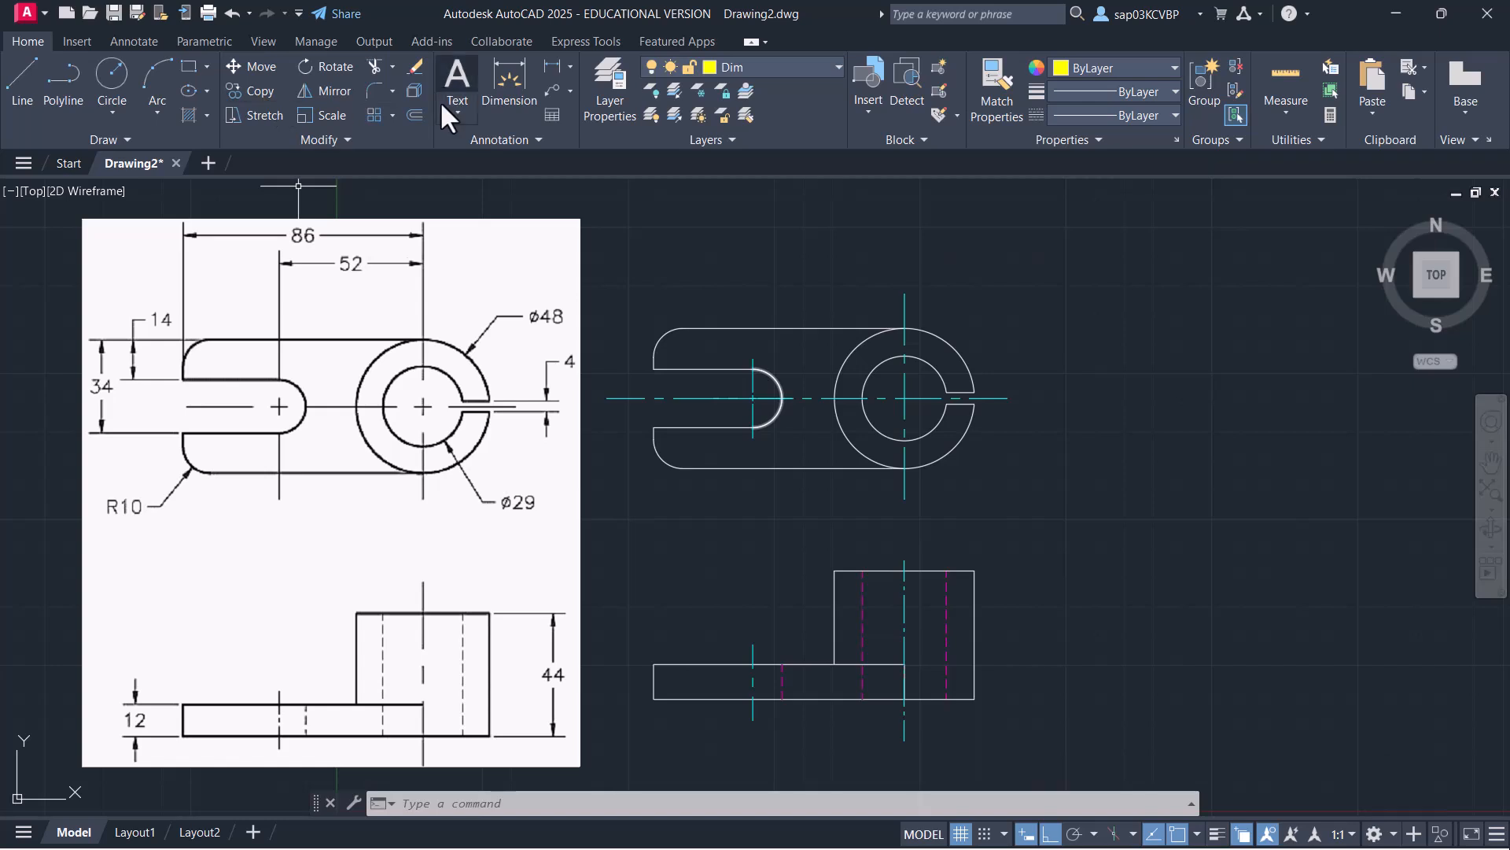
click(570, 67)
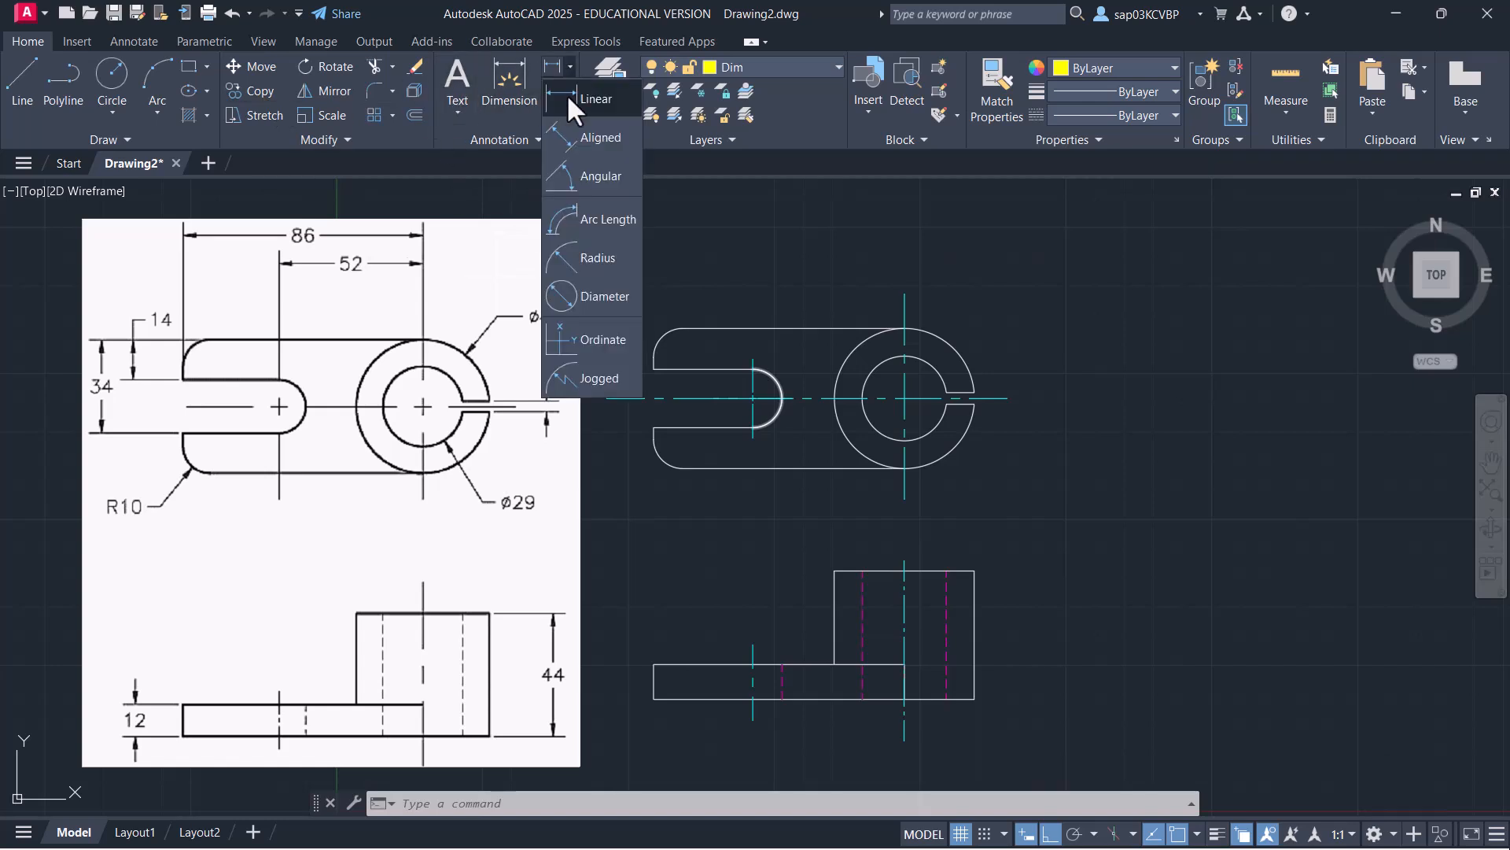
click(586, 300)
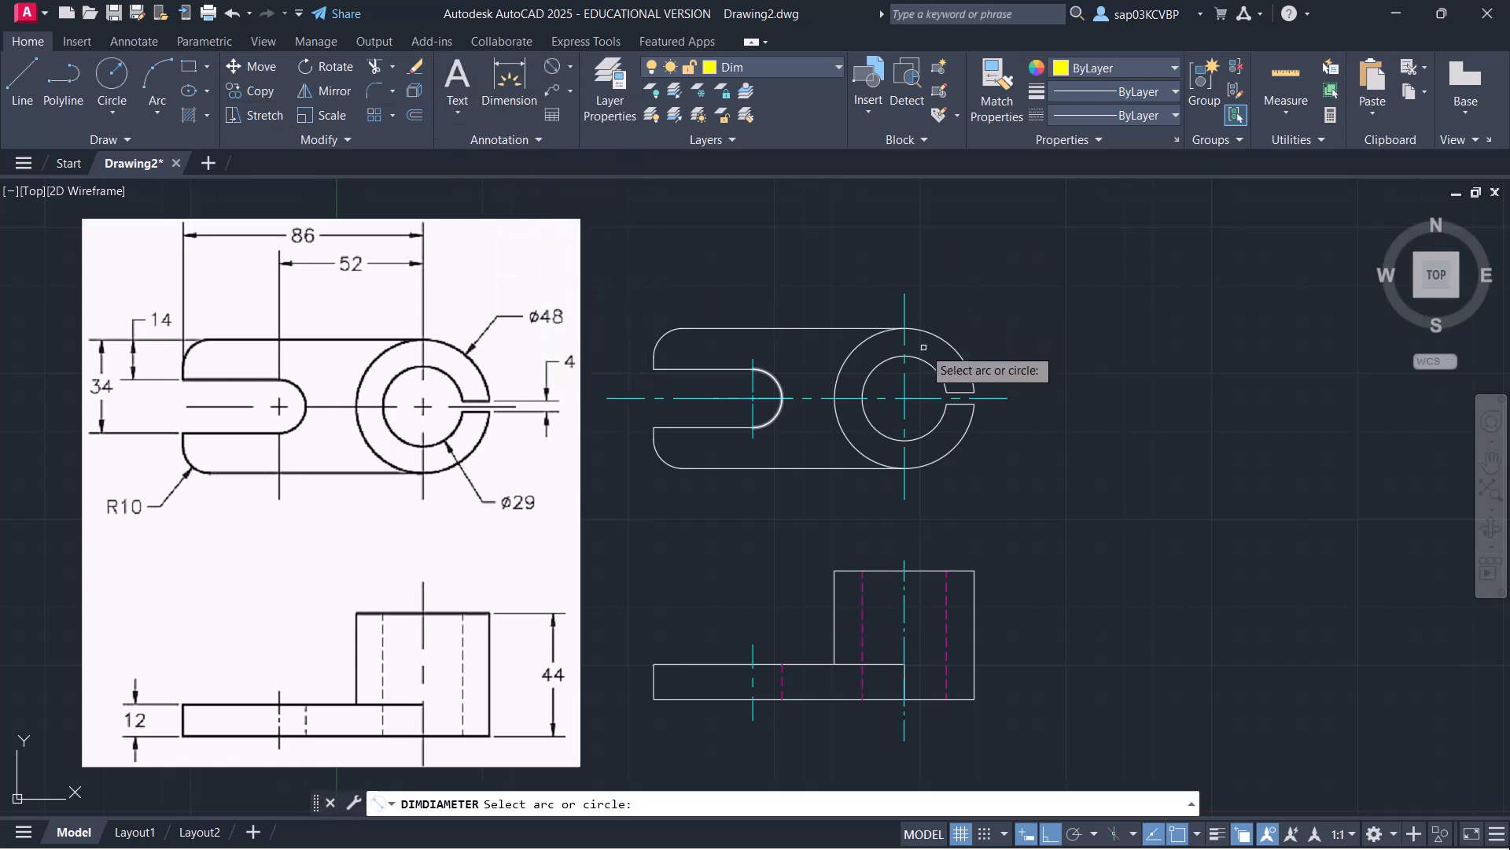
click(934, 336)
click(969, 312)
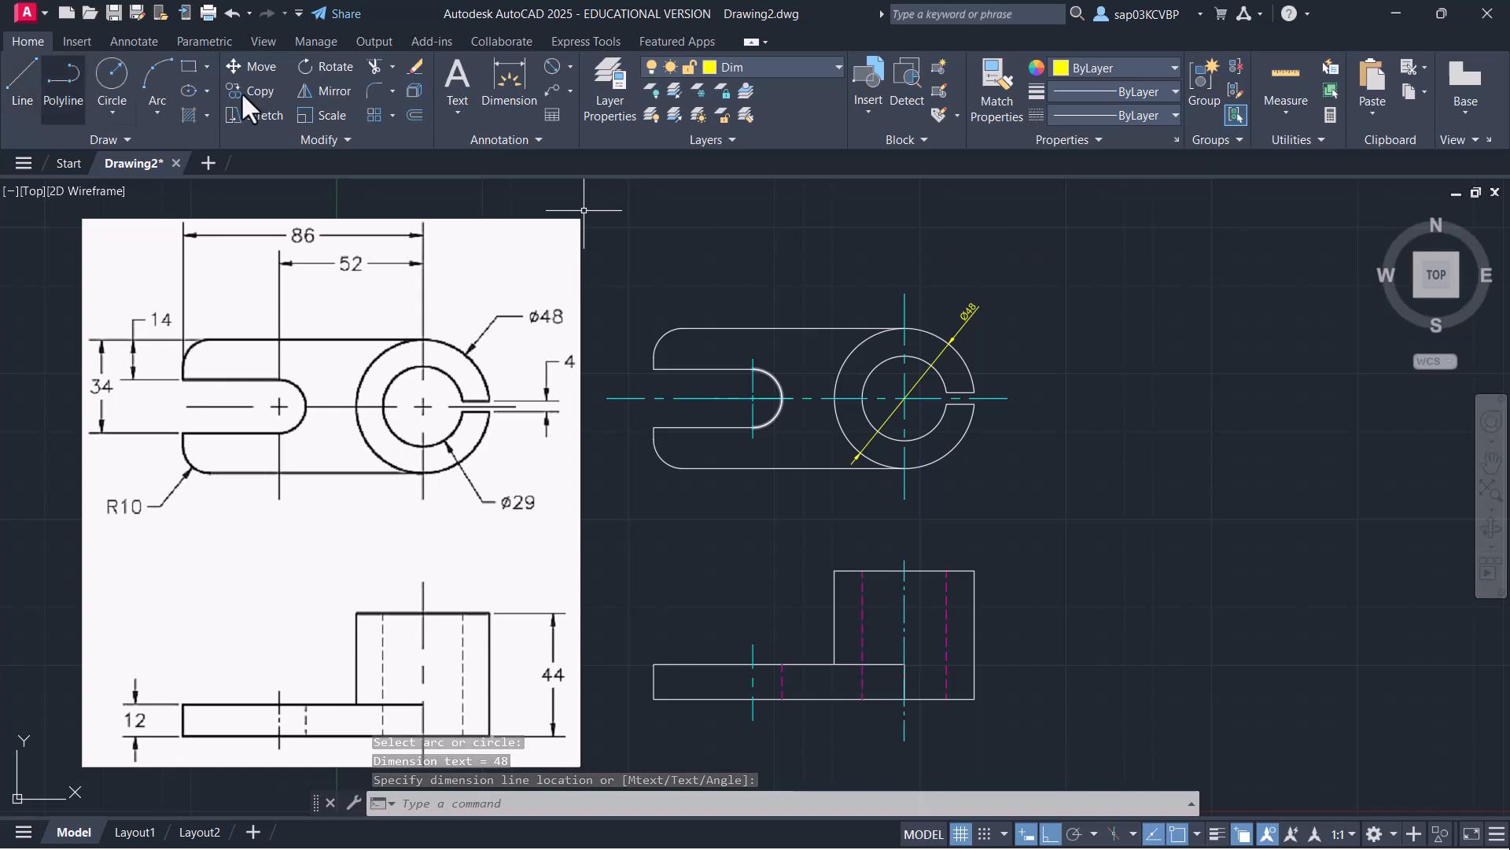
Add a linear dimension for the cylinder's full height along the right side of the front view
click(568, 66)
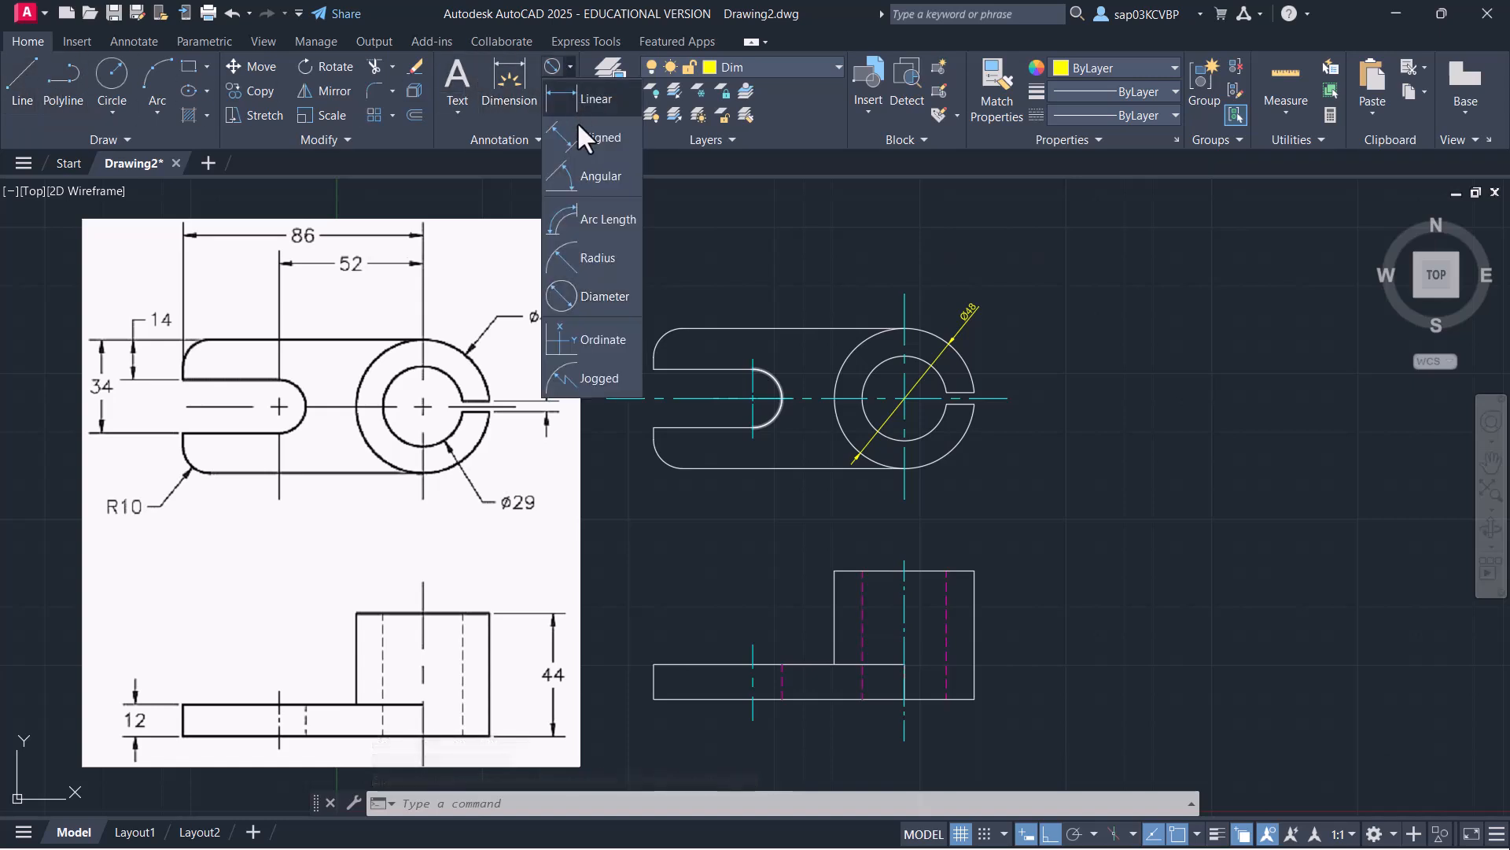
click(596, 100)
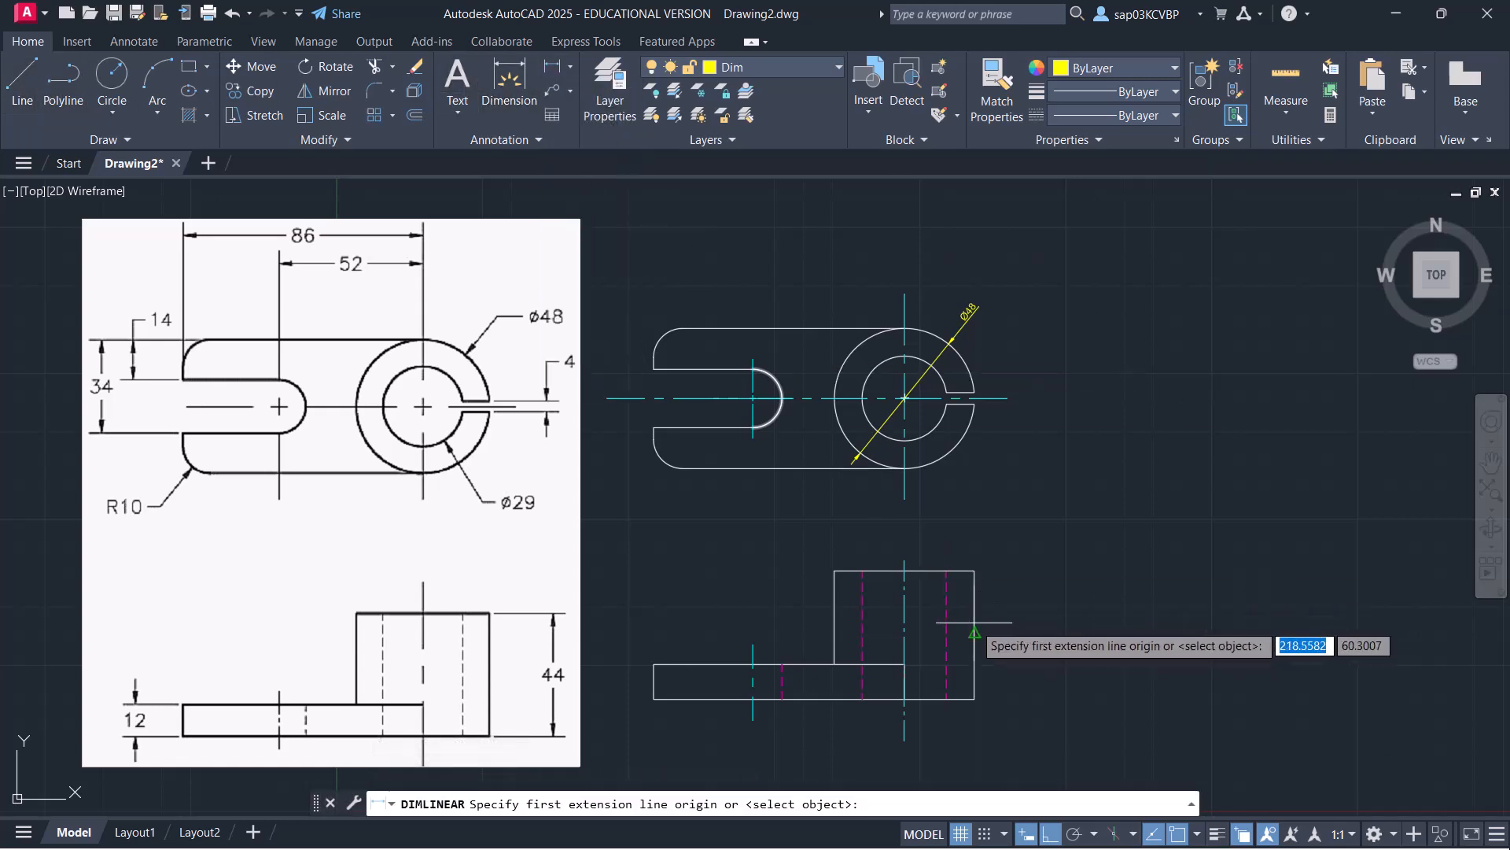
click(975, 571)
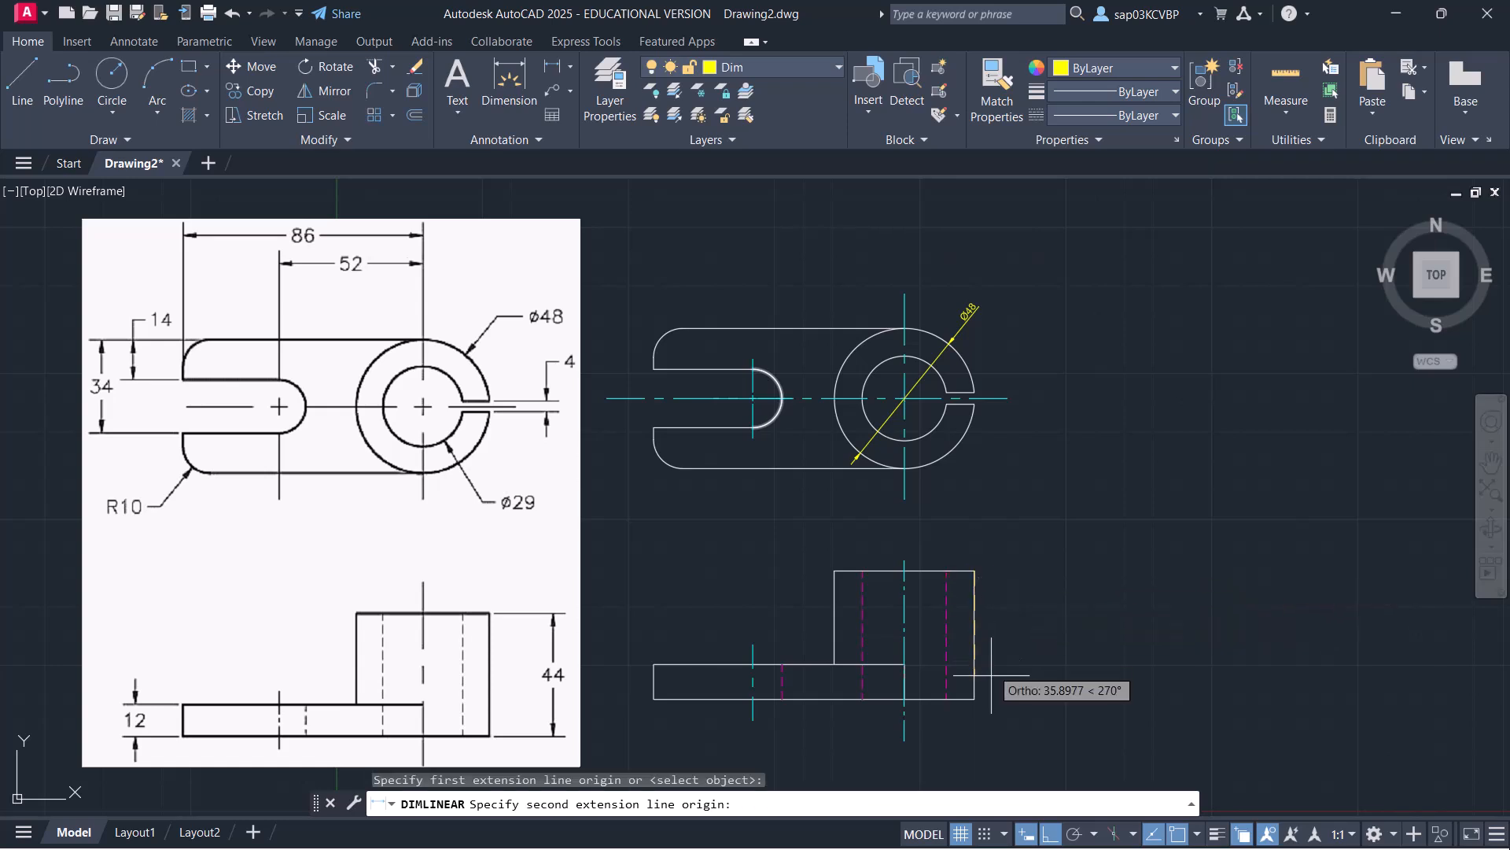
click(974, 697)
click(1004, 673)
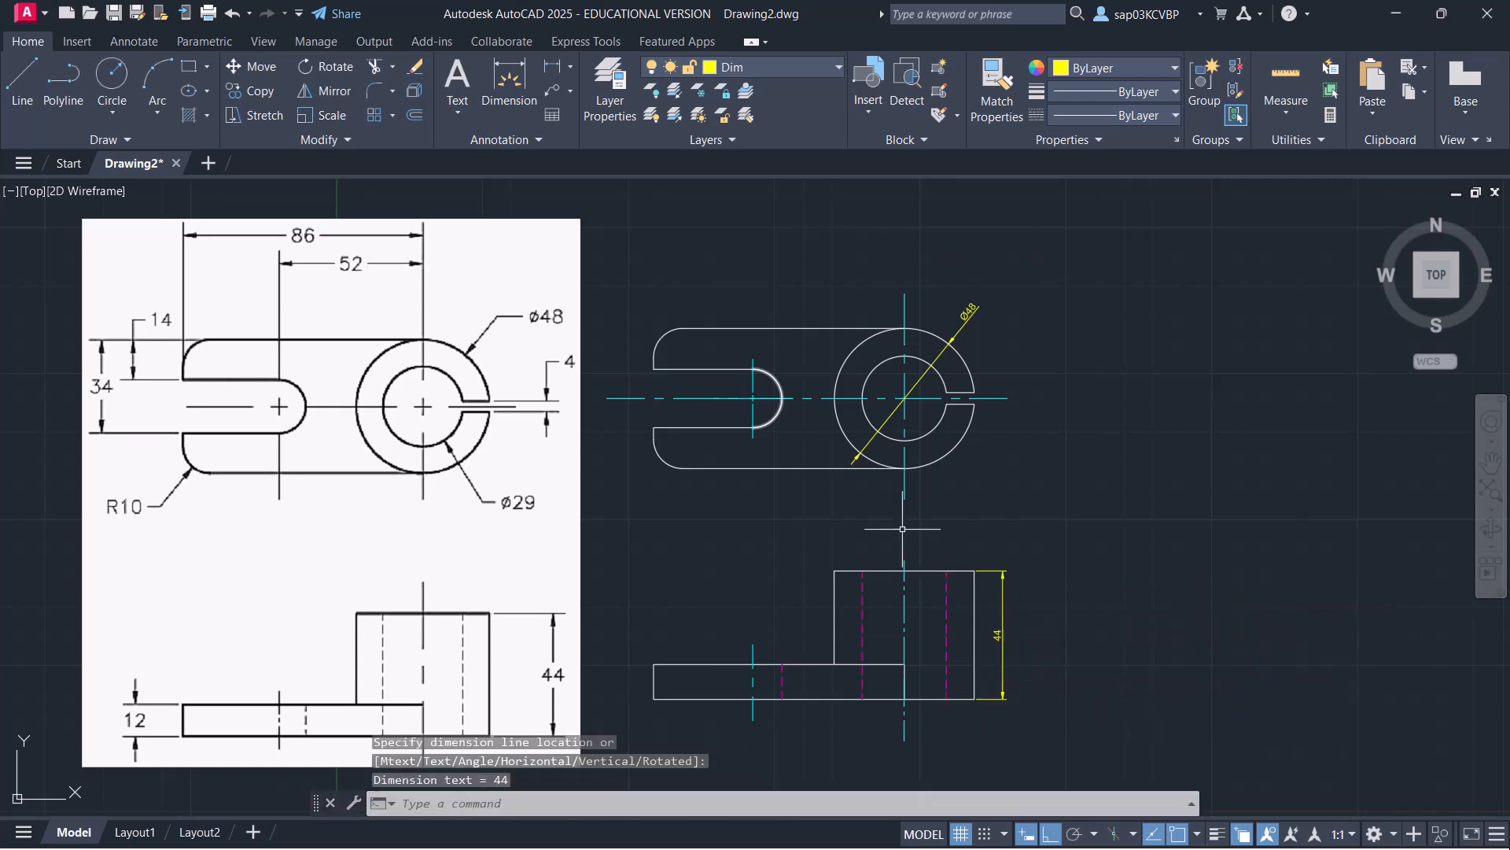
Dimension the horizontal distance from the slotted end to the cylinder's vertical centerline, placed above the top view
click(497, 82)
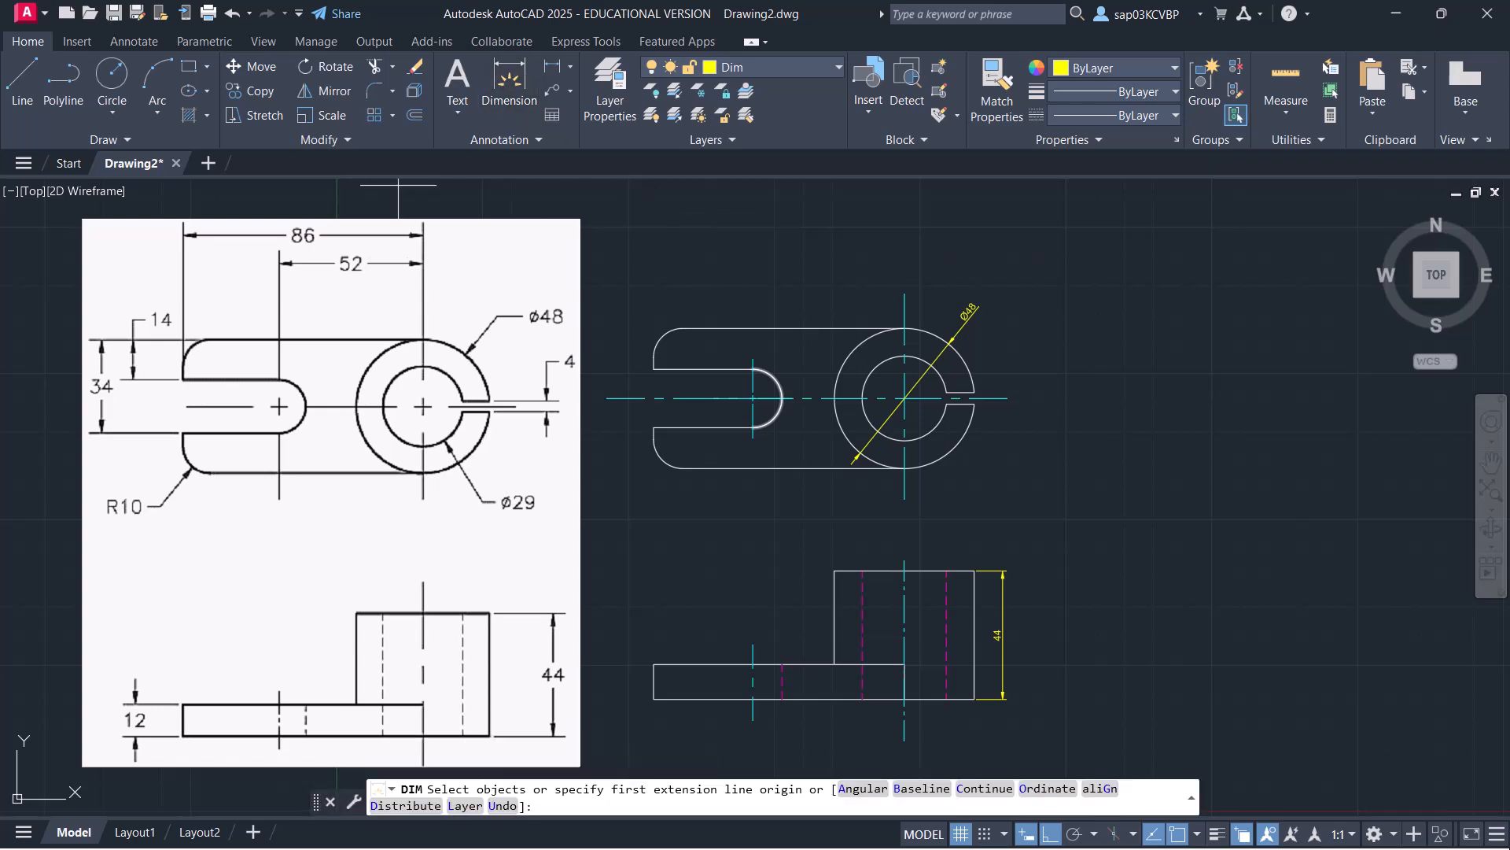
click(653, 368)
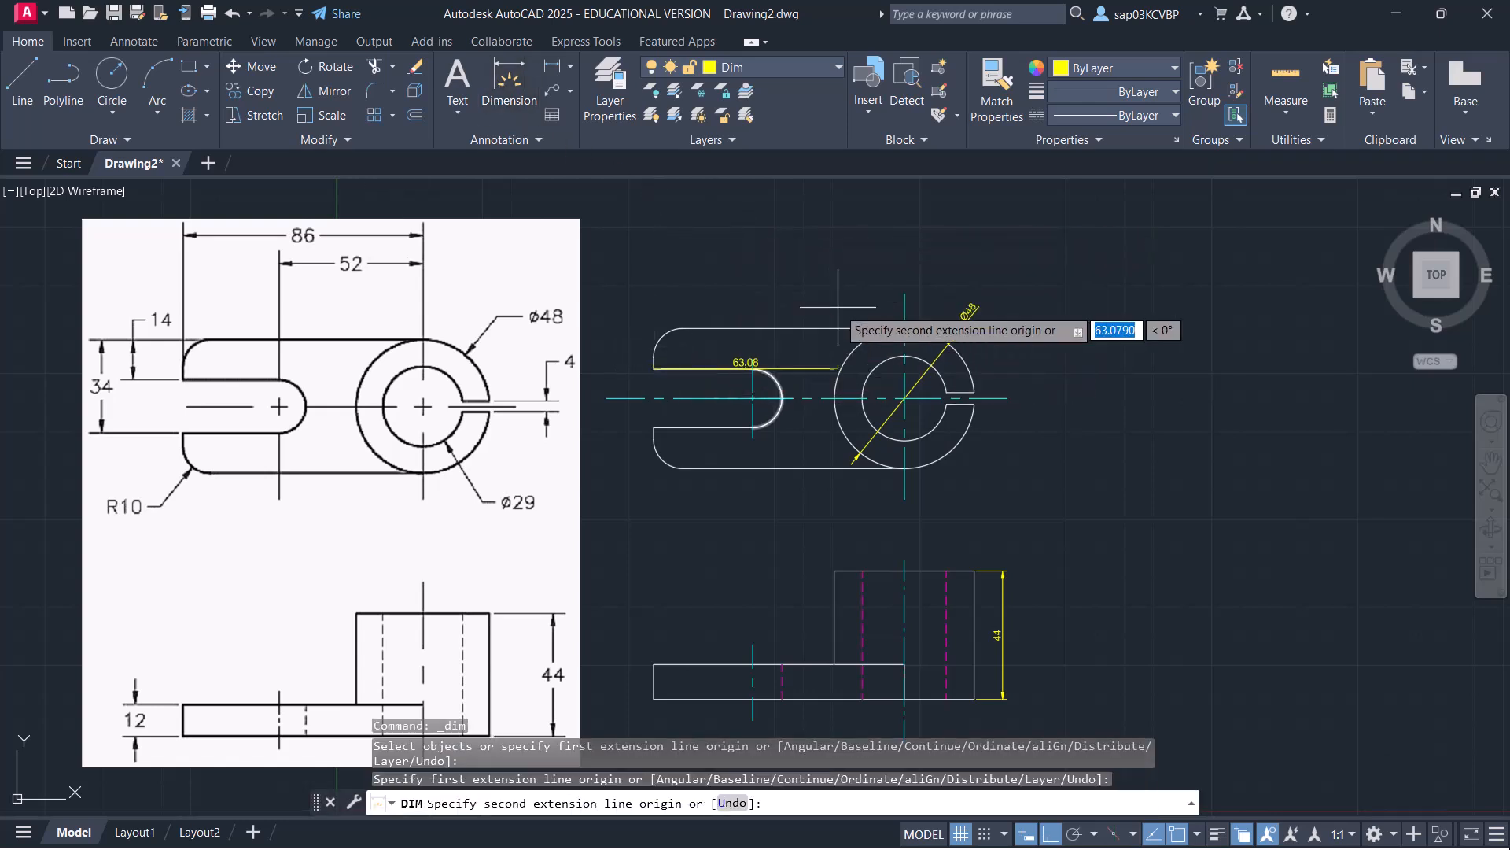
click(905, 293)
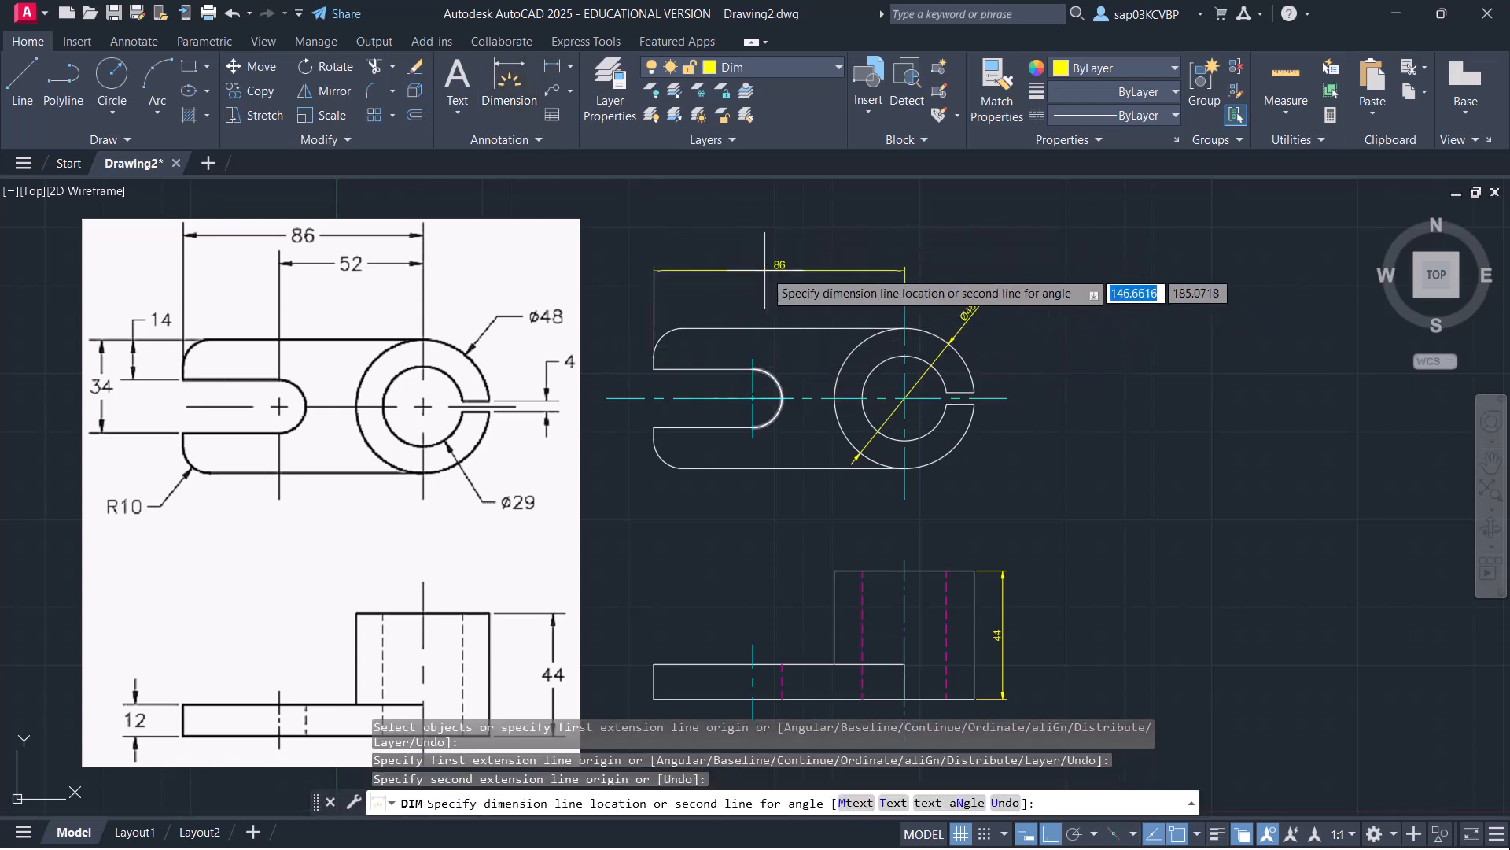
click(905, 278)
Dimension the vertical distance from the slot's lower edge to the bracket's upper edge, left of the top view
middle_drag(680, 470, 729, 444)
click(704, 400)
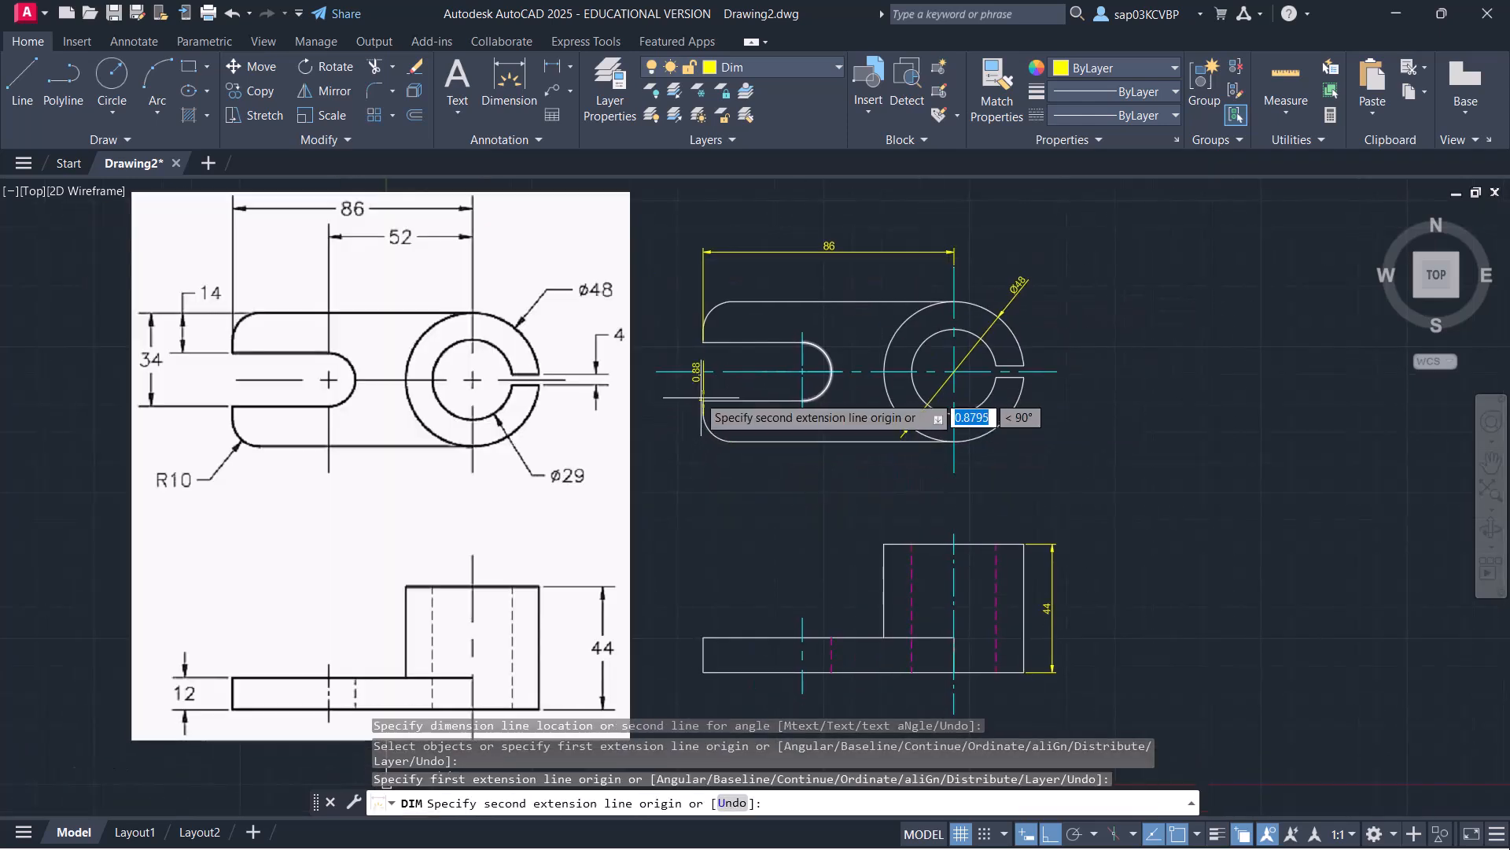
click(732, 302)
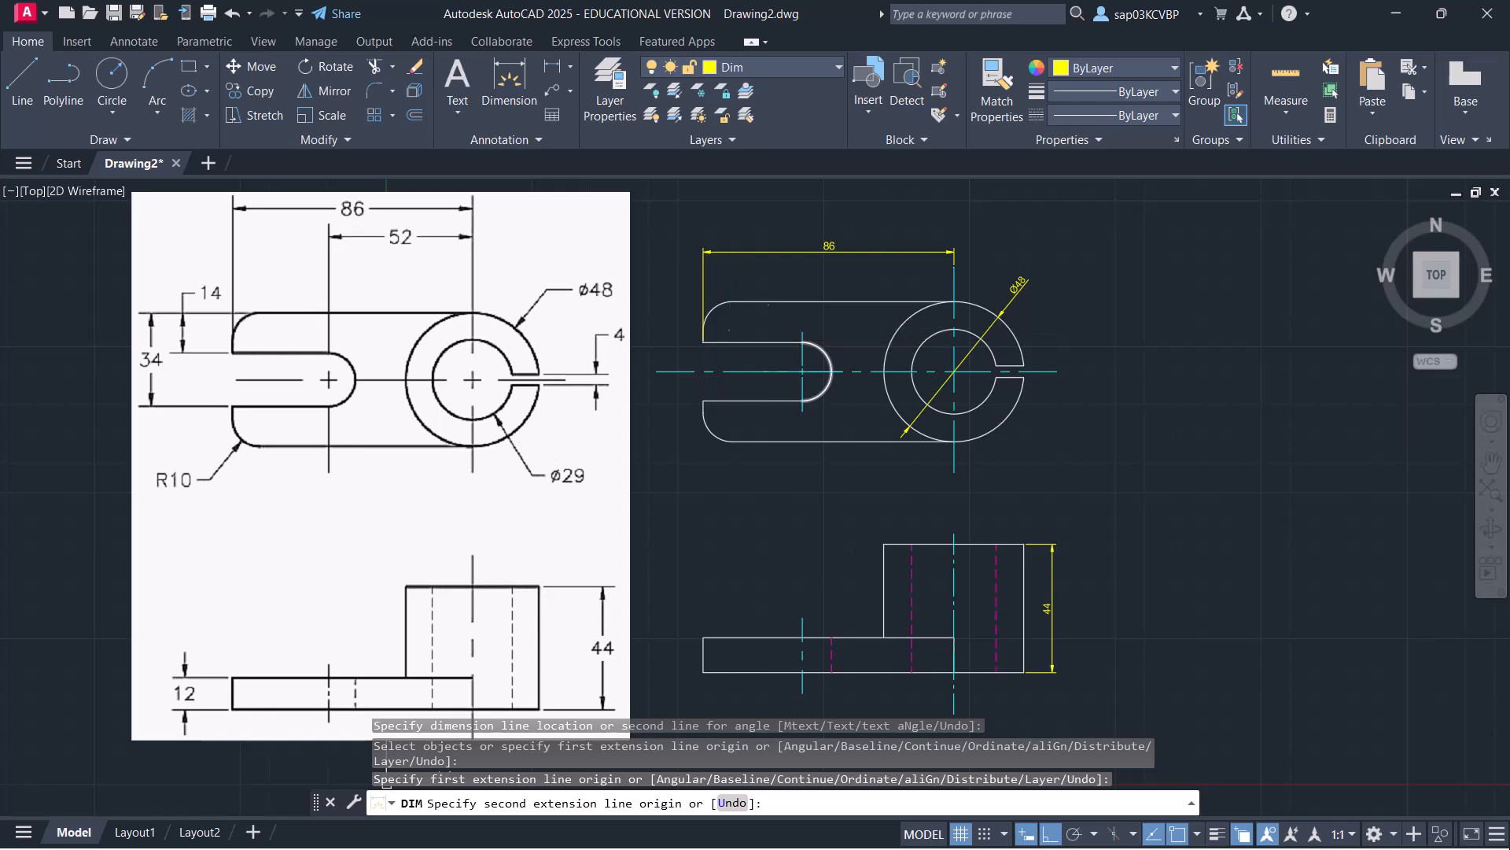
click(652, 337)
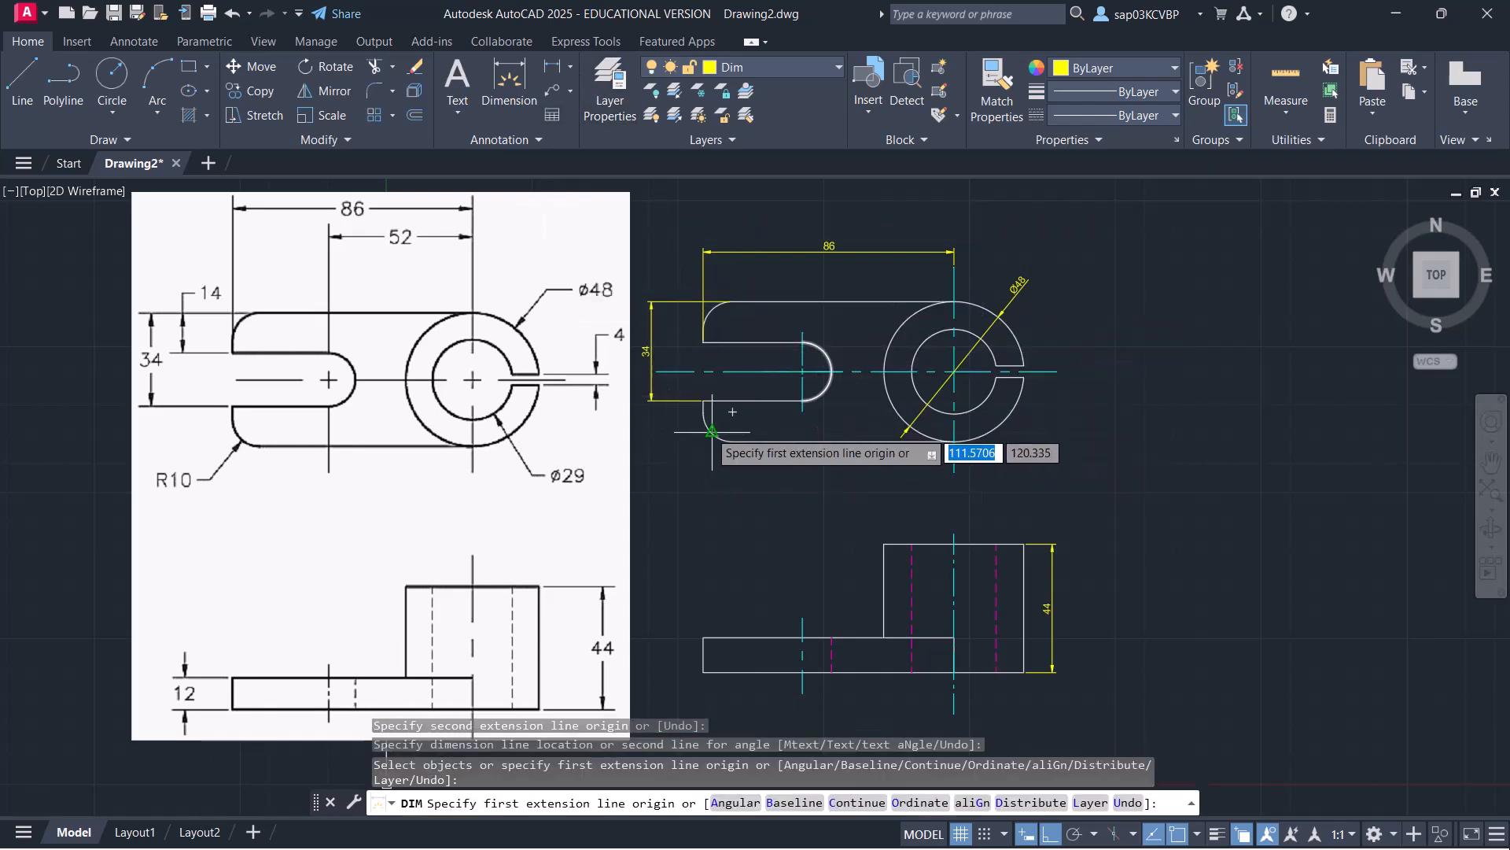
Add a radius dimension to the lower fillet at the top view's slotted end and save the drawing
click(569, 66)
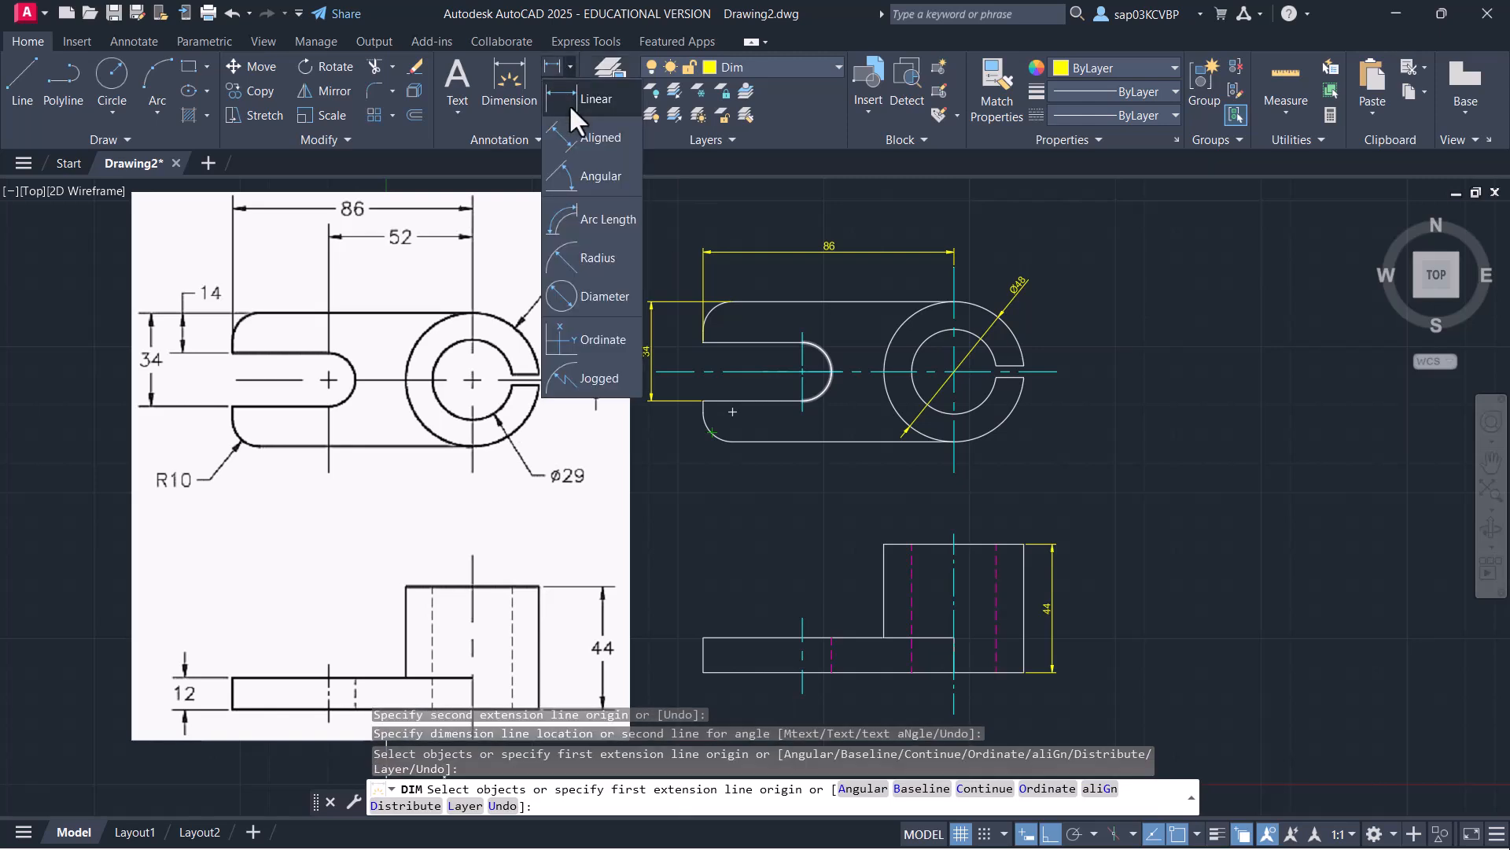
click(598, 262)
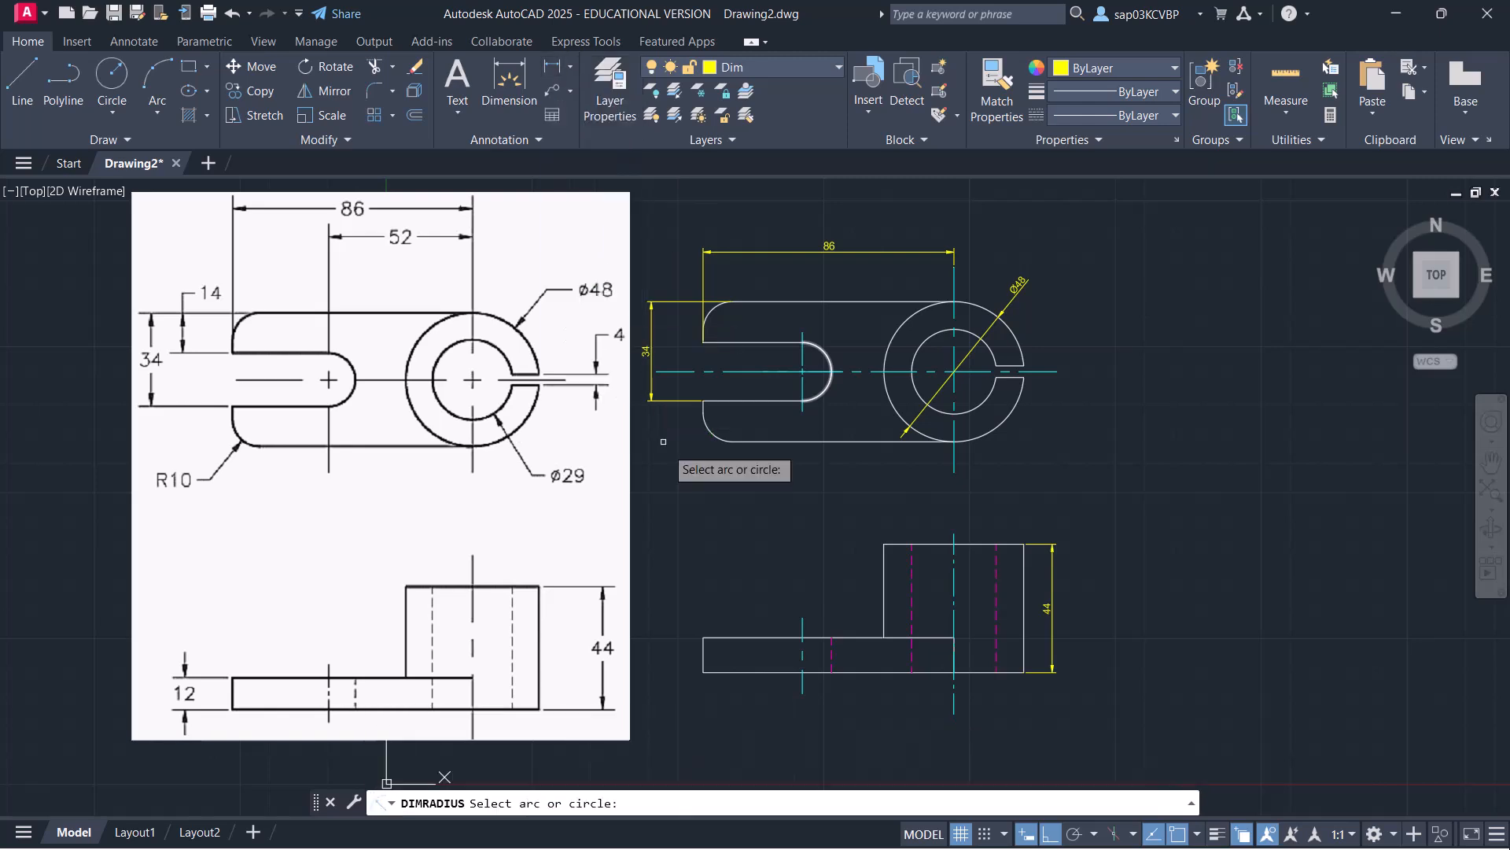
scroll(682, 461, up, 4)
click(755, 383)
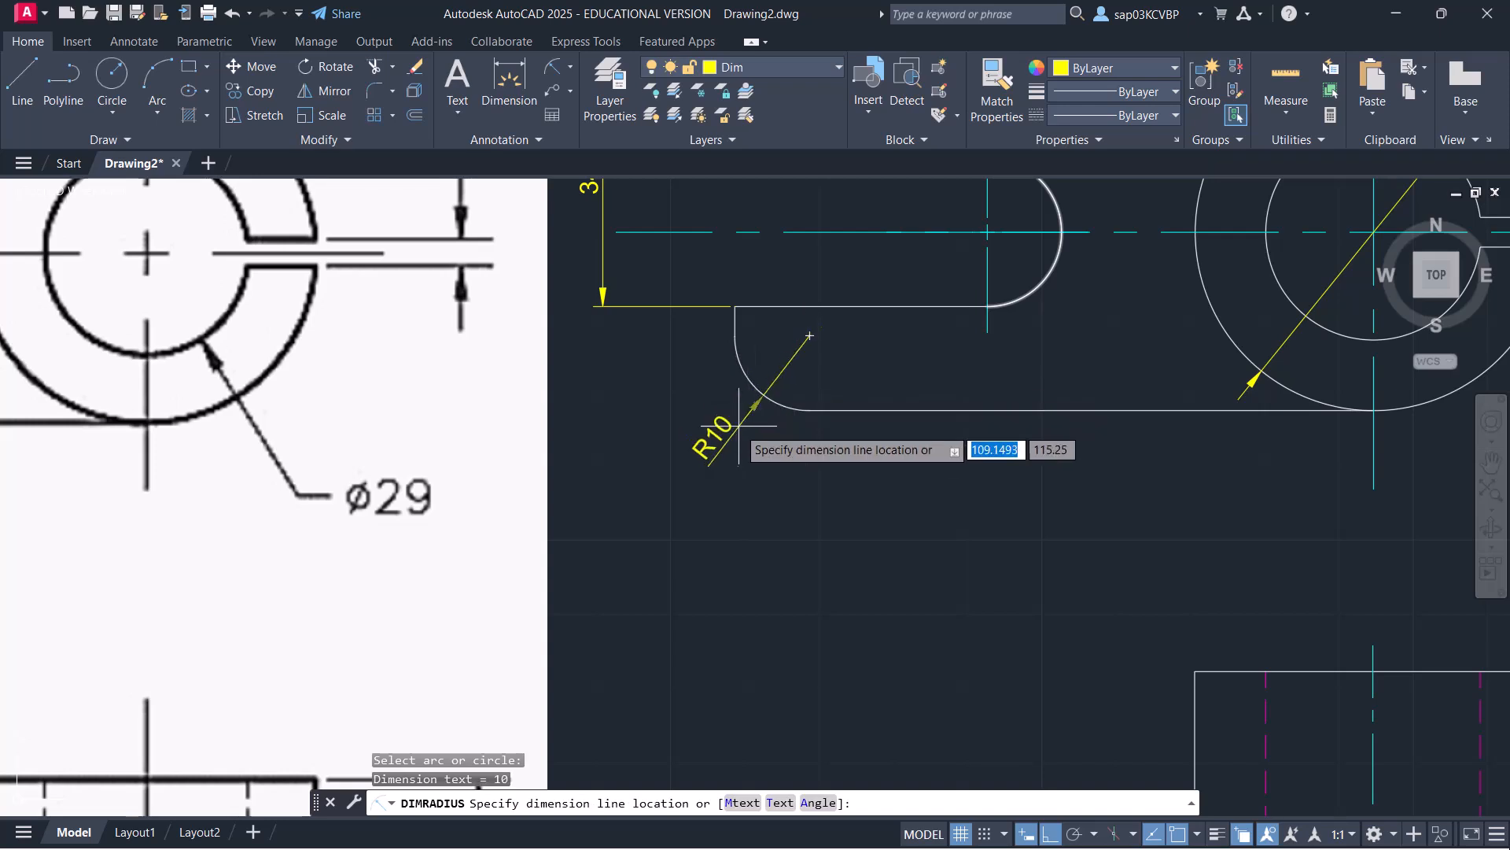
click(729, 429)
scroll(822, 393, down, 2)
middle_drag(839, 420, 688, 388)
right_click(688, 388)
click(663, 422)
click(663, 422)
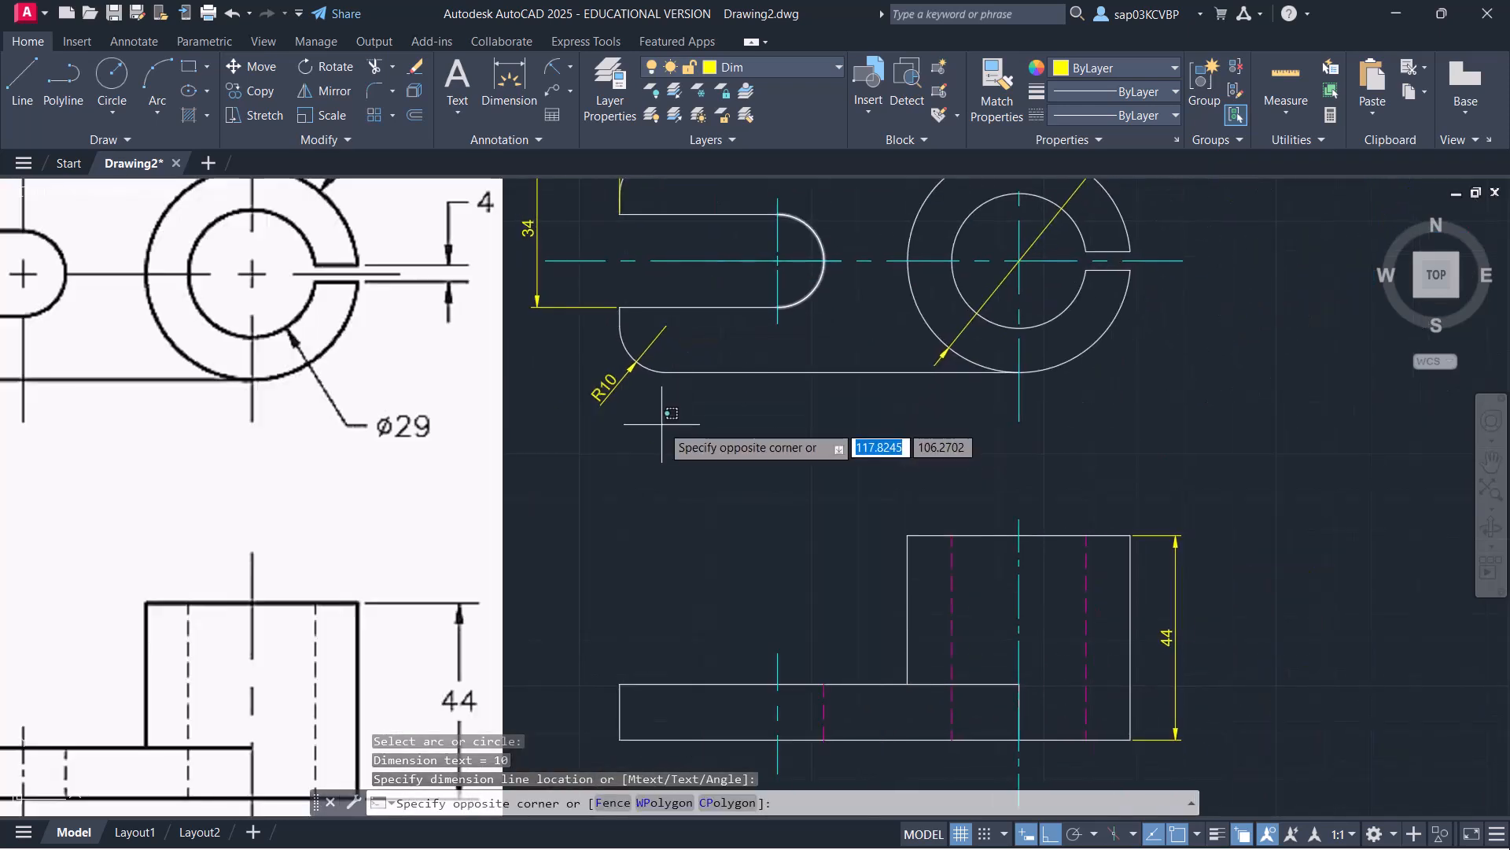
scroll(688, 472, down, 3)
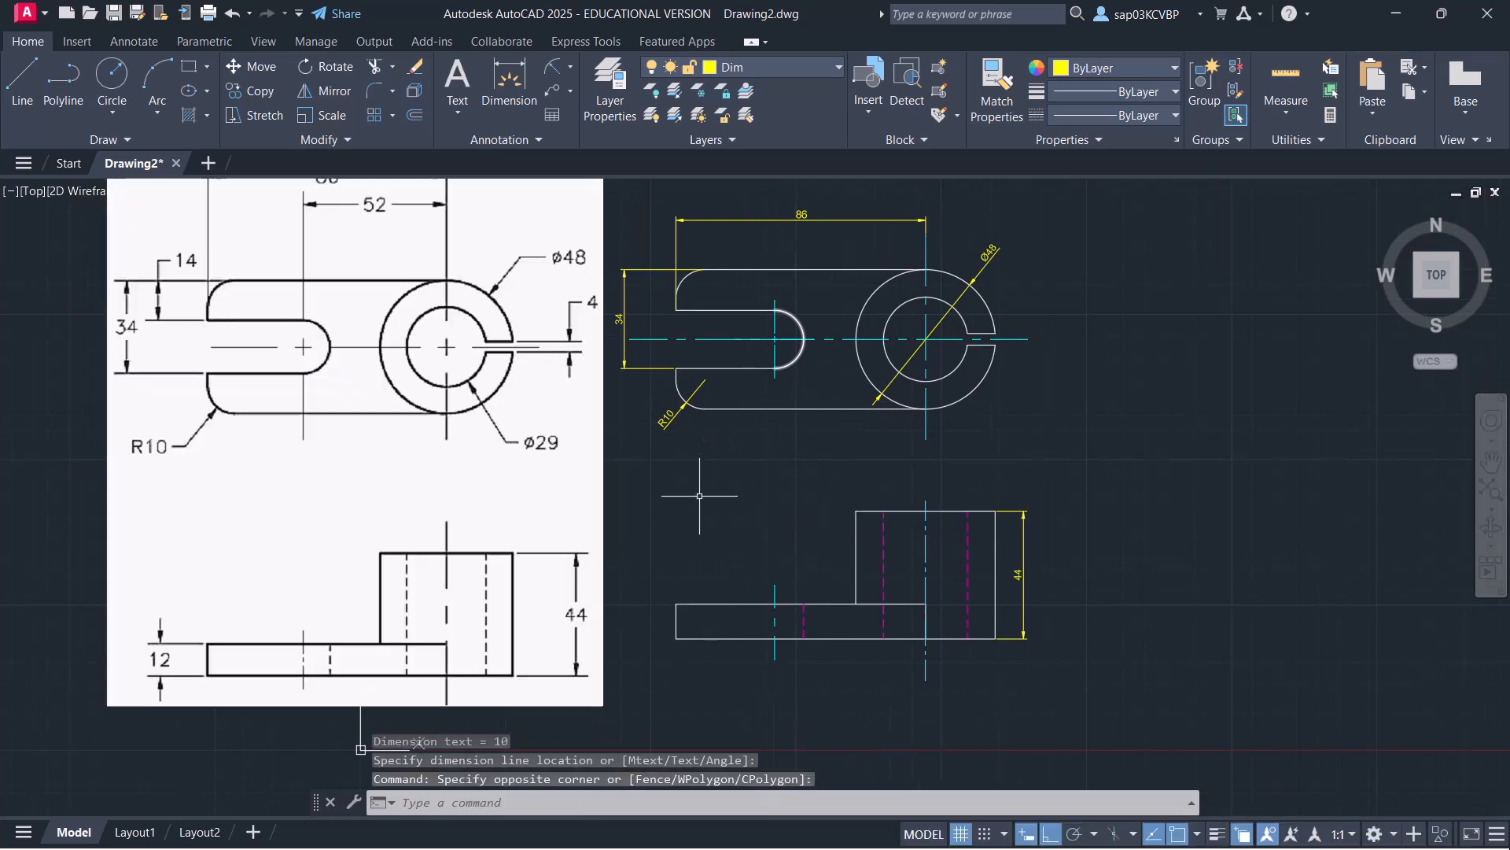
key(Escape)
key(ctrl+s)
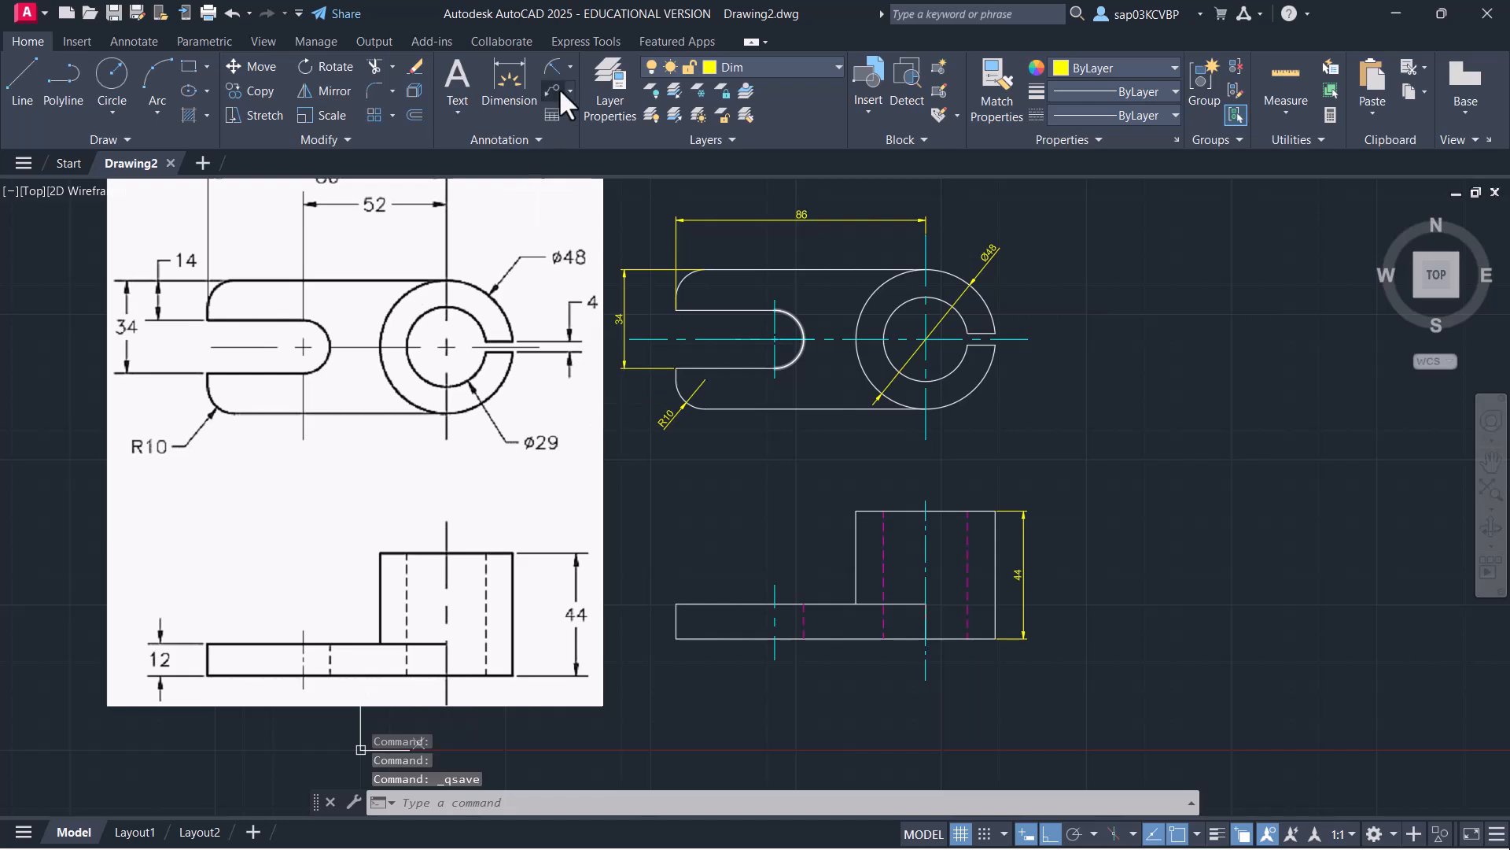
Dimension the base thickness at the left end of the front view and finish the dimension command
click(513, 78)
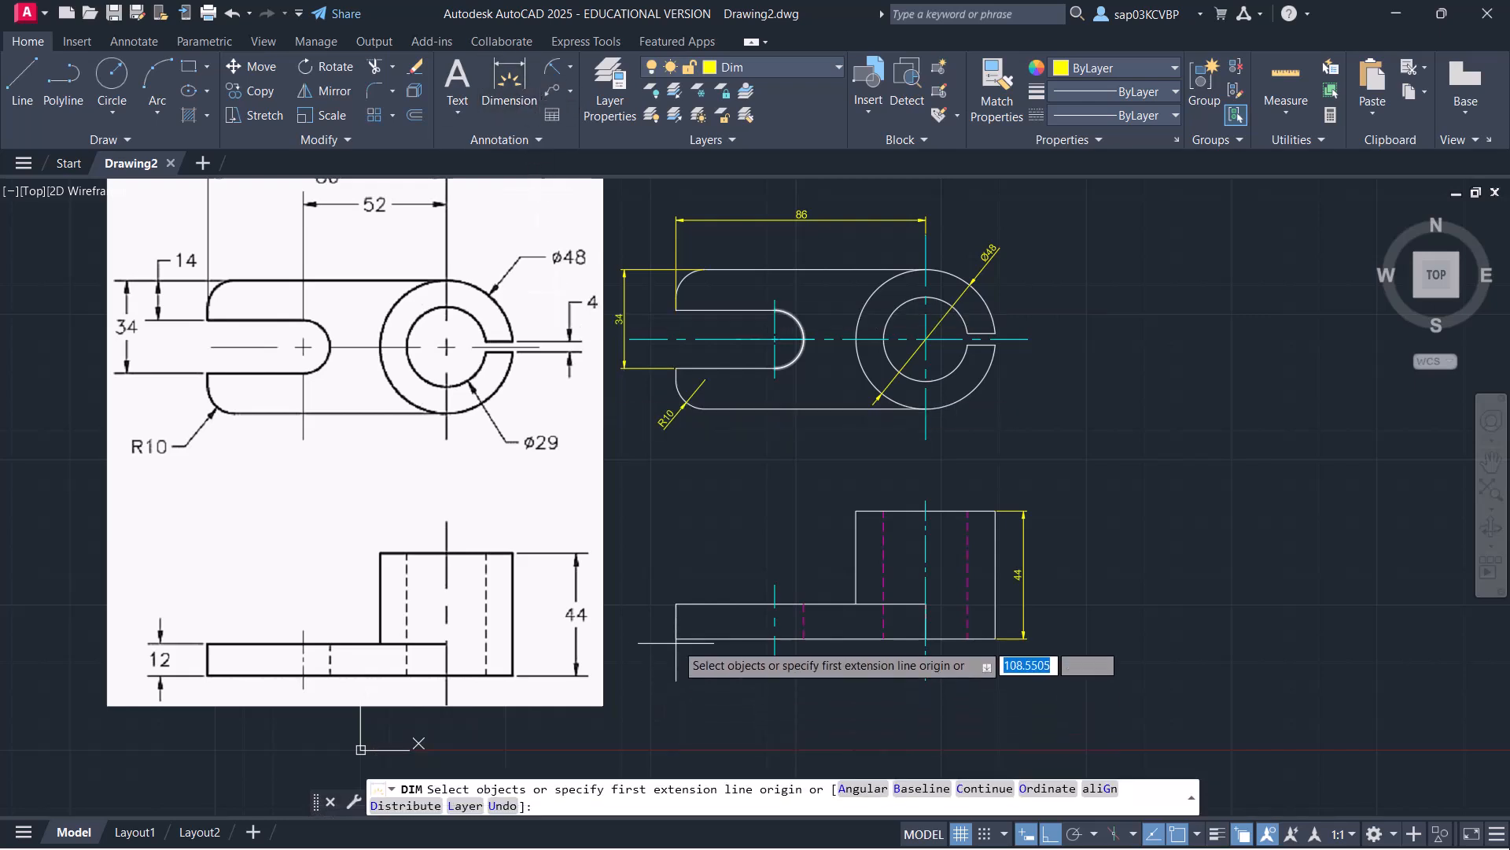
click(676, 604)
click(677, 639)
click(647, 621)
right_click(692, 542)
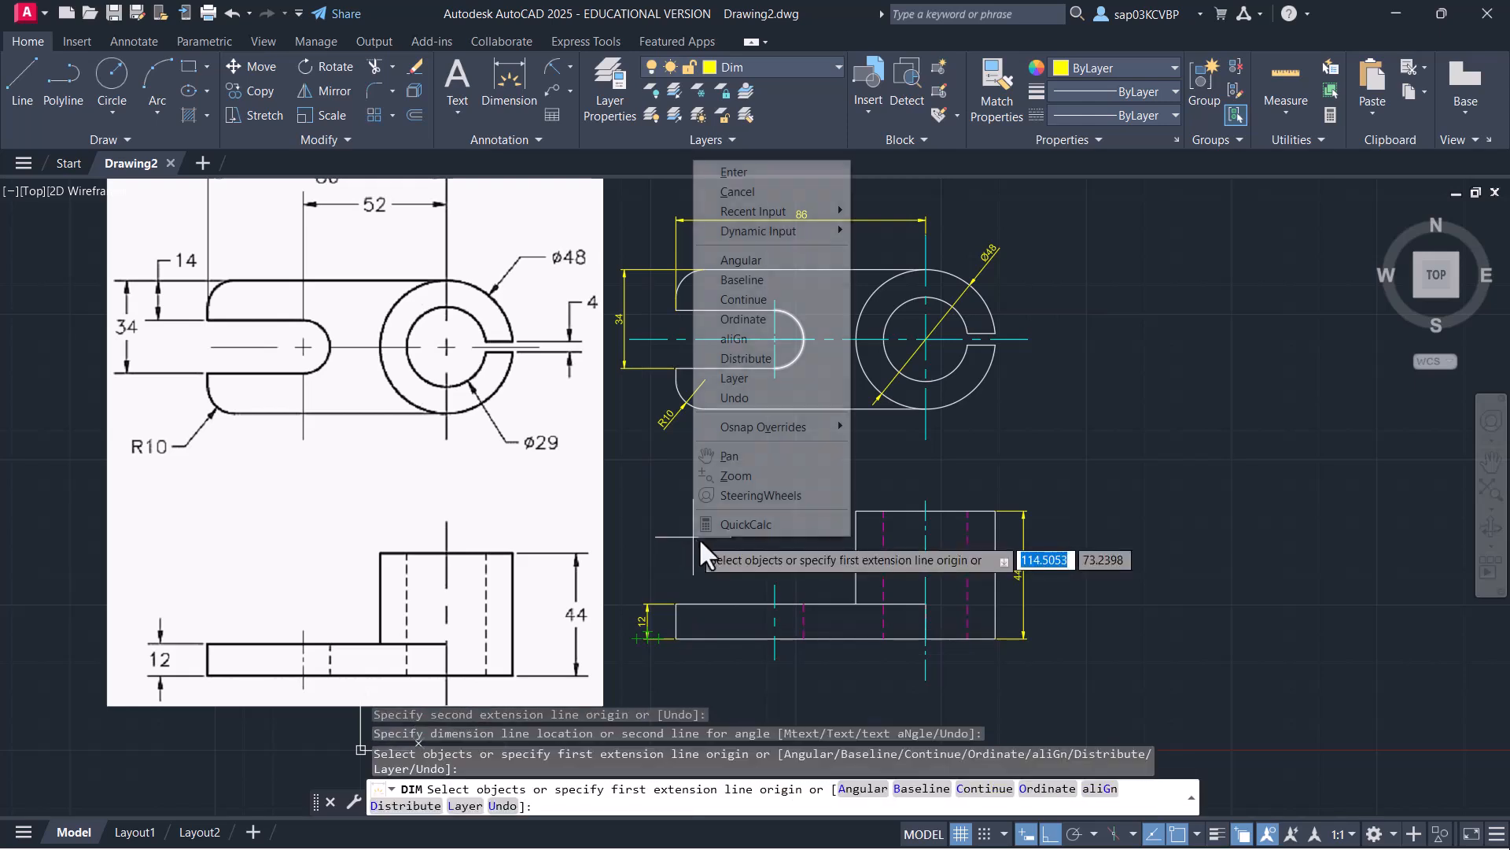
click(742, 173)
Delete the reference image beside the drawn views
click(658, 489)
click(542, 512)
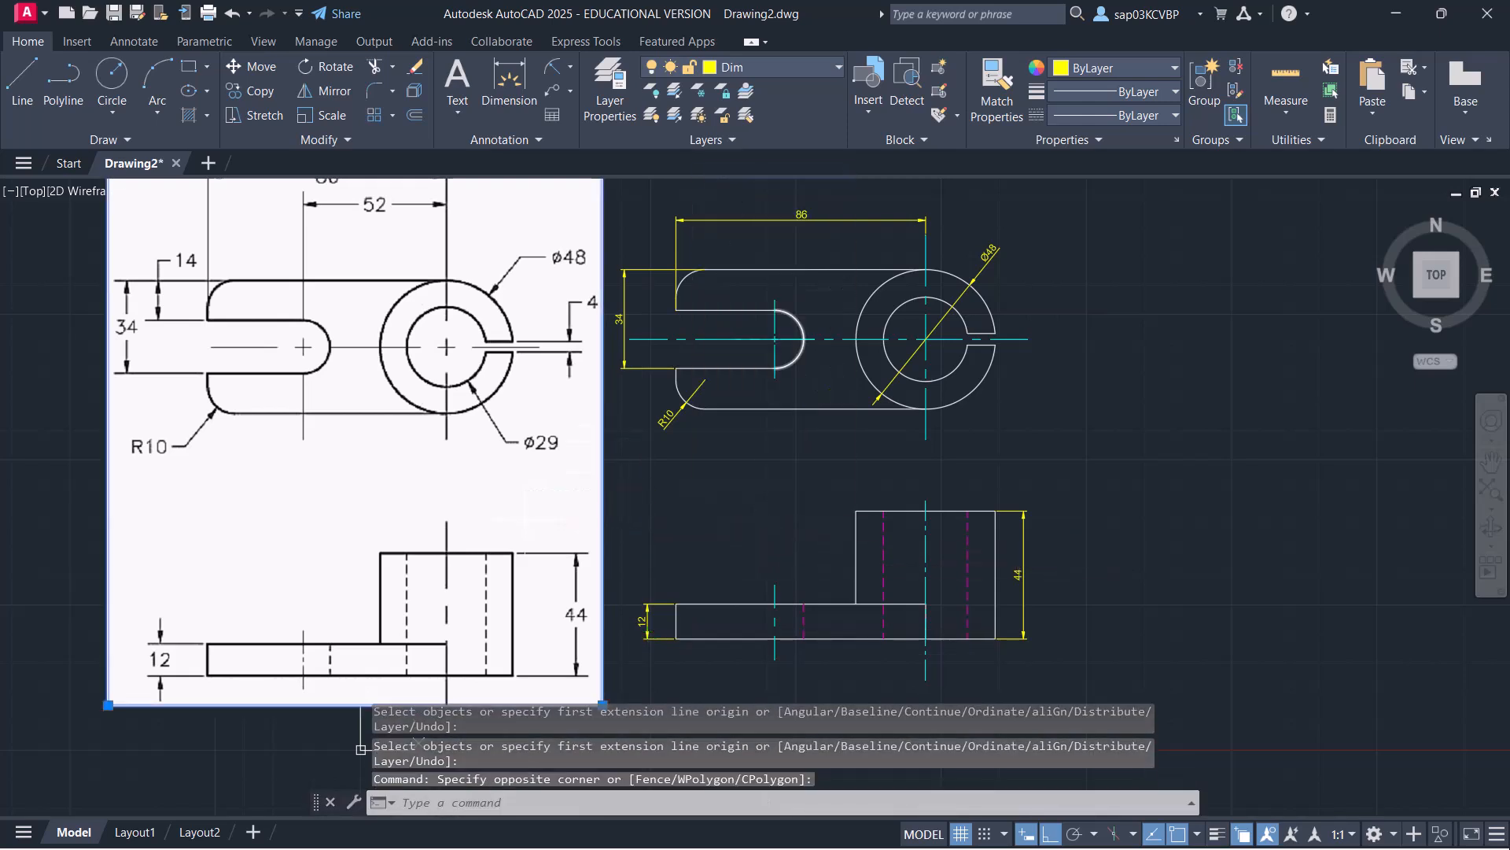
key(Delete)
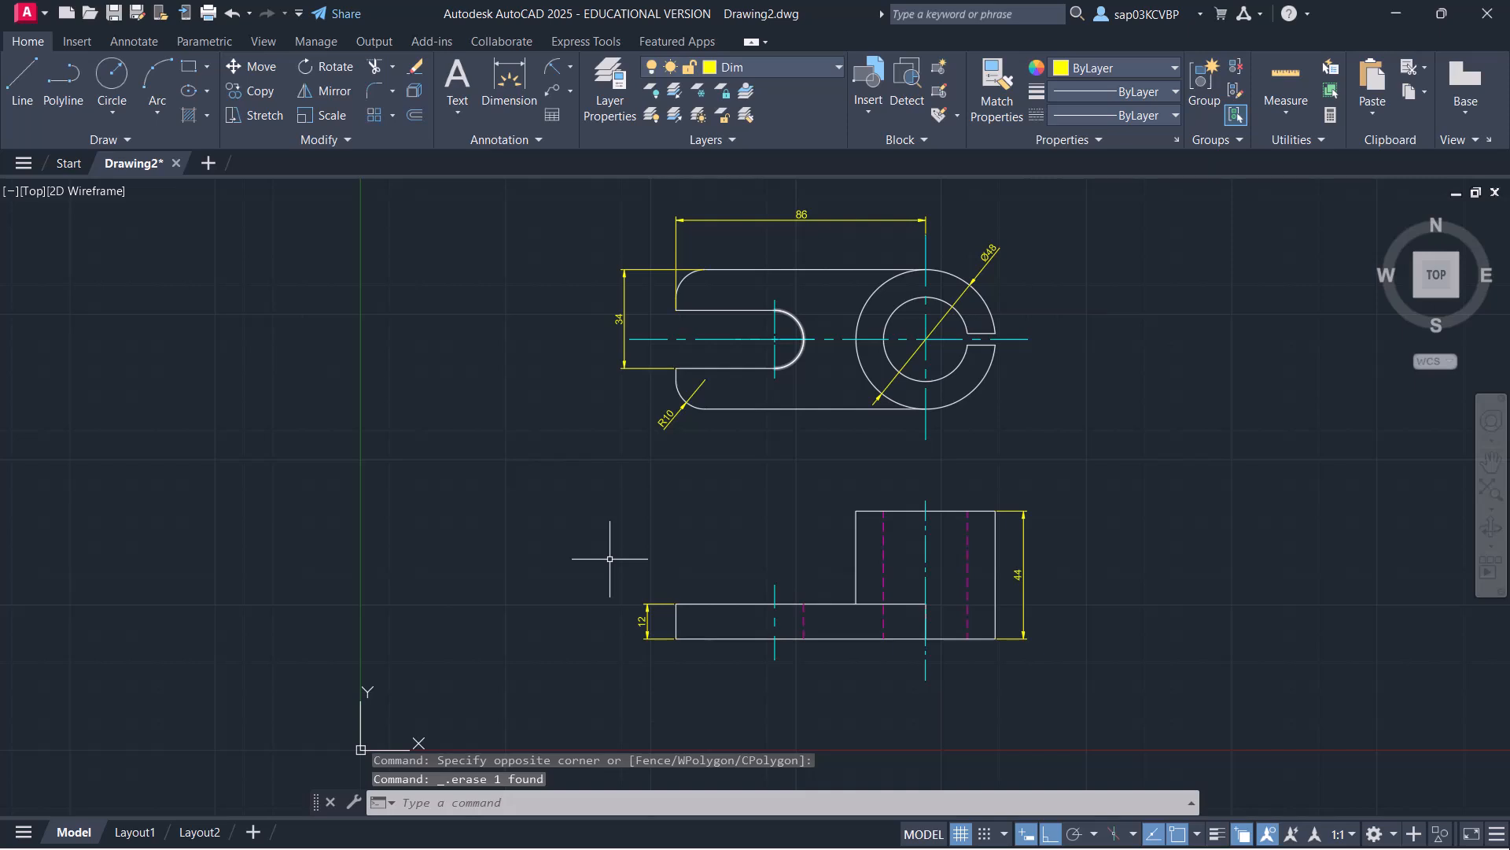
Fit the complete dimensioned drawing in view with Zoom All and Zoom Extents
text(z)
key(Return)
text(a)
key(Return)
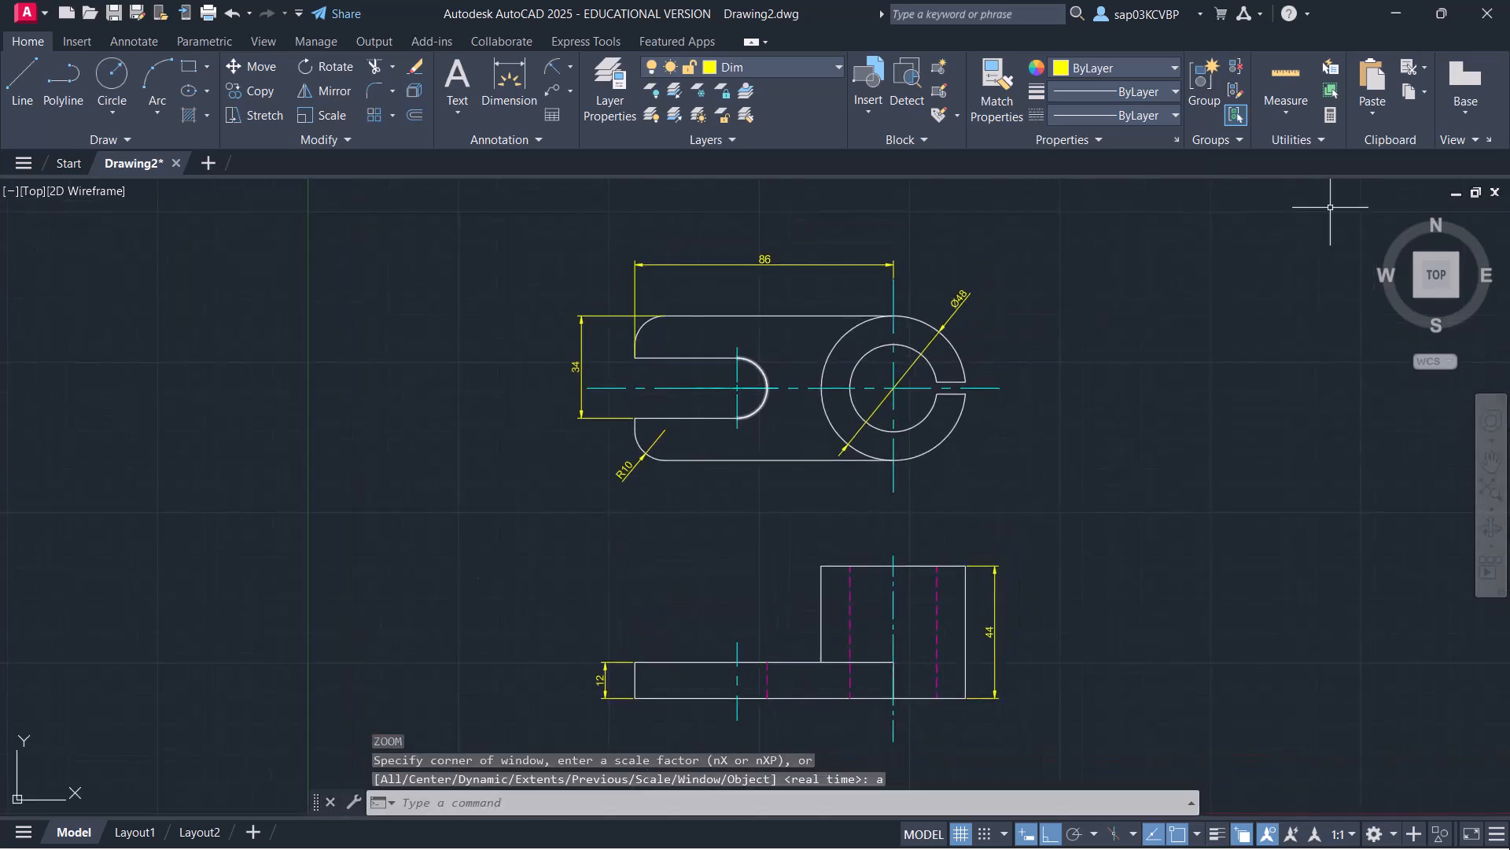
middle_click(1106, 575)
middle_click(1106, 575)
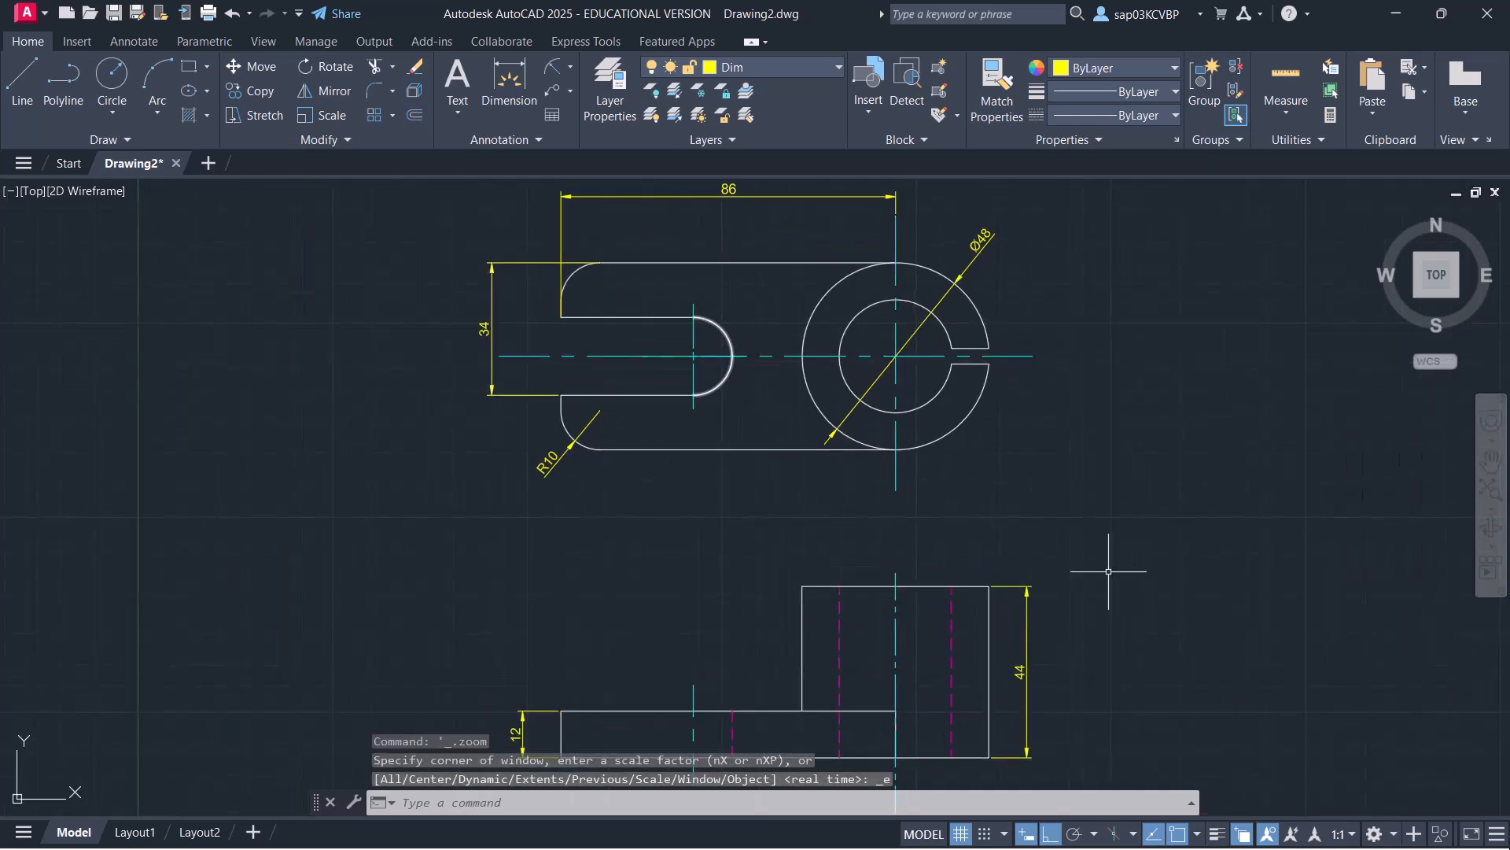
Save the dimensioned bracket drawing
key(ctrl+s)
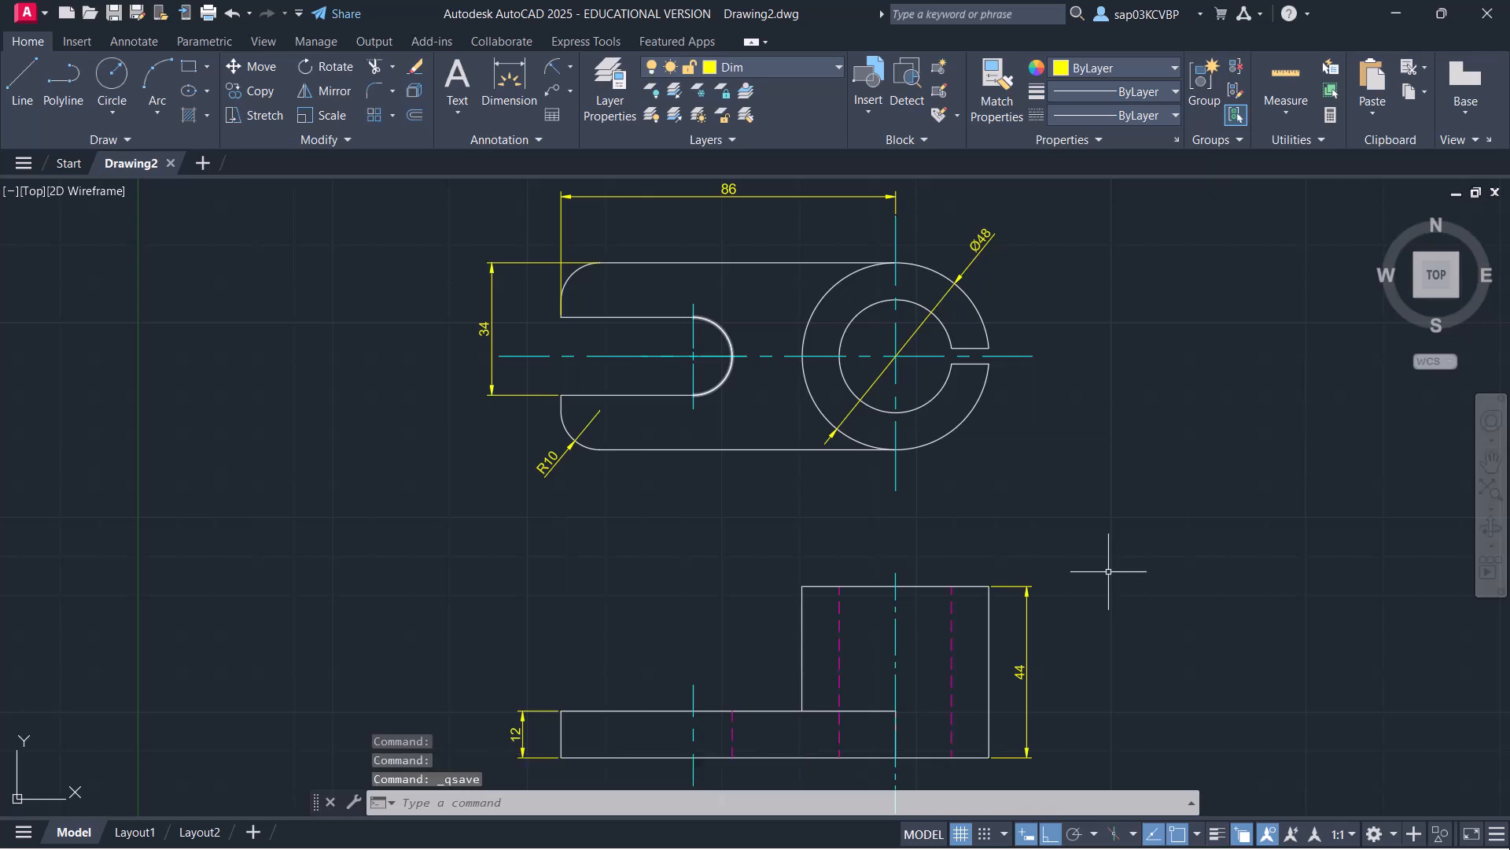
scroll(1102, 573, down, 4)
middle_drag(1054, 565, 755, 512)
scroll(806, 557, up, 4)
scroll(806, 557, down, 3)
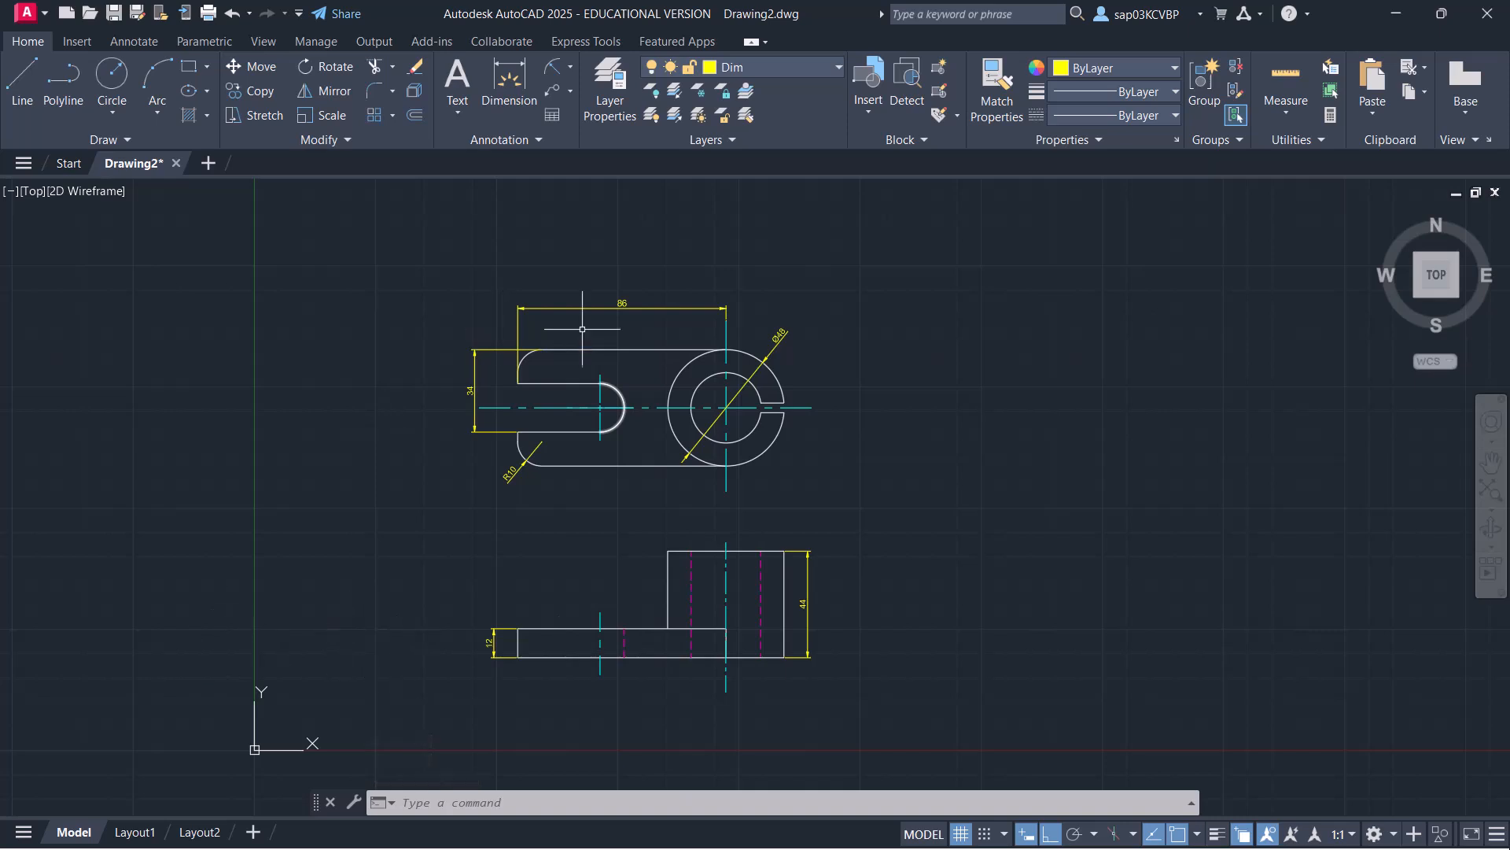
Change the Dim layer's colour to index 74 in the layer properties
click(617, 118)
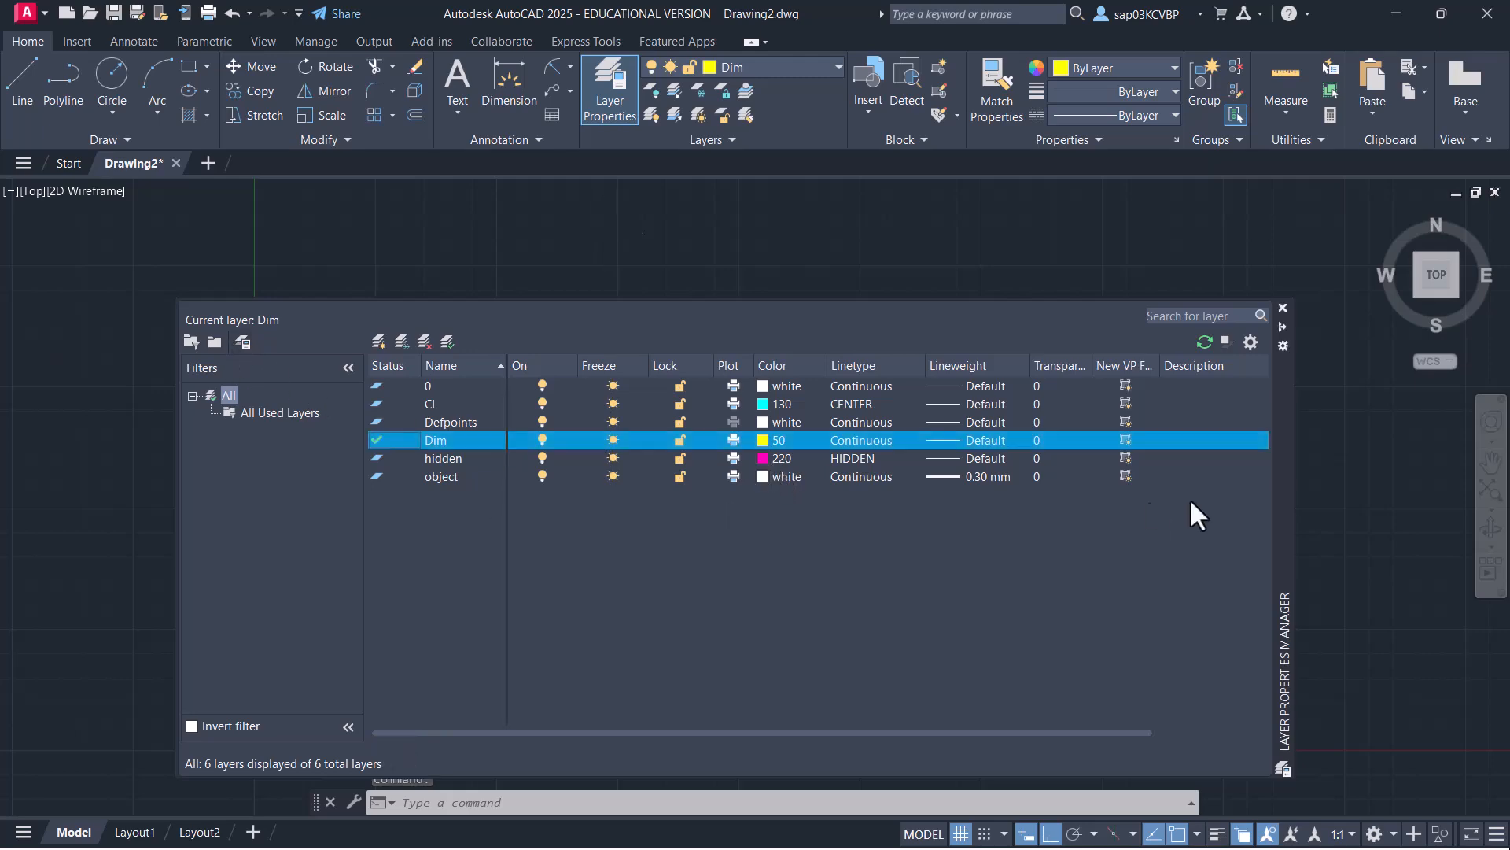
click(764, 440)
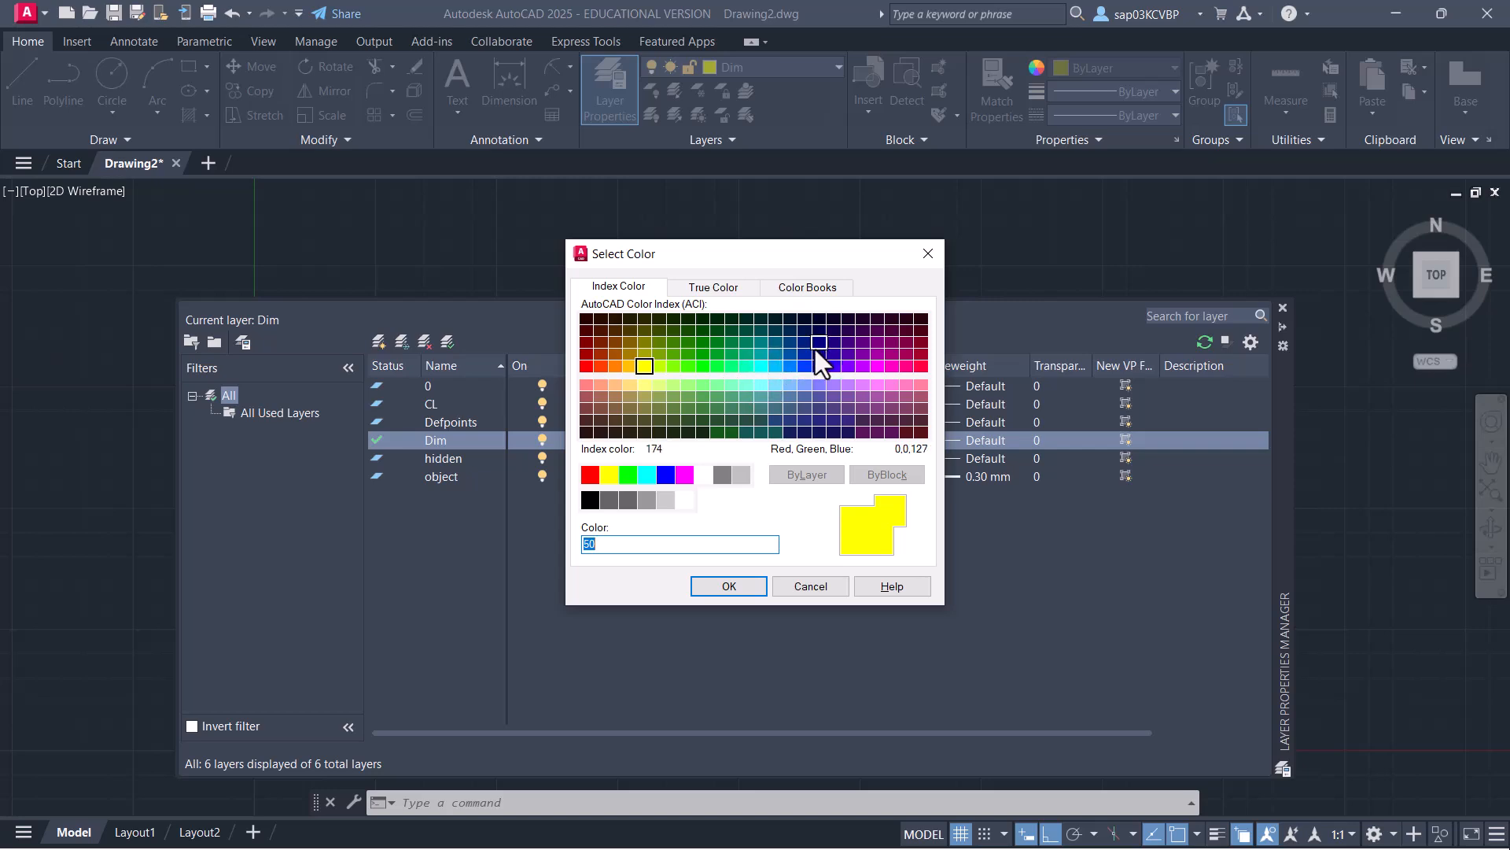
click(672, 344)
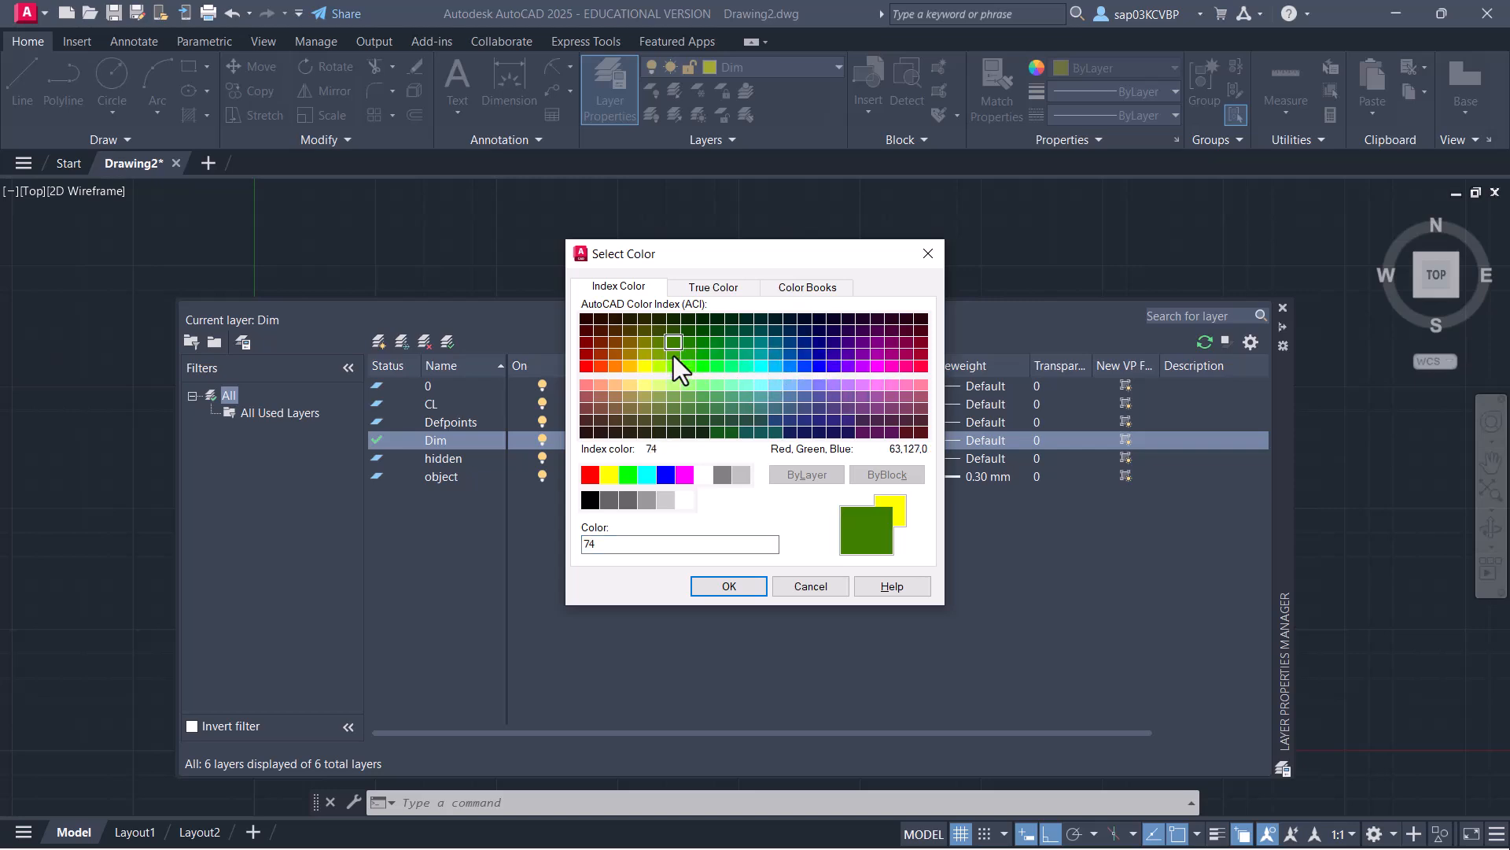
click(740, 585)
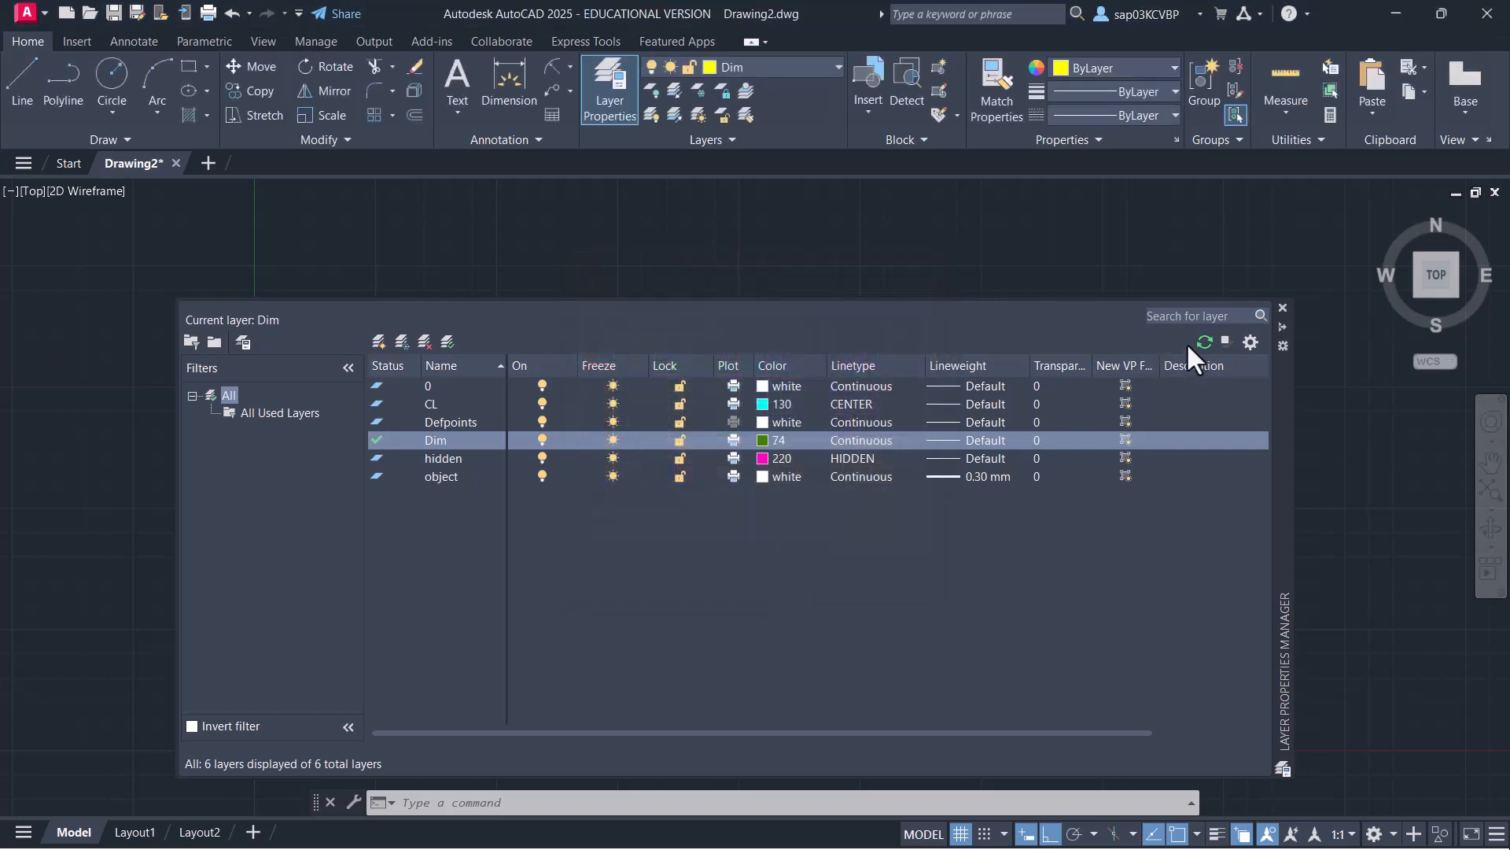
click(1282, 307)
scroll(675, 412, up, 2)
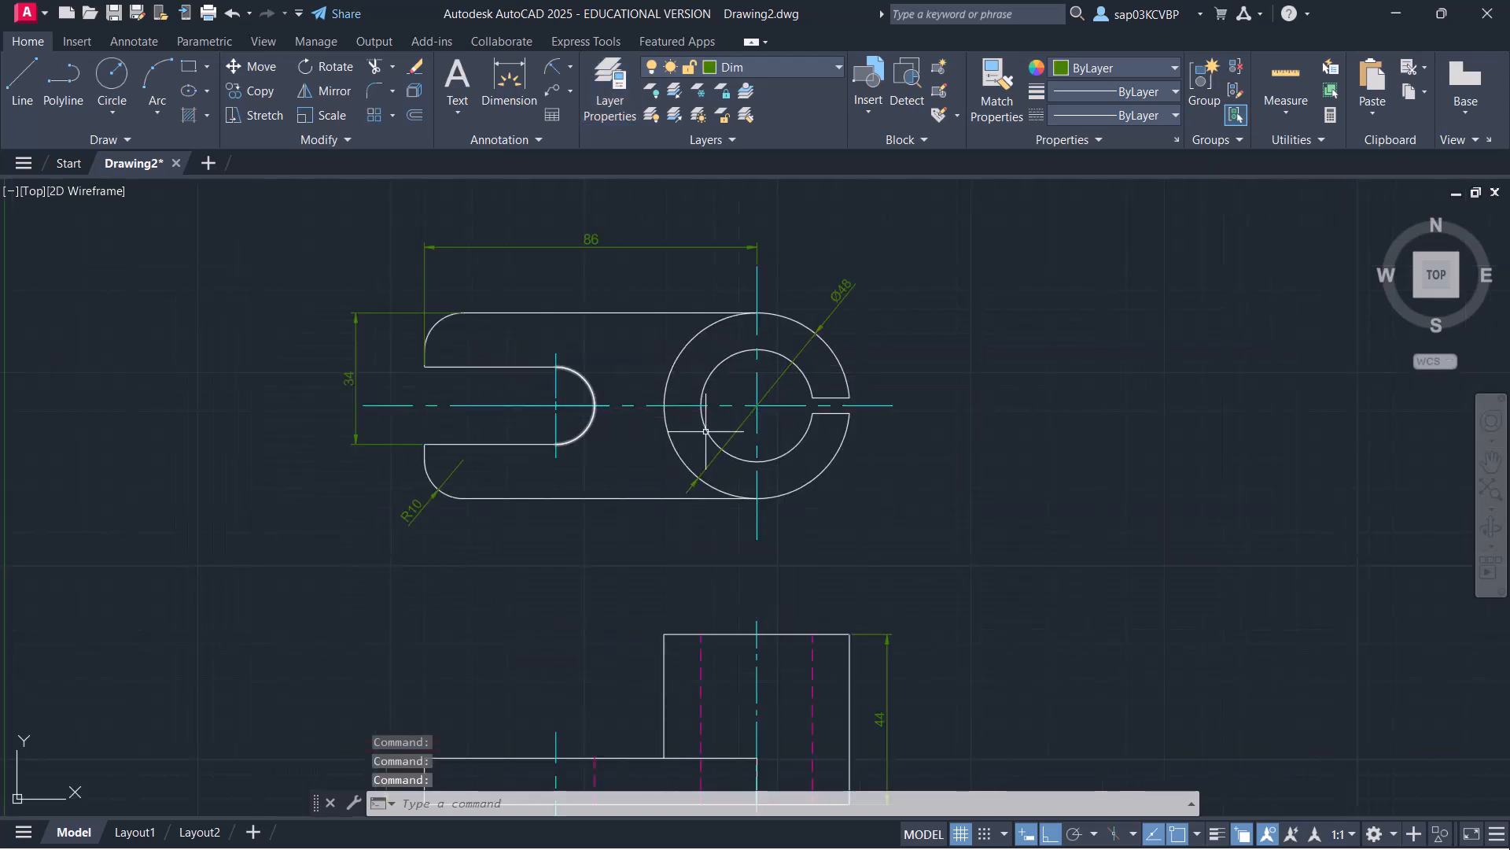
middle_drag(761, 406, 762, 343)
scroll(868, 513, down, 2)
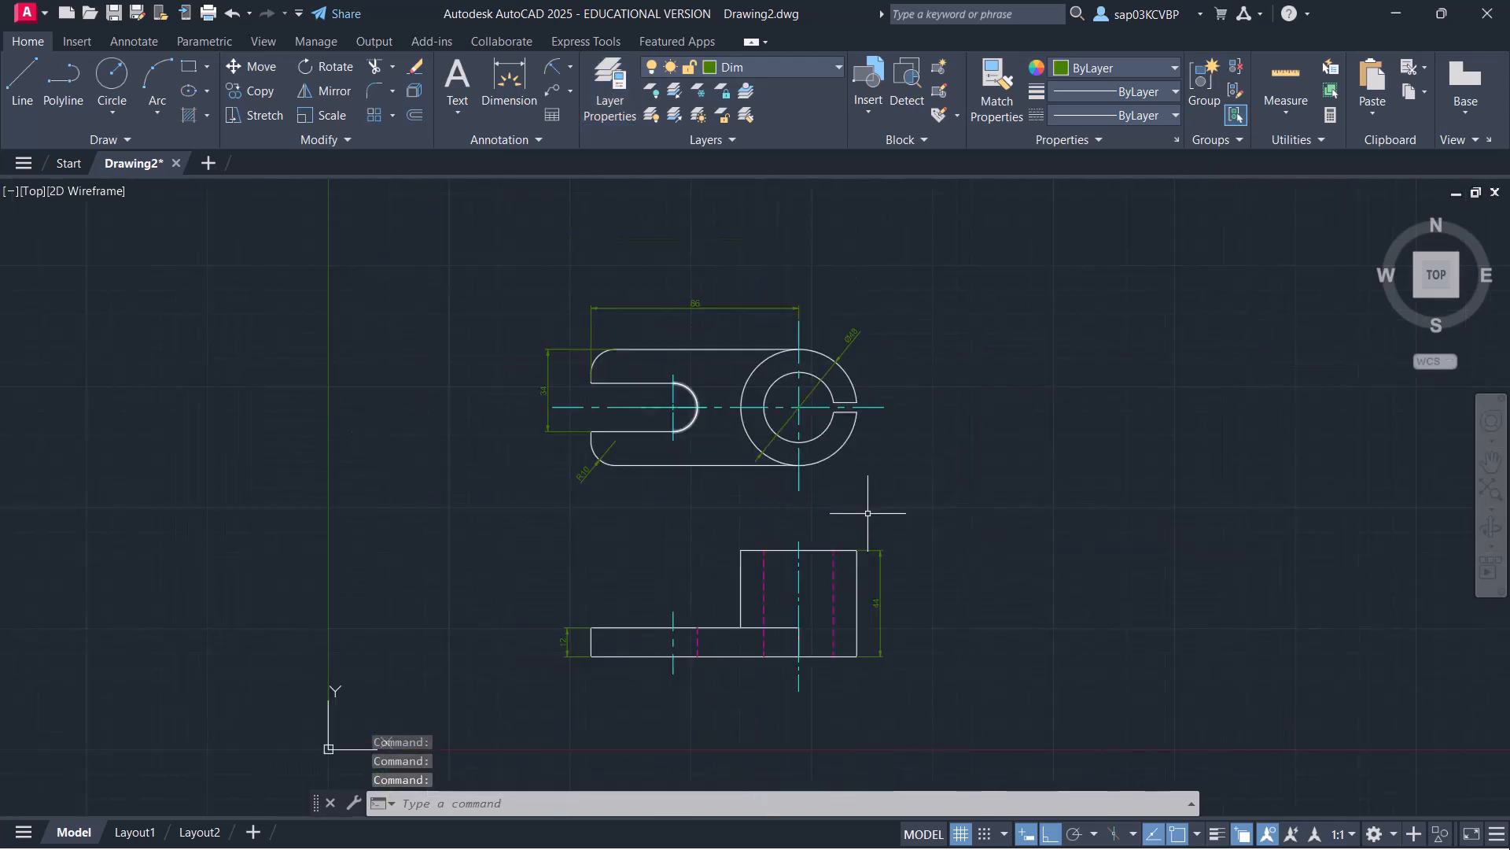
Turn off the model space grid and set the Dim layer's colour to index 51
scroll(814, 523, up, 2)
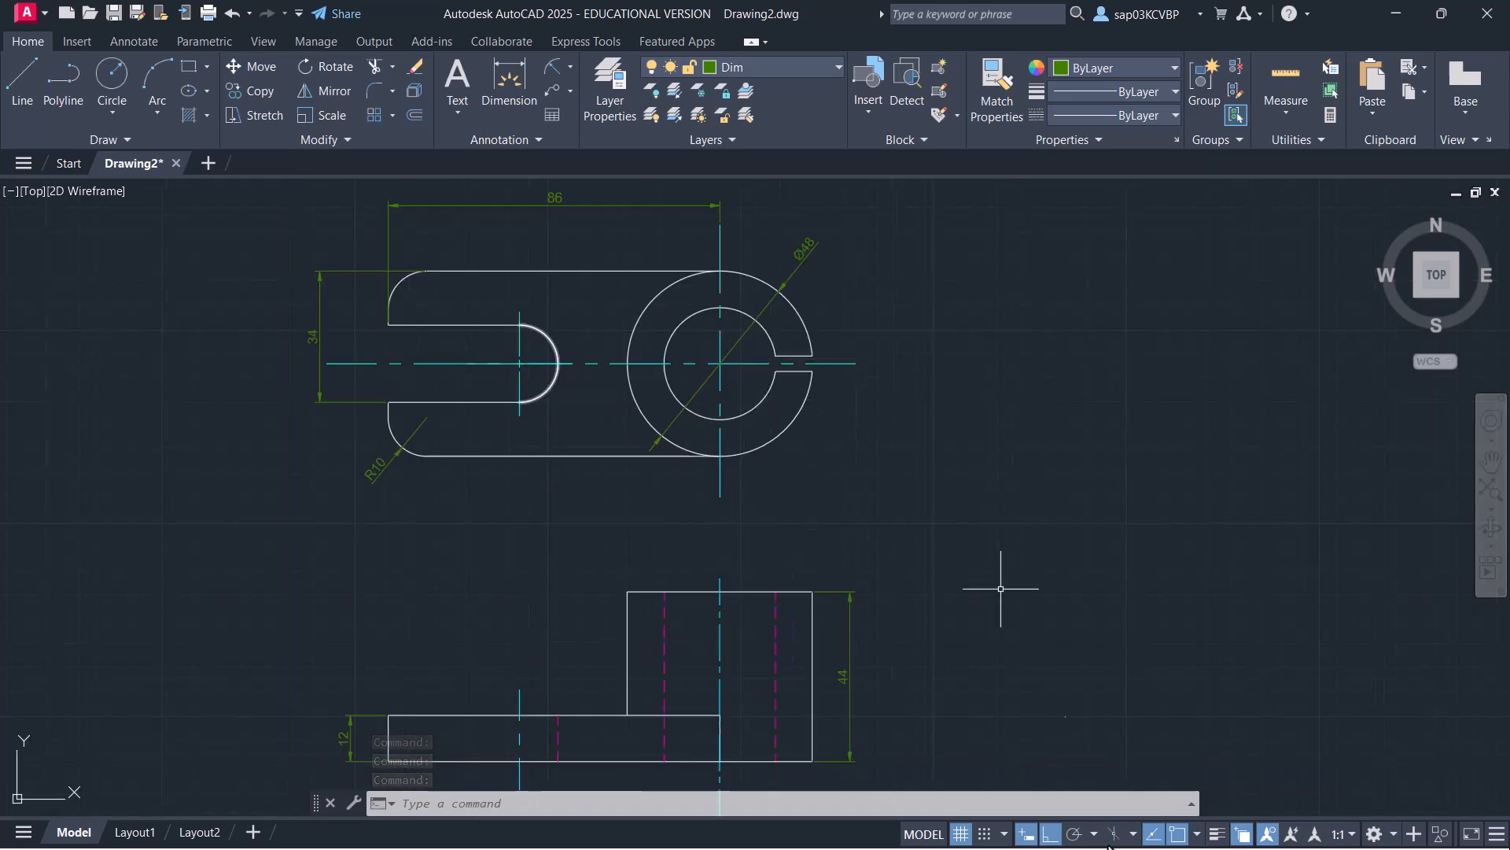
click(962, 836)
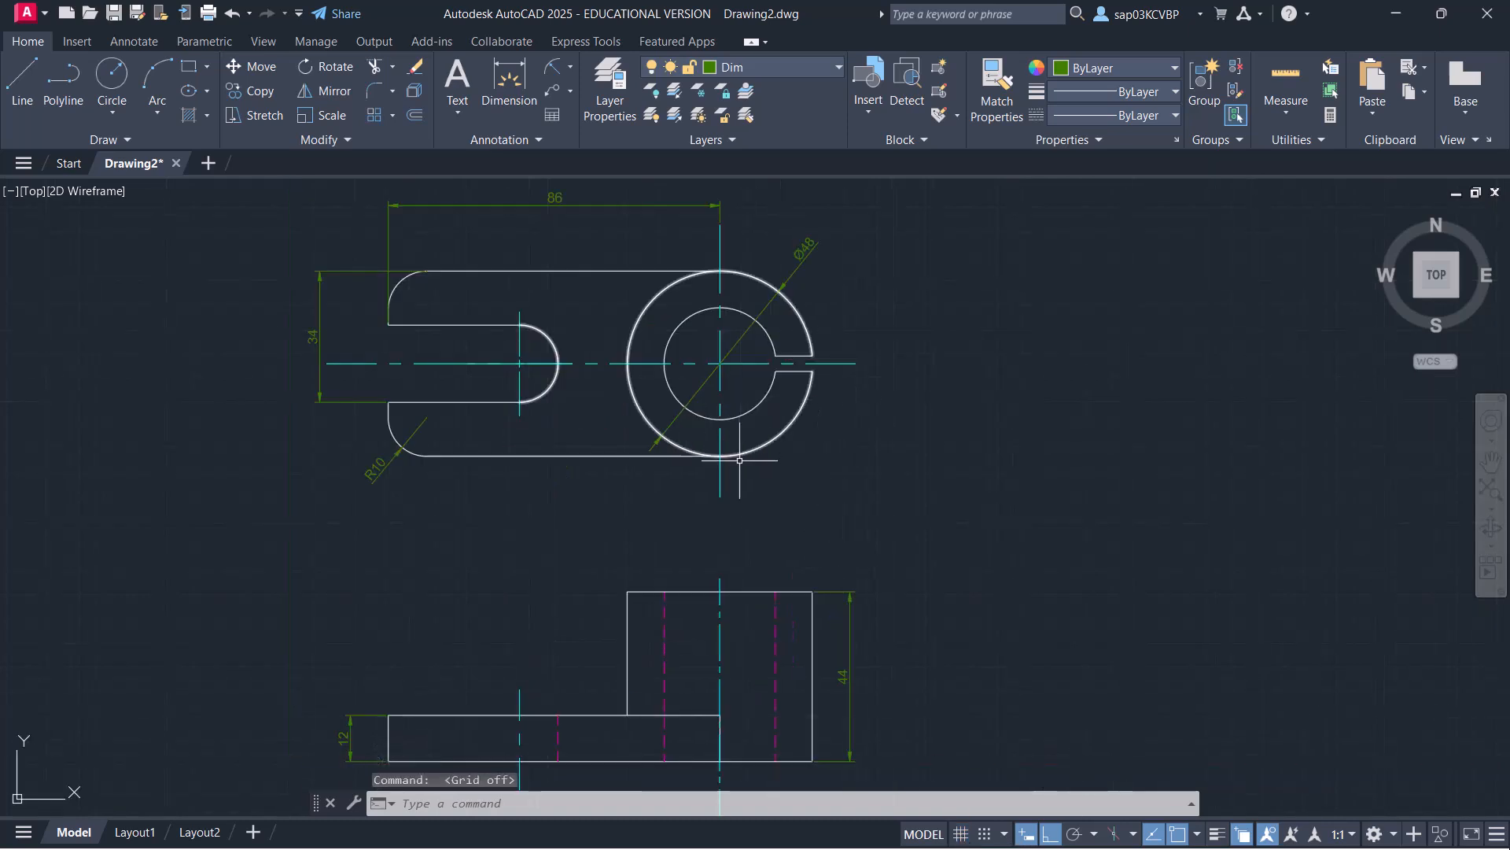
click(815, 69)
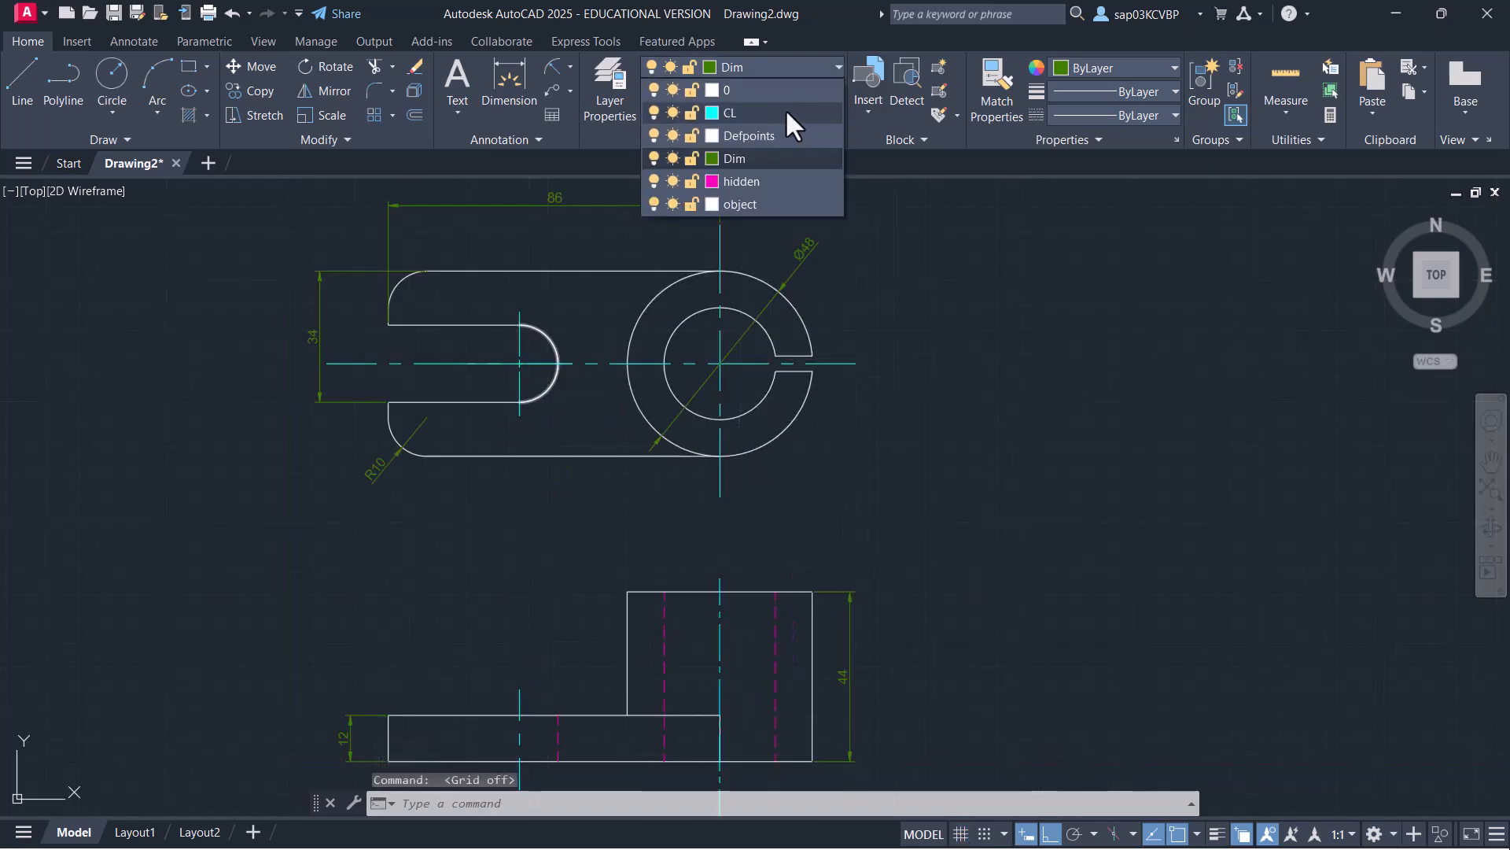
click(707, 158)
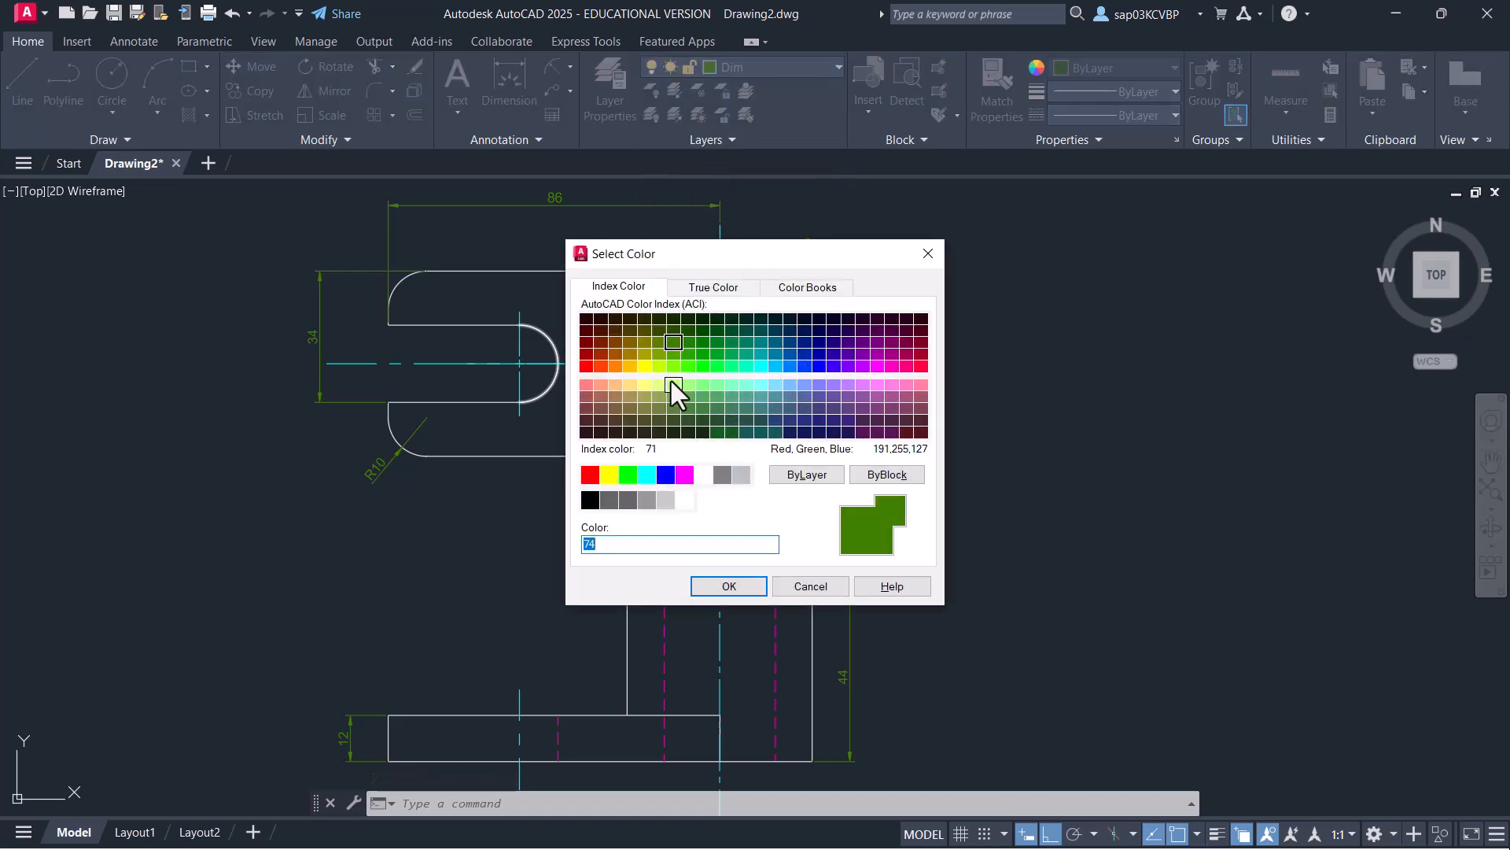
click(645, 385)
click(730, 588)
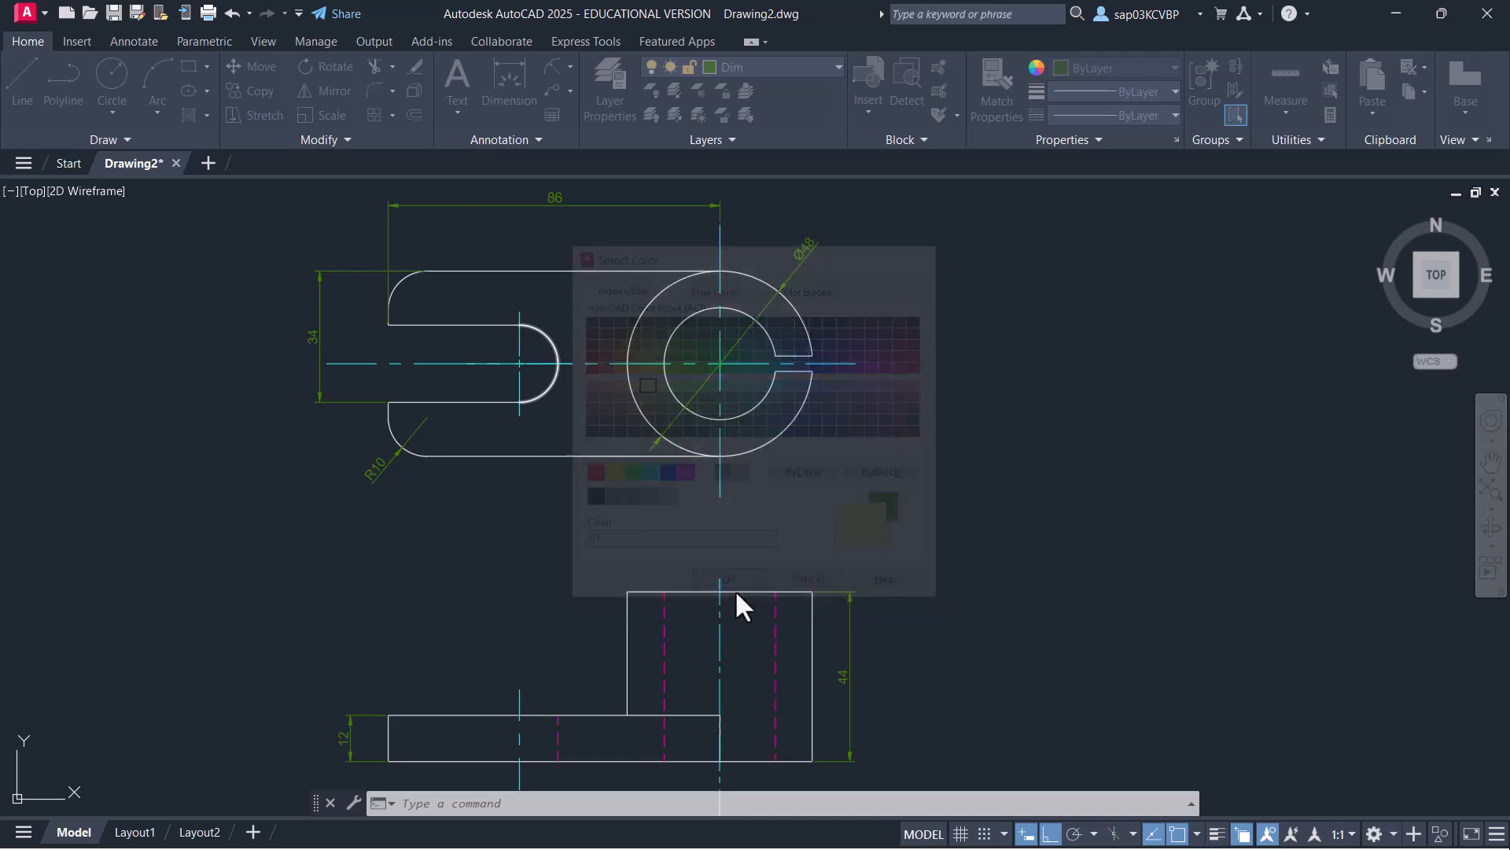
middle_drag(993, 495, 998, 479)
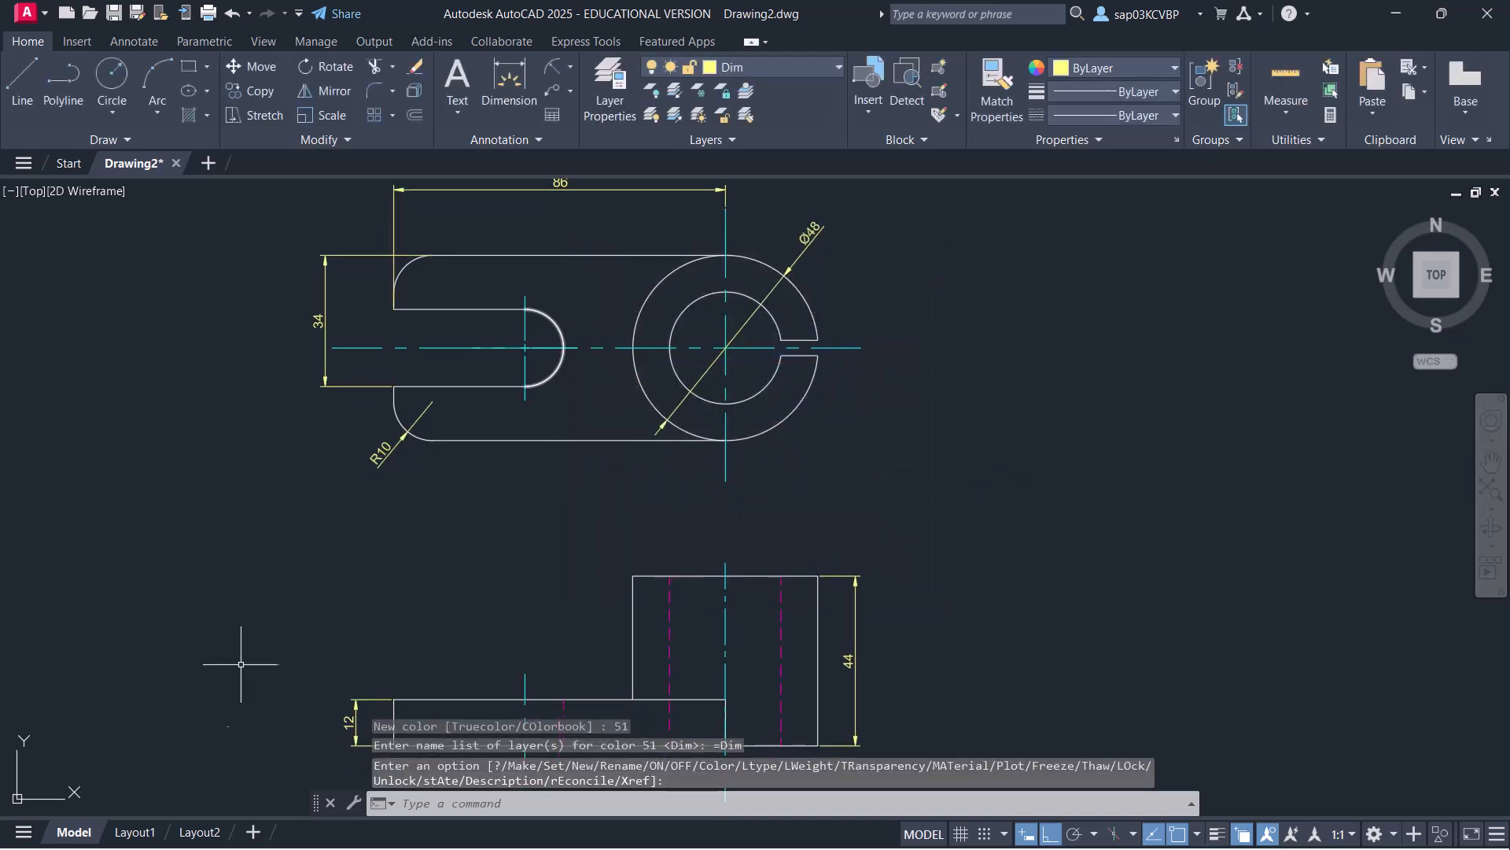
Open the Layout1 paper space sheet
click(134, 832)
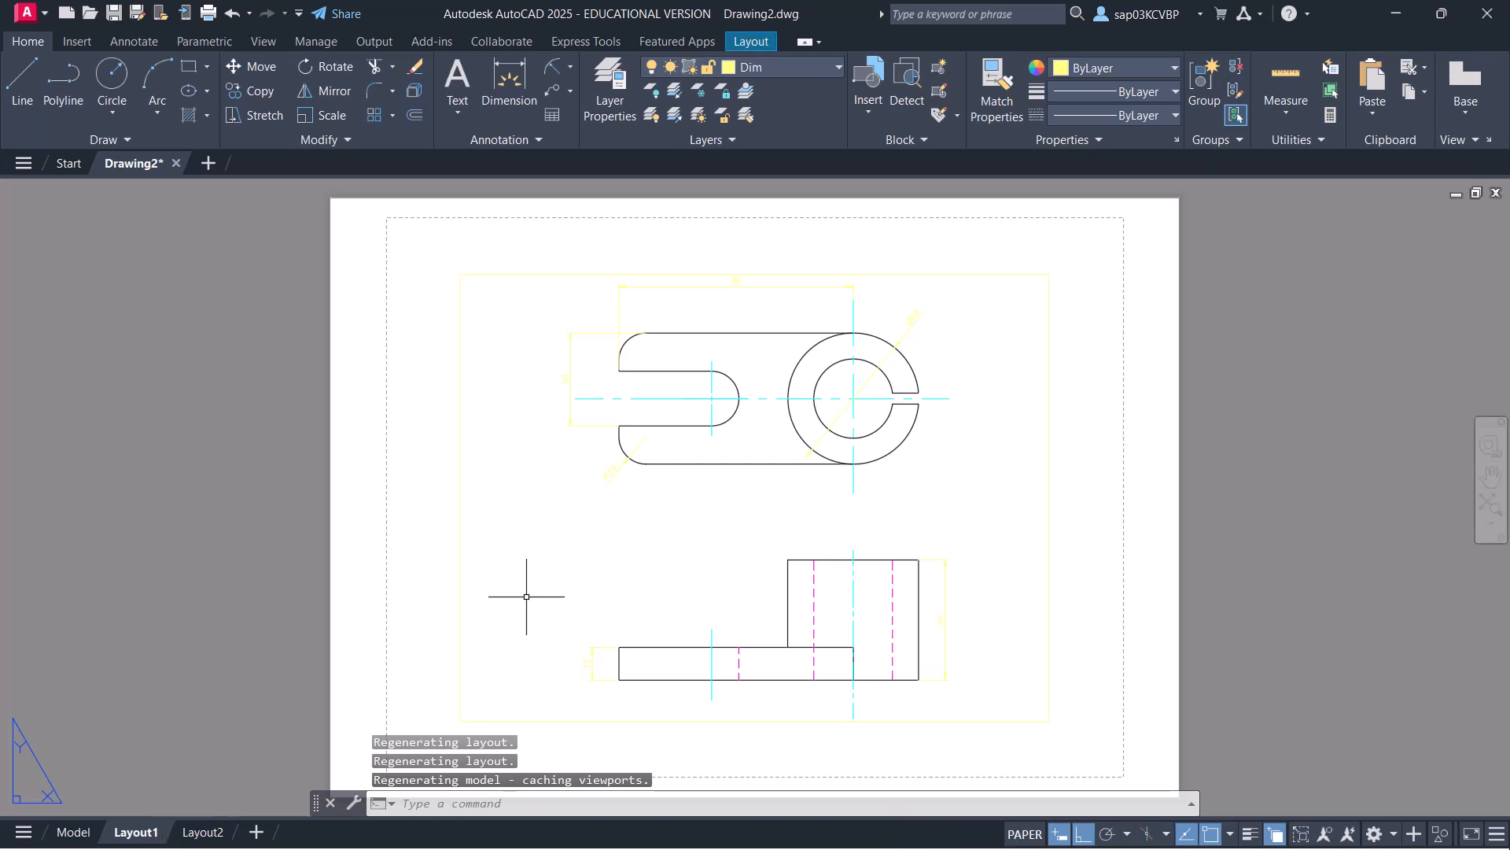
scroll(570, 463, down, 2)
middle_drag(569, 463, 512, 413)
scroll(596, 453, up, 2)
Move the existing viewport border on Layout1 to layer 0
click(894, 449)
click(885, 440)
scroll(926, 413, down, 2)
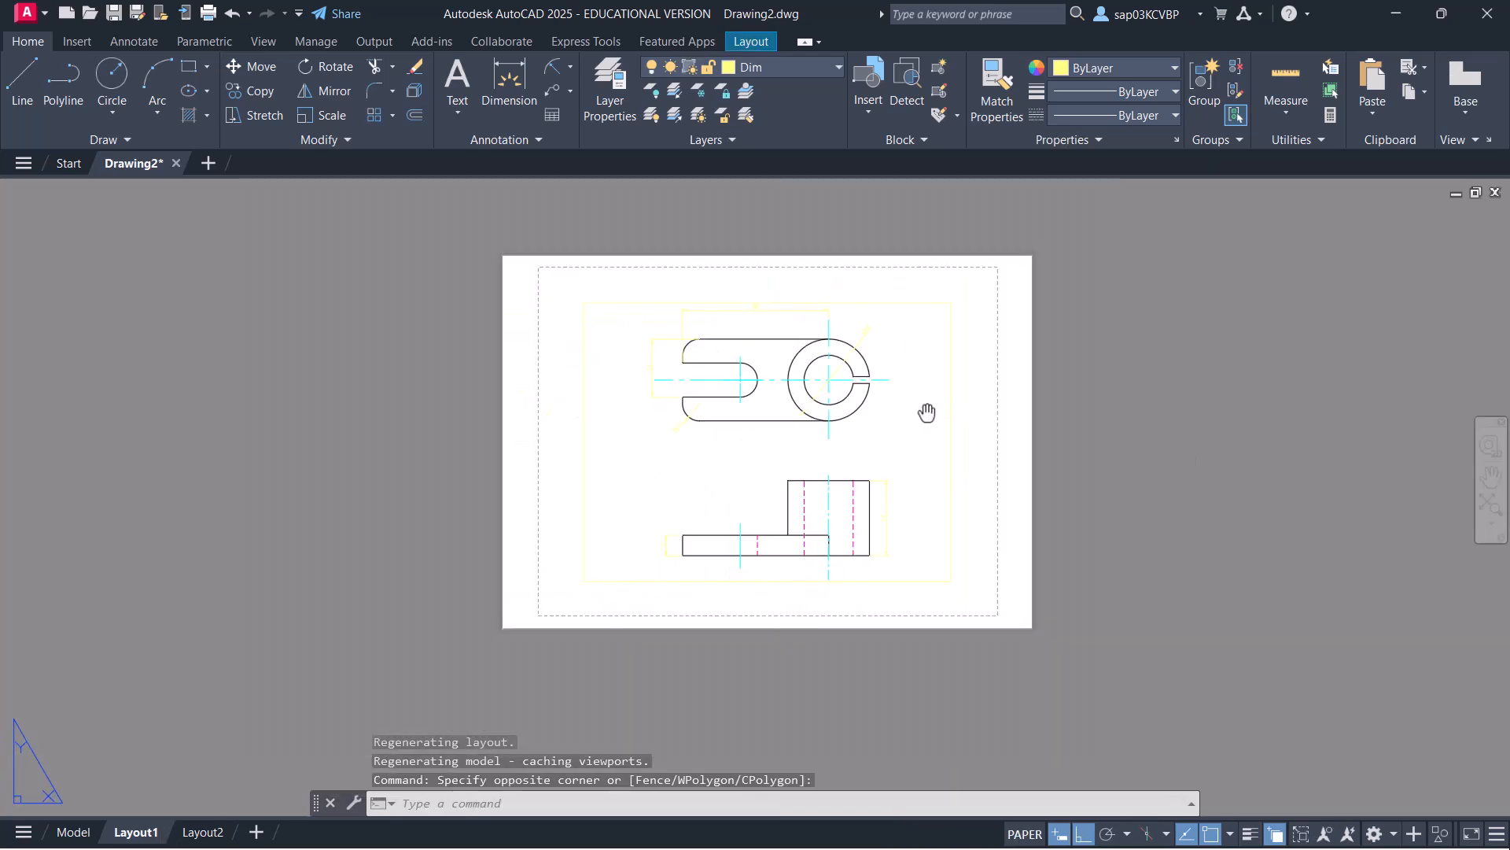
click(983, 373)
click(944, 420)
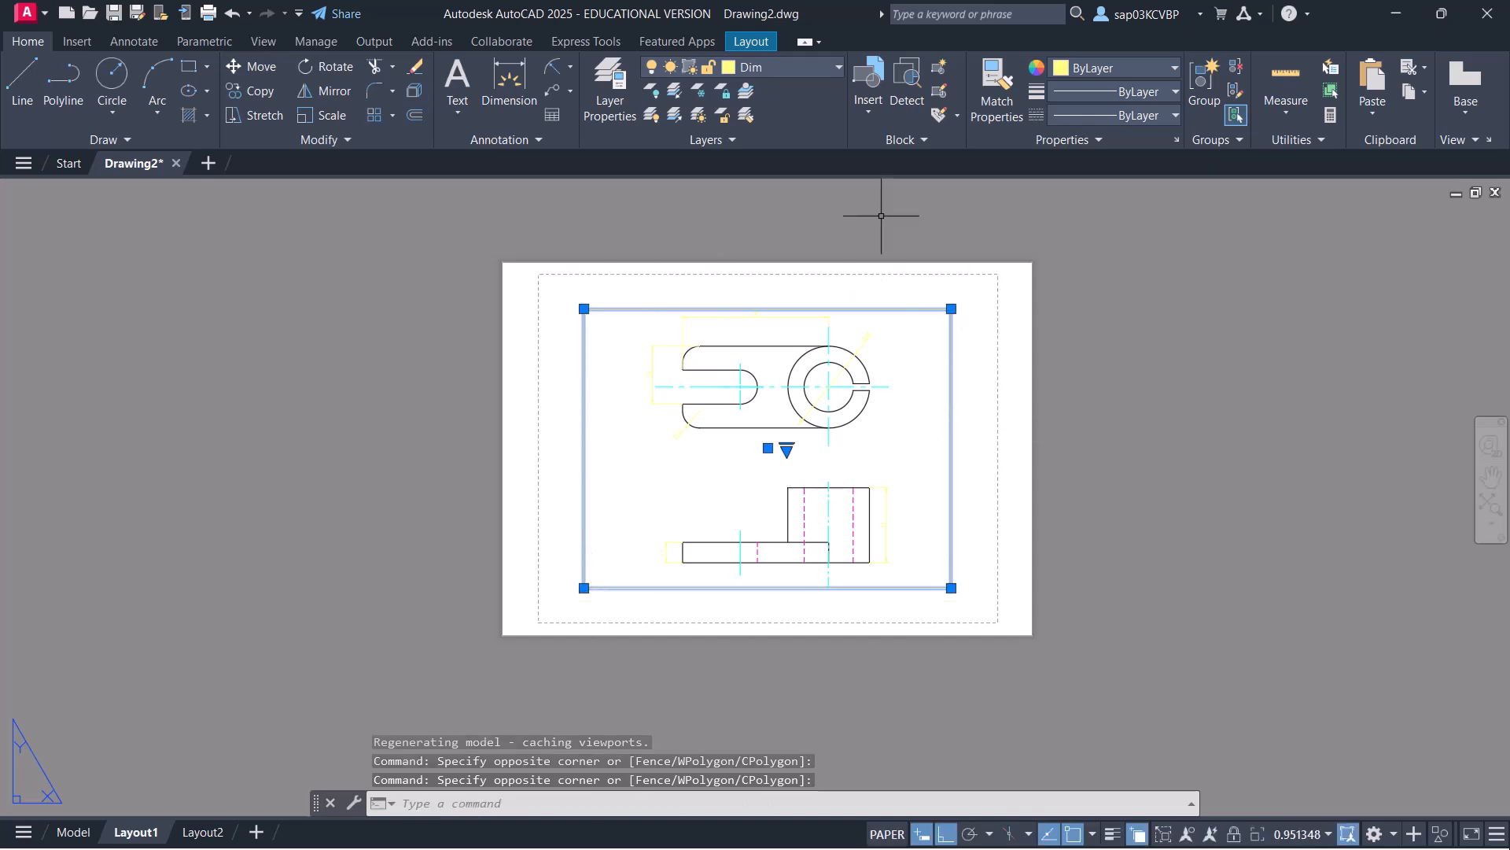
click(813, 70)
click(799, 96)
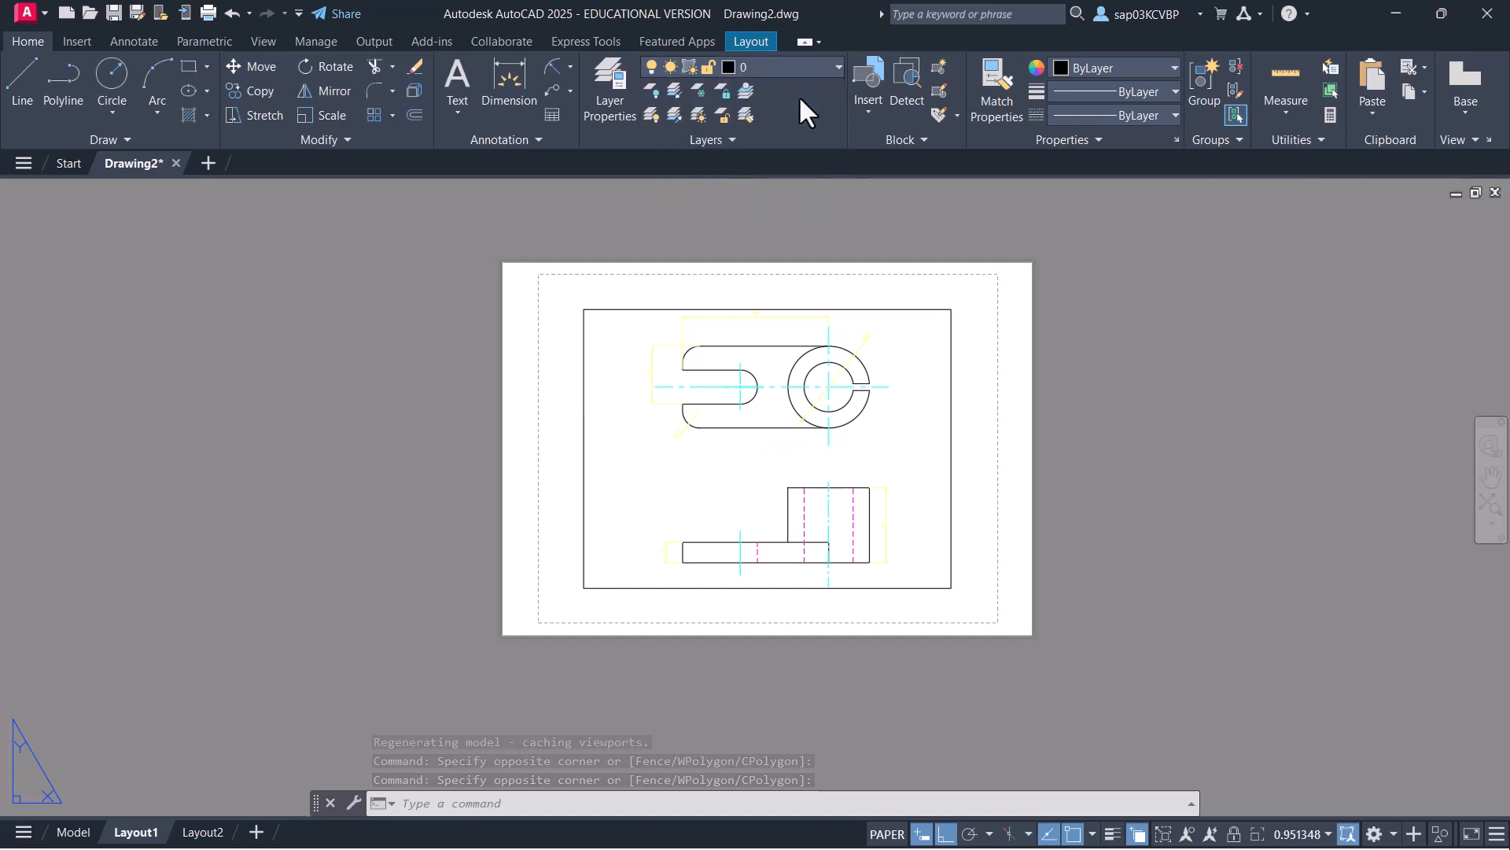
Delete the existing viewport so the Layout1 sheet is empty
click(1005, 365)
click(1005, 365)
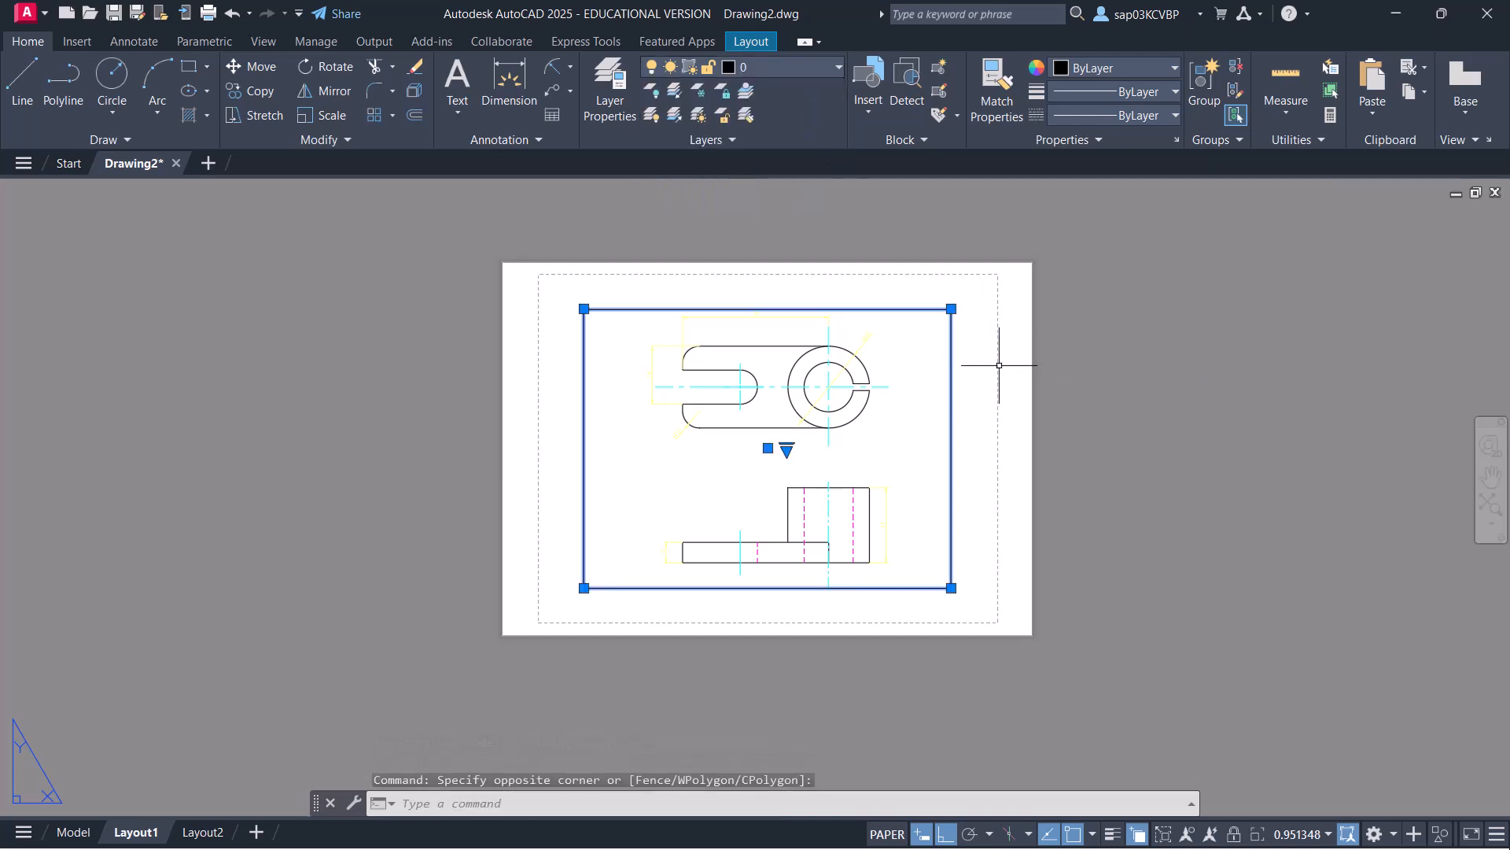
key(Delete)
scroll(813, 442, up, 2)
scroll(806, 439, down, 2)
middle_drag(802, 439, 779, 460)
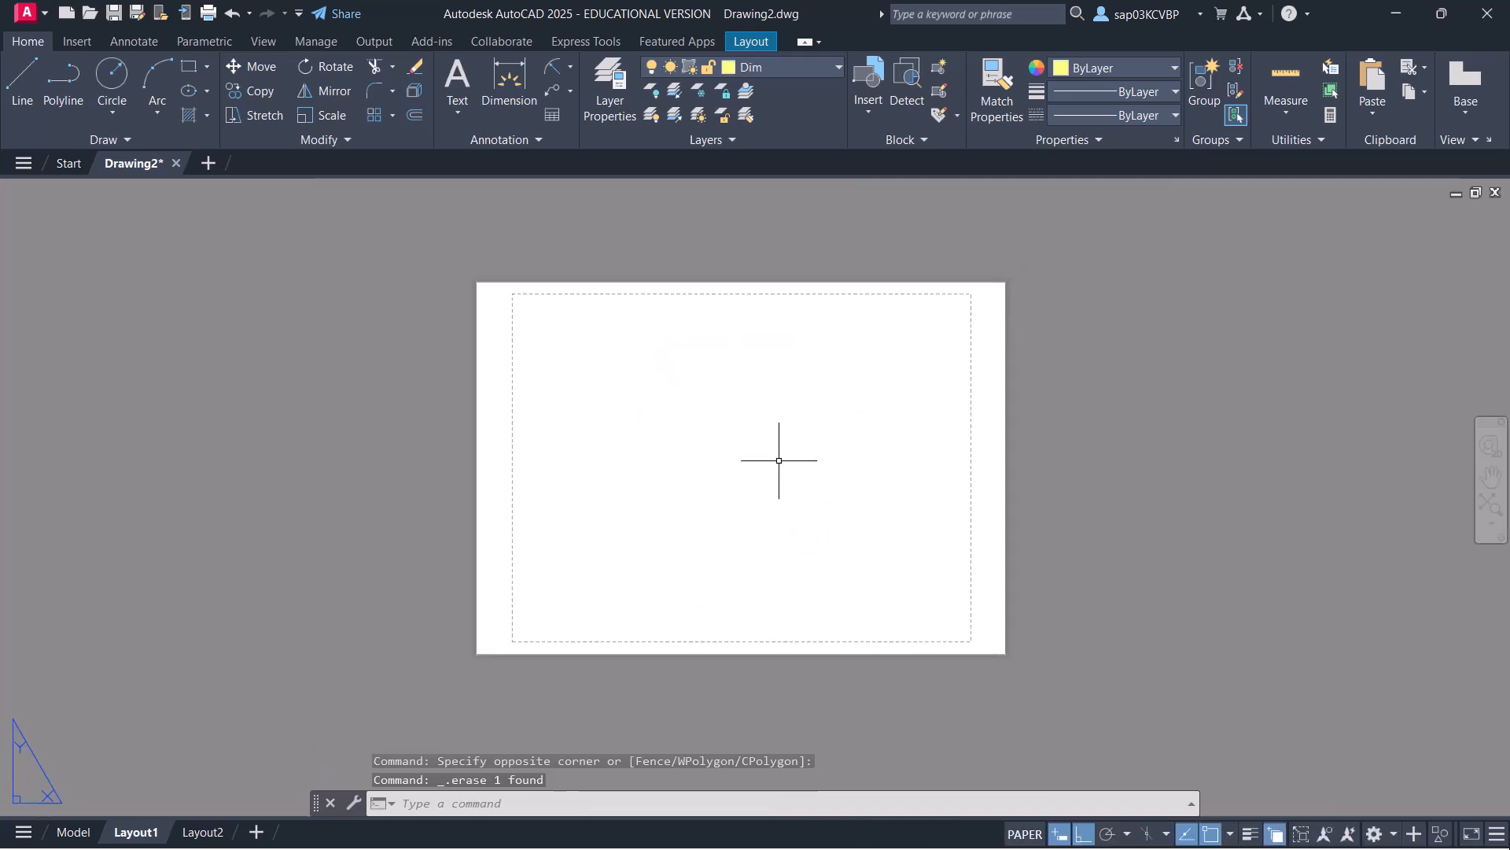
Start the VIEWPORTS command, preview the Two: Vertical and Two: Horizontal arrangements, and choose the Single configuration
text(i)
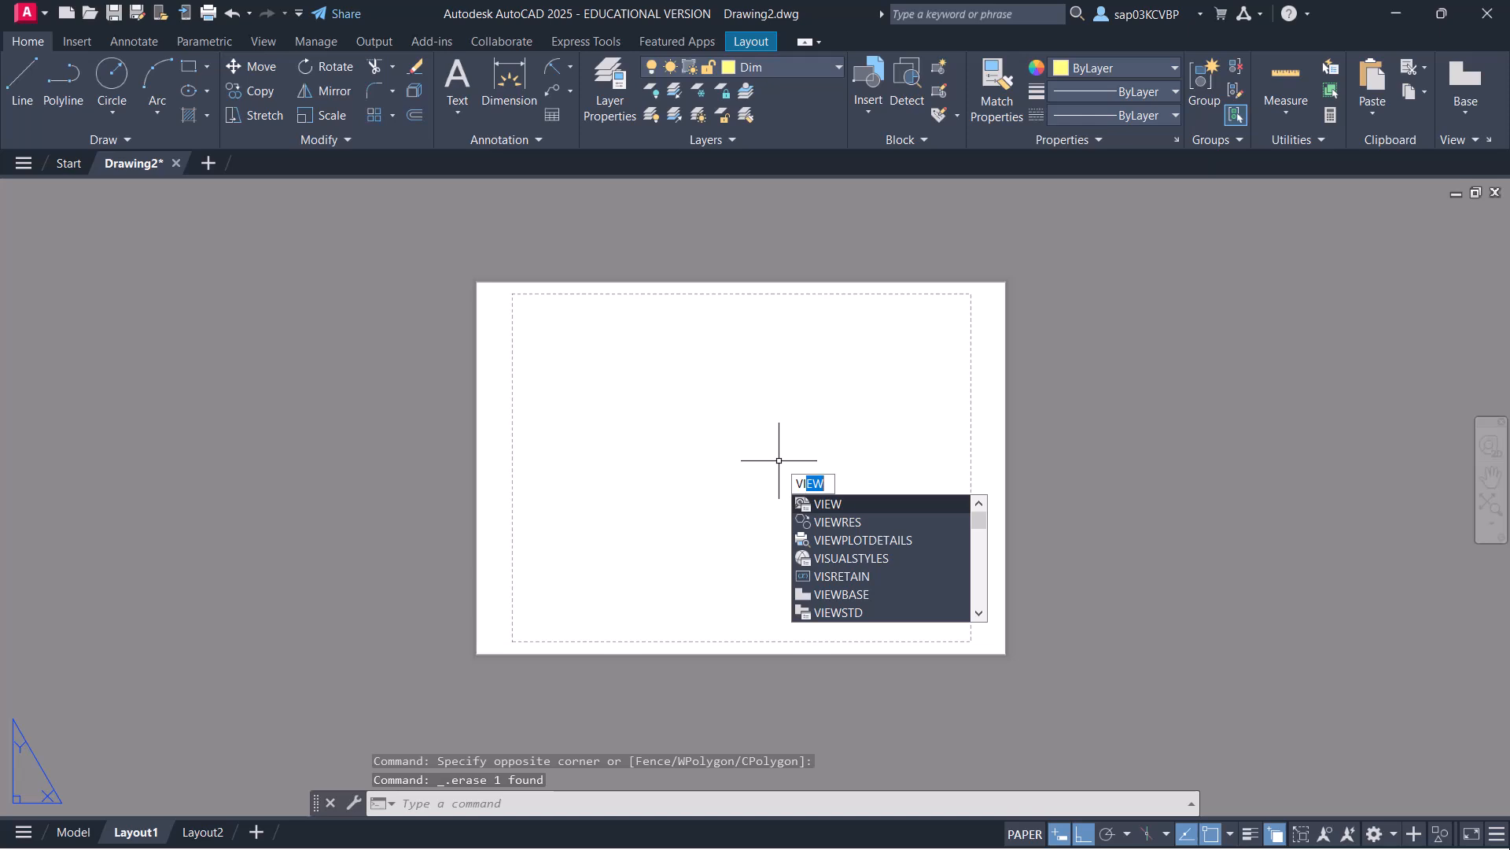
text(ewpo)
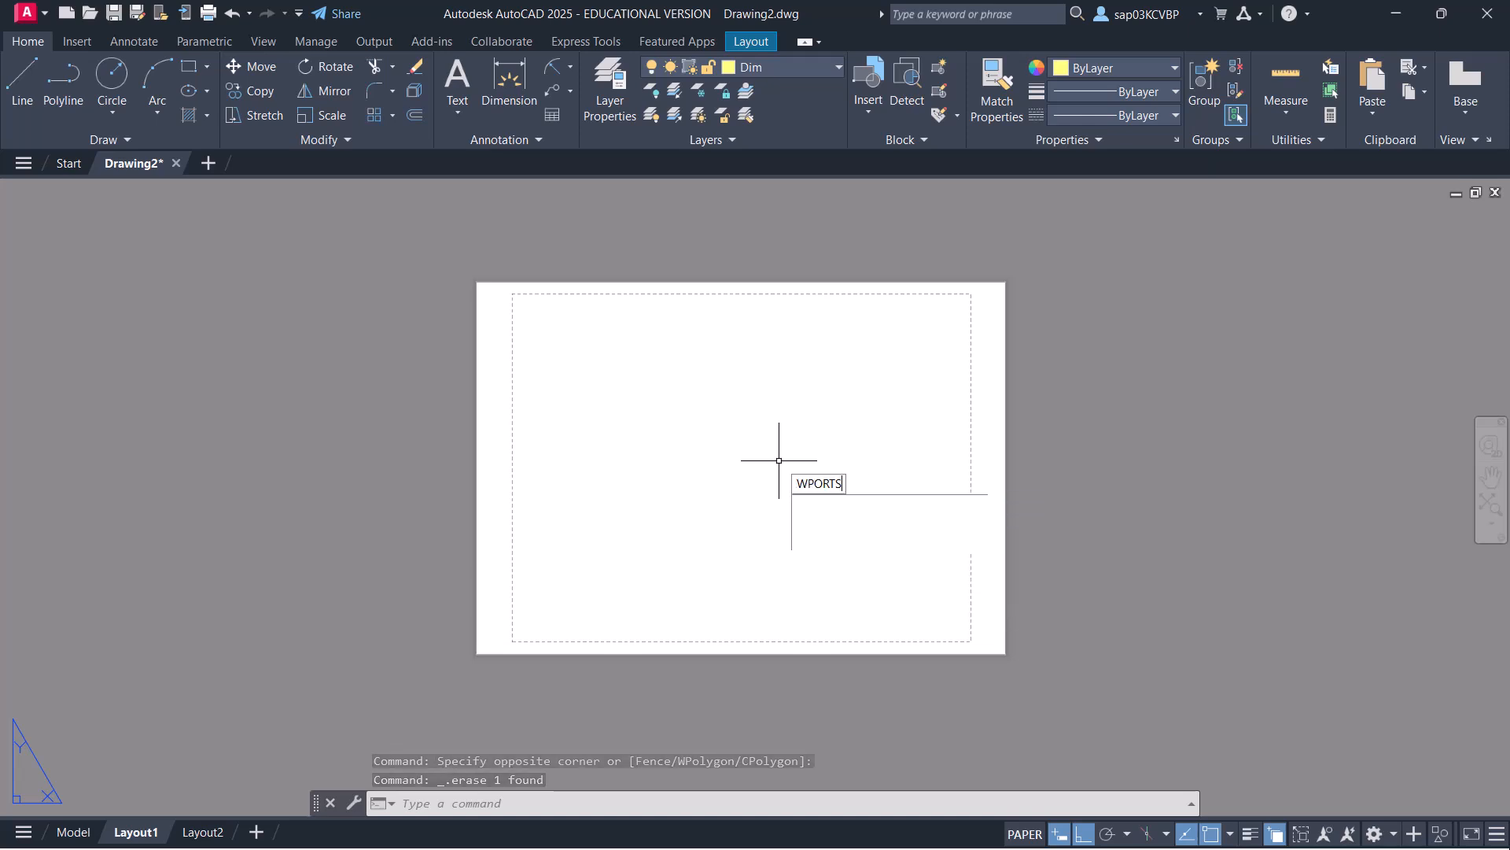
key(Return)
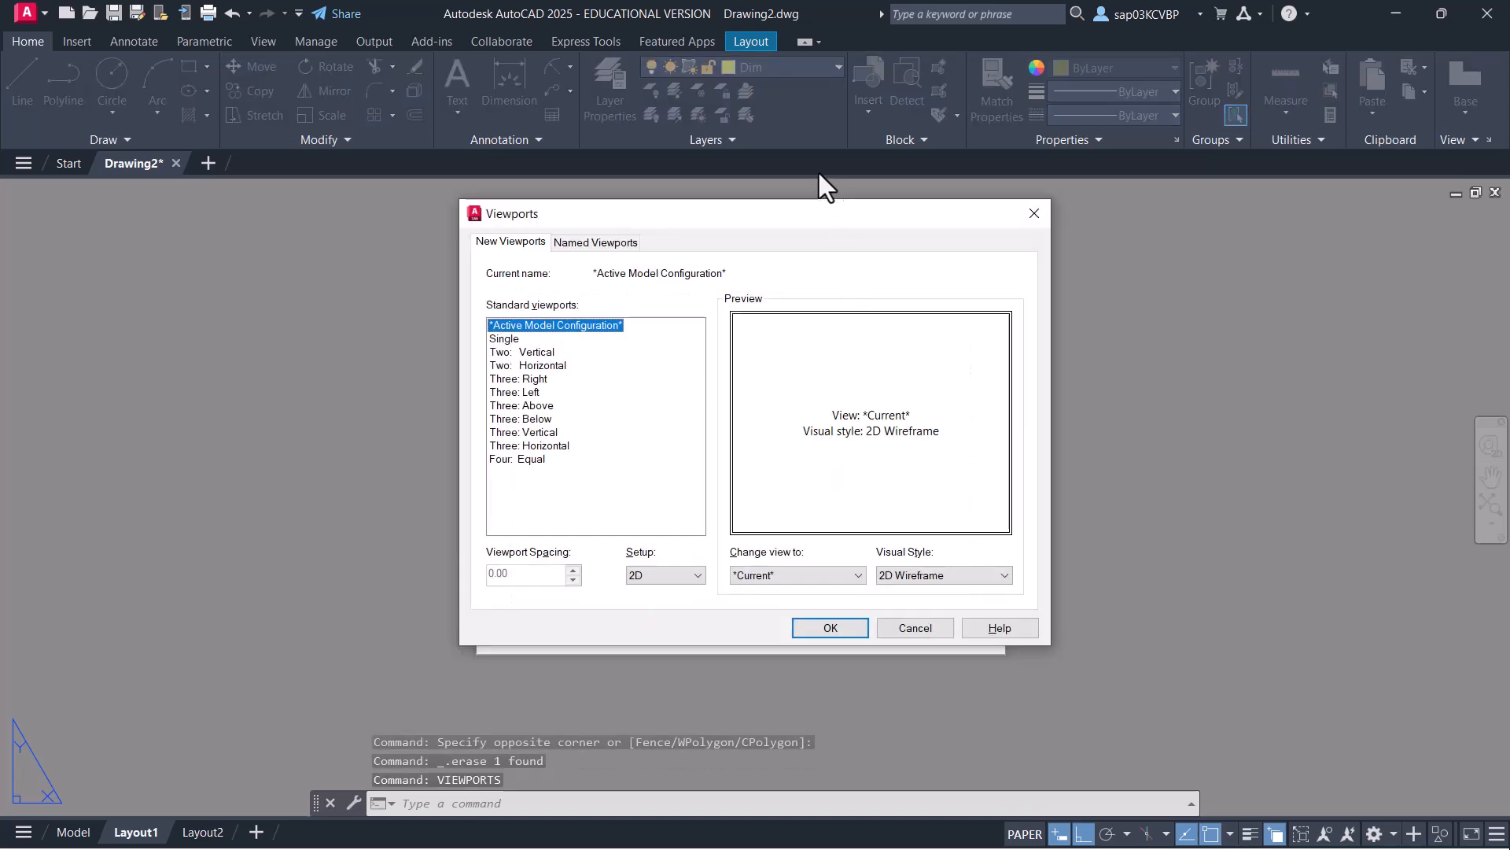
drag(760, 221, 1135, 238)
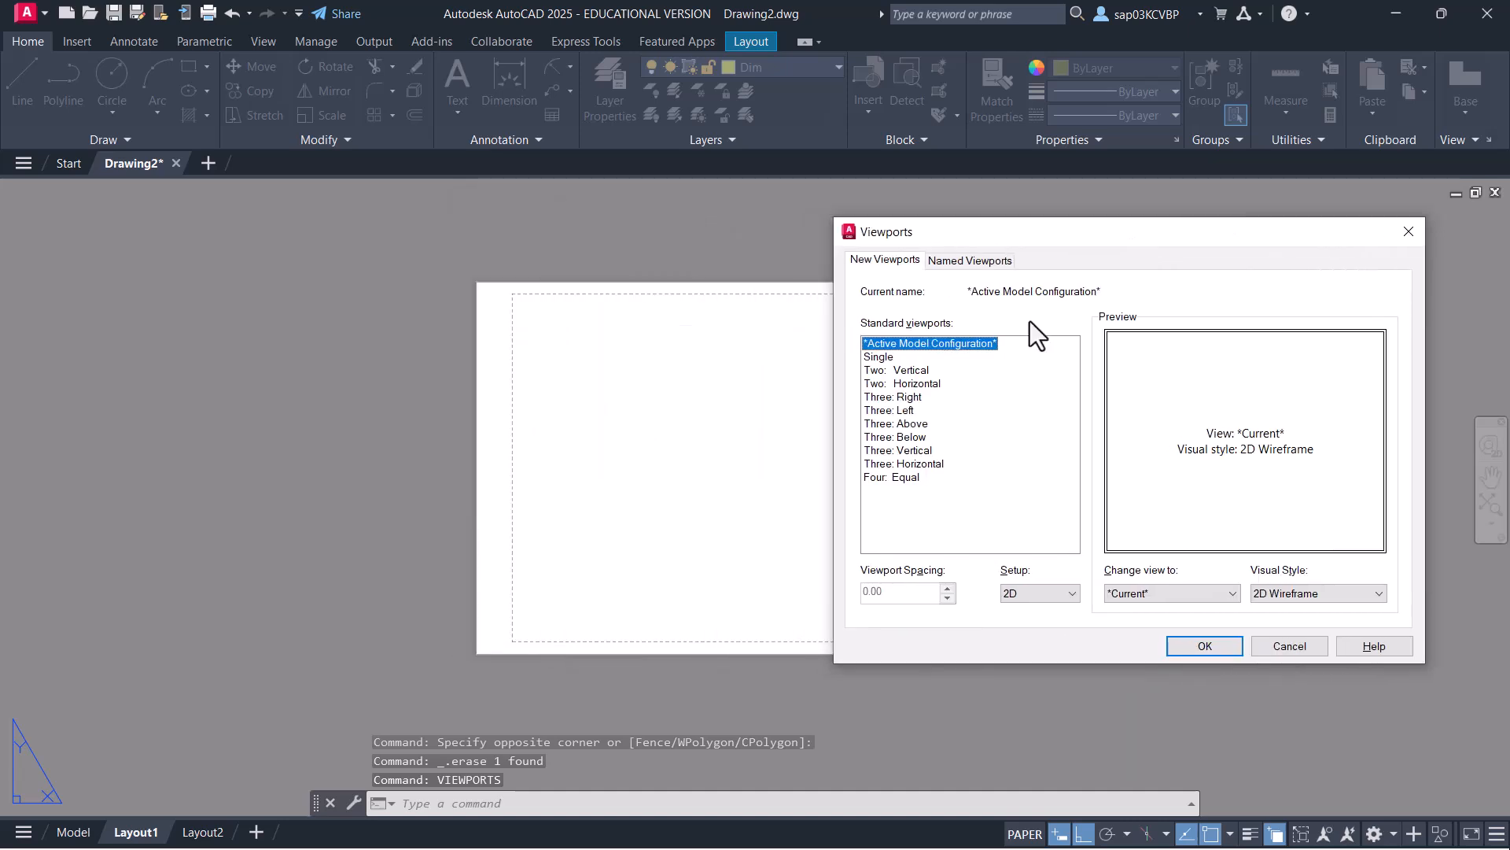
click(881, 358)
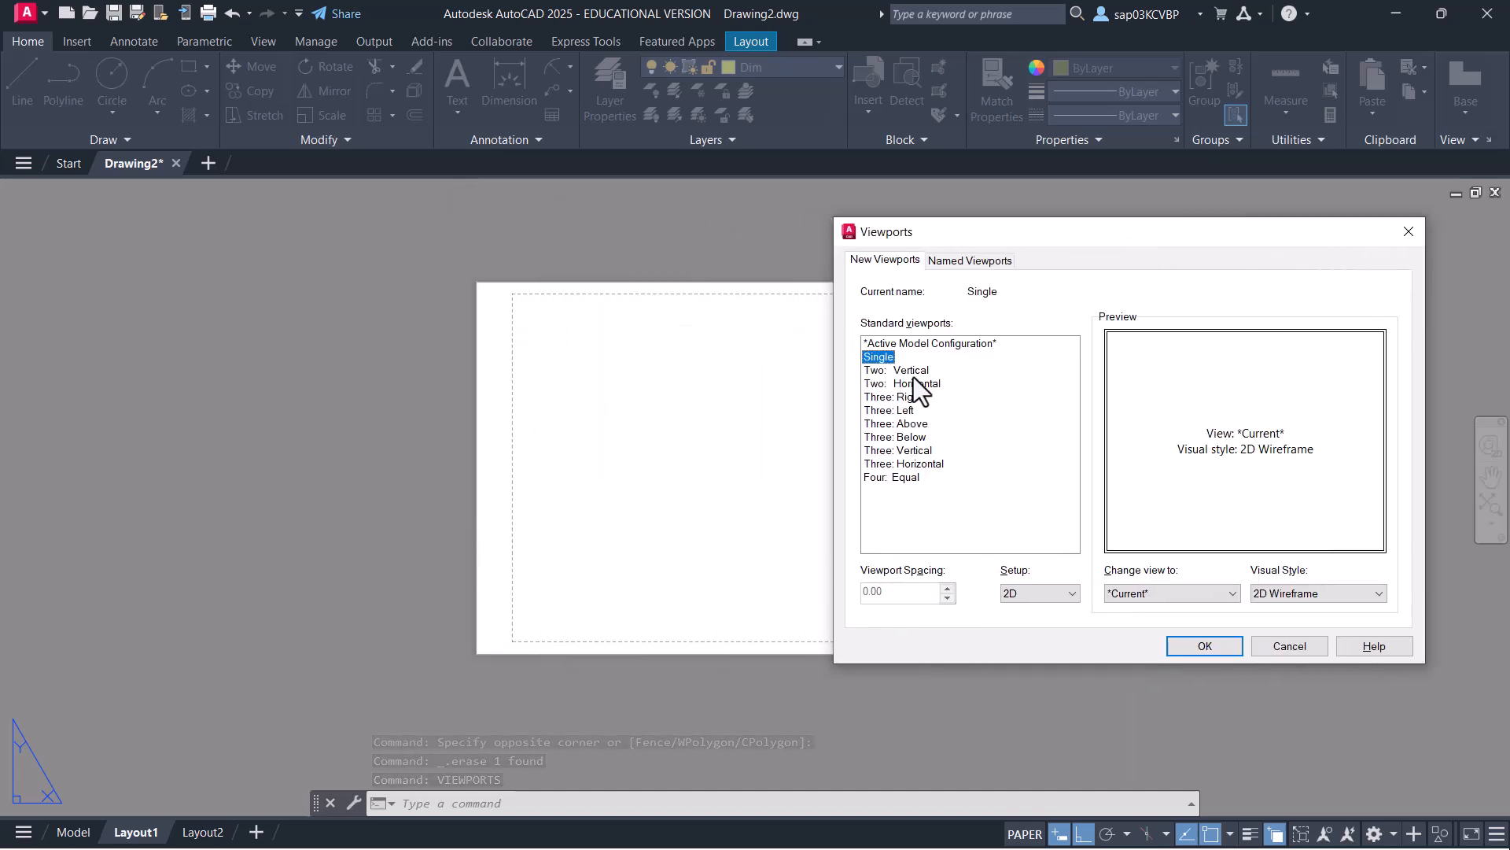
click(911, 370)
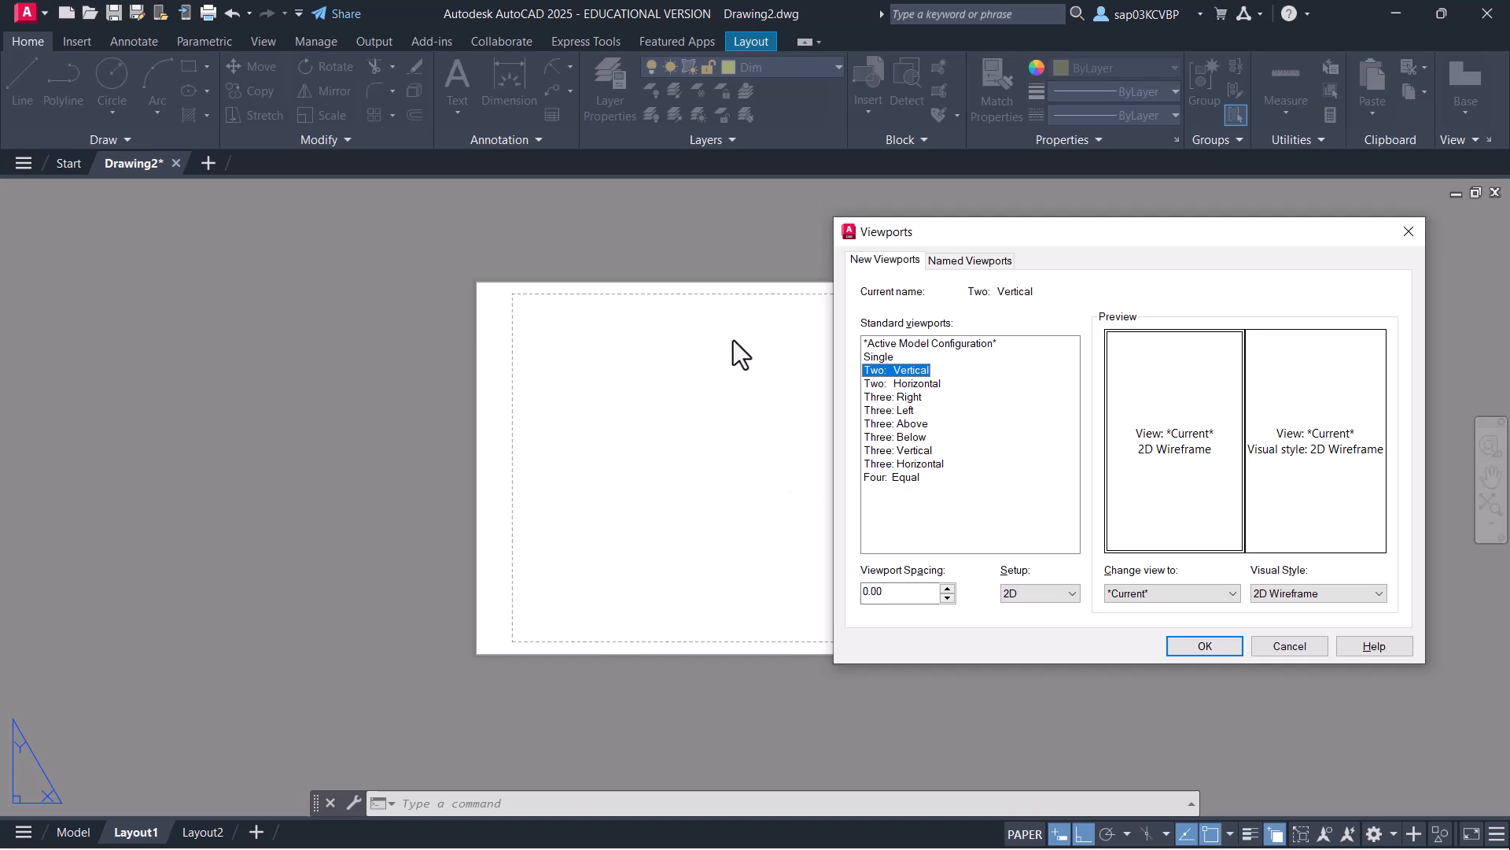
click(926, 385)
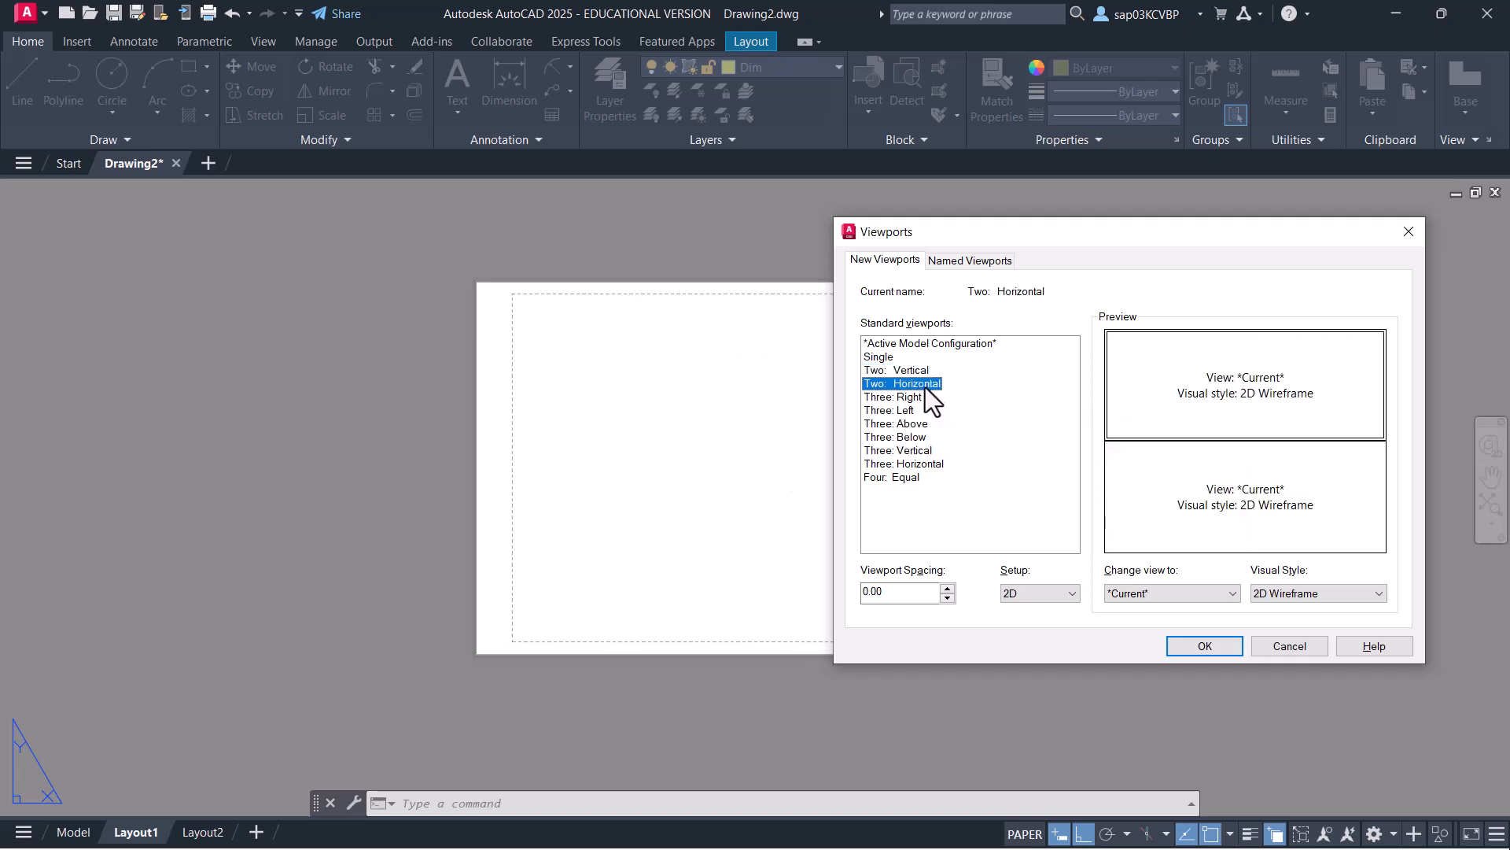
click(911, 371)
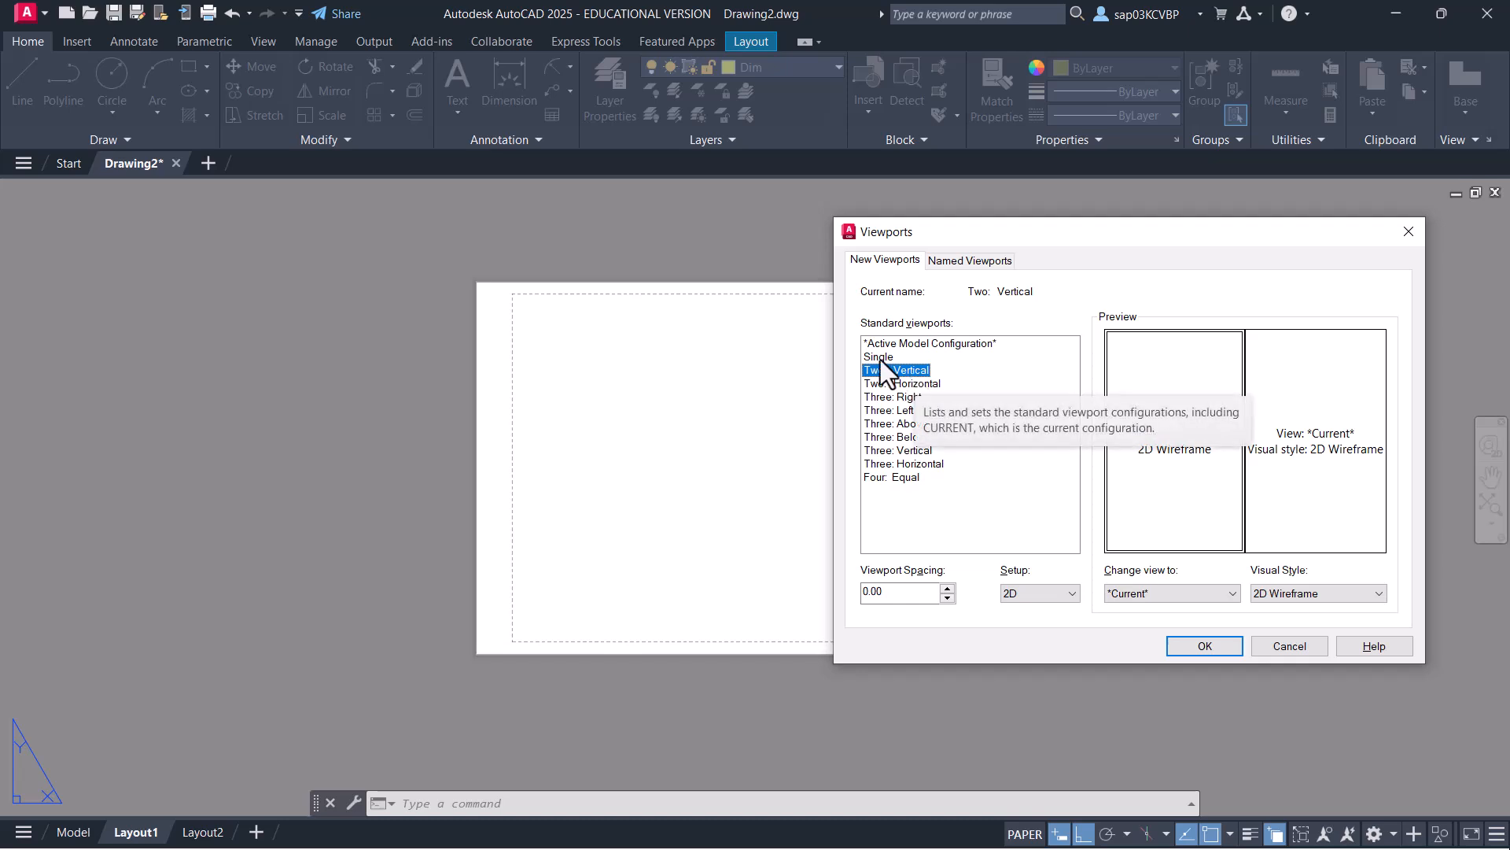
click(881, 358)
click(1207, 648)
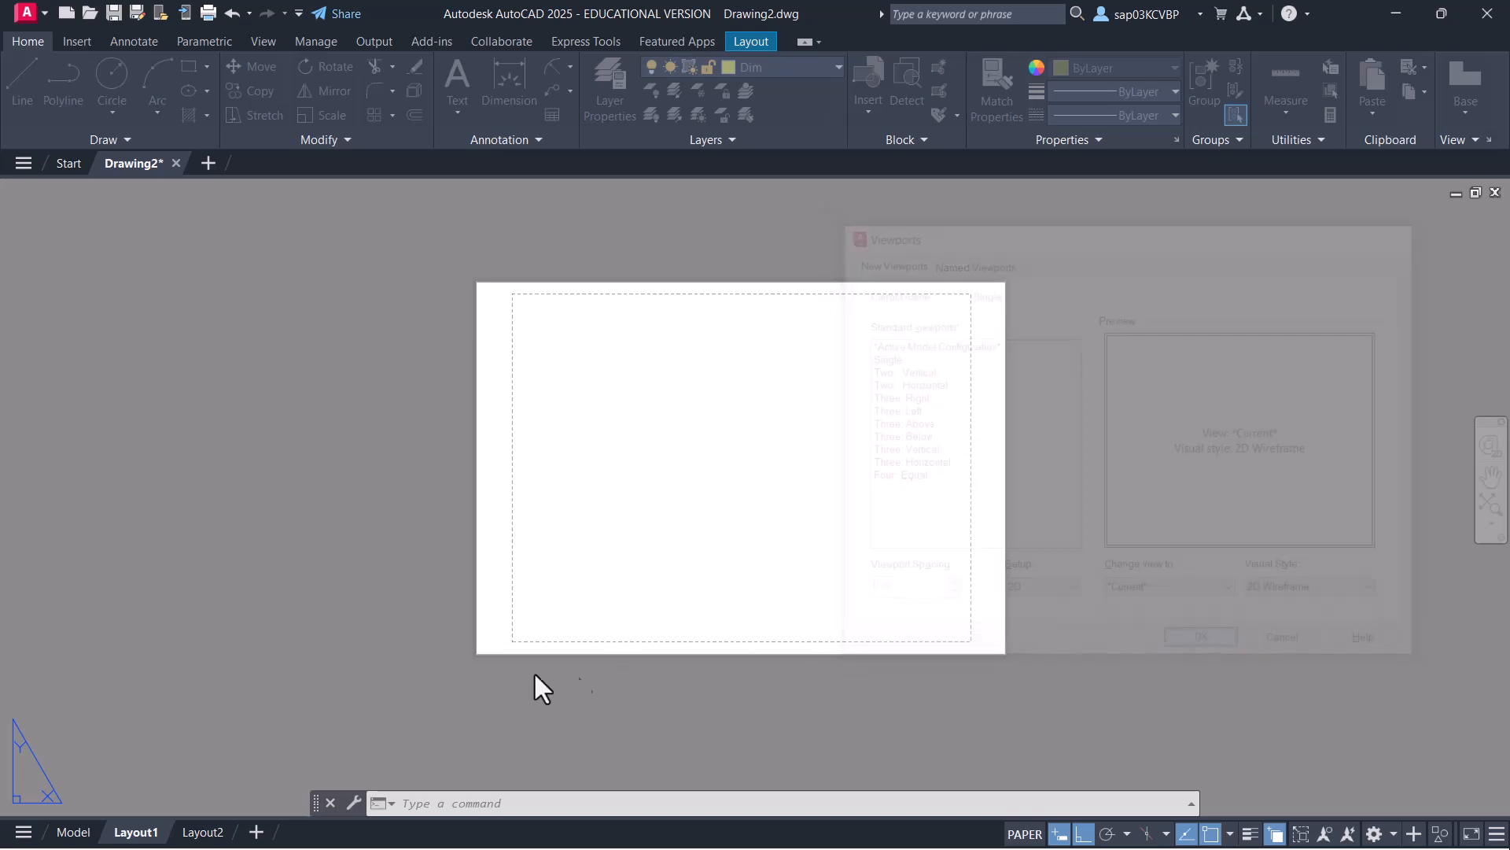
Place the single viewport just inside the sheet's printable margin, with corners at about 5.7, 4.9 and 247.9, 186.6
scroll(533, 659, up, 1)
middle_drag(533, 600, 353, 643)
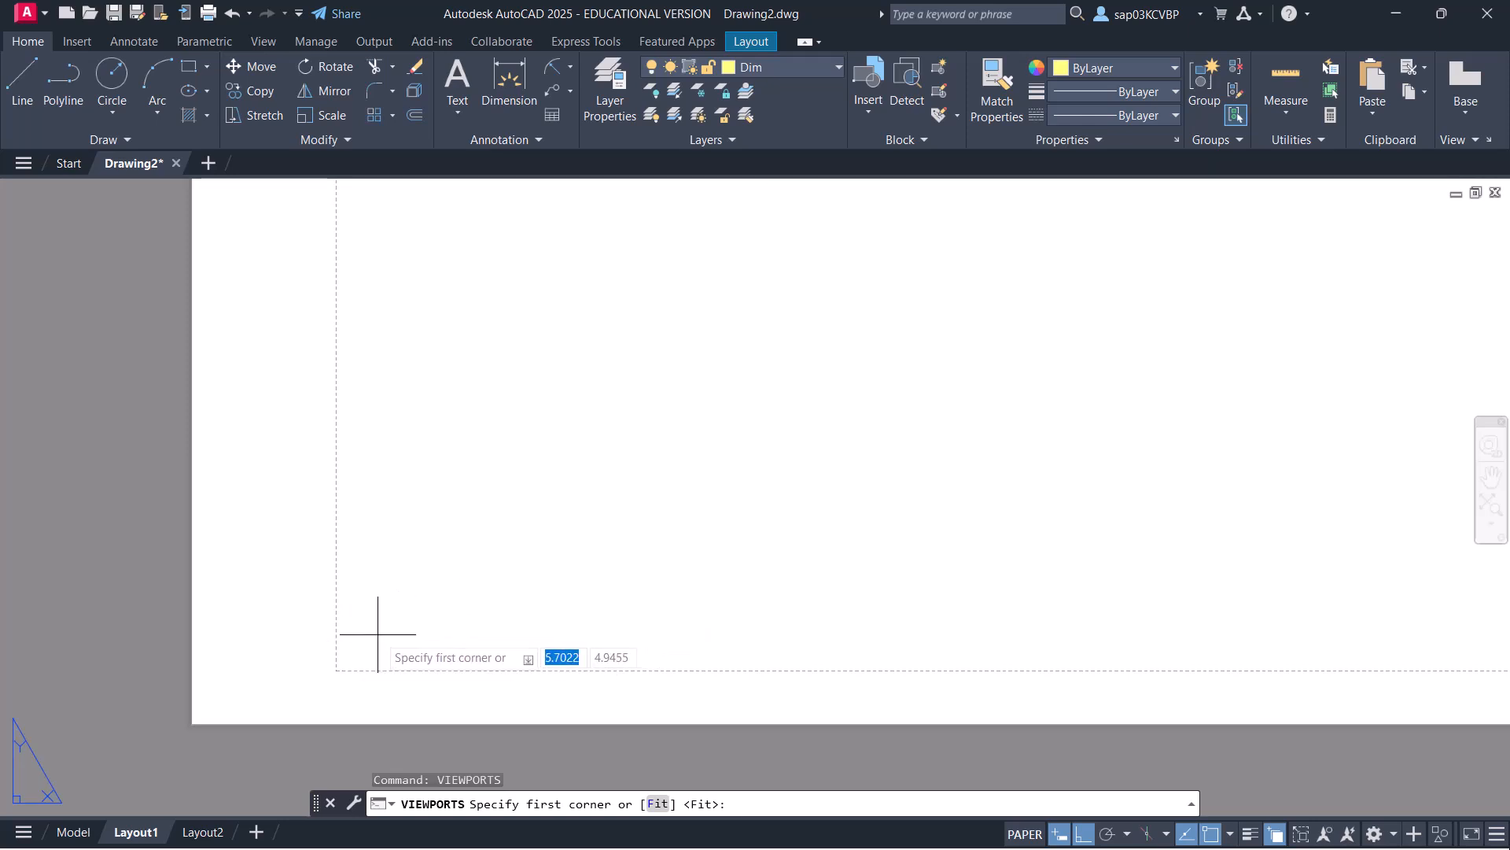
click(379, 632)
scroll(509, 560, down, 2)
scroll(522, 549, down, 3)
middle_drag(611, 496, 394, 664)
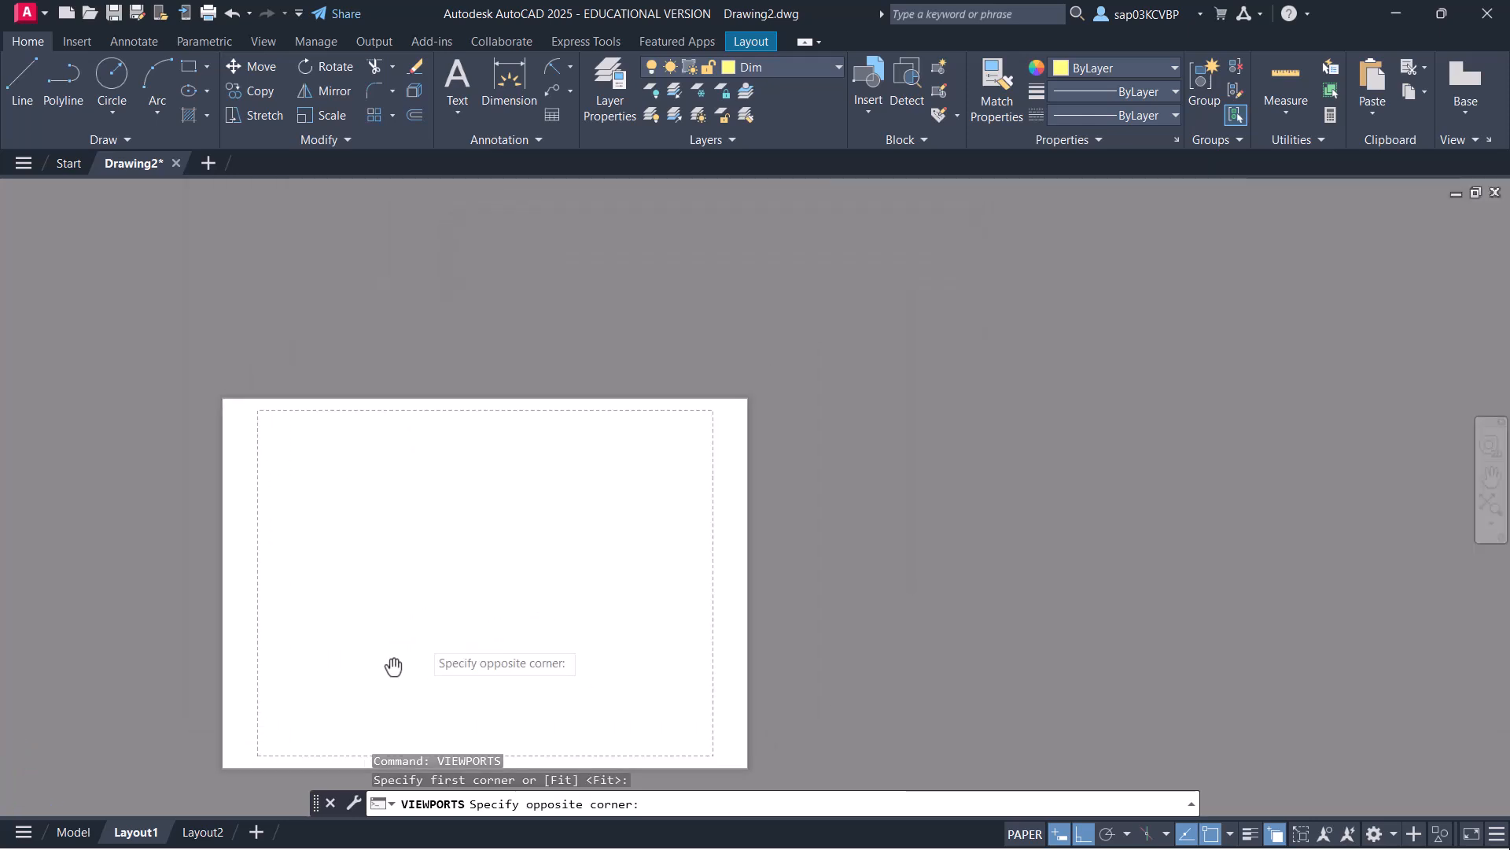
scroll(653, 448, up, 5)
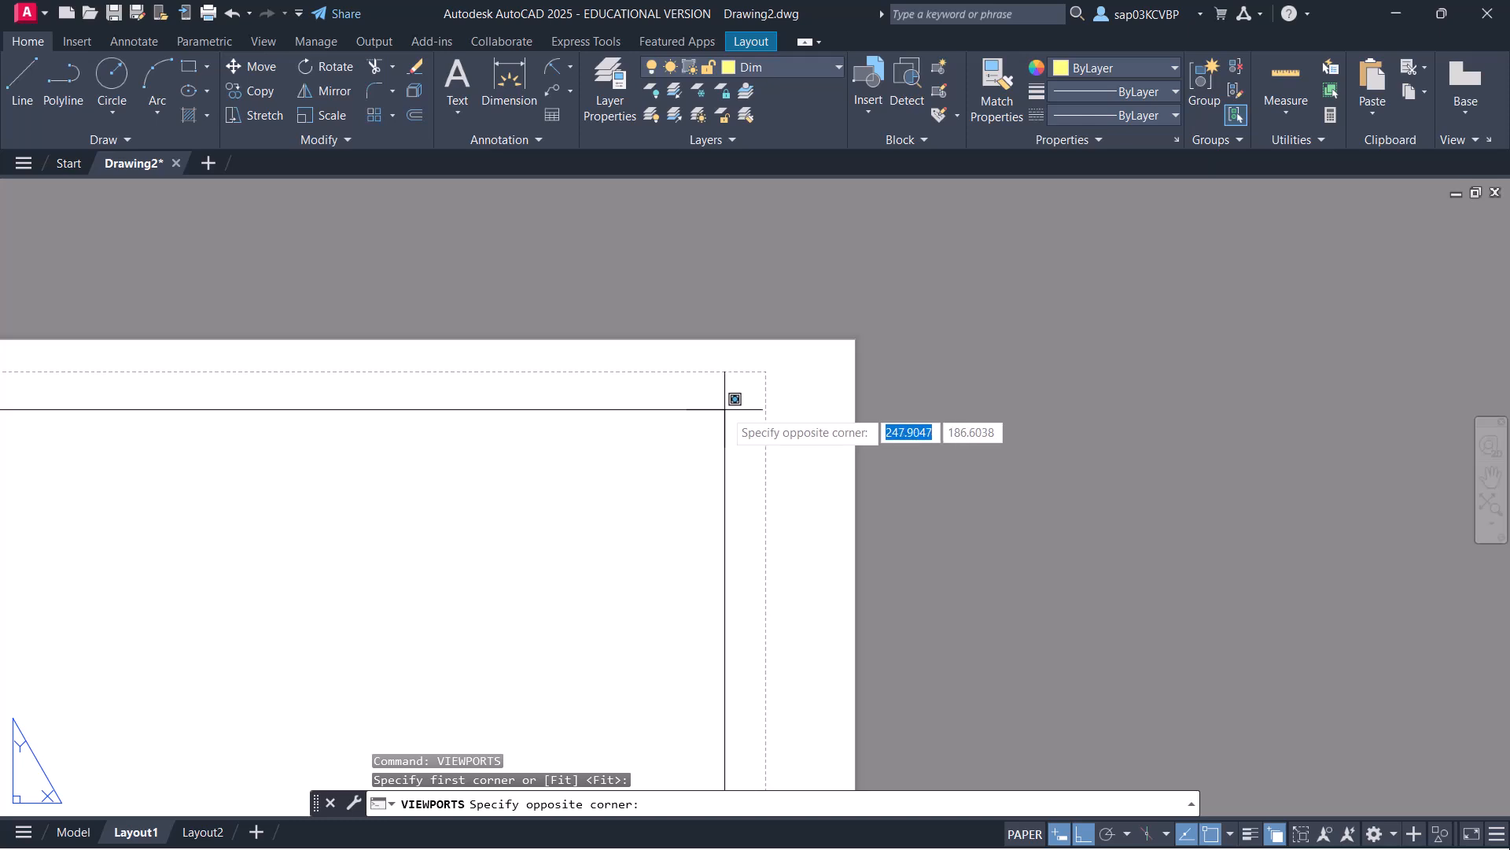
click(725, 409)
scroll(789, 479, down, 2)
middle_drag(789, 479, 913, 418)
Move the new viewport border to layer 0 and clear the selection
click(914, 422)
click(831, 456)
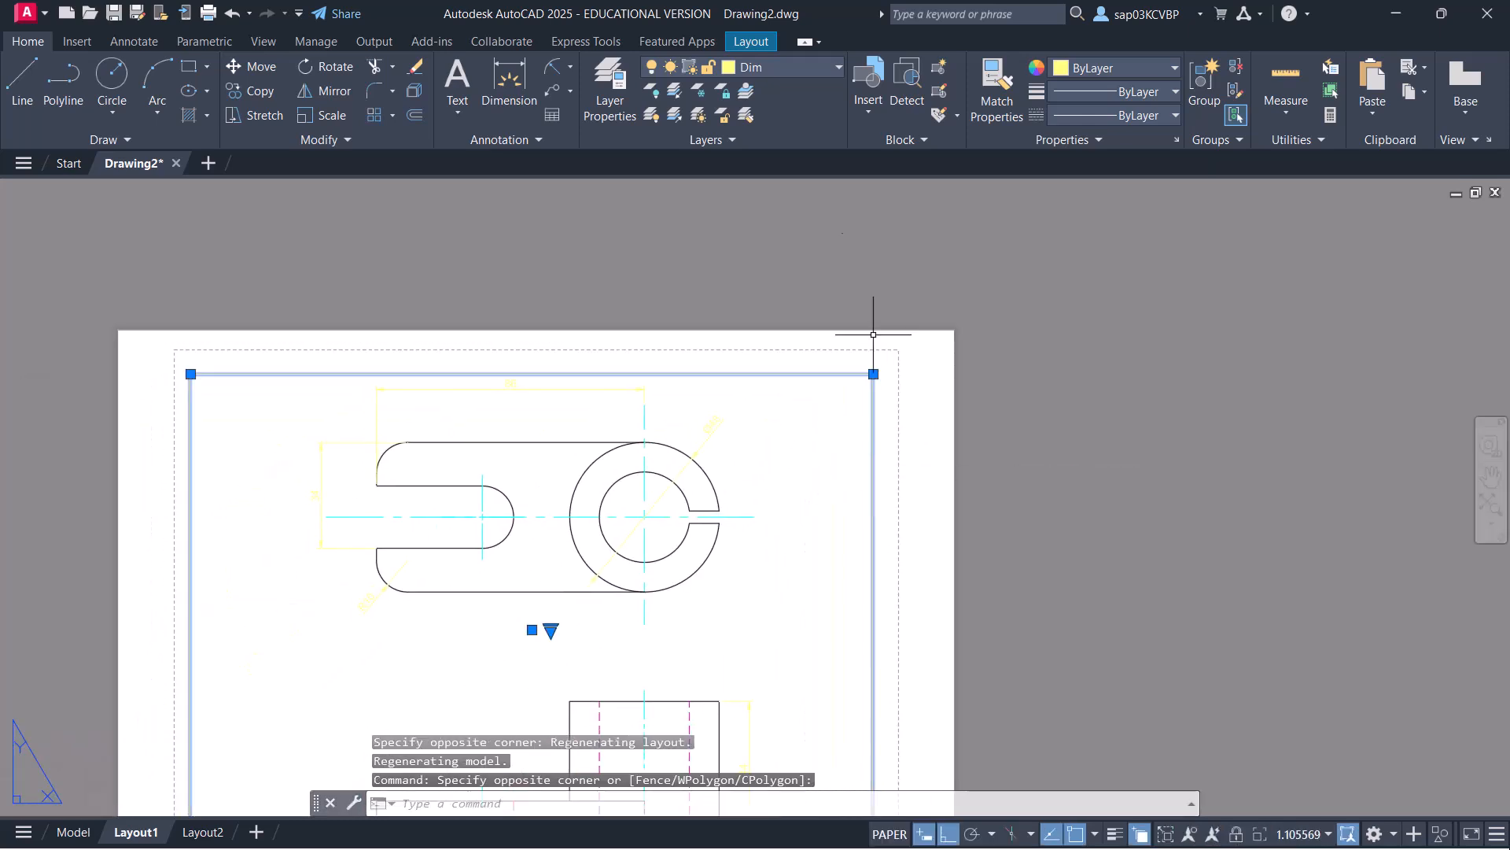
click(819, 64)
click(780, 94)
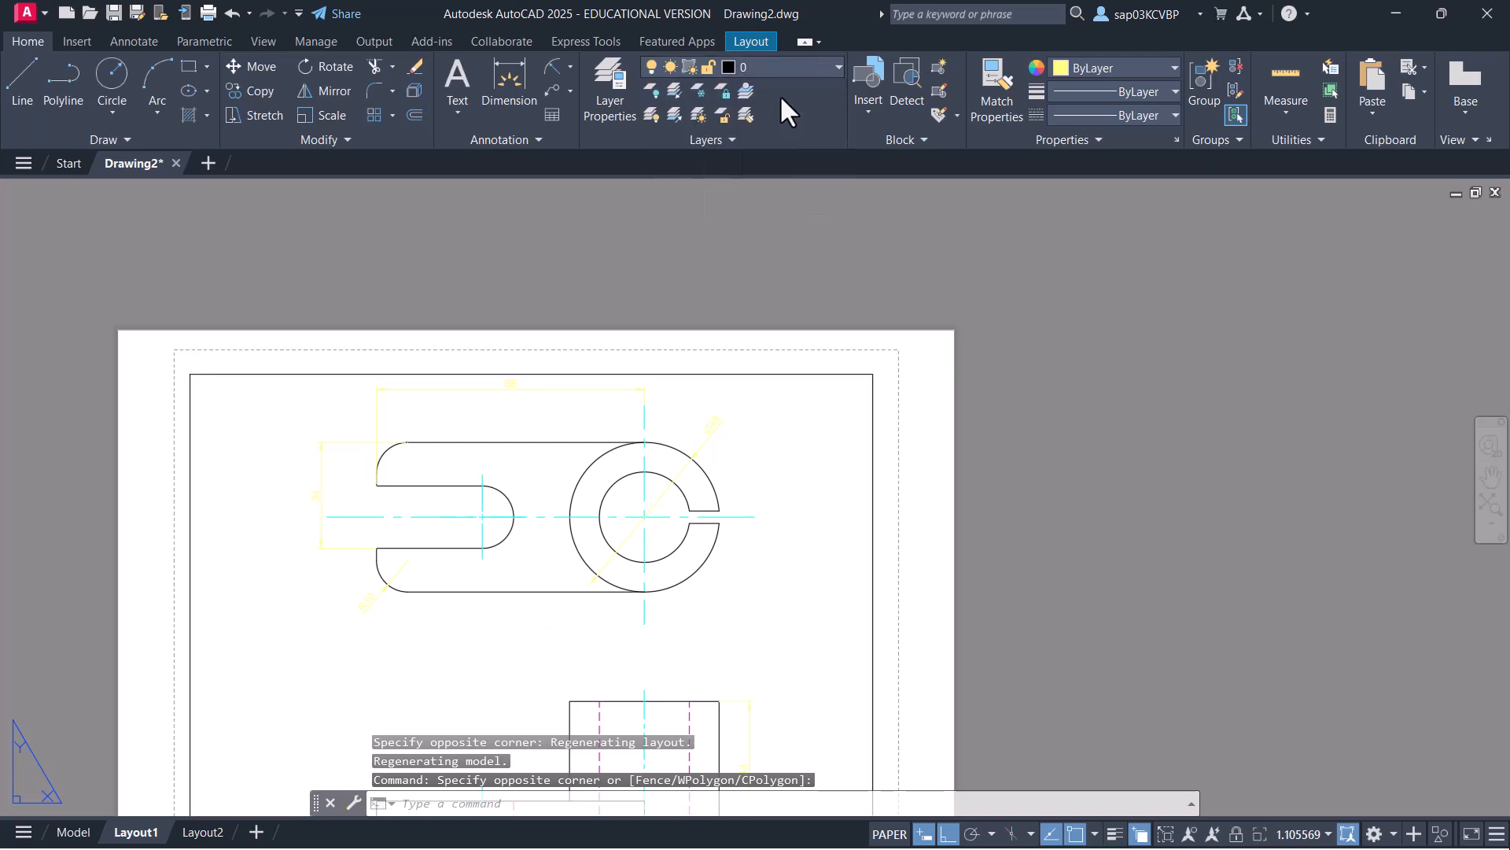
key(Escape)
key(Escape)
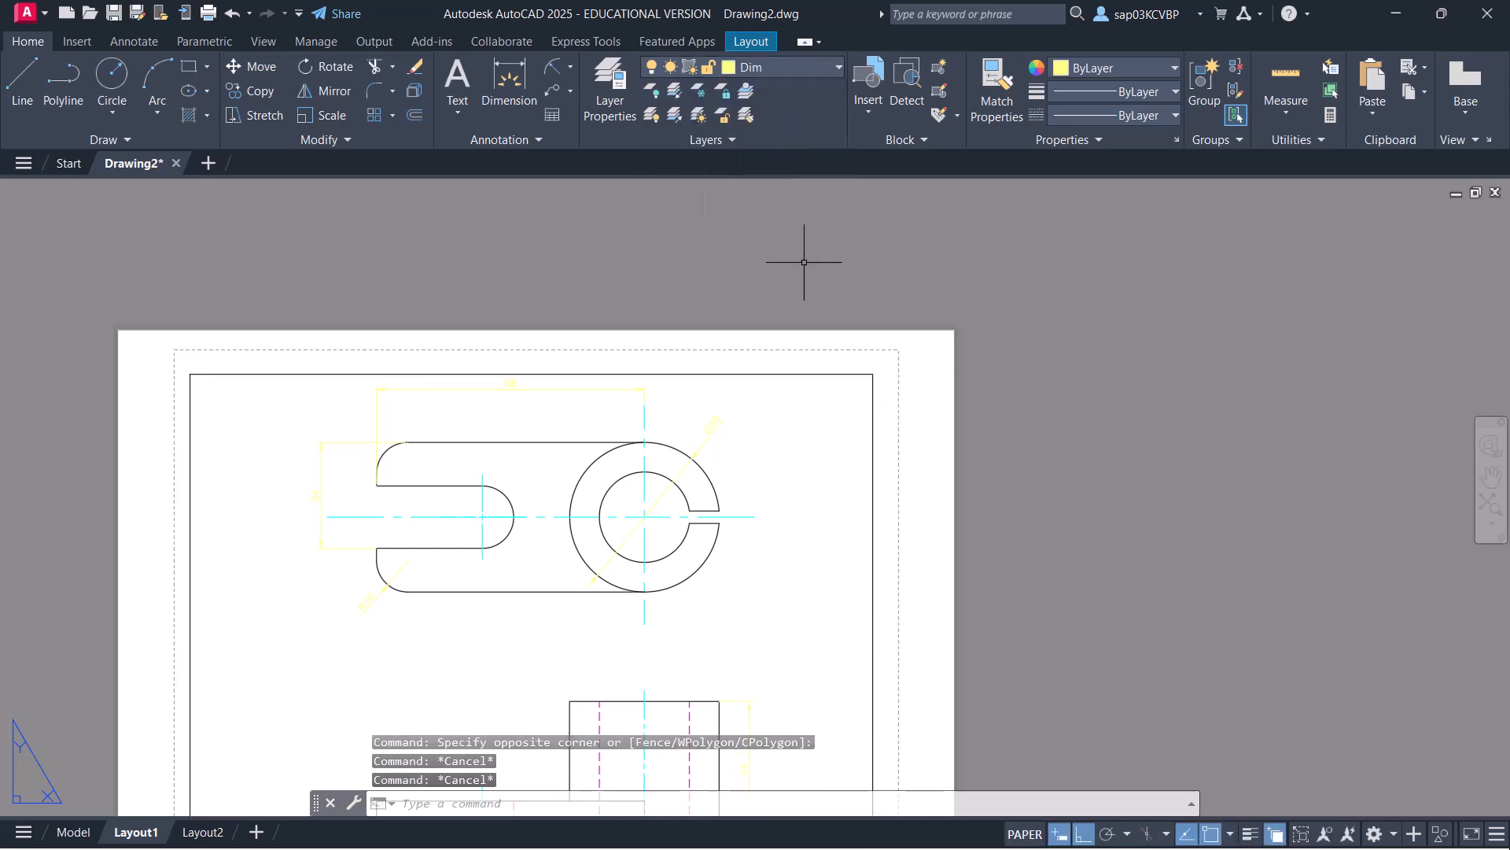
Make layer 0 the current layer, and enter and leave the Layout1 viewport's model space
click(804, 68)
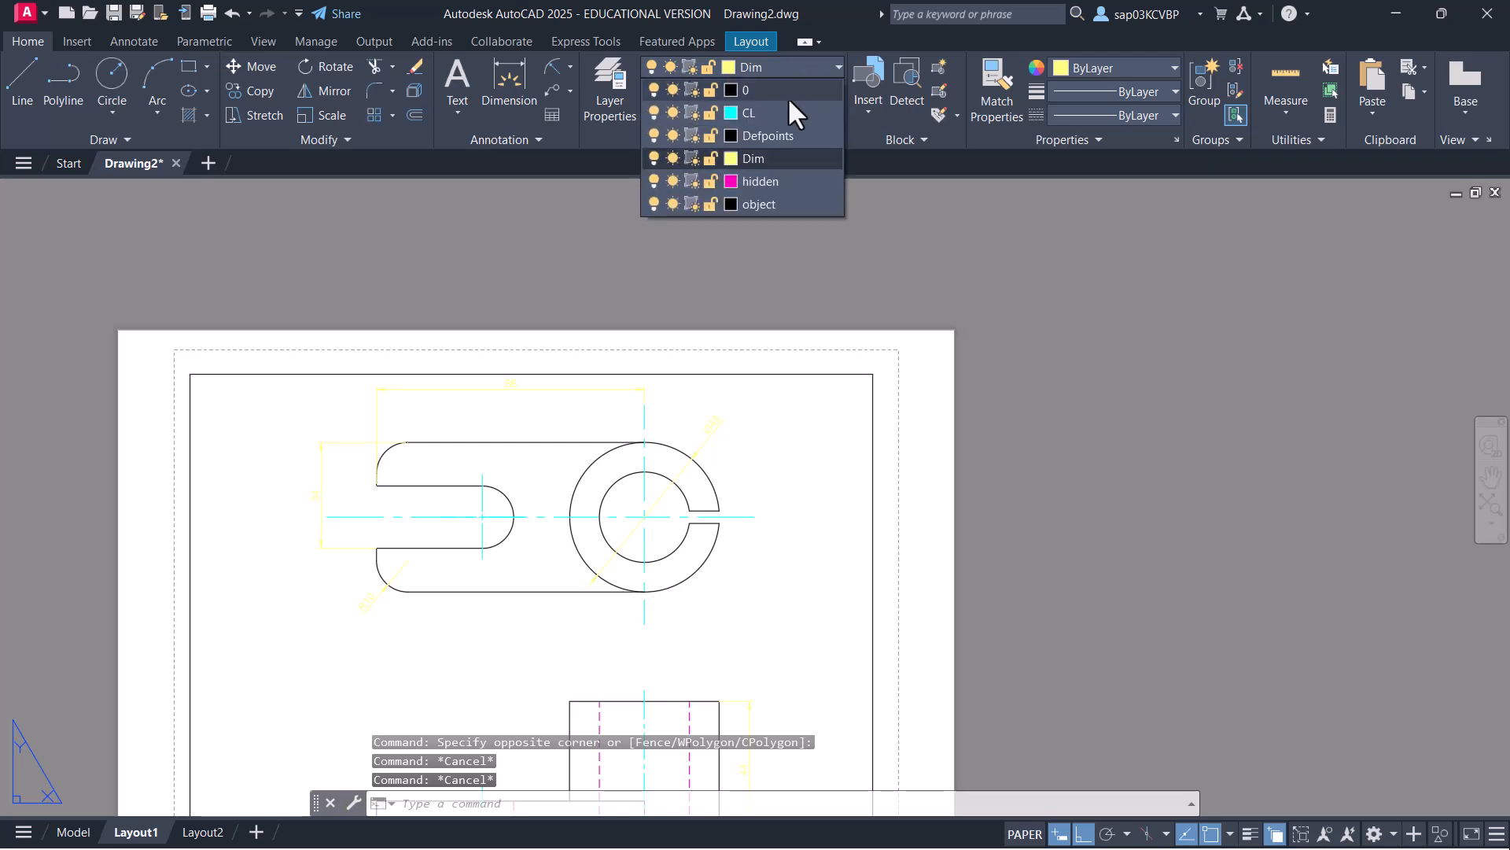
click(782, 96)
scroll(829, 533, down, 2)
middle_drag(830, 533, 983, 383)
double_click(930, 430)
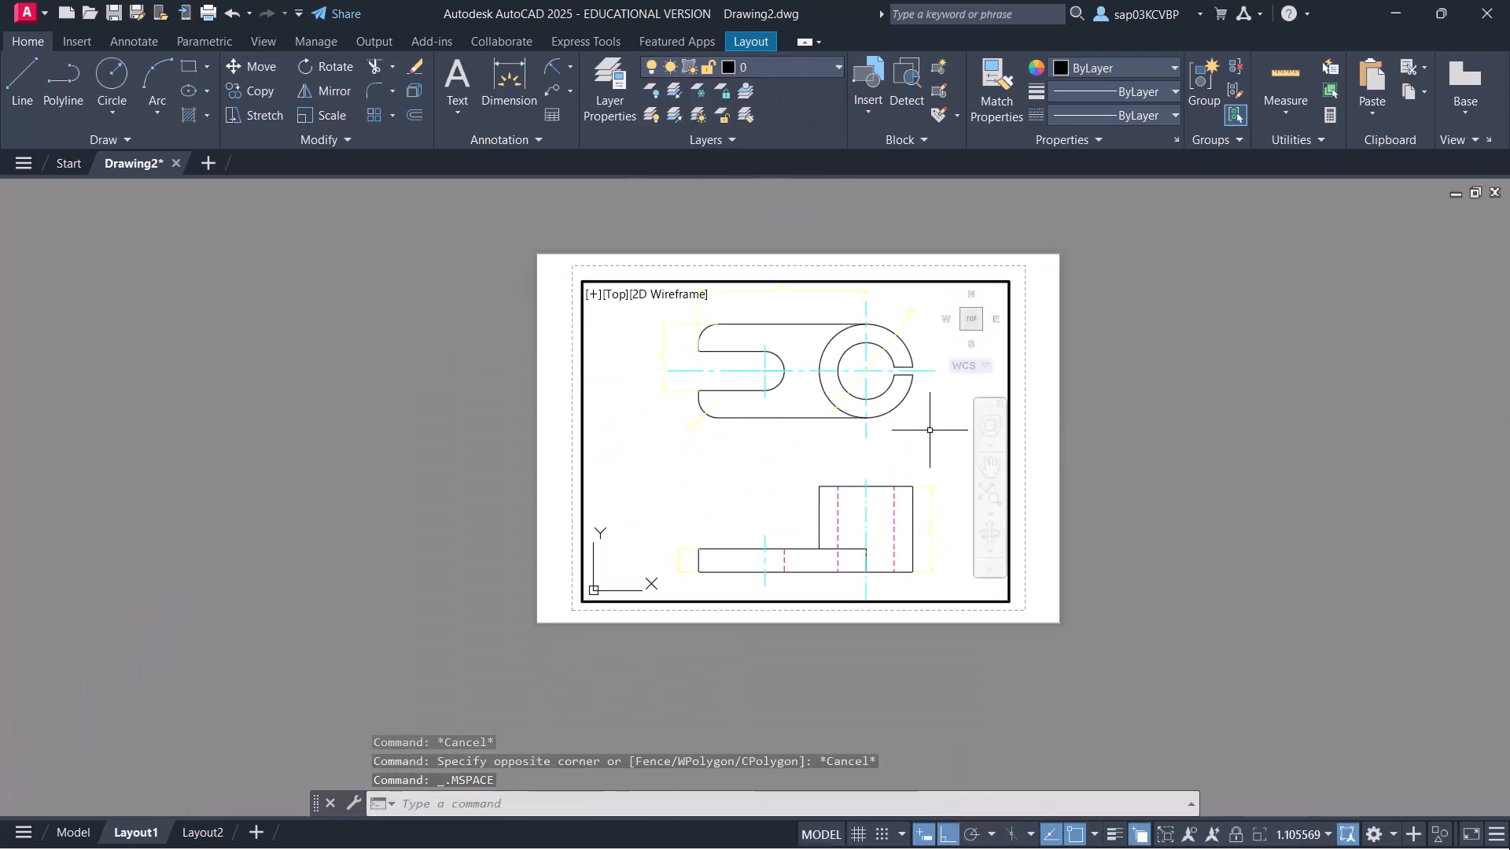
double_click(1038, 474)
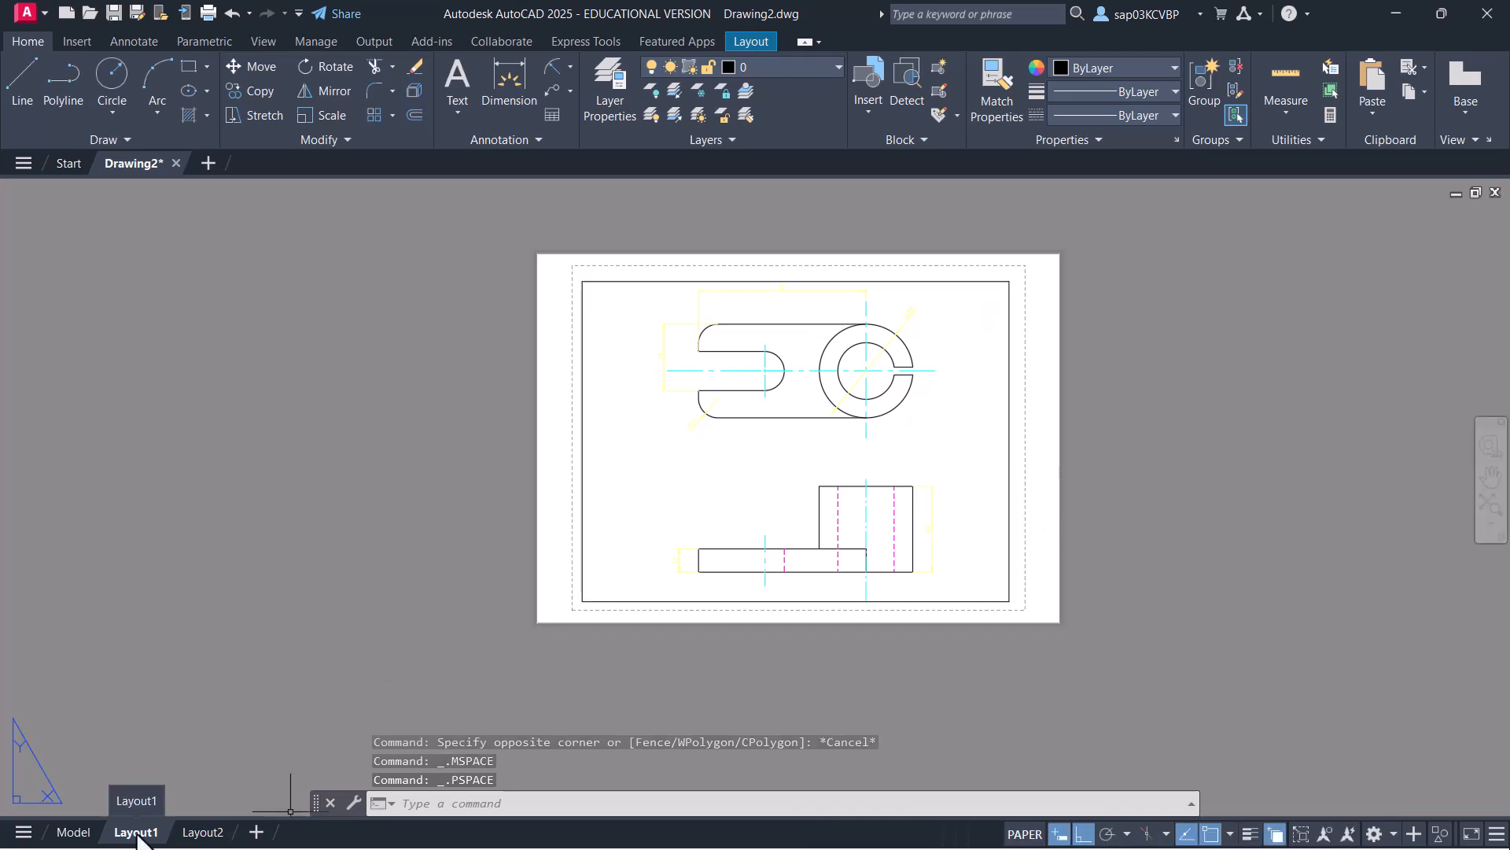
Activate the model space inside the Layout1 viewport and set the viewport scale to 1:1
scroll(966, 470, up, 2)
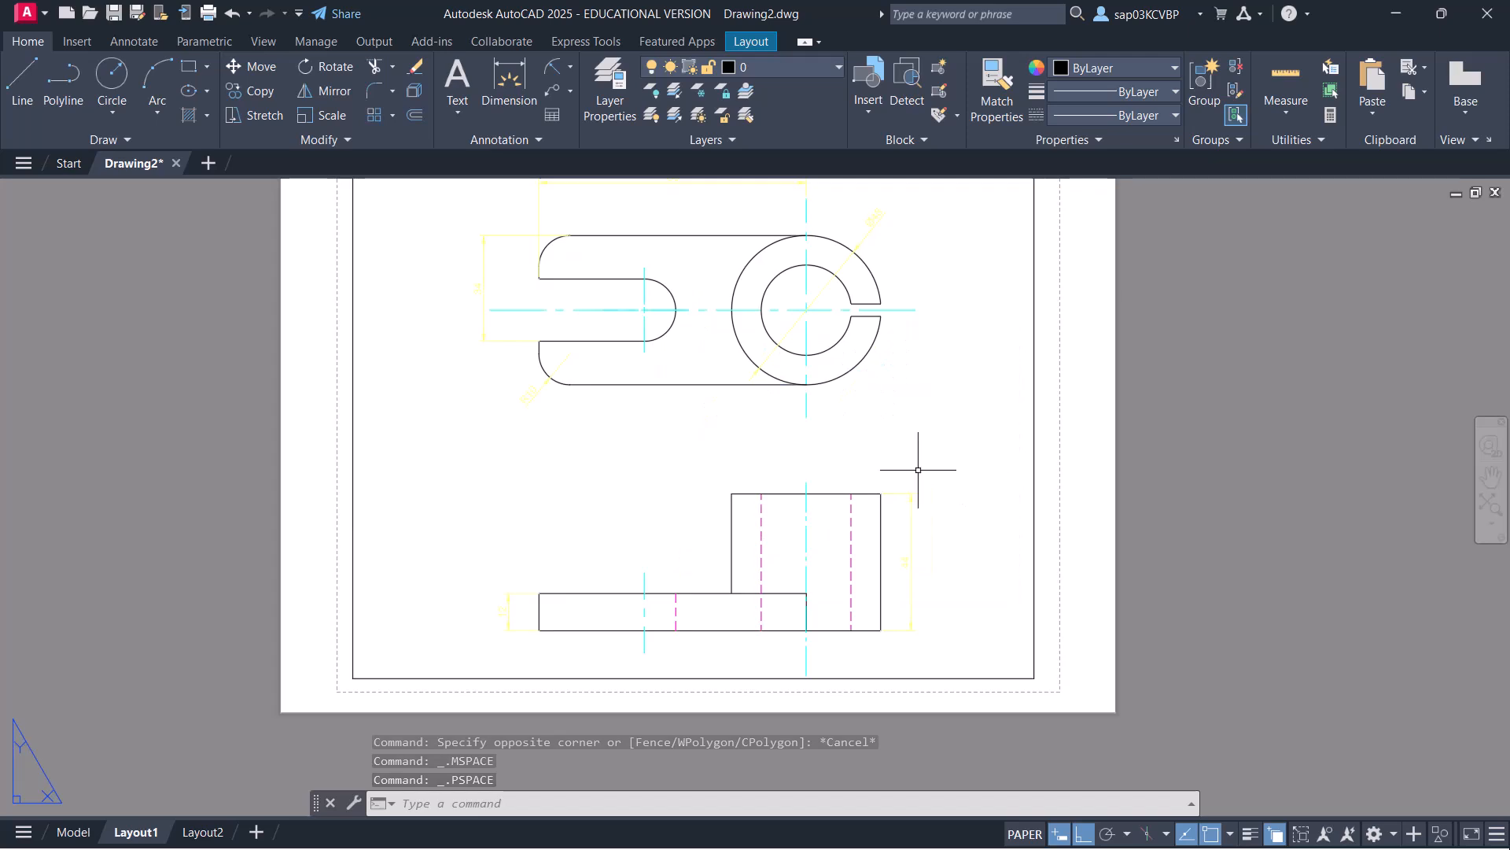
middle_drag(728, 475, 718, 581)
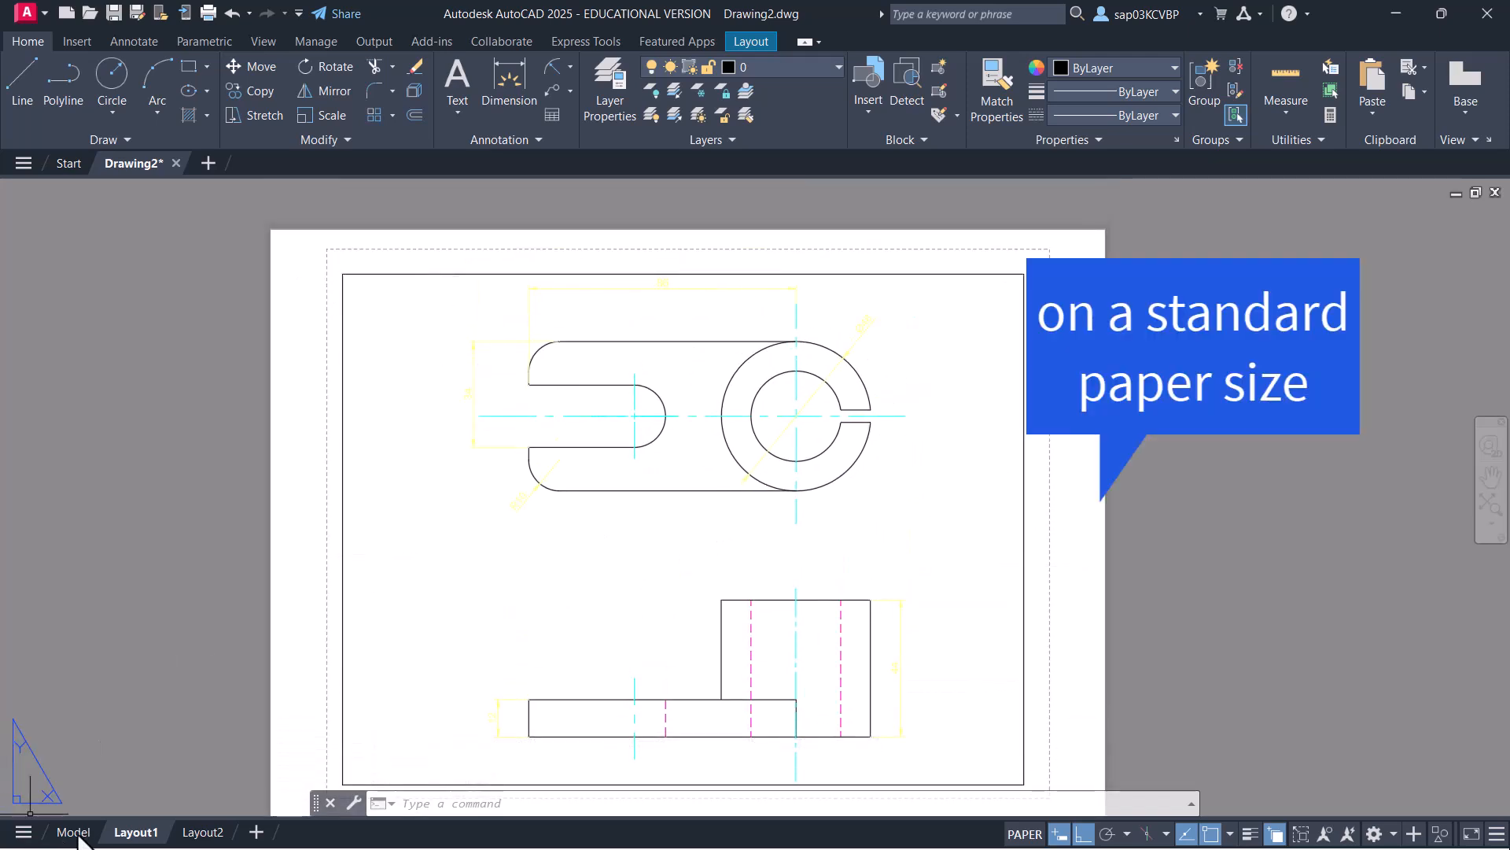
click(591, 546)
click(536, 527)
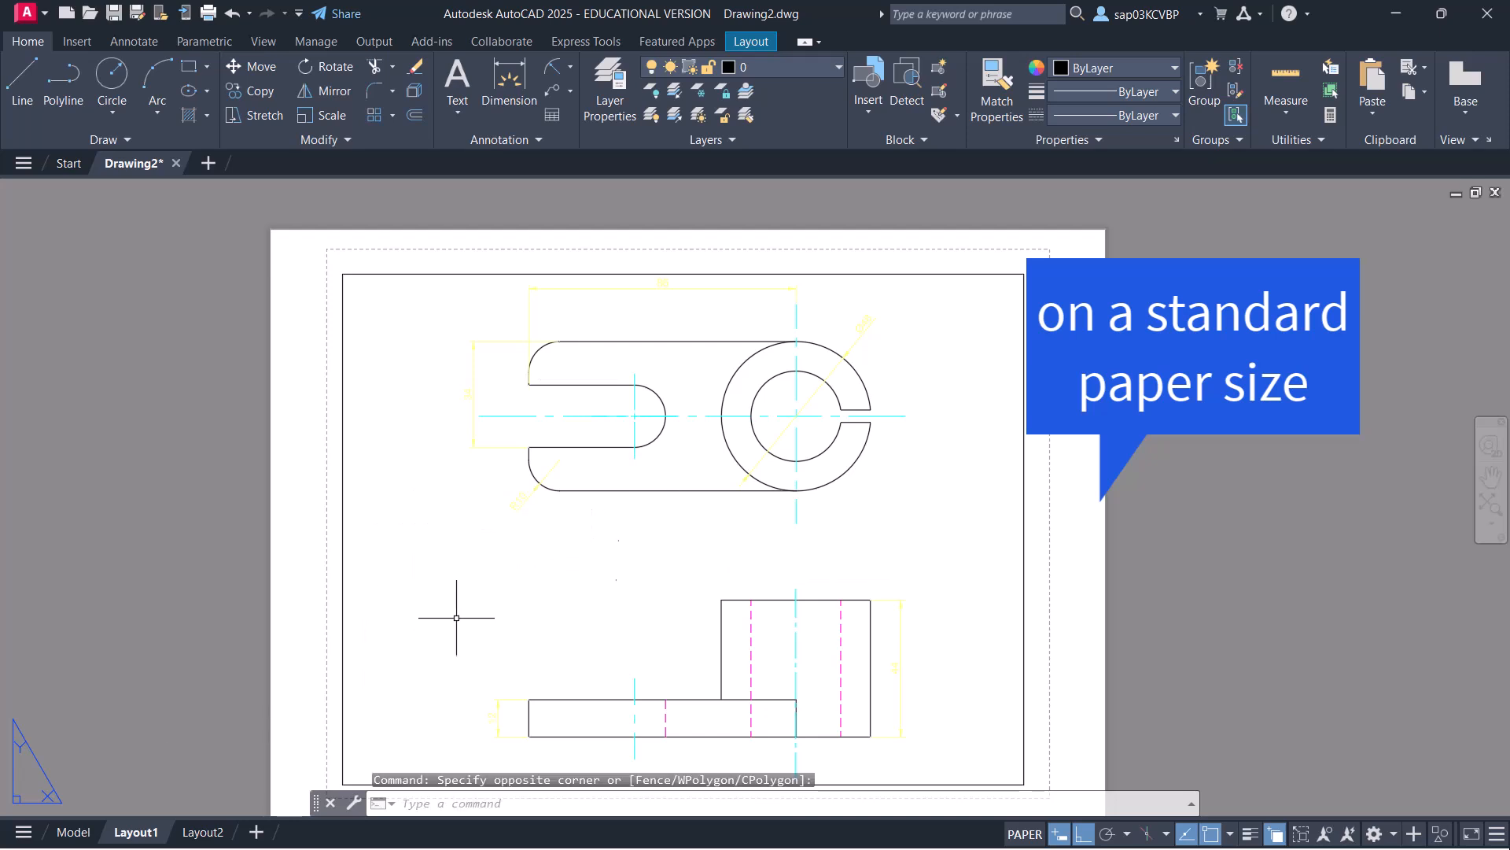
double_click(544, 544)
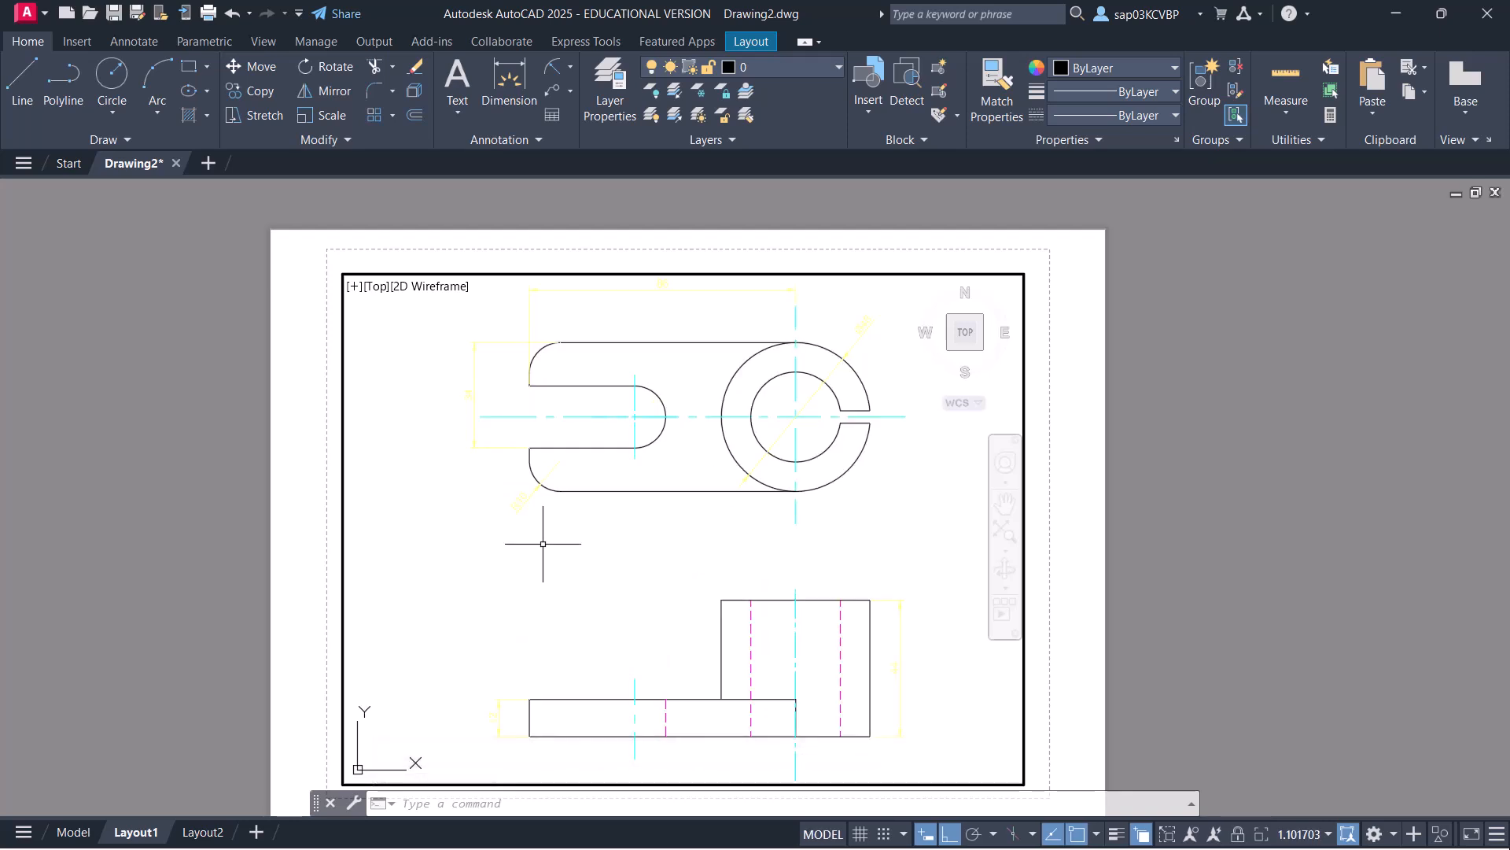
click(1320, 836)
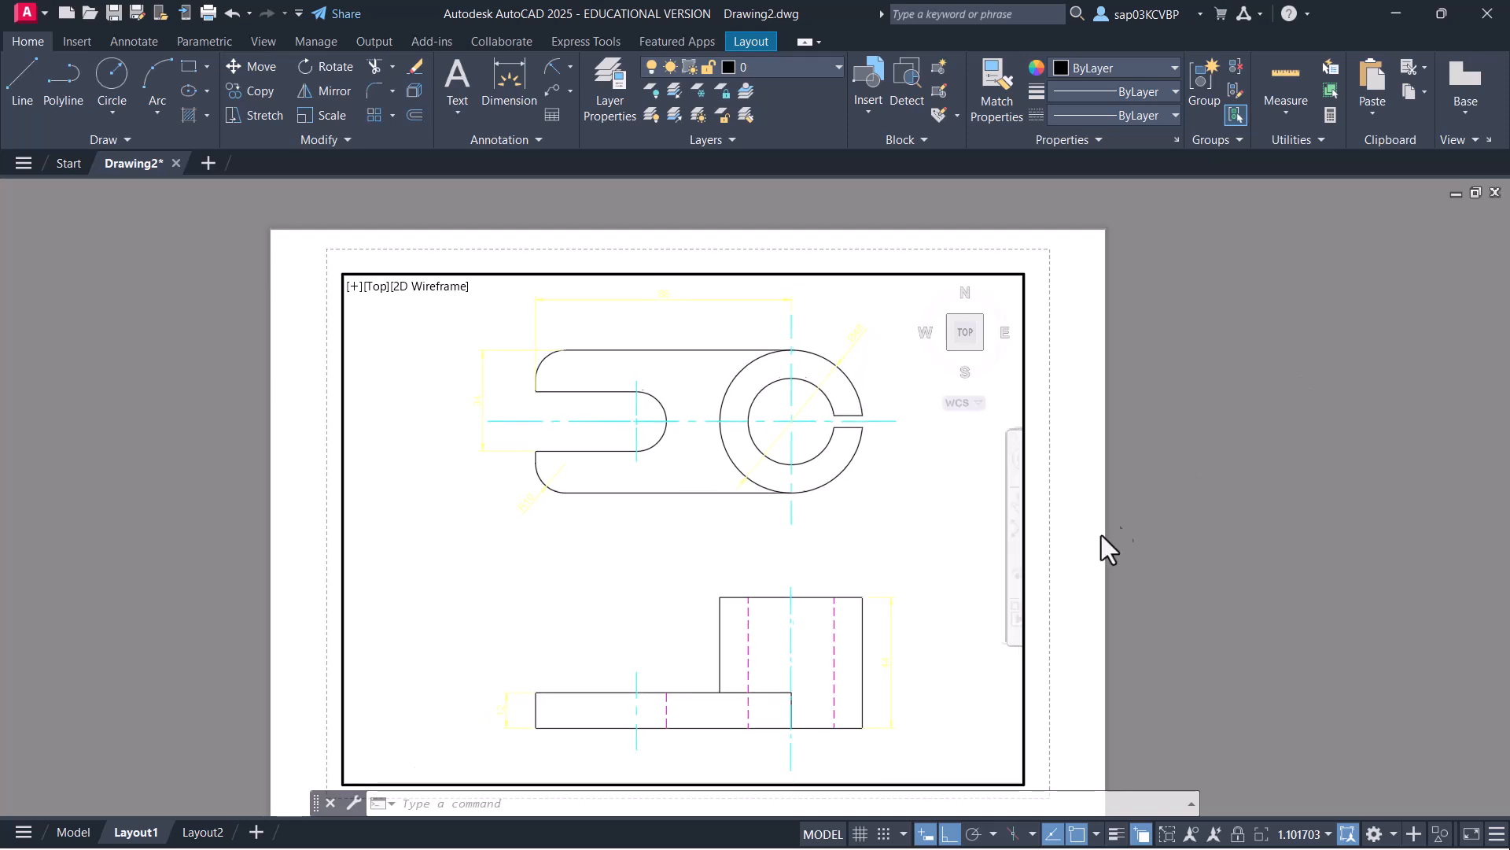
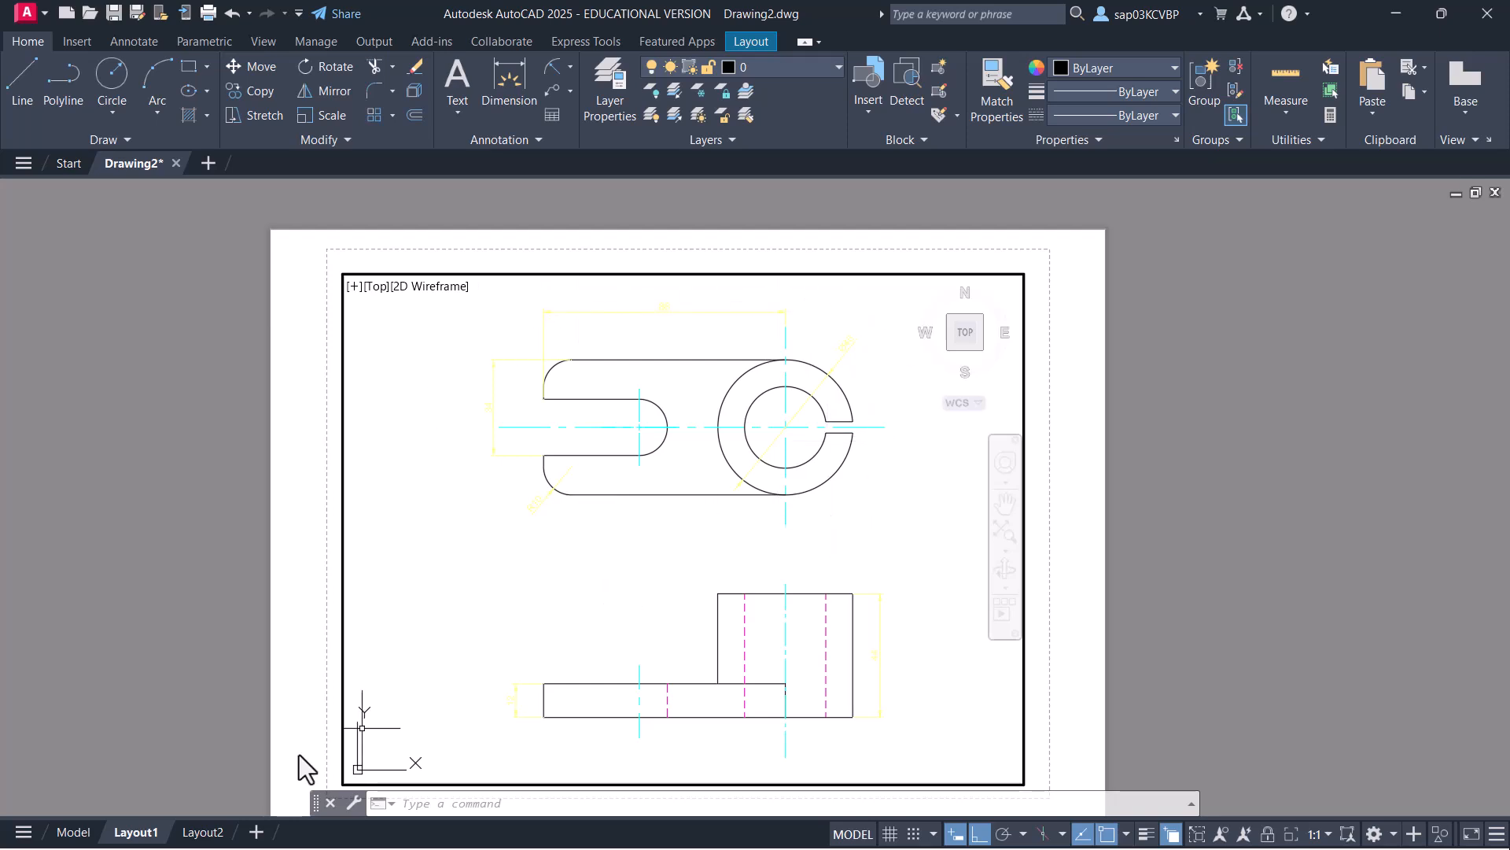
Switch to model space and change the Dim layer's color to index color 232
click(76, 832)
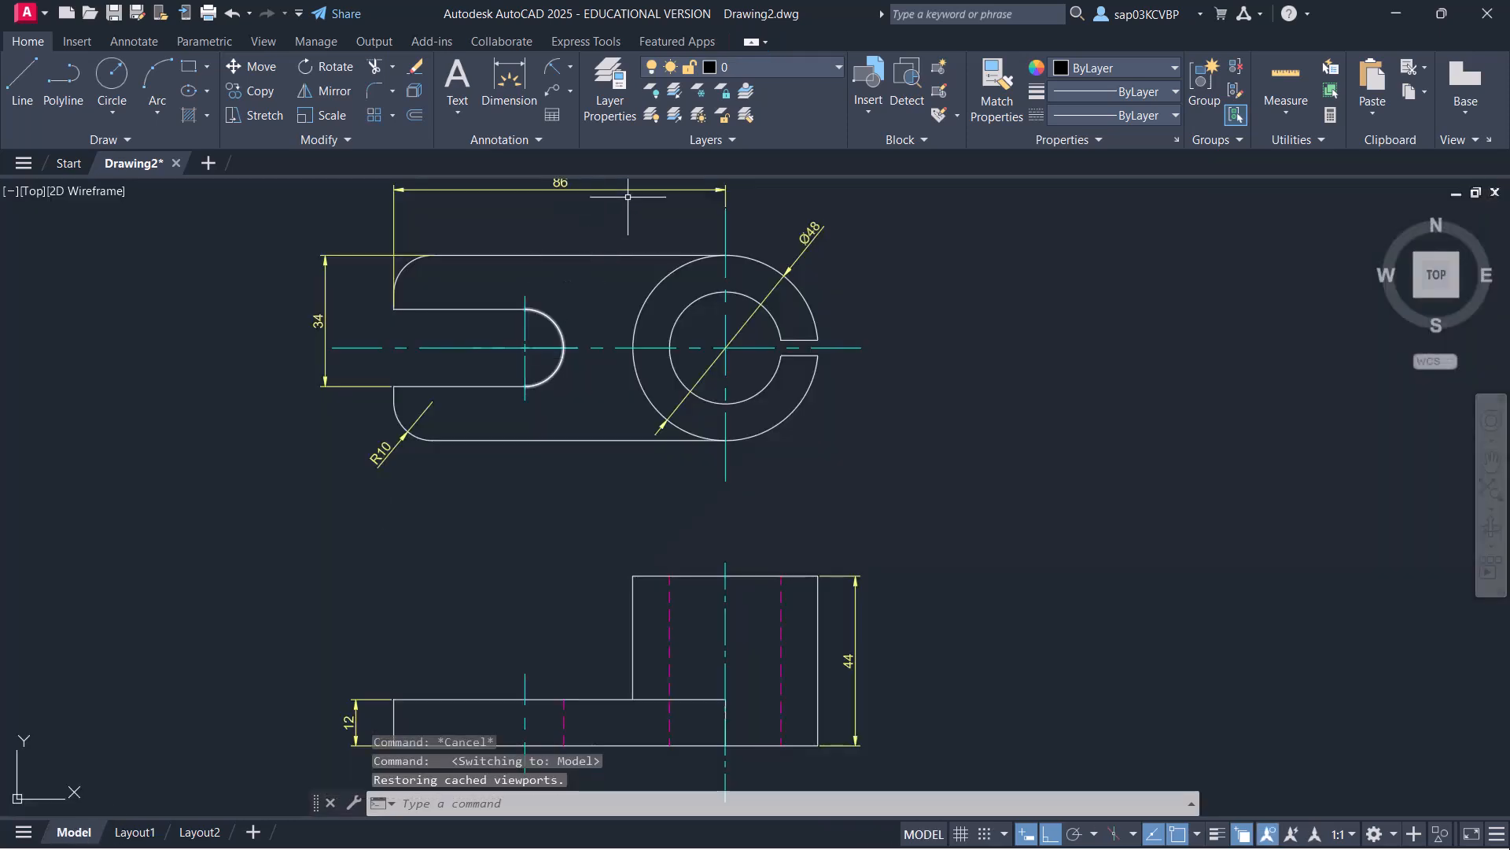
click(756, 68)
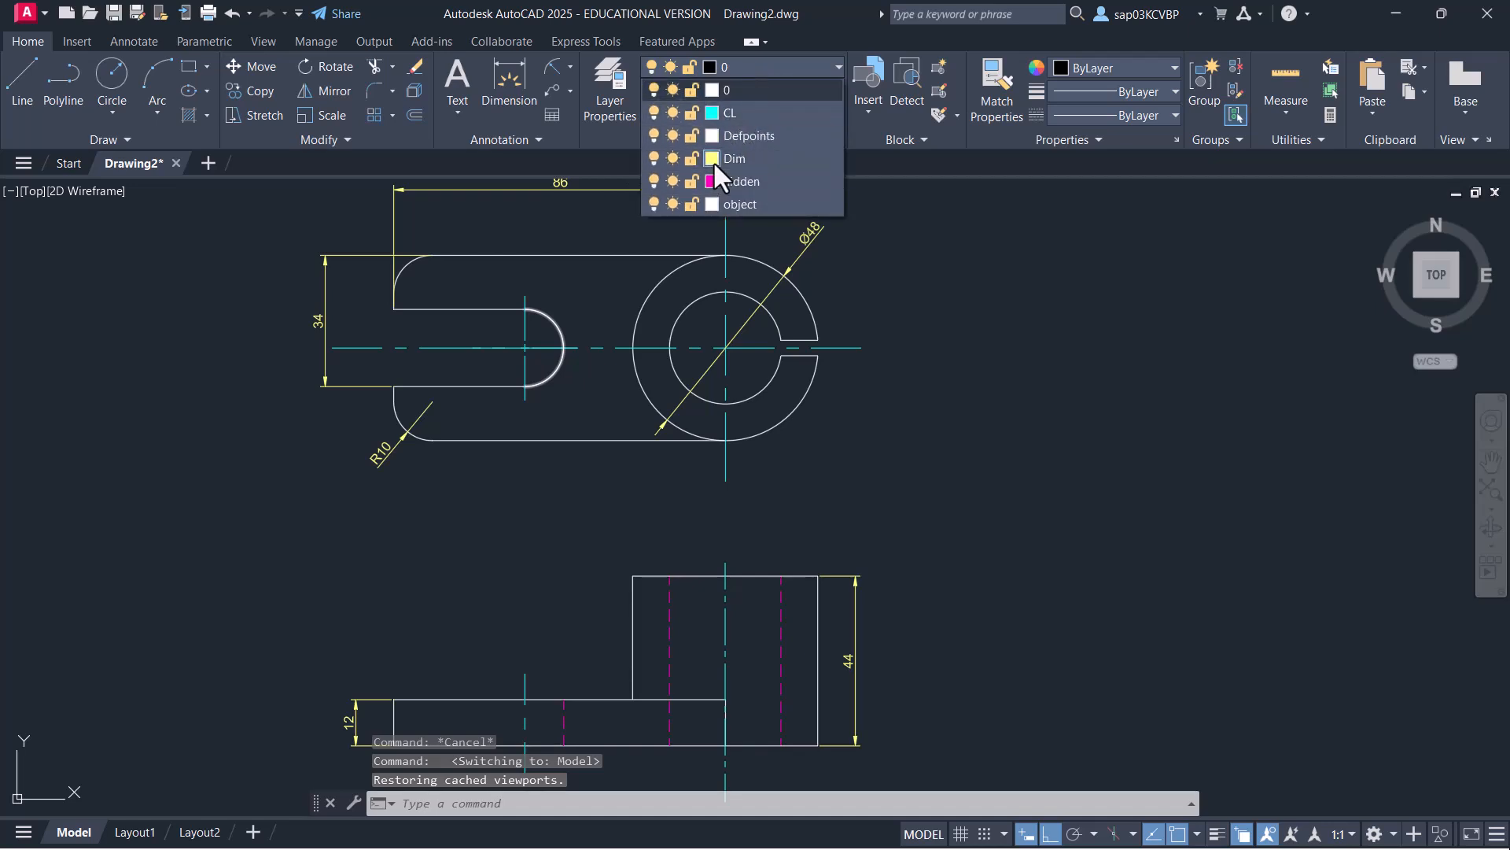
click(714, 163)
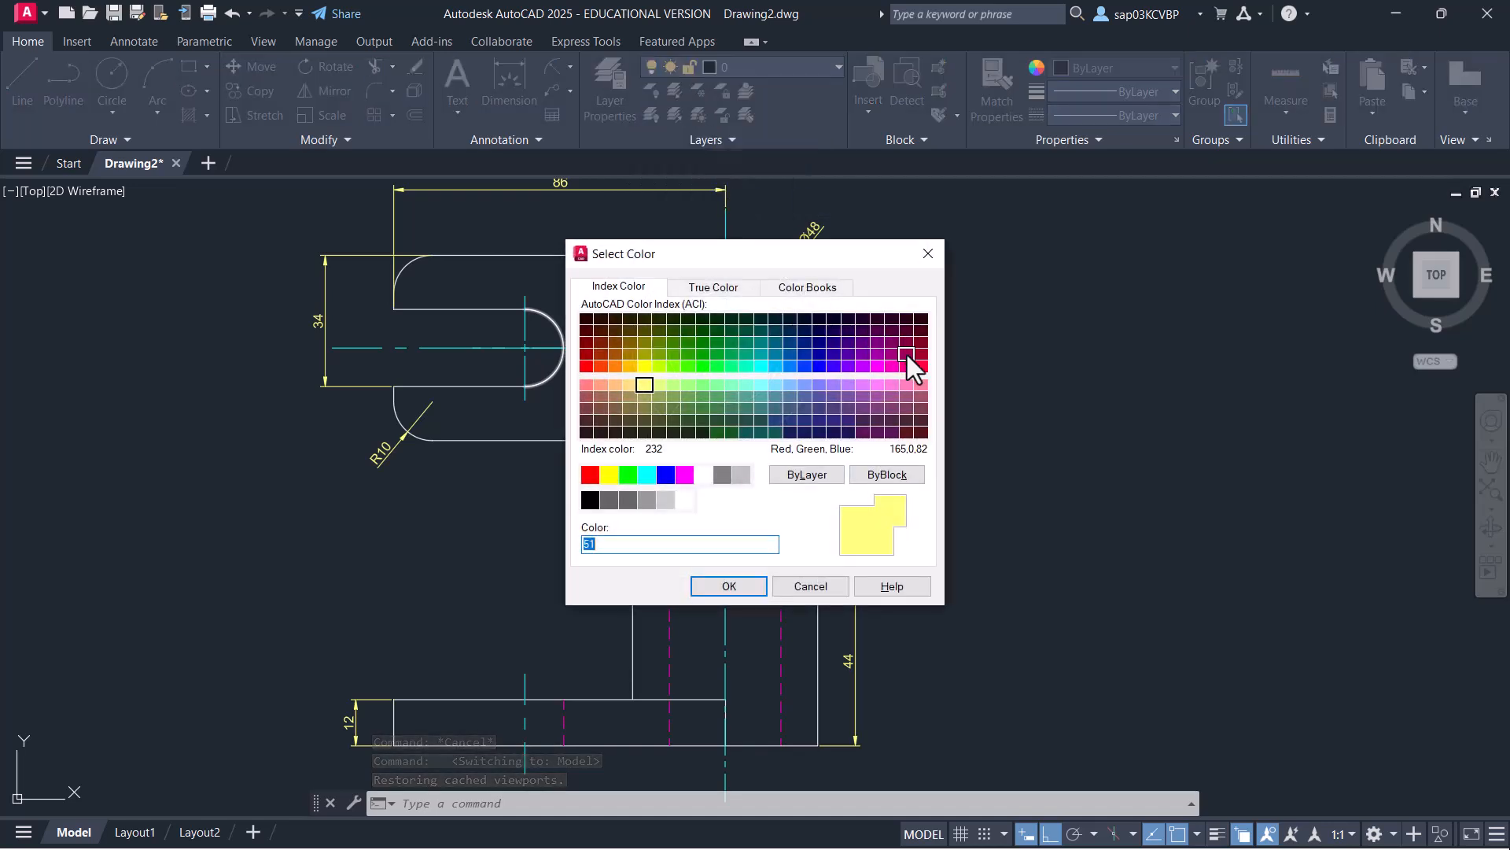
click(907, 354)
click(732, 586)
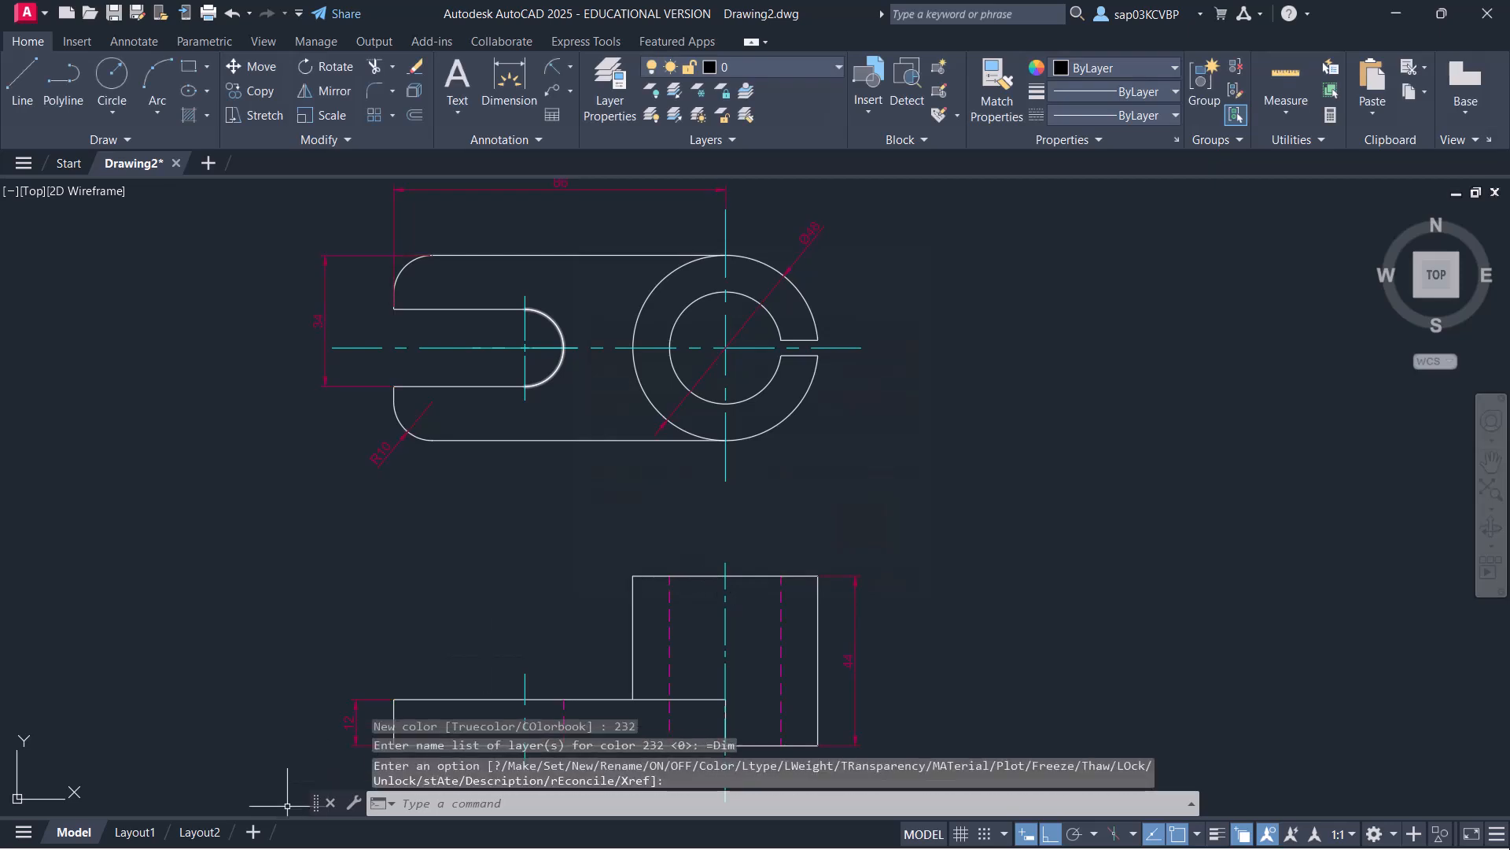
Compare the dimension color in Layout1 with the one in model space, ending in Layout1
click(135, 837)
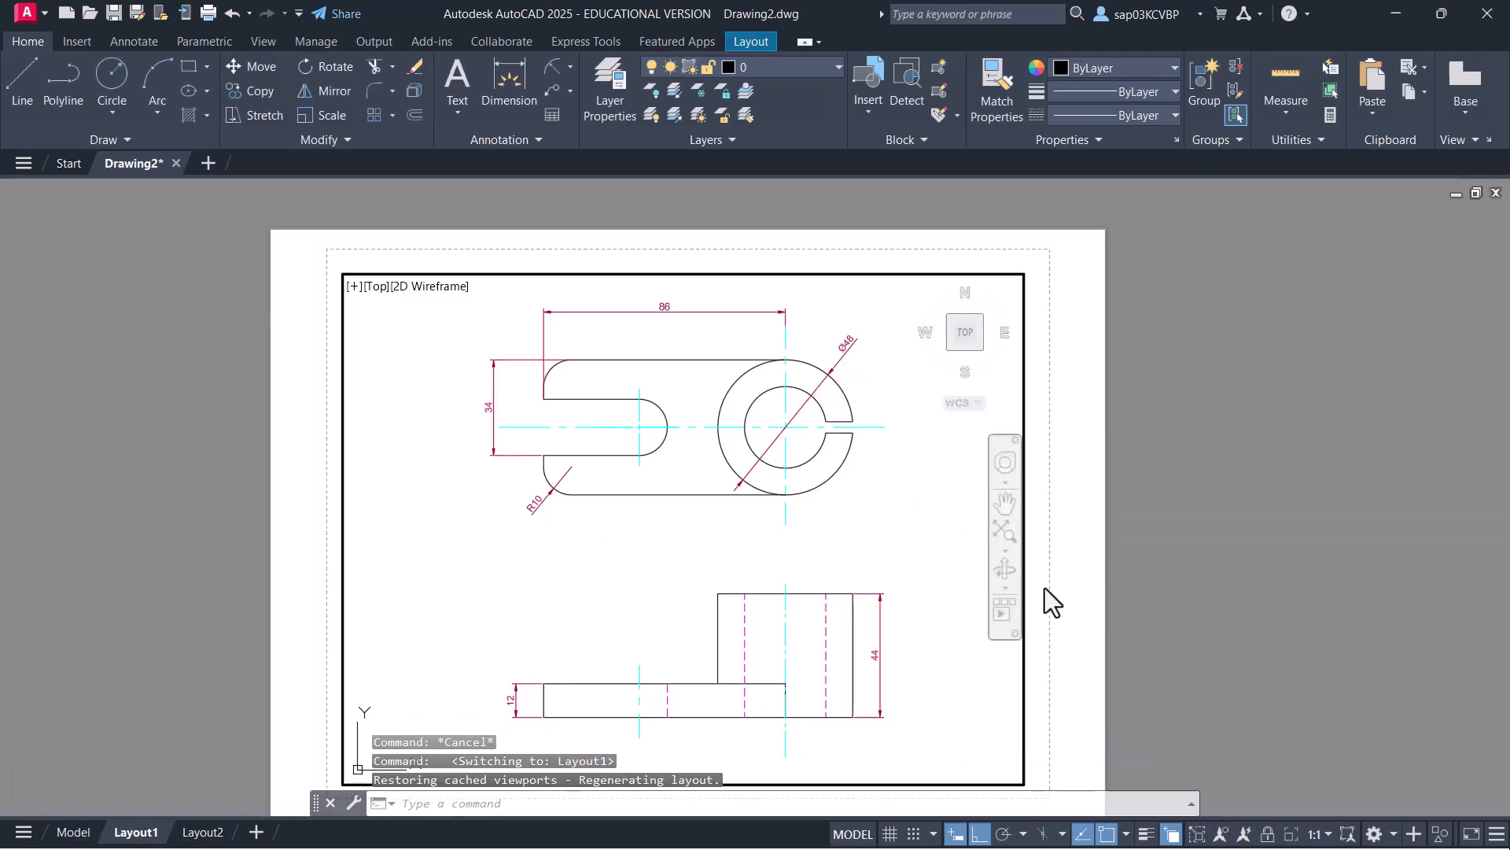
double_click(1075, 526)
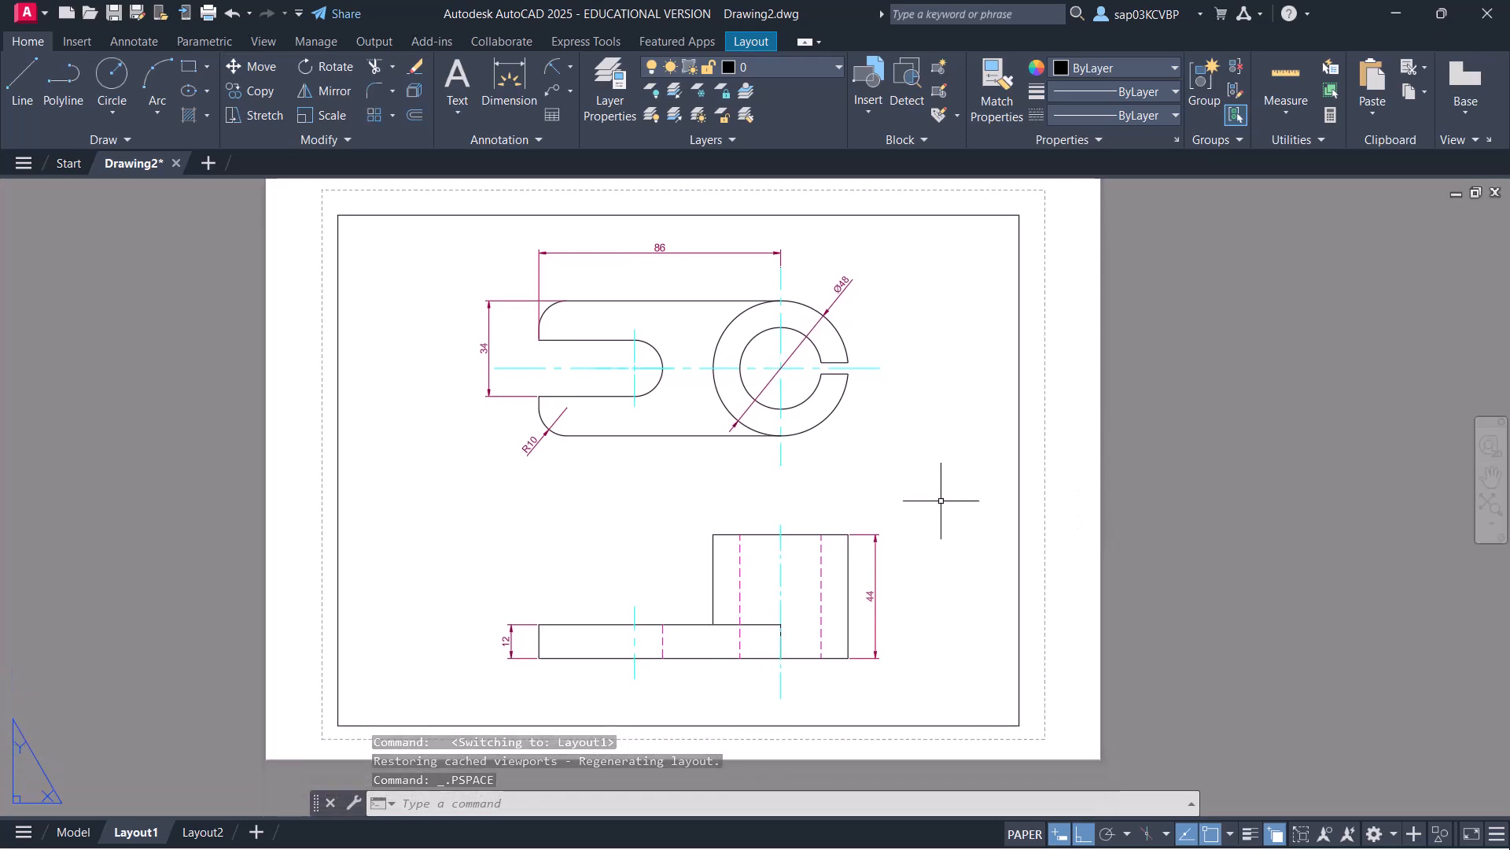
click(67, 837)
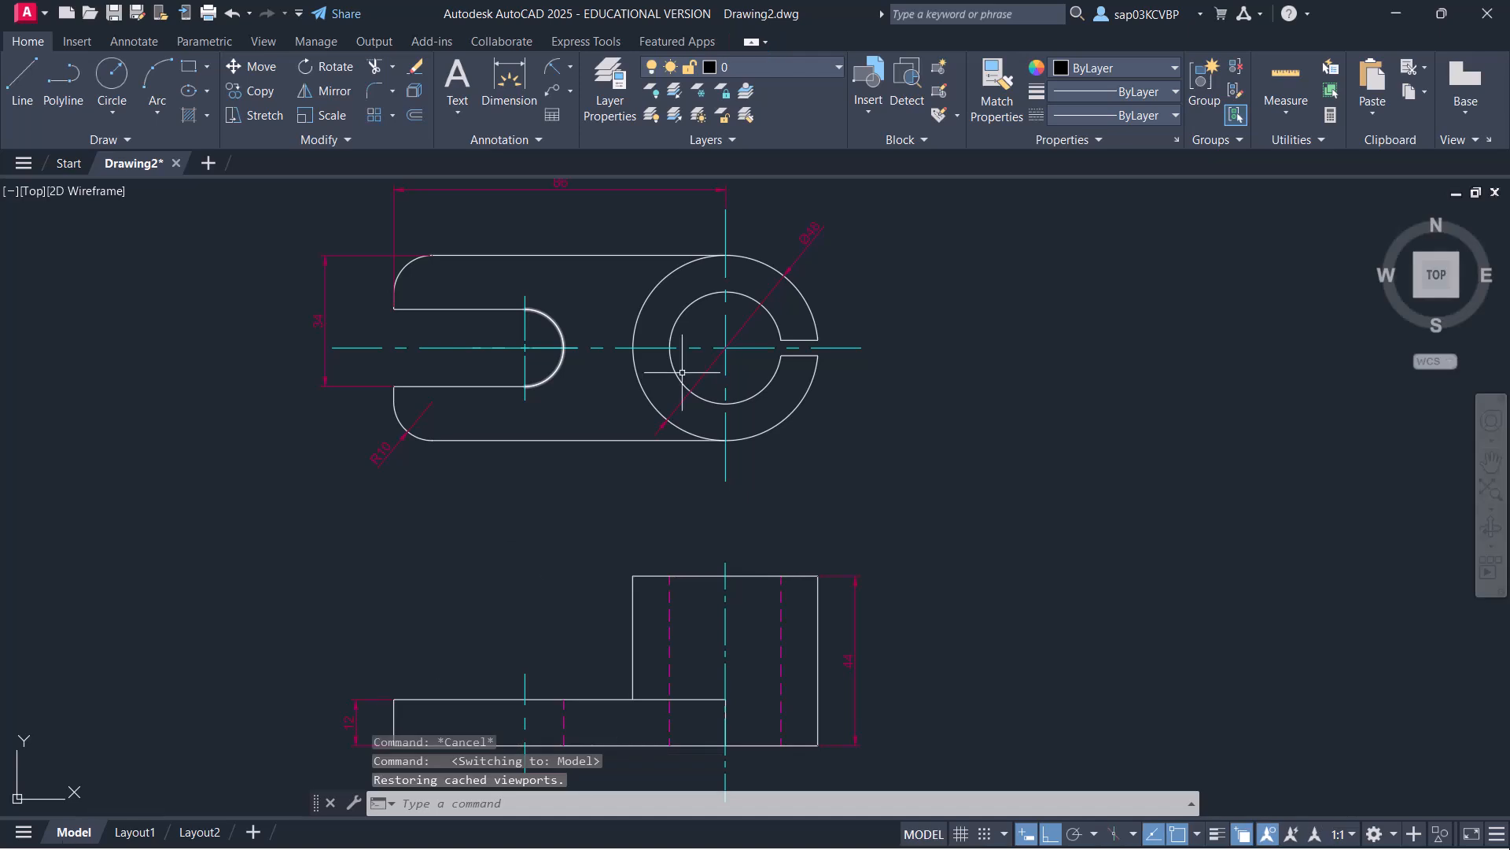
click(134, 831)
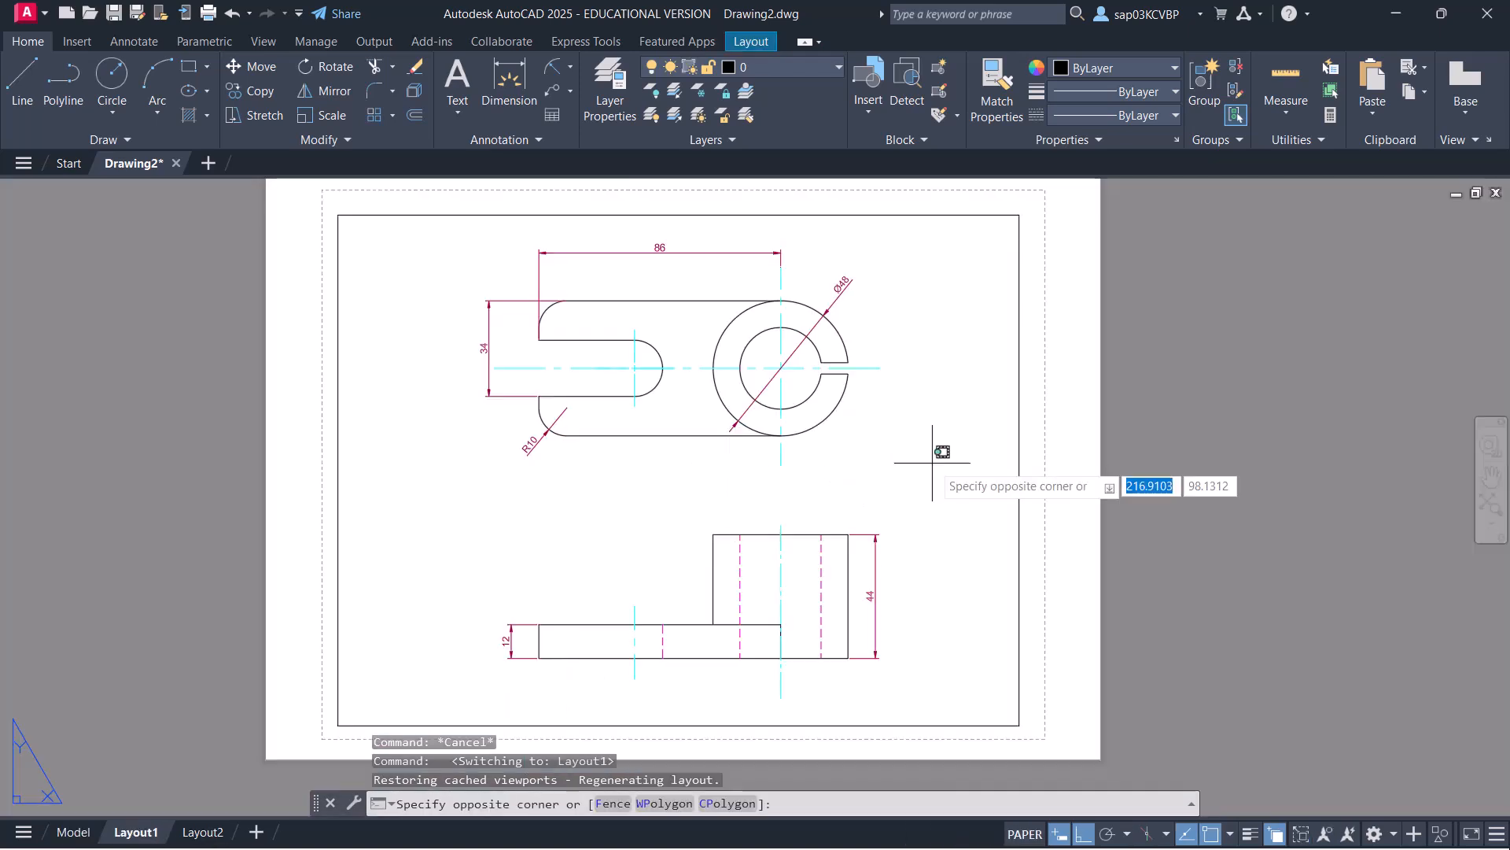
Open the layer properties from inside the Layout1 viewport and widen the VP Freeze, Lock, Plot and VP Color columns
double_click(932, 463)
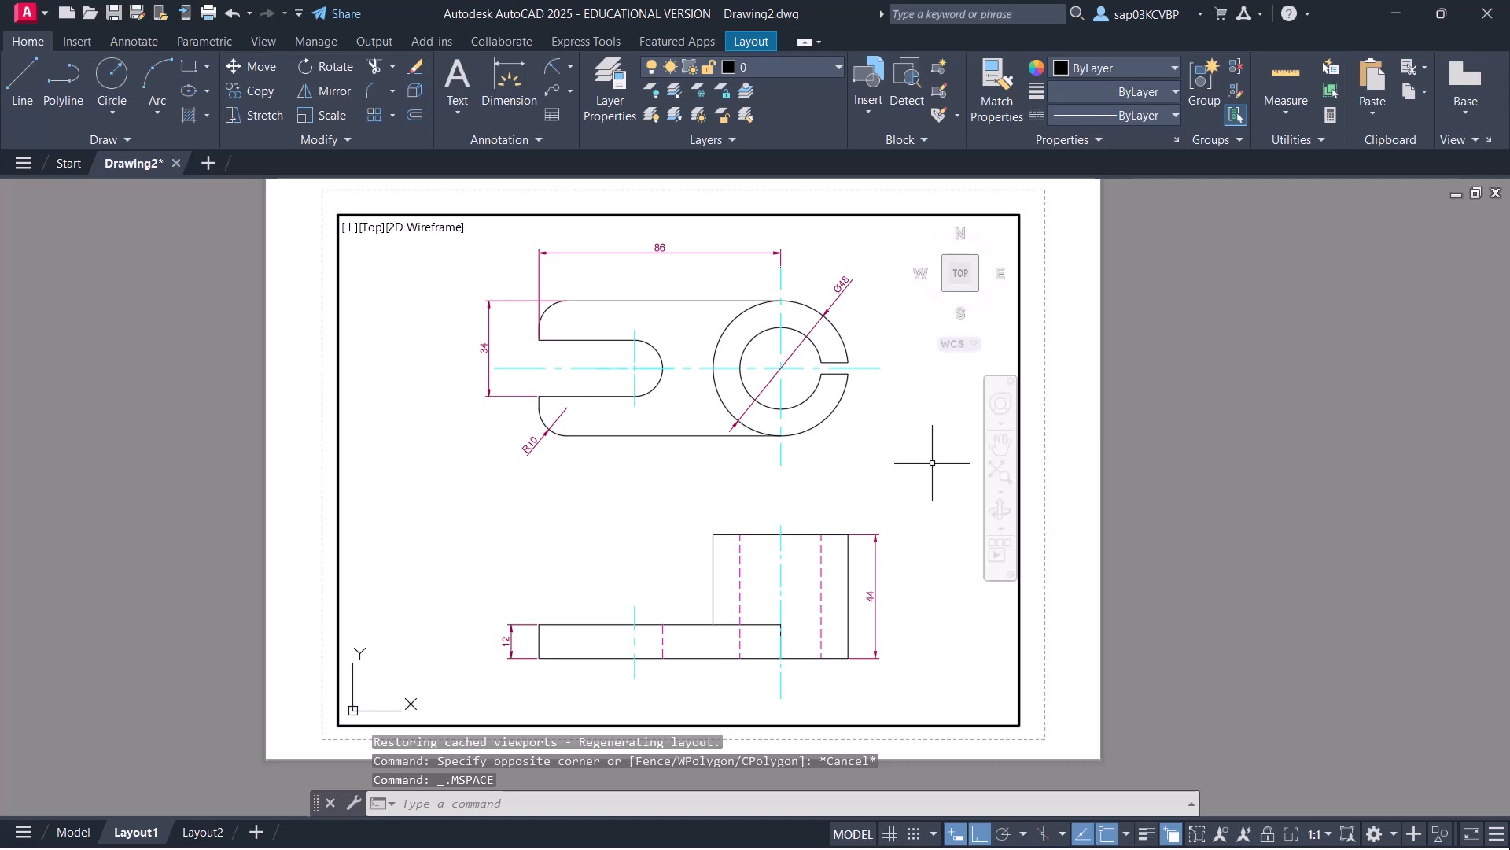
text(la)
key(Return)
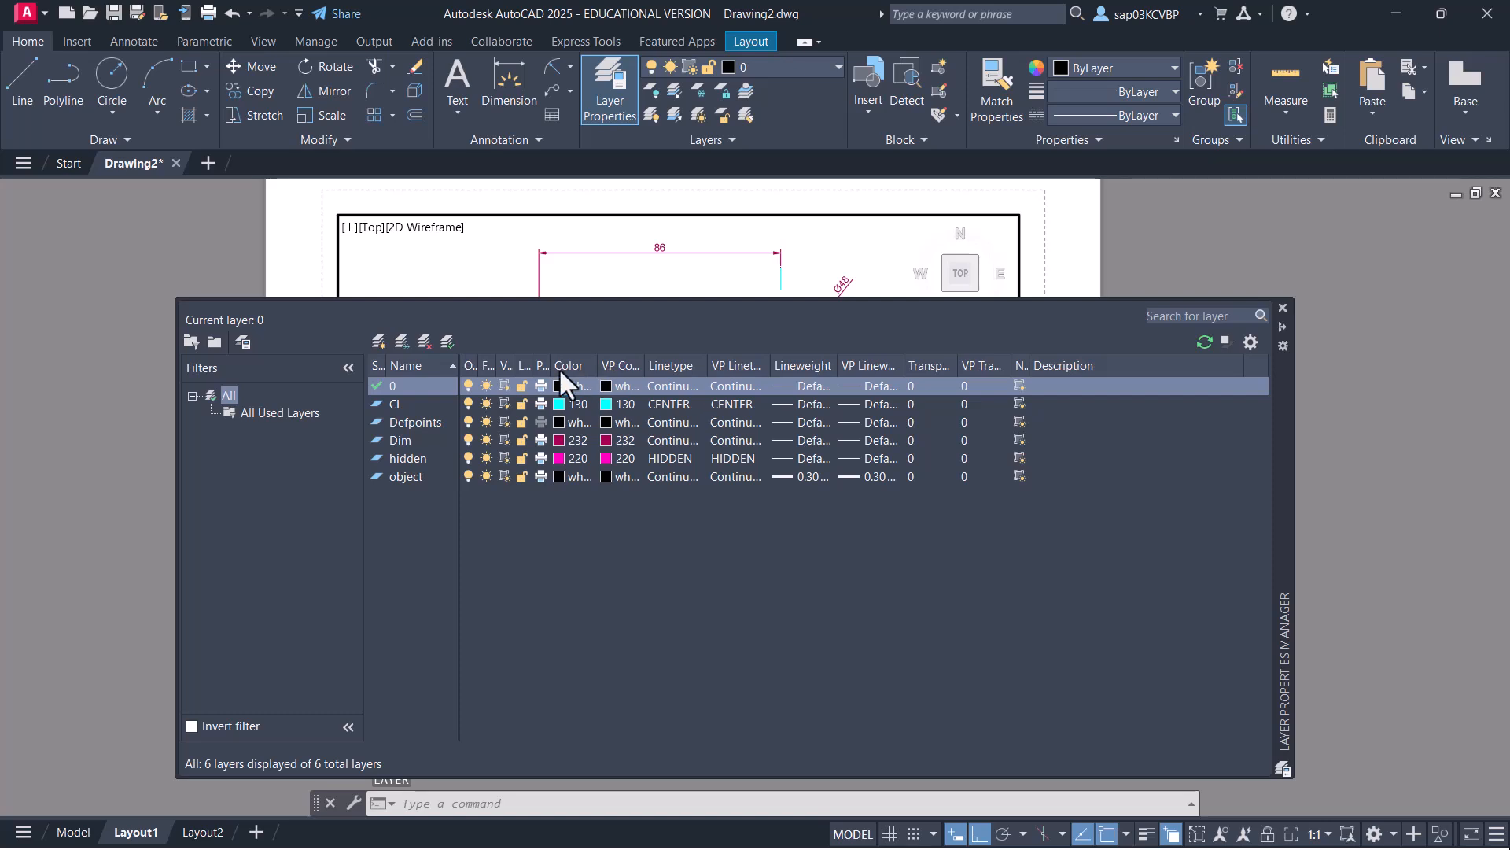
drag(550, 369, 646, 368)
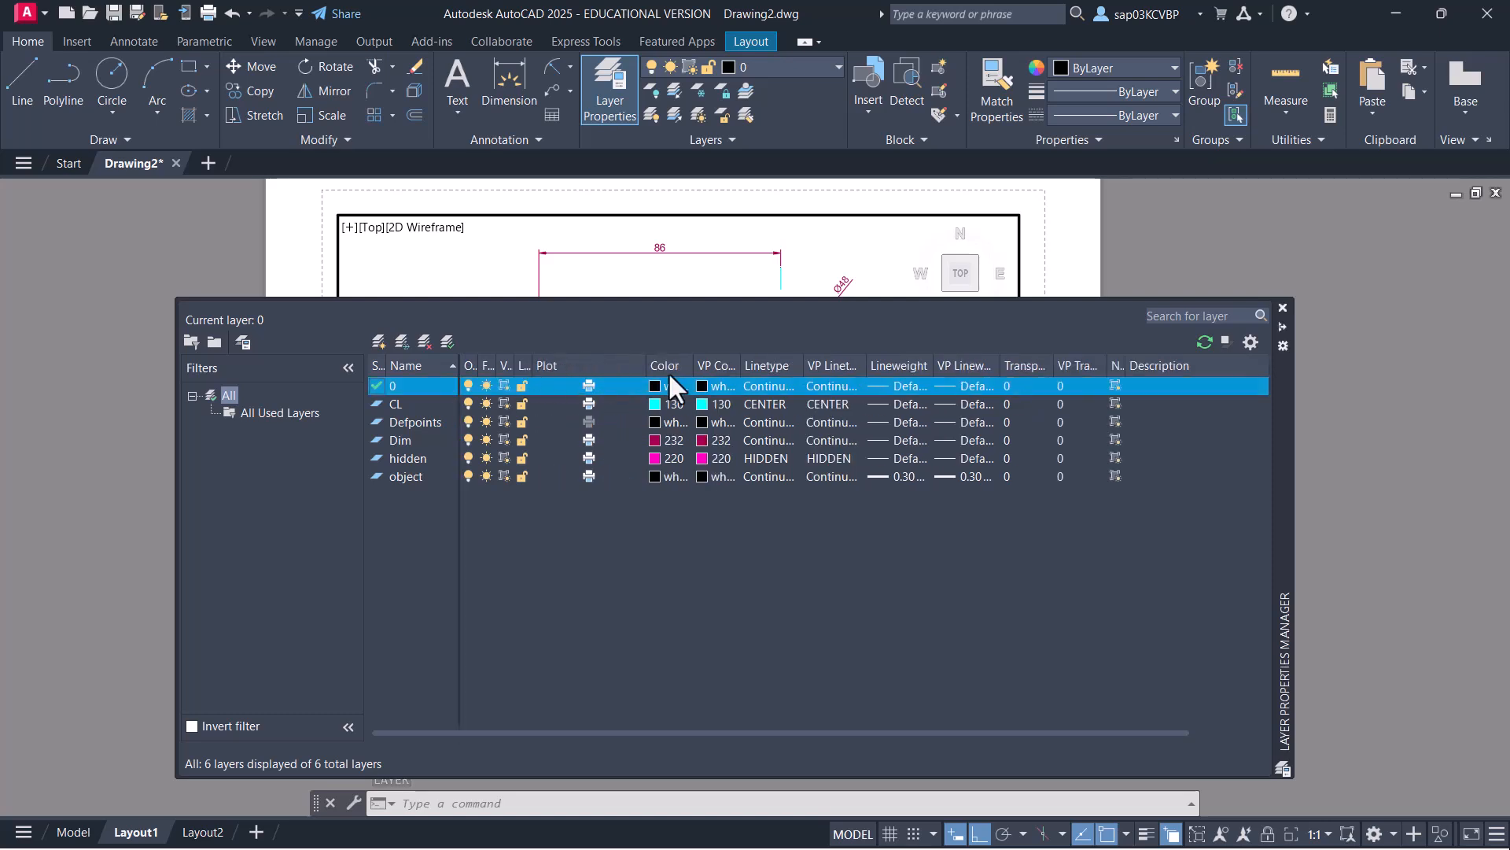
drag(515, 369, 608, 368)
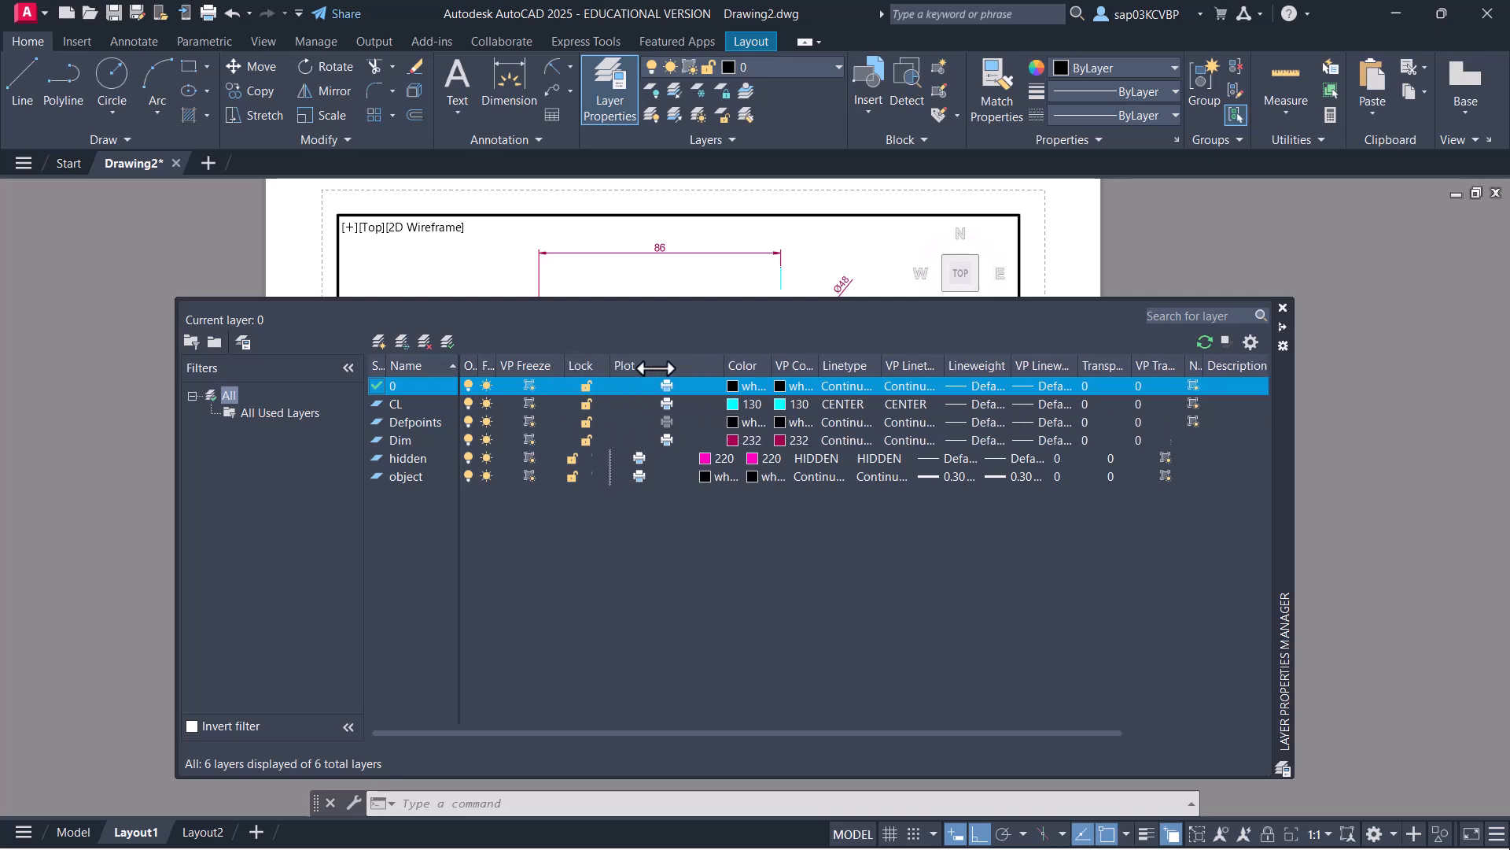
drag(819, 367, 846, 367)
drag(722, 367, 673, 368)
drag(795, 366, 808, 366)
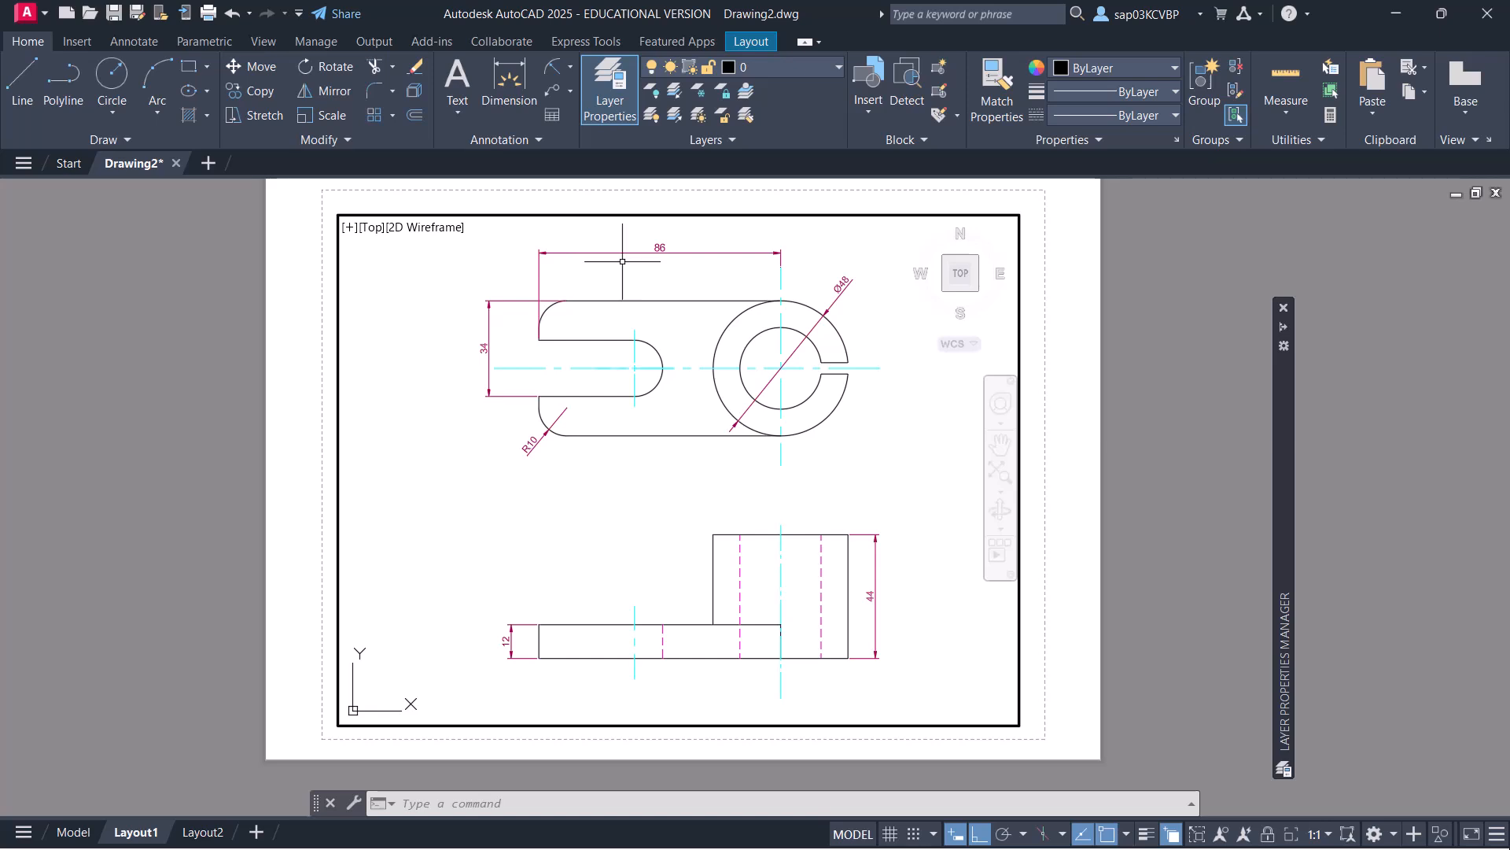
Override the Dim layer's viewport color with index color 94 and close the layer properties
mouse_move(1282, 439)
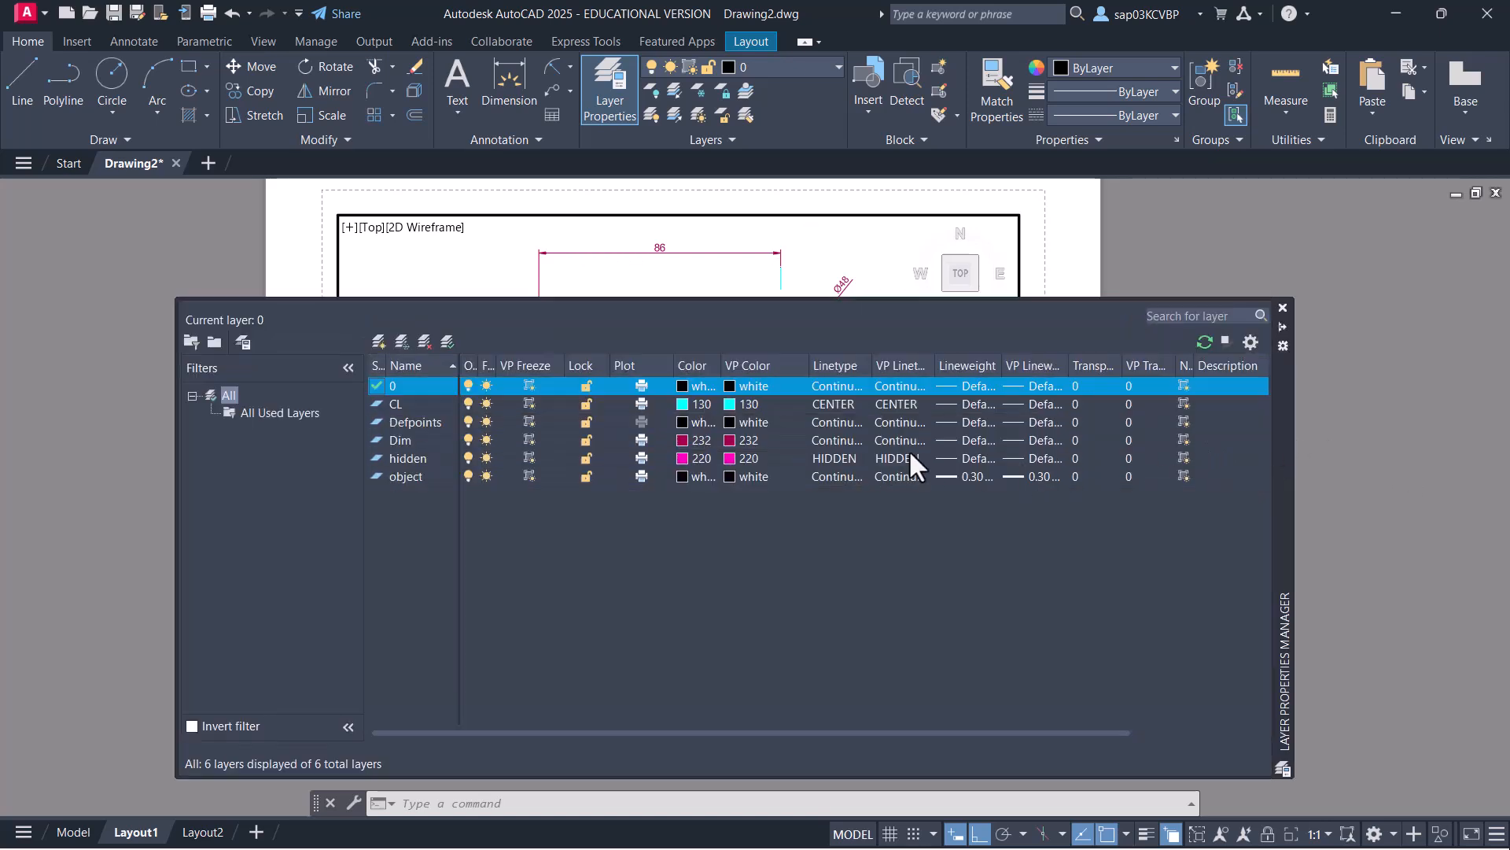
click(399, 442)
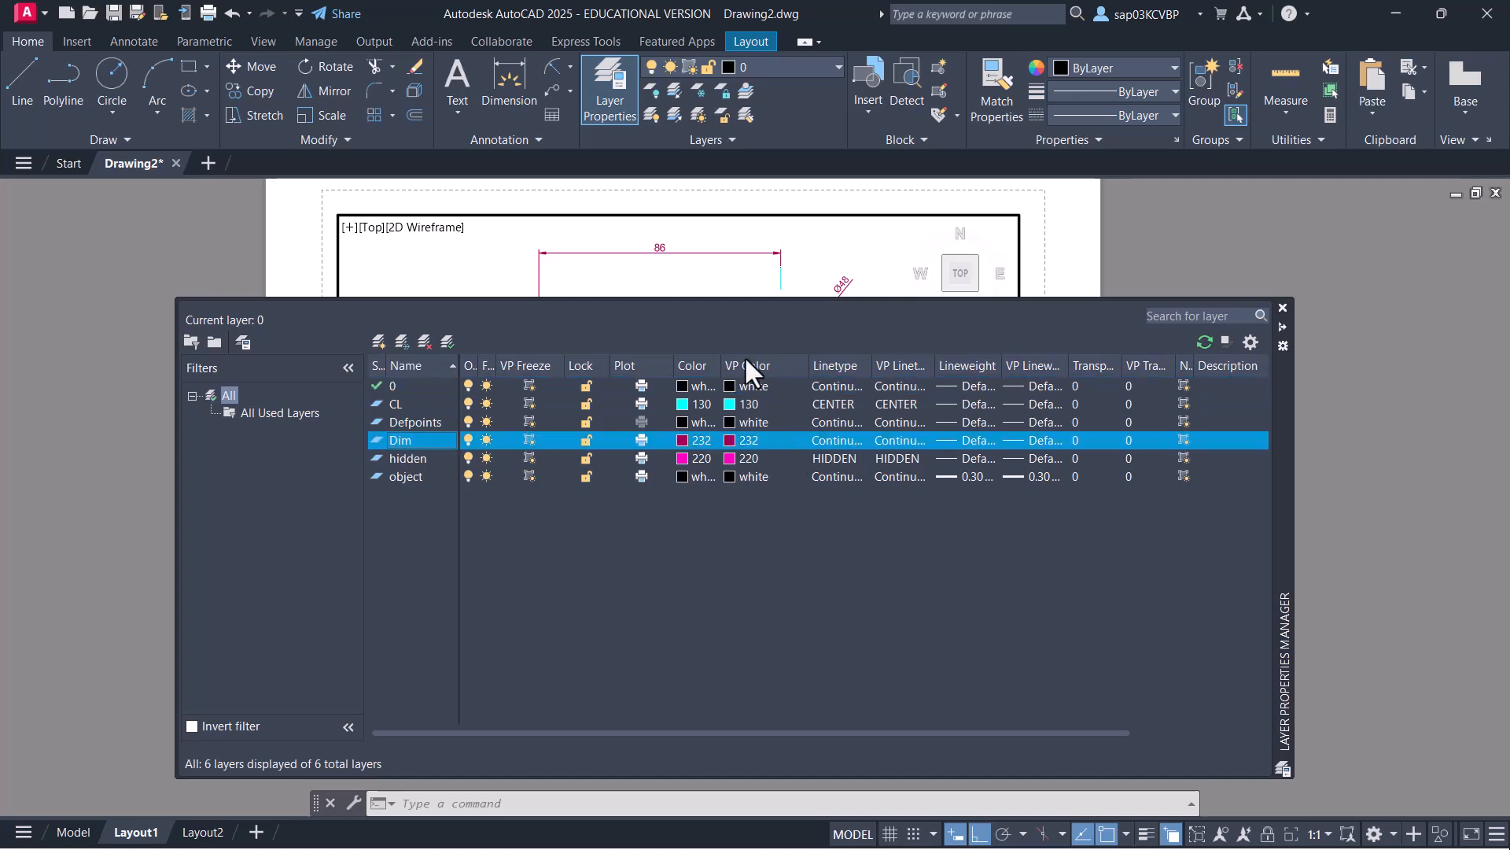
click(728, 441)
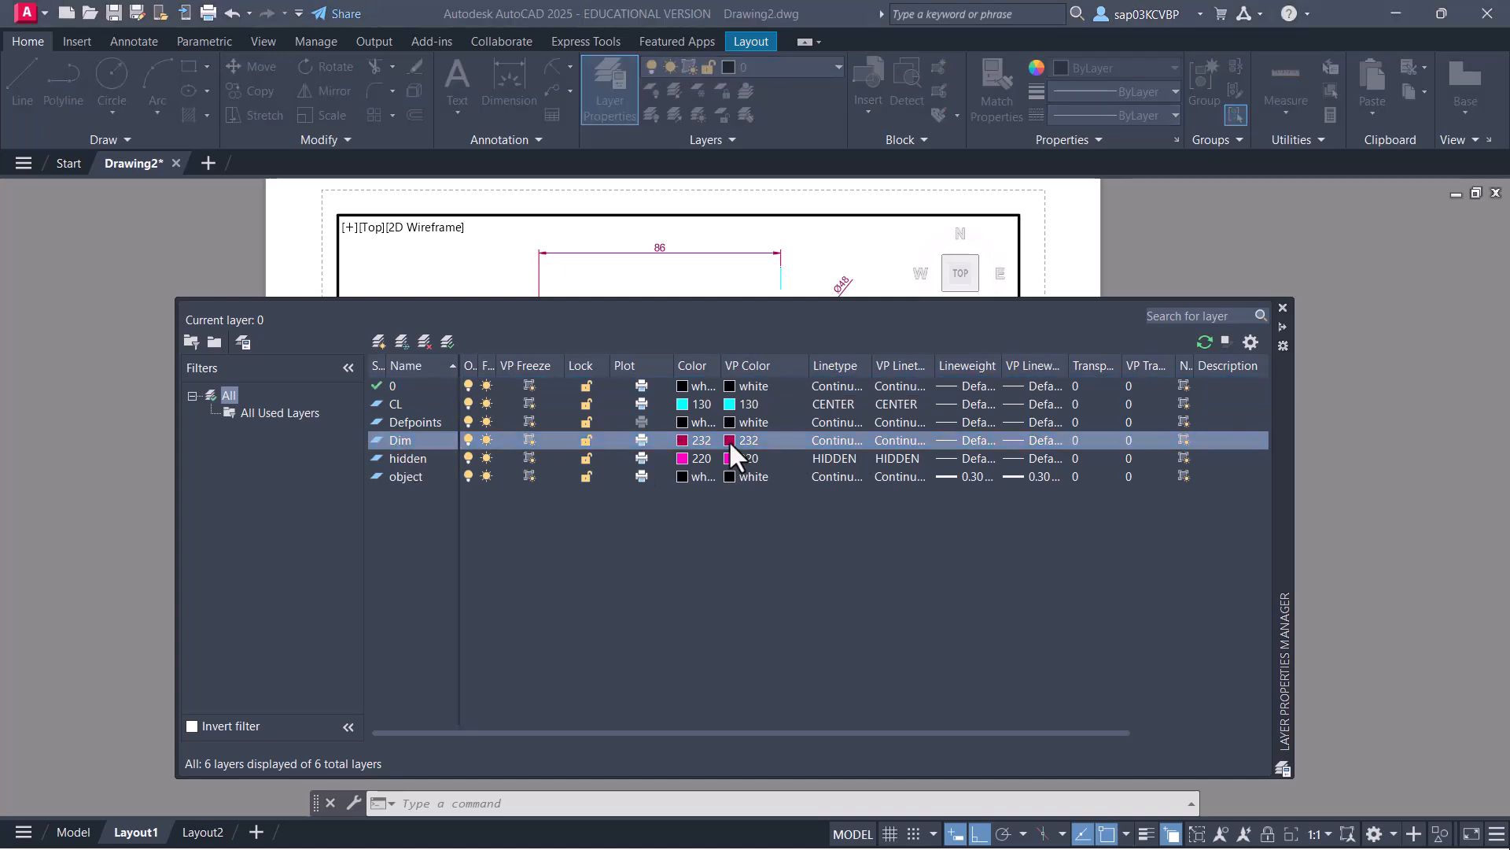
click(700, 356)
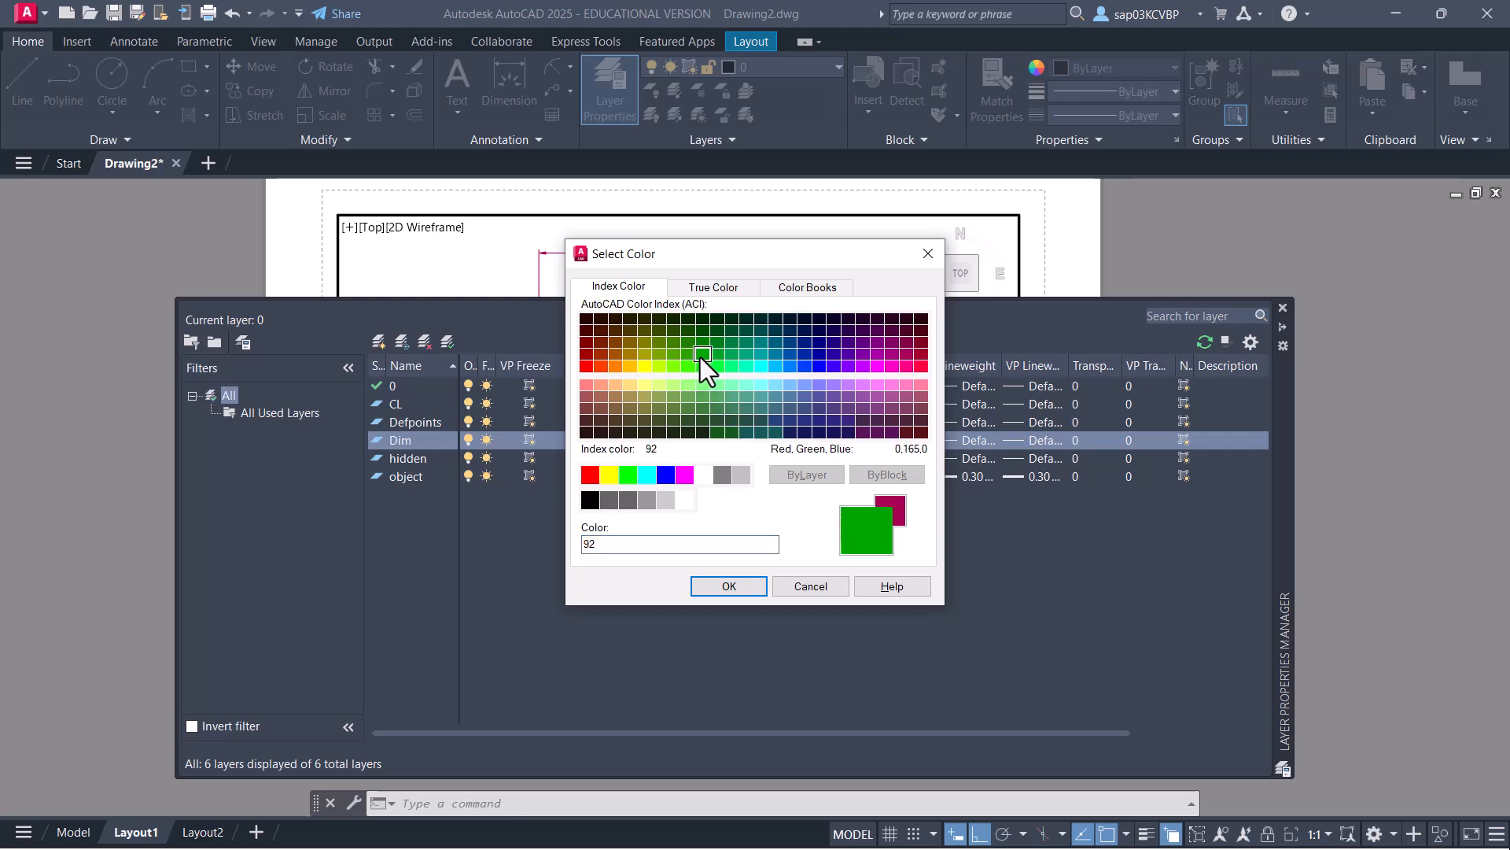
click(704, 343)
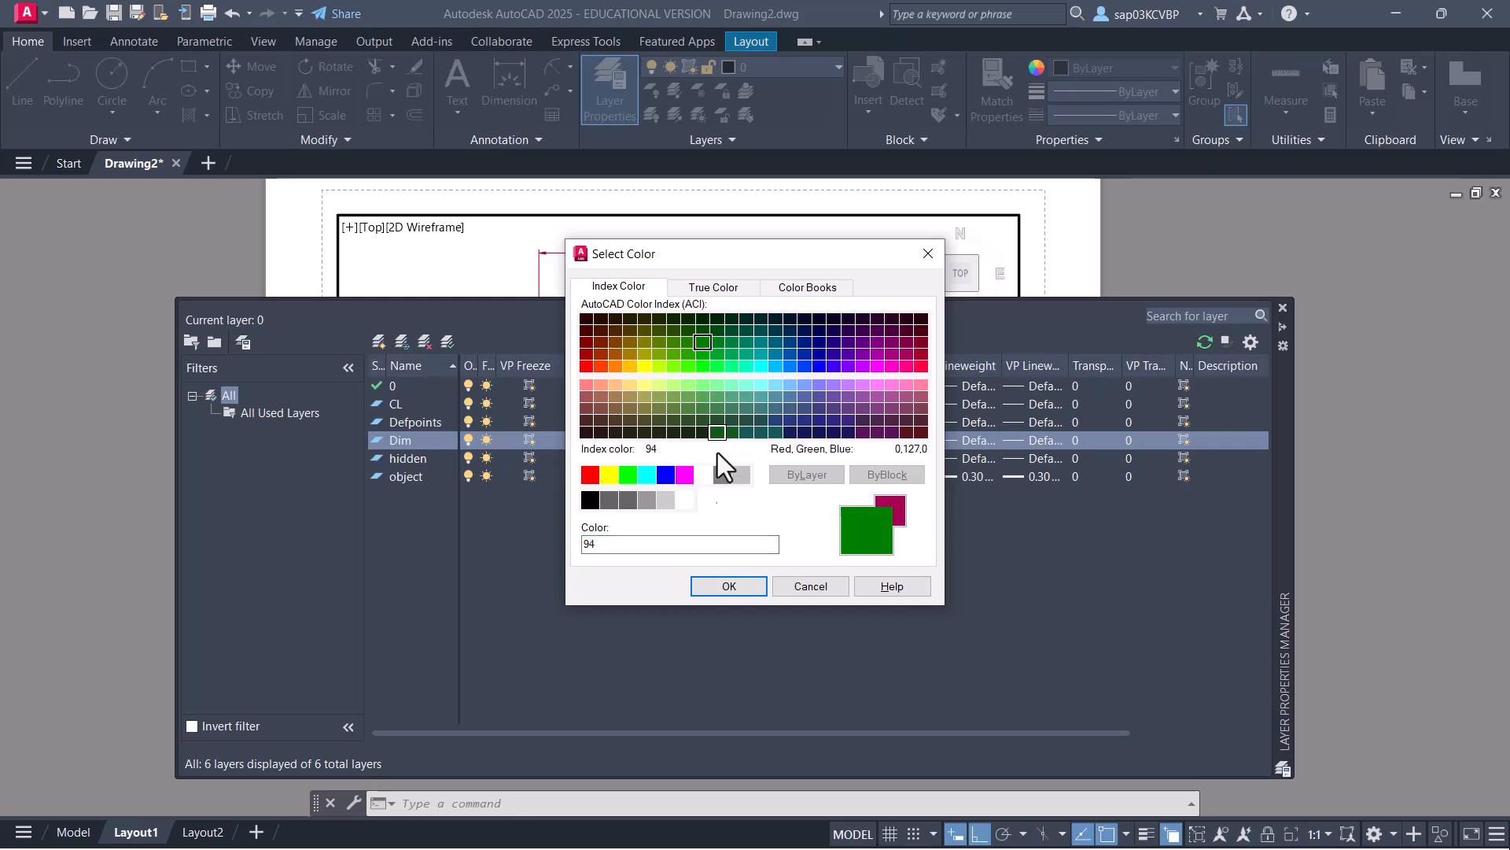
click(727, 585)
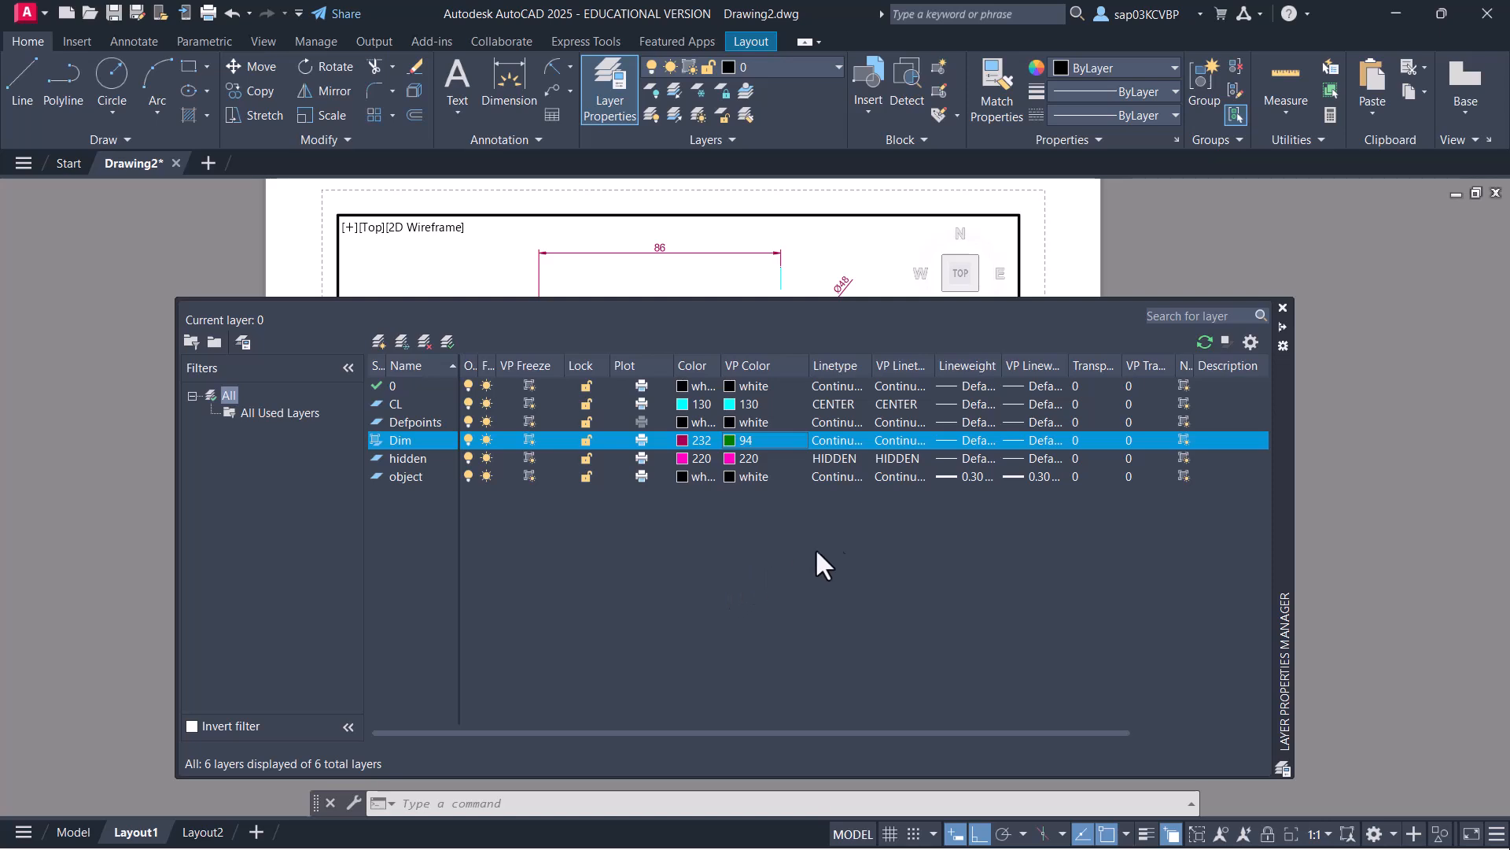
click(1283, 309)
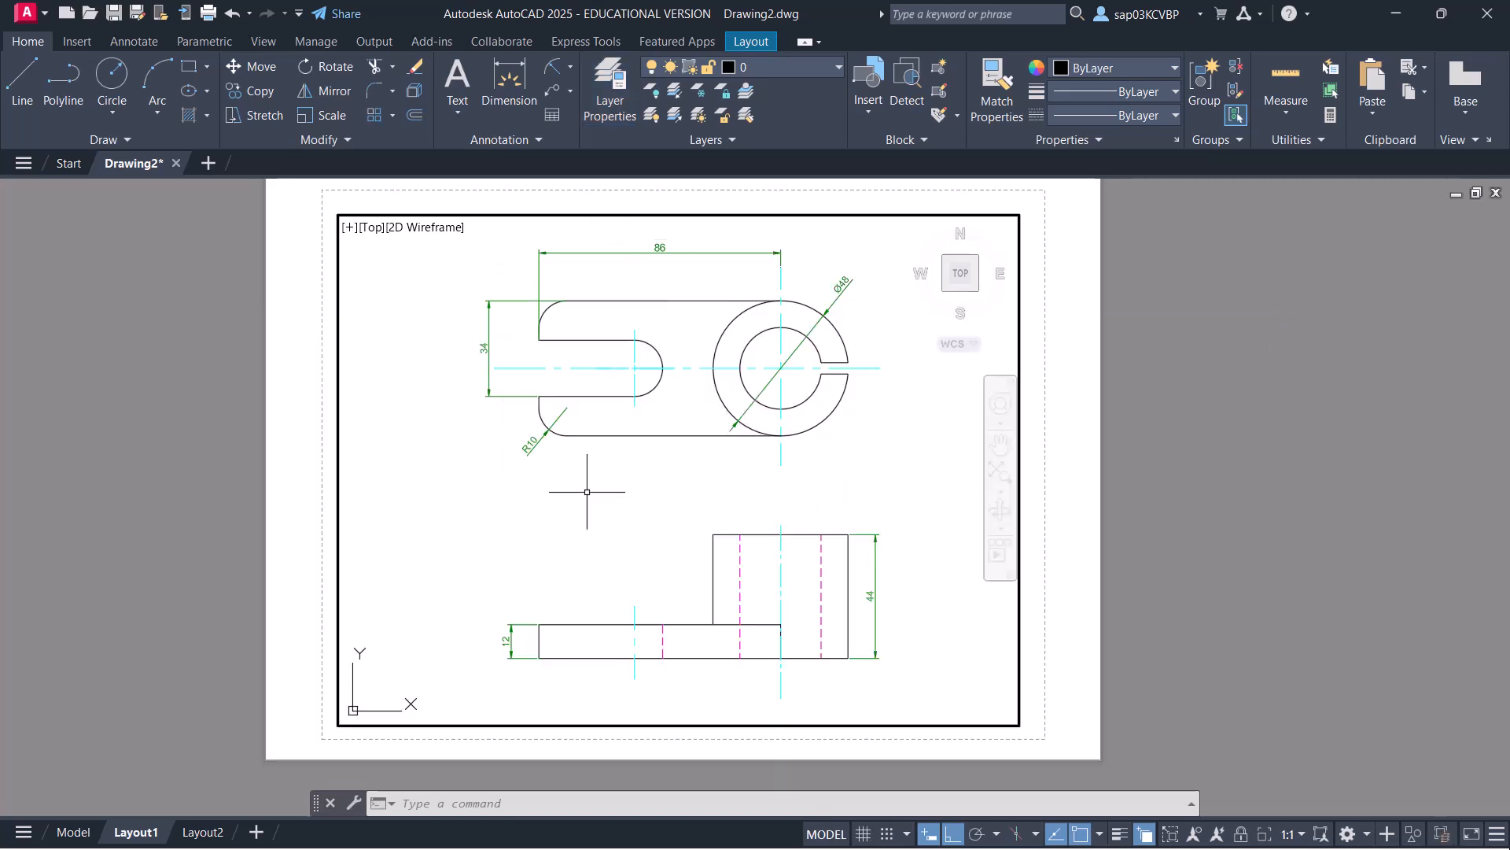
Check the dimension color in model space against the overridden color in Layout1's viewport
click(72, 832)
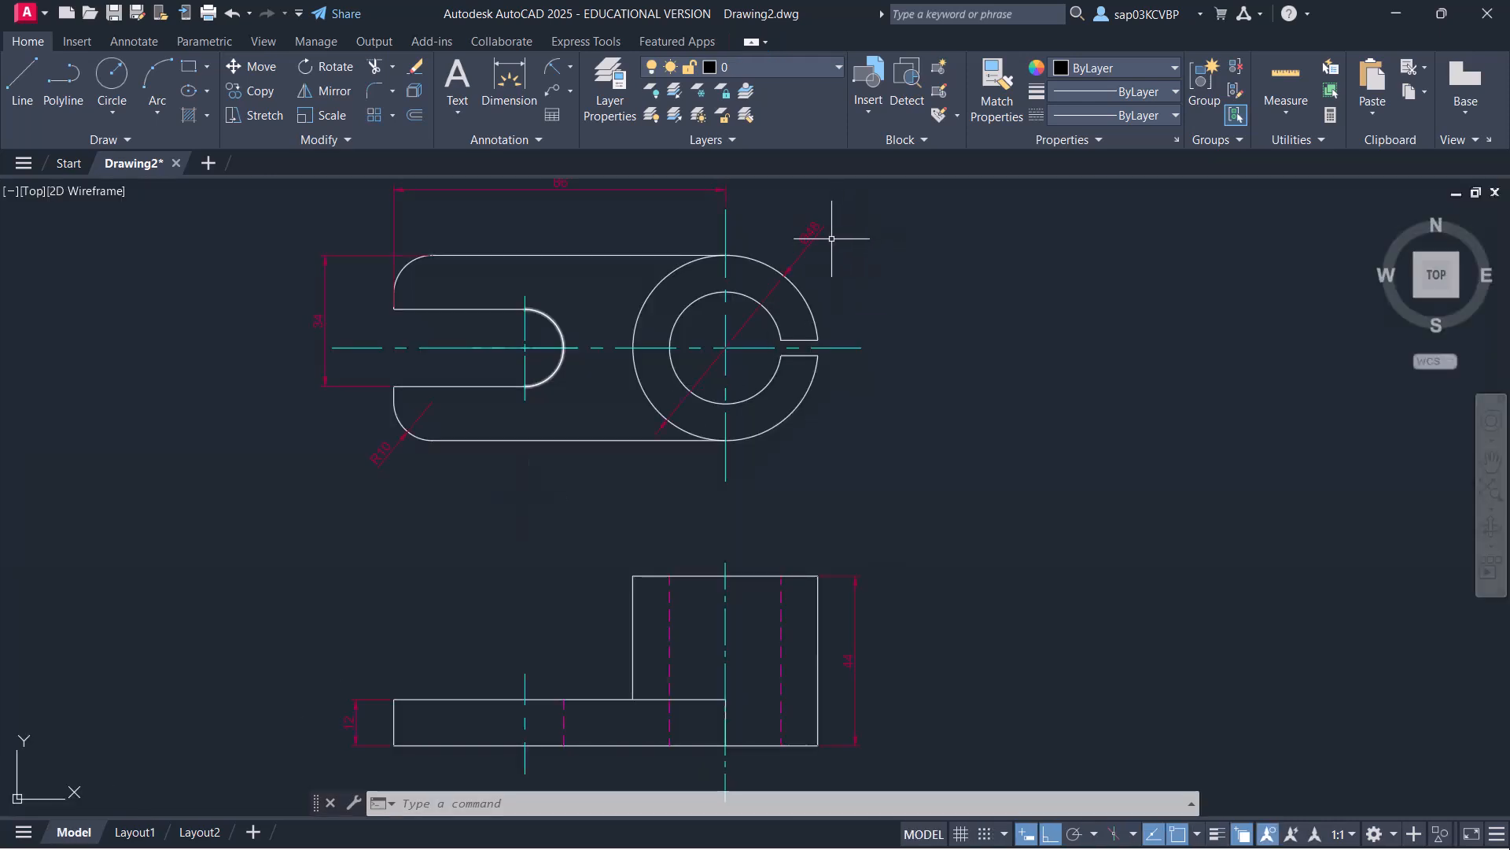
click(133, 831)
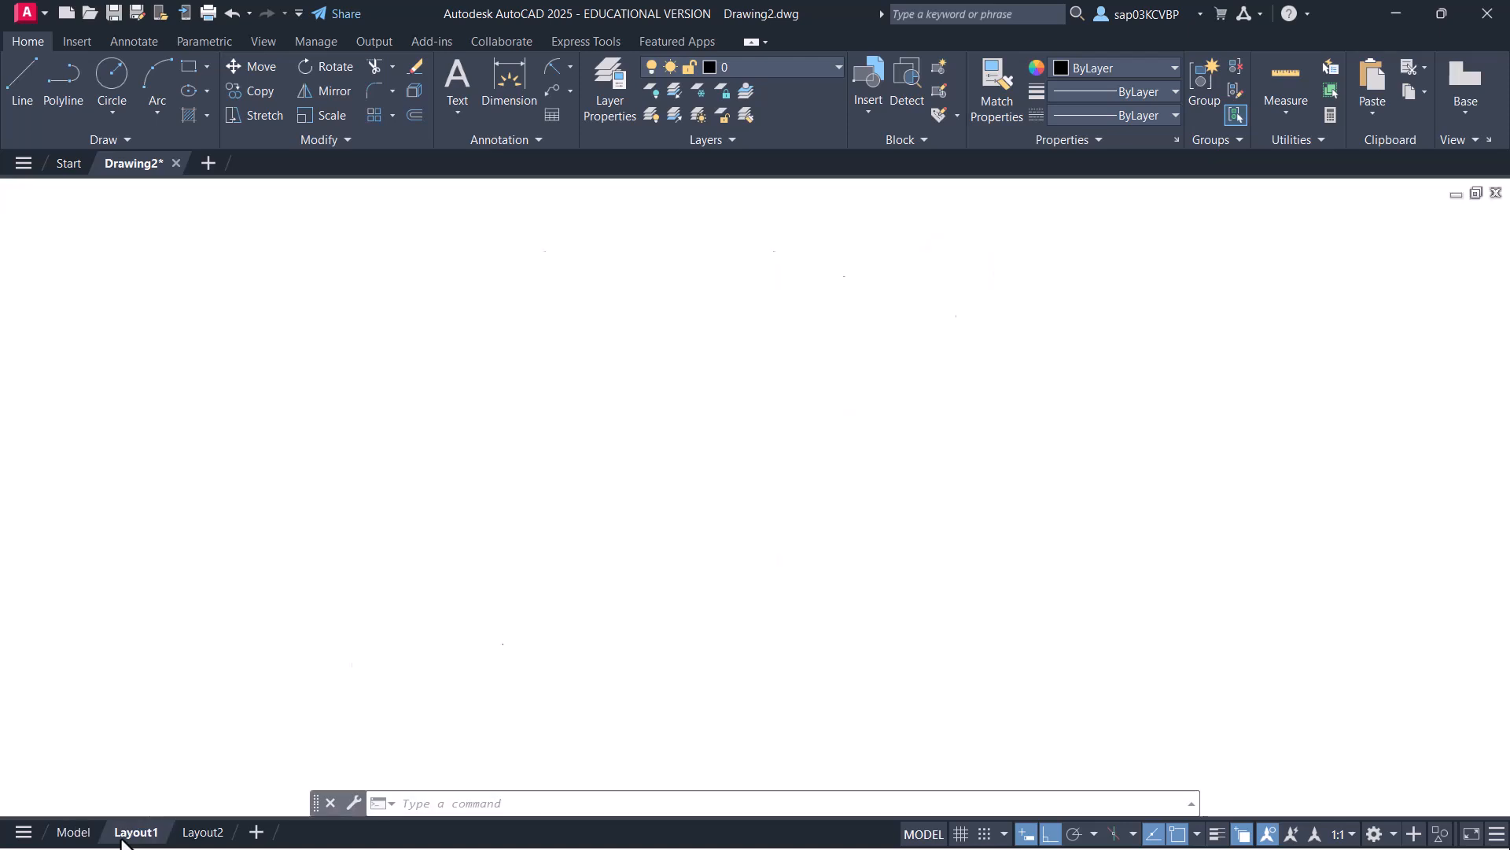
click(627, 476)
click(619, 471)
Turn off the CL layer in the layer properties and close them
text(LA)
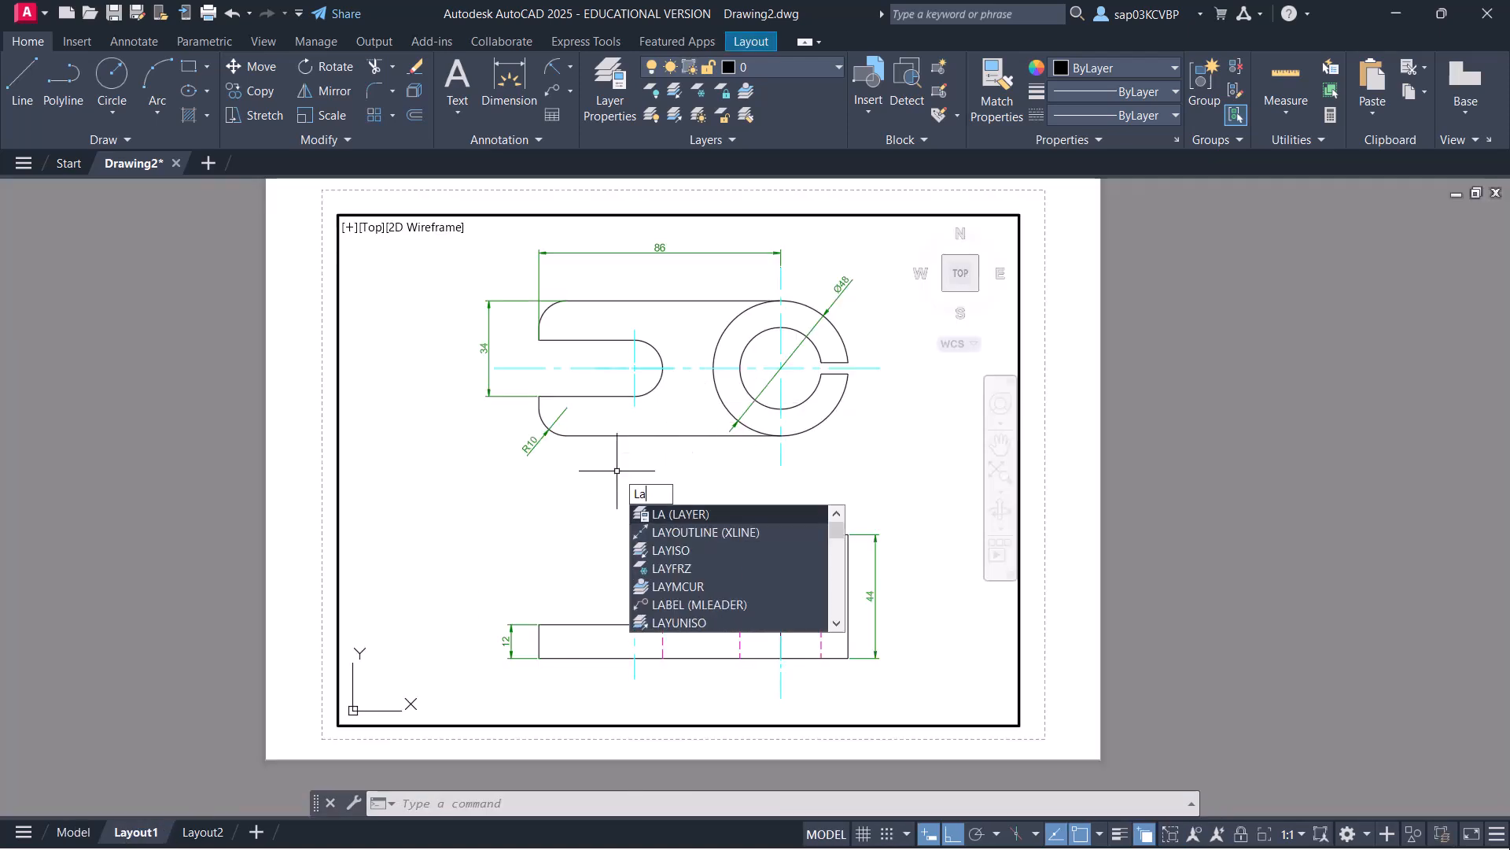
key(Return)
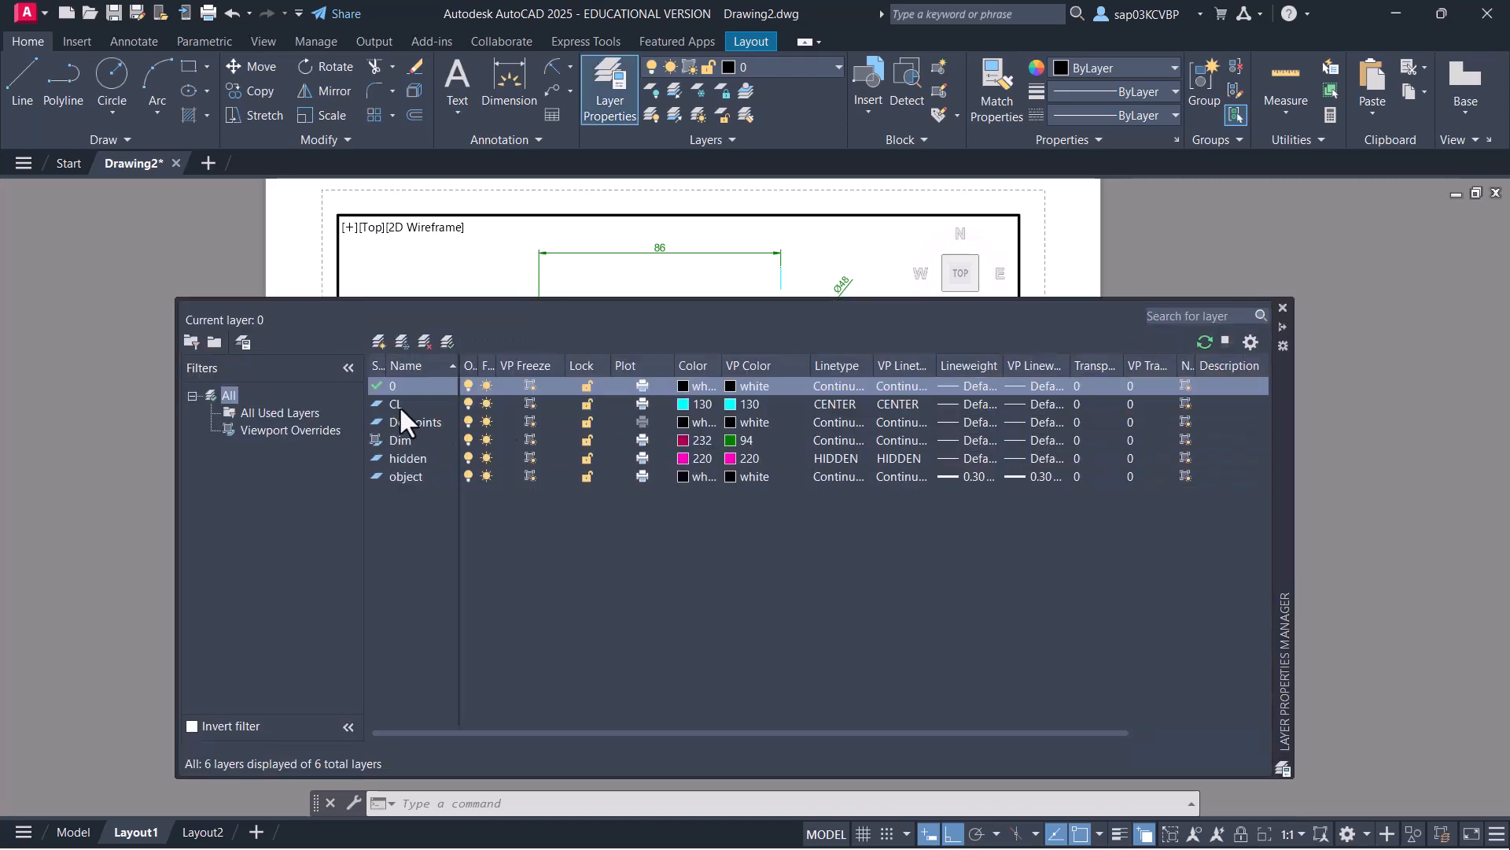
click(398, 404)
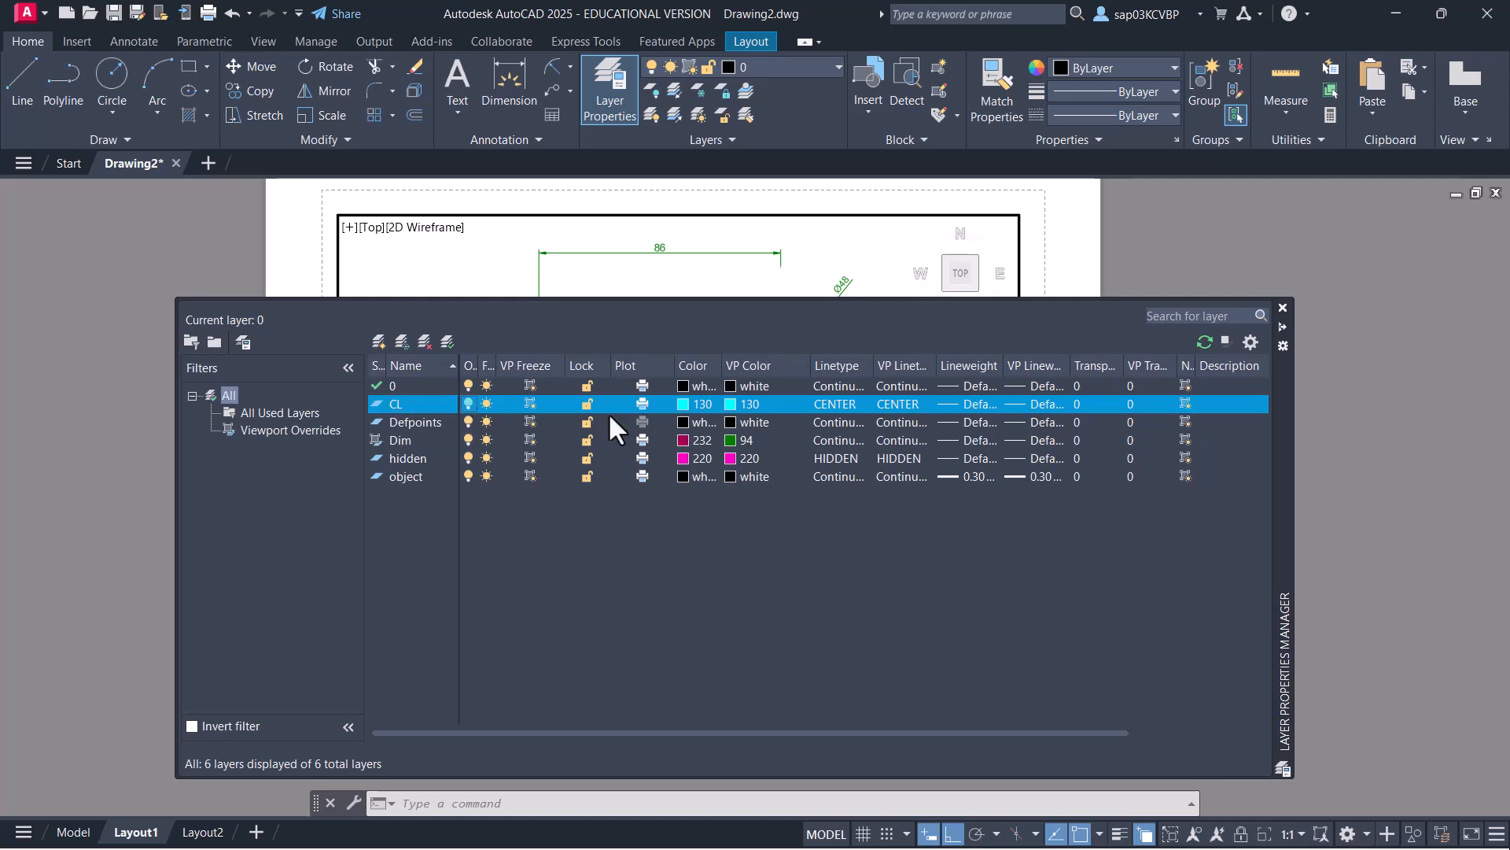
click(1282, 308)
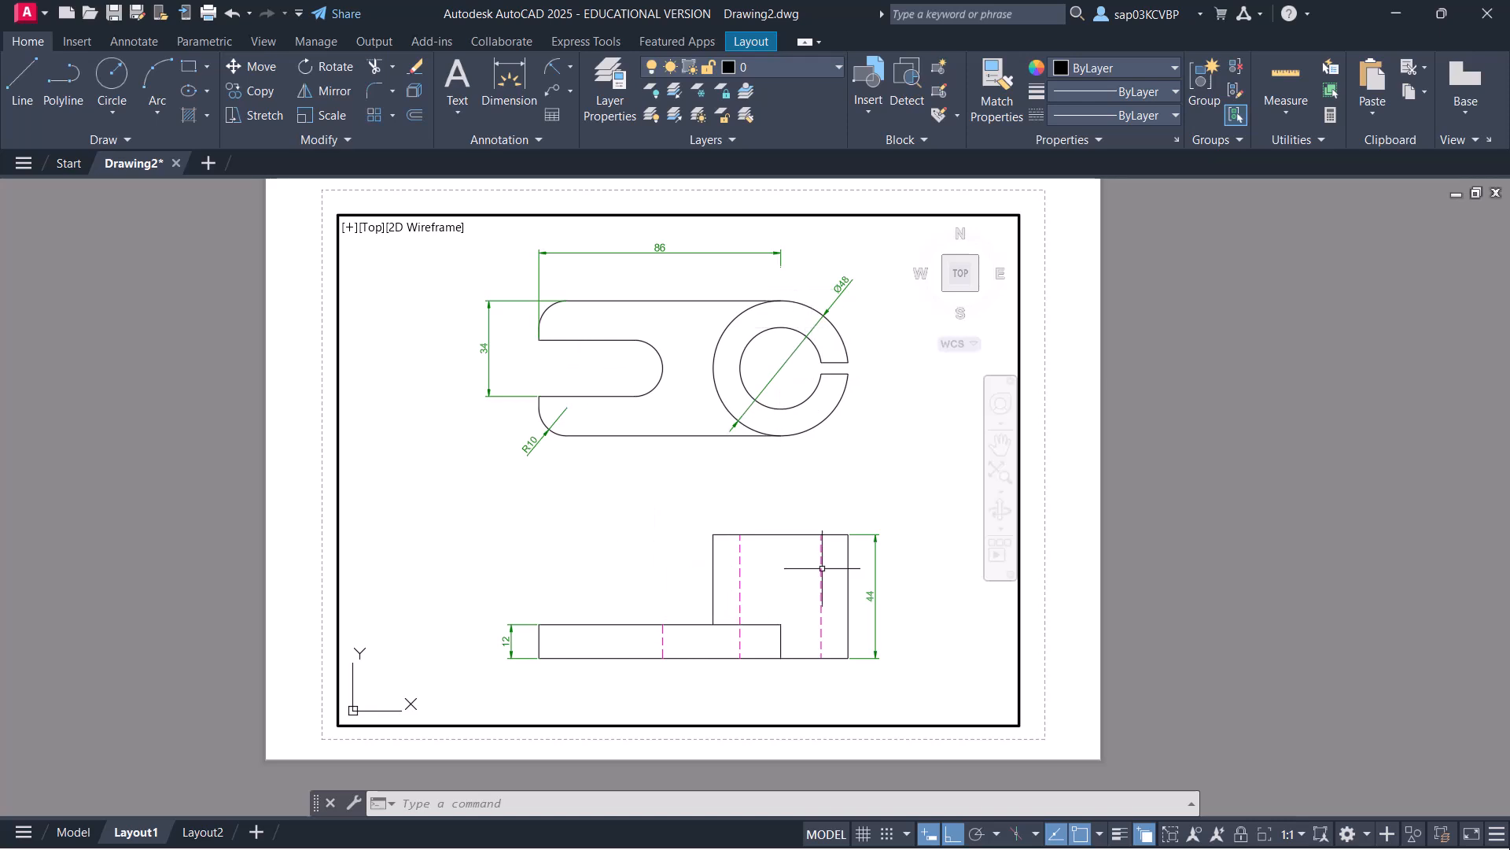
Turn the CL layer back on in the layer properties and close them
text(la)
key(Return)
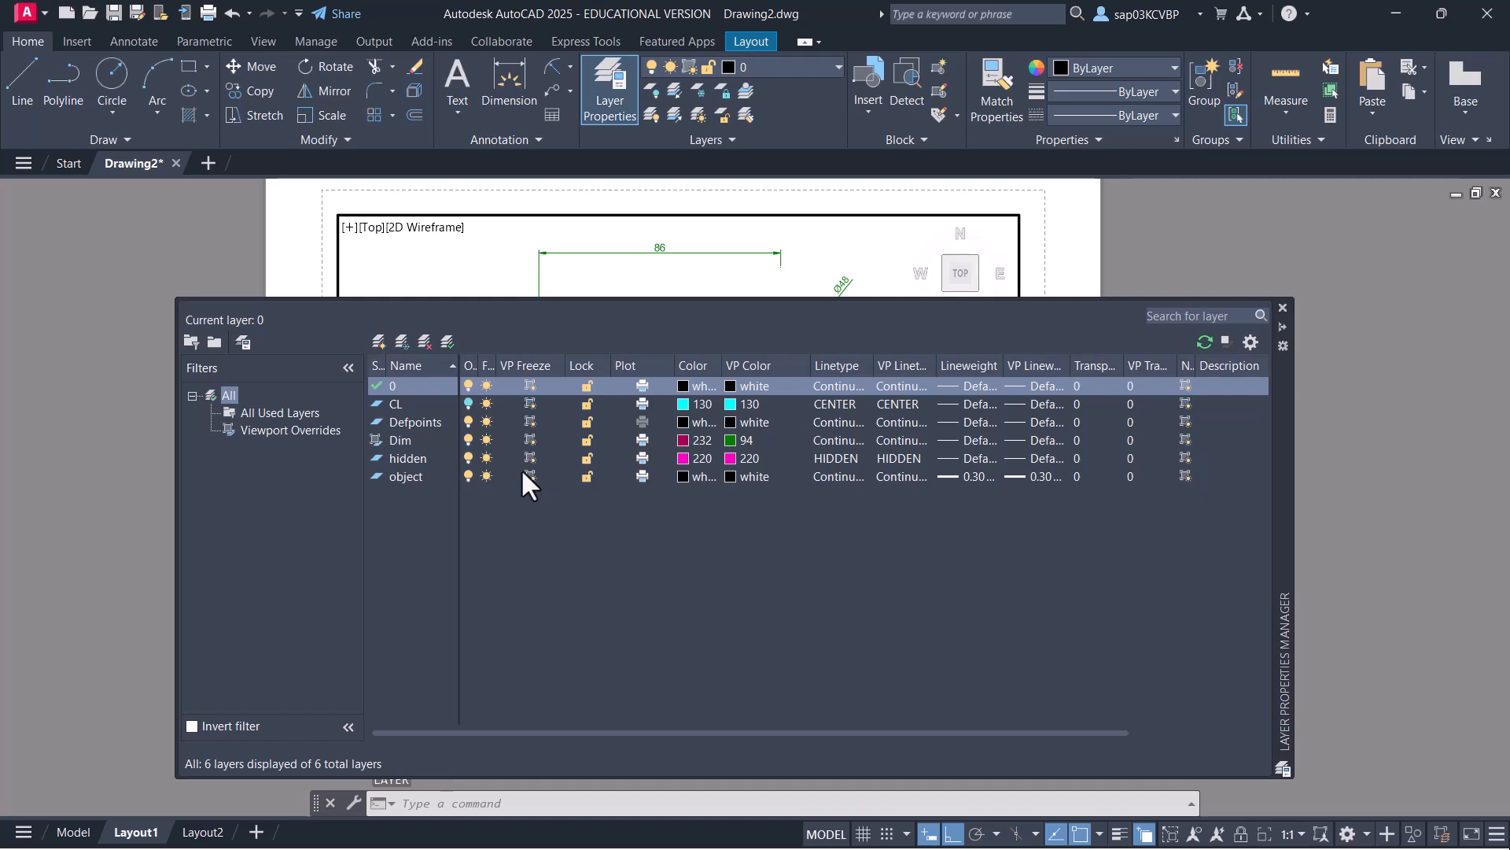
click(468, 399)
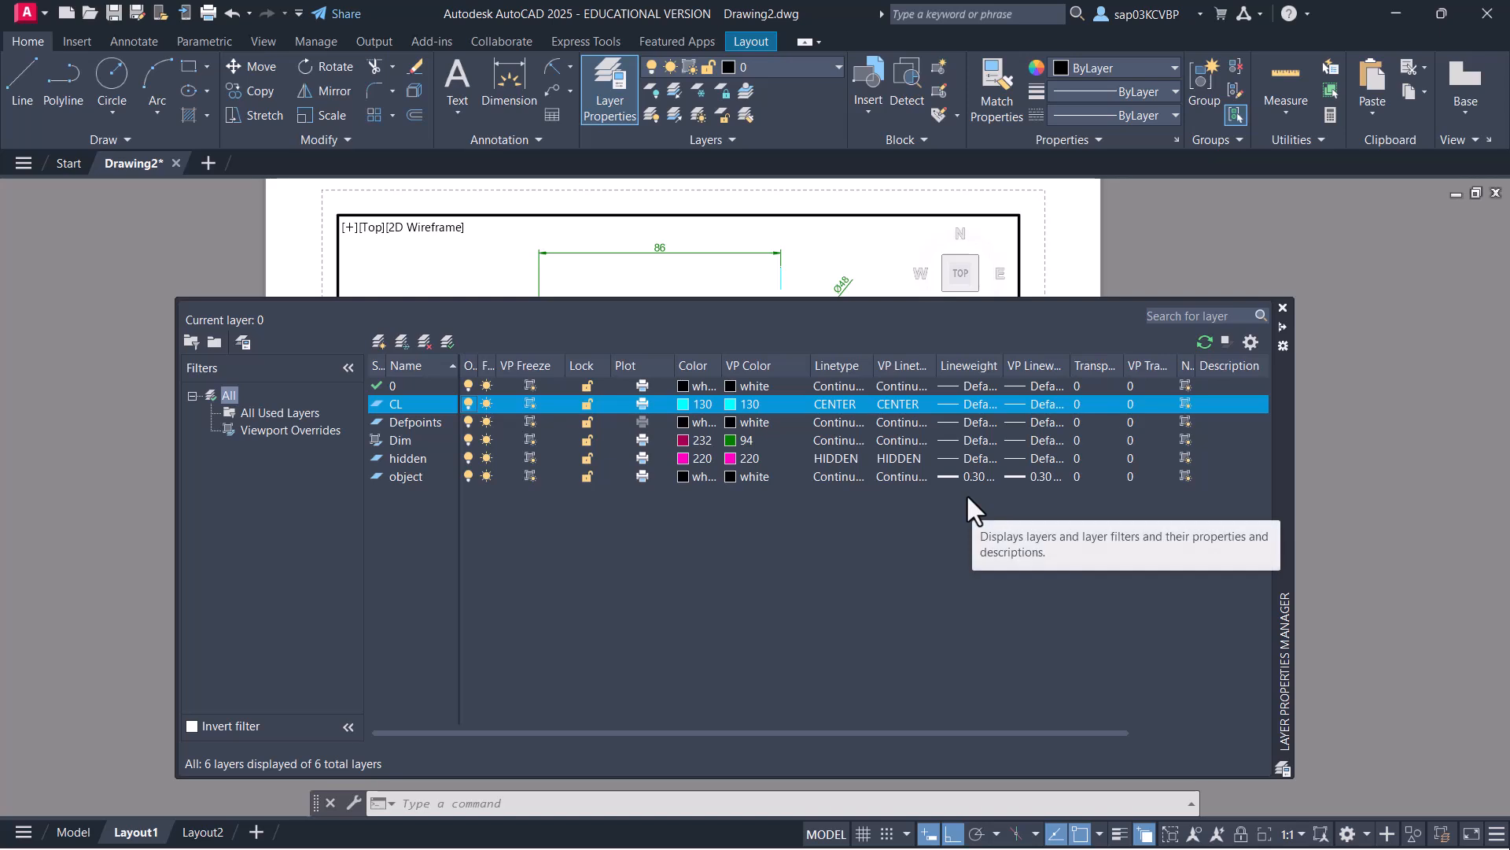
mouse_move(904, 732)
mouse_down()
mouse_move(999, 730)
mouse_move(910, 728)
mouse_up()
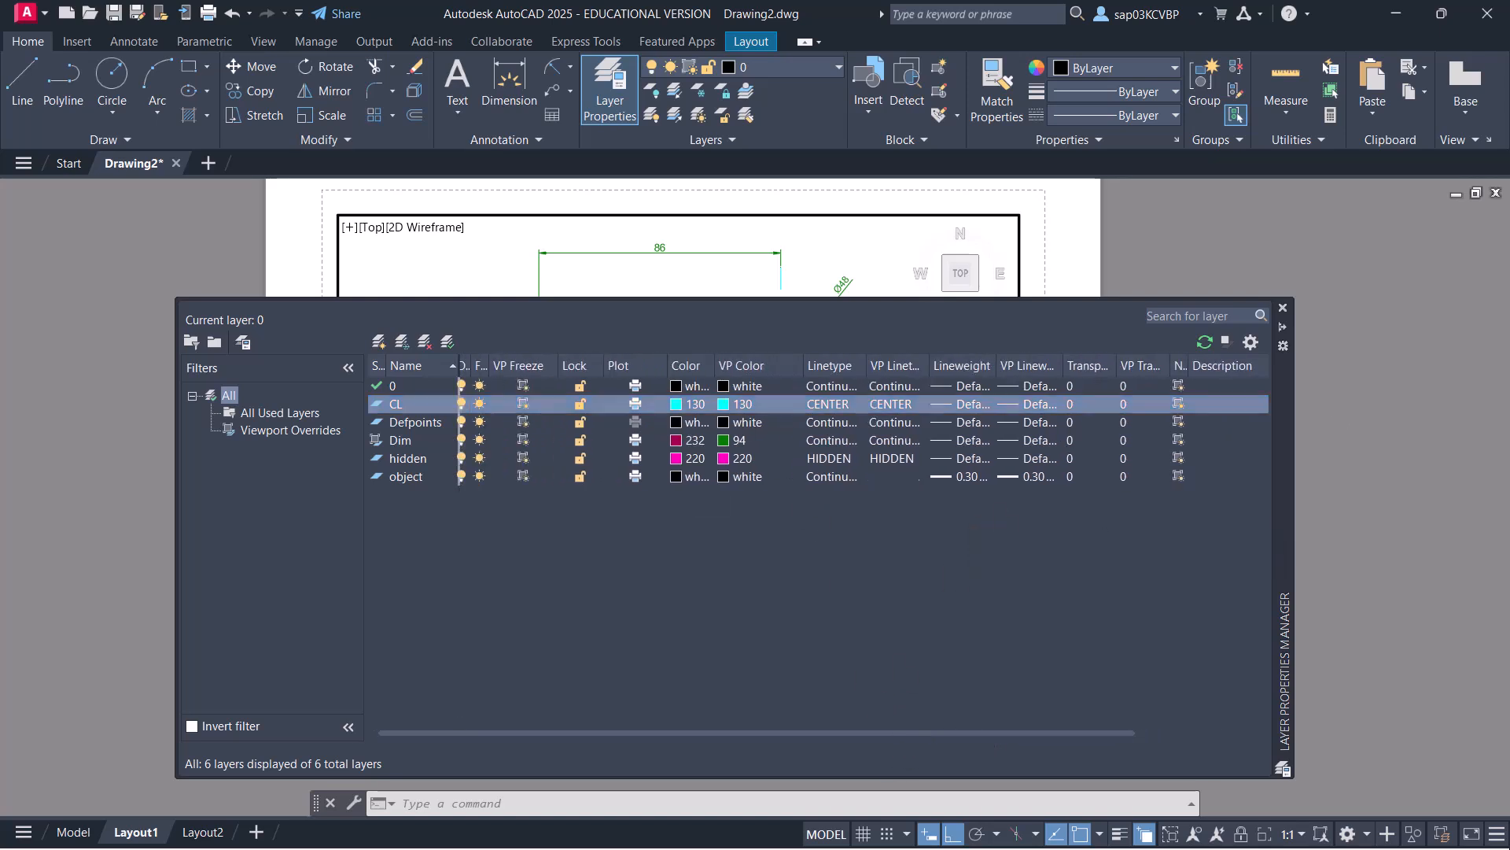
click(1283, 308)
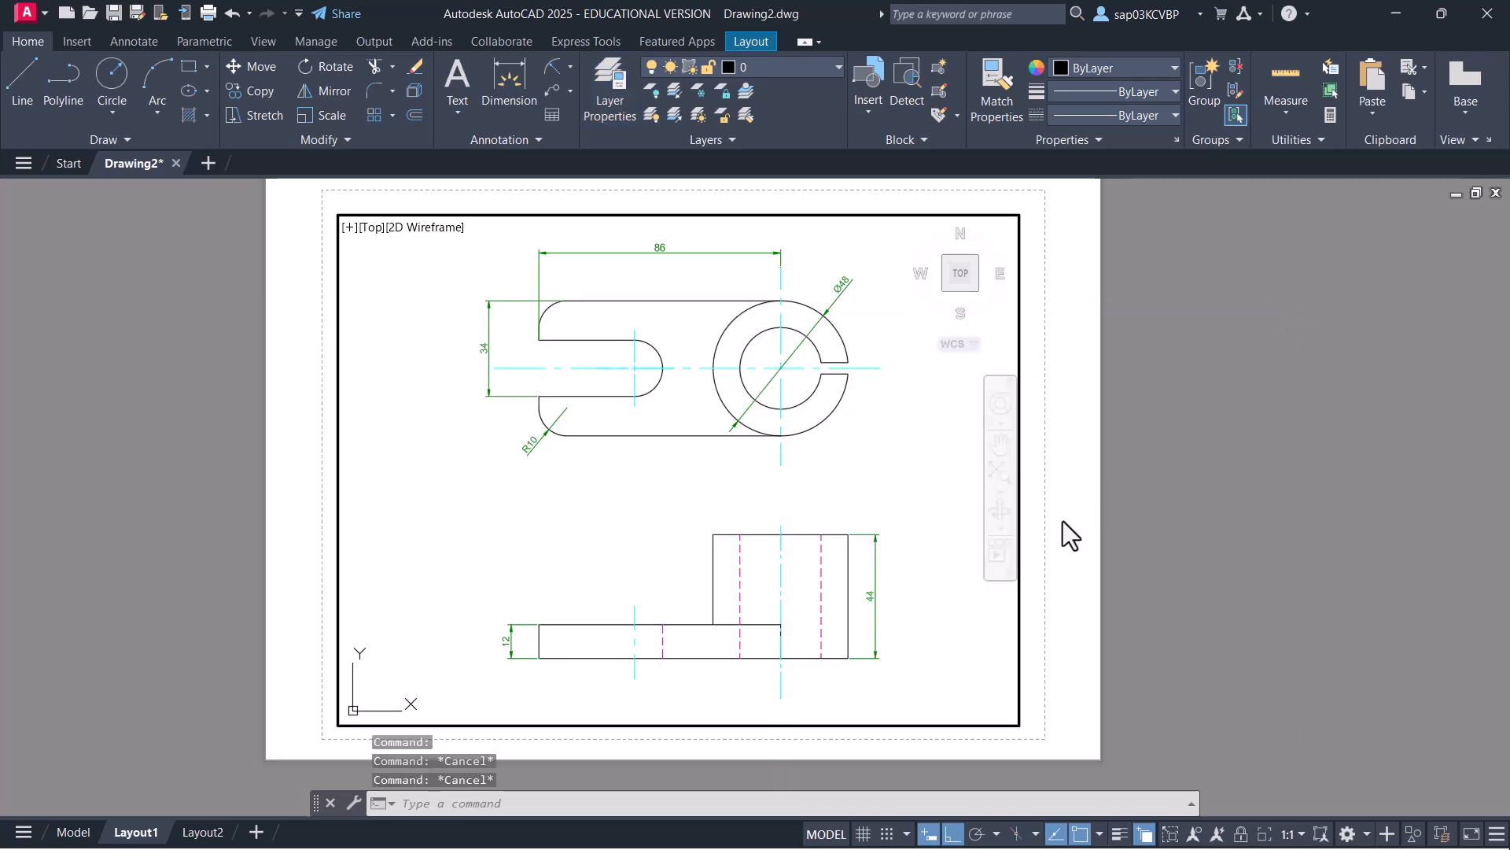
Return to paper space and shrink the Layout1 viewport's width so its right edge sits near the middle of the sheet
double_click(1065, 520)
click(991, 541)
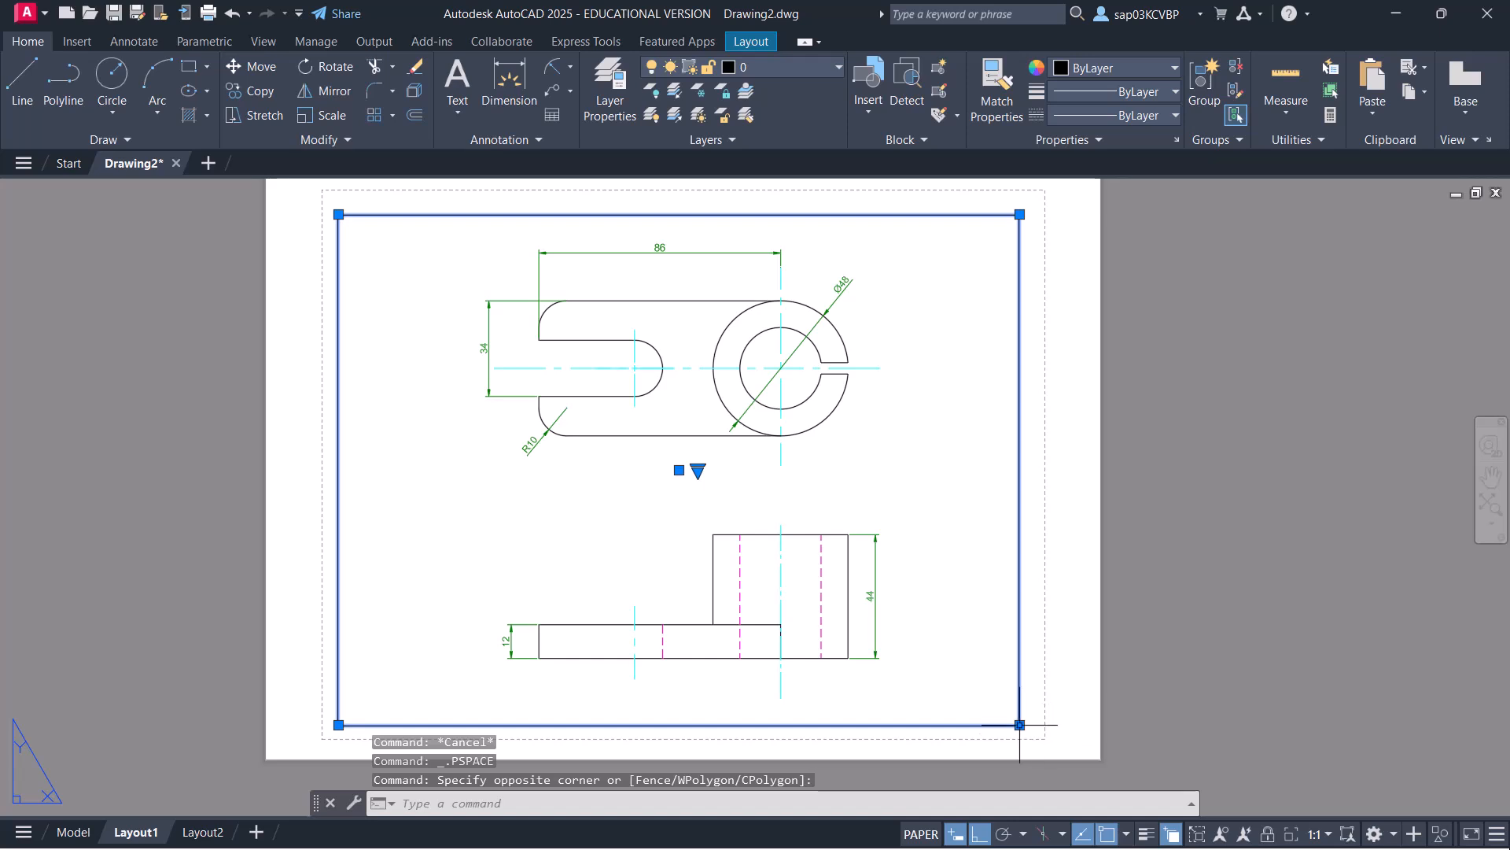
click(1020, 724)
click(660, 700)
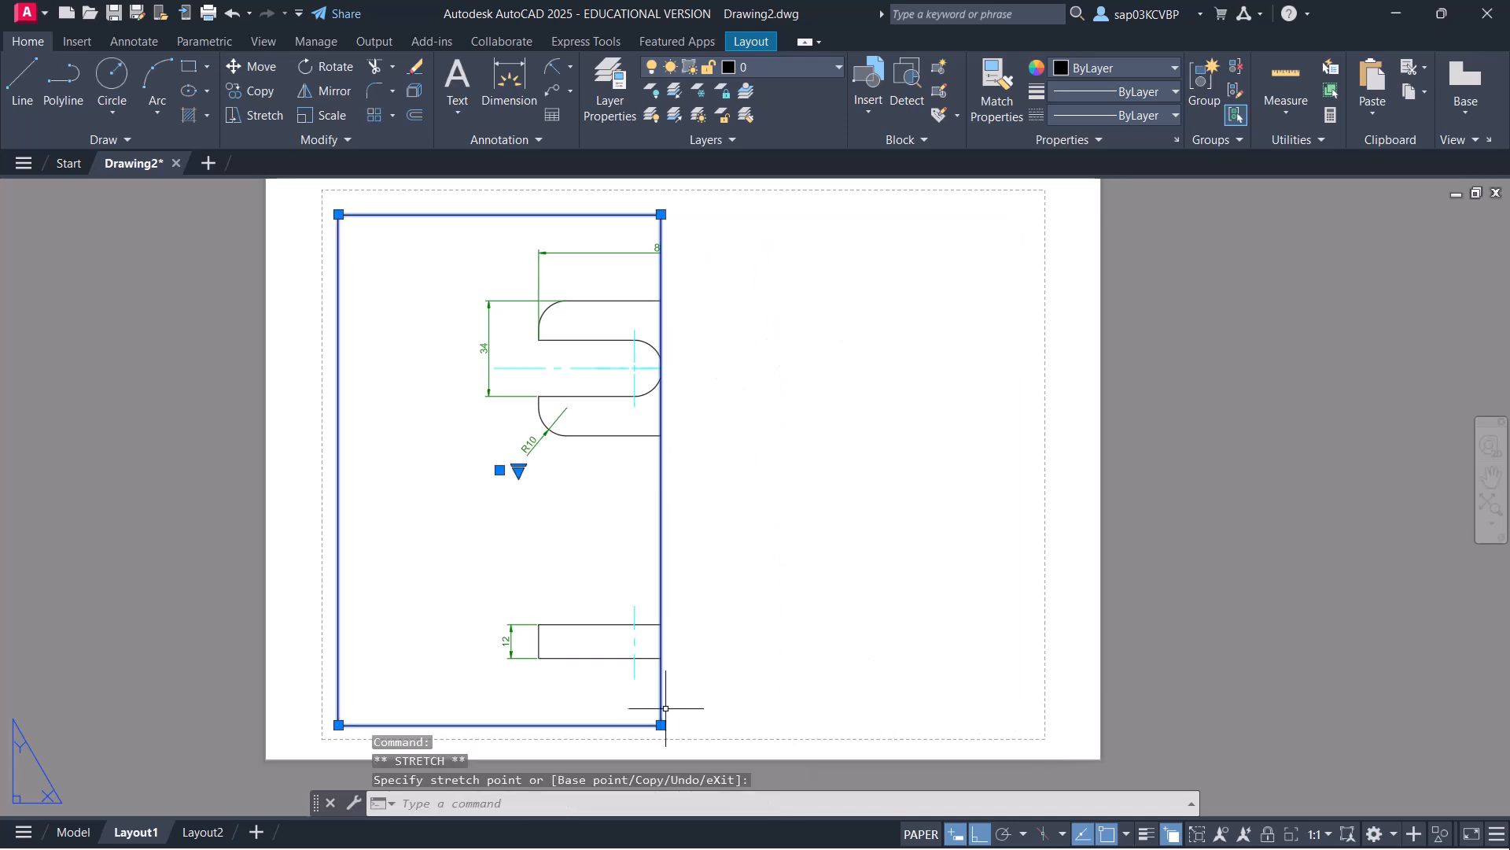
key(Escape)
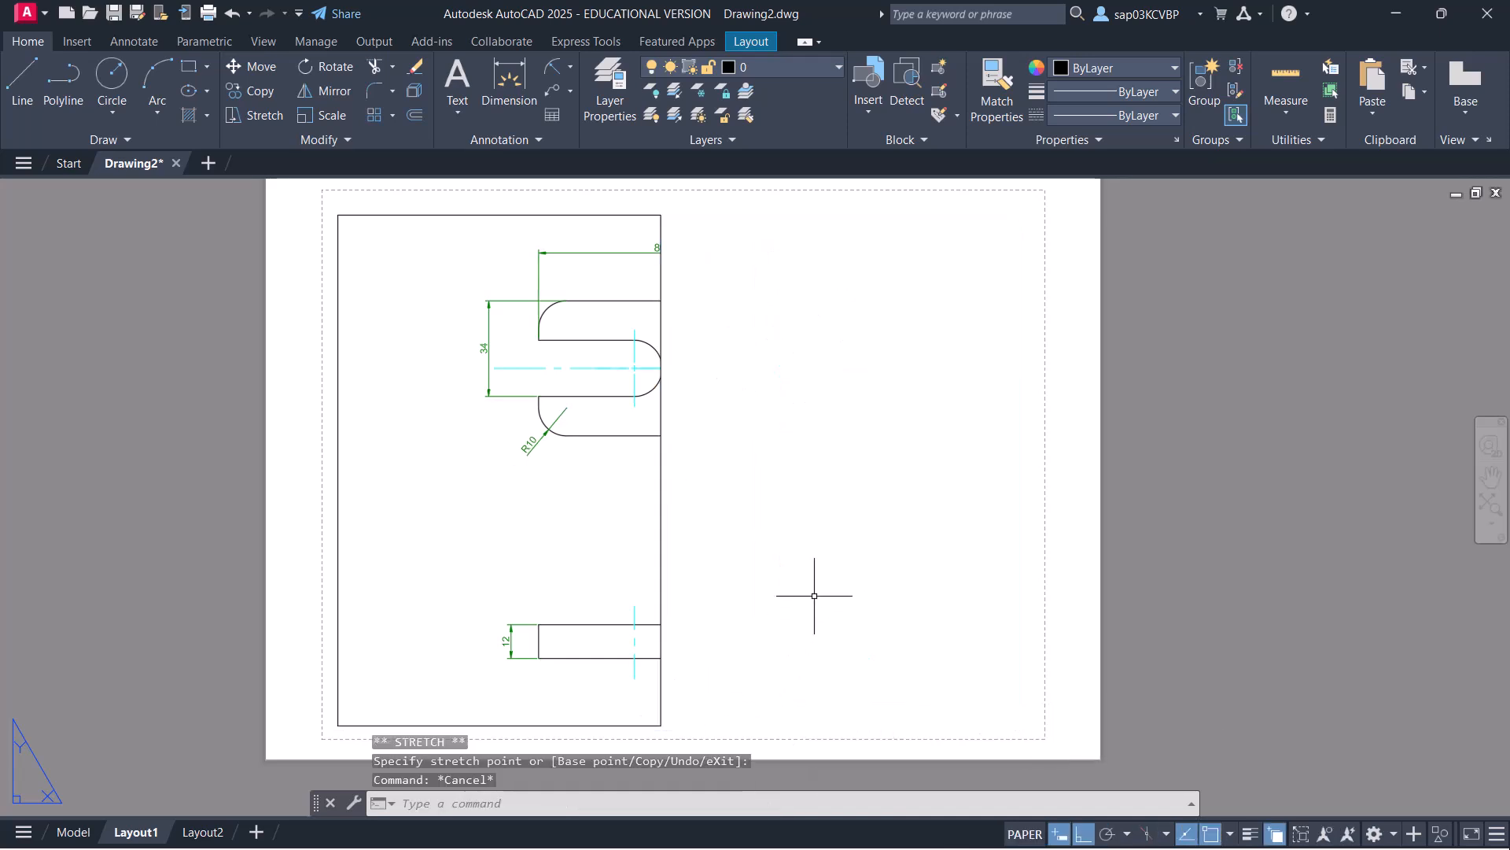
Zoom to the drawing's extents inside the narrowed viewport and return to paper space
double_click(563, 534)
mouse_move(564, 533)
middle_down()
mouse_move(439, 532)
mouse_move(496, 535)
middle_up()
middle_click(496, 526)
middle_click(497, 525)
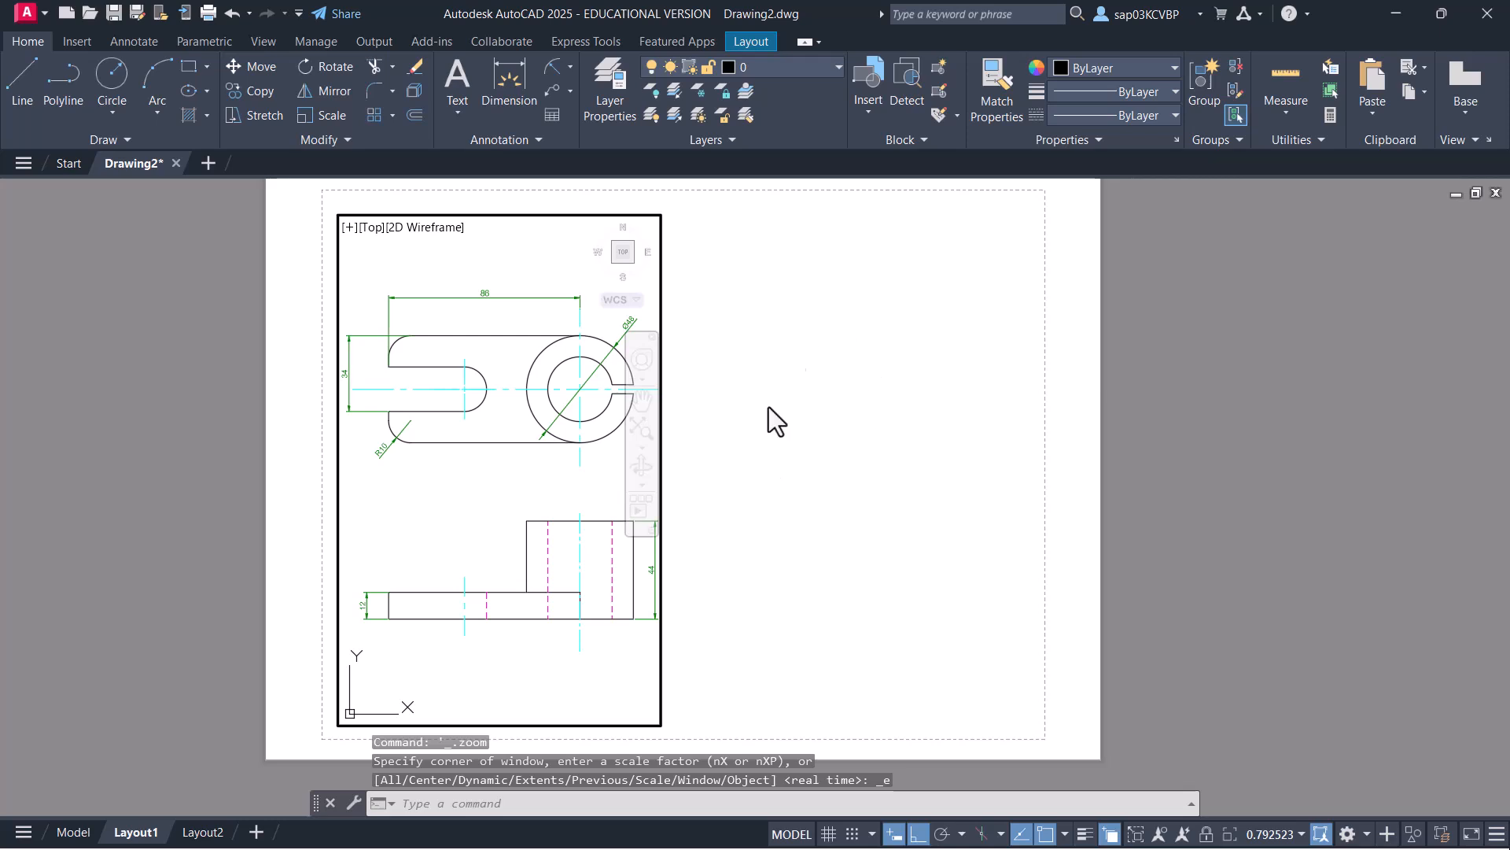
double_click(876, 457)
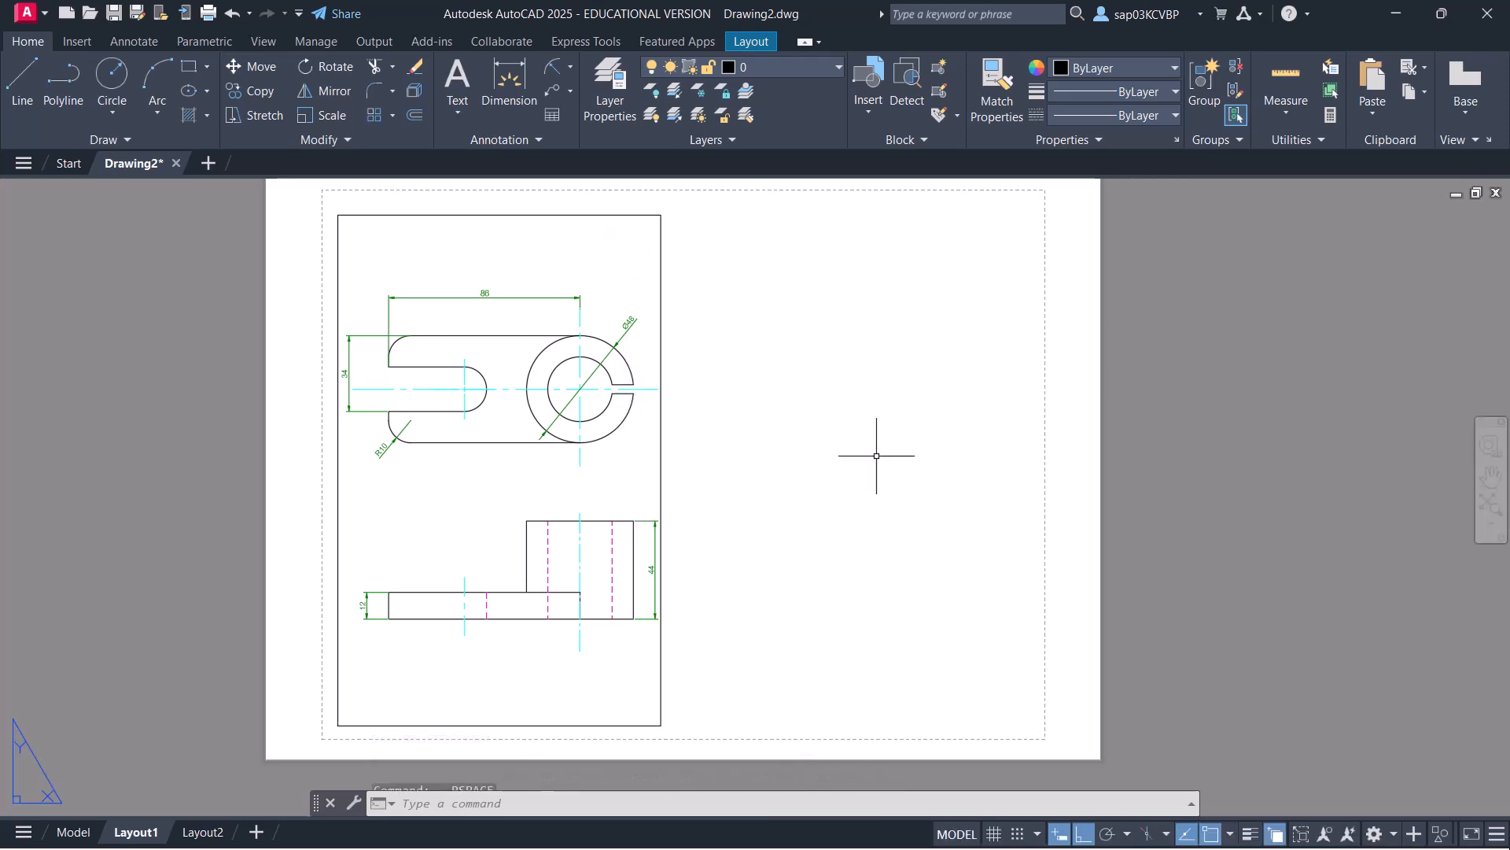
Create a Single viewport beside the existing one, from its lower-right corner across the free half of the sheet at equal height
text(ViEpor)
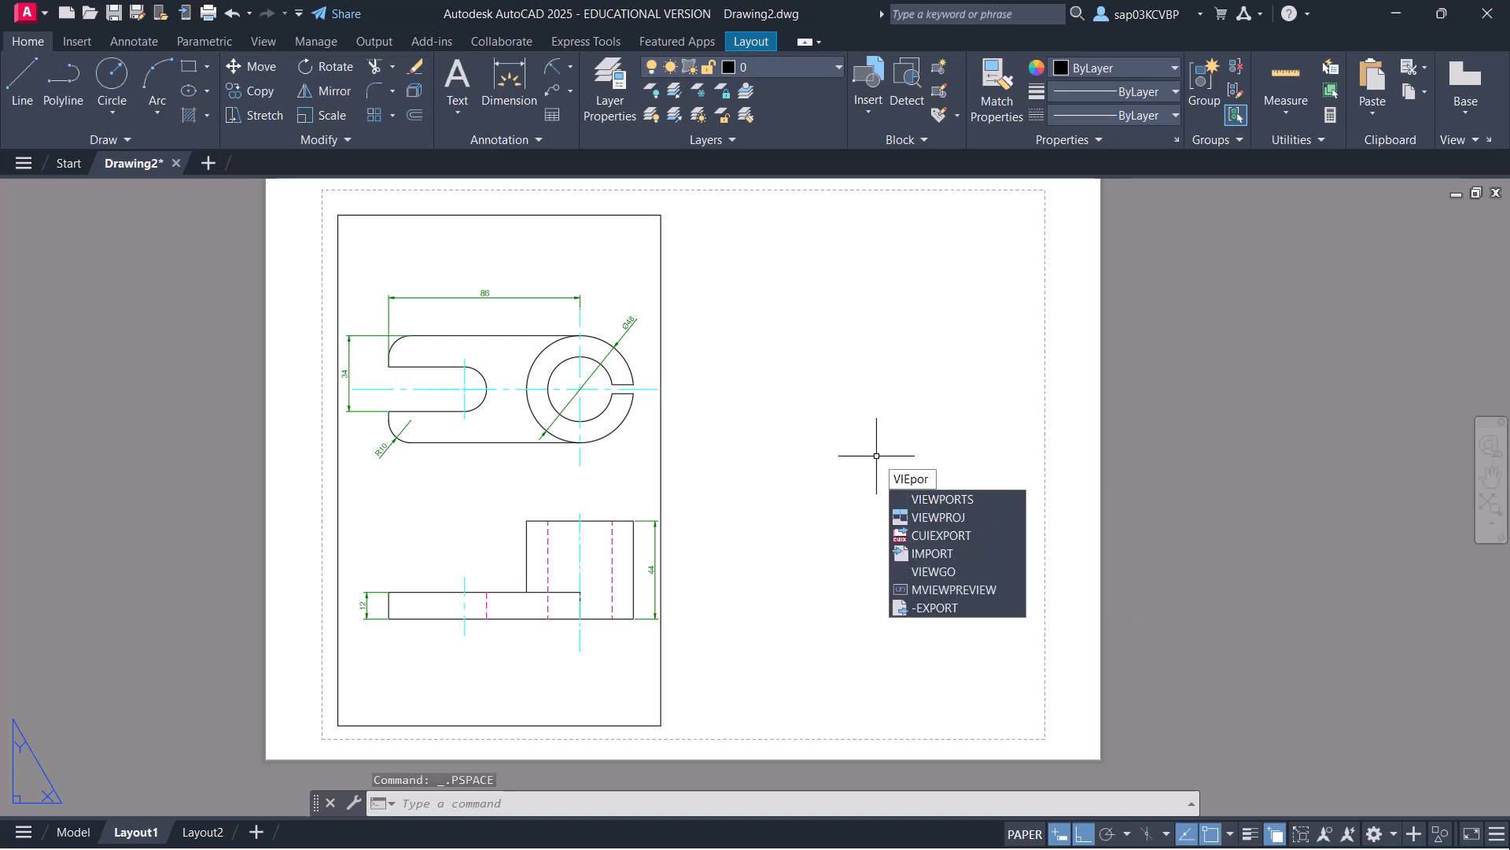
click(946, 494)
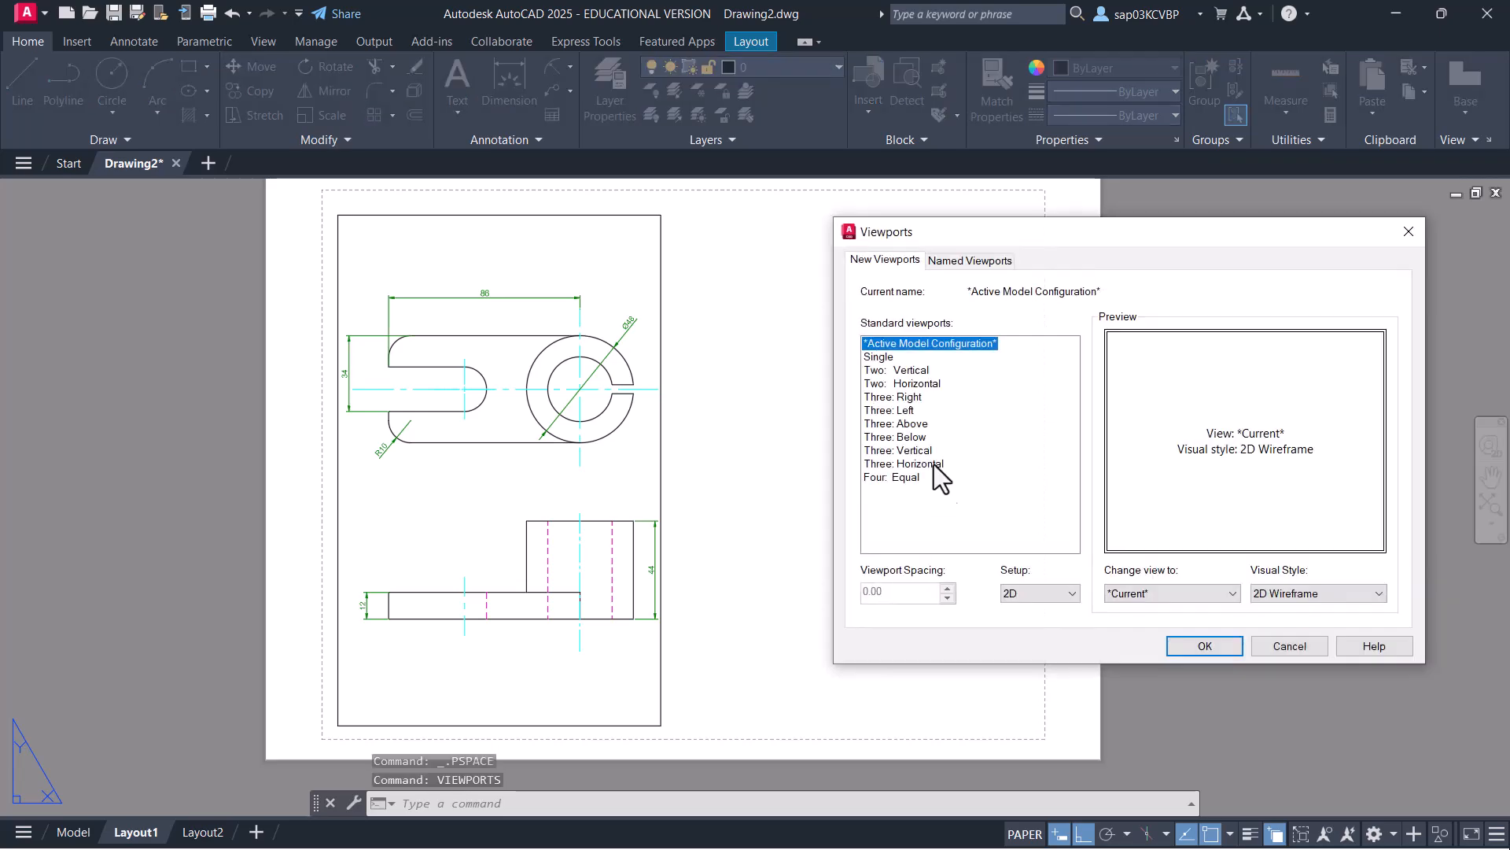
click(879, 357)
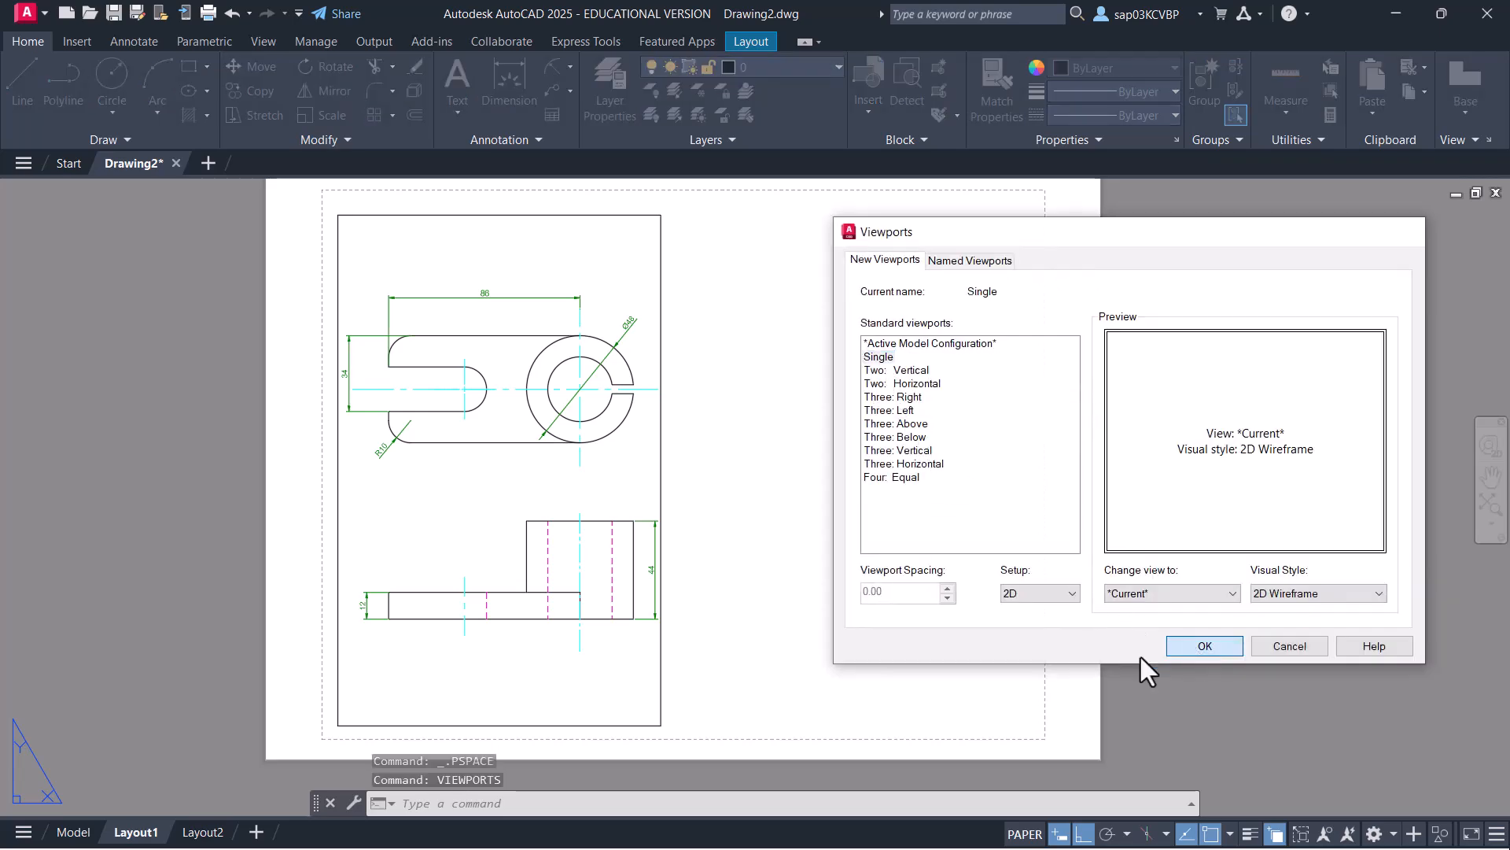
click(1196, 647)
click(661, 724)
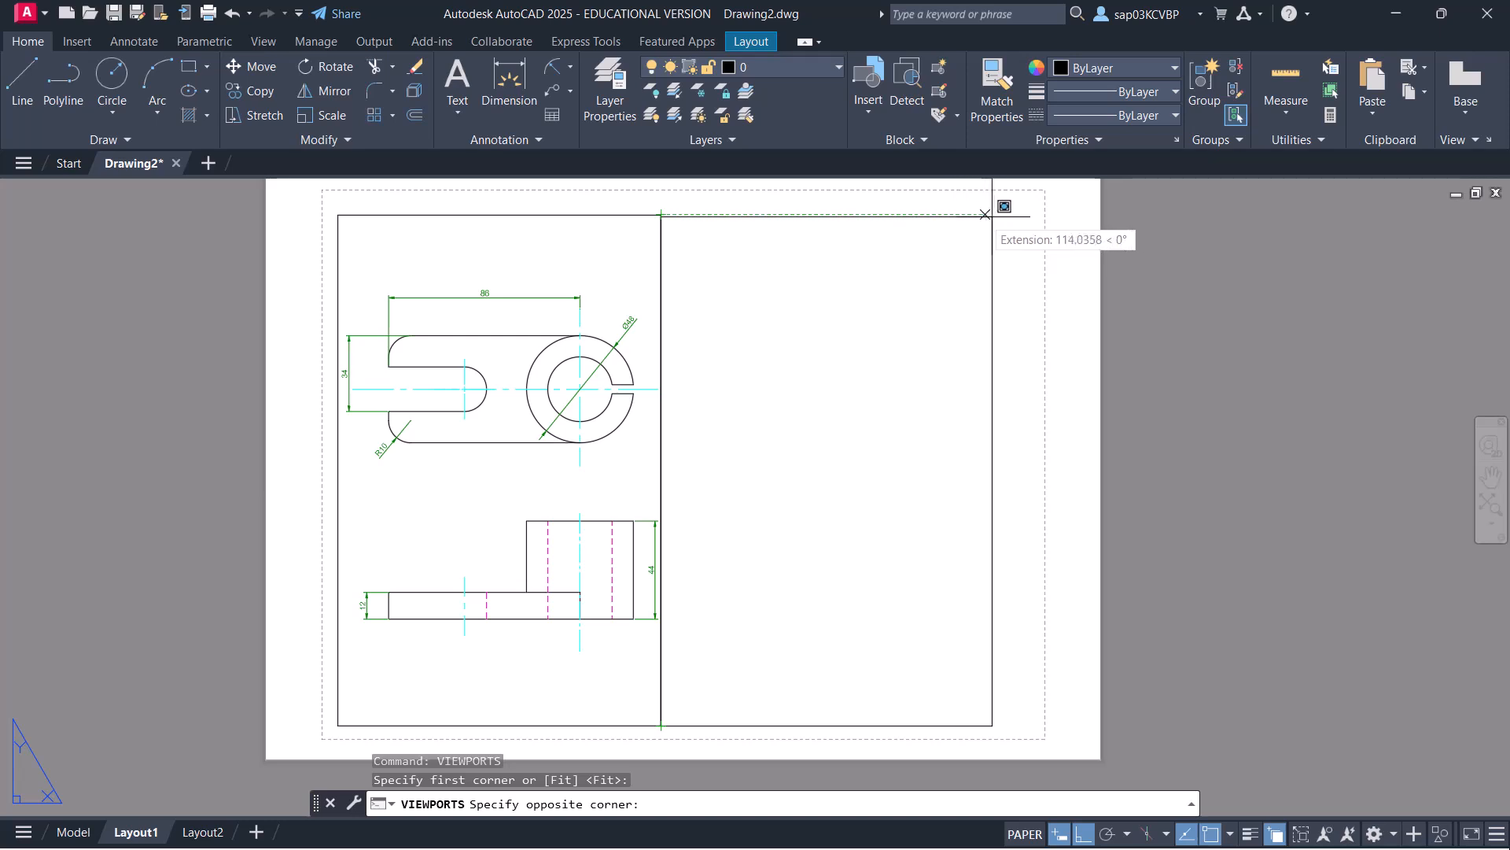
click(1023, 214)
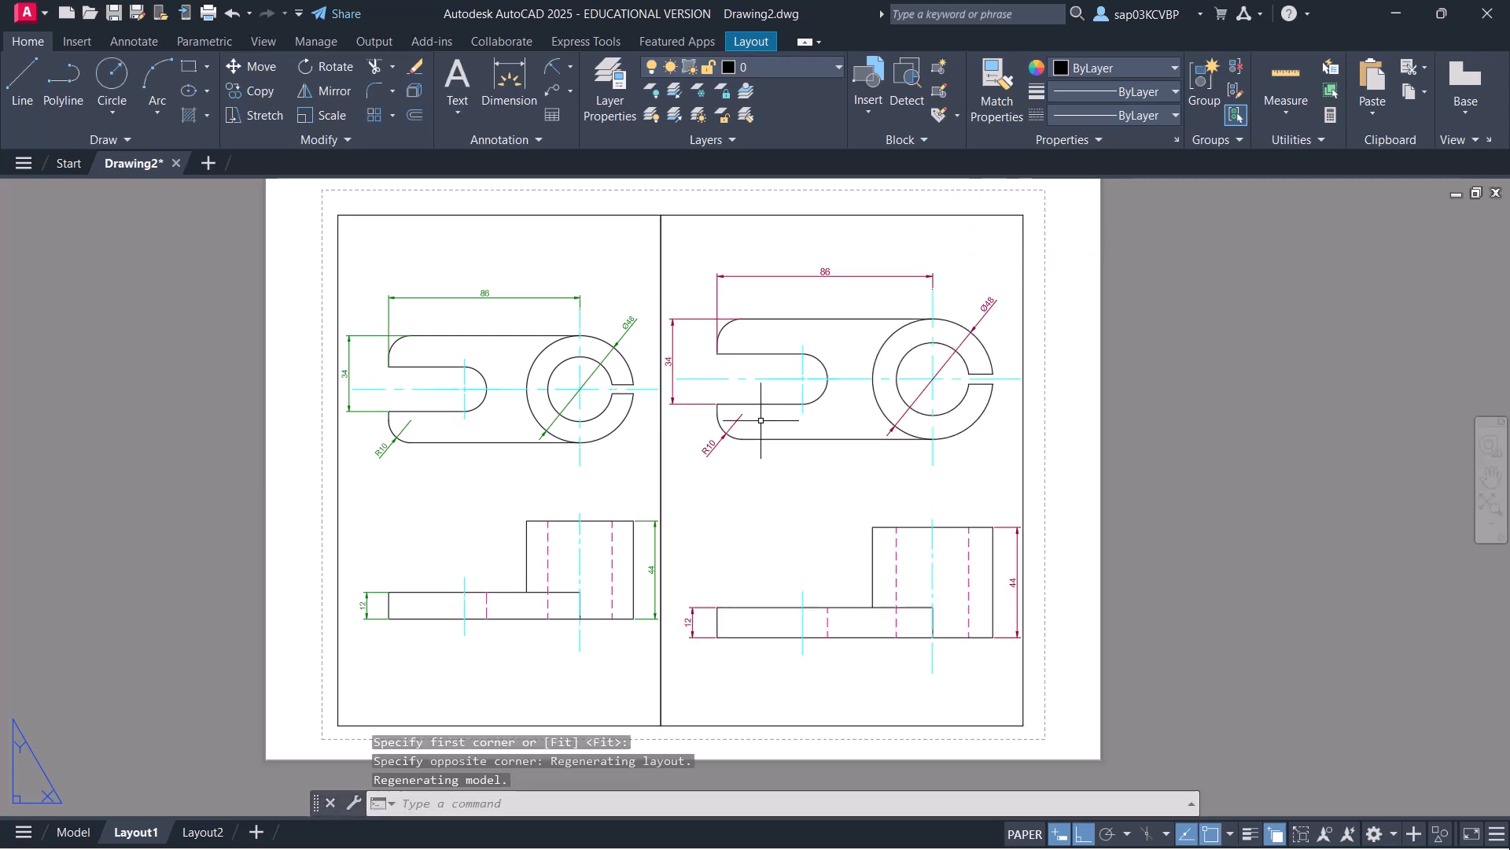
Compare the dimension colors of the original viewport and the new viewport in a closer view
click(1077, 416)
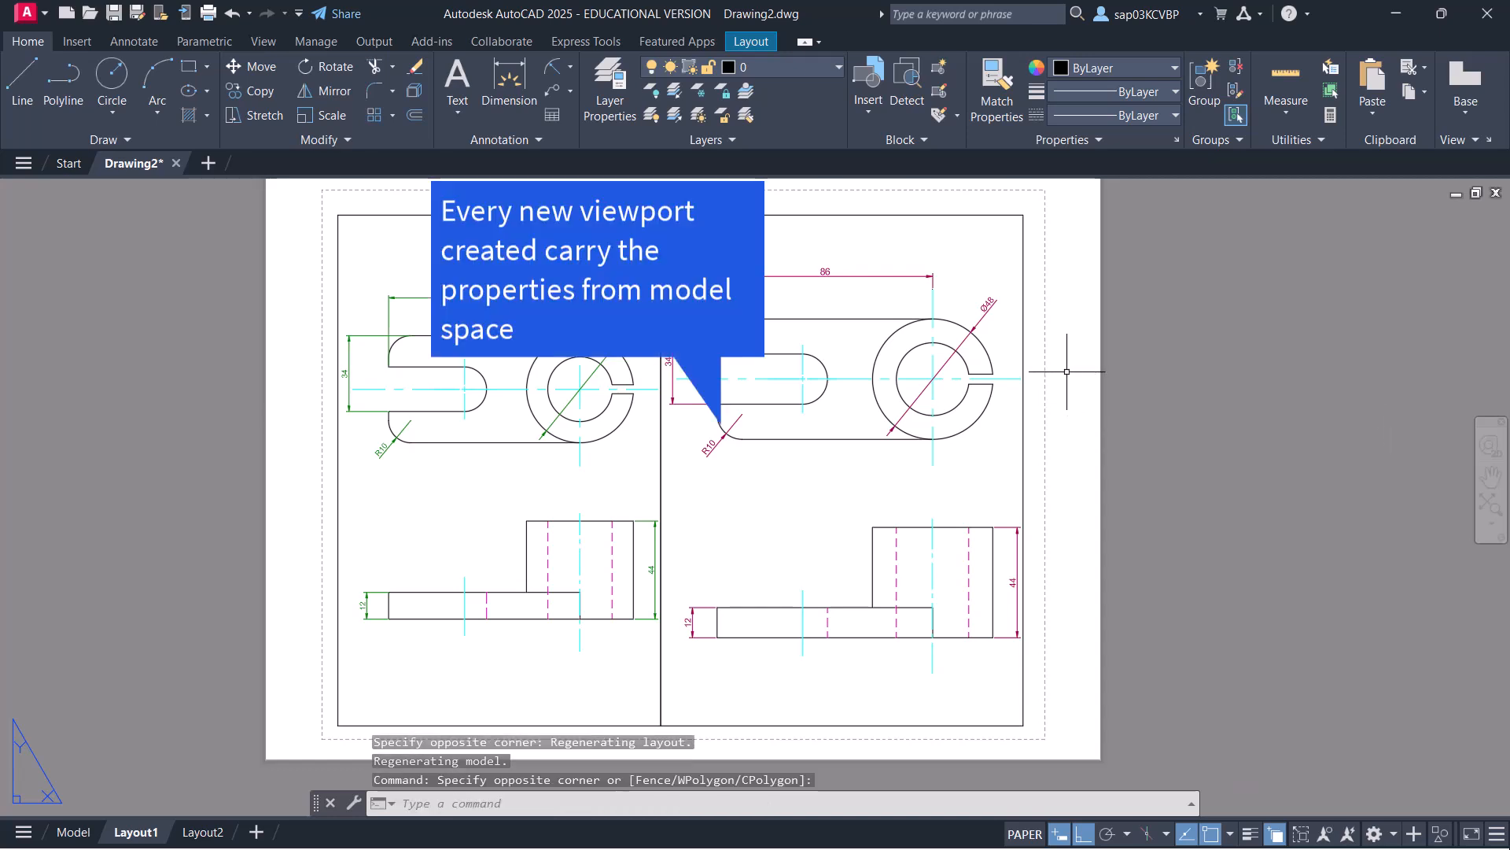
scroll(1073, 338, up, 2)
middle_drag(926, 328, 1155, 442)
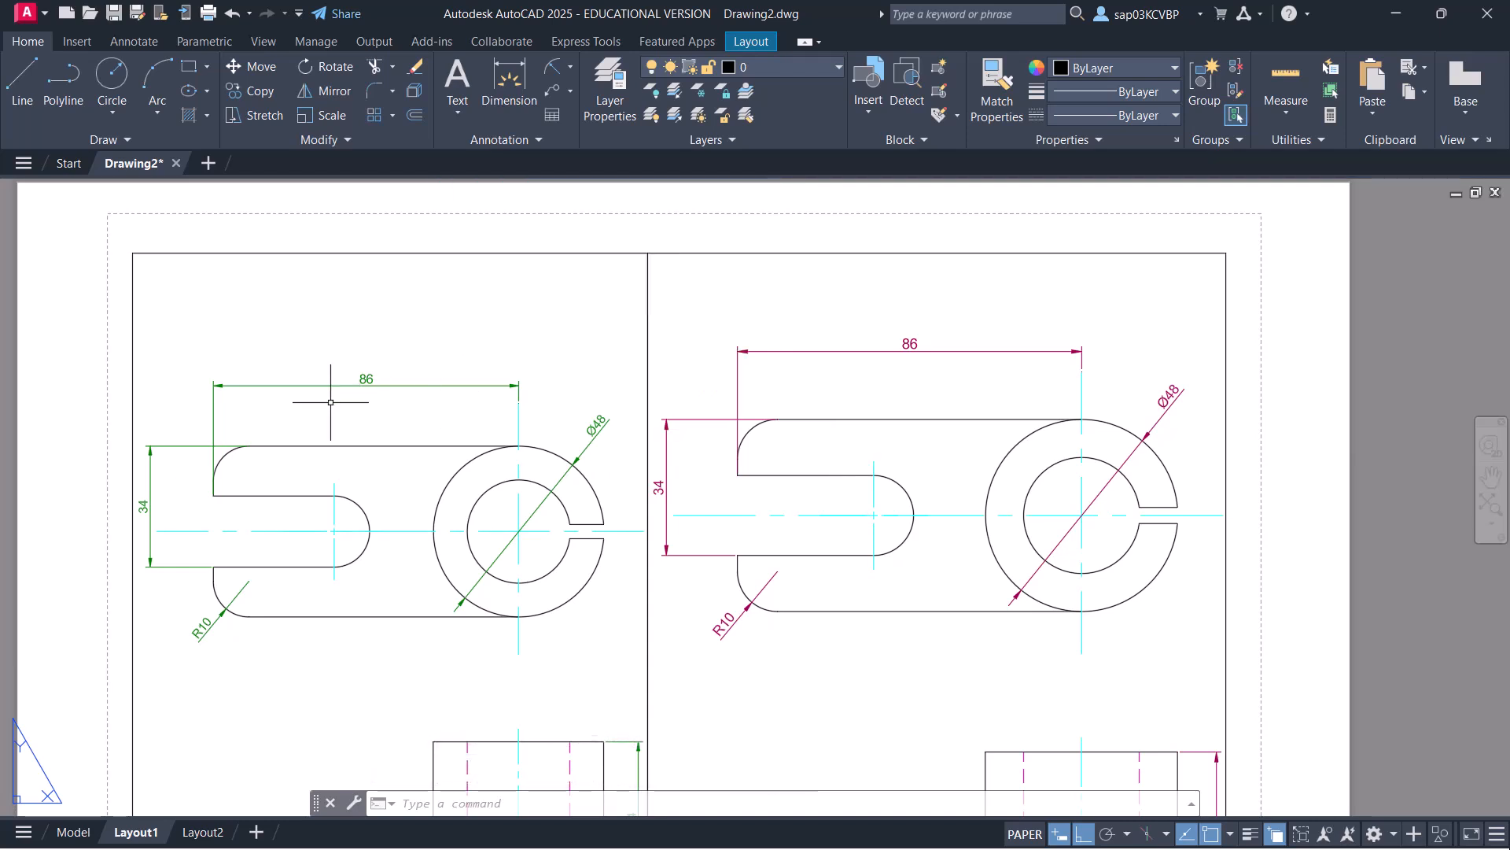
click(330, 402)
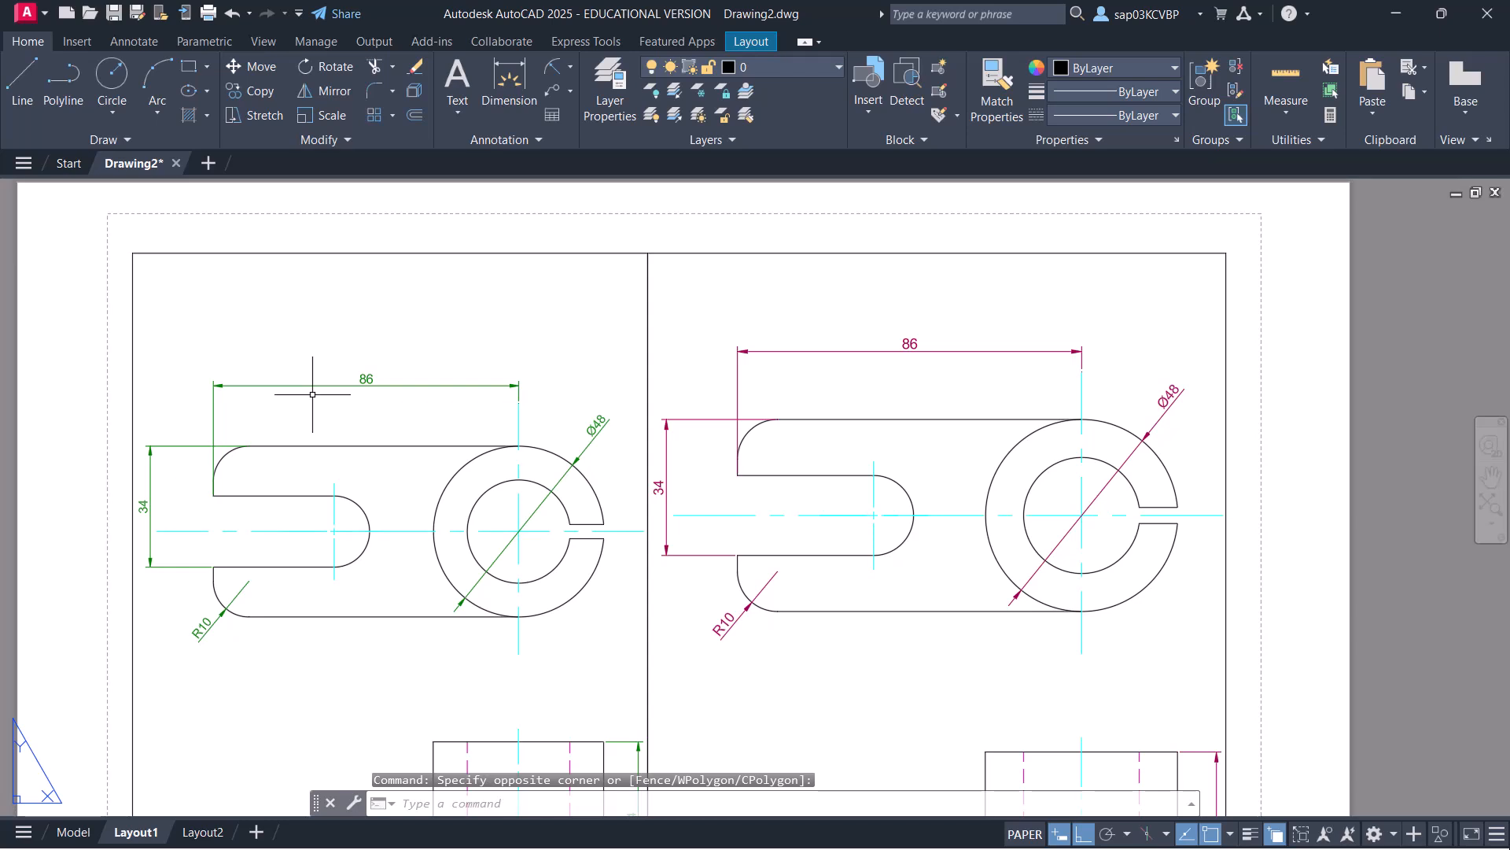
click(982, 406)
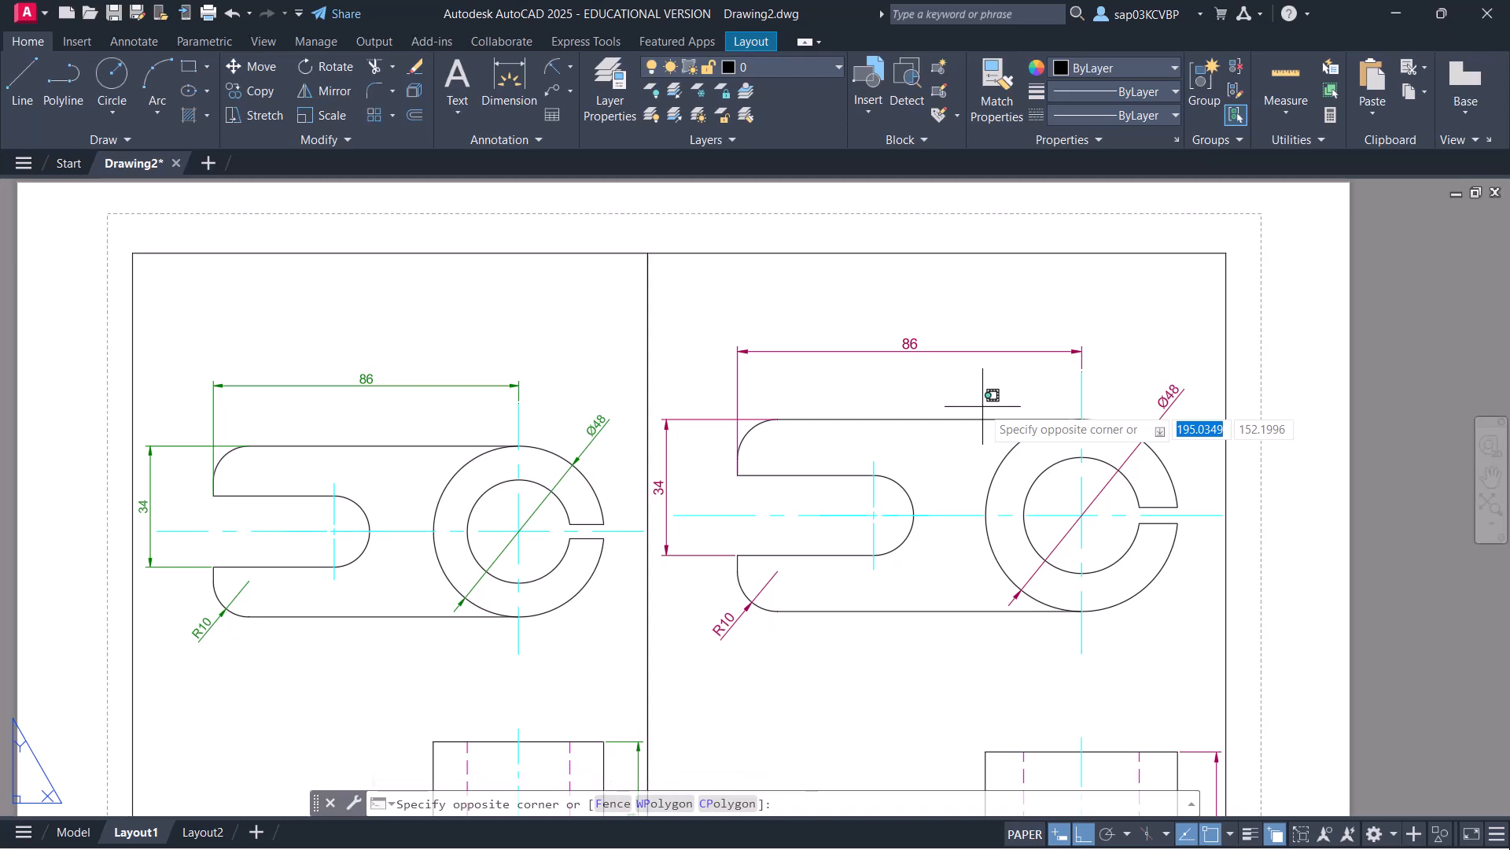
key(Escape)
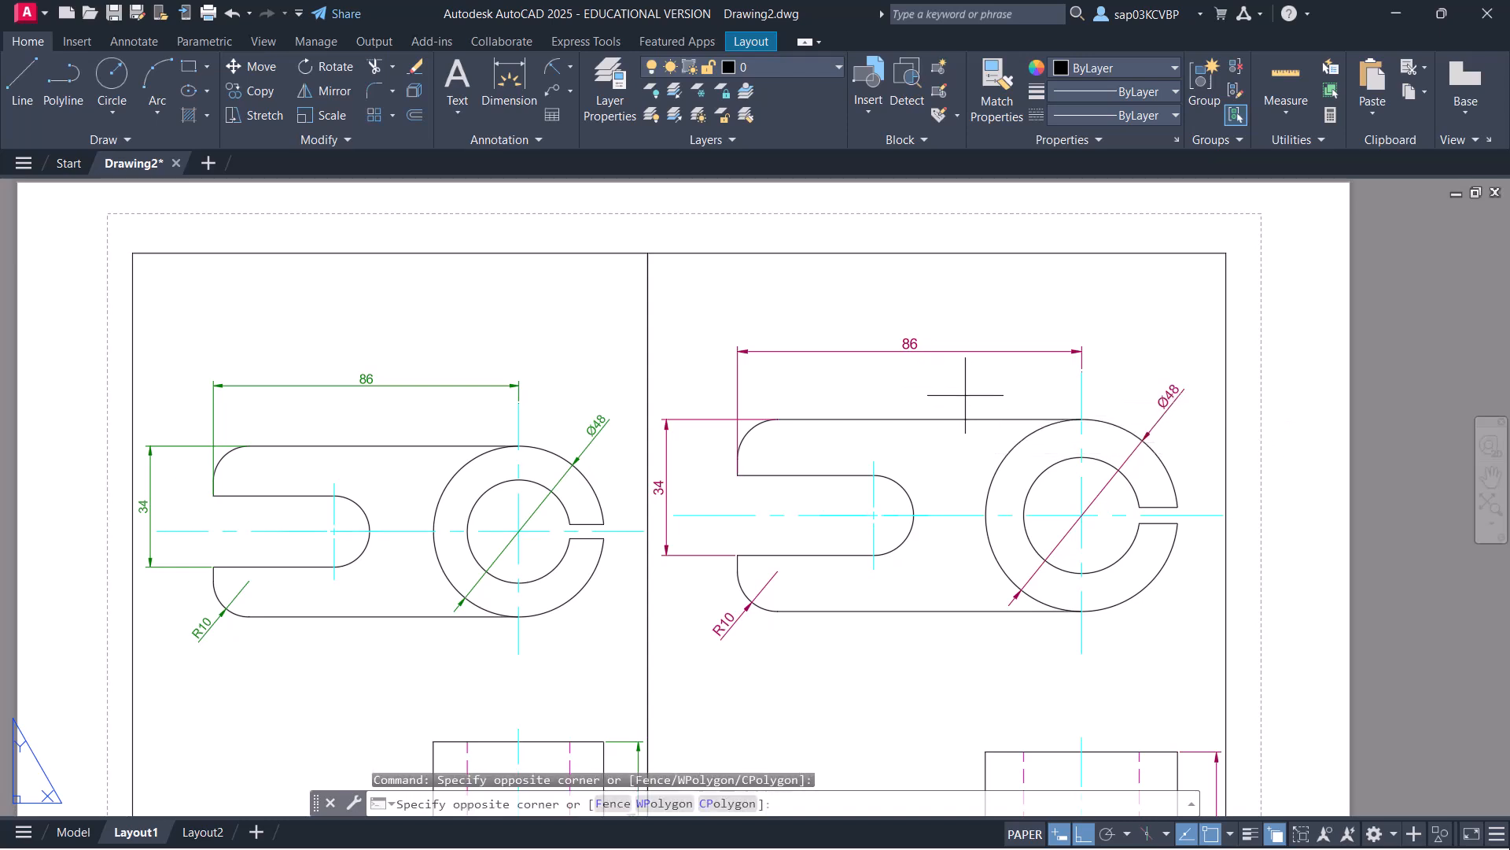
Override the Dim layer's color with index color 170 in the new viewport, close the layer properties and return to paper space
double_click(965, 395)
text(la)
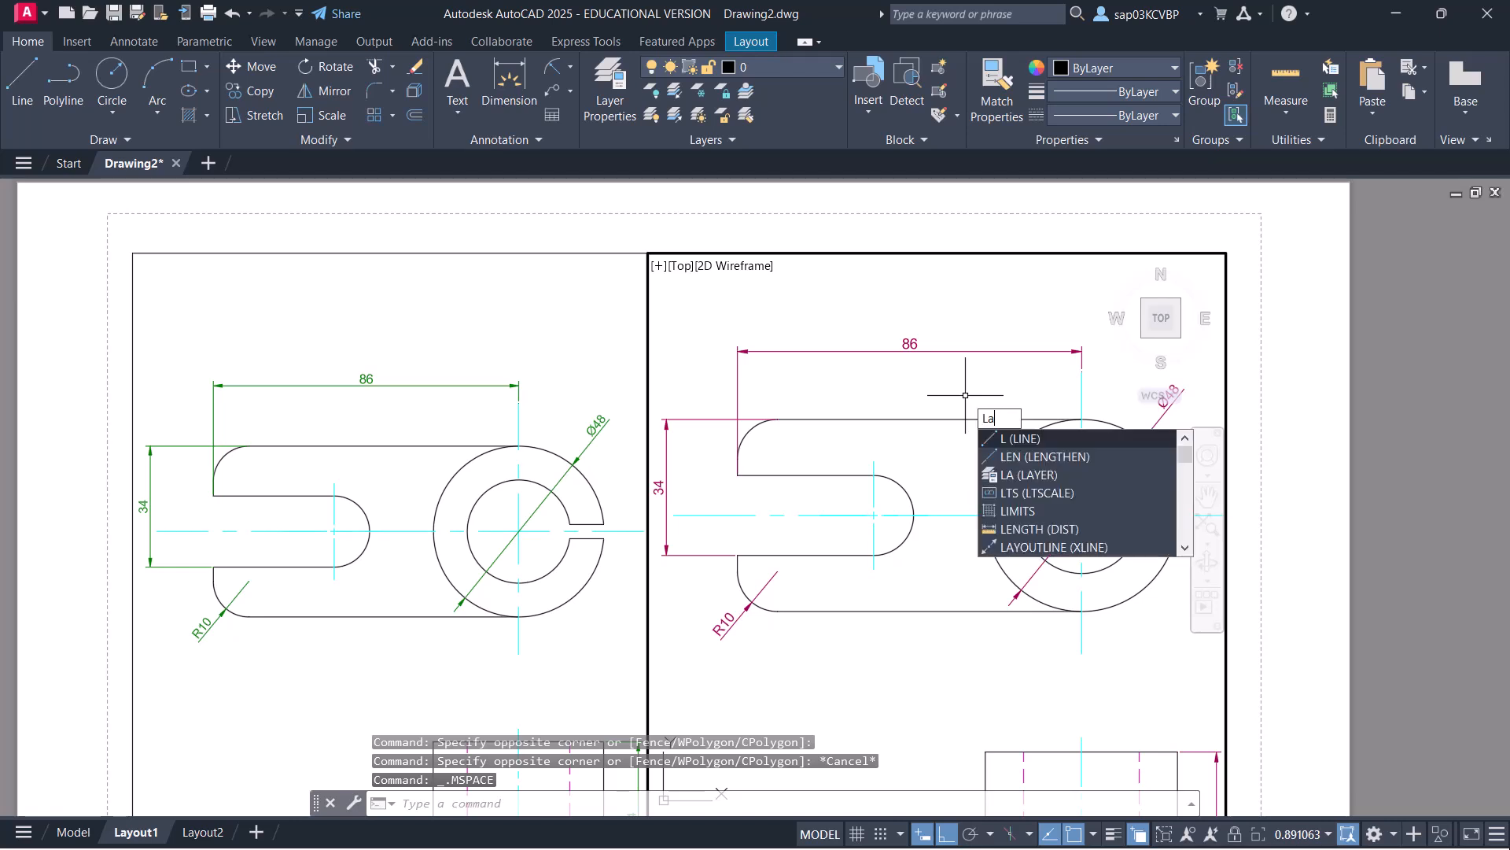
key(Return)
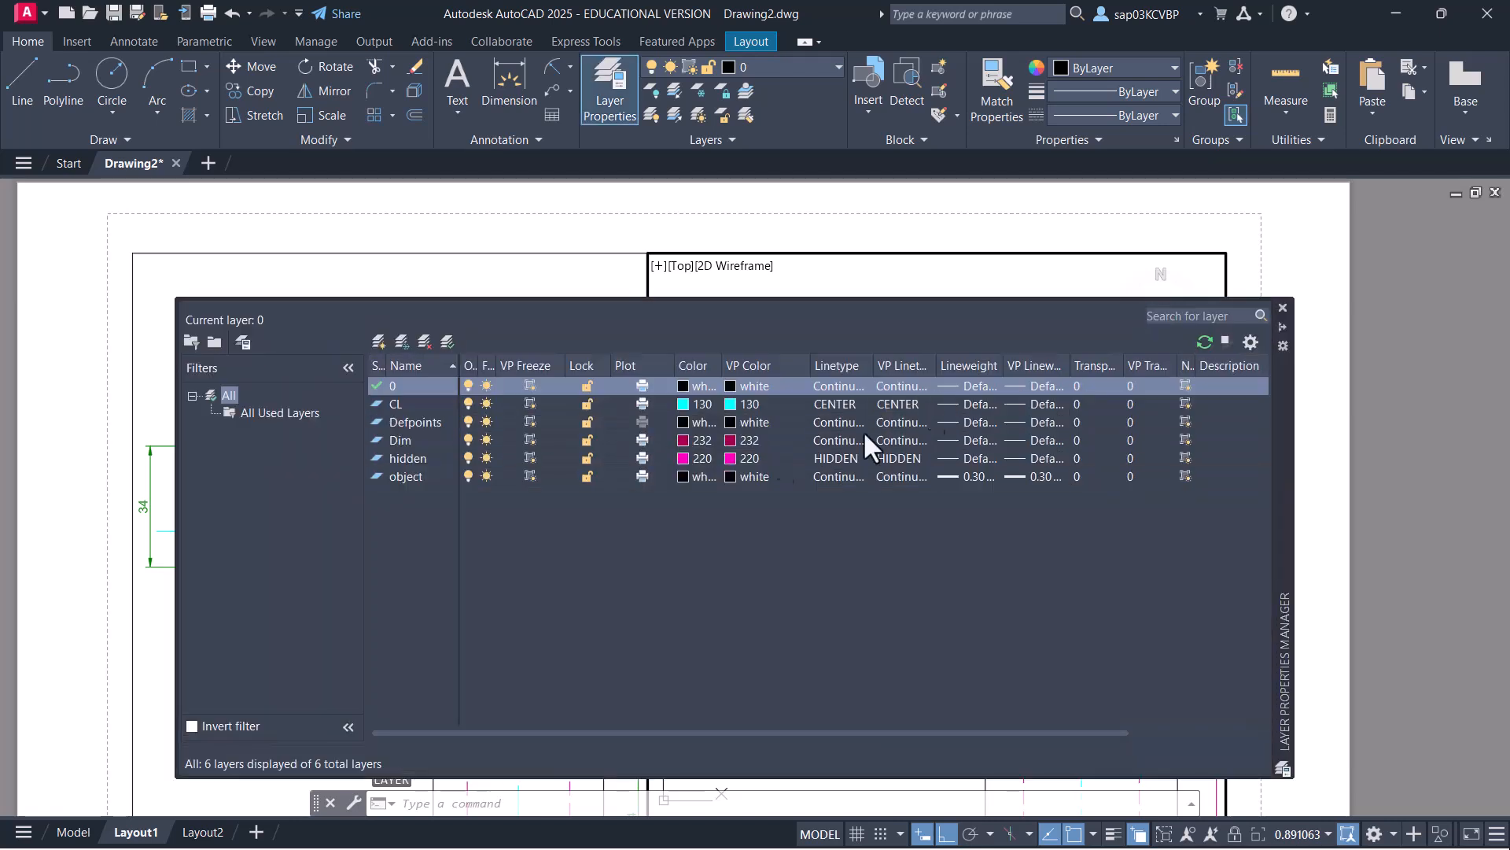
click(406, 439)
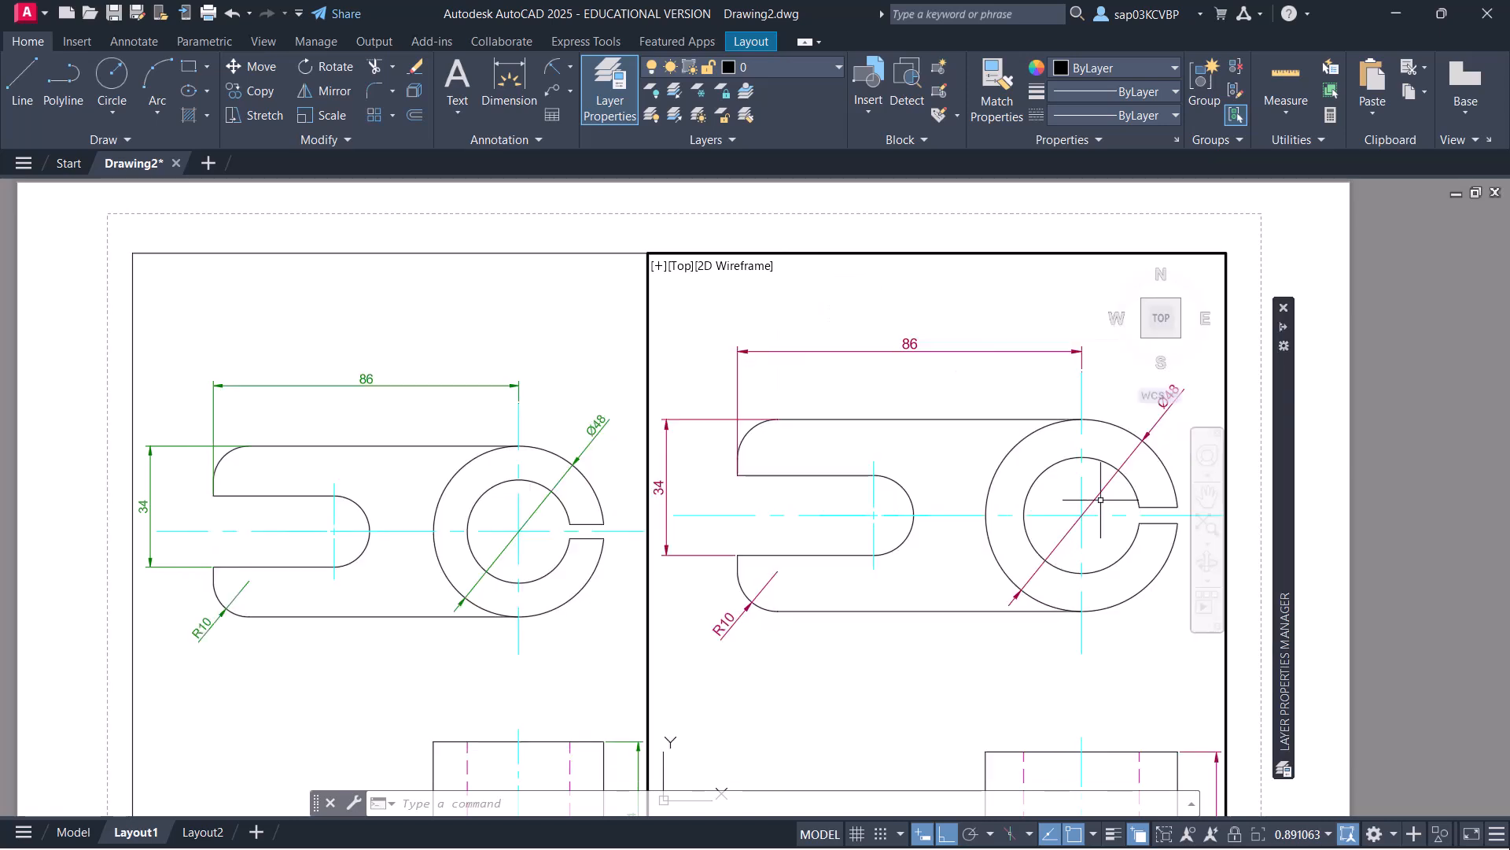
mouse_move(1285, 472)
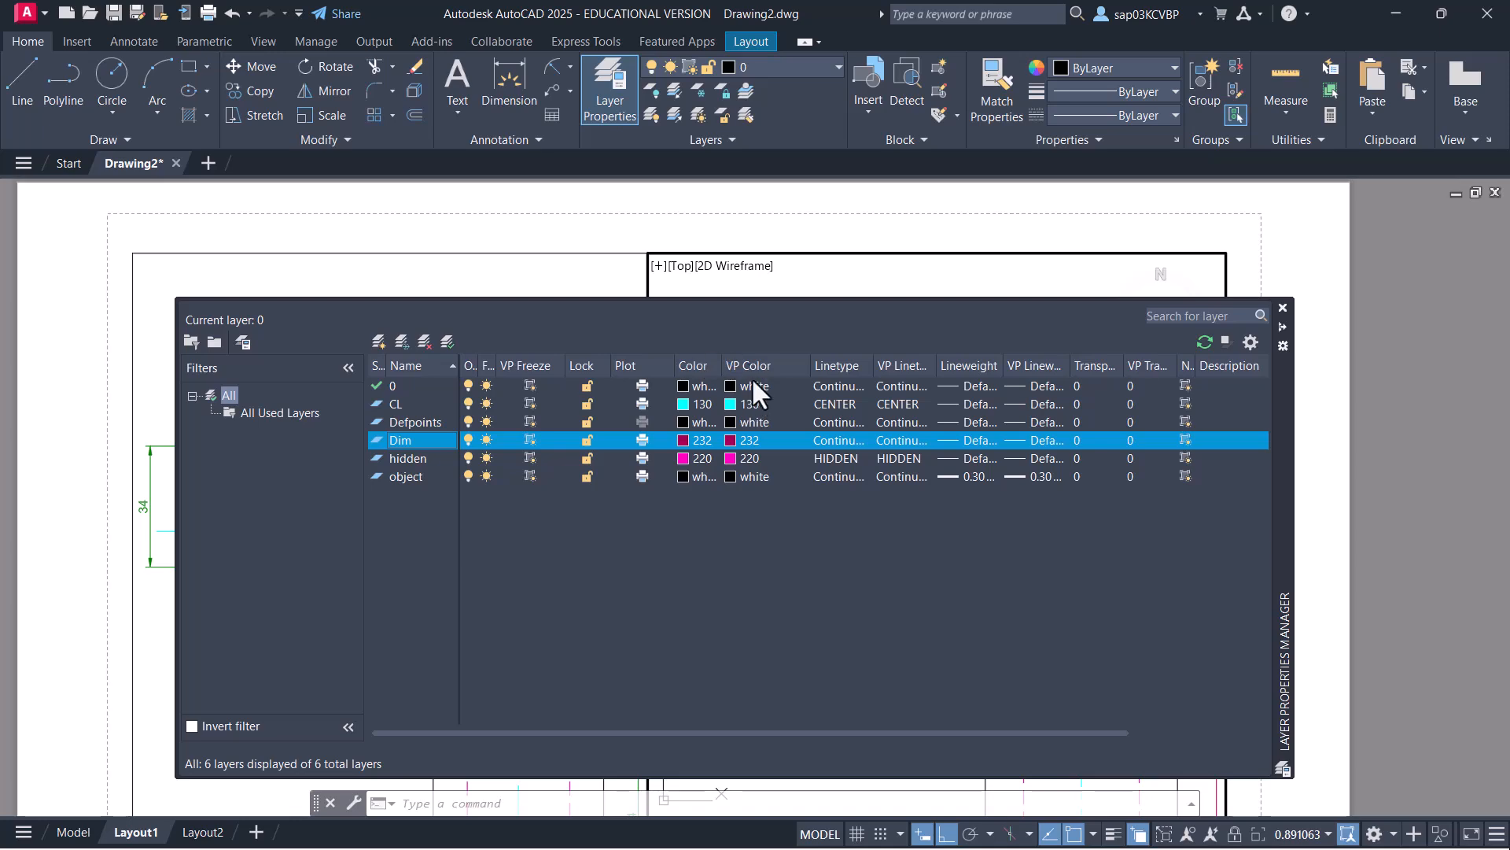
click(730, 439)
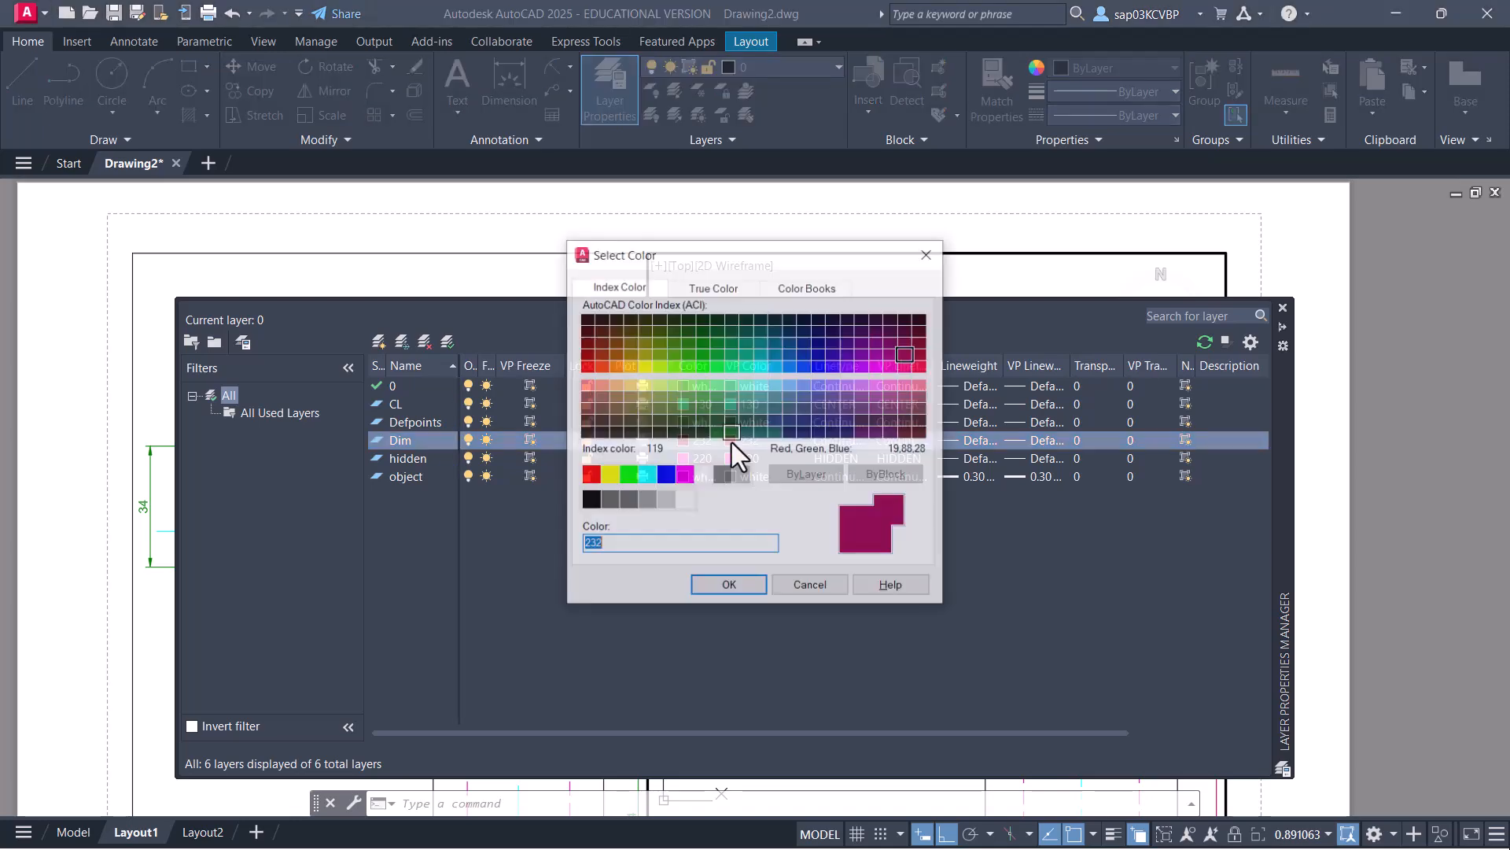
click(818, 366)
click(729, 586)
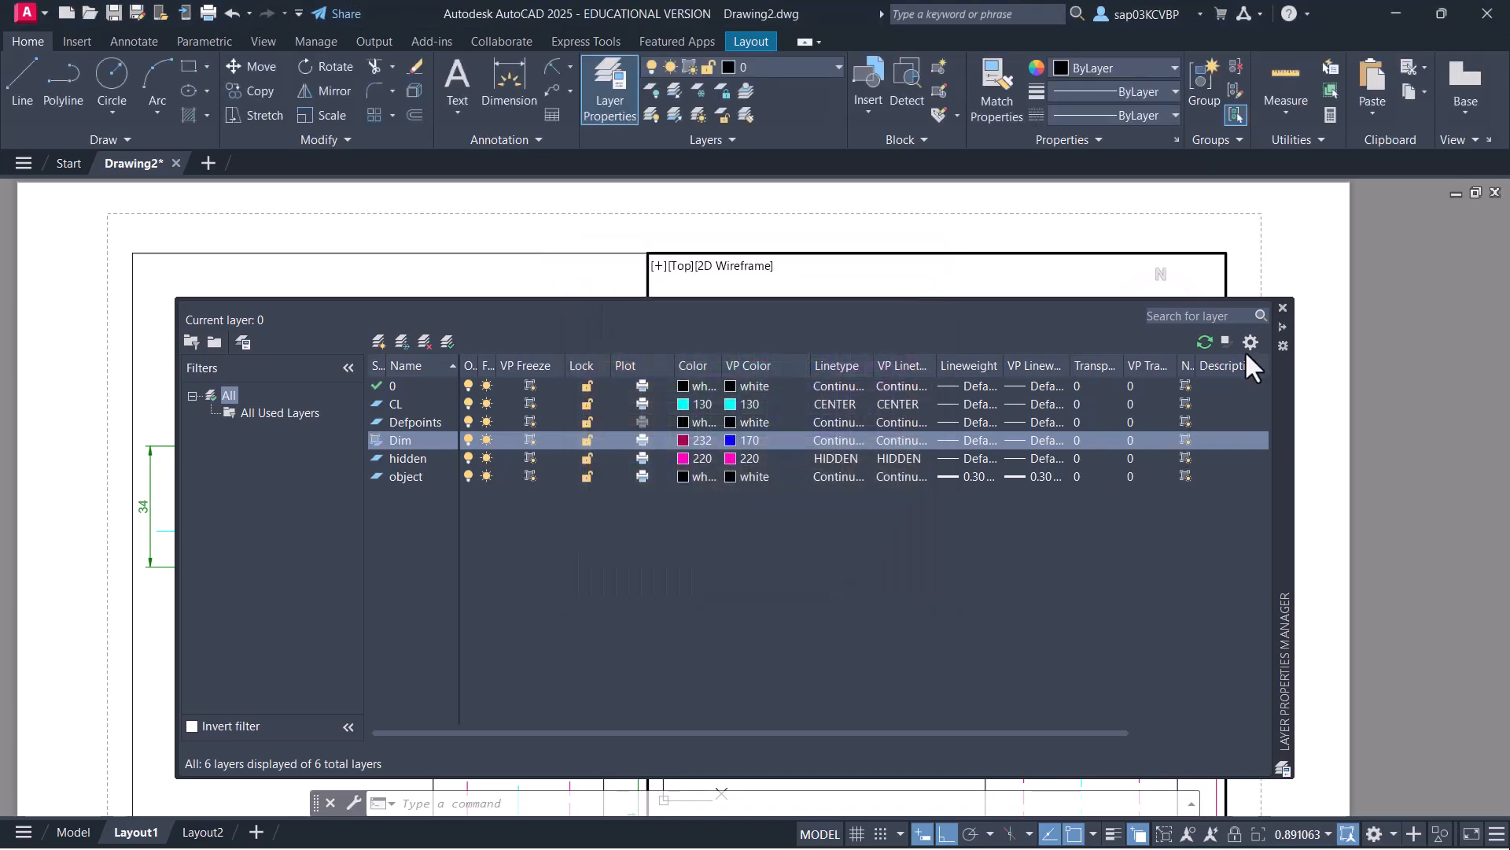
click(1283, 308)
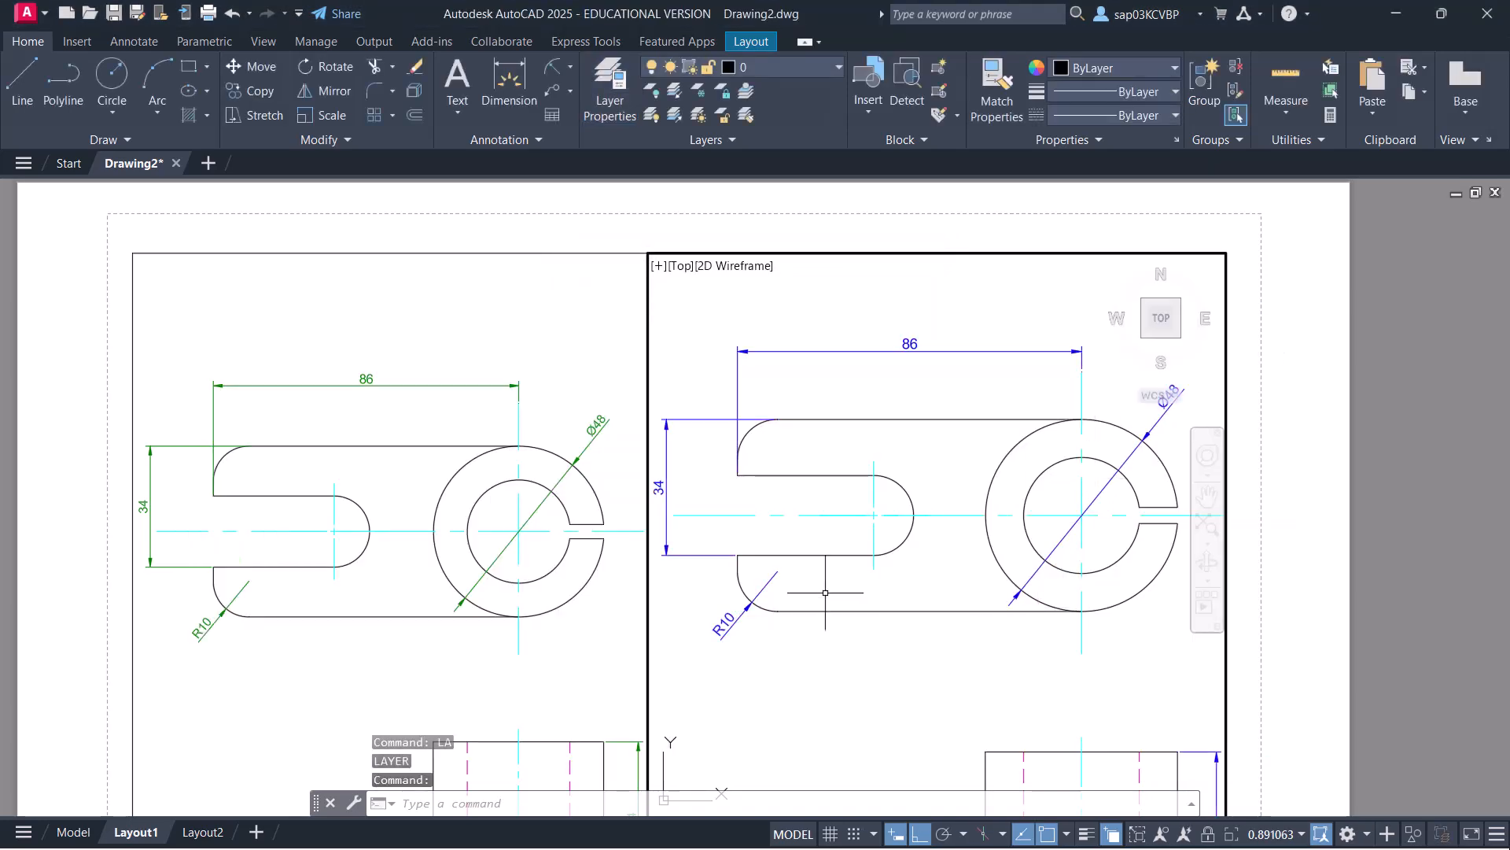
double_click(1277, 519)
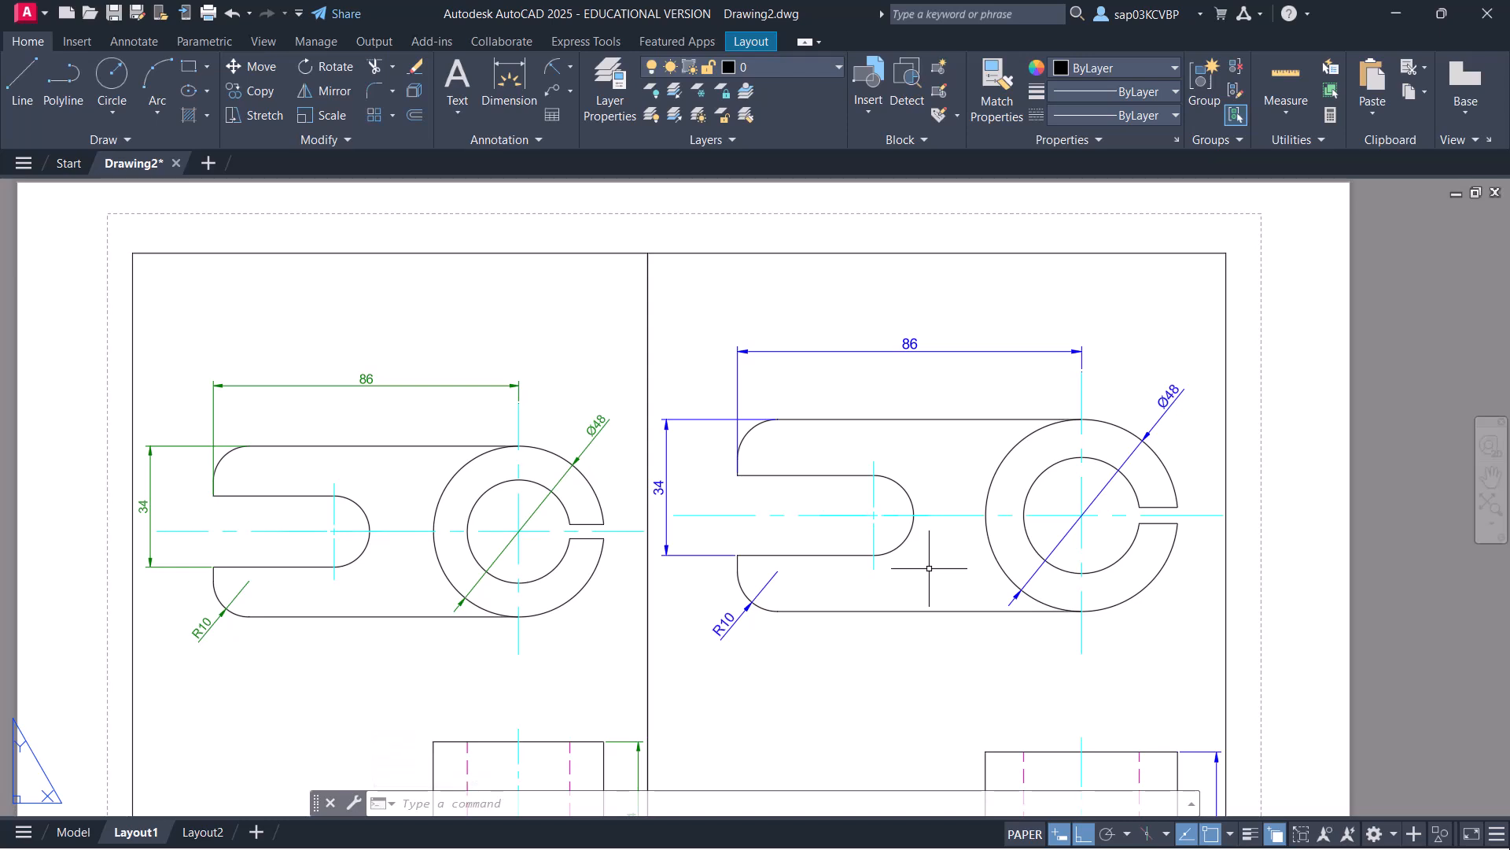
Turn on lineweight display inside the new viewport and widen the Lineweight and VP Lineweight columns in the layer properties
double_click(931, 639)
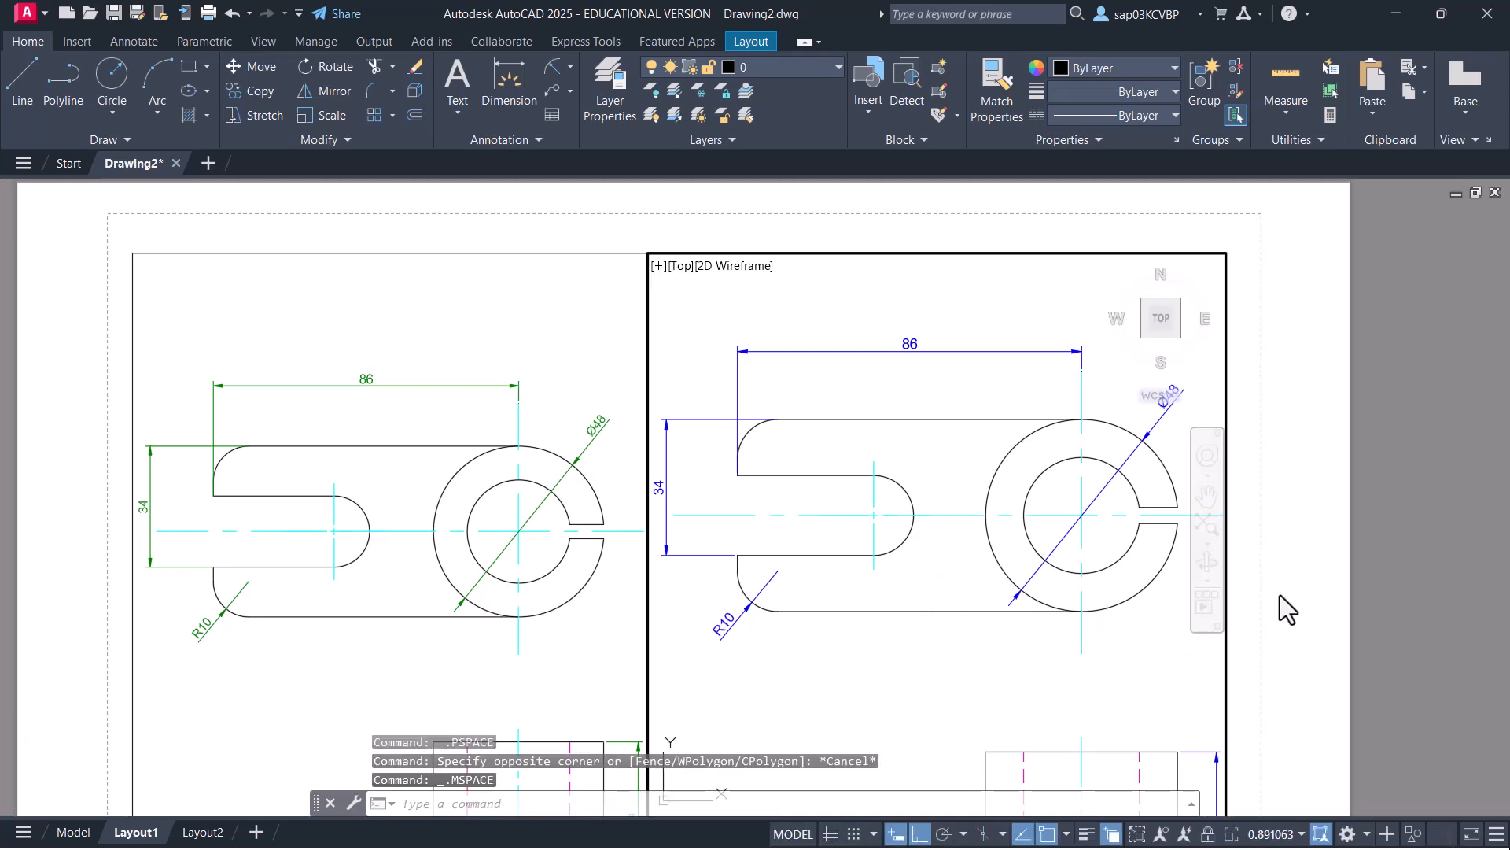
click(1087, 834)
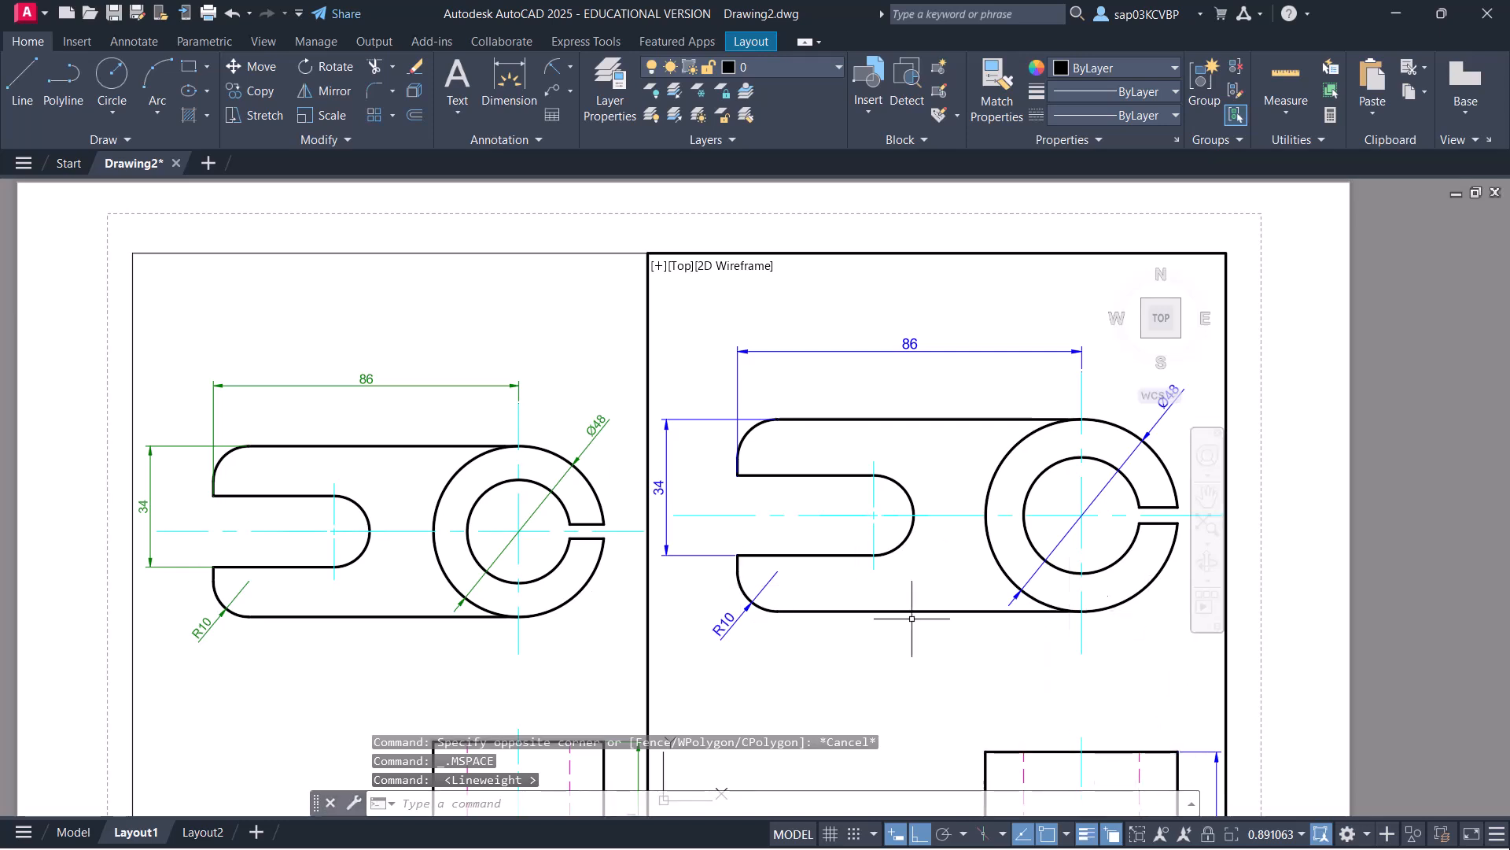
click(601, 103)
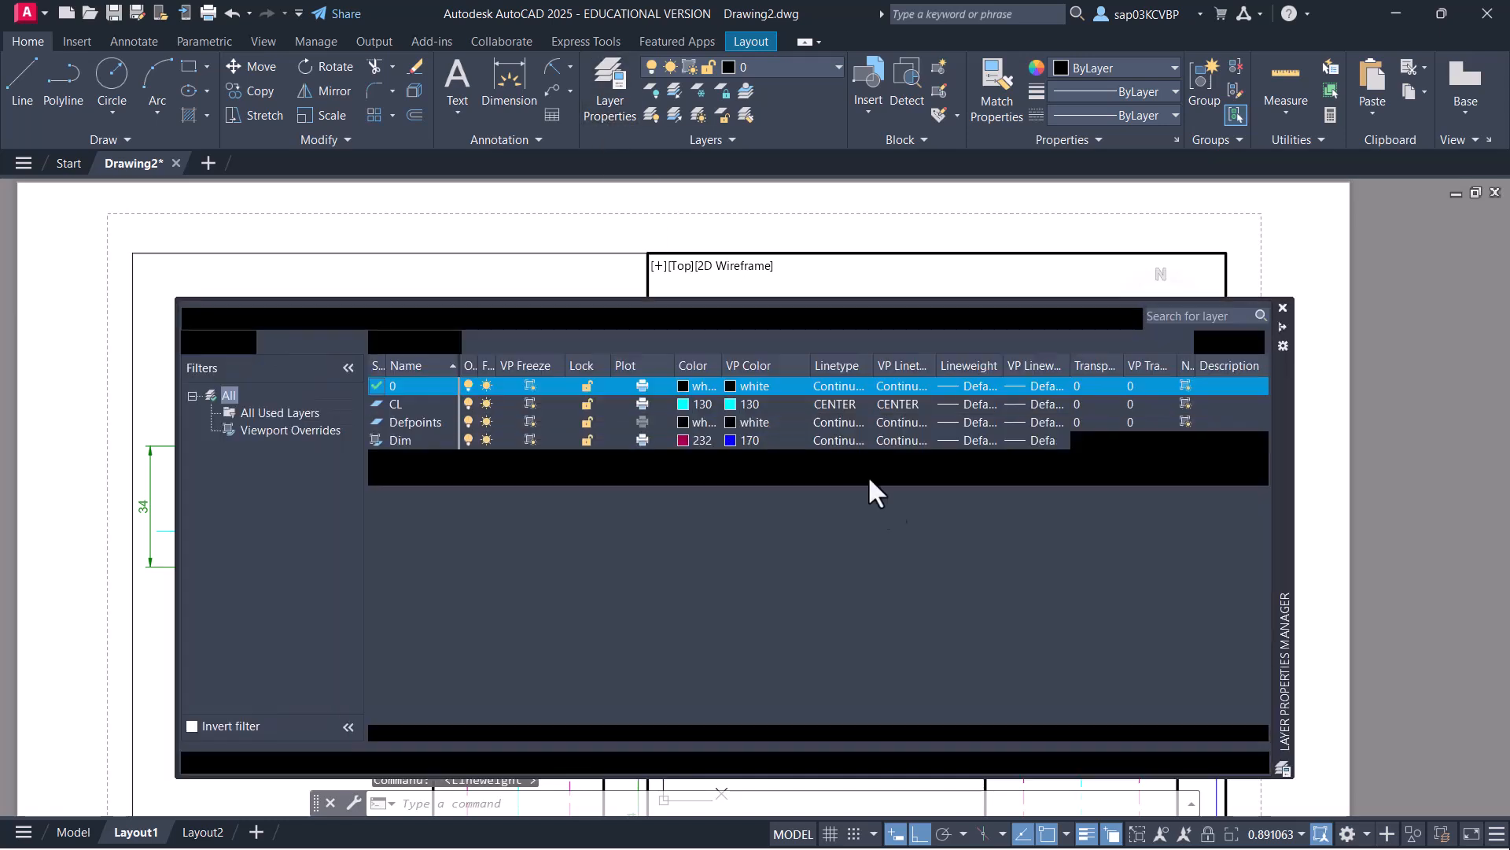
drag(1003, 372, 1117, 371)
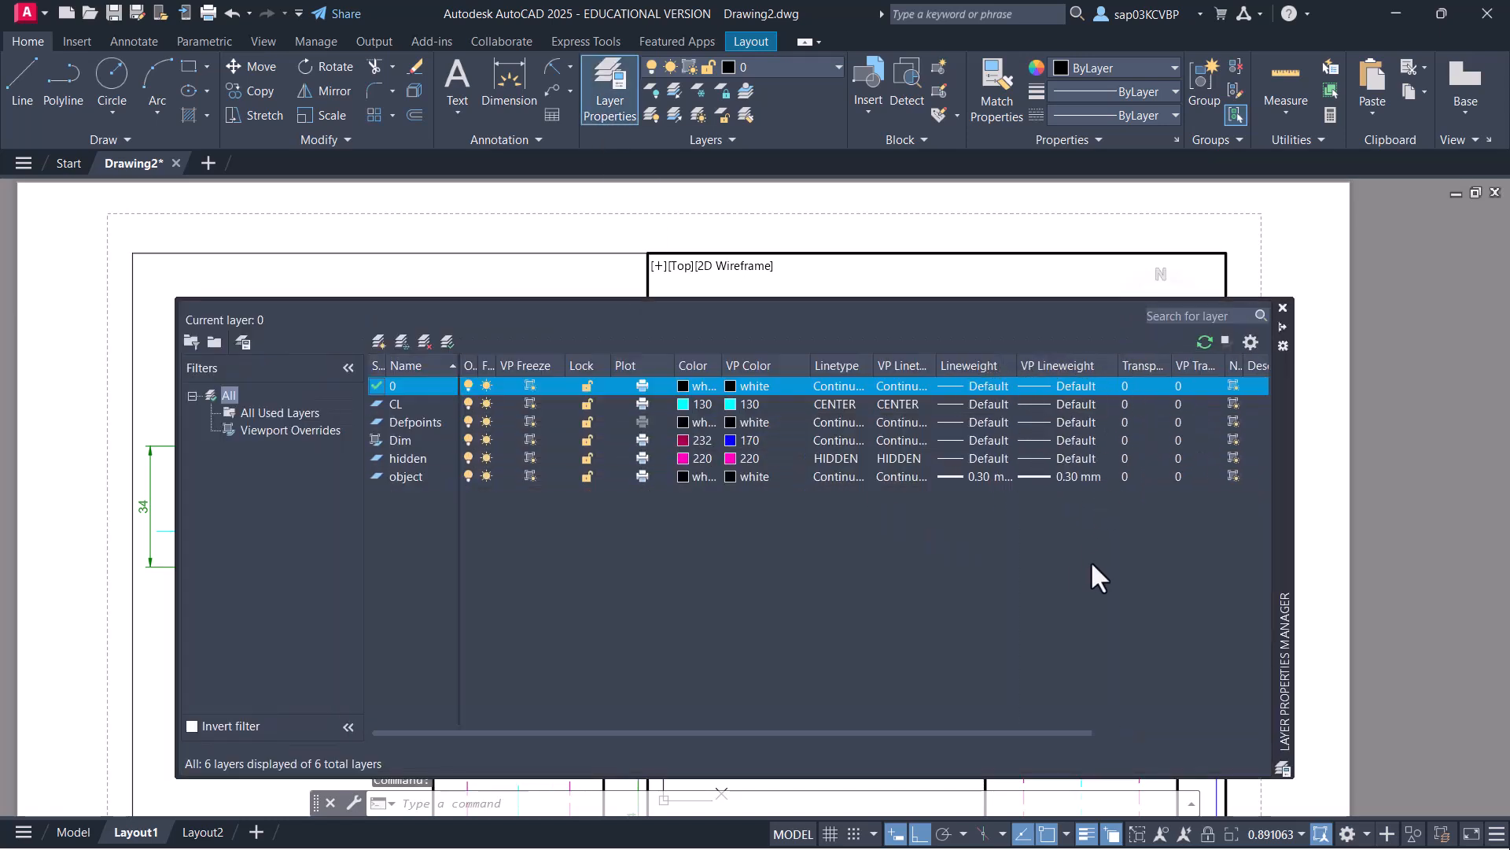
Override the object layer's viewport lineweight with Default in the new viewport and return to paper space
click(1069, 473)
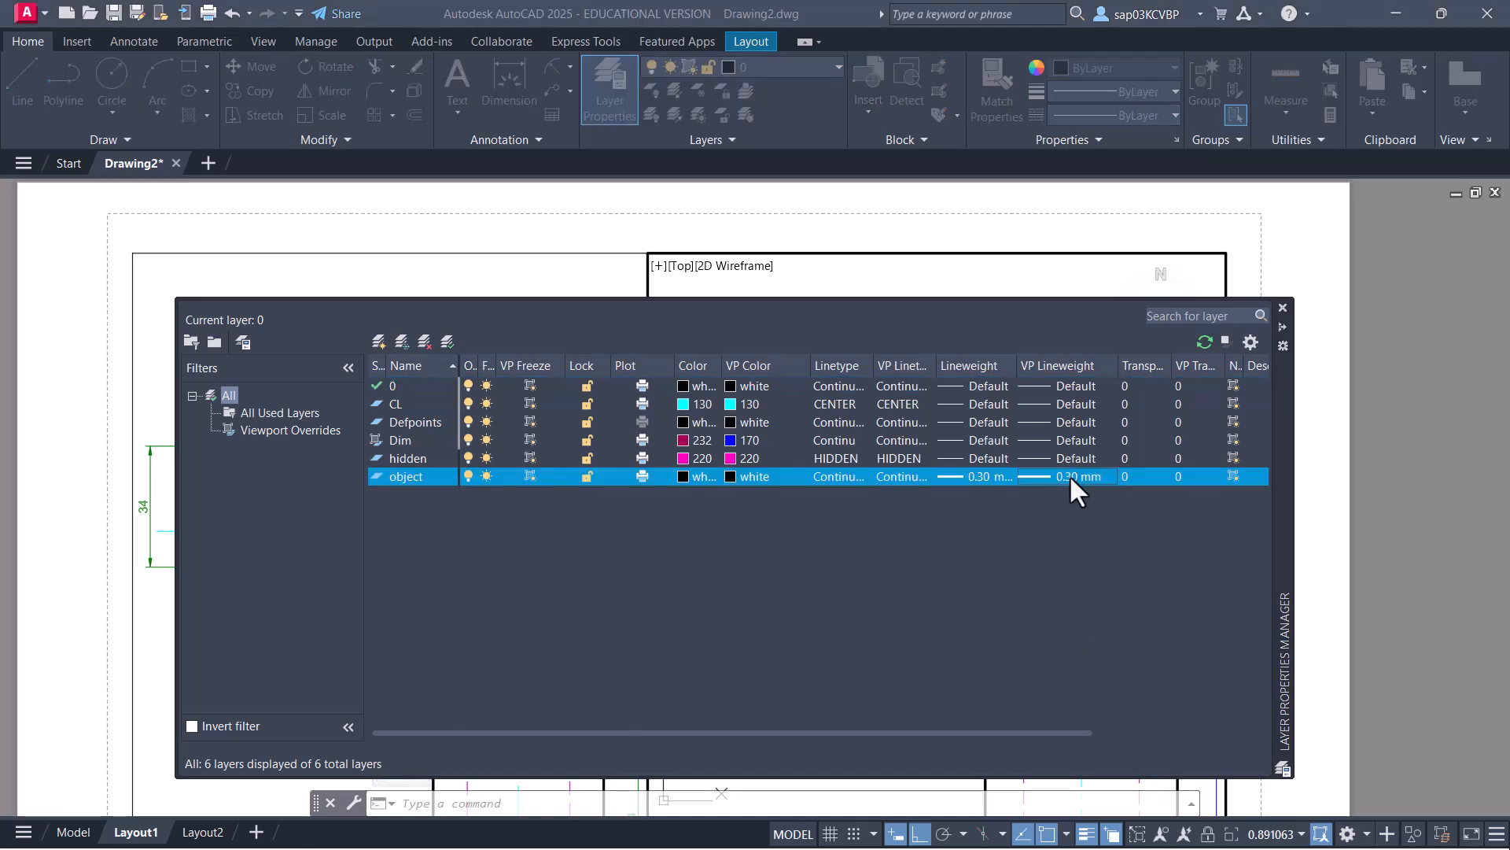
scroll(720, 324, up, 1)
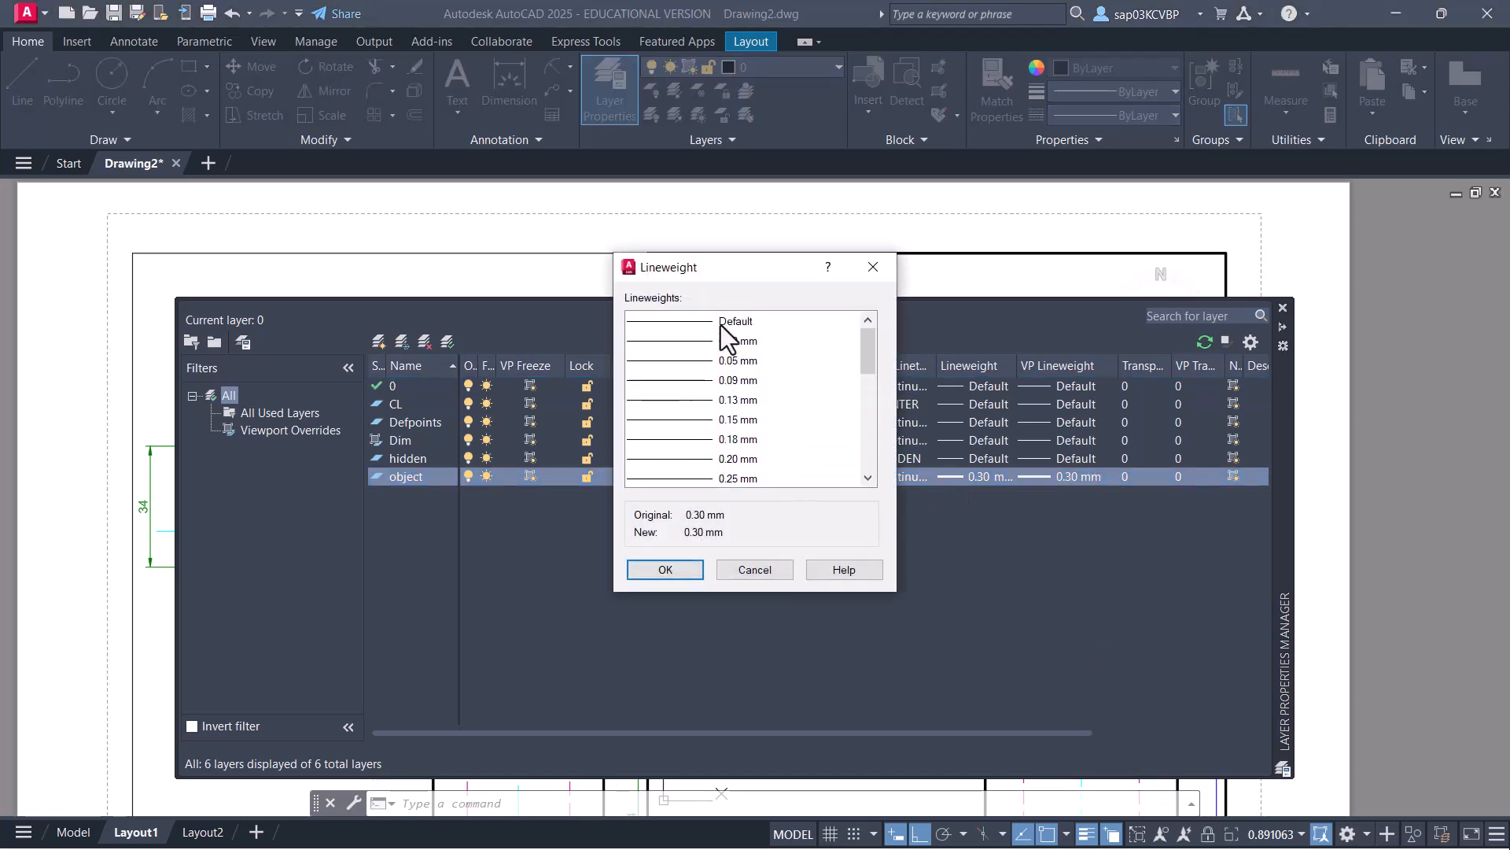
click(729, 323)
click(665, 569)
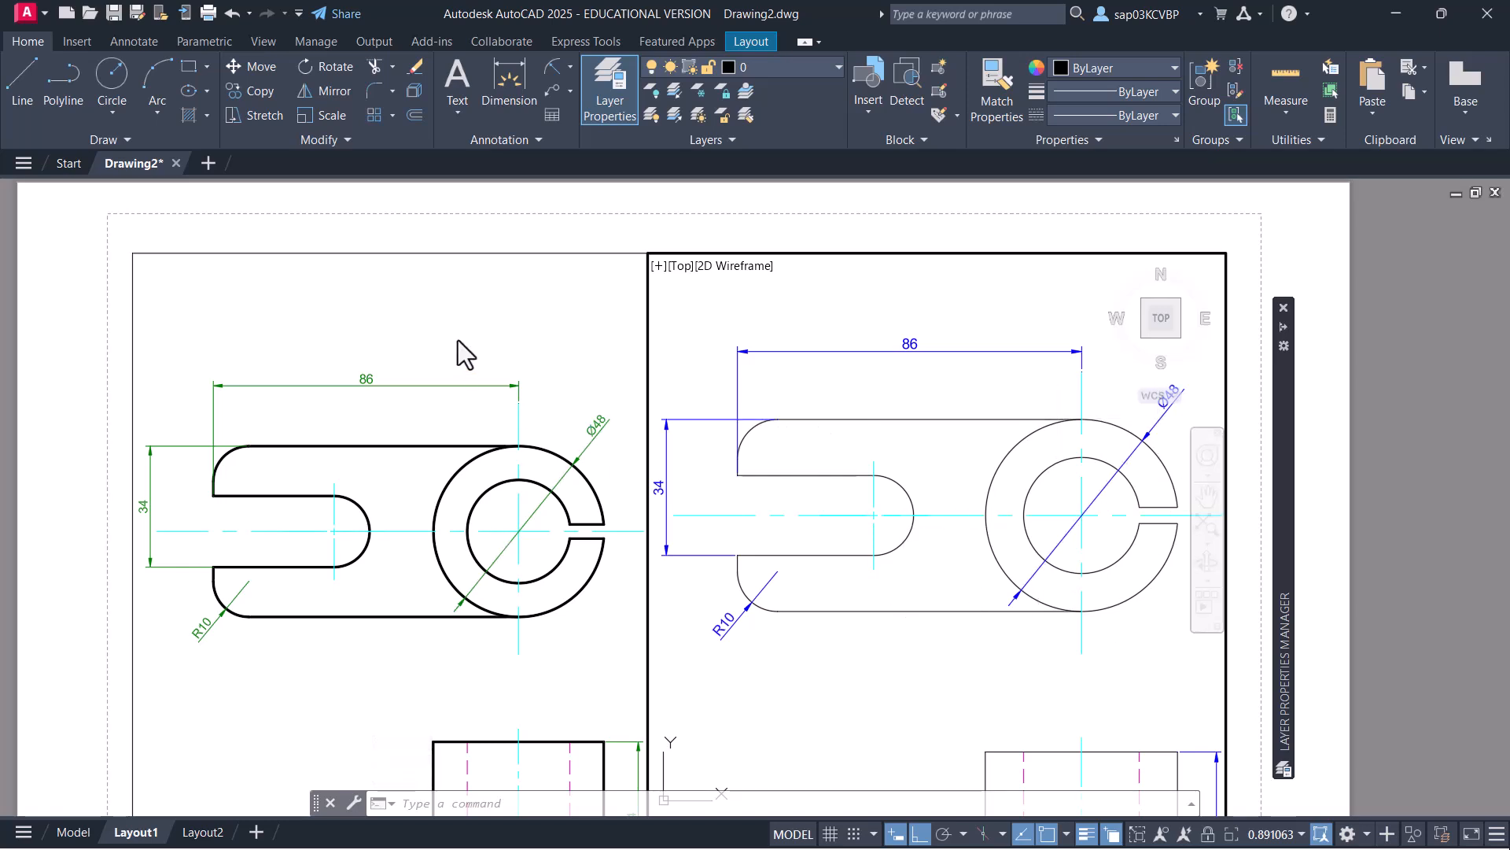
double_click(1319, 447)
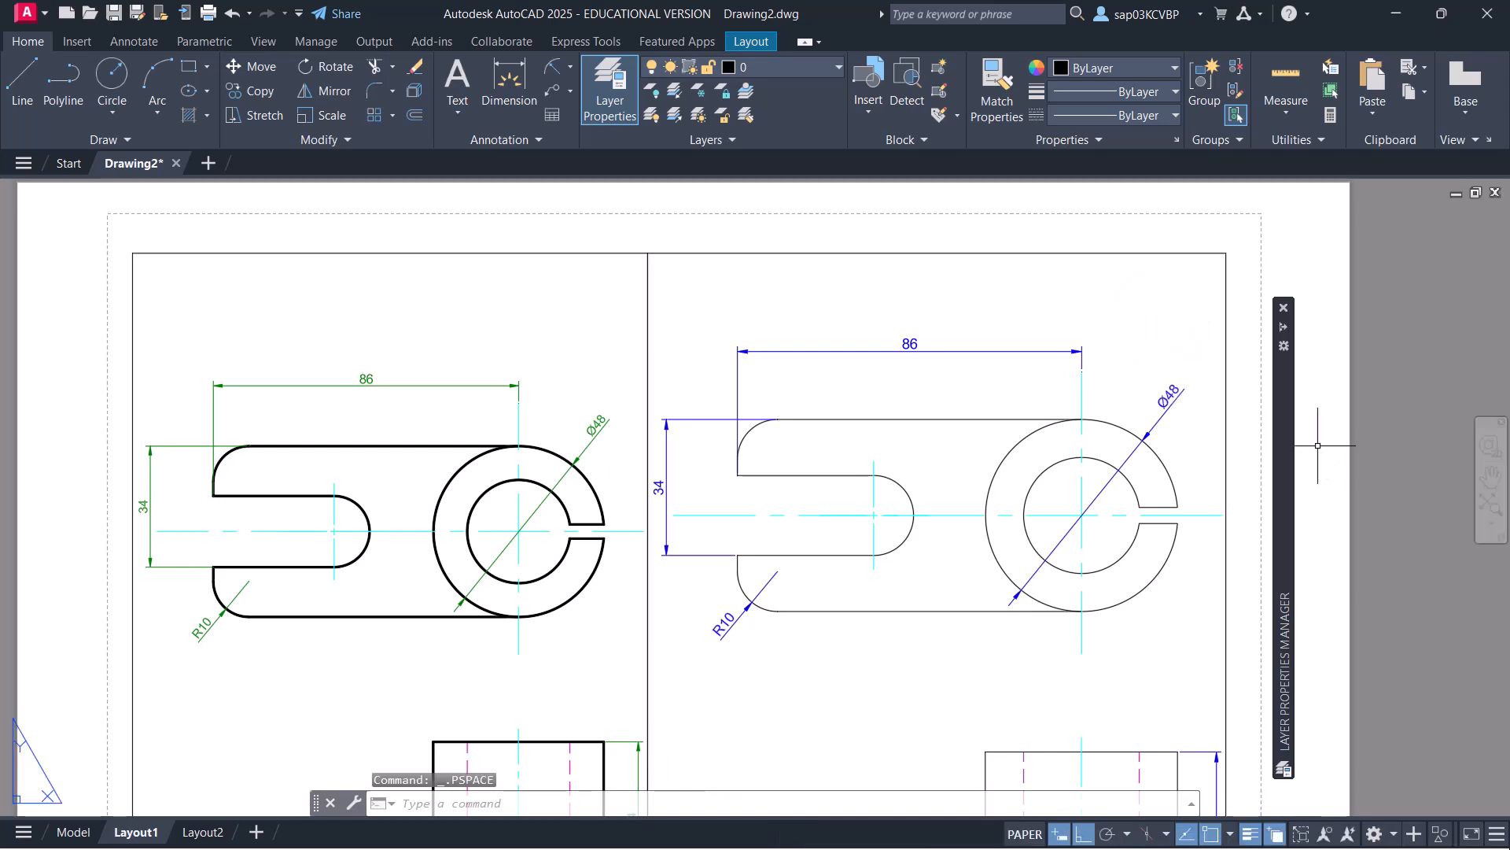
Switch to model space, set the Dim layer's color to index color 90 and close the layer properties
scroll(1318, 440, down, 2)
middle_drag(1058, 551, 874, 537)
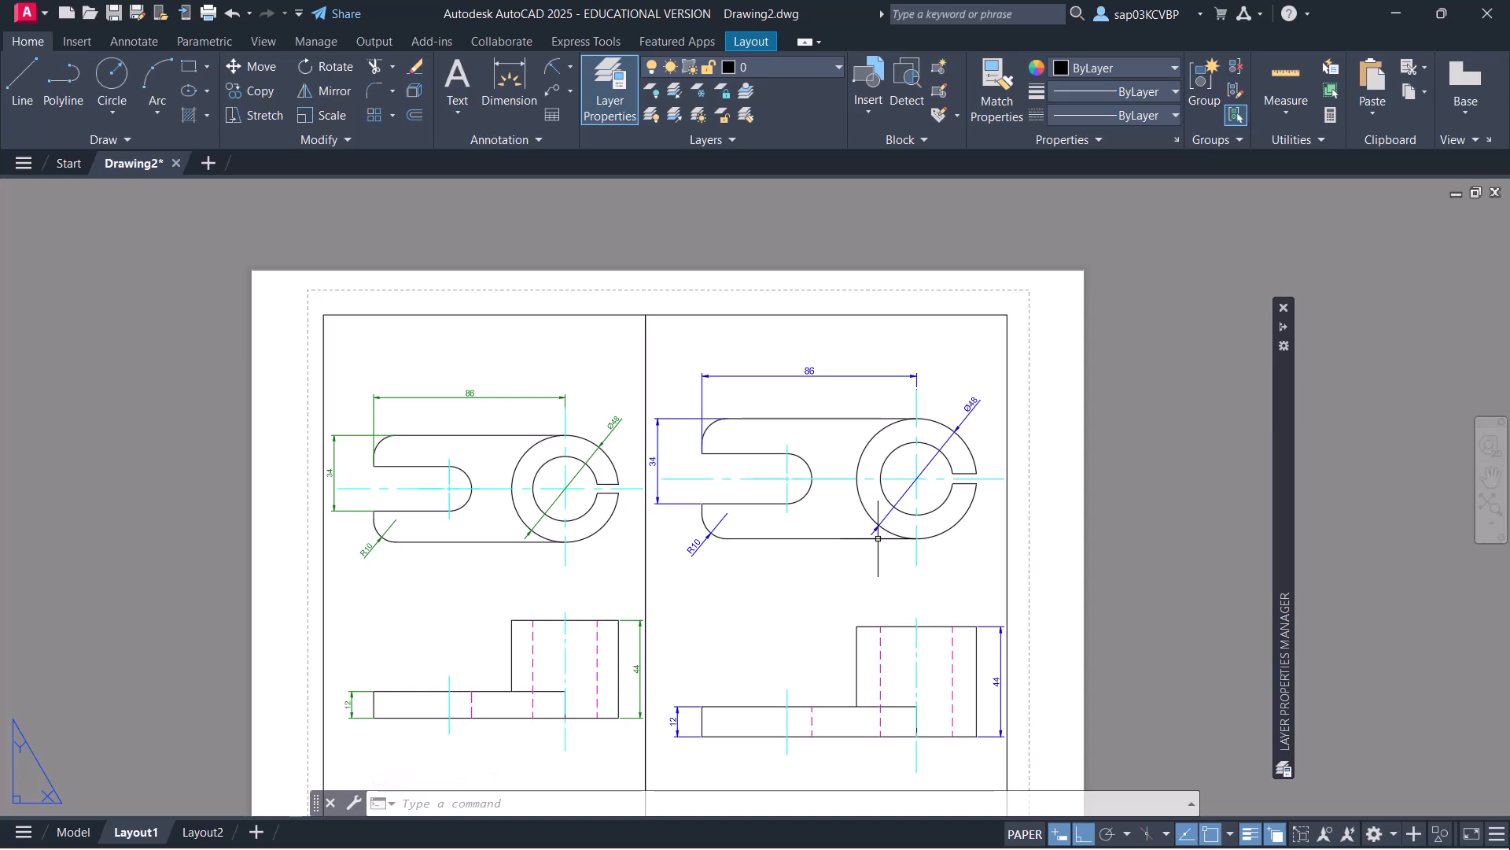
click(74, 832)
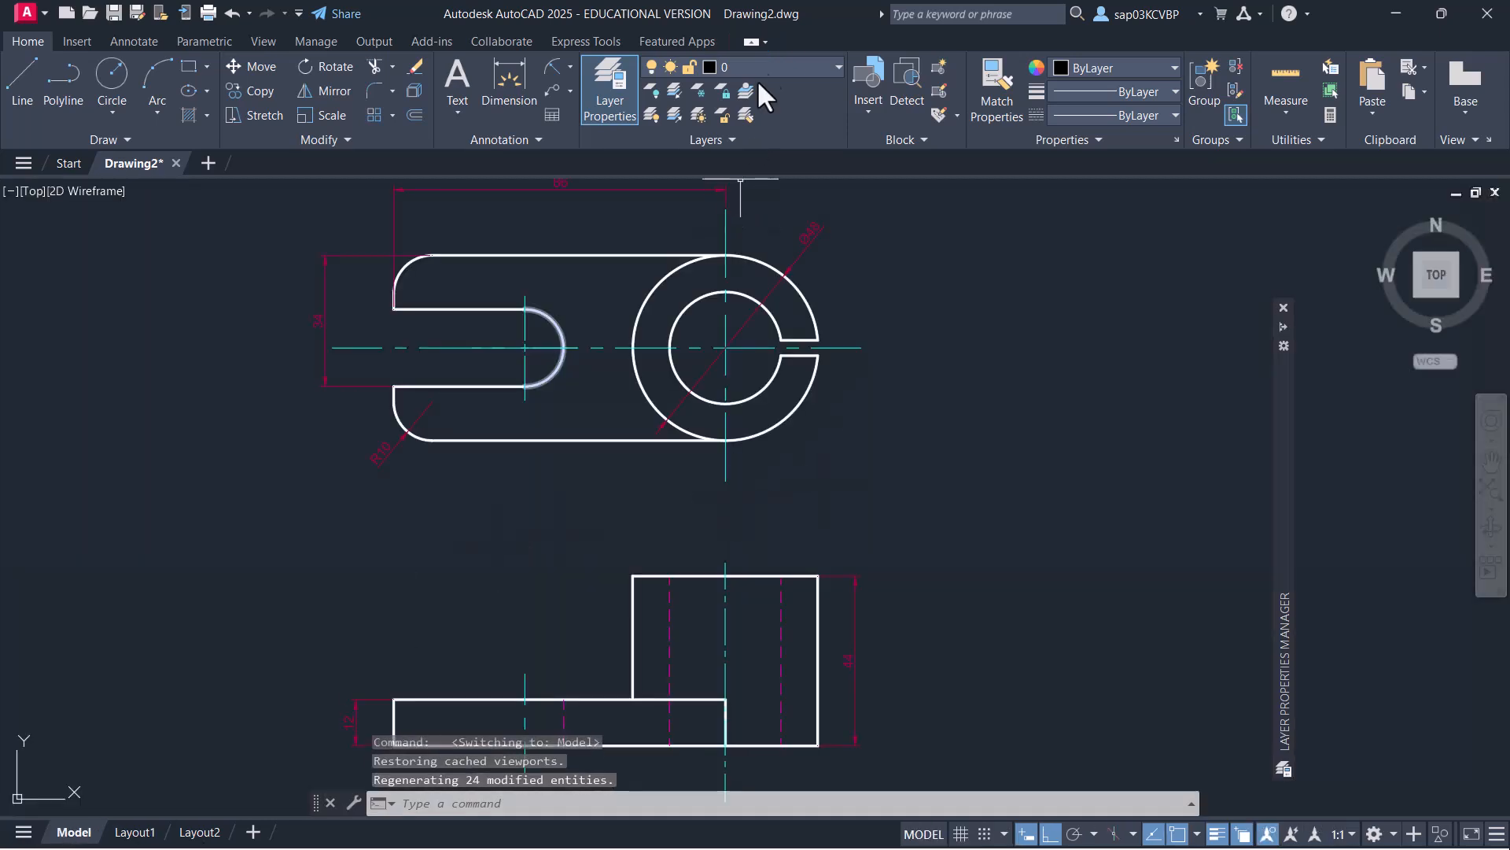
mouse_move(1283, 394)
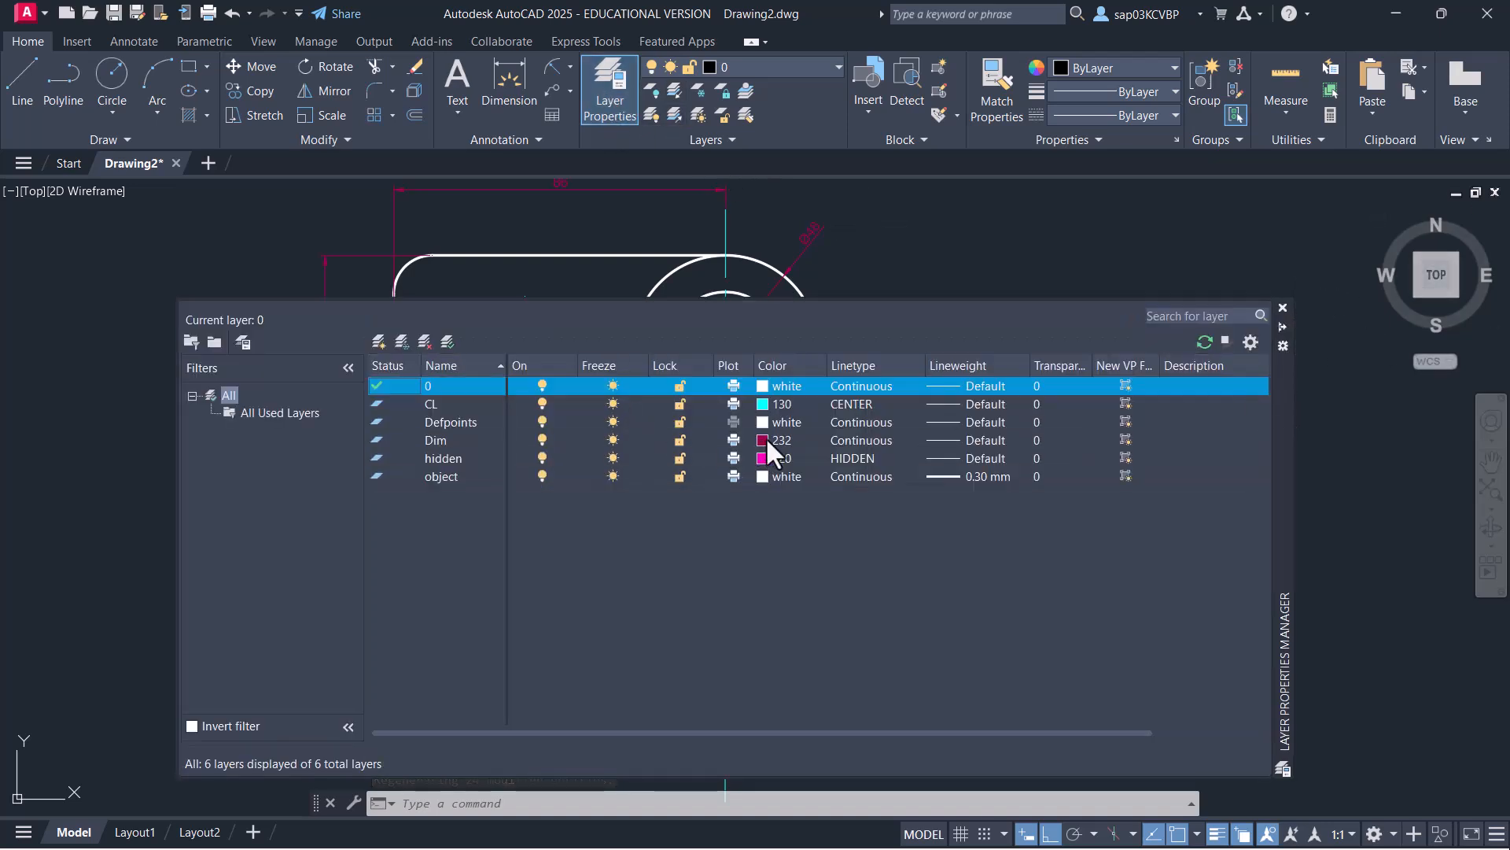
click(763, 439)
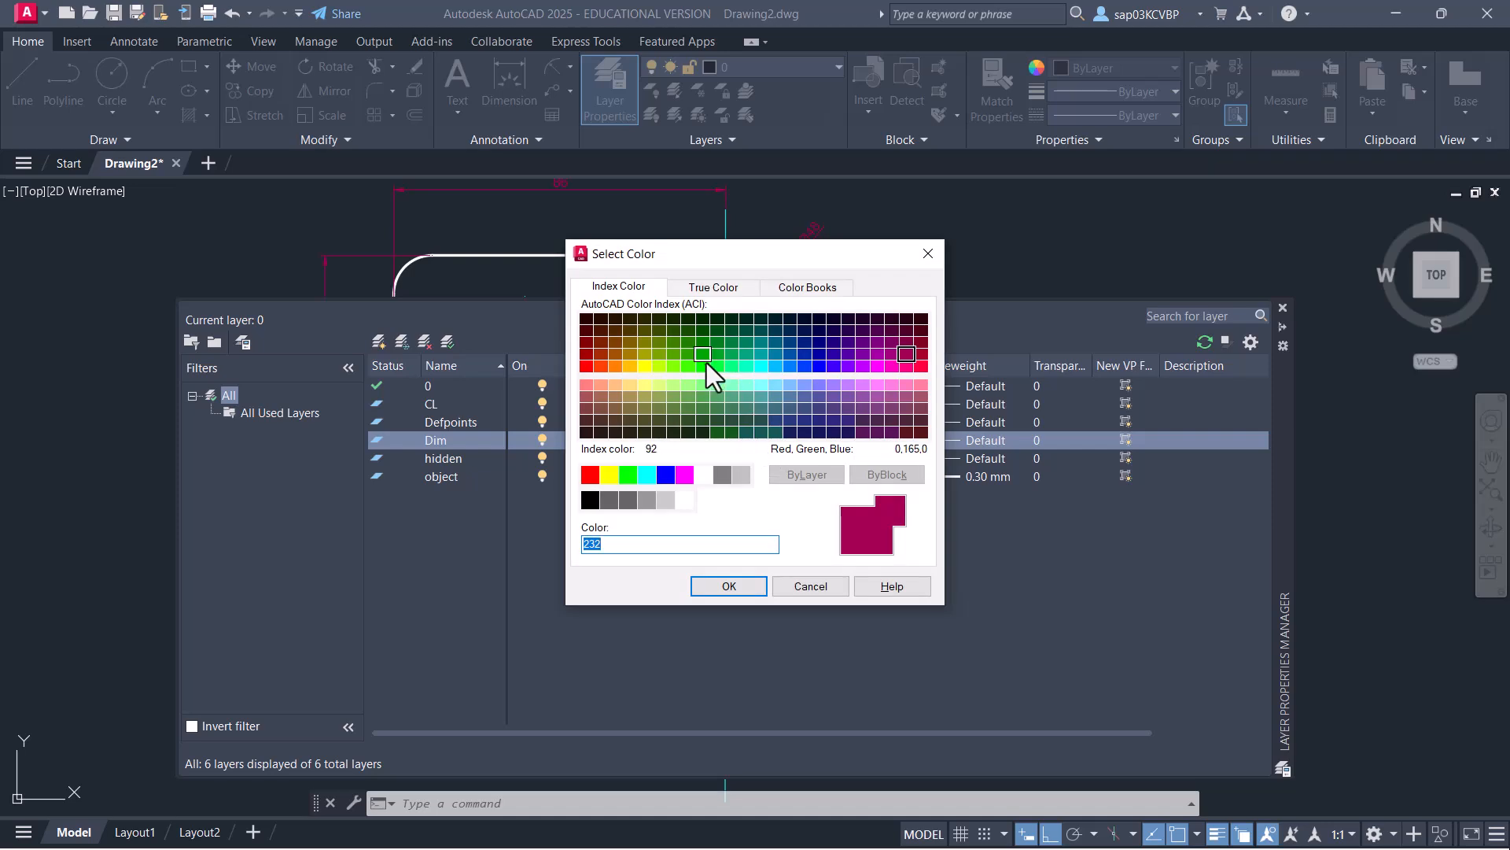
click(701, 366)
click(720, 586)
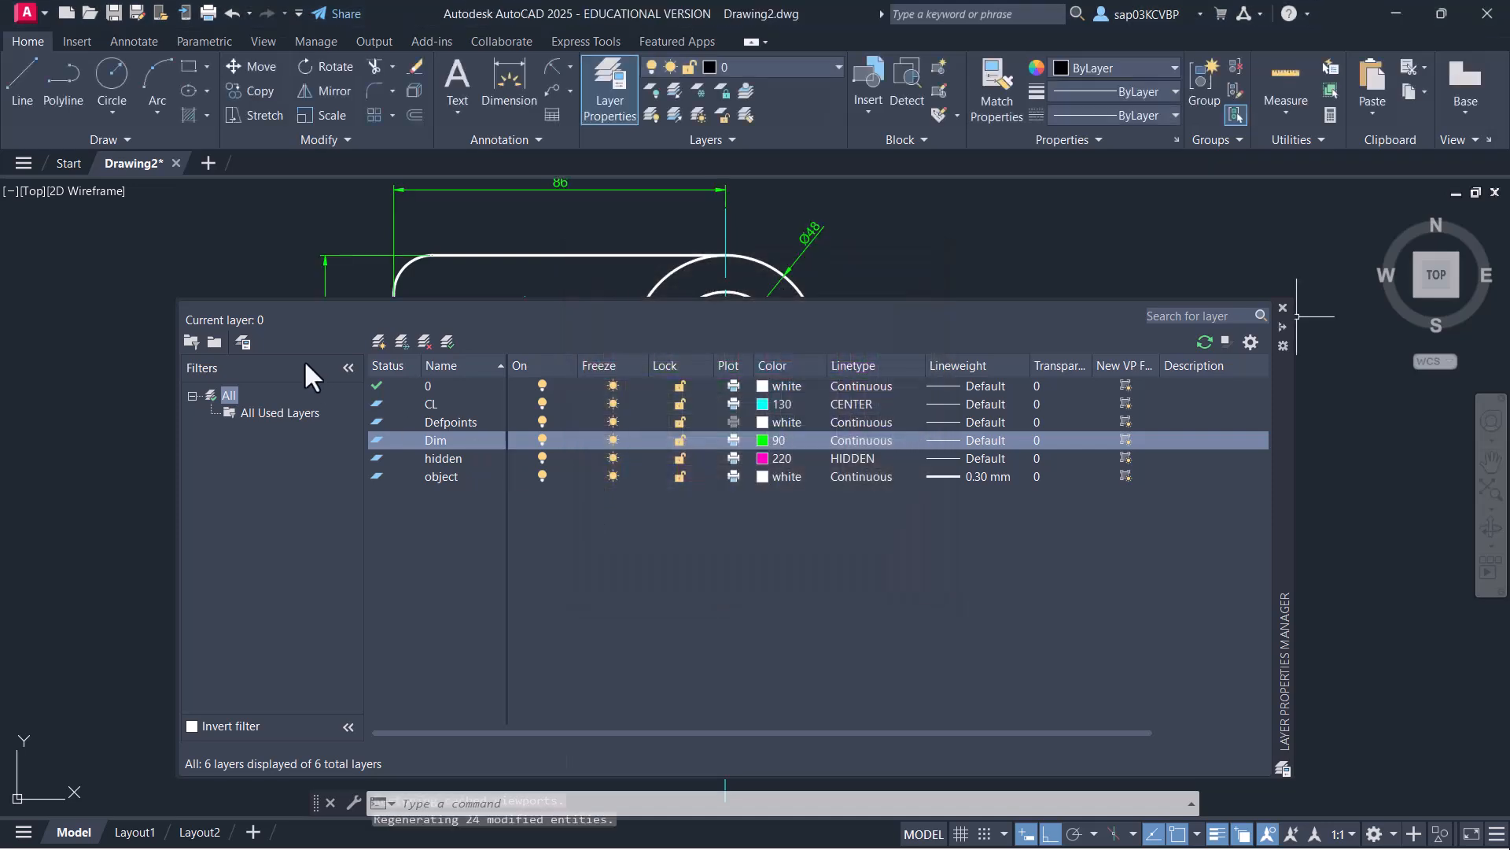
click(1282, 307)
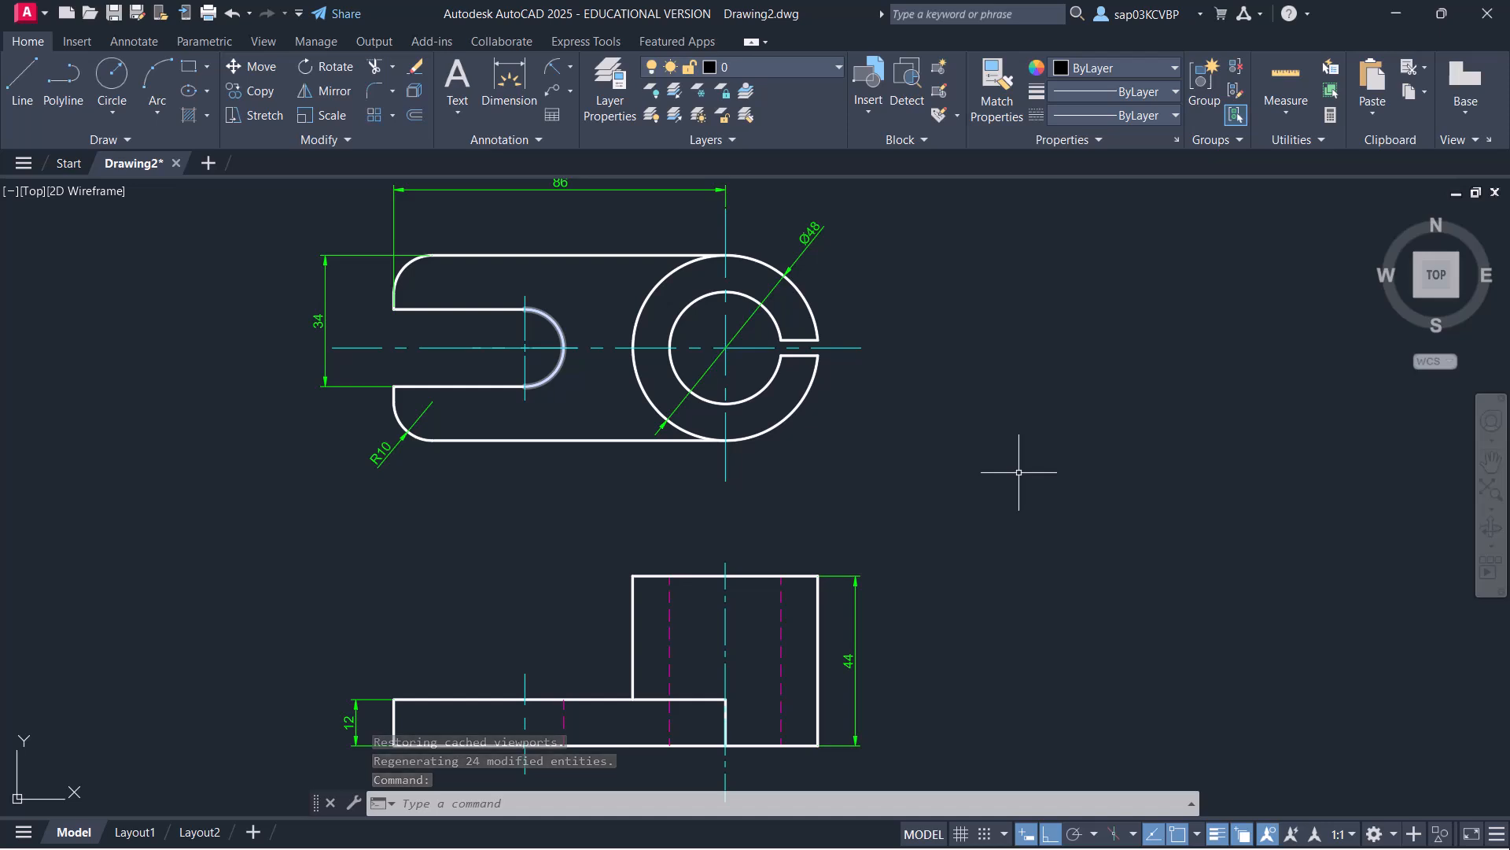
Lock the Dim layer and test selecting the Ø48 diameter dimension on it
click(836, 68)
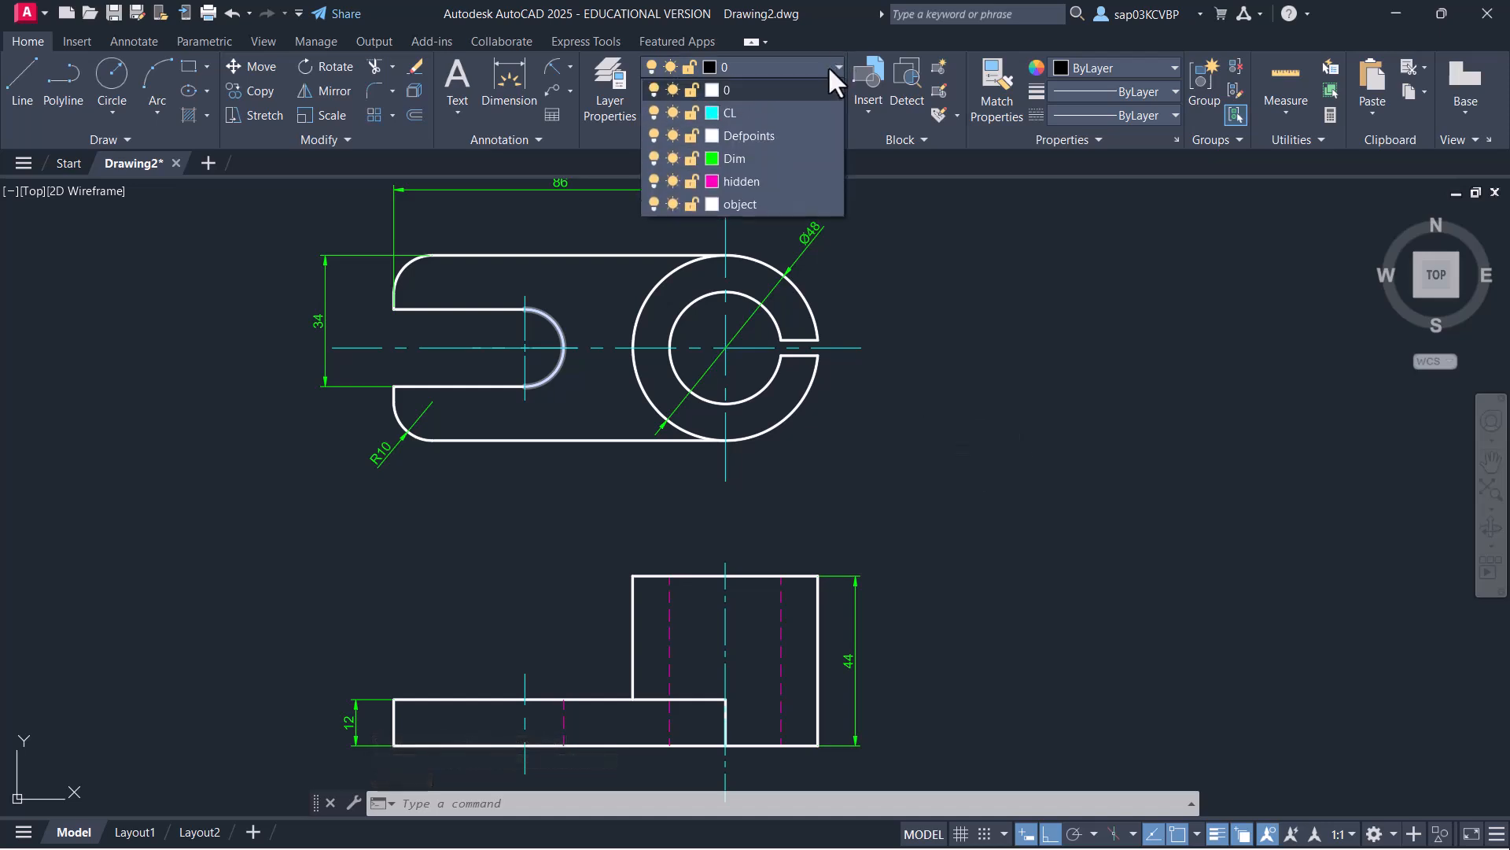
click(691, 159)
scroll(795, 220, up, 4)
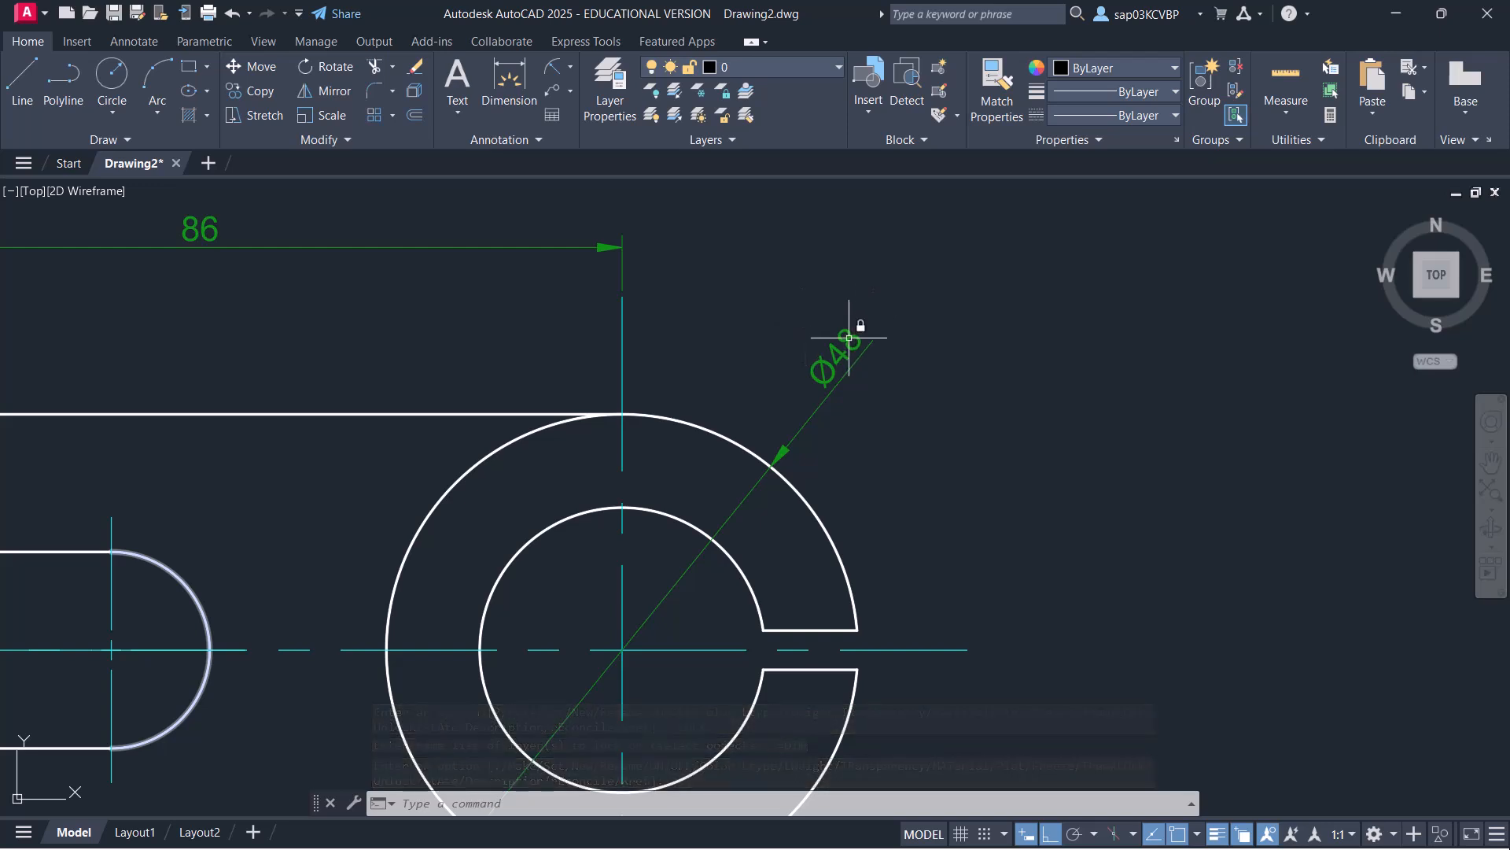
click(850, 340)
scroll(811, 275, down, 3)
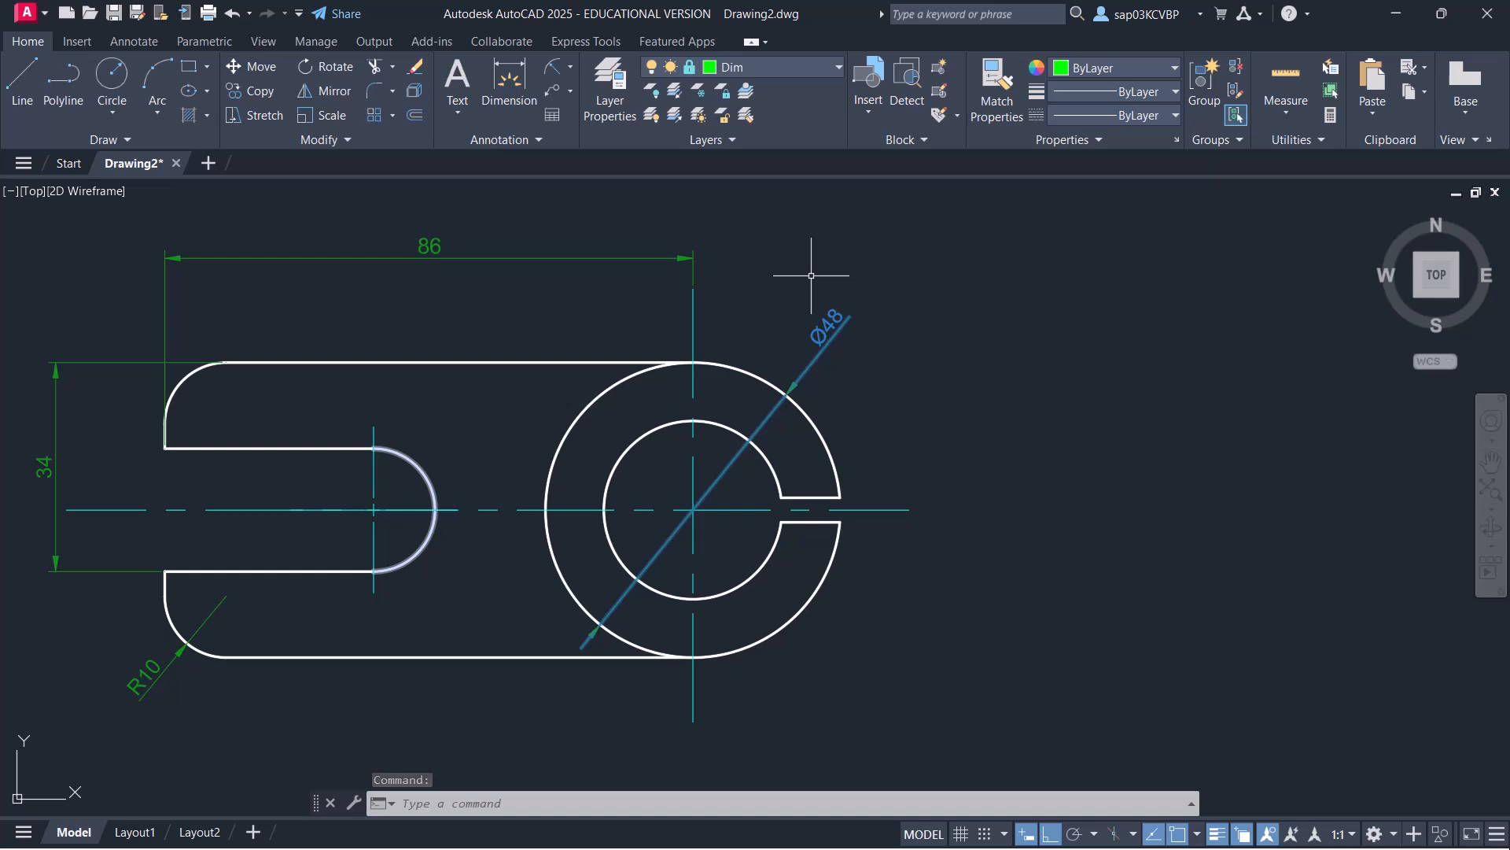
key(Escape)
Try to erase the Ø48 diameter dimension on the locked Dim layer, and test selecting the 86 dimension
click(832, 338)
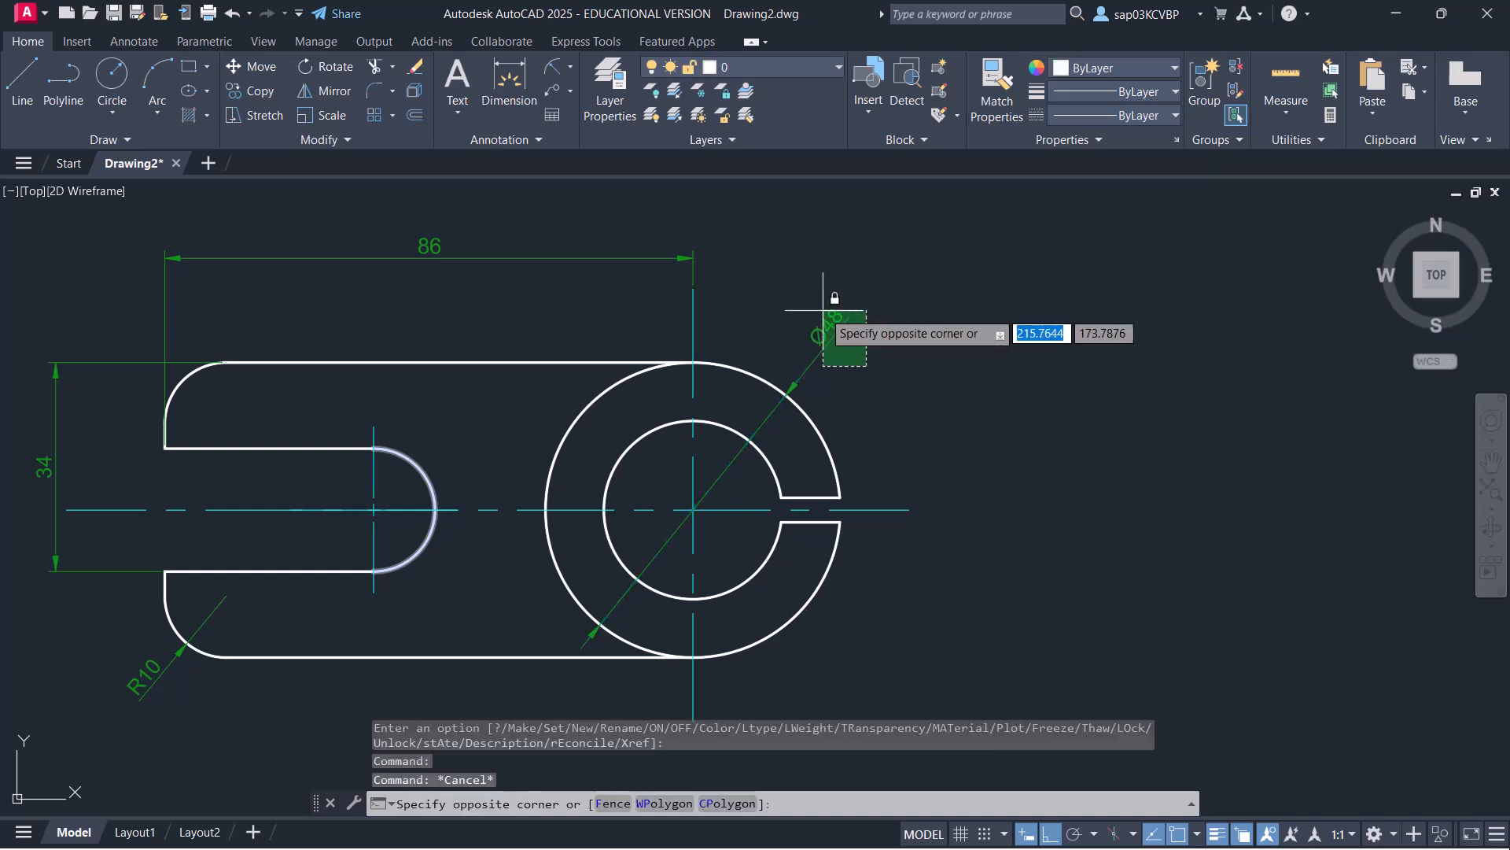
click(820, 310)
key(Delete)
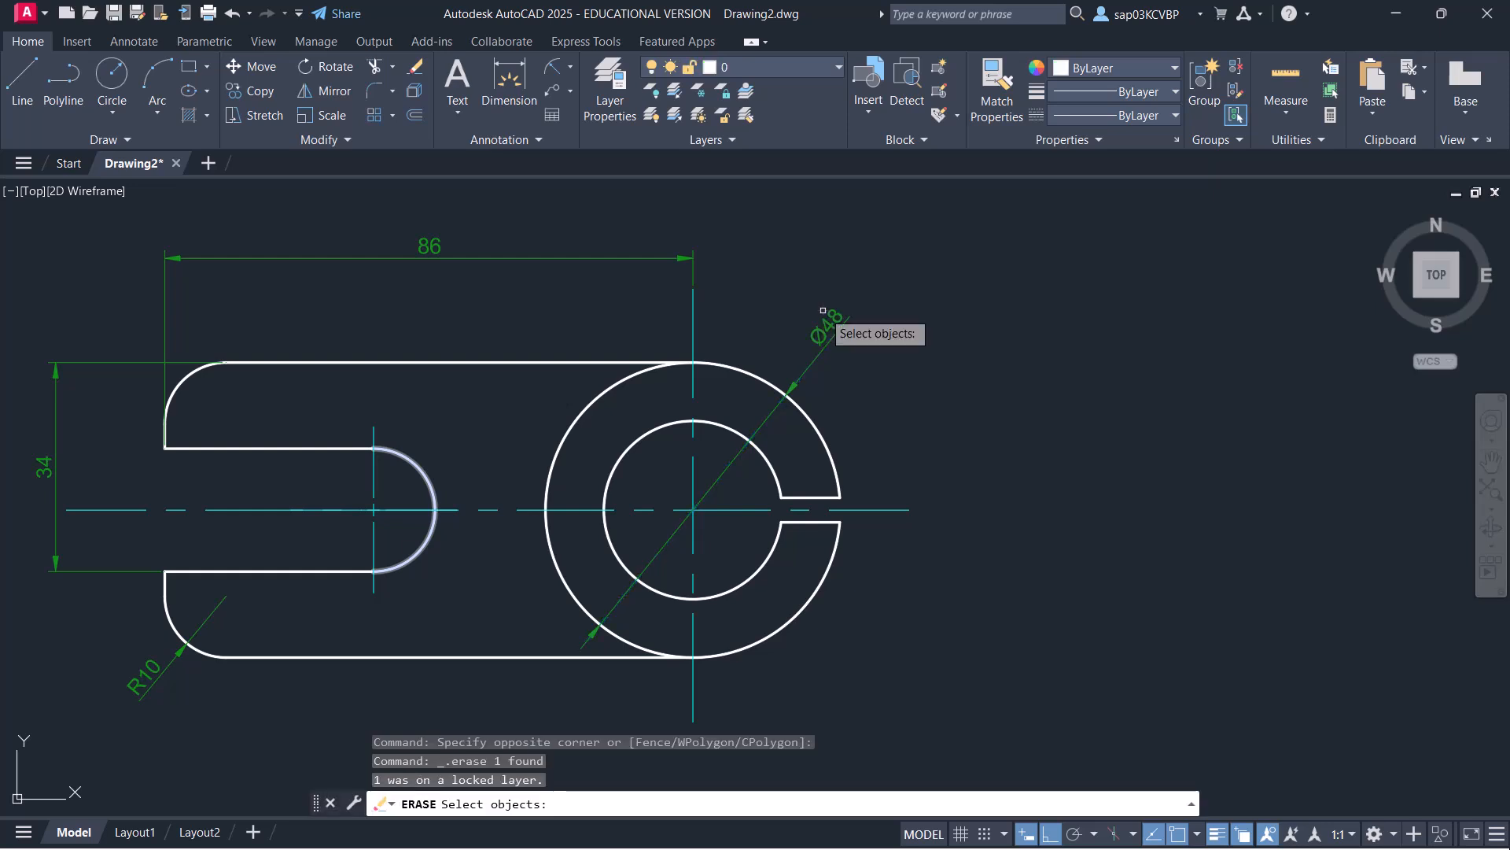
key(Return)
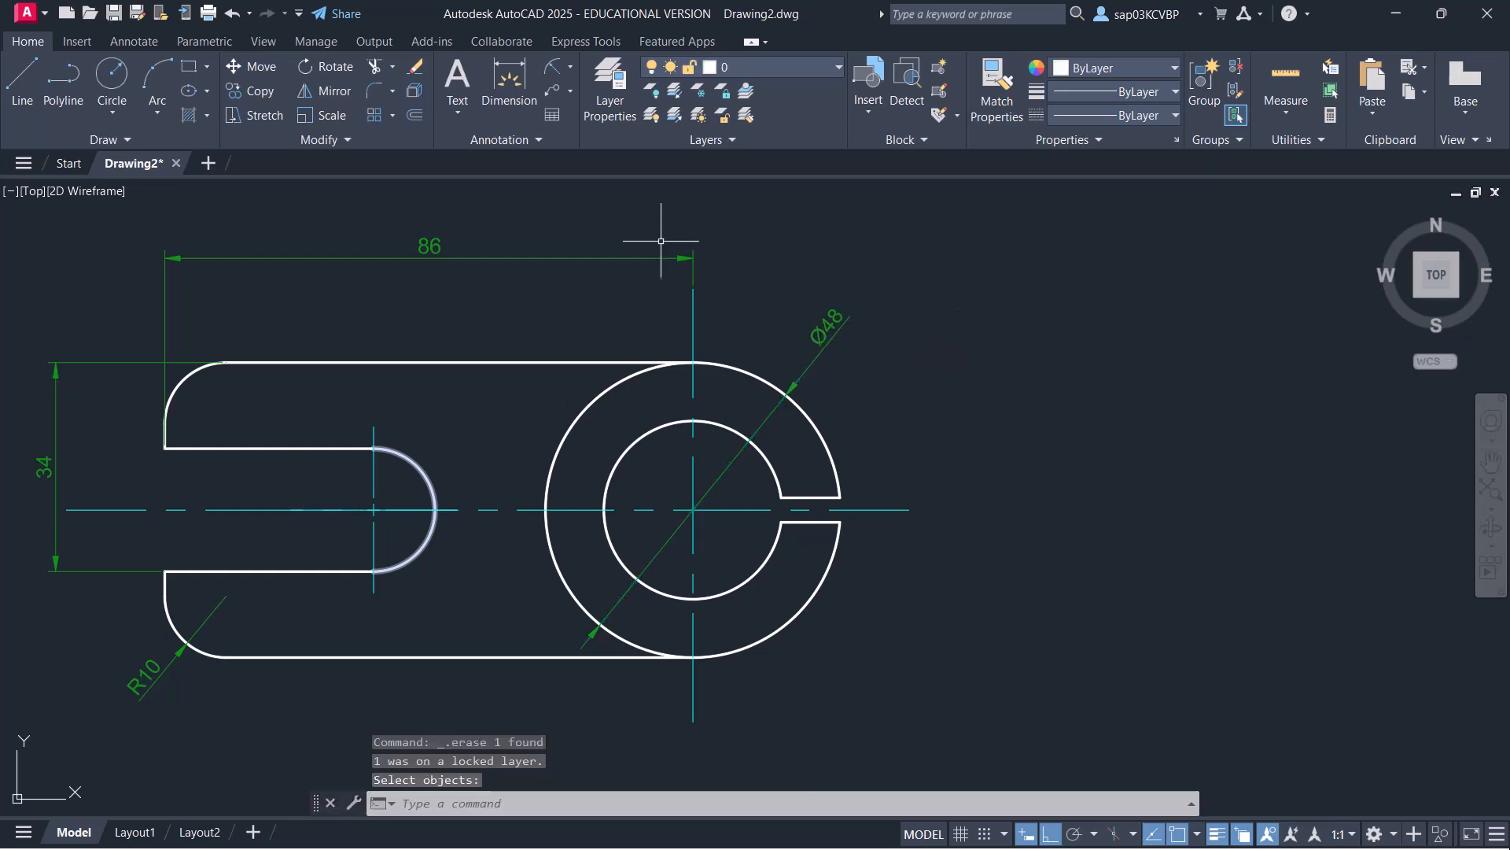
click(441, 276)
click(433, 236)
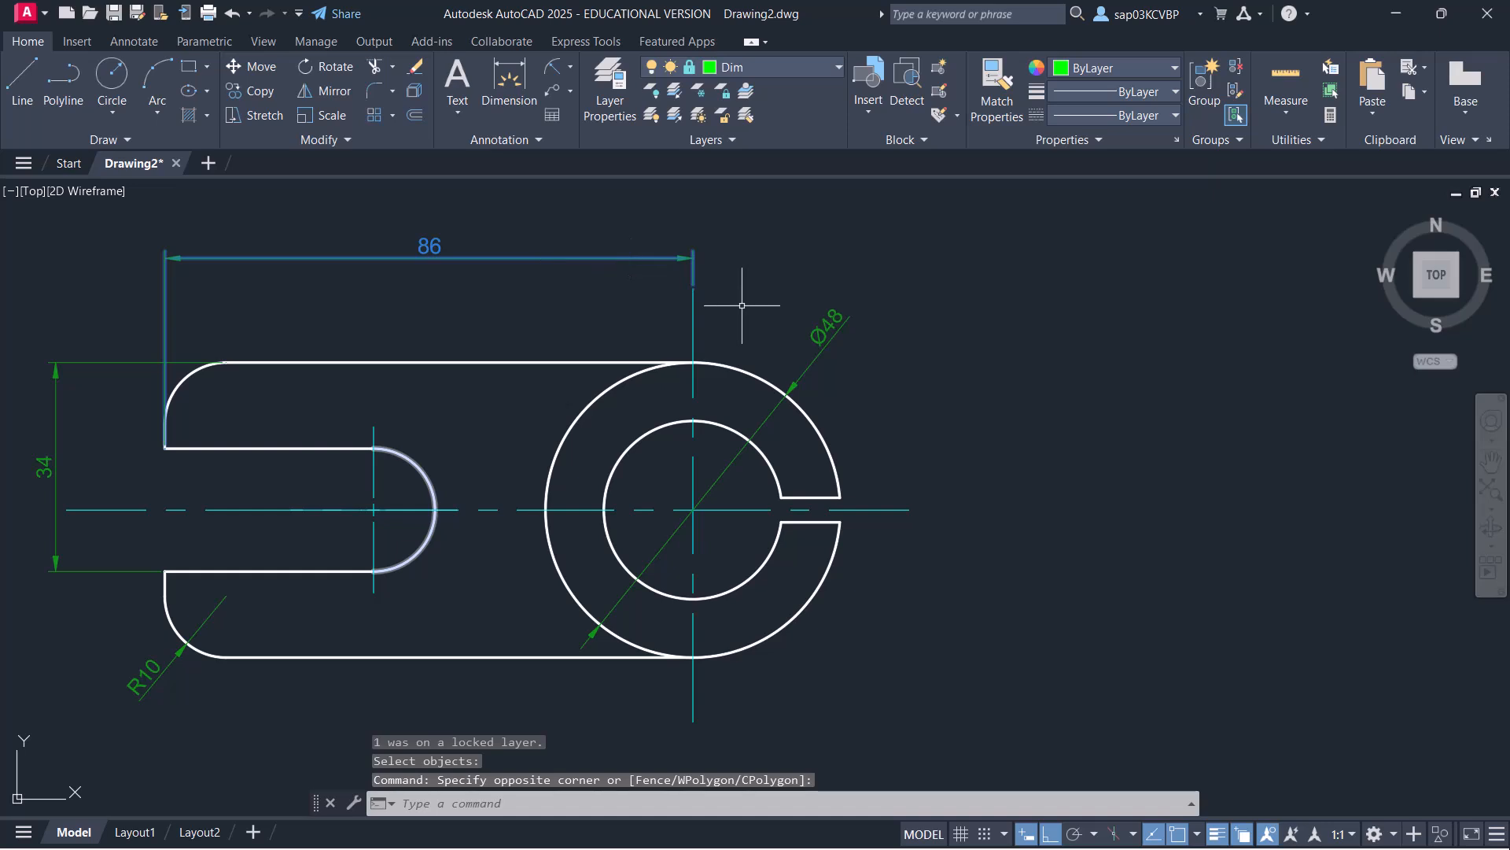
key(Escape)
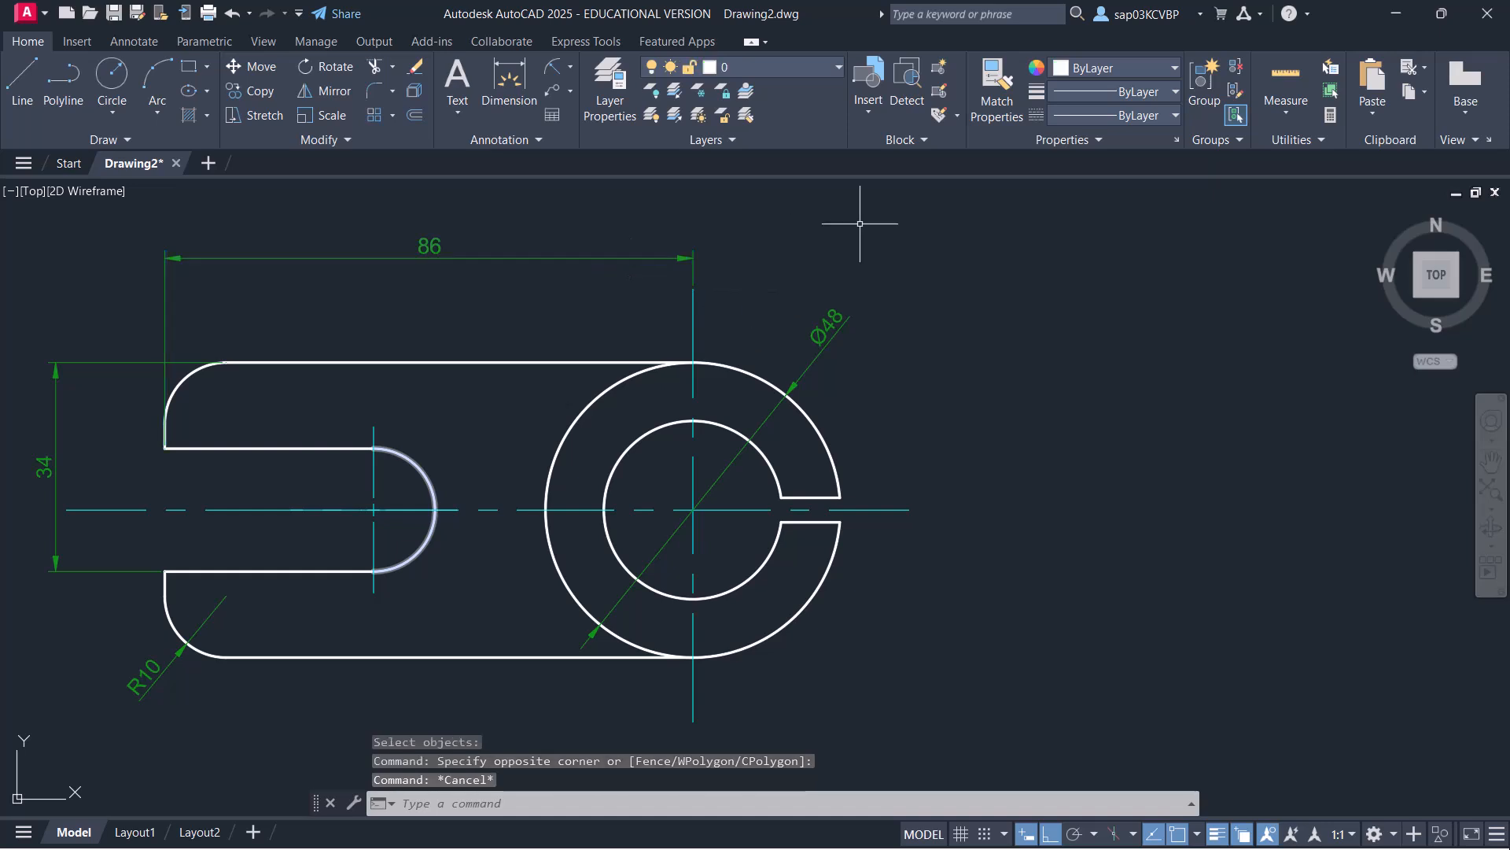
Turn the Dim layer off and back on in model space
click(840, 67)
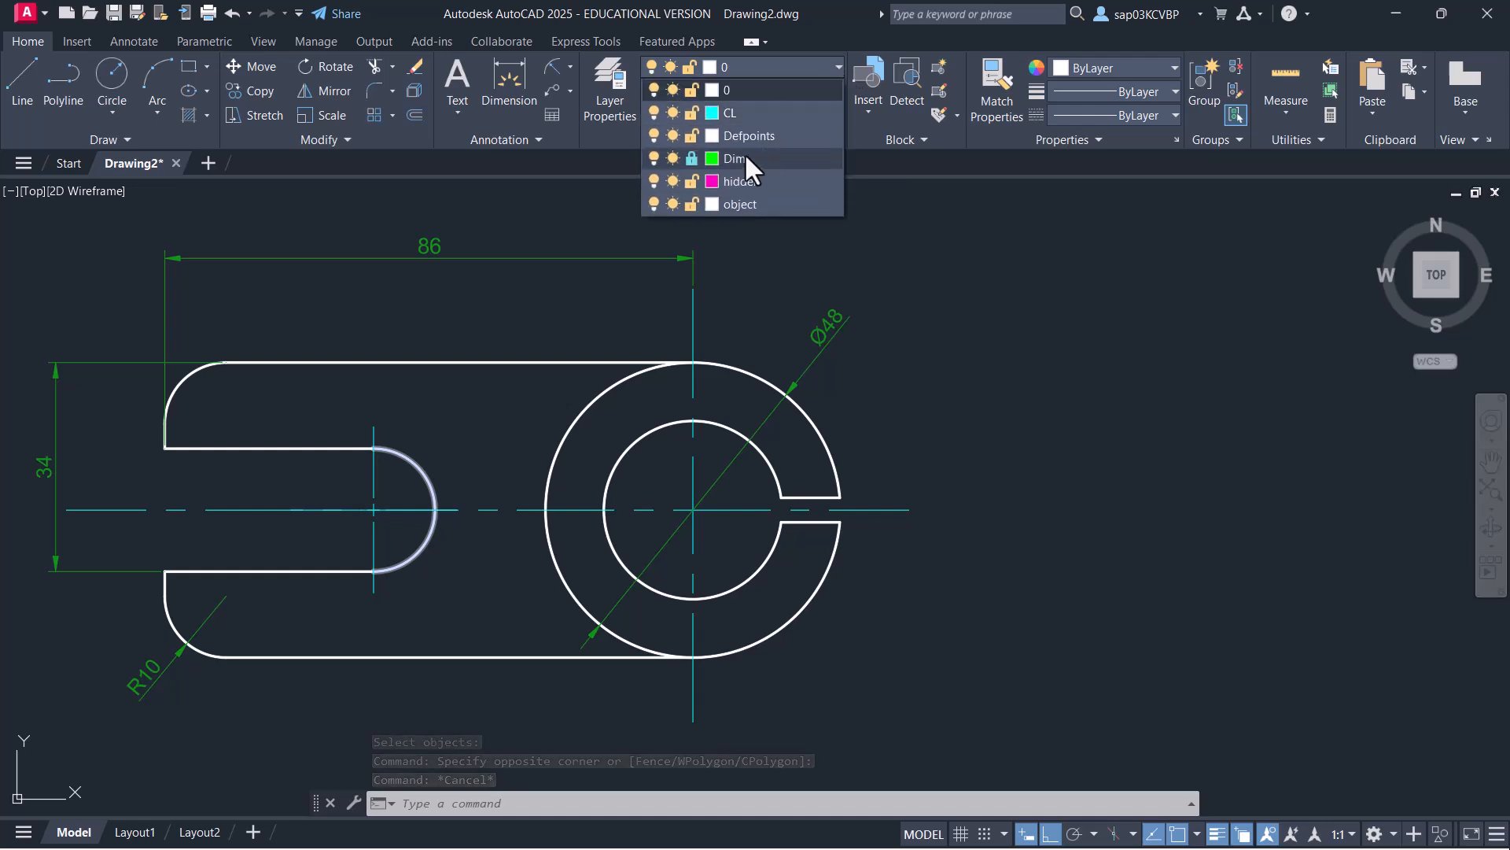
click(654, 158)
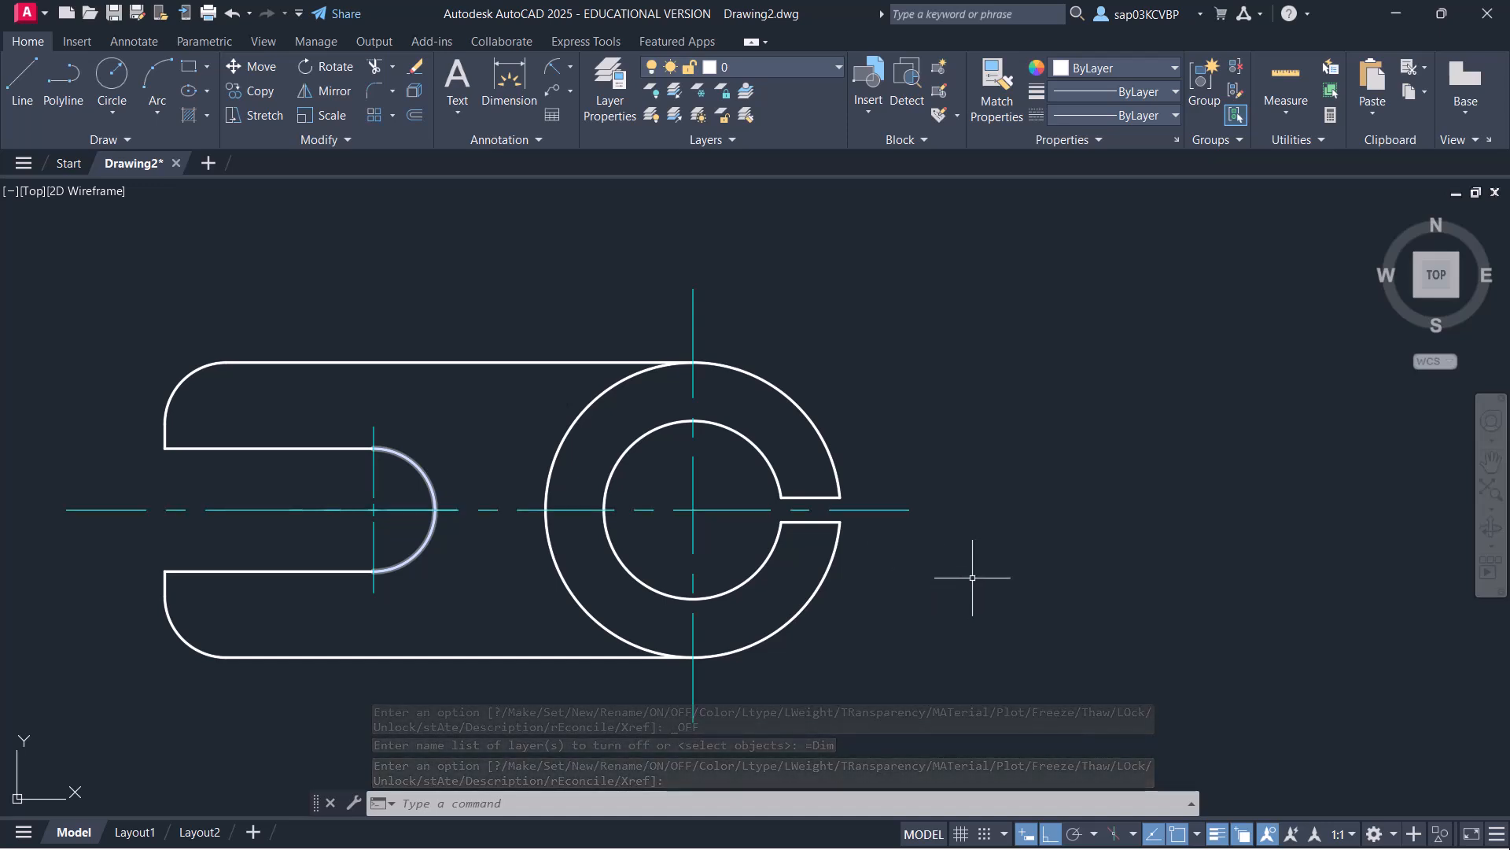
click(833, 67)
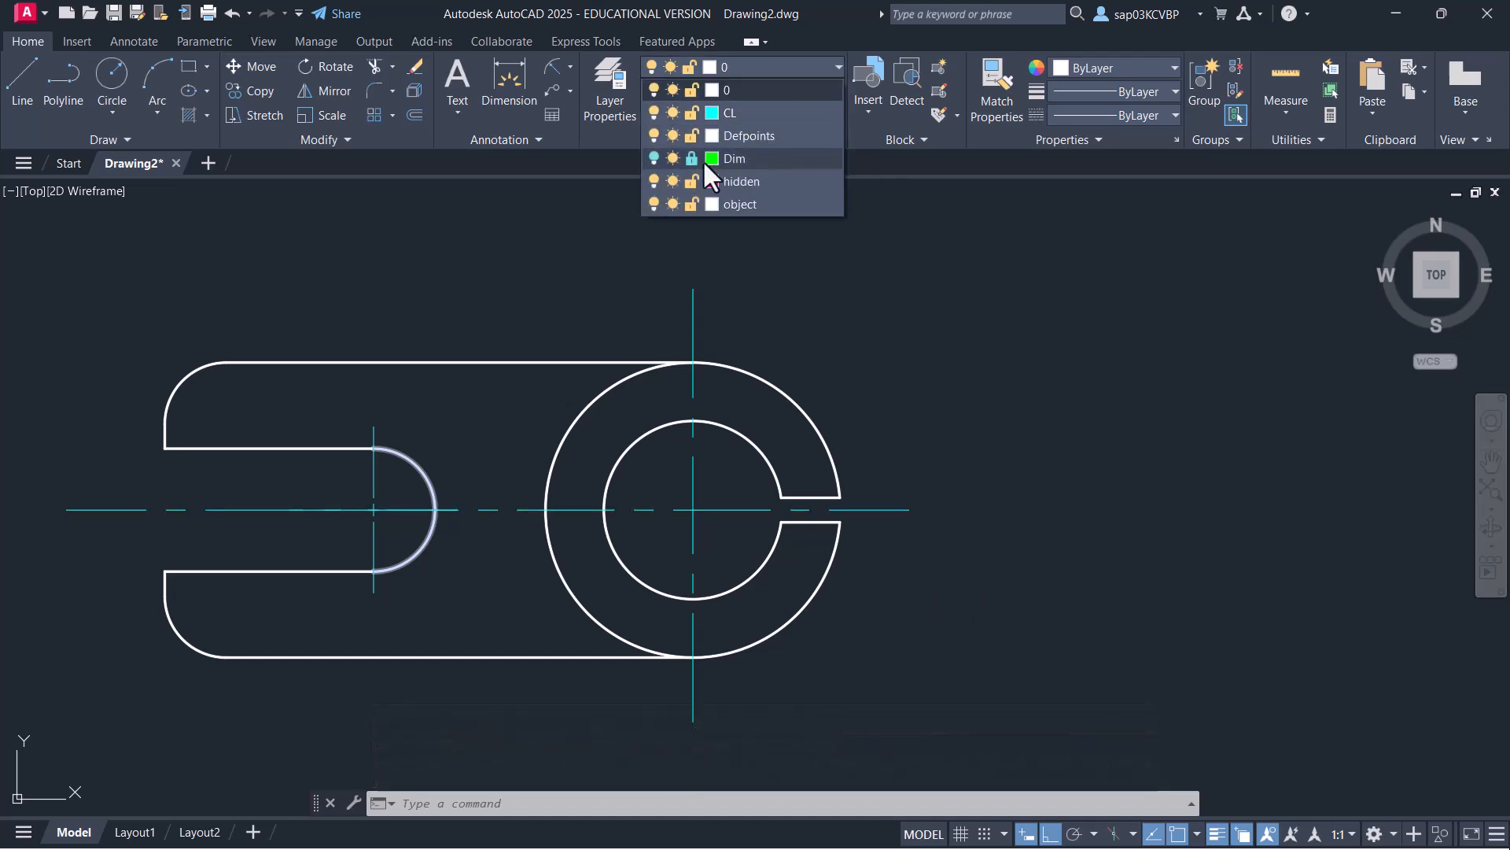
click(652, 157)
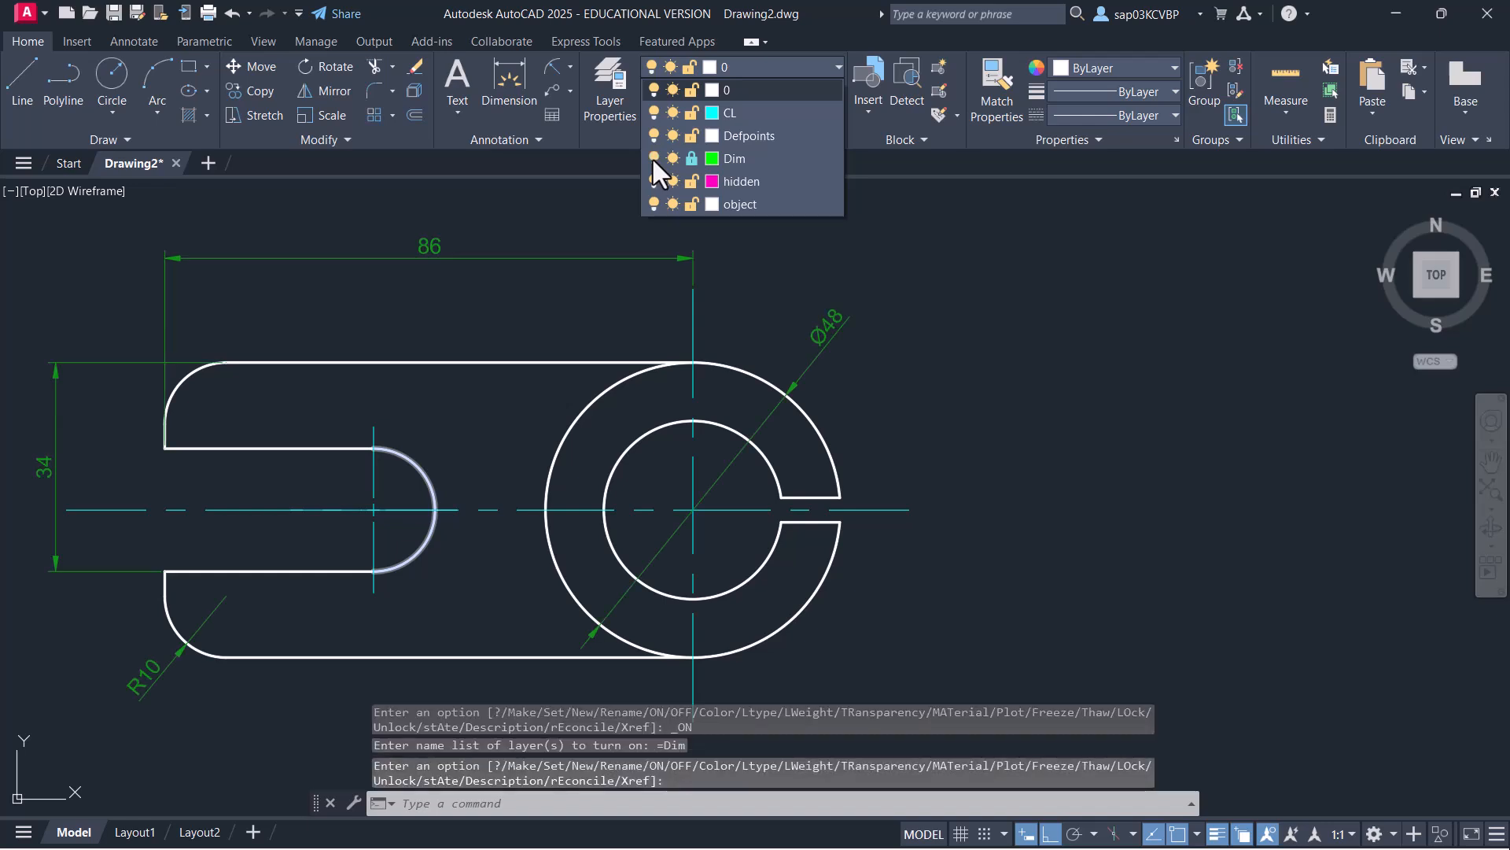
Unlock the Dim layer so its dimensions can be edited again
click(691, 159)
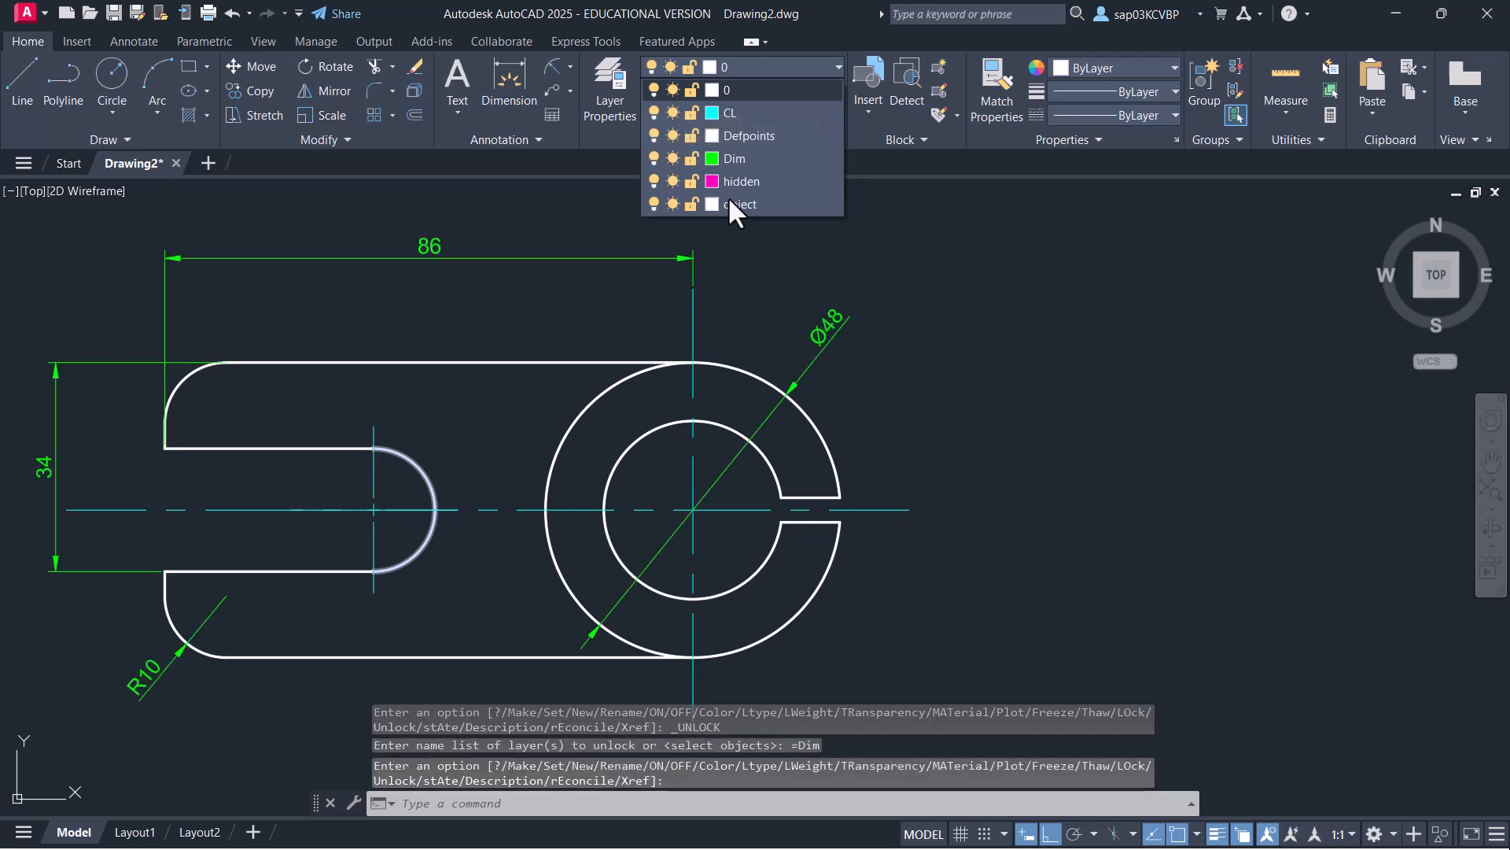
scroll(934, 303, down, 2)
mouse_move(988, 416)
middle_down()
mouse_move(789, 376)
mouse_move(735, 402)
middle_up()
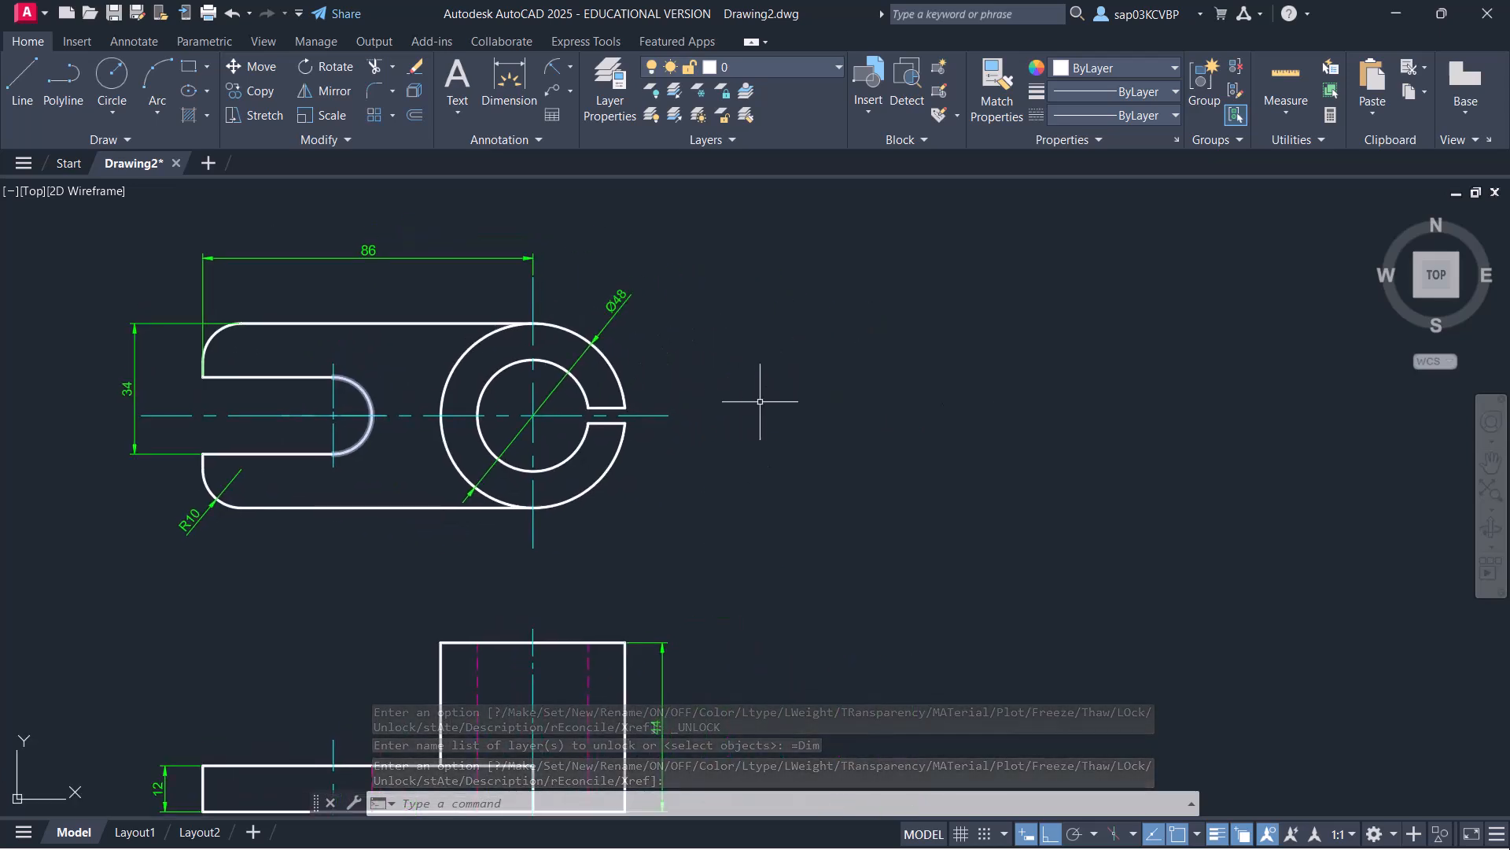